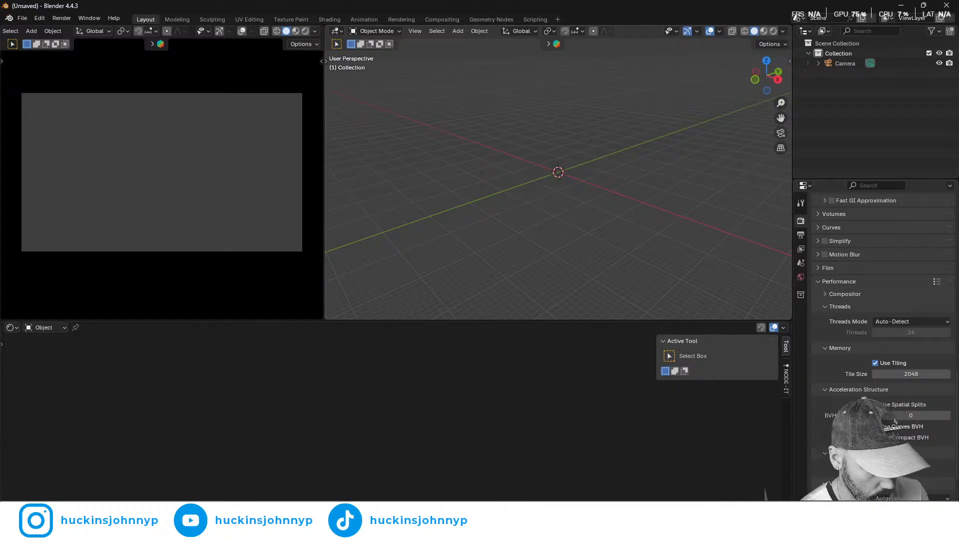
- Switch to Streamlabs Desktop, unmute the Microphone (Realtek(R) Audio) source in the mixer, and return to Blender
click(736, 445)
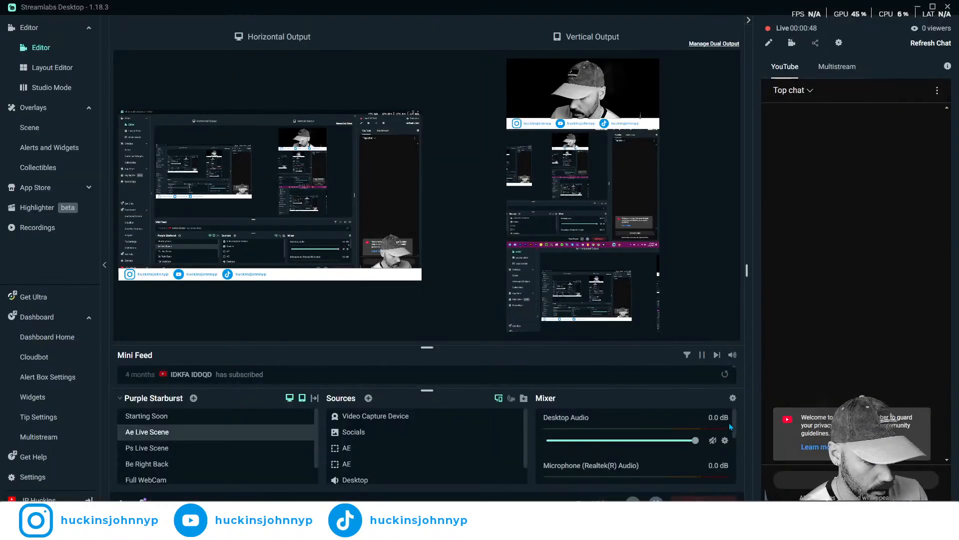
drag(730, 423, 736, 442)
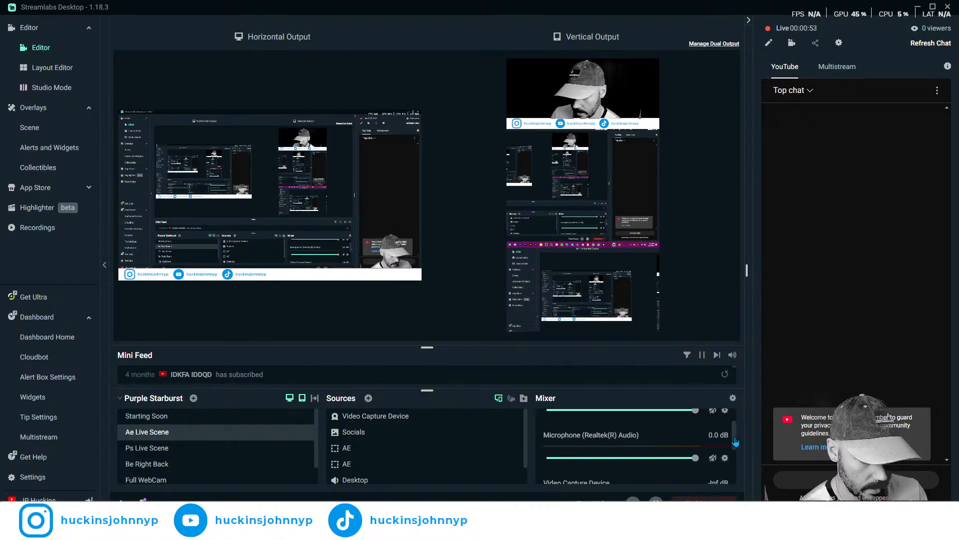
click(713, 458)
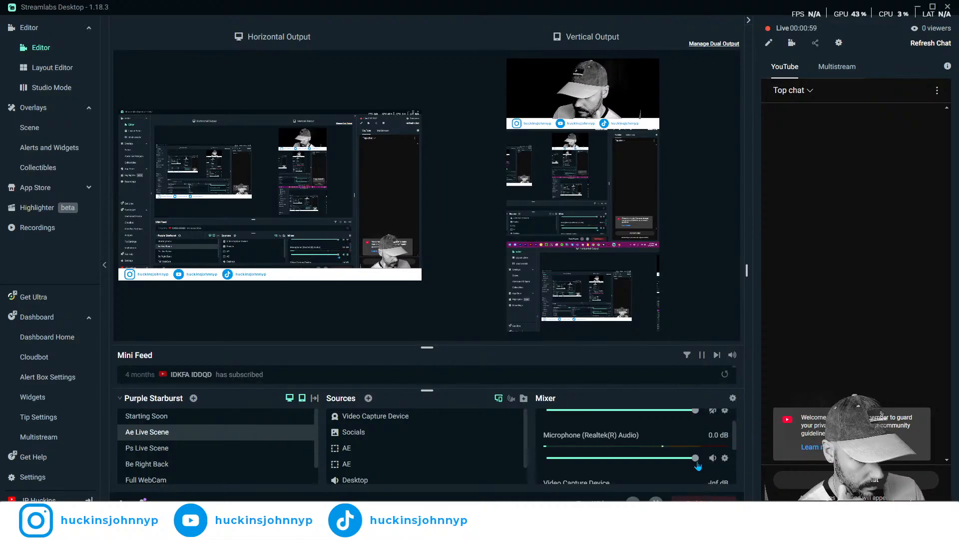
mouse_move(698, 464)
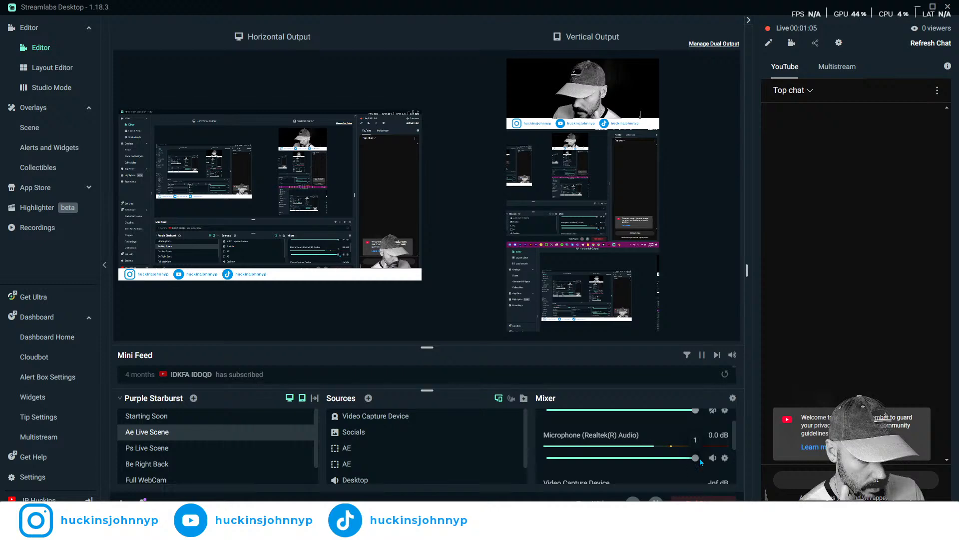
click(916, 7)
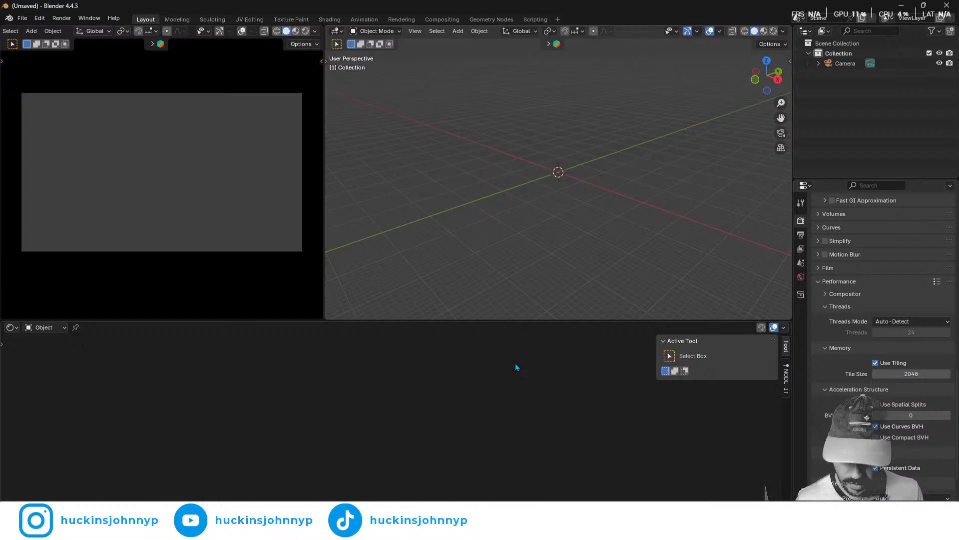
- Import Gunblade Reference.png from the 25-05-05 folder as an image mesh plane
middle_drag(573, 209, 574, 185)
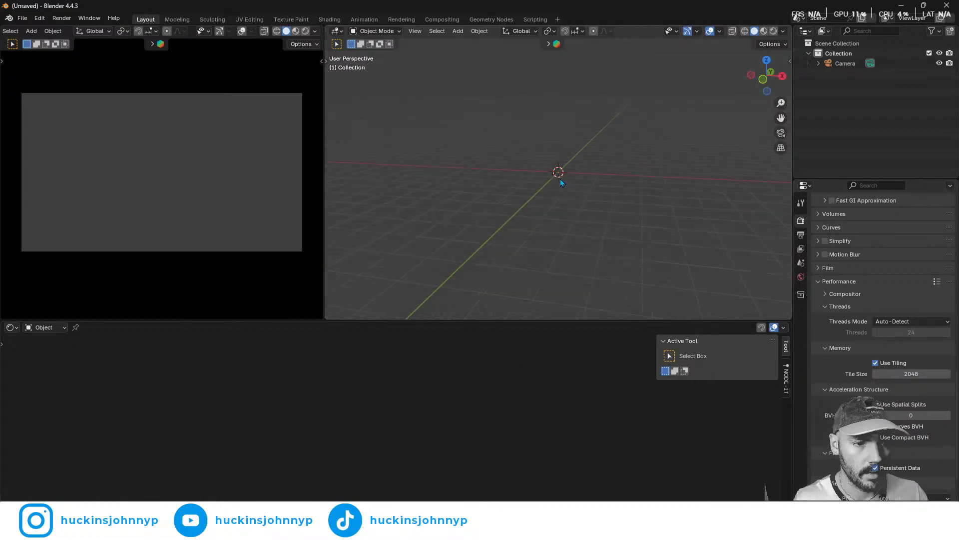
middle_drag(558, 181, 556, 216)
scroll(557, 199, up, 2)
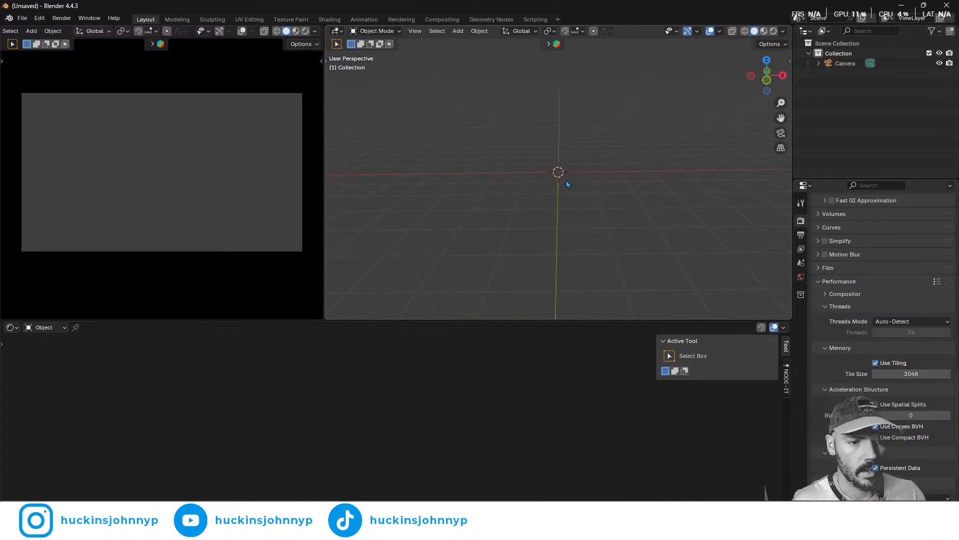
key(shift+a)
mouse_move(542, 300)
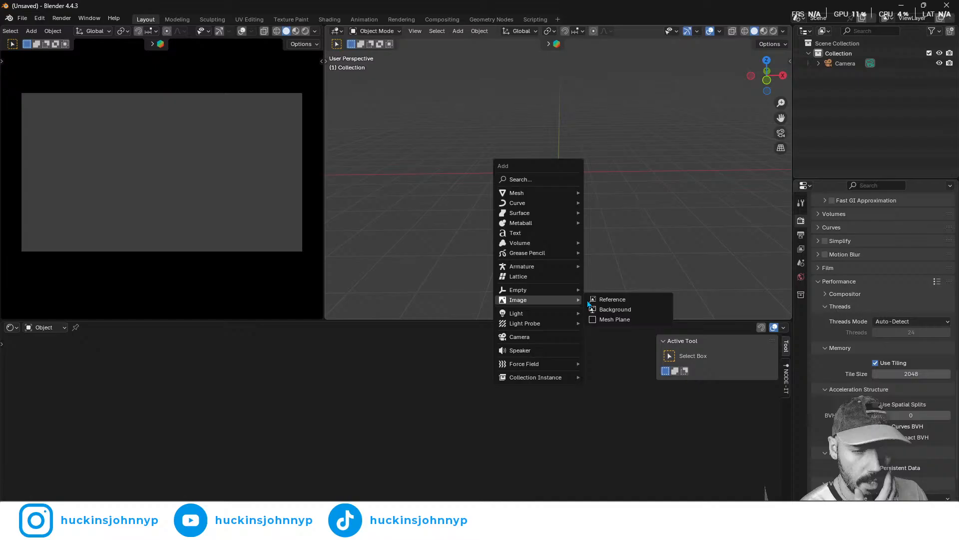
click(616, 319)
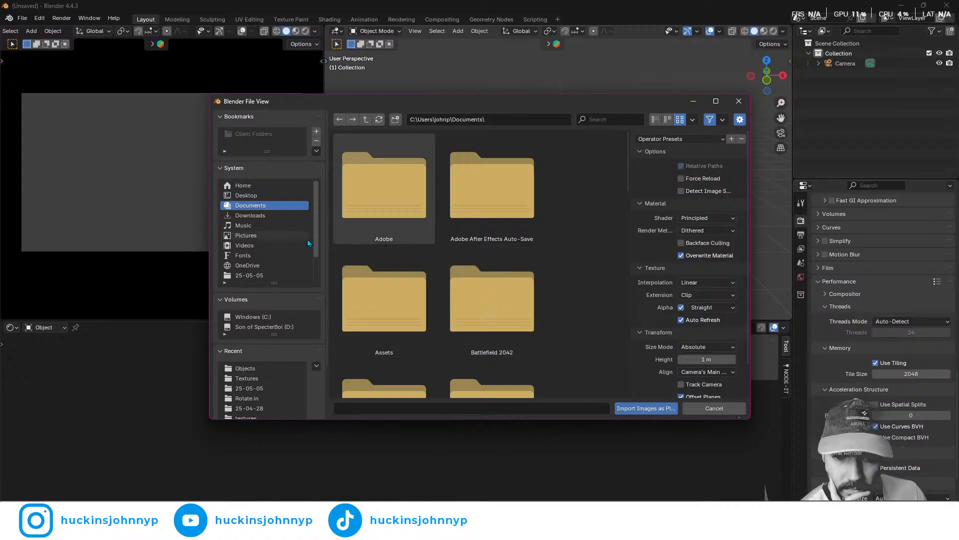
click(258, 278)
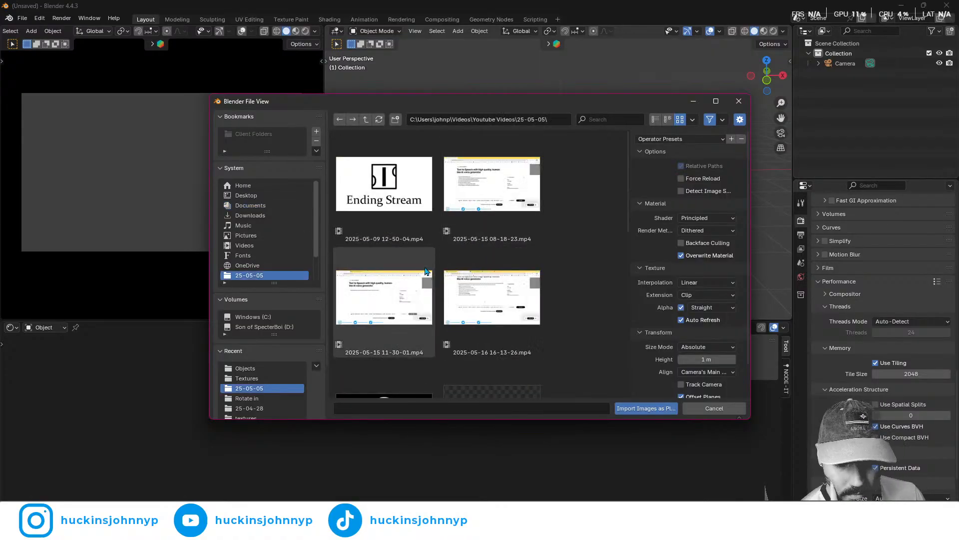
scroll(450, 270, down, 5)
click(473, 268)
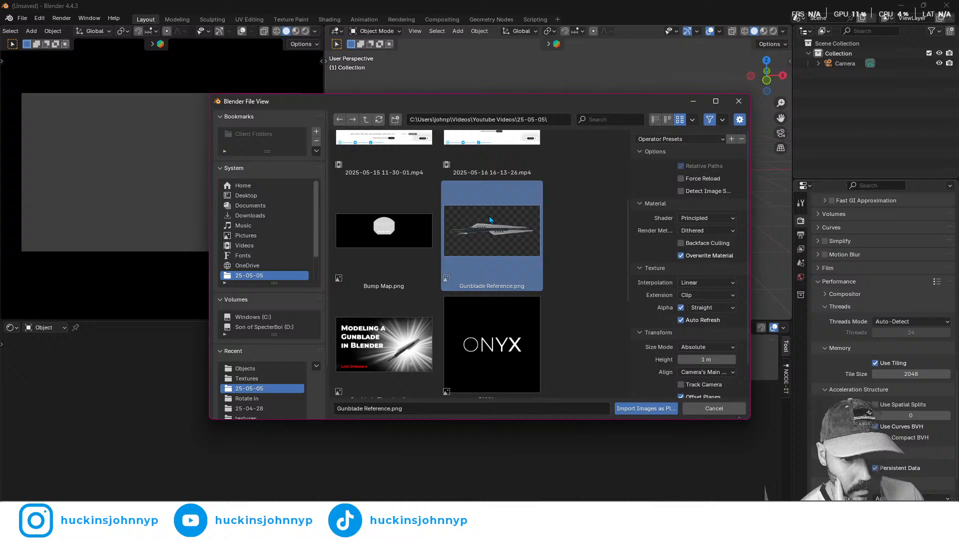
click(645, 408)
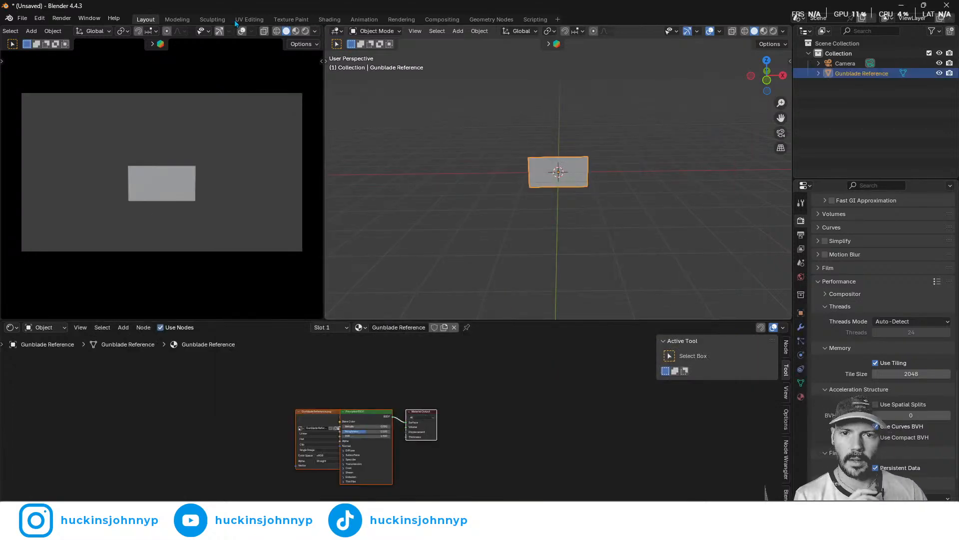
- Show the camera view in rendered shading and remove the Sky Texture from the world background color
click(305, 31)
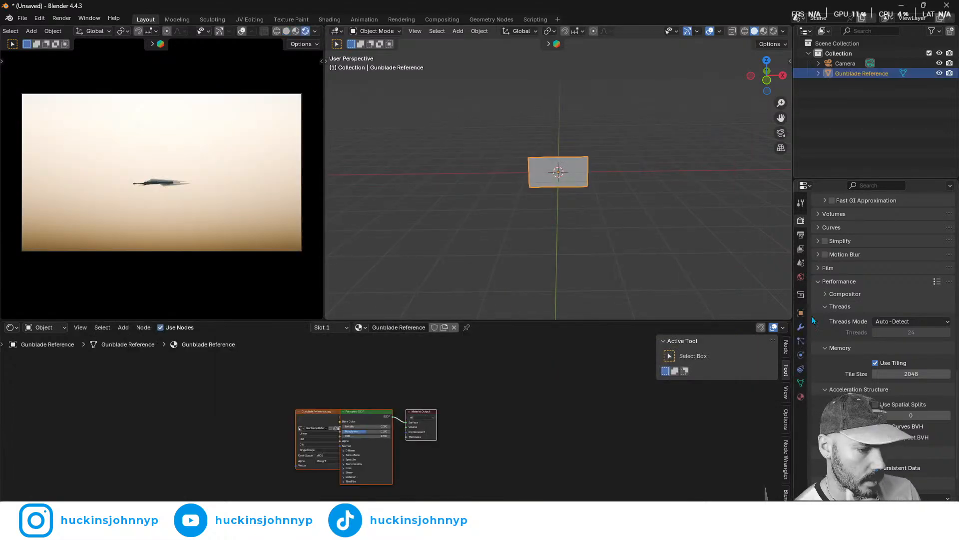
click(801, 277)
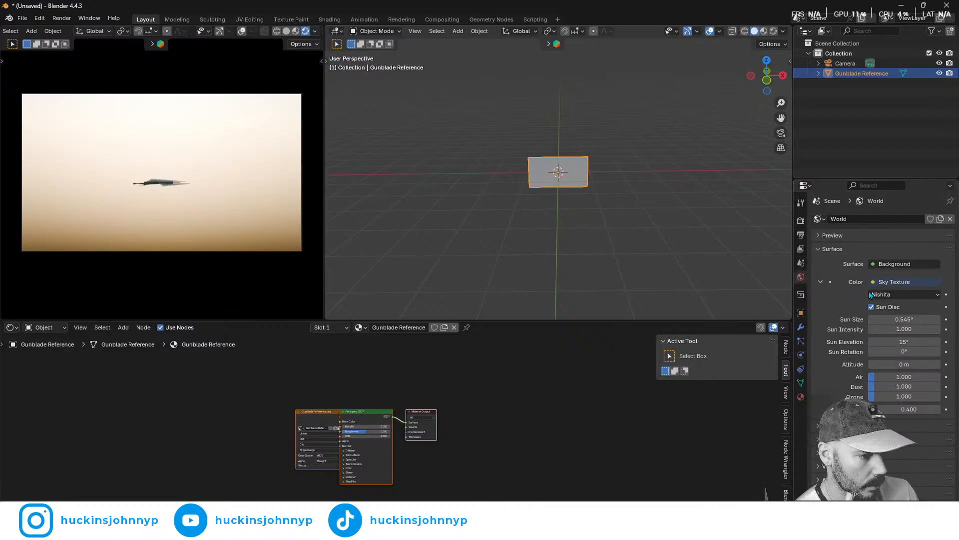
click(897, 282)
click(897, 304)
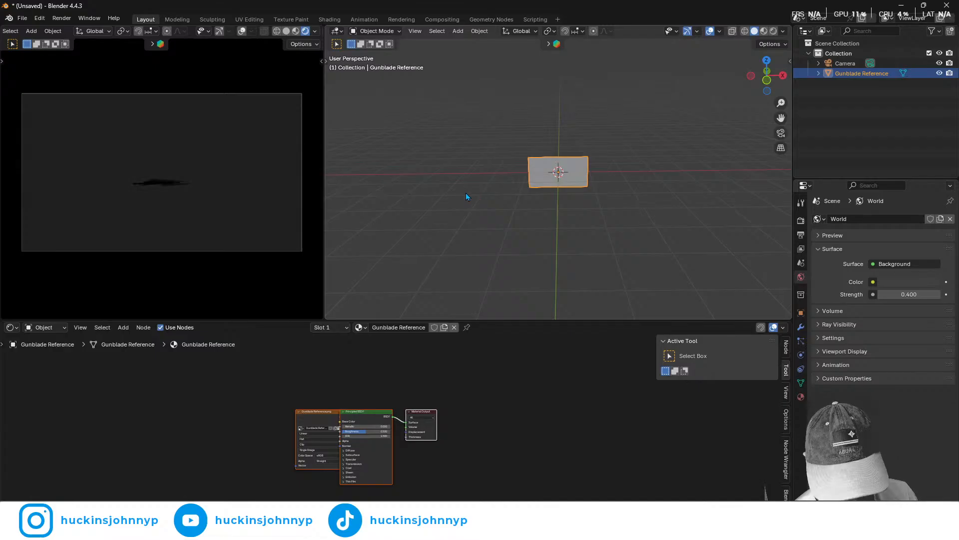
- Set the solid shading color to Texture in the perspective viewport so the reference plane shows its image
scroll(539, 211, down, 1)
middle_drag(538, 210, 542, 209)
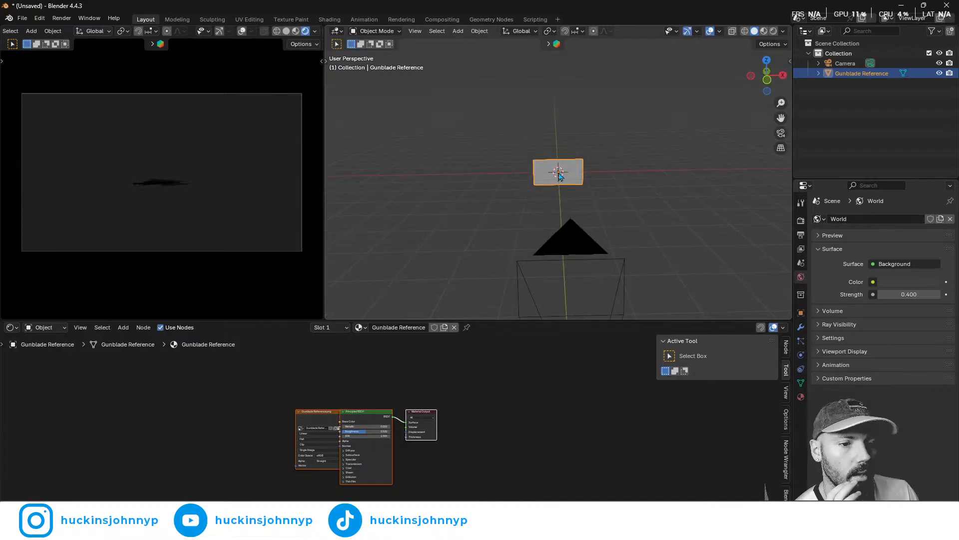
click(782, 33)
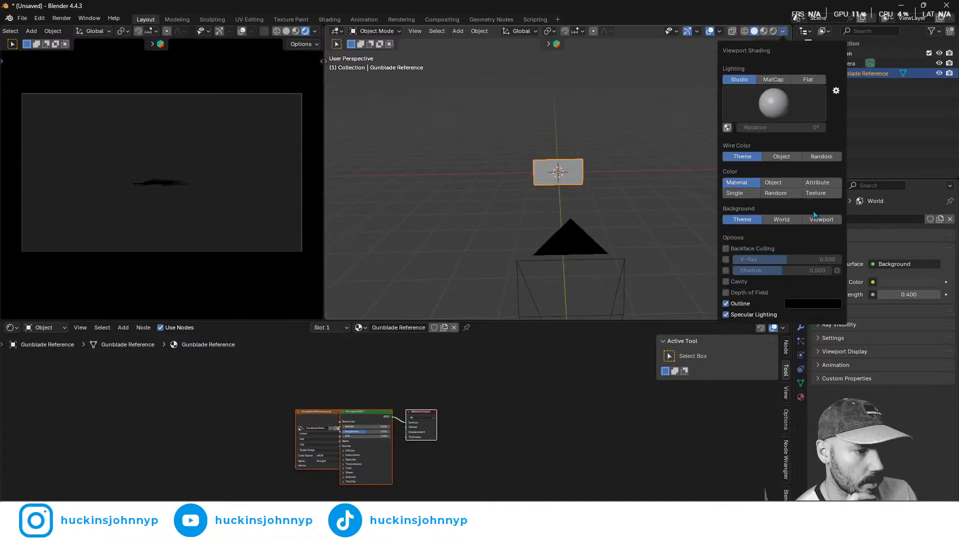
click(821, 195)
scroll(565, 198, up, 2)
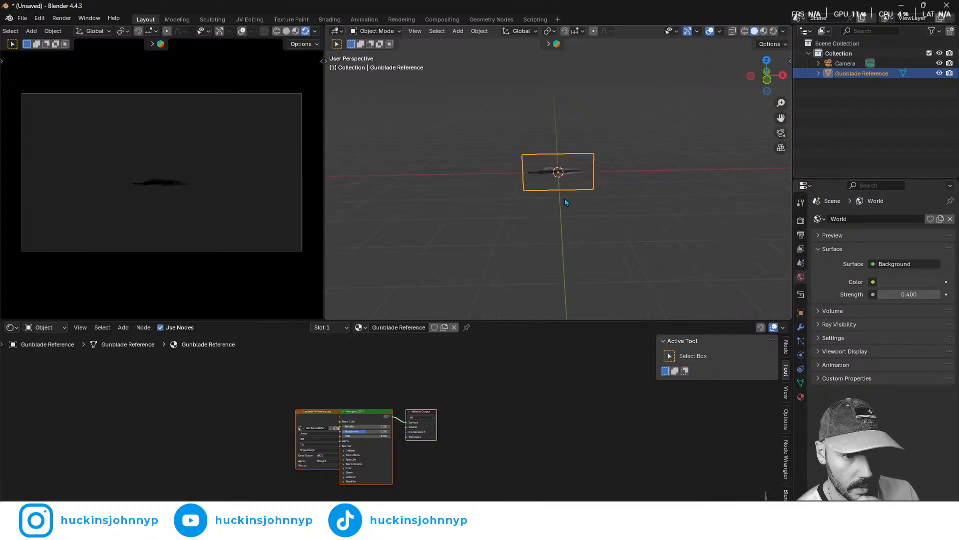
- Set the camera's Z location to 0 m and its X rotation to 90°
middle_drag(565, 198, 488, 204)
click(389, 159)
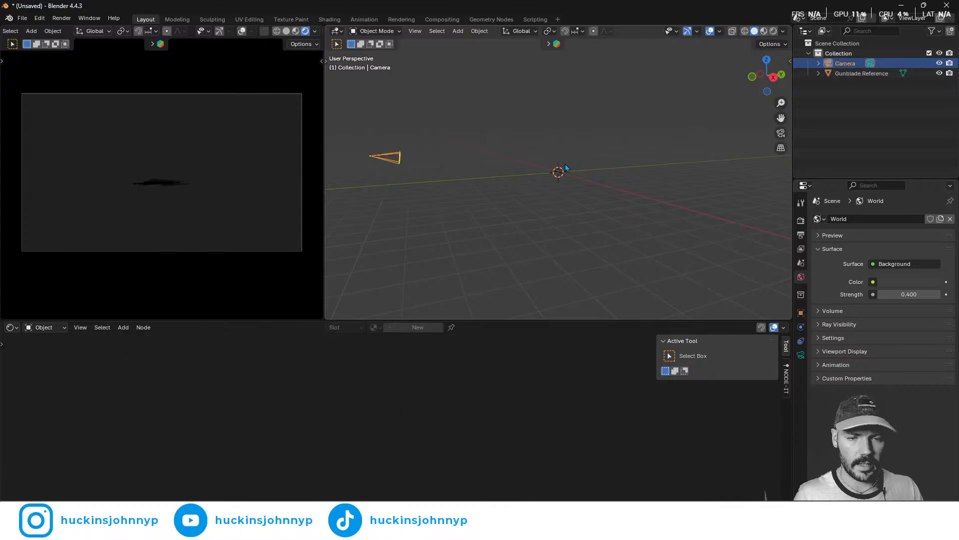
key(n)
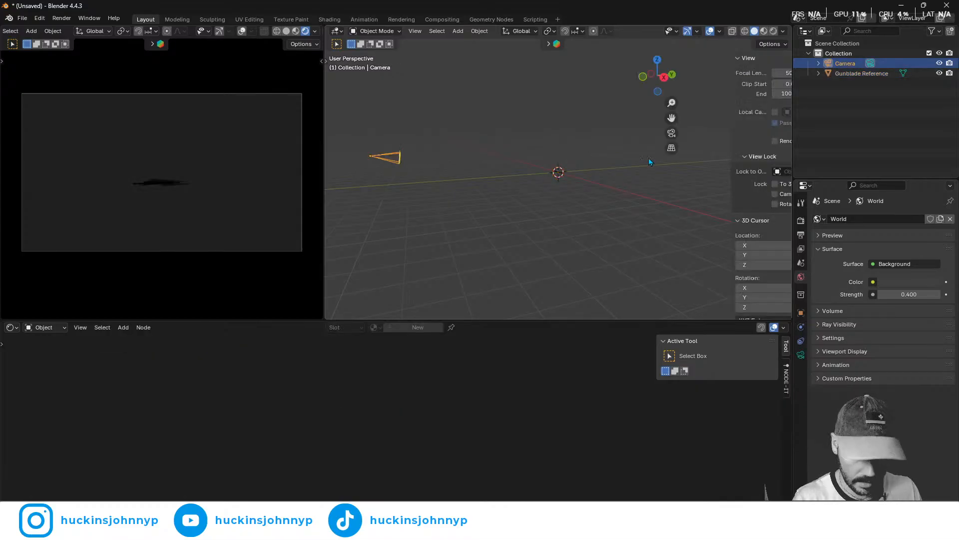
click(787, 64)
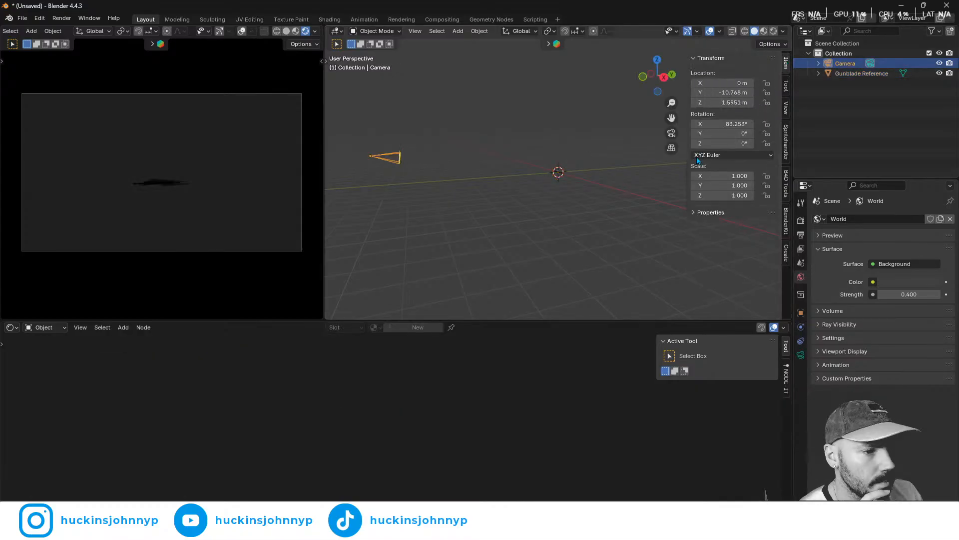
click(730, 93)
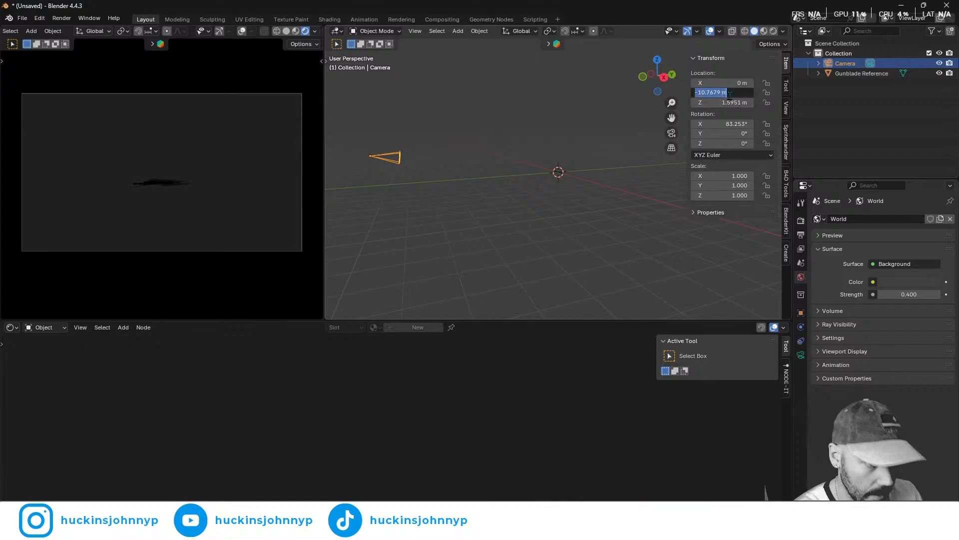
key(Tab)
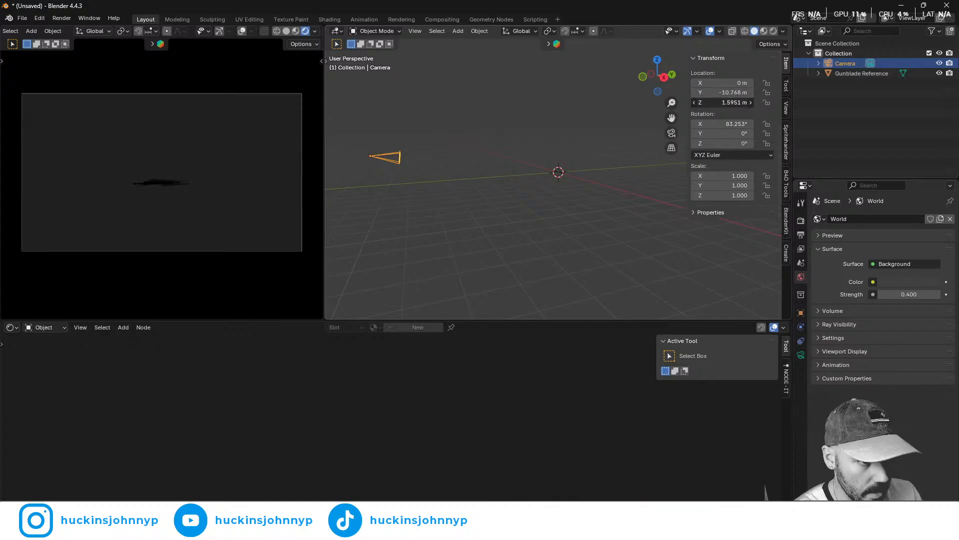
text(0)
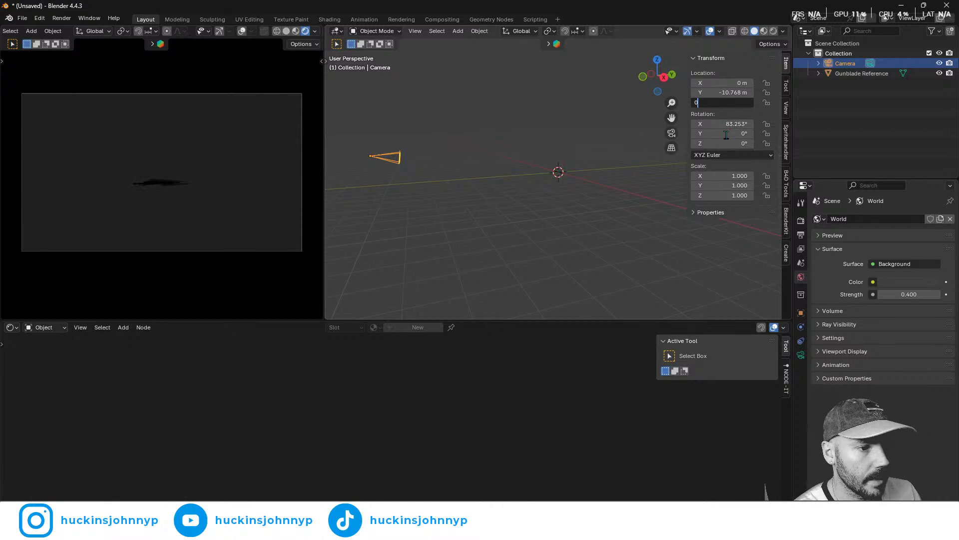
key(Return)
click(729, 124)
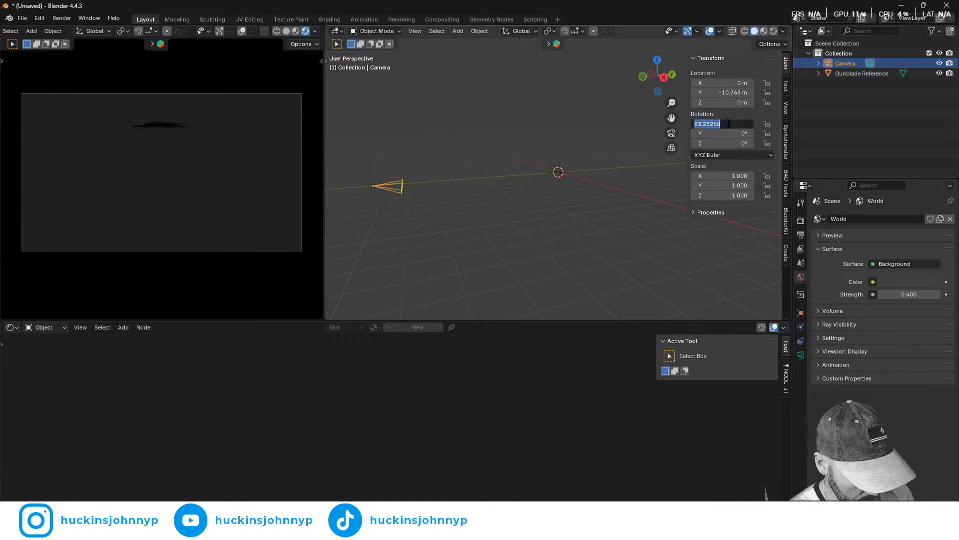
text(90)
key(Return)
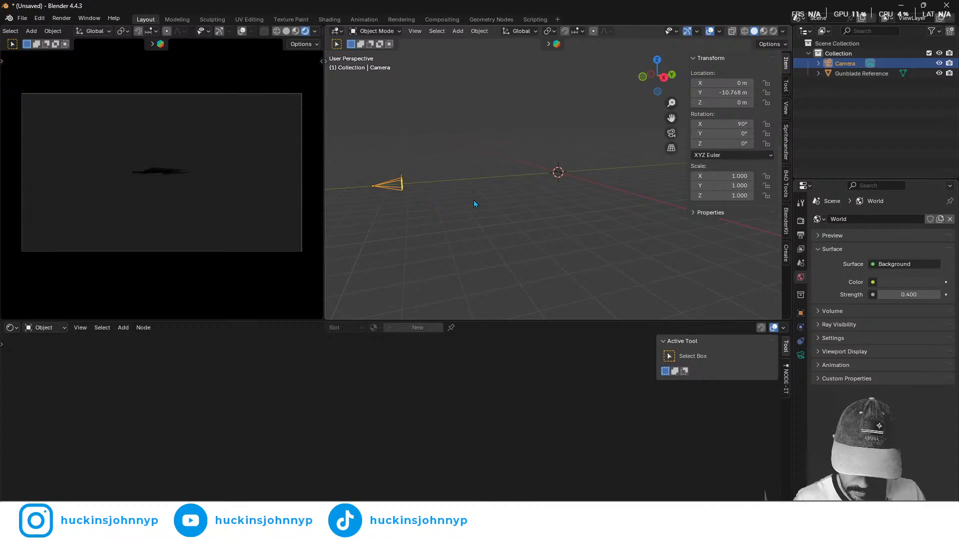
- Move the camera along the Y axis toward the gunblade reference, to about -2.52 m
key(g)
key(y)
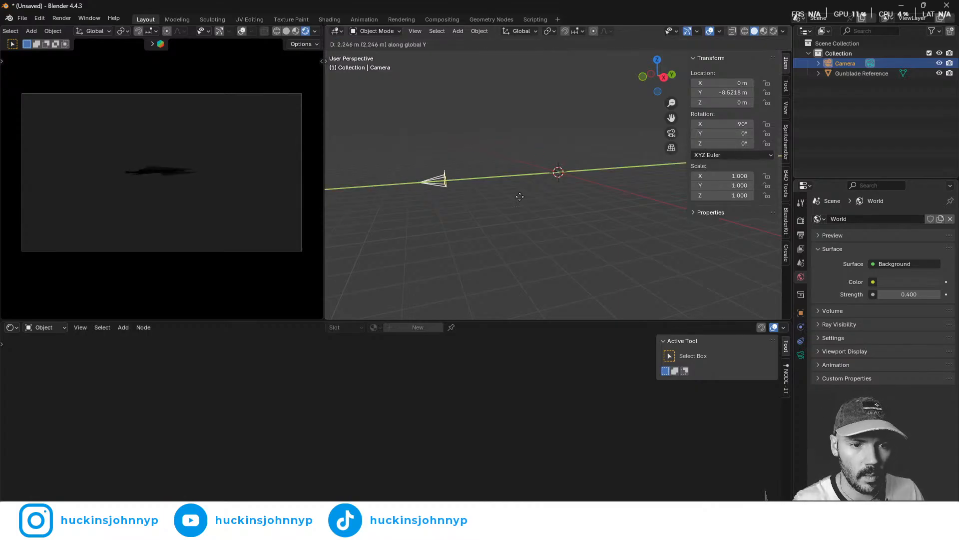
click(607, 196)
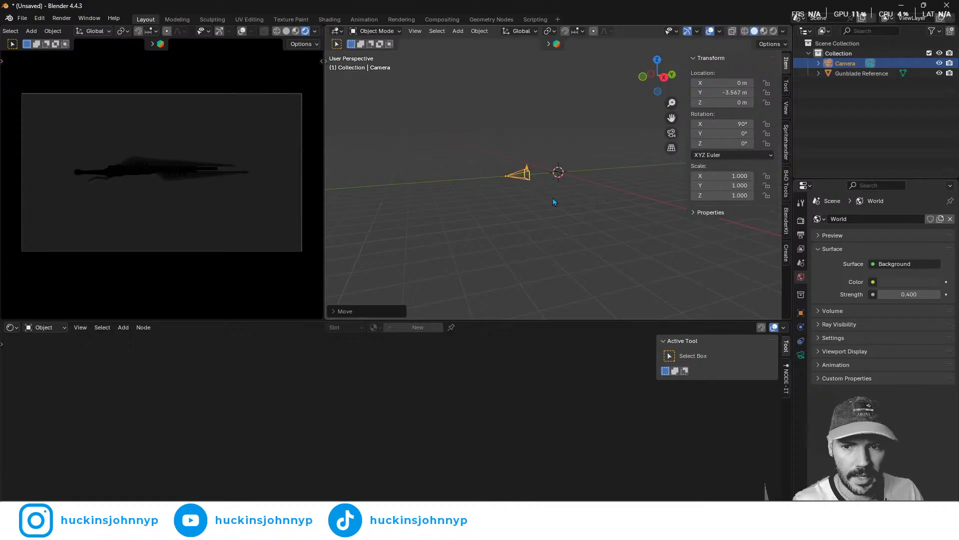
key(g)
key(y)
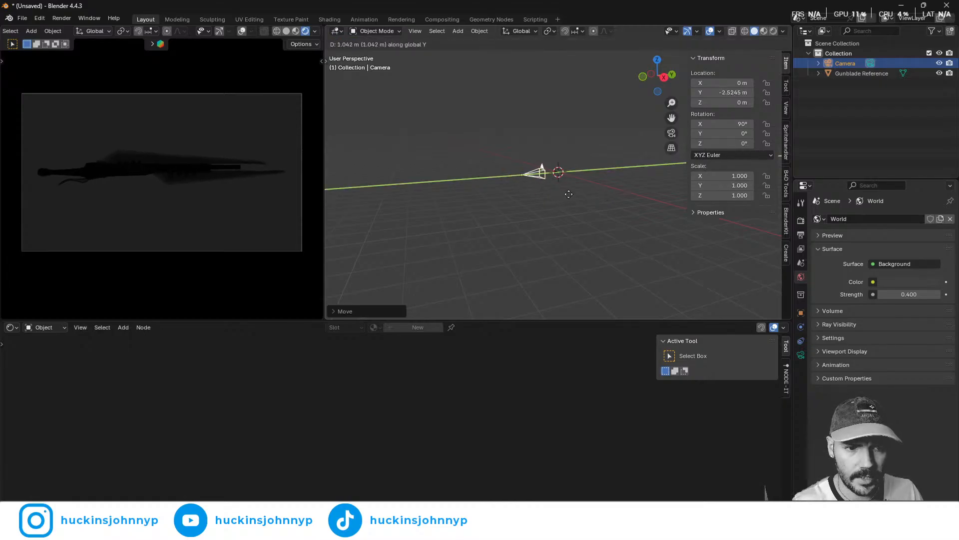
click(569, 195)
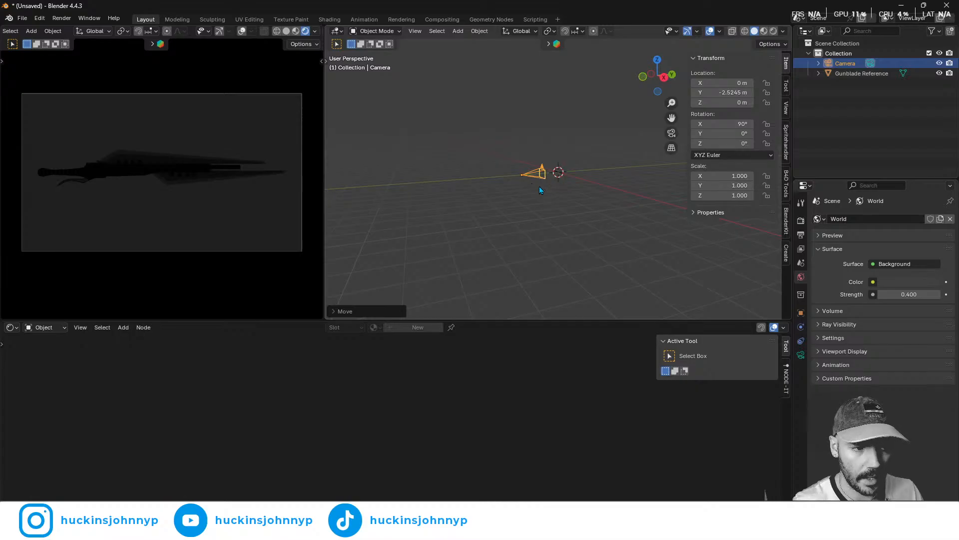
- Hide the camera in the 3D viewport and close its transform properties
key(h)
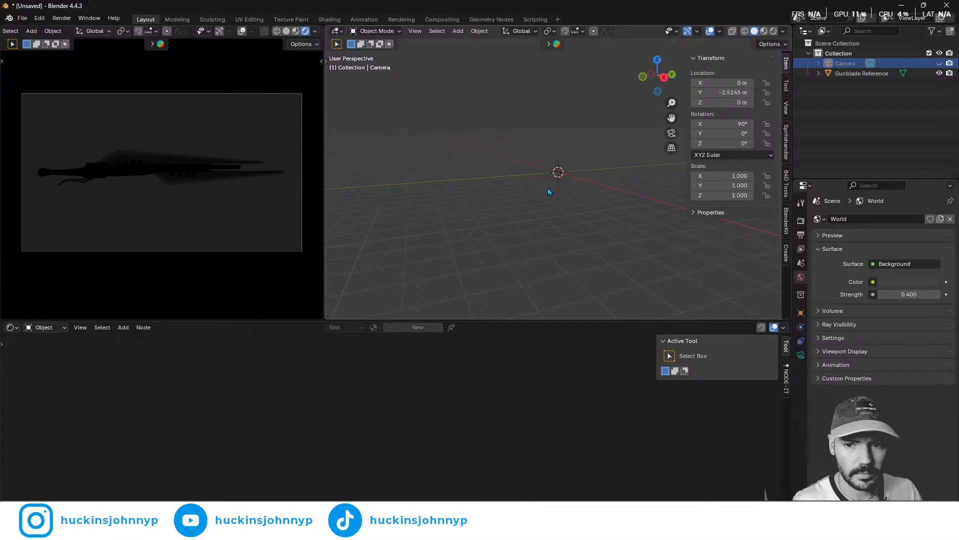
middle_drag(549, 188, 578, 173)
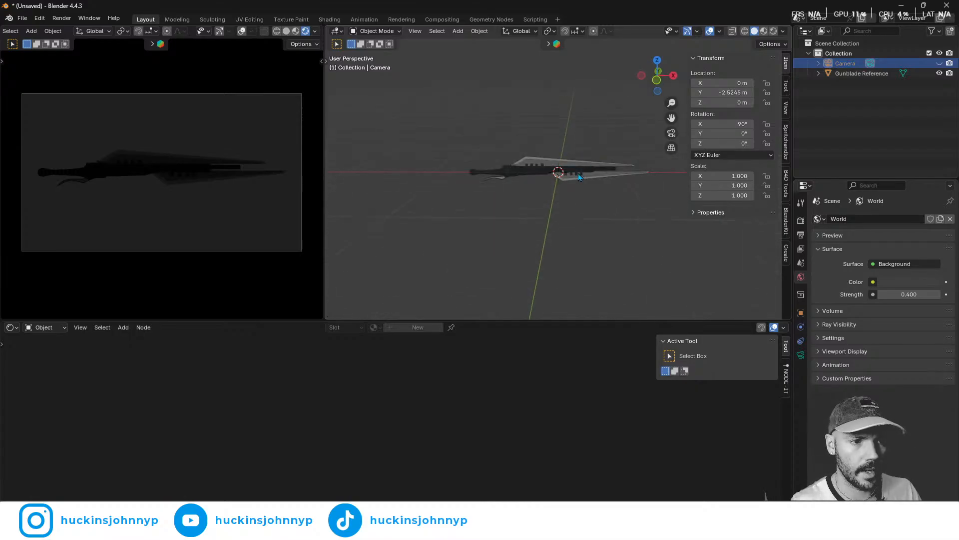
key(n)
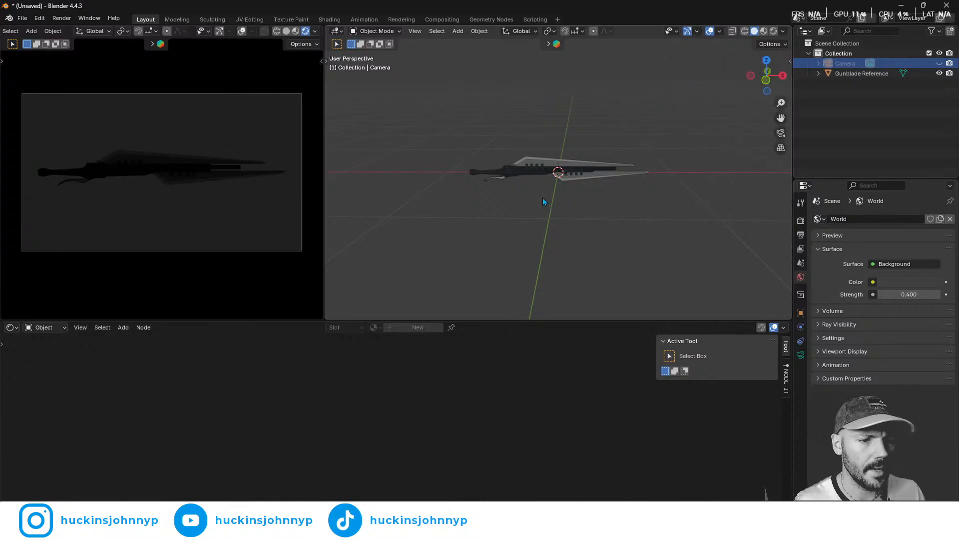
- Brighten the world background color to a gray with a value of about 0.197
scroll(641, 199, down, 1)
click(891, 283)
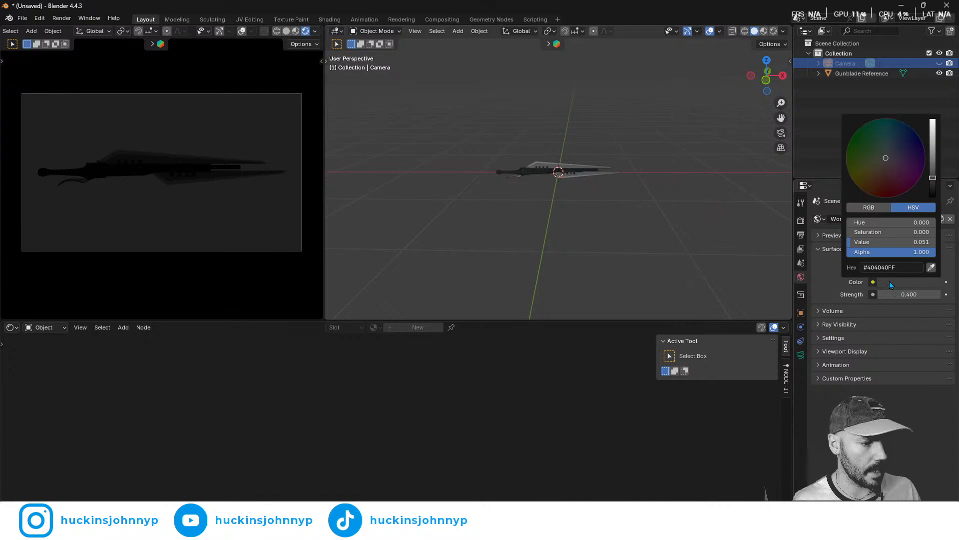
drag(930, 178, 932, 160)
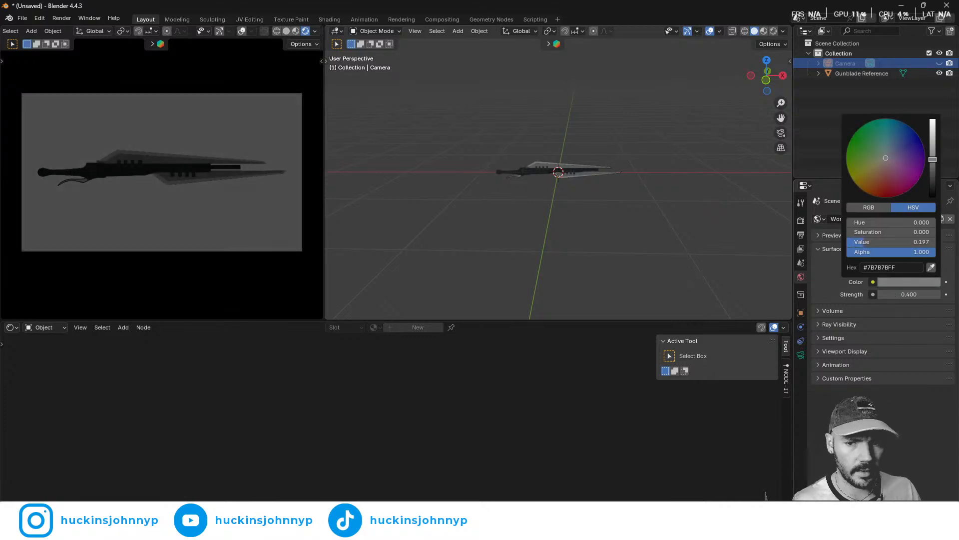
- Set the world background strength to 1
click(895, 294)
text(1)
key(Return)
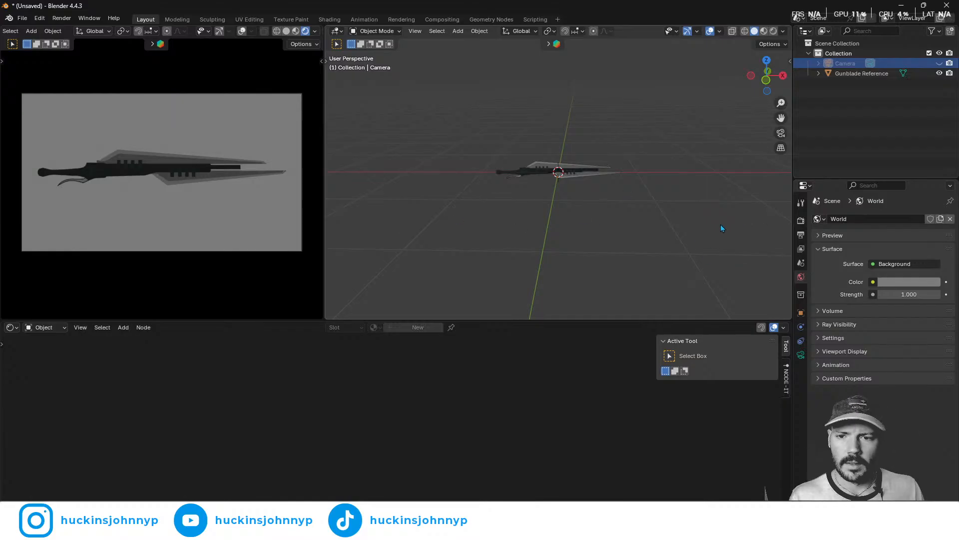
- Add a cube at the origin and scale it down uniformly to about 0.176 m
key(shift+a)
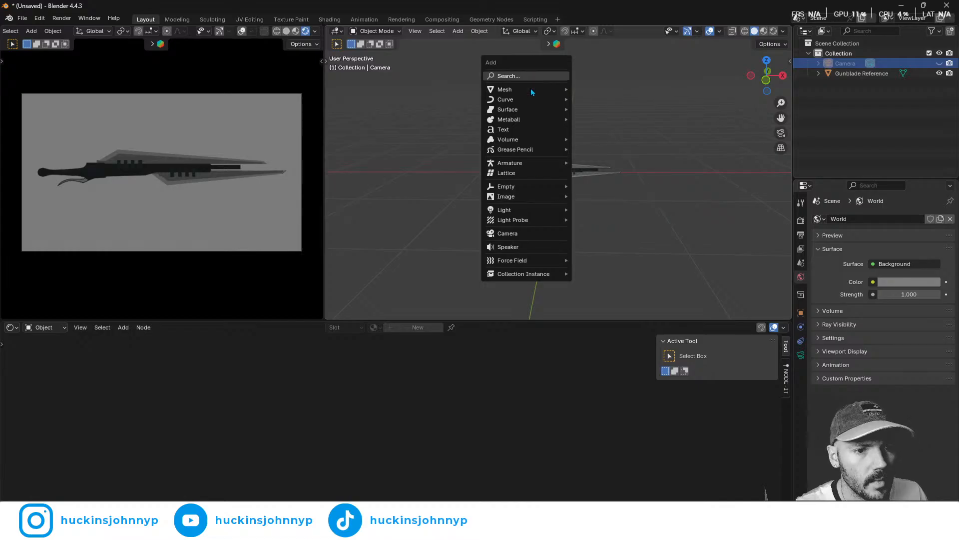
mouse_move(531, 88)
click(612, 99)
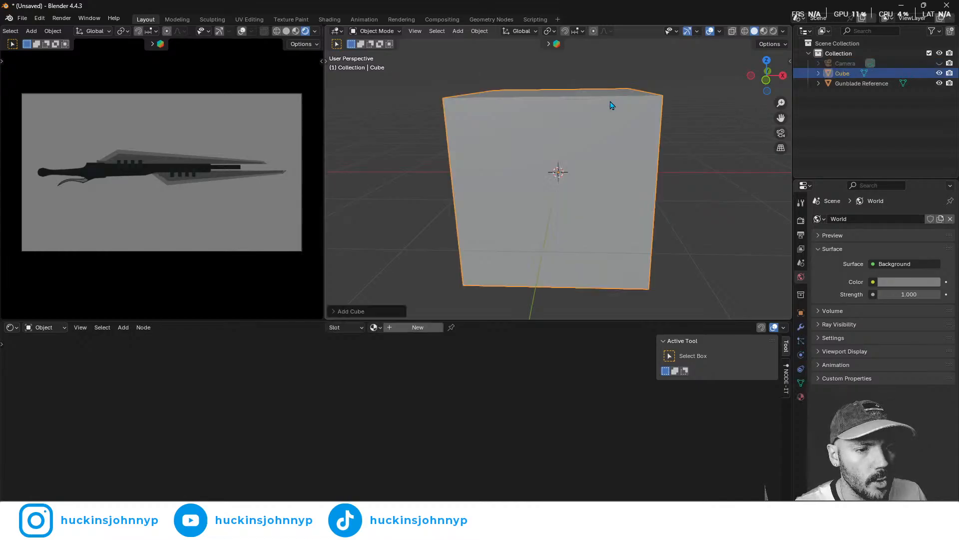
key(s)
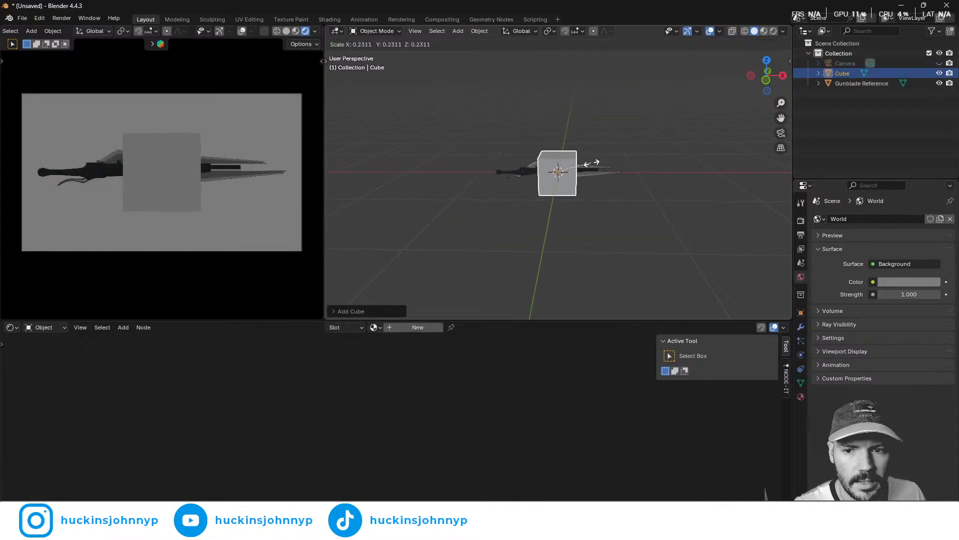
click(571, 169)
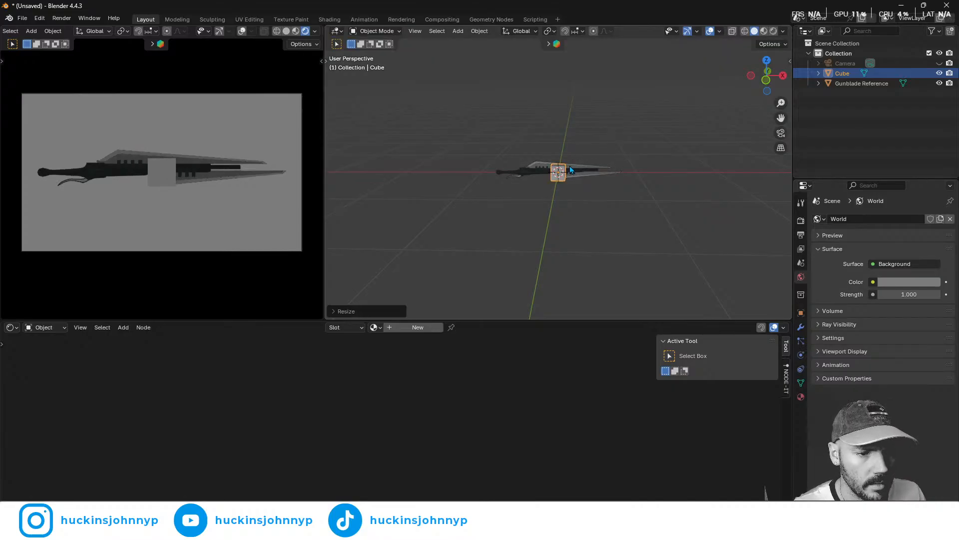
- Stretch the cube along the X axis to about 1.56 m, covering the gunblade's full length, with its transform values shown
key(n)
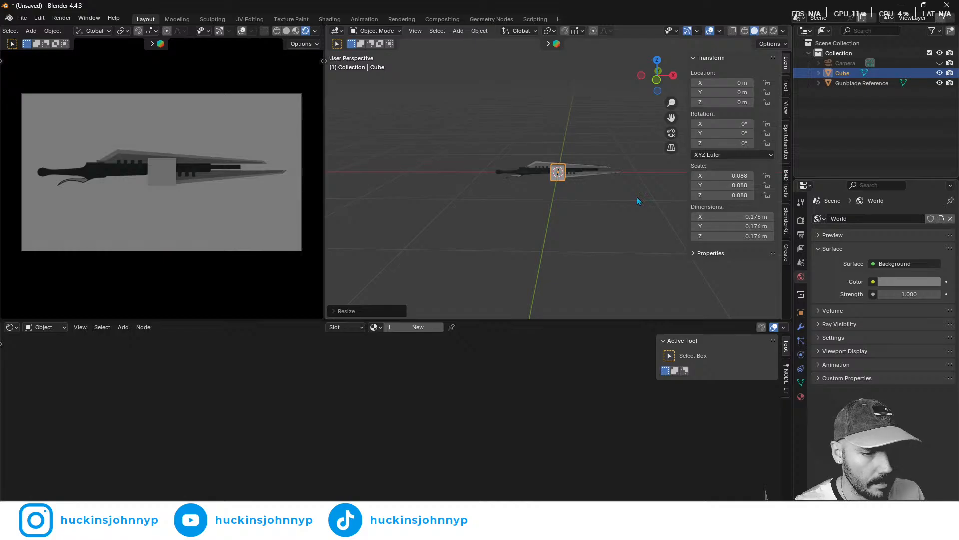
key(s)
key(x)
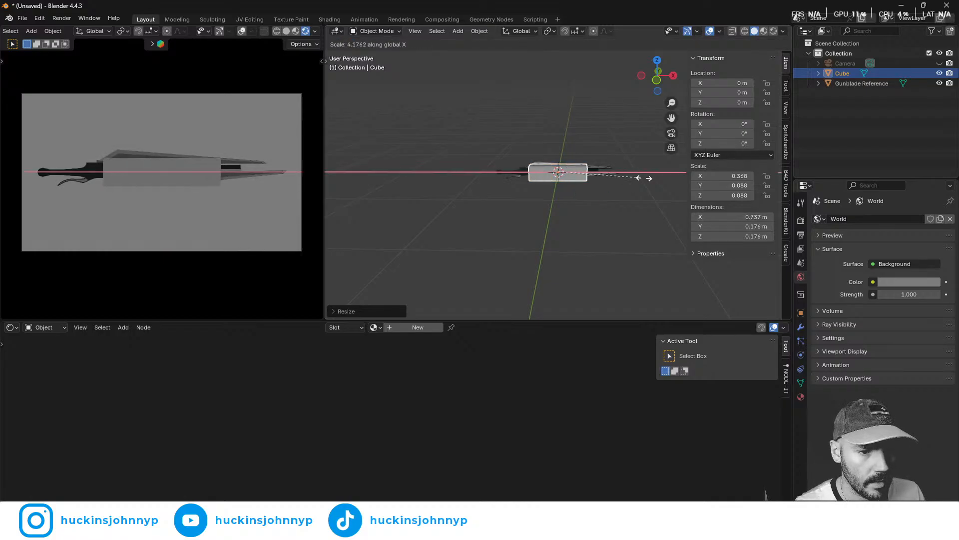
click(701, 209)
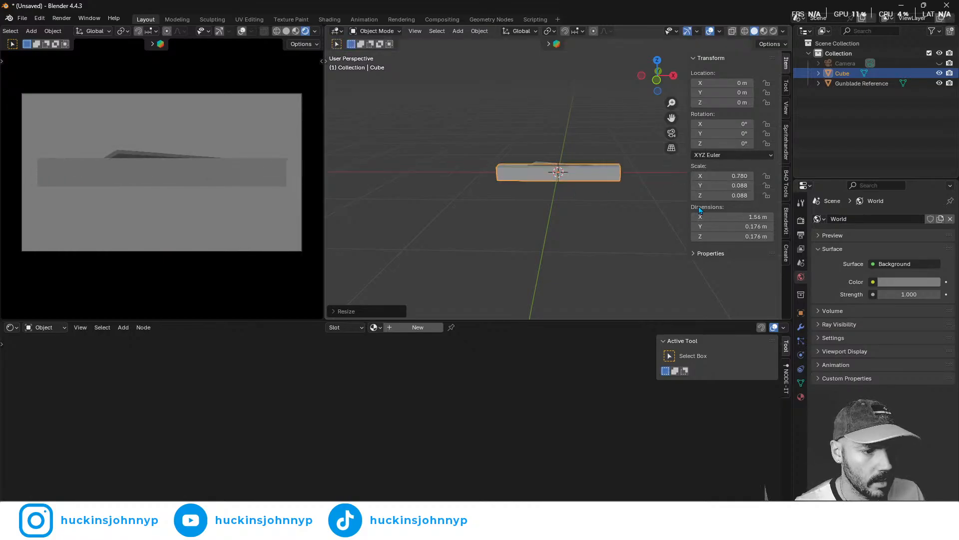
- Delete the stretched cube from the scene
middle_drag(603, 181, 566, 179)
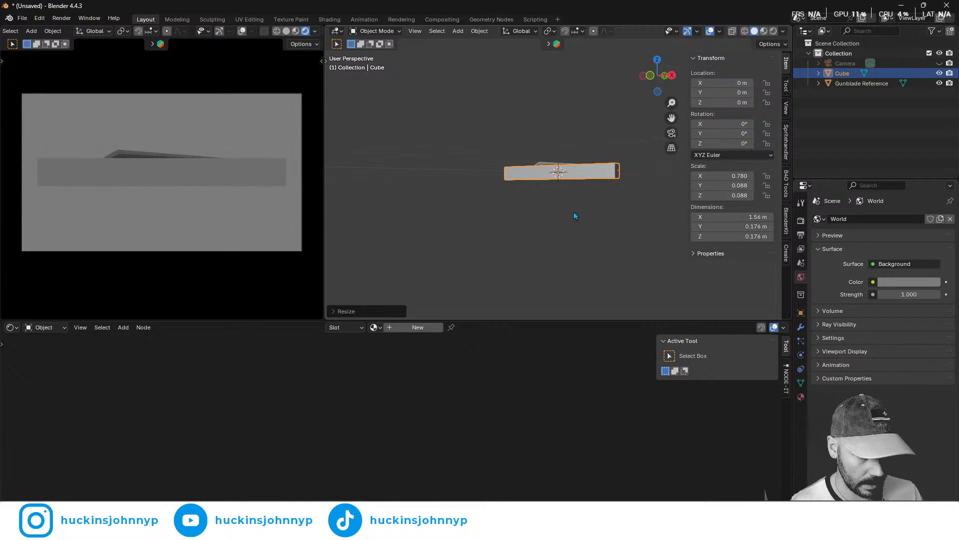
click(695, 254)
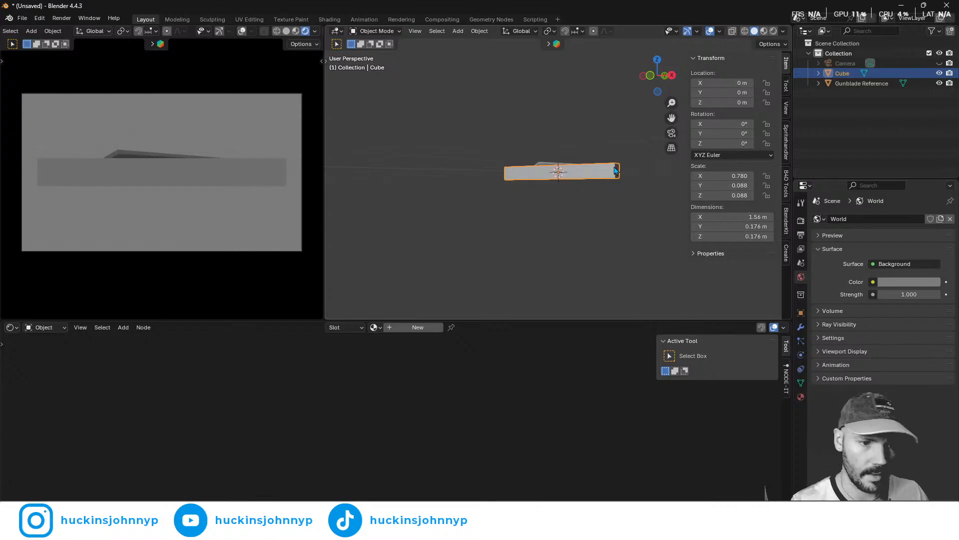
key(Delete)
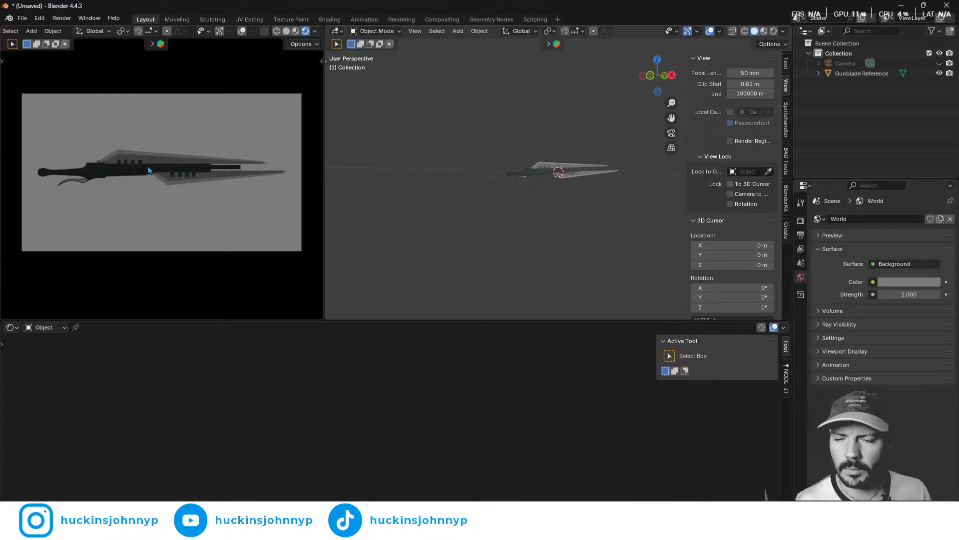
- Move the Gunblade Reference plane back along the Y axis to about 1.55 m
click(174, 165)
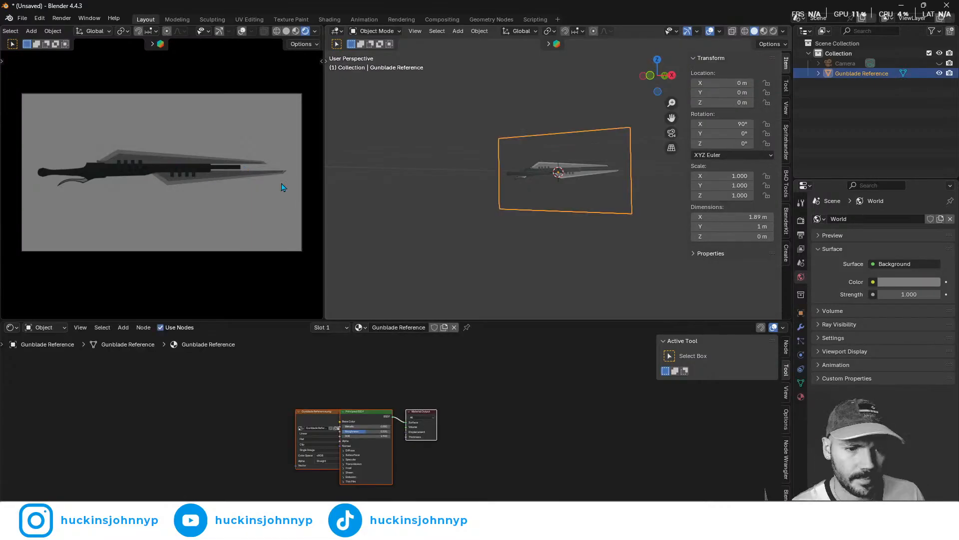
middle_drag(595, 133, 566, 217)
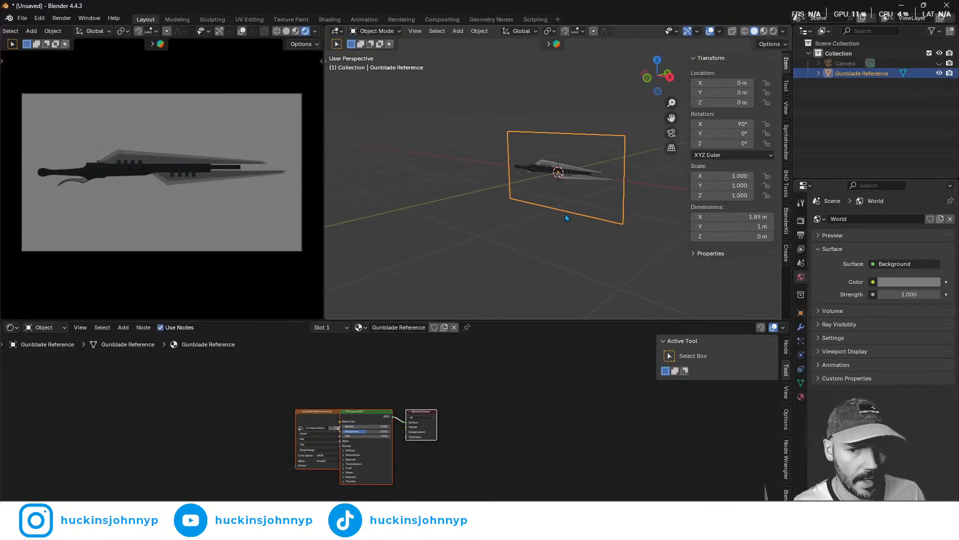
key(g)
key(y)
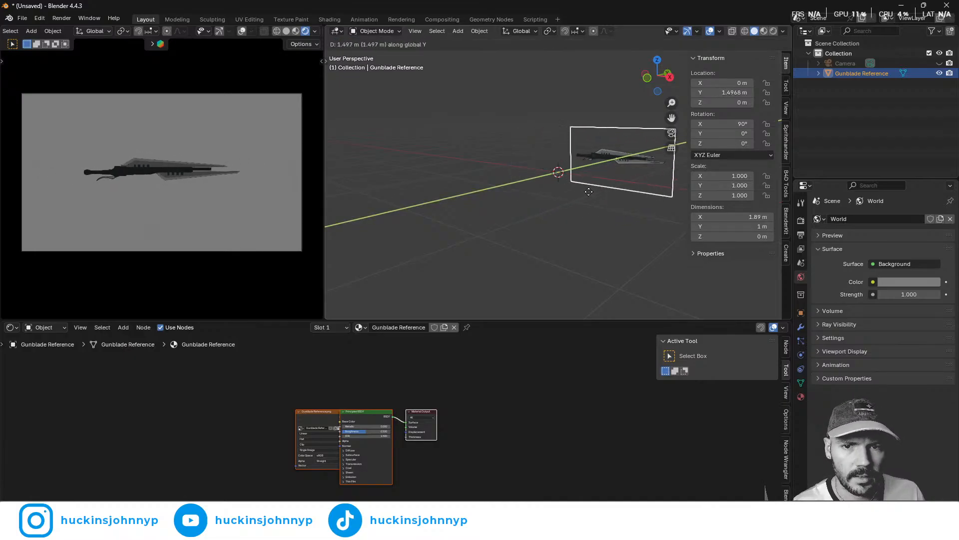
click(590, 196)
- Enlarge the rendered camera view so the gunblade fills it, and widen that viewport slightly
click(179, 176)
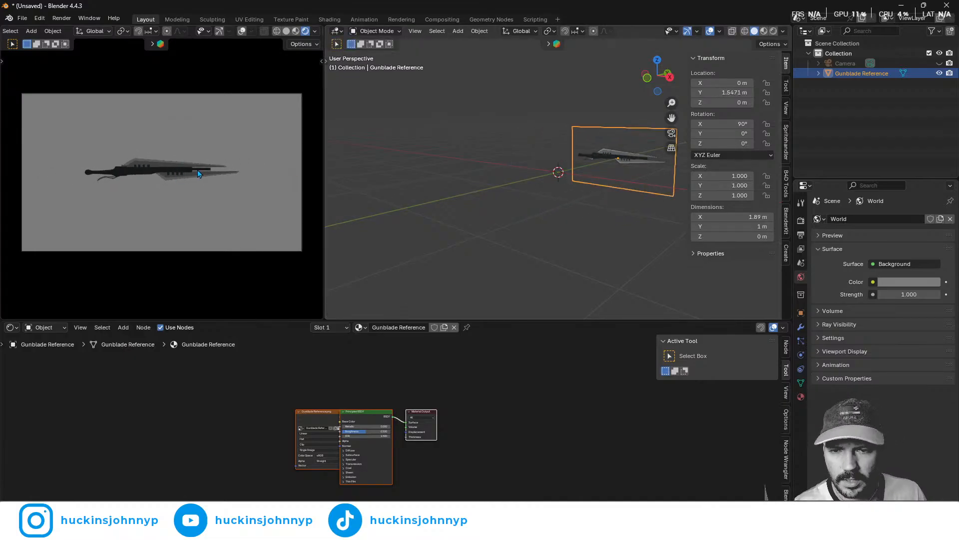
middle_drag(188, 177, 189, 148)
scroll(201, 205, up, 4)
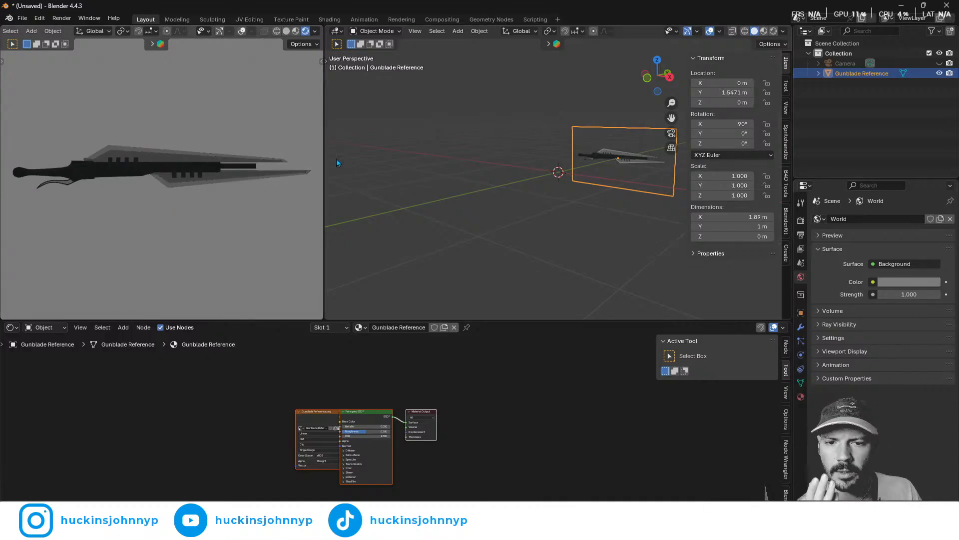
drag(324, 160, 339, 161)
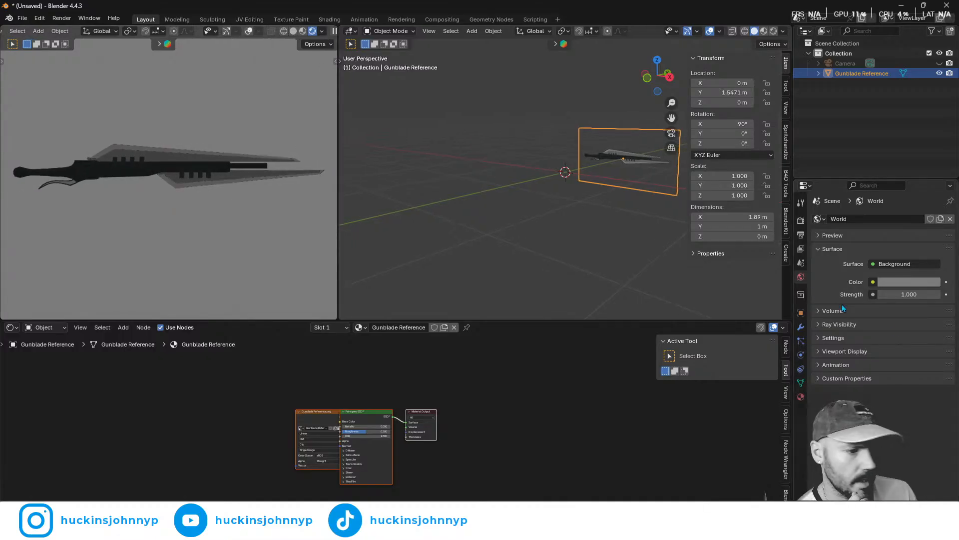
- Brighten the world background color to white
click(910, 282)
drag(933, 158, 933, 119)
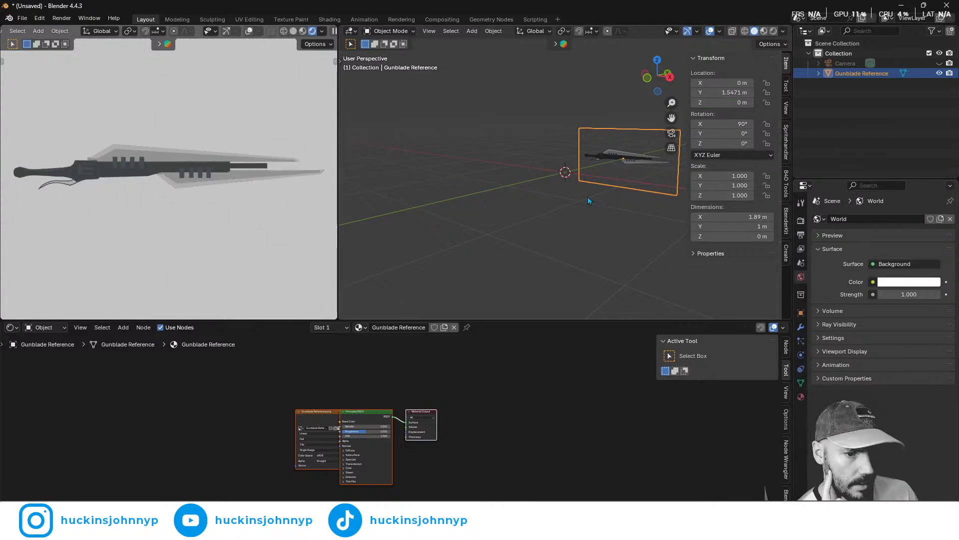
middle_drag(588, 196, 536, 196)
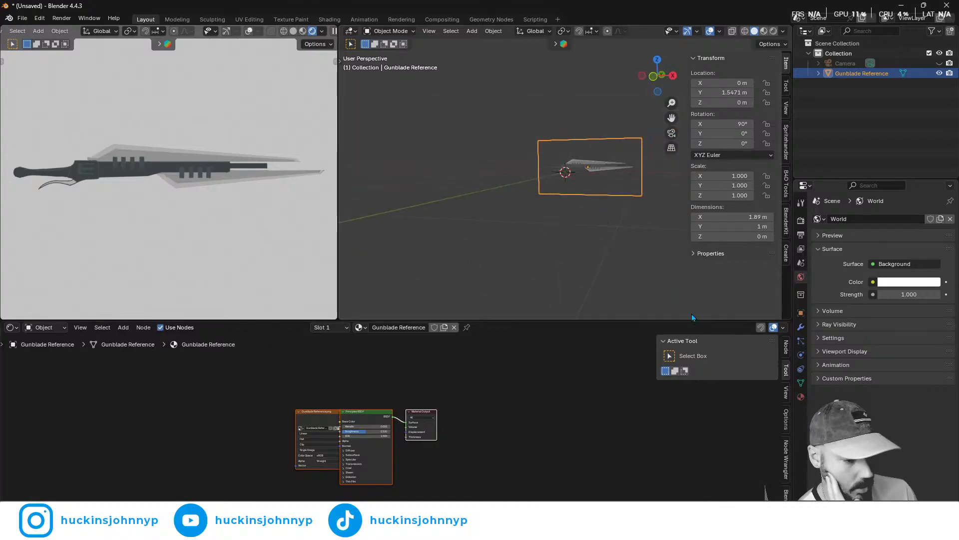
- Collapse the Viewport sampling, Render sampling and Light Paths sections and look over the remaining render settings
click(801, 220)
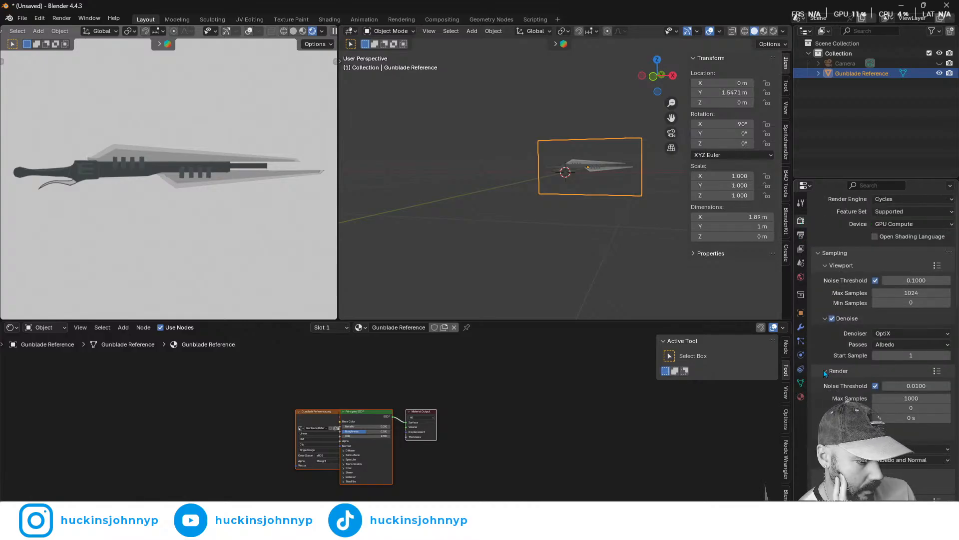
click(824, 265)
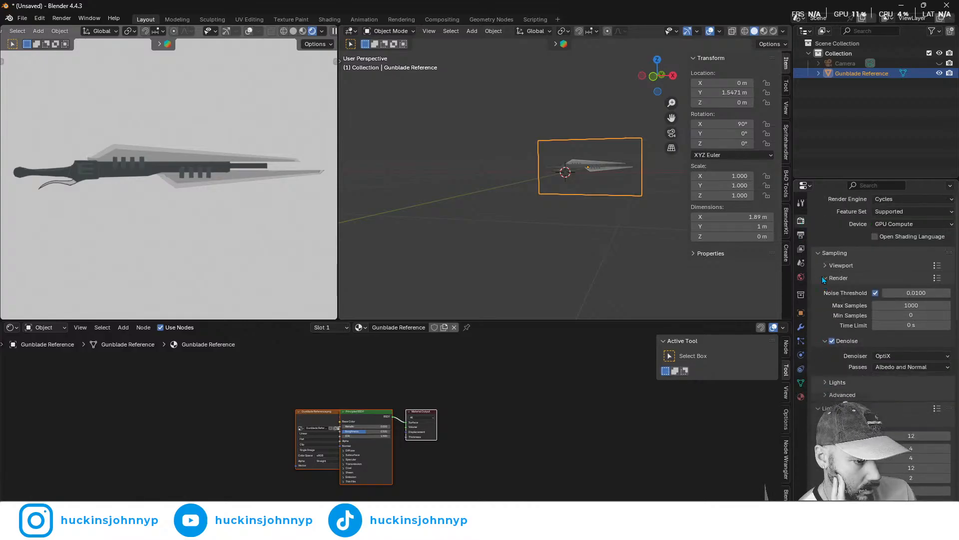
click(823, 277)
click(821, 315)
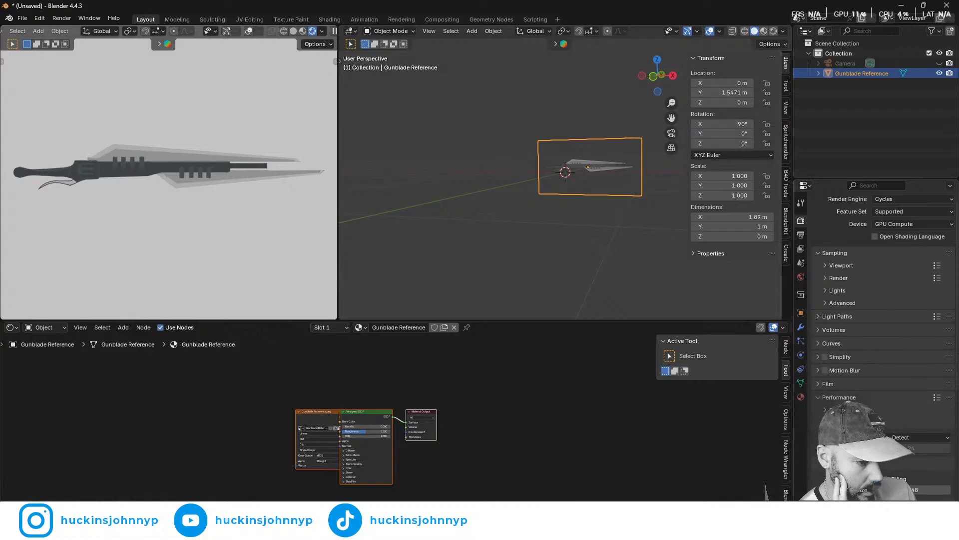
scroll(827, 410, down, 4)
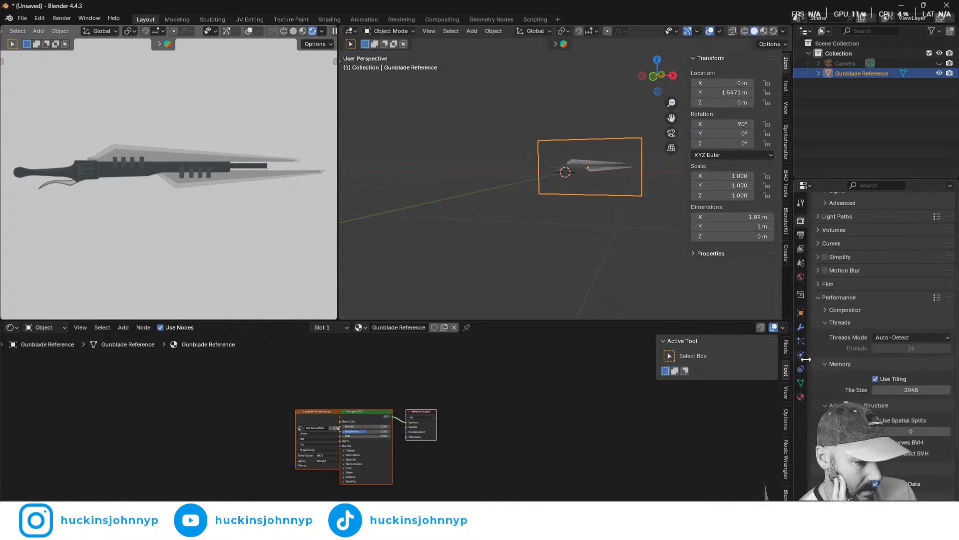
- Enable In Front in the Gunblade Reference object's viewport display settings
click(801, 313)
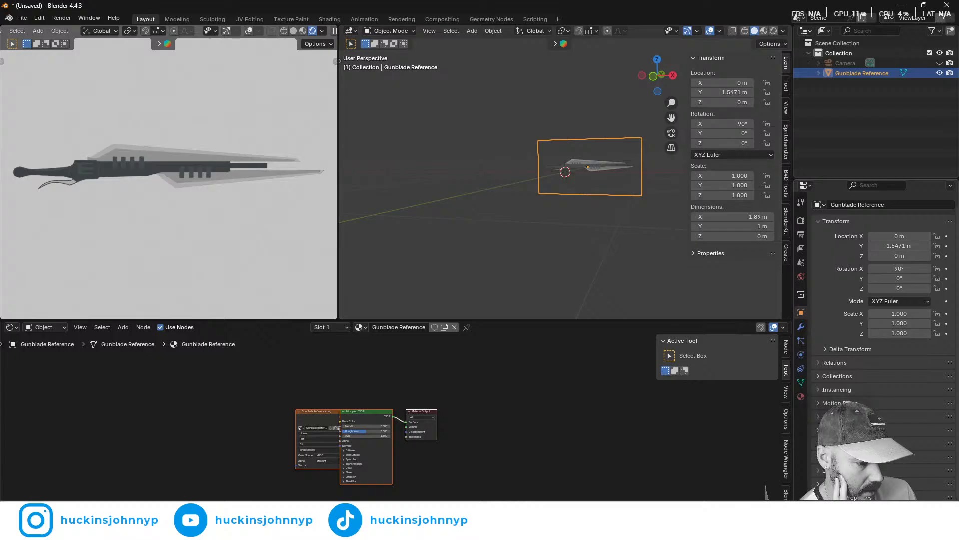
scroll(875, 421, down, 8)
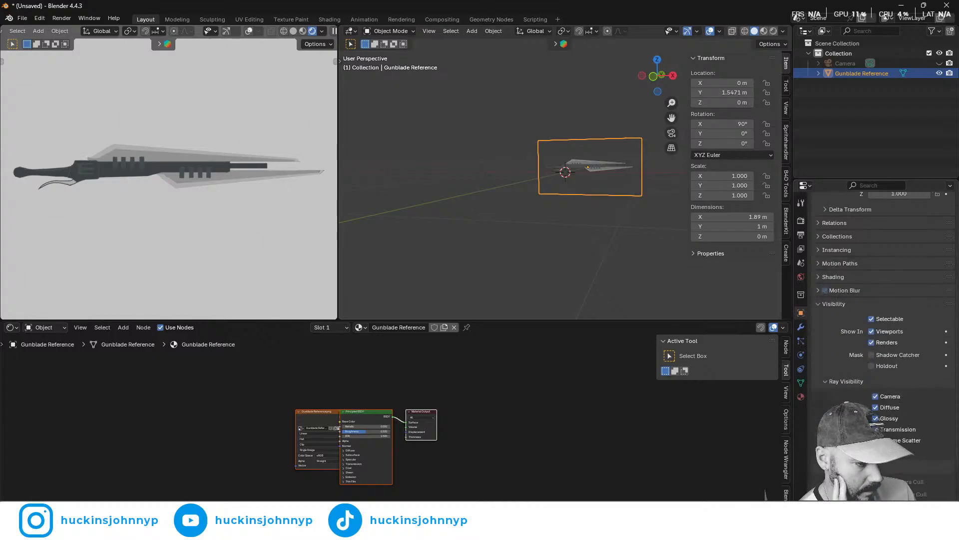
scroll(877, 422, down, 6)
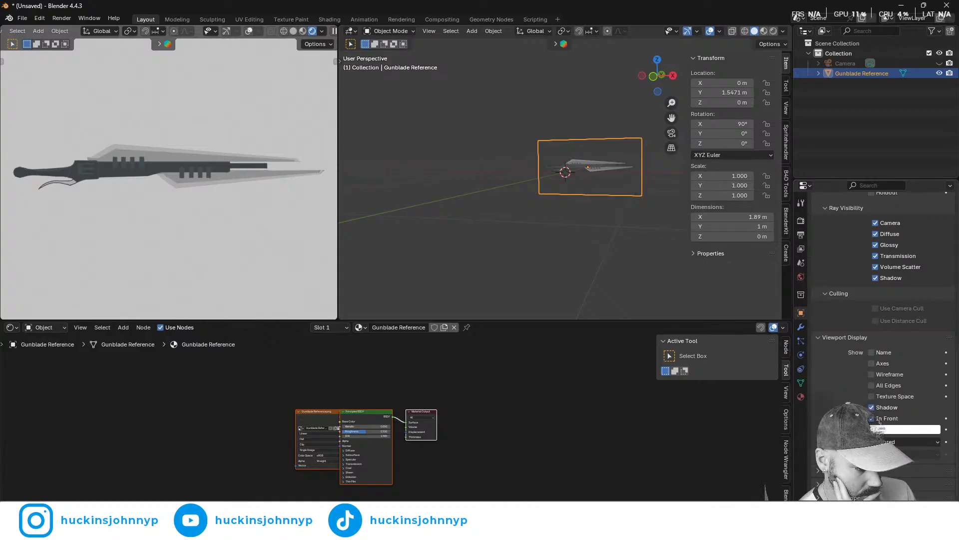
scroll(842, 316, up, 4)
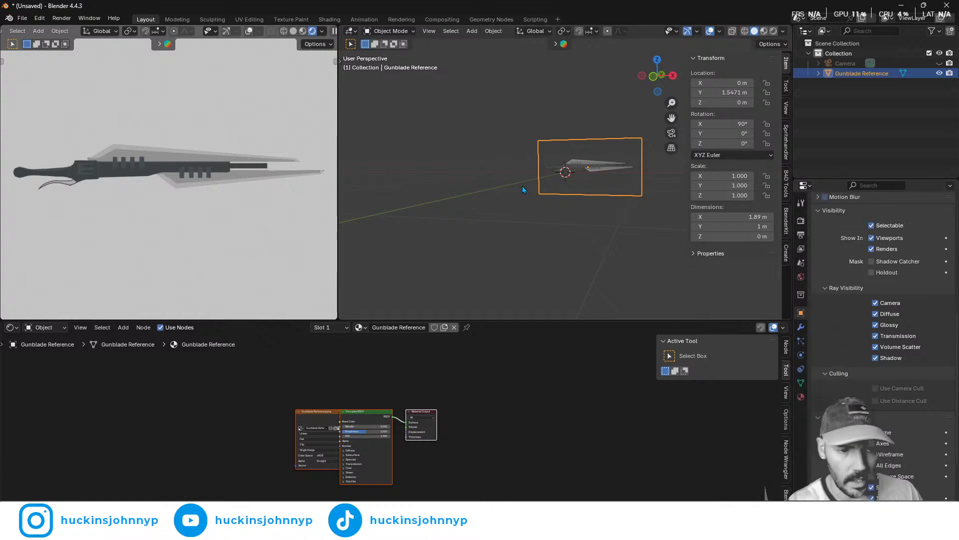
- Add a new 2 m cube at the origin in front of the Gunblade Reference plane
key(shift+a)
mouse_move(546, 191)
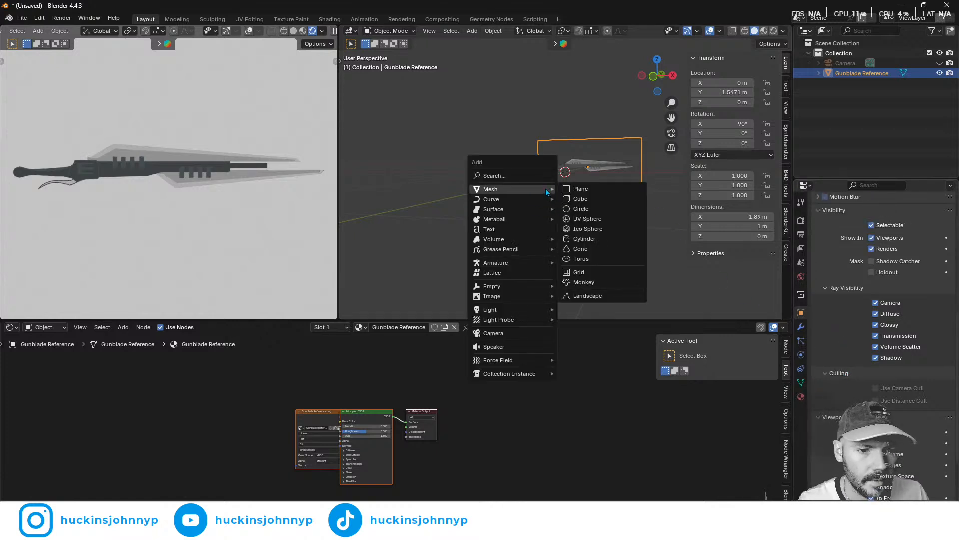
click(597, 201)
mouse_move(621, 208)
middle_down()
mouse_move(578, 204)
mouse_move(583, 191)
mouse_move(611, 216)
middle_up()
- Look over the cube's visibility, ray visibility and viewport display settings
scroll(826, 364, down, 4)
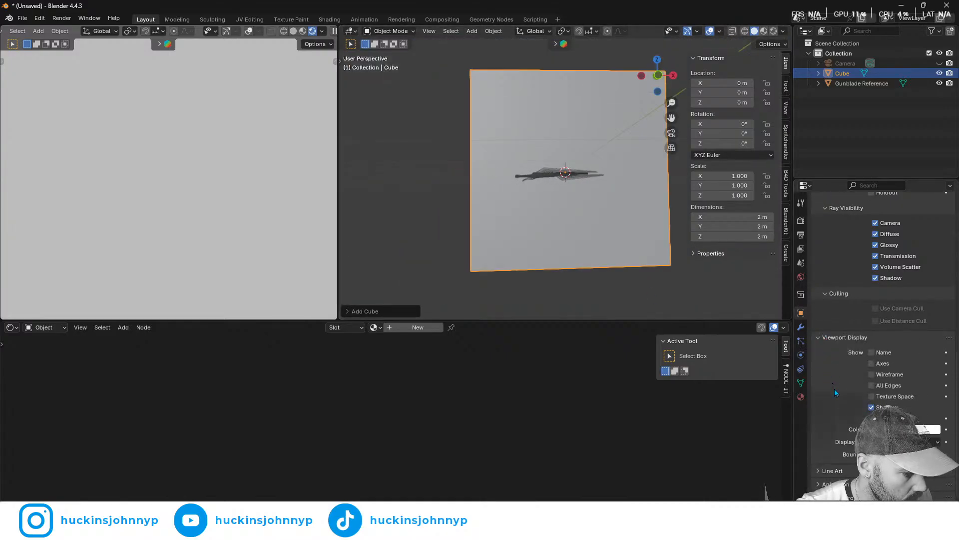
scroll(838, 389, up, 7)
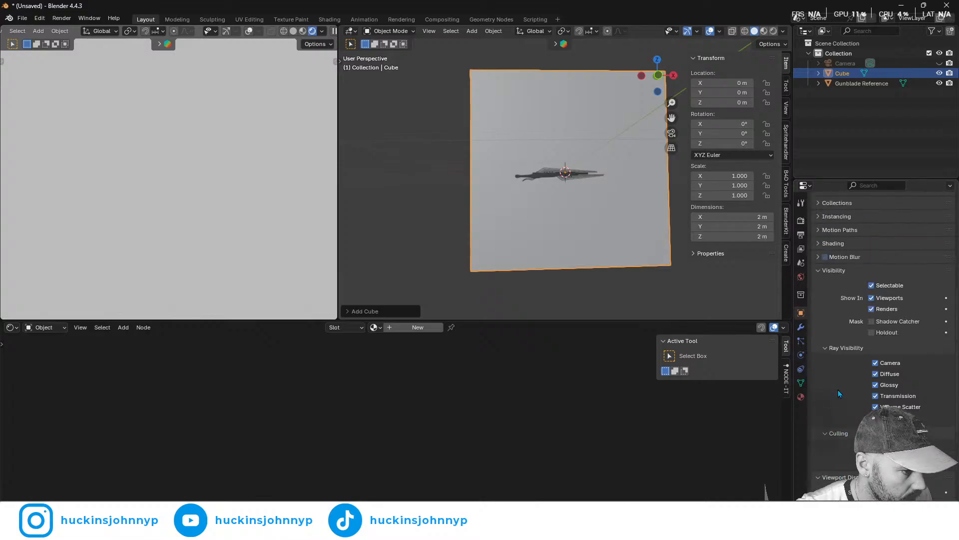
click(820, 270)
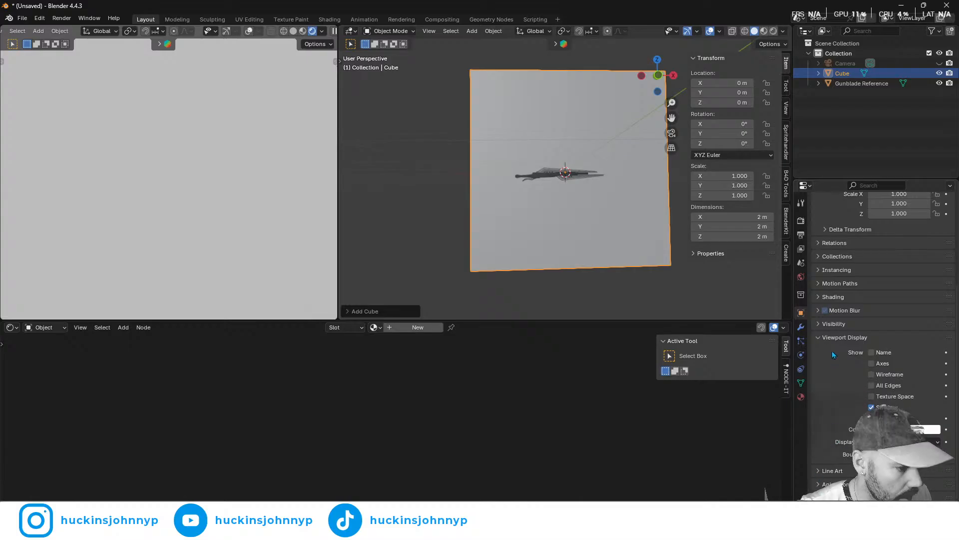
click(819, 328)
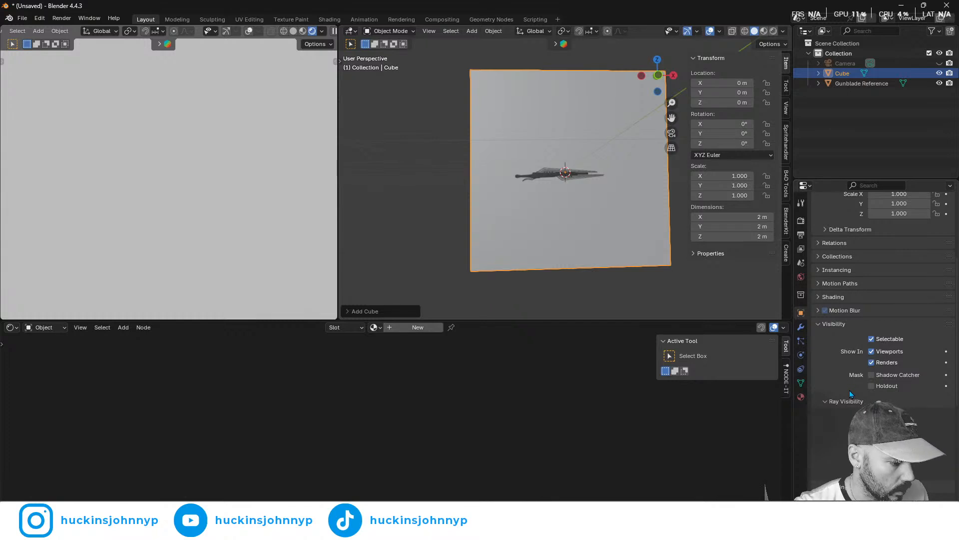
- Try the Holdout mask on the cube, turn it back off and collapse the Visibility section
scroll(850, 392, down, 2)
click(872, 347)
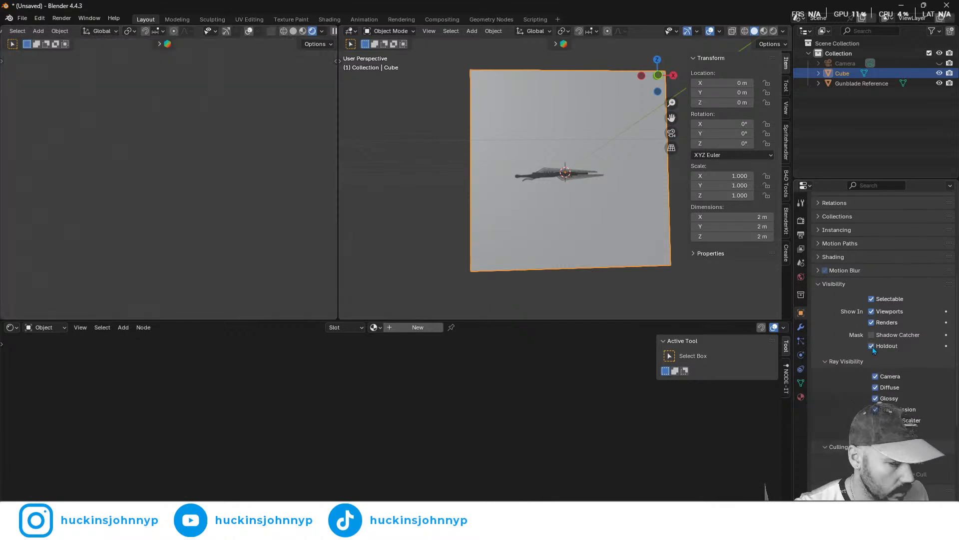
click(872, 347)
scroll(853, 417, down, 4)
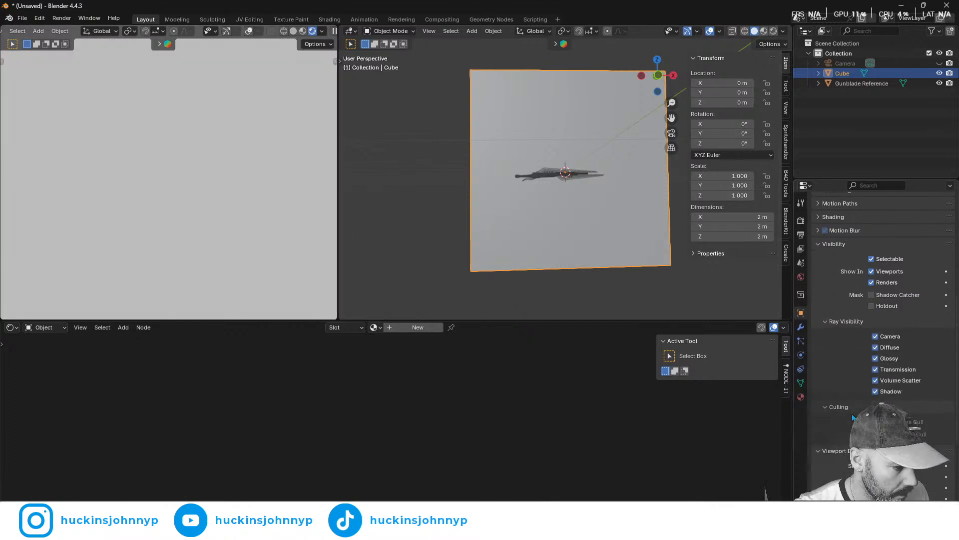
scroll(853, 417, down, 2)
scroll(852, 417, up, 6)
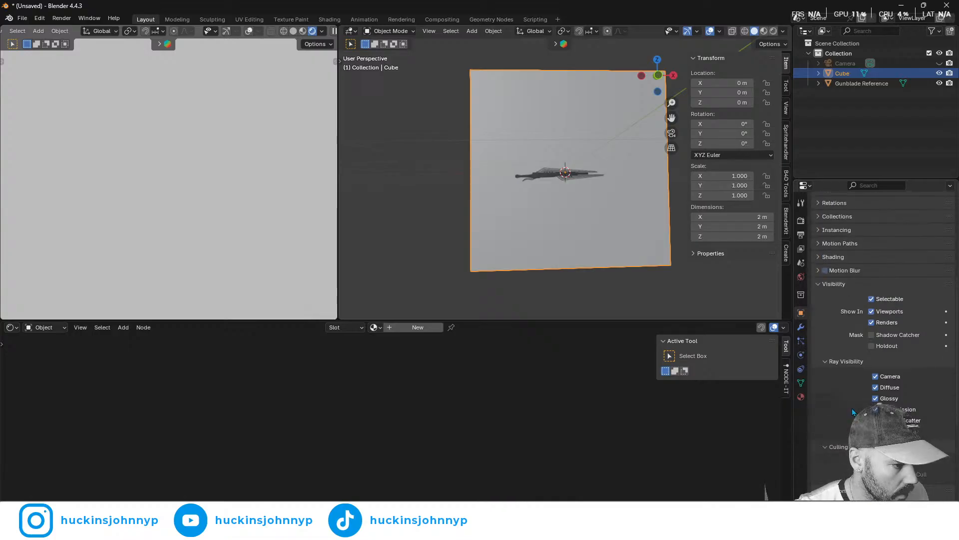
click(817, 302)
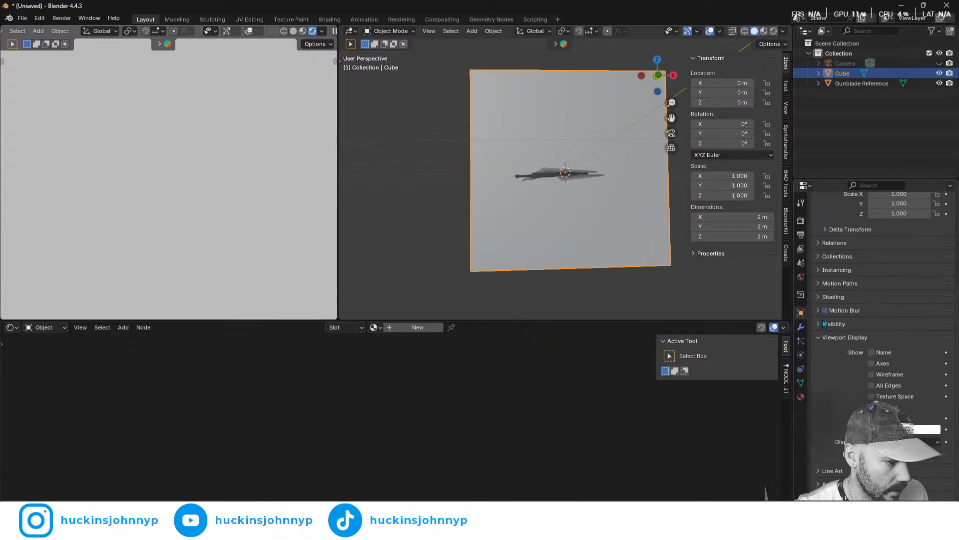
- Collapse the Performance section of the render settings and expand the Film section to examine its options
click(802, 221)
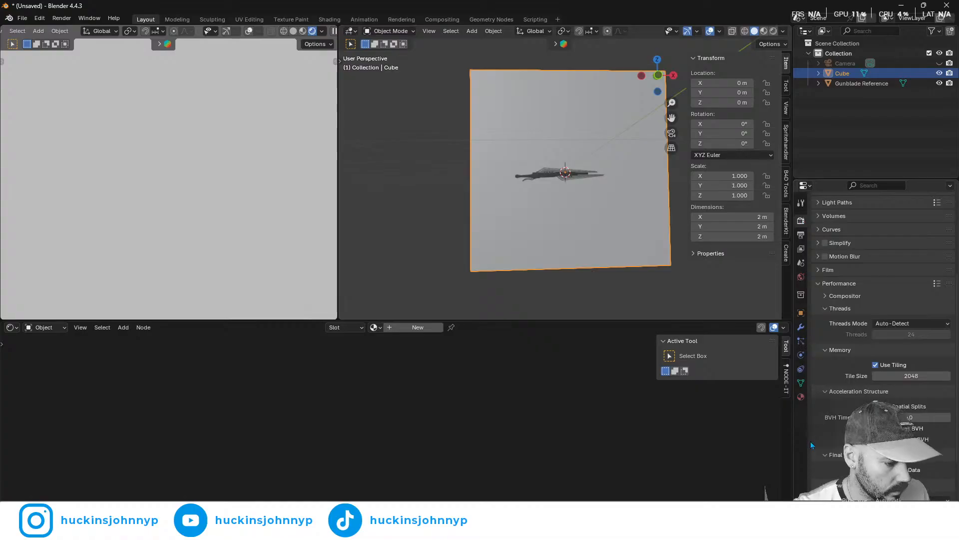
scroll(820, 432, down, 3)
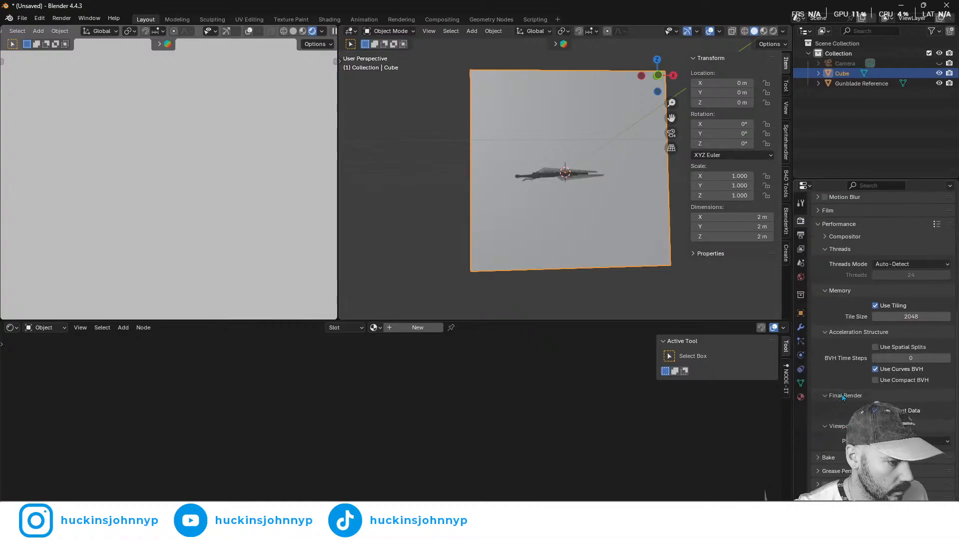
click(819, 224)
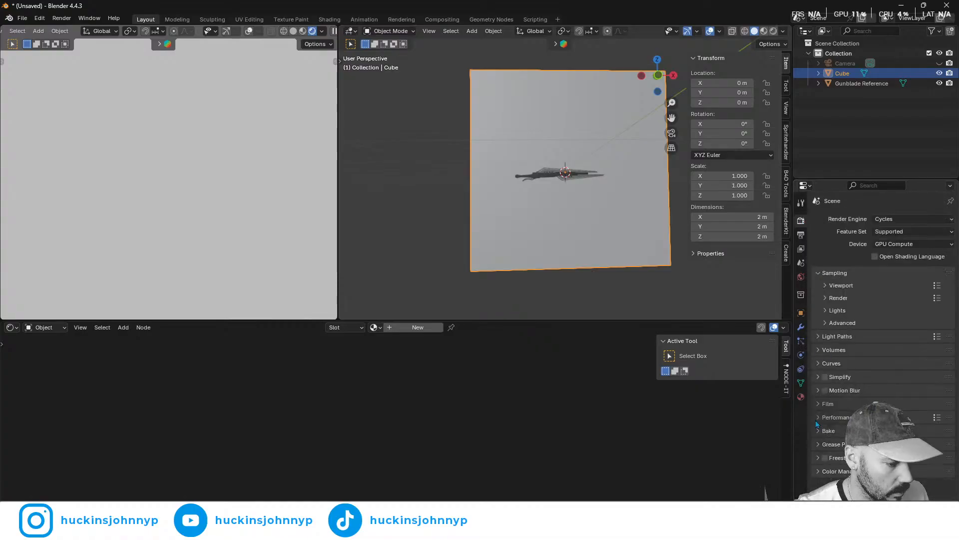
click(820, 404)
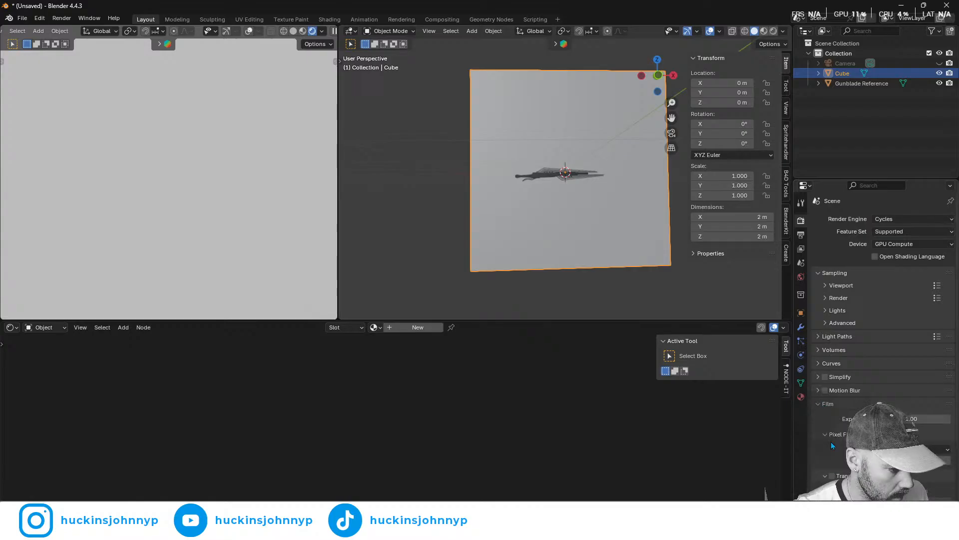
scroll(831, 442, down, 3)
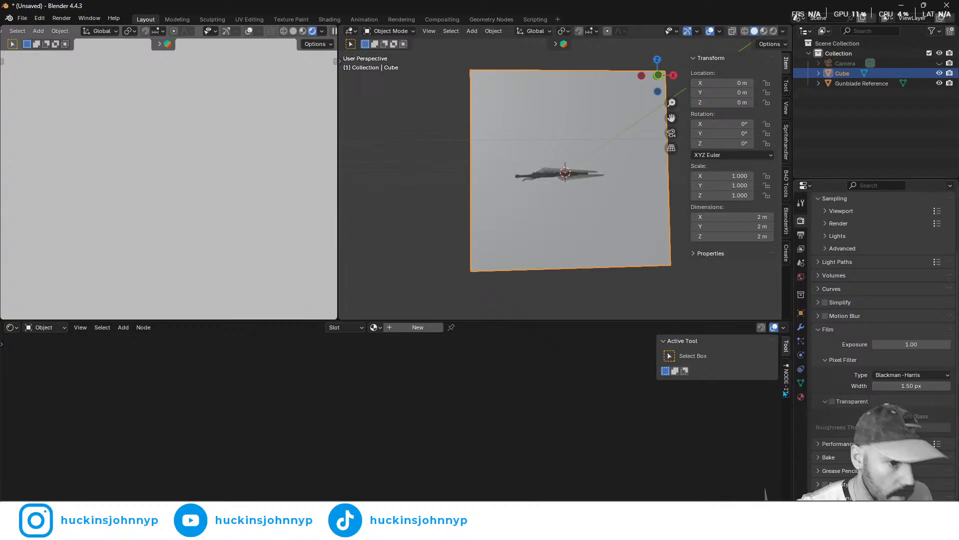
- Examine the Gunblade Reference object's visibility, ray visibility, culling and viewport display settings
click(550, 177)
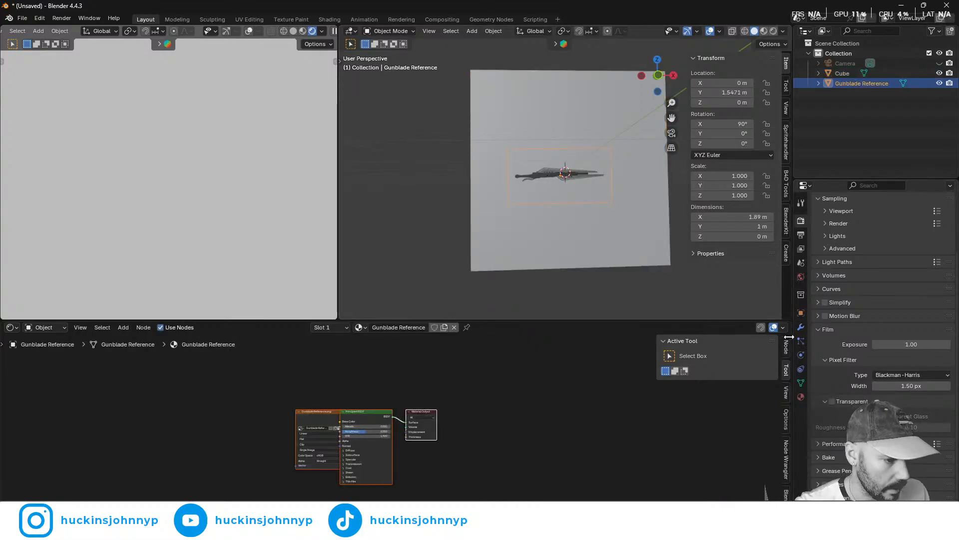
click(800, 312)
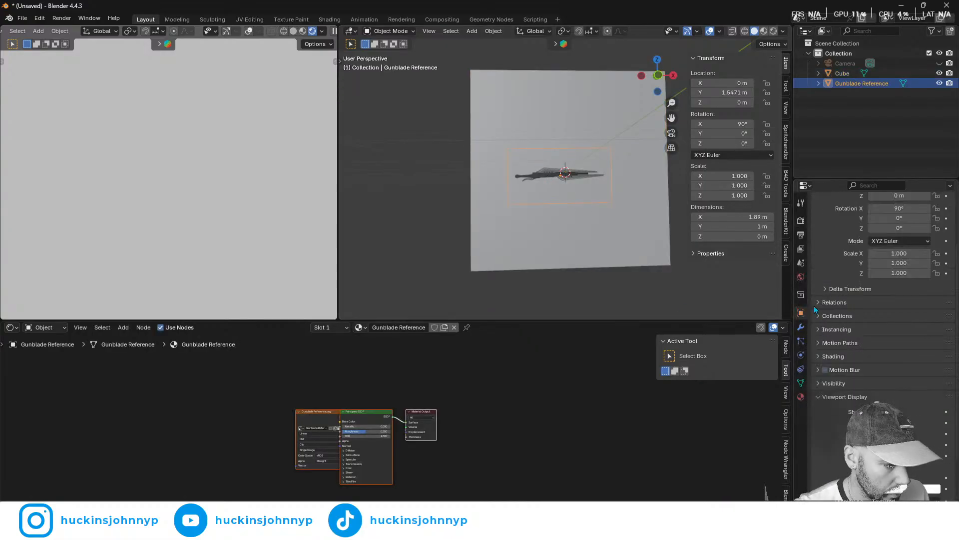
scroll(814, 307, down, 3)
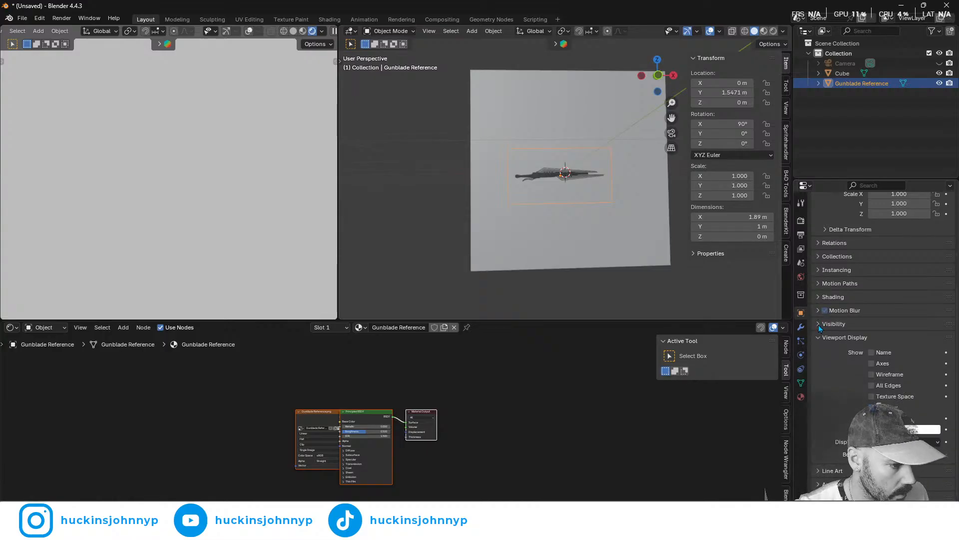
click(819, 325)
scroll(839, 408, down, 3)
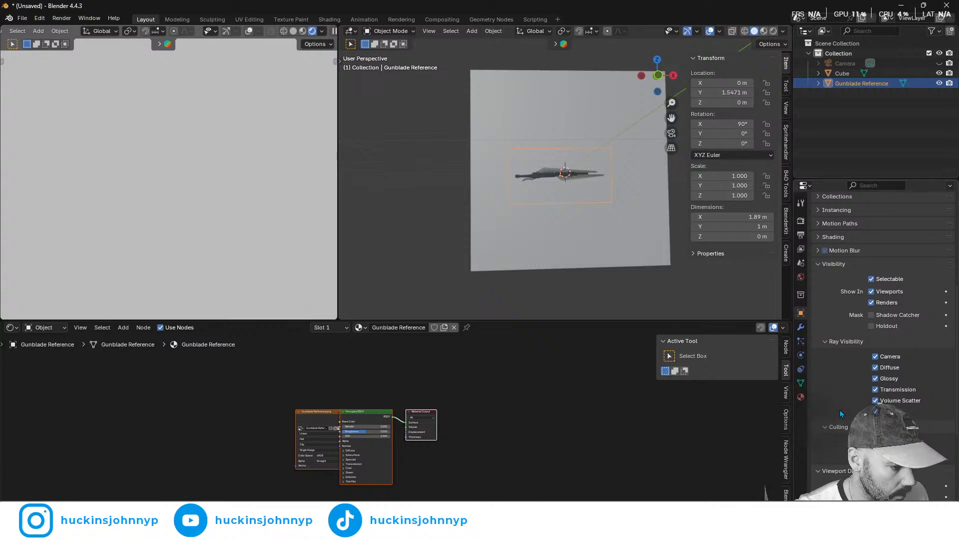
scroll(841, 406, down, 5)
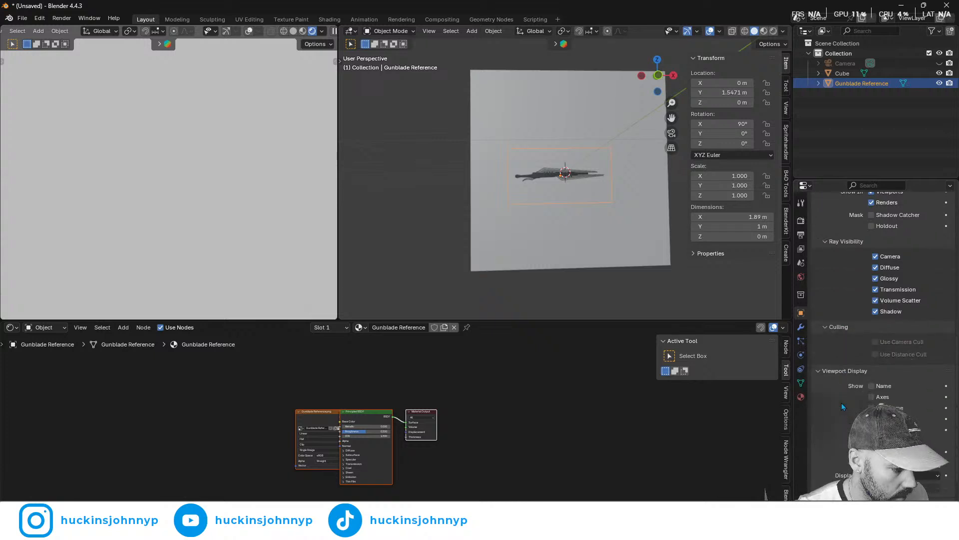
scroll(841, 403, down, 1)
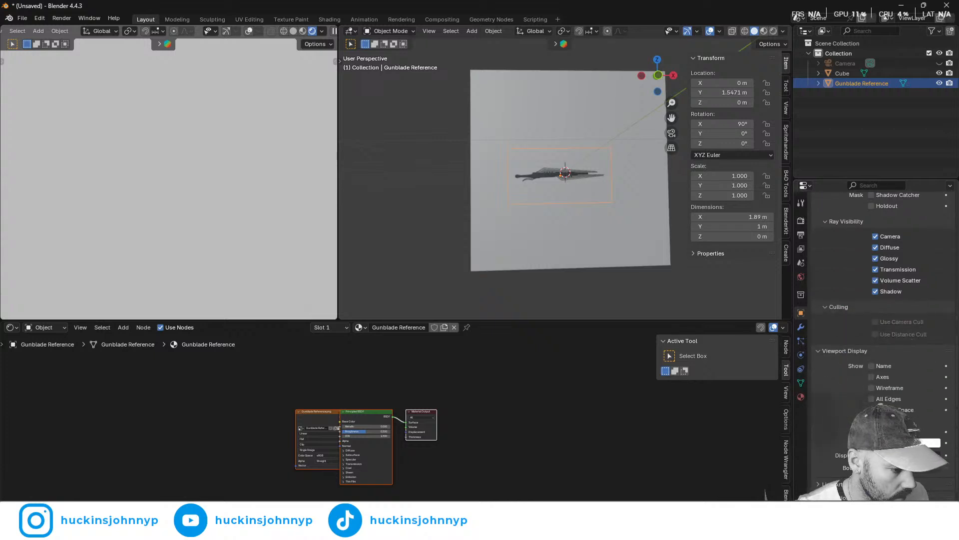
scroll(882, 345, down, 1)
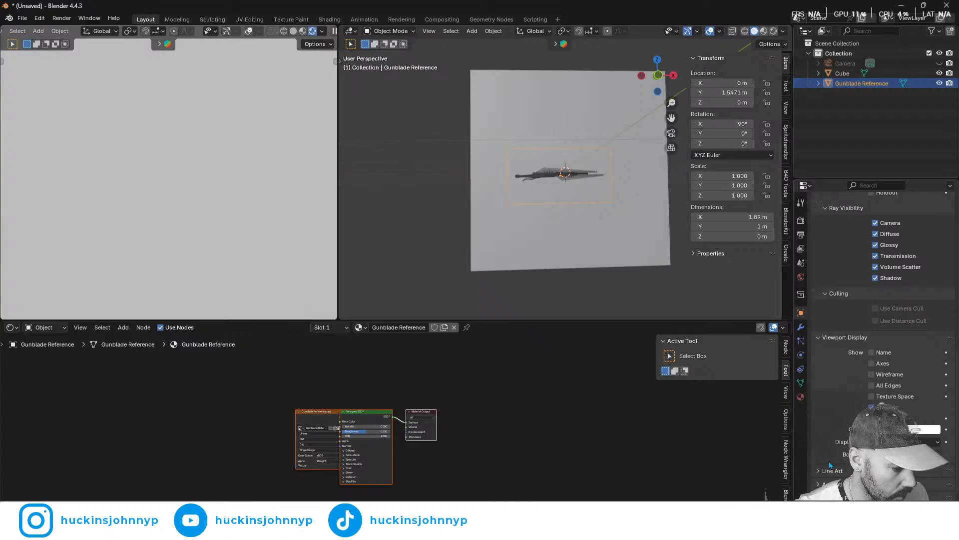
scroll(826, 397, up, 2)
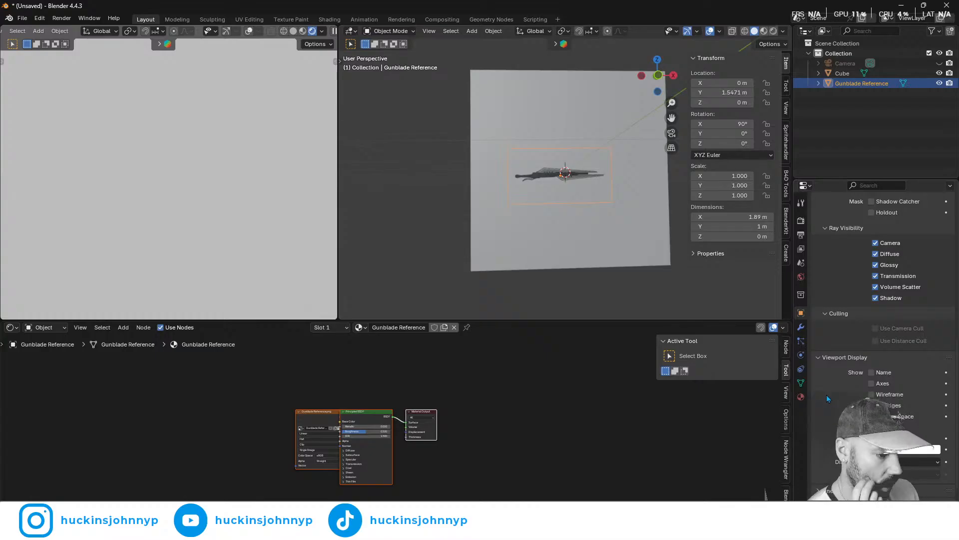
scroll(826, 397, up, 8)
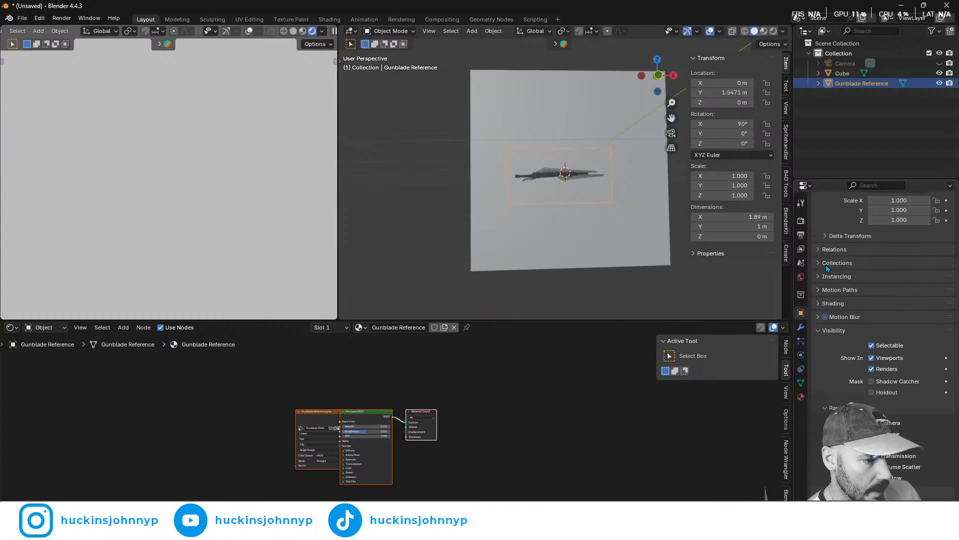
- Check the Shading and Motion Blur sections of the Gunblade Reference object's properties
click(819, 304)
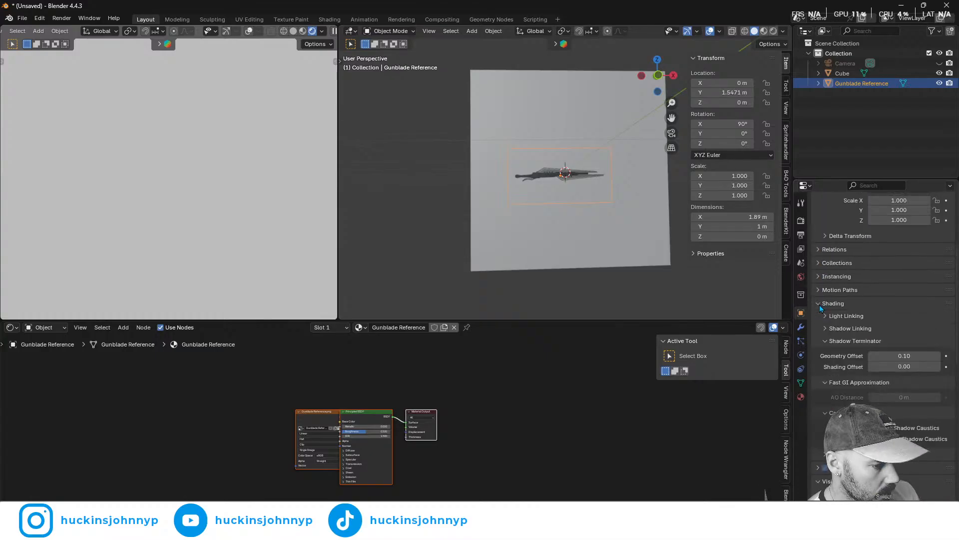
click(819, 304)
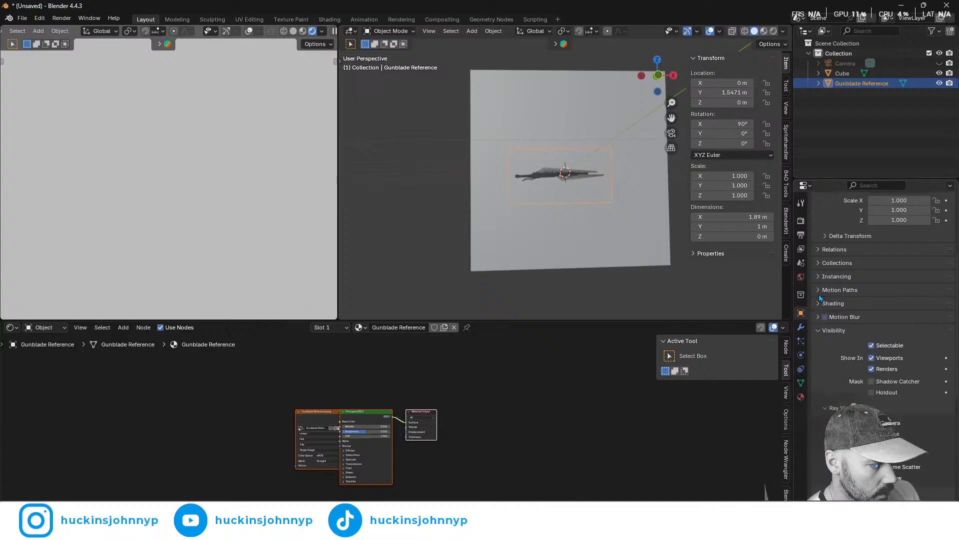
click(817, 317)
click(817, 317)
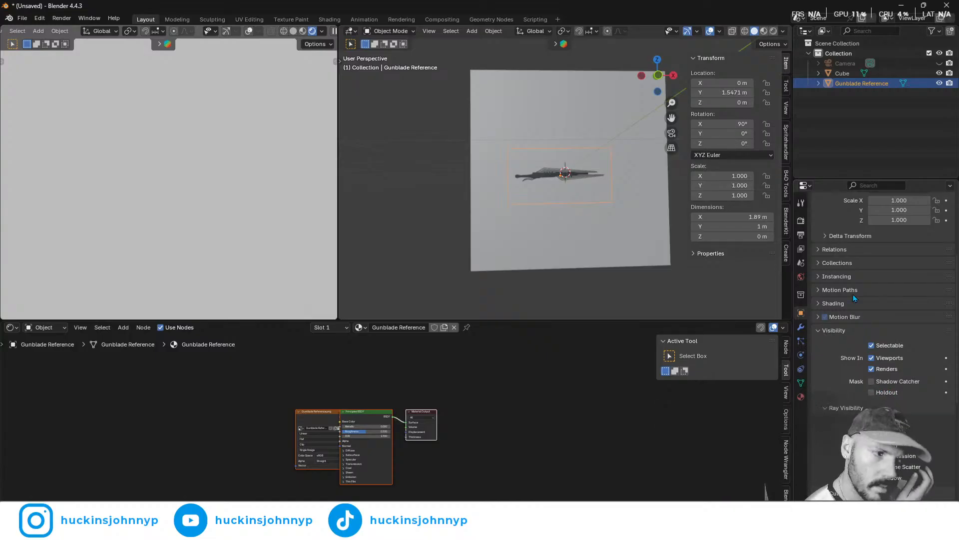
scroll(834, 284, up, 6)
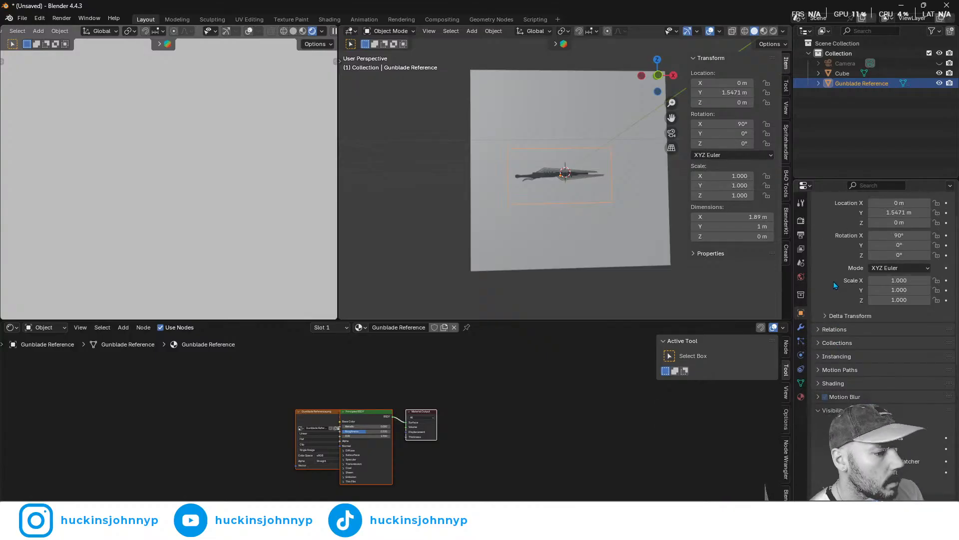
- Look through the scene and collection properties and return to the Gunblade Reference's object properties
click(801, 249)
click(802, 263)
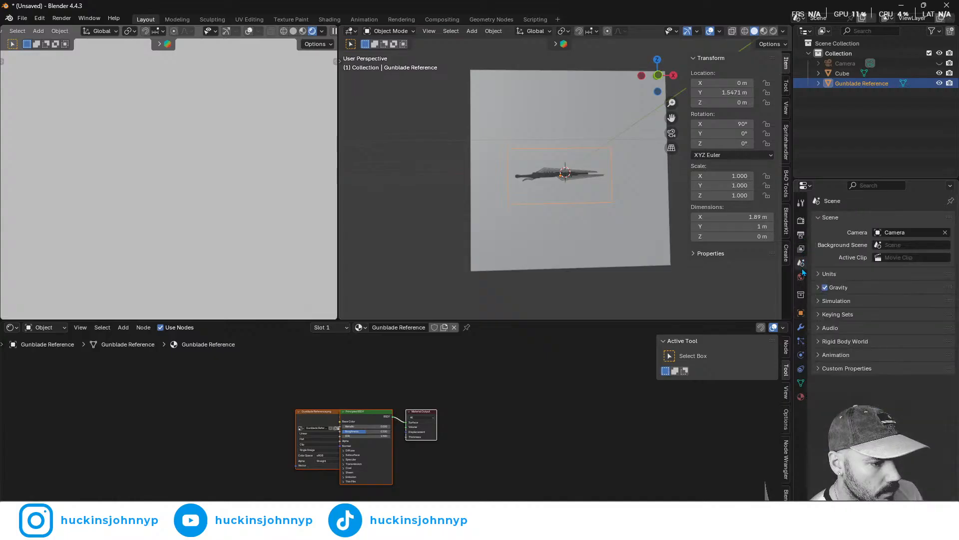
click(801, 295)
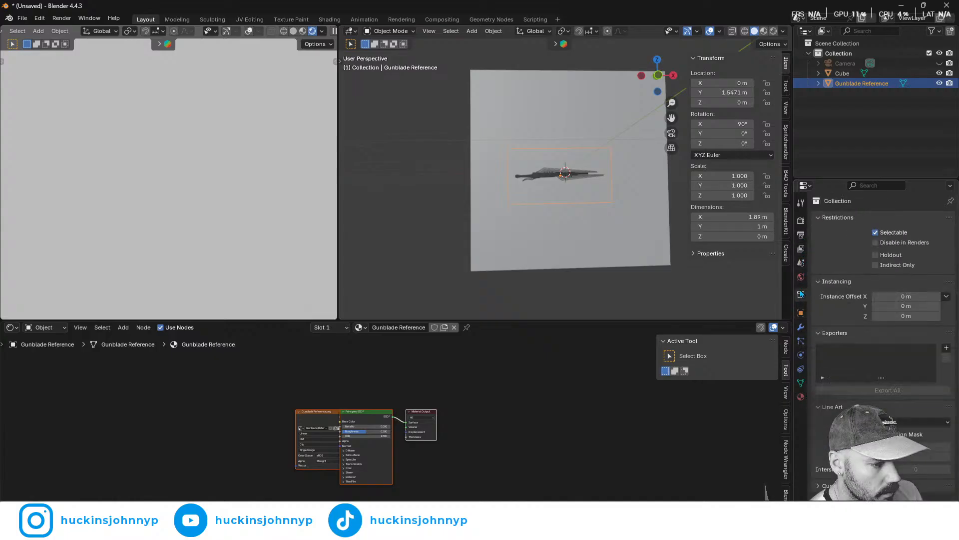
click(801, 312)
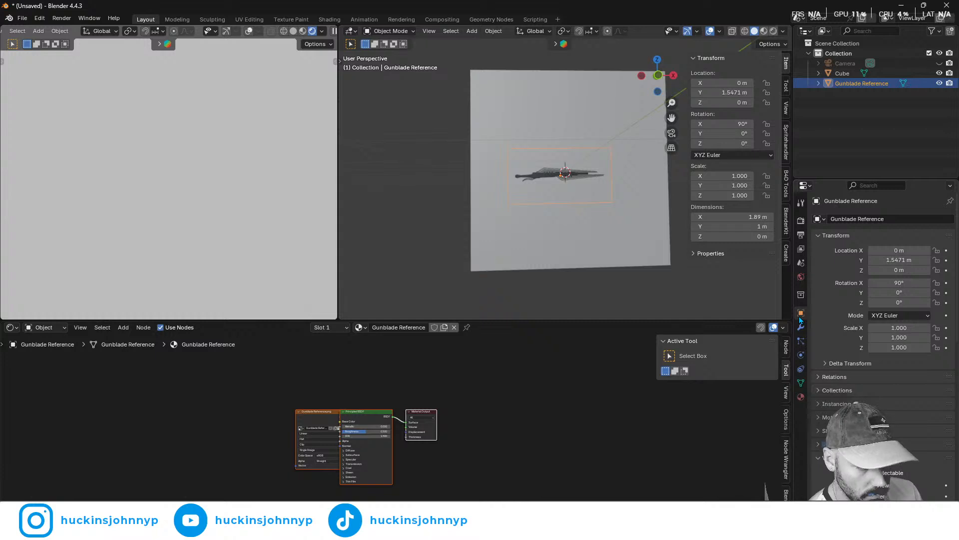
- Hide the 3D viewport's sidebar and inspect how the cube sits relative to the Gunblade Reference plane from the side
scroll(499, 272, down, 4)
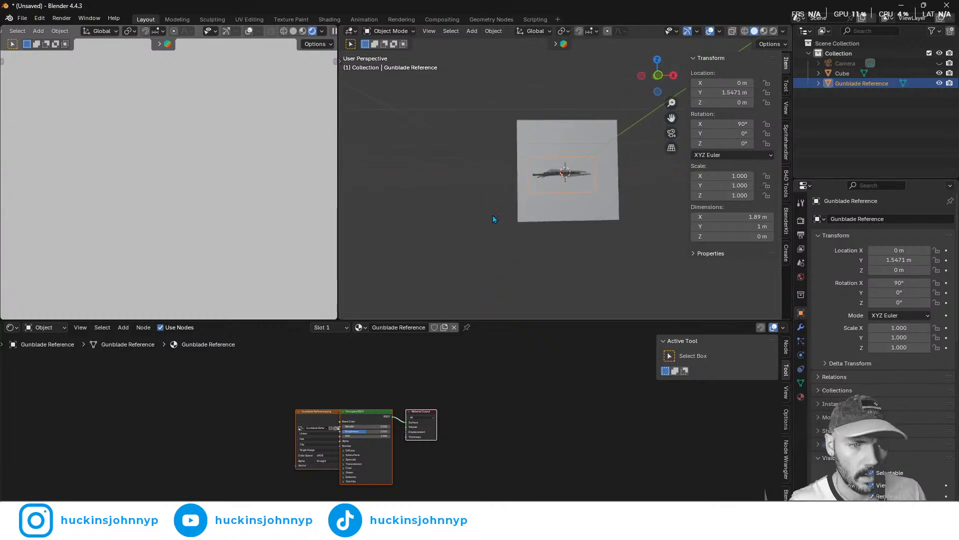
middle_drag(571, 210, 568, 223)
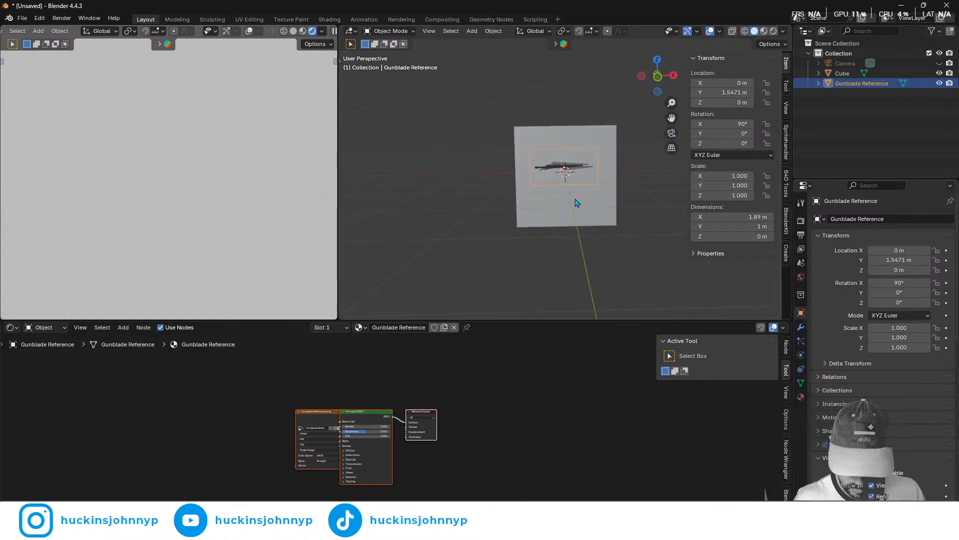
key(n)
key(n)
scroll(584, 195, up, 6)
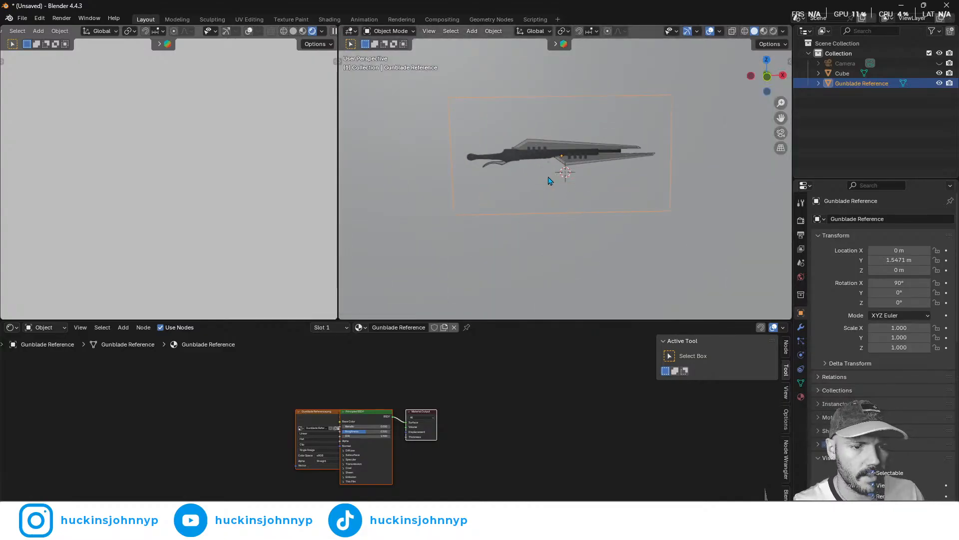
middle_drag(546, 181, 645, 124)
scroll(531, 189, down, 8)
- Scale the cube uniformly down to about 0.052 in the front orthographic view
click(767, 77)
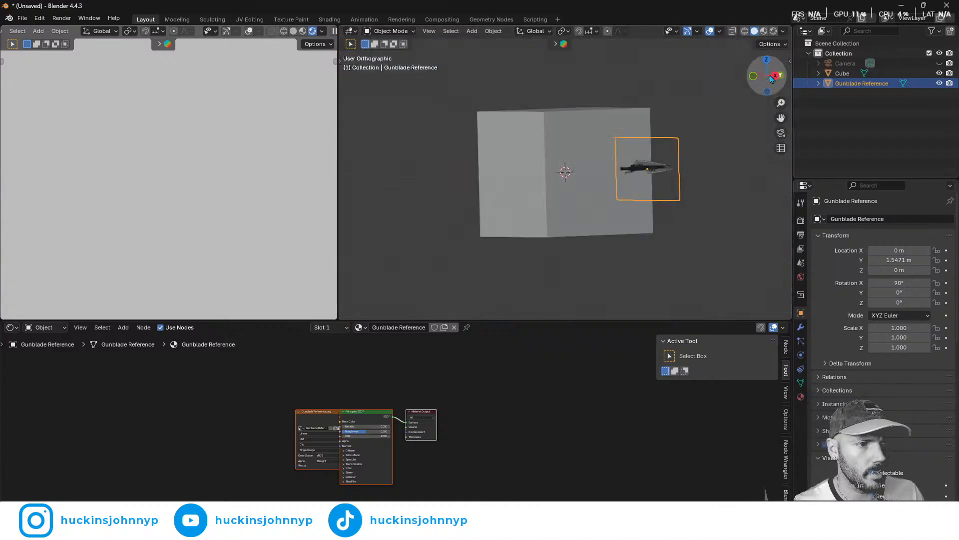
click(568, 138)
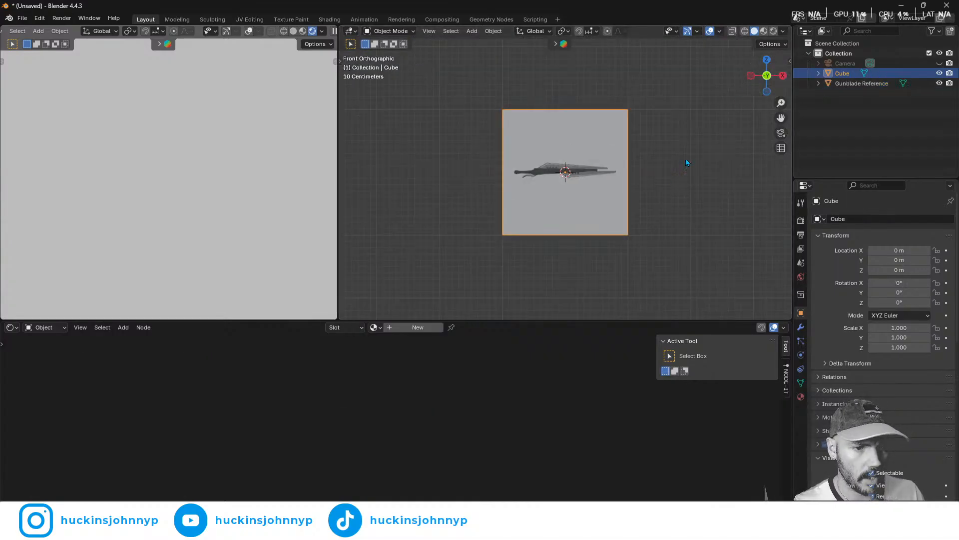
key(s)
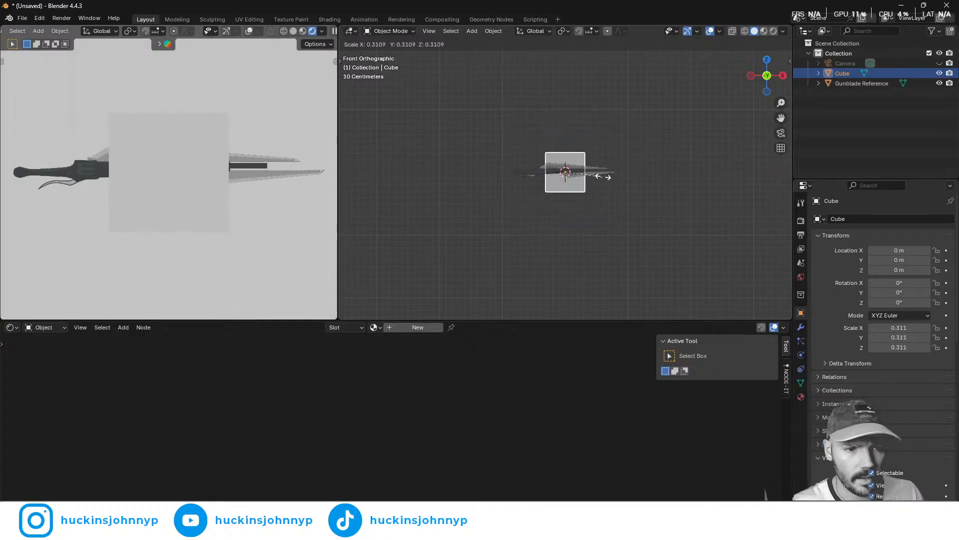
click(574, 179)
scroll(575, 177, up, 10)
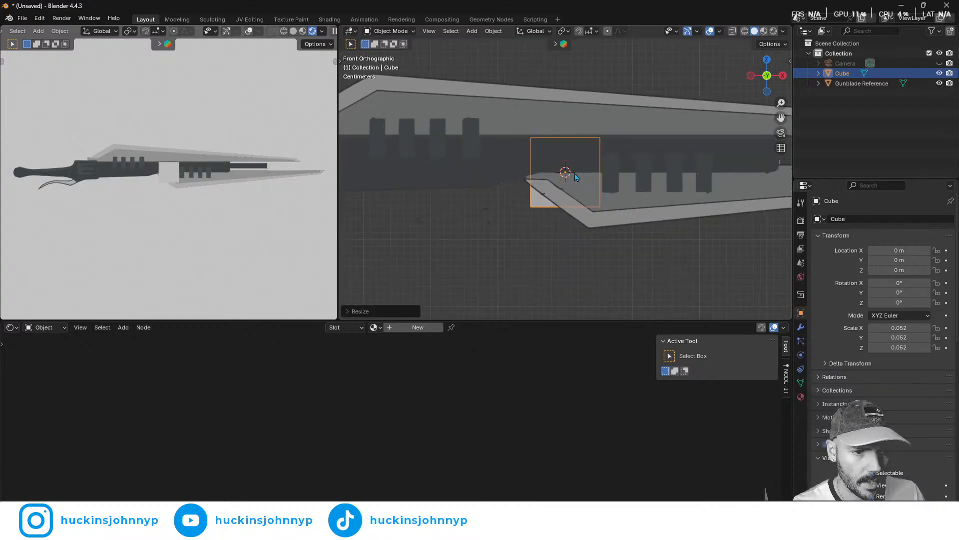
scroll(575, 178, down, 6)
key(g)
key(z)
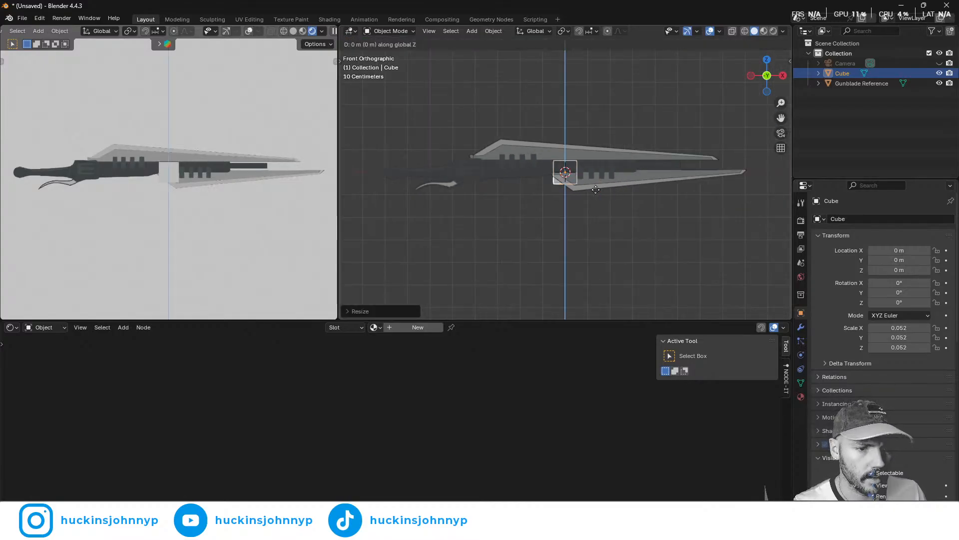
right_click(596, 190)
- Select the Gunblade Reference plane and enable Transparent film in the render properties
click(481, 163)
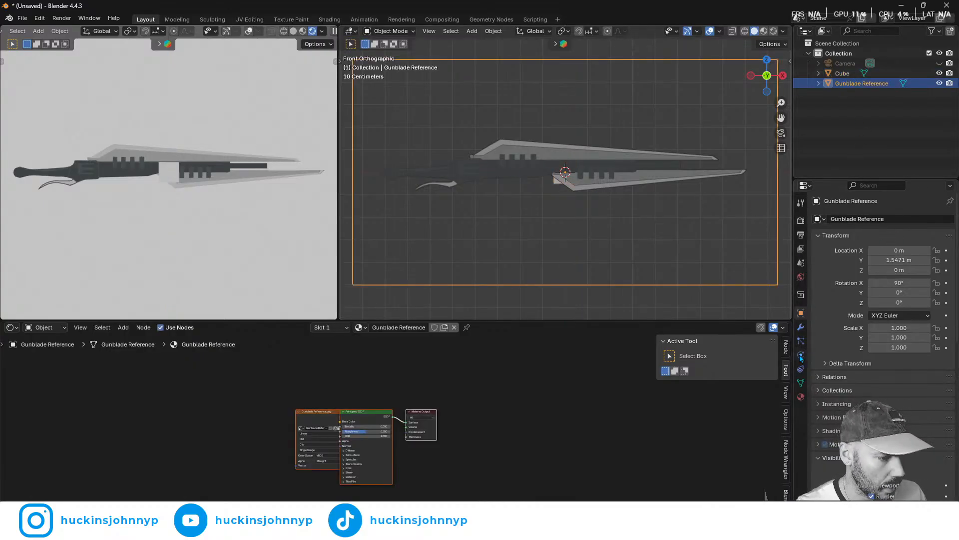
click(801, 238)
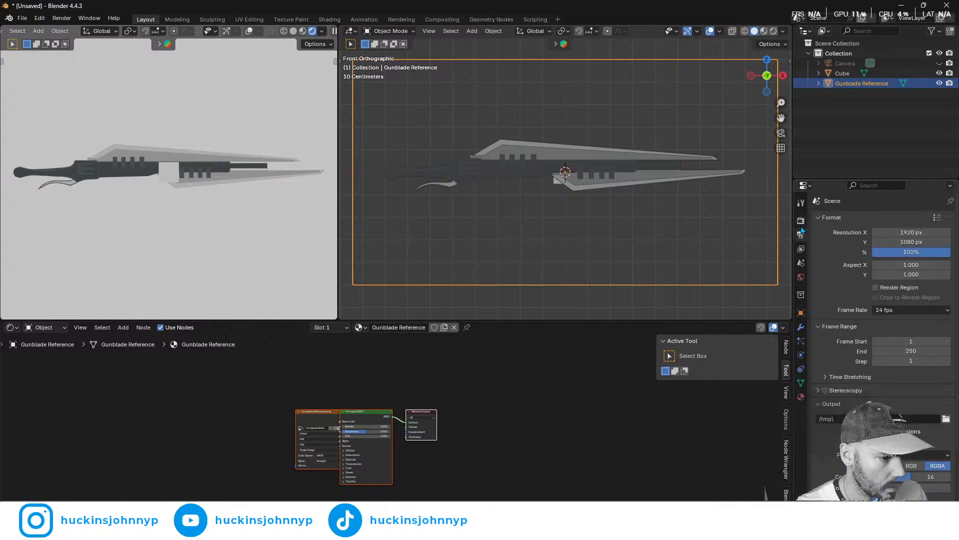
click(801, 203)
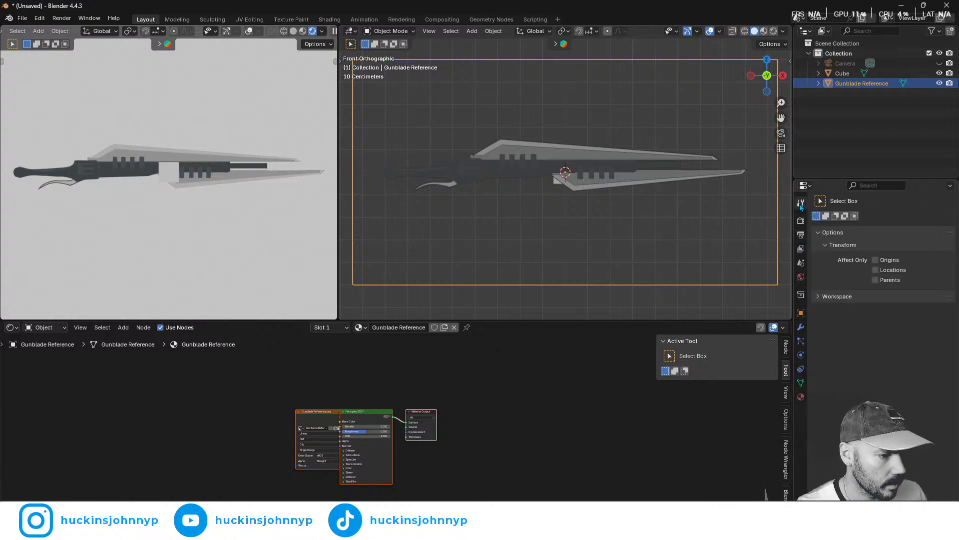
click(801, 221)
scroll(843, 398, down, 8)
scroll(823, 353, down, 1)
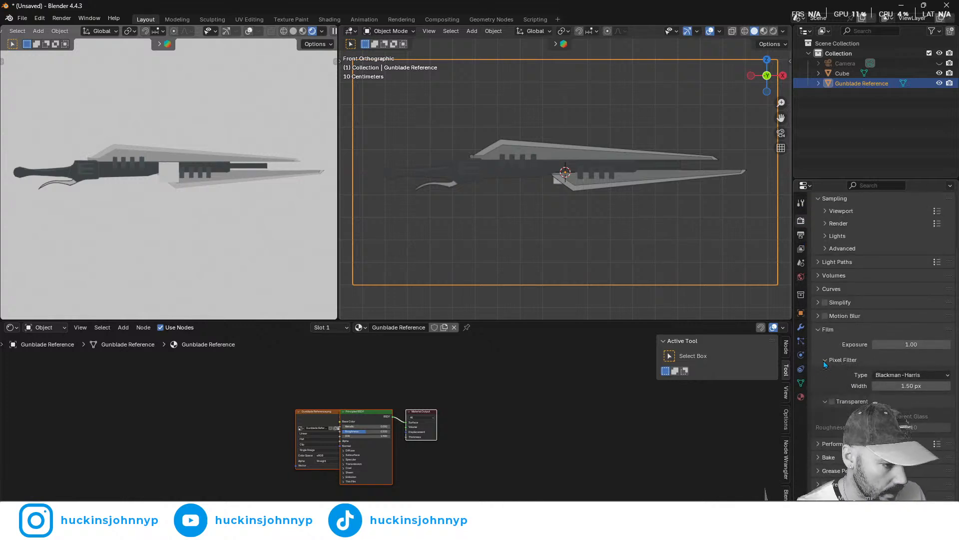
click(832, 401)
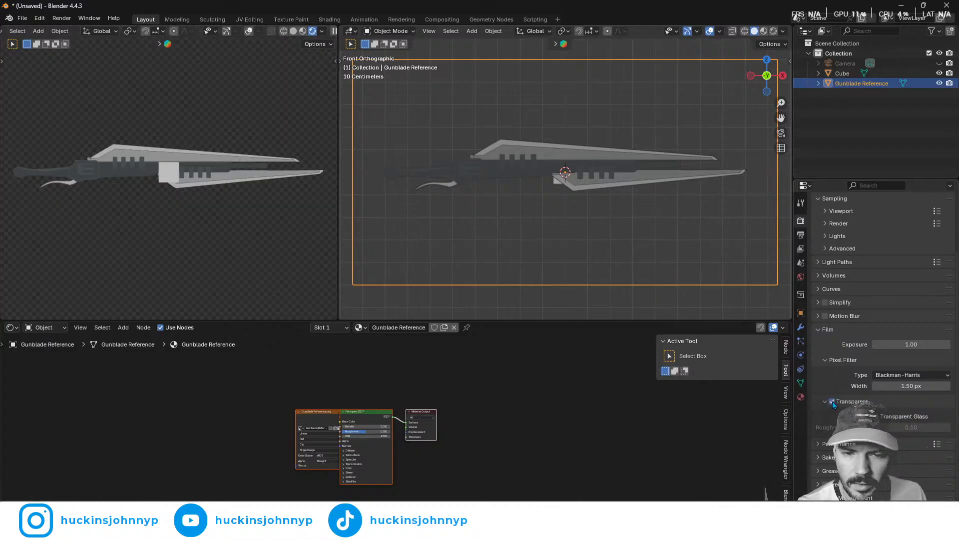
click(832, 402)
click(832, 402)
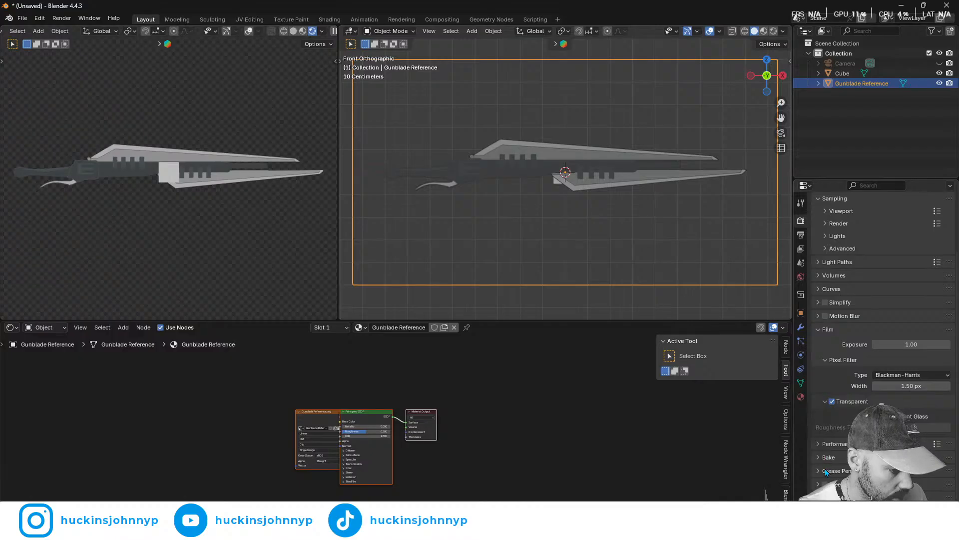
- Look through the render Performance settings and collapse the Film section
click(817, 443)
scroll(836, 456, down, 10)
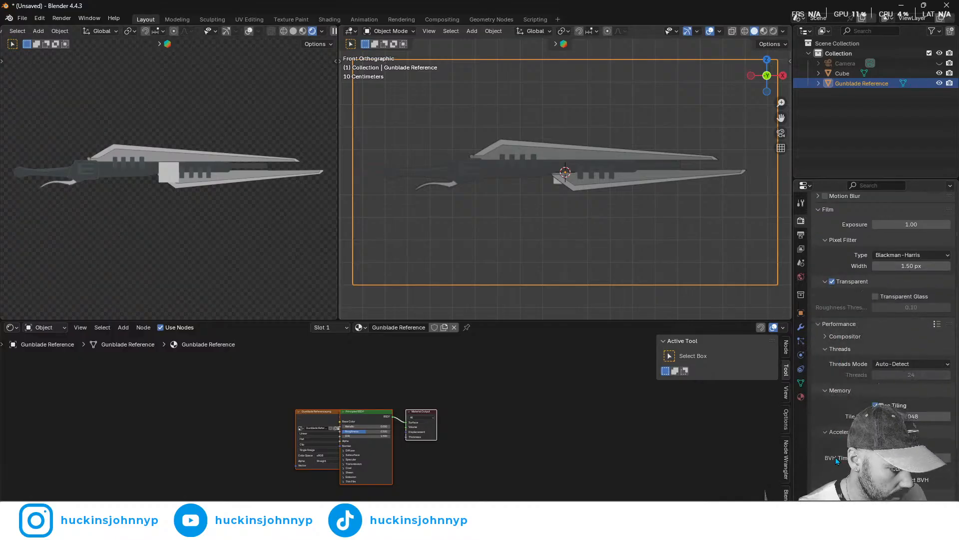
scroll(836, 457, up, 5)
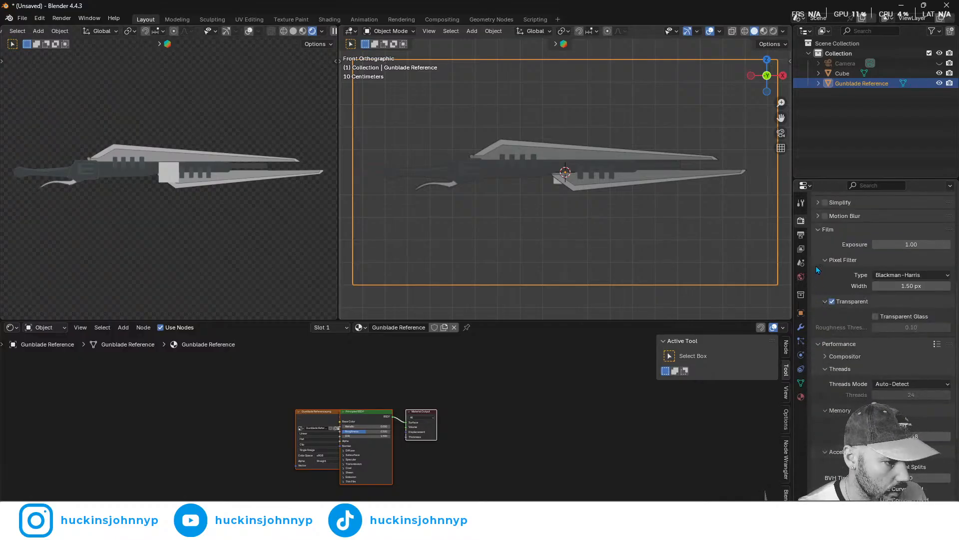
click(818, 230)
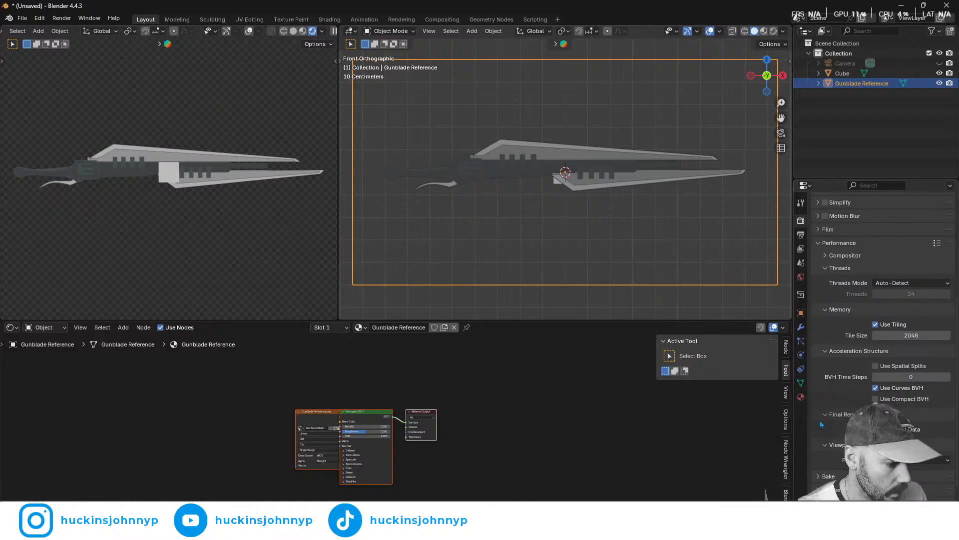
scroll(822, 424, down, 1)
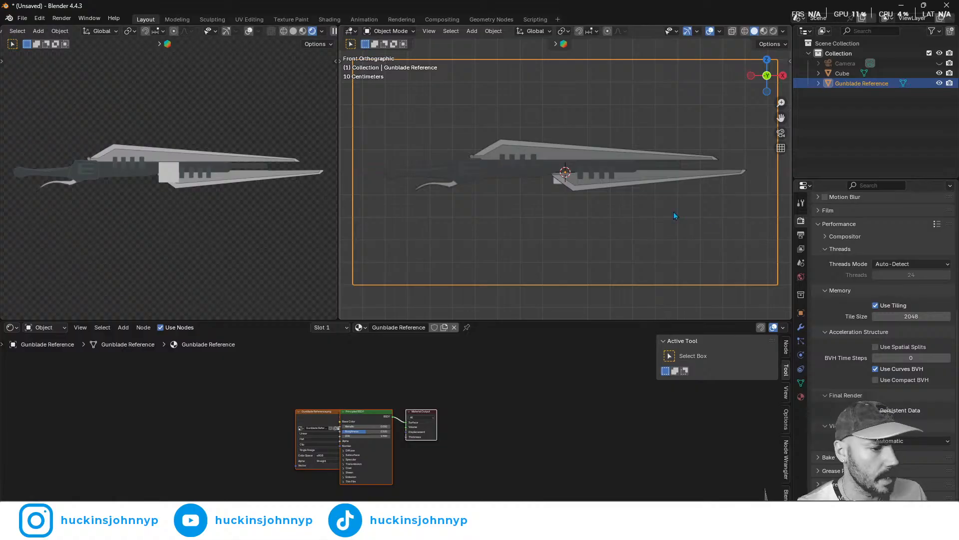
scroll(815, 260, up, 7)
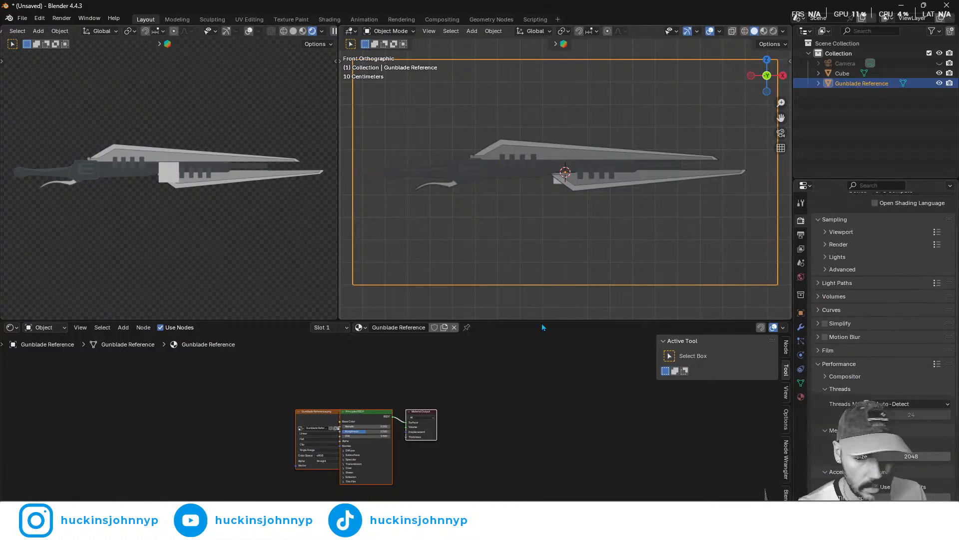
- Move the Gunblade Reference.png image node clear of the Principled BSDF node and try its Transmission weight, leaving it at 0
scroll(461, 441, up, 5)
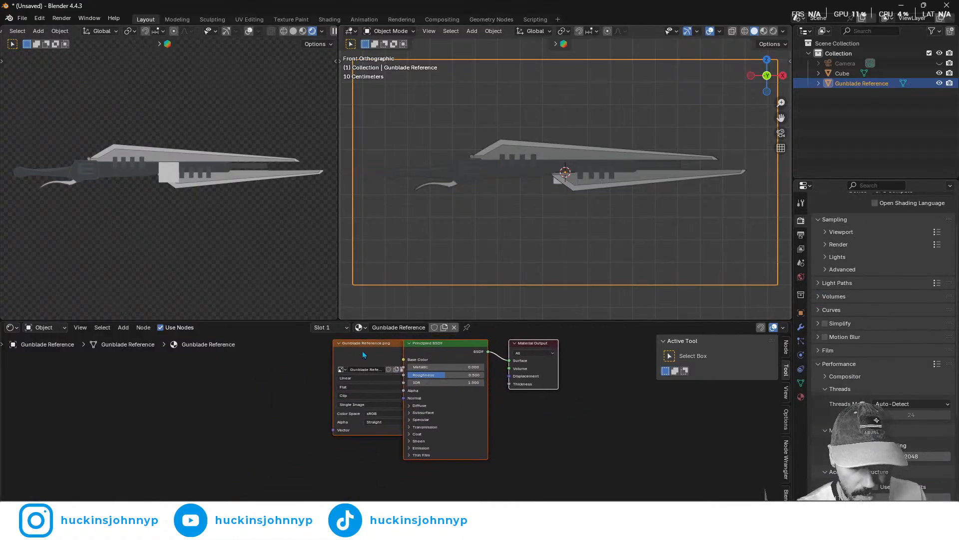
drag(363, 354, 283, 363)
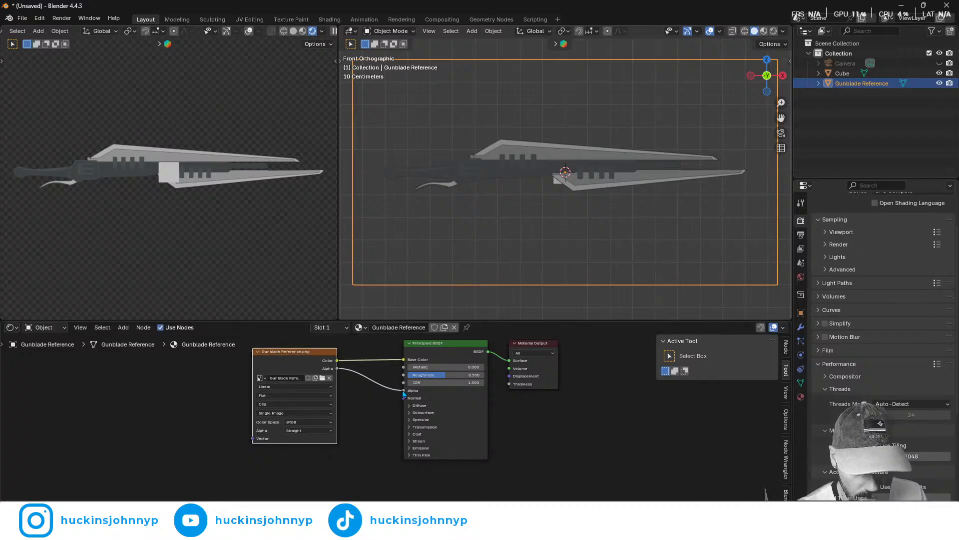
click(409, 427)
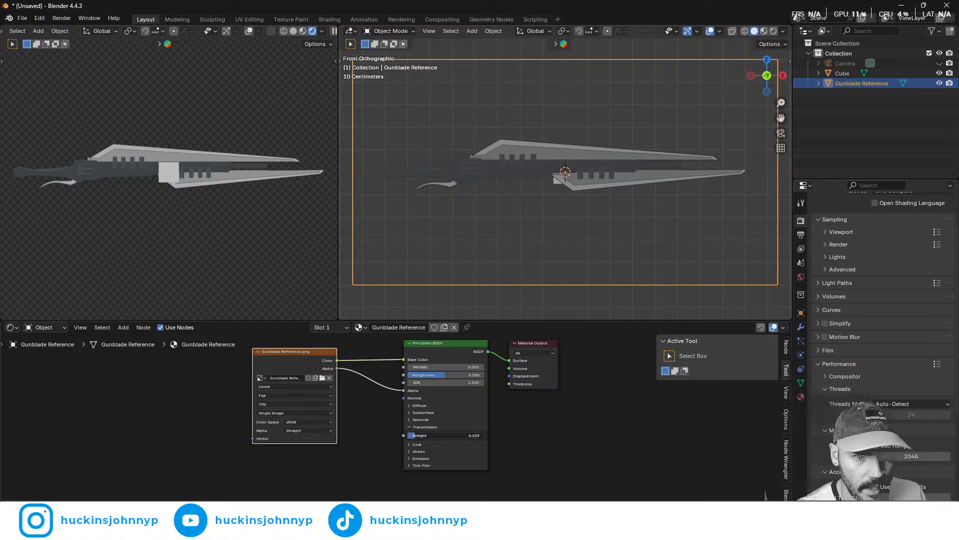
mouse_move(412, 435)
mouse_down()
mouse_move(484, 435)
mouse_move(408, 436)
mouse_up()
- Check how the cube overlaps the gunblade image and examine the Gunblade Reference material's viewport display settings
scroll(575, 198, down, 3)
scroll(583, 196, up, 8)
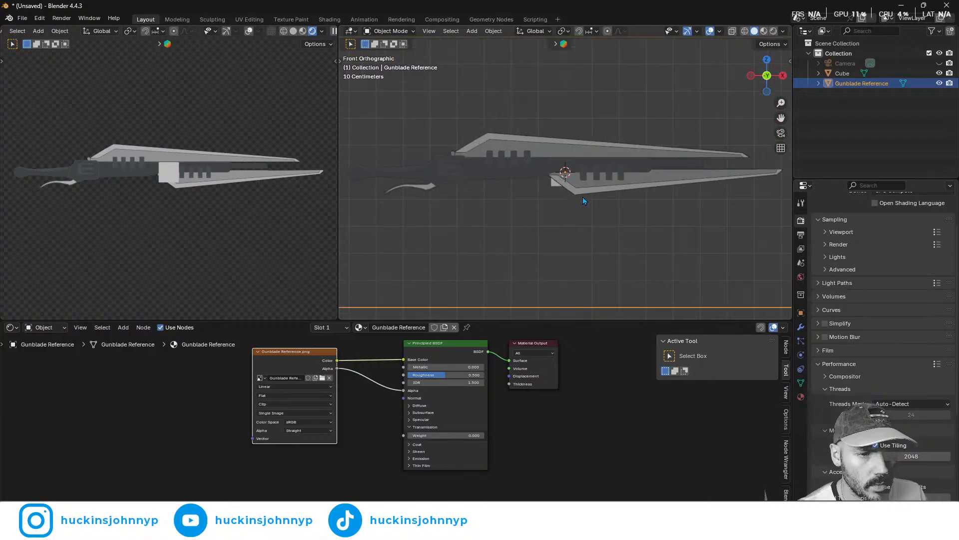
scroll(588, 200, down, 3)
scroll(588, 198, up, 3)
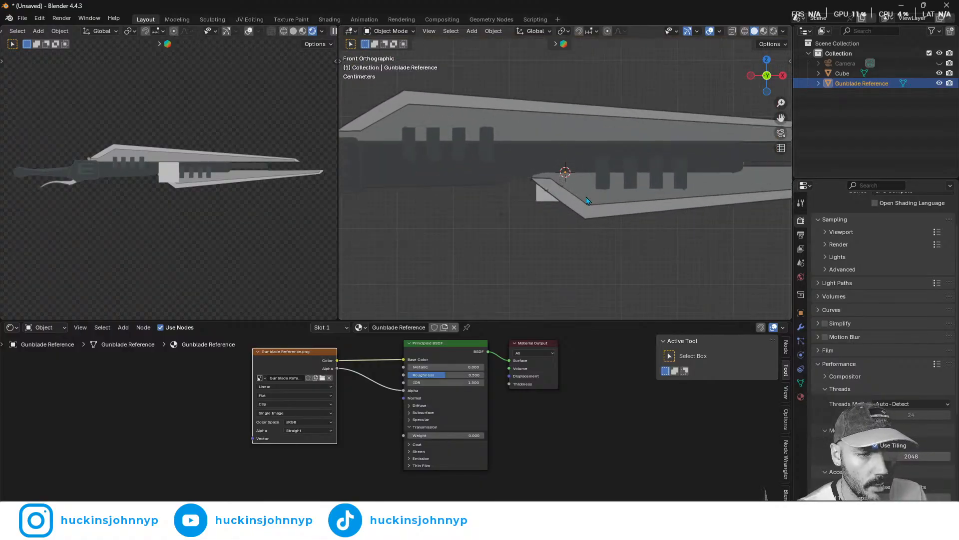
scroll(583, 198, down, 4)
scroll(582, 197, down, 2)
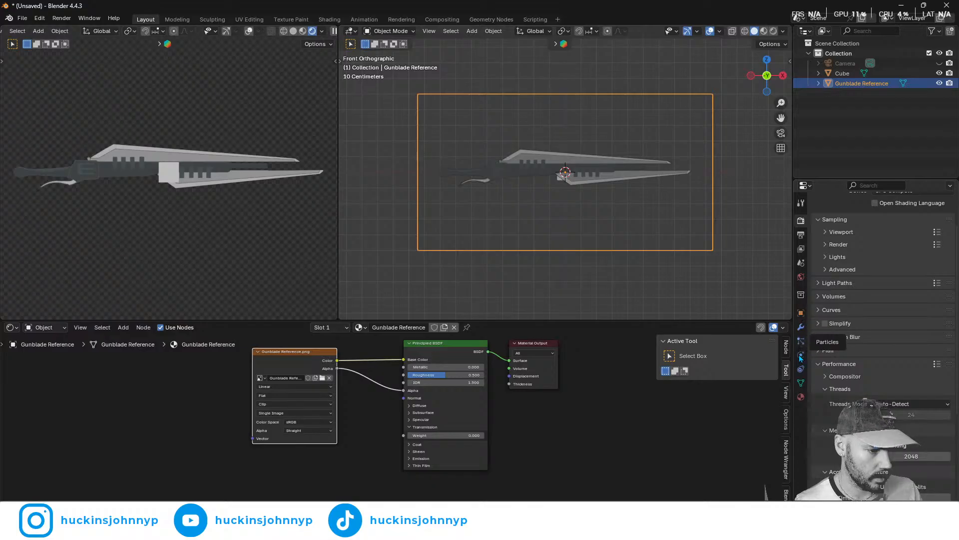
click(801, 398)
scroll(818, 450, down, 3)
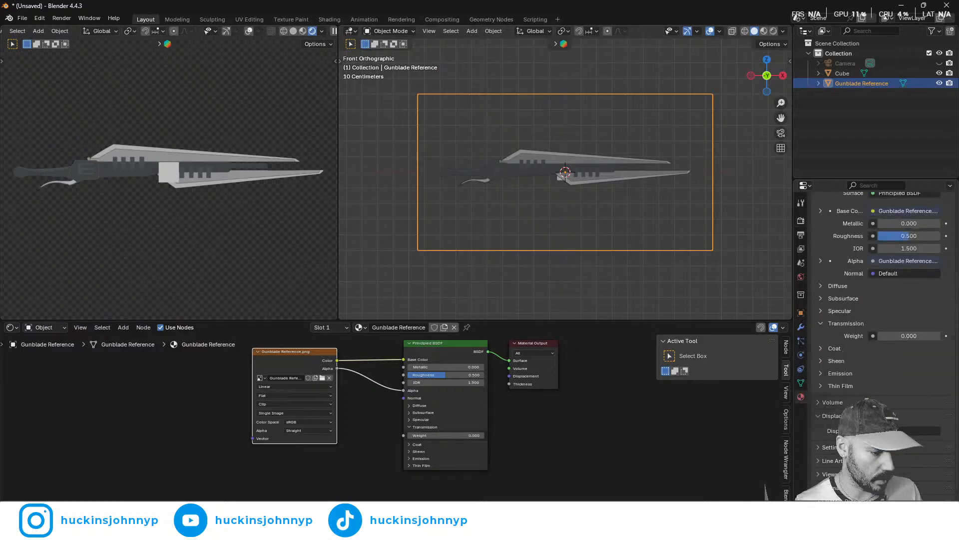
click(818, 471)
scroll(819, 464, down, 6)
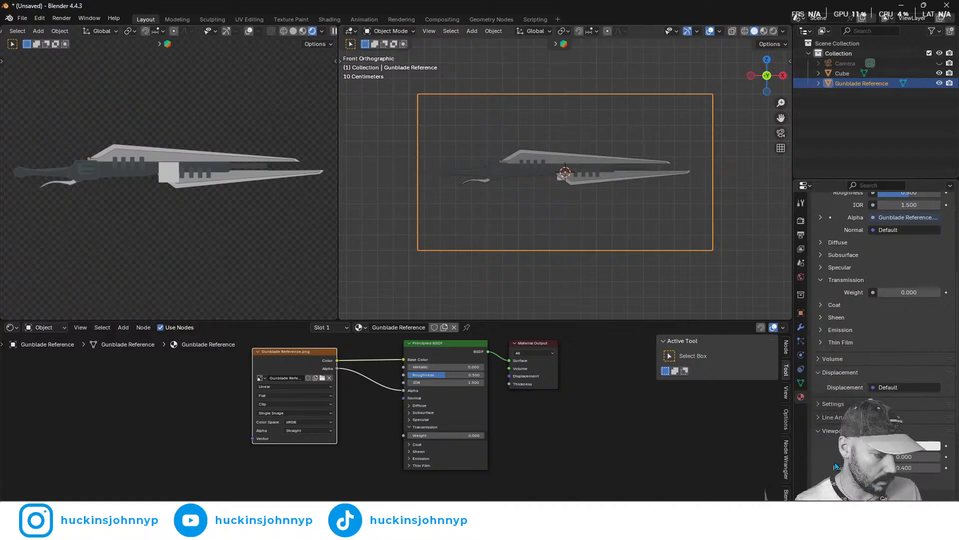
scroll(900, 419, down, 2)
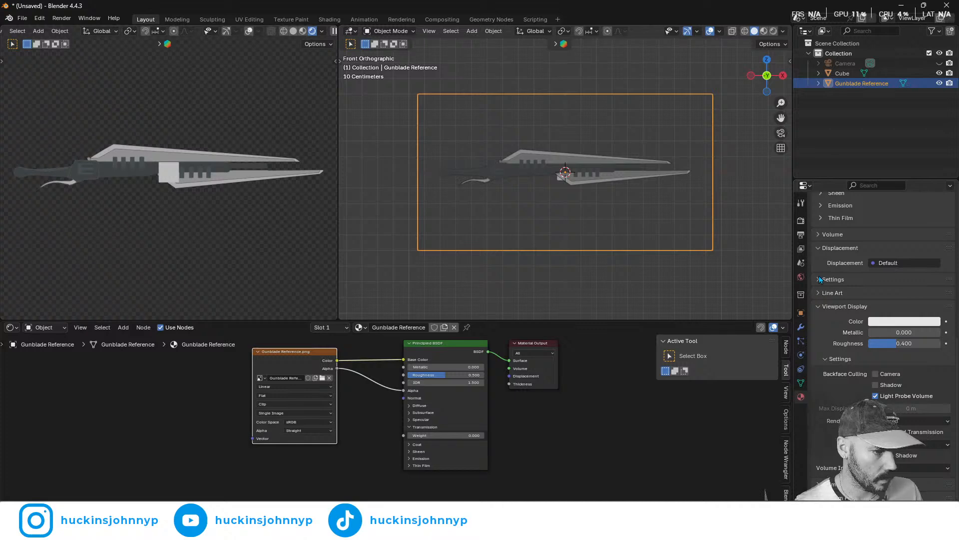
- Turn off In Front in the Gunblade Reference object's viewport display settings
click(802, 313)
scroll(866, 398, down, 3)
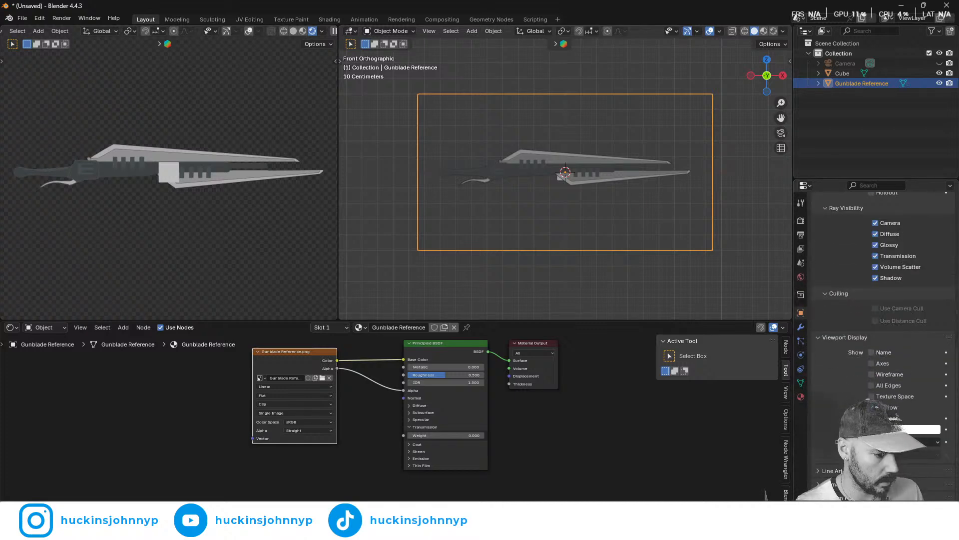
scroll(580, 200, up, 10)
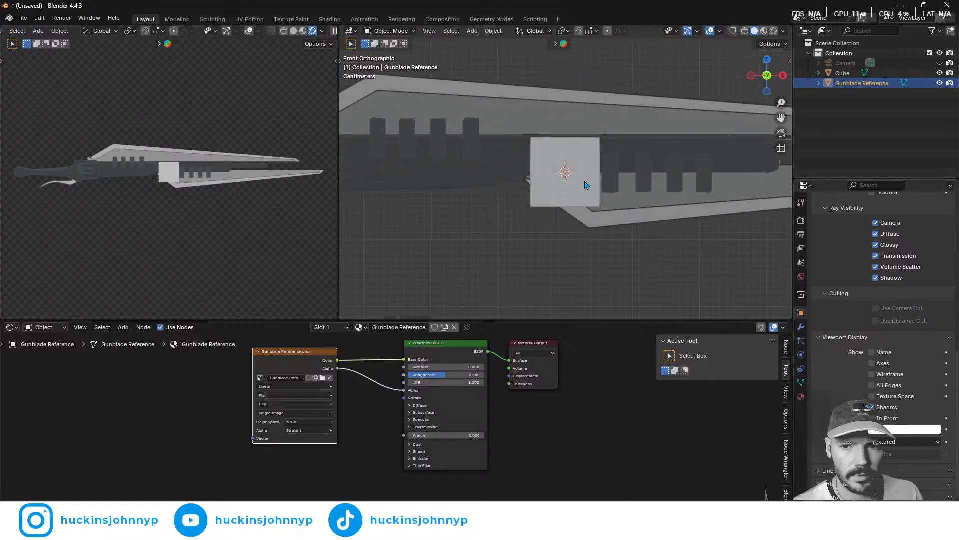
scroll(571, 206, down, 4)
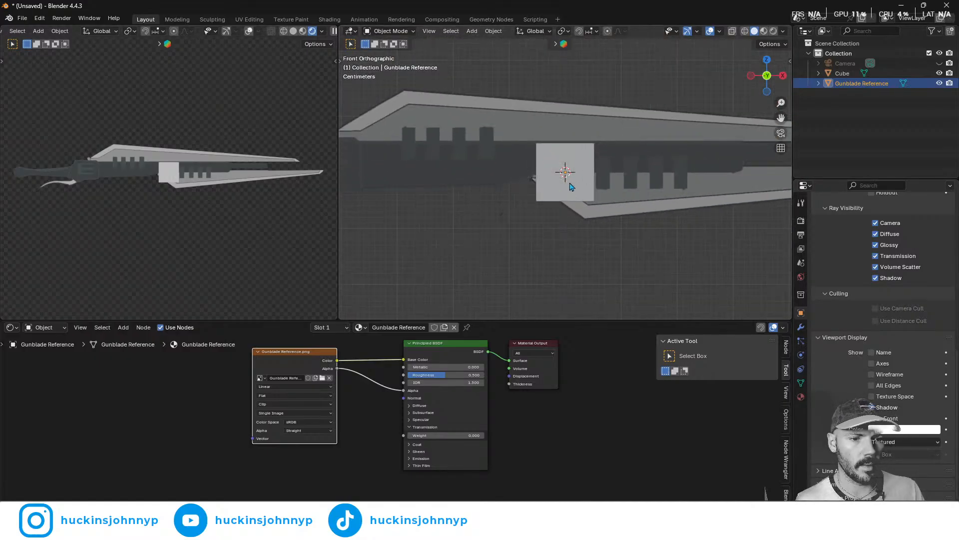
- Raise the cube about 0.029 m along Z and scale it by about 0.55 to fit the barrel's height
click(569, 195)
key(g)
key(y)
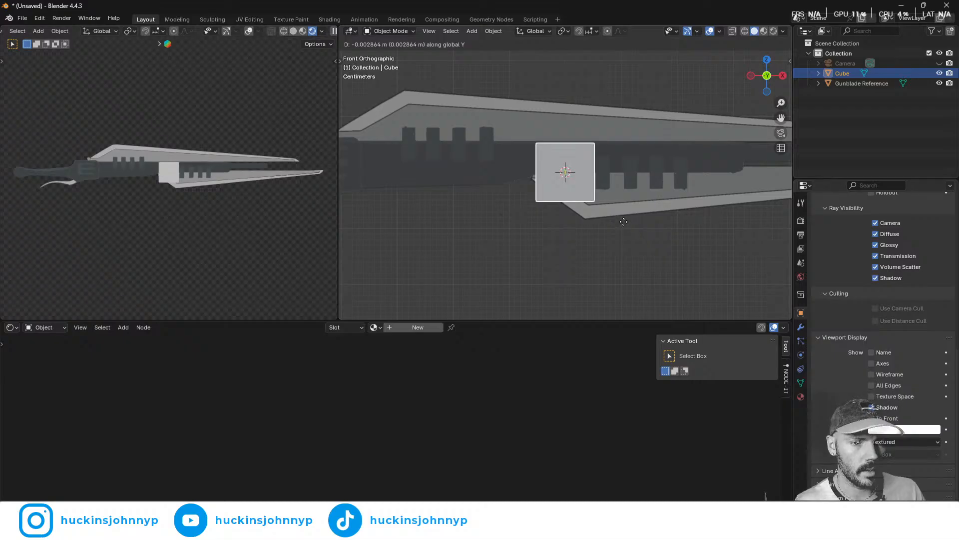
right_click(637, 223)
key(g)
key(z)
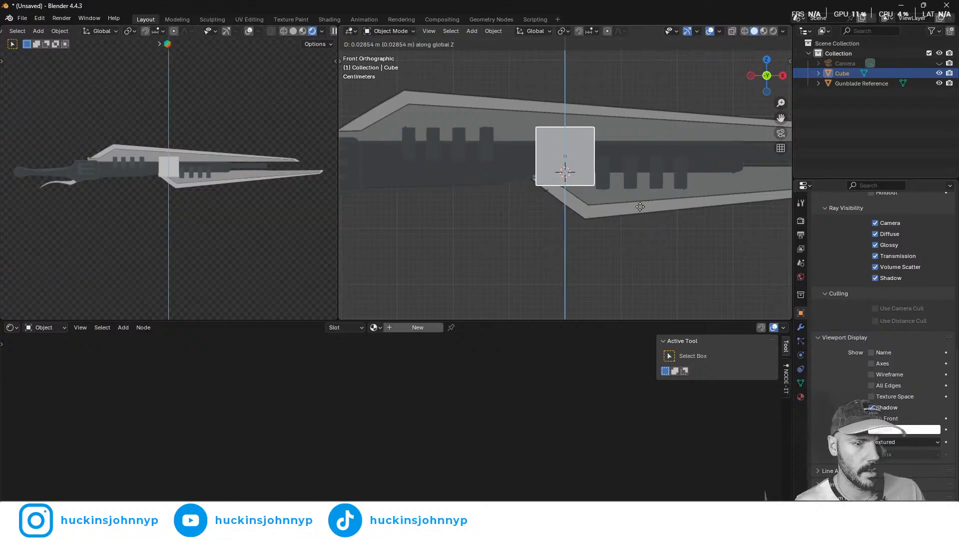
click(640, 206)
key(s)
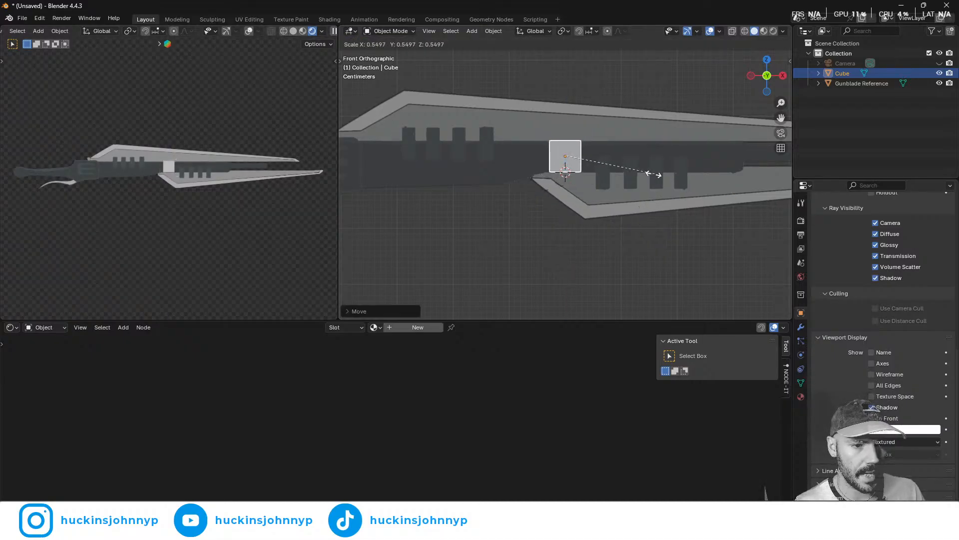
click(653, 170)
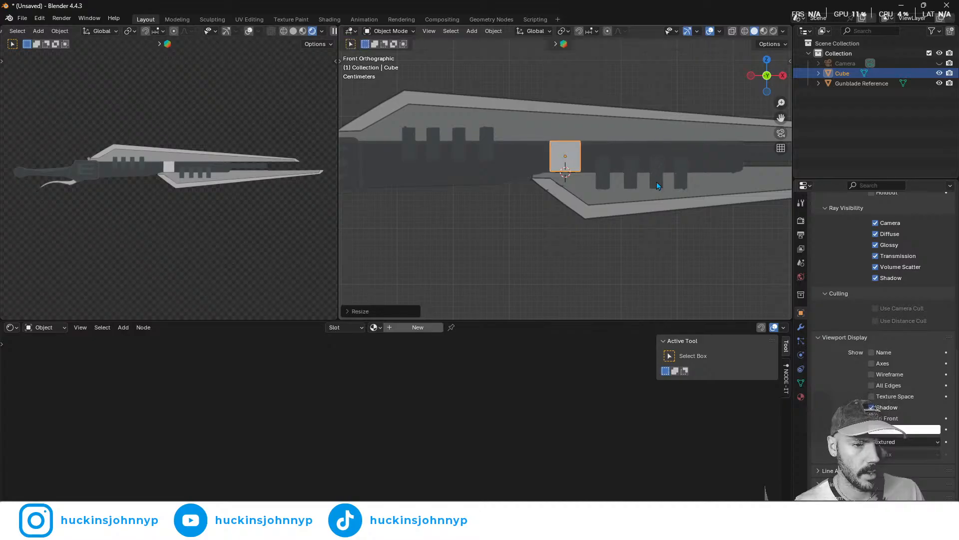
shift+middle_drag(703, 213, 611, 212)
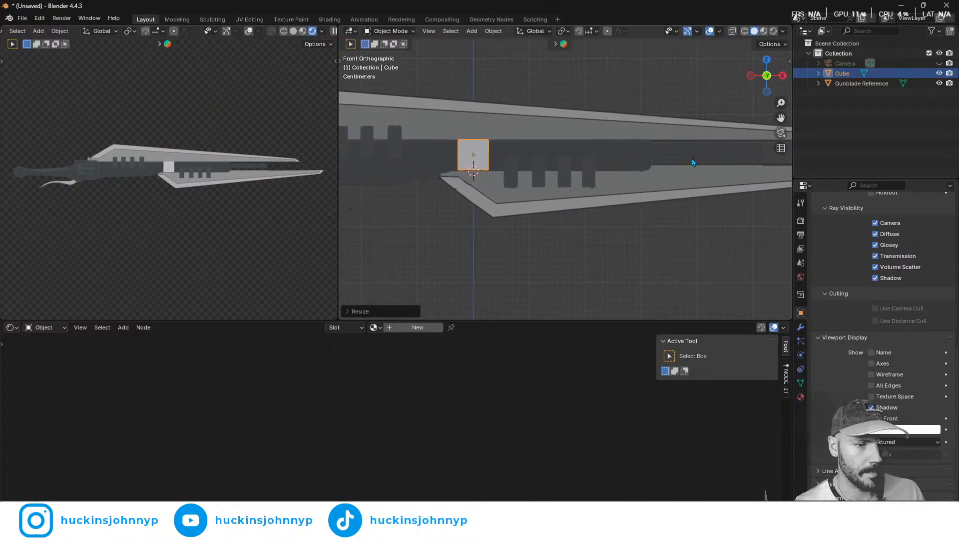
scroll(534, 178, down, 1)
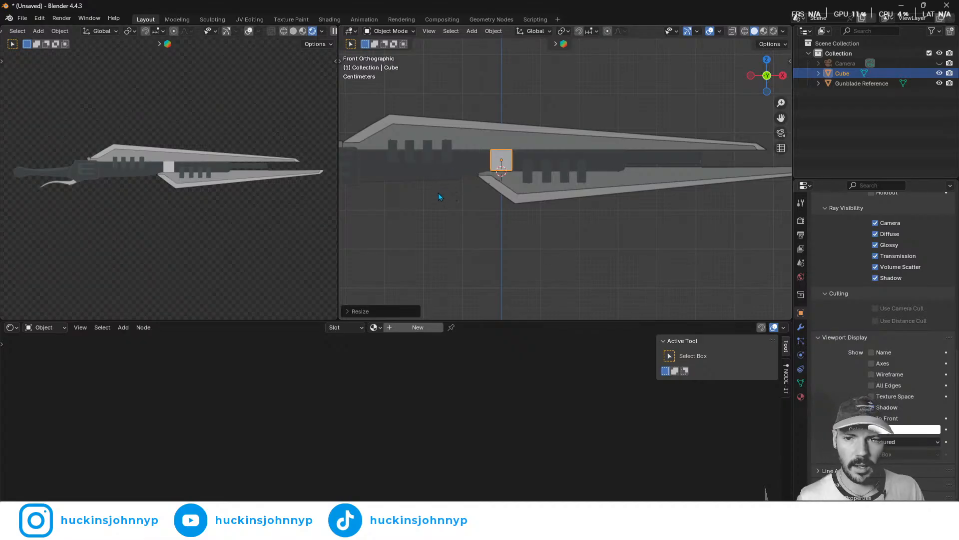
shift+middle_drag(438, 193, 560, 202)
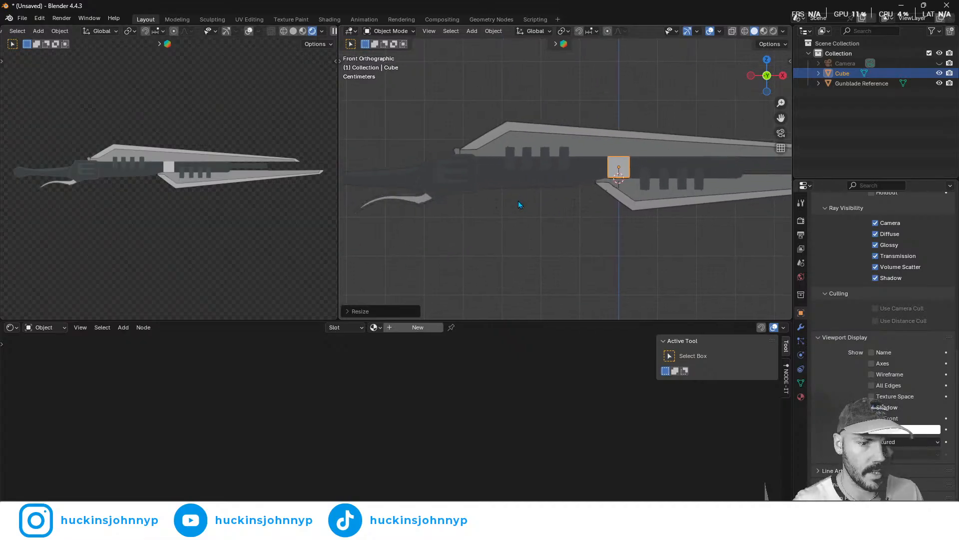
- Scale the cube along X to stretch it into a long bar covering the gunblade's barrel
shift+middle_drag(493, 247, 575, 227)
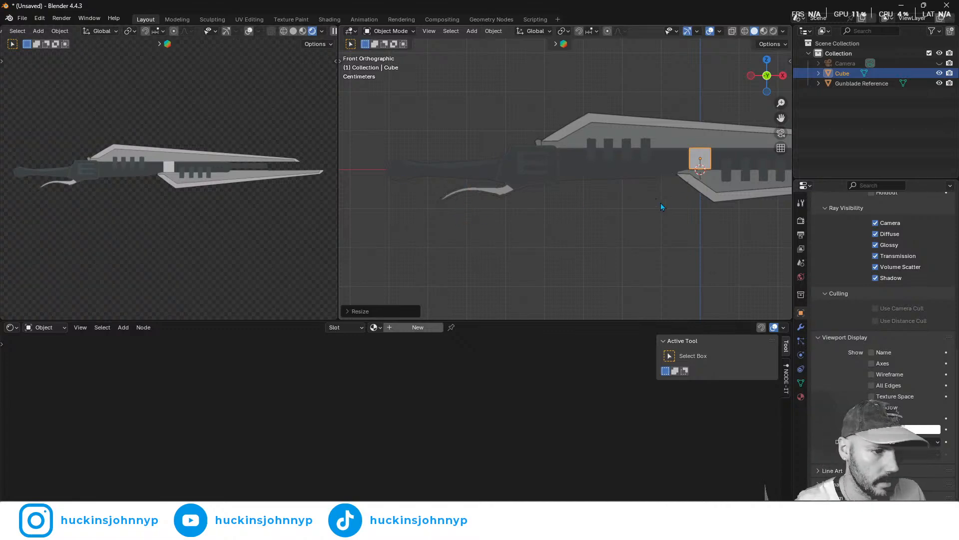
shift+middle_drag(685, 228, 538, 237)
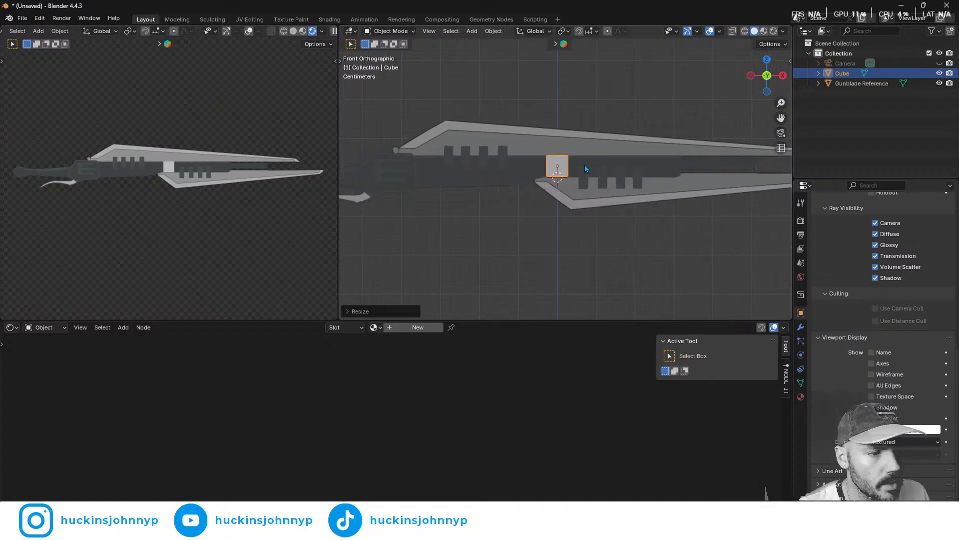
scroll(583, 164, up, 4)
scroll(581, 164, down, 2)
click(549, 164)
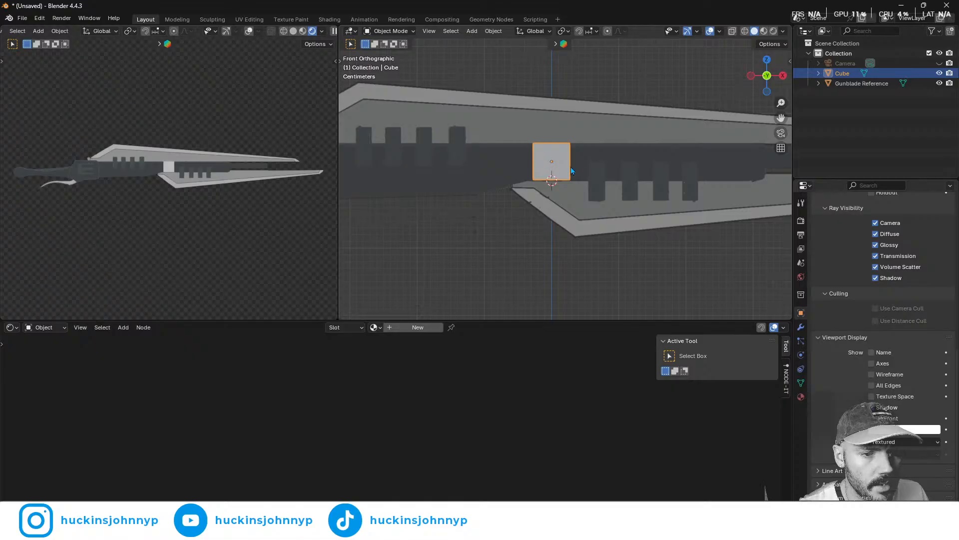
key(x)
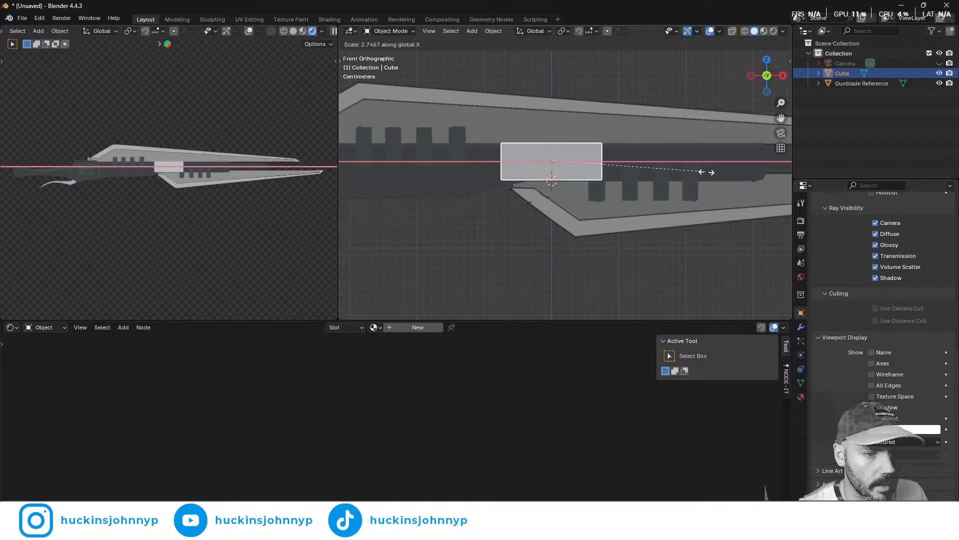
click(756, 191)
- In Edit Mode, select the four corner vertices of the bar's handle-side end
shift+middle_drag(438, 179, 609, 179)
scroll(540, 170, up, 1)
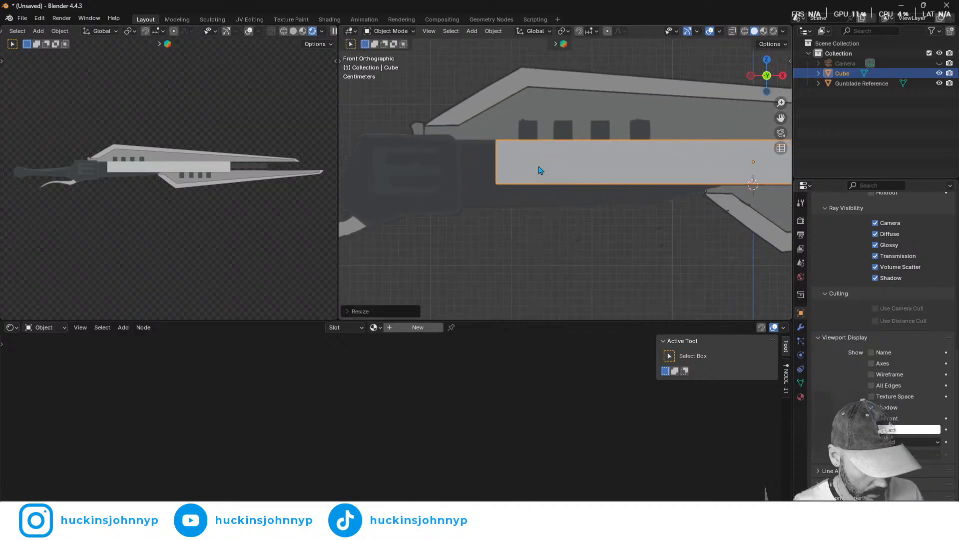
key(KP_4)
key(Tab)
click(504, 162)
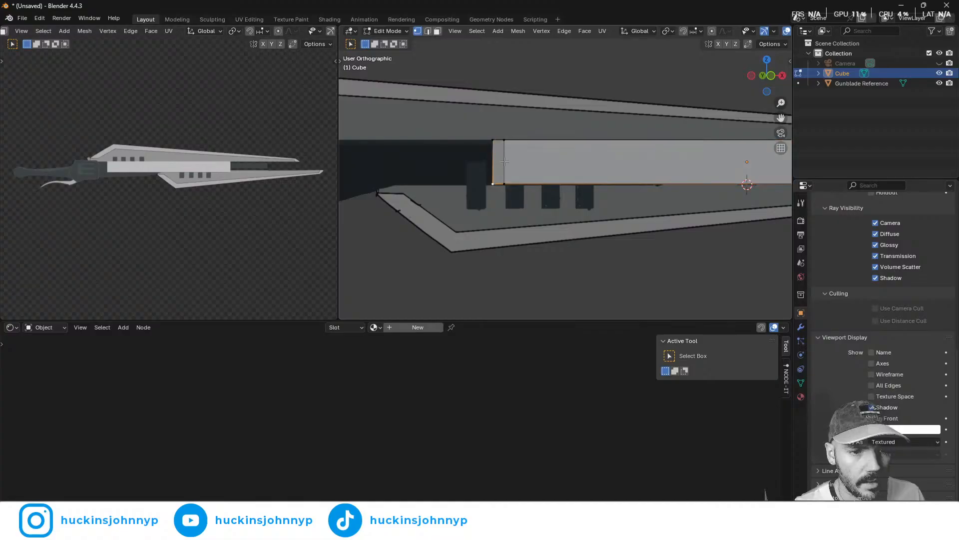
shift+click(507, 183)
shift+click(501, 145)
shift+click(490, 138)
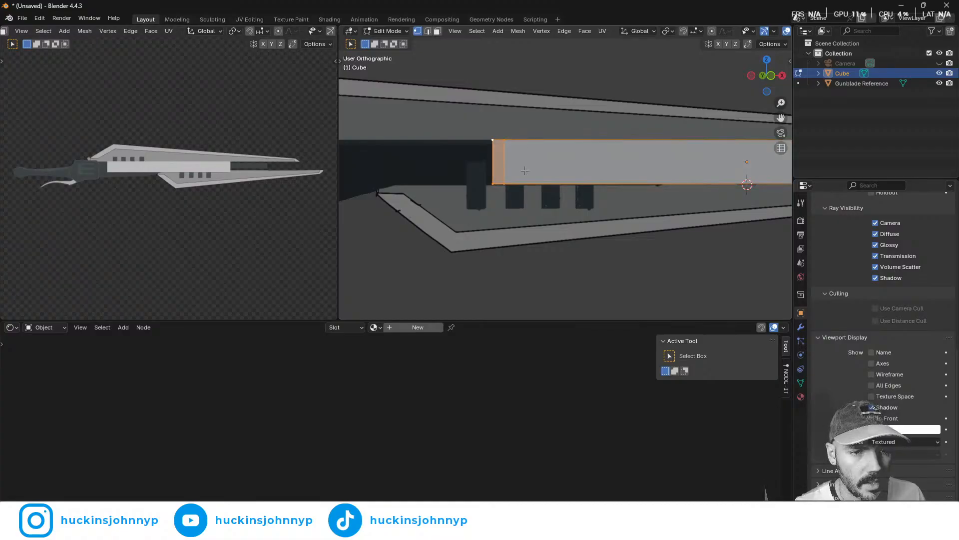
key(KP_6)
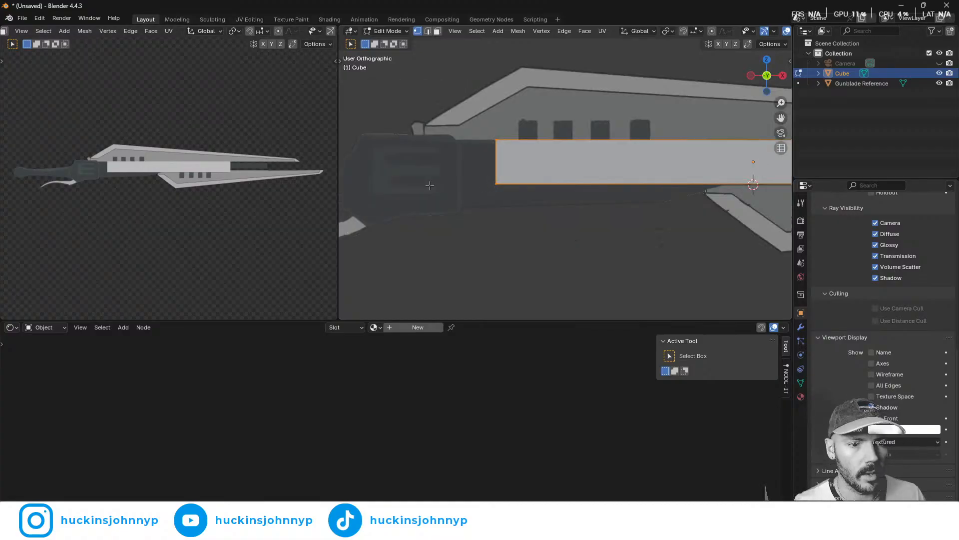
key(g)
key(y)
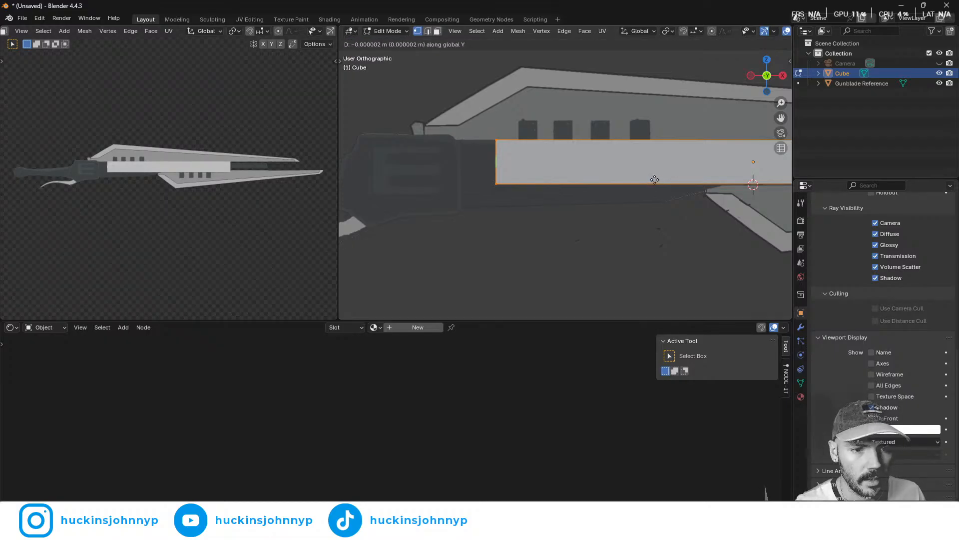
right_click(654, 180)
- Move the selected end vertices about 0.06 m along negative X to reach the grip housing
key(g)
key(x)
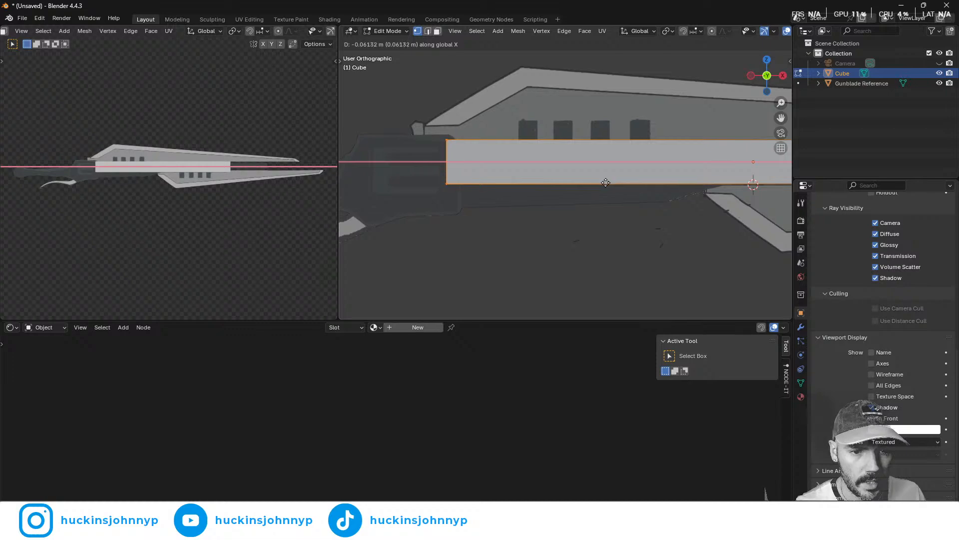
click(605, 180)
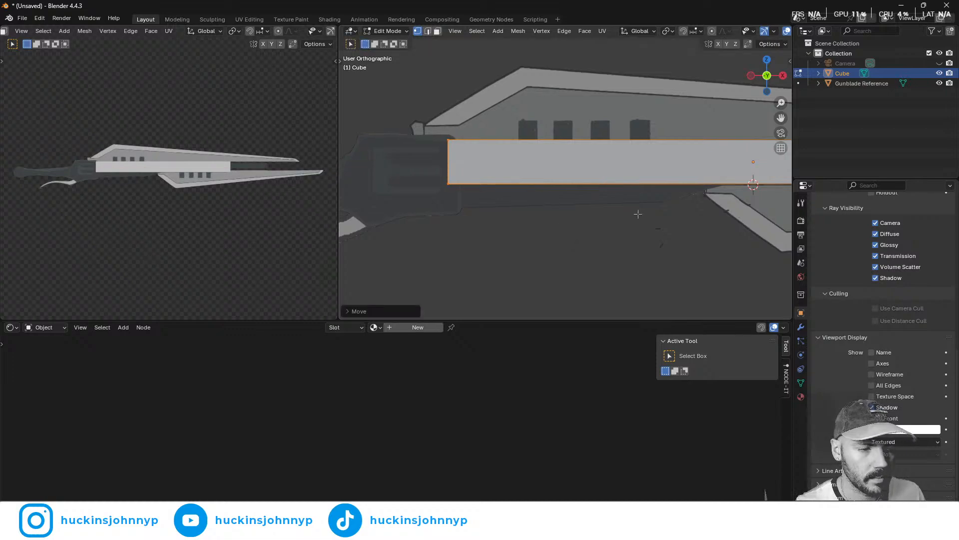
- Triangulate the selected end face and add a loop cut around the bar where the lower blade begins
key(ctrl+t)
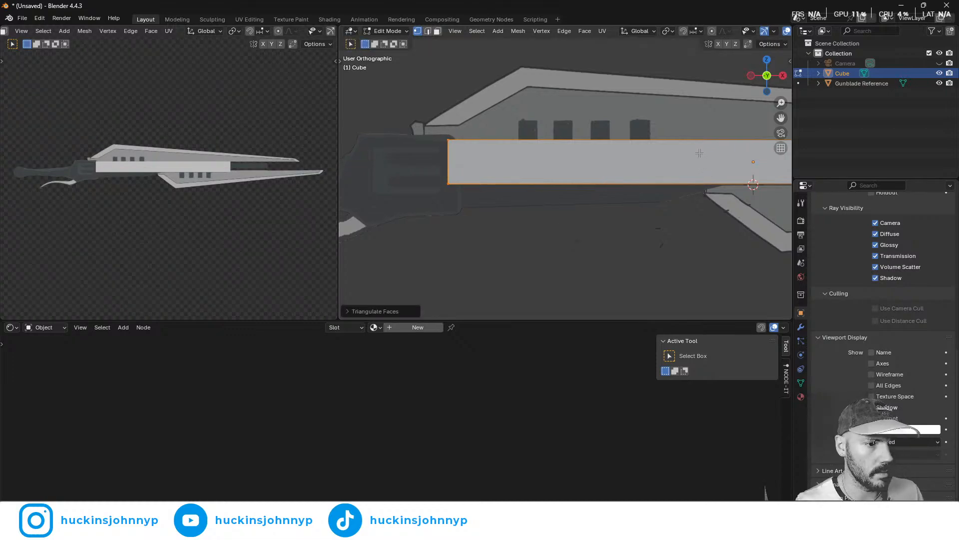
key(ctrl+r)
click(708, 166)
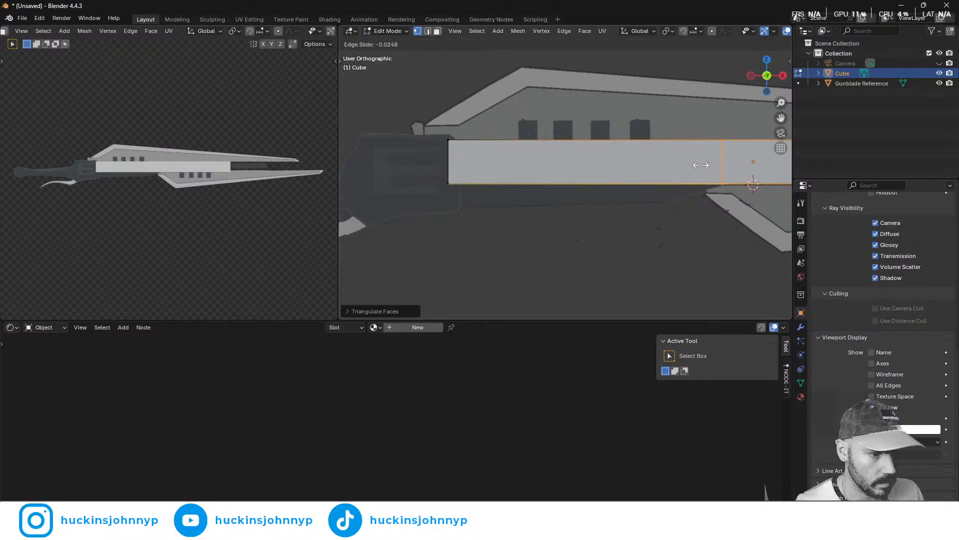
click(701, 165)
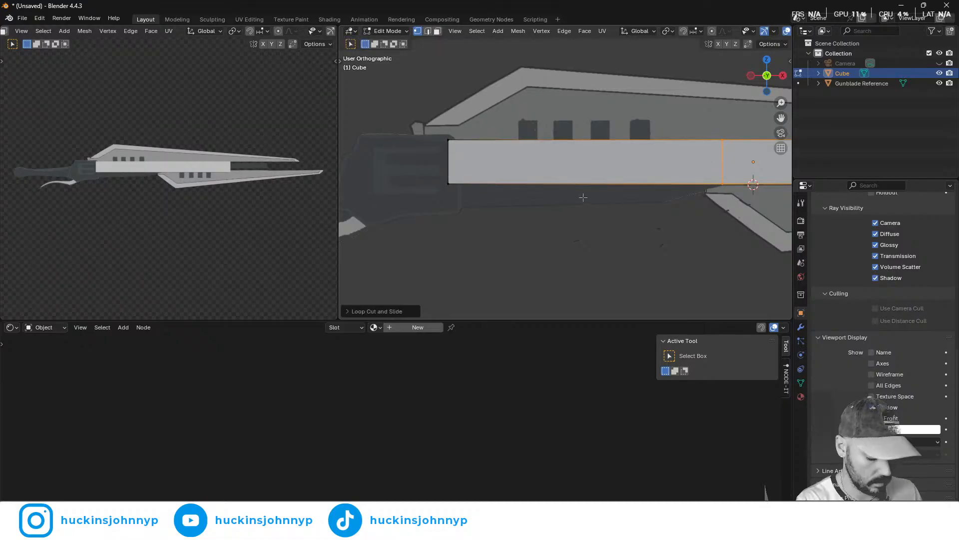
- Add a second loop cut in the bar's handle-side section, slid toward the first cut
middle_drag(583, 198, 581, 178)
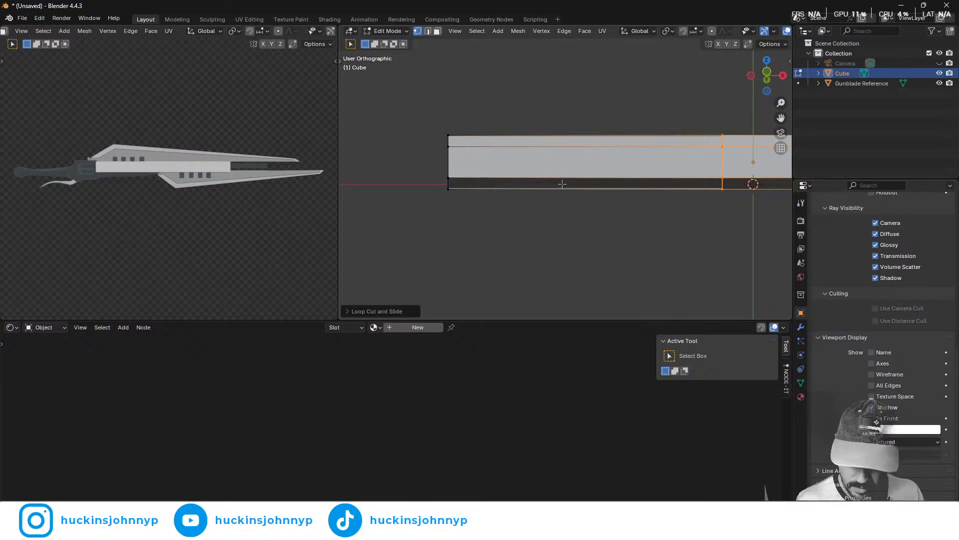
key(3)
click(579, 184)
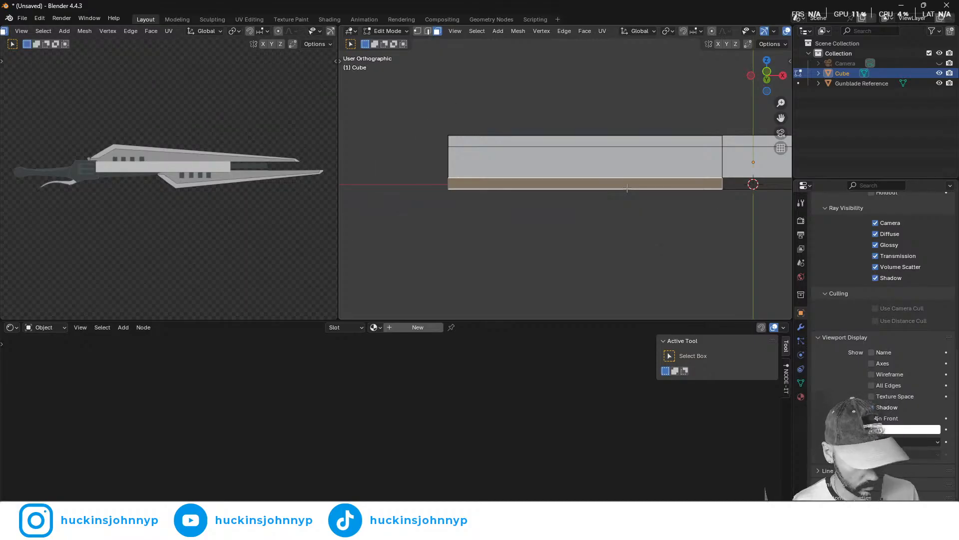
key(KP_1)
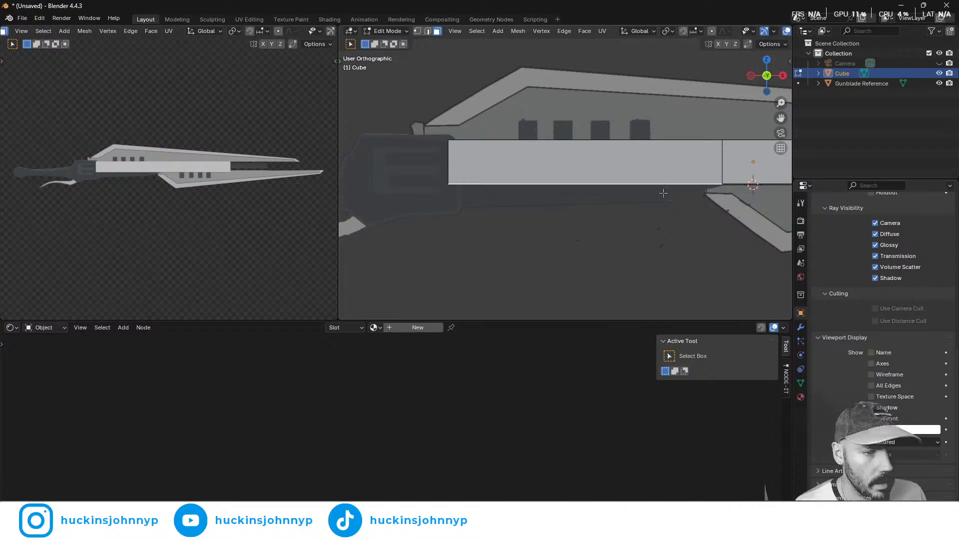
key(ctrl+r)
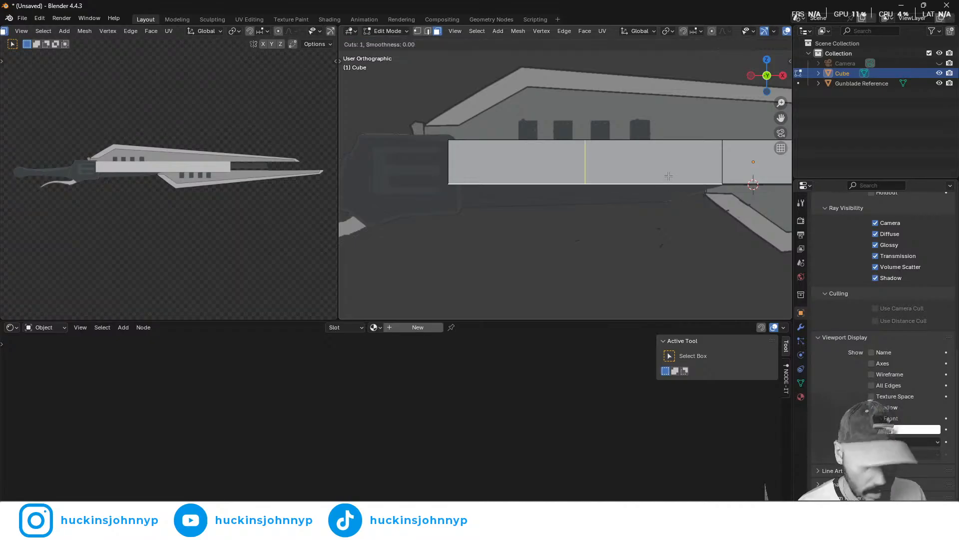
click(685, 170)
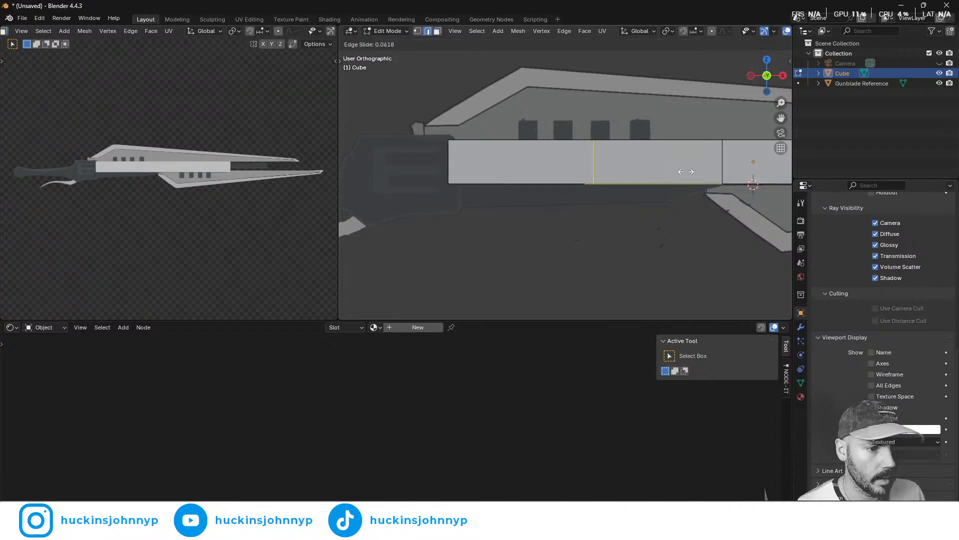
click(753, 186)
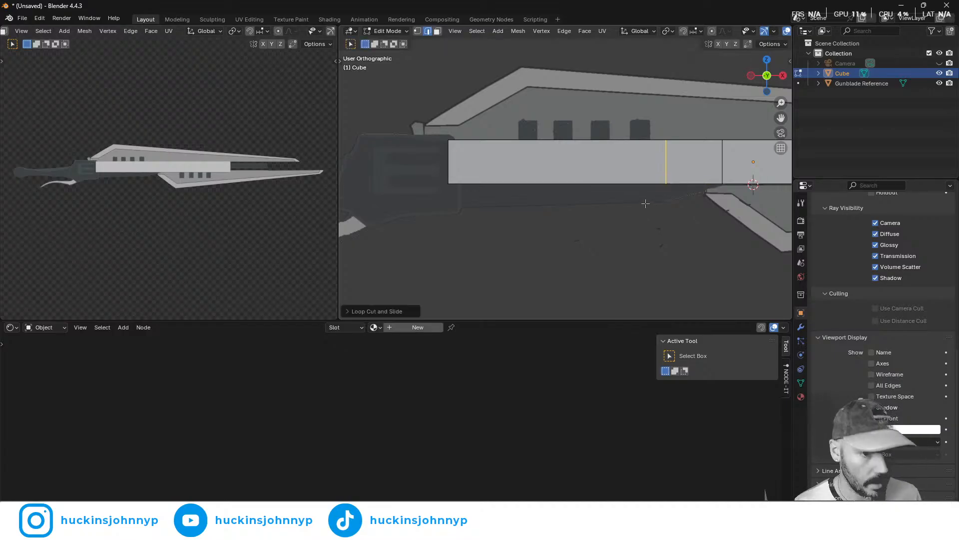
- Lower the bottom face of the handle-side section along Z toward the barrel's lower edge, forming a slope between the two cuts
key(KP_2)
click(624, 188)
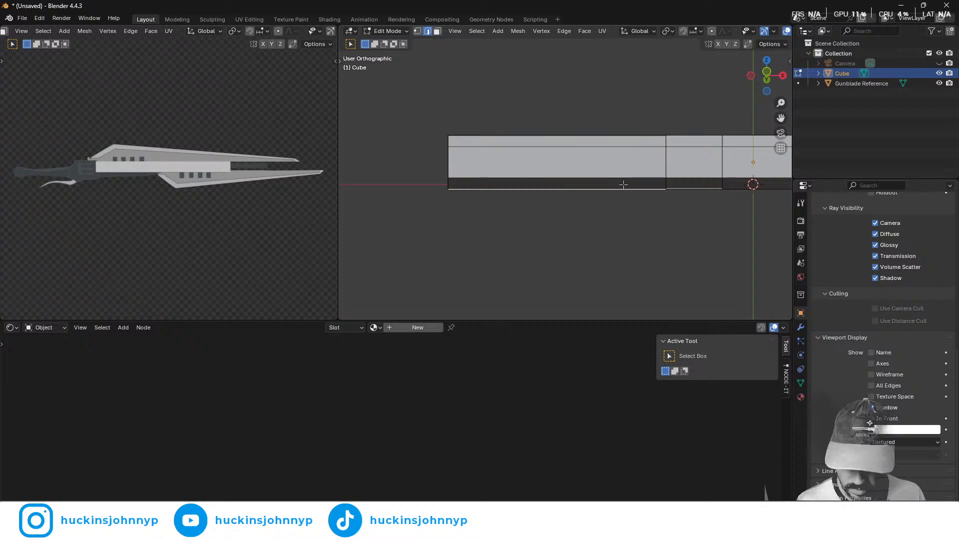
key(3)
click(625, 188)
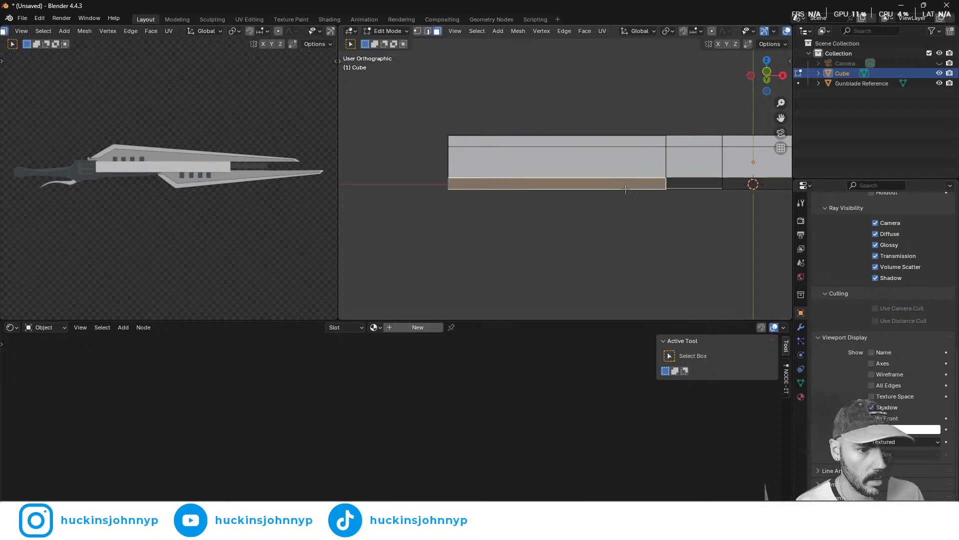
key(KP_1)
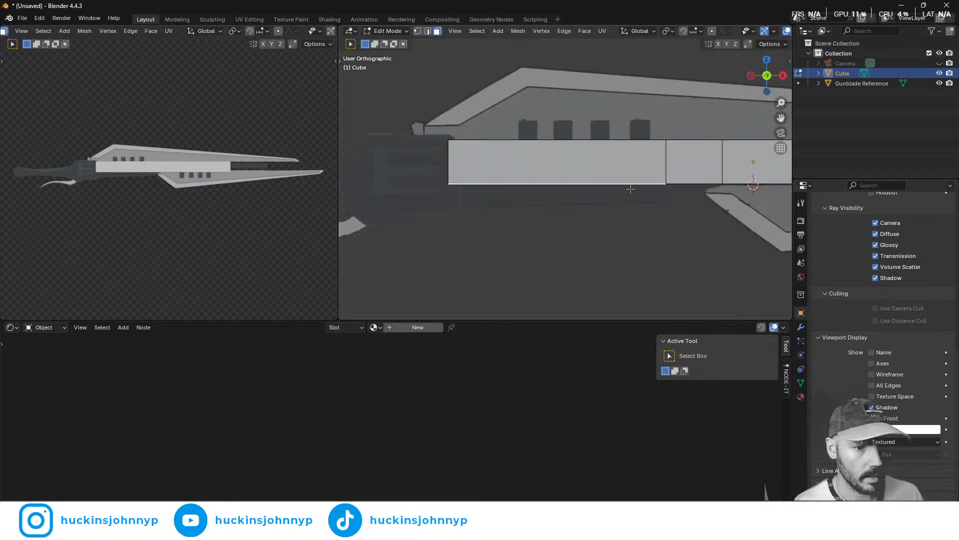
key(g)
key(z)
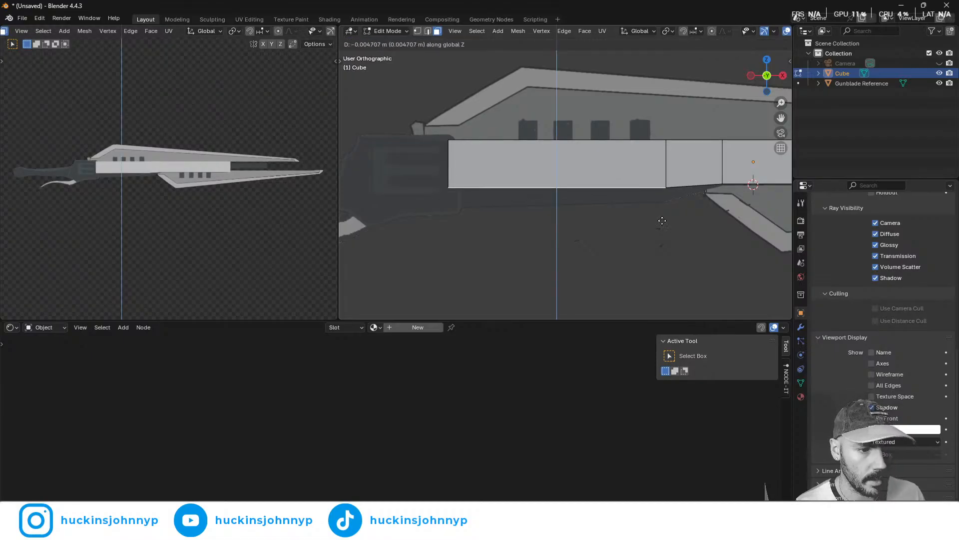
click(665, 59)
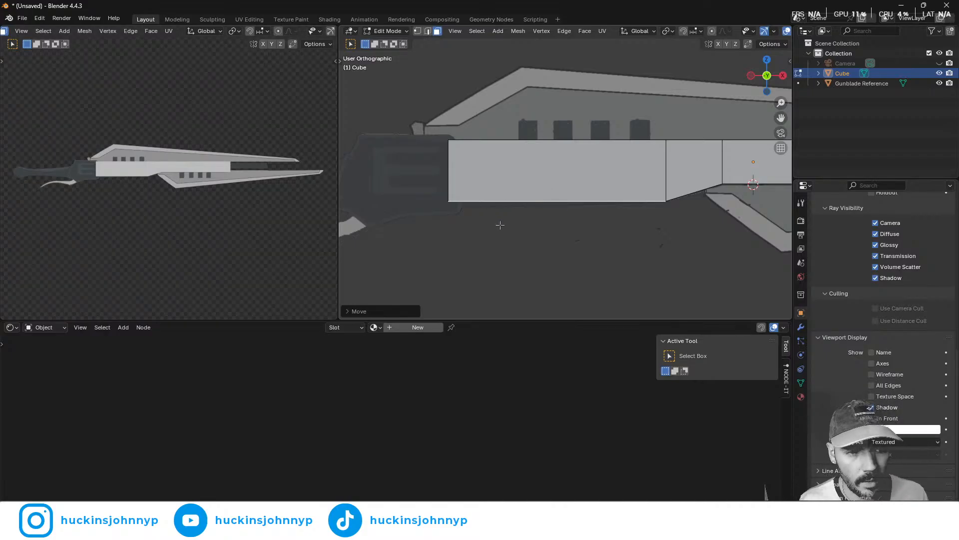
- Switch to perspective view and delete the triangulated face at the bar's handle-side end
shift+middle_drag(577, 220, 616, 206)
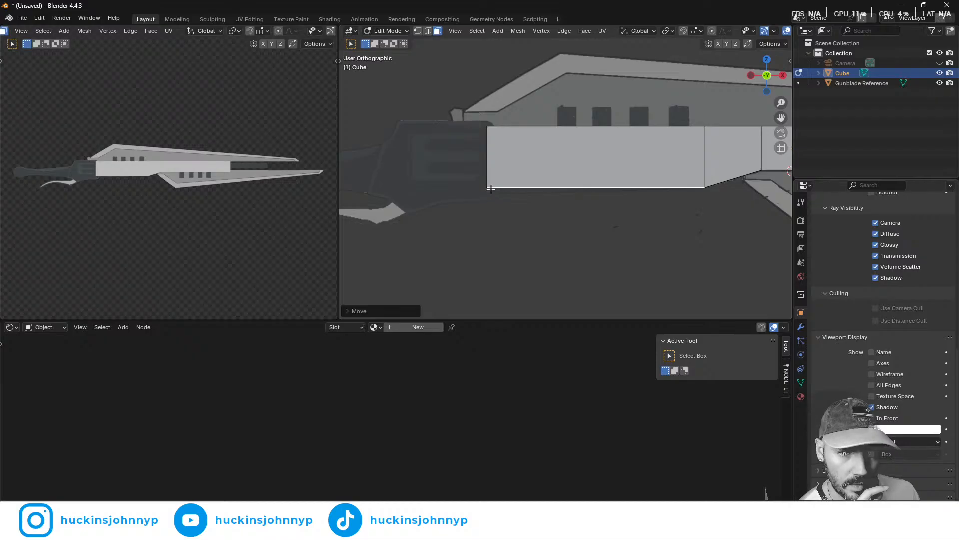
scroll(624, 191, down, 5)
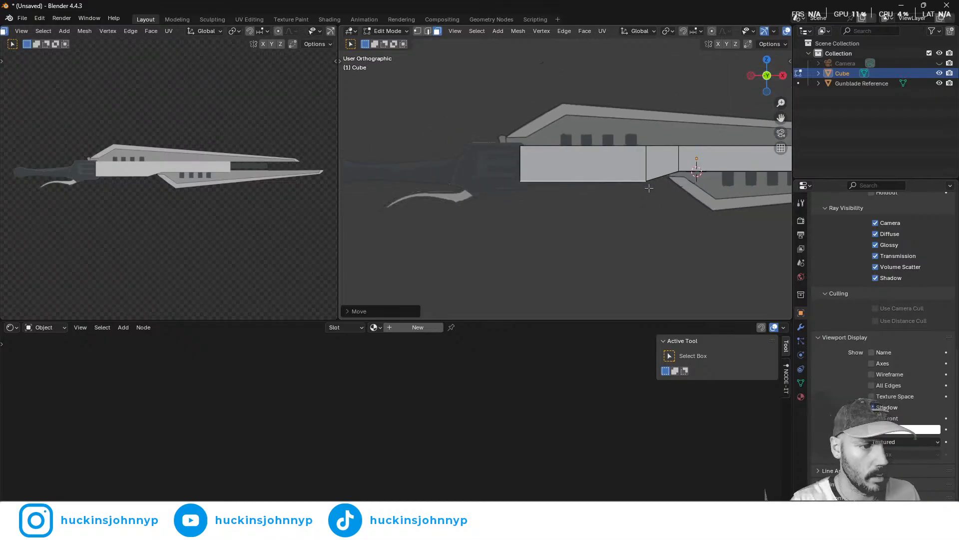
middle_drag(666, 186, 435, 149)
key(Tab)
key(Tab)
click(606, 169)
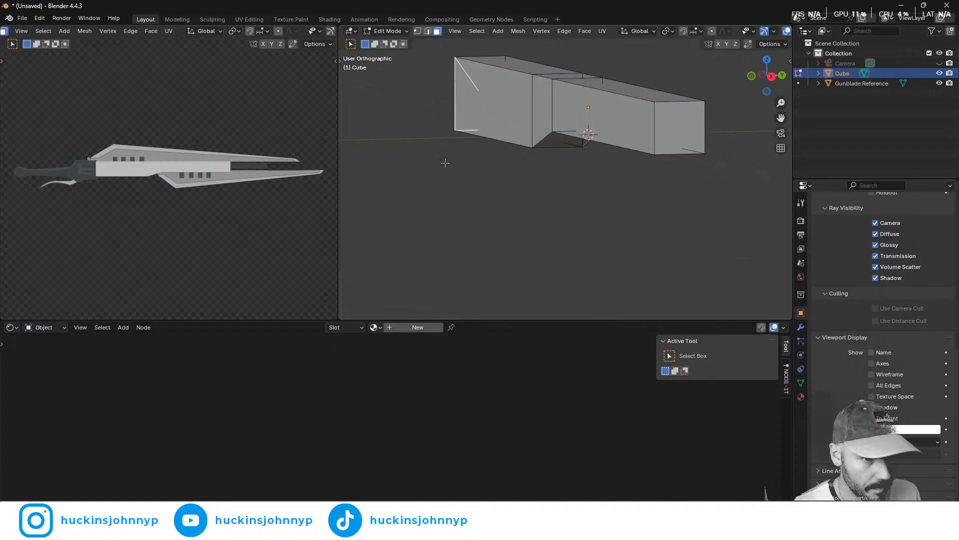
key(KP_5)
middle_drag(401, 190, 556, 170)
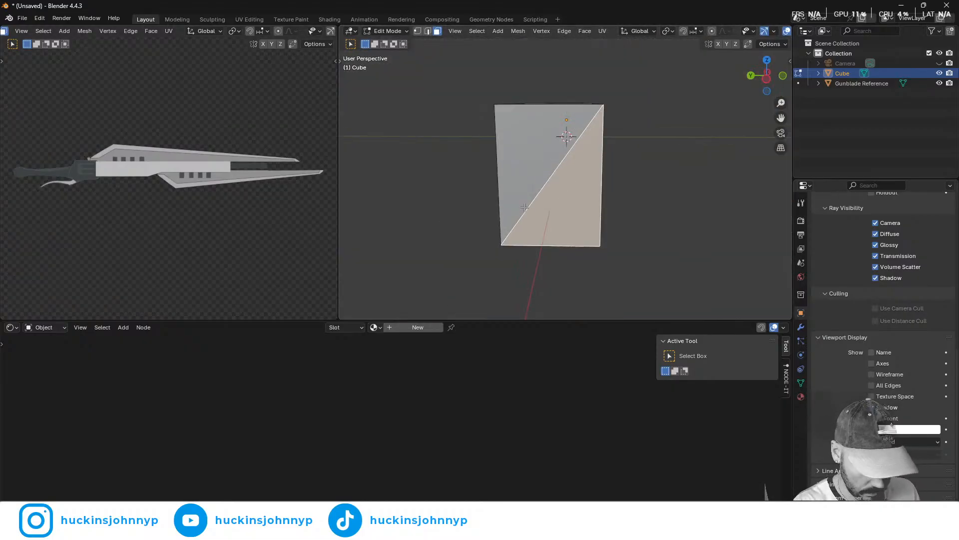
key(x)
click(500, 207)
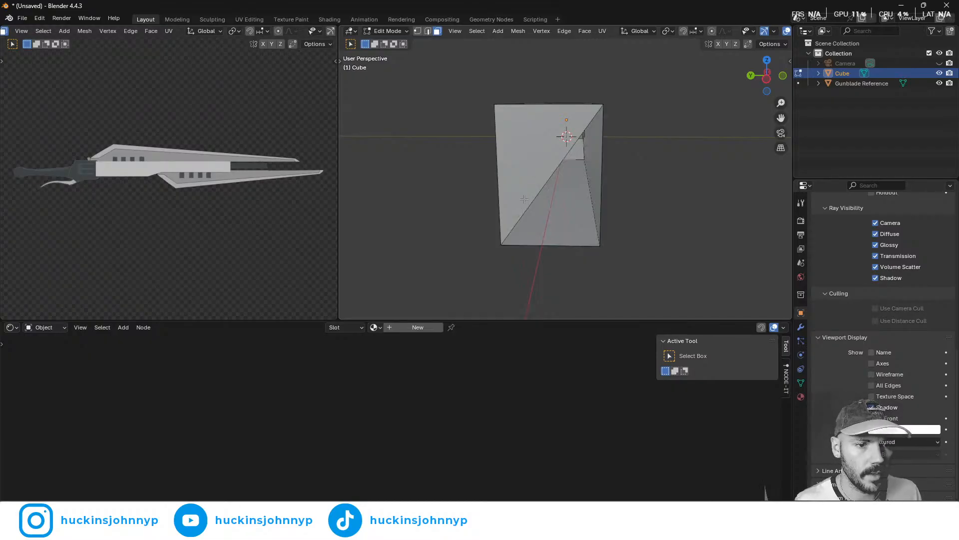
- Examine the open handle-side end and the inside of the bar from several angles
middle_drag(560, 195, 655, 181)
click(579, 133)
middle_drag(579, 132, 564, 203)
middle_drag(672, 215, 665, 221)
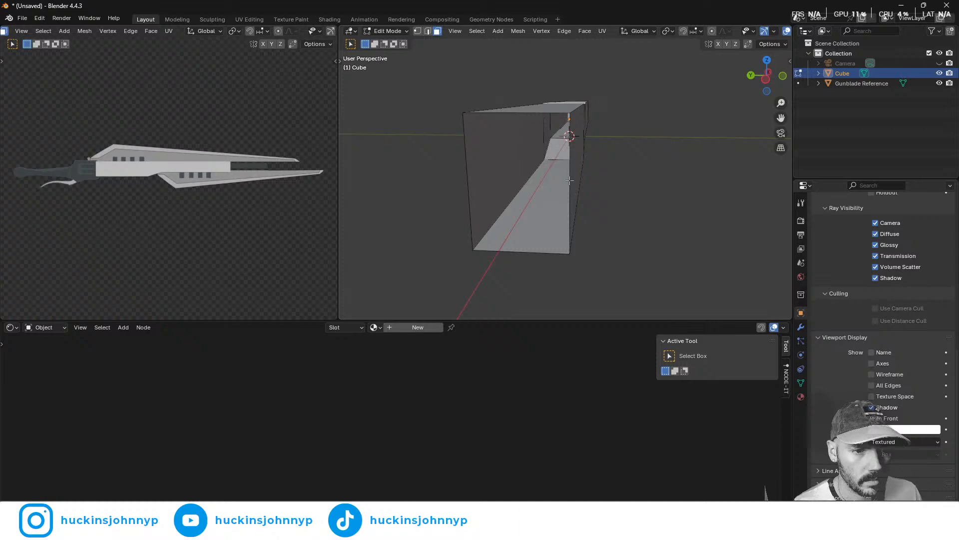
middle_drag(530, 176, 568, 149)
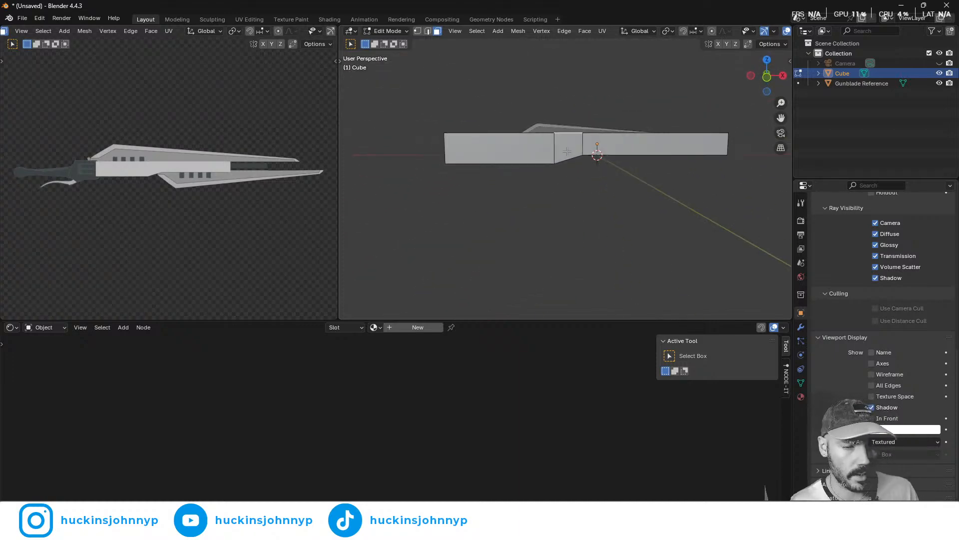
- Return to Object Mode in front view and add a mesh cylinder with 24 vertices
alt+middle_drag(624, 159, 609, 178)
shift+middle_drag(687, 171, 491, 188)
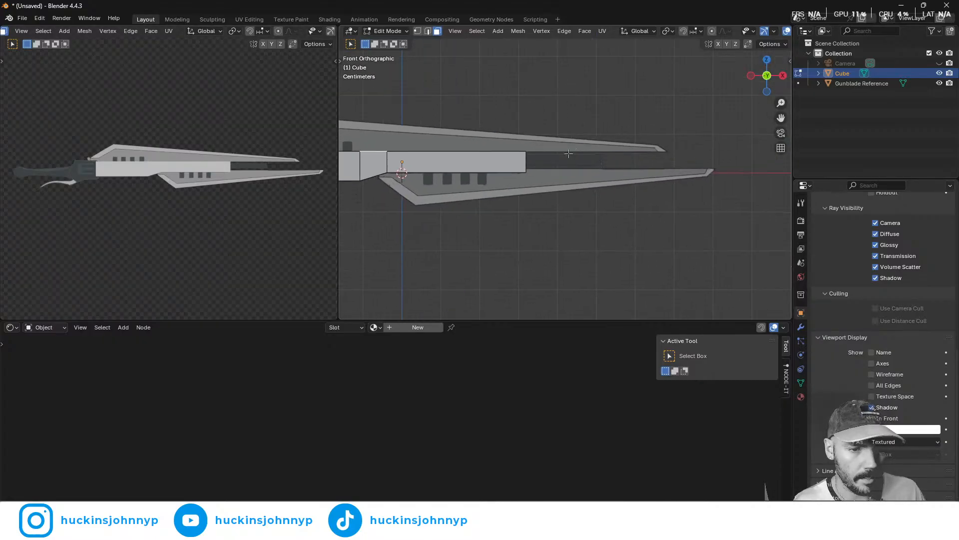
key(ctrl+Tab)
click(509, 195)
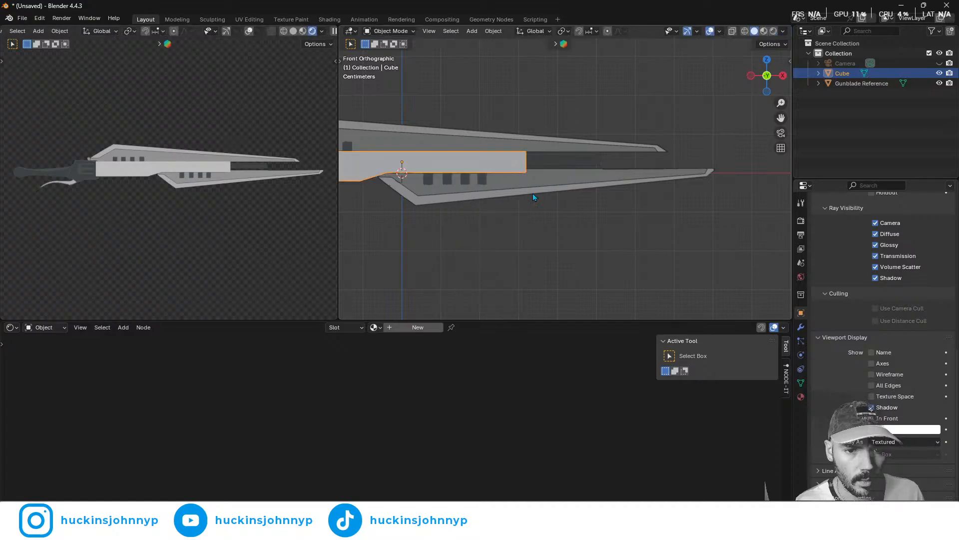
key(shift+a)
mouse_move(444, 193)
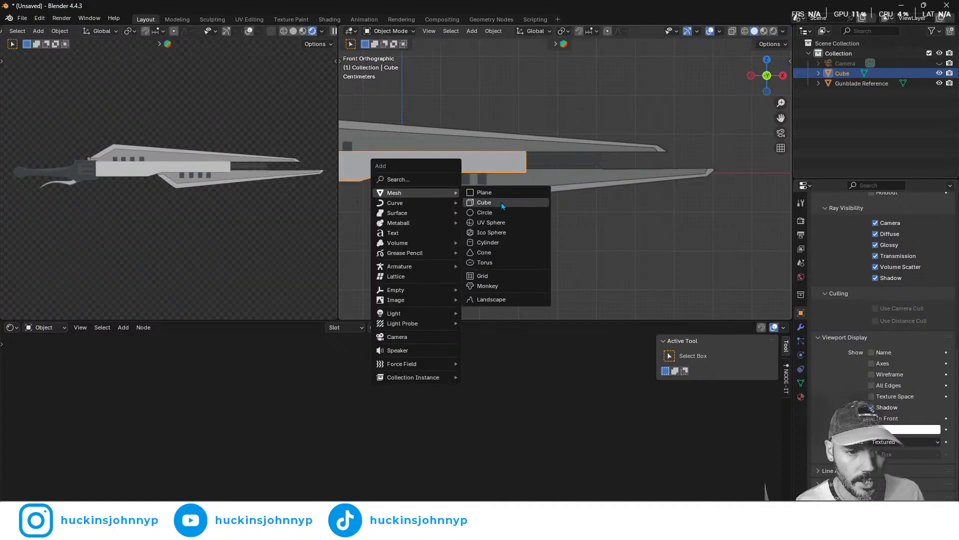
click(492, 242)
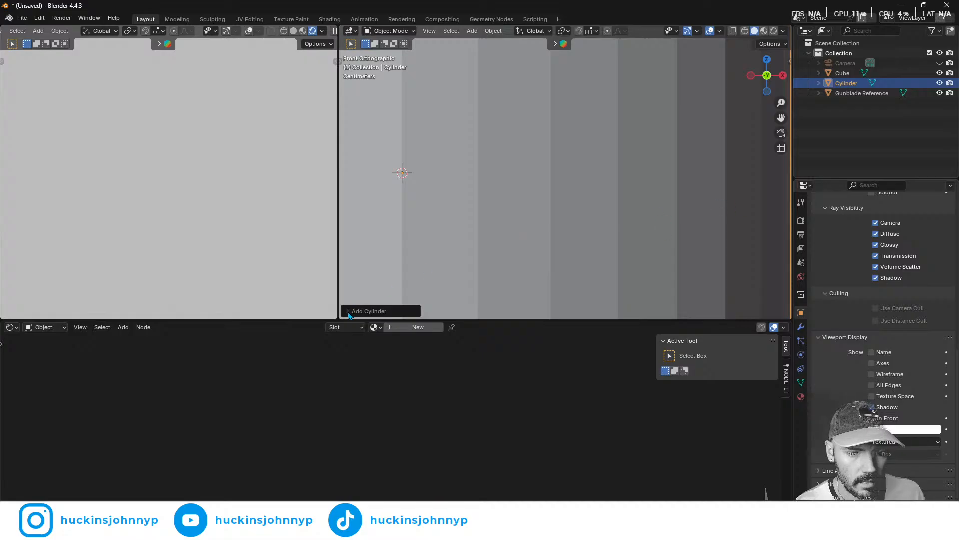
click(348, 312)
click(436, 190)
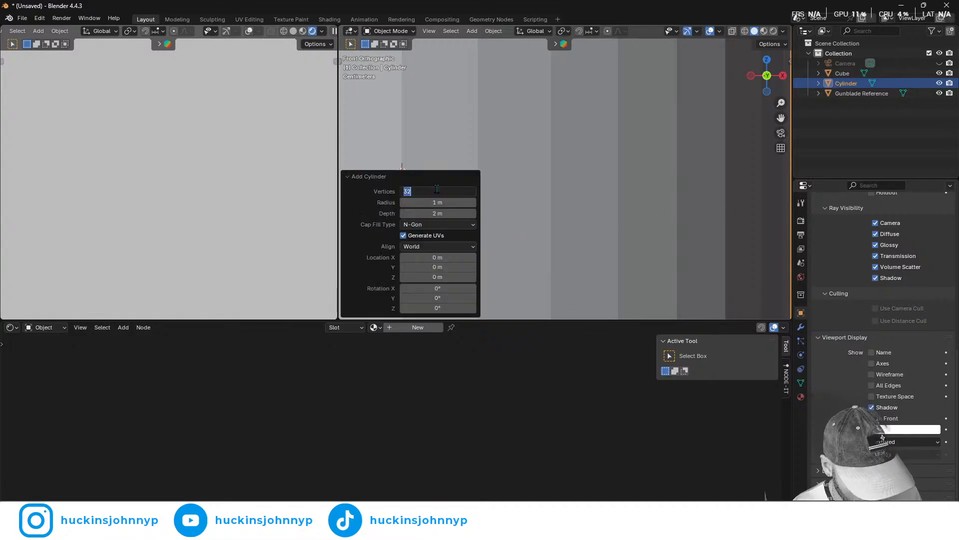
text(24)
key(Return)
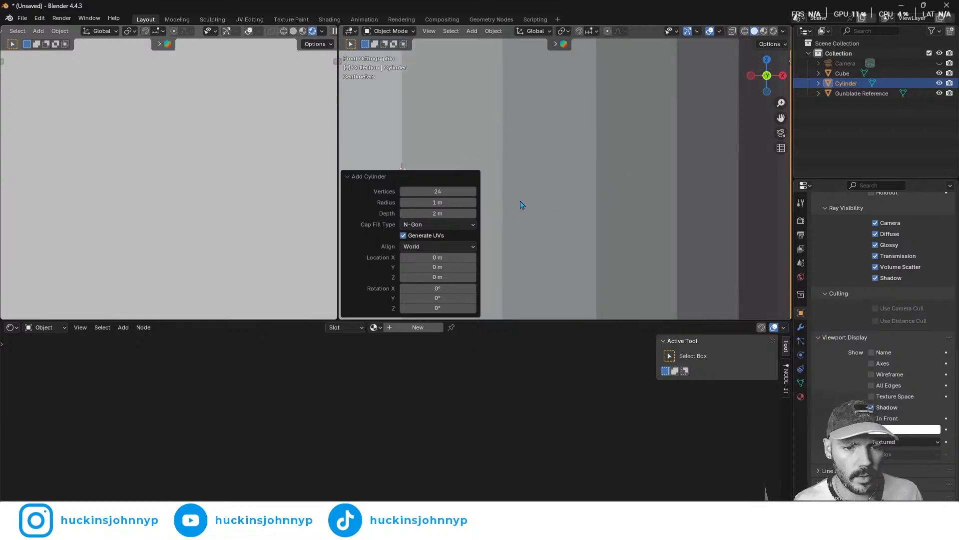
- Set the new cylinder's radius to 0.016 m and reduce its depth to make a short, thin rod
mouse_move(446, 203)
mouse_down()
mouse_move(393, 207)
mouse_move(444, 202)
mouse_up()
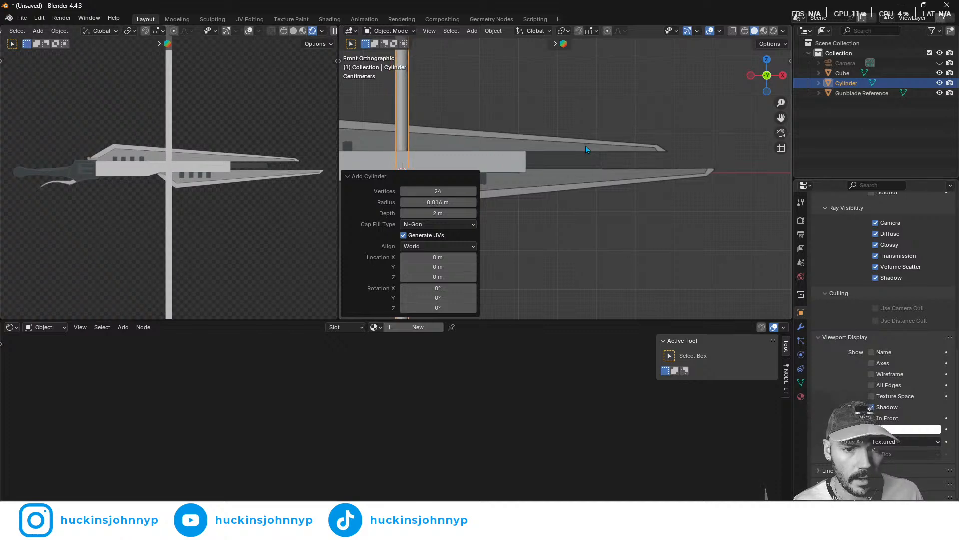
scroll(545, 158, down, 2)
drag(438, 213, 224, 214)
click(347, 176)
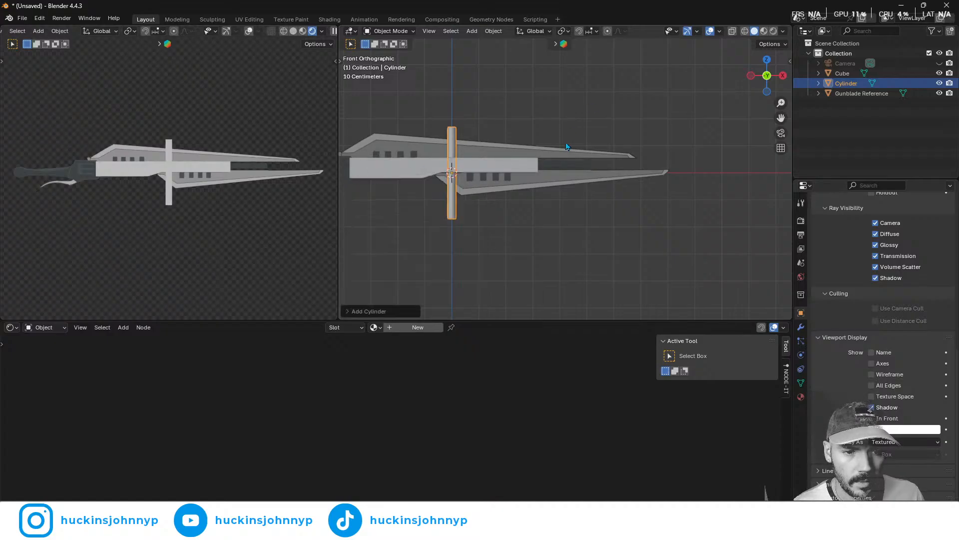
- Rotate the cylinder about the Y axis so it lies horizontally along the blade
key(r)
key(x)
key(y)
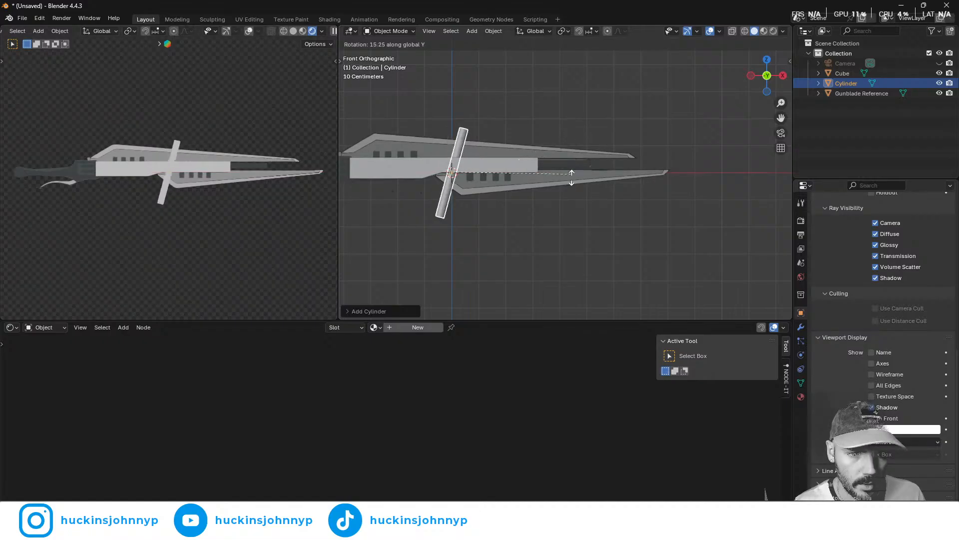
click(457, 208)
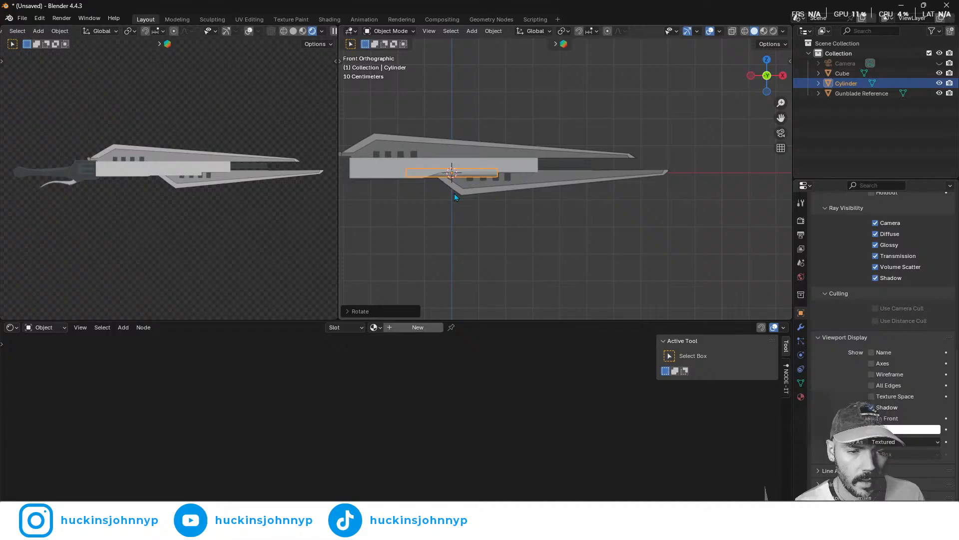
- Move the cylinder up along Z and out along X so it protrudes from the bar's muzzle end over the reference barrel
key(g)
key(z)
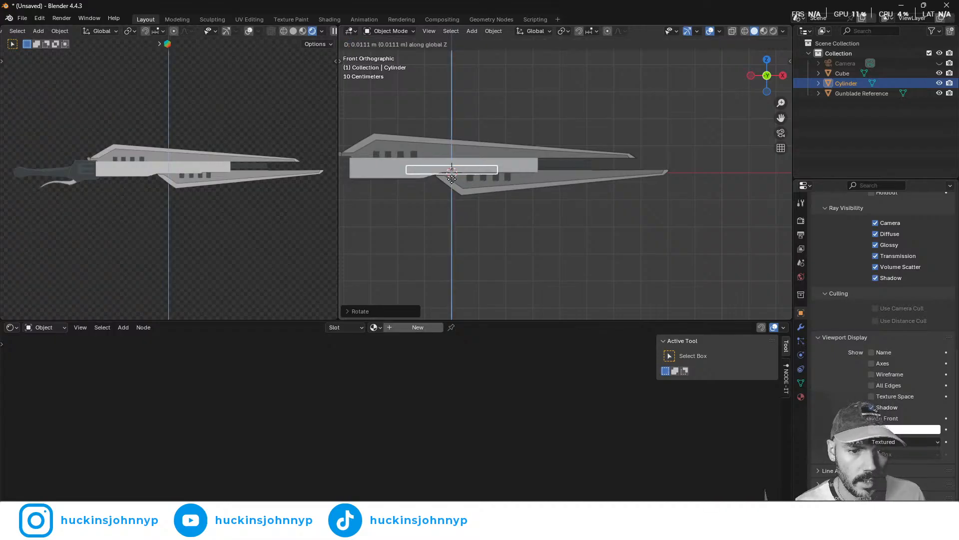
click(456, 170)
key(g)
key(x)
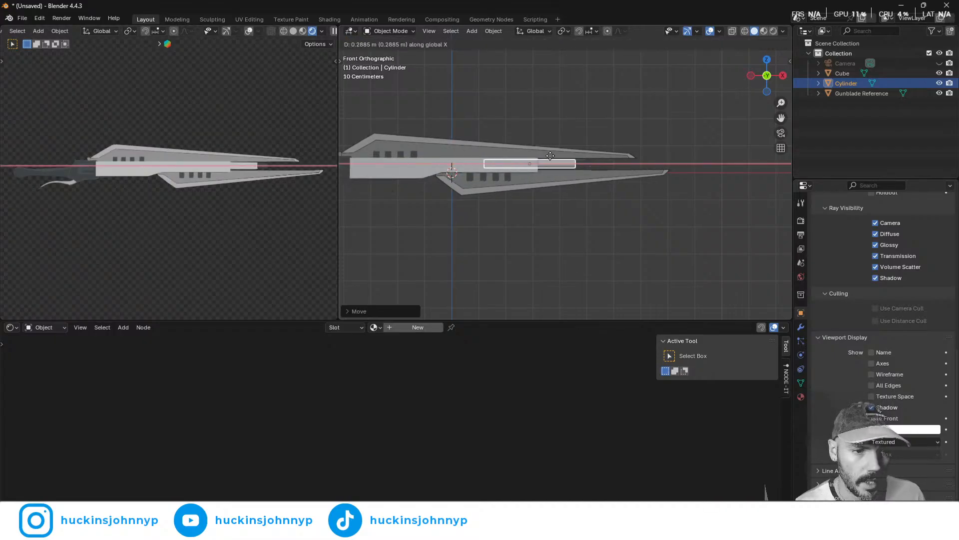
click(552, 158)
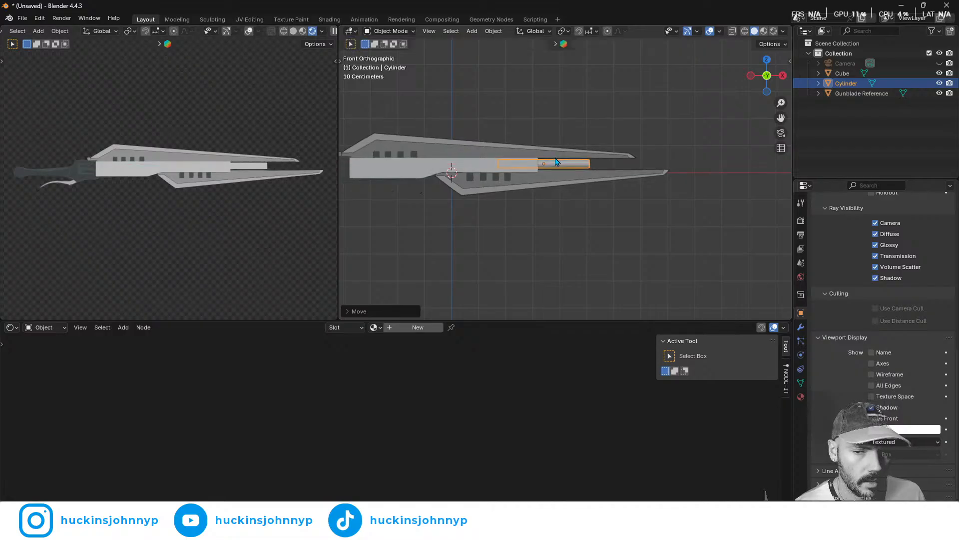
- Apply smooth shading to the barrel cylinder
scroll(607, 209, up, 3)
scroll(607, 205, up, 6)
shift+middle_drag(640, 172, 456, 198)
scroll(478, 172, up, 4)
scroll(499, 160, down, 3)
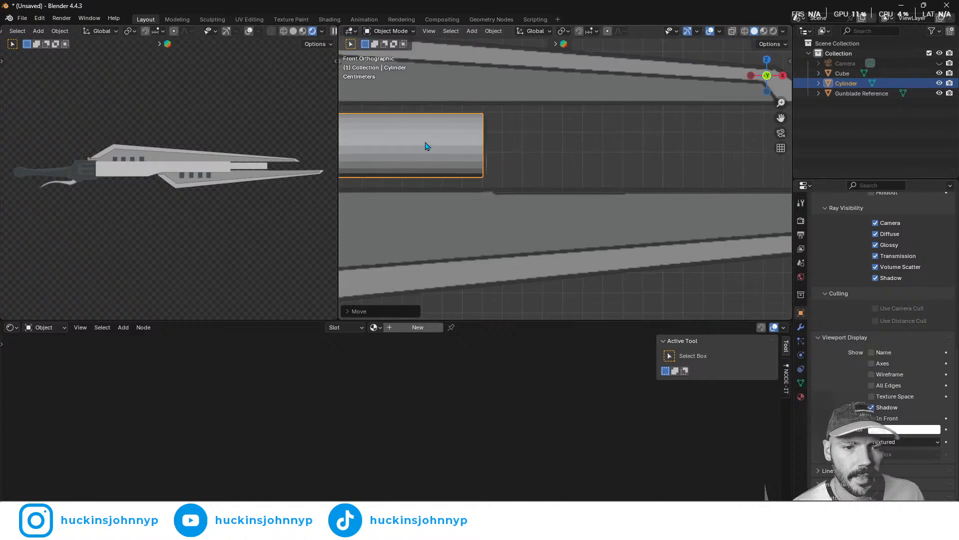
right_click(406, 151)
click(407, 143)
- Extrude the barrel cylinder's front cap in place and delete the extruded vertices to open the muzzle
middle_drag(450, 149, 556, 140)
key(Tab)
click(551, 156)
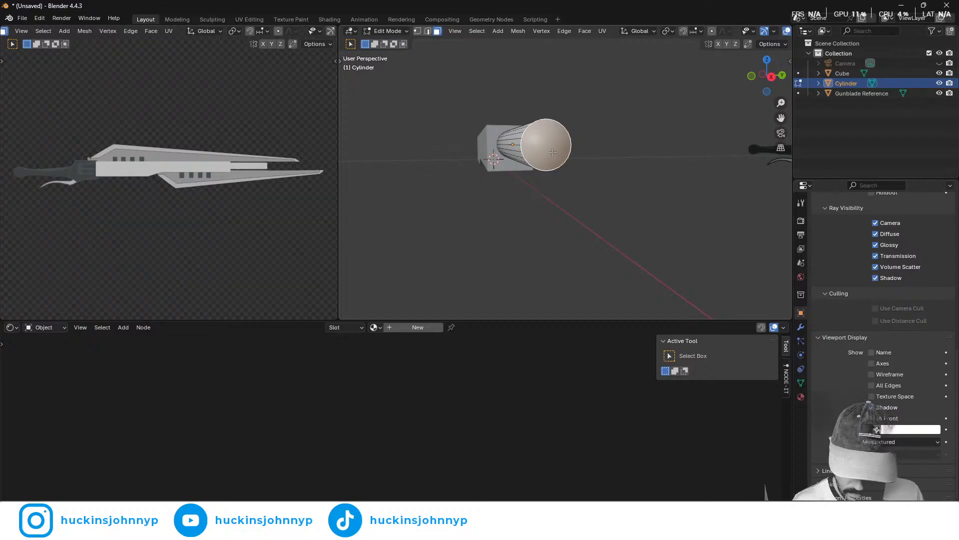
key(e)
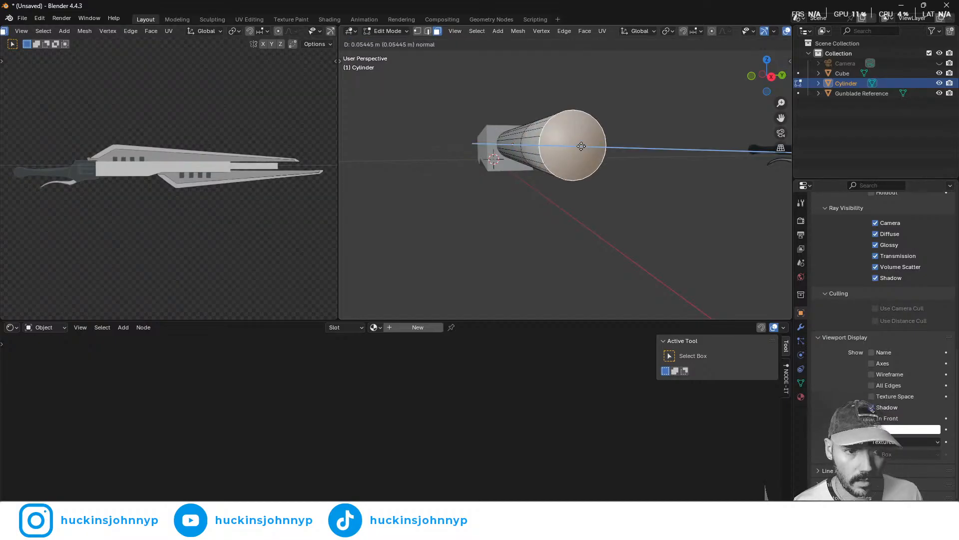
right_click(552, 173)
key(x)
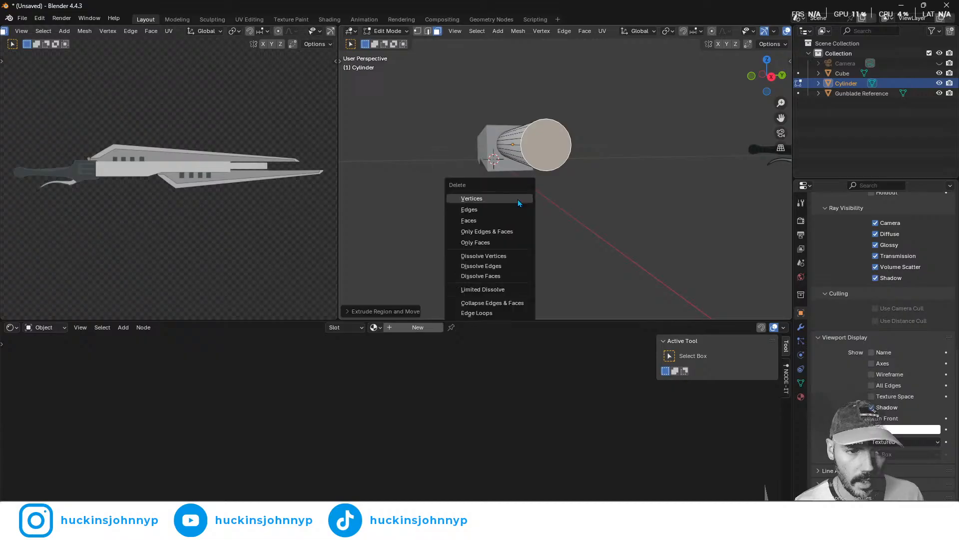
click(520, 202)
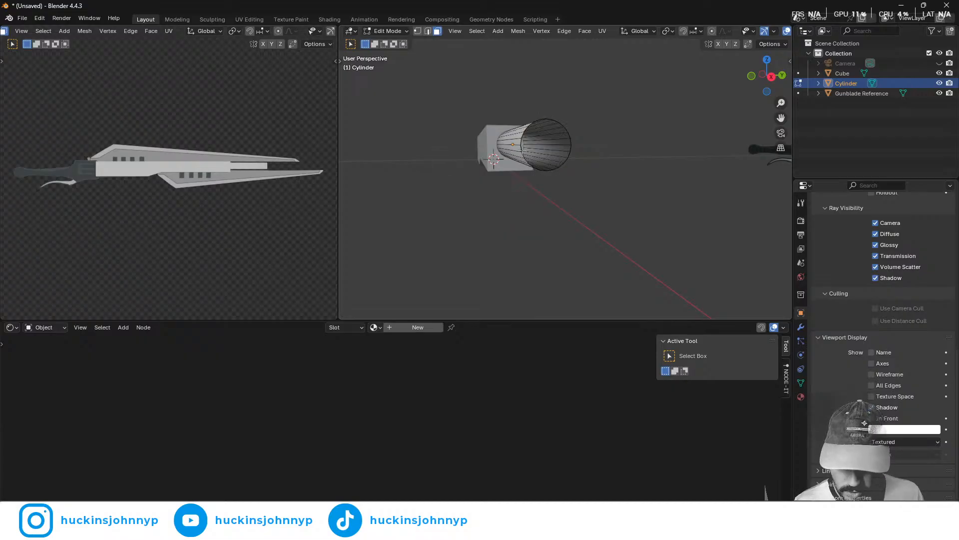
- Select the muzzle's rim edge loop, extrude it and scale it inward to about 0.6 to form a flat ring
key(2)
click(544, 147)
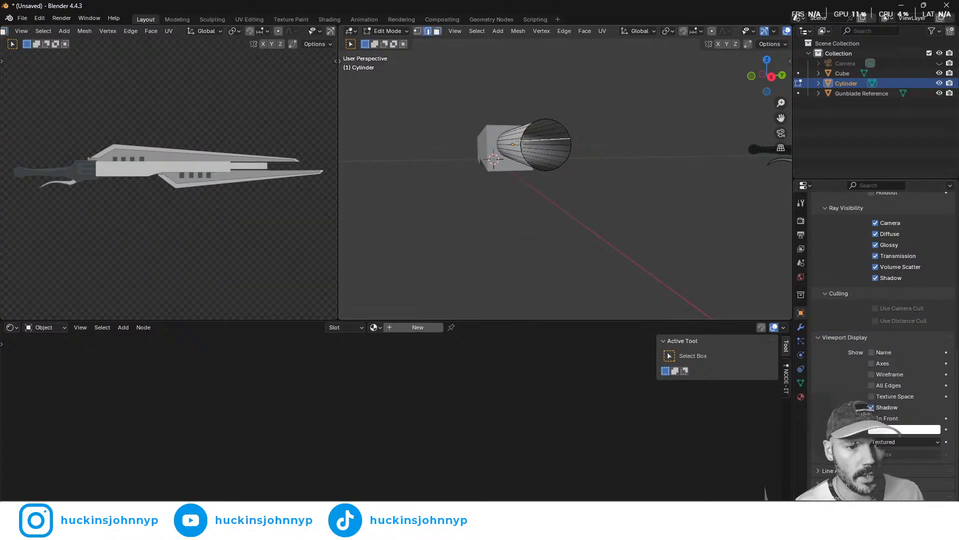
alt+click(549, 166)
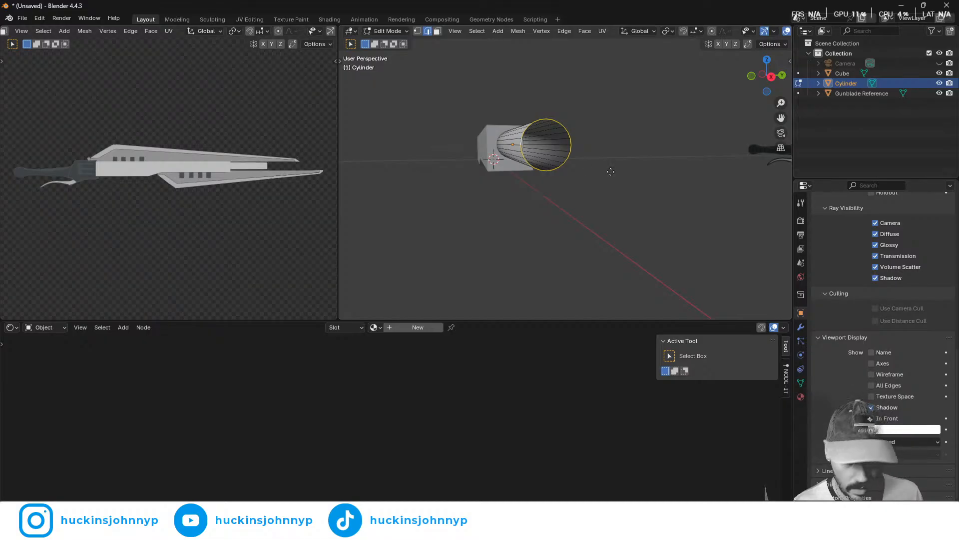
key(s)
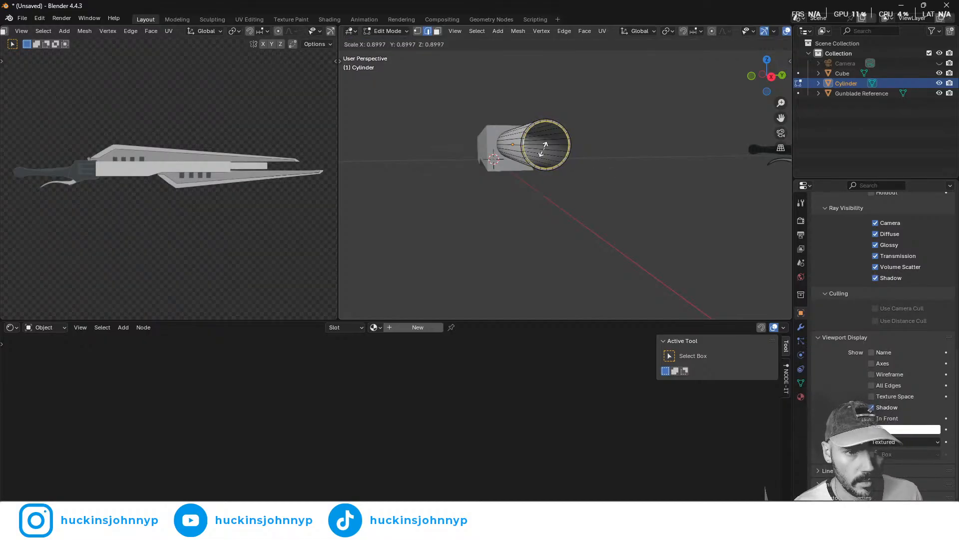
click(545, 140)
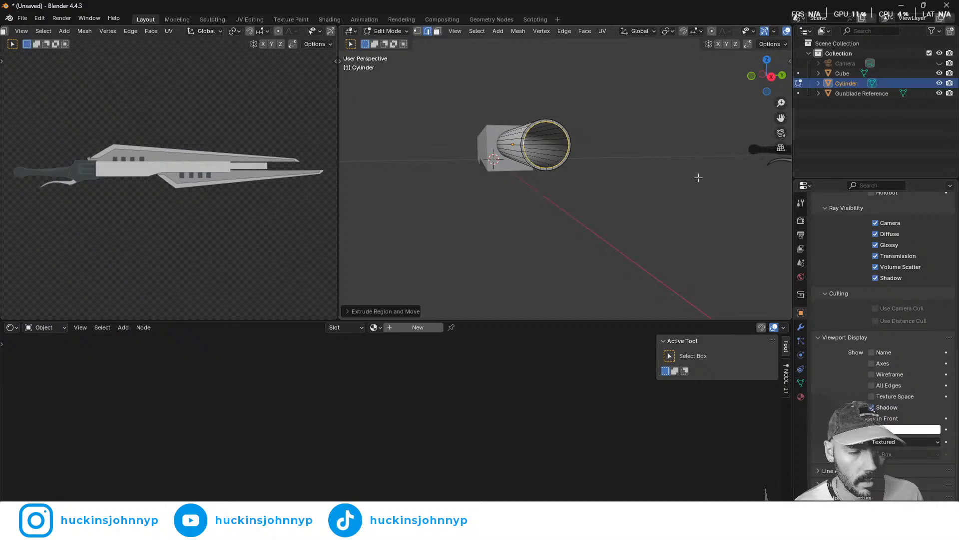
key(s)
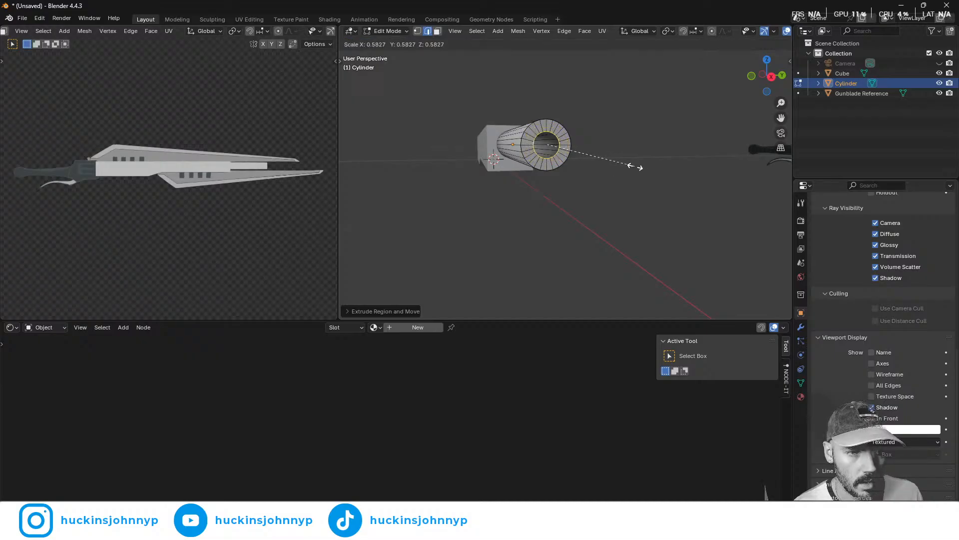
click(649, 168)
- Extrude the ring's inner edge loop backward along X into the cylinder to form the barrel's bore
middle_drag(640, 169, 606, 183)
key(g)
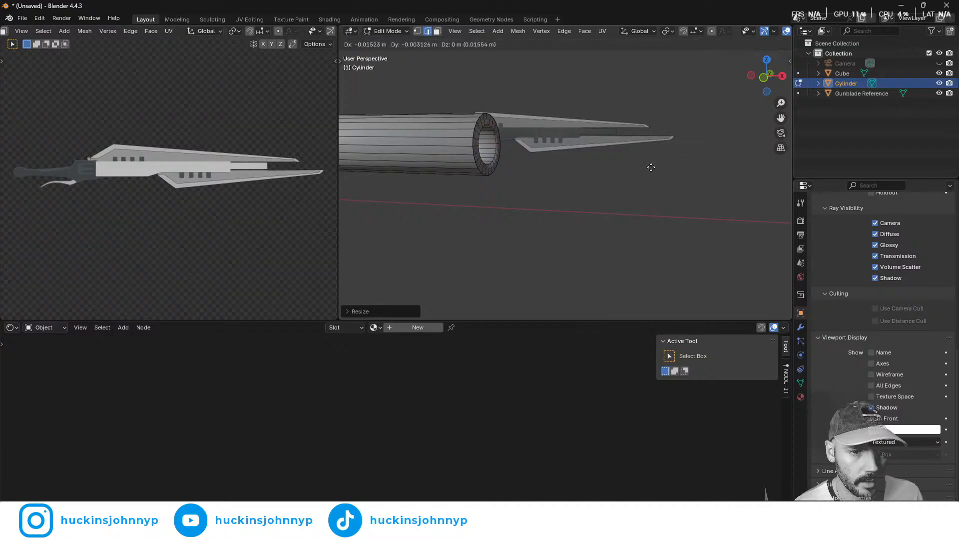
key(y)
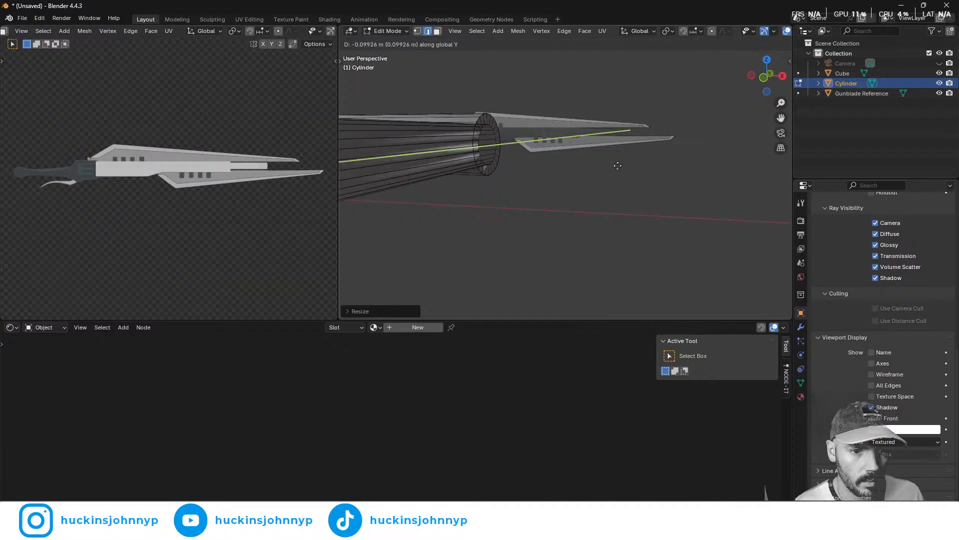
key(x)
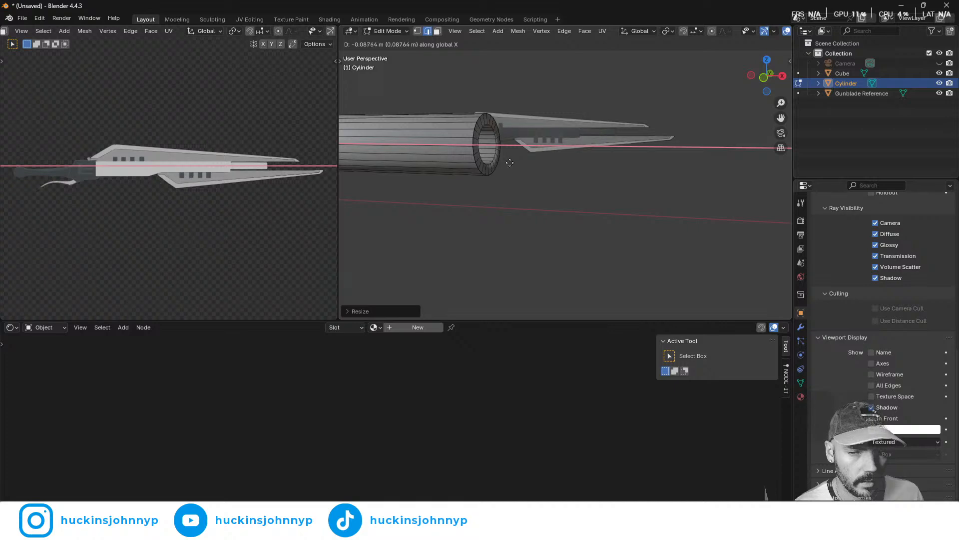
click(480, 163)
- Extrude the bore's inner edge loop about 0.13 m deeper into the barrel along X
scroll(480, 163, down, 2)
scroll(479, 163, down, 5)
middle_drag(608, 178, 510, 171)
scroll(593, 165, up, 8)
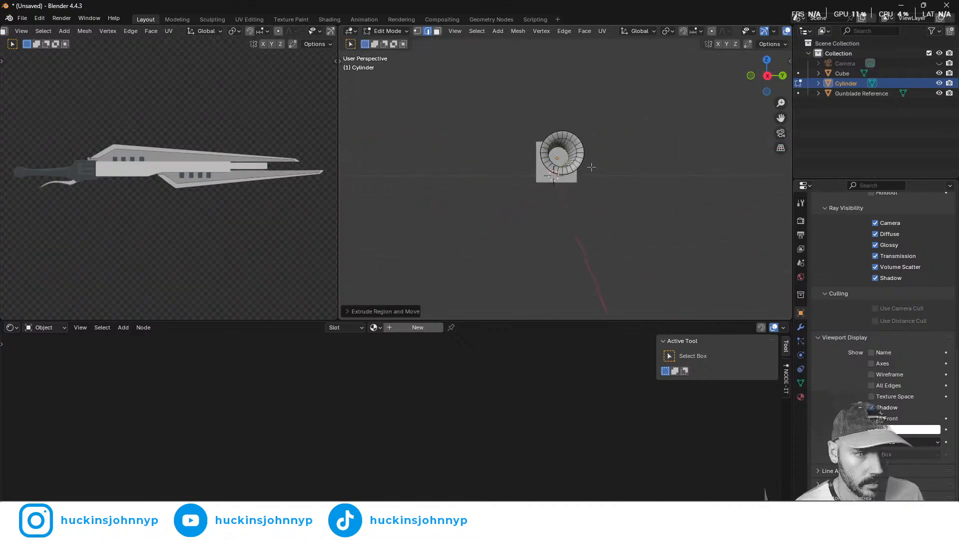
key(e)
key(y)
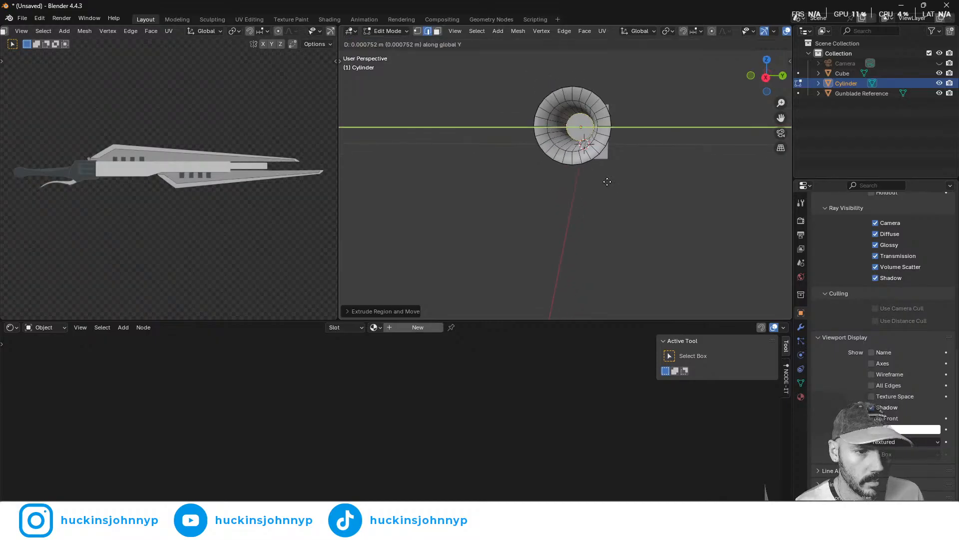
key(x)
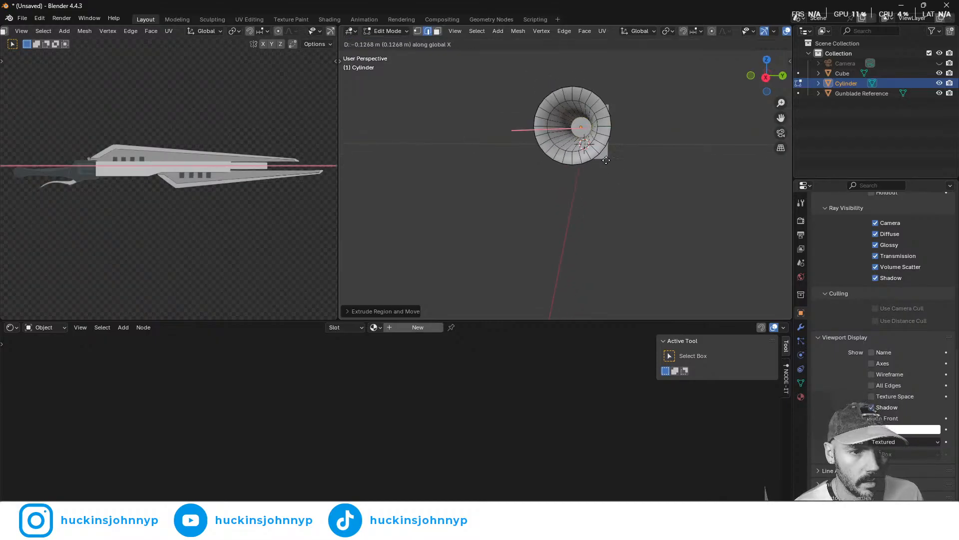
click(602, 164)
- Return to Object Mode and apply Shade Auto Smooth to the barrel cylinder
middle_drag(602, 164, 549, 181)
key(Tab)
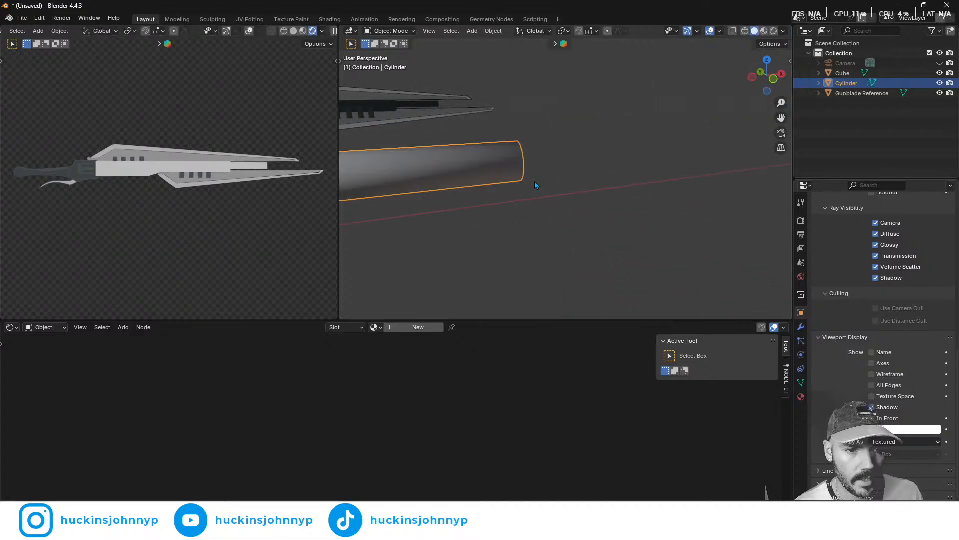
scroll(471, 187, down, 3)
middle_drag(495, 208, 606, 172)
right_click(531, 167)
click(484, 179)
- Select the gunblade reference plane in front view and examine the dark guard area where the bar meets the handle
key(KP_1)
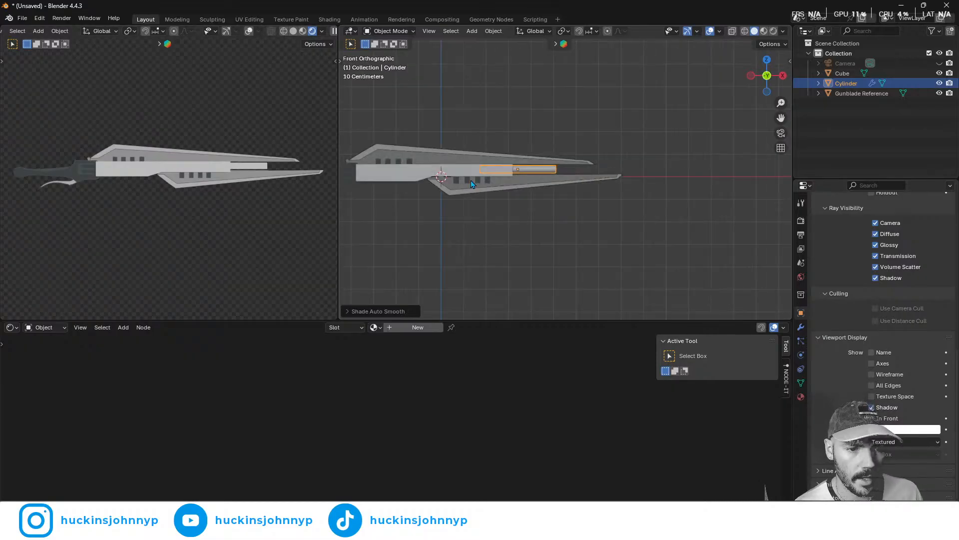
shift+middle_drag(468, 199, 518, 175)
click(432, 182)
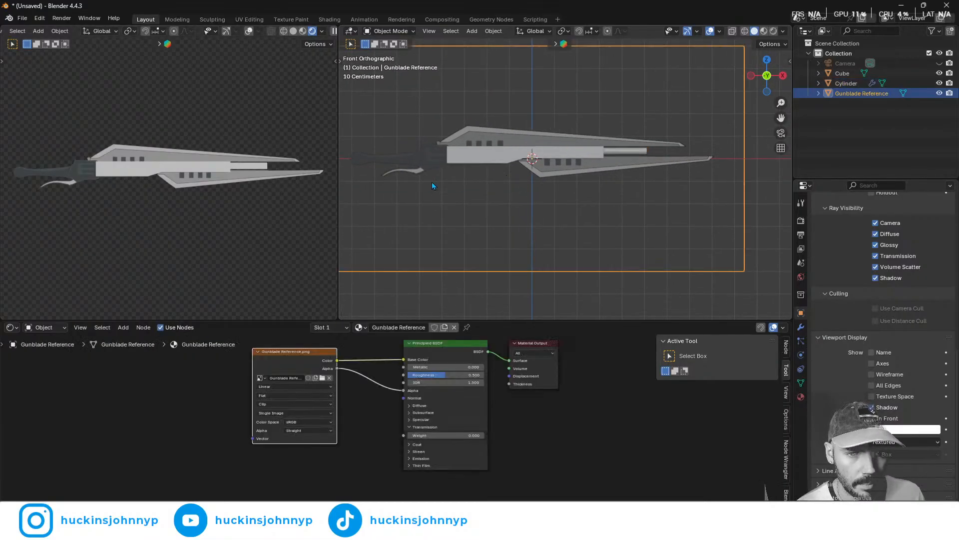
shift+middle_drag(433, 182, 553, 173)
scroll(569, 168, up, 3)
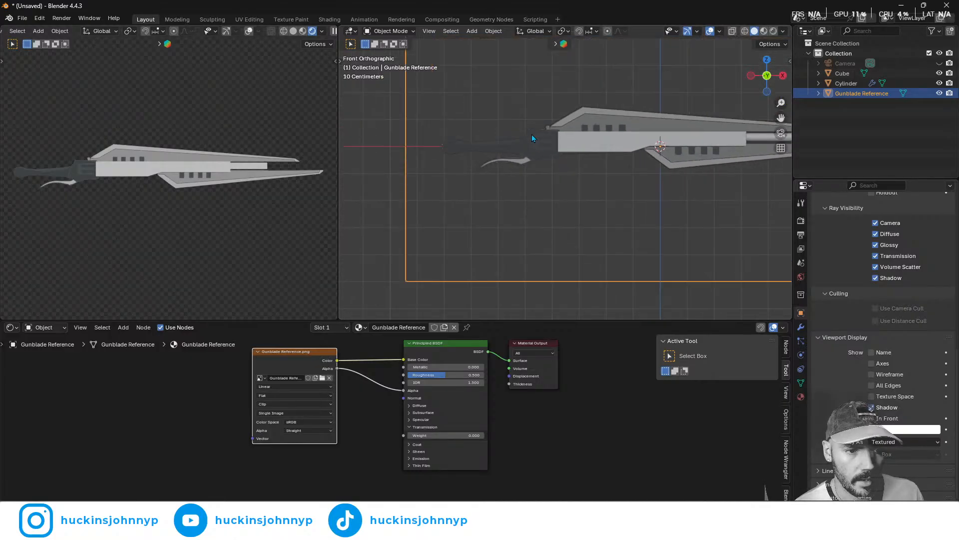
scroll(532, 134, up, 2)
scroll(532, 134, up, 5)
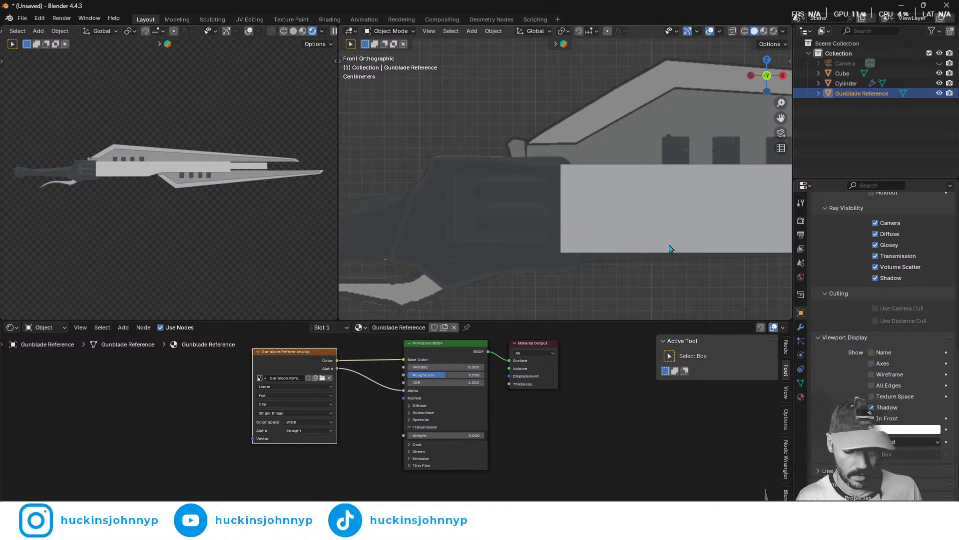
shift+middle_drag(572, 257, 626, 222)
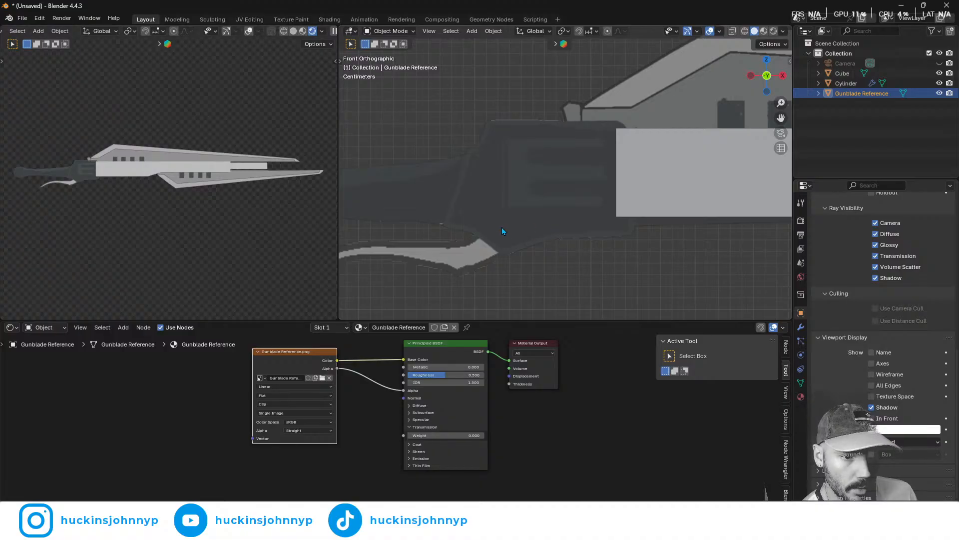
- Examine the guard, handle and trigger area of the gunblade reference in the rendered and front views
scroll(501, 231, down, 2)
scroll(136, 200, up, 5)
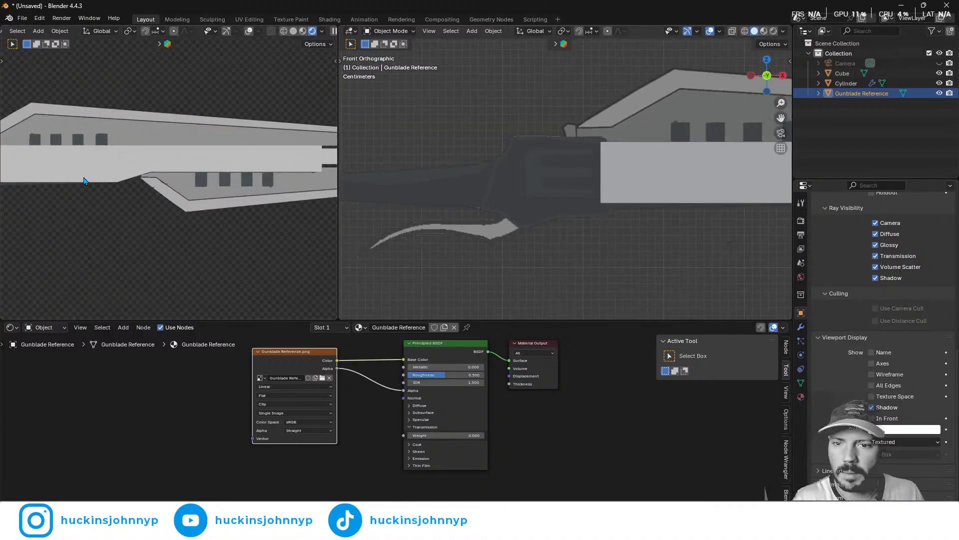
scroll(82, 188, down, 4)
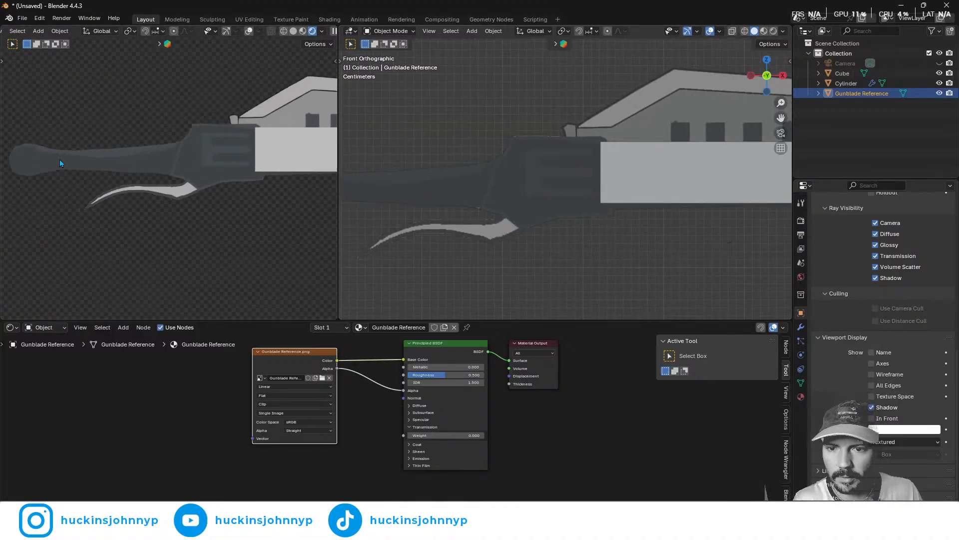
scroll(220, 177, up, 5)
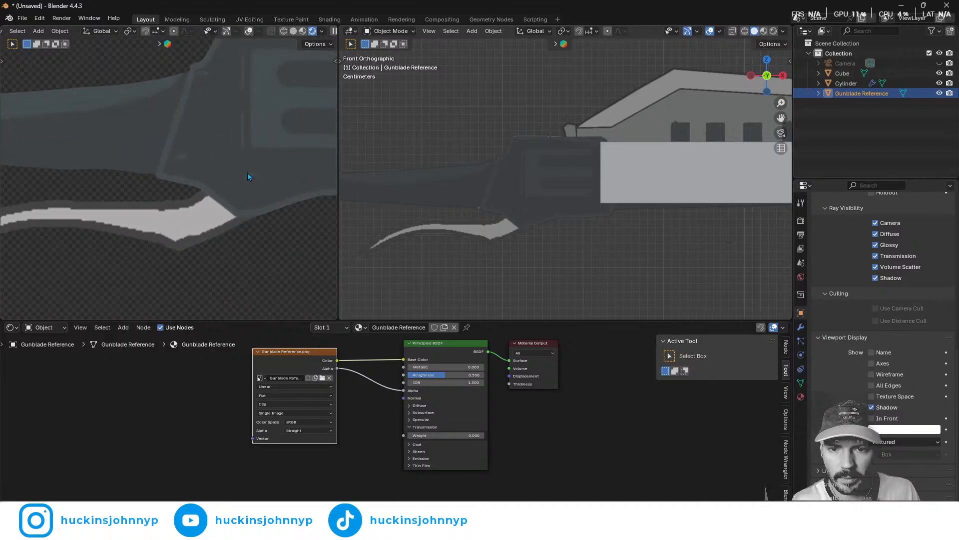
scroll(169, 154, down, 5)
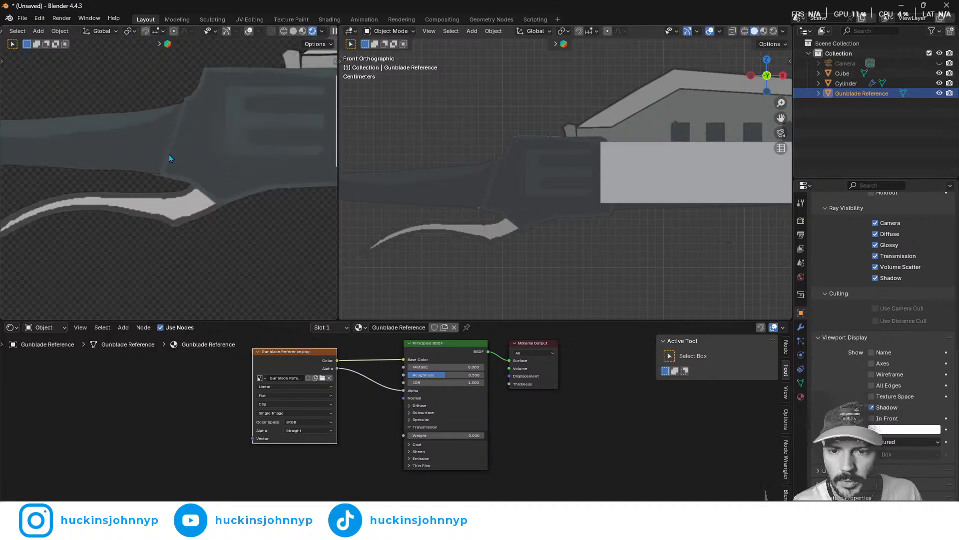
scroll(169, 170, down, 1)
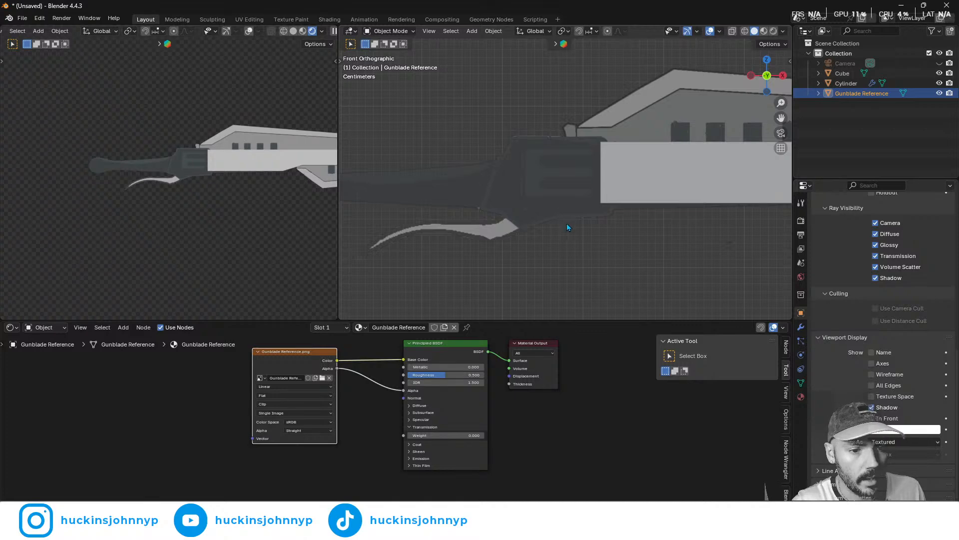
shift+middle_drag(567, 223, 543, 134)
scroll(499, 215, down, 4)
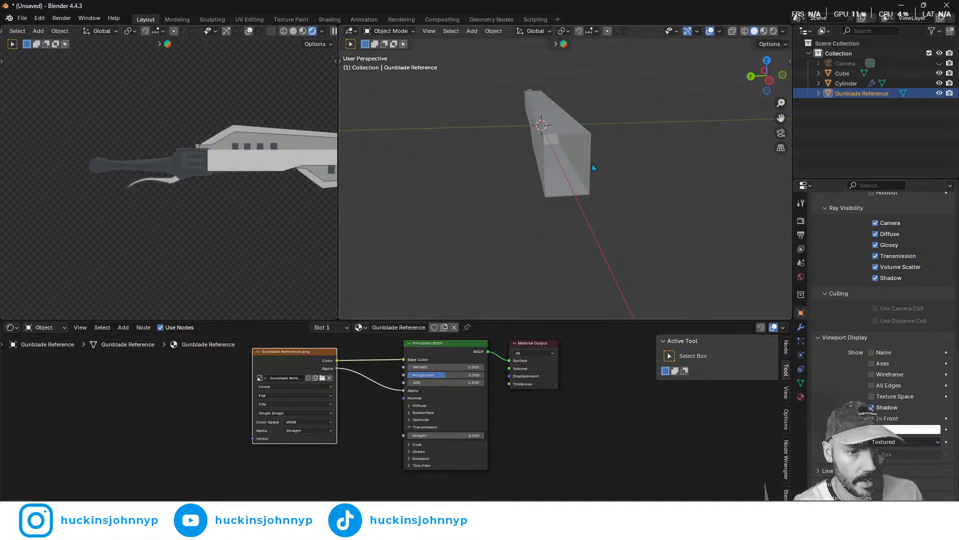
- Snap the 3D cursor to the center of the bar's handle-side end face loop and return to Object Mode
mouse_move(592, 164)
middle_down()
mouse_move(606, 193)
mouse_move(583, 68)
mouse_move(580, 194)
mouse_move(554, 138)
mouse_move(562, 221)
mouse_move(589, 184)
mouse_move(585, 160)
middle_up()
key(KP_1)
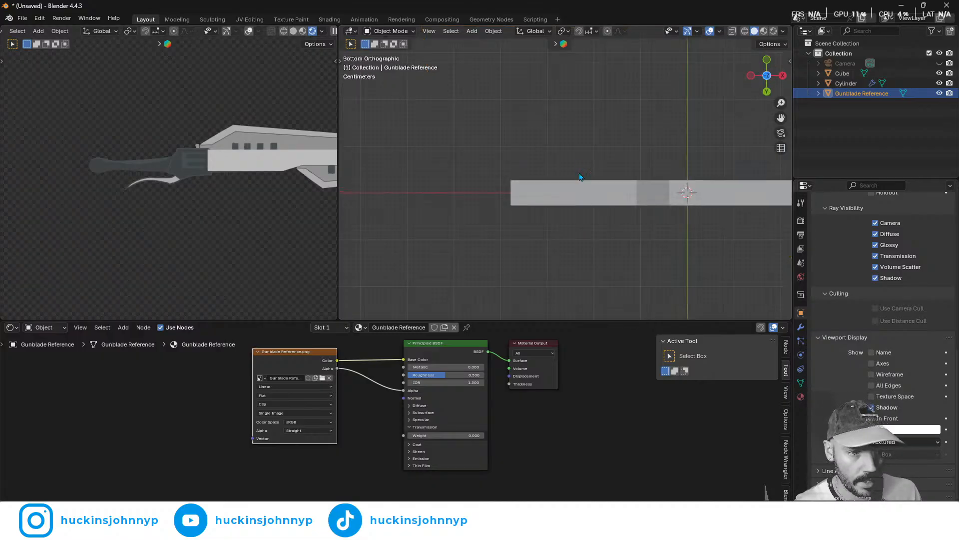
shift+middle_drag(521, 208, 567, 183)
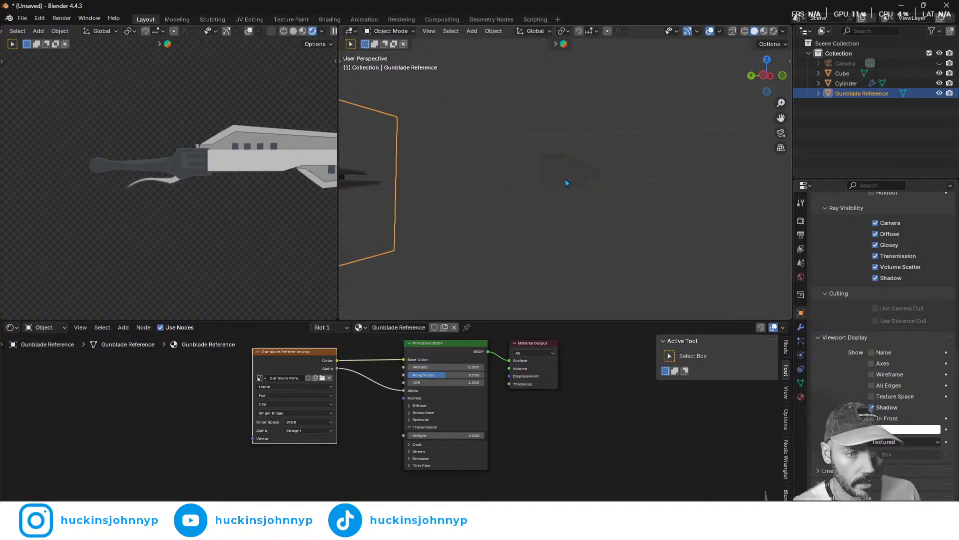
click(545, 172)
key(Tab)
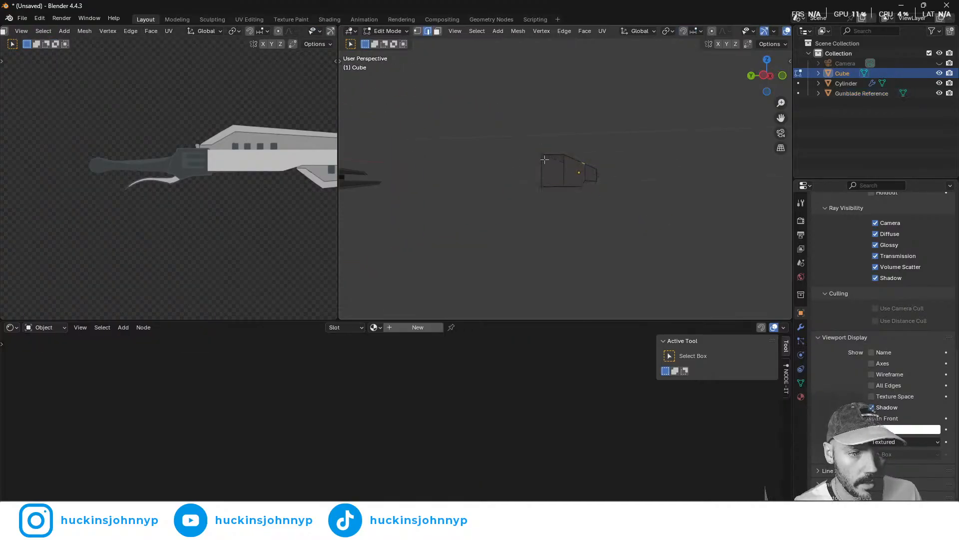
key(1)
click(541, 155)
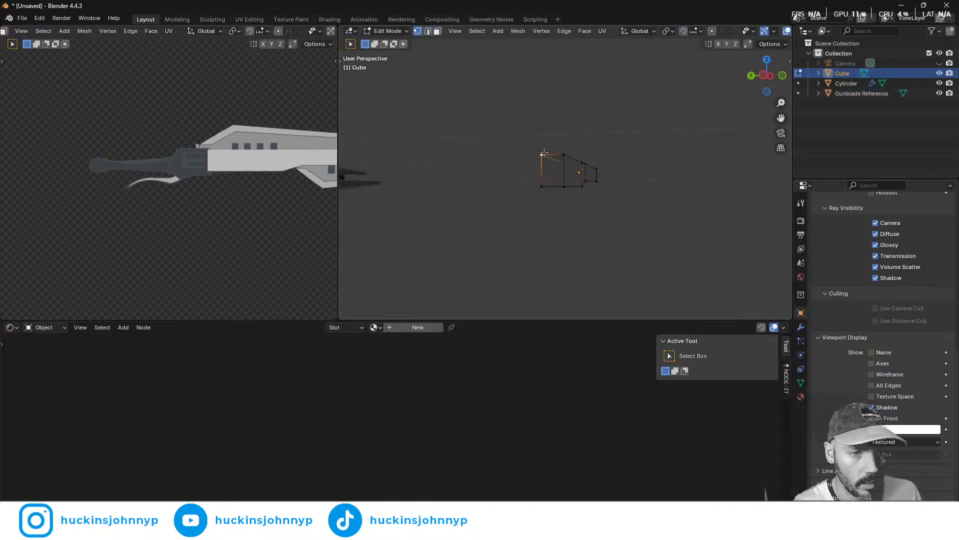
alt+click(545, 154)
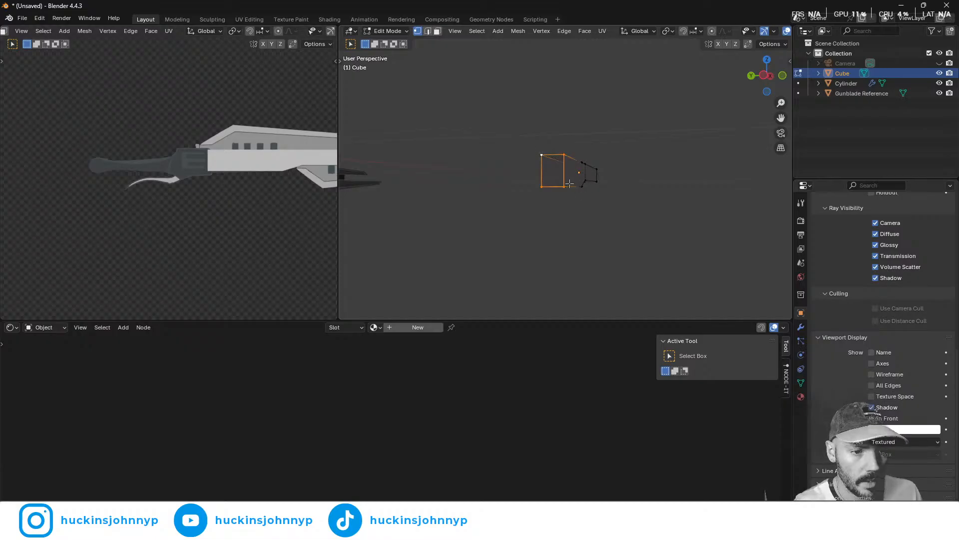
key(shift+s)
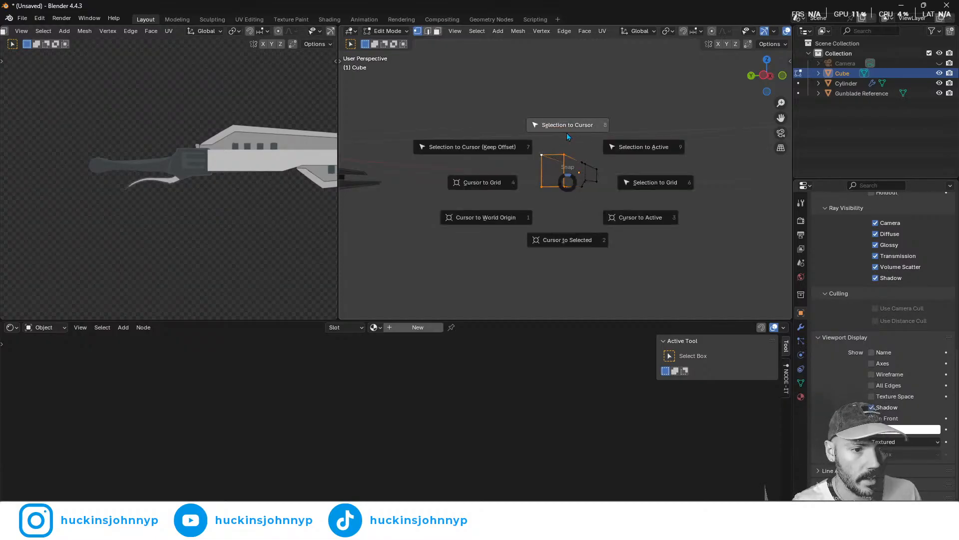
click(565, 238)
key(Tab)
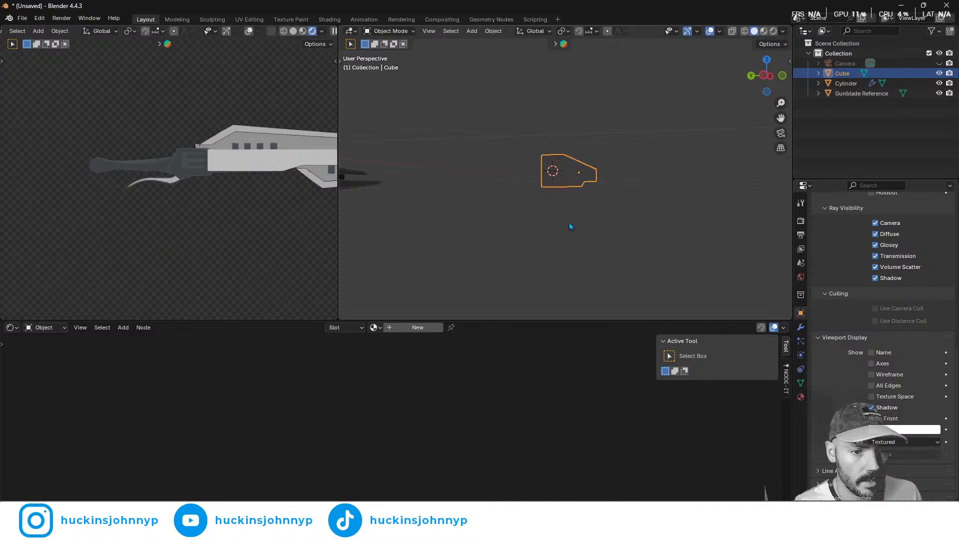
- Add a cube at the 3D cursor and scale it down uniformly to slightly taller than the bar
mouse_move(659, 197)
middle_down()
mouse_move(564, 203)
mouse_move(624, 133)
mouse_move(628, 229)
mouse_move(683, 193)
mouse_move(644, 209)
middle_up()
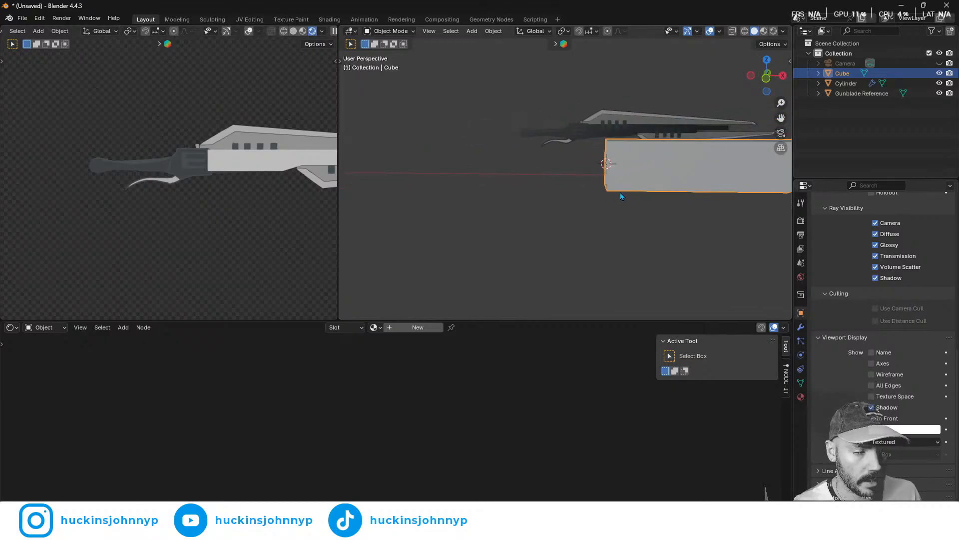
key(shift+a)
mouse_move(616, 188)
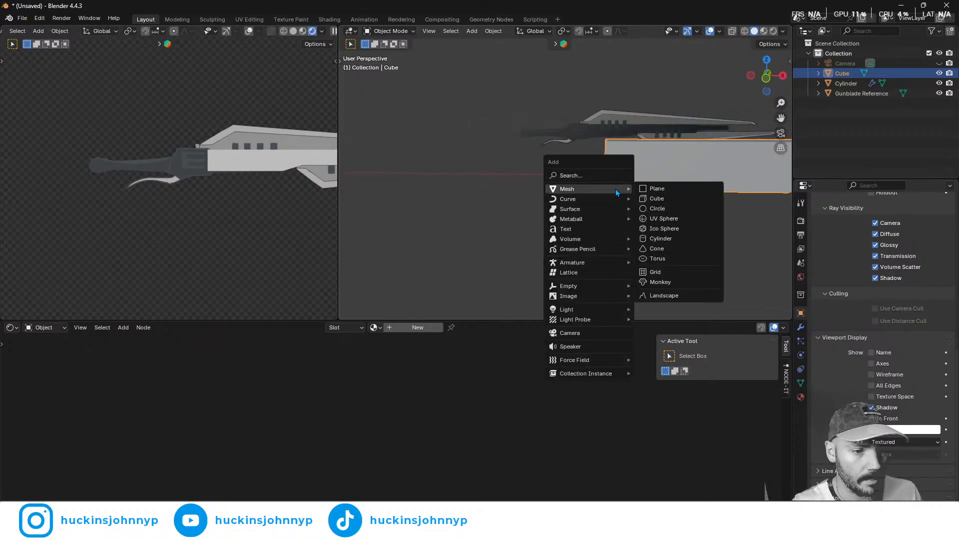
click(657, 198)
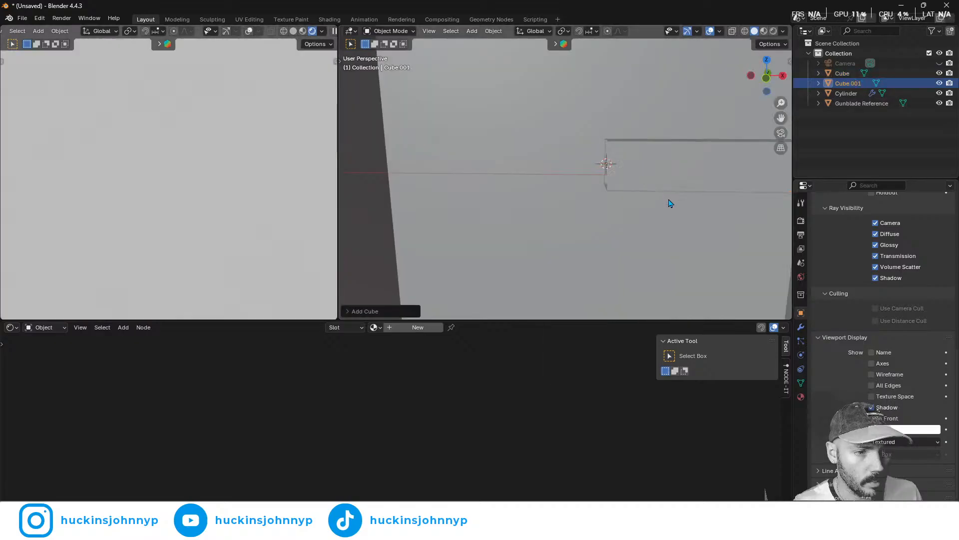
key(s)
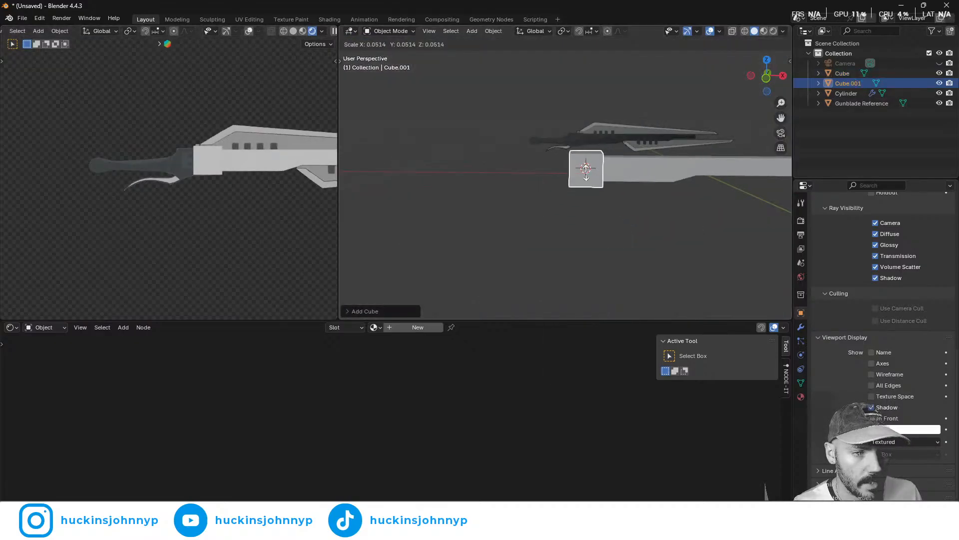
click(587, 173)
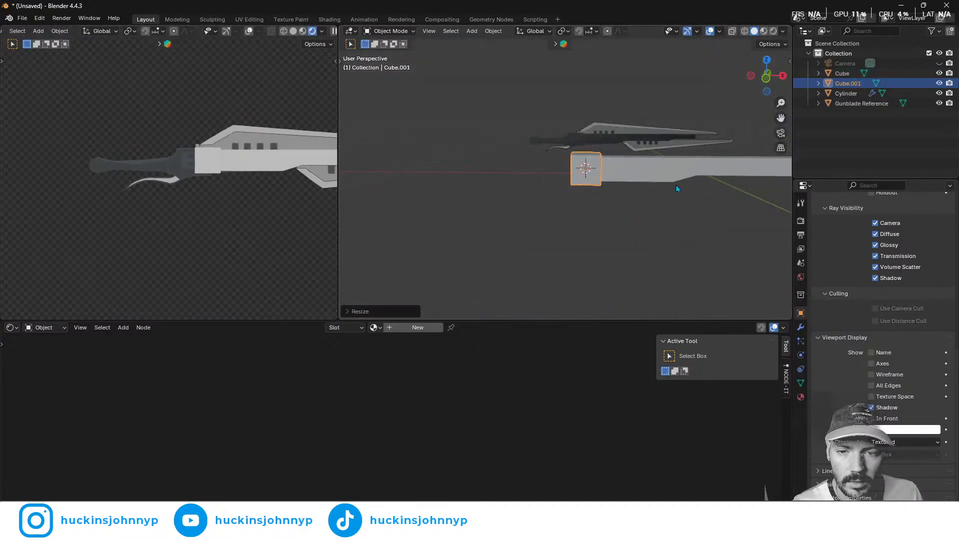
- Move the new cube backward along X over the reference guard, by about 0.03 m and another 0.04 m
key(g)
key(x)
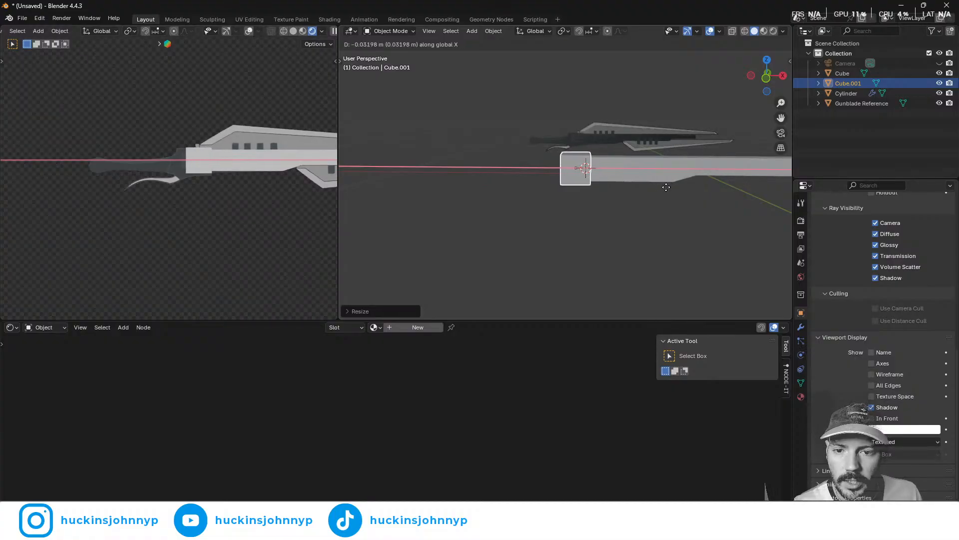
click(666, 188)
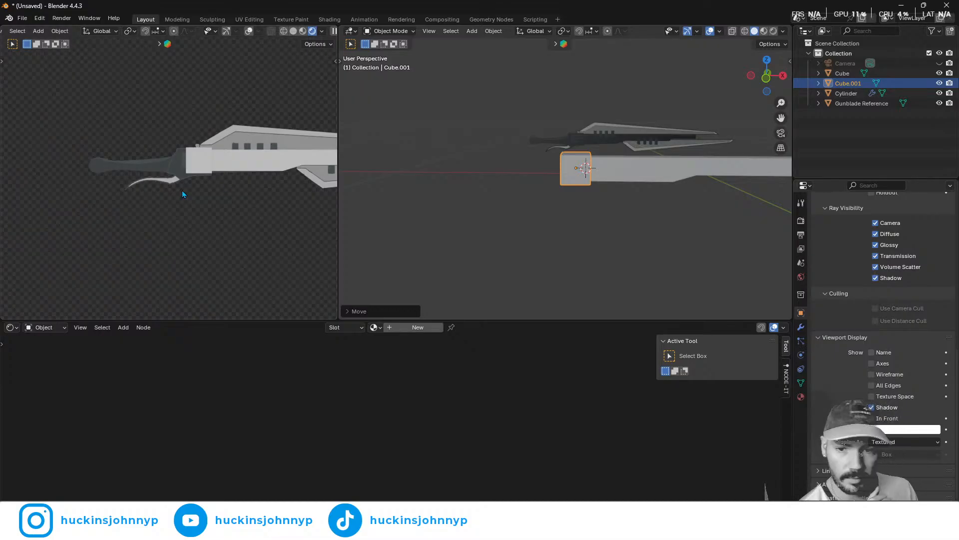
scroll(640, 186, down, 1)
middle_drag(640, 187, 572, 201)
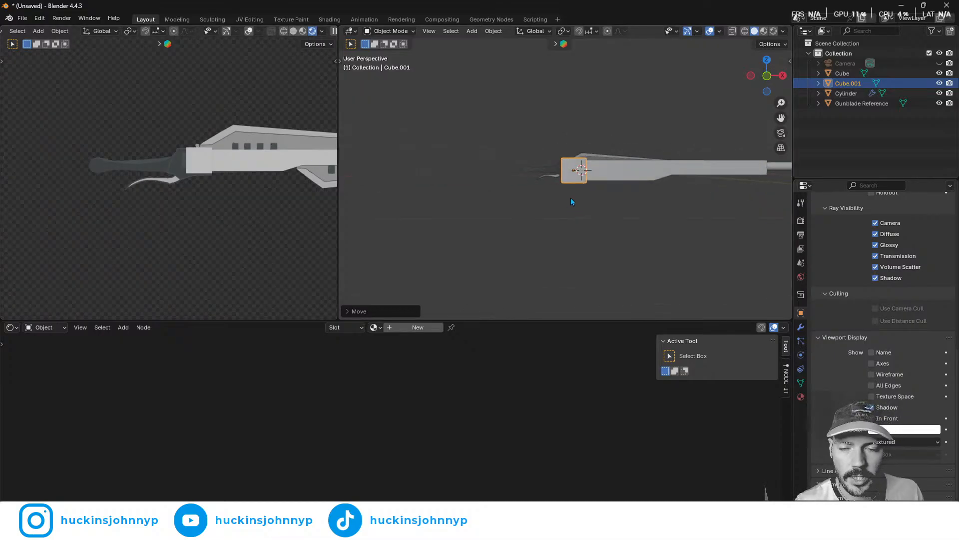
middle_drag(274, 174, 154, 173)
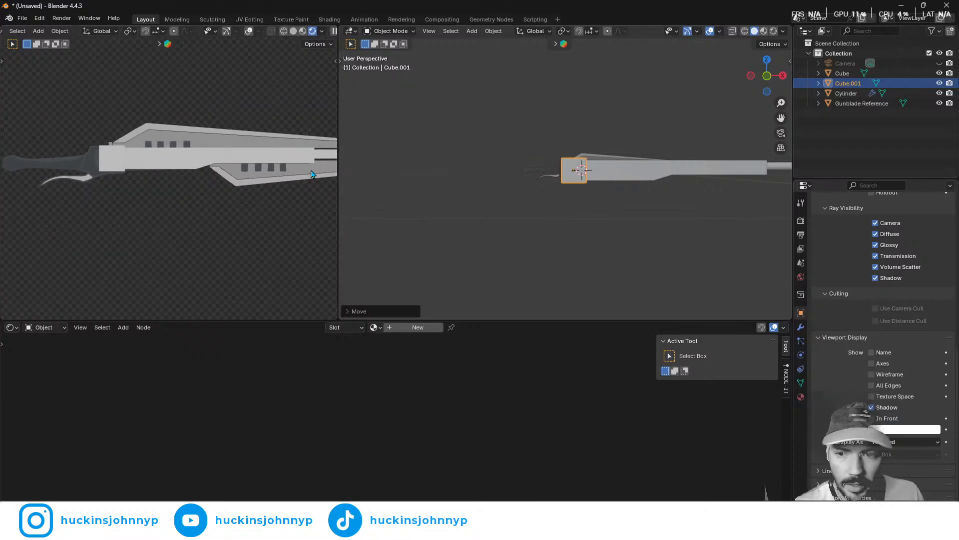
scroll(569, 179, up, 5)
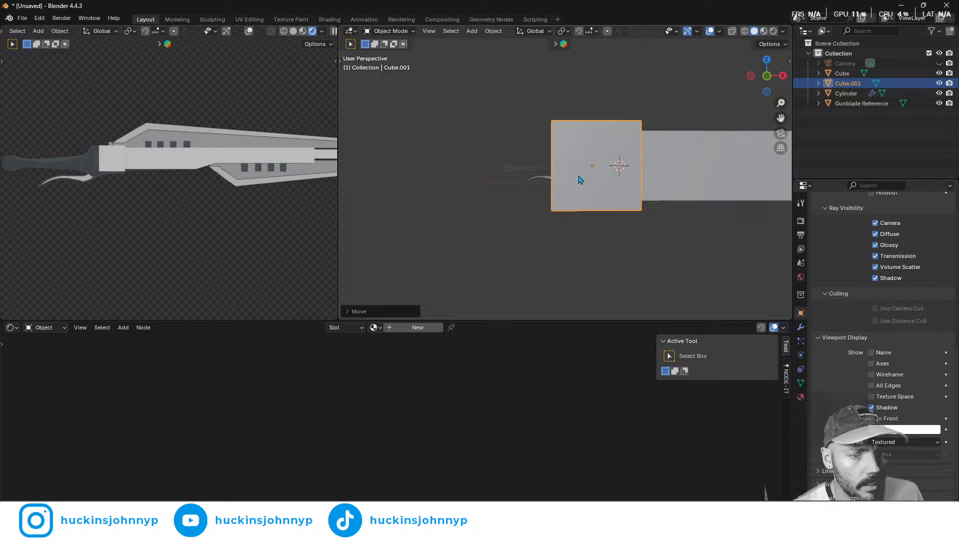
scroll(575, 175, down, 5)
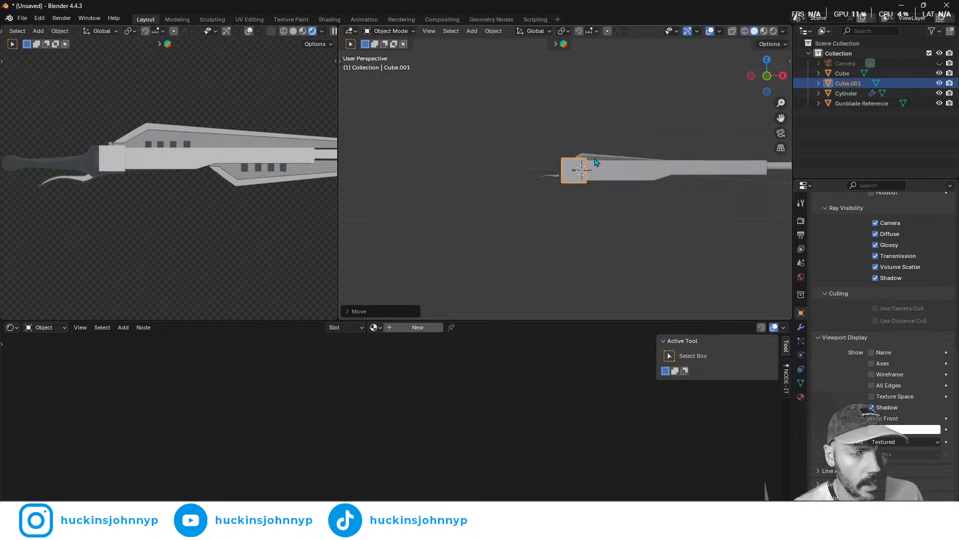
key(g)
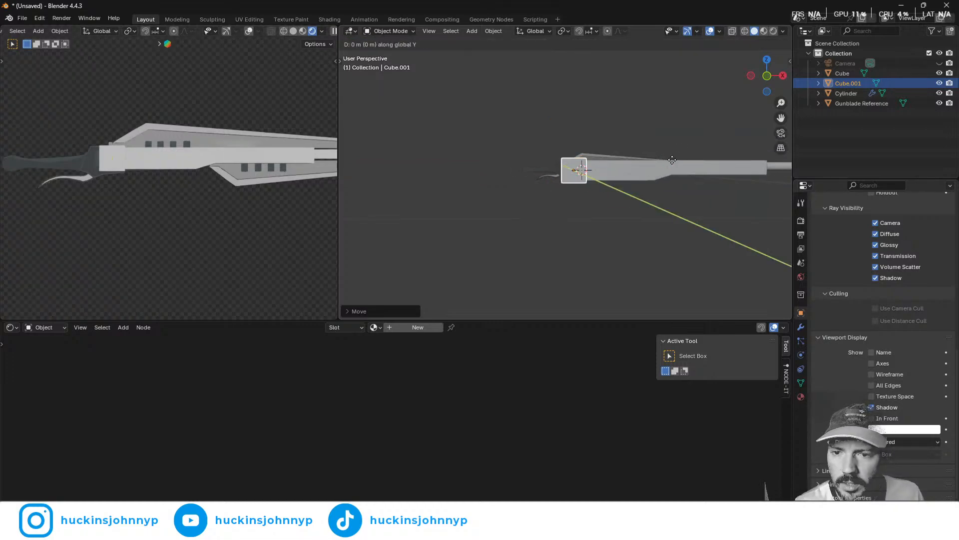
key(x)
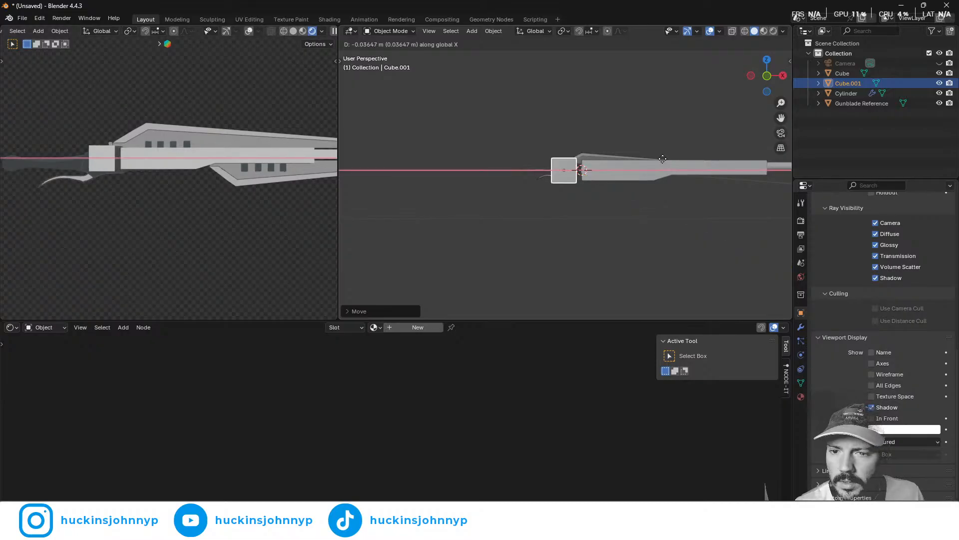
click(666, 159)
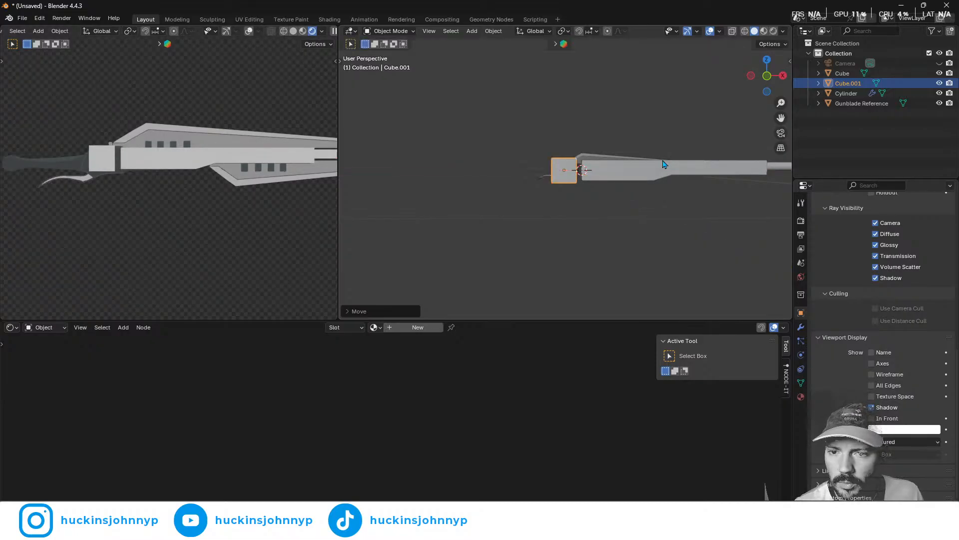
- In Edit Mode, move the guard cube's barrel-side face forward along X so it overlaps the bar's end
middle_drag(618, 180, 585, 176)
key(Tab)
key(3)
key(g)
key(y)
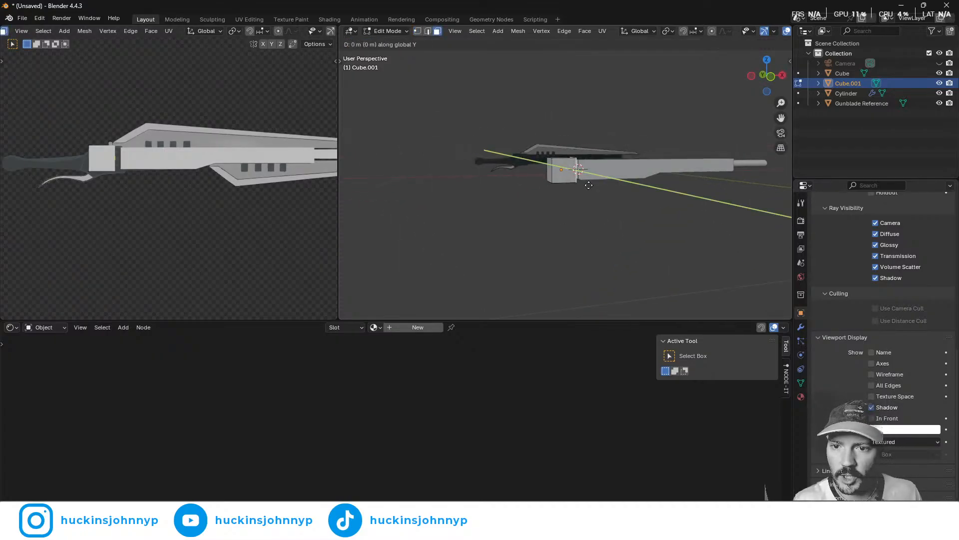
key(x)
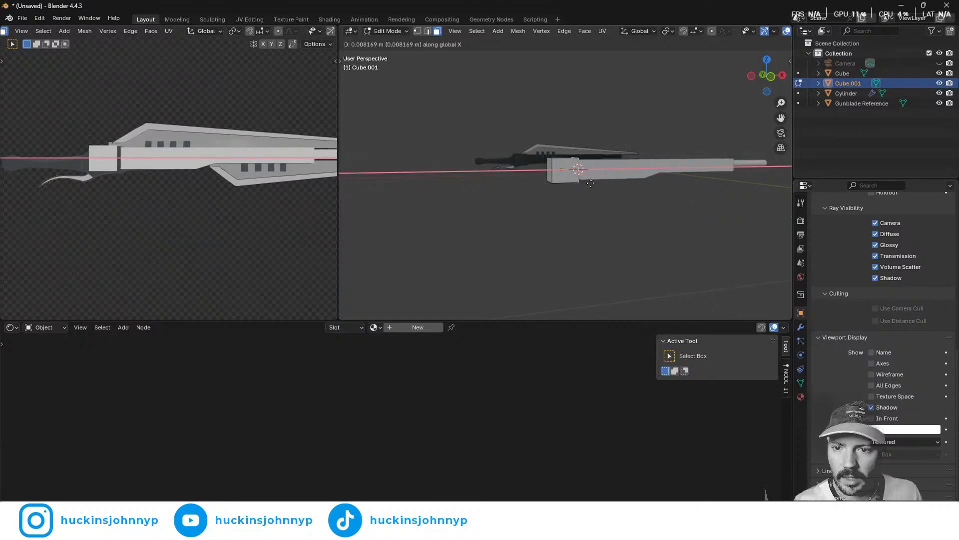
click(601, 184)
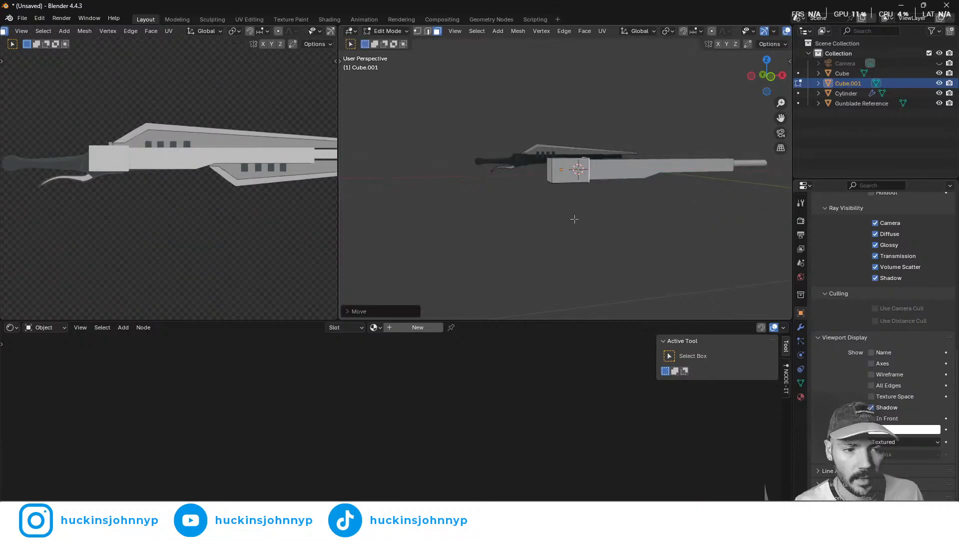
- Lower the guard cube's bottom face about 0.008 m along Z
shift+middle_drag(591, 229, 558, 184)
scroll(557, 172, up, 3)
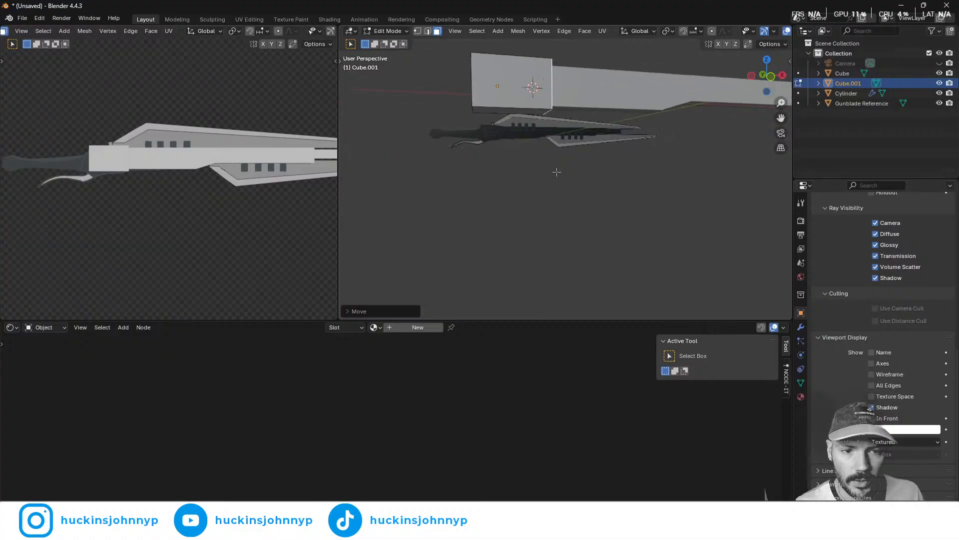
click(500, 109)
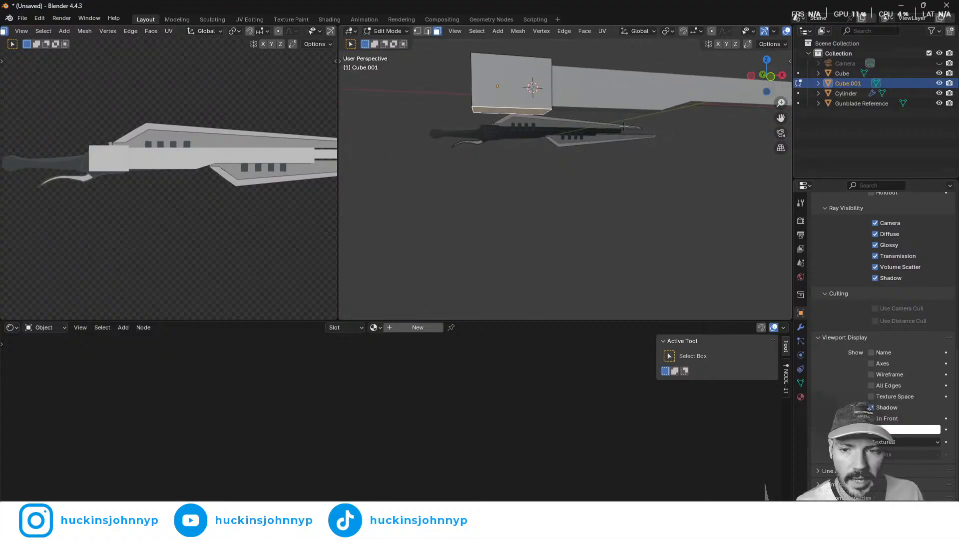
key(g)
key(z)
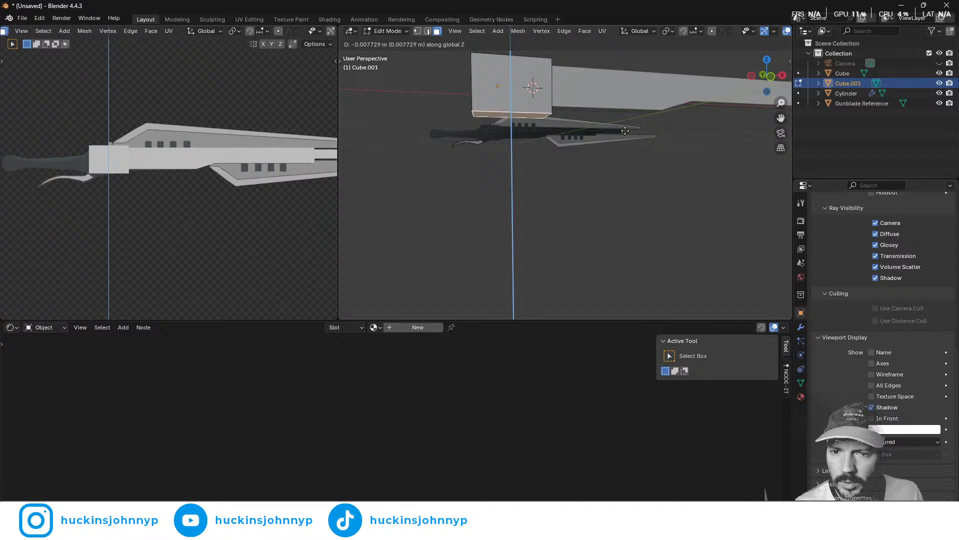
click(625, 131)
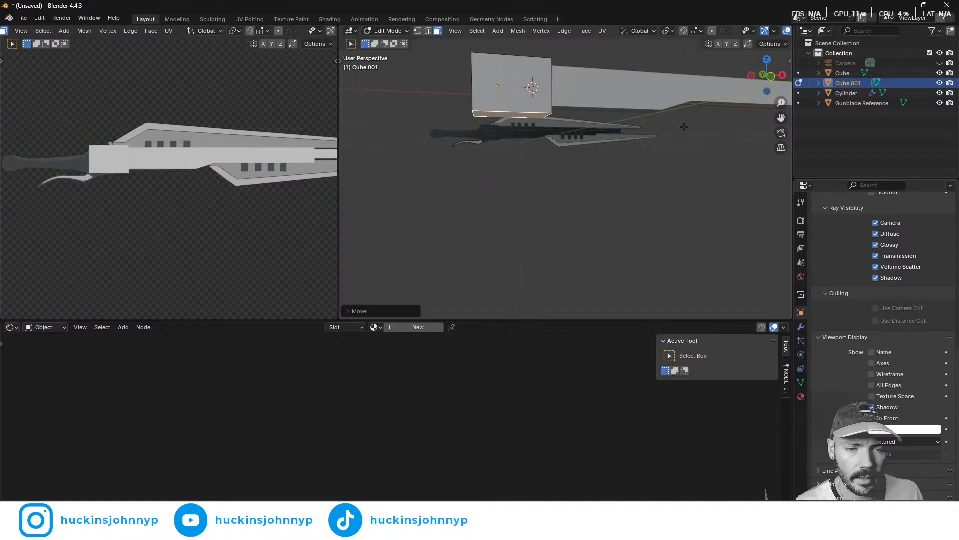
key(g)
key(y)
key(x)
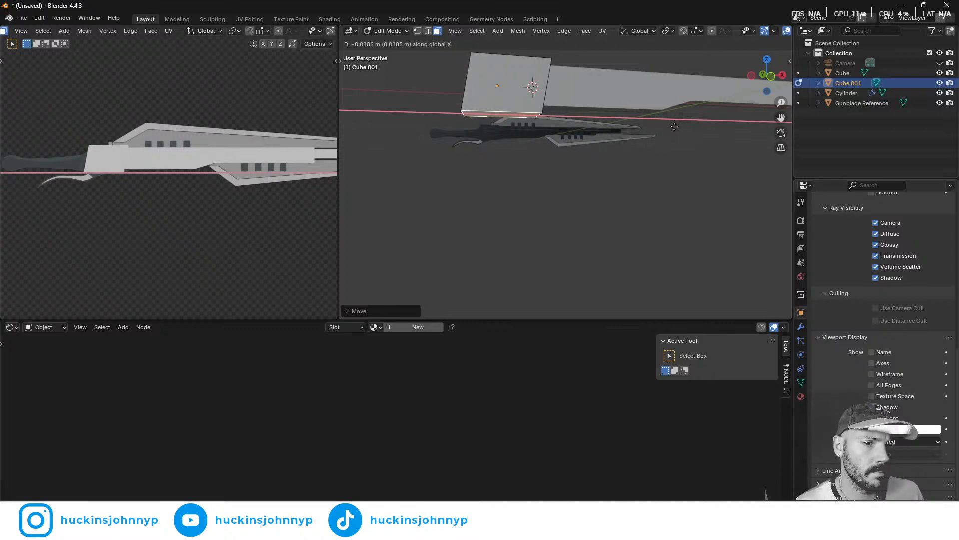
click(677, 127)
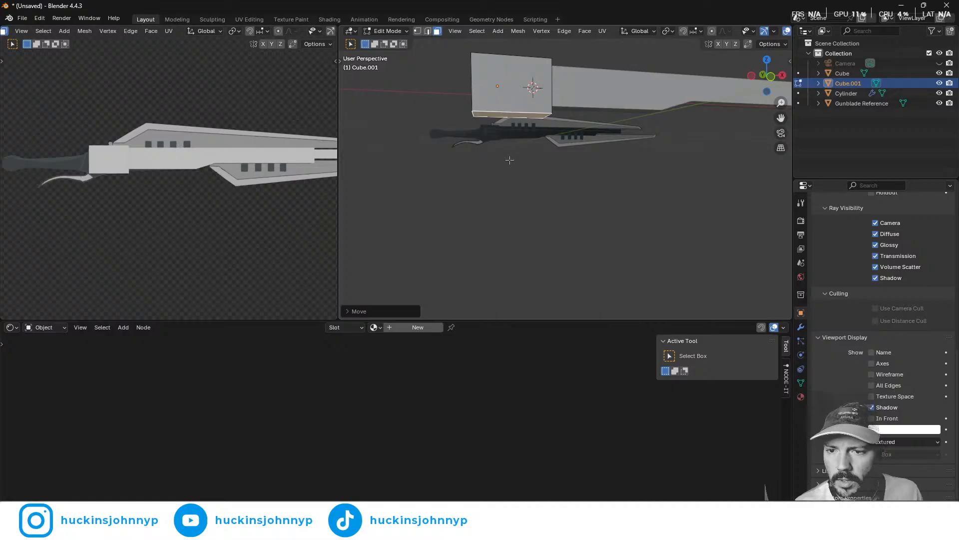
- Select the guard cube's lower rear edge and extrude it backward along X toward the handle, following the reference
shift+middle_drag(494, 154, 554, 159)
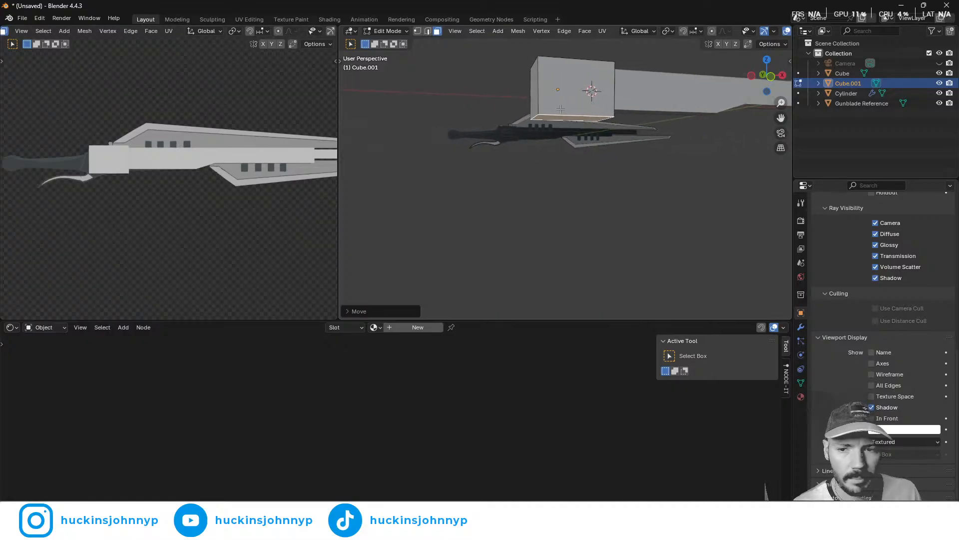
scroll(79, 172, up, 8)
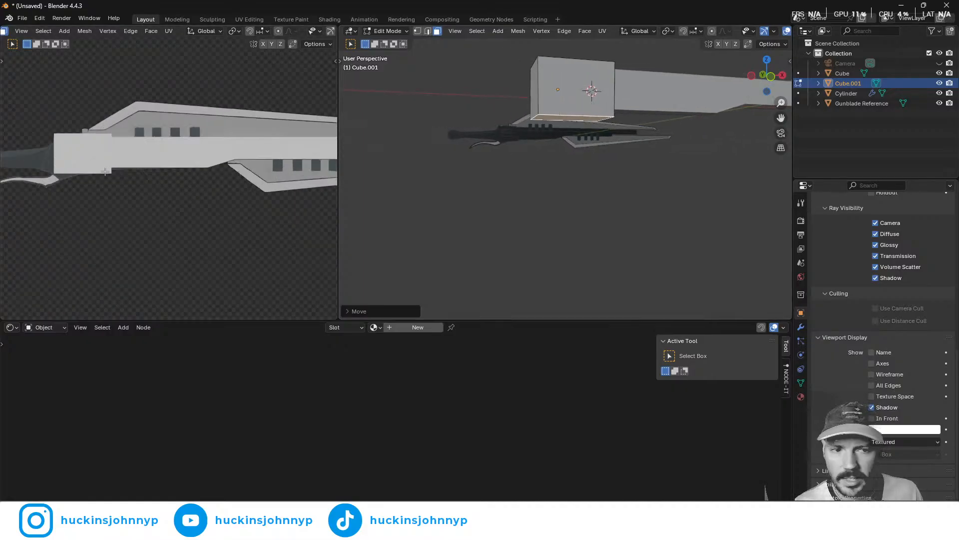
shift+middle_drag(21, 212, 1, 193)
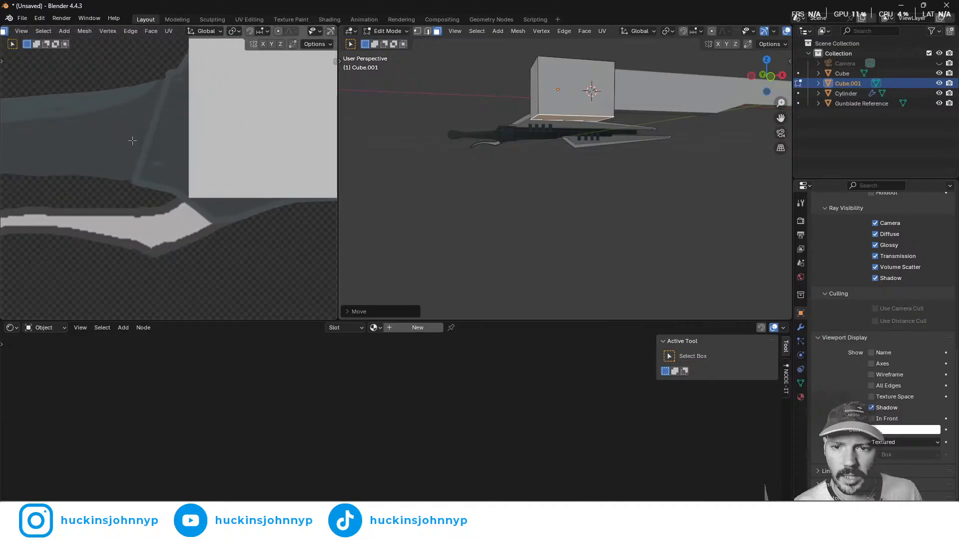
scroll(498, 135, down, 2)
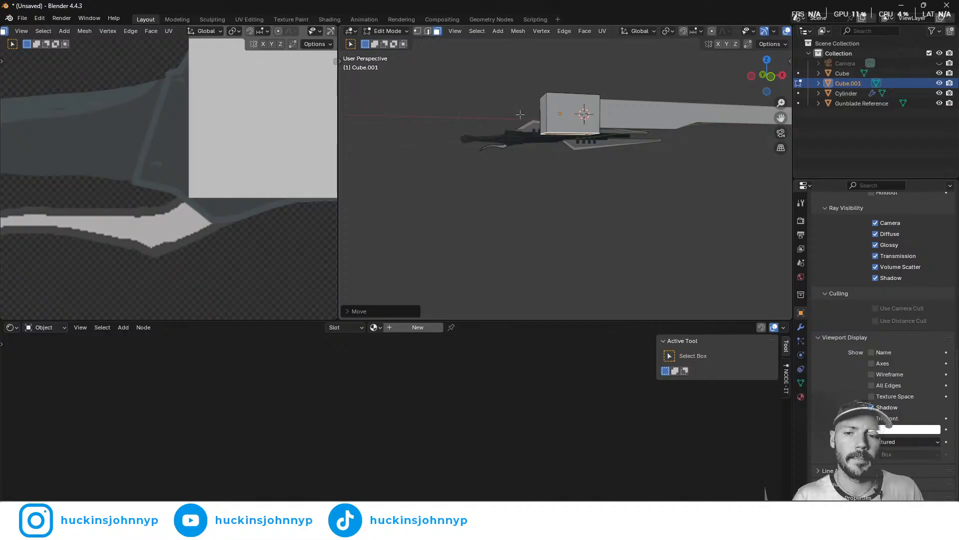
middle_drag(520, 114, 539, 131)
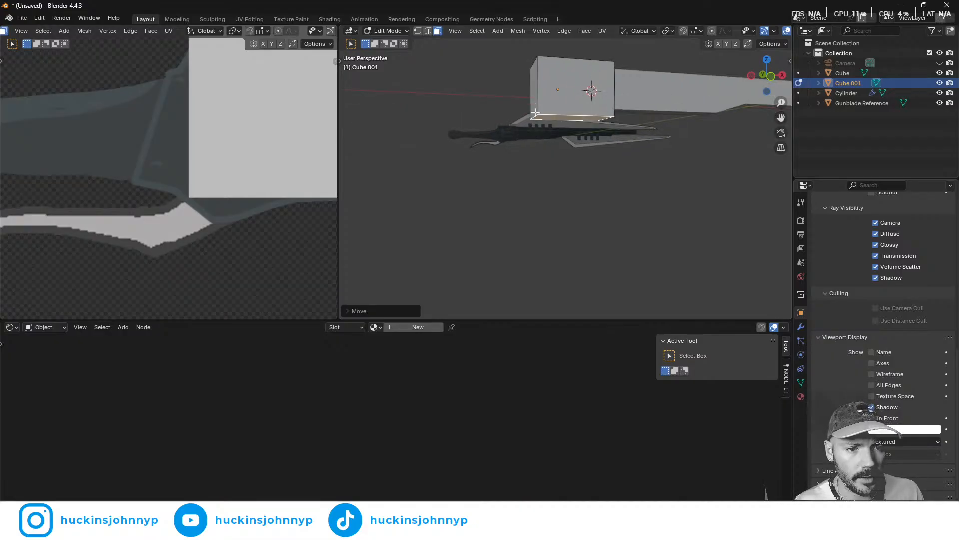
click(538, 111)
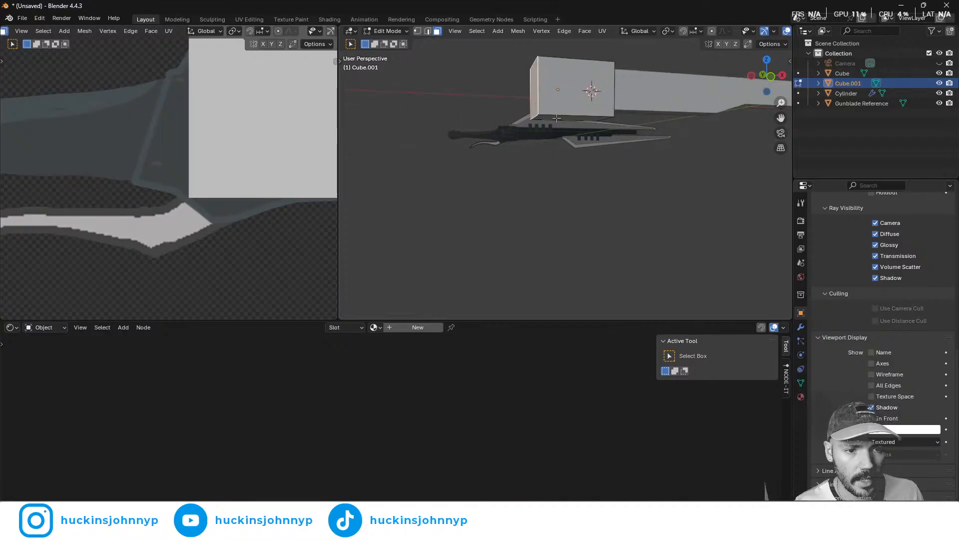
key(2)
click(533, 115)
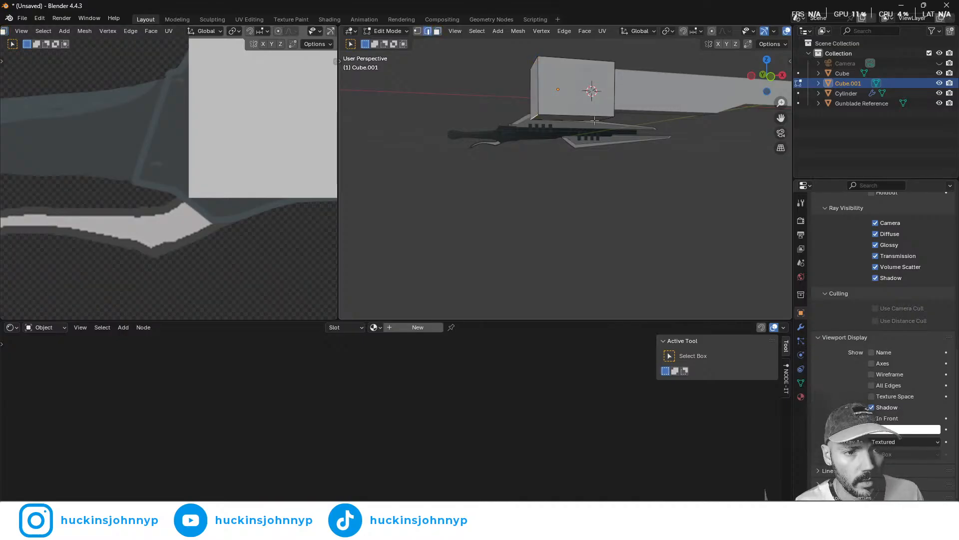
middle_drag(574, 154, 560, 148)
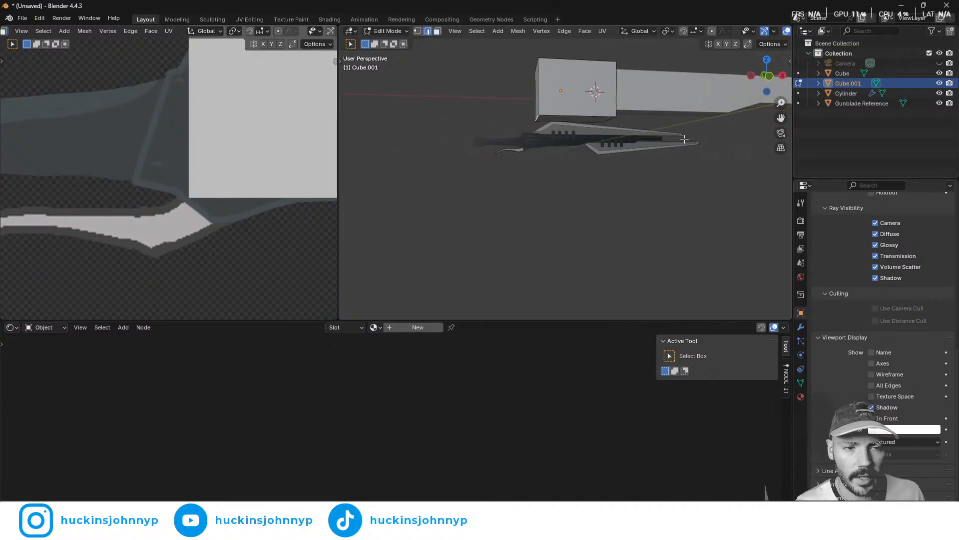
key(g)
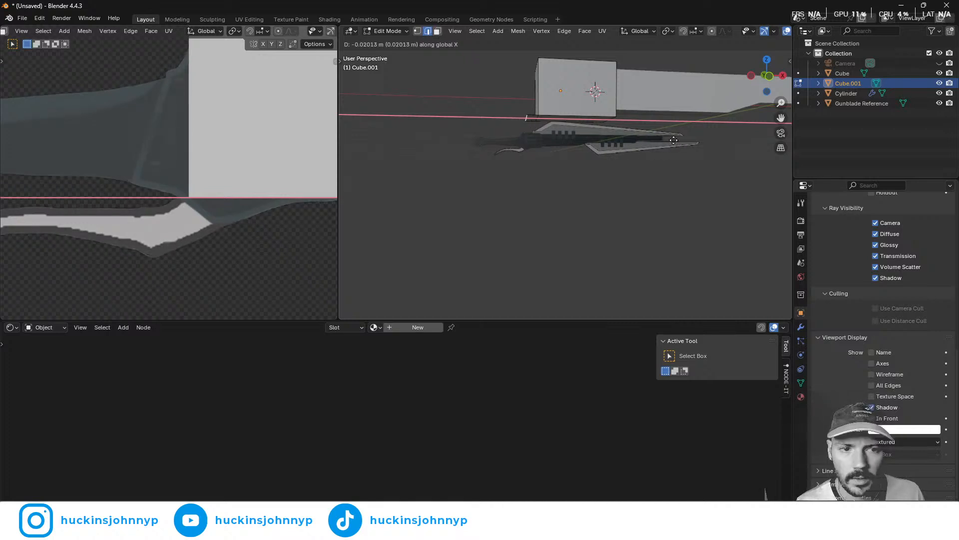
click(669, 138)
- Raise the extruded lower edge along Z to match the slanted underside of the reference guard
key(g)
key(z)
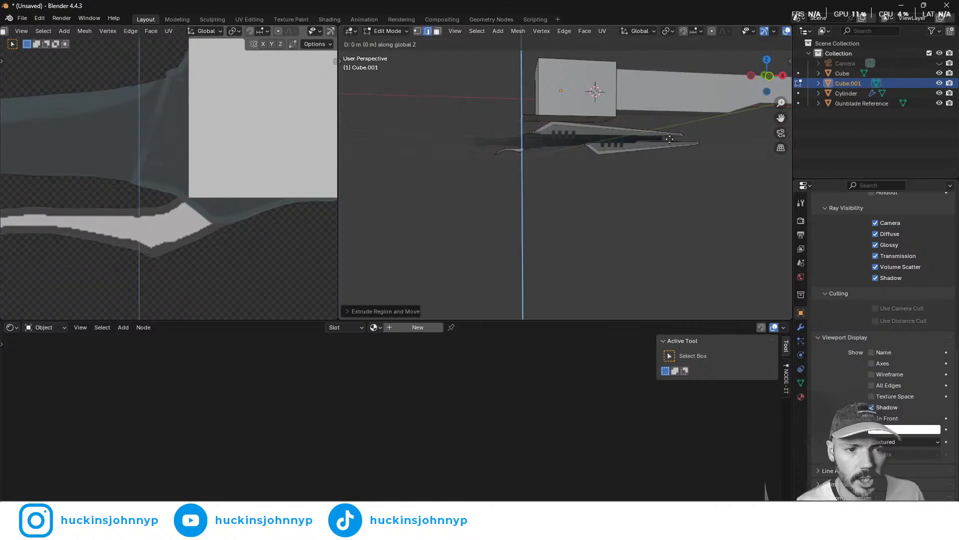
click(676, 75)
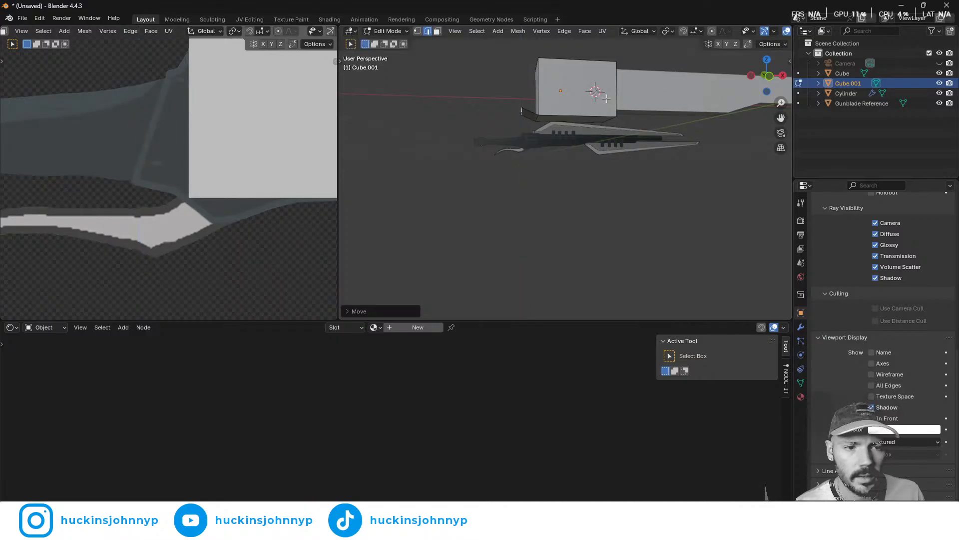
- Delete the guard cube's handle-side end face
key(3)
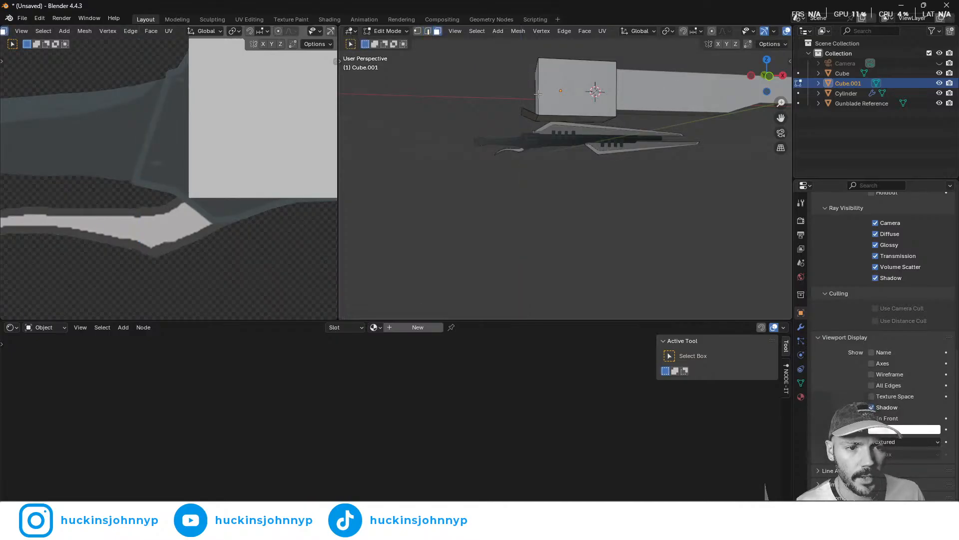
key(x)
key(f)
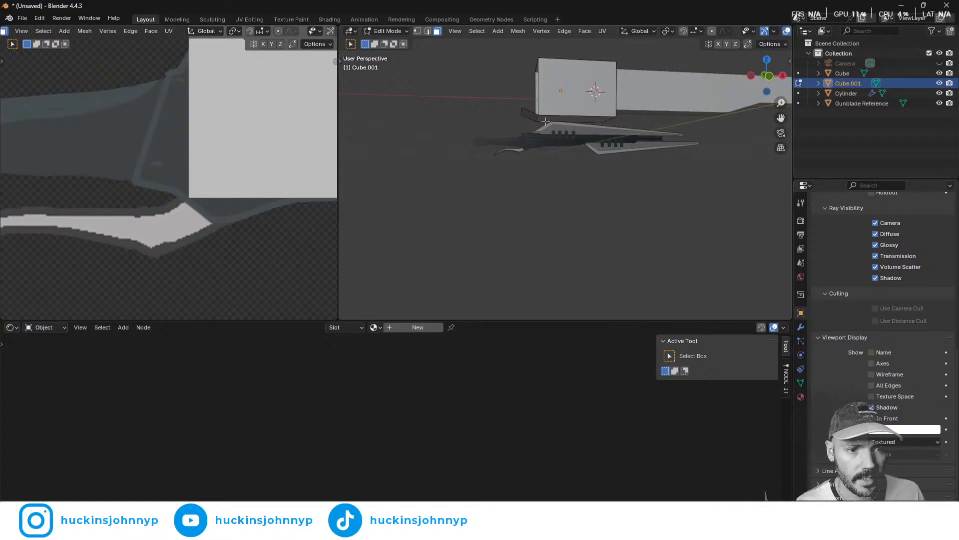
- Try to fill a face between the guard's upper rear edge and the extruded lower edge
middle_drag(526, 102, 548, 100)
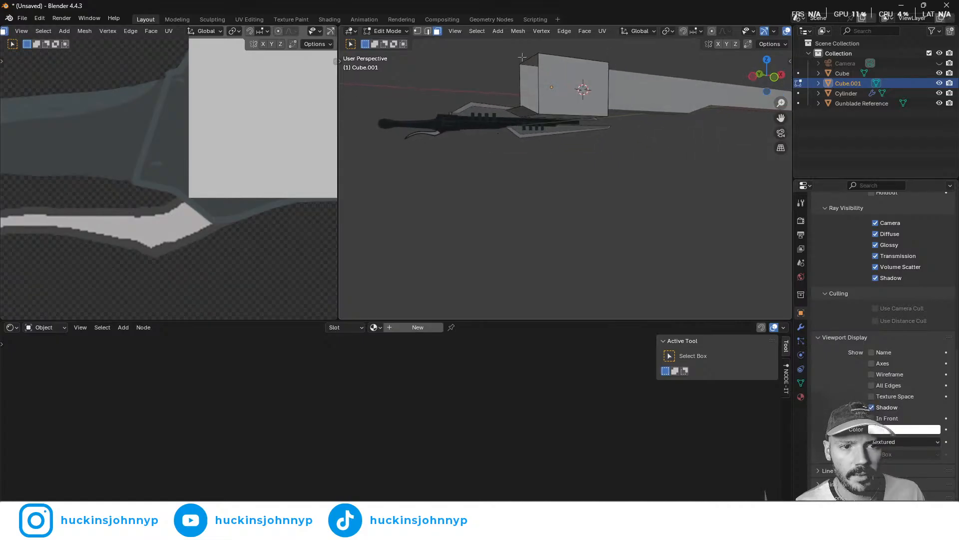
click(529, 61)
key(2)
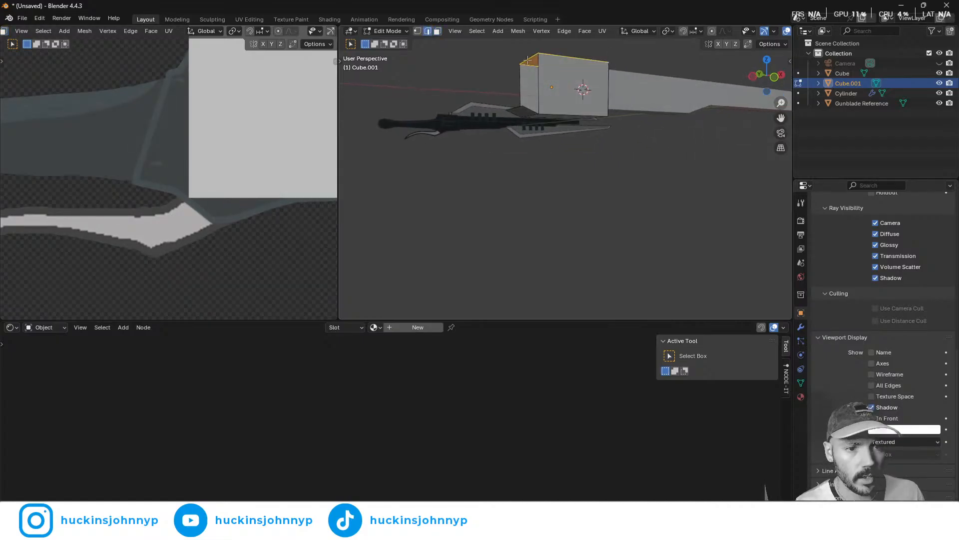
click(526, 108)
key(f)
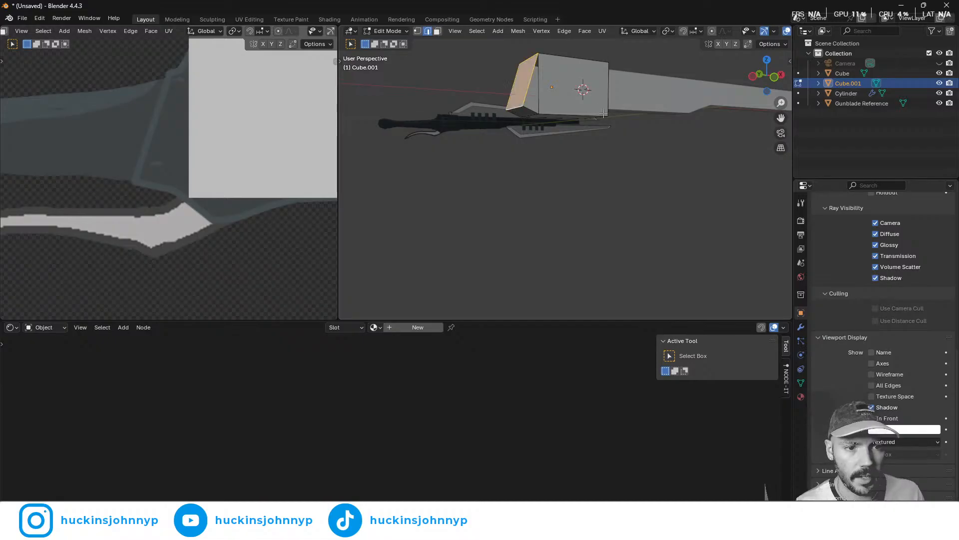
middle_drag(604, 119, 622, 149)
scroll(351, 115, up, 1)
middle_drag(350, 116, 417, 148)
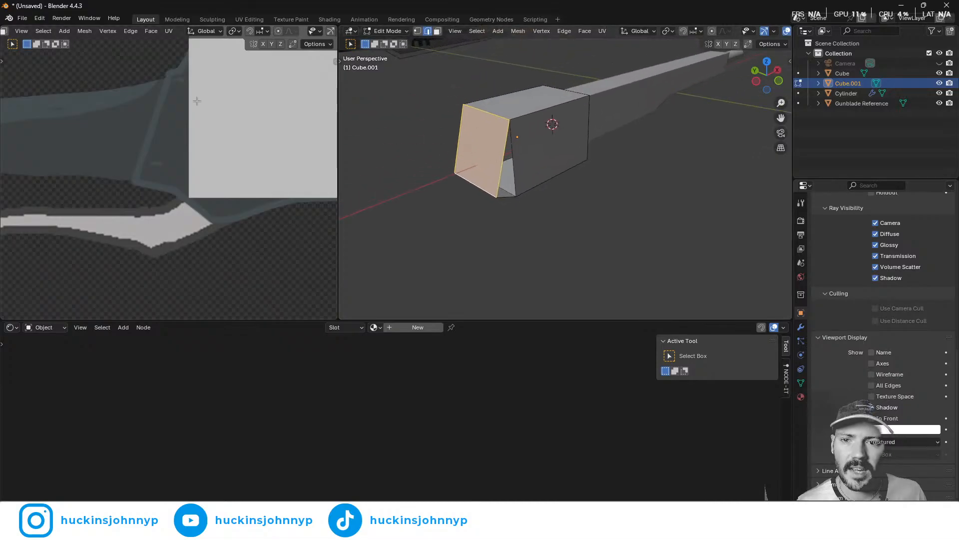
key(ctrl+z)
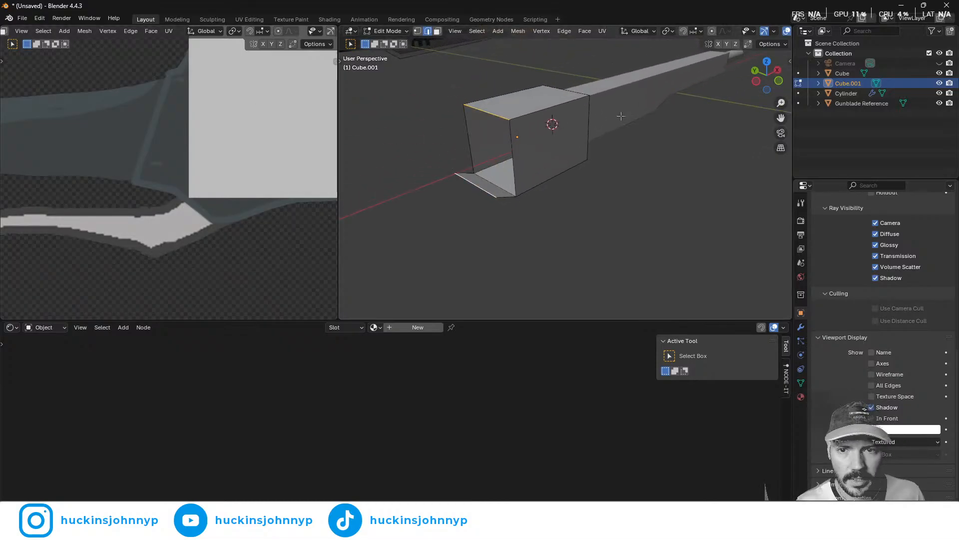
key(g)
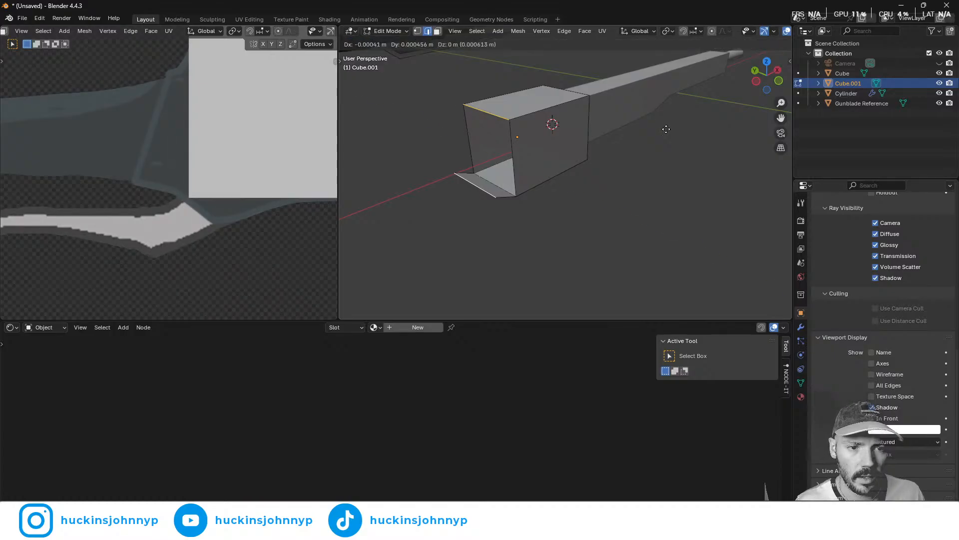
key(x)
key(Escape)
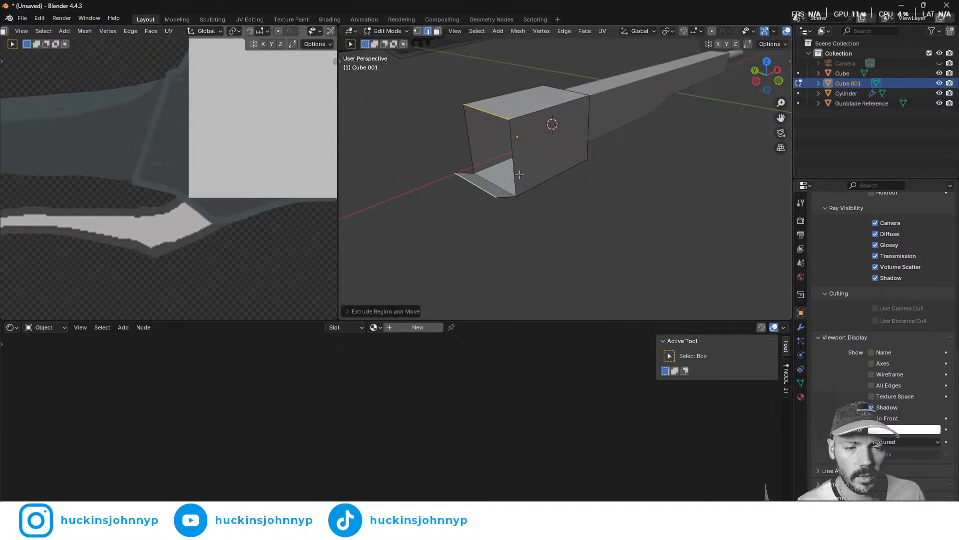
key(ctrl+z)
key(ctrl+z)
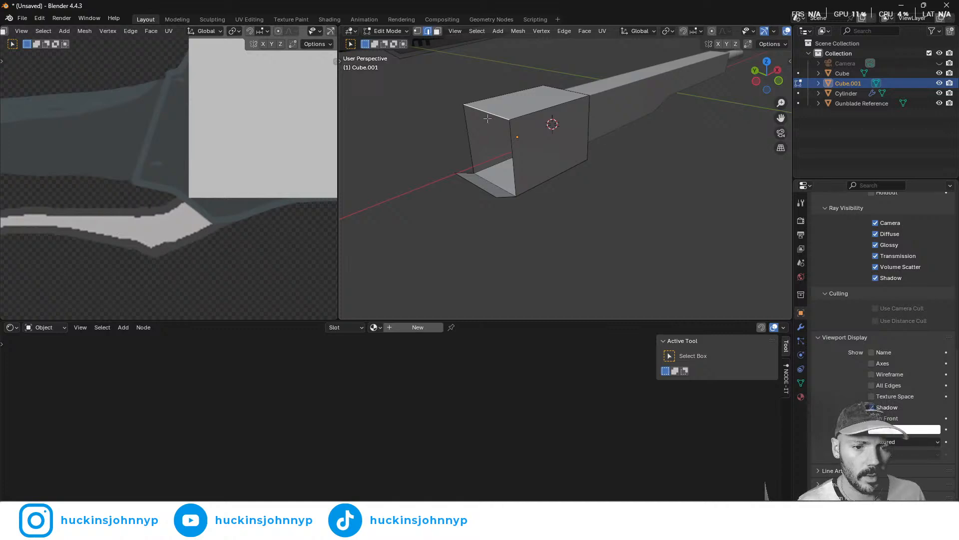
- Extrude the guard's upper rear edge backward along X and lower the new edge about 0.02 m along Z
key(g)
key(x)
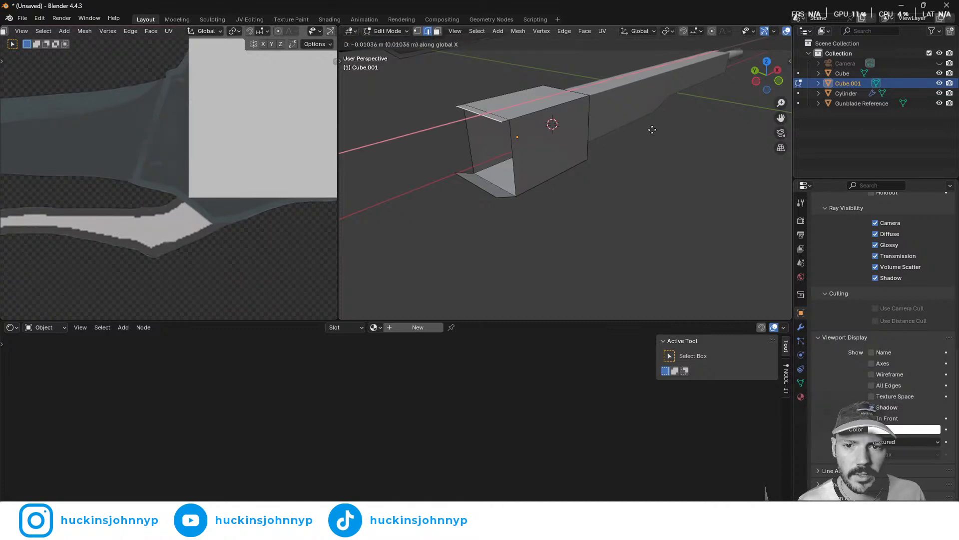
key(Escape)
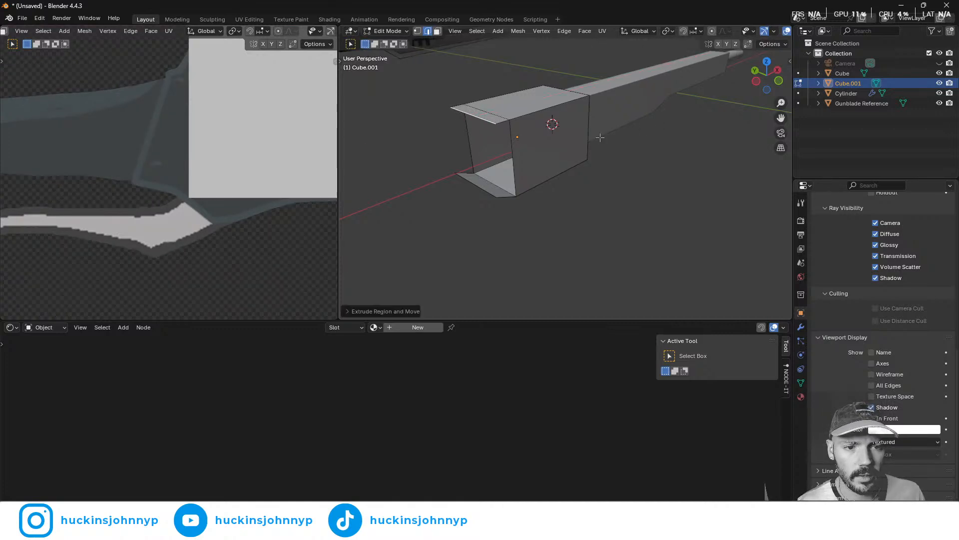
key(g)
key(z)
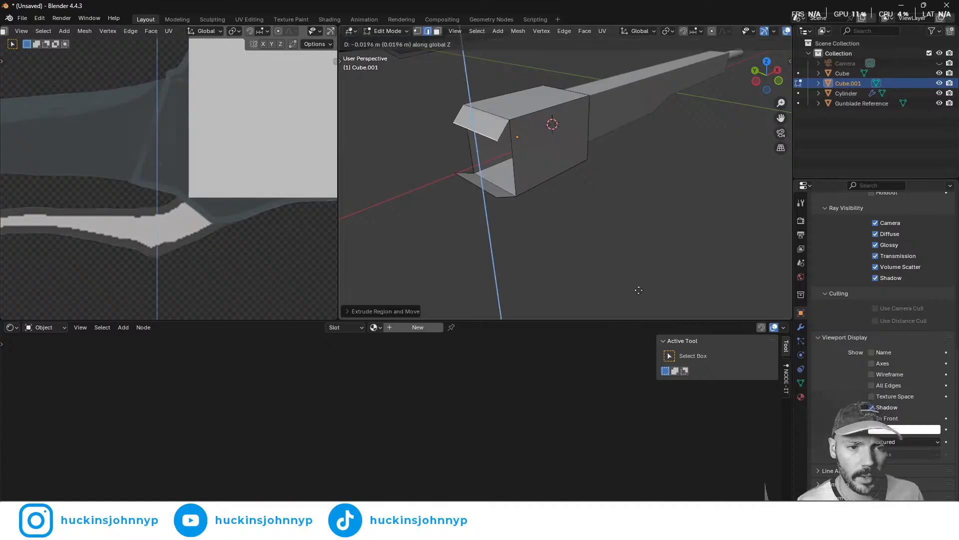
click(642, 302)
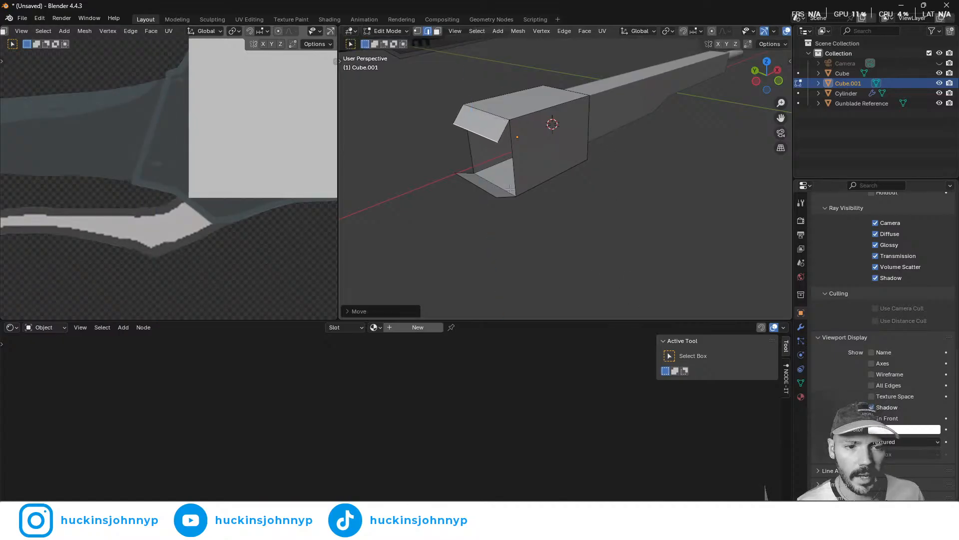
- Close the guard's rear by filling between the two extruded edges and across the open side gap, and return to Object Mode
shift+click(472, 186)
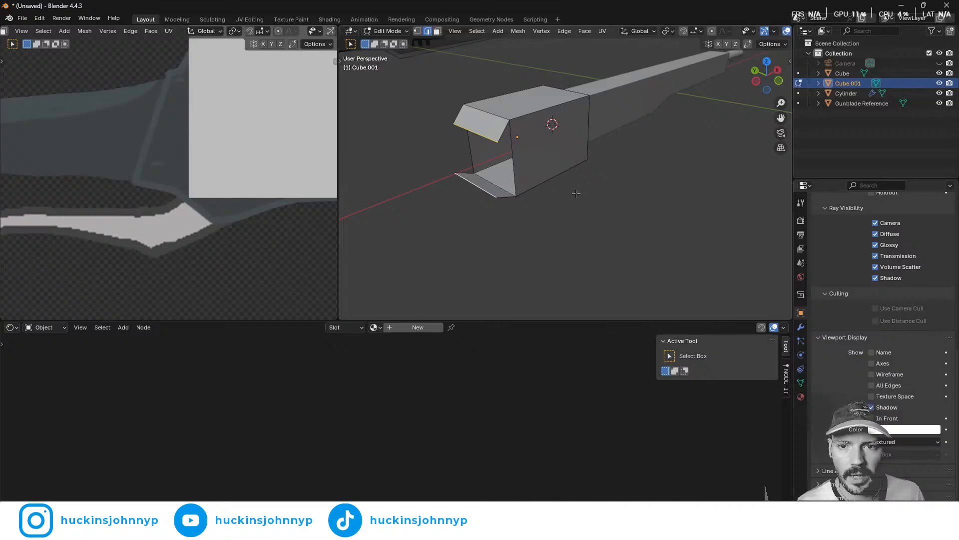
key(f)
middle_drag(574, 193, 531, 229)
click(486, 111)
shift+click(481, 155)
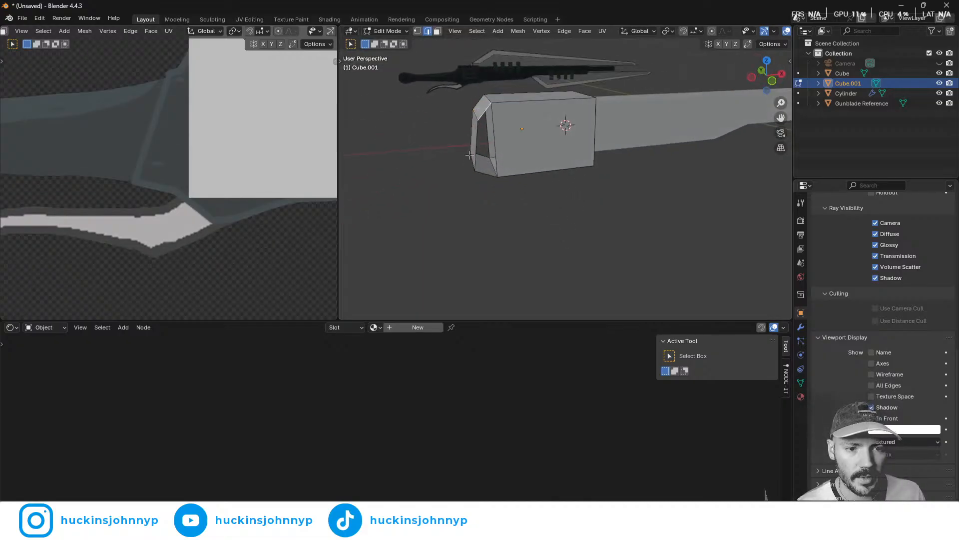
click(488, 176)
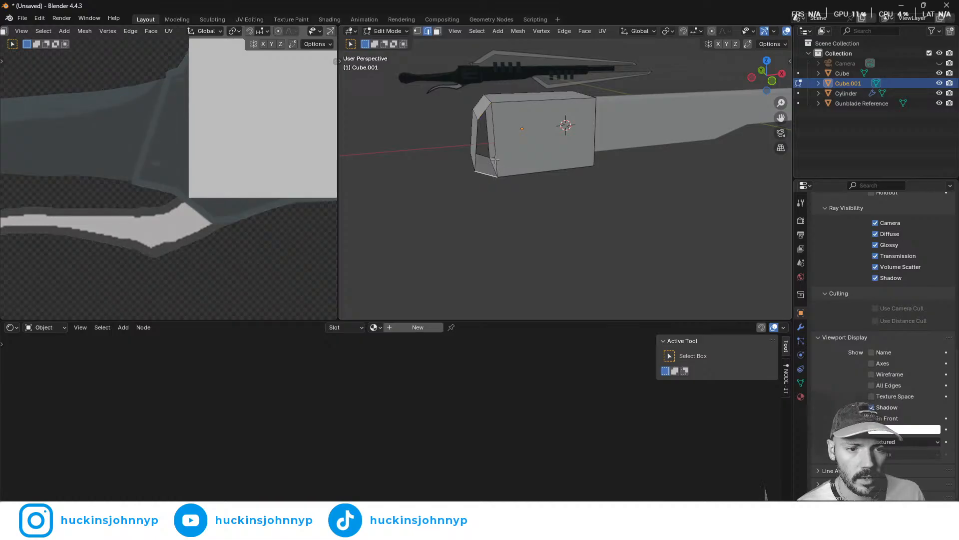
alt+click(496, 156)
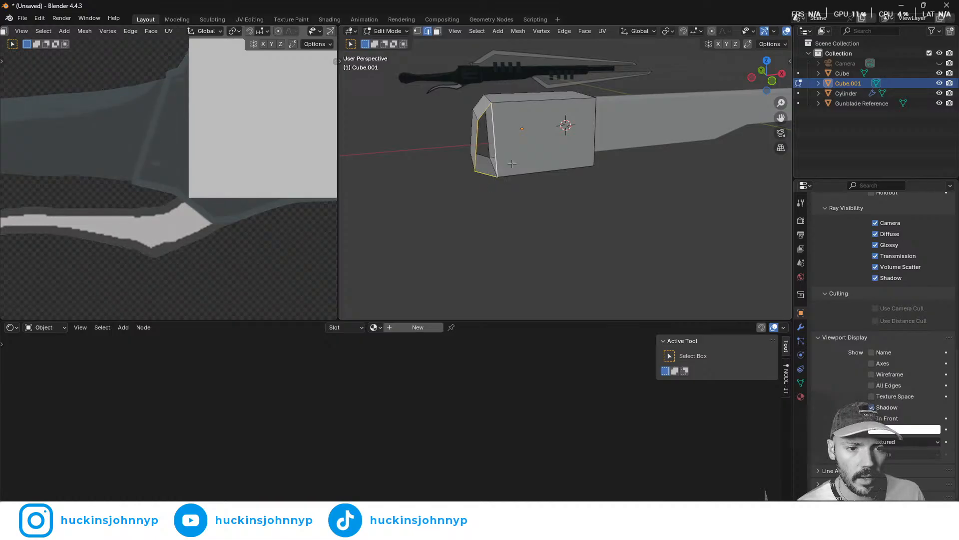
alt+shift+click(489, 137)
key(f)
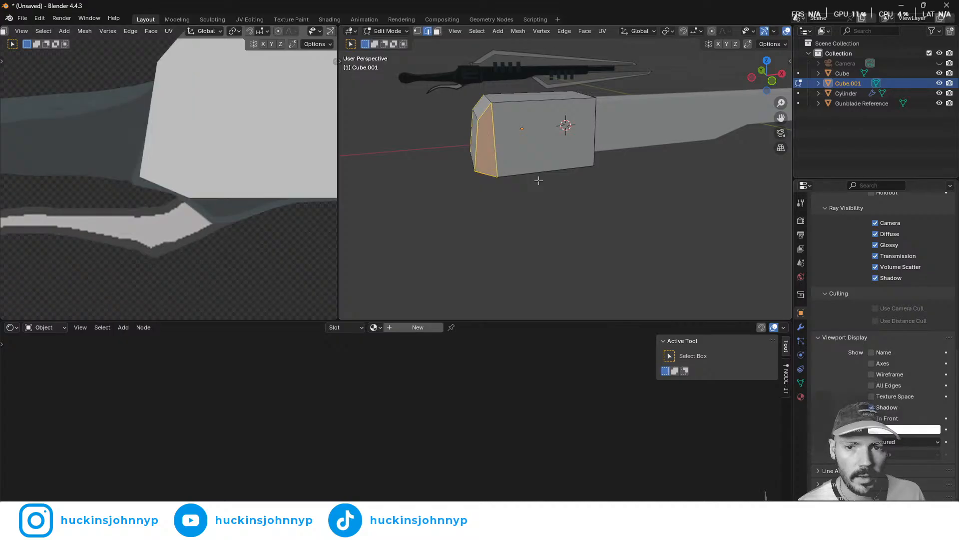
mouse_move(490, 198)
middle_down()
mouse_move(519, 198)
mouse_move(509, 195)
middle_up()
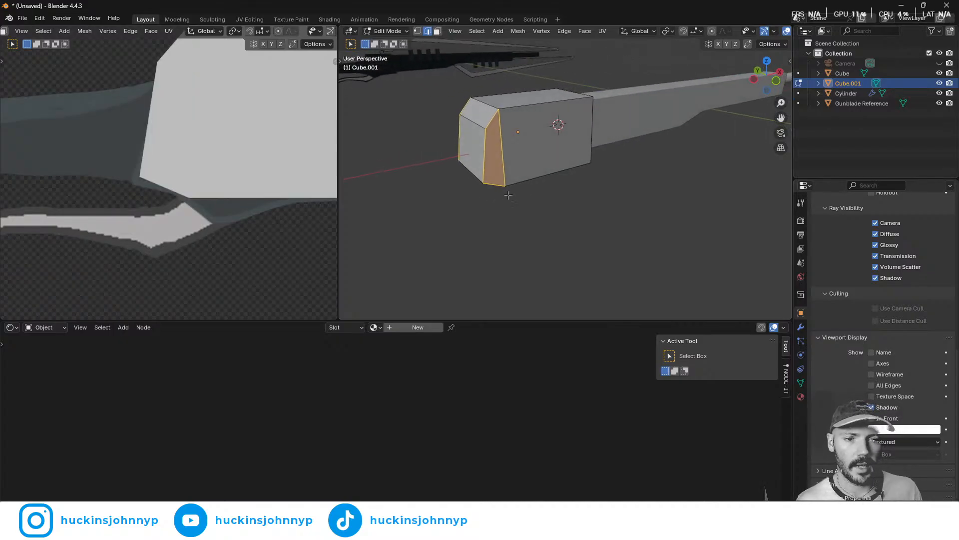
scroll(495, 181, down, 4)
key(Tab)
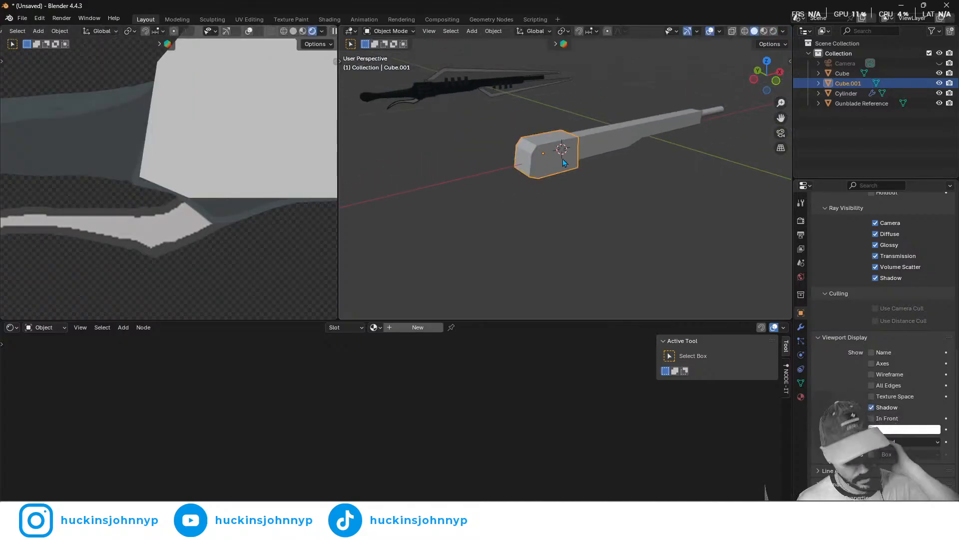
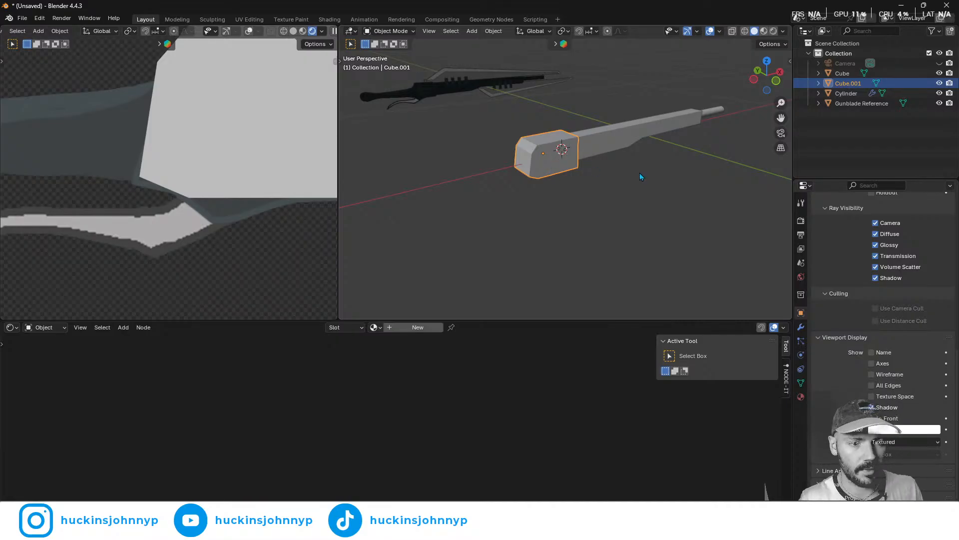
- Add one vertical loop cut around the guard block, slid toward its handle end by an edge slide of about -0.30
mouse_move(639, 172)
middle_down()
mouse_move(593, 181)
mouse_move(649, 171)
middle_up()
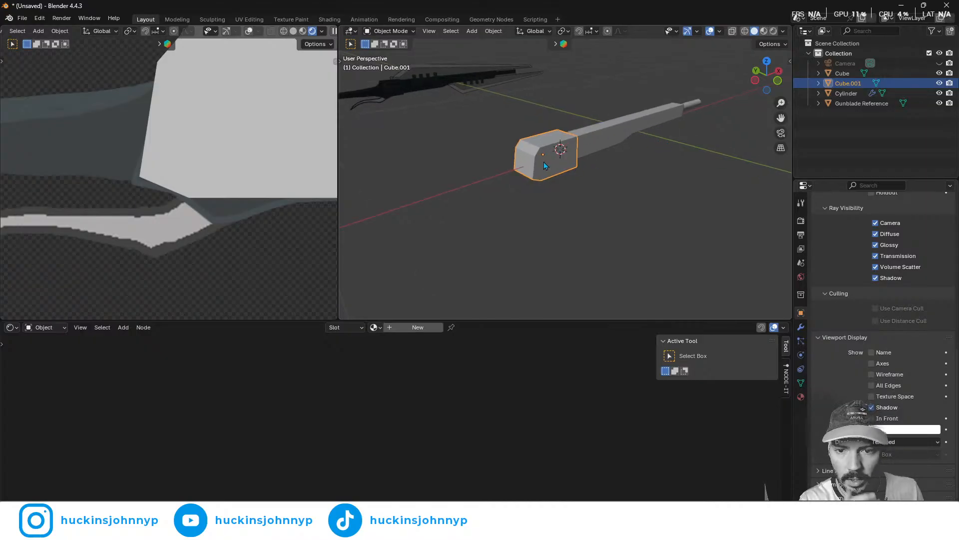
middle_drag(589, 206, 544, 172)
scroll(548, 180, up, 5)
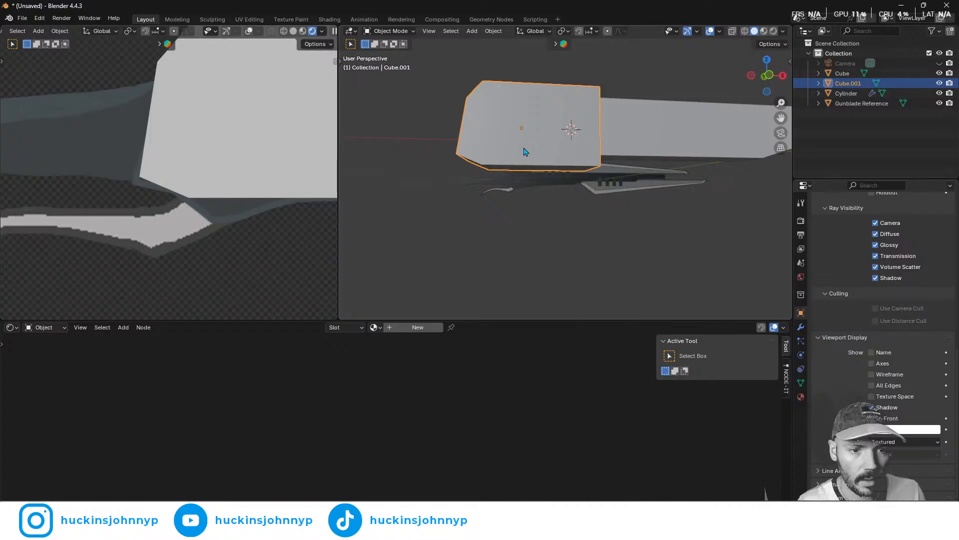
key(Tab)
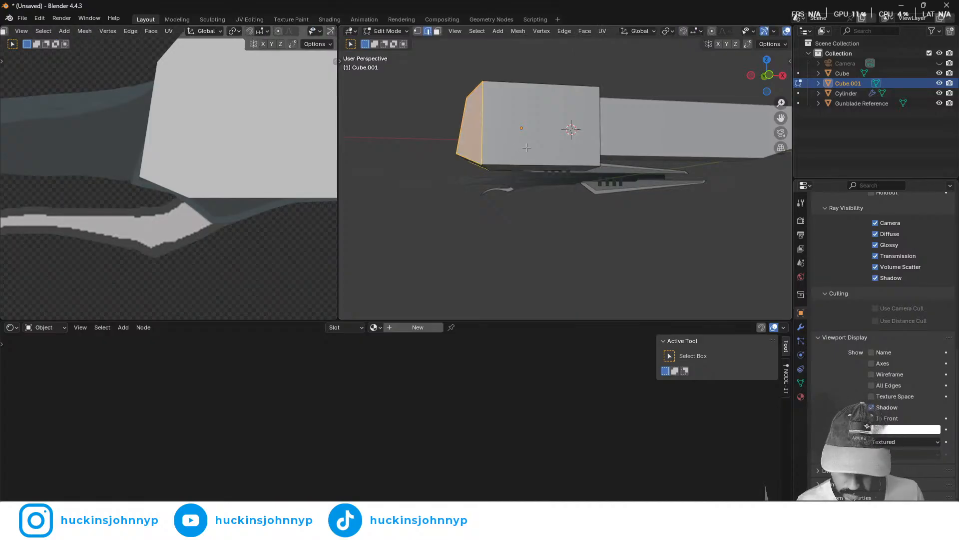
key(ctrl+e)
key(ctrl+r)
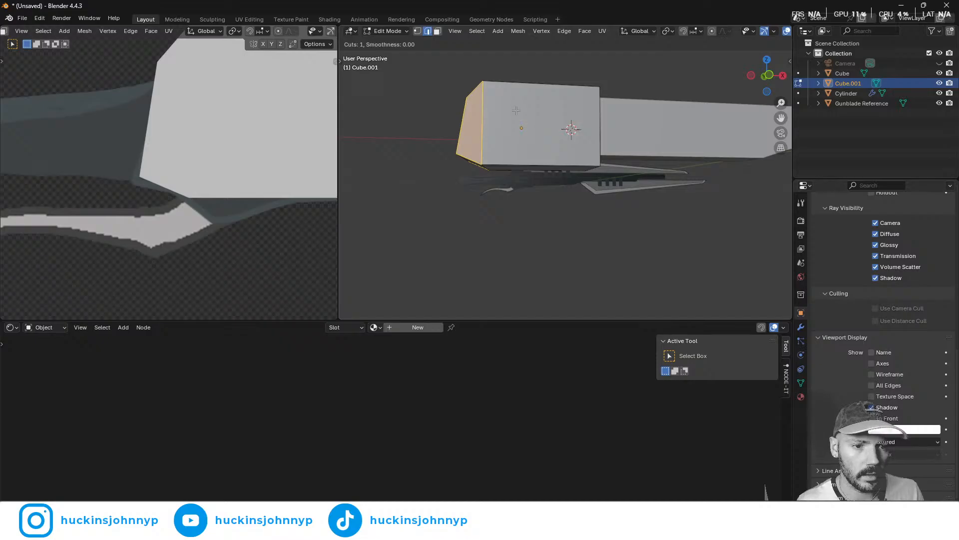
click(528, 82)
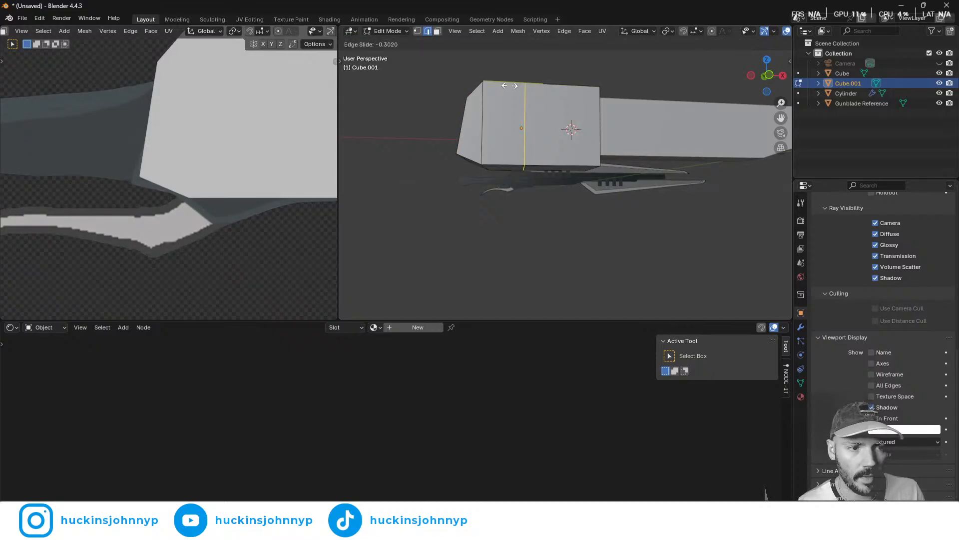
click(509, 84)
- Slide the guard's new edge loop slightly toward the blade, aligned with the reference in front view
click(768, 77)
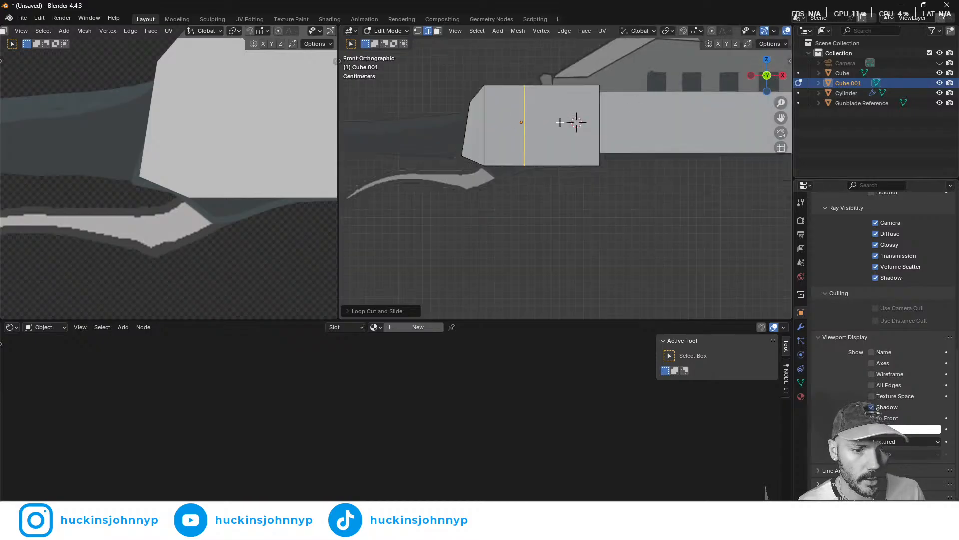
scroll(538, 125, up, 1)
key(g)
key(g)
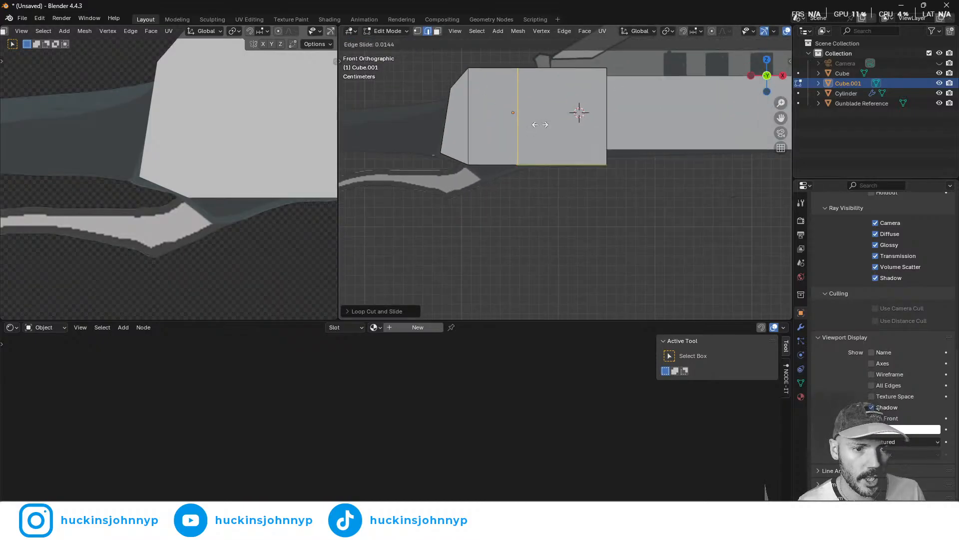
click(552, 124)
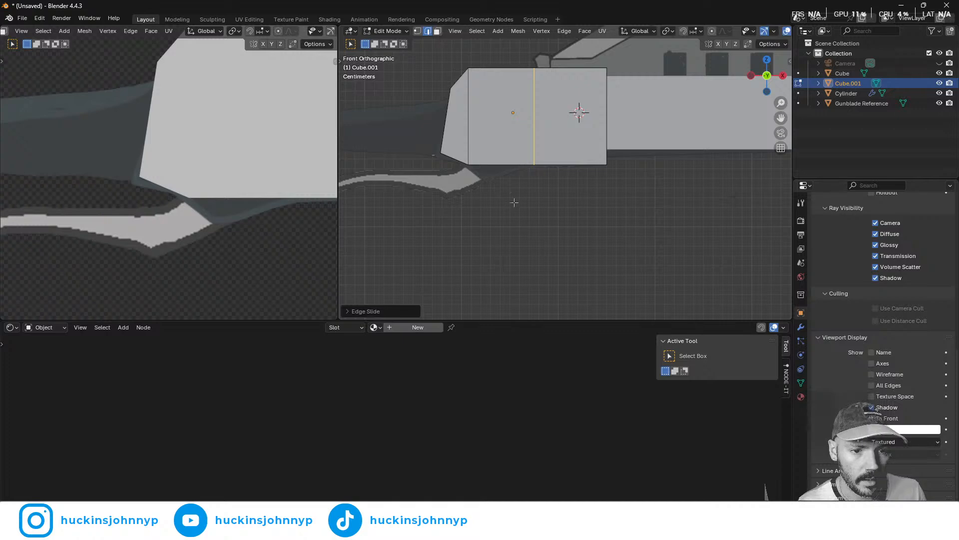
- Delete the guard's underside face between the handle-side corner edge and the new loop cut
middle_drag(514, 202, 439, 158)
click(439, 158)
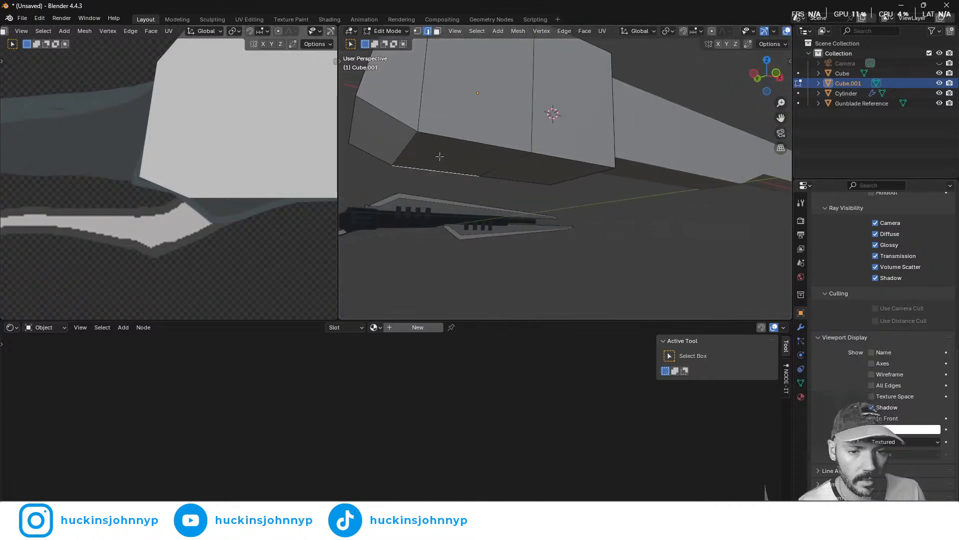
key(3)
click(440, 156)
key(x)
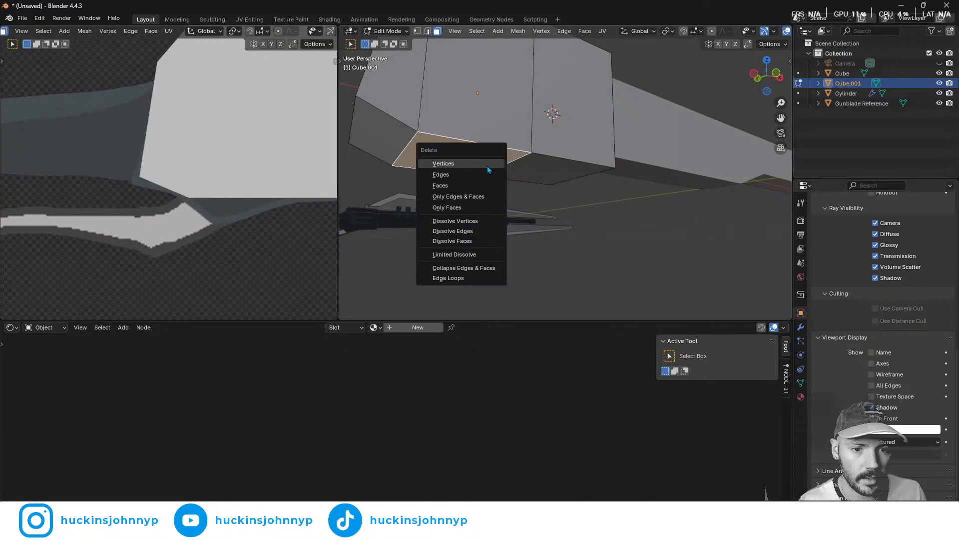
click(487, 164)
- Extrude the two crosswise edges of the underside opening about 0.02 m downward along Z
click(406, 146)
click(407, 146)
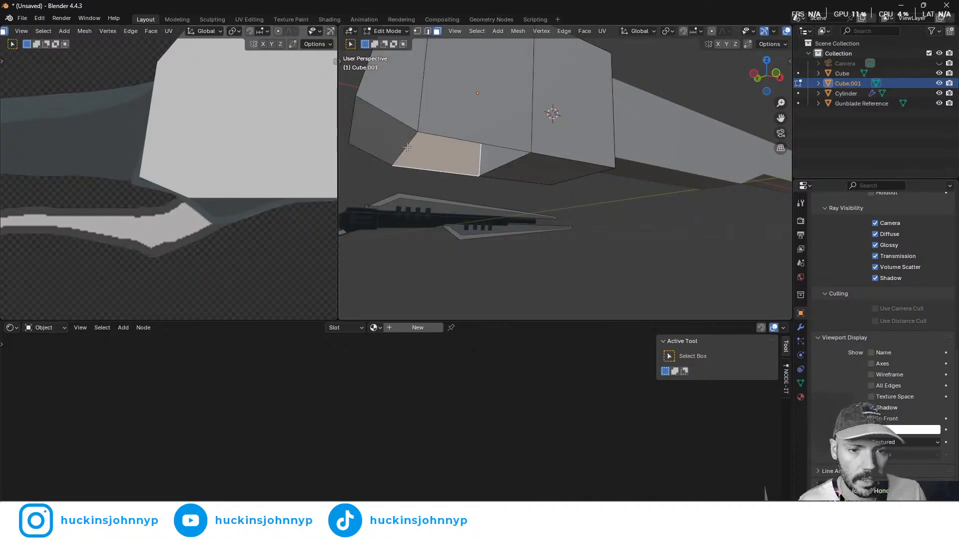
key(2)
click(510, 162)
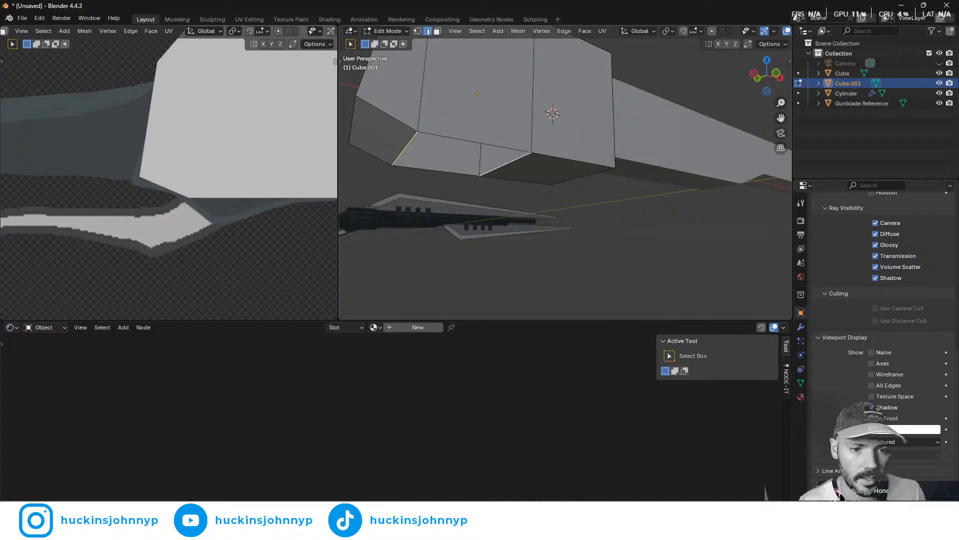
key(e)
key(z)
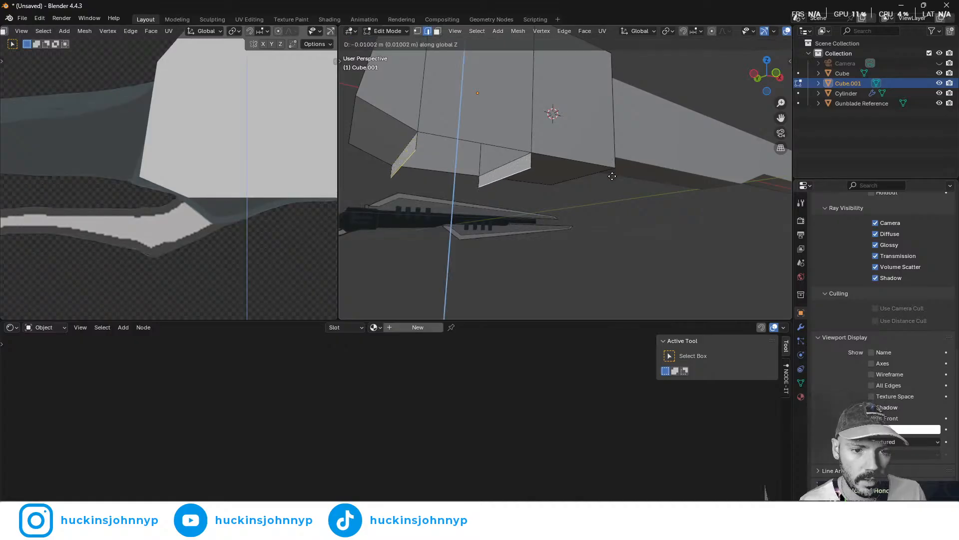
click(613, 186)
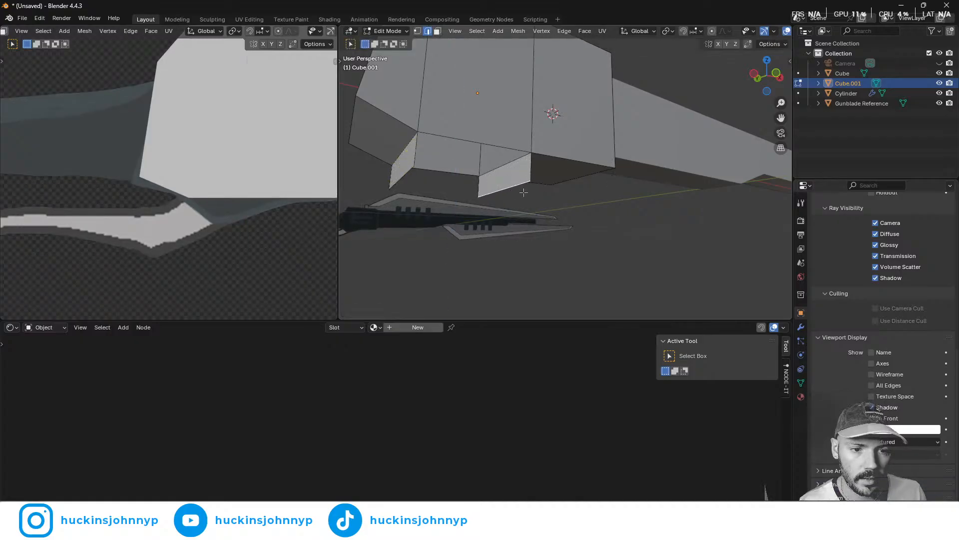
- Move the lower handle-side extruded edge about 0.02 m toward the blade along X so its flap slants
click(776, 74)
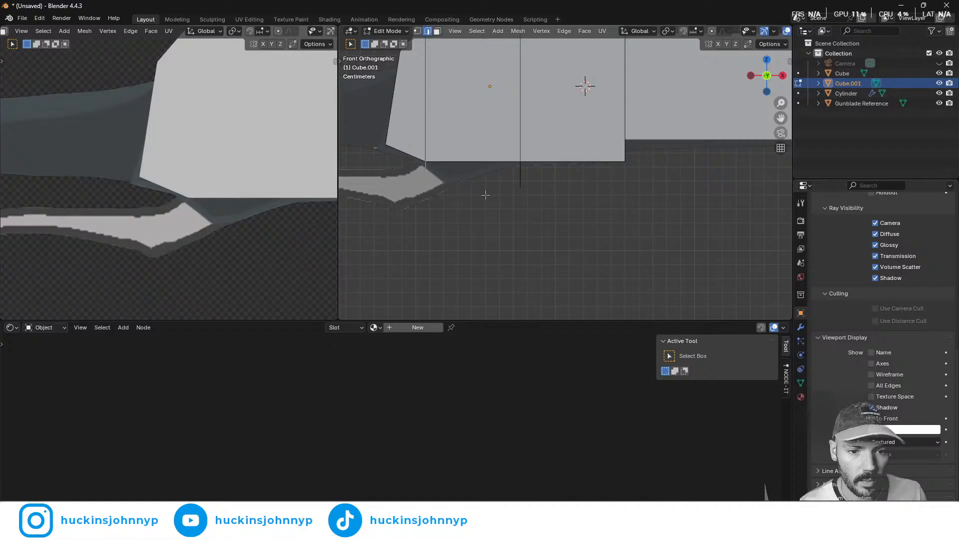
middle_drag(477, 176, 475, 176)
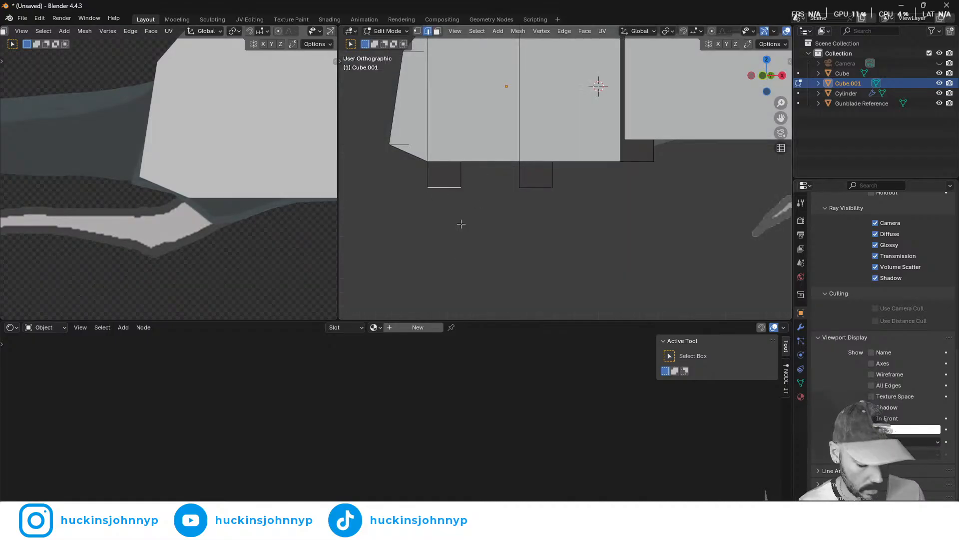
key(KP_1)
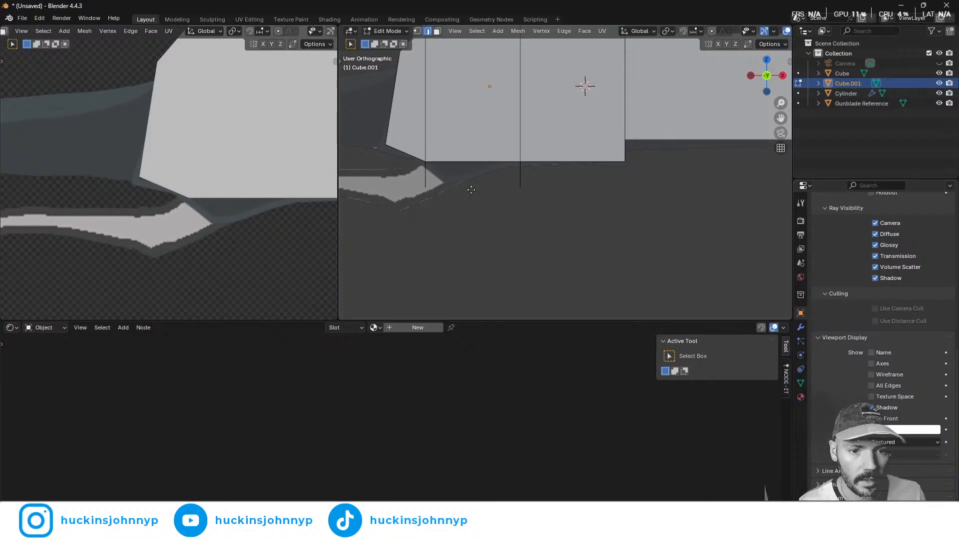
key(g)
key(x)
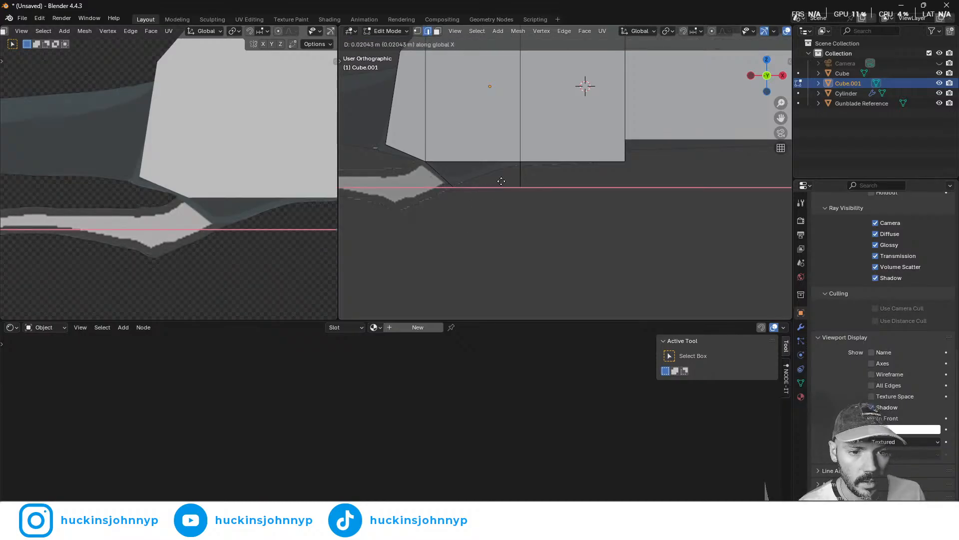
click(501, 181)
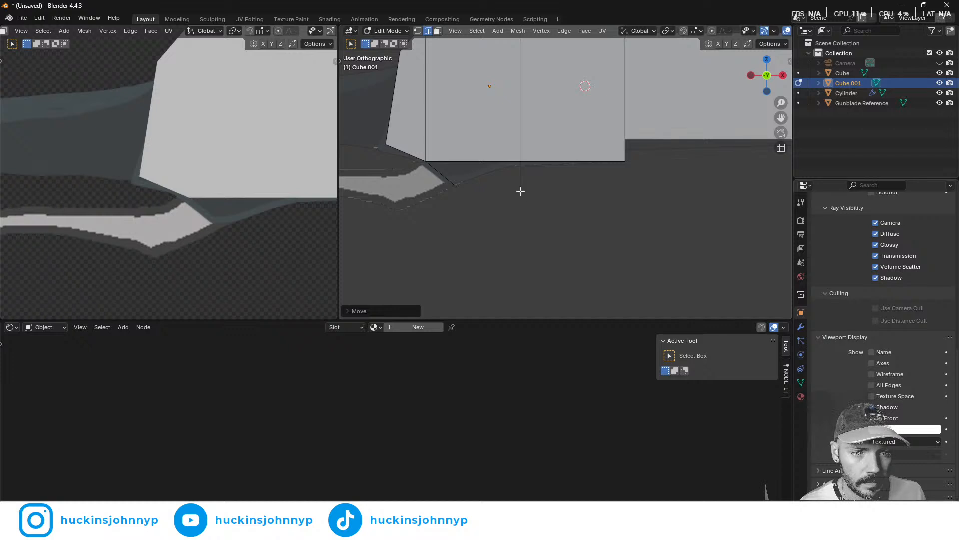
- Fill a bottom face between the two extruded lower edges and scale it narrower along X
middle_drag(481, 202, 558, 210)
click(495, 198)
shift+click(436, 191)
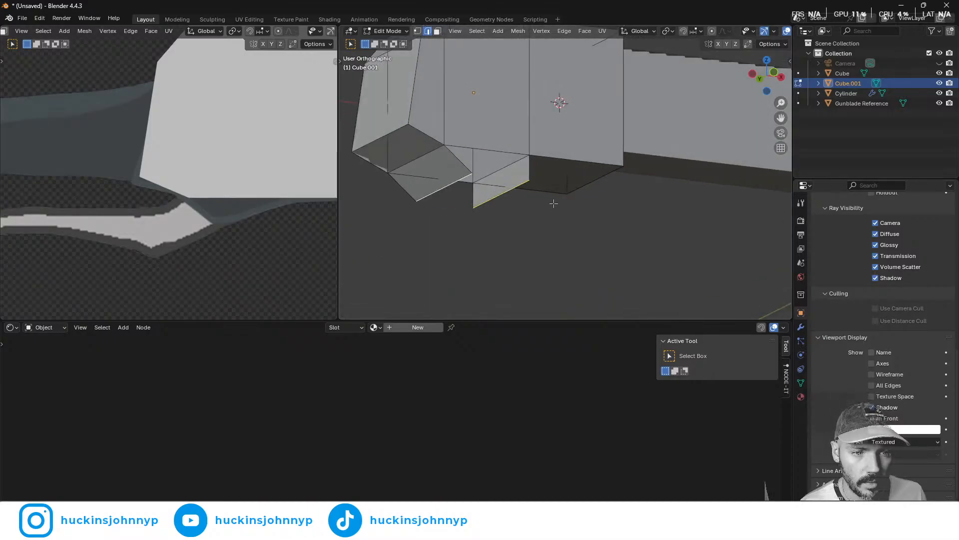
key(f)
key(s)
key(x)
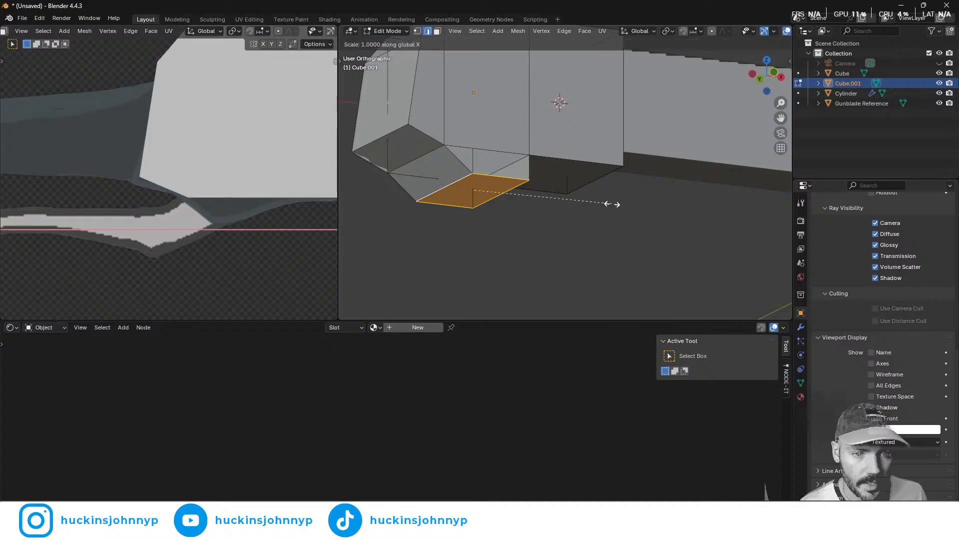
click(537, 197)
- Fill the open faces on both sides of the guard's lower protrusion
middle_drag(537, 197, 513, 195)
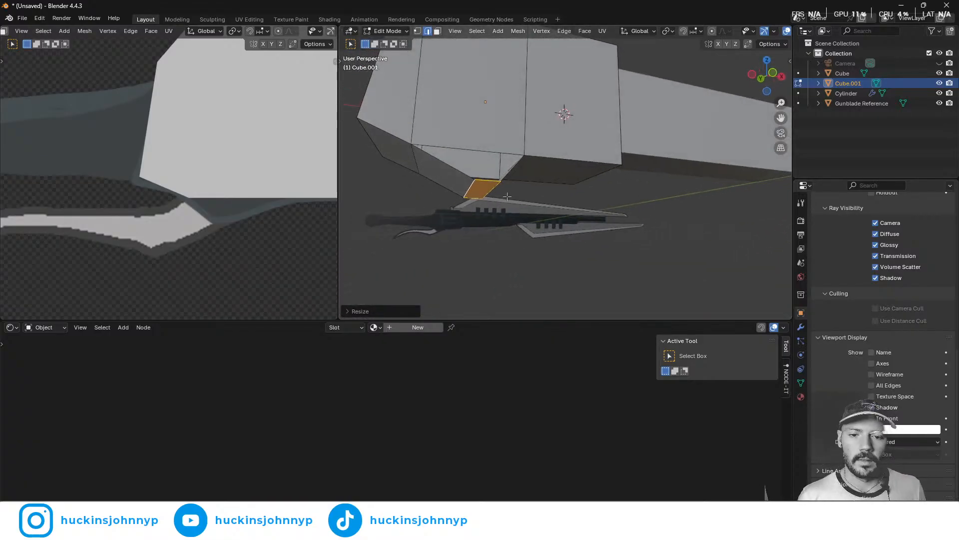
click(513, 165)
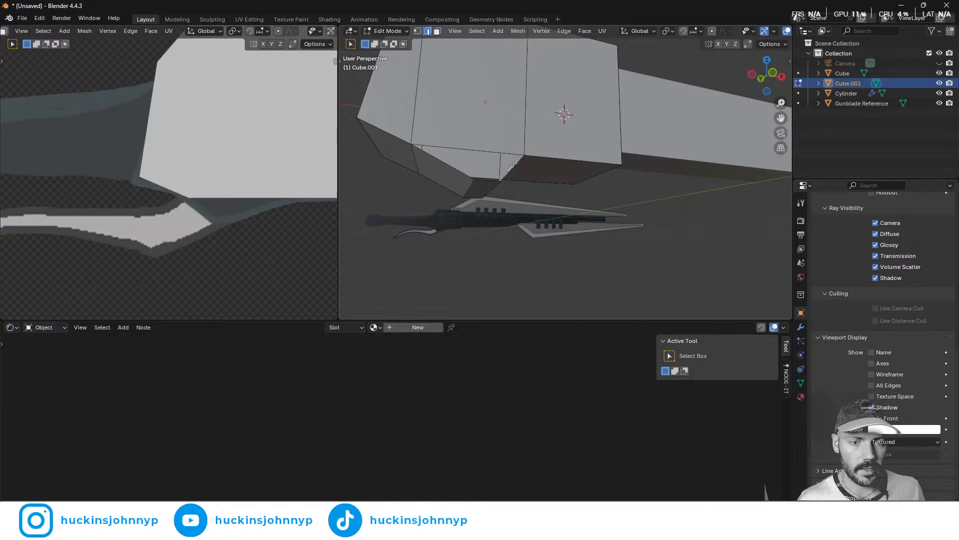
alt+click(486, 149)
key(f)
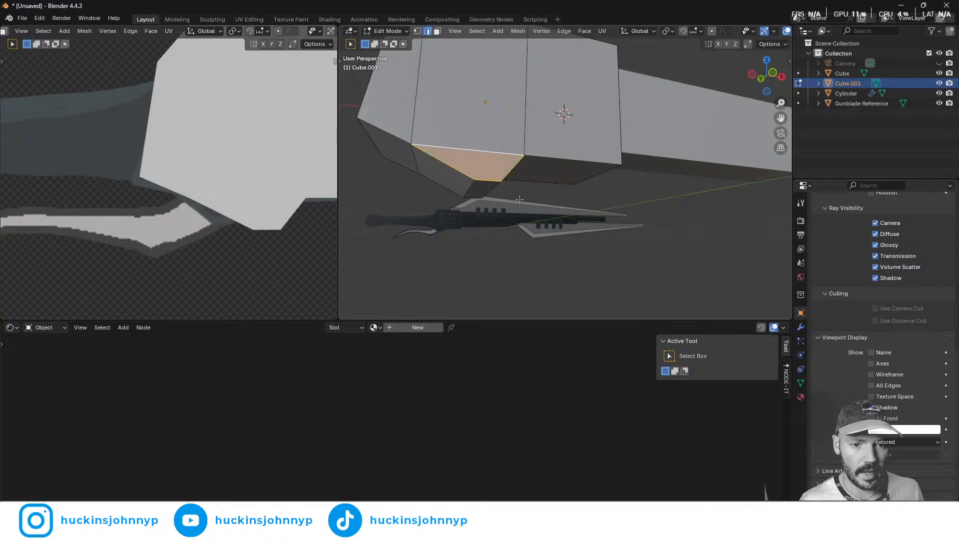
click(478, 193)
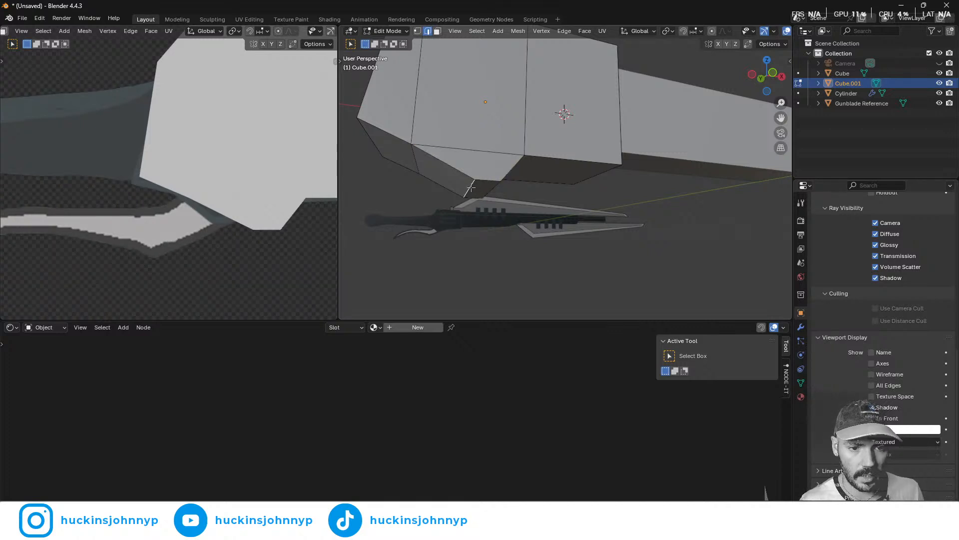
middle_drag(484, 181, 589, 132)
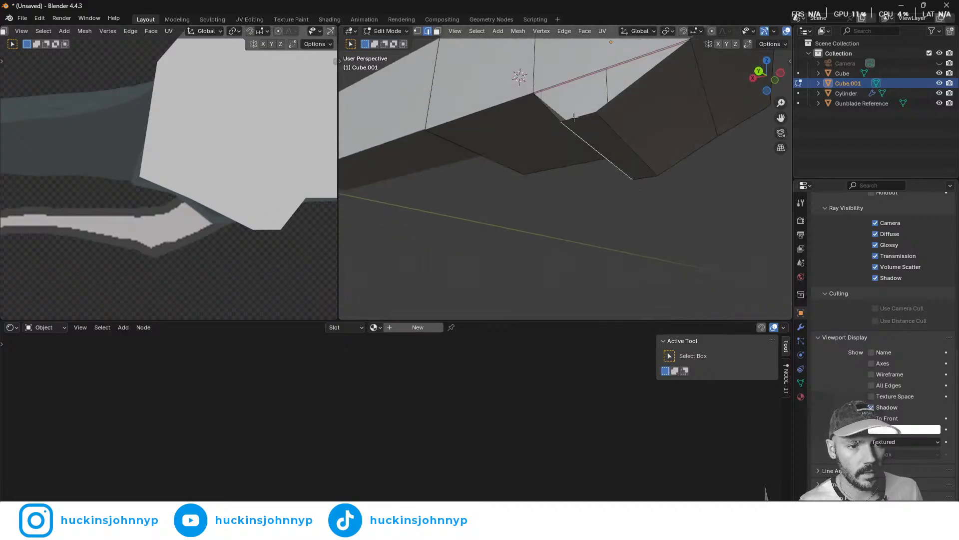
alt+click(575, 118)
key(f)
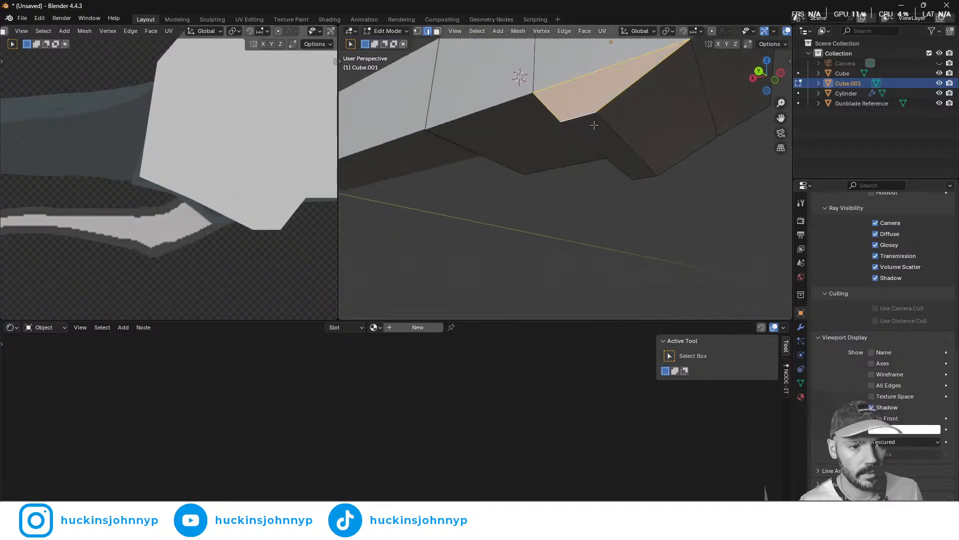
- Select the edges of the protrusion's bottom face and move it about 0.02 m toward the handle along X
click(605, 129)
shift+click(581, 122)
shift+click(583, 139)
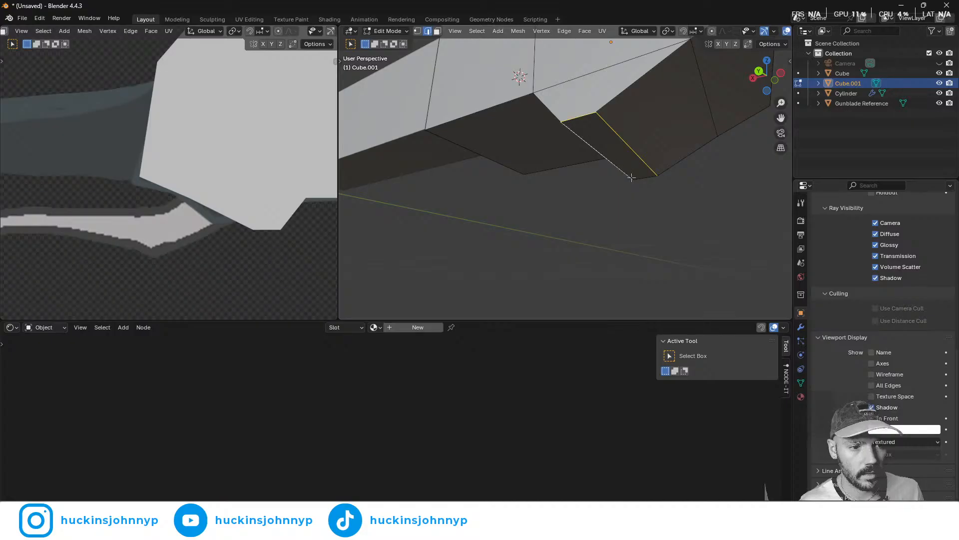
key(f)
middle_drag(631, 178, 554, 199)
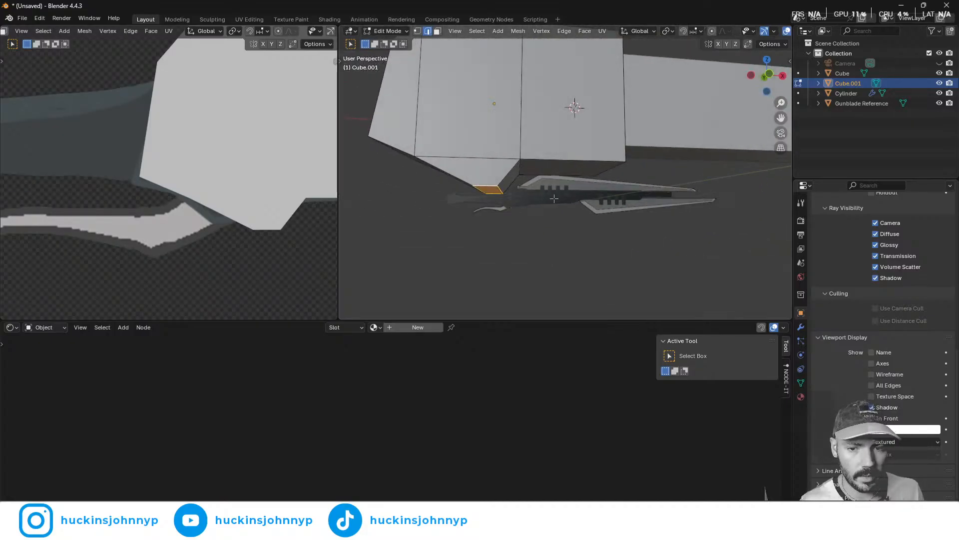
key(g)
key(x)
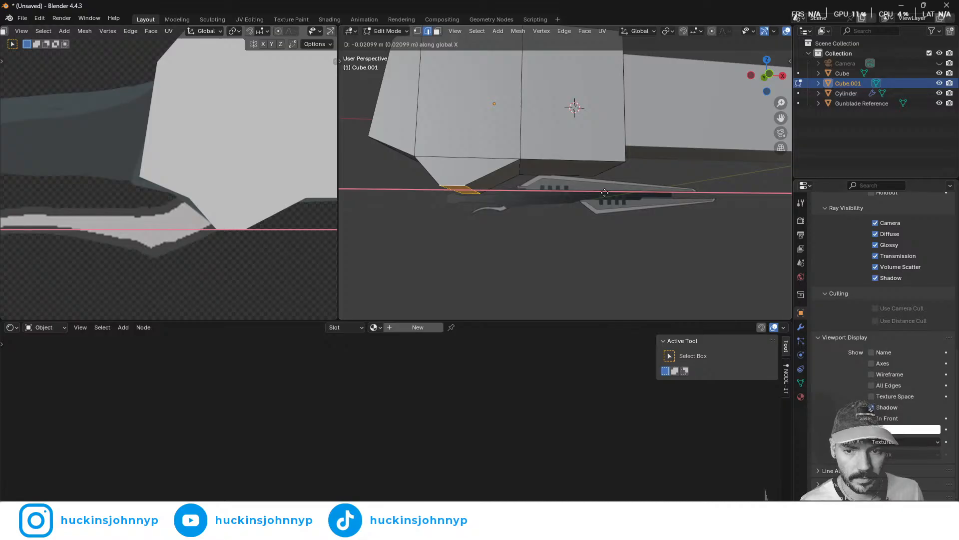
click(607, 194)
- Lower the bottom edge of the guard's handle-side end slightly along Z to refine its outline against the reference
middle_drag(520, 200, 546, 216)
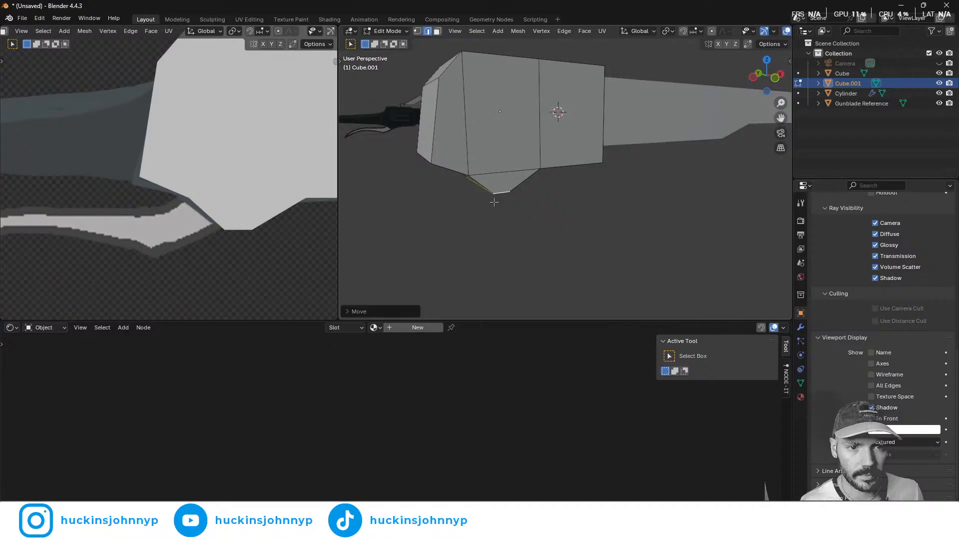
middle_drag(470, 220, 428, 142)
click(556, 204)
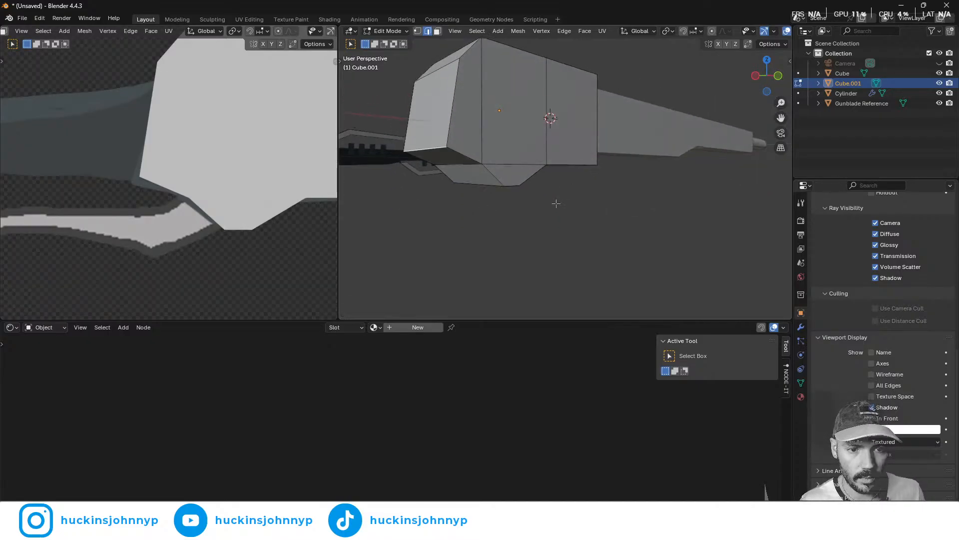
middle_drag(557, 203, 505, 209)
key(g)
key(z)
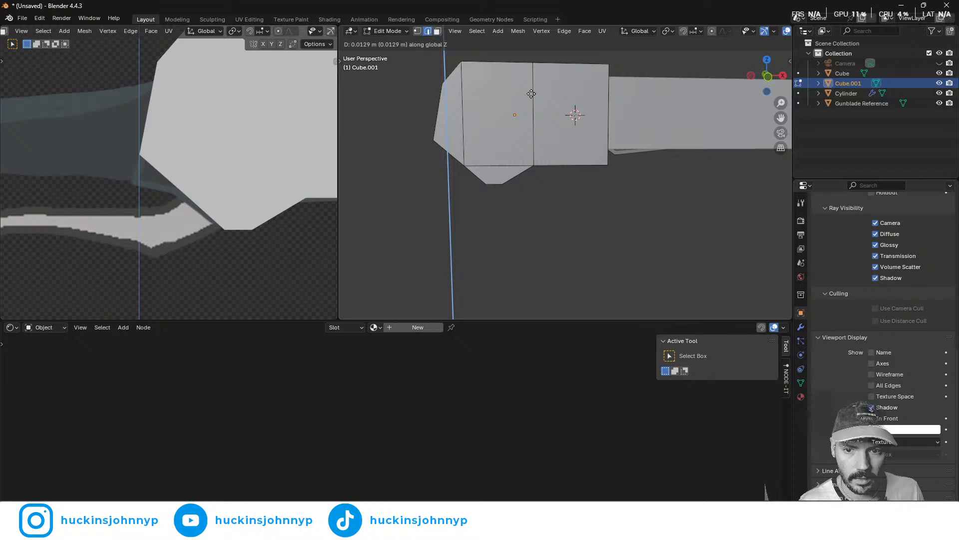
click(528, 255)
scroll(490, 210, down, 1)
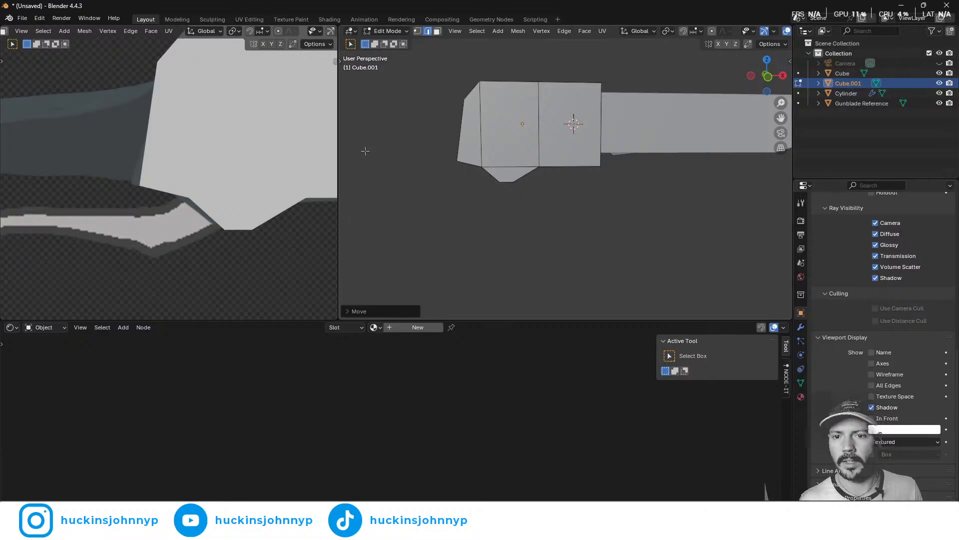
scroll(205, 125, down, 5)
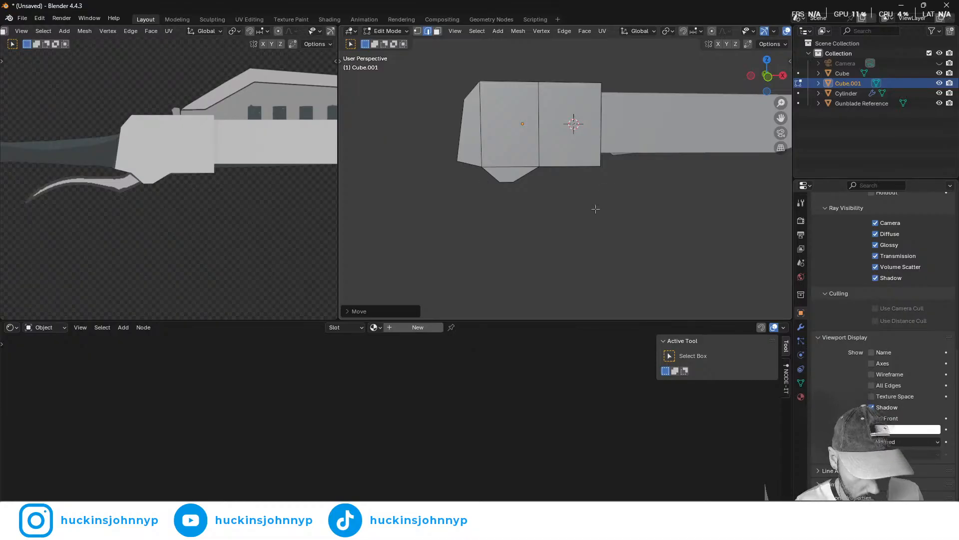
- Duplicate the mesh of the thin cylinder at the blade's tip and move the copy about 1 m along negative X to the handle side
middle_drag(594, 220, 603, 191)
middle_drag(605, 189, 570, 197)
scroll(548, 193, down, 3)
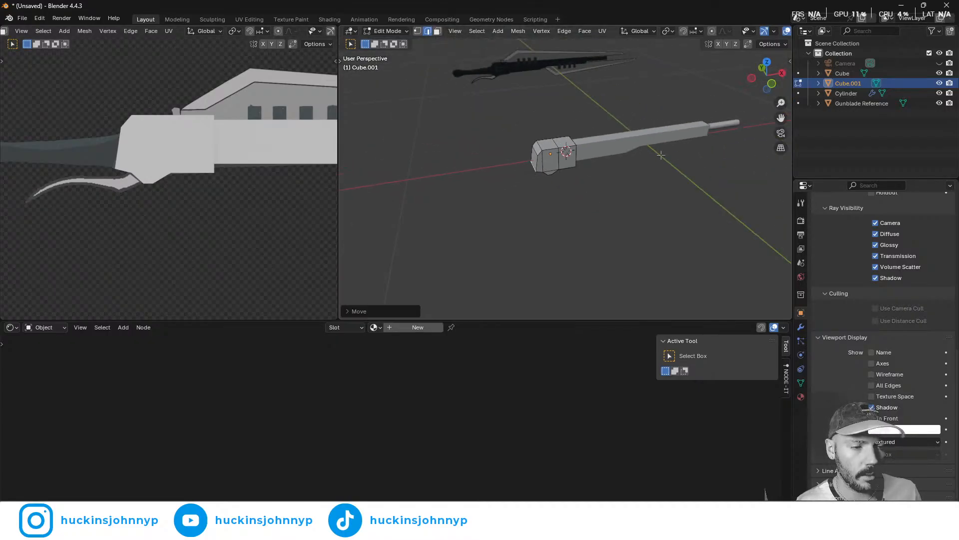
key(Tab)
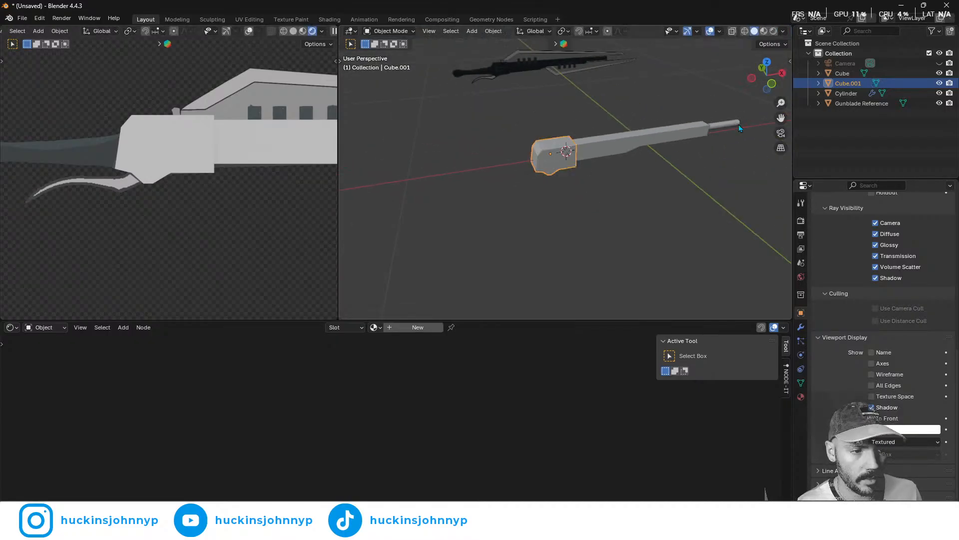
click(728, 125)
key(Tab)
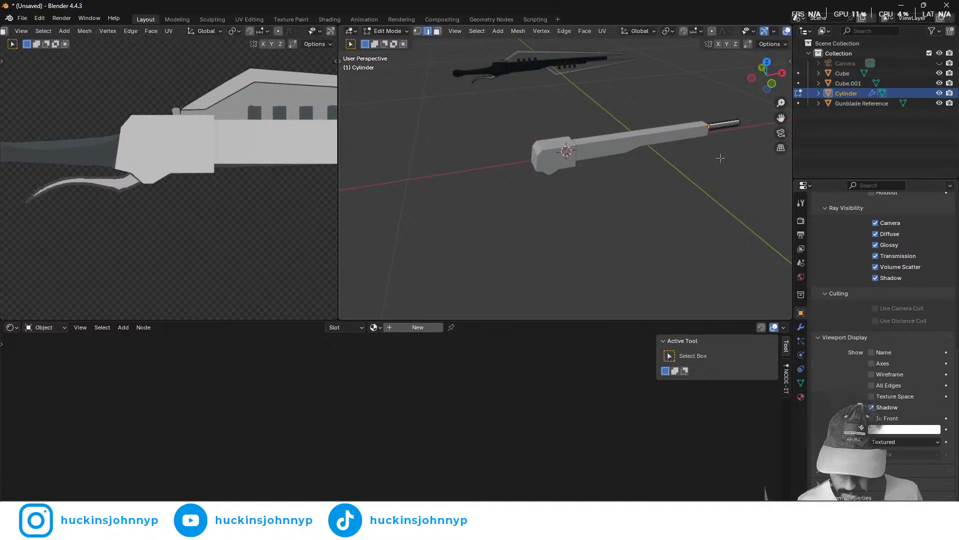
key(3)
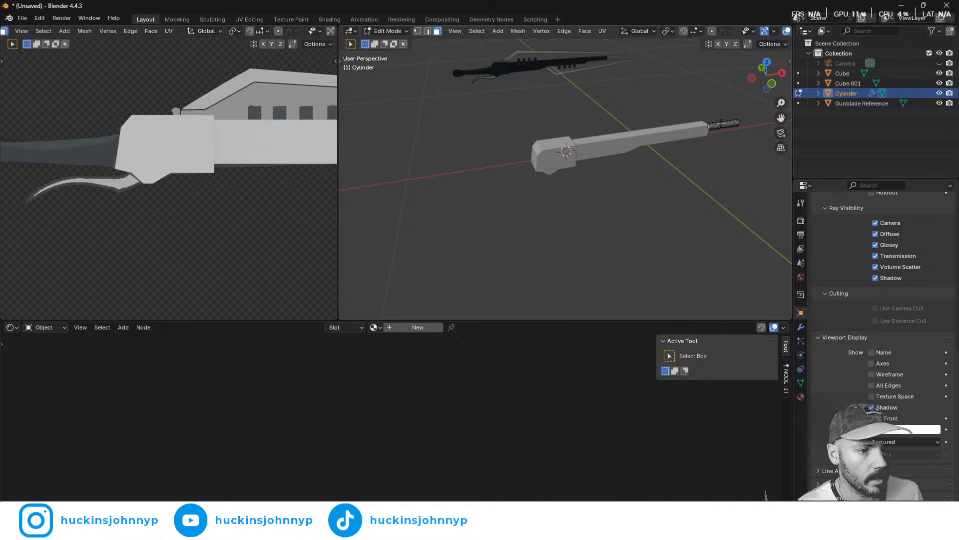
key(l)
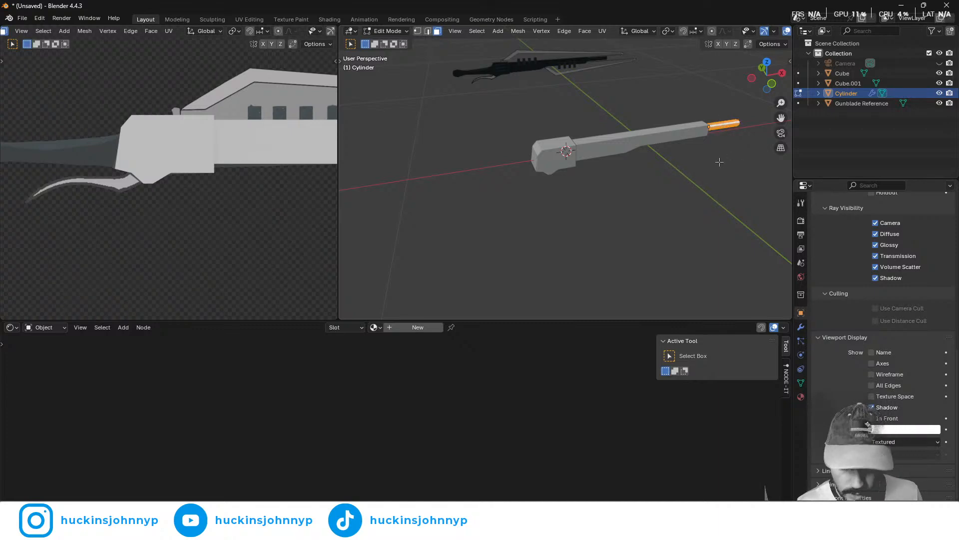
key(g)
key(x)
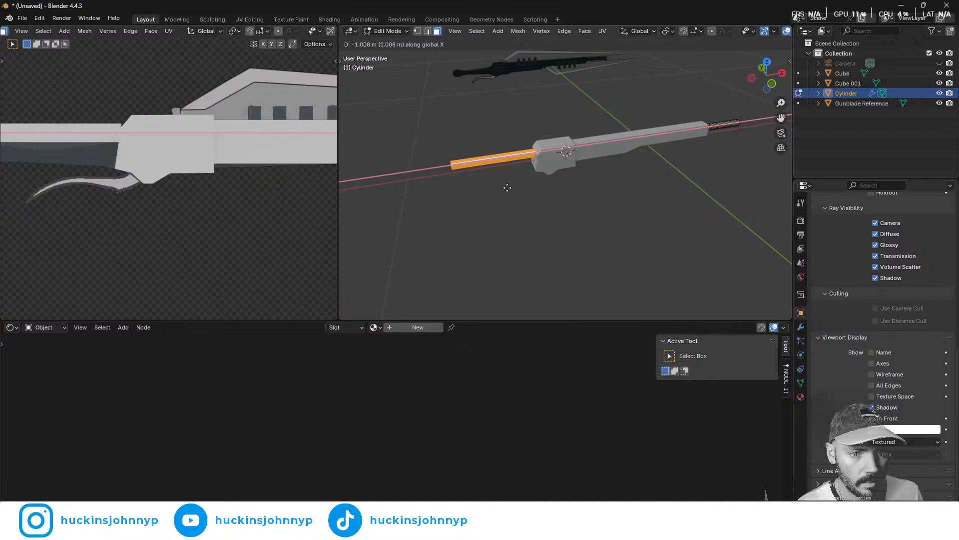
click(507, 188)
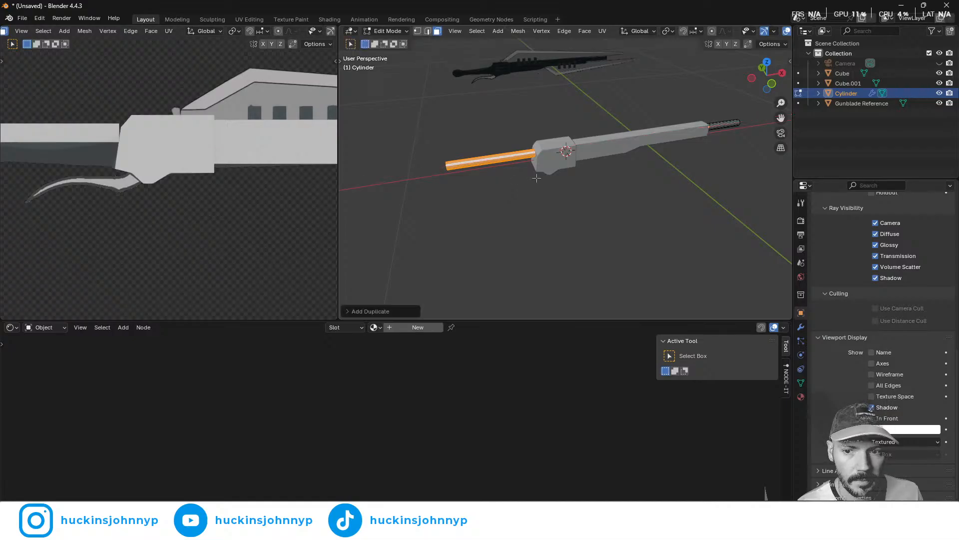
- Separate the duplicated cylinder mesh into its own object and return to Object Mode
key(p)
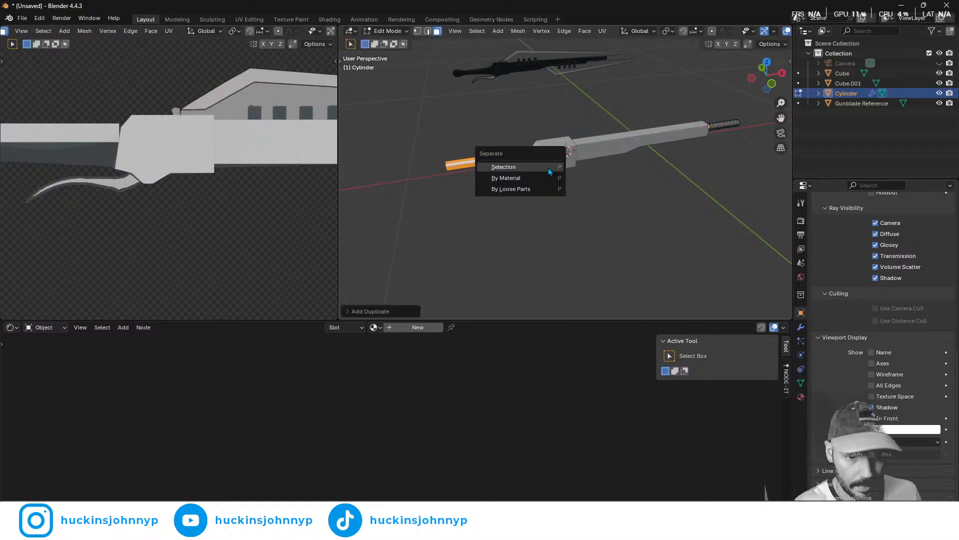
click(548, 169)
key(Tab)
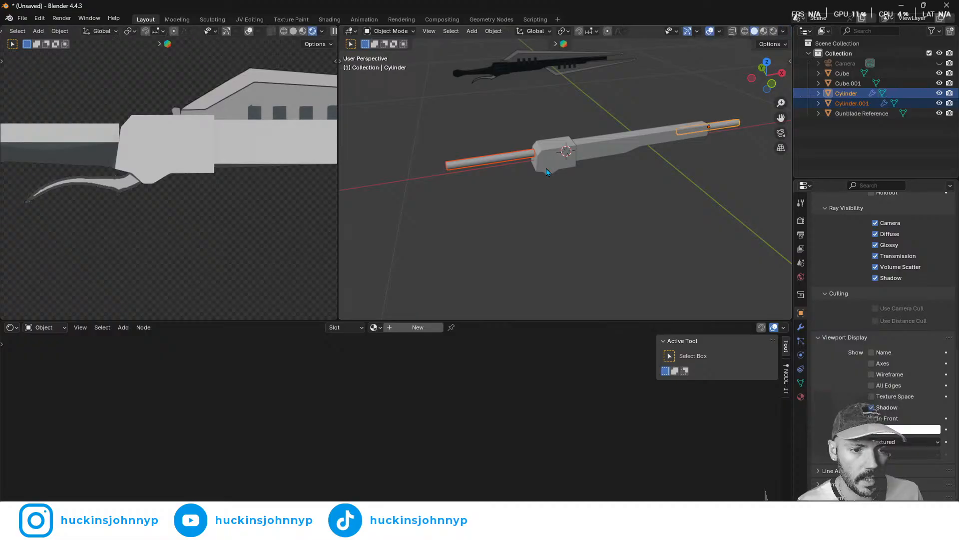
- Lower the separated handle cylinder slightly along Z to line it up with the reference handle
click(463, 165)
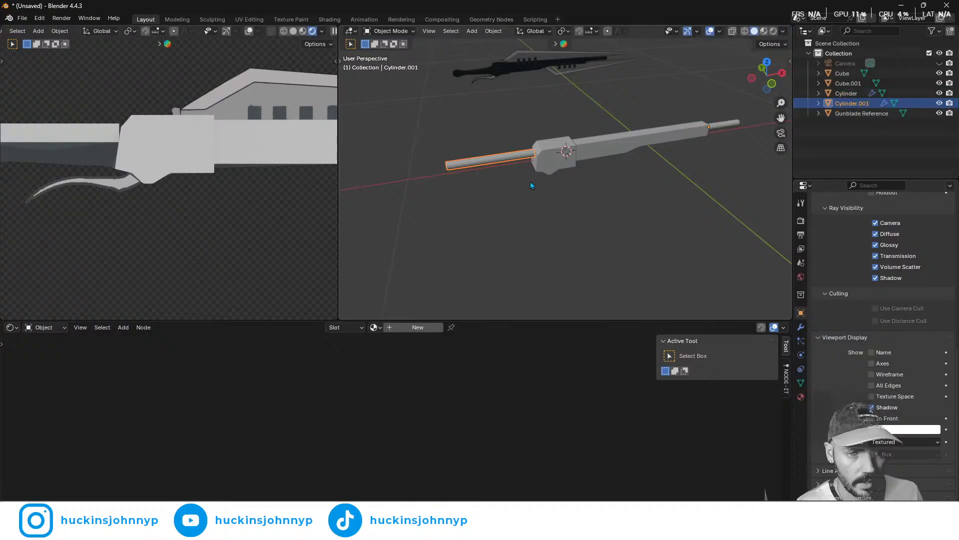
key(g)
key(z)
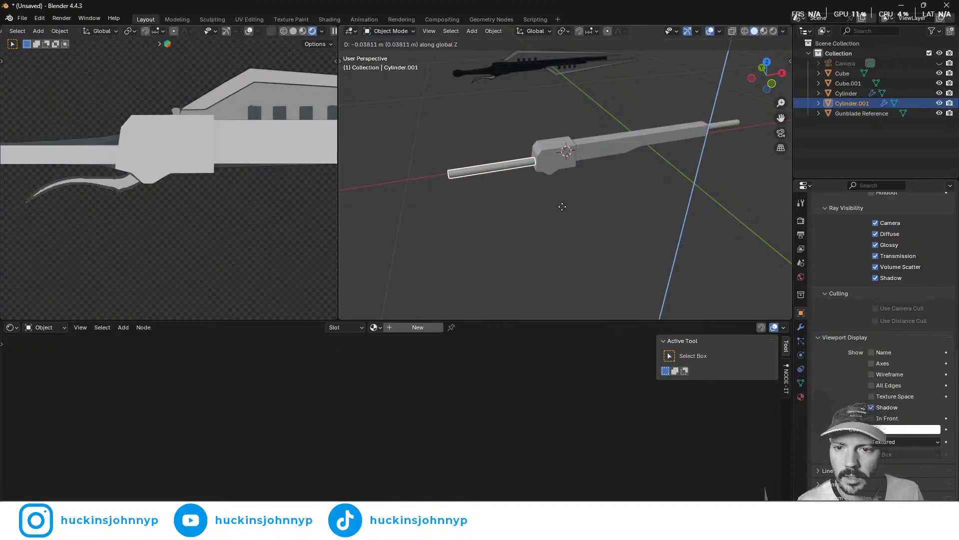
click(479, 197)
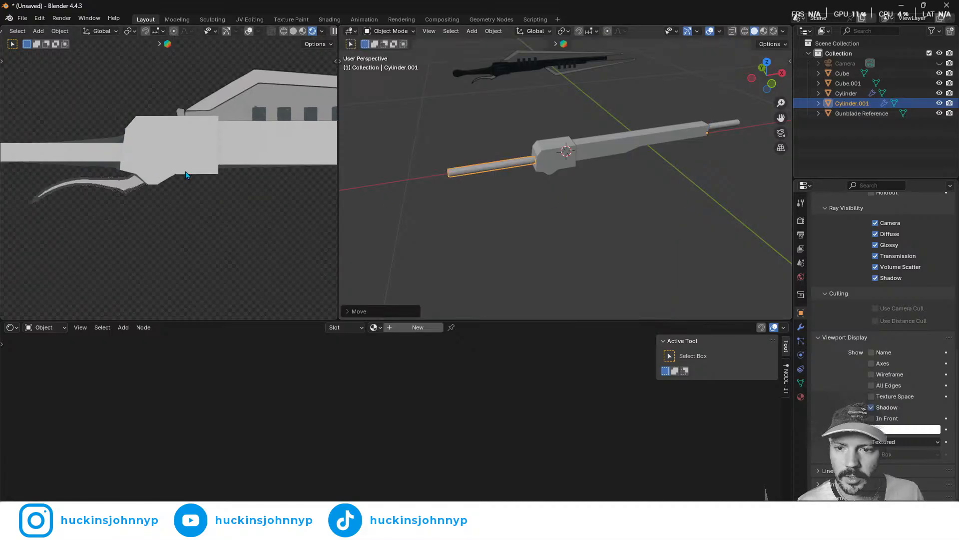
shift+middle_drag(155, 169, 306, 174)
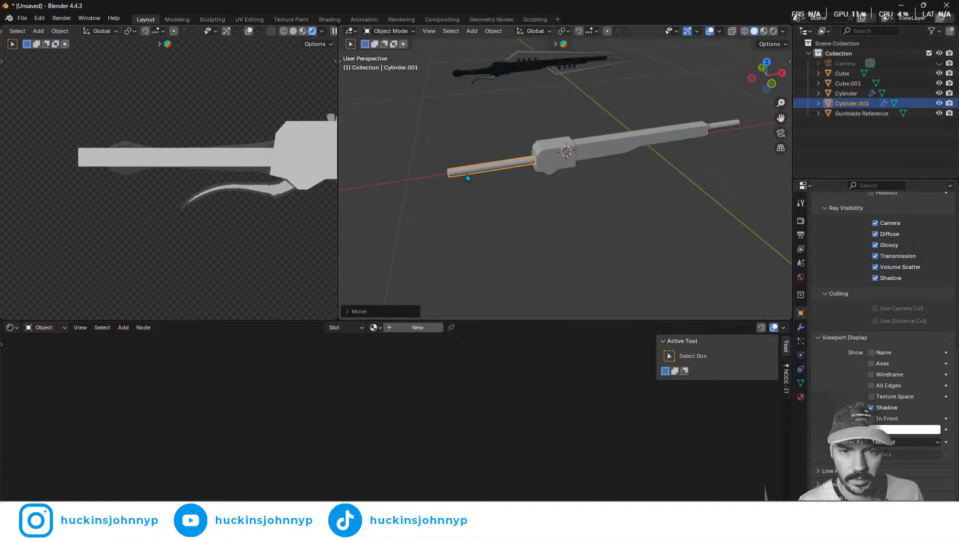
- Select the edge loop at the handle cylinder's open outer end and move it about 0.135 m toward the guard along X
scroll(429, 177, up, 4)
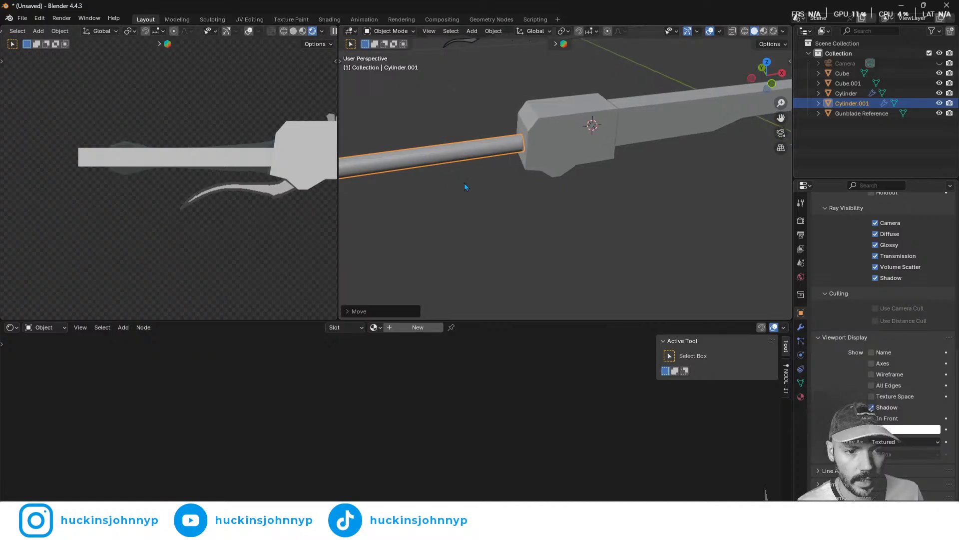
shift+middle_drag(463, 183, 571, 172)
scroll(538, 176, up, 3)
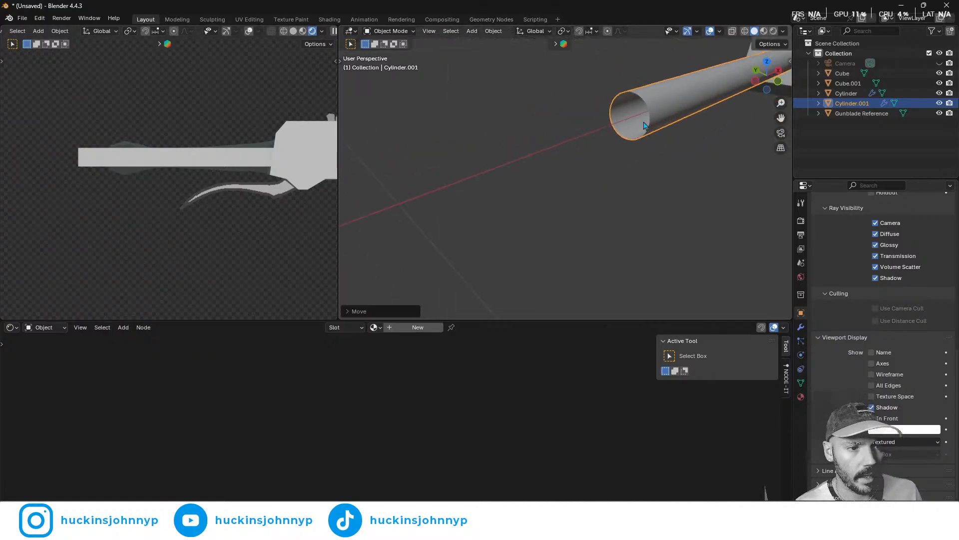
key(Tab)
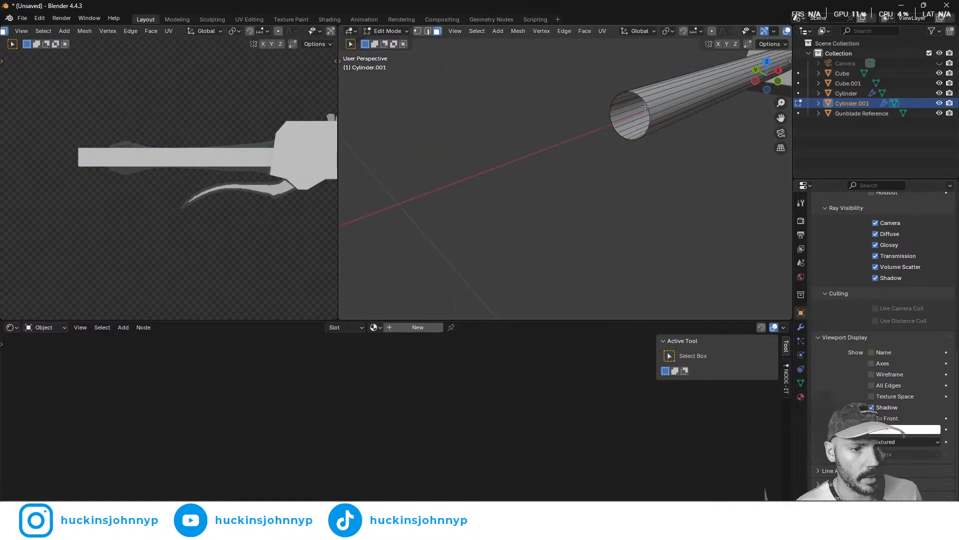
key(2)
click(657, 109)
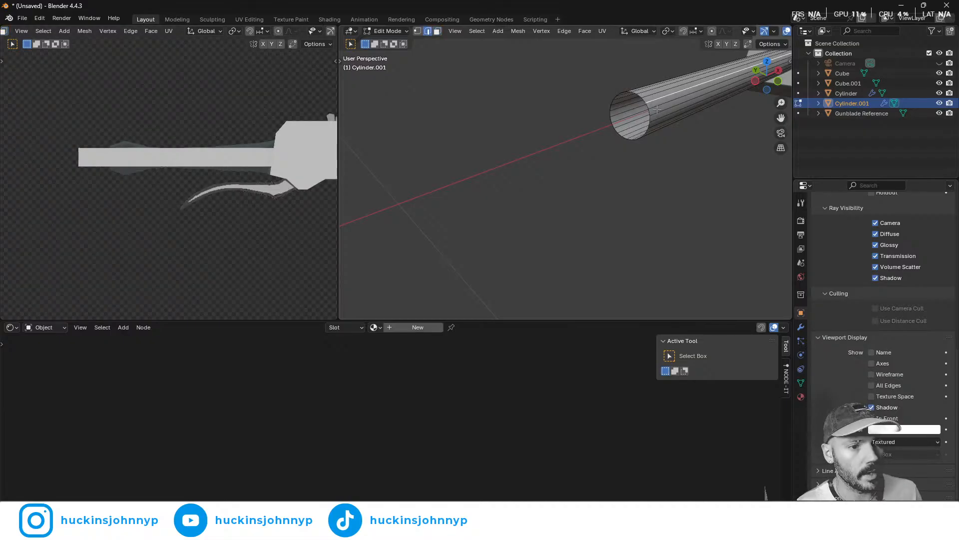
alt+click(672, 112)
scroll(684, 176, down, 3)
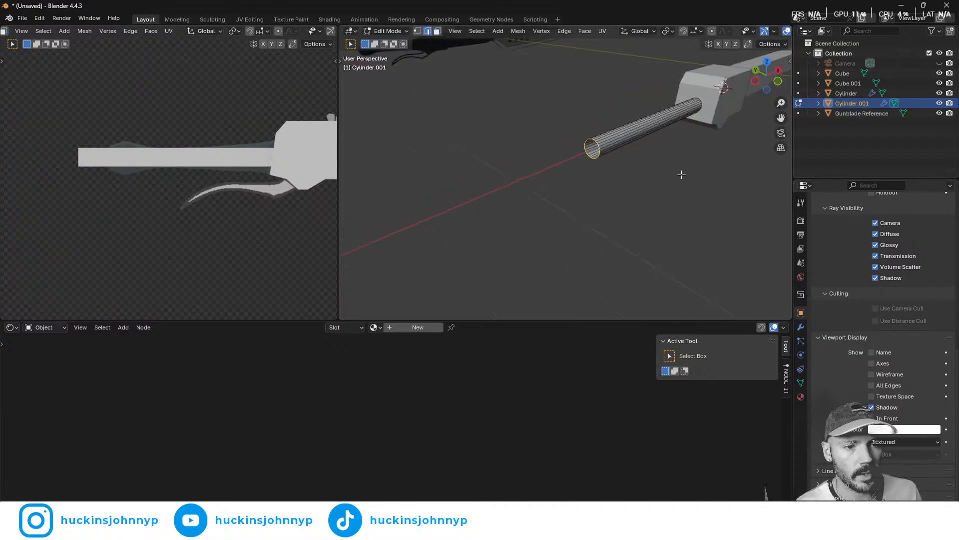
key(g)
key(y)
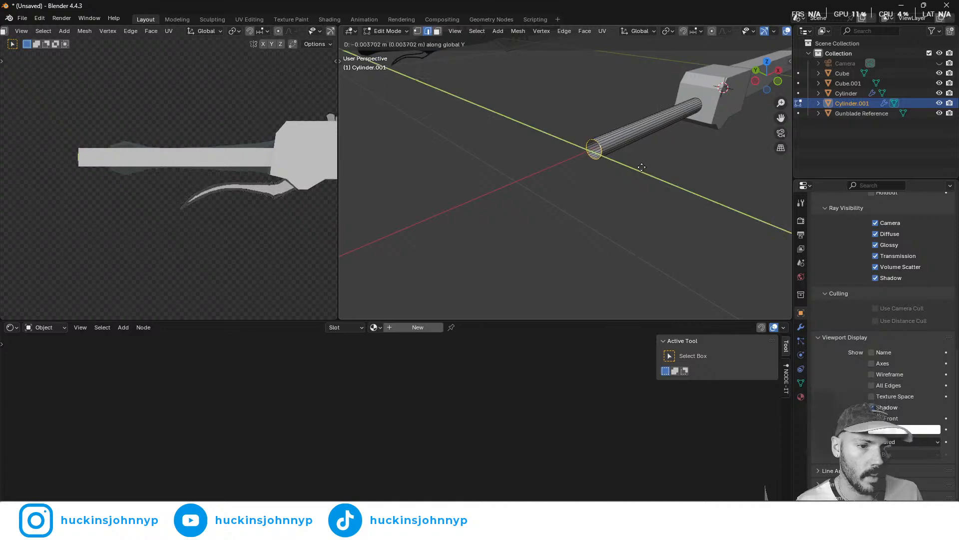
key(x)
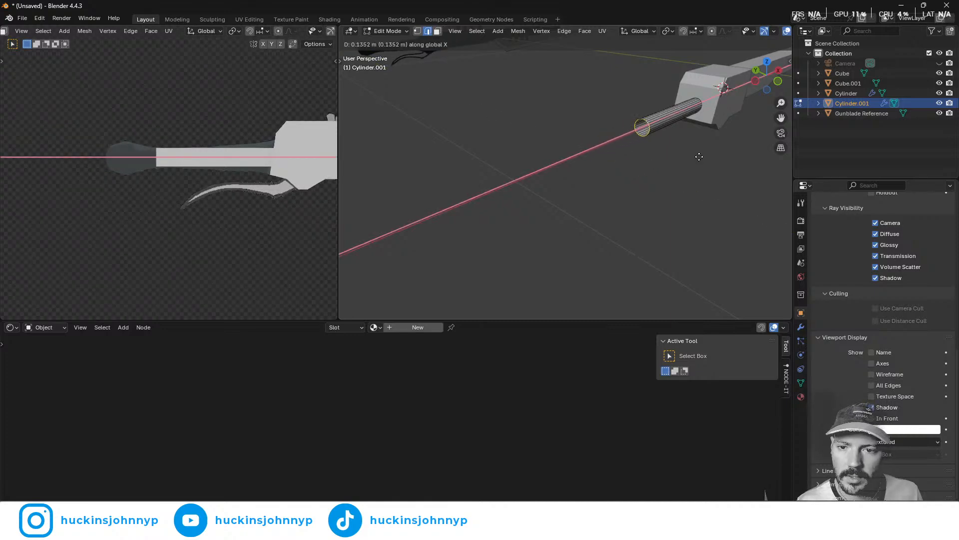
click(699, 158)
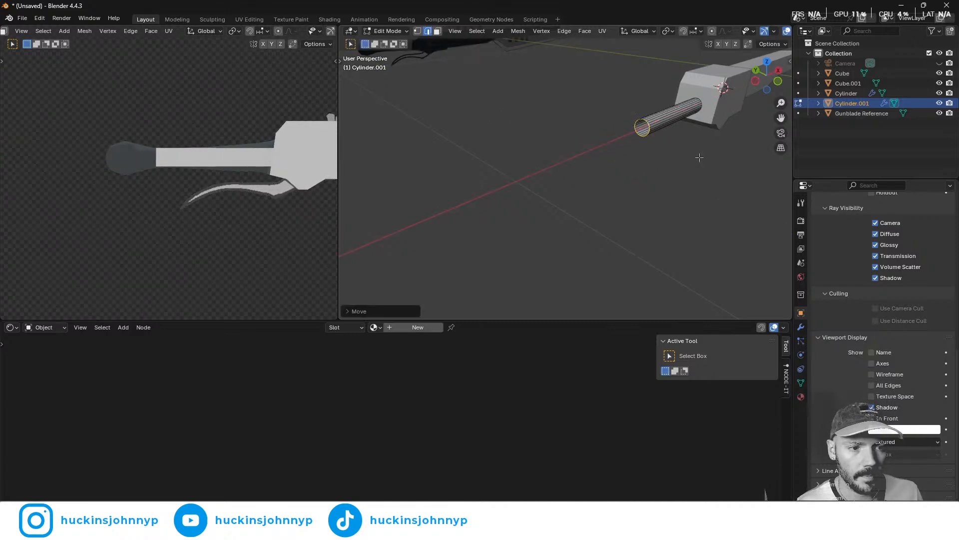
- Extrude the handle's outer edge loop about 0.085 m along negative X to the end of the reference pommel
key(g)
key(y)
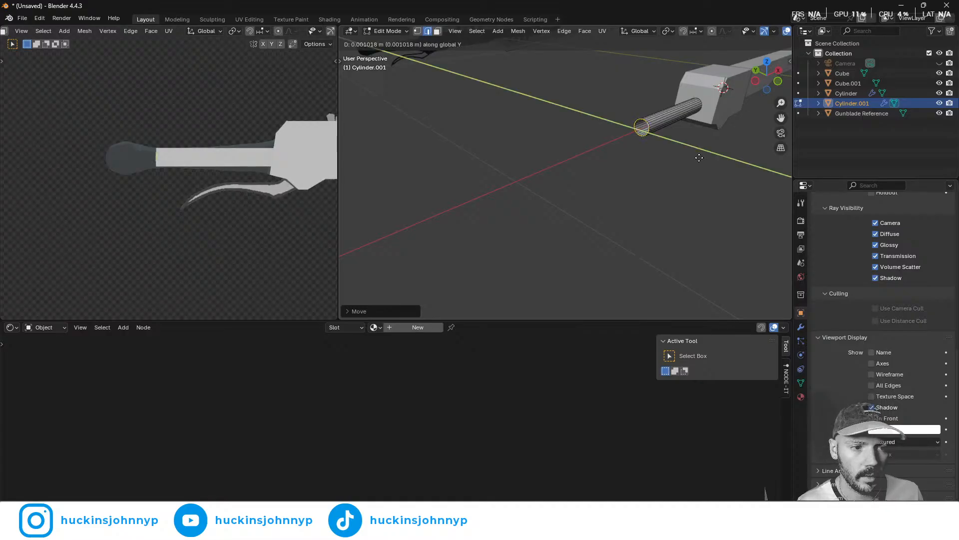
key(x)
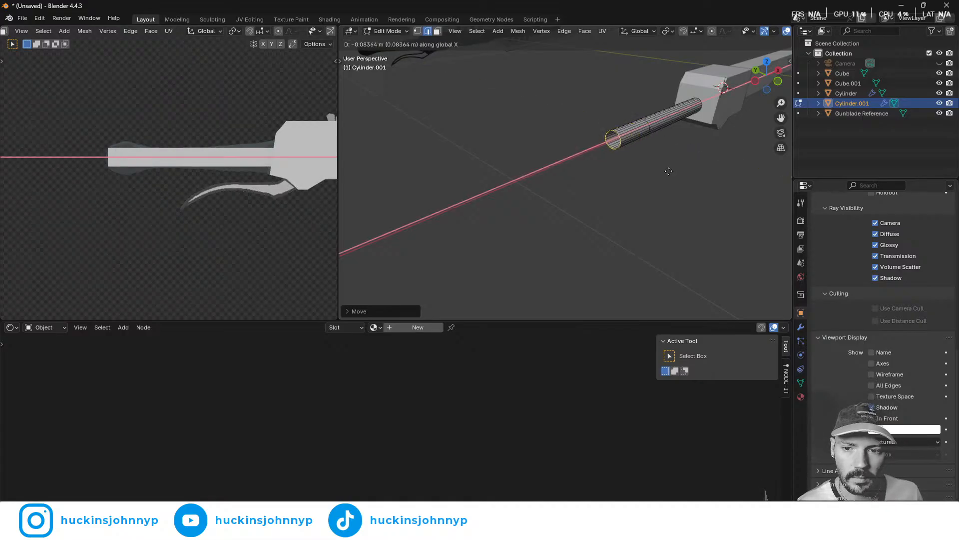
click(667, 171)
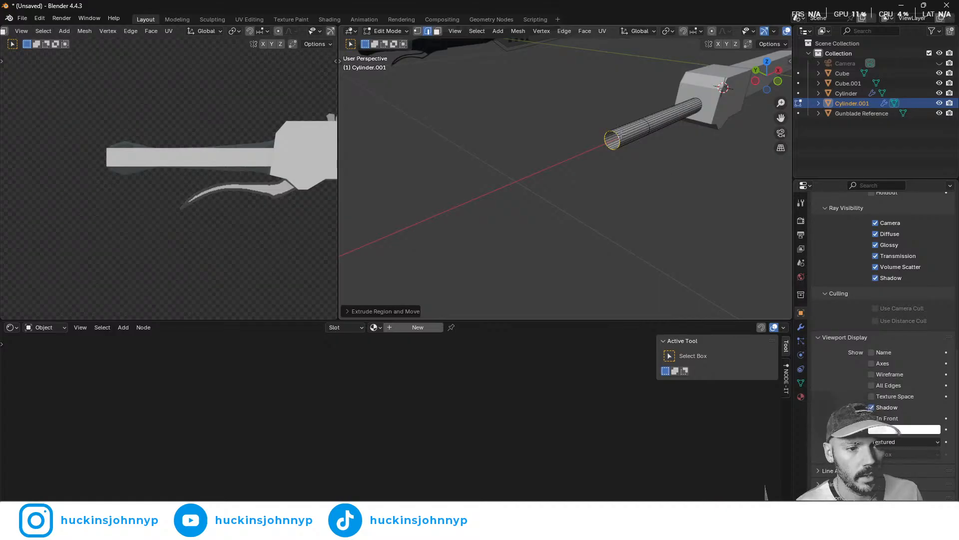
- Cap the handle's open outer end with Grid Fill, using a span of 8
key(q)
click(603, 146)
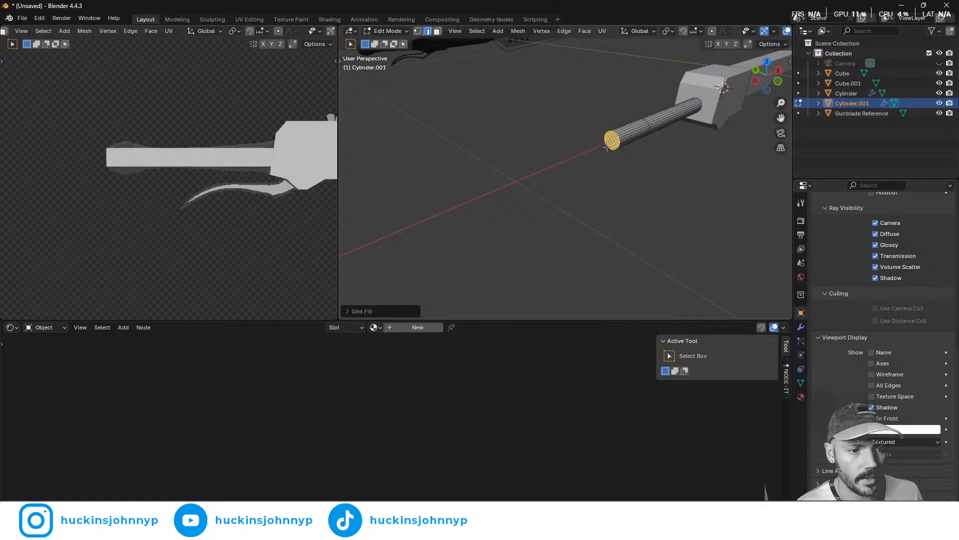
click(348, 310)
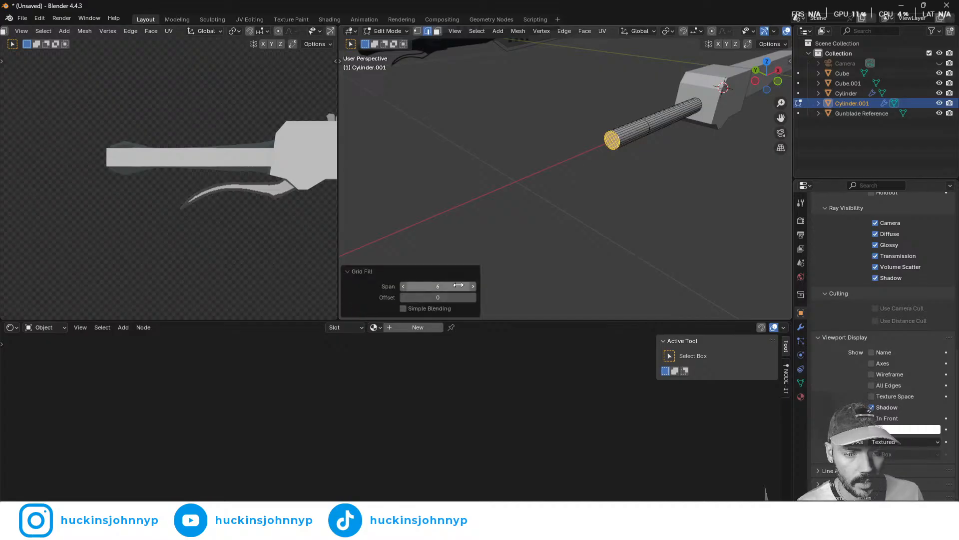
click(472, 287)
click(472, 287)
click(471, 288)
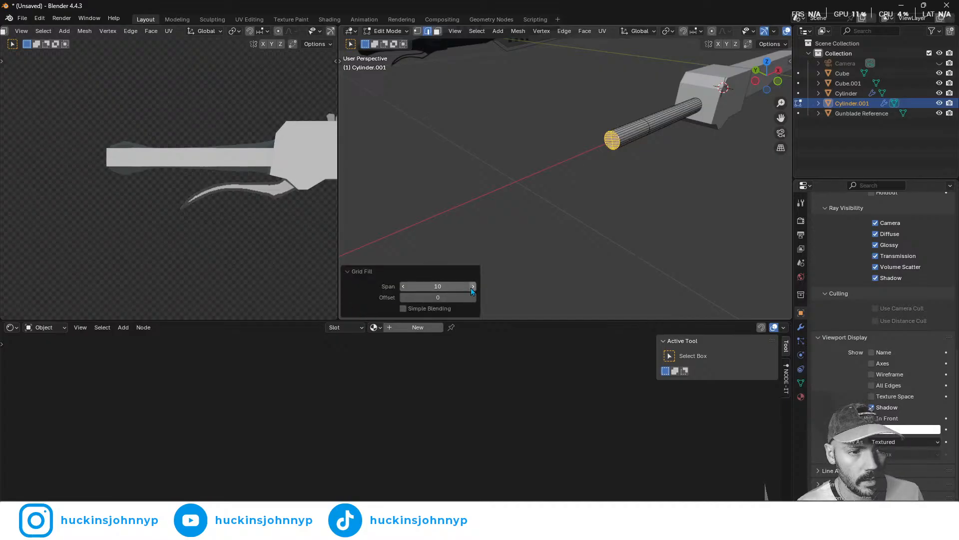
click(404, 288)
click(403, 288)
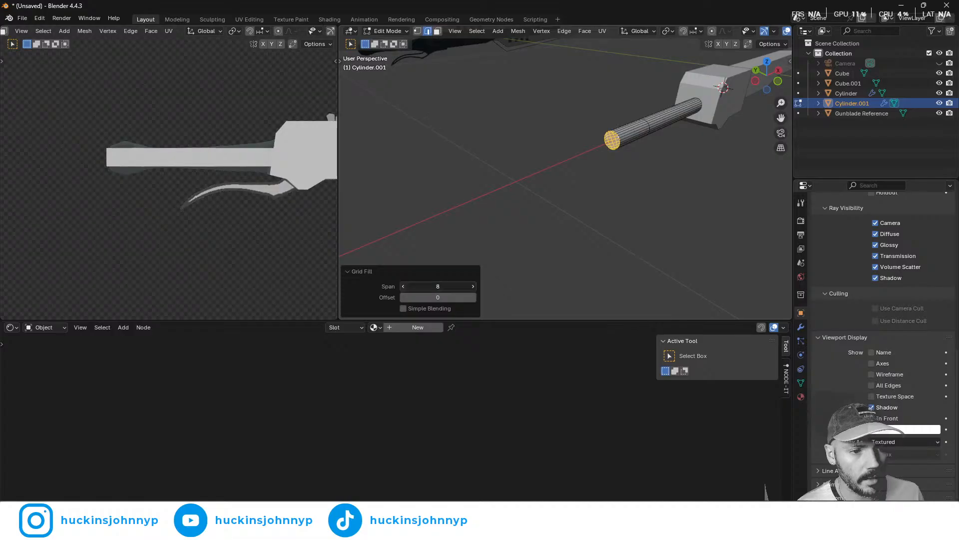
click(404, 288)
click(472, 288)
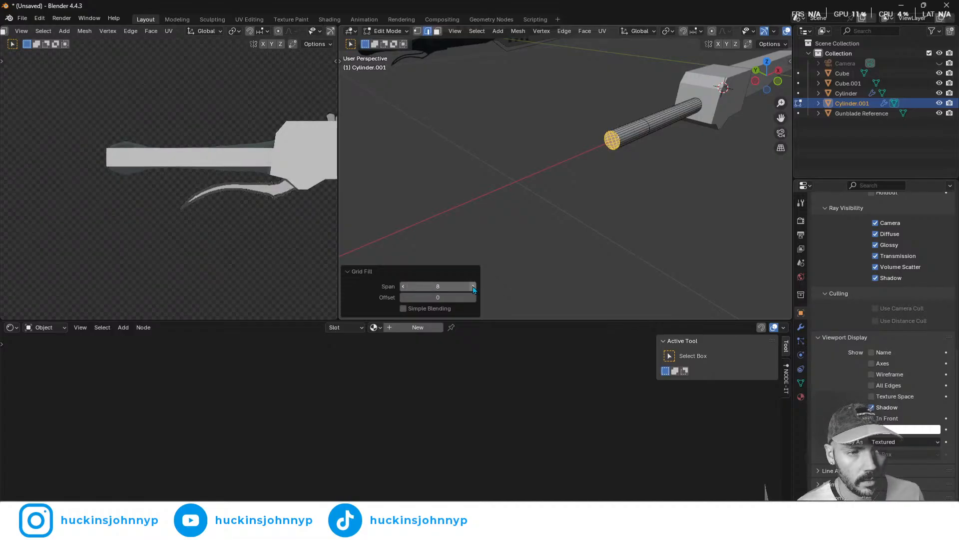
- Set the Grid Fill offset of the handle's end cap to 2 and inspect the grid closely
click(473, 298)
click(473, 297)
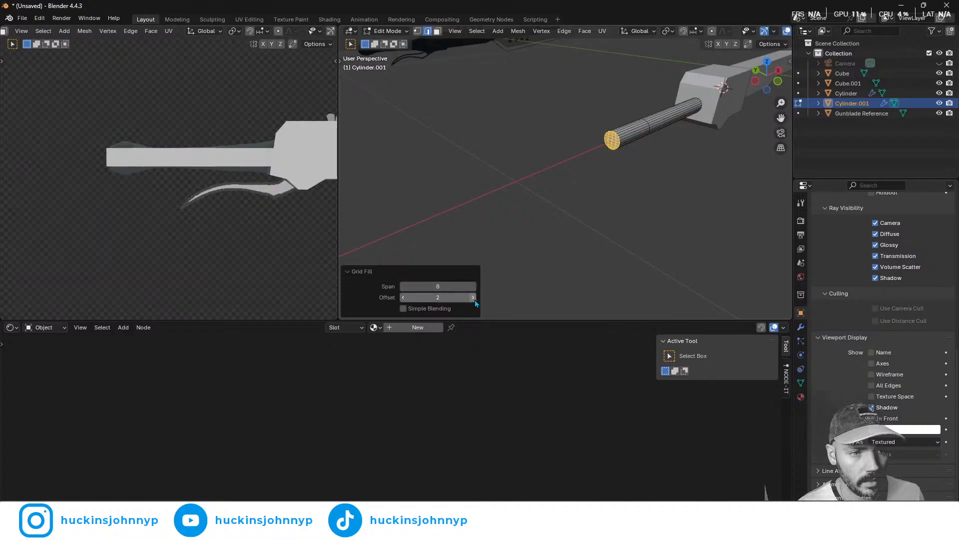
click(473, 297)
click(404, 299)
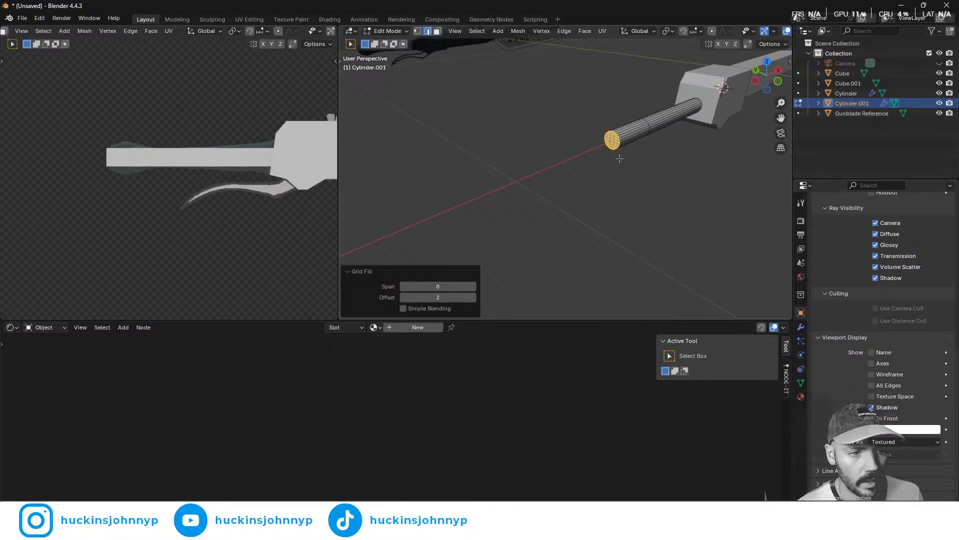
scroll(670, 168, up, 8)
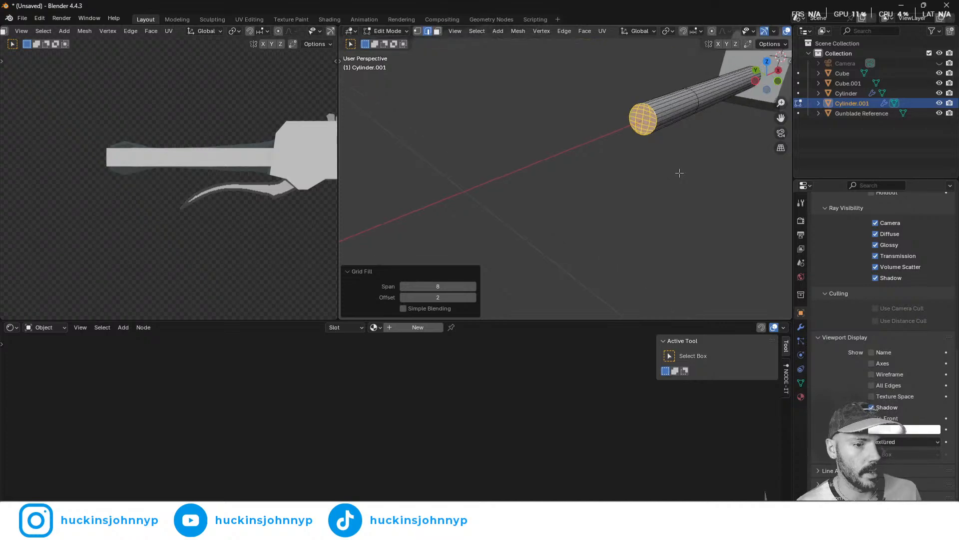
scroll(680, 172, down, 2)
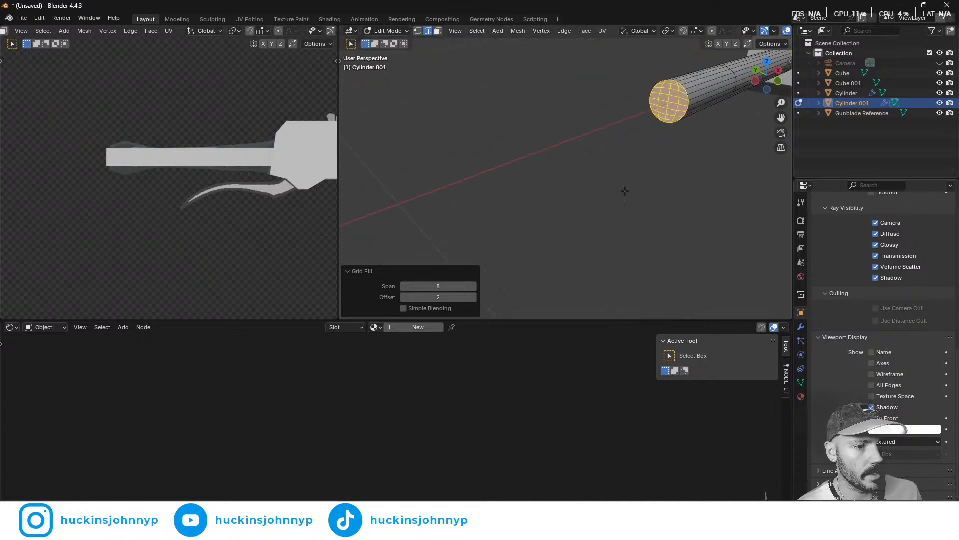
- Set the end cap's Grid Fill span to 6 and its offset to 4
click(403, 286)
click(403, 287)
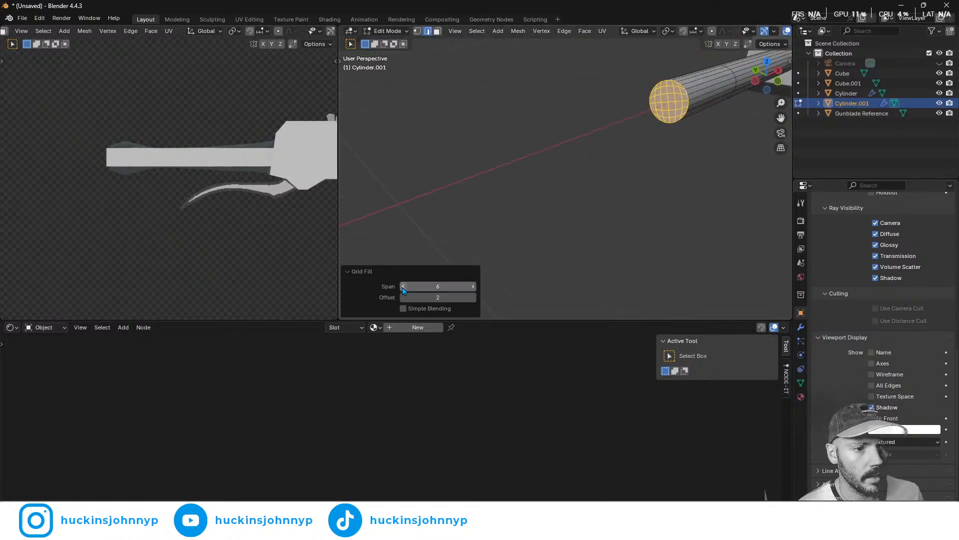
click(473, 298)
click(473, 298)
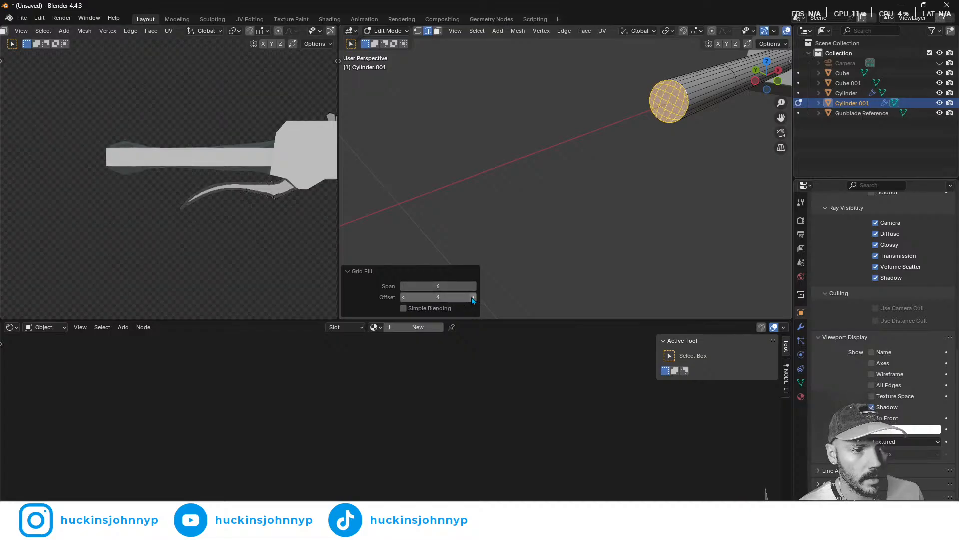
- Set the Grid Fill offset of the handle's end cap to 3, and add a loop cut midway along the outermost handle section
click(404, 298)
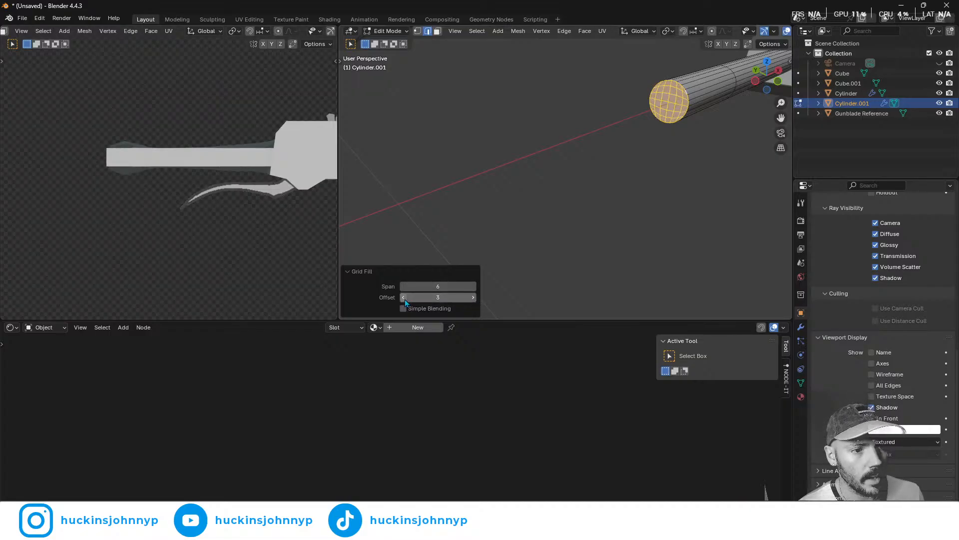
middle_drag(605, 173, 553, 171)
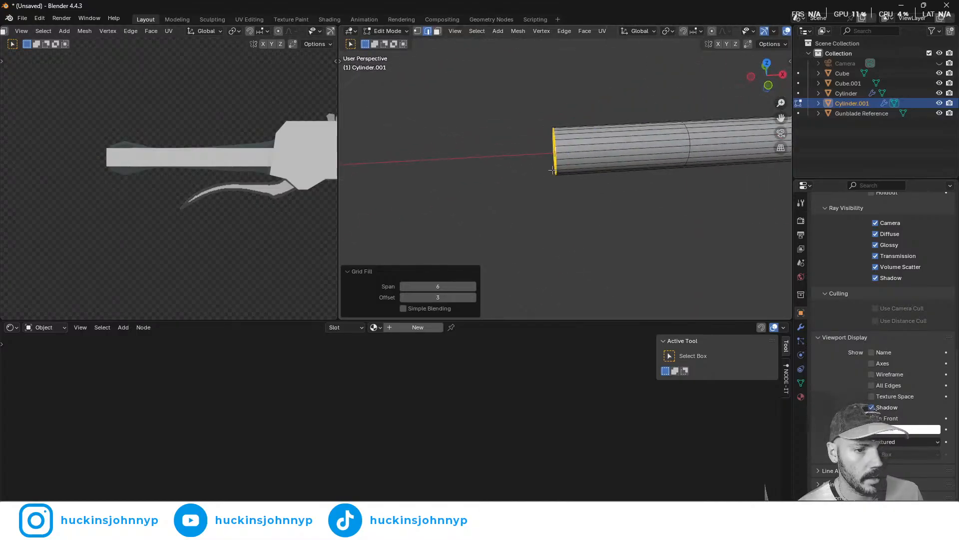
key(ctrl+r)
click(603, 147)
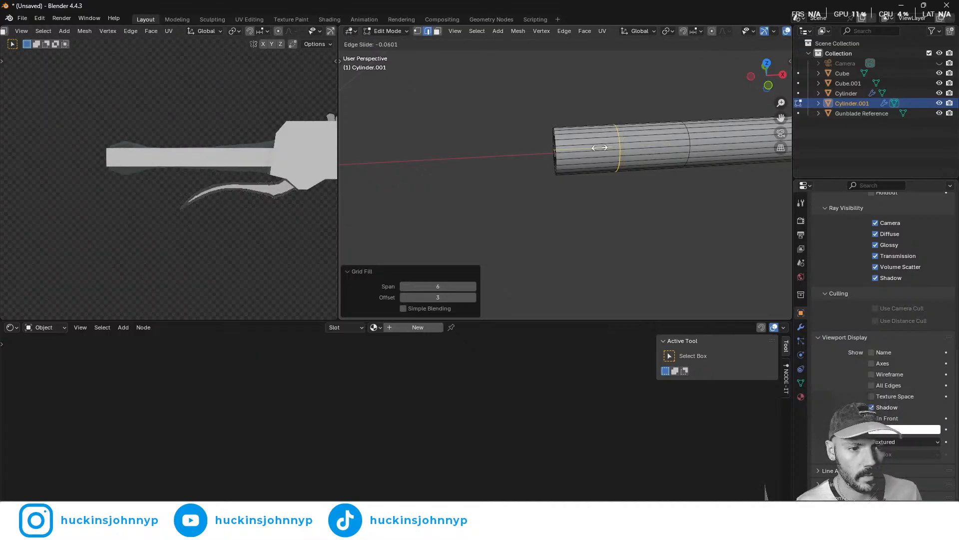
click(602, 148)
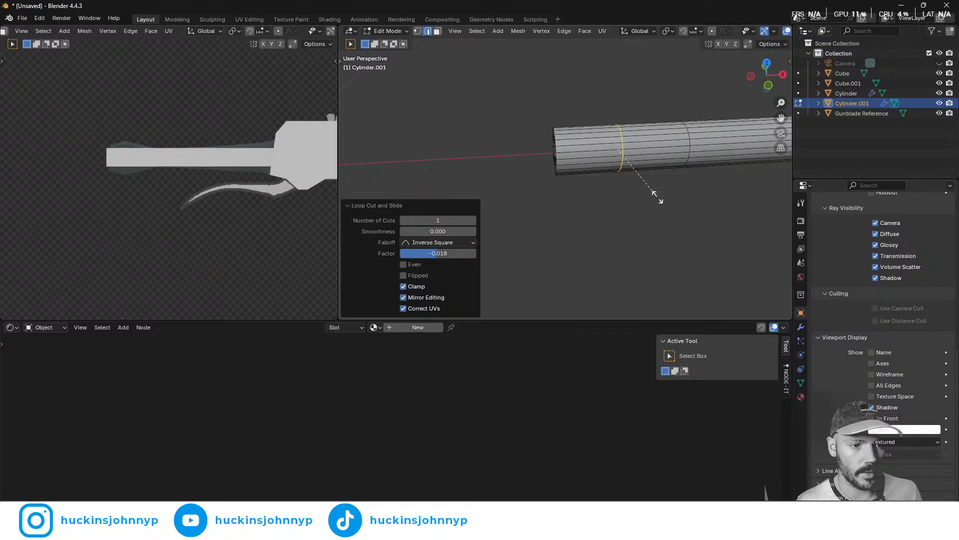
- Scale the new edge loop up to about 1.8 times to form a bulb at the handle's end
key(s)
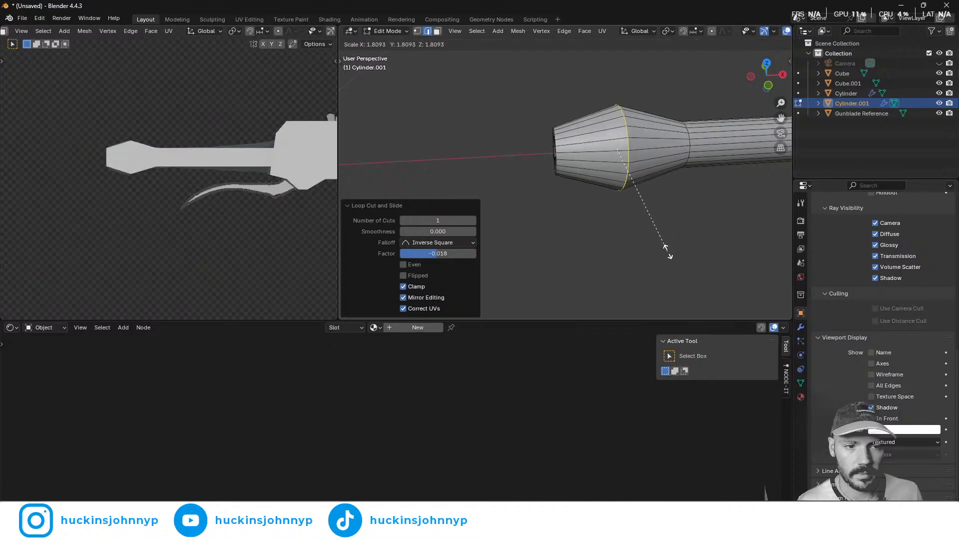
click(670, 252)
alt+click(598, 173)
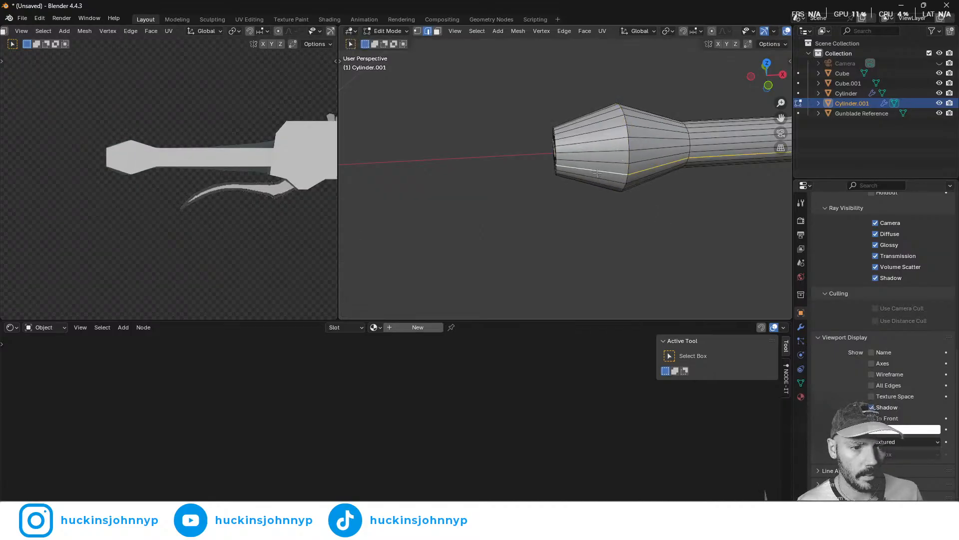
alt+click(579, 130)
- Add one centred loop cut on each side of the bulb's widest ring
key(ctrl+r)
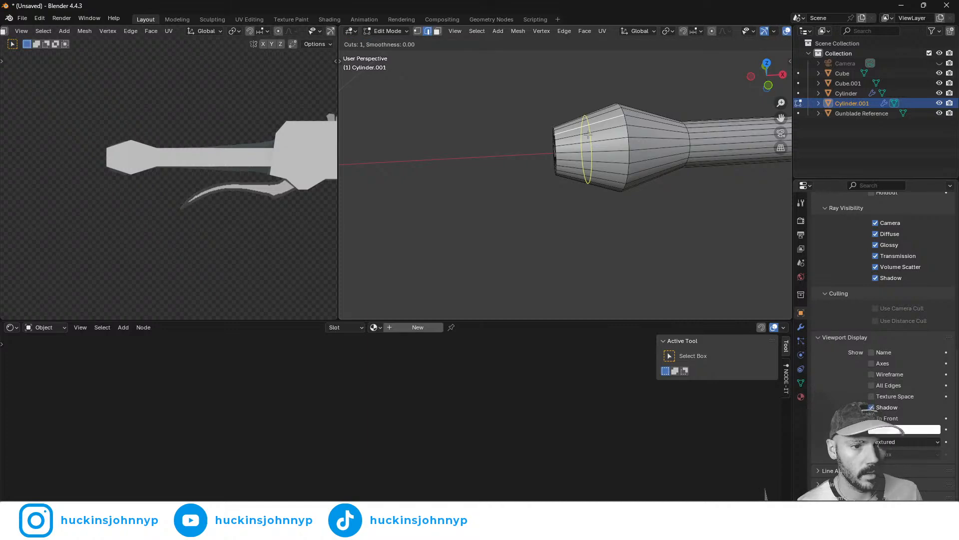
click(590, 144)
right_click(665, 154)
key(g)
key(g)
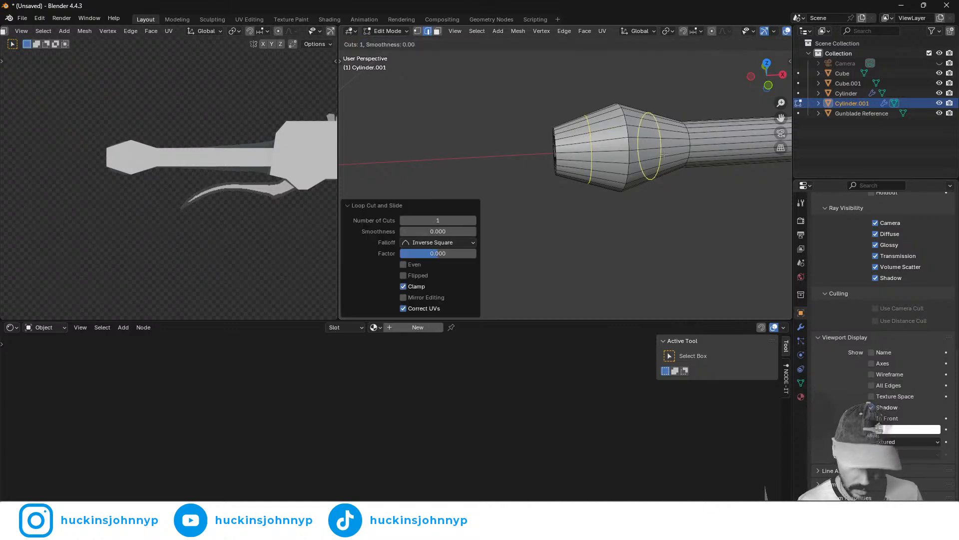
click(661, 135)
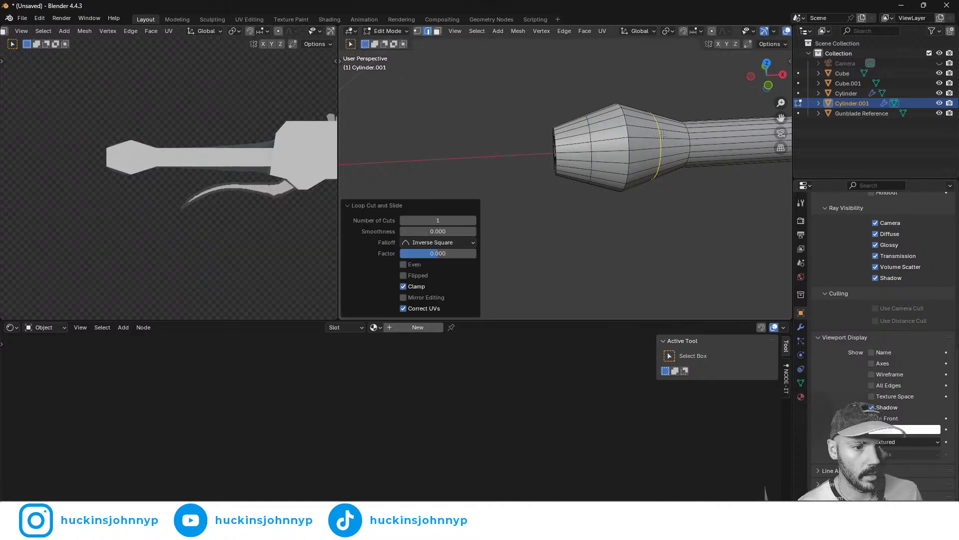
- Select both new edge loops of the bulb and scale them together by about 1.108 to round its profile
alt+shift+click(591, 136)
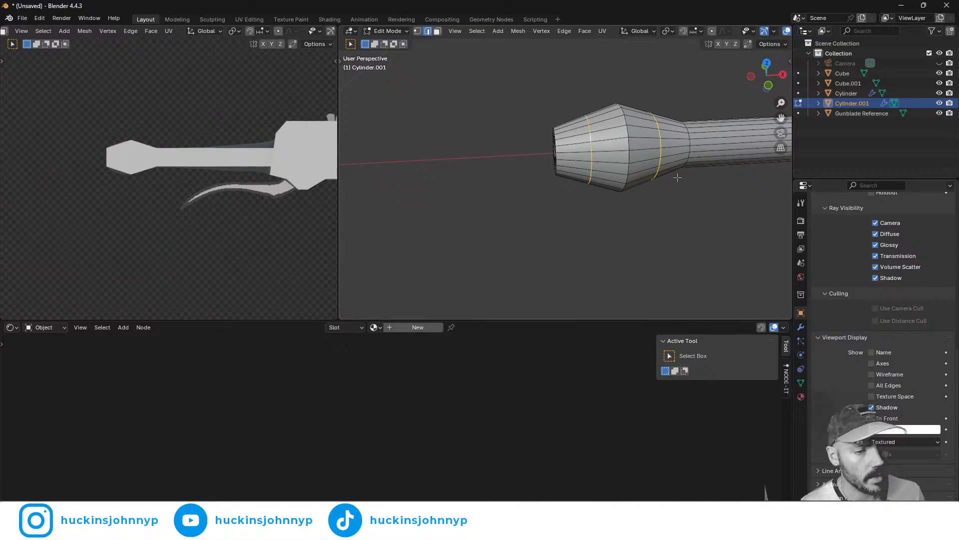
key(s)
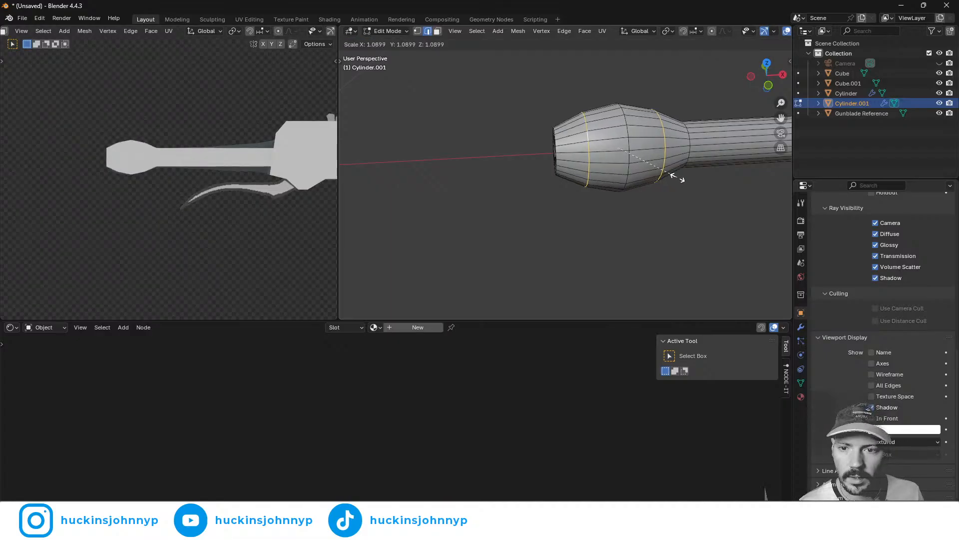
click(678, 178)
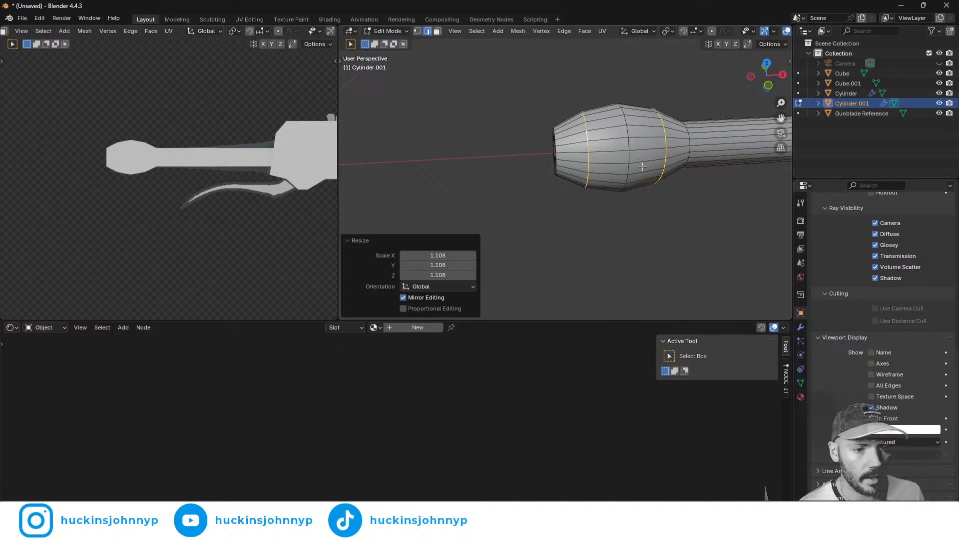
- Pull the end cap's centre faces outward about 0.011 m along negative X, using proportional editing with a radius of about 0.014 m
middle_drag(564, 152, 636, 143)
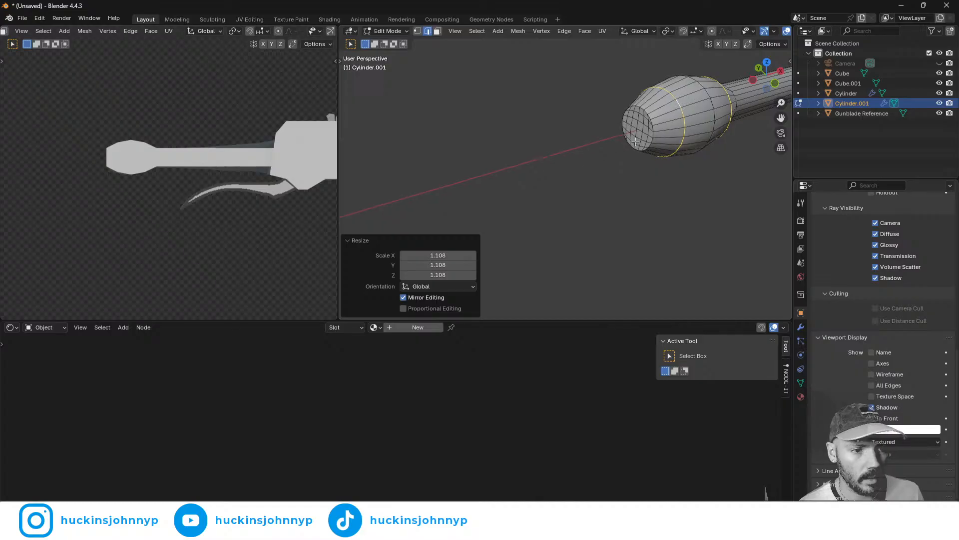
click(655, 129)
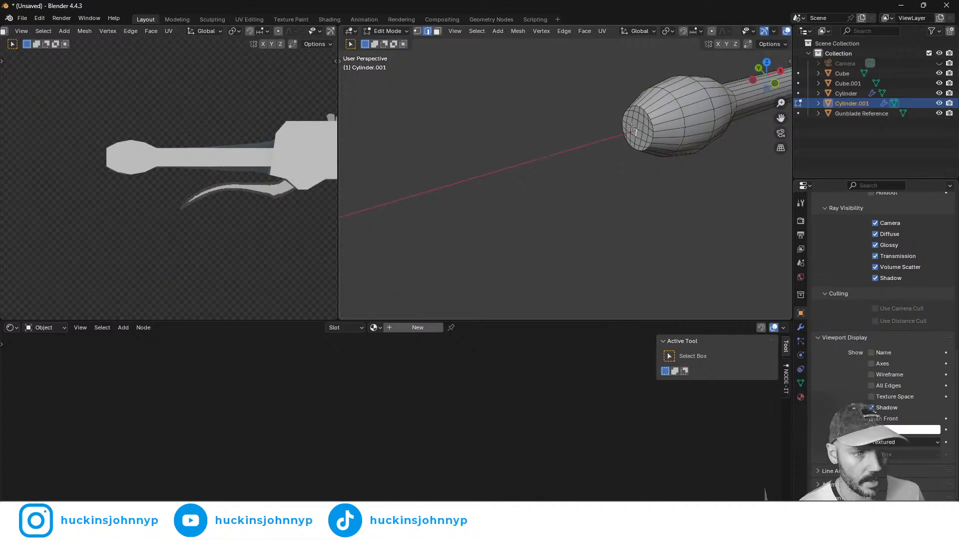
key(3)
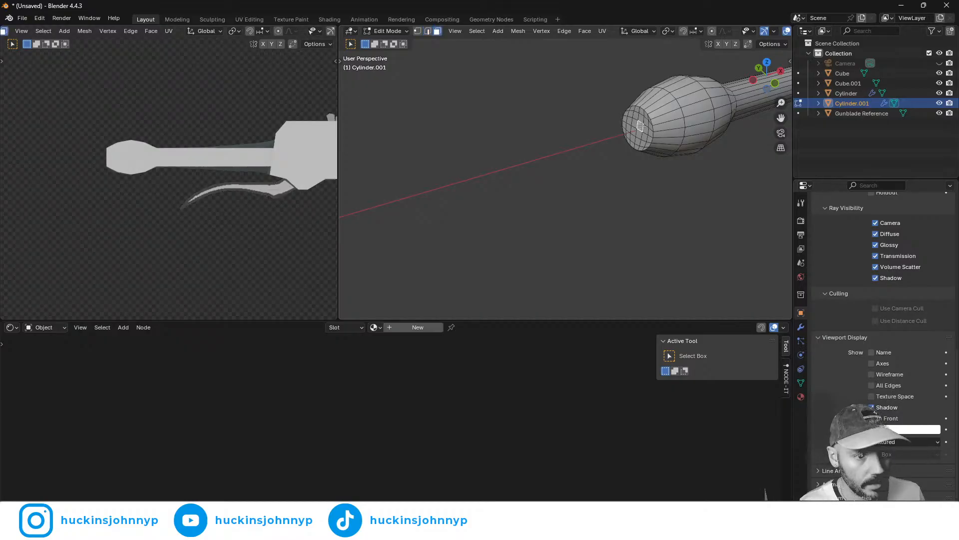
click(634, 130)
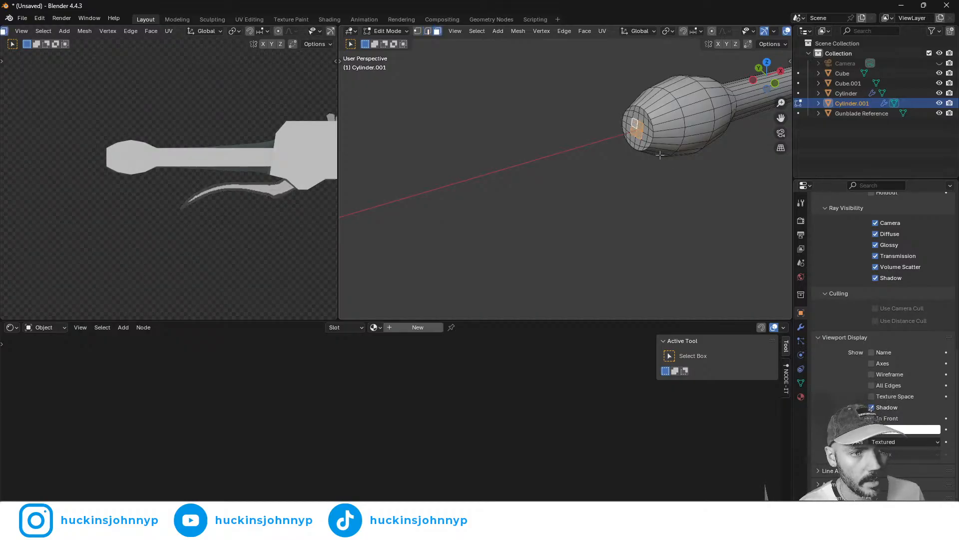
click(713, 31)
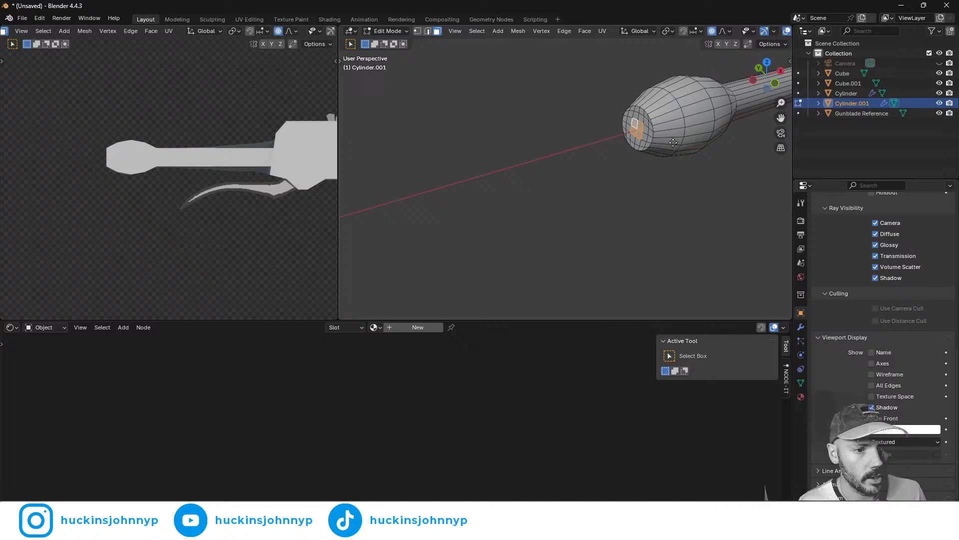
key(g)
key(y)
key(x)
scroll(669, 143, up, 5)
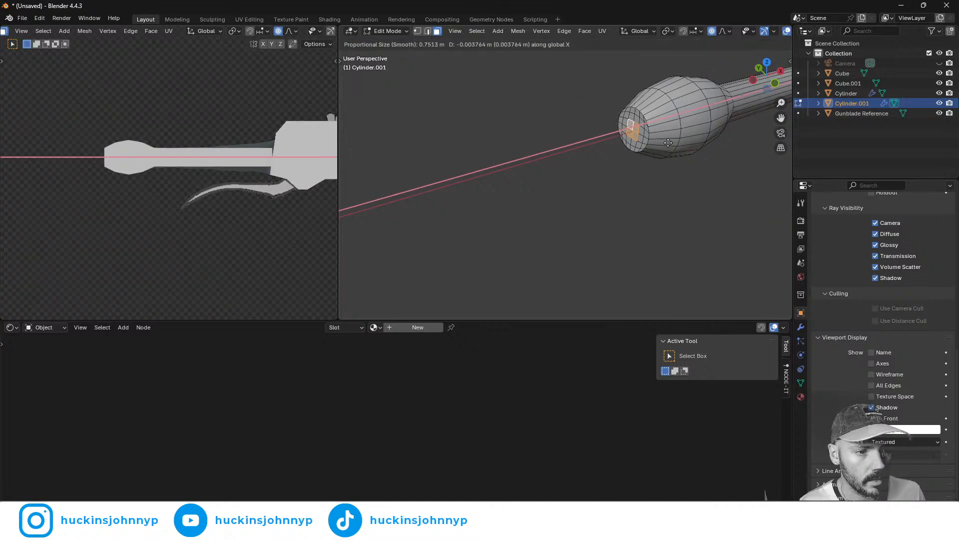
scroll(668, 143, up, 14)
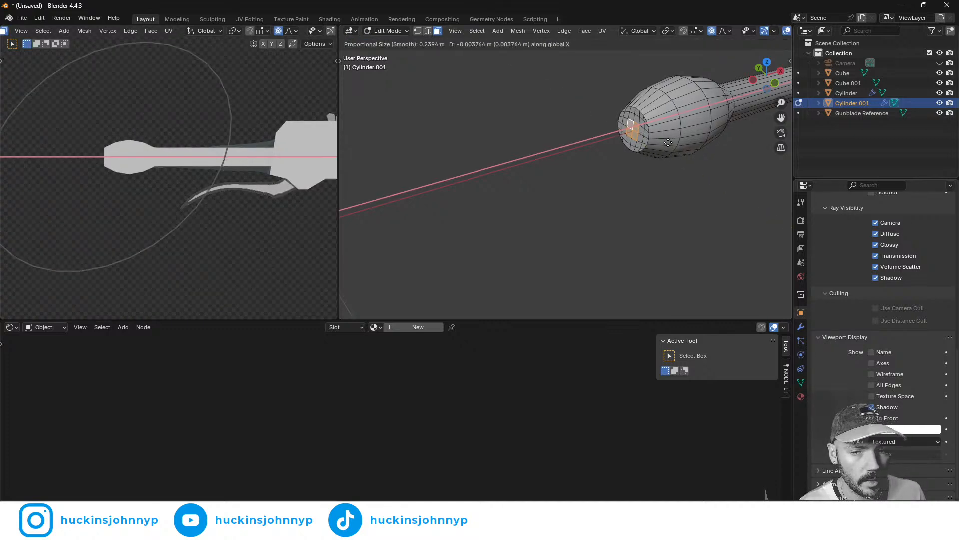
scroll(668, 142, up, 15)
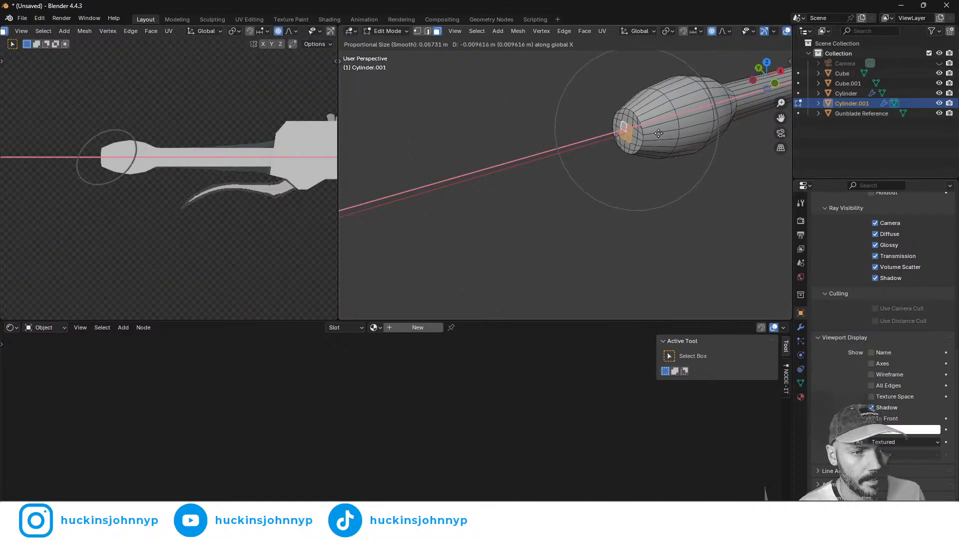
scroll(658, 132, up, 11)
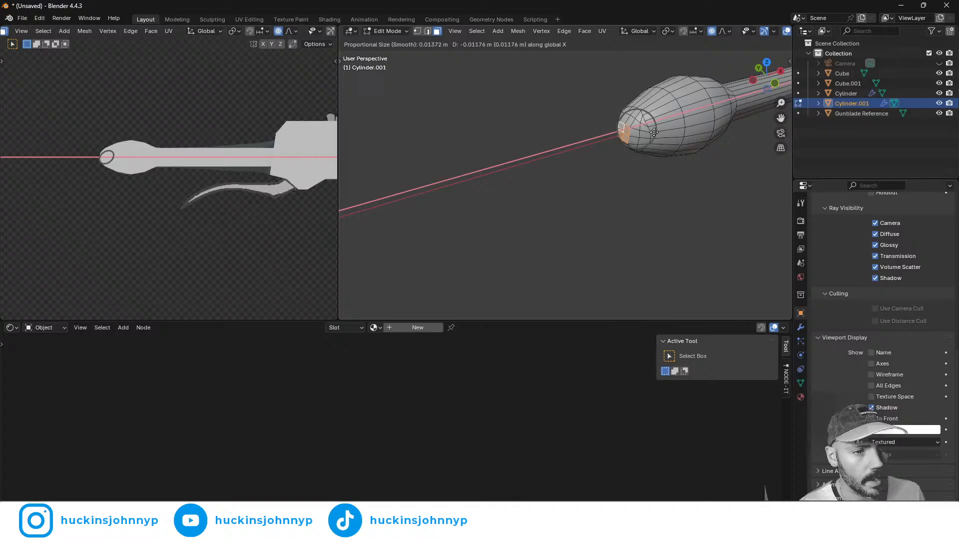
click(655, 132)
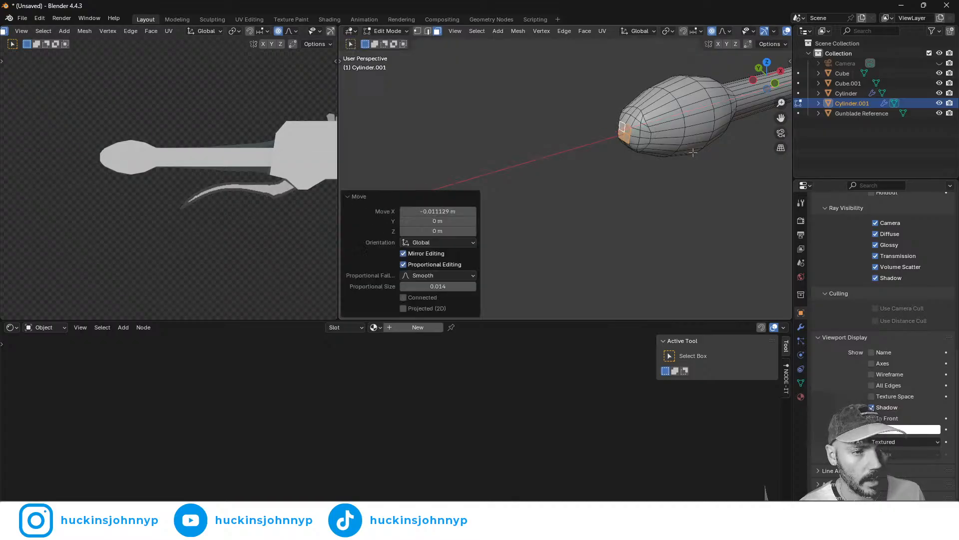
key(Tab)
key(Tab)
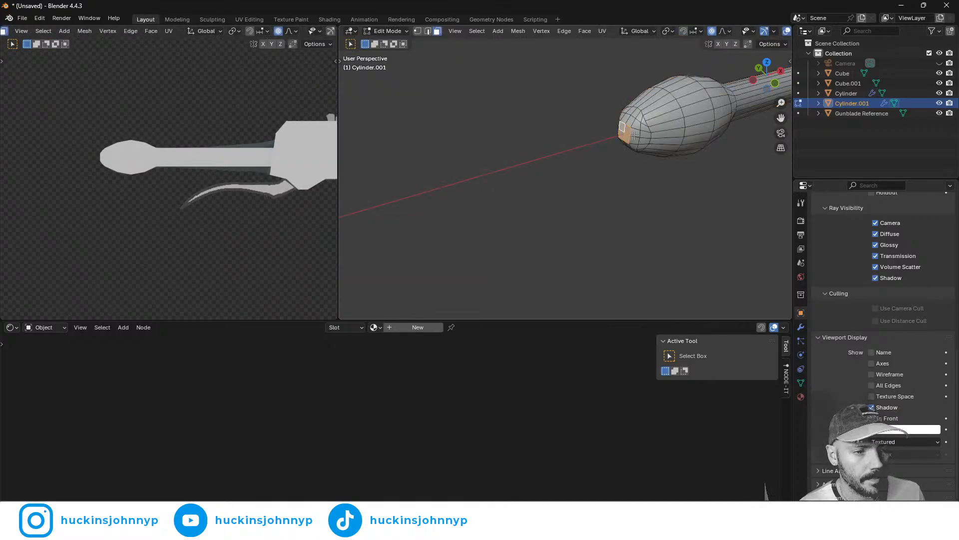
- Move the cap's centre vertex outward about 0.0056 m along negative X with proportional editing, and return to Object Mode
key(1)
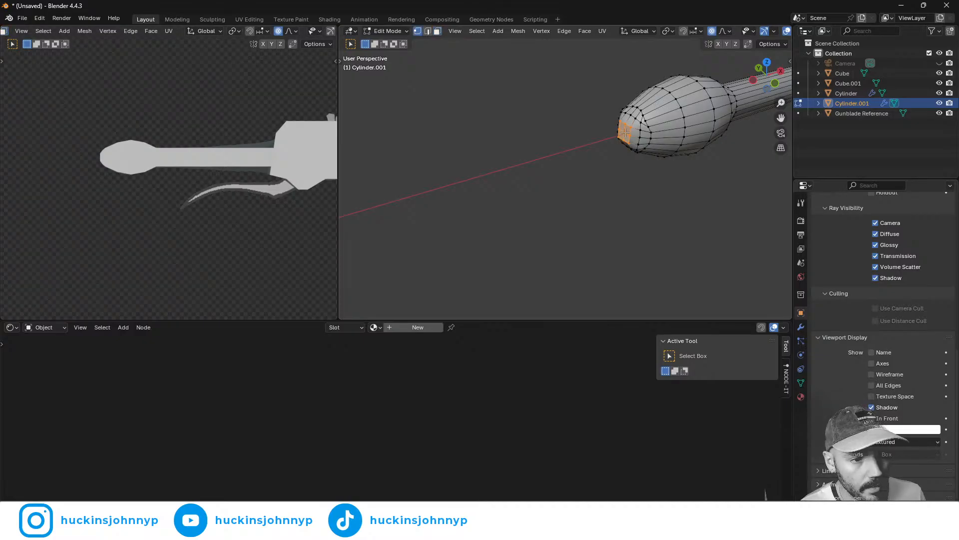
click(626, 132)
key(g)
key(y)
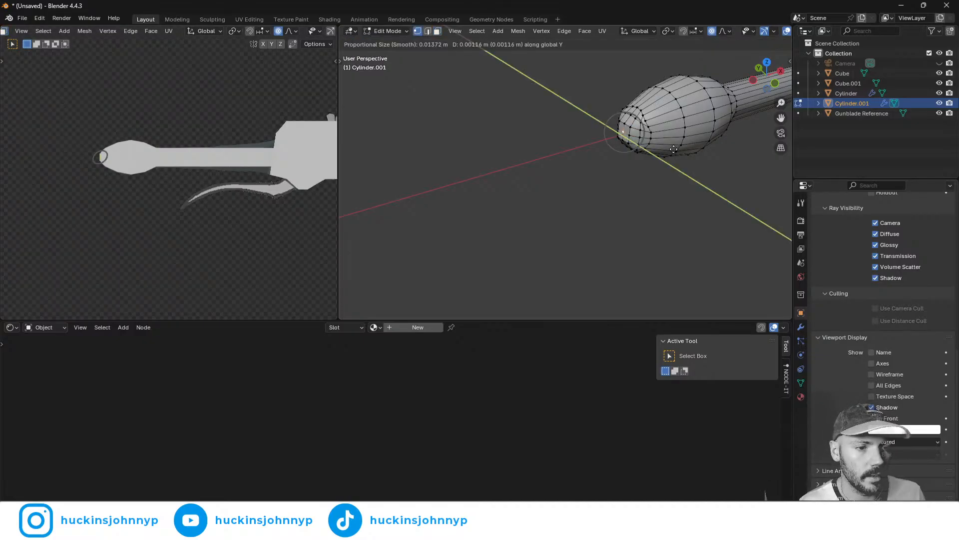
key(x)
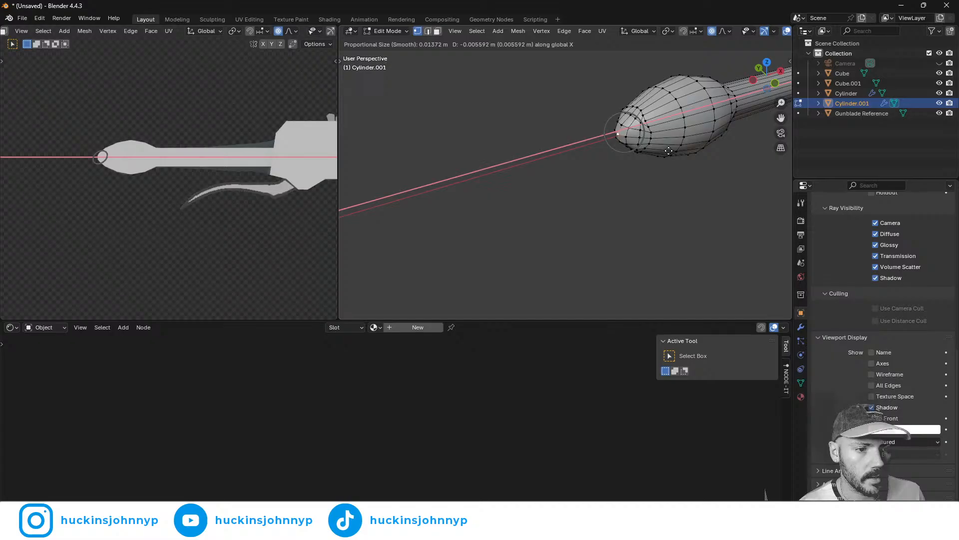
click(669, 151)
key(Tab)
- Select the handle's end ring next to the guard and scale it by about 1.584 to taper the handle
middle_drag(726, 157, 689, 158)
scroll(682, 120, up, 4)
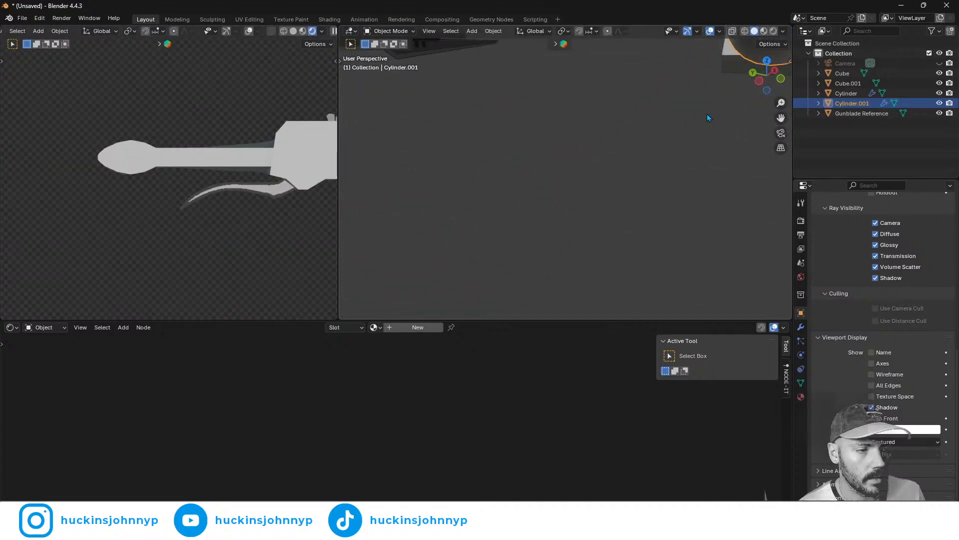
shift+middle_drag(707, 114, 636, 146)
scroll(590, 154, down, 3)
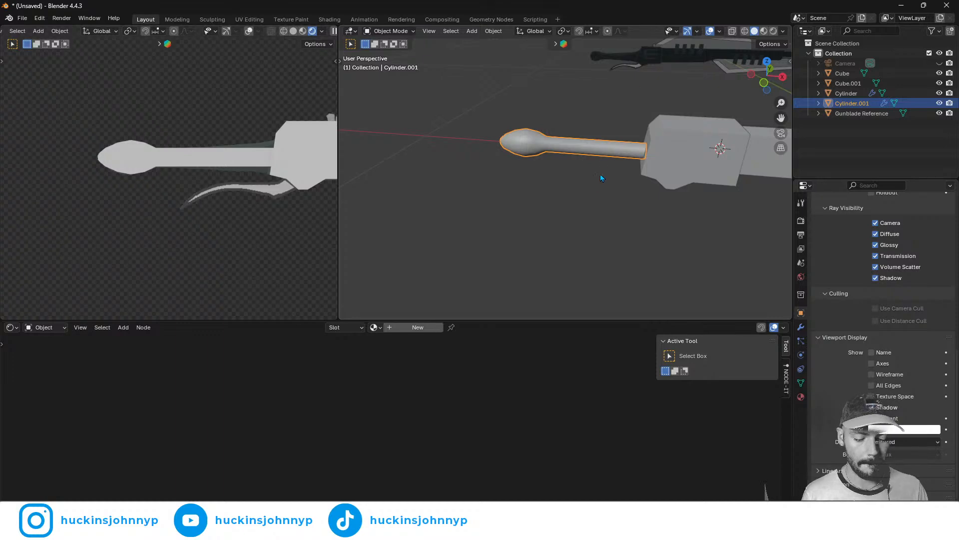
middle_drag(594, 211, 553, 163)
key(Tab)
alt+click(554, 162)
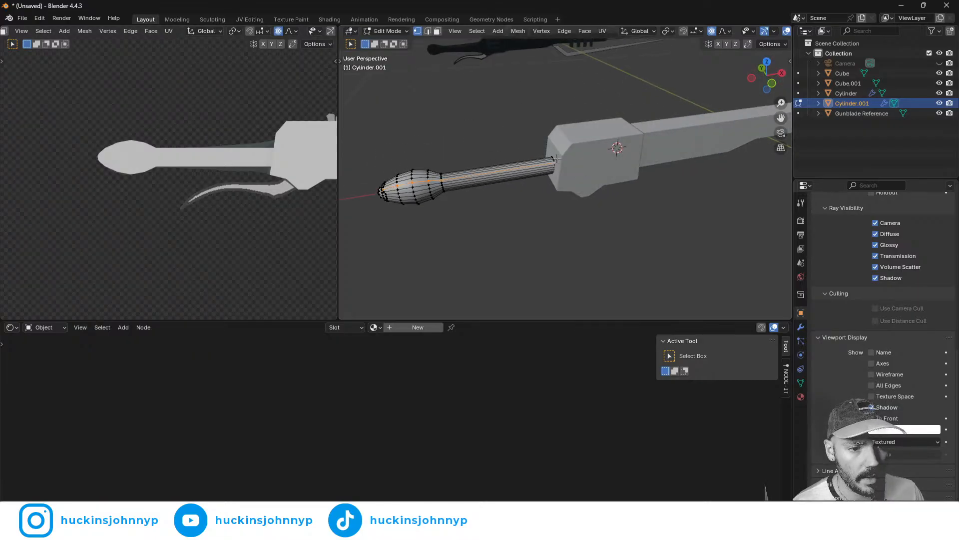
ctrl+alt+click(556, 160)
key(s)
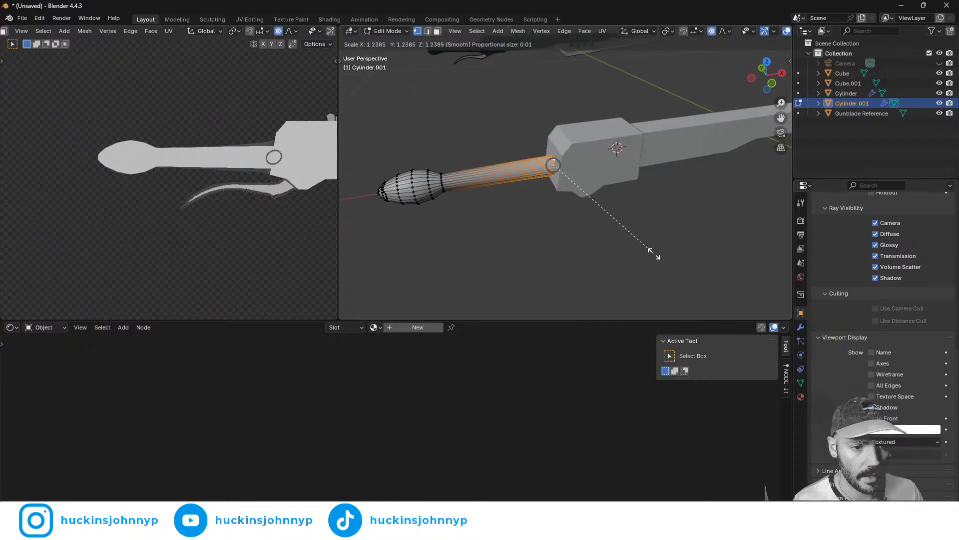
click(688, 270)
- Move the enlarged end ring about 0.011 m along X into the guard, and leave Edit Mode
key(g)
key(x)
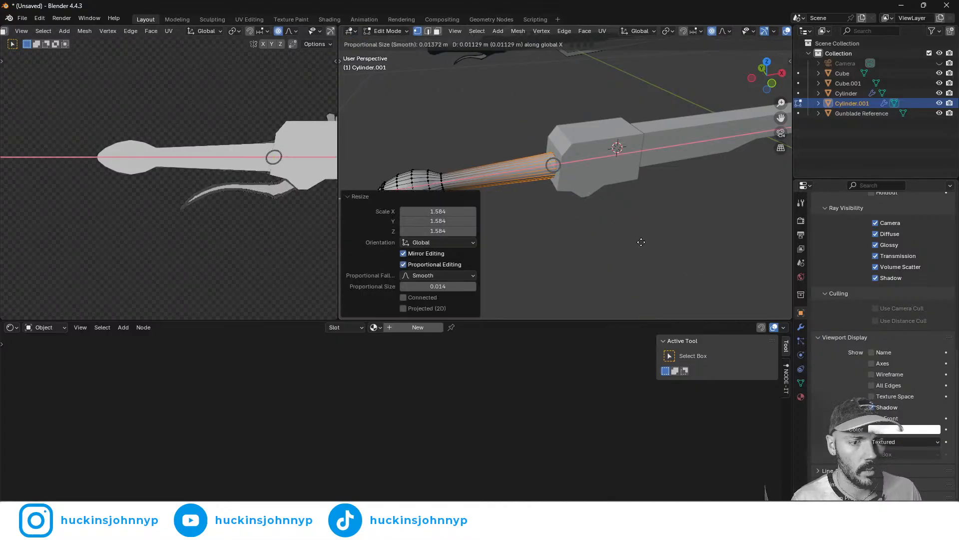
click(644, 242)
middle_drag(645, 242, 499, 220)
key(Tab)
scroll(498, 227, down, 1)
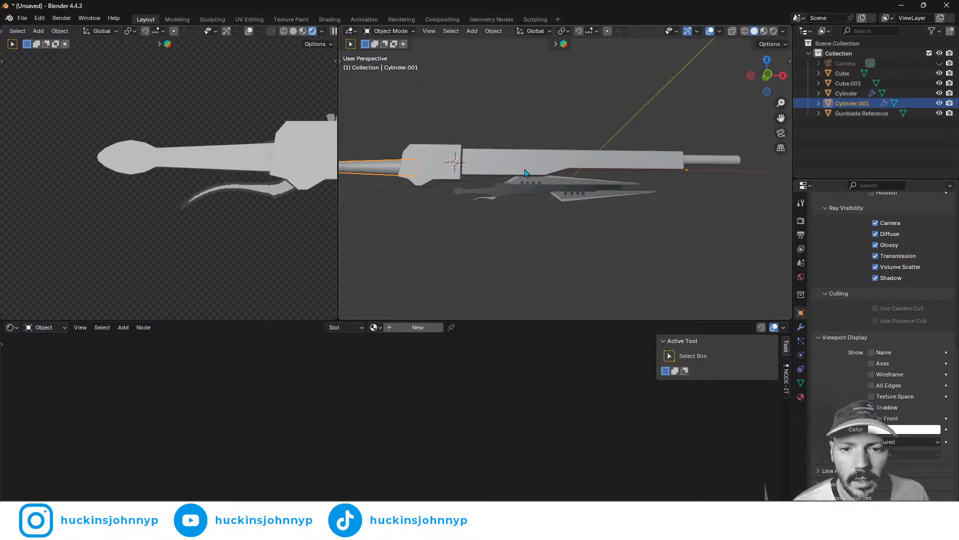
scroll(526, 178, down, 2)
mouse_move(526, 178)
middle_down()
mouse_move(545, 228)
mouse_move(554, 199)
mouse_move(523, 194)
mouse_move(535, 193)
middle_up()
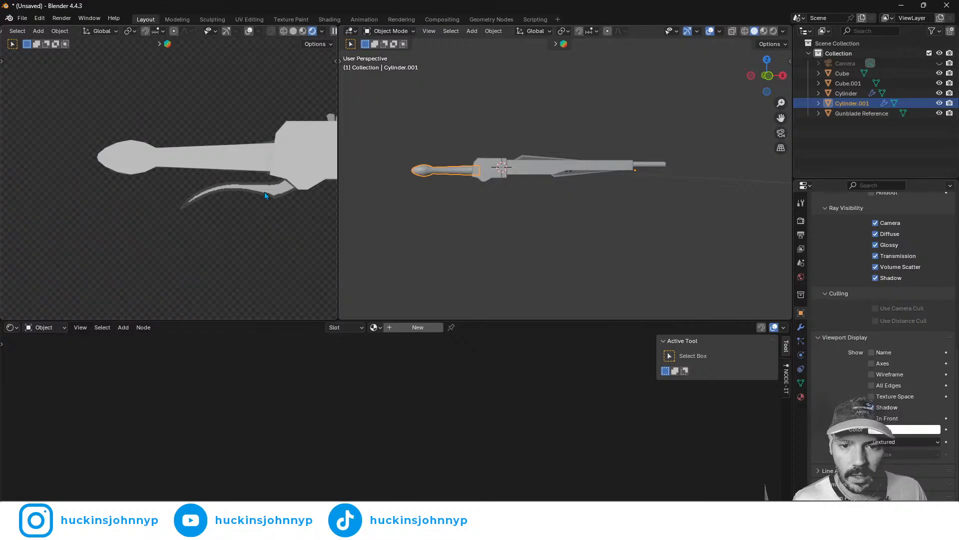
scroll(461, 211, up, 8)
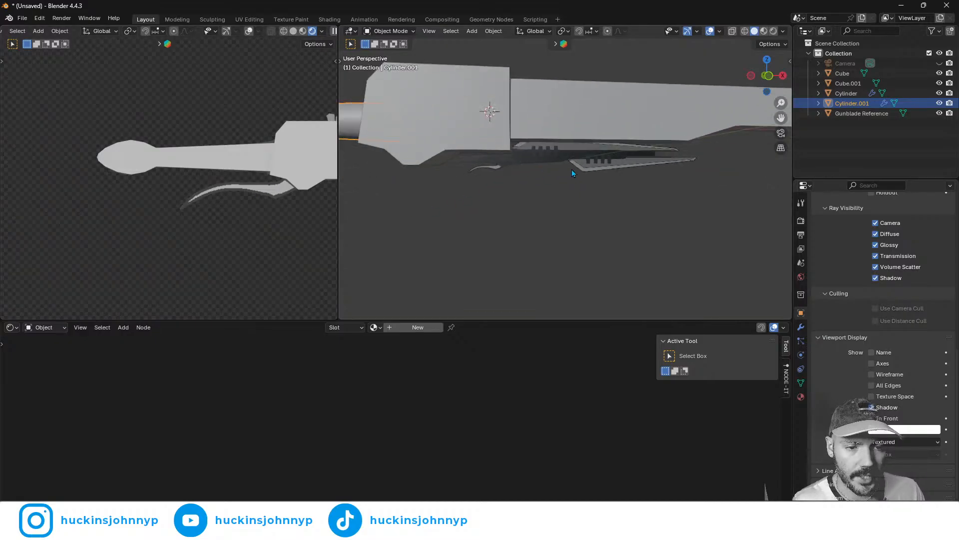
middle_drag(573, 171, 517, 180)
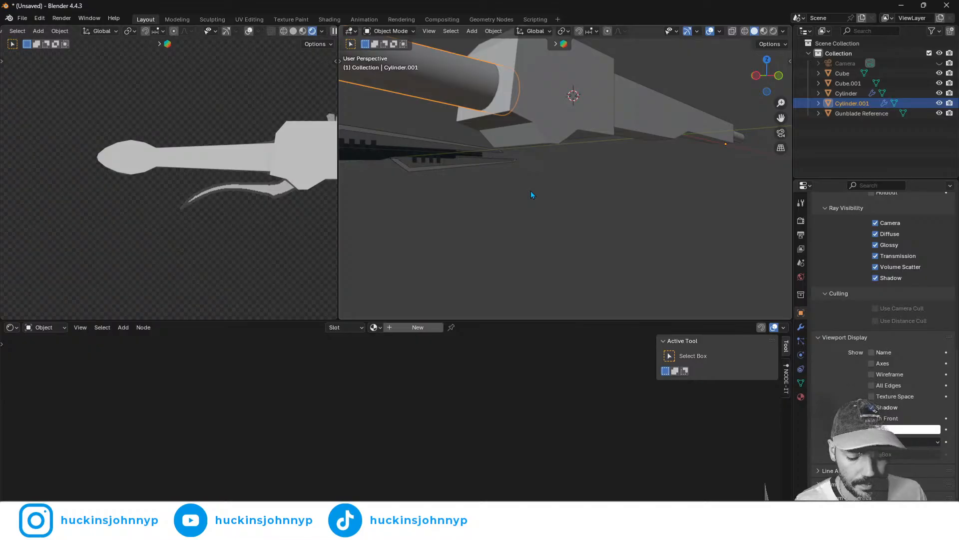
- Select the edge on the guard's underside near the handle, snap the 3D cursor to it, and return to Object Mode
middle_drag(511, 154, 704, 108)
middle_drag(507, 166, 507, 126)
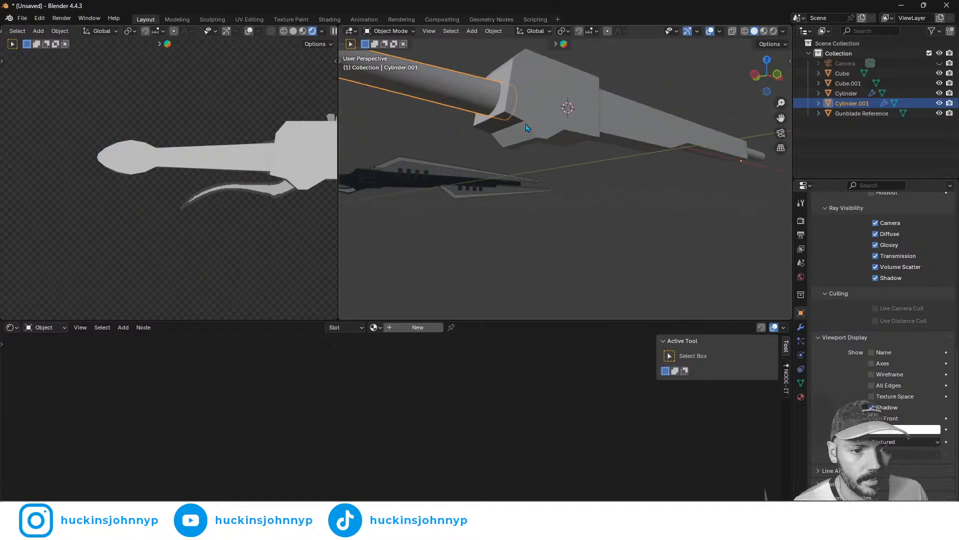
click(527, 126)
key(Tab)
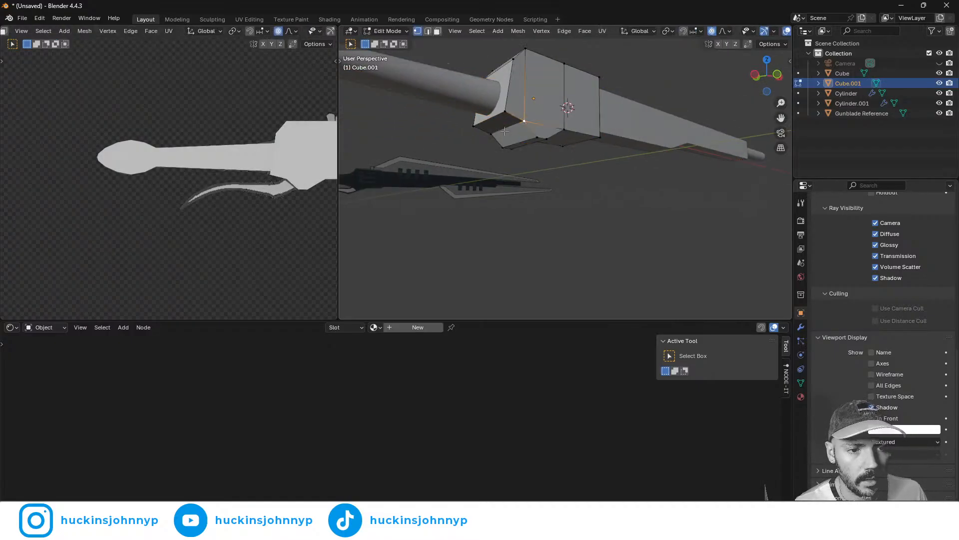
click(523, 123)
key(shift+s)
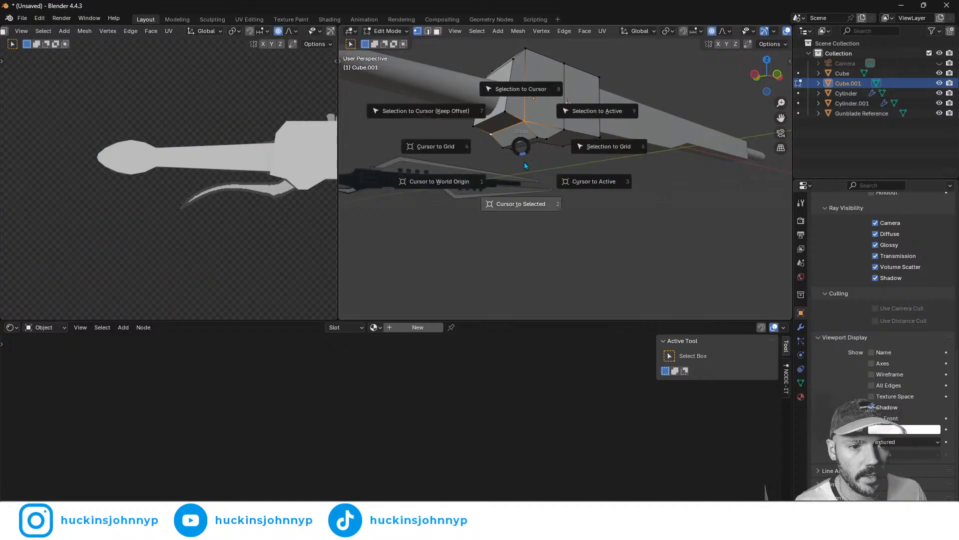
click(520, 199)
key(Tab)
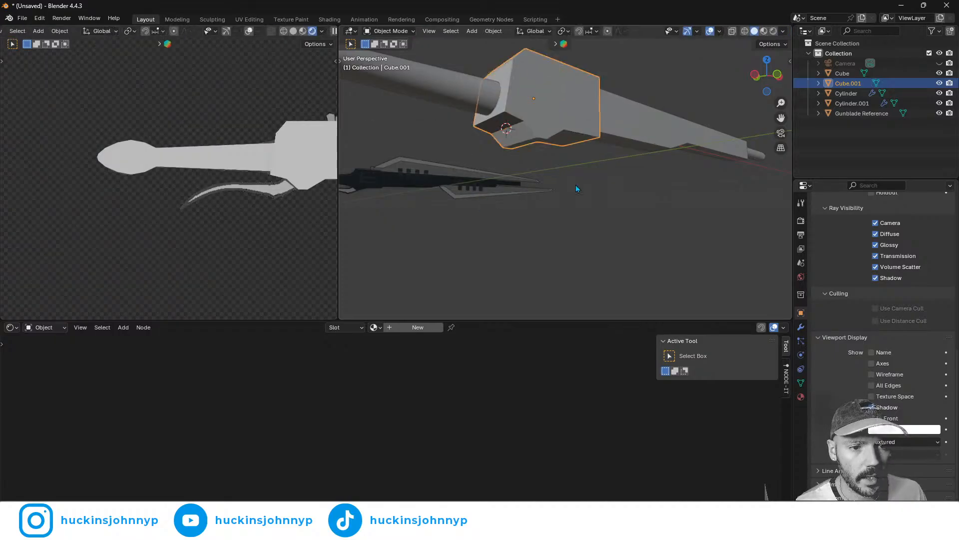
- Add a cube at the 3D cursor beneath the guard and scale it uniformly to about 0.007
middle_drag(623, 180, 588, 187)
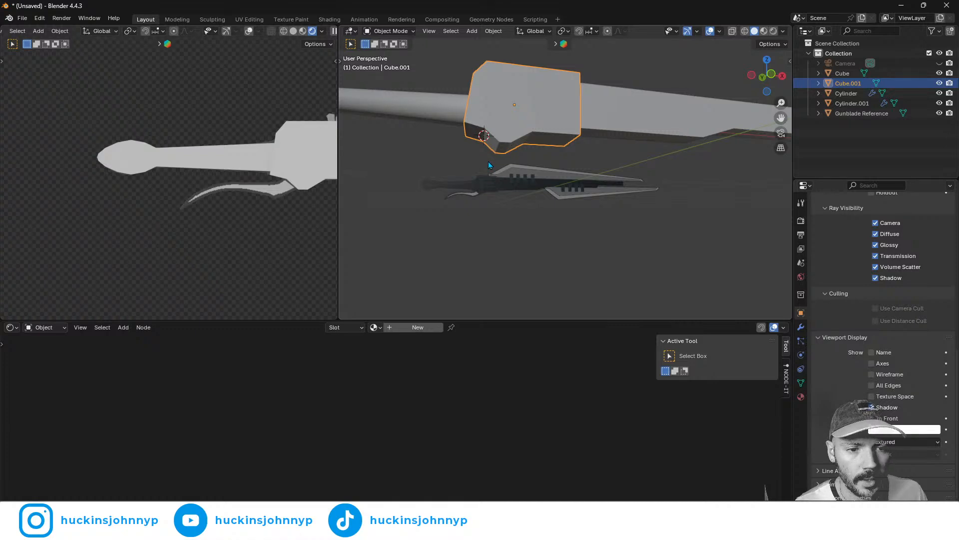
middle_drag(488, 161, 493, 174)
key(shift+a)
mouse_move(598, 187)
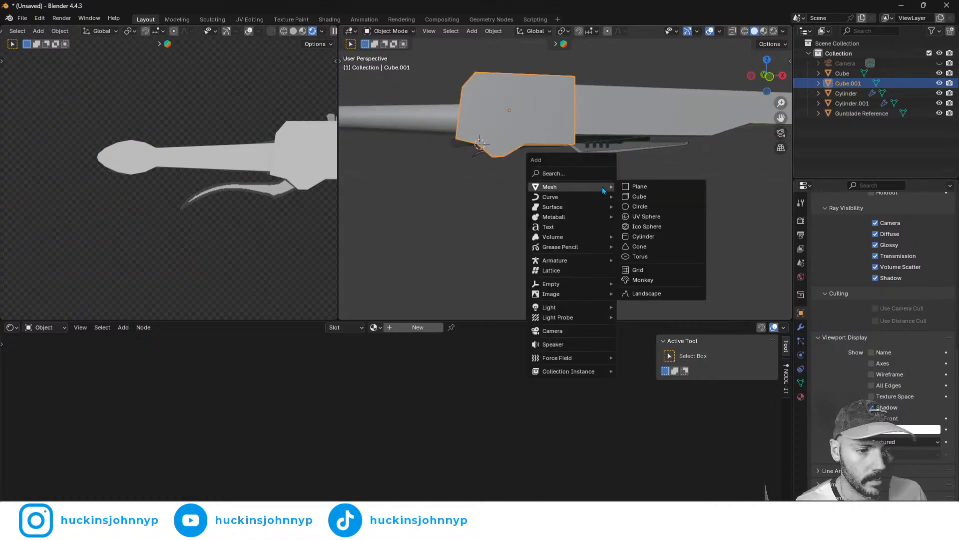
click(639, 196)
key(s)
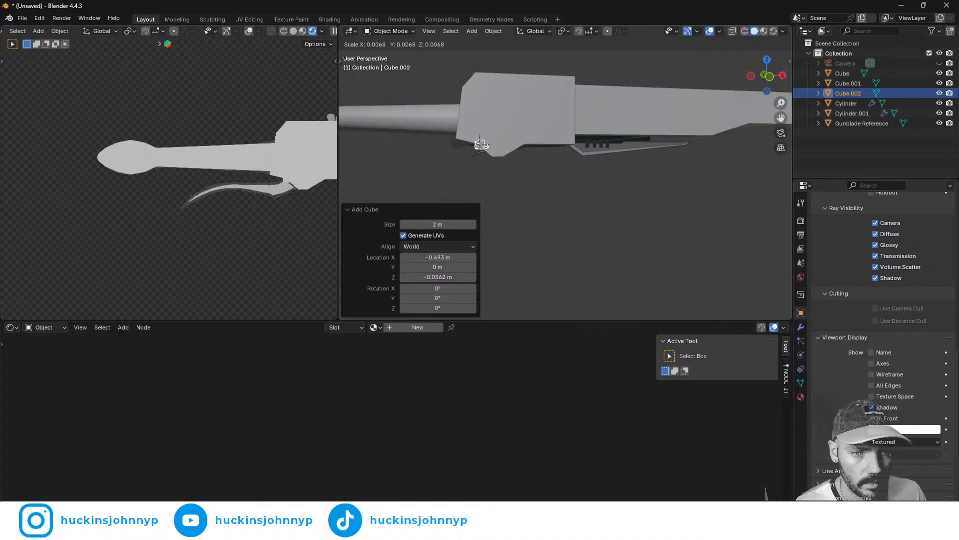
click(480, 144)
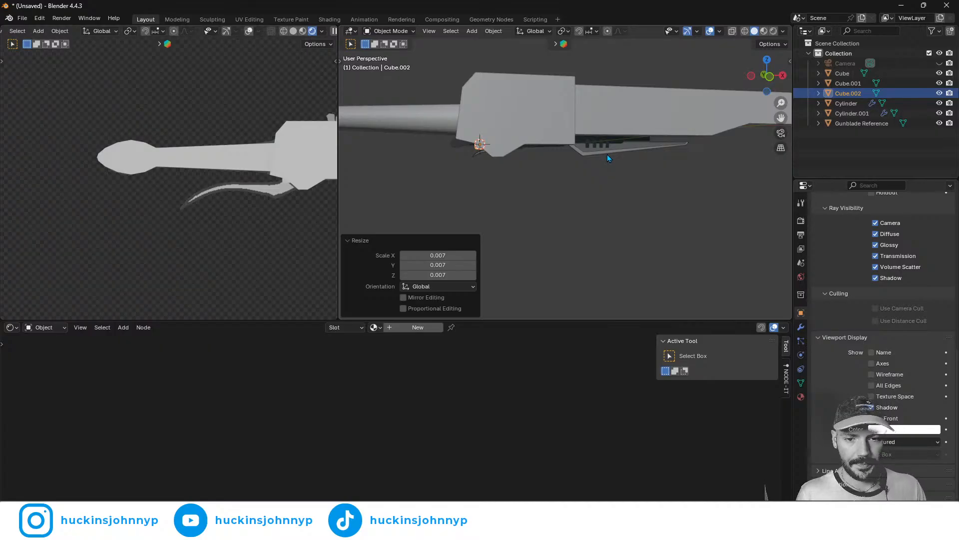
- Rotate the small cube about 44.3° around global Y and move it about 0.0117 m along X
key(r)
key(x)
key(y)
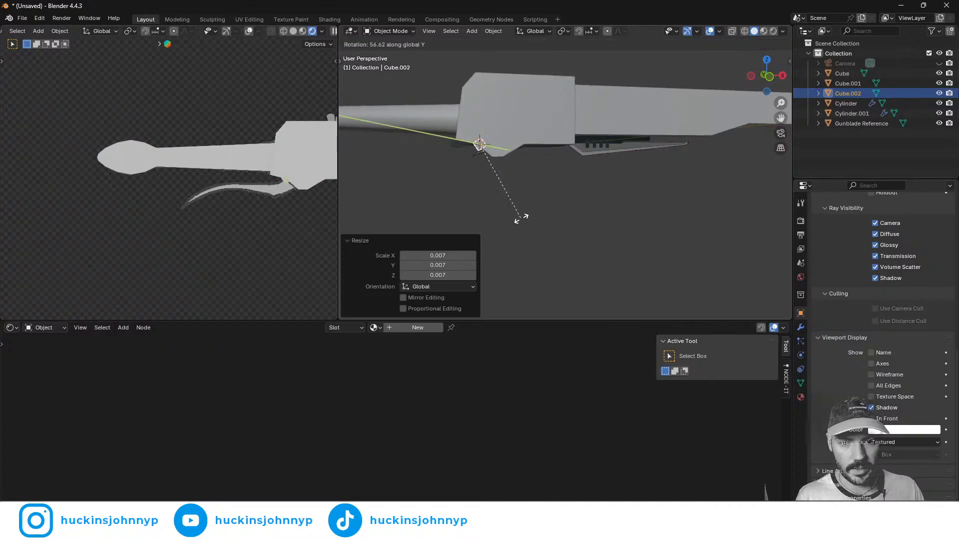
click(539, 215)
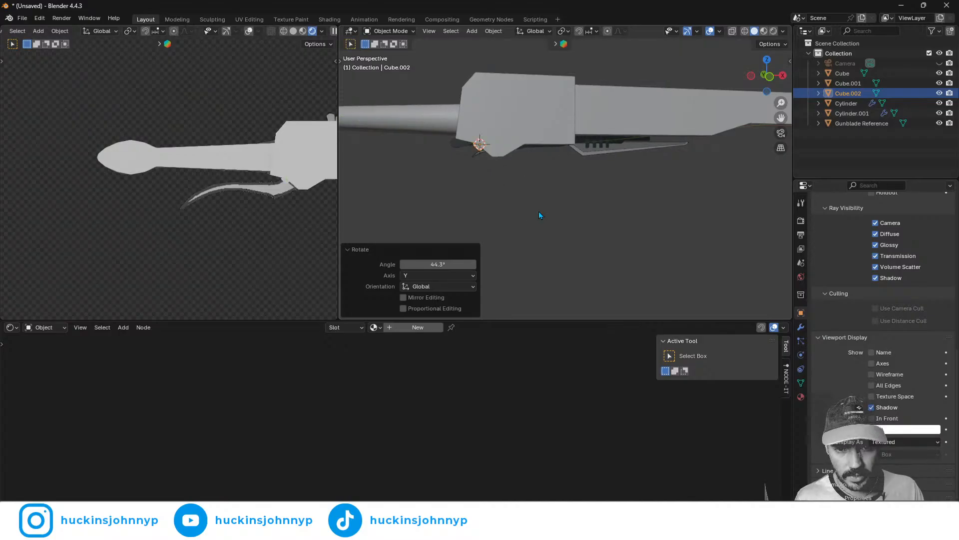
key(g)
key(y)
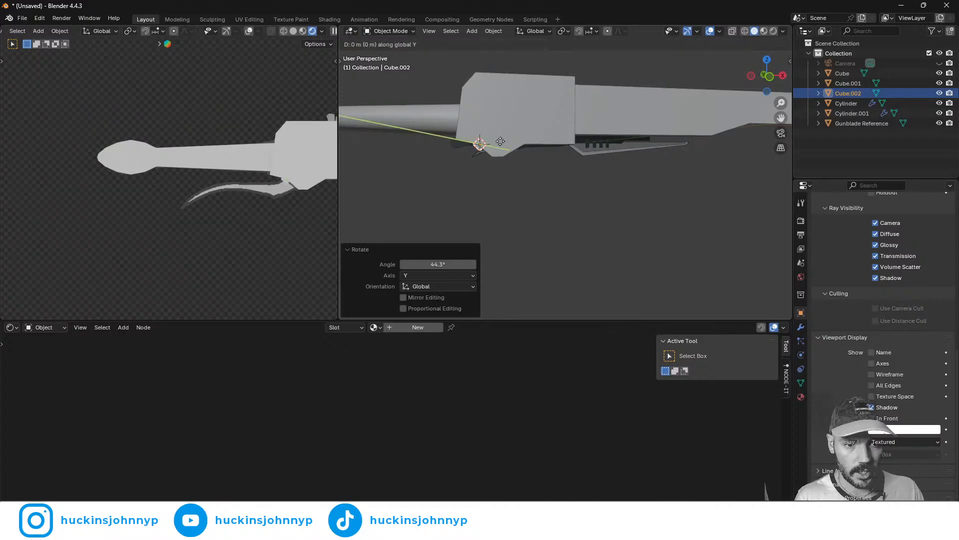
key(x)
click(508, 146)
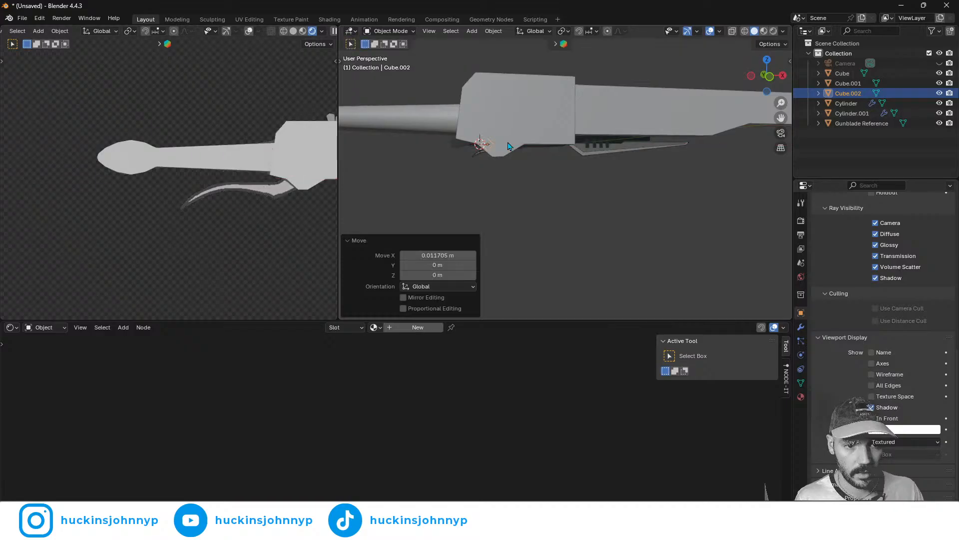
- Scale the small cube by about 1.736 along its local X and about 2.123 along its local Z
key(s)
key(x)
key(x)
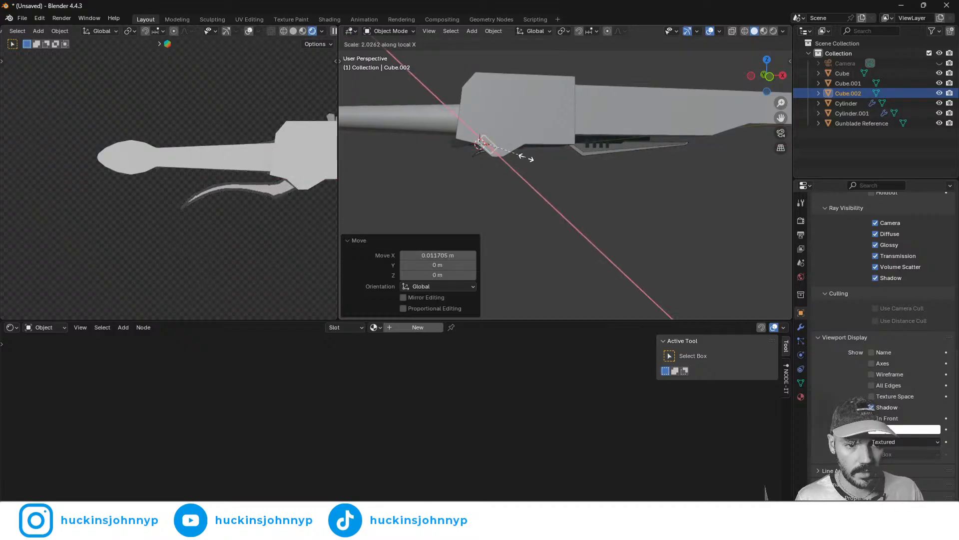
click(521, 158)
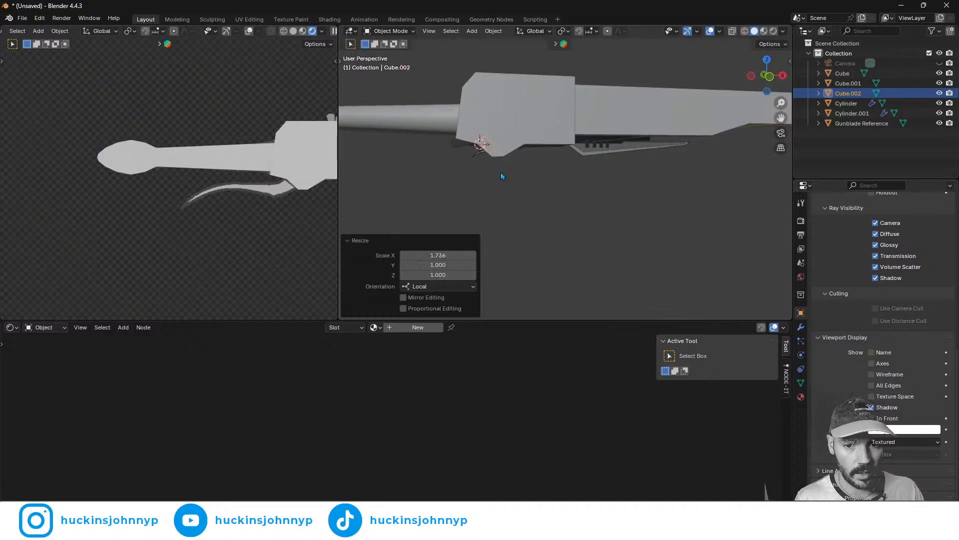
shift+middle_drag(501, 173, 560, 148)
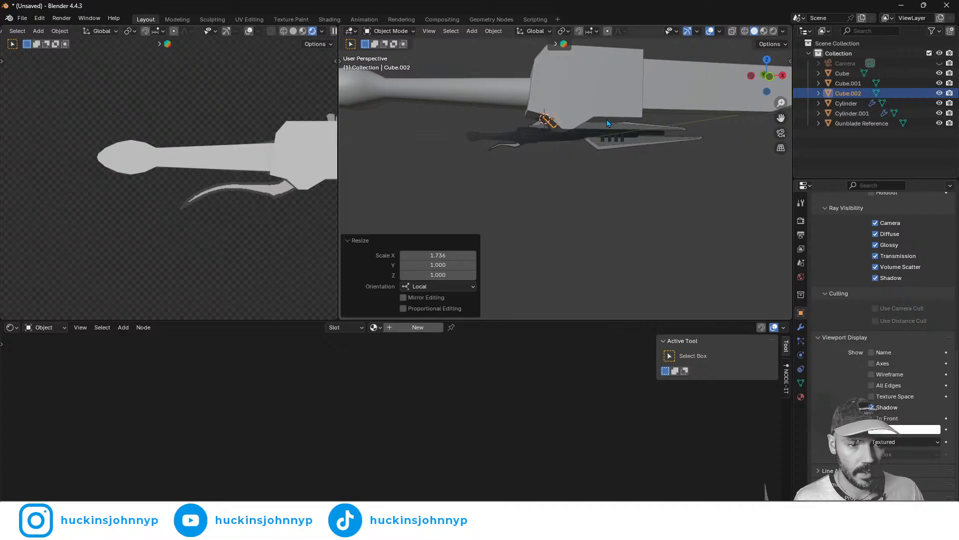
key(s)
key(y)
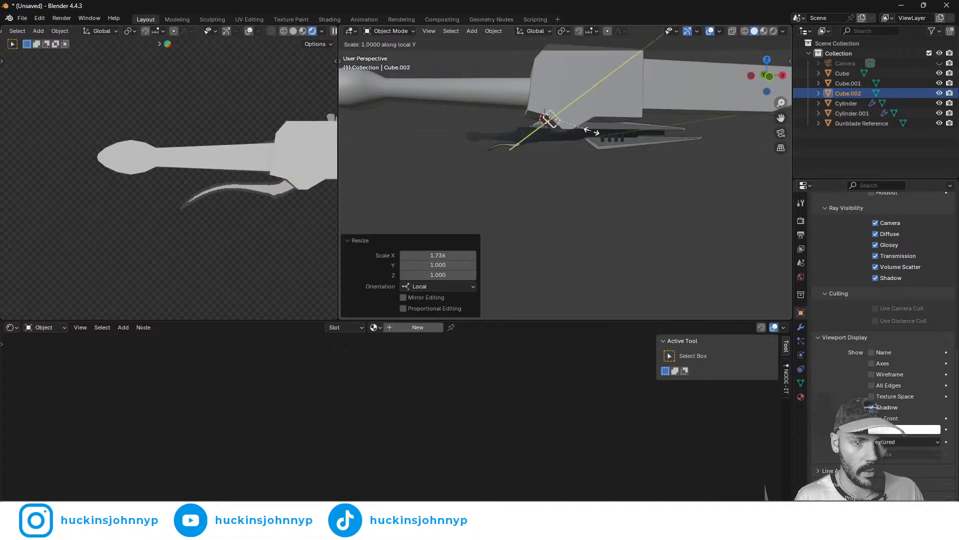
key(z)
key(z)
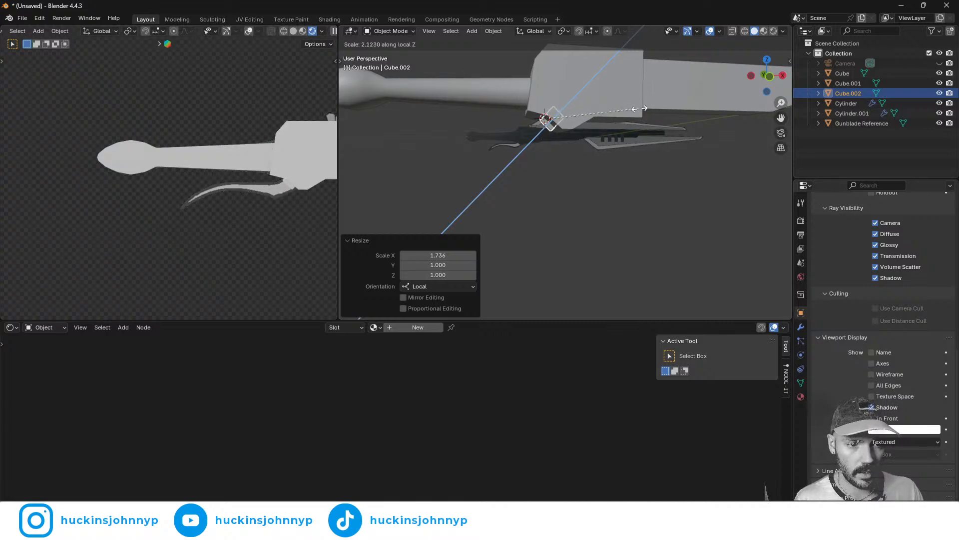
click(640, 109)
- Move the block about 0.0117 m along its negative local Z, out from under the guard
key(g)
key(z)
key(z)
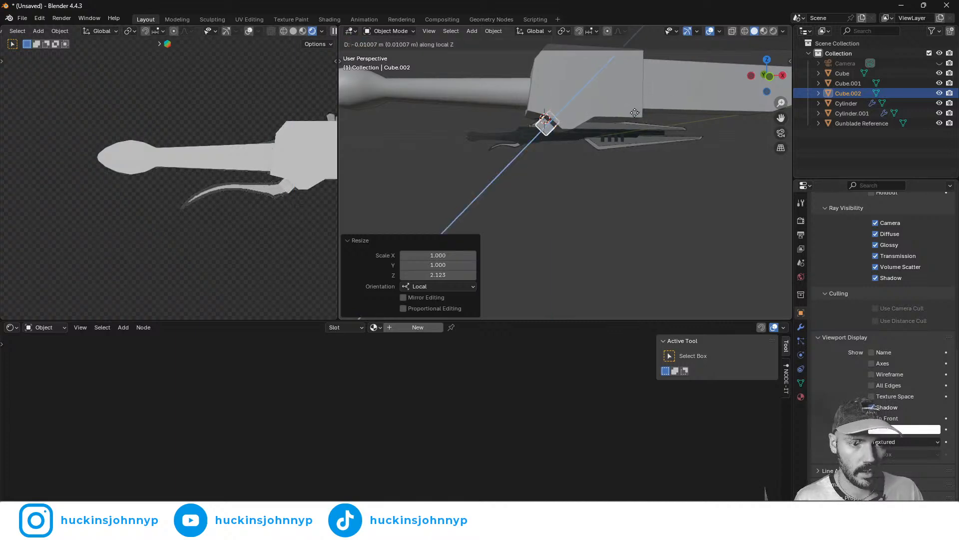
click(634, 114)
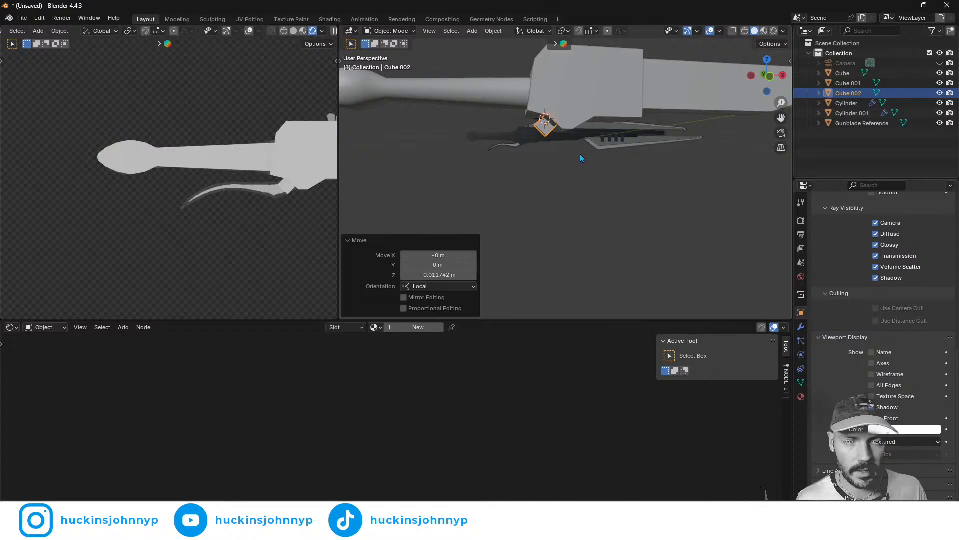
- Enter Edit Mode on the block and extrude its lower outer end face about 0.0188 m along its normal
scroll(547, 140, up, 6)
scroll(532, 129, down, 2)
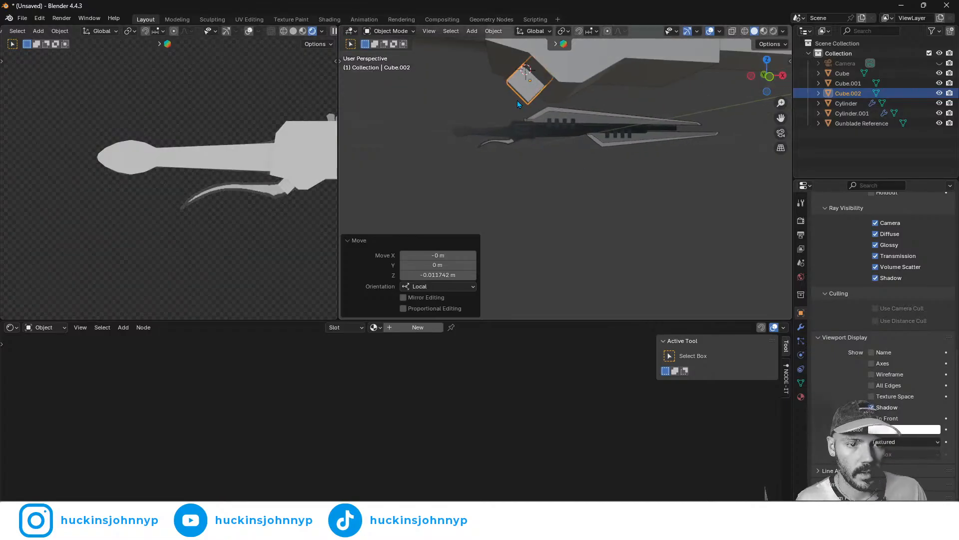
click(521, 96)
key(Tab)
click(520, 95)
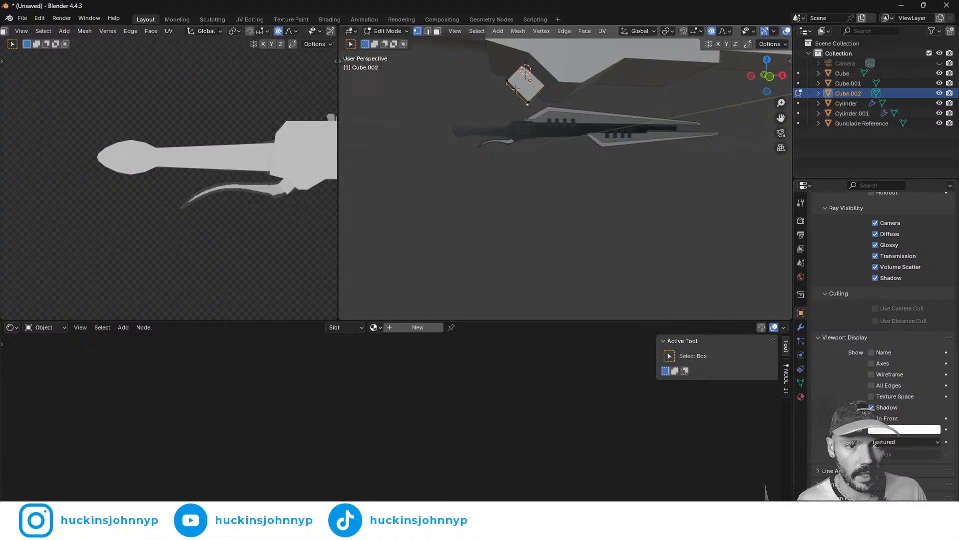
shift+click(508, 81)
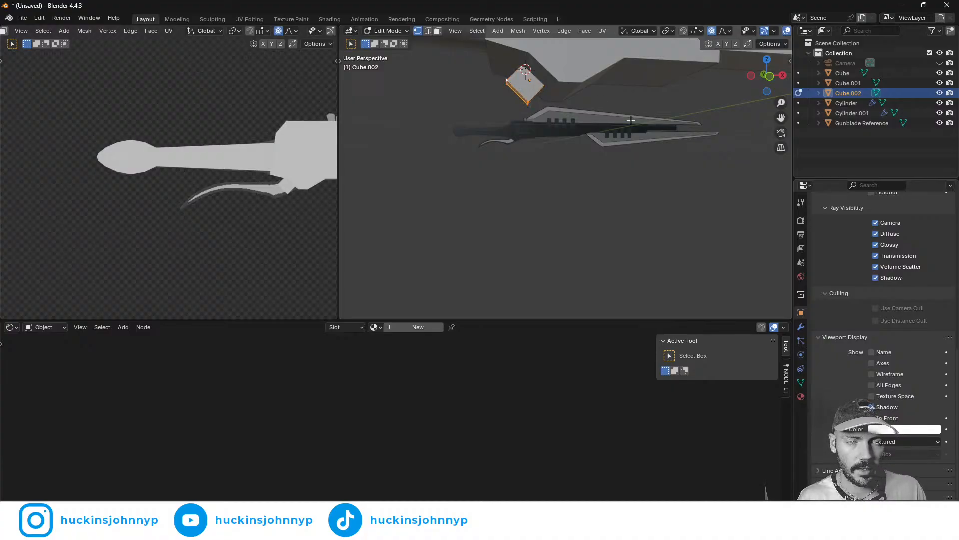
key(g)
key(z)
key(z)
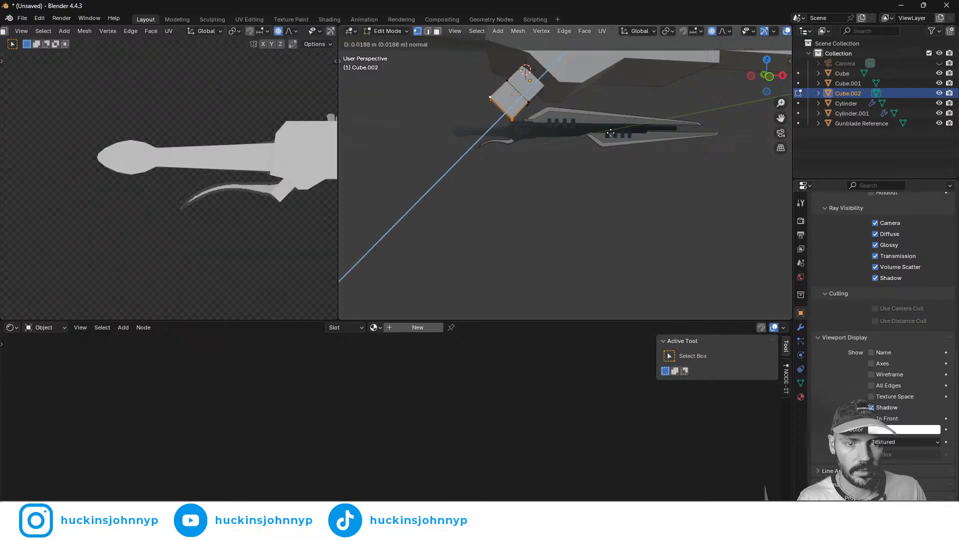
click(611, 133)
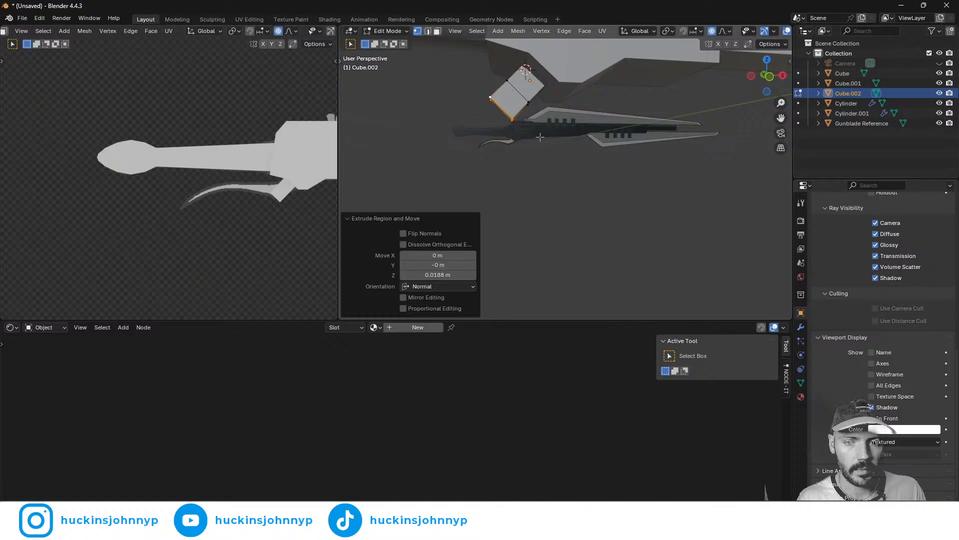
- Select the handle-facing side face of the newly extruded section and extrude it about 0.014 m along negative X
mouse_move(527, 140)
middle_down()
mouse_move(508, 146)
mouse_move(520, 154)
middle_up()
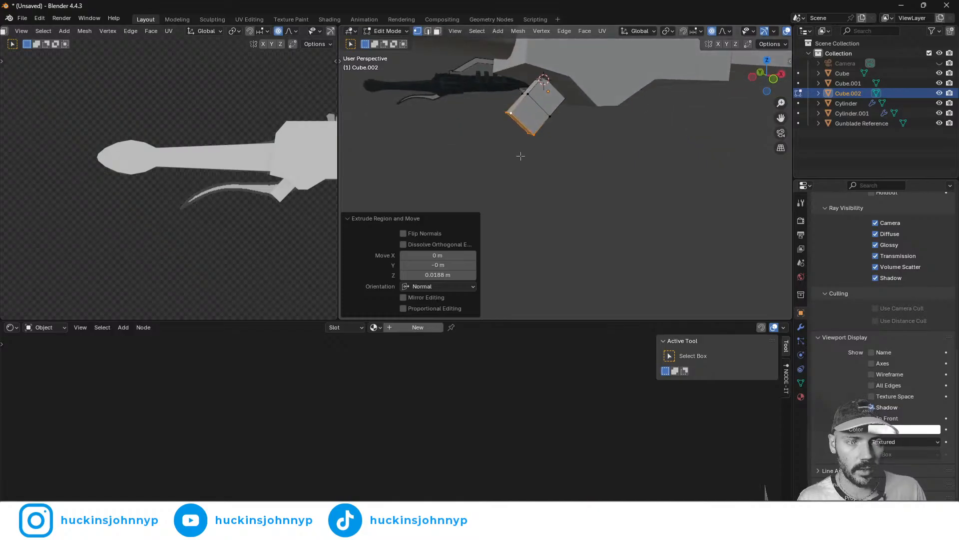
click(522, 93)
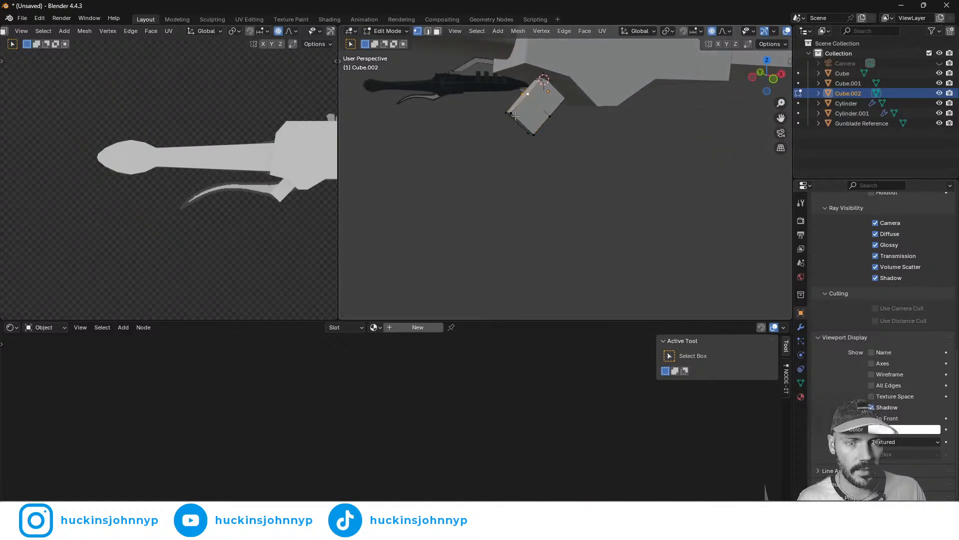
shift+click(515, 113)
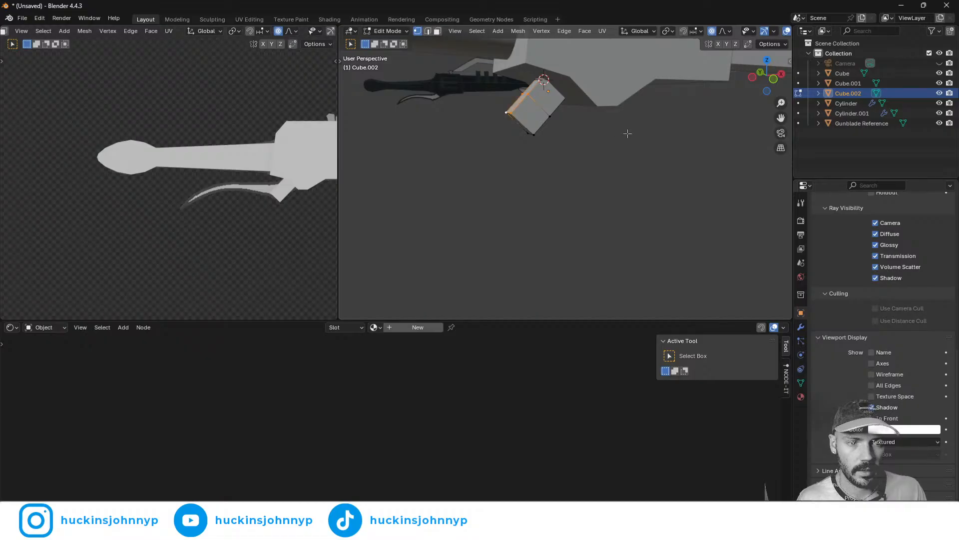
key(e)
key(x)
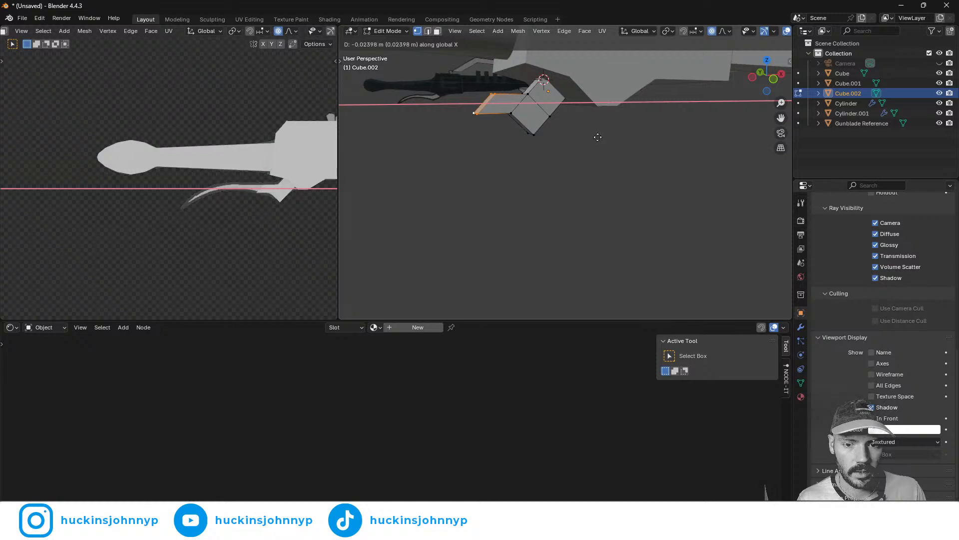
click(611, 129)
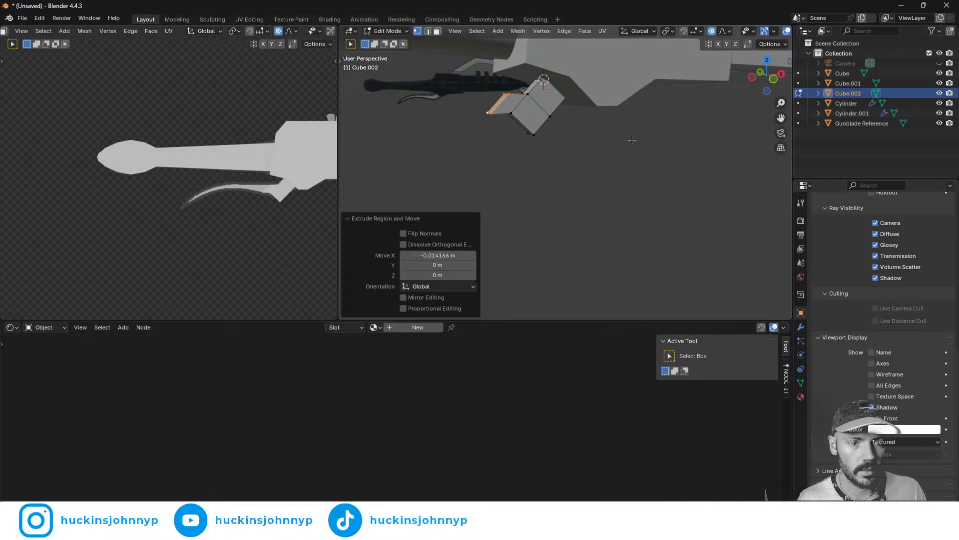
- Move the extruded end face along negative X by about 0.083 m and a further 0.024 m to form a long arm
key(g)
key(x)
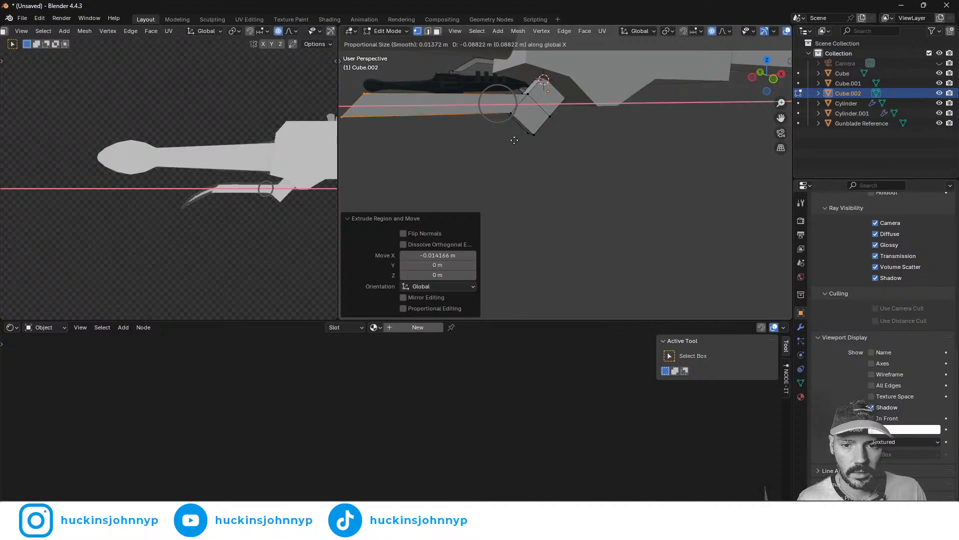
click(519, 140)
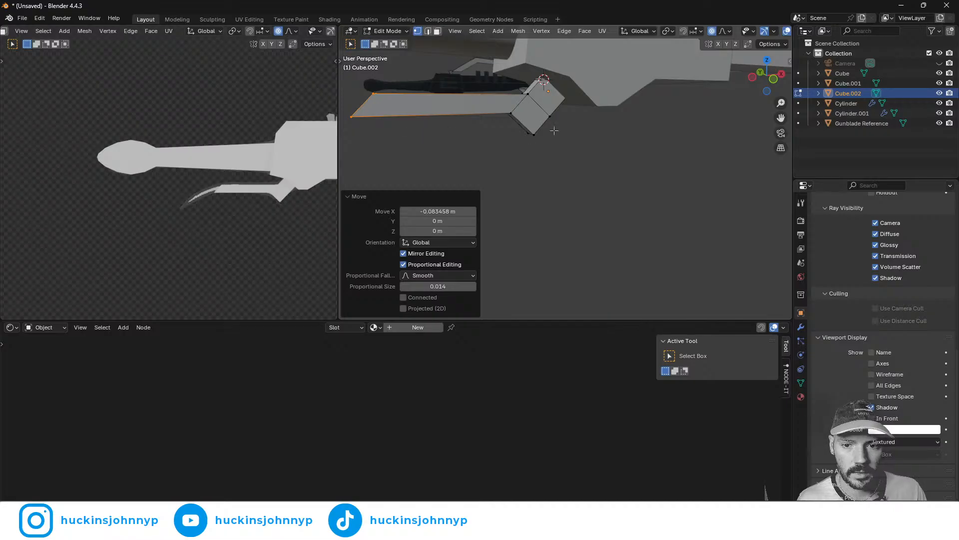
key(g)
key(x)
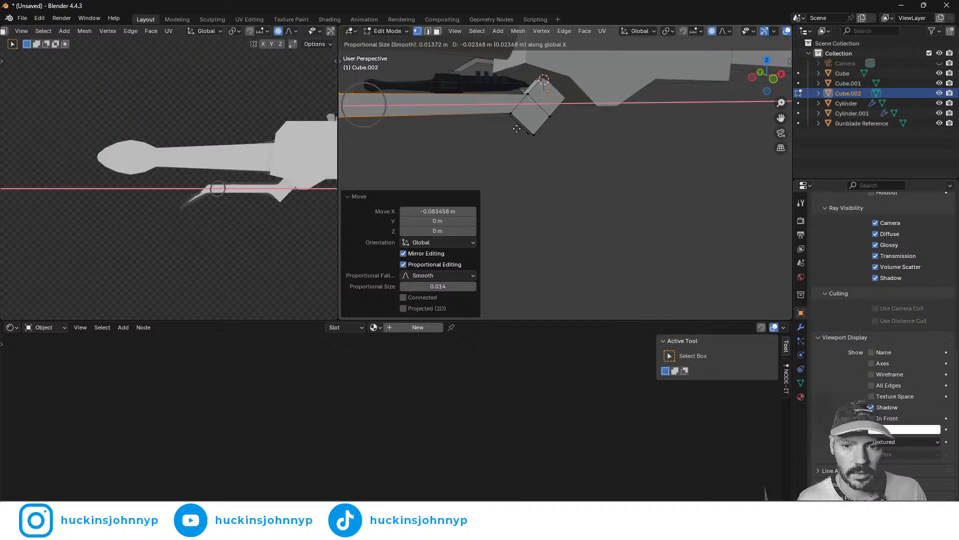
click(518, 128)
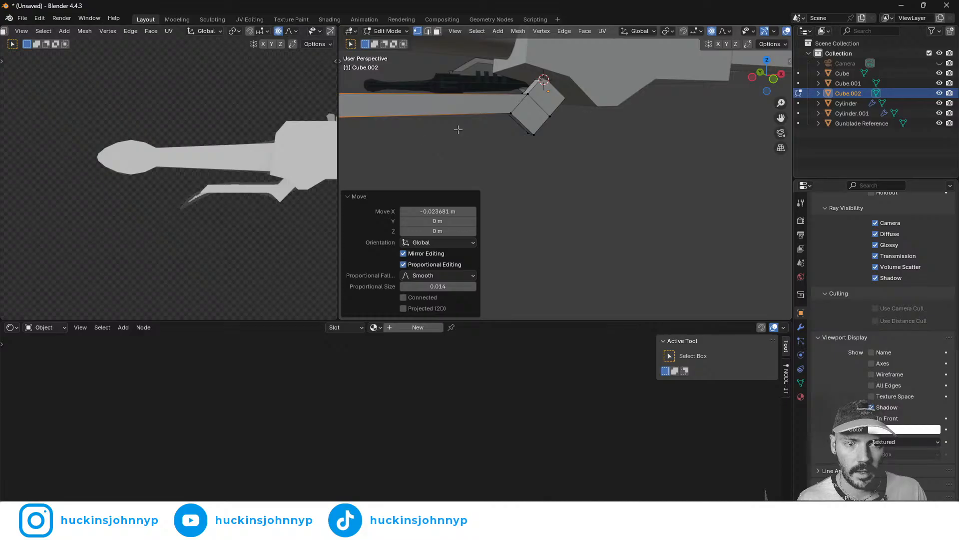
- Add one loop cut across the long arm and slide it toward the free end with a factor of about -0.818
scroll(463, 129, down, 5)
middle_drag(507, 152, 531, 147)
scroll(488, 148, up, 4)
scroll(486, 131, up, 2)
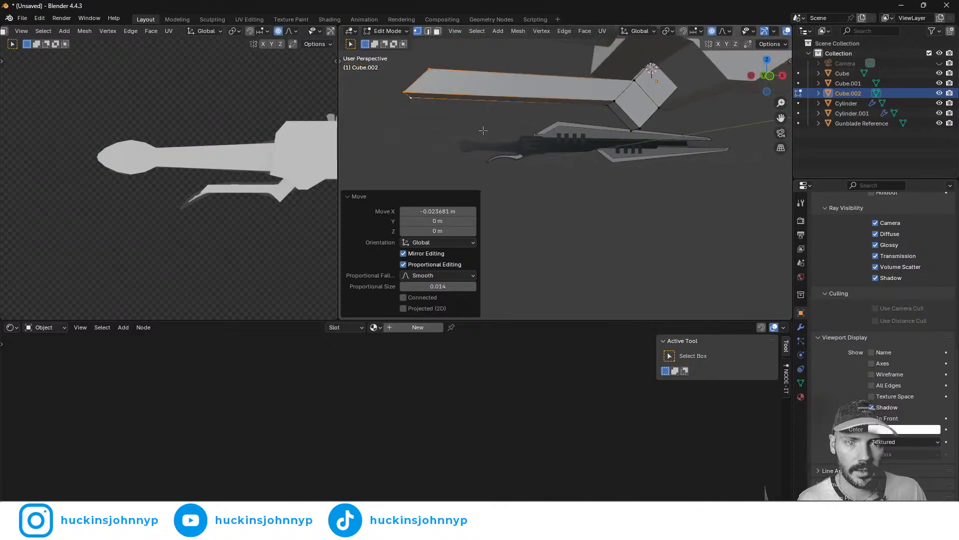
key(ctrl+r)
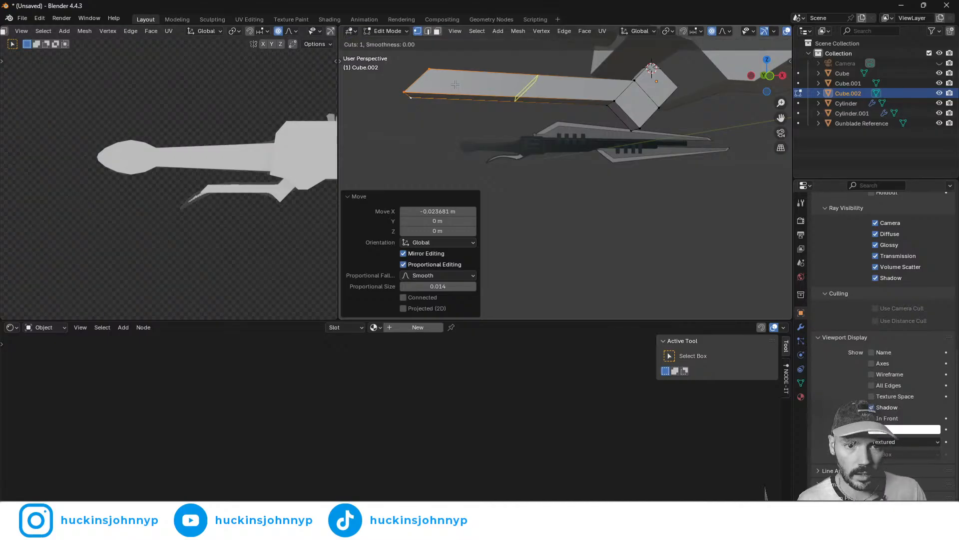
click(439, 93)
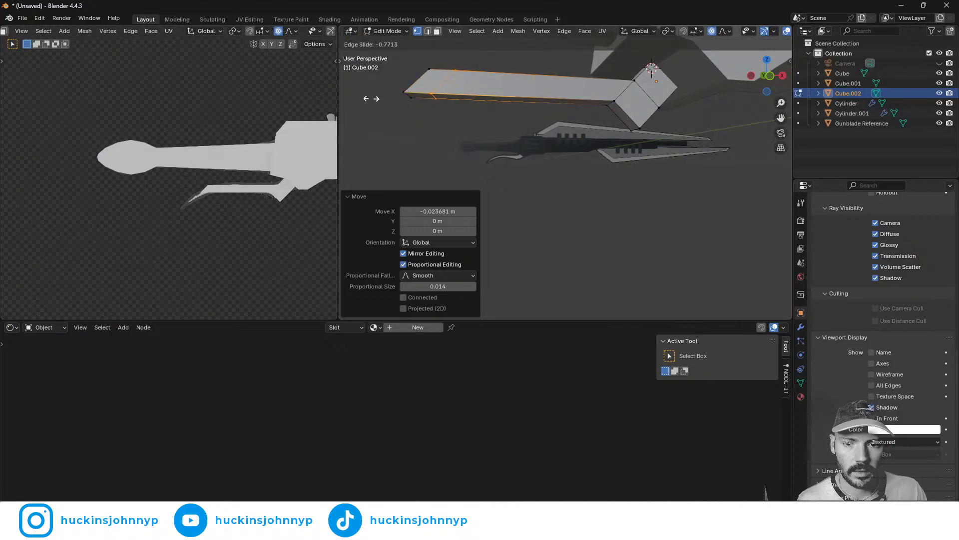
click(369, 99)
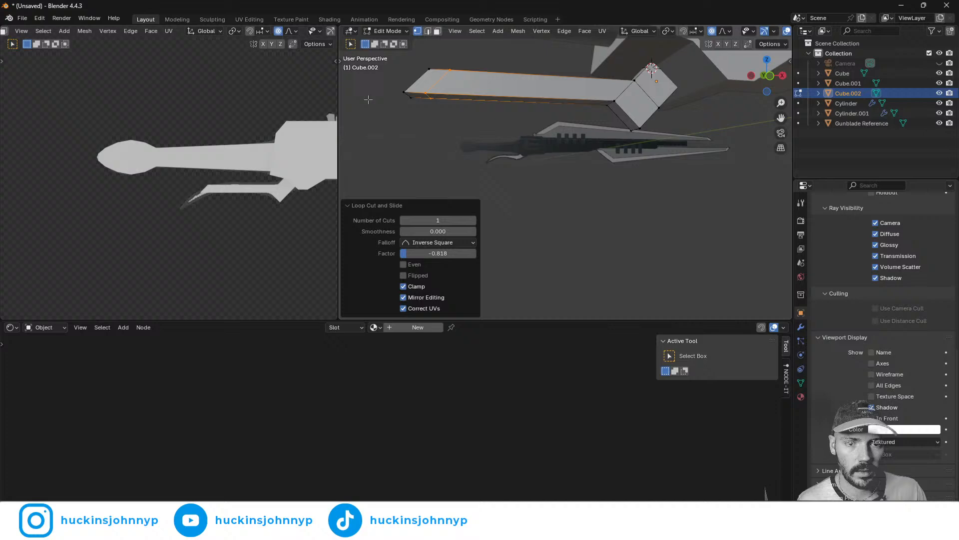
- Select the small underside face at the arm's free end and extrude it about 0.0246 m along its normal
click(422, 95)
shift+click(432, 99)
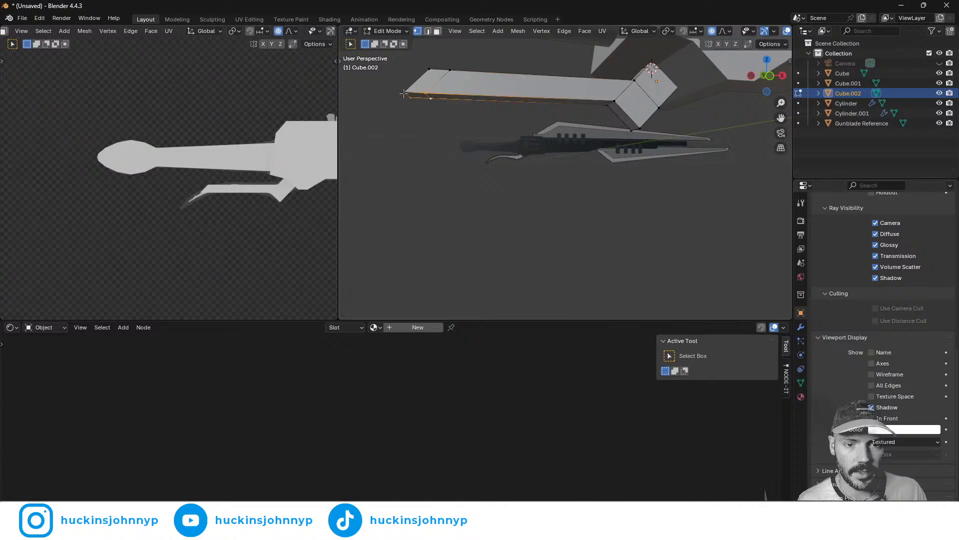
shift+click(405, 94)
key(e)
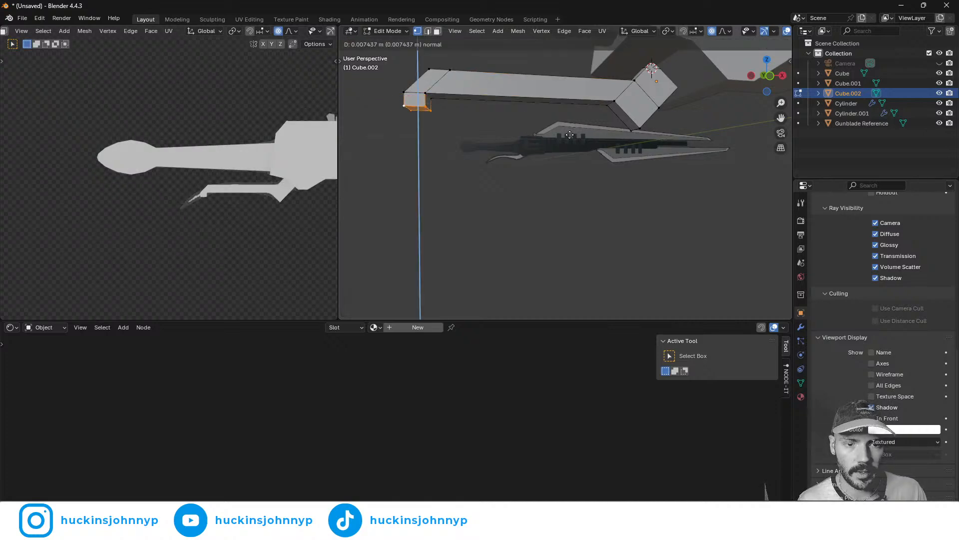
click(570, 164)
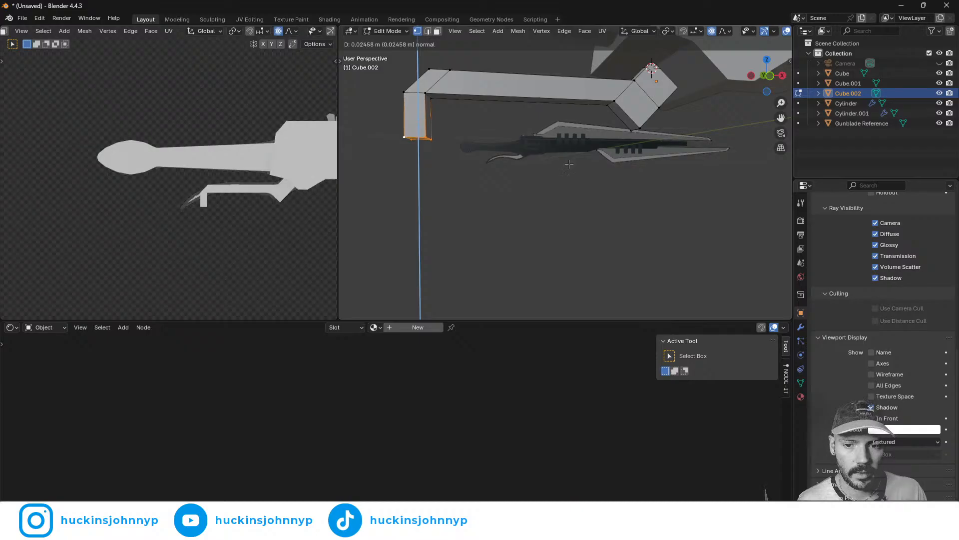
- Move the extruded end face about 0.0243 m along negative X to slant the tip section away from the arm
key(g)
key(x)
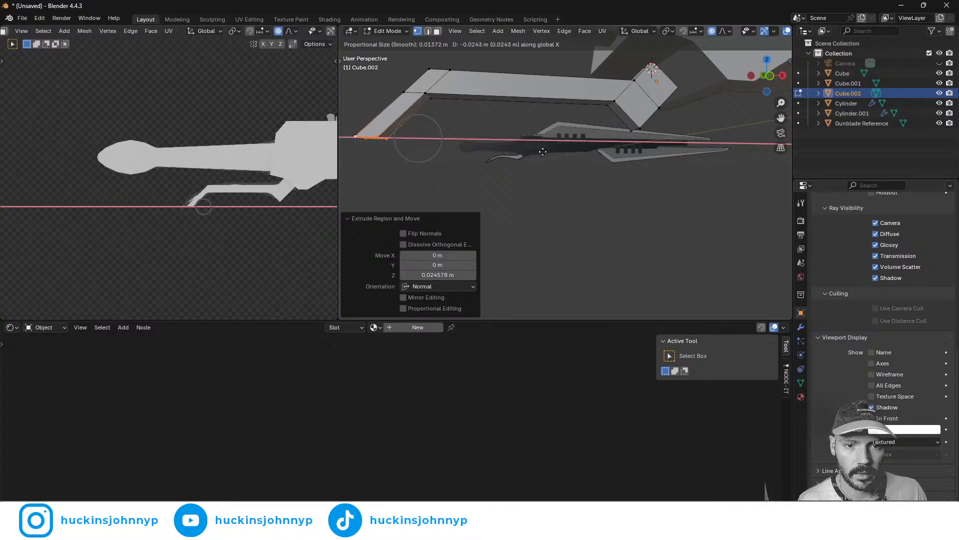
click(543, 151)
- Taper the slanted tip by moving the inner edge of its end face about 0.0097 m along negative X
mouse_move(482, 157)
middle_down()
mouse_move(506, 159)
mouse_move(471, 144)
middle_up()
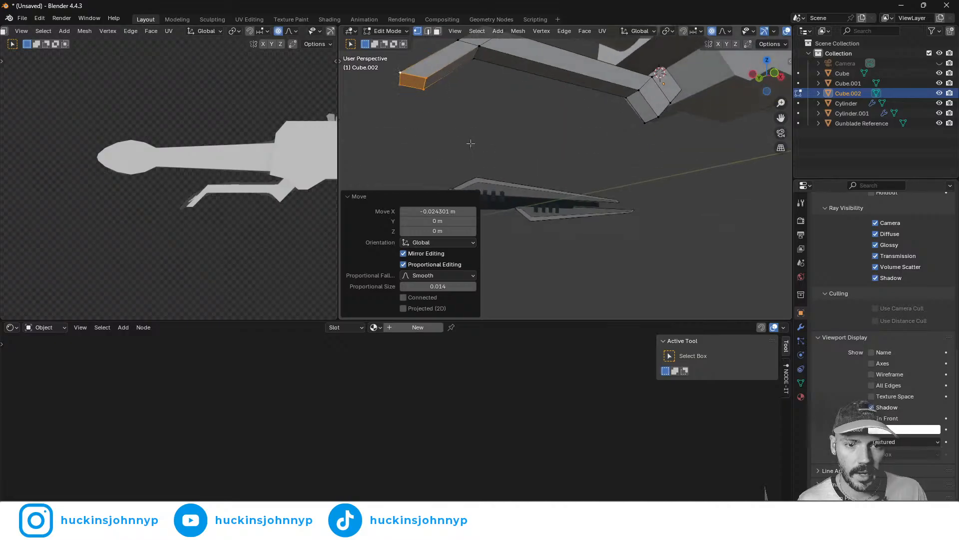
click(425, 92)
key(g)
key(x)
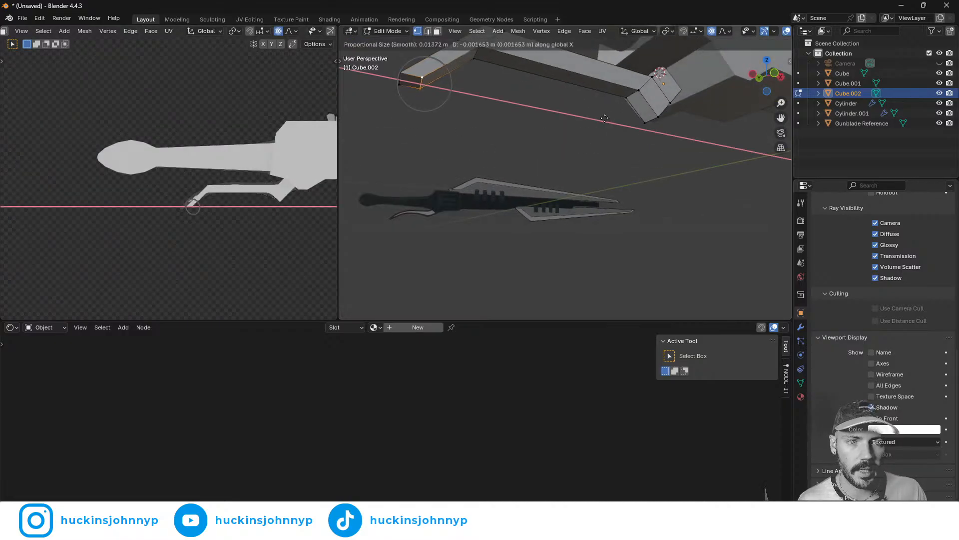
click(592, 114)
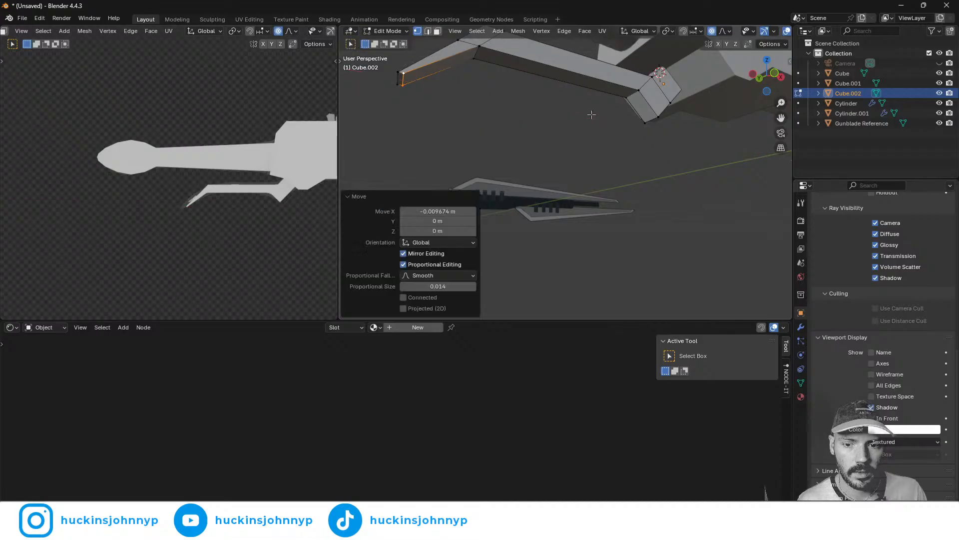
- Try to raise the arm's upper edge beside the bend by about 0.0015 m along global Z
scroll(267, 191, down, 3)
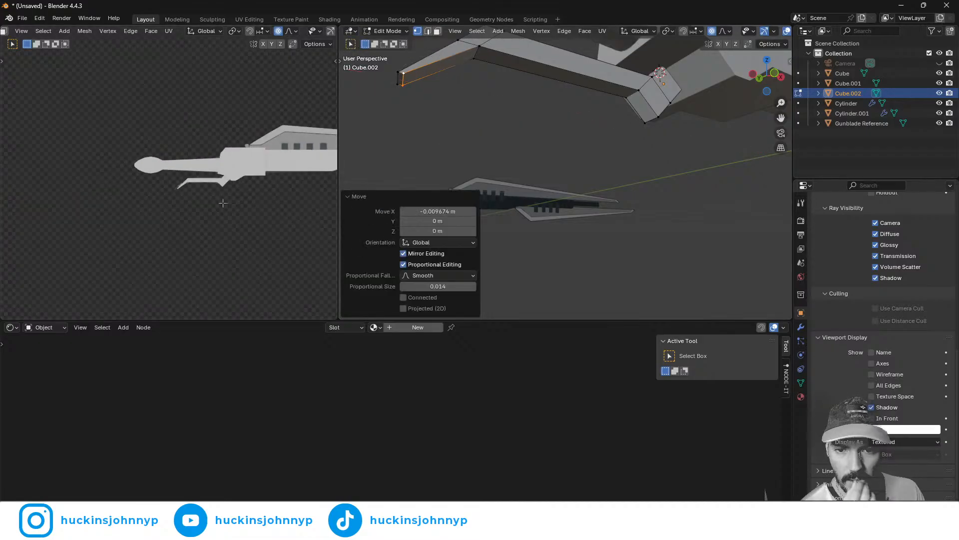
middle_drag(490, 129, 506, 142)
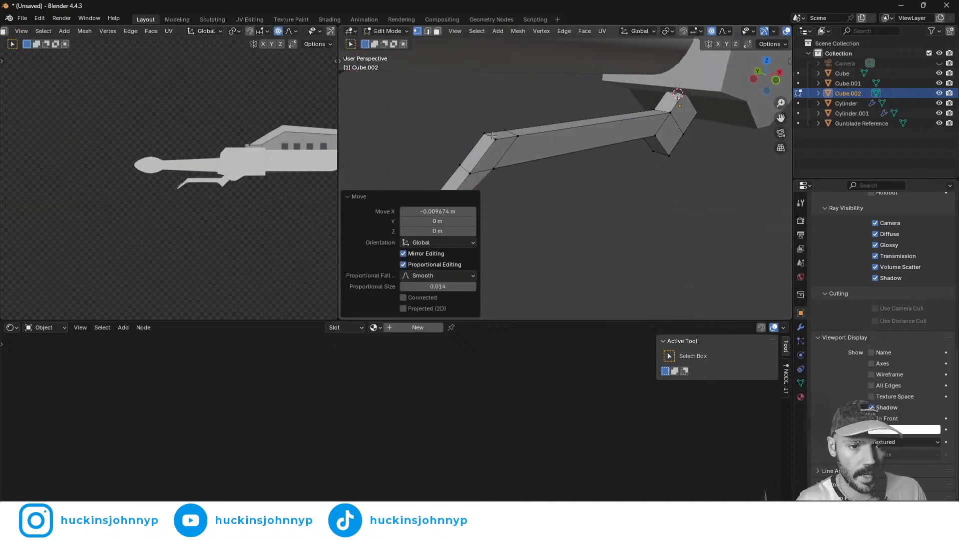
click(486, 134)
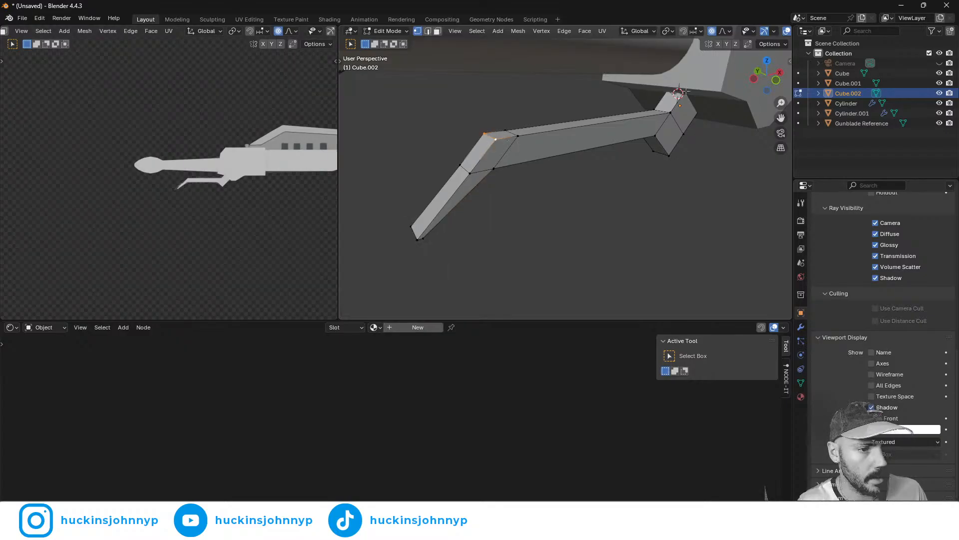
middle_drag(668, 171, 612, 152)
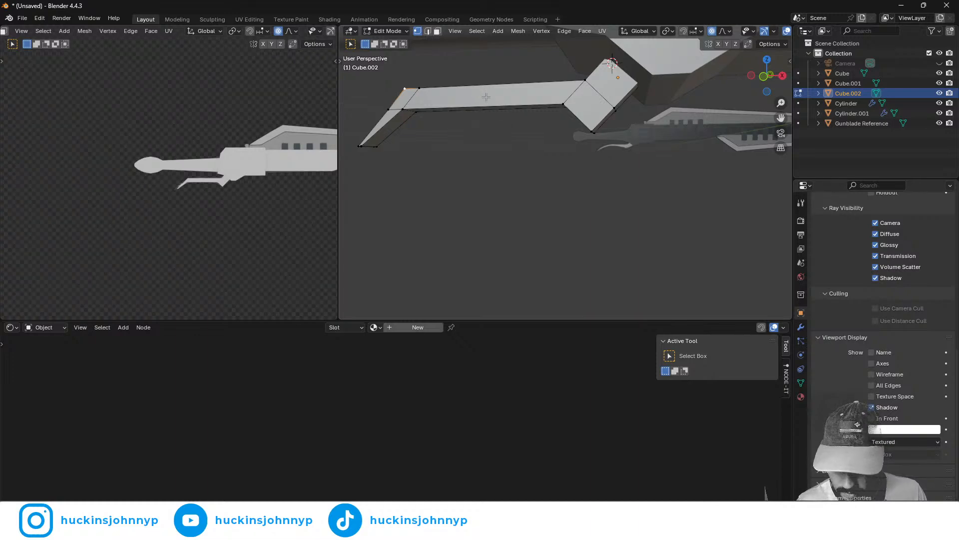
middle_drag(445, 91, 464, 125)
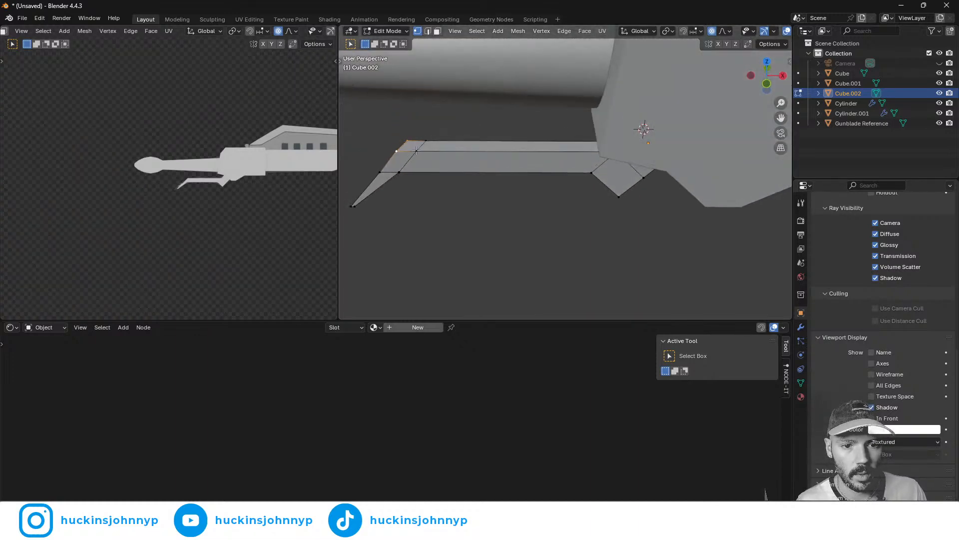
click(417, 152)
shift+click(424, 140)
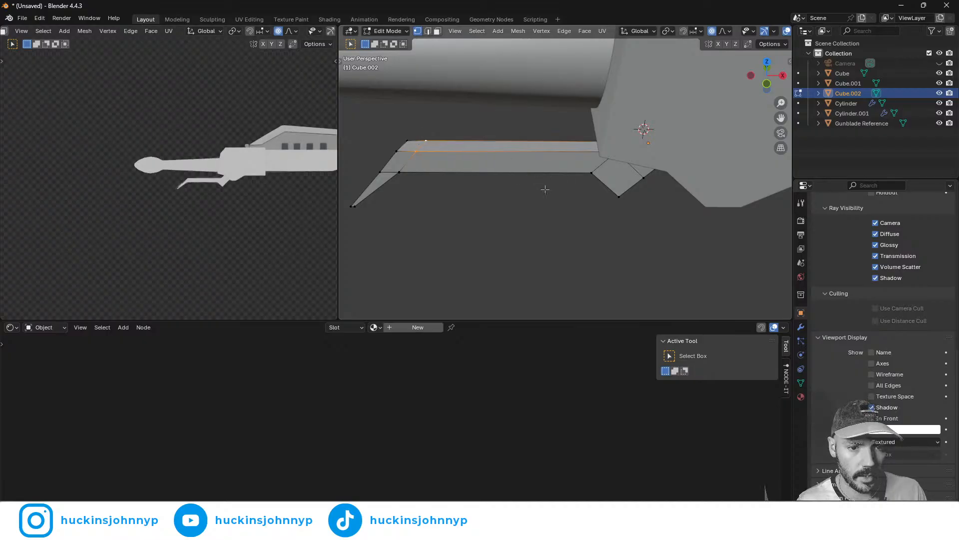
key(g)
key(z)
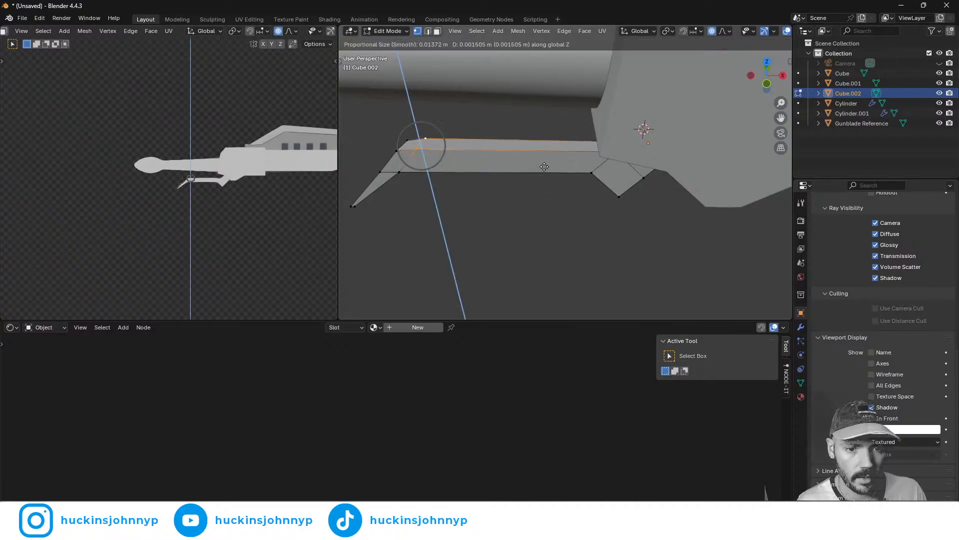
click(544, 167)
middle_drag(568, 179, 625, 107)
key(ctrl+z)
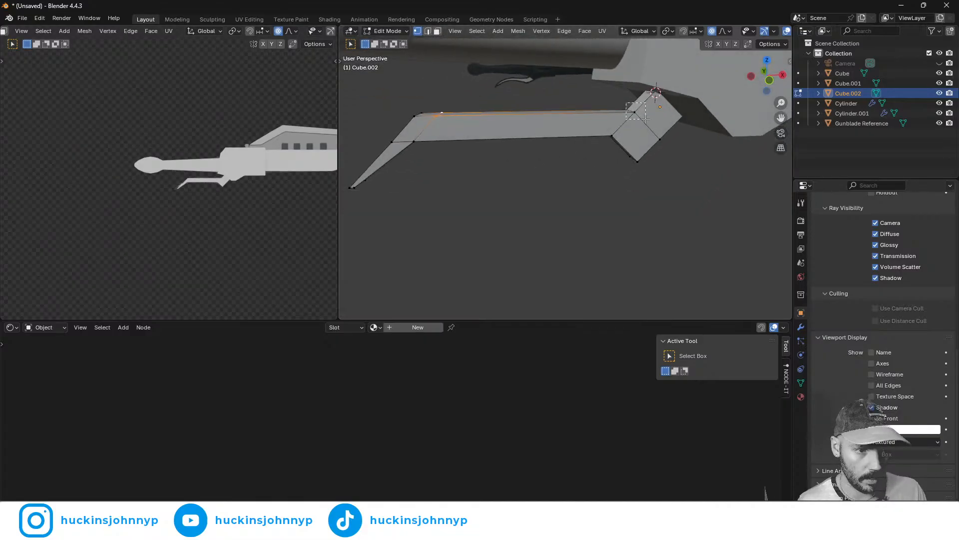
- Raise the arm's long upper face, between the bend and the block, about 0.002 m along global Z
key(g)
key(z)
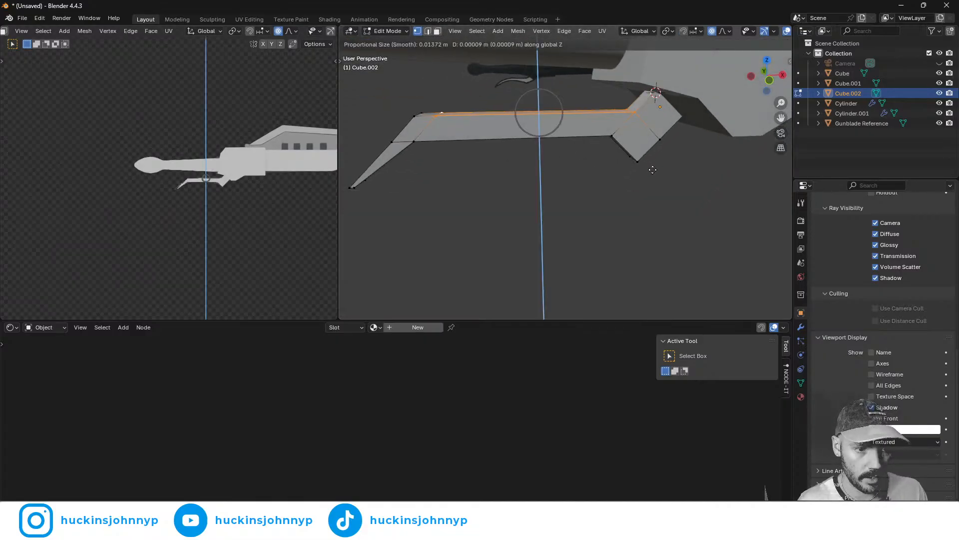
click(657, 140)
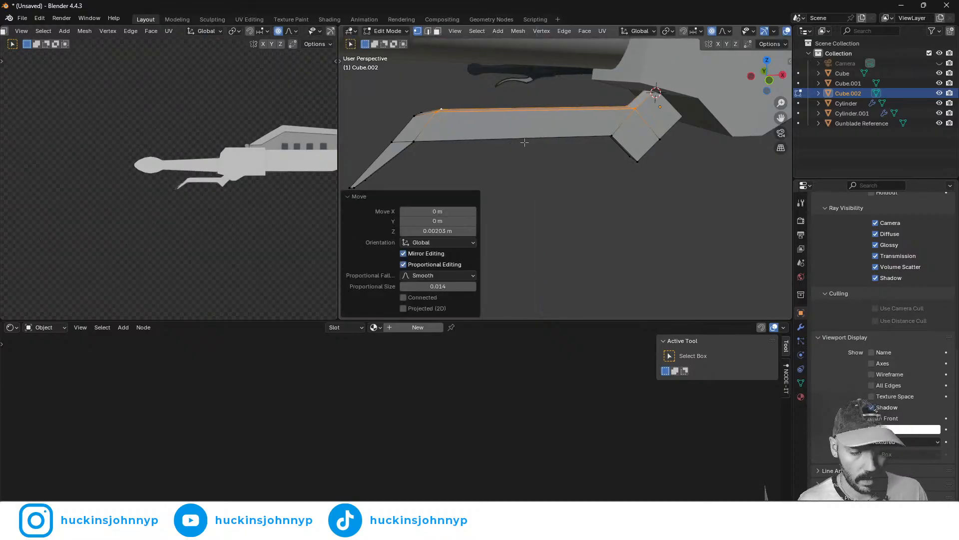
- Add a loop cut near the middle of the arm and flatten it by scaling to 0 along X
key(ctrl+r)
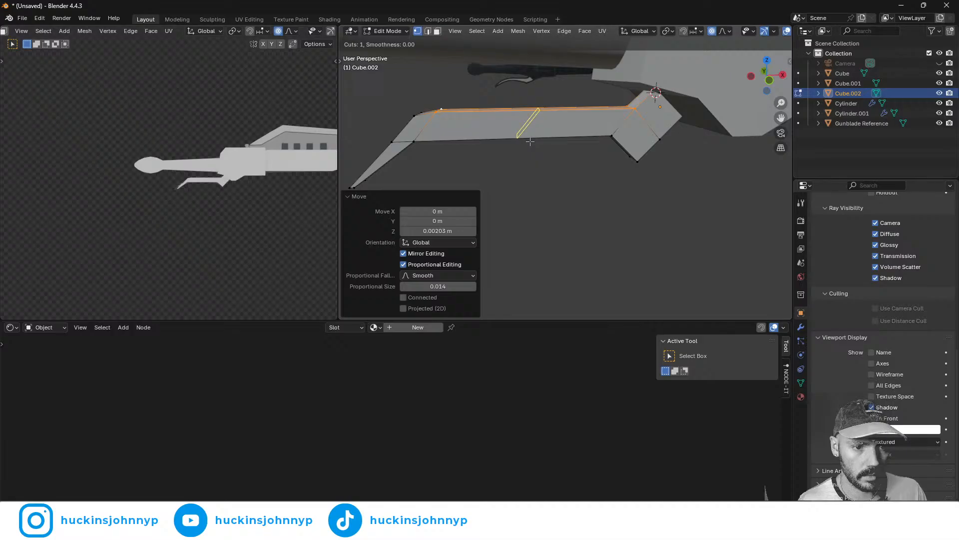
click(530, 141)
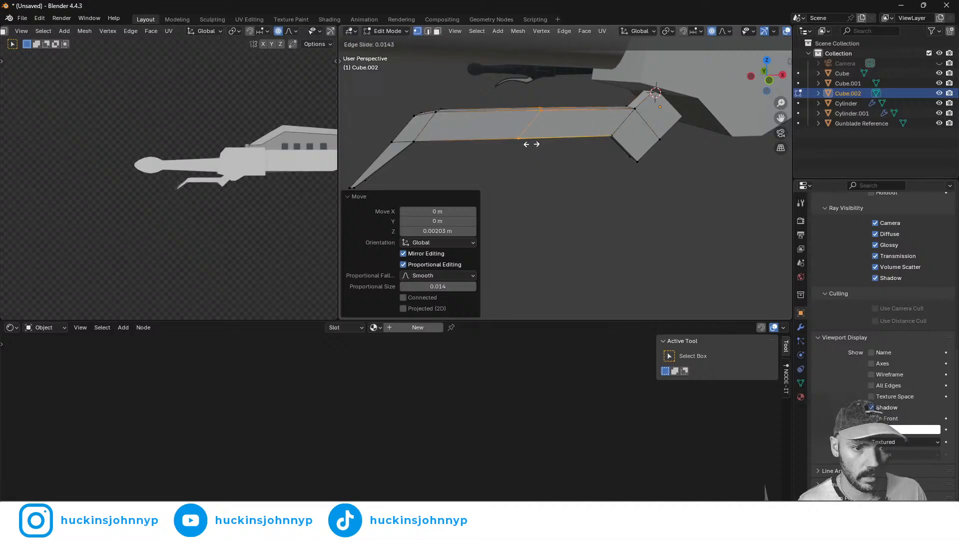
click(538, 143)
key(x)
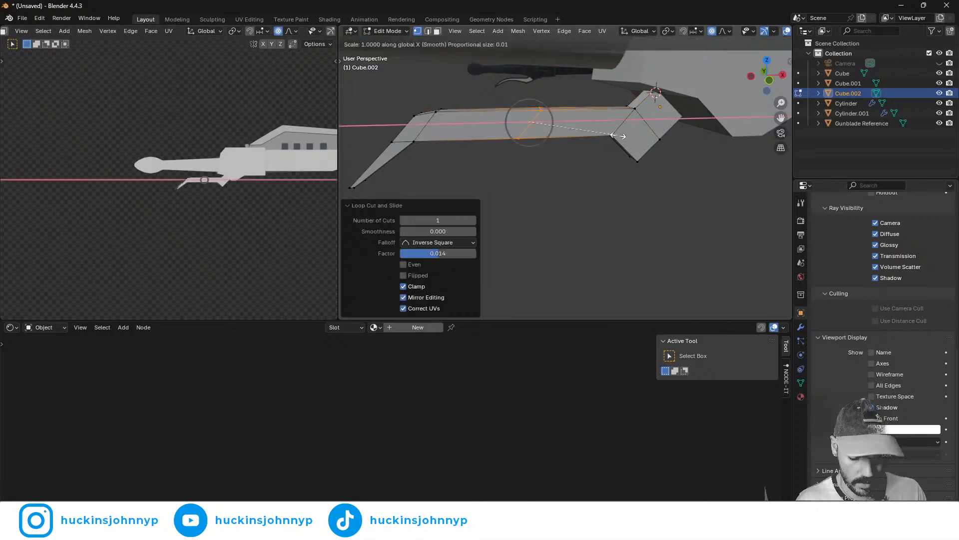
key(0)
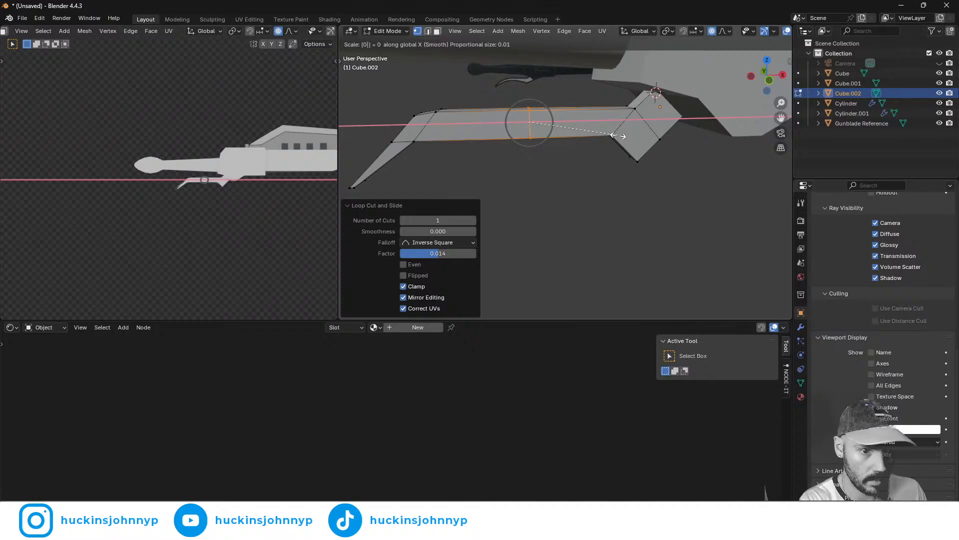
key(Return)
- Raise the arm's middle loop about 0.0052 m along global Z to arch the lever, and turn off proportional editing
middle_drag(575, 149, 623, 161)
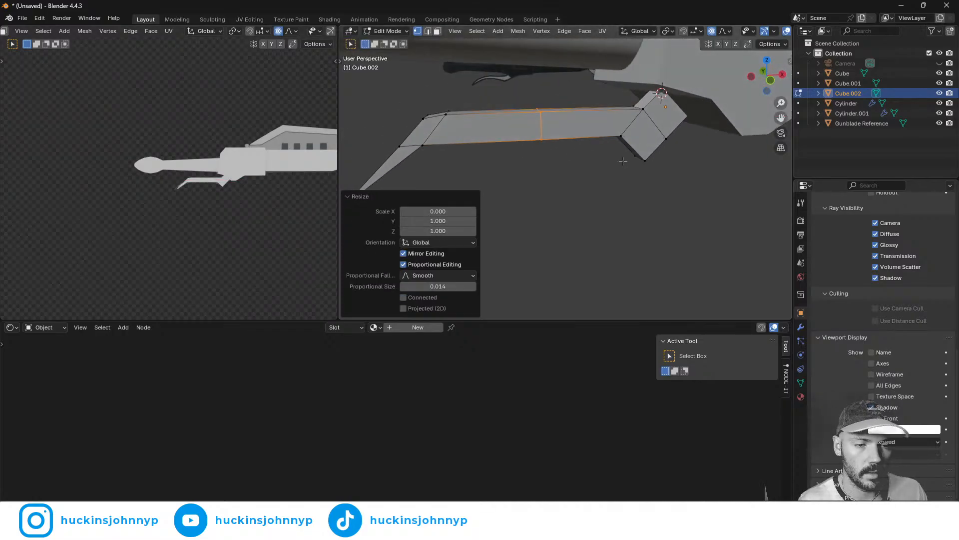
key(g)
key(z)
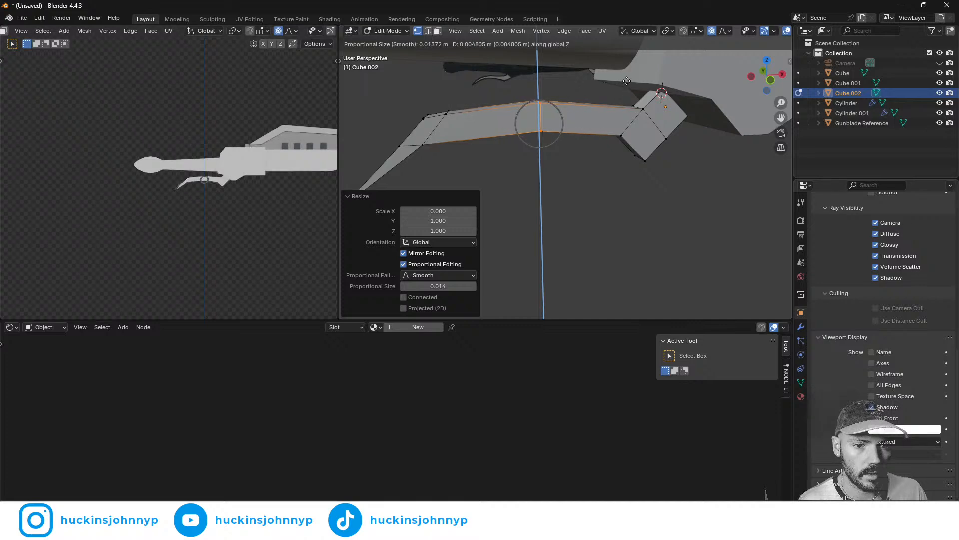
click(628, 74)
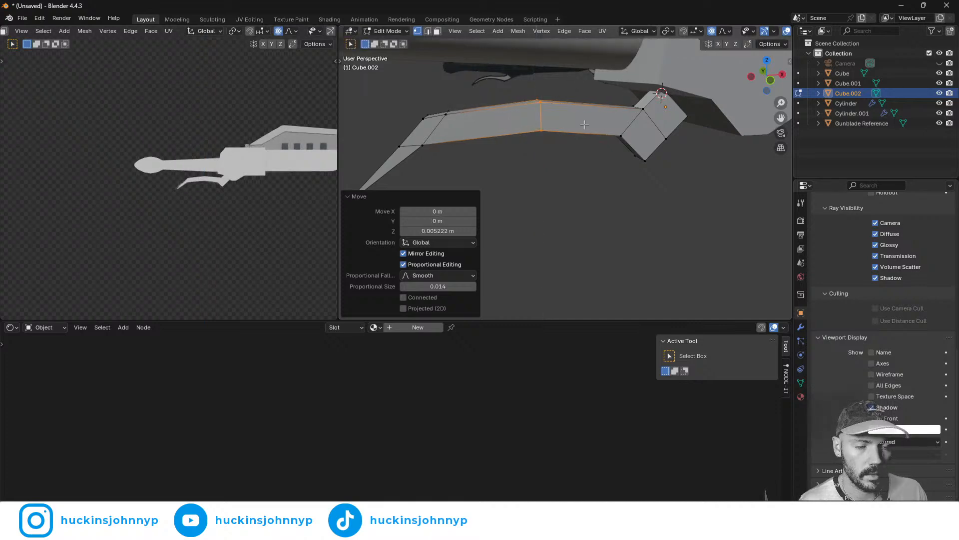
key(o)
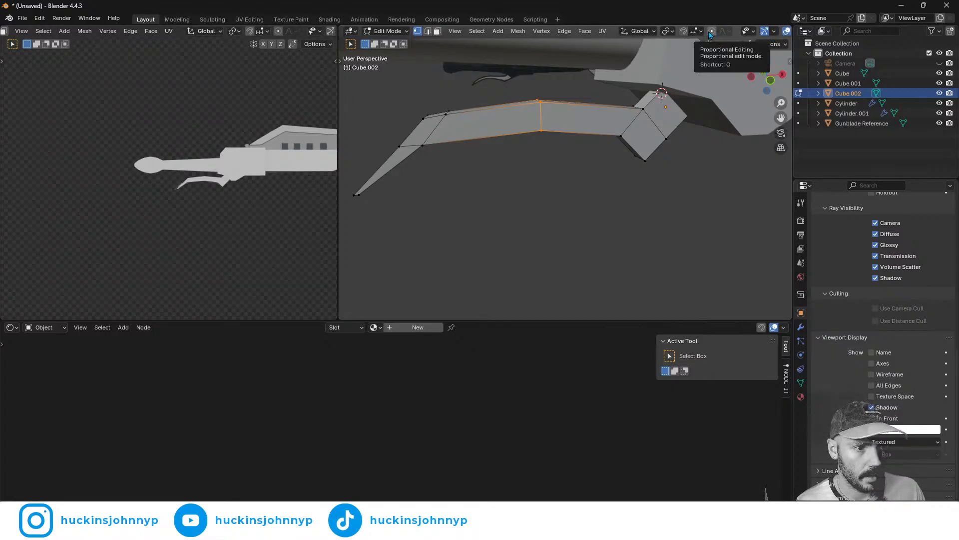
- Add a centered loop cut between the bend and the middle loop, and flatten it by scaling to 0 along X
key(ctrl+r)
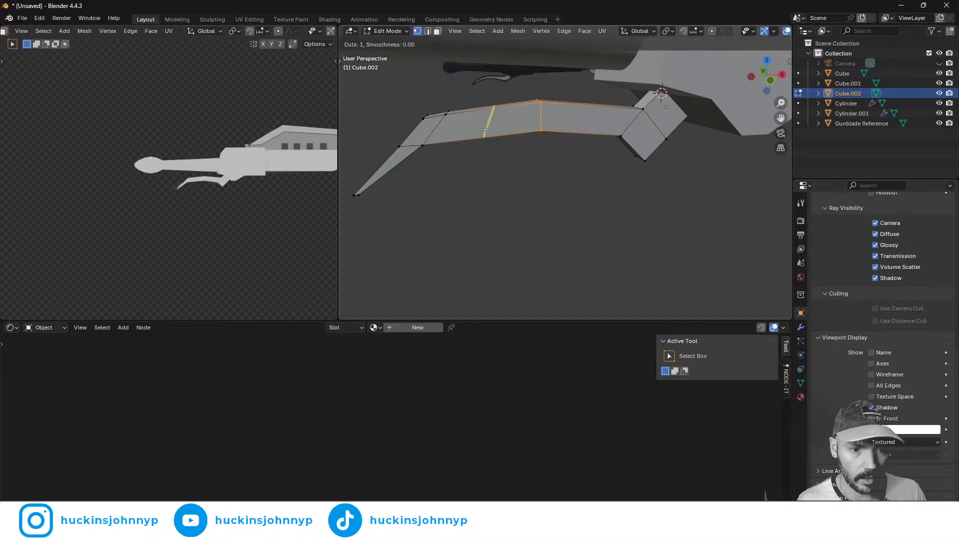
click(486, 130)
right_click(488, 129)
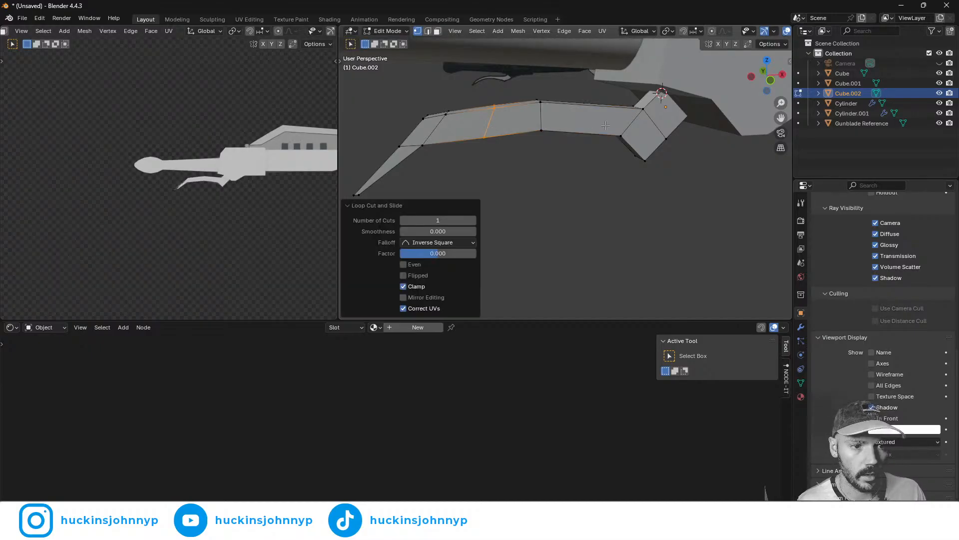
key(s)
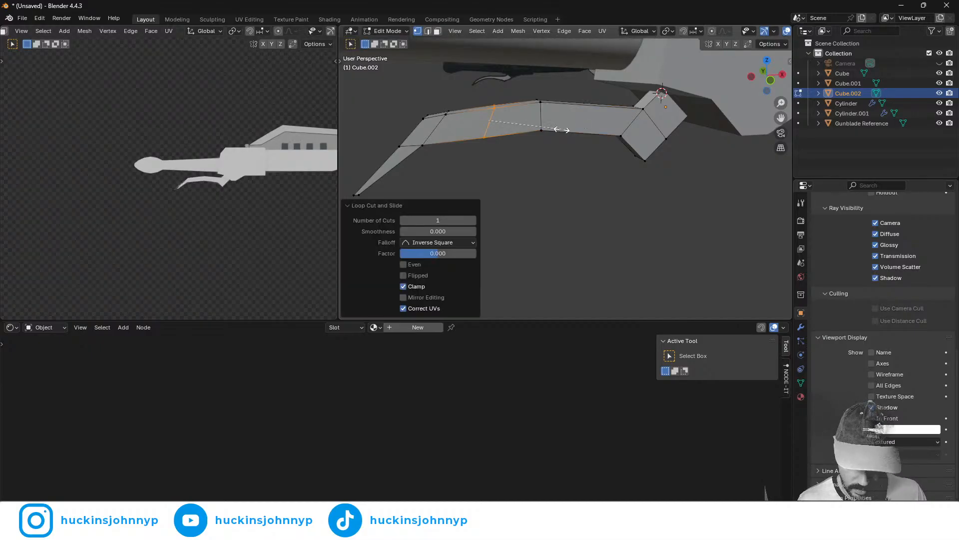
key(x)
key(0)
key(Return)
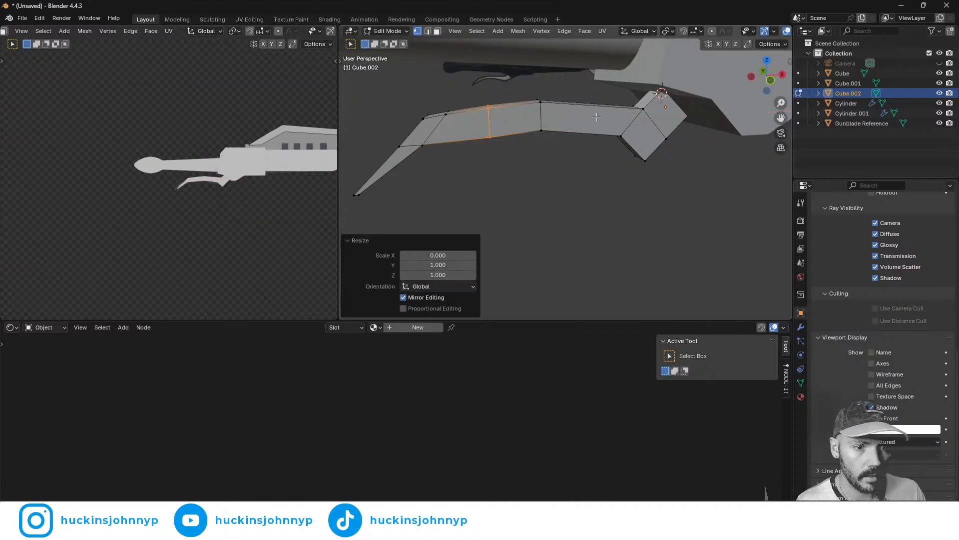
- Add a centered loop cut between the middle loop and the block, and flatten it by scaling to 0 along X
key(ctrl+r)
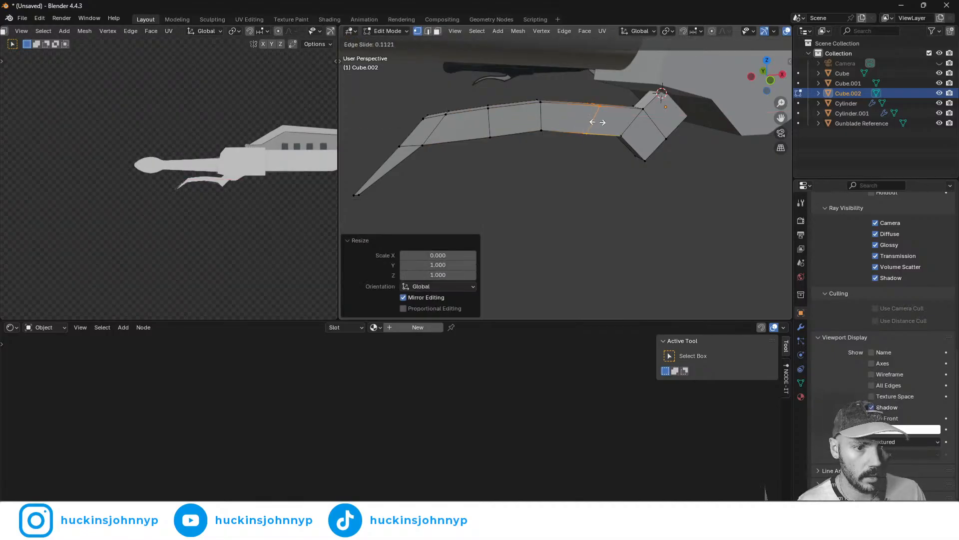
click(593, 123)
right_click(595, 123)
key(s)
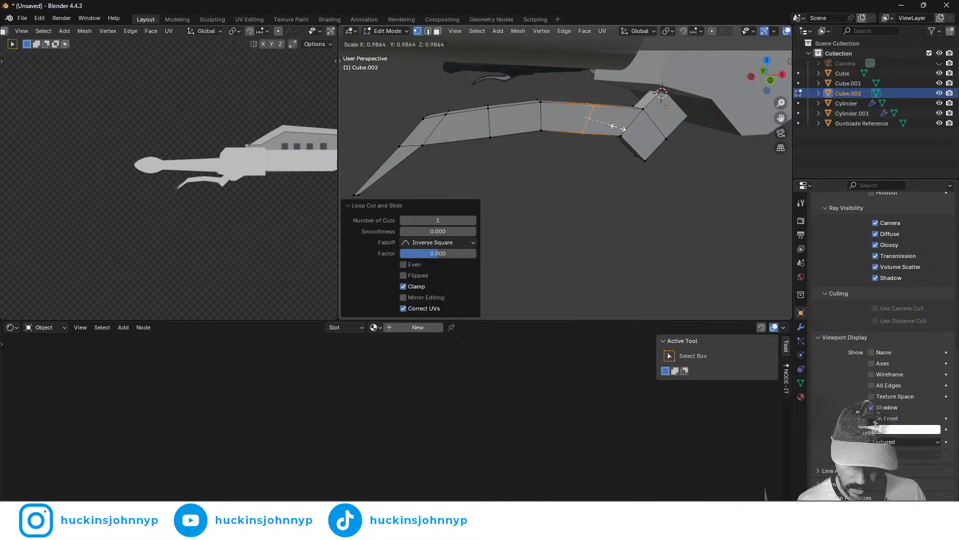
key(x)
key(0)
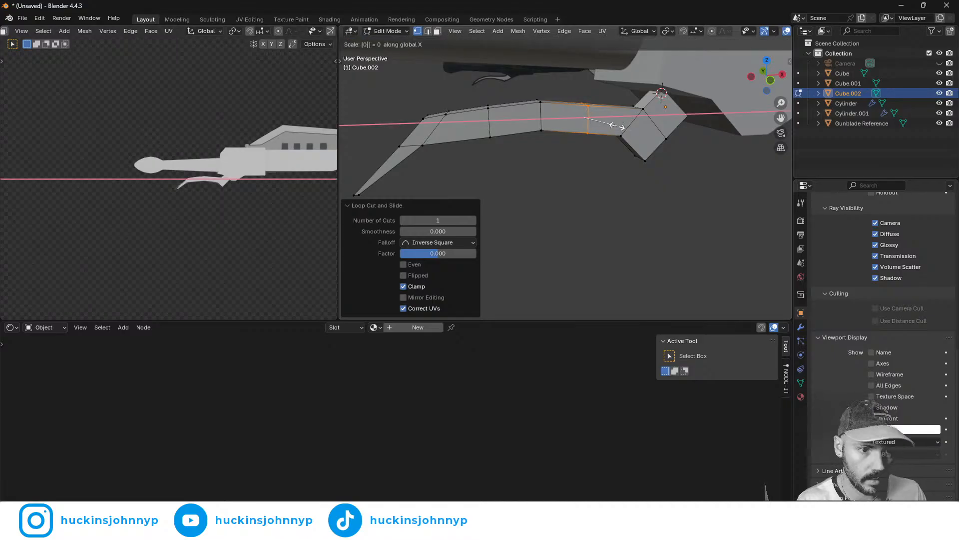
key(Return)
- Raise the two loops on either side of the arm's middle loop about 0.0015 m along global Z
alt+shift+click(488, 124)
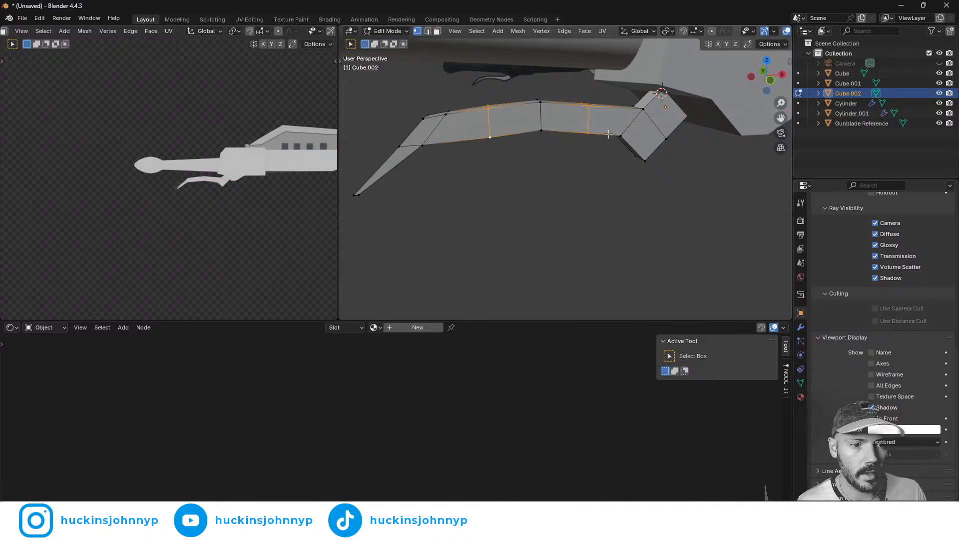
key(g)
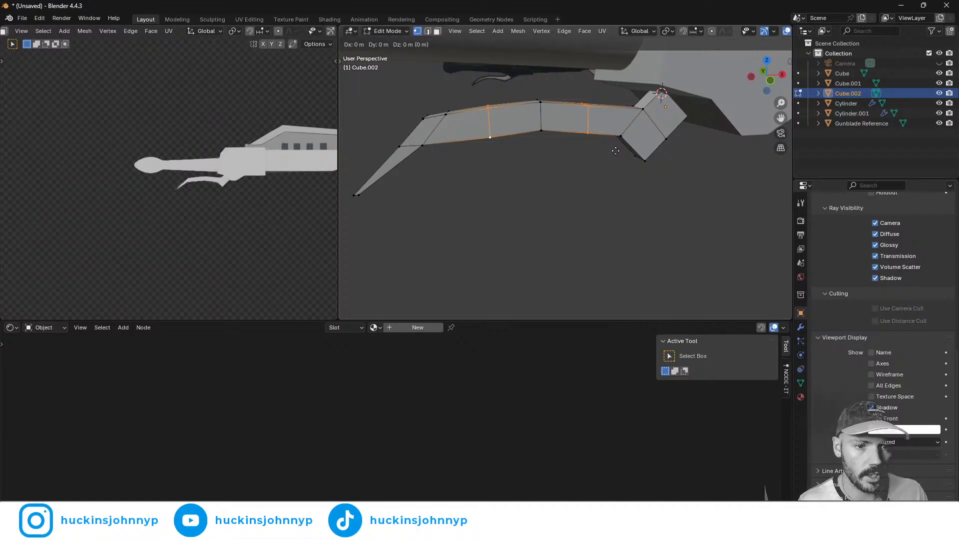
key(z)
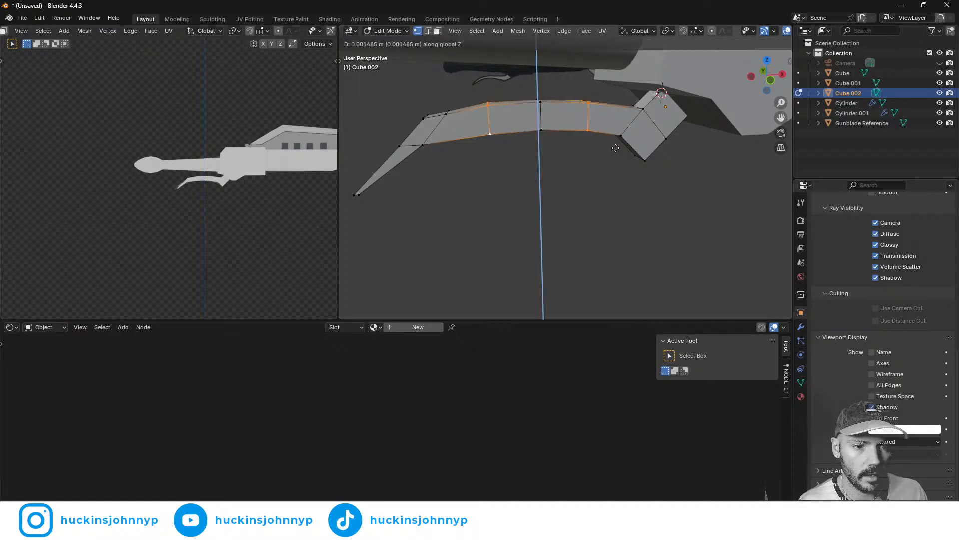
click(615, 147)
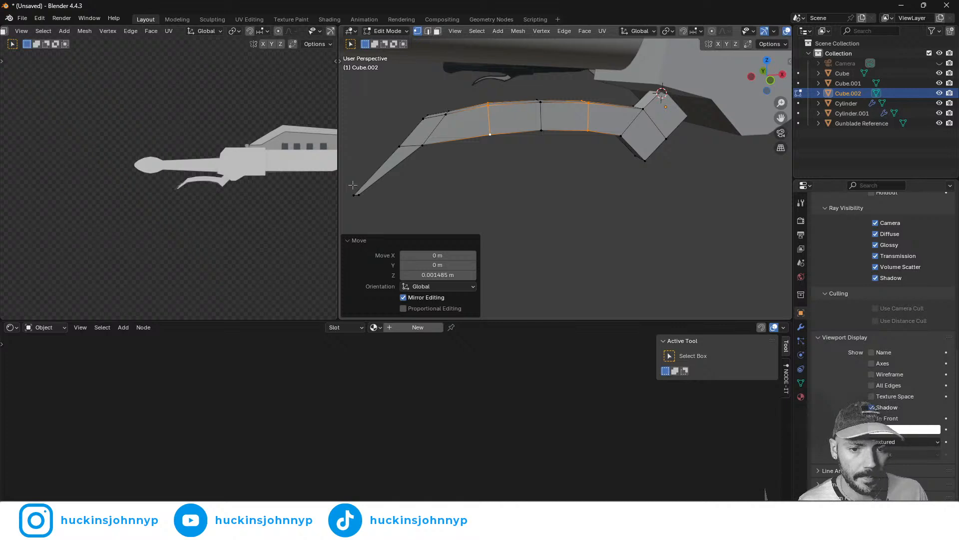
- Move the lever's pointed tip about 0.004 m along positive global X
middle_drag(352, 185, 410, 169)
drag(463, 104, 522, 132)
middle_drag(614, 153, 576, 155)
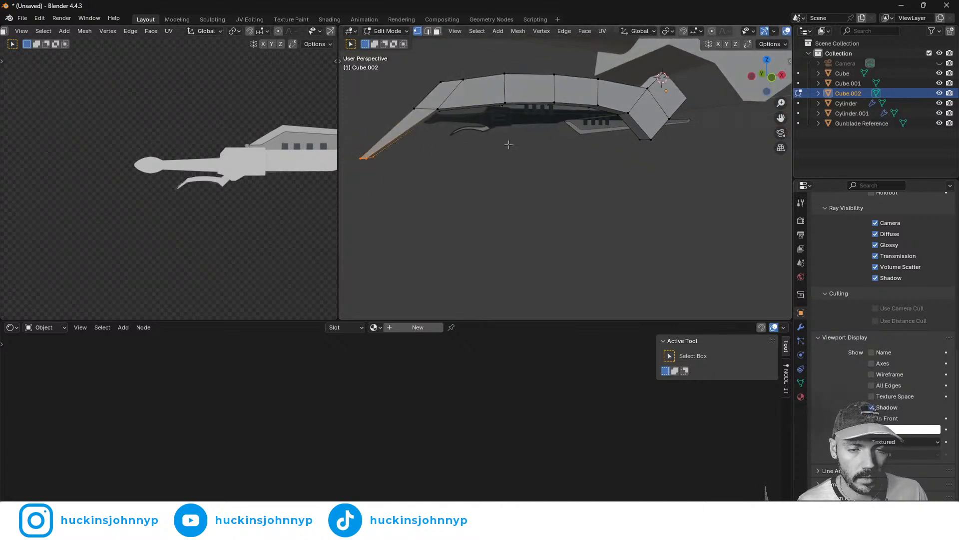
key(g)
key(x)
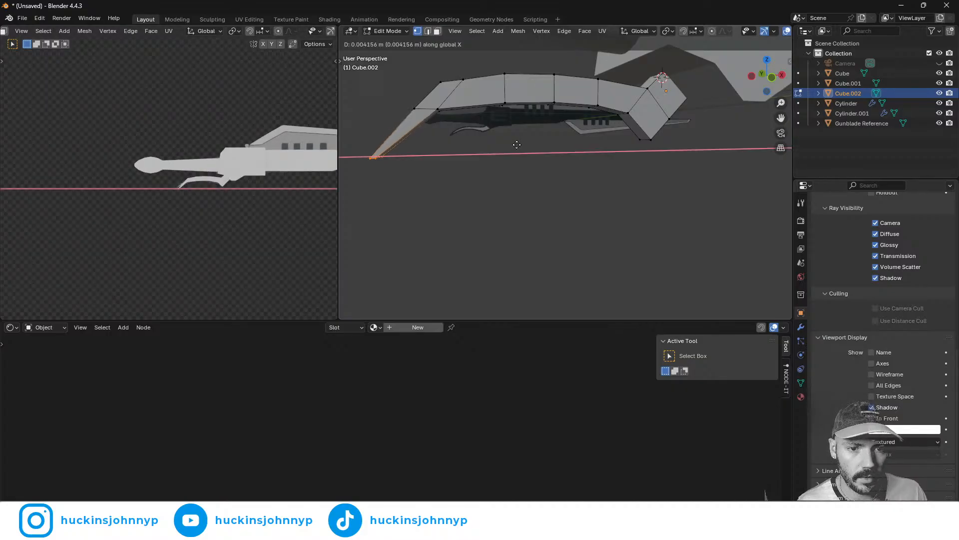
click(518, 145)
- Lower the upper outer edge of the bend about 0.0017 m along global Z
middle_drag(518, 145, 542, 177)
middle_drag(619, 222, 588, 210)
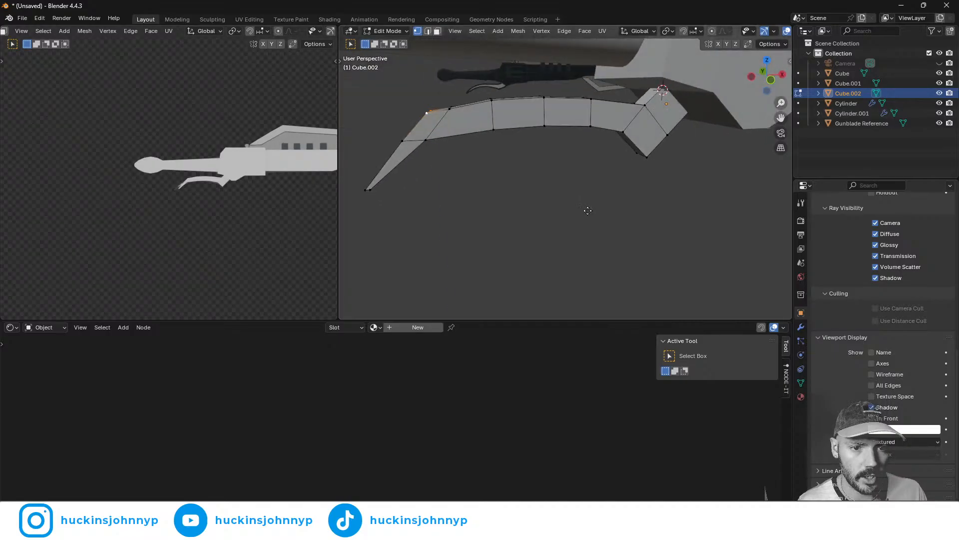
key(g)
key(z)
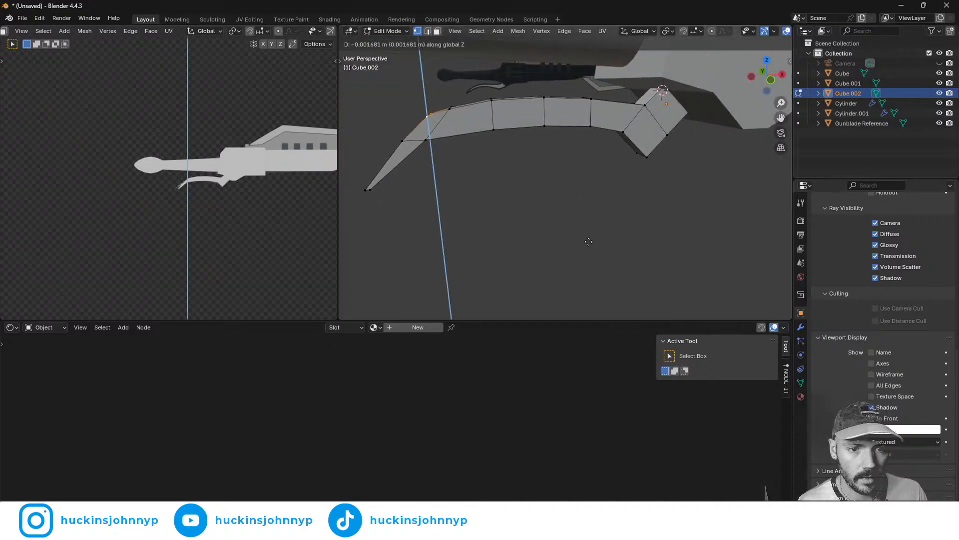
click(589, 242)
- Lower the underside edge of the bend about 0.0017 m along global Z
middle_drag(547, 225, 542, 207)
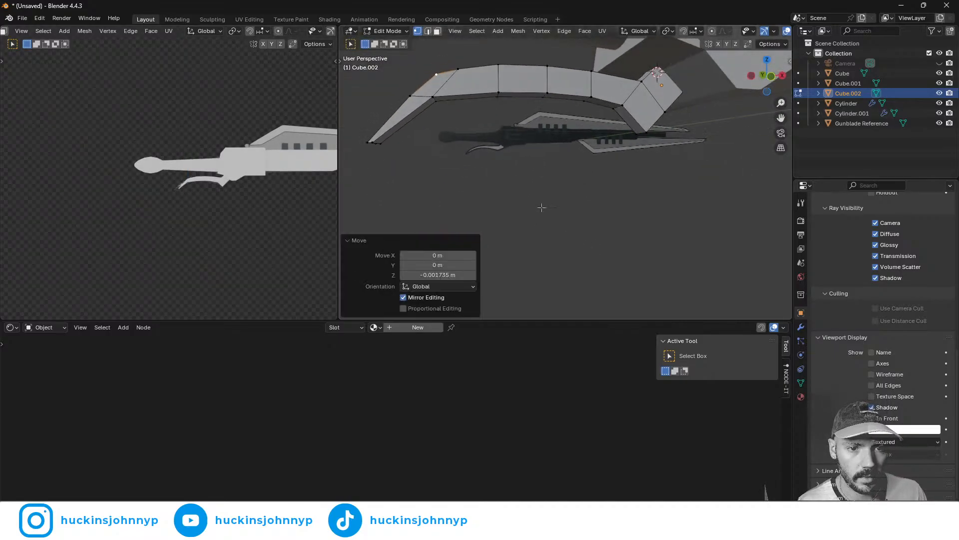
click(432, 96)
key(g)
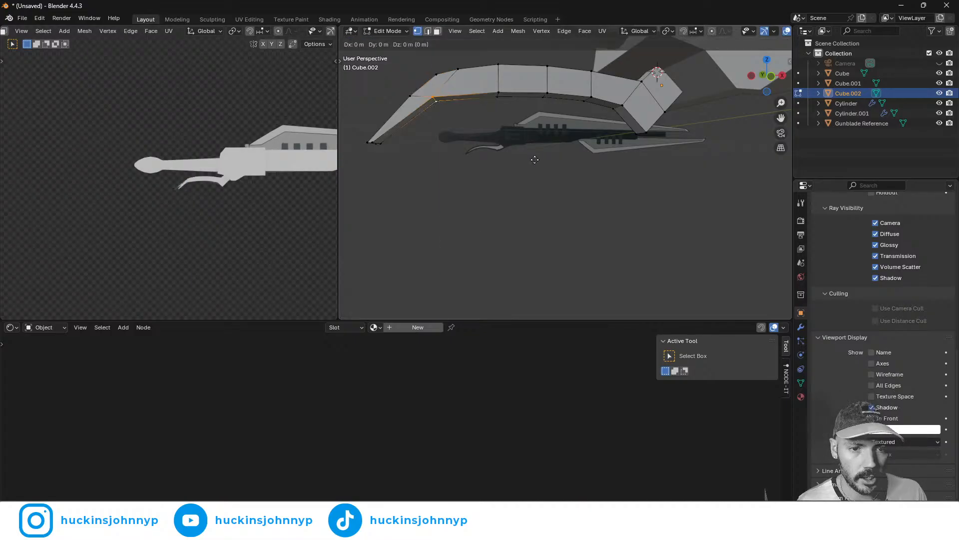
key(z)
click(538, 162)
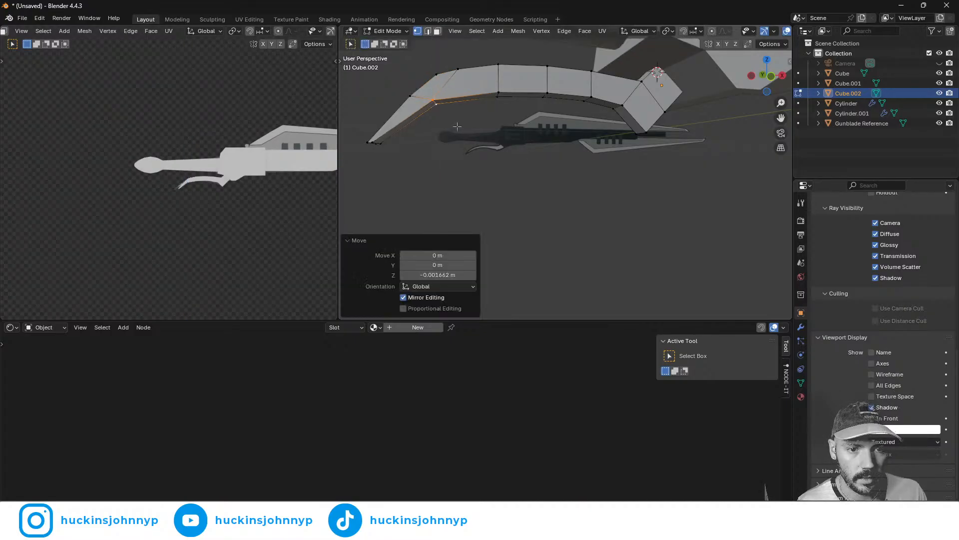
- Shift the bend's underside edge about 0.0014 m along global X and raise it about 0.0014 m along global Z
key(g)
key(x)
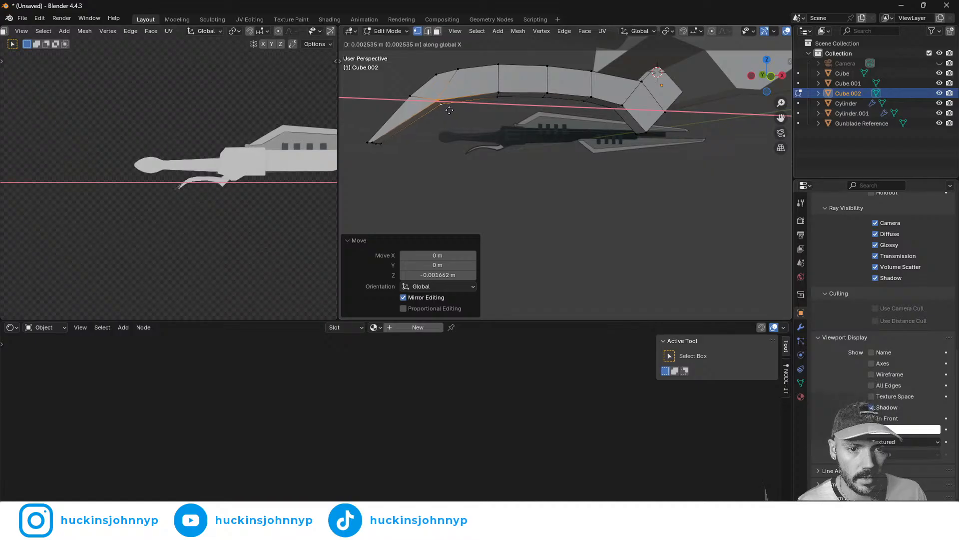
click(449, 108)
key(g)
key(z)
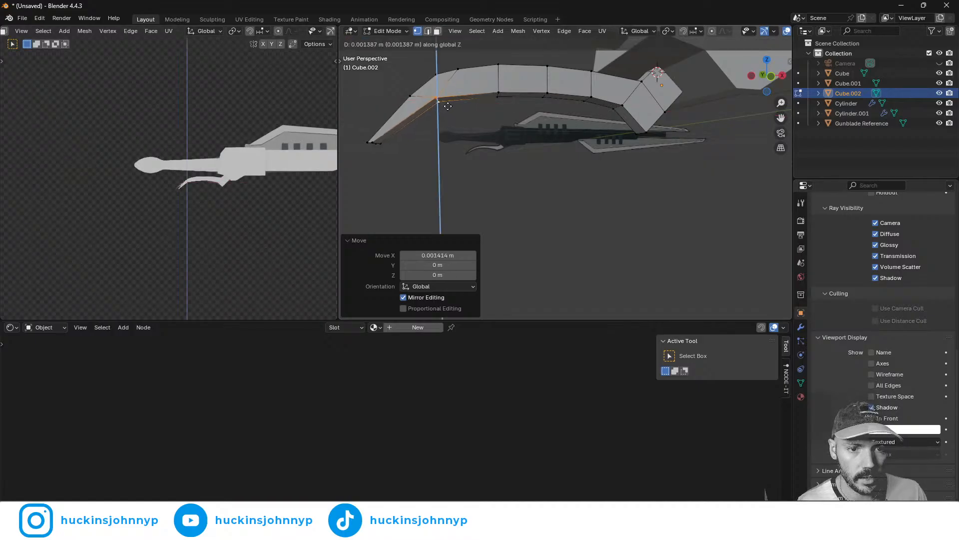
click(448, 106)
- Lower the underside edge where the arm meets the block about 0.0019 m along global Z
middle_drag(522, 182, 493, 192)
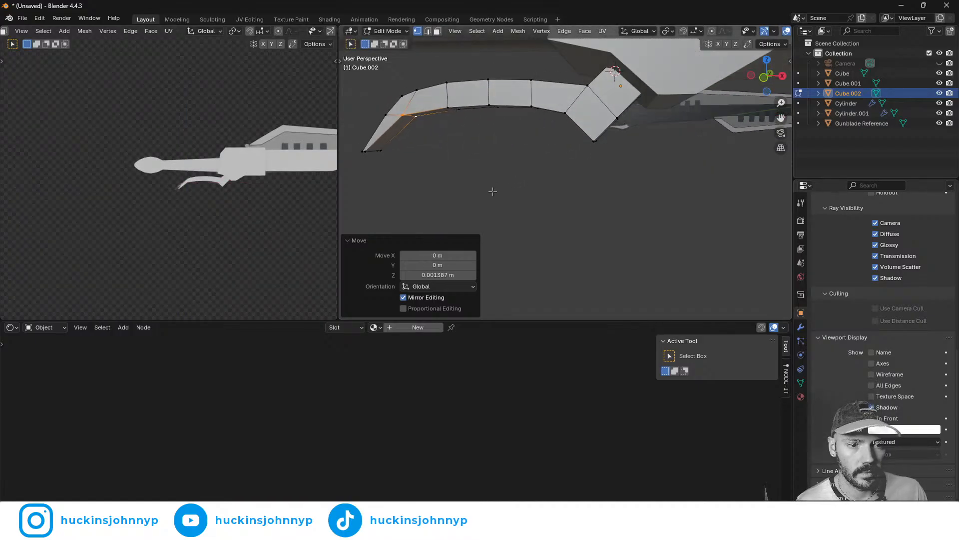
middle_drag(593, 169, 603, 100)
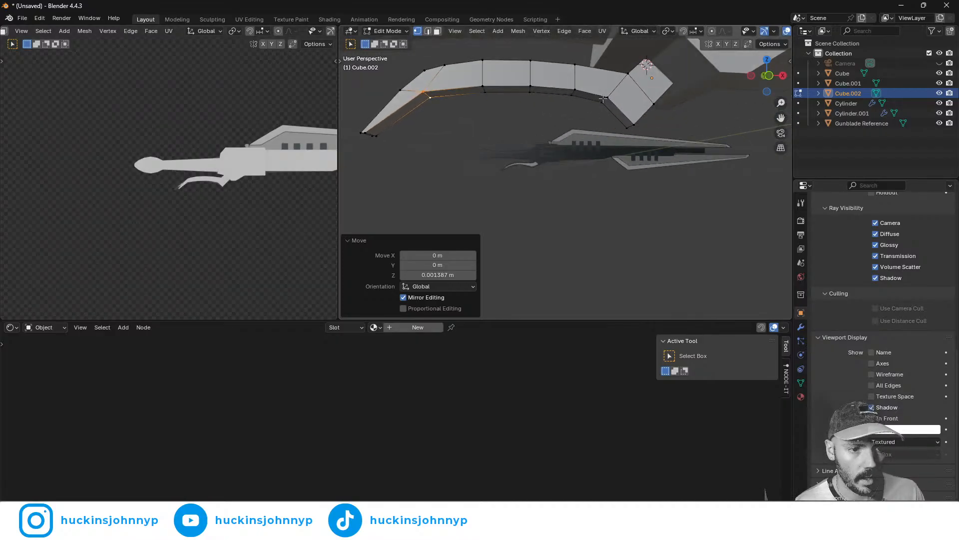
click(605, 104)
key(g)
key(z)
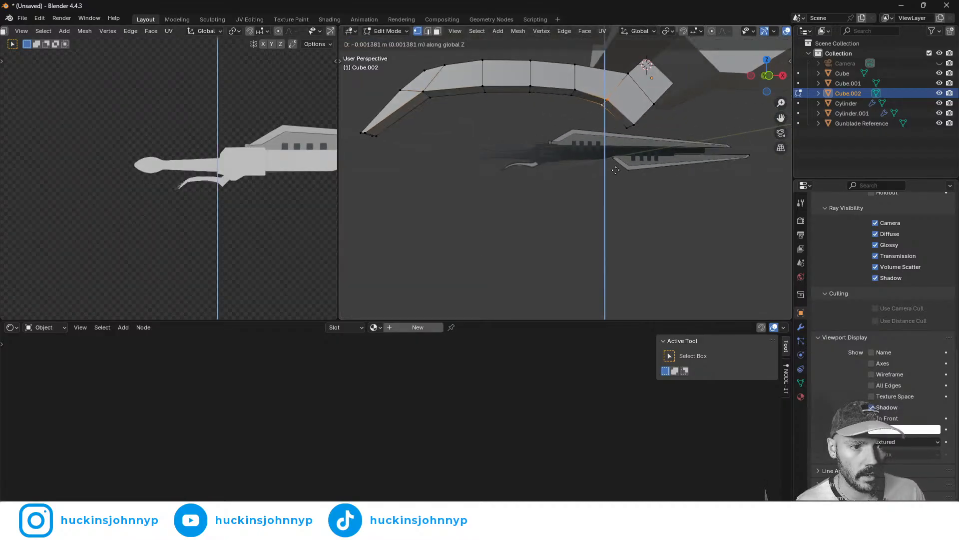
click(615, 175)
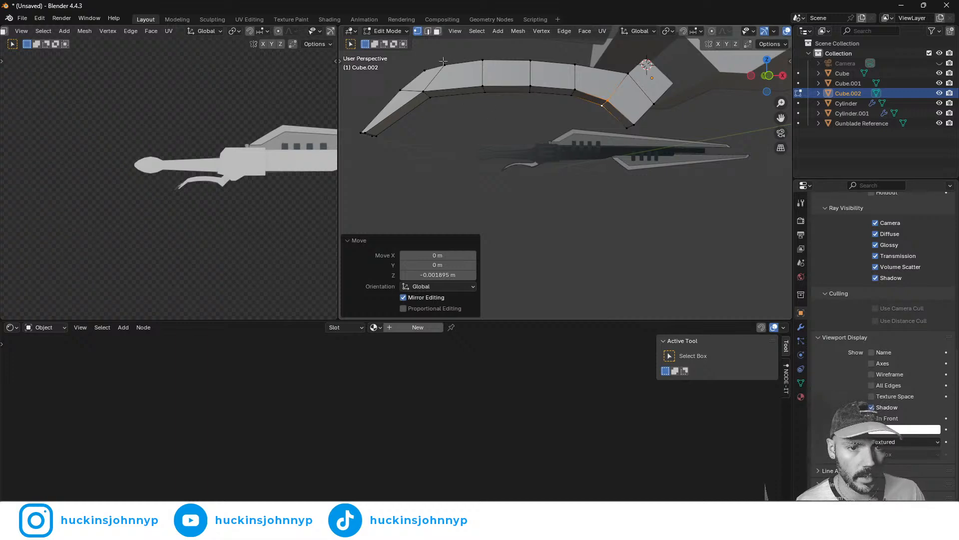
- Raise the underside edges of the loop nearest the bend and the middle loop along global Z, the middle one by about 0.0025 m
drag(473, 55, 500, 110)
key(g)
key(z)
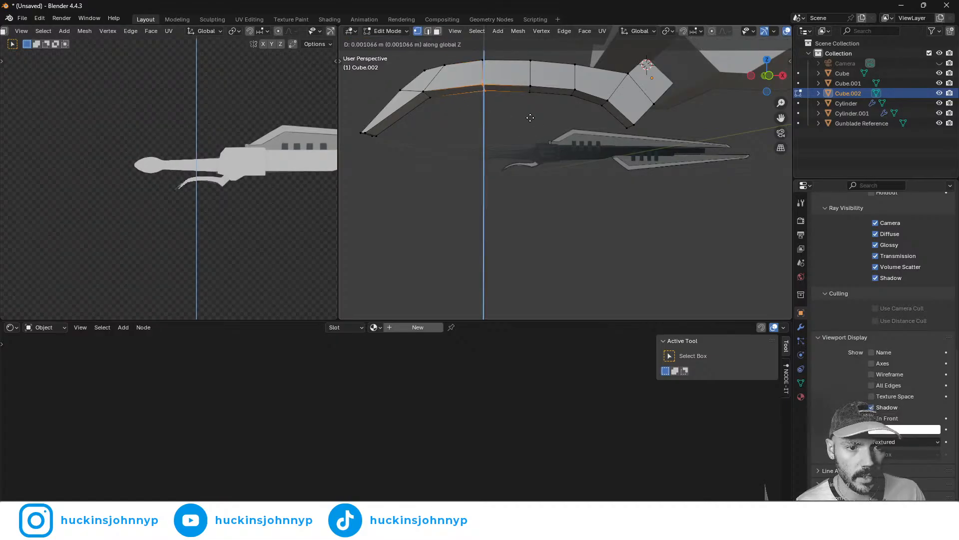
click(532, 97)
click(550, 90)
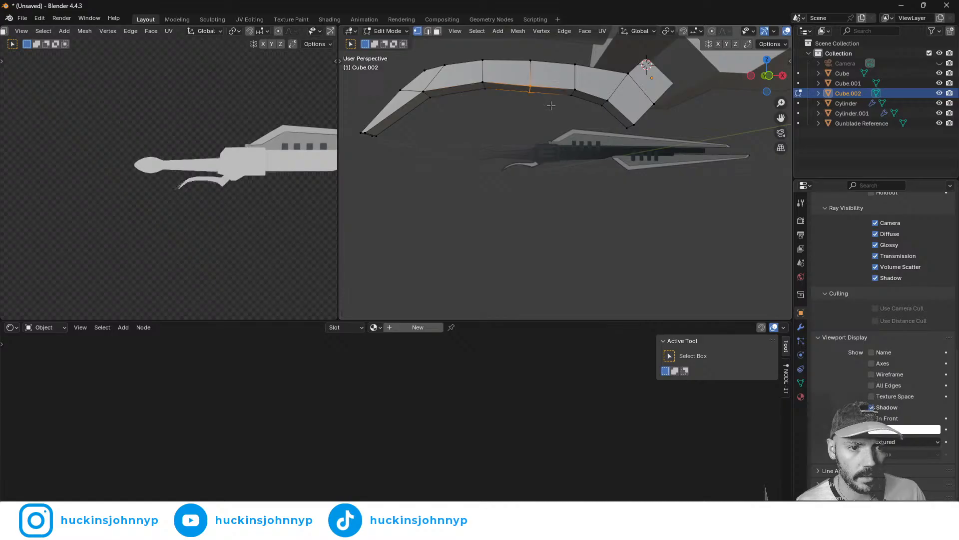
key(g)
key(z)
click(563, 92)
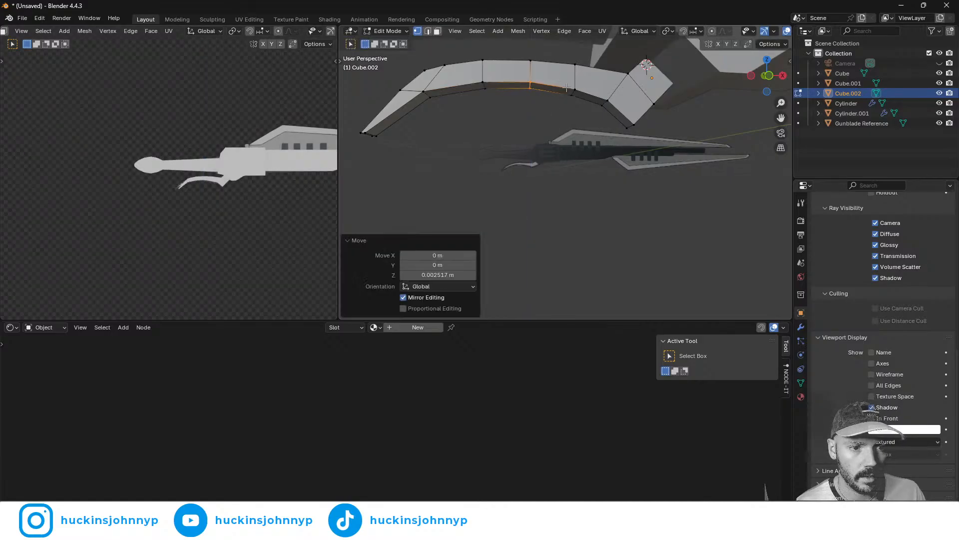
- Move the lever's tip about 0.0061 m along negative global X to follow the reference silhouette
click(580, 95)
middle_drag(523, 130, 482, 115)
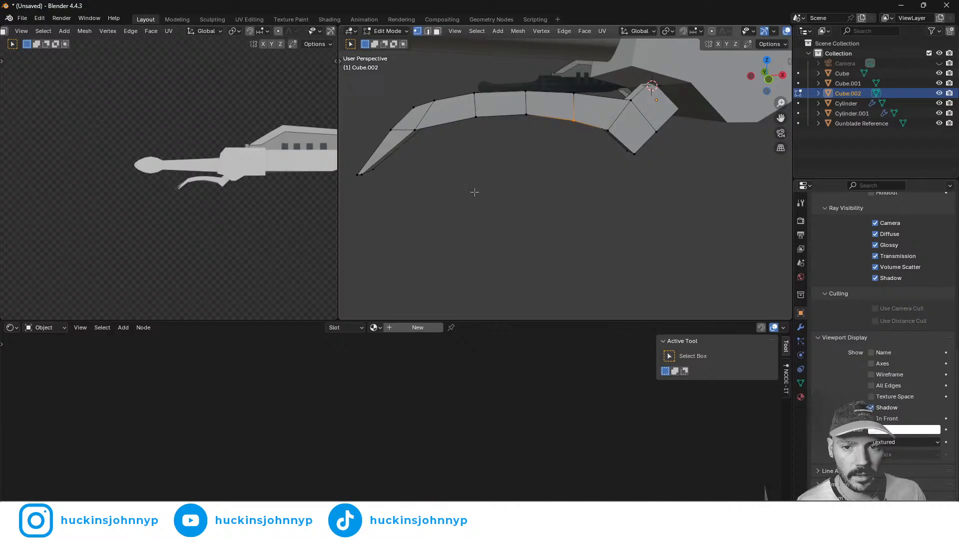
scroll(186, 204, up, 3)
scroll(273, 210, up, 3)
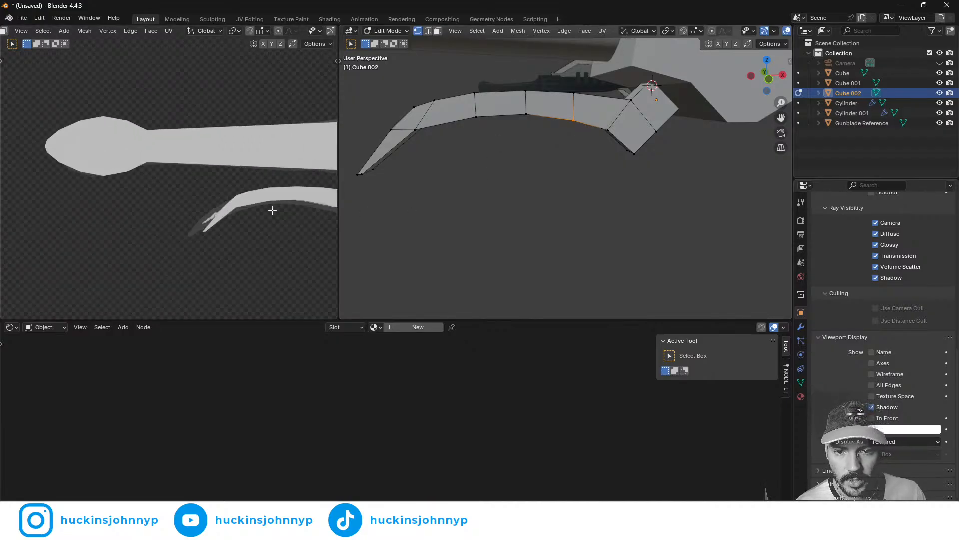
scroll(279, 229, up, 3)
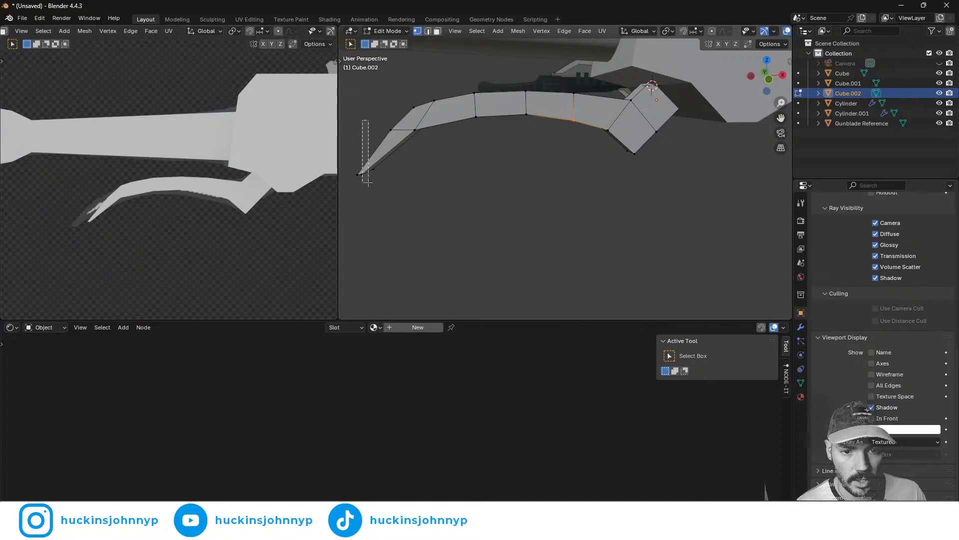
shift+click(370, 180)
middle_drag(369, 179, 590, 178)
right_click(587, 177)
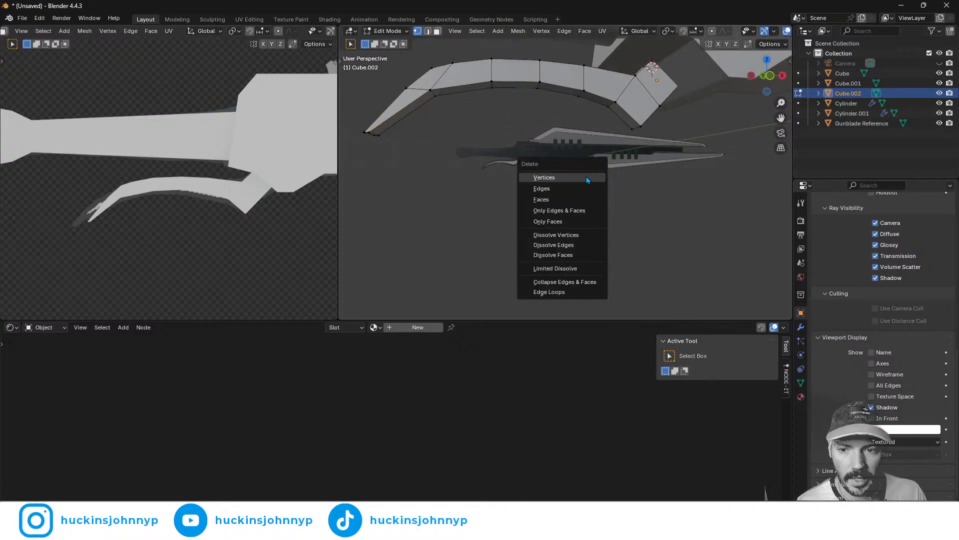
drag(361, 127, 415, 162)
key(g)
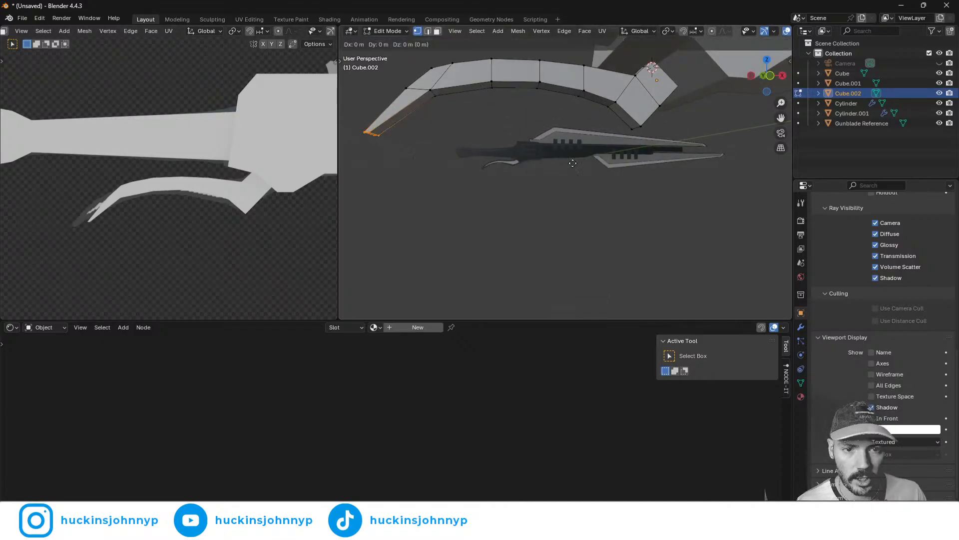
key(x)
click(465, 142)
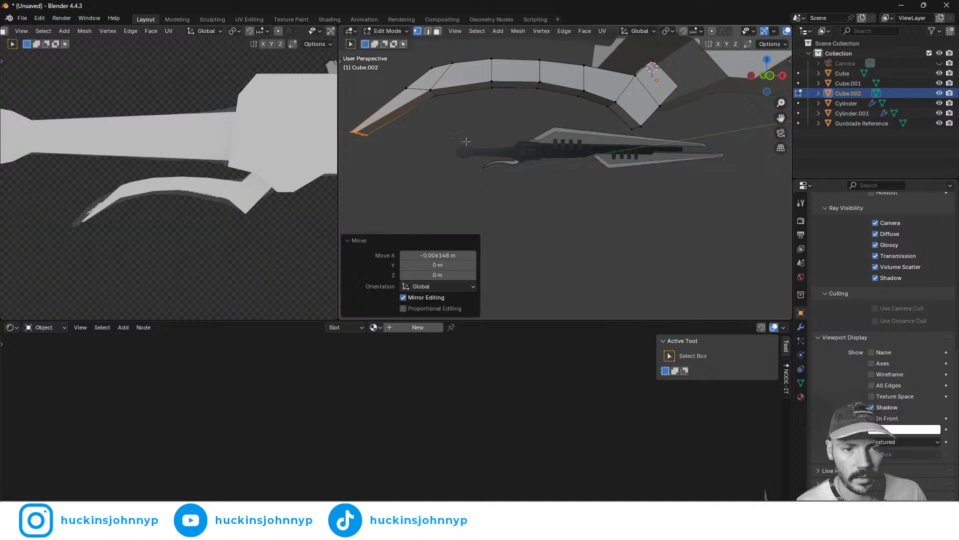
- Move the outer edge where the tapered tip joins the bend about 0.0031 m along negative global X, and return to Object Mode
middle_drag(438, 109, 457, 111)
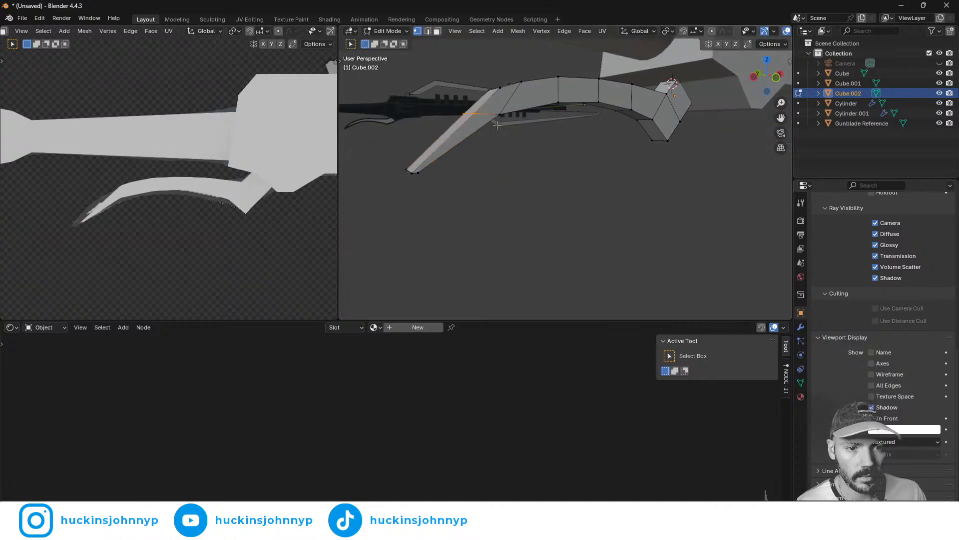
key(g)
key(x)
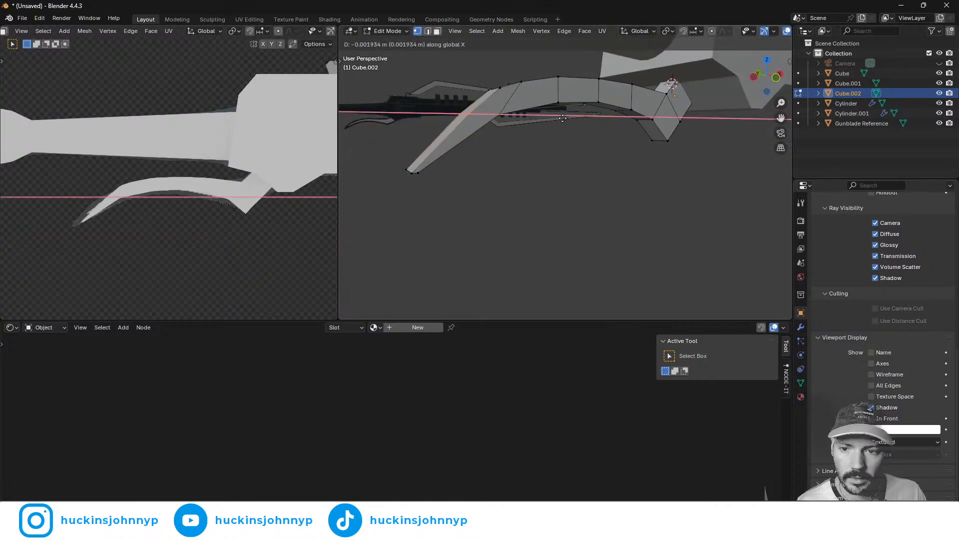
click(546, 116)
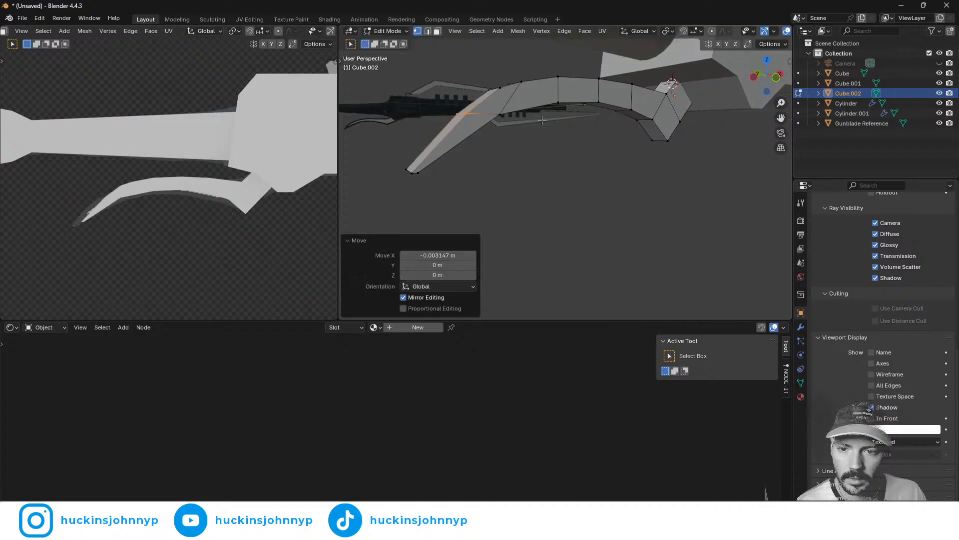
middle_drag(480, 166, 580, 149)
key(Tab)
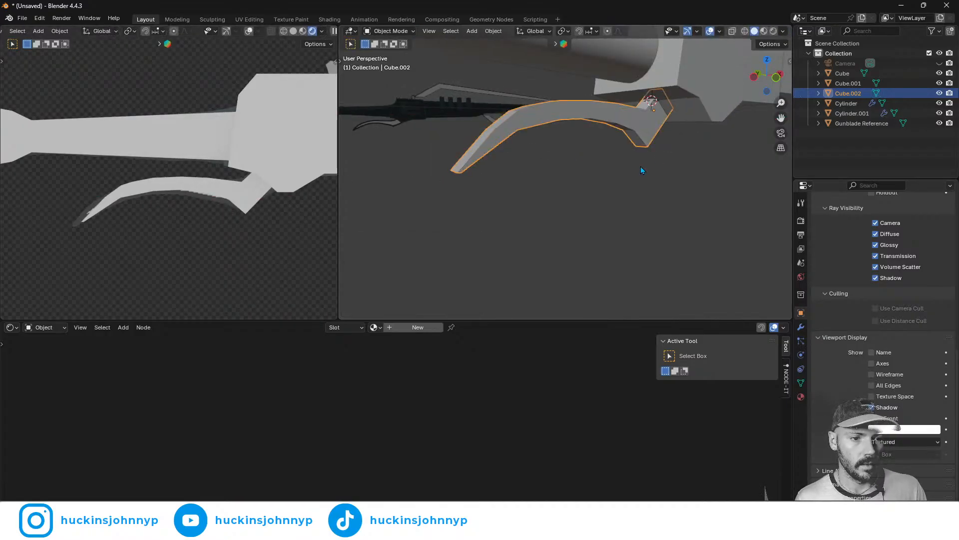
middle_drag(640, 166, 581, 178)
key(Tab)
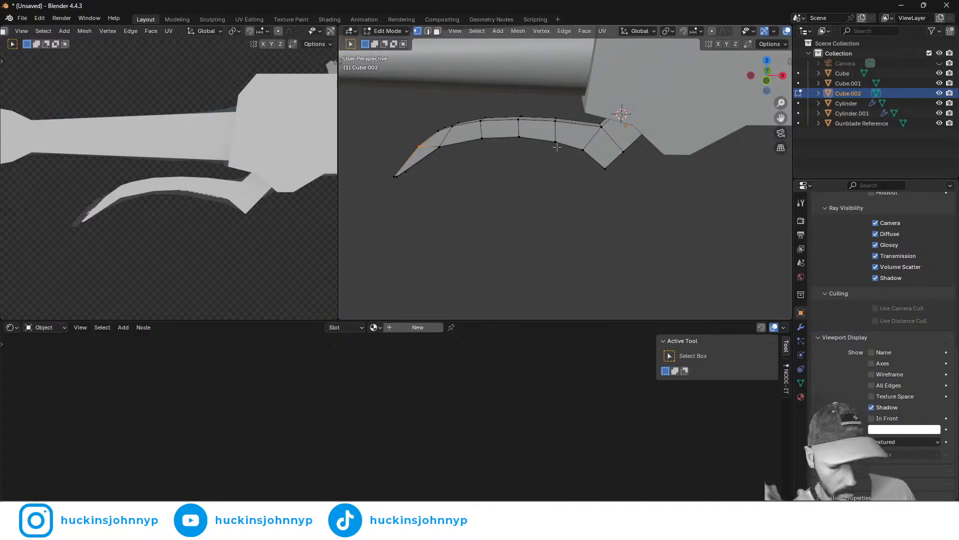
key(Tab)
middle_drag(603, 158, 607, 167)
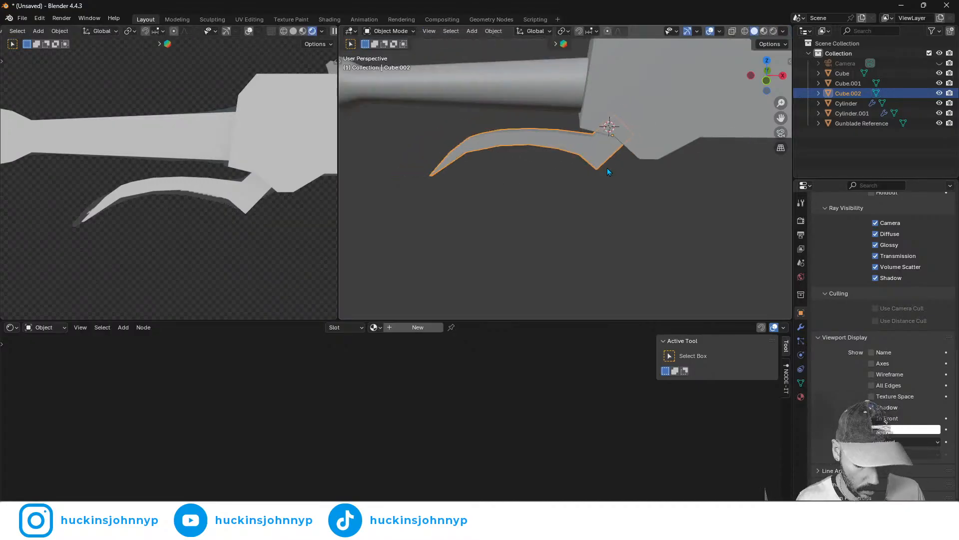
scroll(607, 162, down, 6)
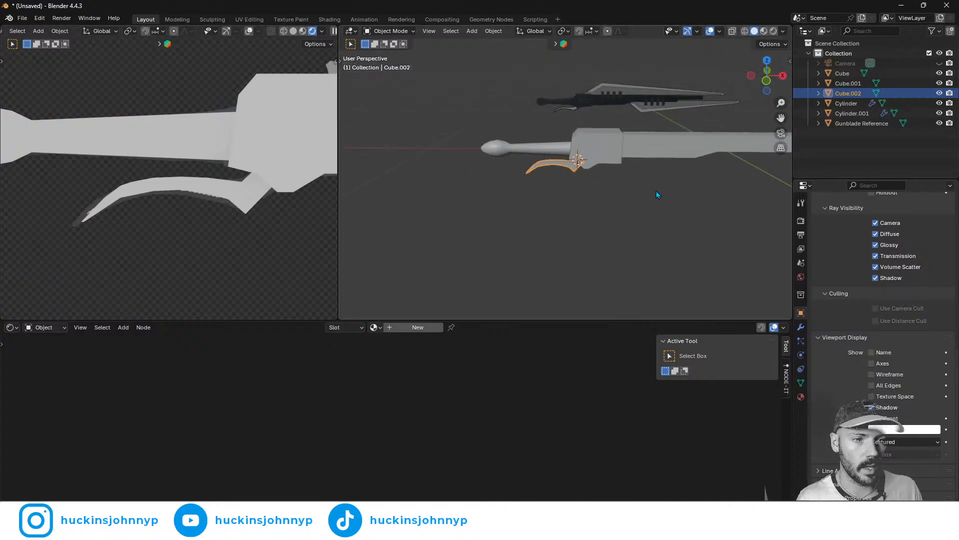
mouse_move(610, 173)
middle_down()
mouse_move(580, 195)
mouse_move(634, 167)
mouse_move(597, 175)
middle_up()
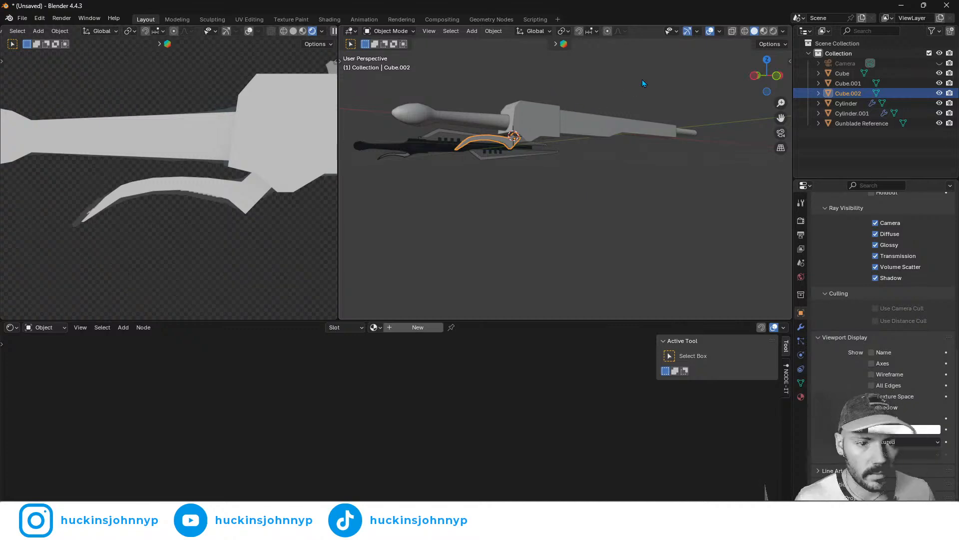
middle_drag(559, 150, 510, 166)
scroll(508, 167, up, 4)
scroll(507, 166, down, 4)
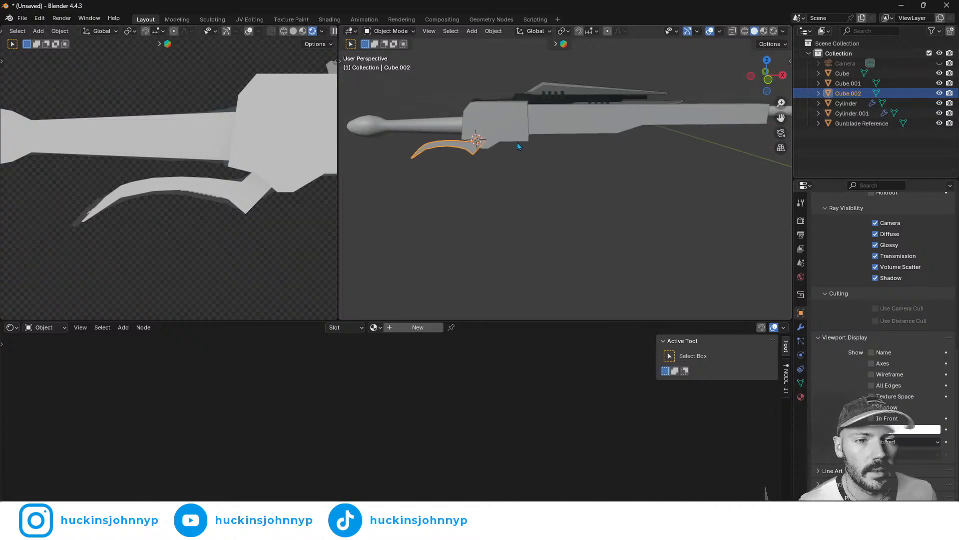
- Edit the handle mesh and nudge the four corner vertices of the square patch on the pommel's end along global X
click(397, 130)
key(Tab)
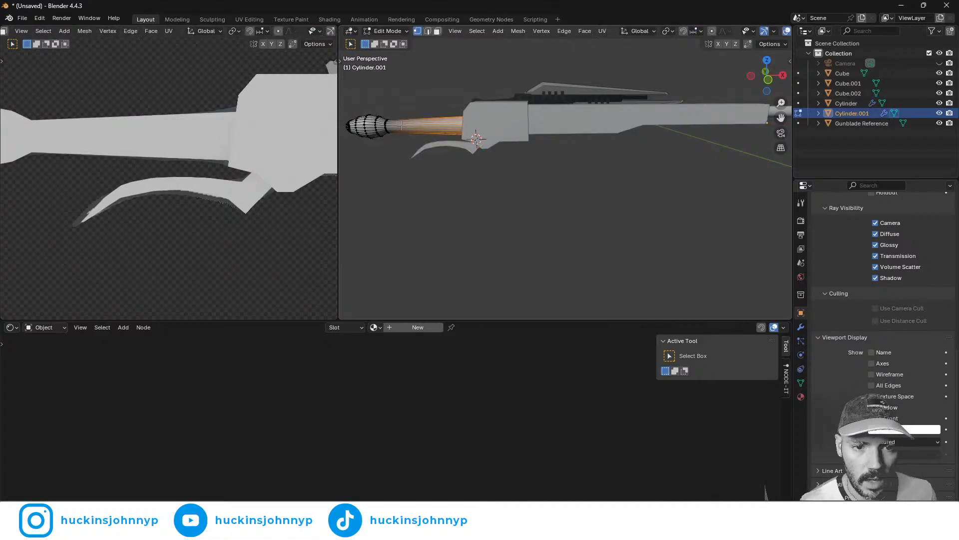
middle_drag(397, 130, 509, 141)
scroll(508, 141, up, 8)
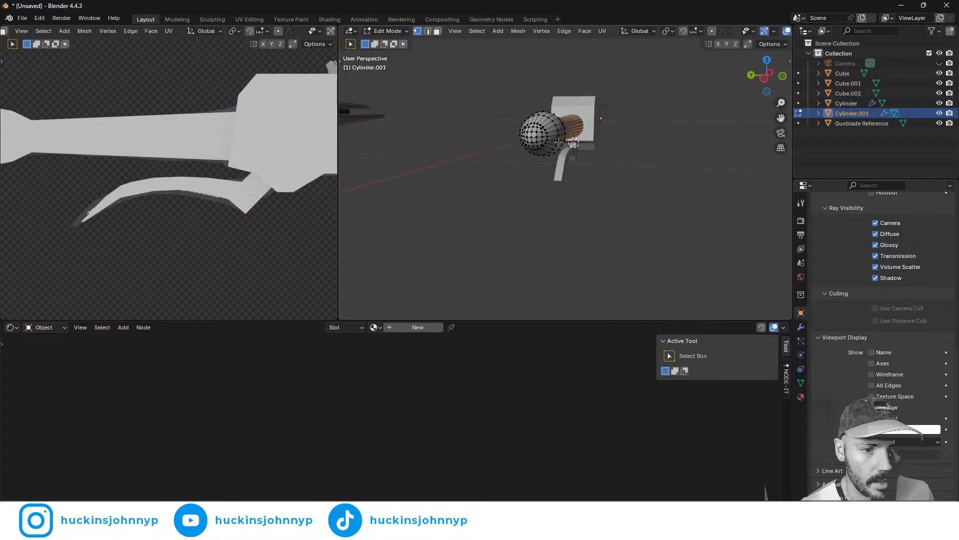
scroll(531, 121, down, 5)
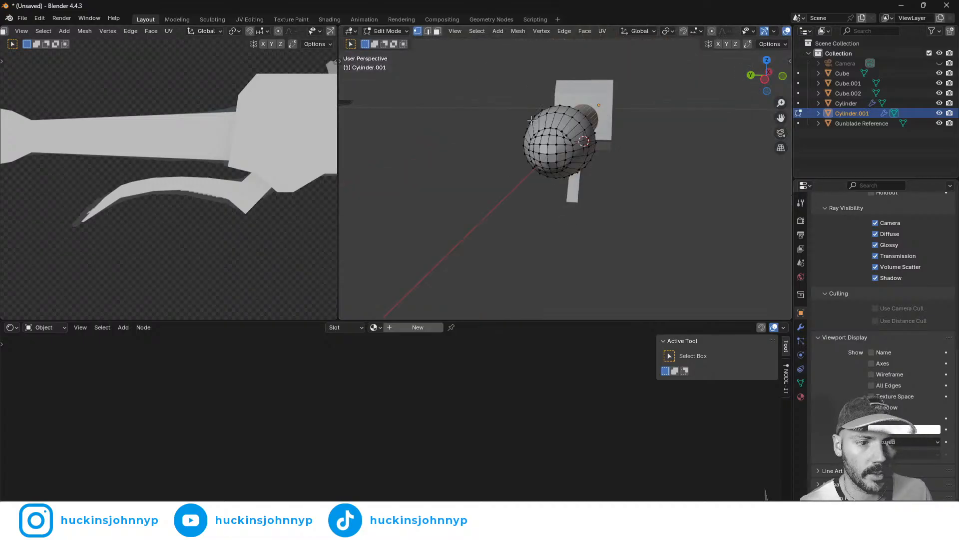
scroll(545, 105, up, 3)
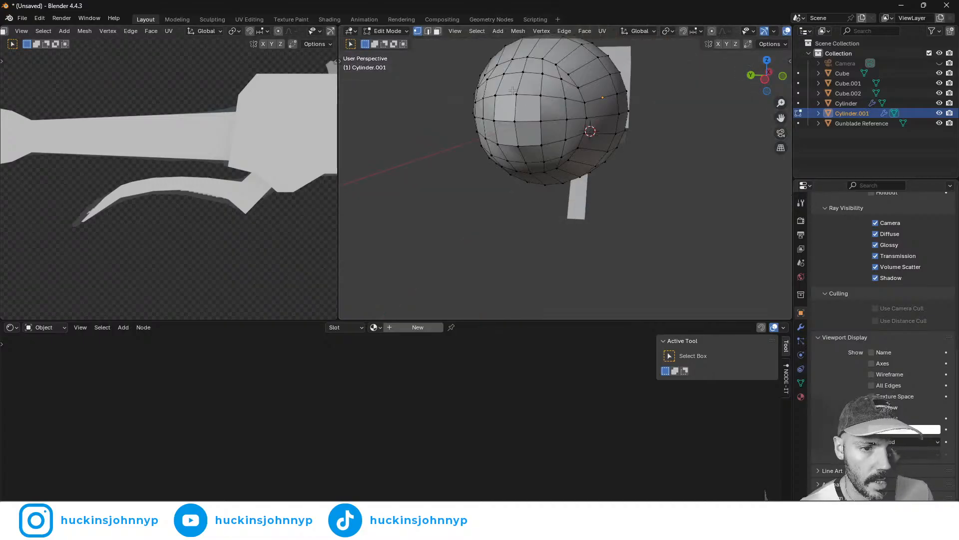
click(542, 95)
shift+click(497, 95)
shift+click(541, 145)
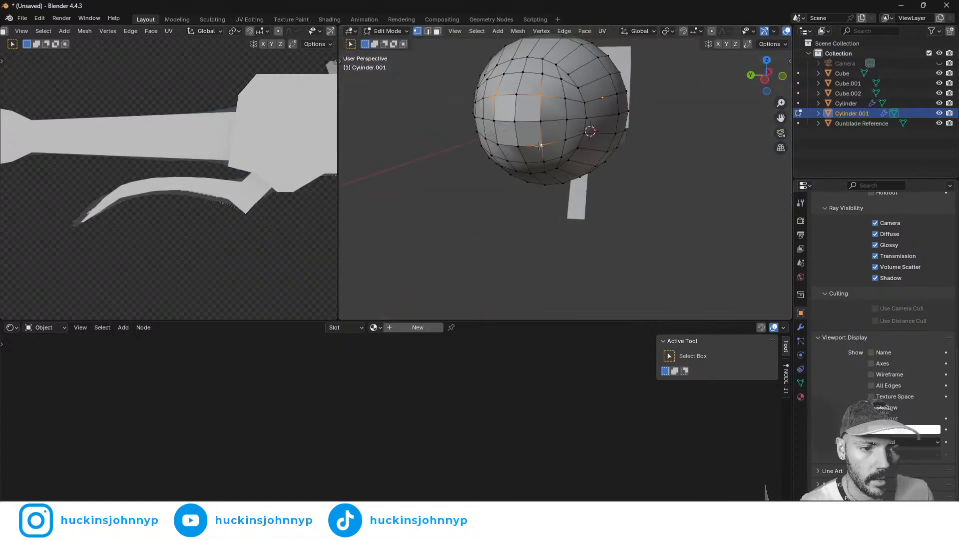
shift+click(498, 145)
key(g)
key(x)
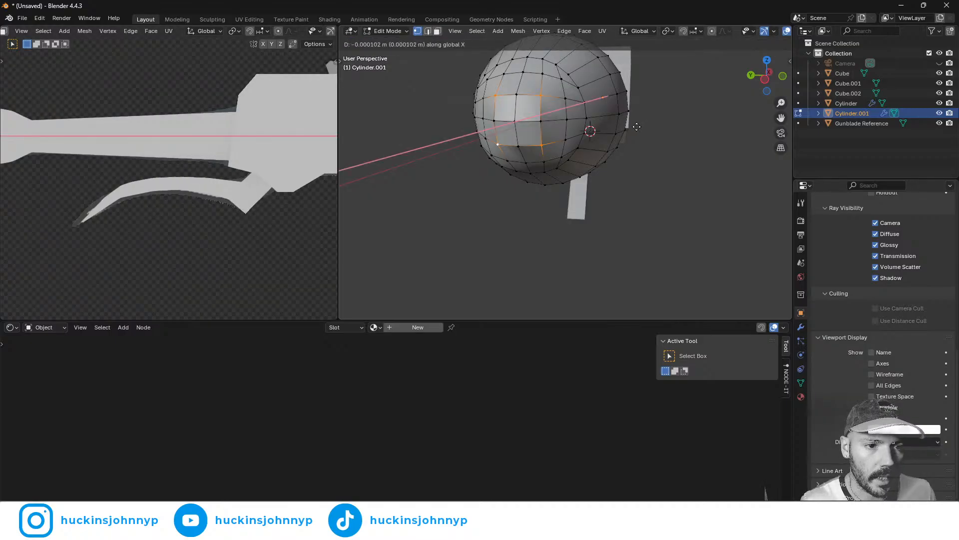
click(633, 128)
key(Tab)
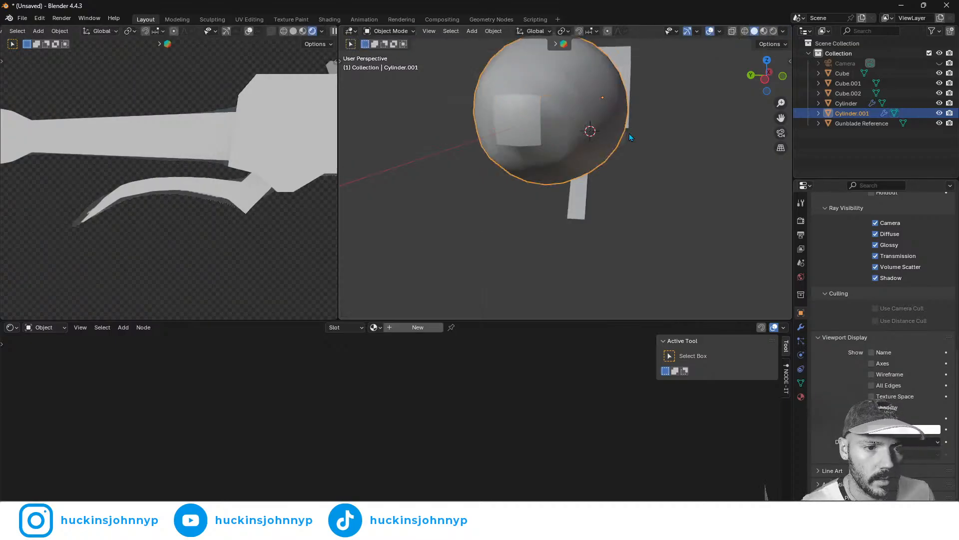
- Try shifting the pommel patch's corners along global Y, including a second try with its edge midpoints added to the selection
key(Tab)
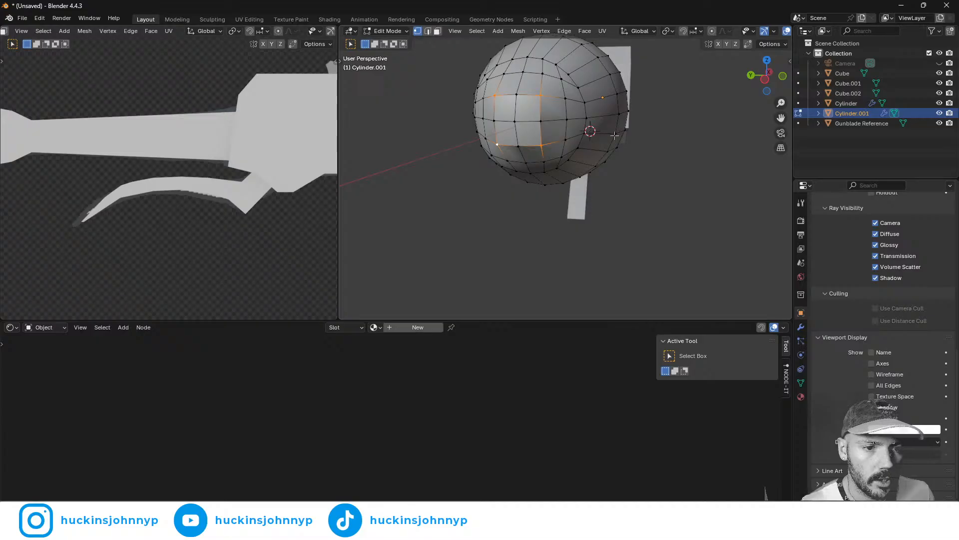
key(g)
key(y)
click(638, 134)
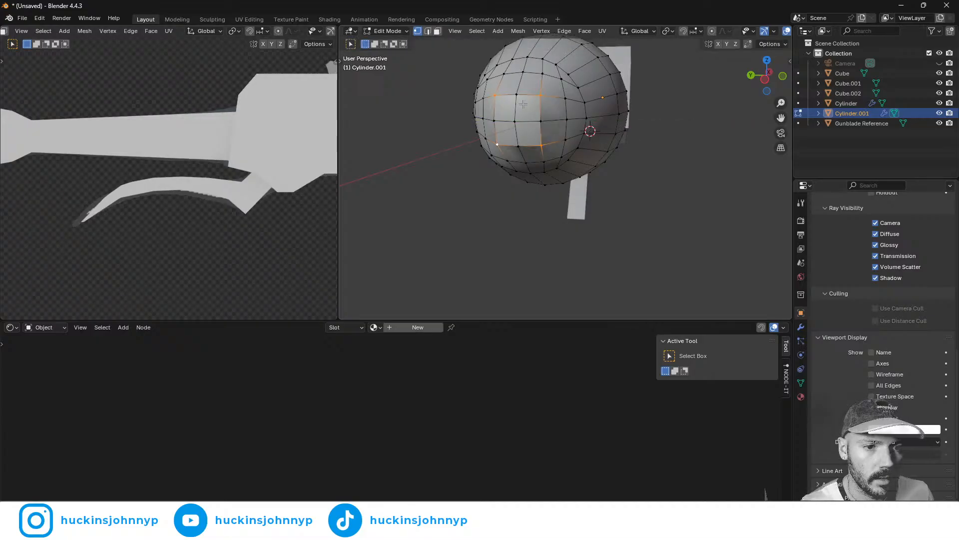
shift+click(516, 94)
shift+click(541, 120)
shift+click(518, 146)
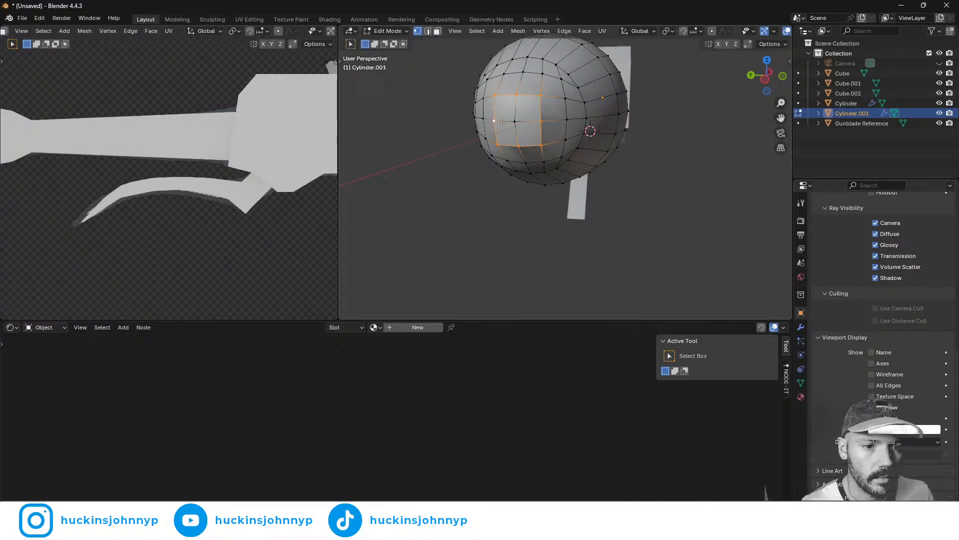
key(g)
key(y)
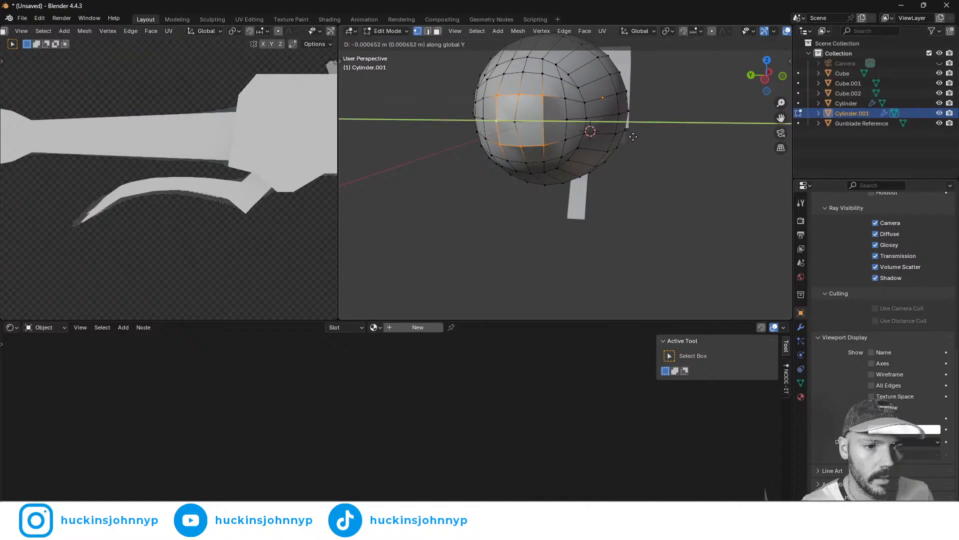
click(637, 135)
- Try moving the pommel patch's outer vertices along global X, and return to Object Mode with nothing selected in the mesh
key(g)
key(x)
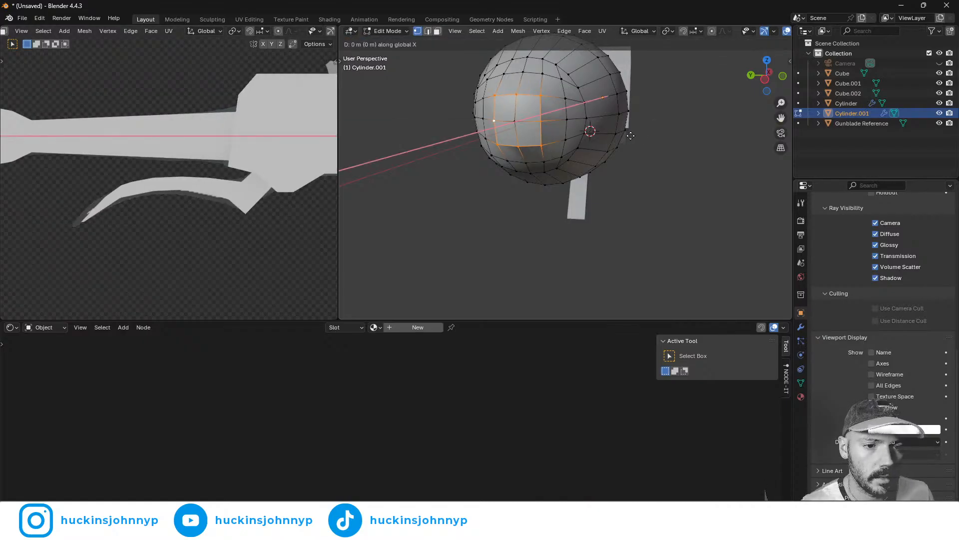
click(643, 136)
key(Tab)
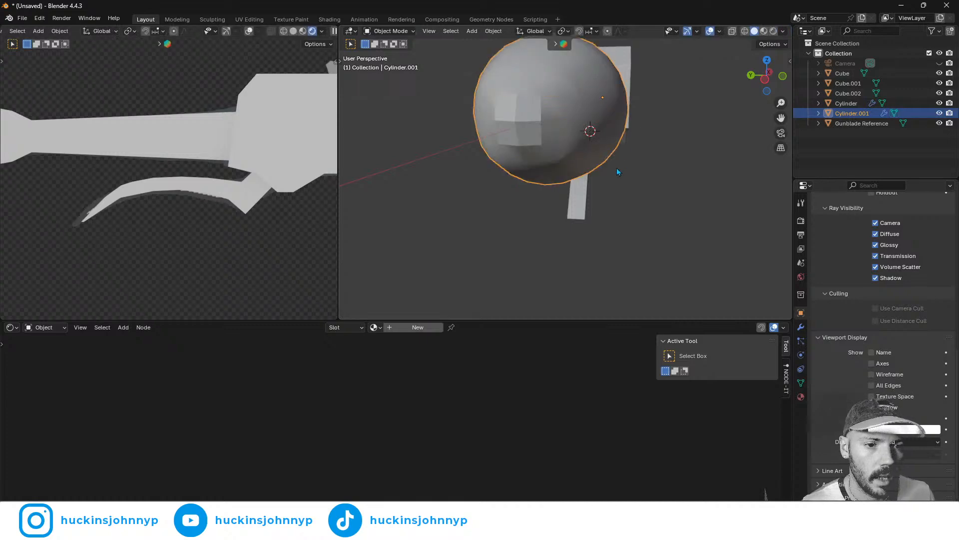
key(Tab)
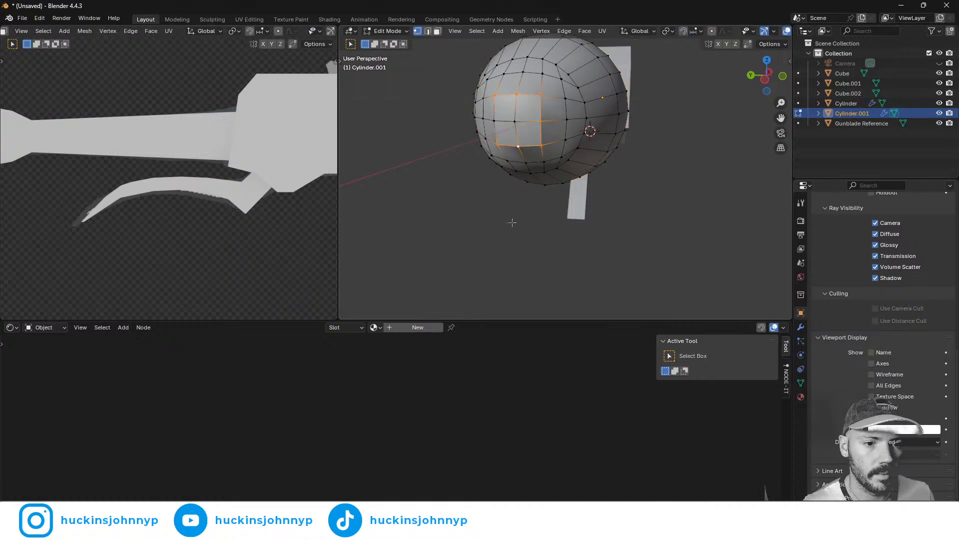
click(509, 221)
key(Tab)
- Apply Random Flow's Auto Mirror to the block between the handle and the barrel, using the Y axis
middle_drag(561, 204, 527, 186)
scroll(547, 203, down, 2)
scroll(527, 187, up, 3)
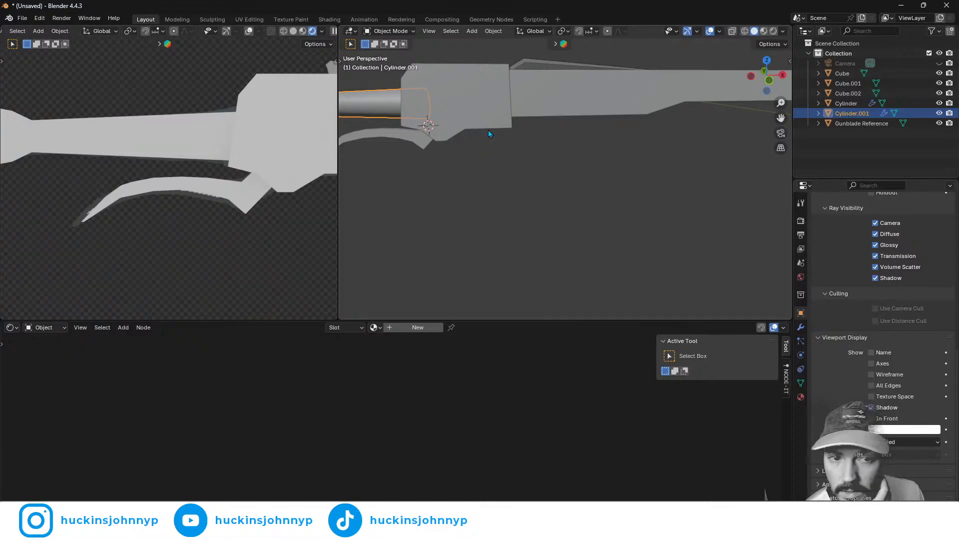
scroll(494, 91, down, 1)
drag(489, 118, 491, 114)
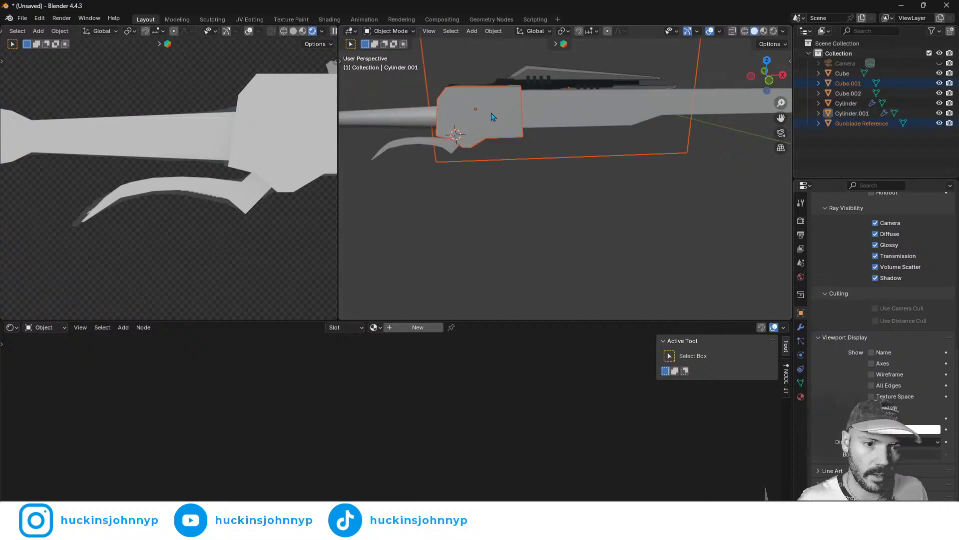
click(490, 134)
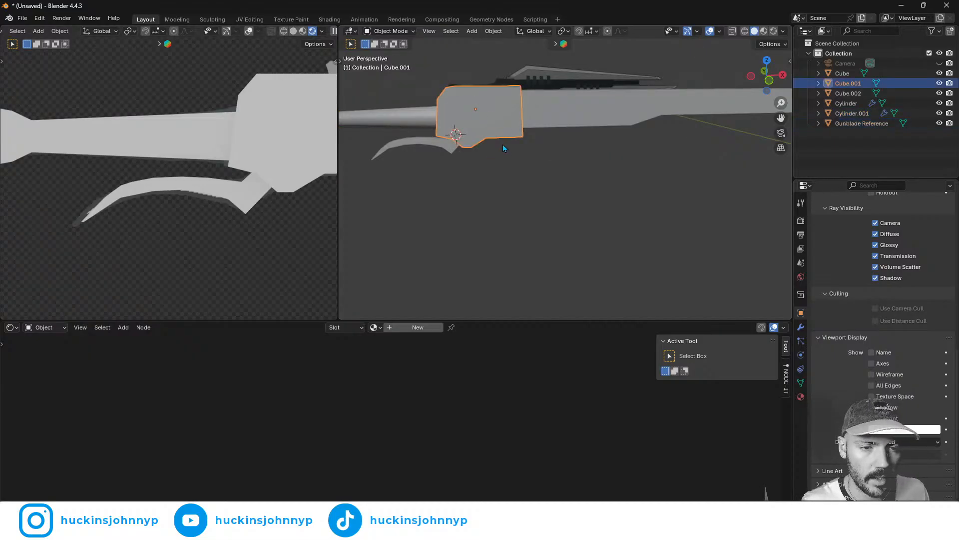
middle_drag(504, 148, 497, 132)
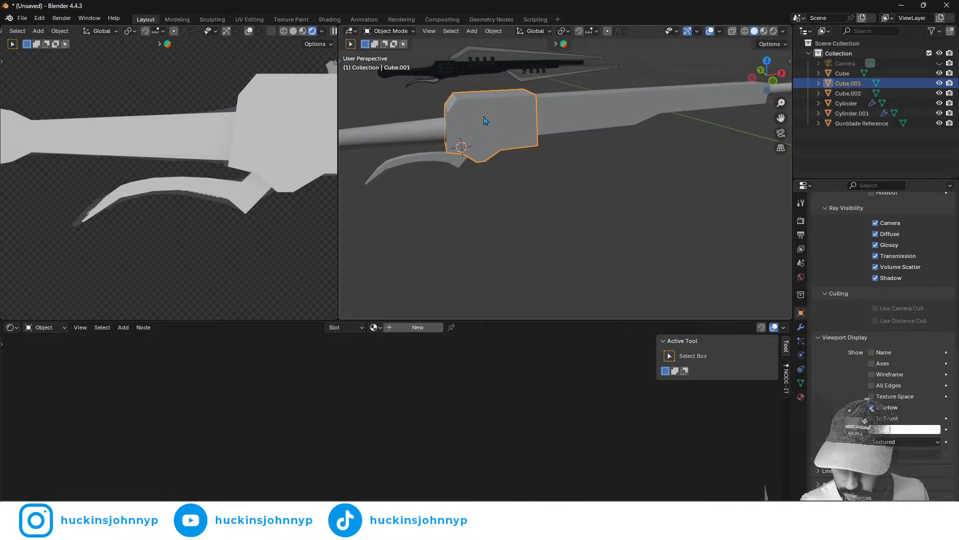
key(shift+q)
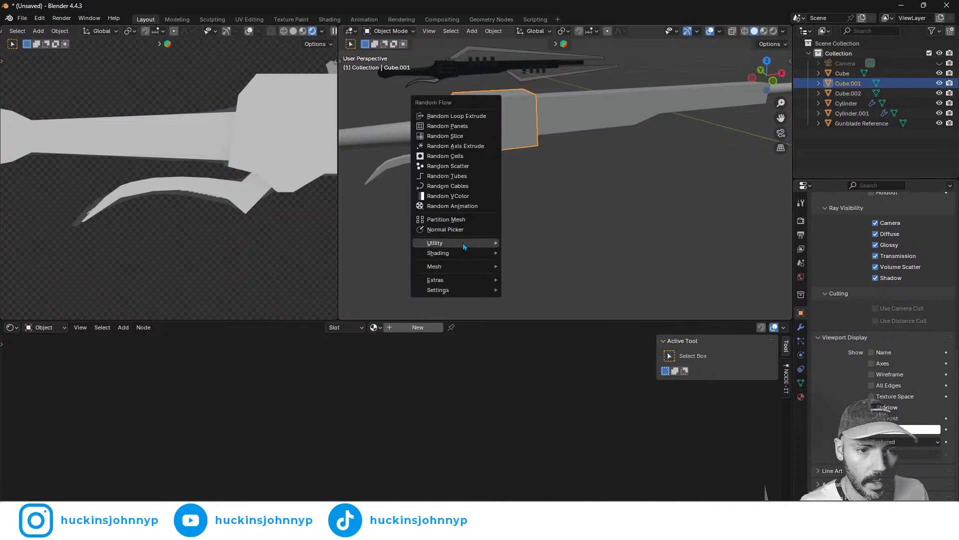
mouse_move(465, 270)
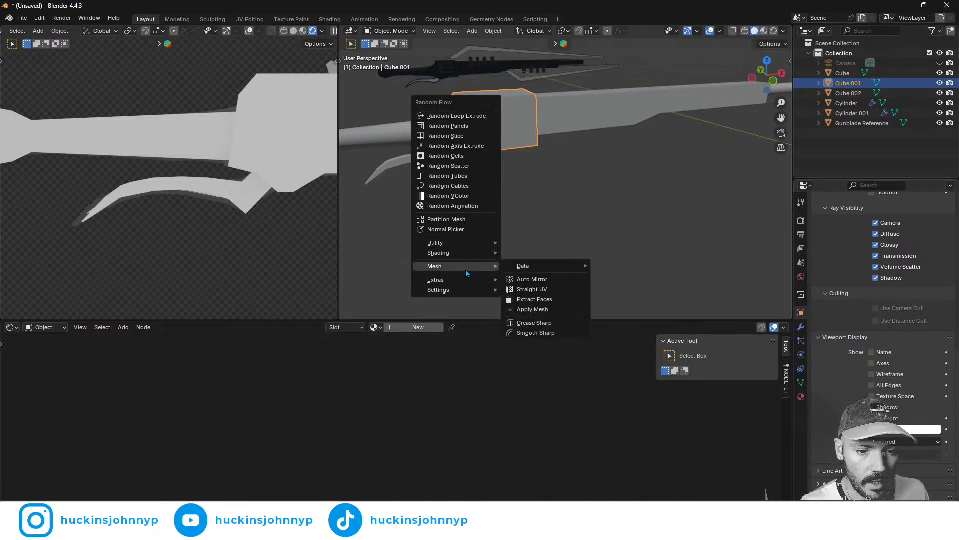
click(541, 282)
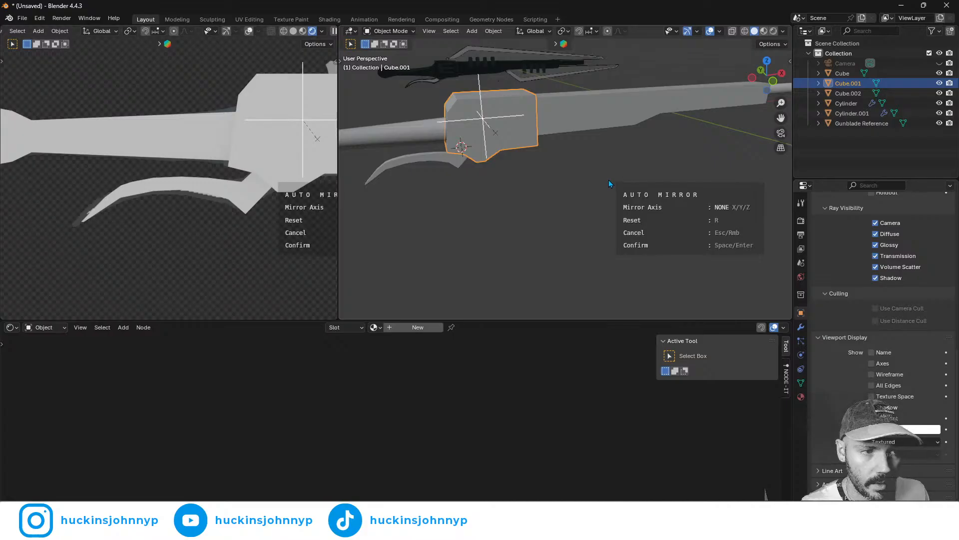
key(y)
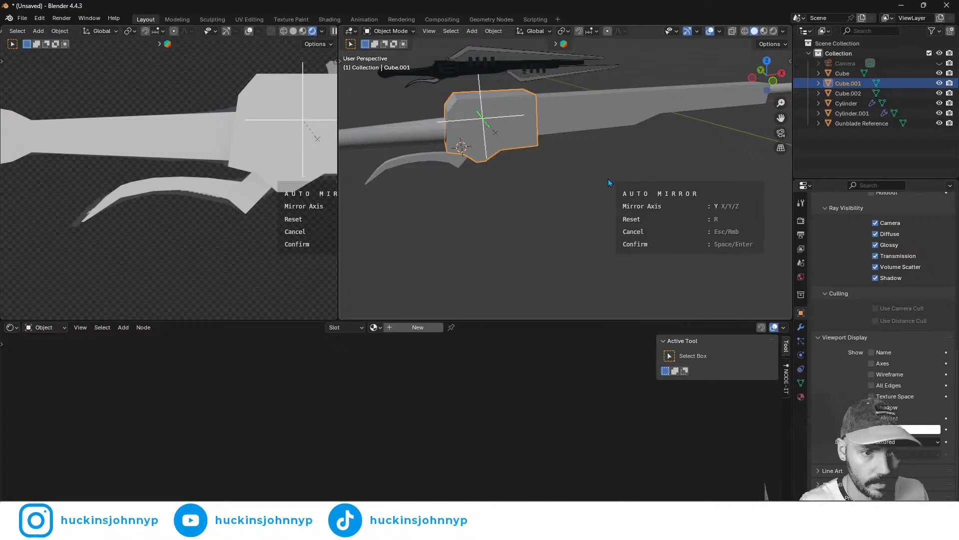
key(Return)
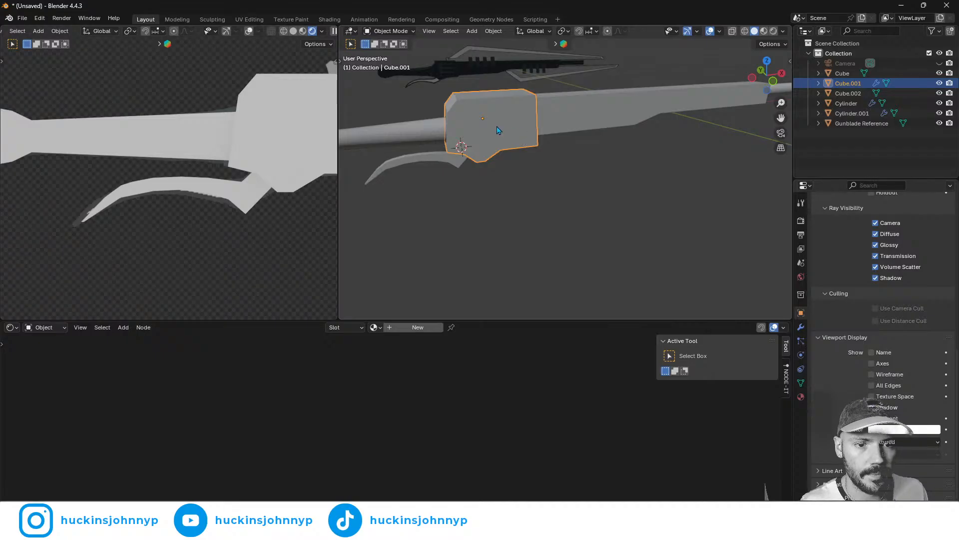
- Inset the block's two large adjacent side faces together by about 0.28 m
key(Tab)
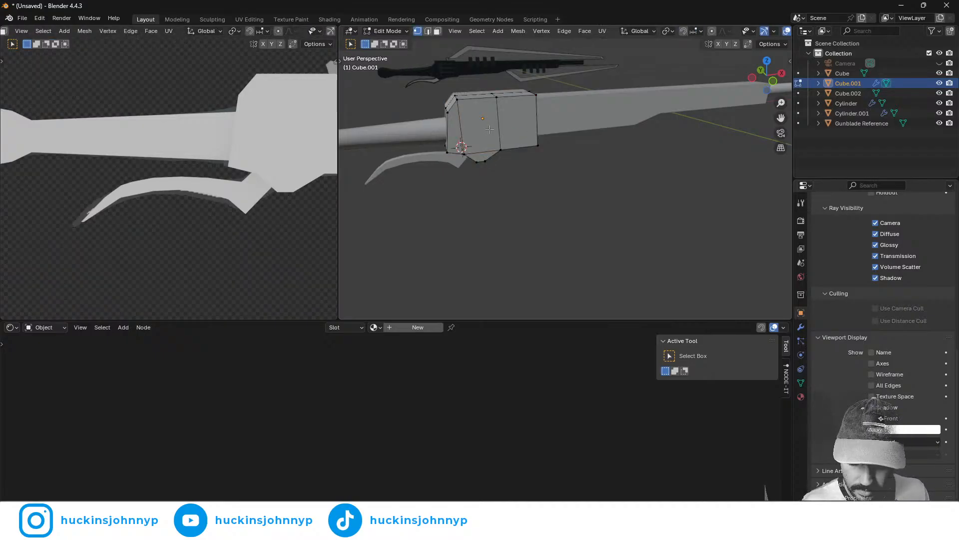
key(3)
click(489, 129)
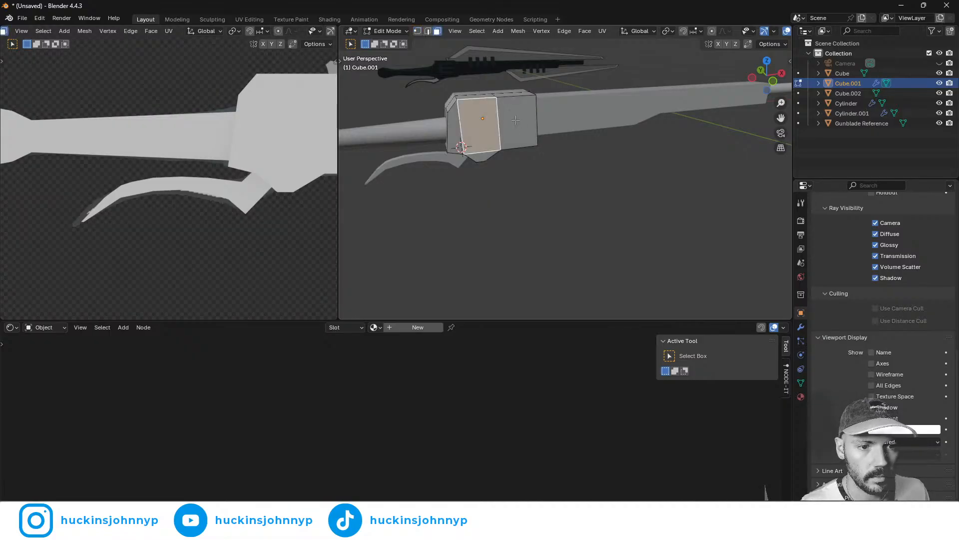
shift+click(516, 120)
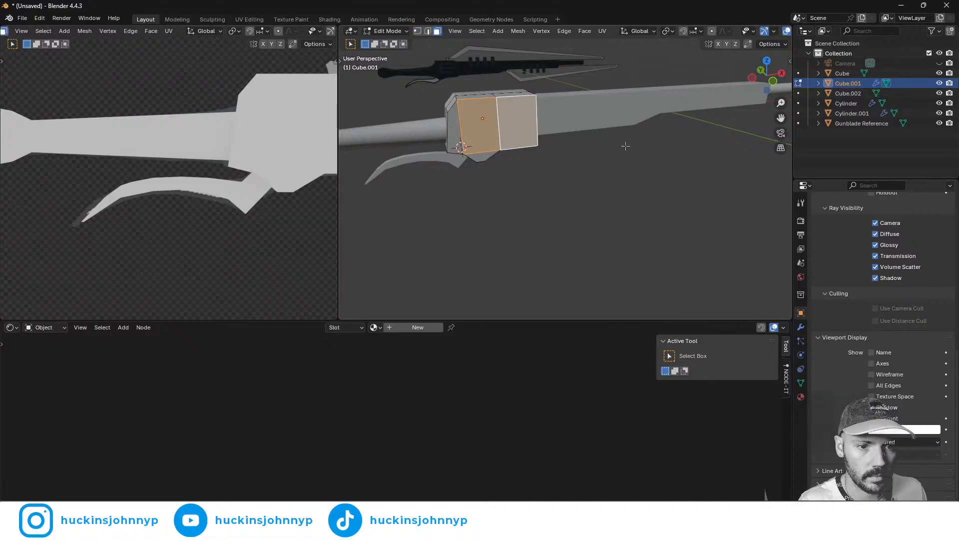
key(i)
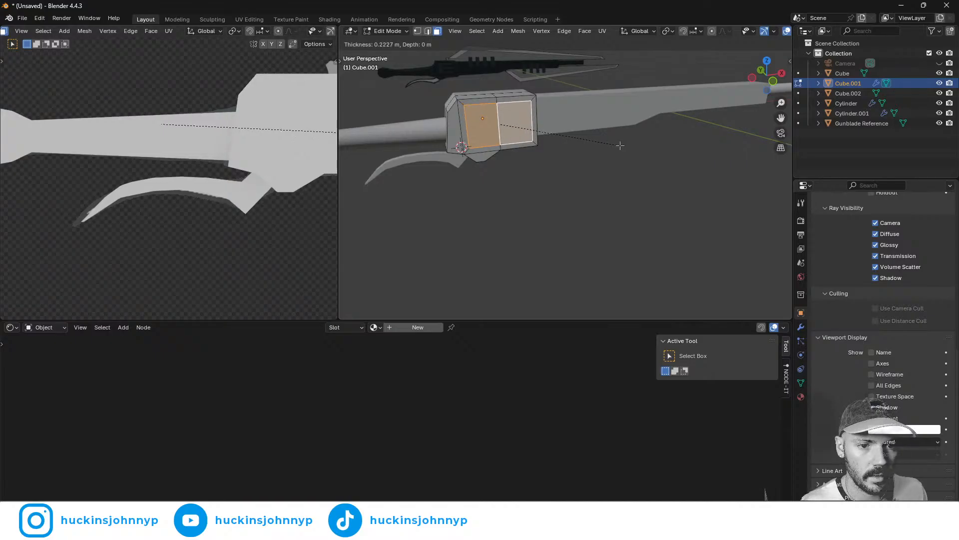
click(618, 144)
- Narrow the inset side faces slightly along global X and delete them to open a window through the block
key(s)
key(x)
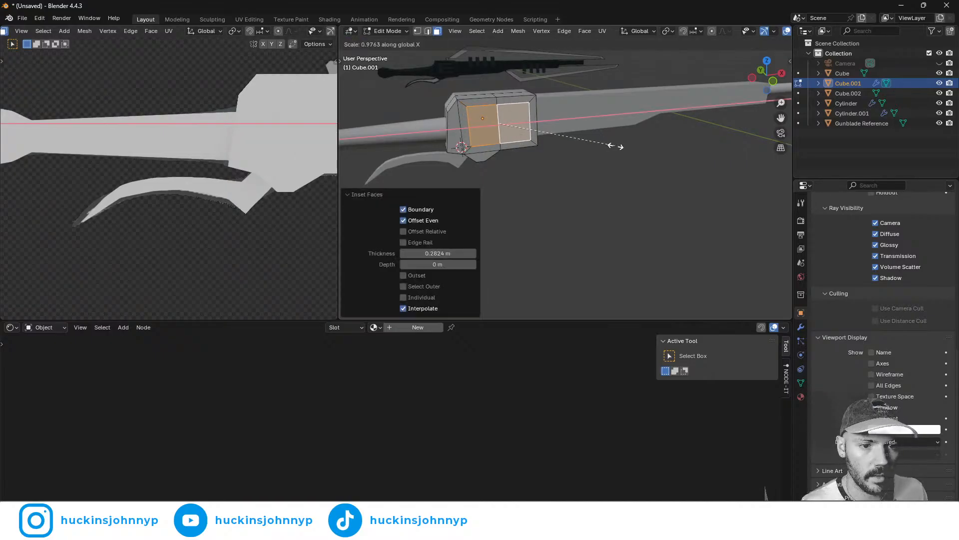
click(610, 146)
key(x)
click(537, 151)
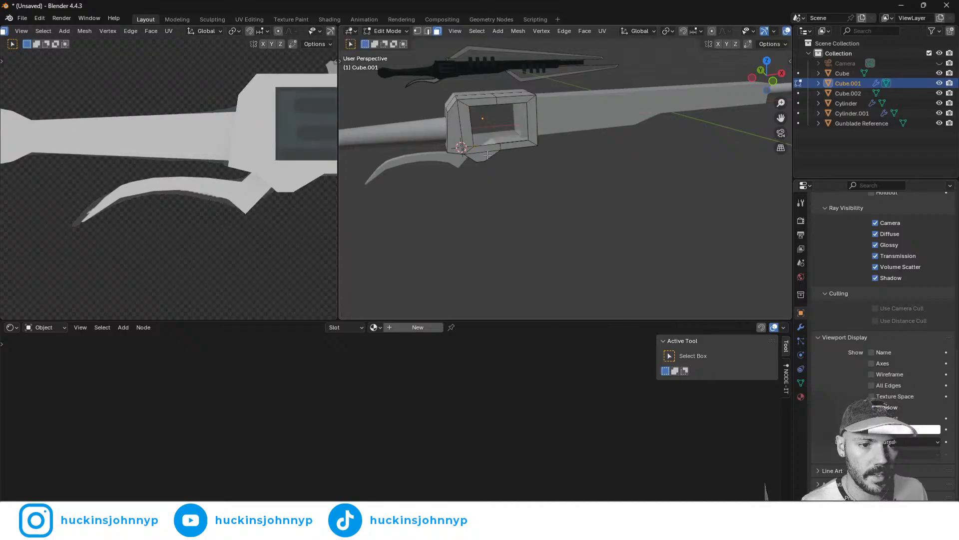
- Switch editing to the barrel, move its end face inside the block about 0.015 m along global X, and return to Object Mode
middle_drag(536, 150, 532, 113)
key(alt+q)
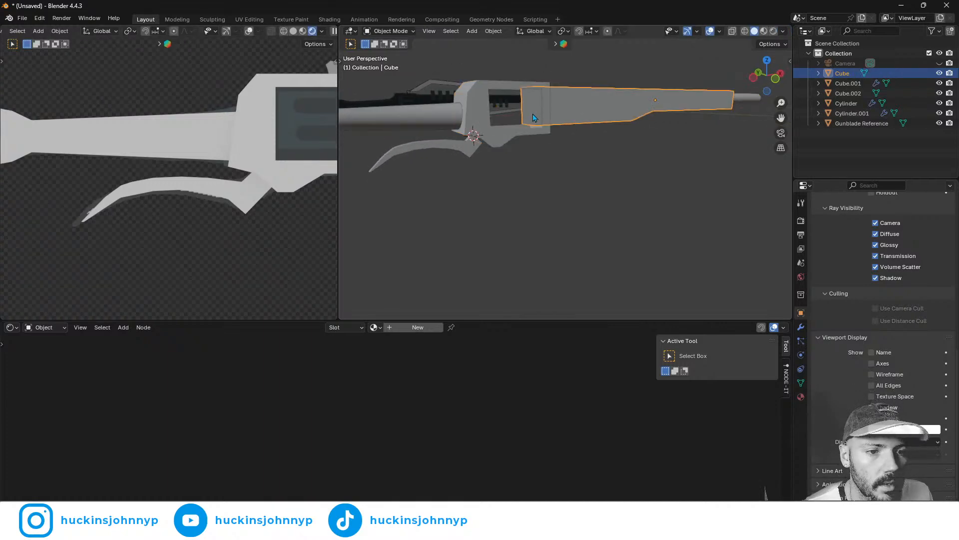
key(g)
key(x)
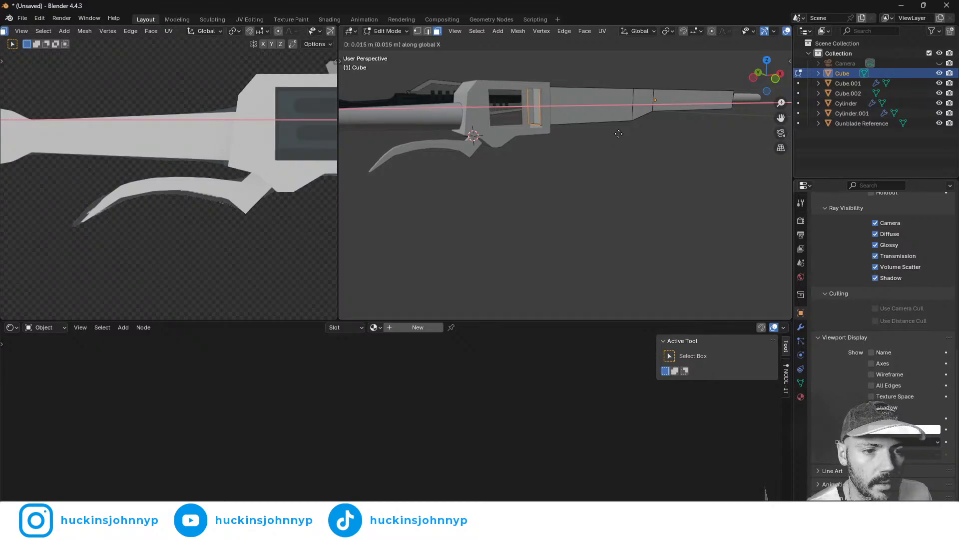
click(618, 133)
middle_drag(582, 131, 514, 144)
scroll(514, 144, up, 3)
key(Tab)
scroll(507, 132, down, 2)
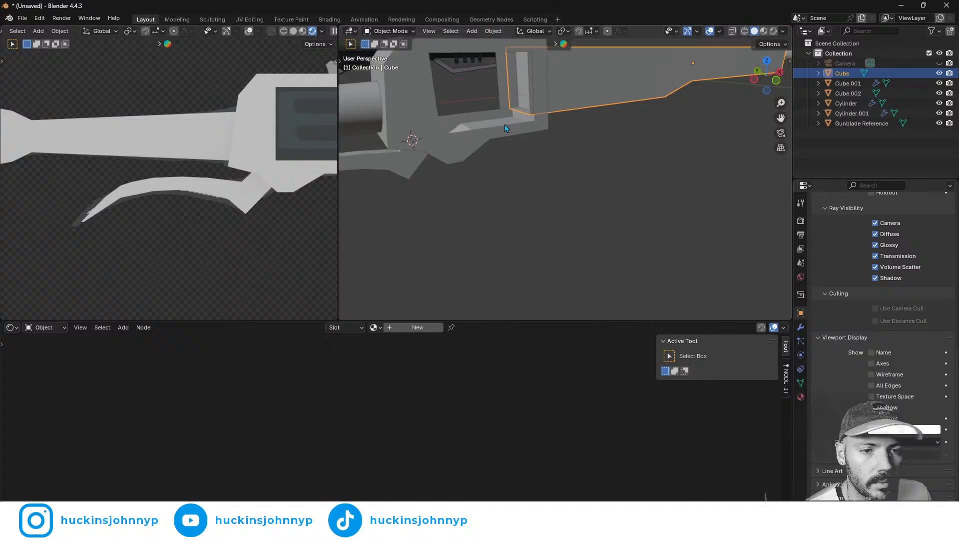
- Edit the block between handle and barrel and extrude the window's edge loop about 0.066 m inward along global Y
click(503, 130)
key(Tab)
middle_drag(505, 130, 525, 156)
click(513, 135)
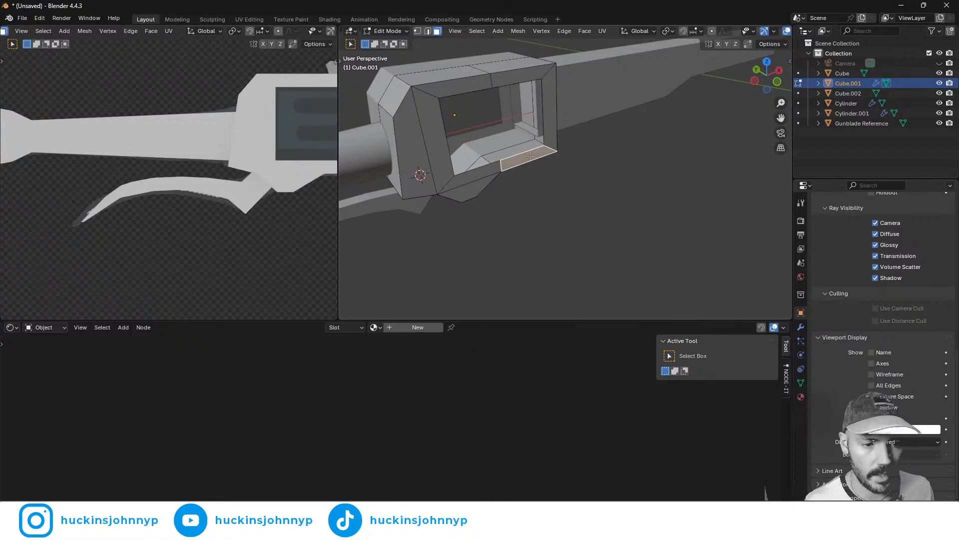
key(2)
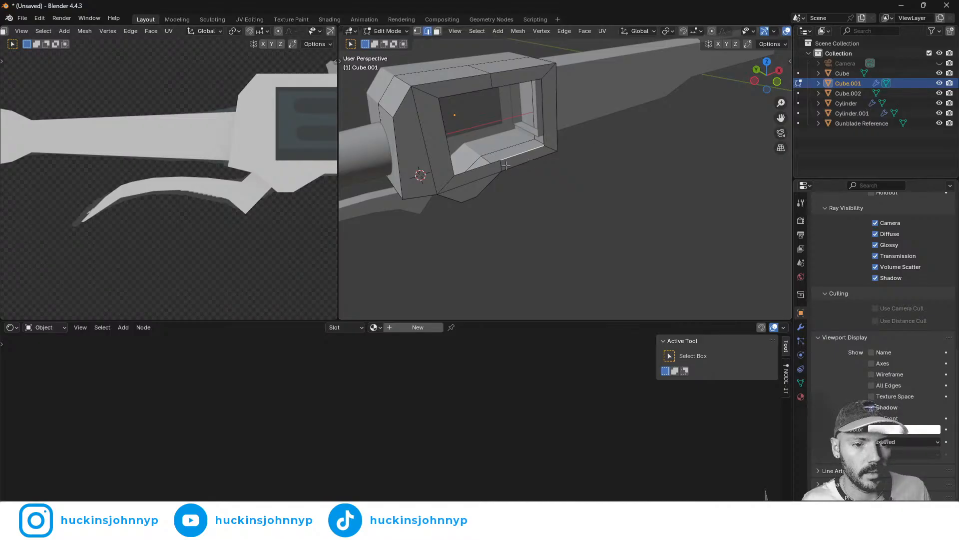
alt+click(457, 90)
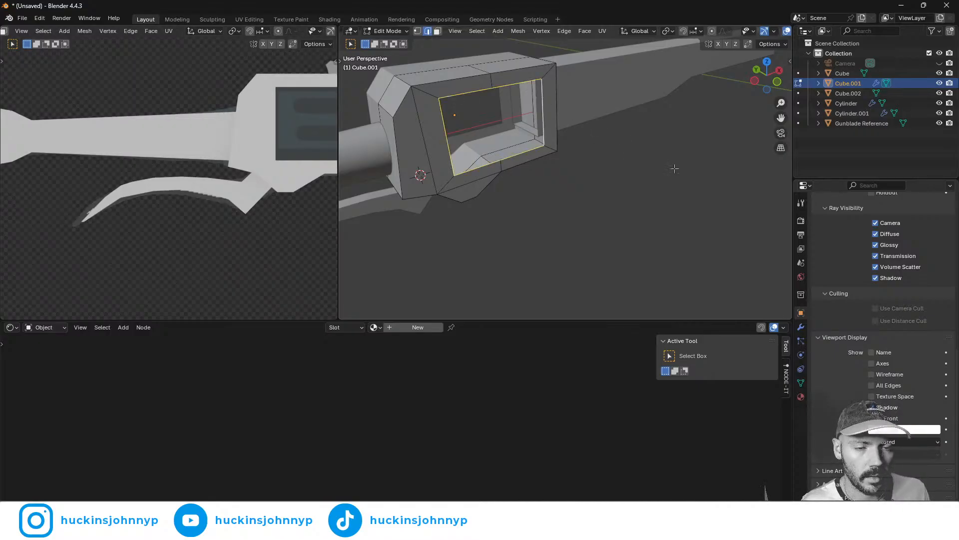
key(g)
key(x)
key(y)
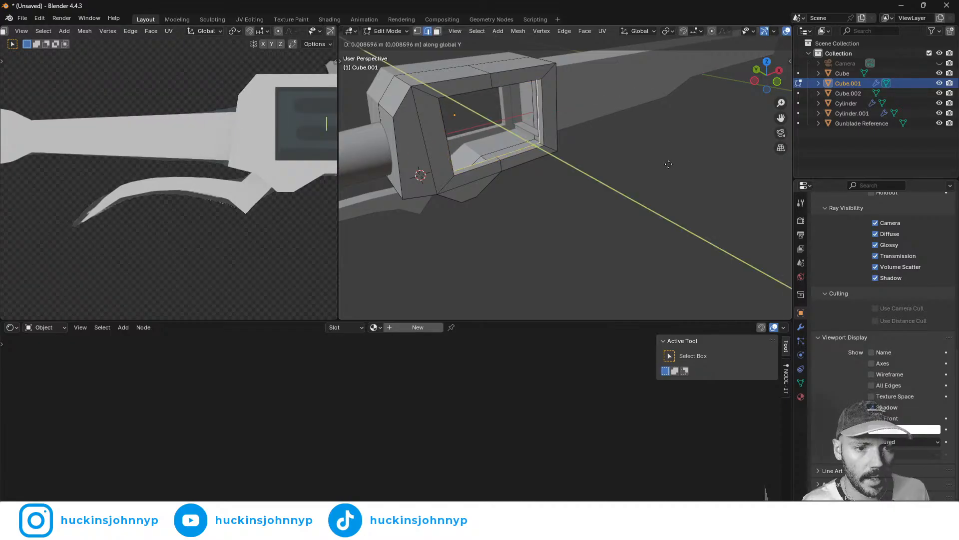
click(639, 141)
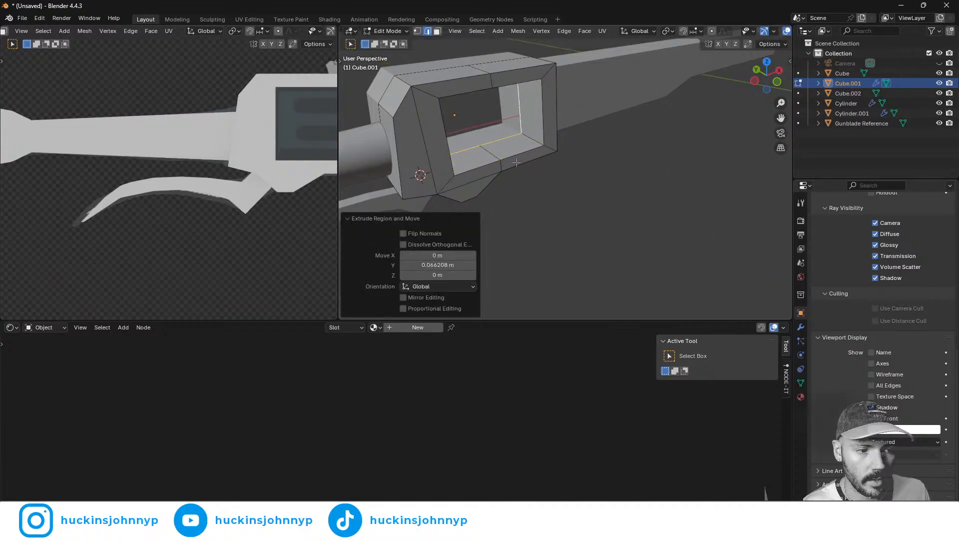
- Show the block's Mirror modifier settings and test clipping by trying to move the window's extruded inner edge loop
click(801, 327)
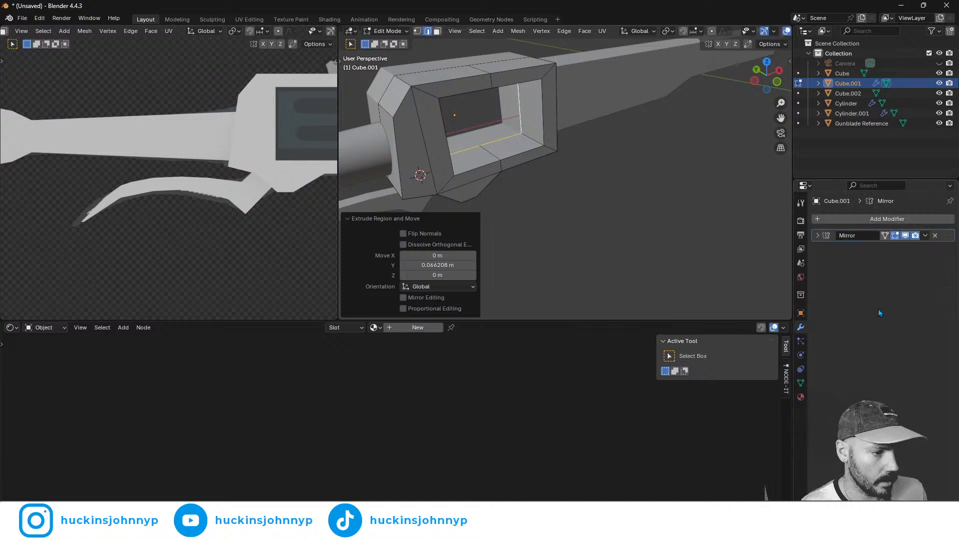
click(826, 239)
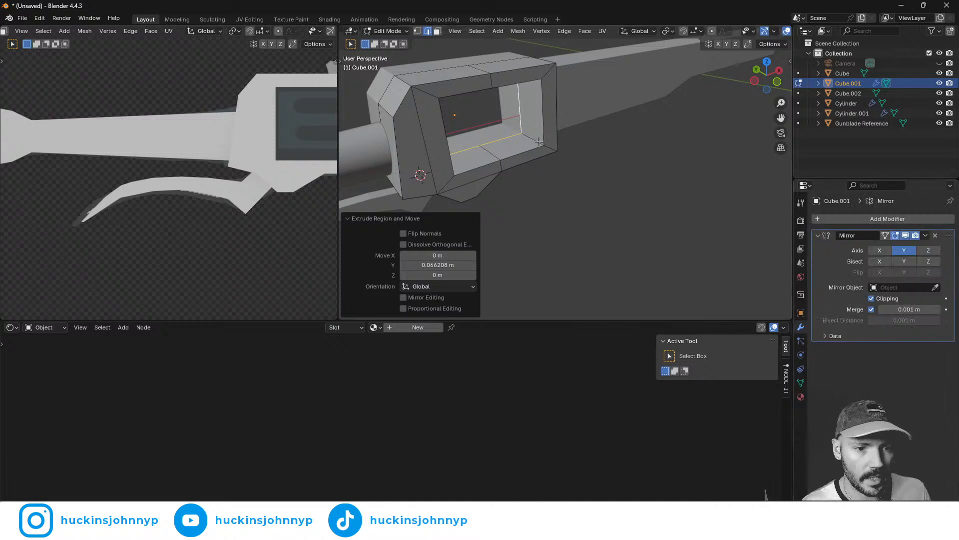
key(g)
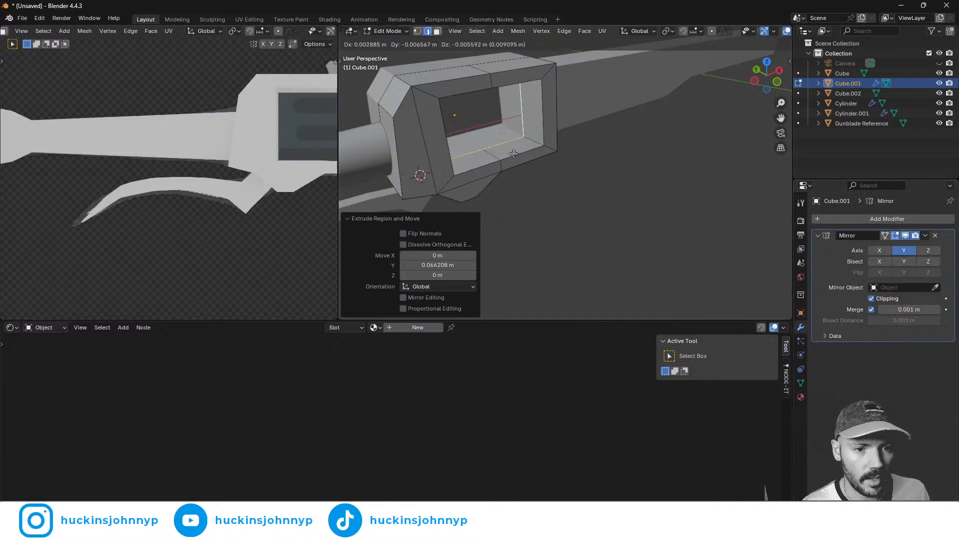
click(555, 161)
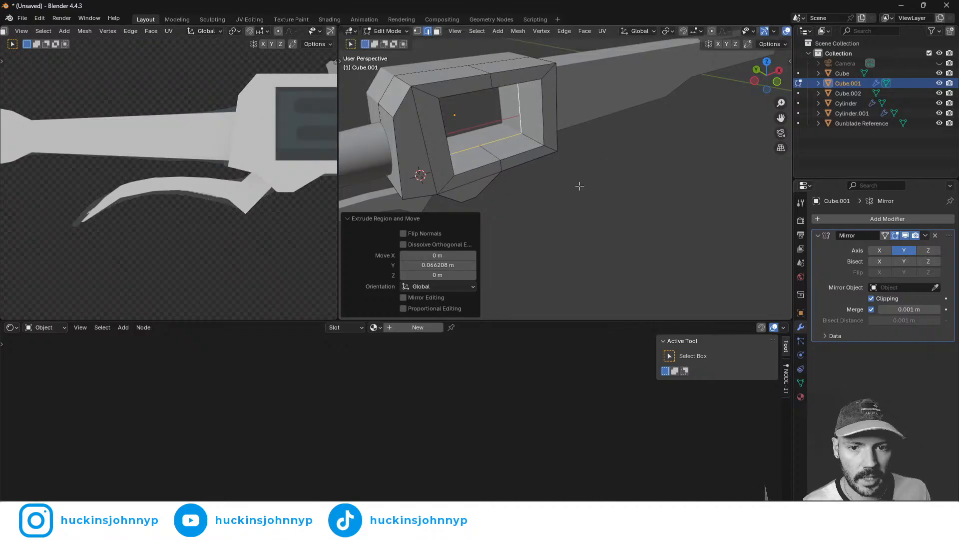
- Select the block's side faces framing the window and move them about 0.015 m inward along global Y
middle_drag(589, 192, 537, 156)
click(574, 153)
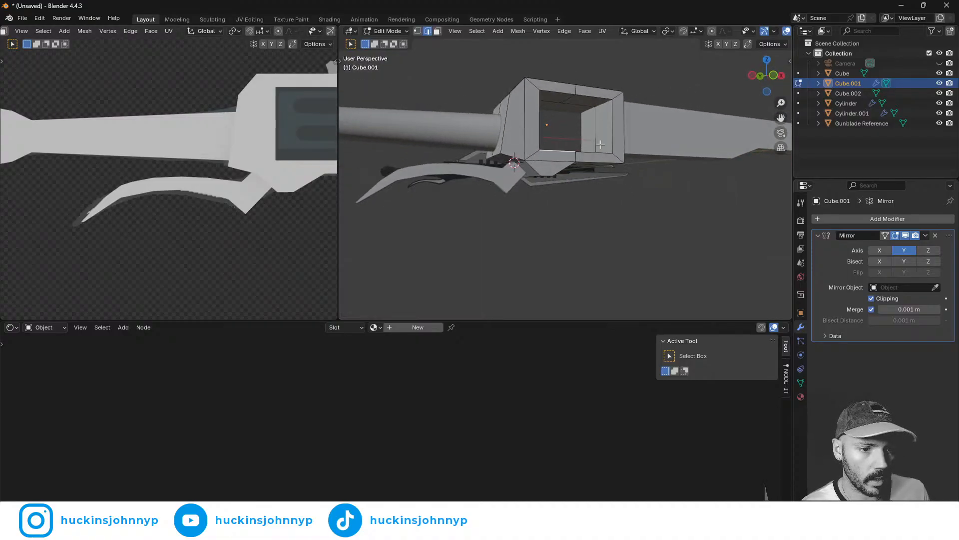
middle_drag(598, 152, 570, 163)
scroll(550, 170, up, 5)
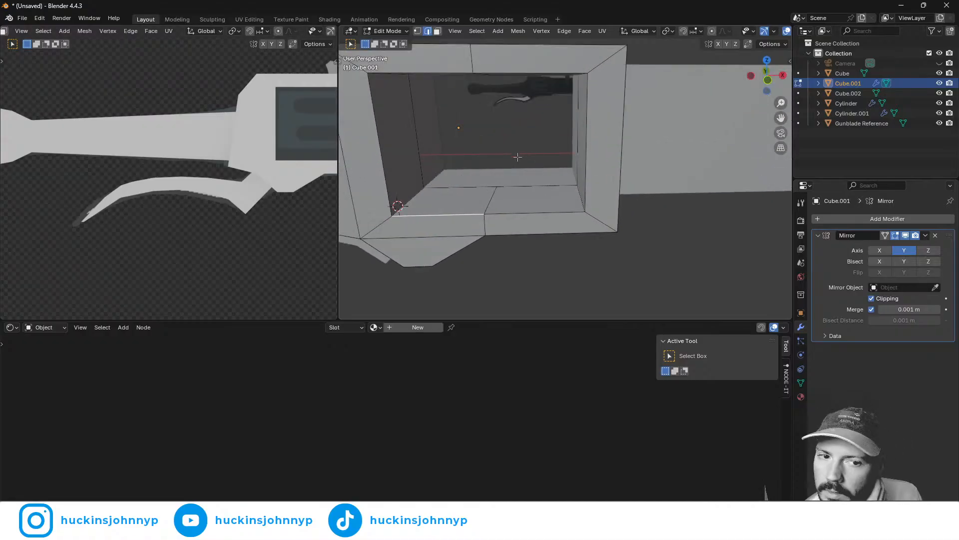
middle_drag(498, 152, 499, 196)
key(3)
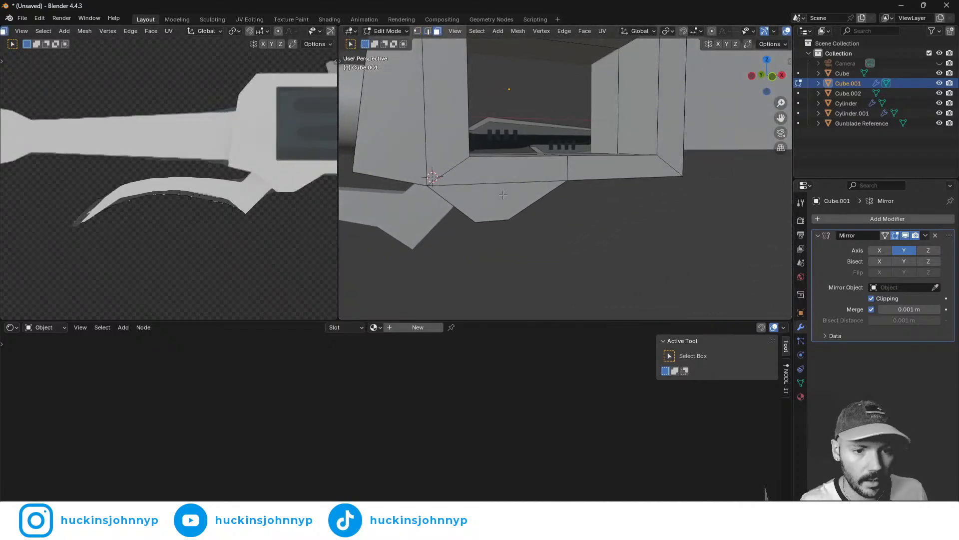
click(480, 183)
alt+shift+click(492, 171)
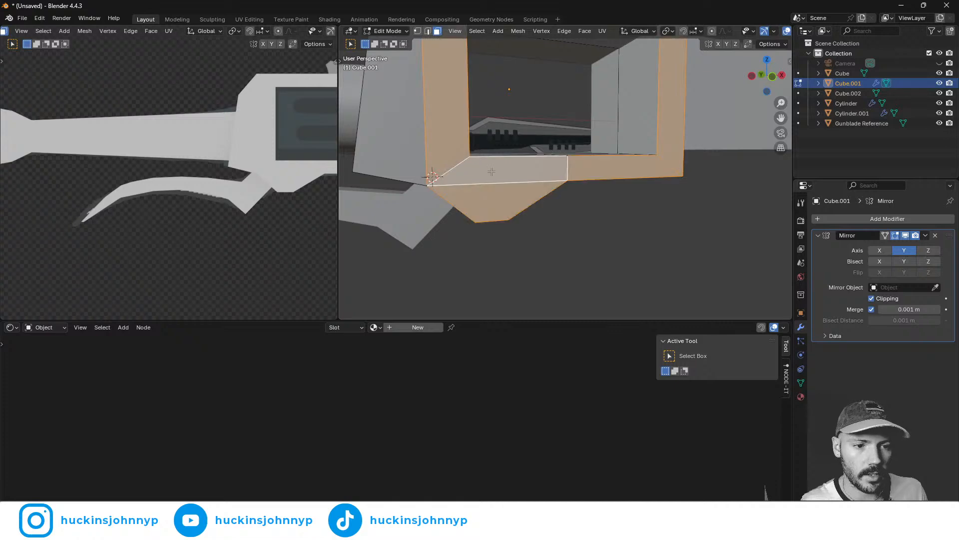
scroll(400, 145, down, 5)
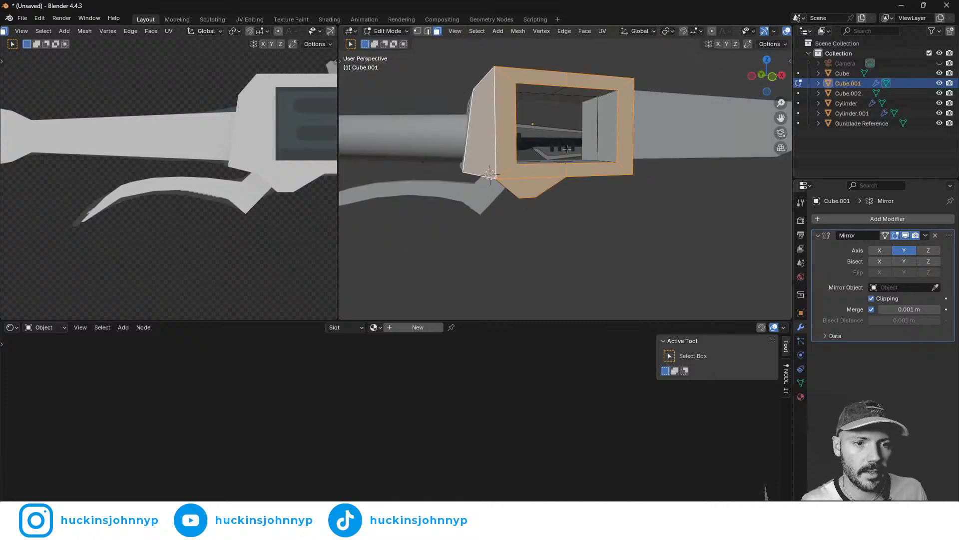
middle_drag(400, 145, 511, 173)
key(g)
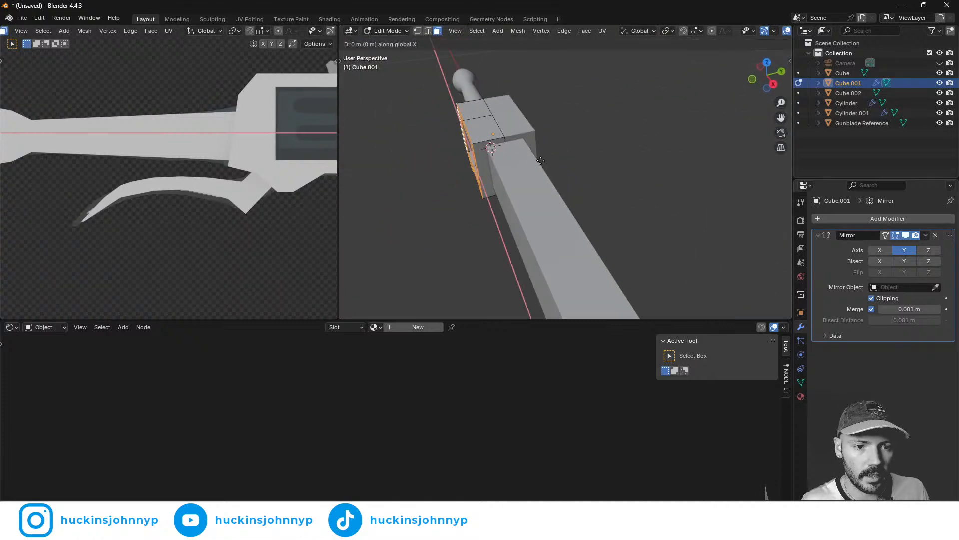
key(y)
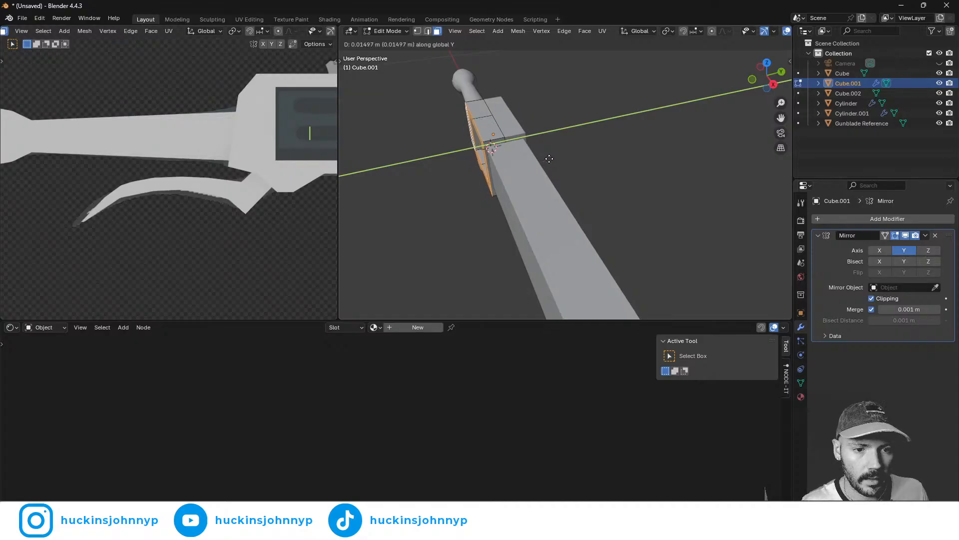
click(549, 159)
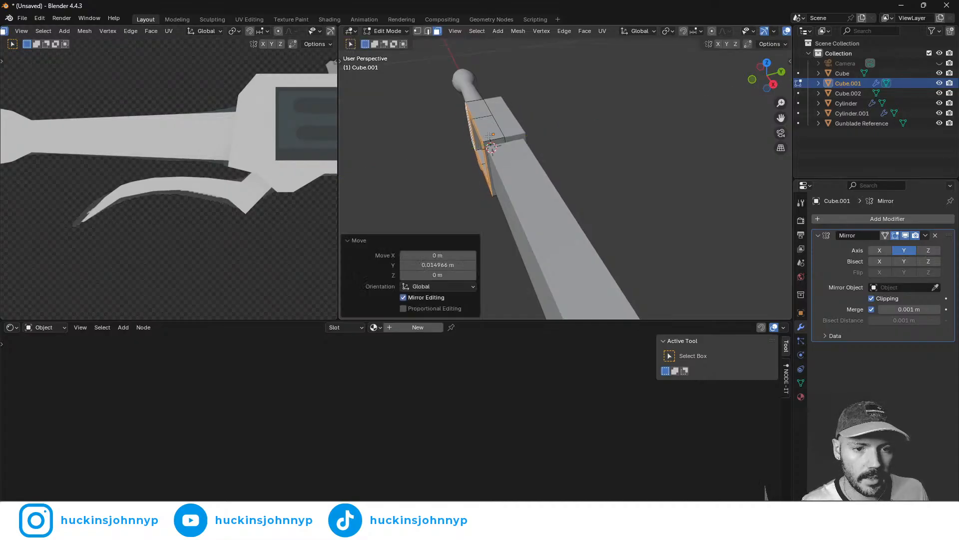
- Tilt the window's side frame faces about -5.5° around global X and shift them about -0.0044 m along global Y, returning to Object Mode
middle_drag(489, 136, 603, 131)
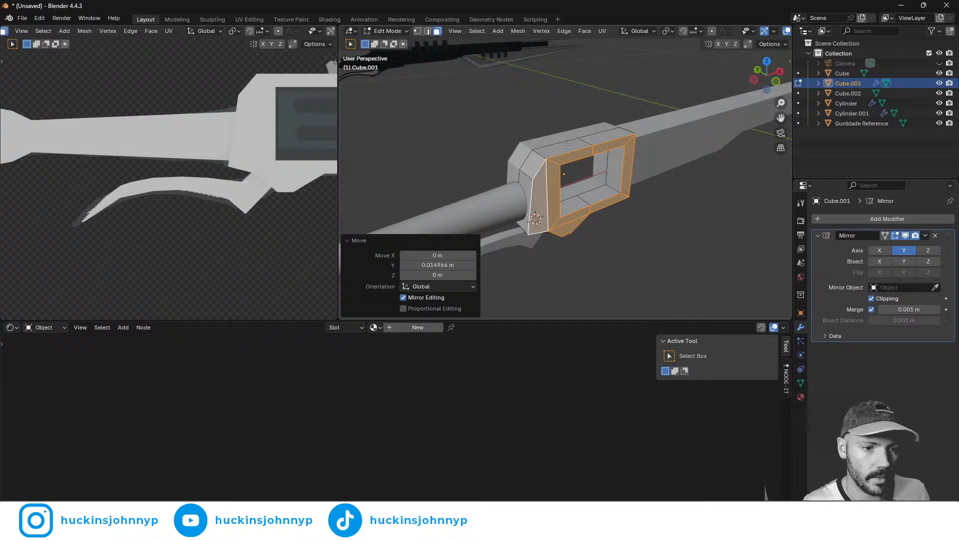
middle_drag(552, 151, 759, 178)
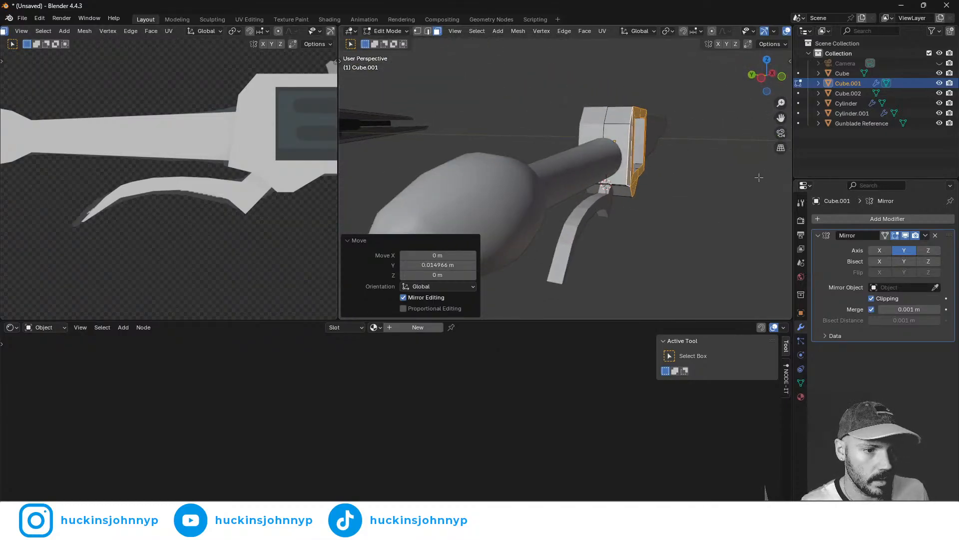
key(x)
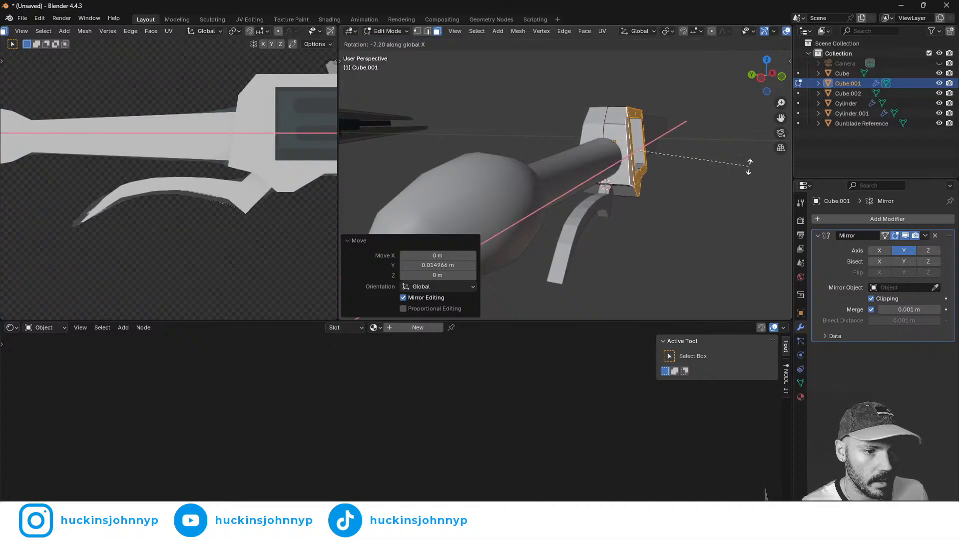
click(749, 170)
key(g)
key(x)
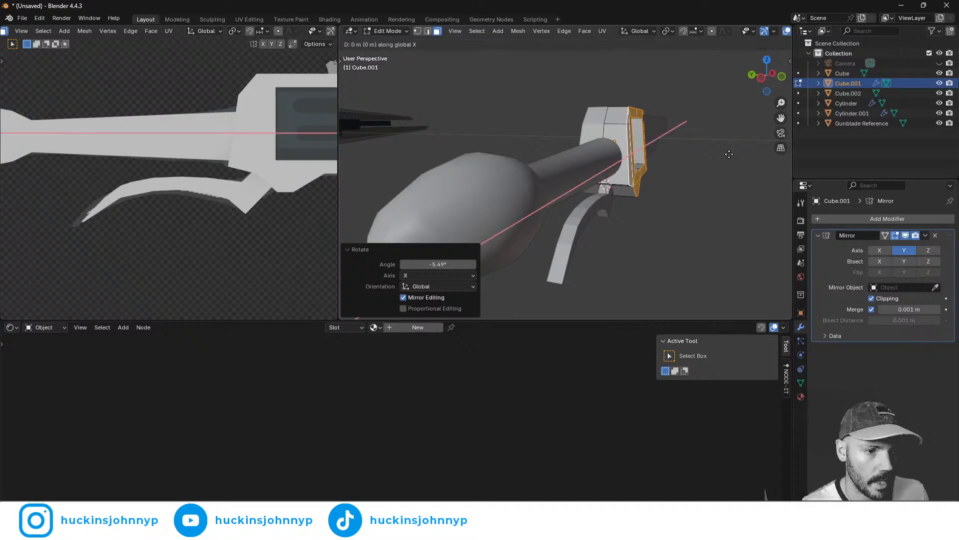
key(y)
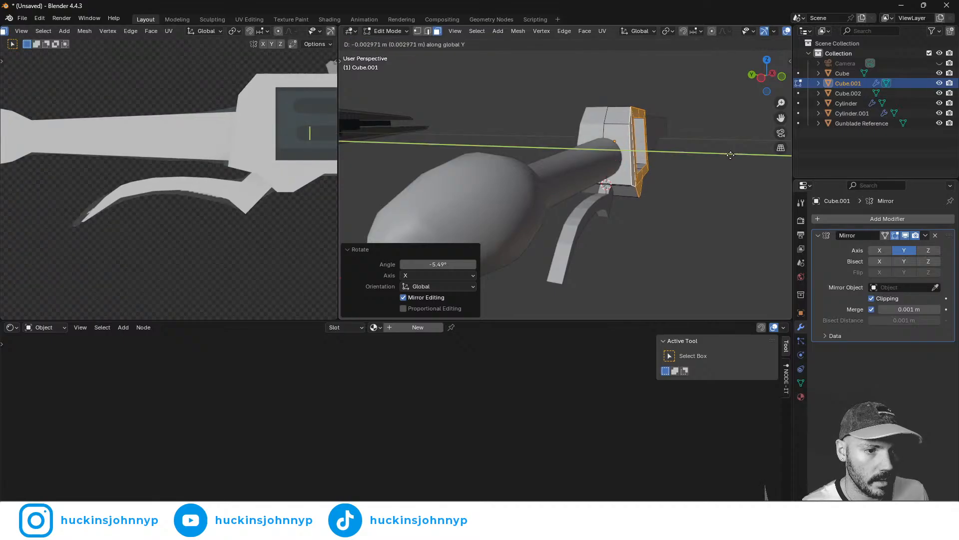
click(731, 155)
middle_drag(730, 155, 610, 162)
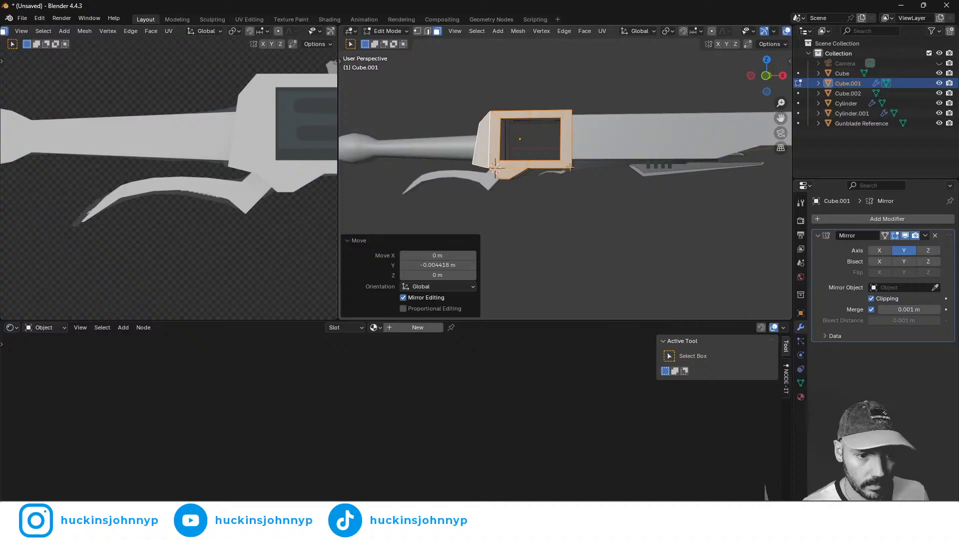
key(Tab)
middle_drag(570, 167, 600, 178)
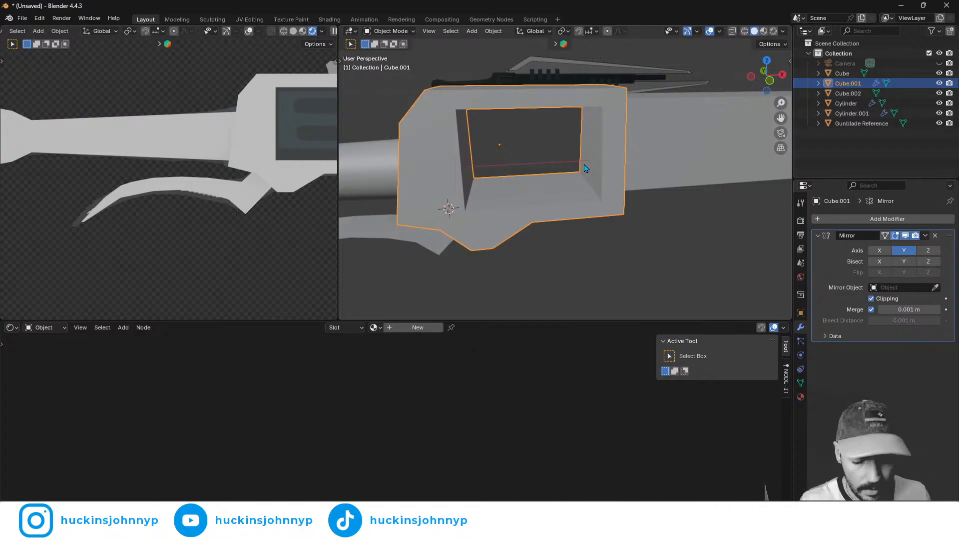
- Select the edge loop in the middle of the block's window in Edit Mode and snap the 3D cursor to it
key(Tab)
middle_drag(499, 195, 457, 180)
click(456, 179)
key(2)
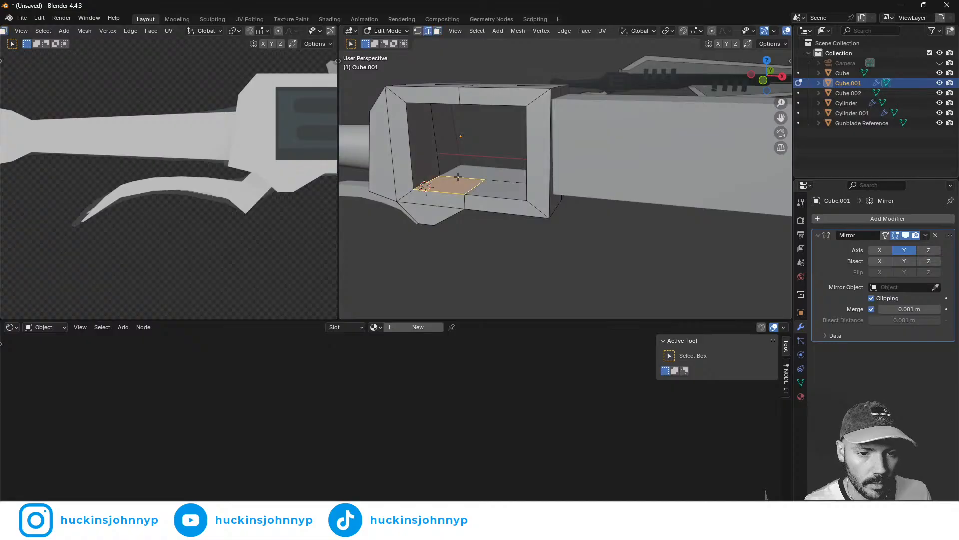
key(ctrl+r)
middle_drag(465, 179, 519, 163)
key(ctrl+s)
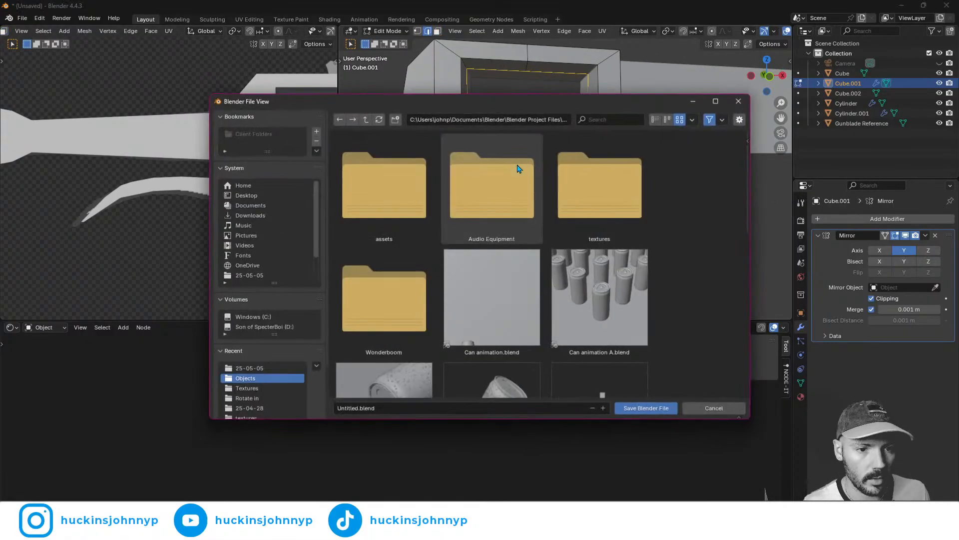
click(740, 101)
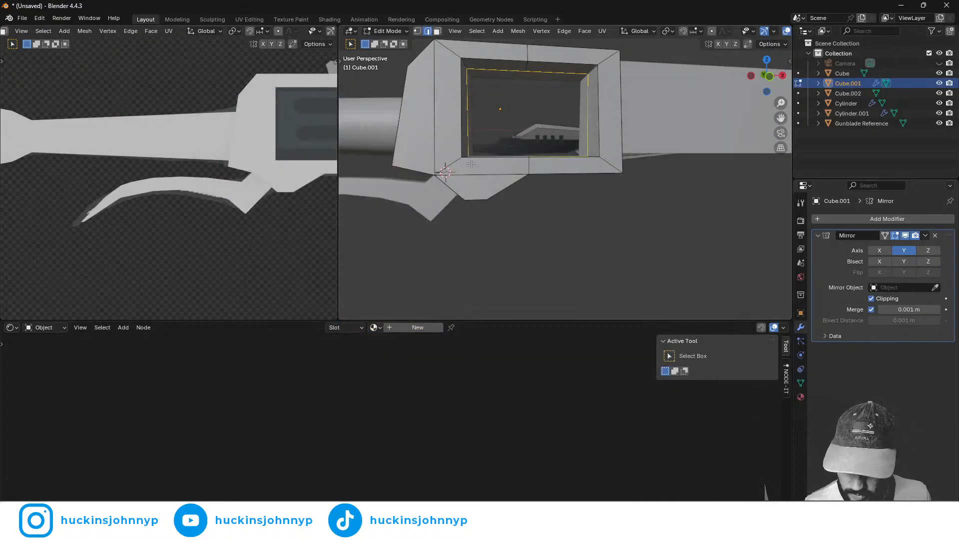
key(shift+s)
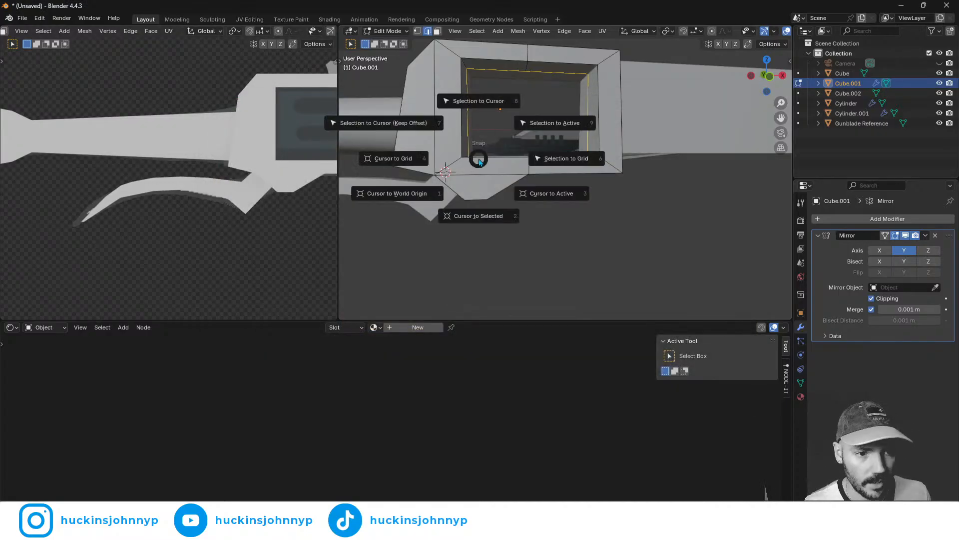
click(470, 218)
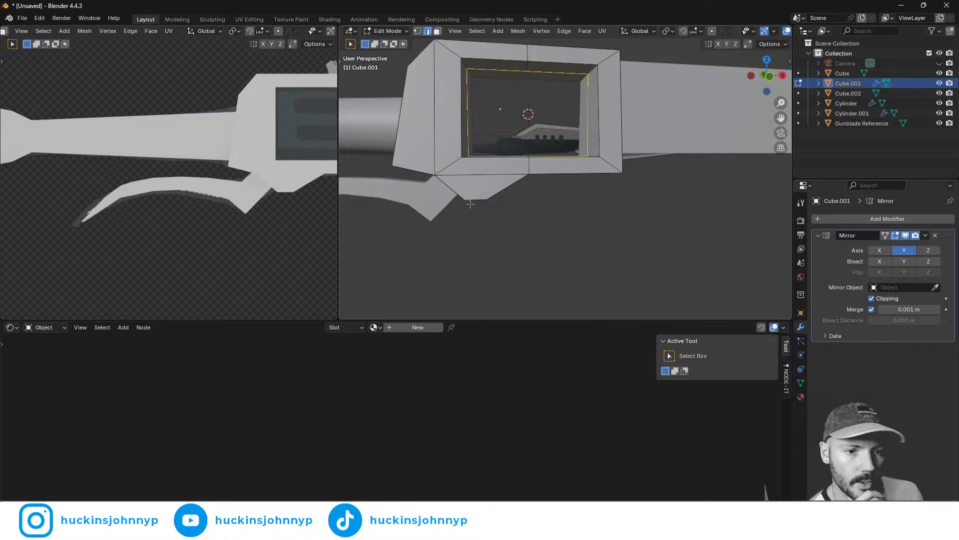
- Add a 24-vertex cylinder inside the window with radius 0.196 m, depth 0.11 m and X location -0.00269 m, aligned to the 3D cursor
key(shift+a)
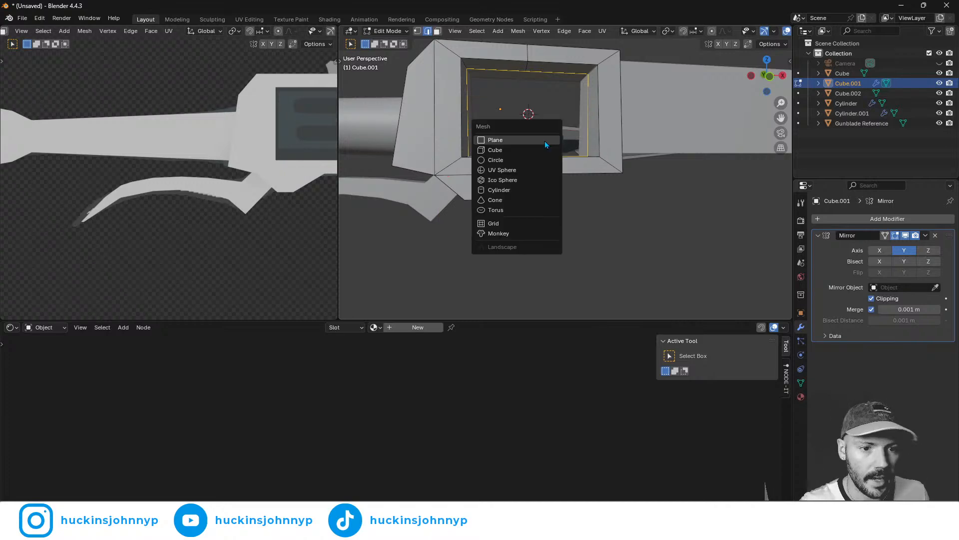
click(539, 190)
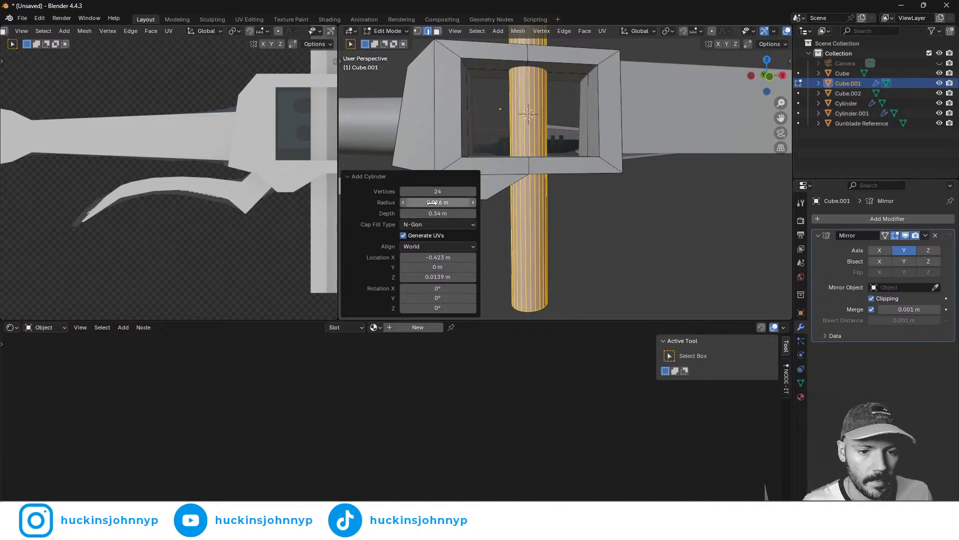
drag(428, 213, 458, 204)
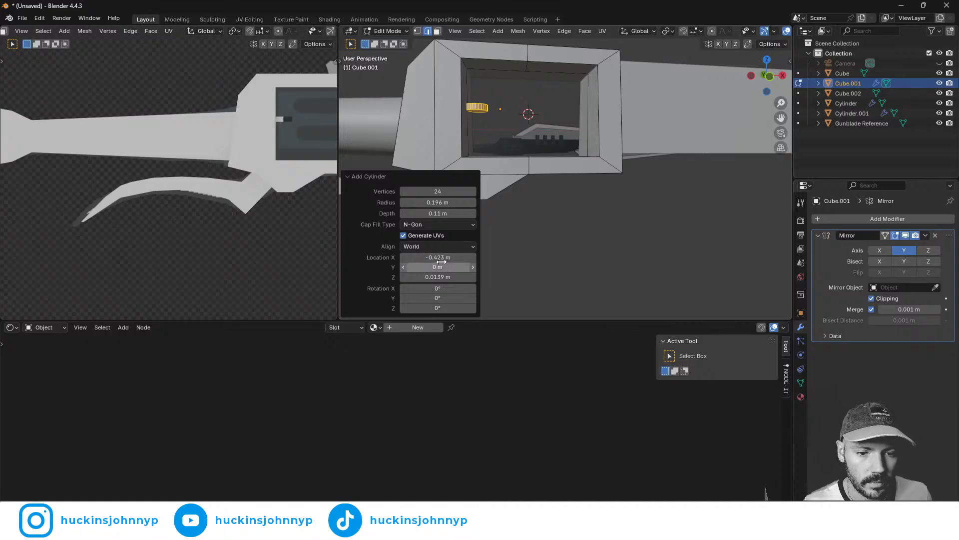
drag(445, 258, 463, 264)
scroll(505, 175, down, 3)
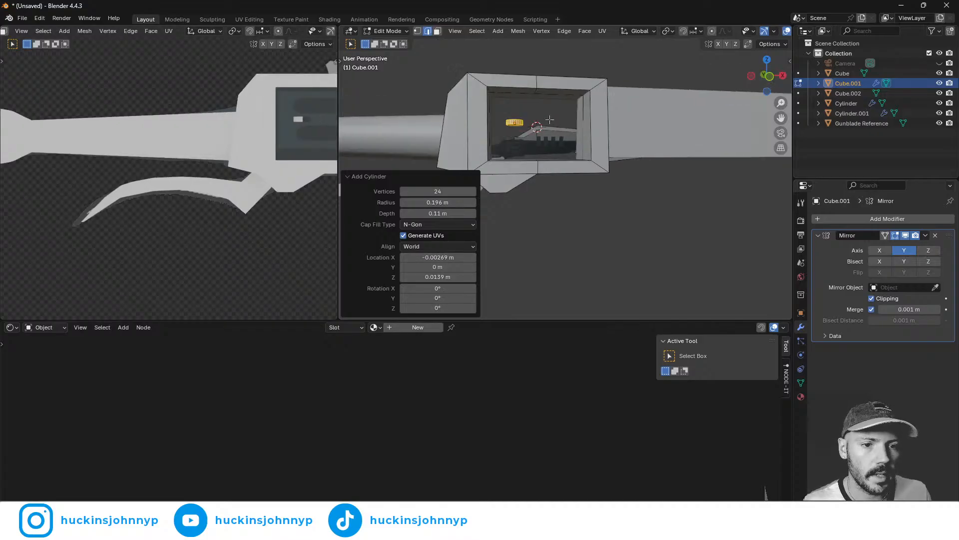
middle_drag(506, 175, 512, 191)
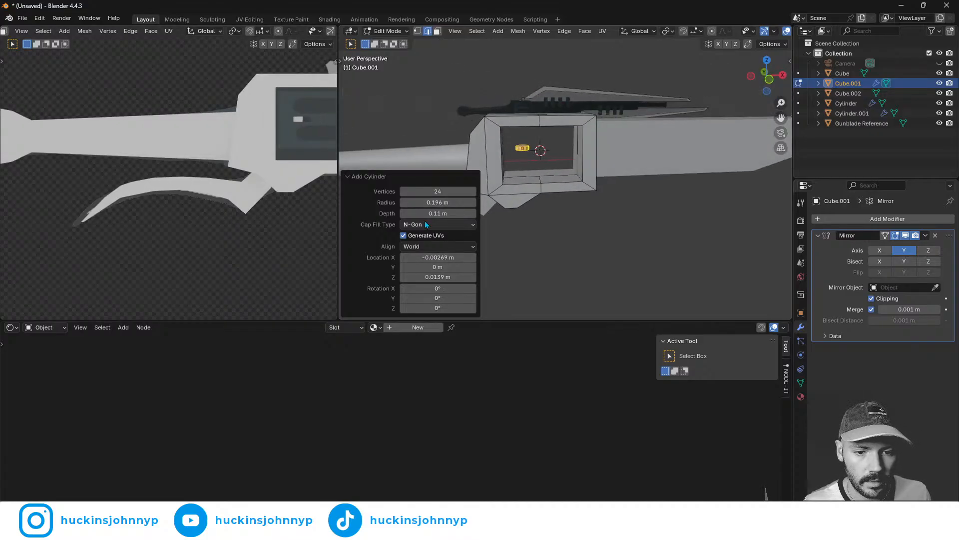
click(430, 247)
click(431, 276)
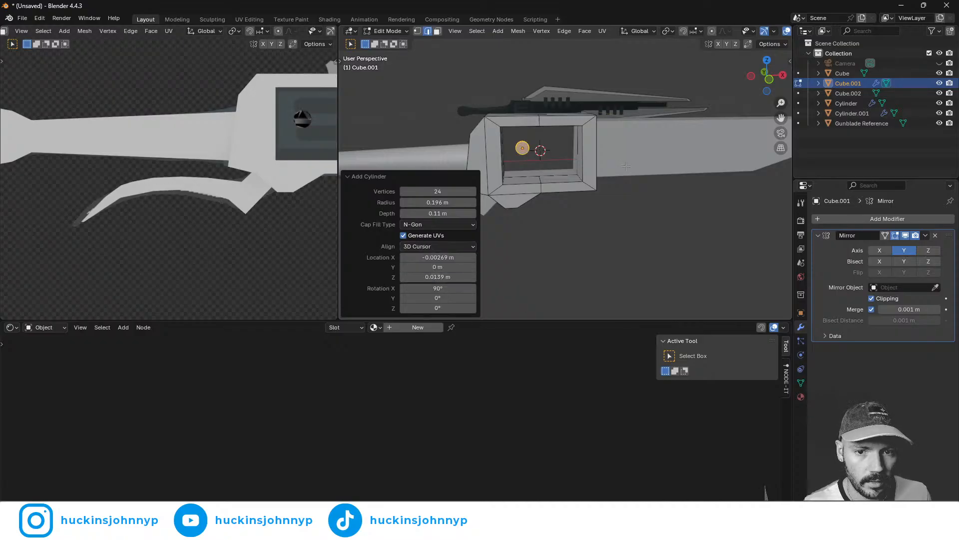
- Undo the cylinder added inside the block's mesh, reselect the window's middle edge loop and return to Object Mode
key(ctrl+z)
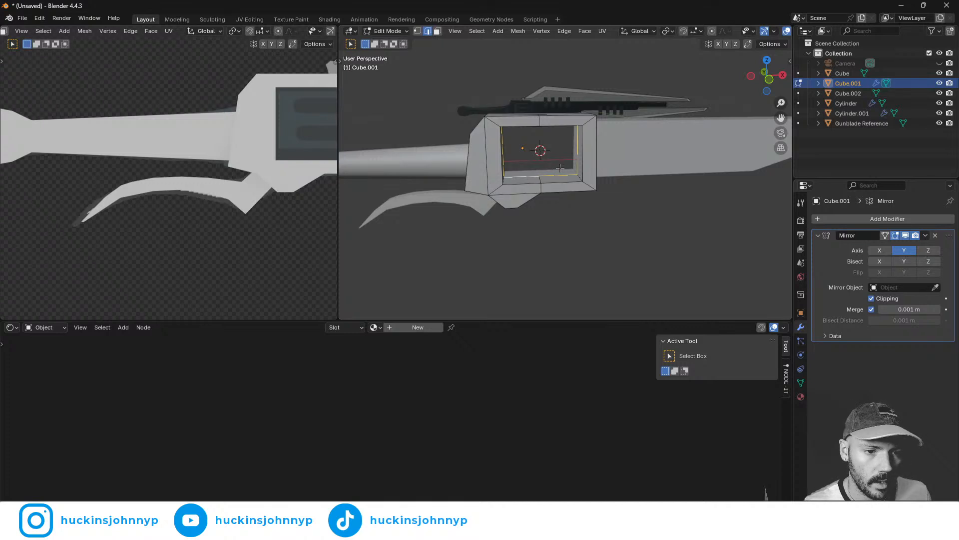
click(526, 185)
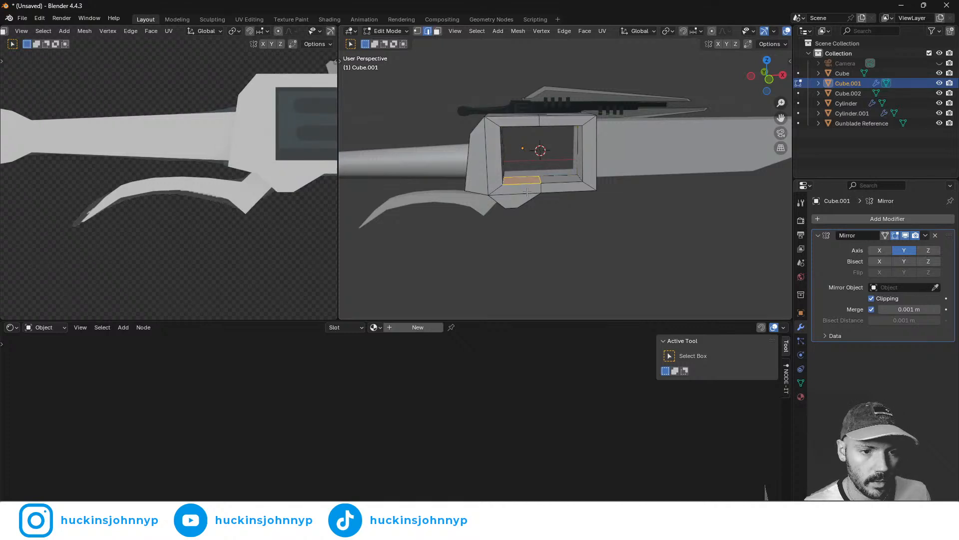
alt+click(549, 174)
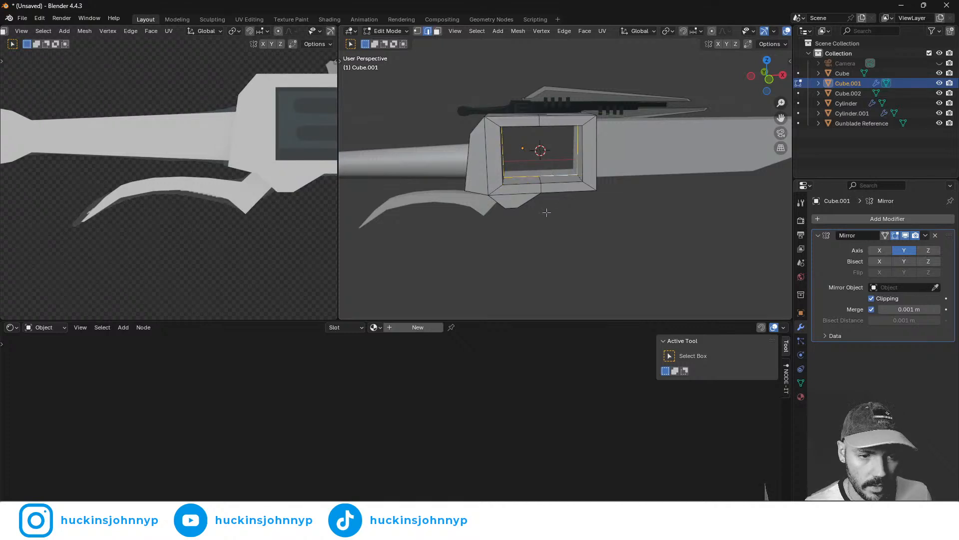
key(Tab)
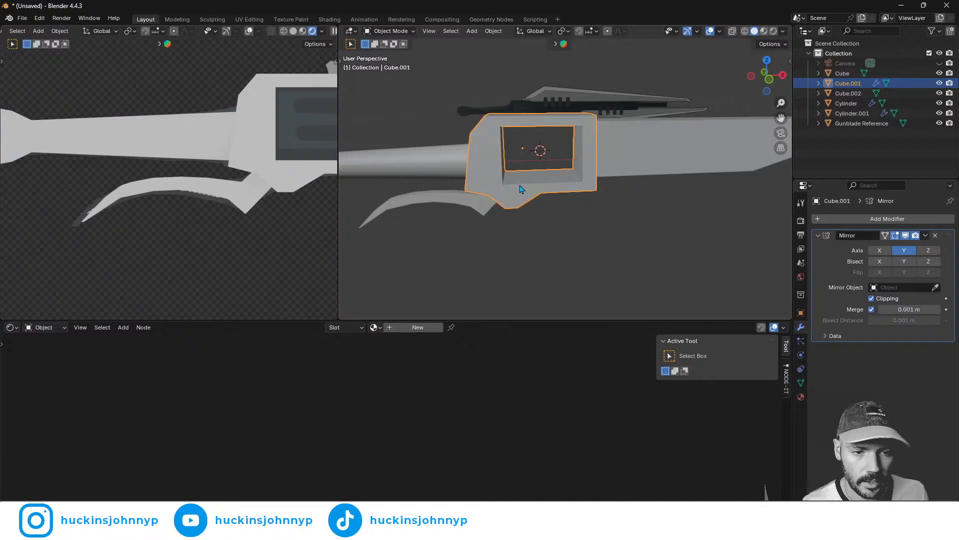
- Add a separate 24-vertex cylinder at the 3D cursor with radius 0.036 m, depth 0.07 m and Y rotation 90°
key(shift+a)
mouse_move(520, 186)
click(559, 234)
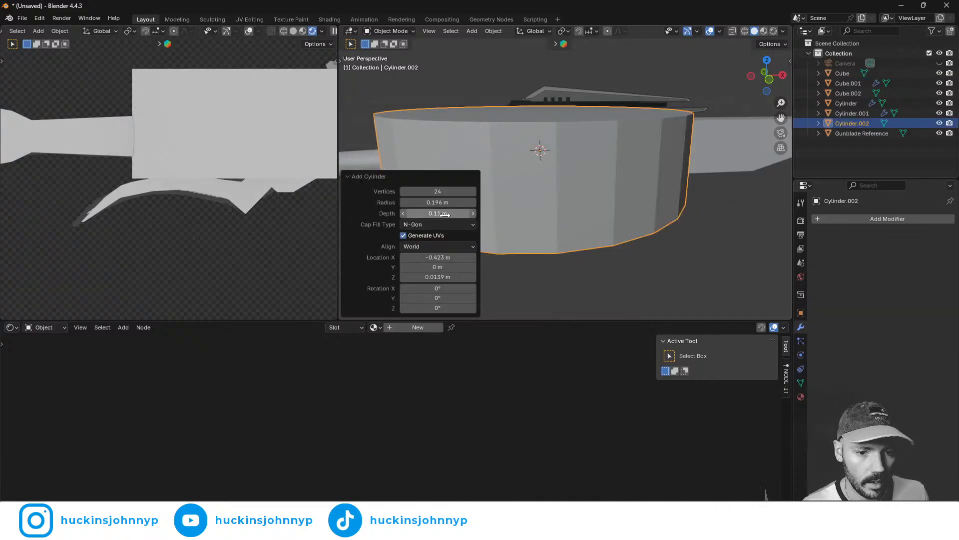
mouse_move(447, 204)
mouse_down()
mouse_move(425, 204)
mouse_move(448, 216)
mouse_move(445, 202)
mouse_up()
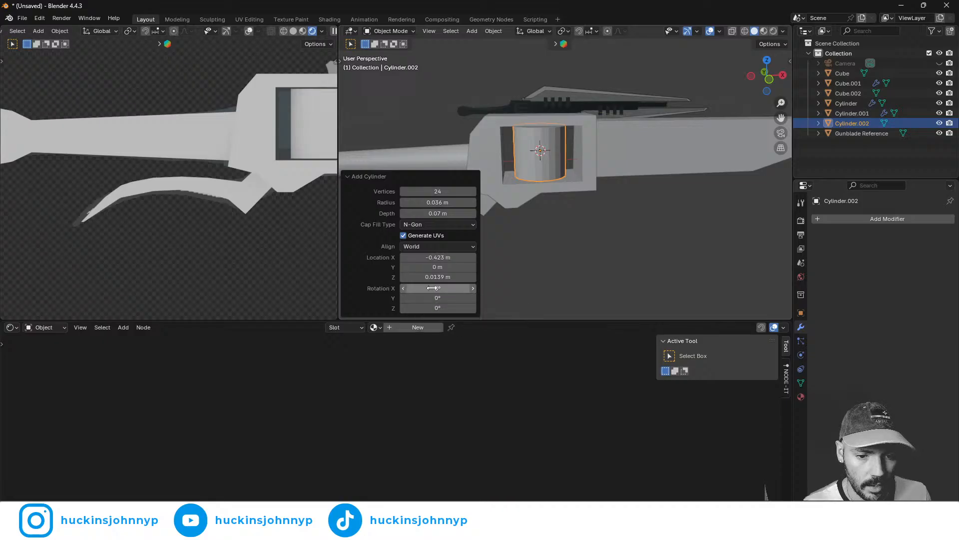
drag(432, 299, 110, 309)
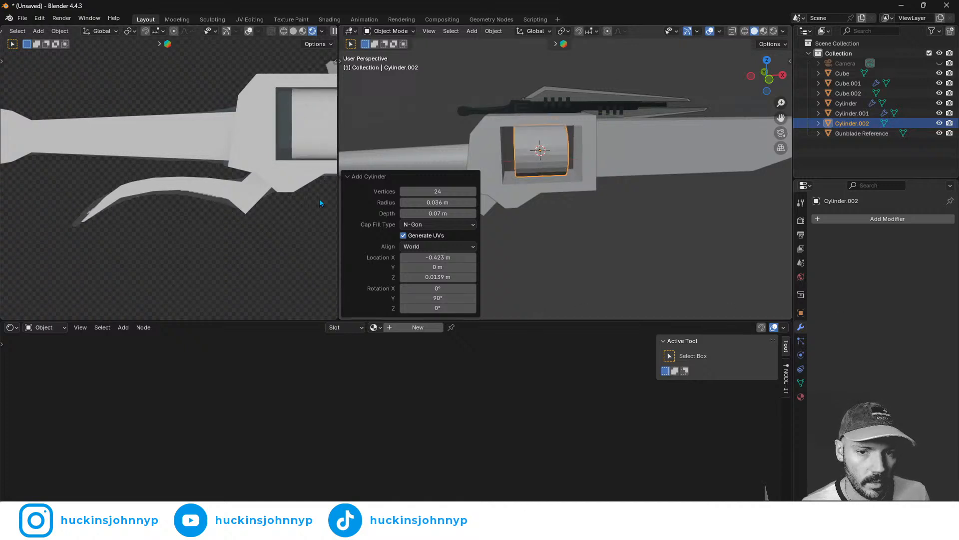
- Set the new cylinder's depth to 0.1 m so it spans the length of the block's window
middle_drag(574, 173, 550, 167)
scroll(547, 155, up, 4)
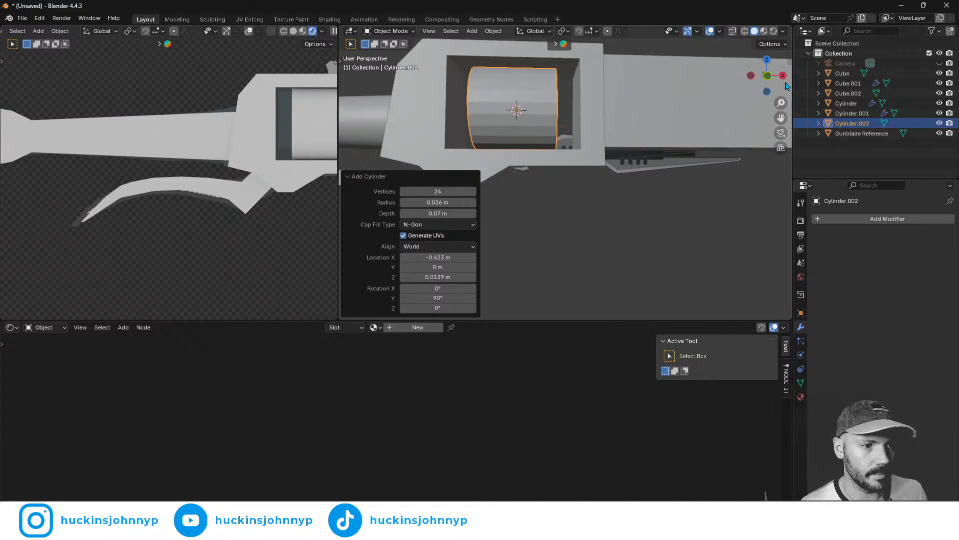
click(769, 79)
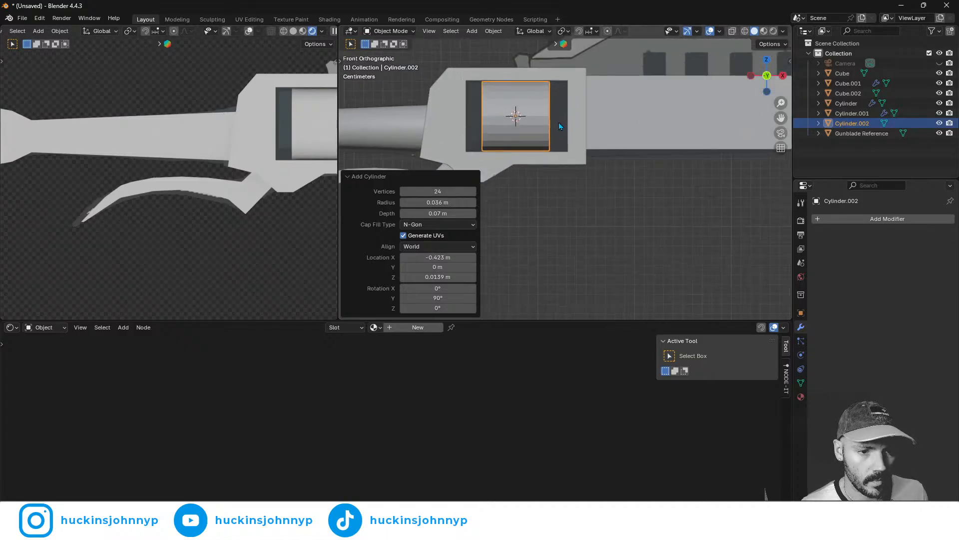
shift+middle_drag(542, 126, 555, 126)
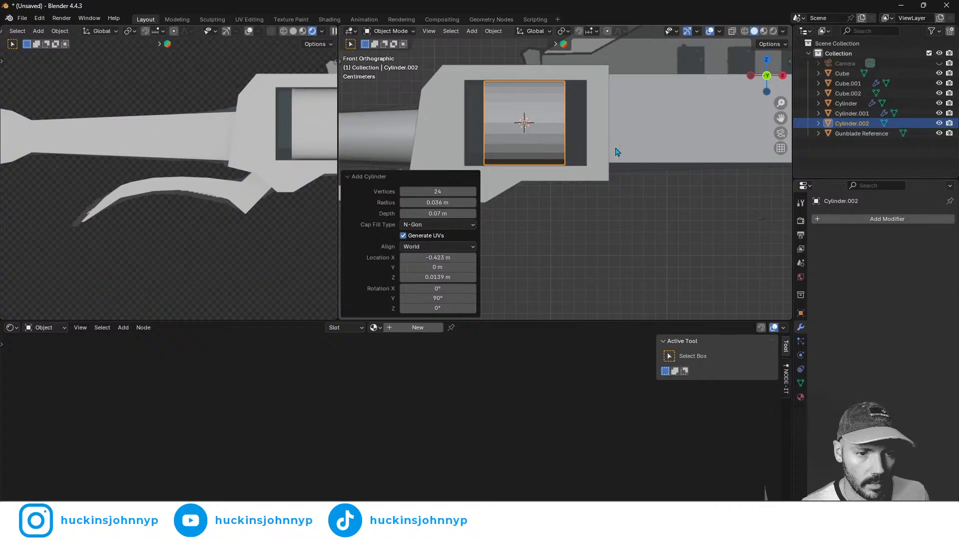
key(KP_6)
key(KP_6)
key(KP_6)
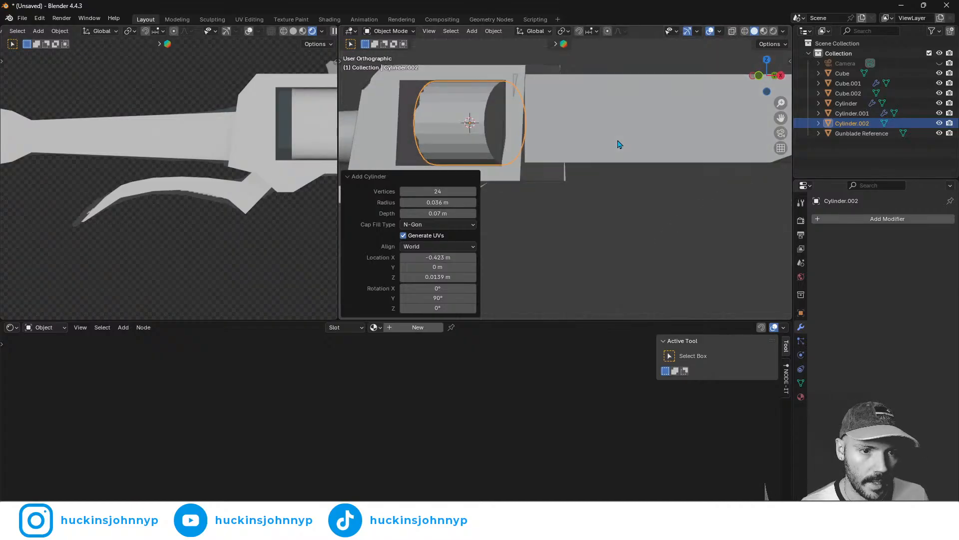
key(KP_6)
key(KP_6)
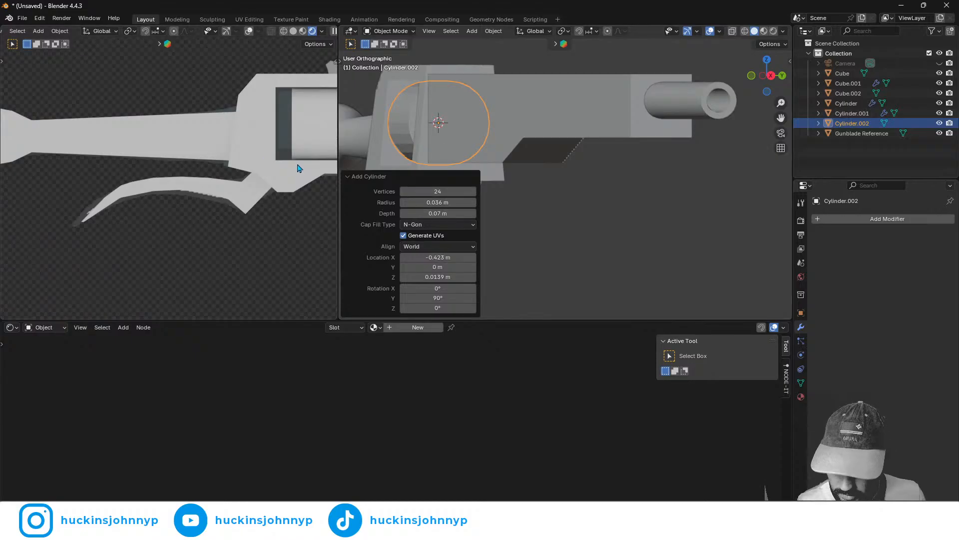
shift+middle_drag(213, 161, 105, 159)
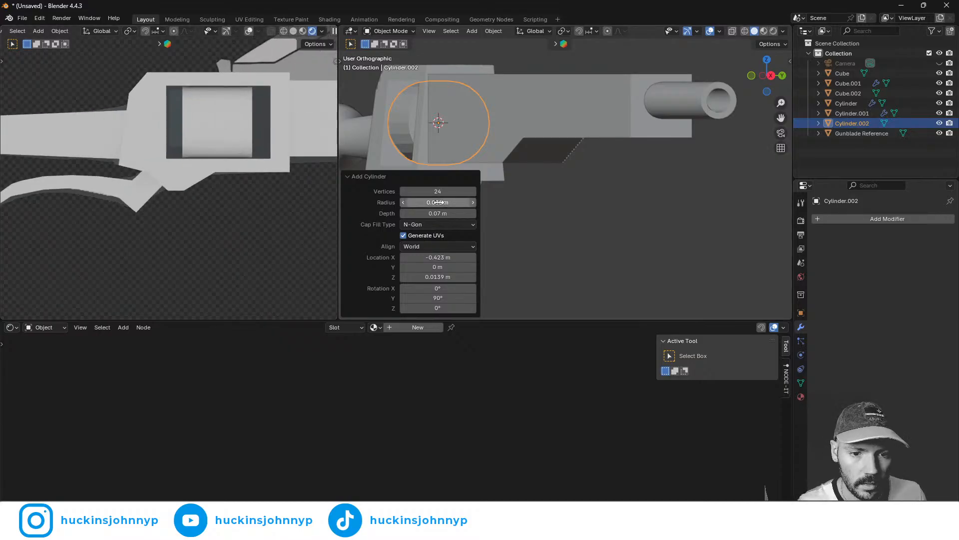
mouse_move(439, 213)
mouse_down()
mouse_move(455, 214)
mouse_move(443, 214)
mouse_up()
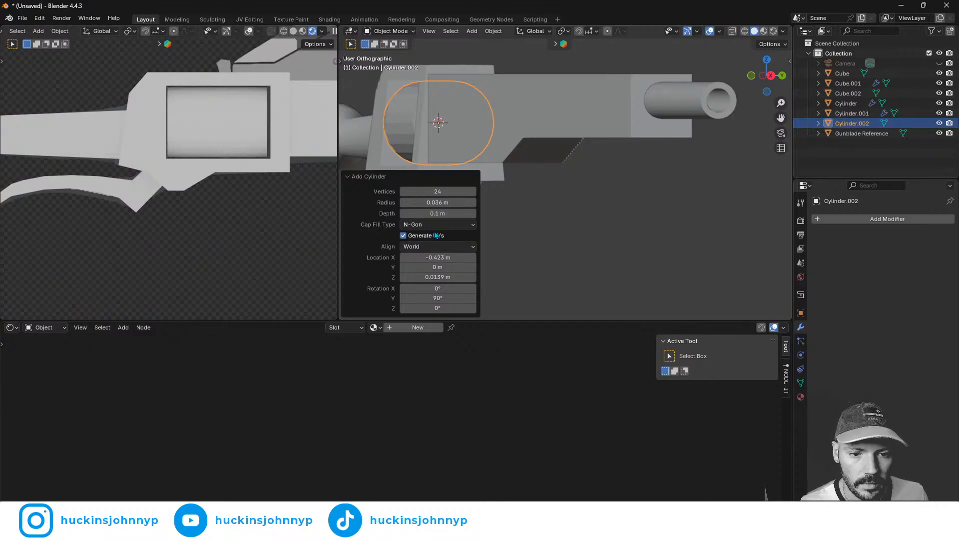
click(437, 225)
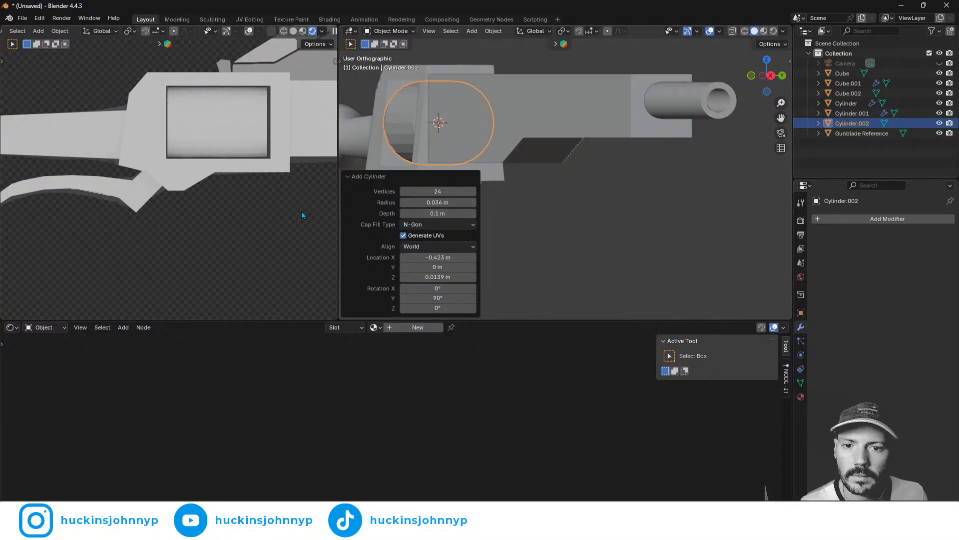
- Apply Shade Auto Smooth to the cylinder in Object Mode
key(Tab)
middle_drag(375, 207, 531, 167)
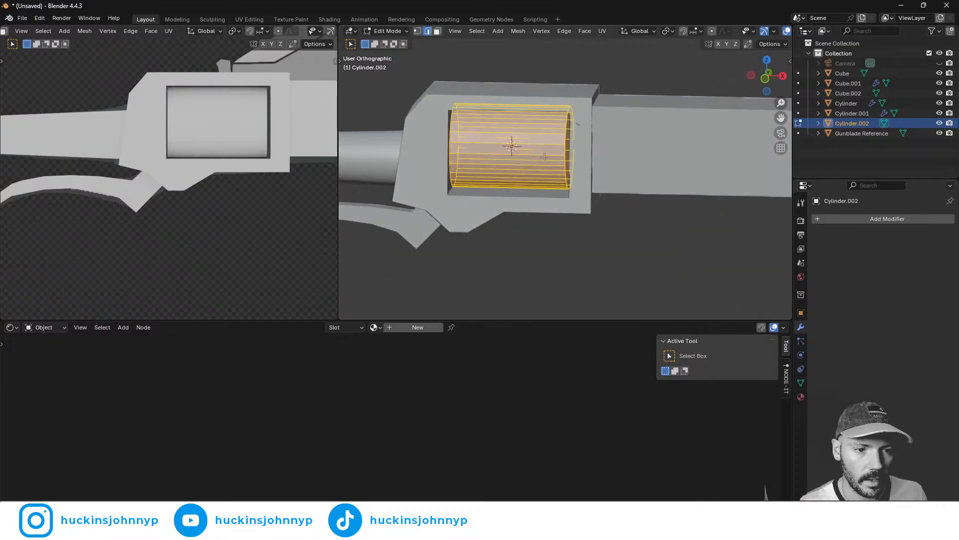
key(Tab)
right_click(511, 152)
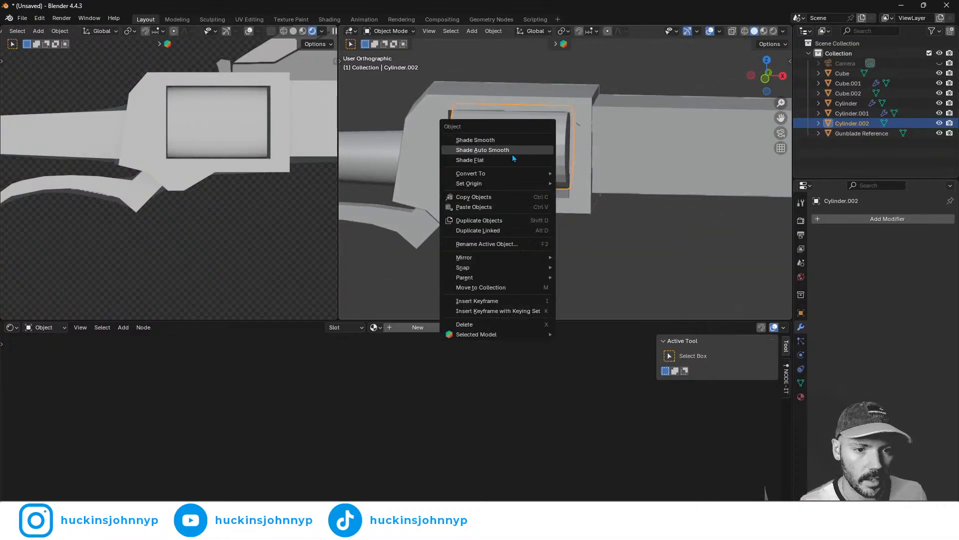
click(511, 153)
- Cut two closely spaced edge loops around the cylinder toward its handle end, with slide factors 0.307 and -0.671
scroll(543, 162, up, 2)
key(Tab)
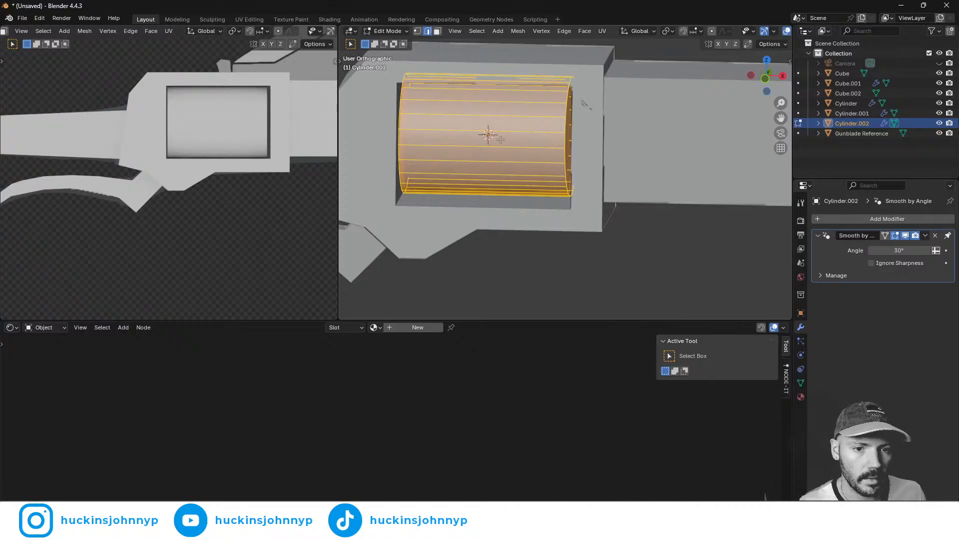
key(ctrl+r)
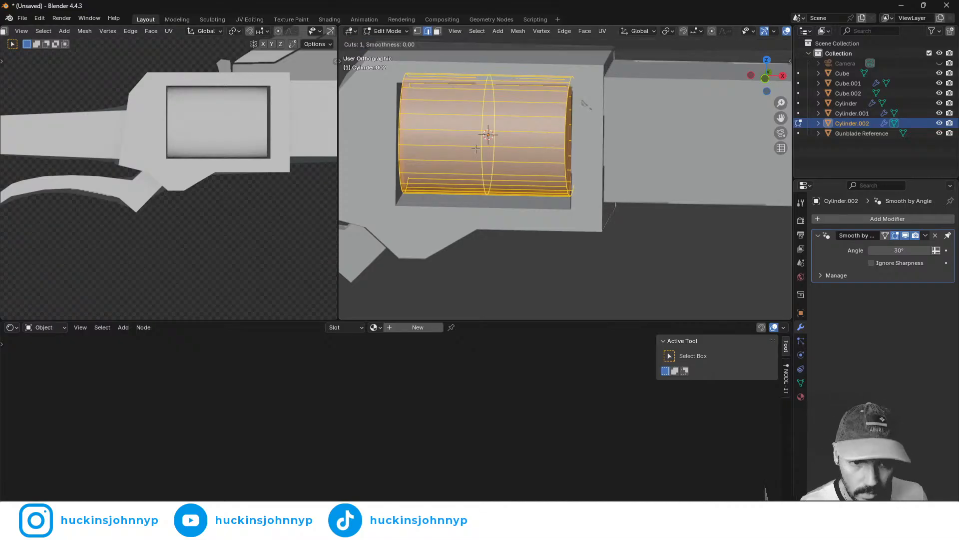
click(475, 149)
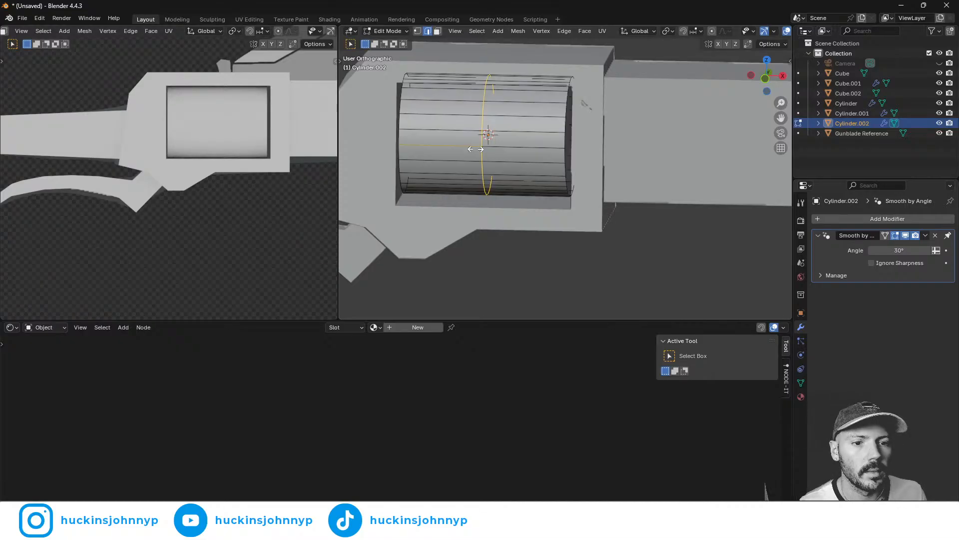
click(450, 150)
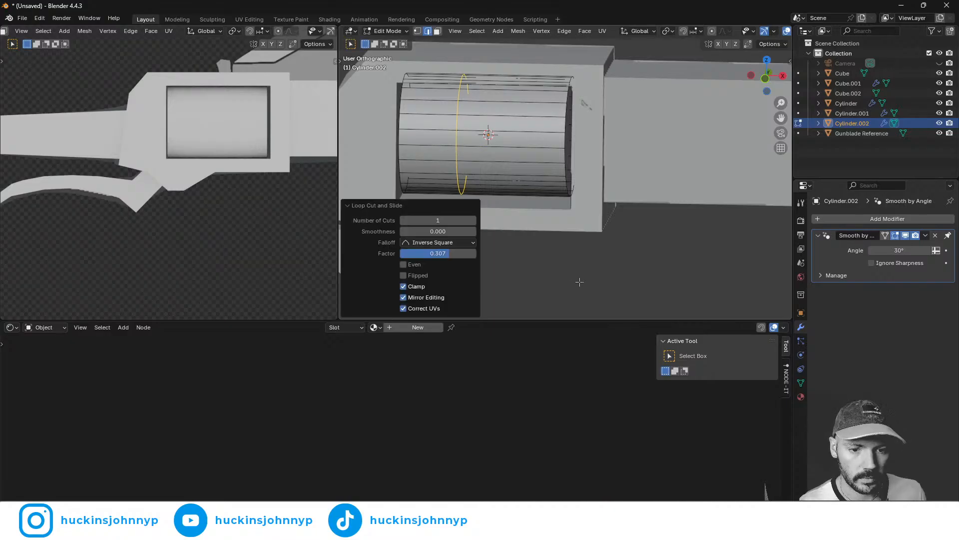
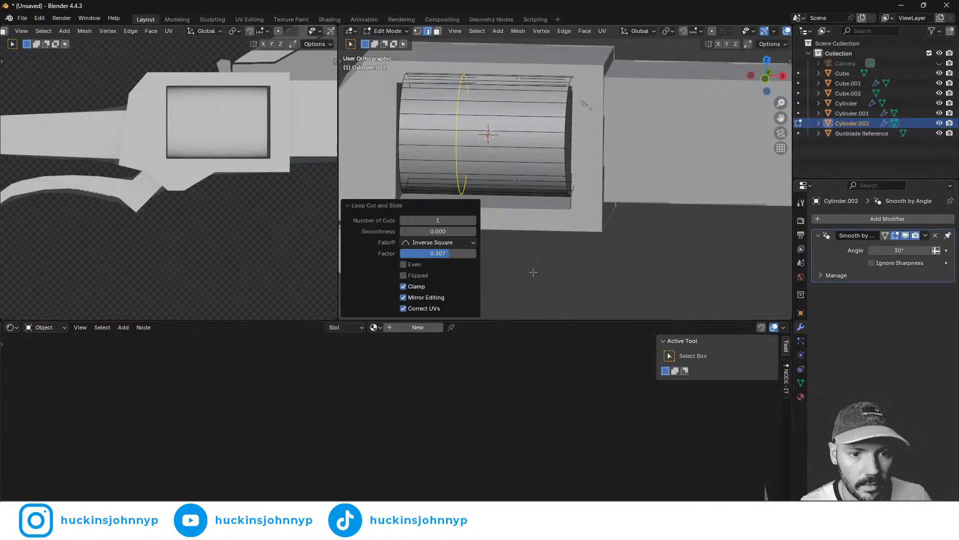
key(ctrl+r)
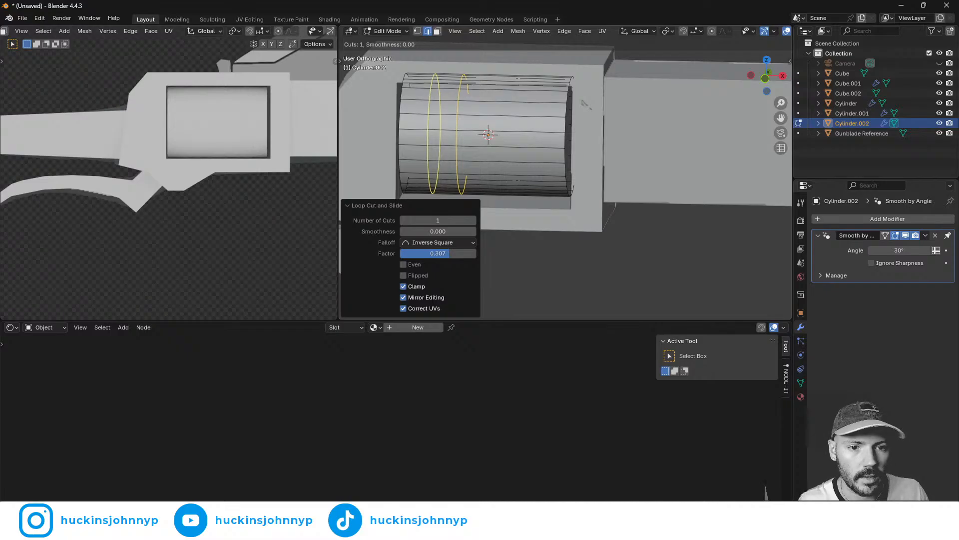
click(468, 89)
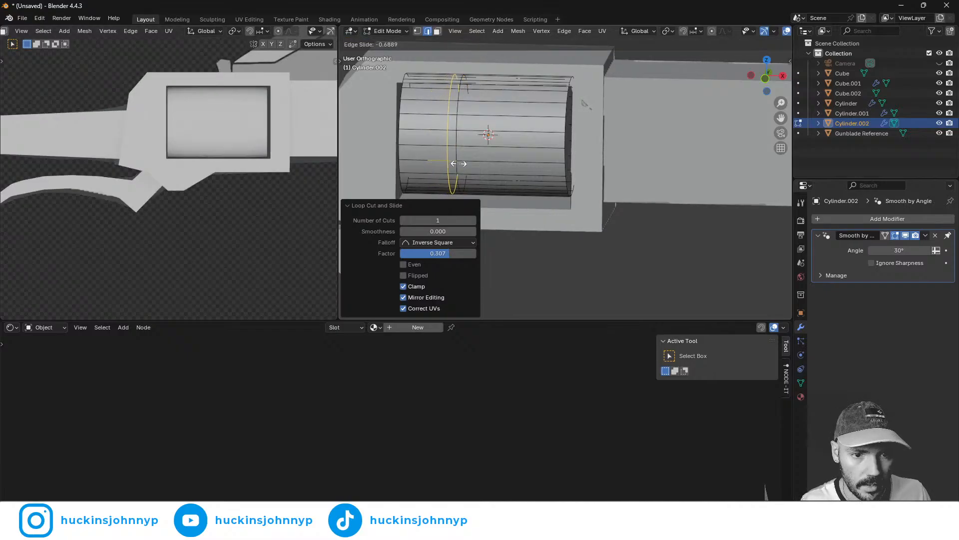
click(458, 164)
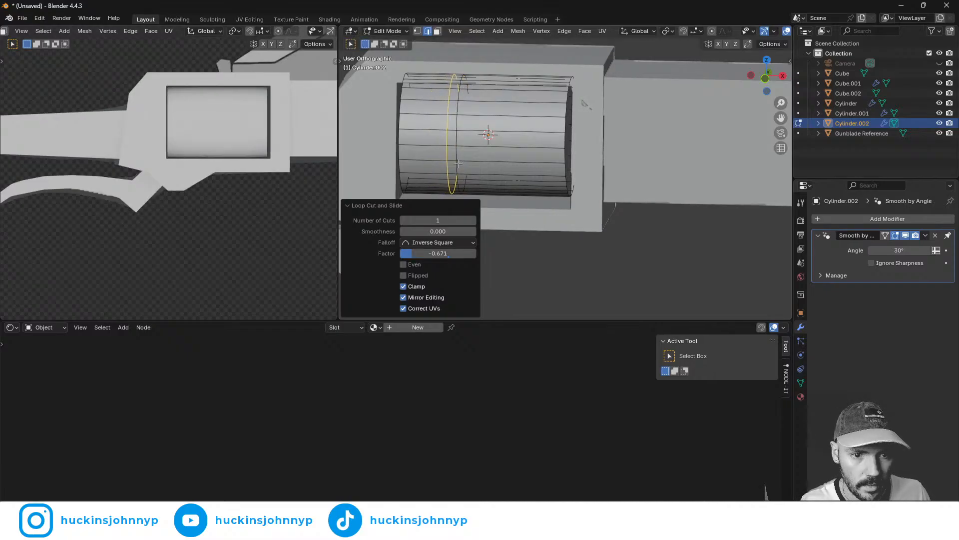
- Select the ring of long side faces on the cylinder's barrel end and isolate the cylinder in a perspective local view
key(3)
alt+click(507, 132)
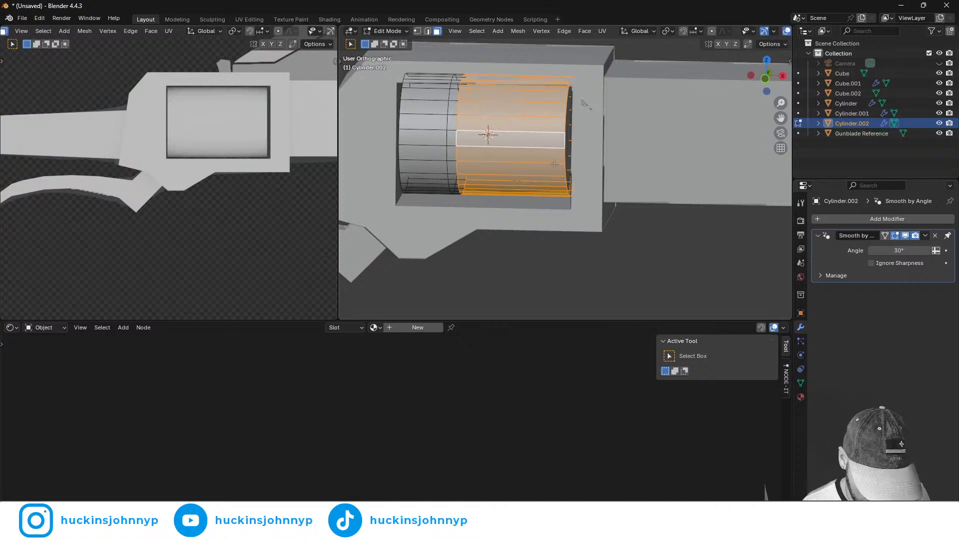
key(KP_Divide)
middle_drag(559, 166, 567, 202)
key(KP_5)
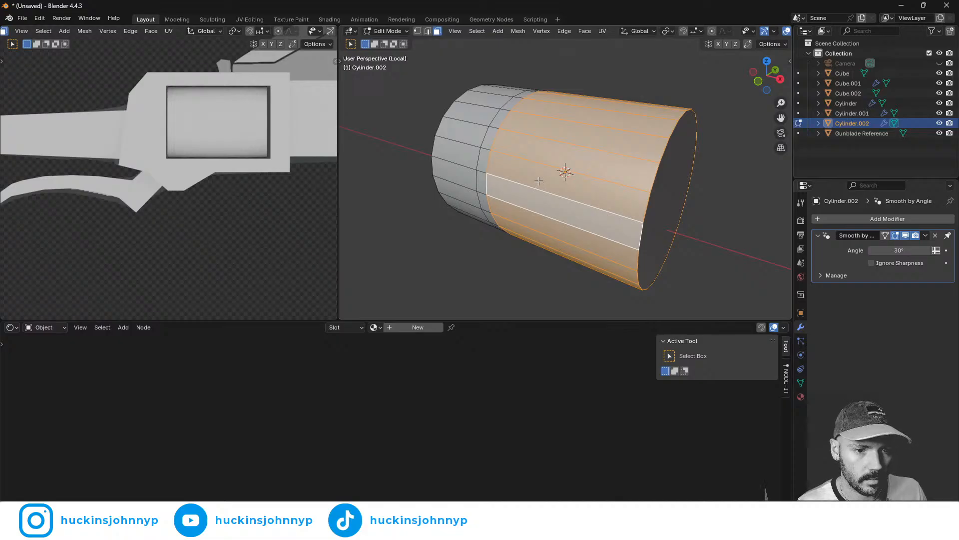
- Try Checker Deselect on the ring of long faces with 1 deselected and 1 selected
click(477, 32)
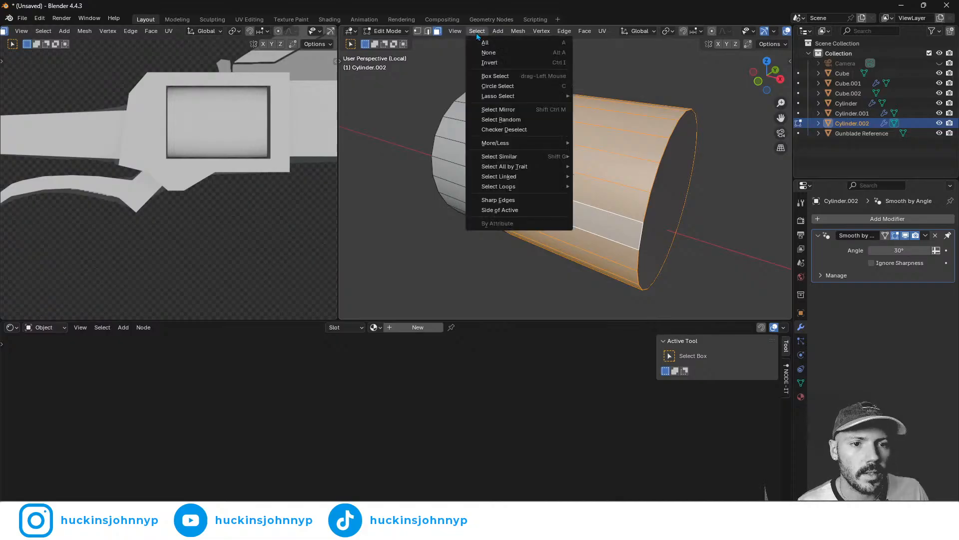
click(504, 129)
middle_drag(591, 200, 662, 166)
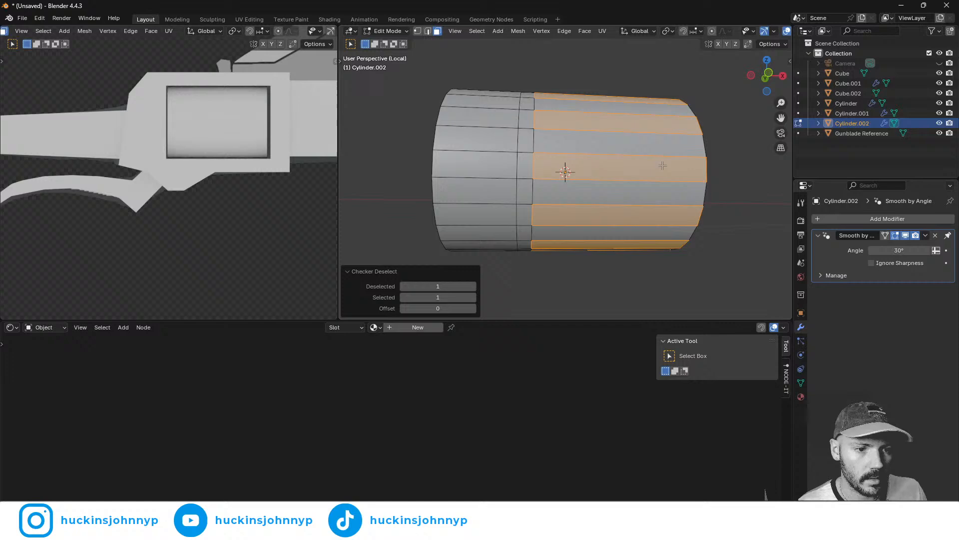
- Select the long side faces in adjacent pairs all around the cylinder, leaving one unselected face between pairs
click(612, 168)
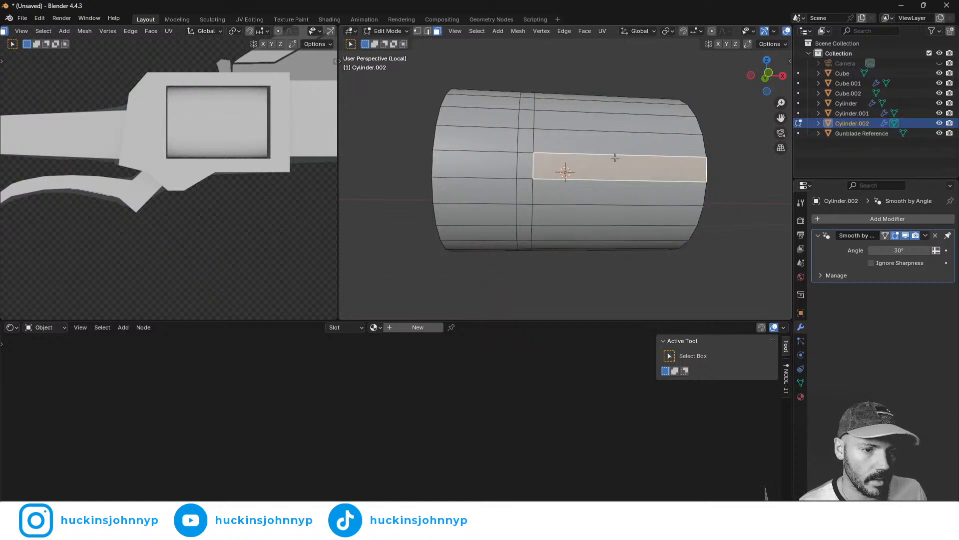
middle_drag(612, 167, 620, 190)
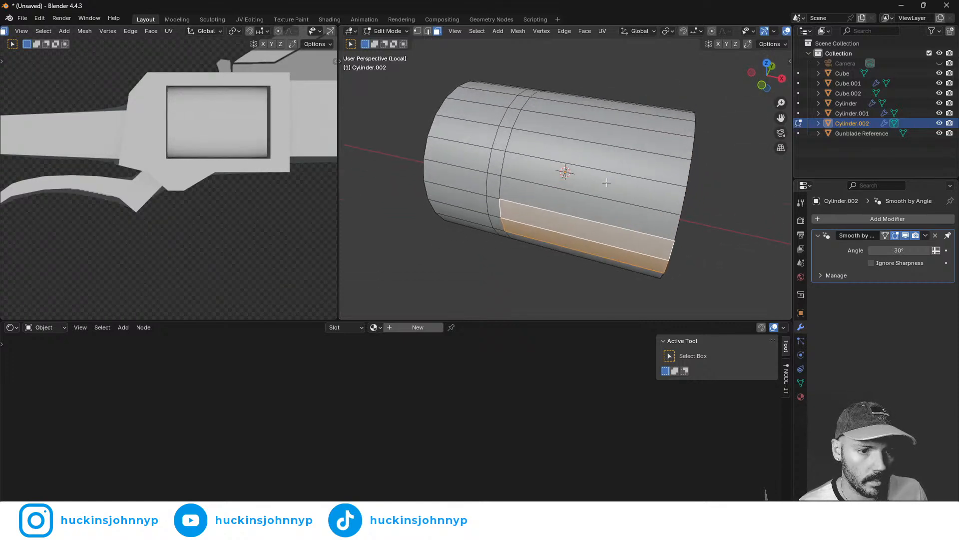
shift+click(609, 181)
shift+click(617, 133)
shift+click(619, 120)
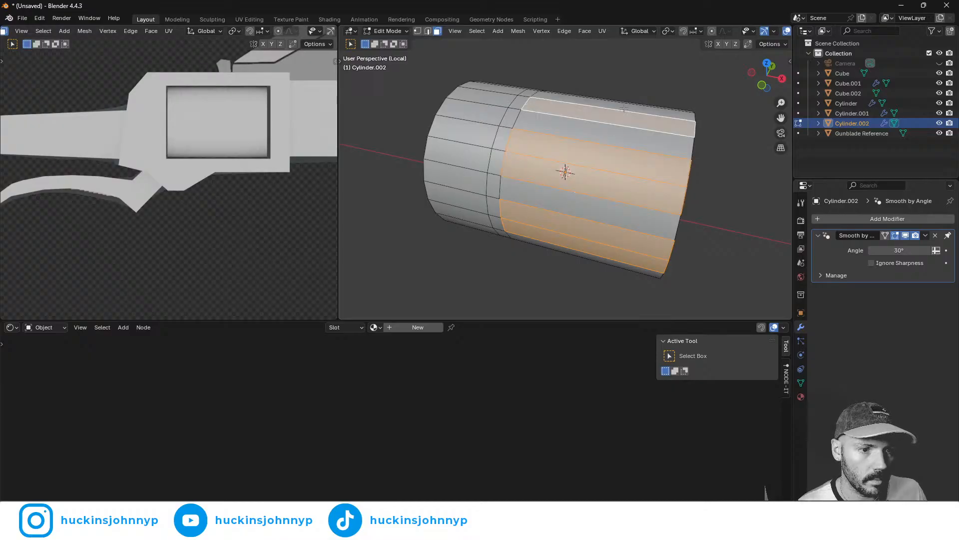
middle_drag(619, 120, 560, 135)
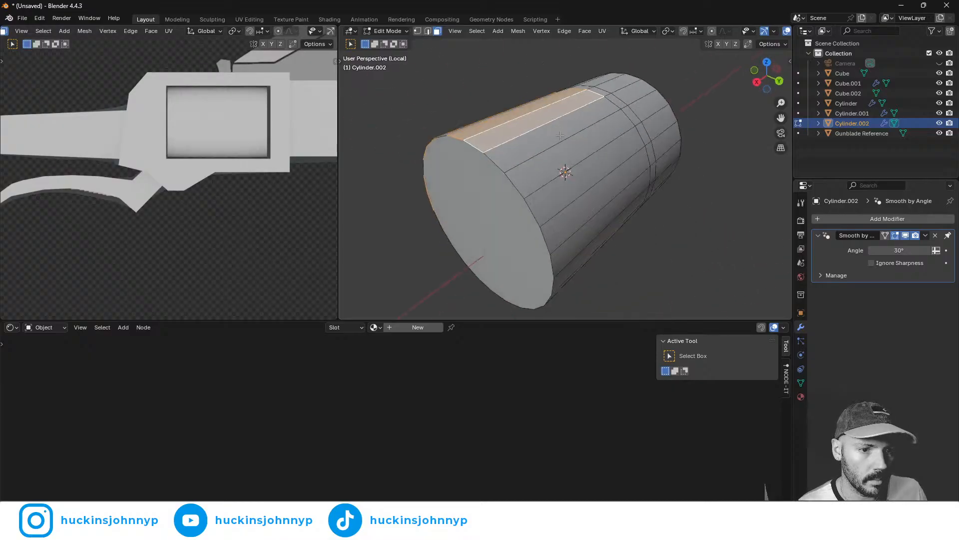
shift+click(556, 160)
shift+click(572, 188)
middle_drag(594, 229, 553, 134)
shift+click(542, 143)
shift+click(544, 167)
shift+click(539, 143)
shift+click(523, 170)
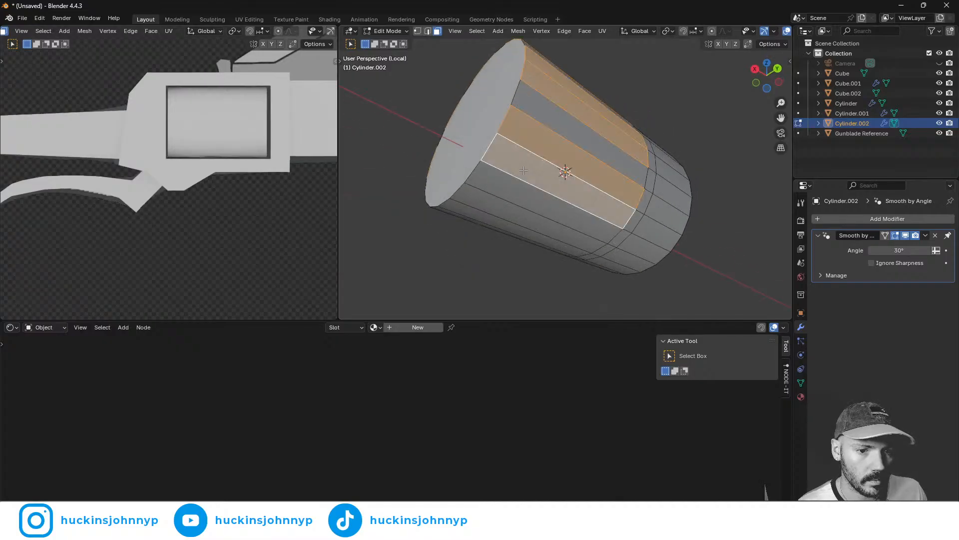
middle_drag(524, 170, 648, 243)
shift+click(565, 160)
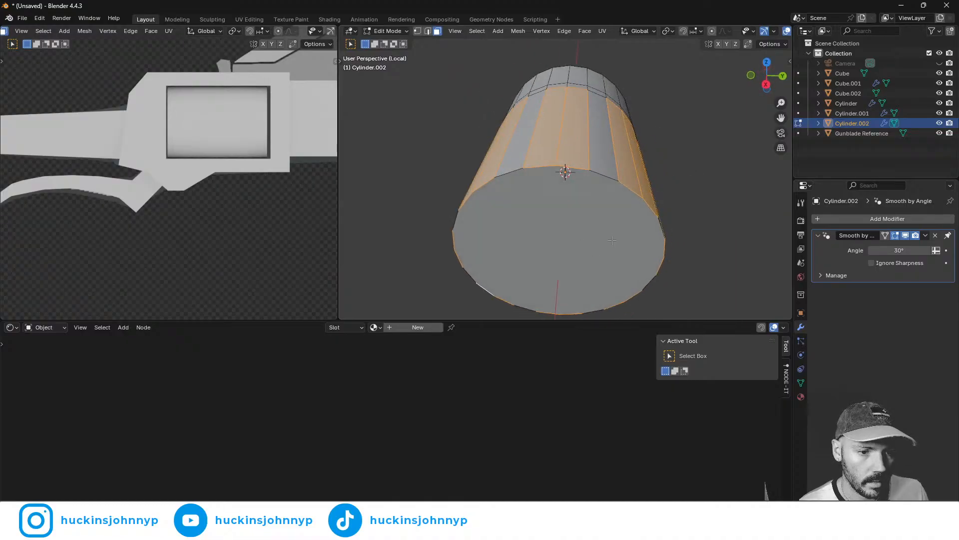
- Extrude the selected side-face pairs and scale them inward to 0.924 to form recessed grooves around the cylinder
key(e)
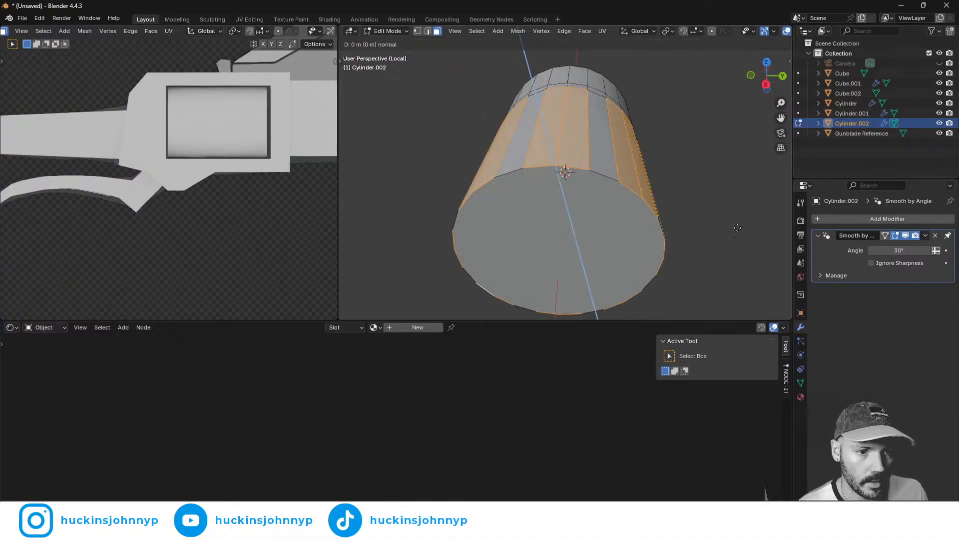
key(s)
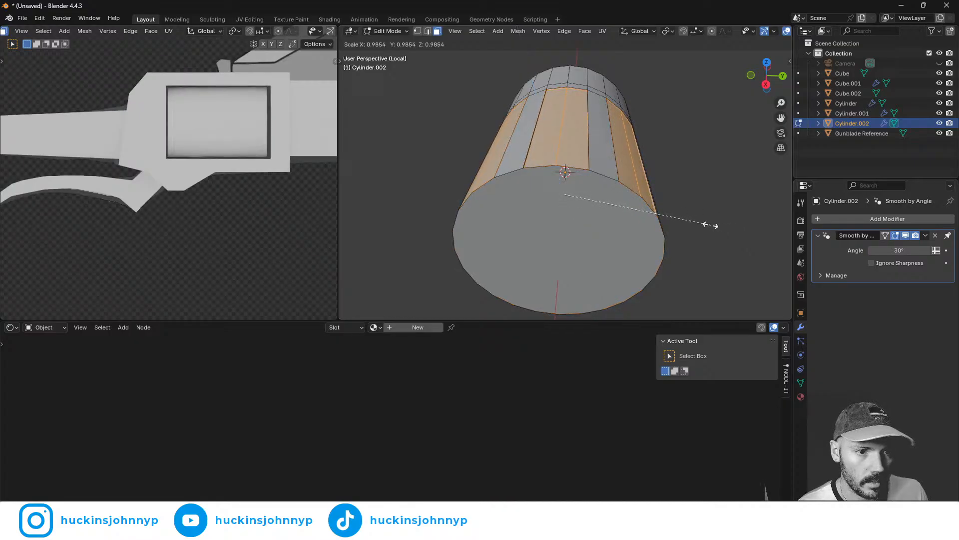
click(602, 217)
middle_drag(603, 218, 680, 206)
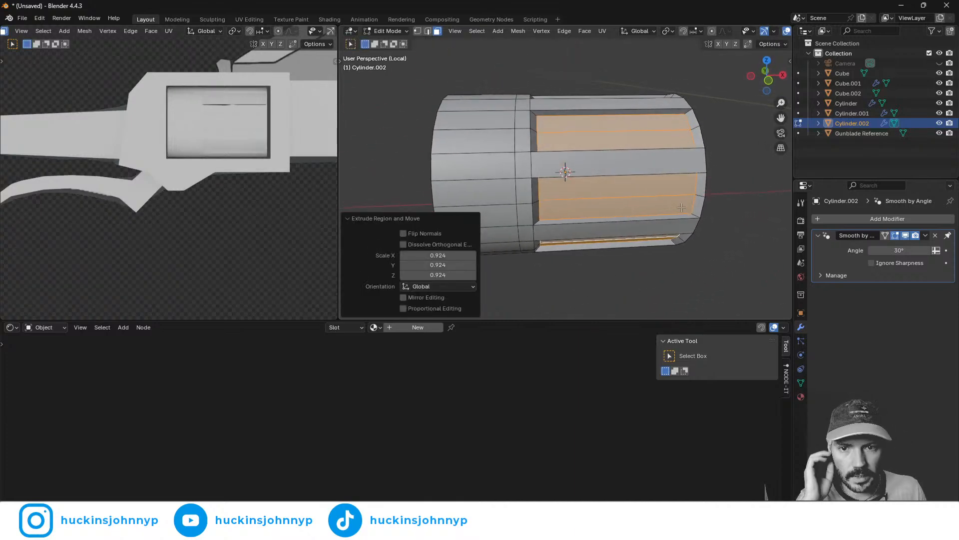
scroll(276, 101, up, 2)
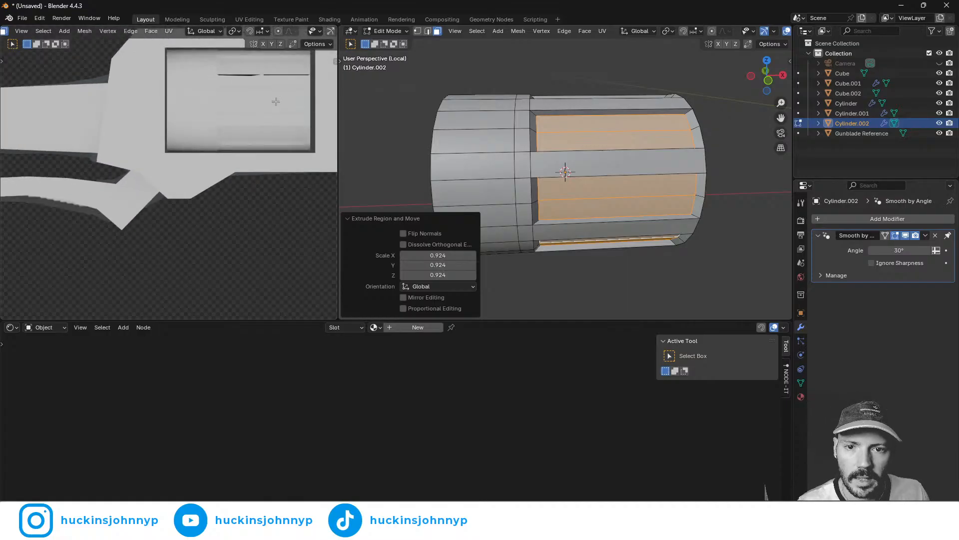
shift+middle_drag(278, 100, 261, 120)
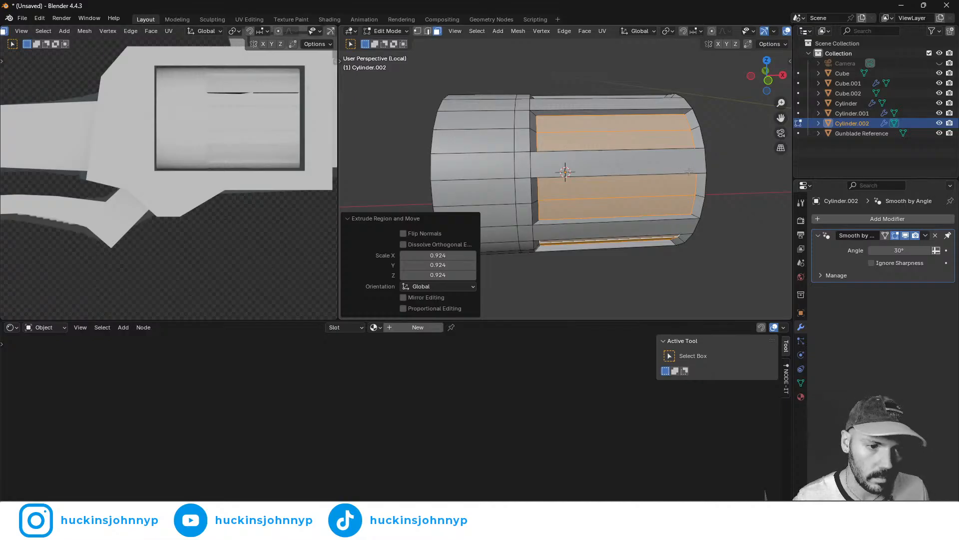
- Set the pivot to Individual Origins and scale the groove floor faces to 0.58 on Y and Z, excluding X
click(669, 32)
click(685, 80)
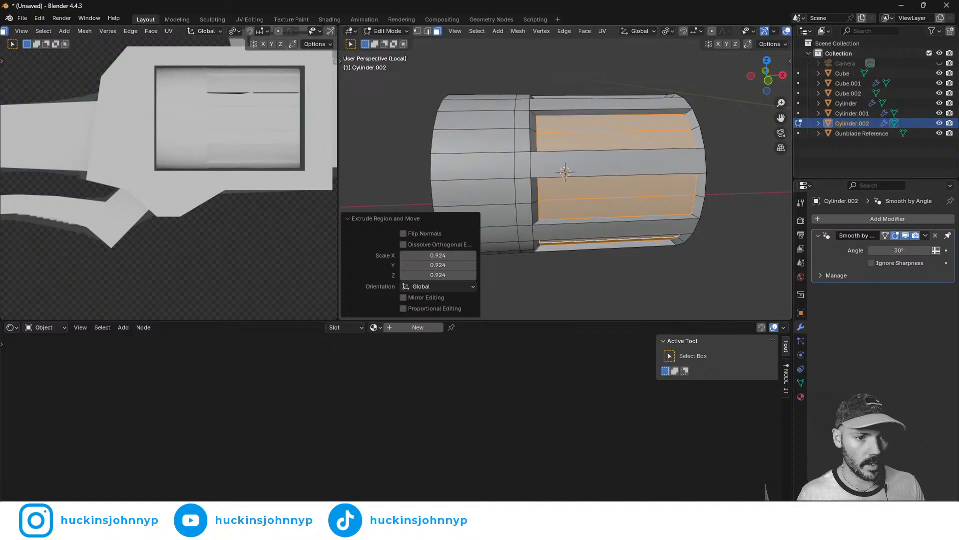
key(s)
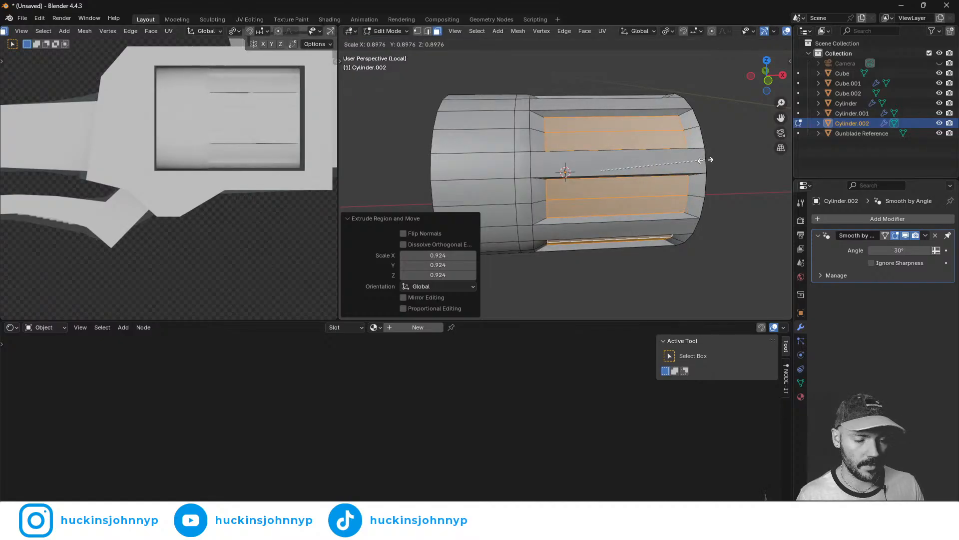
key(shift+x)
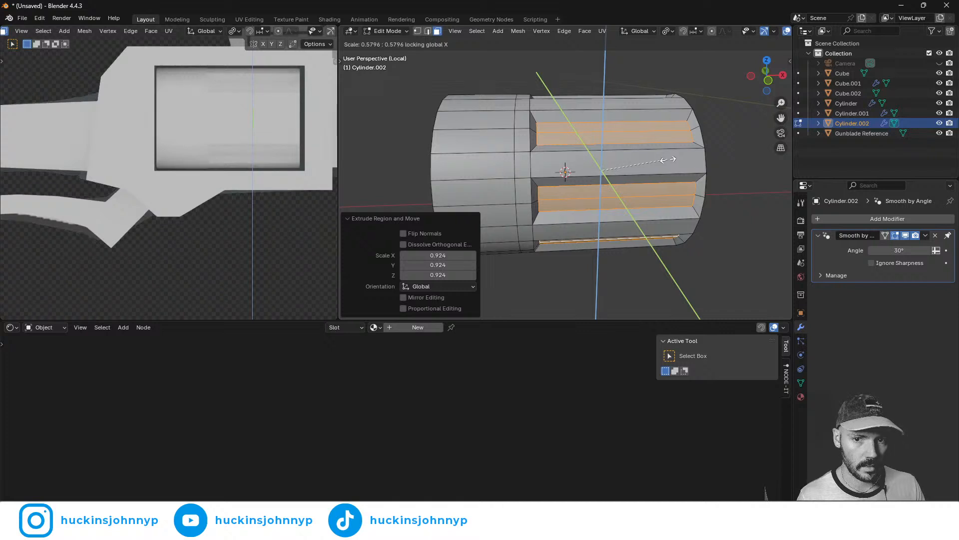
click(668, 159)
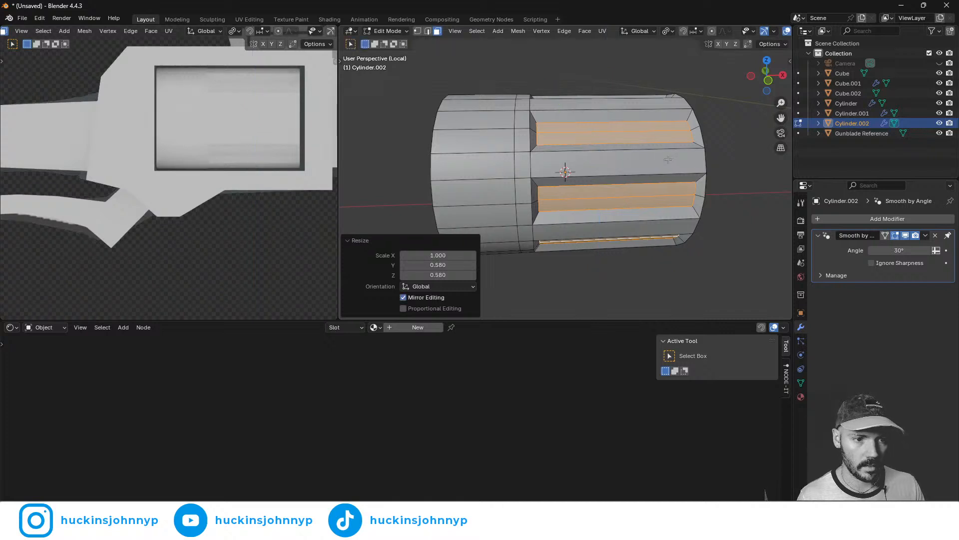
key(s)
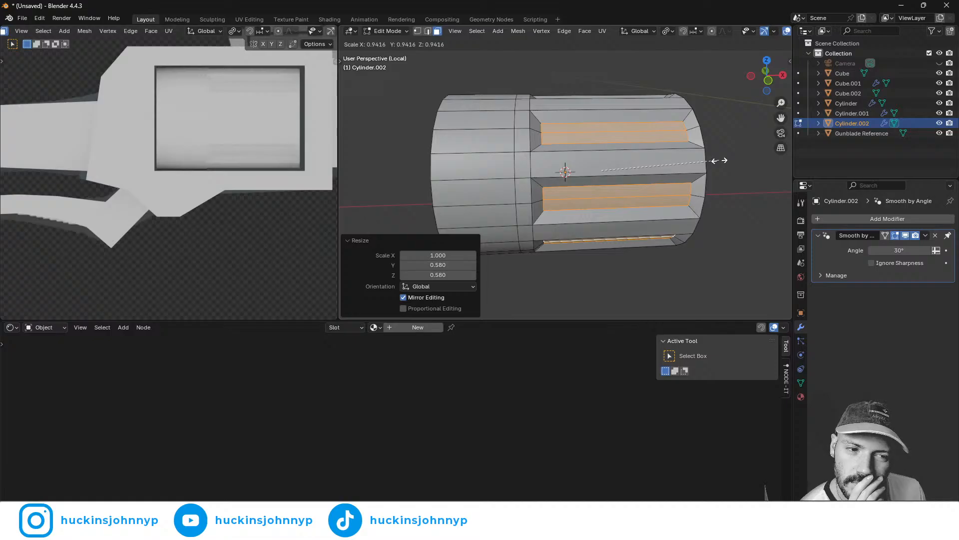
key(x)
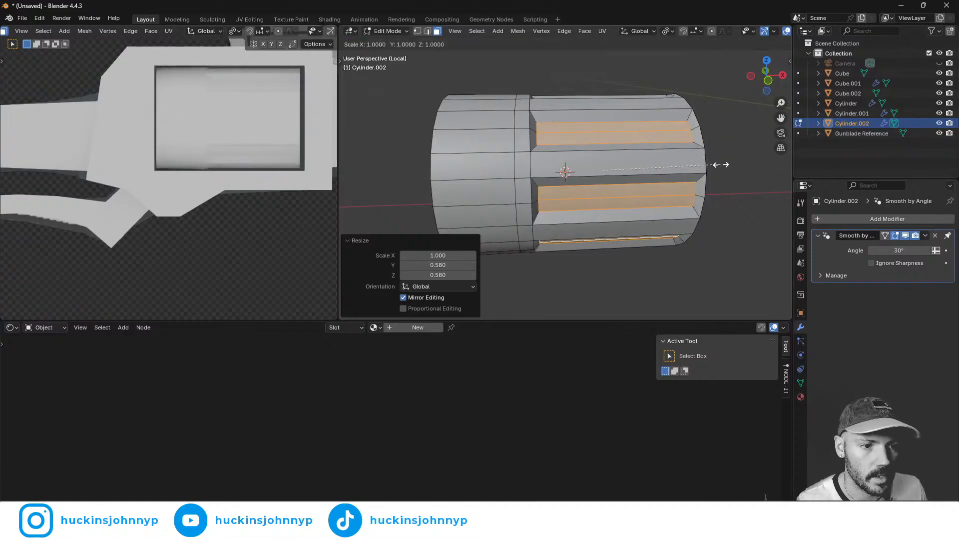
key(shift+z)
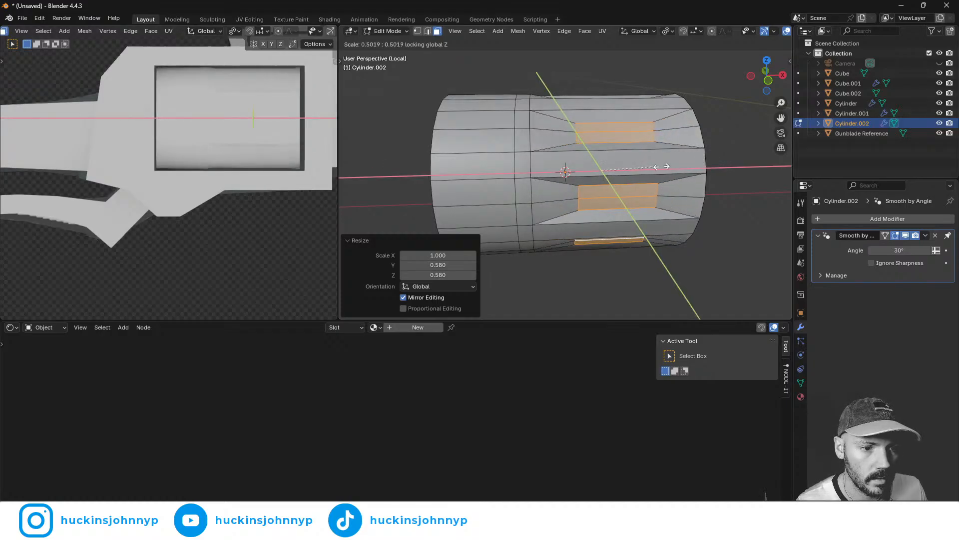
click(699, 166)
- Scale the groove floor faces to 0.991 on X and Z, excluding Y
key(s)
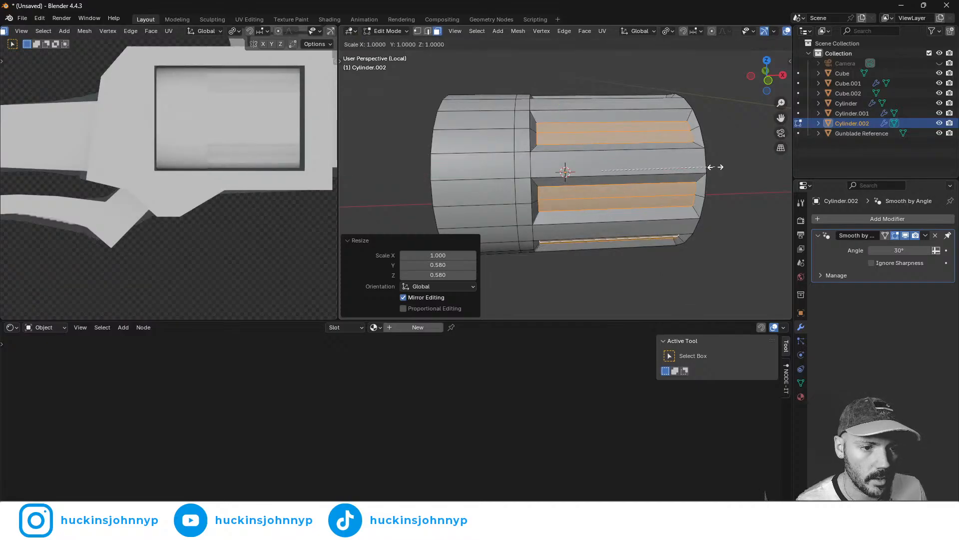
key(shift+y)
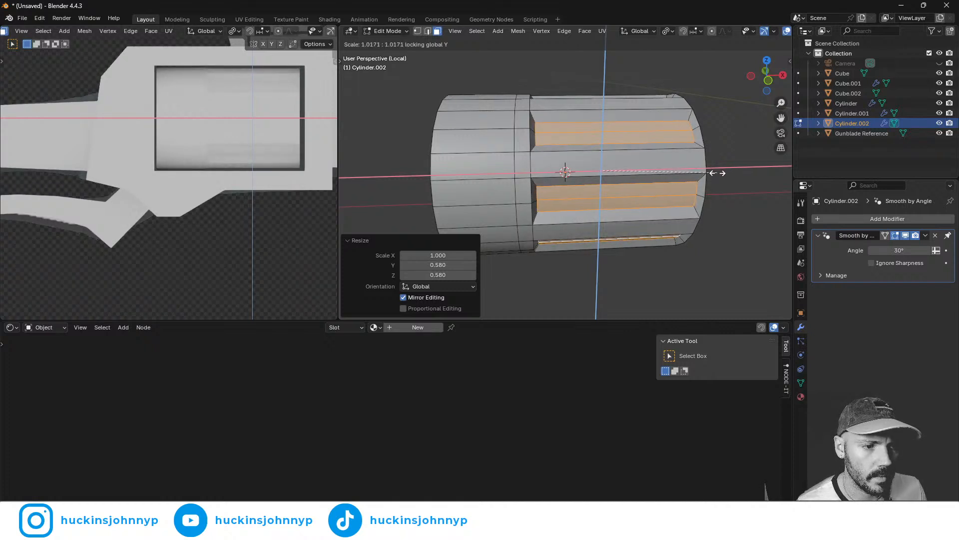
click(712, 173)
middle_drag(714, 171, 690, 165)
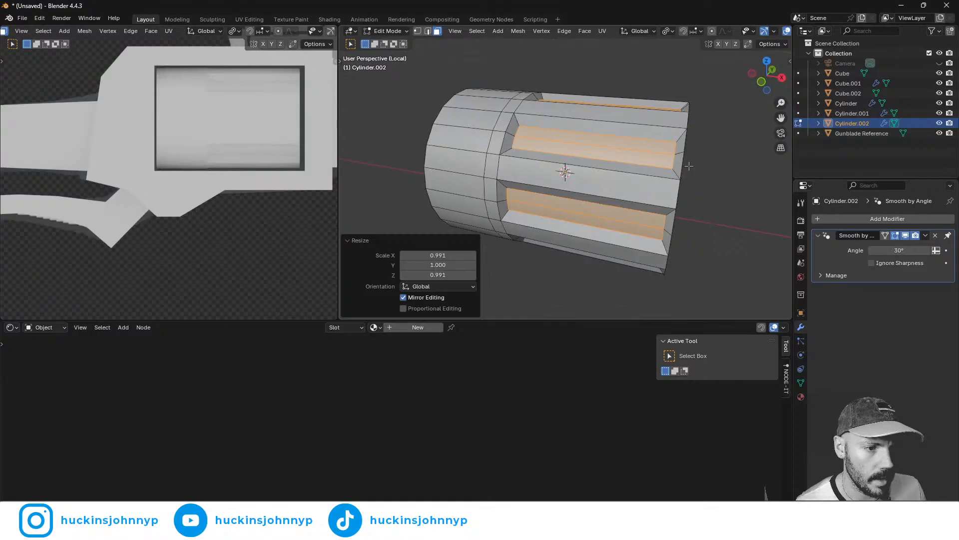
click(682, 159)
click(683, 146)
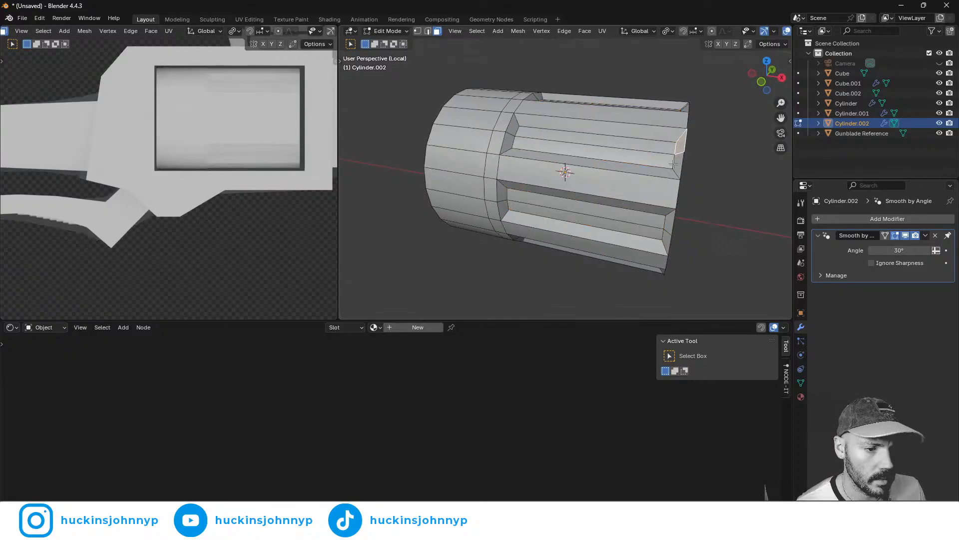
key(ctrl+z)
key(ctrl+z)
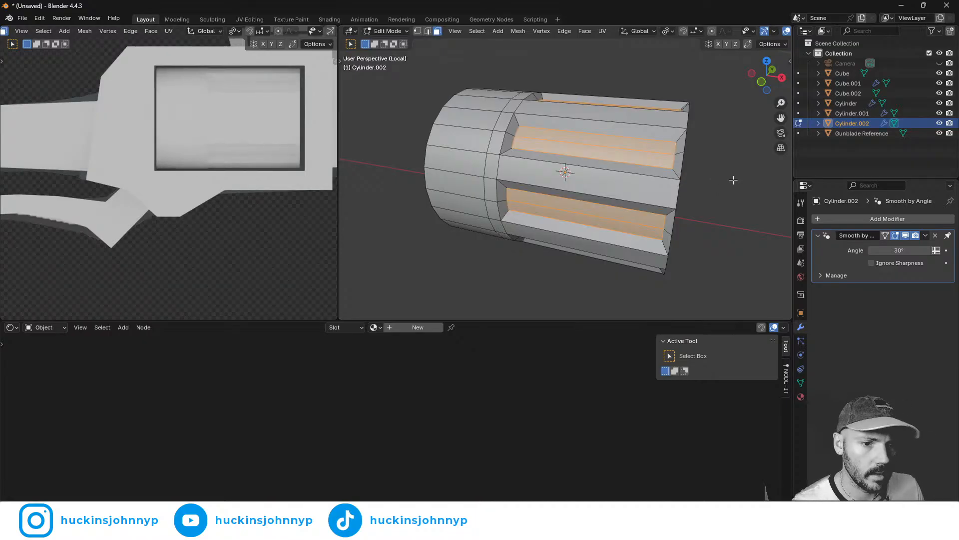
- Shorten the groove floor faces to 0.873 along X and move them -0.003273 m along X toward the handle end
key(s)
key(x)
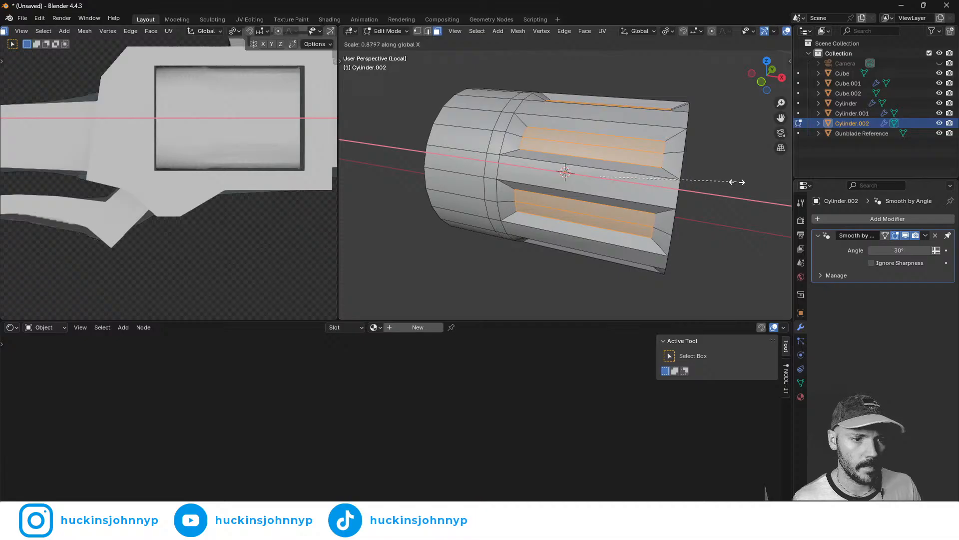
click(734, 182)
key(g)
key(x)
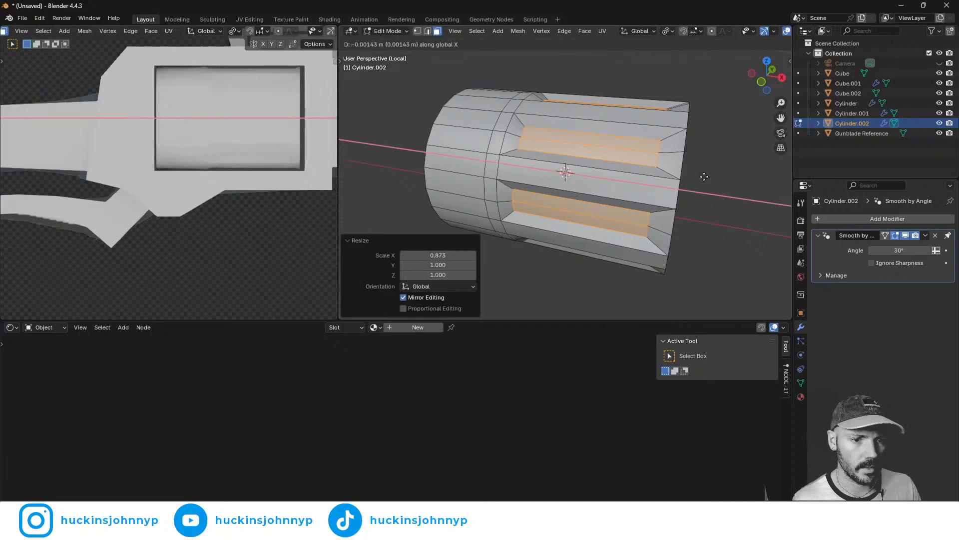
click(668, 174)
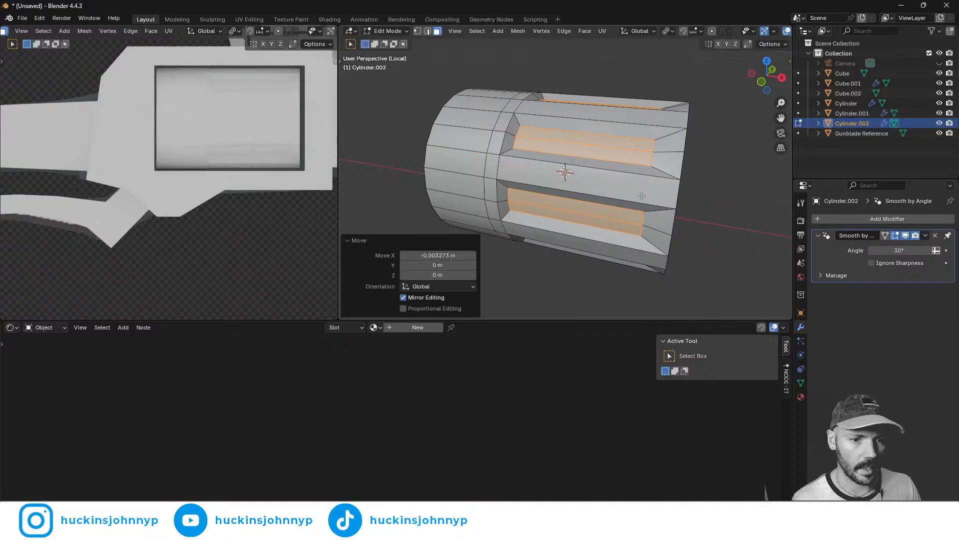
- Try extruding the cylinder's barrel-end cap face about 0.0015 m along its normal, then undo it
middle_drag(619, 187, 583, 189)
click(603, 193)
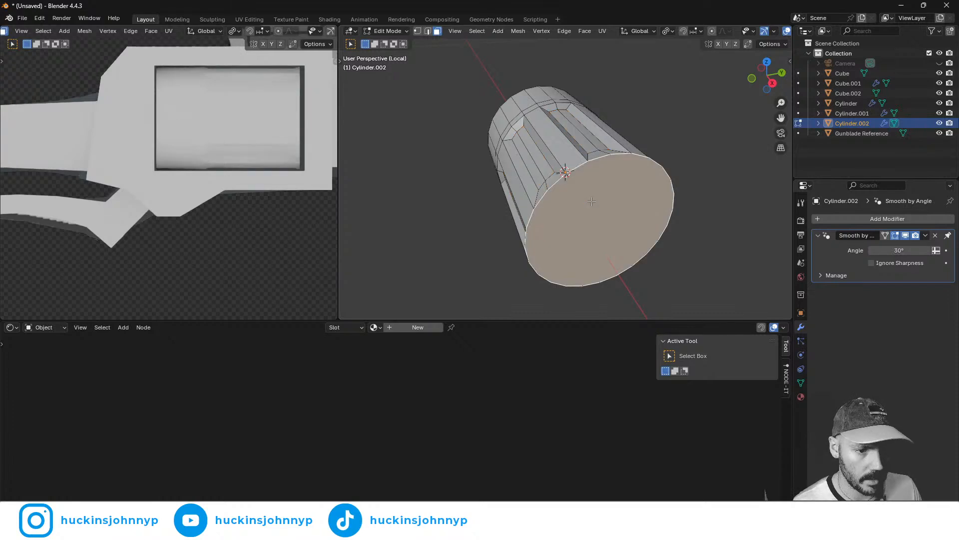
middle_drag(603, 194, 668, 219)
key(g)
key(z)
key(z)
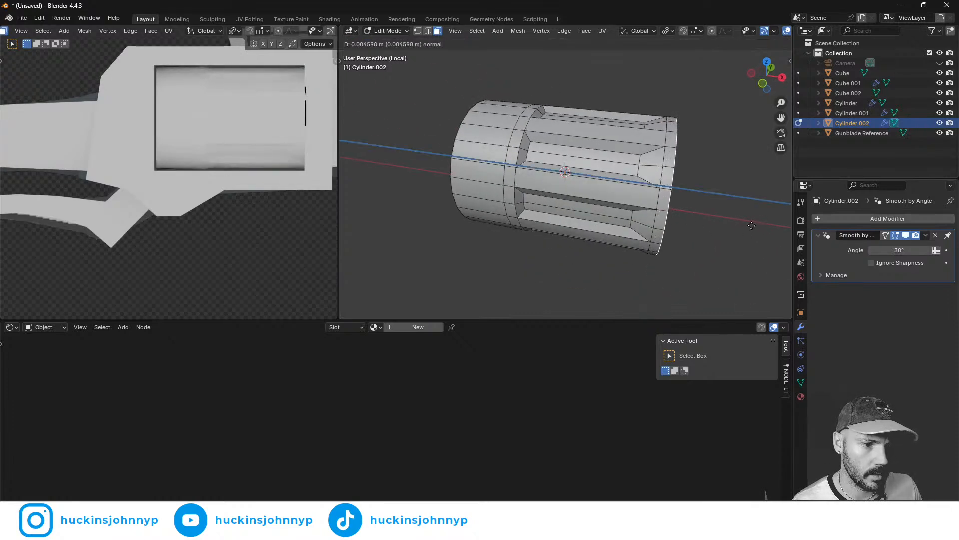
click(697, 218)
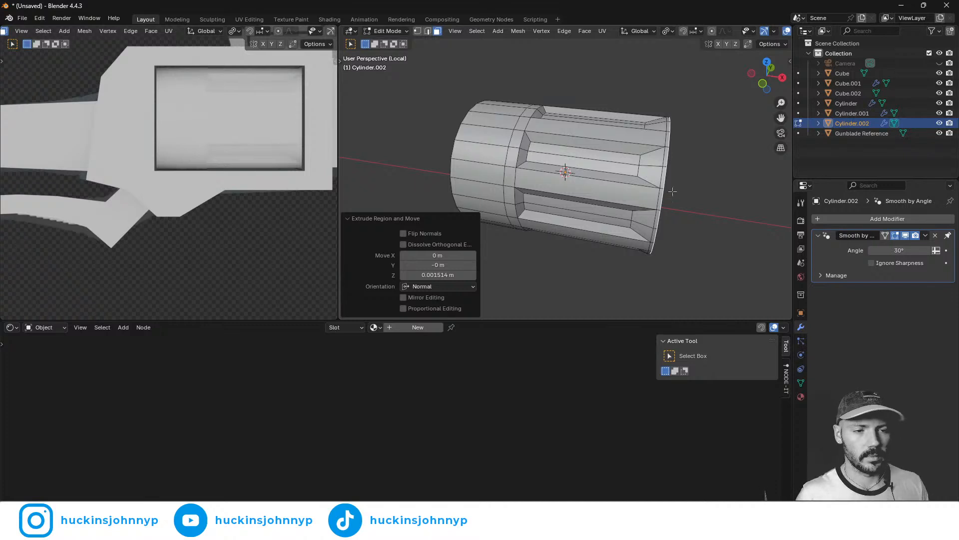
middle_drag(653, 215, 646, 177)
key(ctrl+z)
- Cut an edge loop around the grooved section near the cylinder's barrel end with a slide factor of -0.890
middle_drag(647, 143, 562, 177)
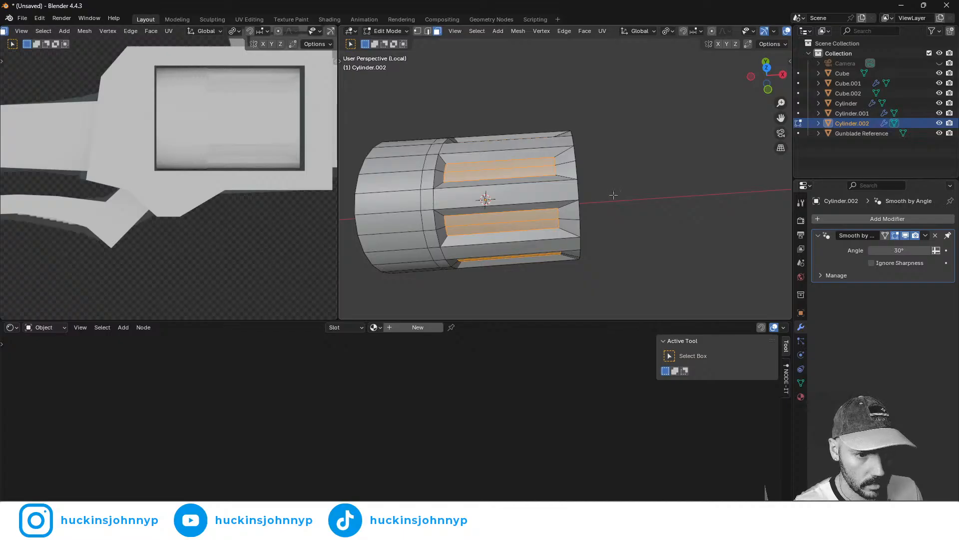
middle_drag(614, 194, 572, 188)
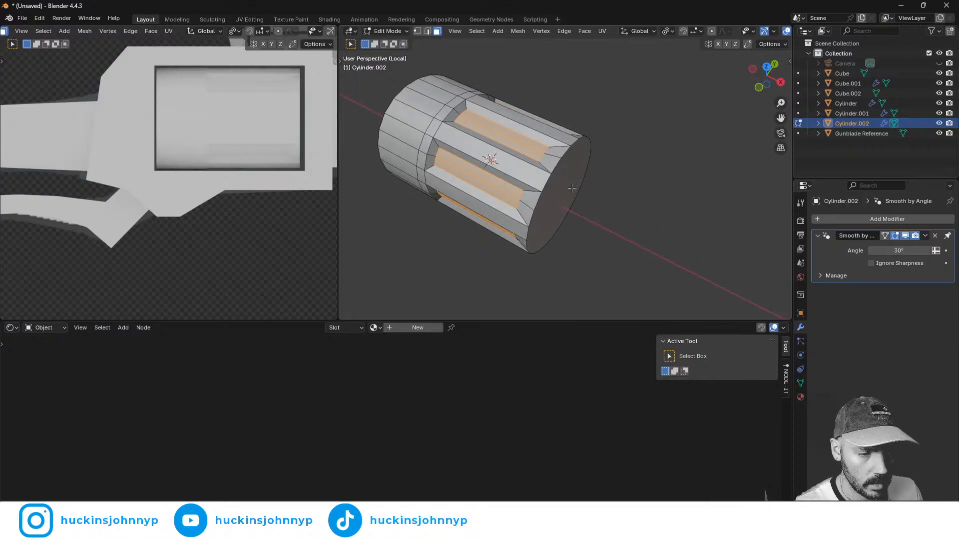
click(551, 161)
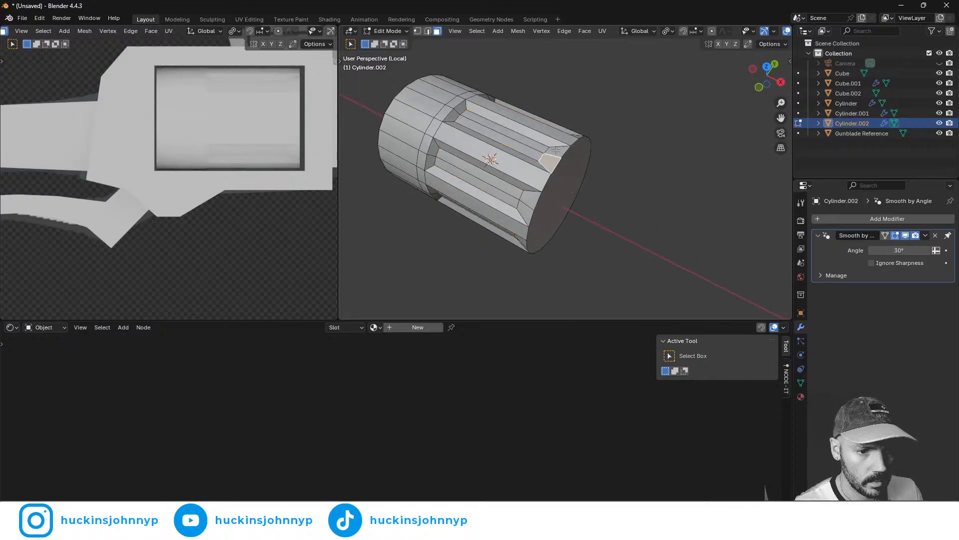
middle_drag(528, 181, 570, 180)
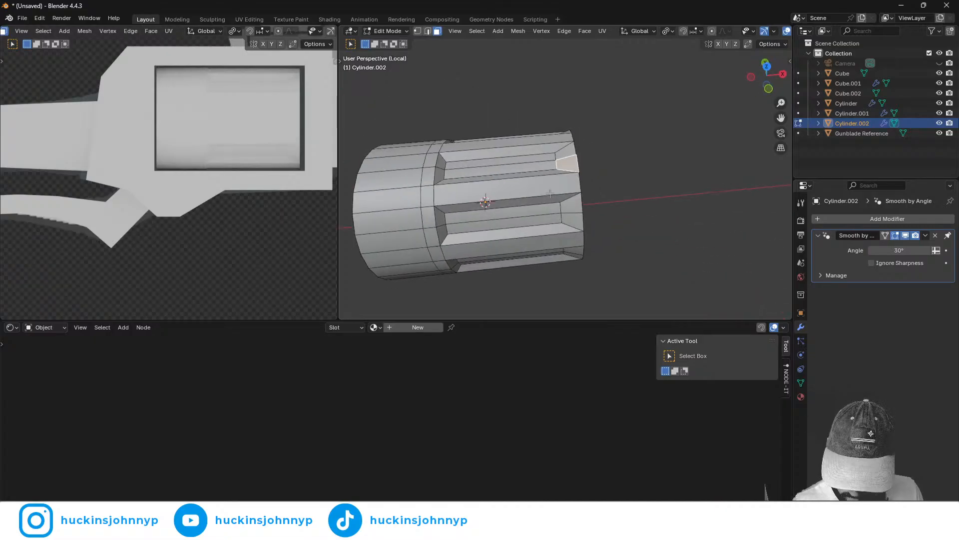
key(ctrl+r)
click(554, 186)
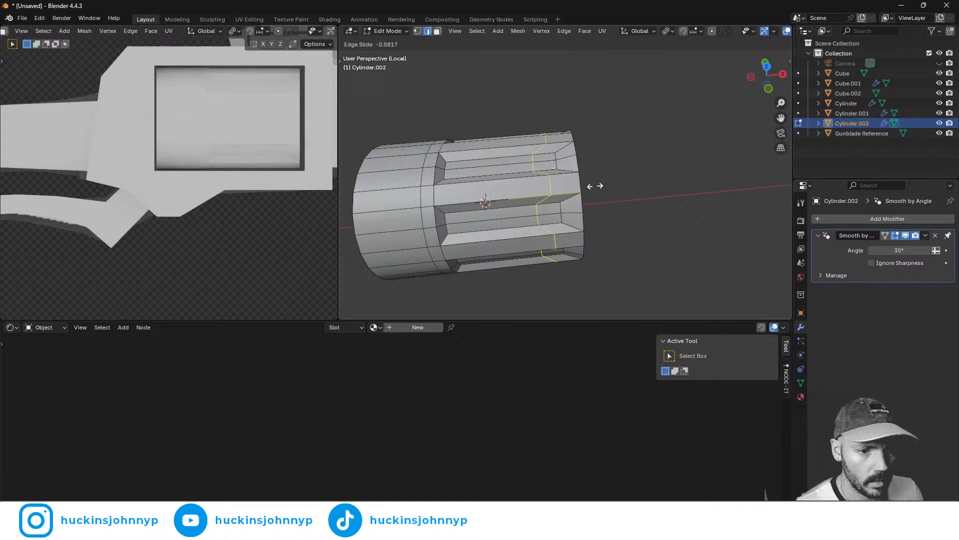
click(617, 183)
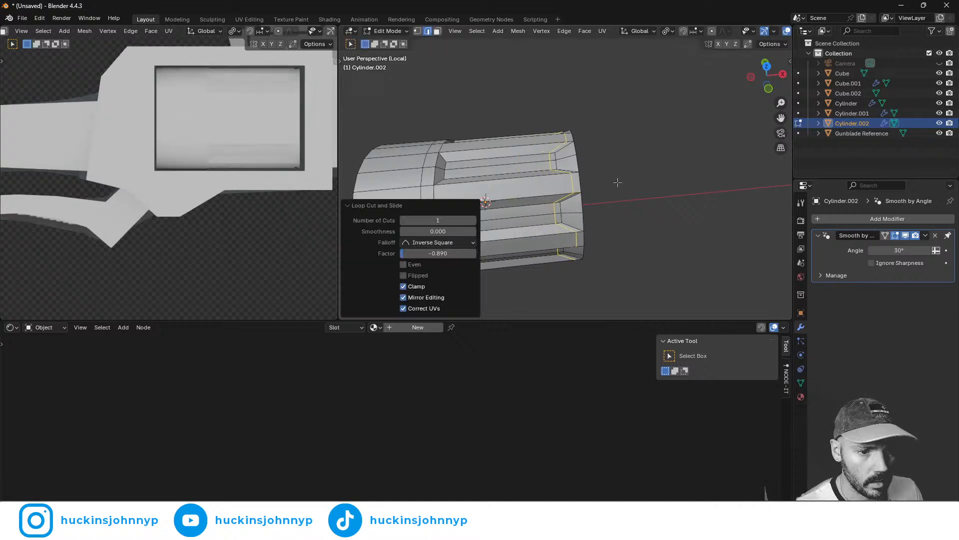
- Flatten the new edge loop by scaling it to 0 along X and move it -0.001688 m along X
text(sx)
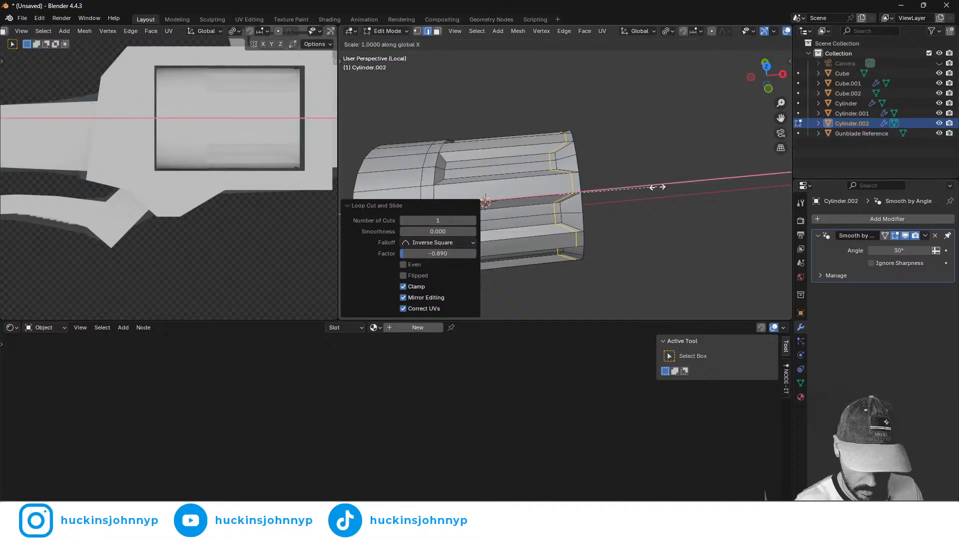
text(0)
key(Return)
key(g)
key(x)
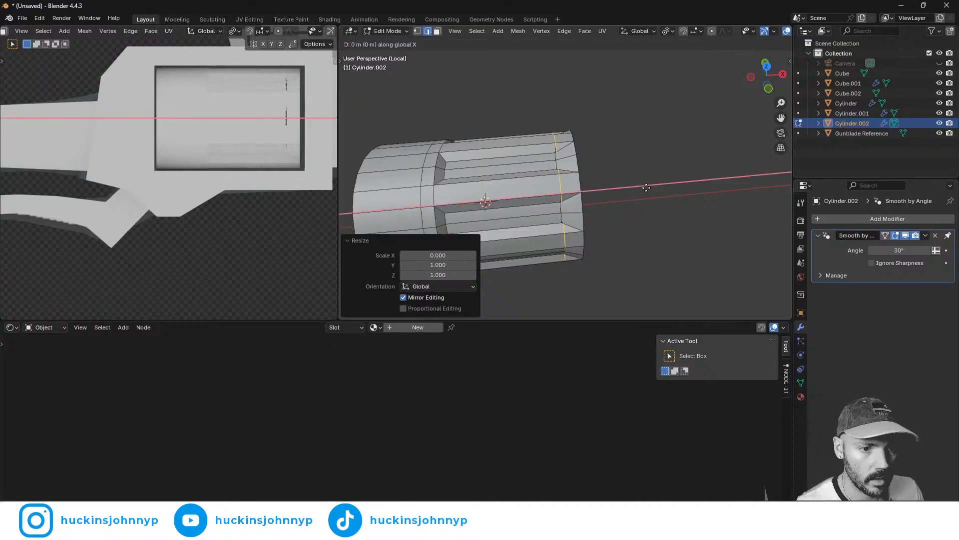
click(643, 184)
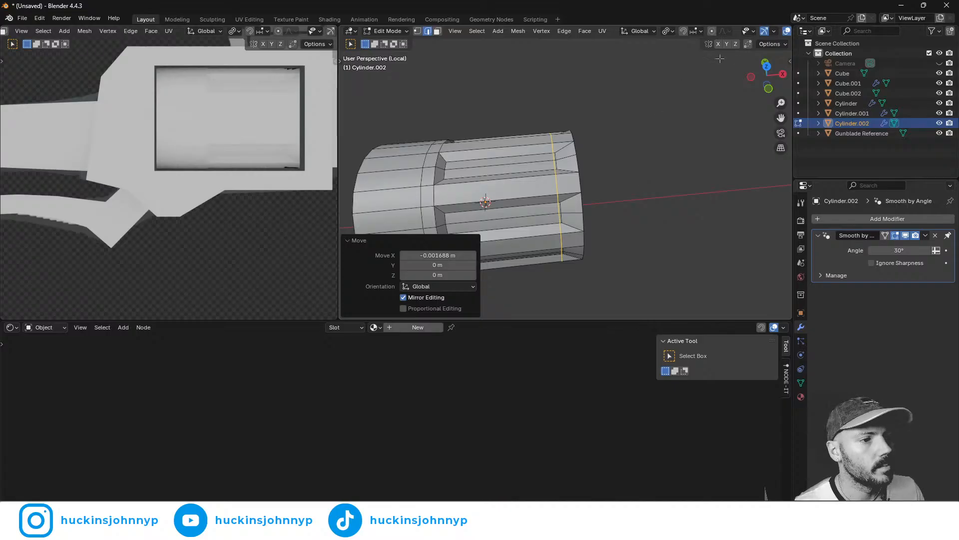
- Turn on Auto Merge Vertices and move the flattened edge loop 0.000956 m along X onto the groove end vertices
click(750, 44)
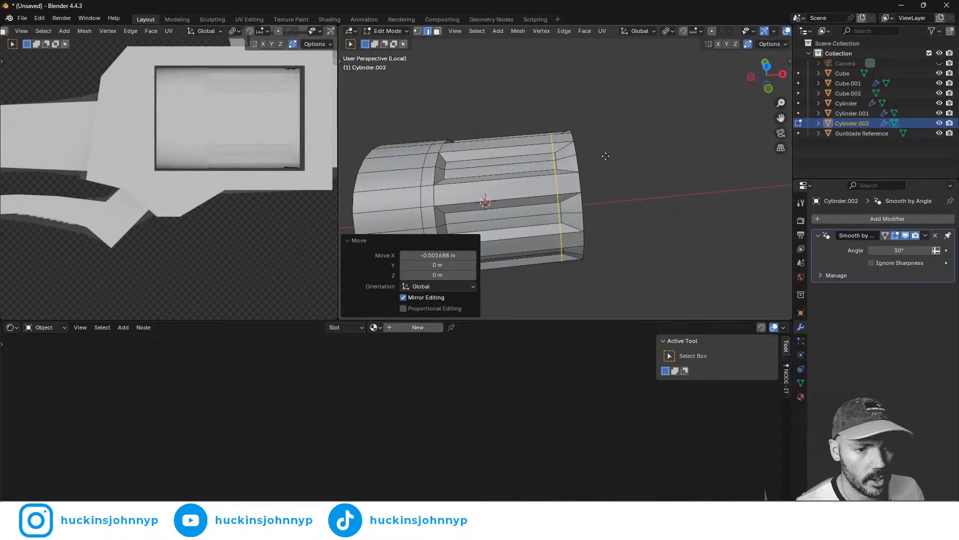
key(g)
key(x)
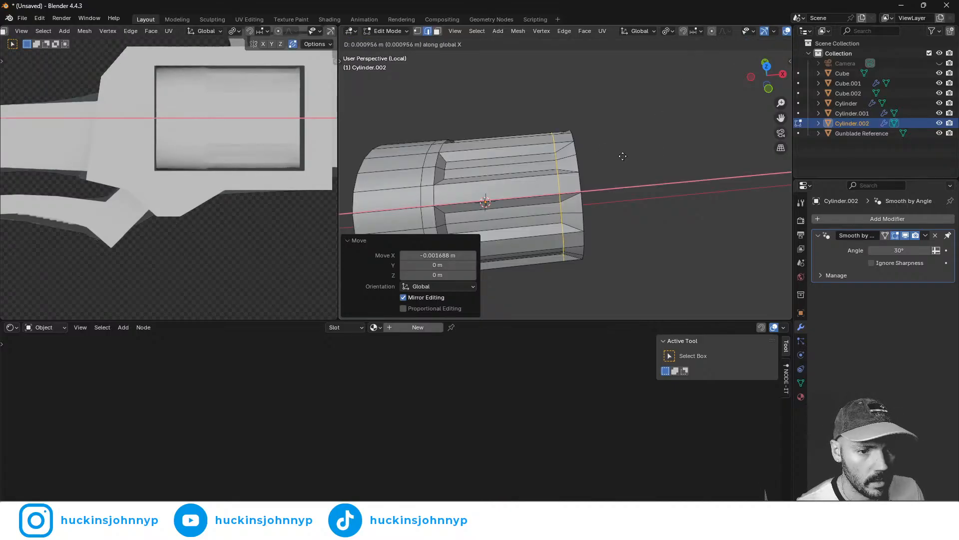
click(620, 162)
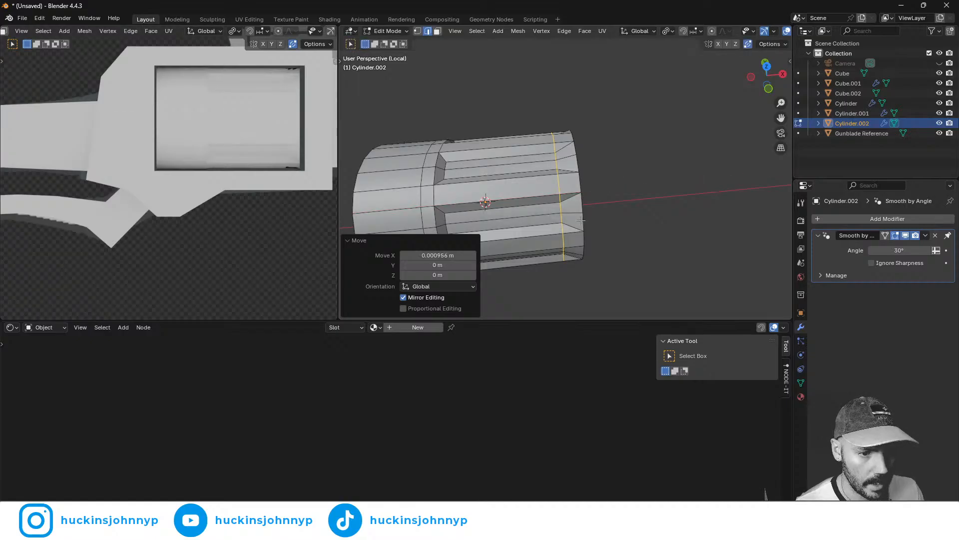
- Delete the vertices beyond the flattened edge loop at the cylinder's barrel end, leaving that end open
middle_drag(605, 217, 594, 202)
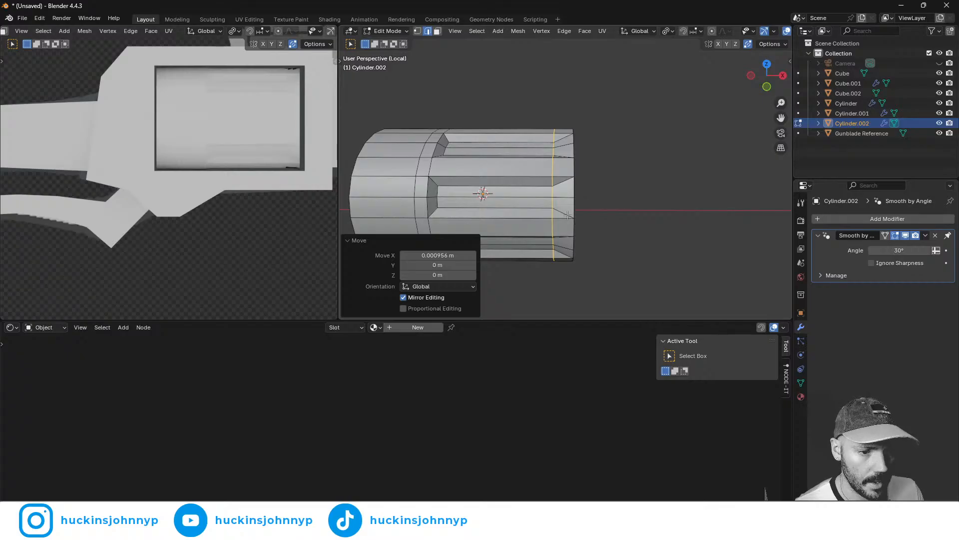
key(shift+z)
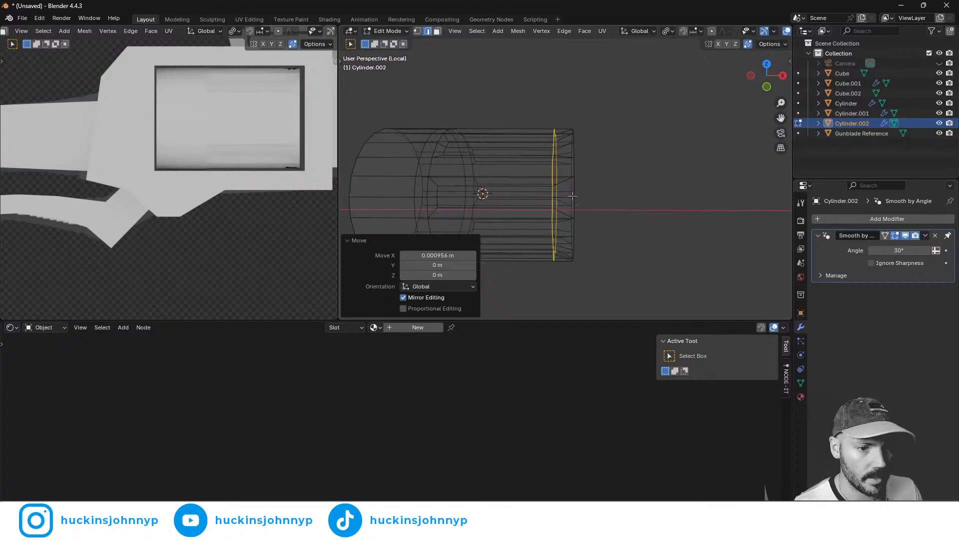
middle_drag(575, 194, 595, 195)
key(1)
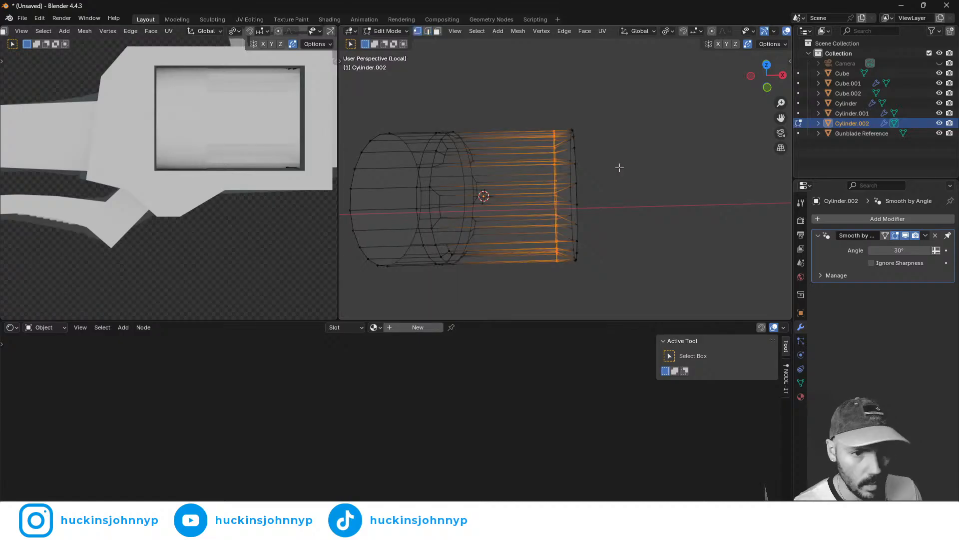
drag(563, 109, 617, 276)
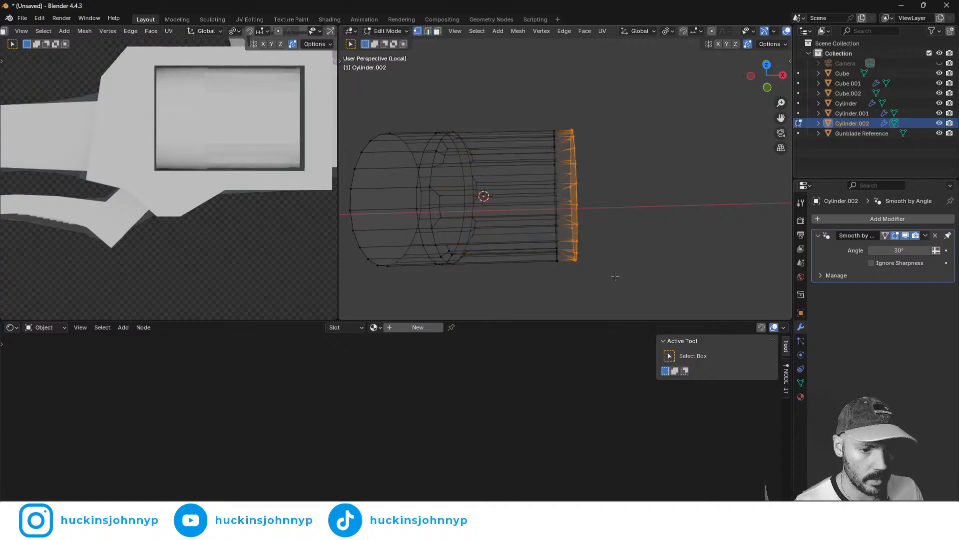
key(x)
click(615, 275)
key(x)
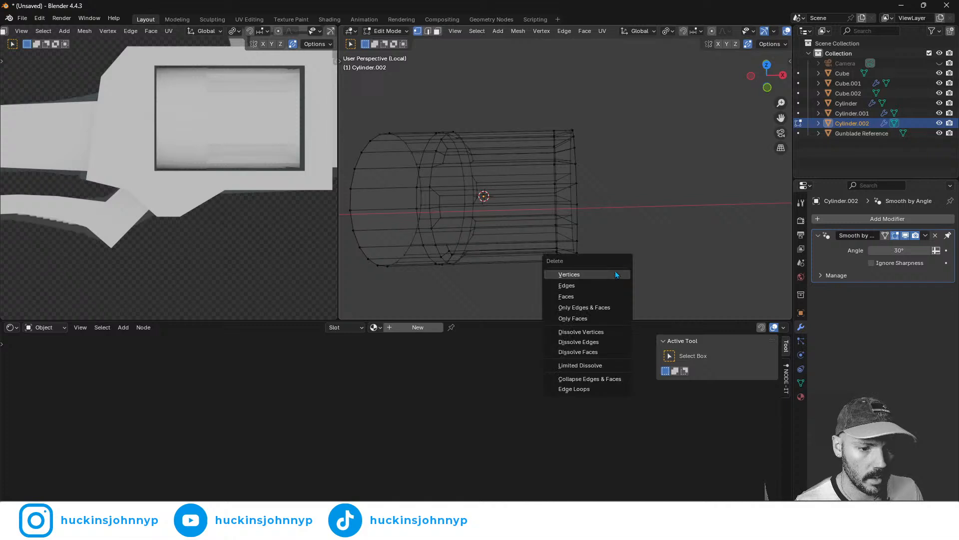
drag(597, 98, 564, 291)
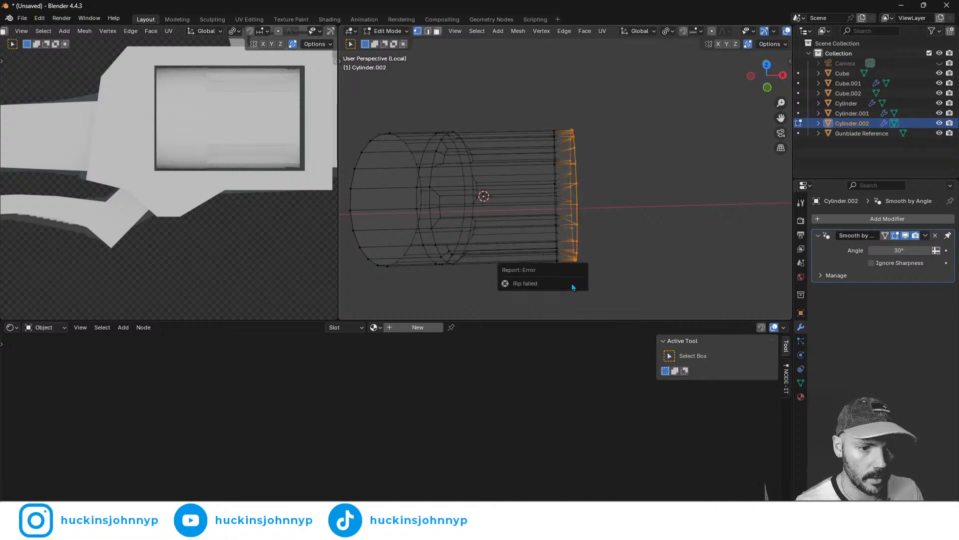
key(x)
click(640, 227)
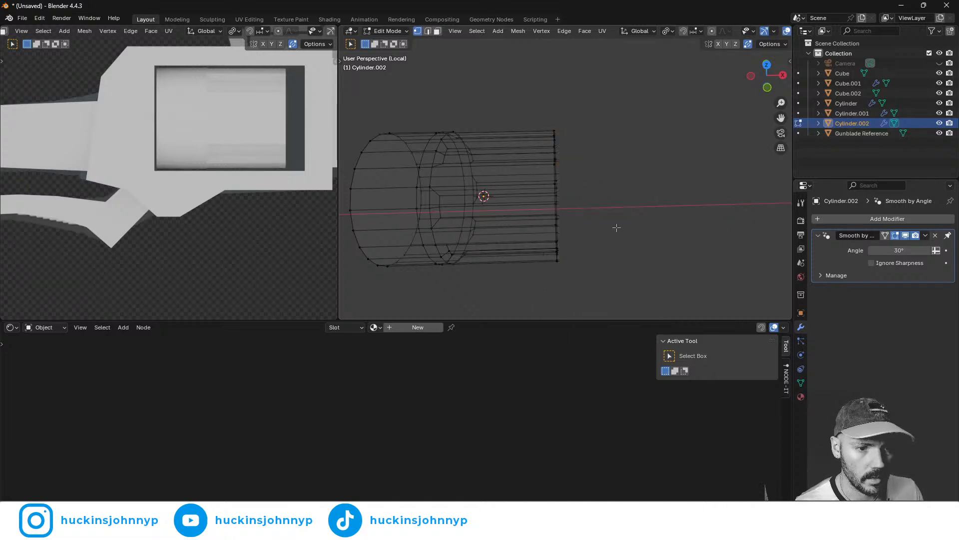
key(Tab)
key(shift+z)
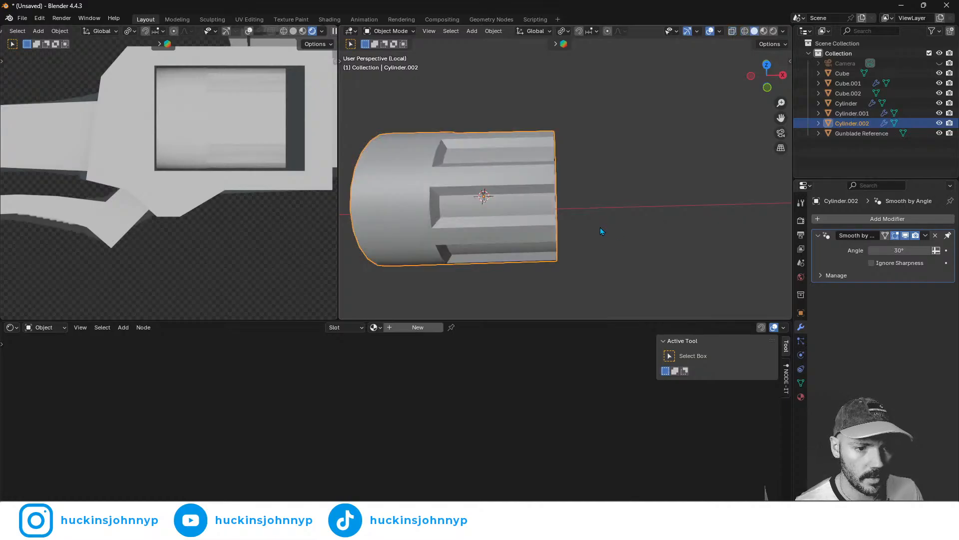
- Move the cylinder's open barrel-end edge loop 0.010059 m along X to lengthen the grooved section
mouse_move(600, 227)
middle_down()
mouse_move(585, 233)
mouse_move(580, 202)
middle_up()
middle_drag(527, 175, 598, 190)
key(Tab)
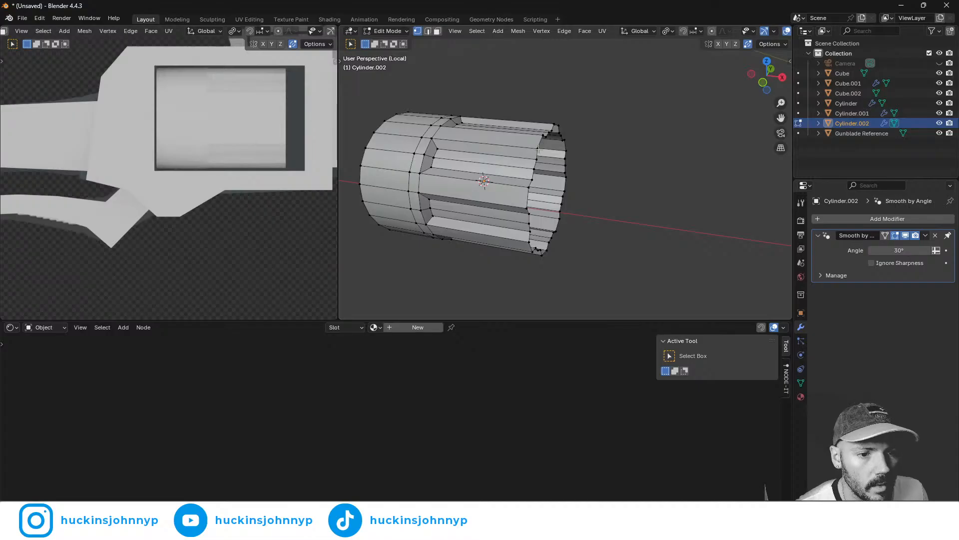
key(l)
key(g)
key(x)
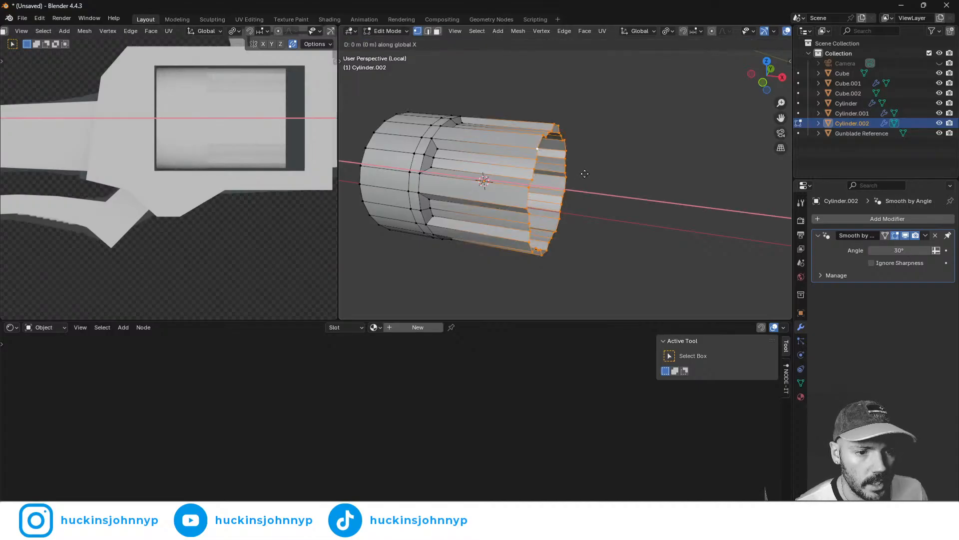
click(763, 183)
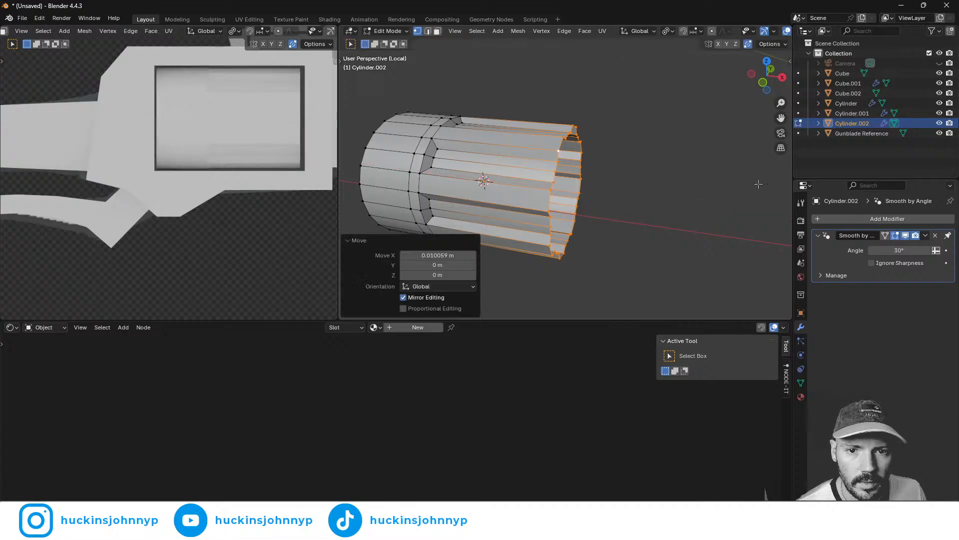
- Close the cylinder's open barrel end with Grid Fill using a span of 6 and an offset of 0
middle_drag(658, 198, 578, 180)
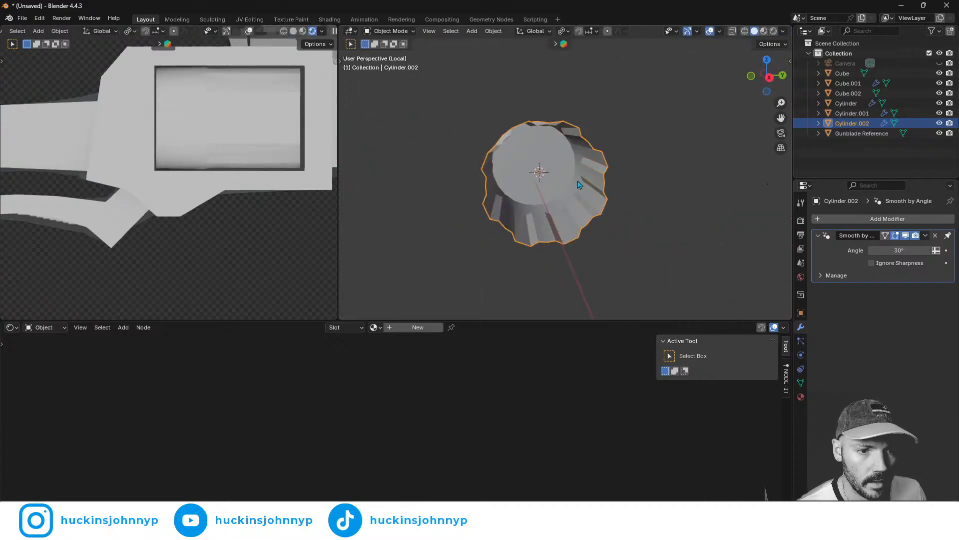
key(q)
click(577, 181)
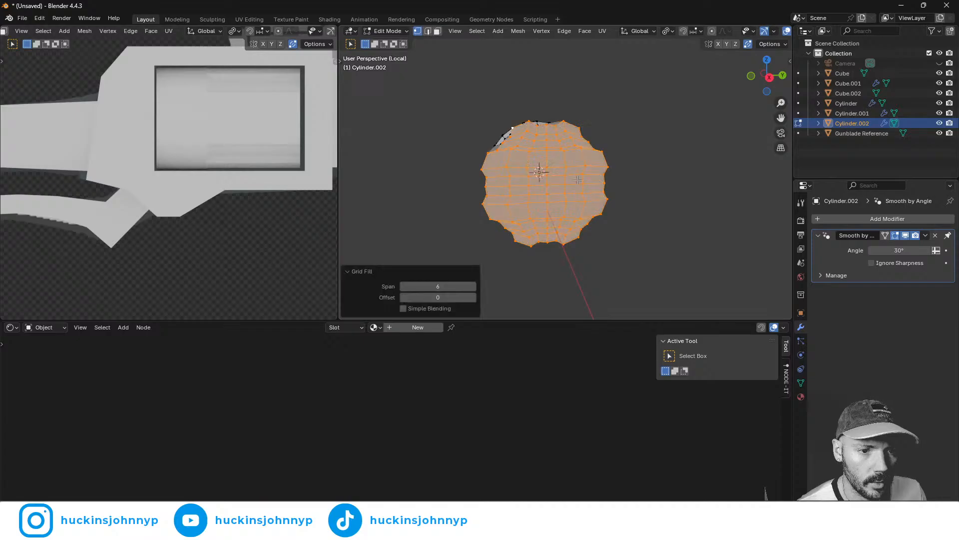
middle_drag(578, 181, 607, 191)
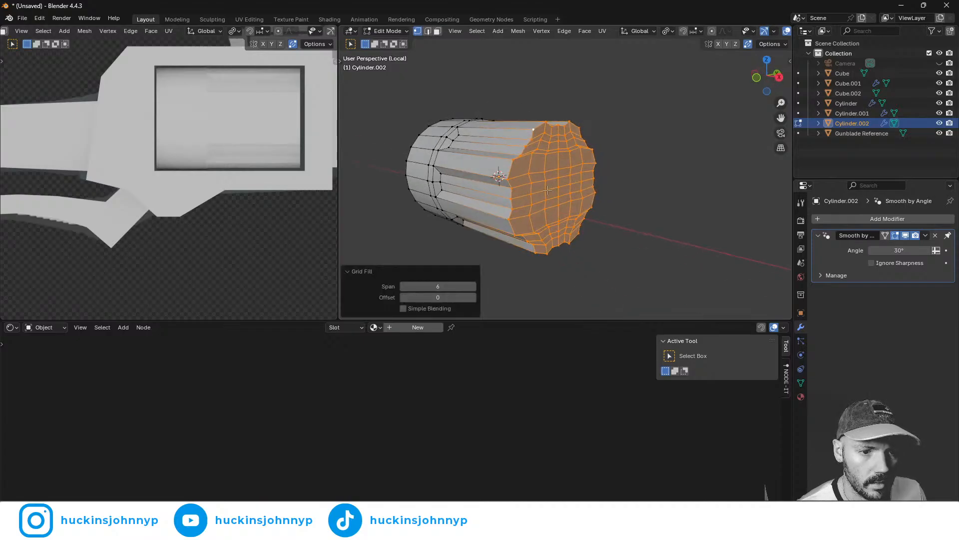
- Deselect the new cap's outer rim and relax its inner grid vertices with LoopTools, using Cubic interpolation and 1 iteration
alt+shift+click(523, 155)
alt+shift+click(523, 155)
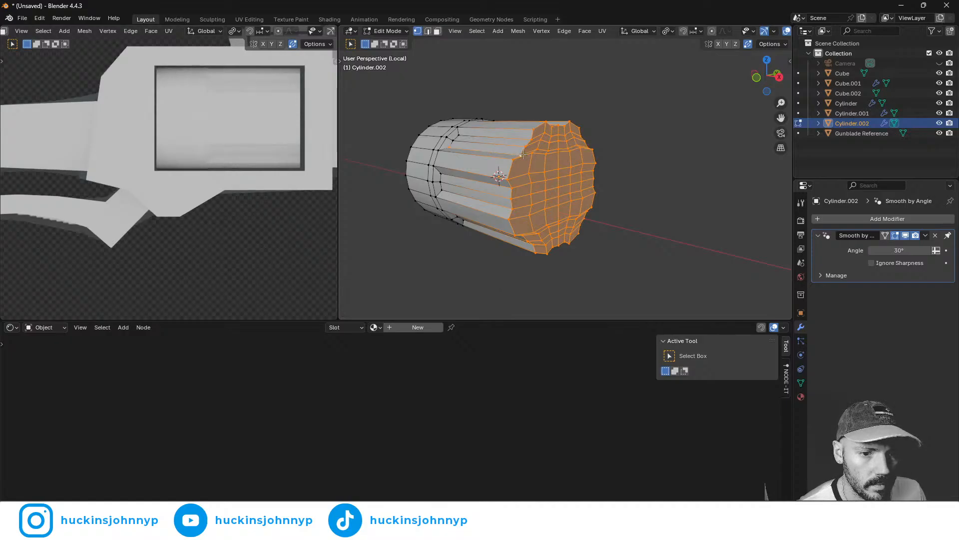
key(ctrl+z)
key(ctrl+z)
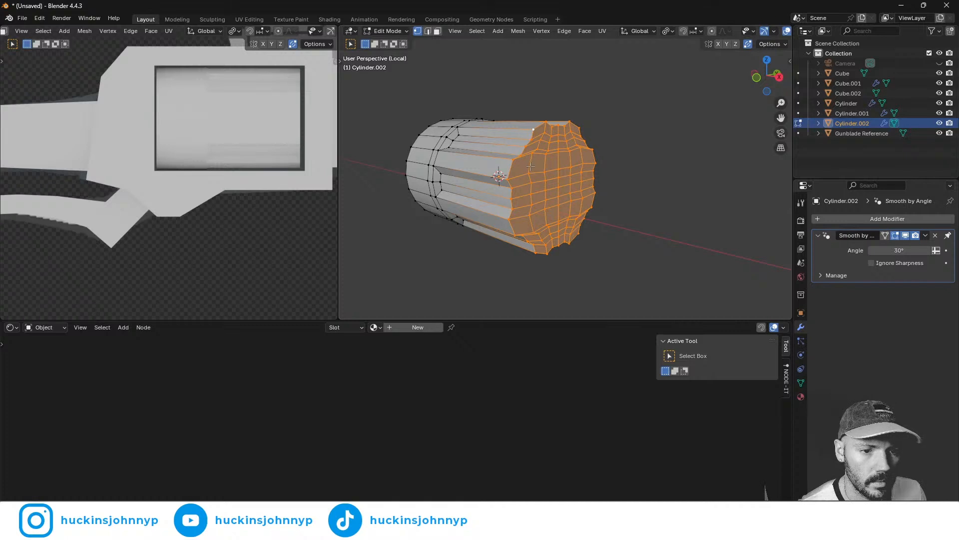
alt+shift+click(513, 164)
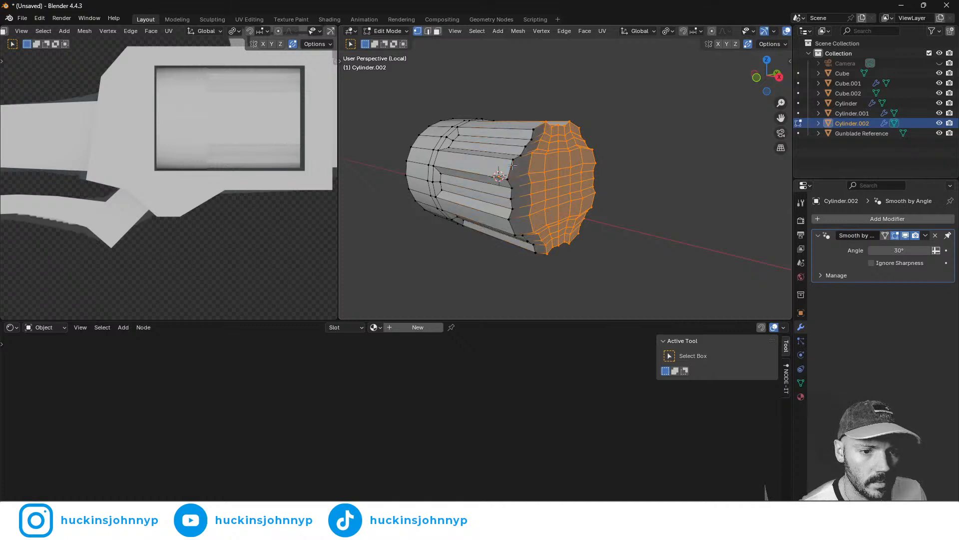
alt+shift+click(568, 123)
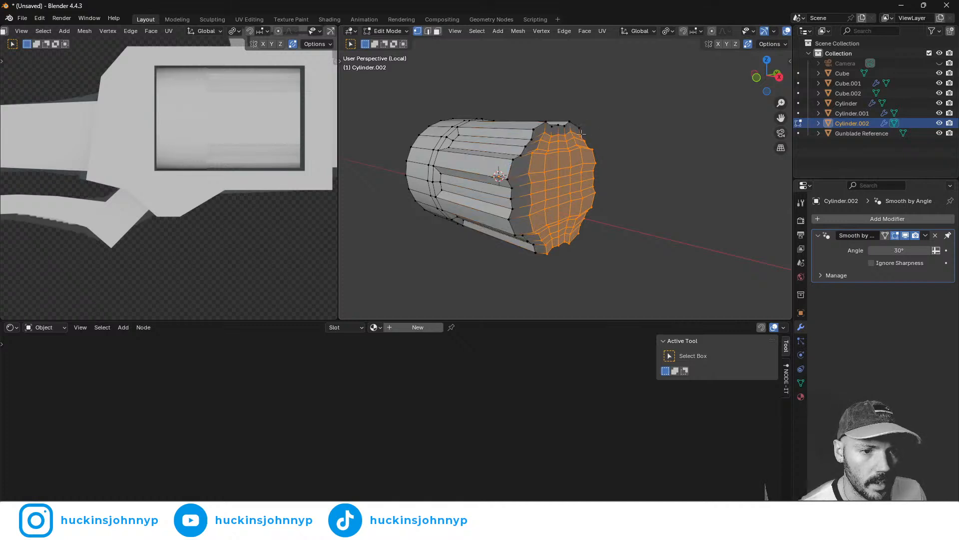
alt+shift+click(595, 154)
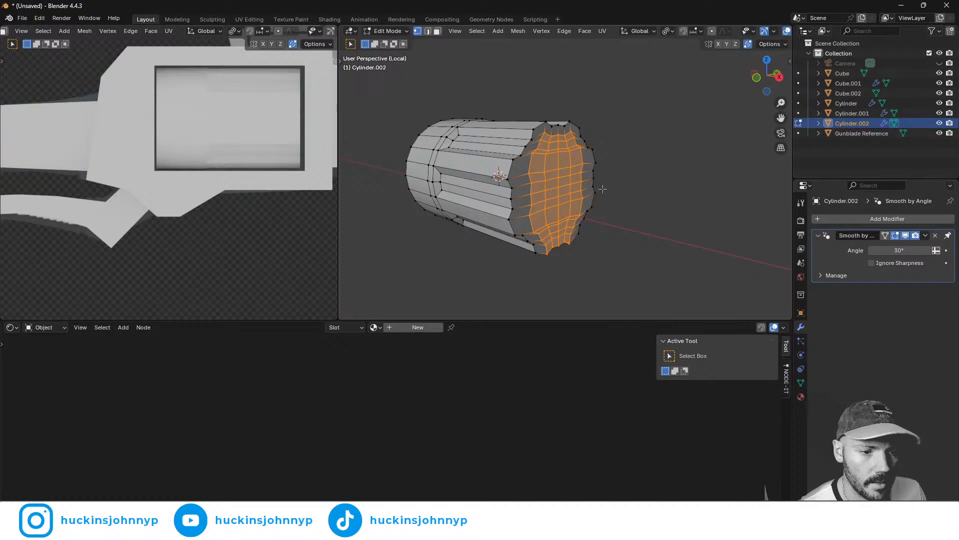
alt+shift+click(567, 244)
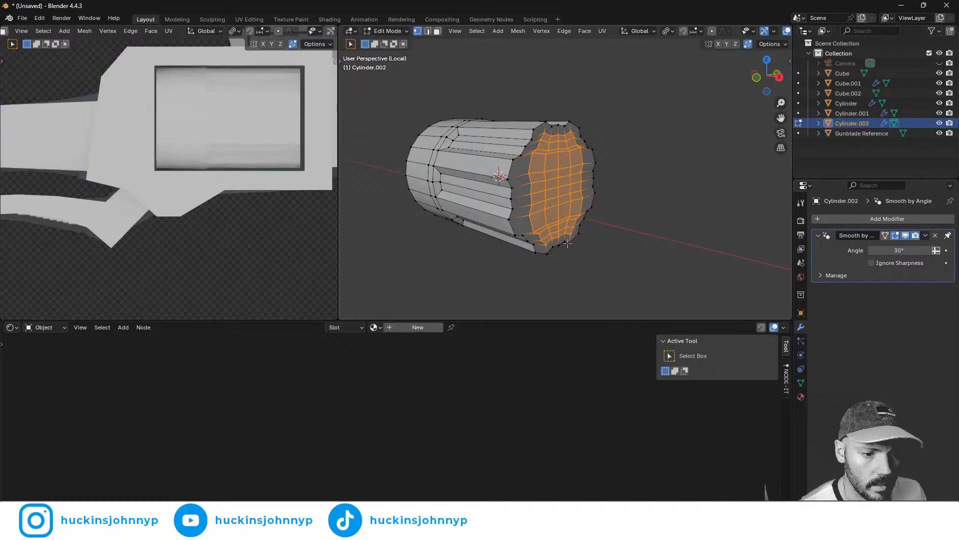
right_click(563, 197)
mouse_move(566, 186)
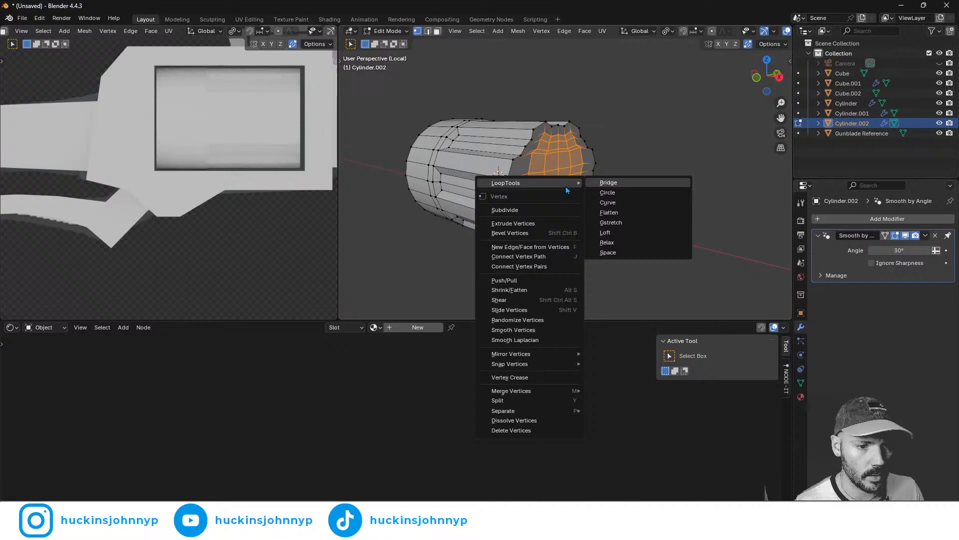
click(618, 242)
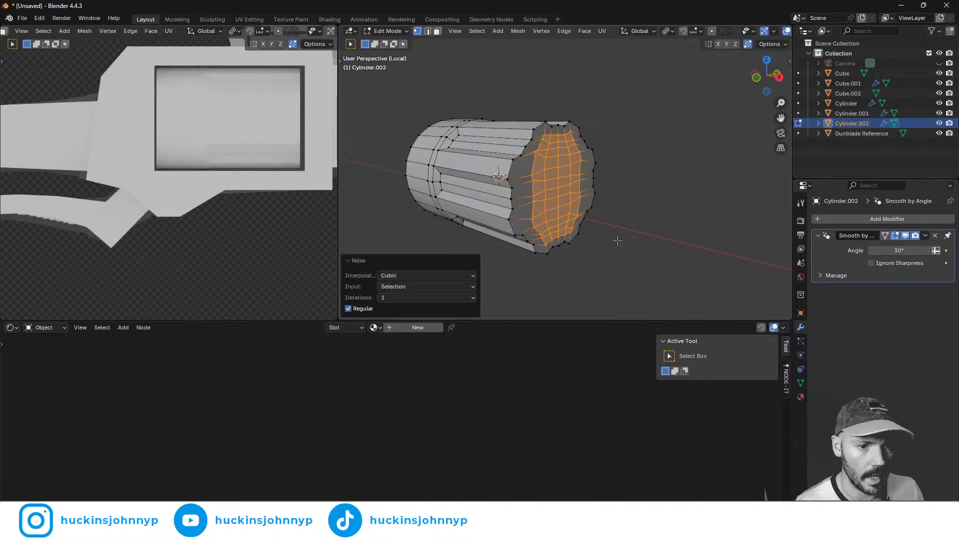
- Relax the cap's inner grid vertices two more times with LoopTools and check the shading in Object Mode
right_click(563, 202)
mouse_move(564, 203)
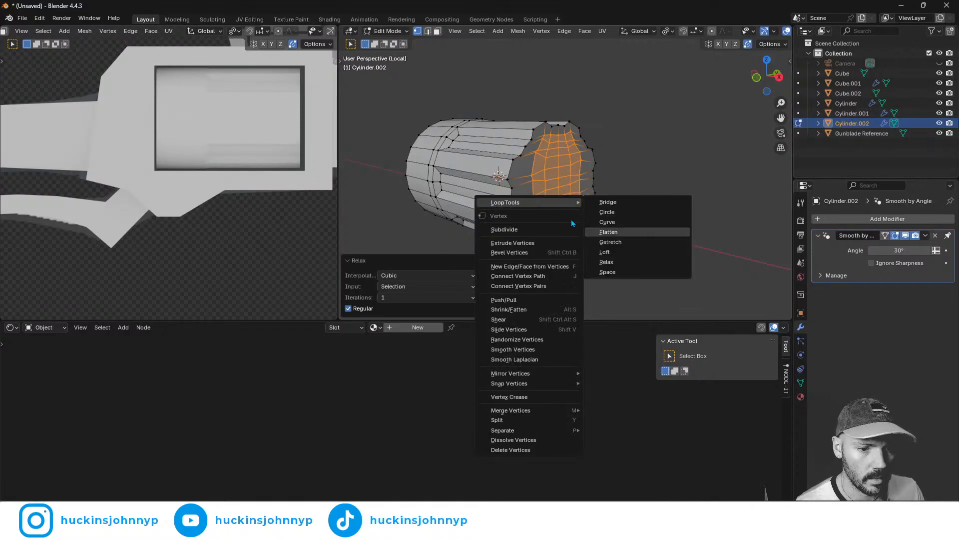
click(621, 262)
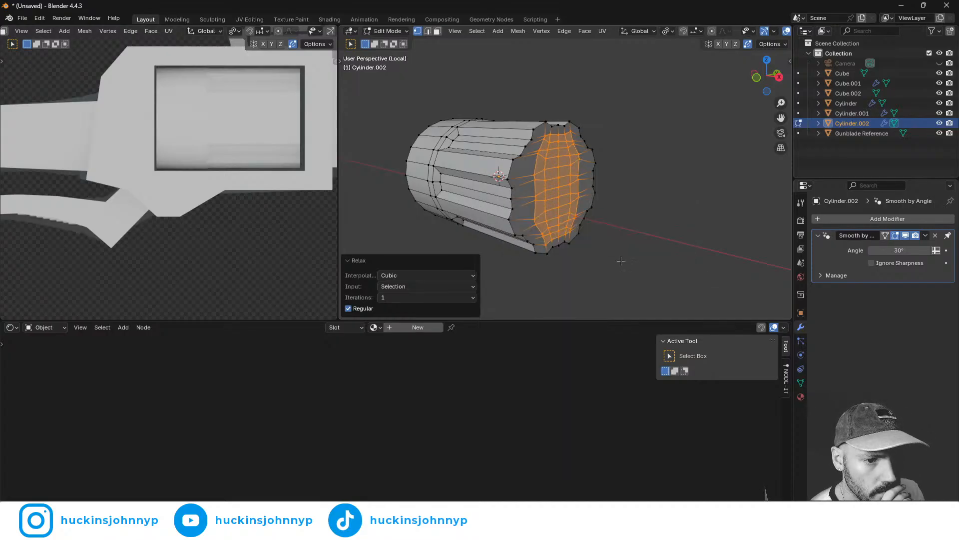
right_click(561, 216)
mouse_move(564, 217)
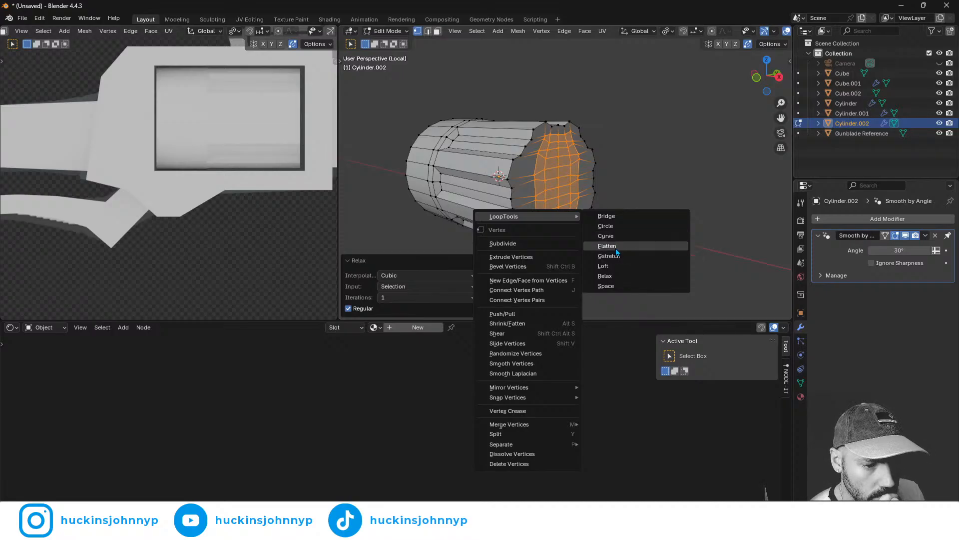
click(621, 274)
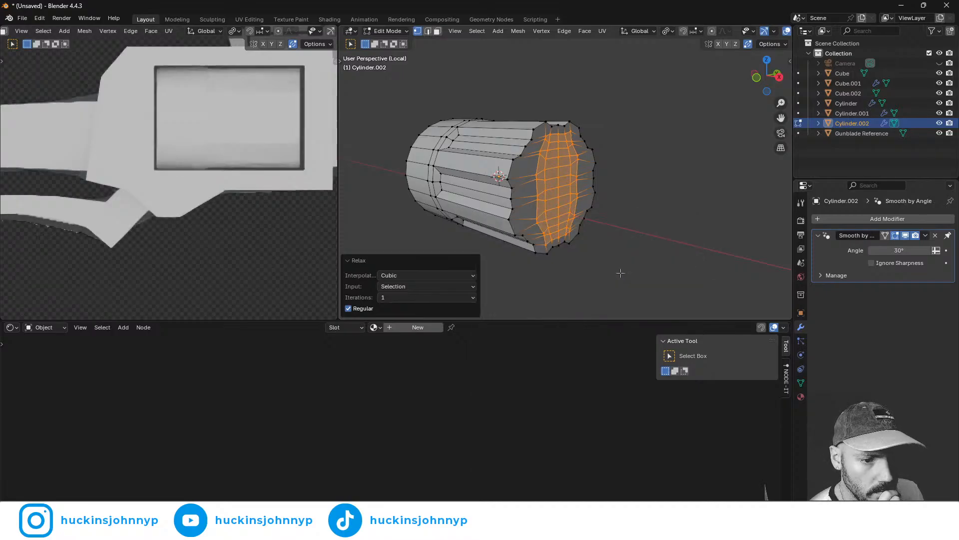
middle_drag(646, 240, 562, 266)
key(Tab)
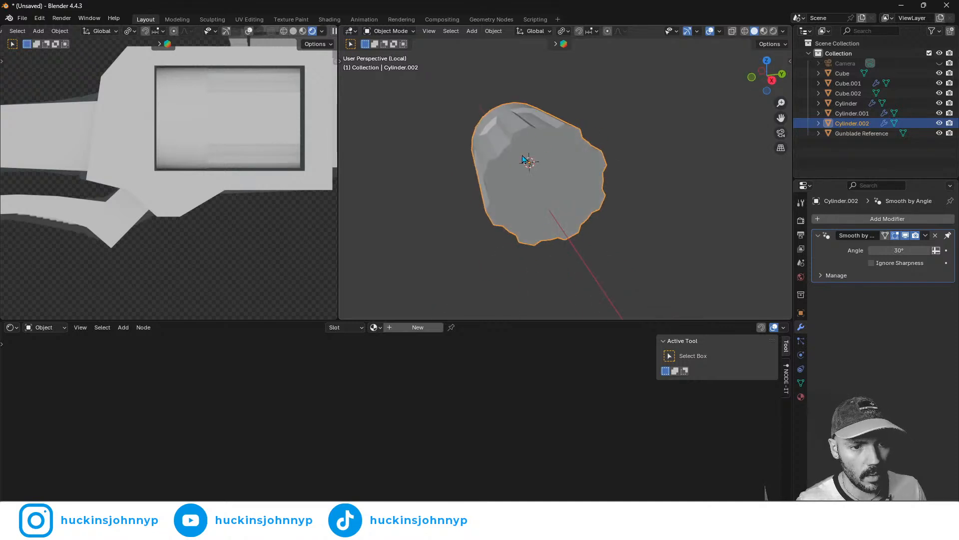
middle_drag(525, 156, 566, 184)
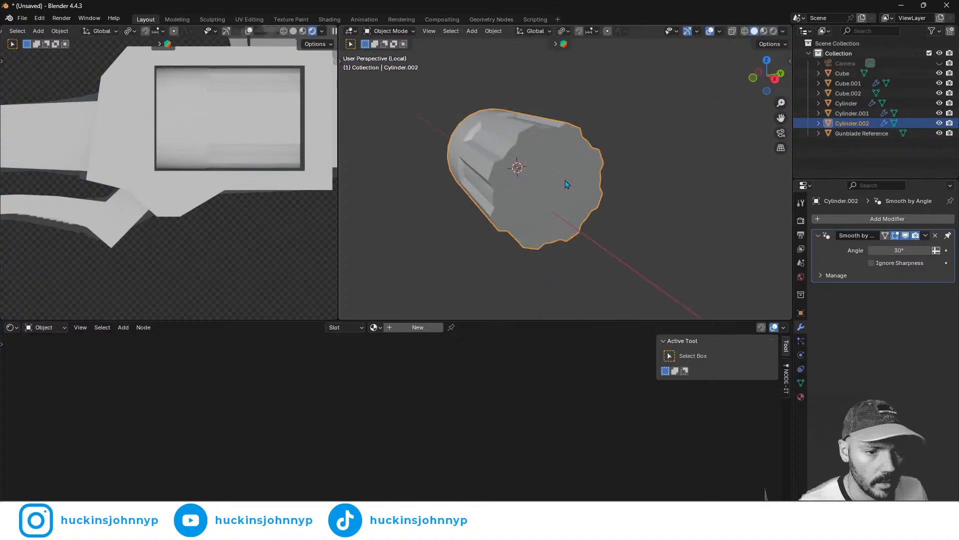
- Try scaling the cap's inner grid uniformly by 1.080 and stretching it along Y, then undo the scaling
key(Tab)
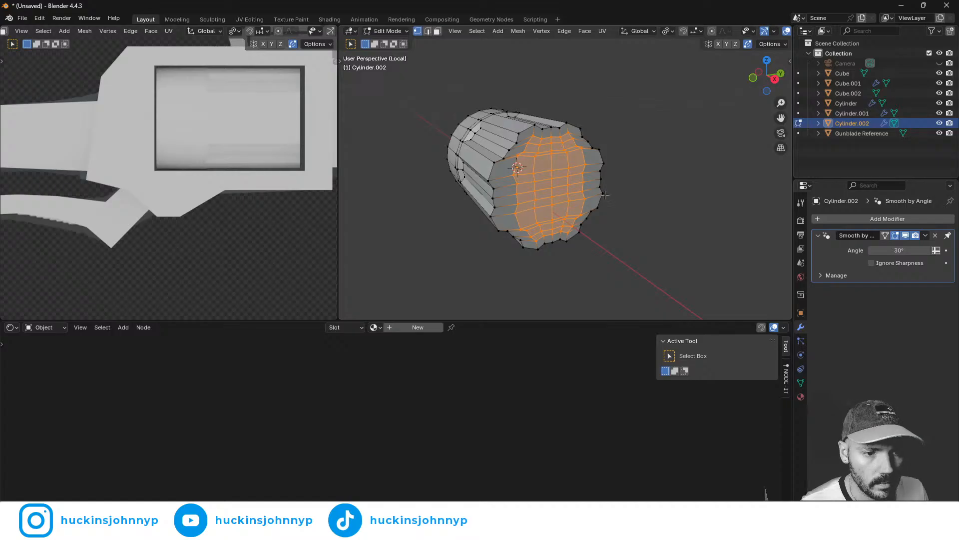
key(s)
key(x)
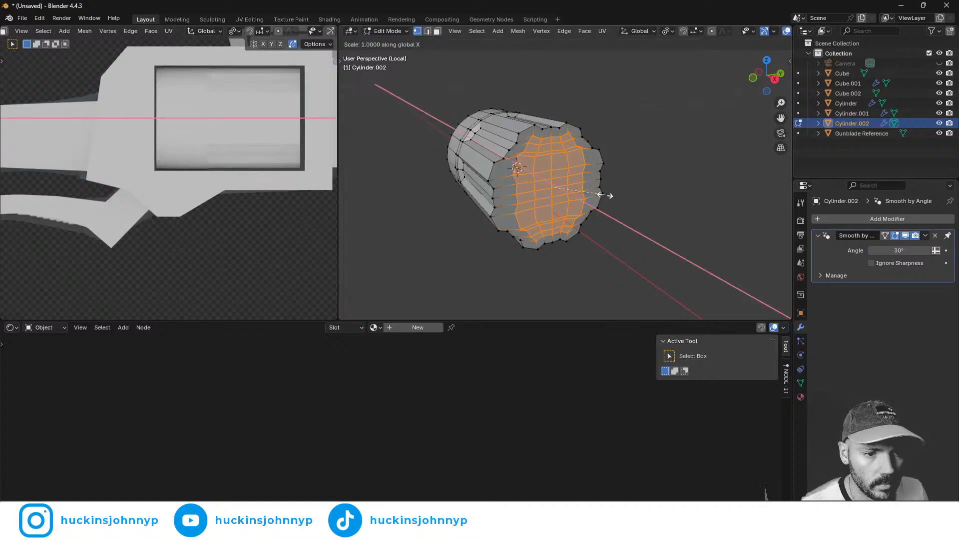
key(x)
key(x)
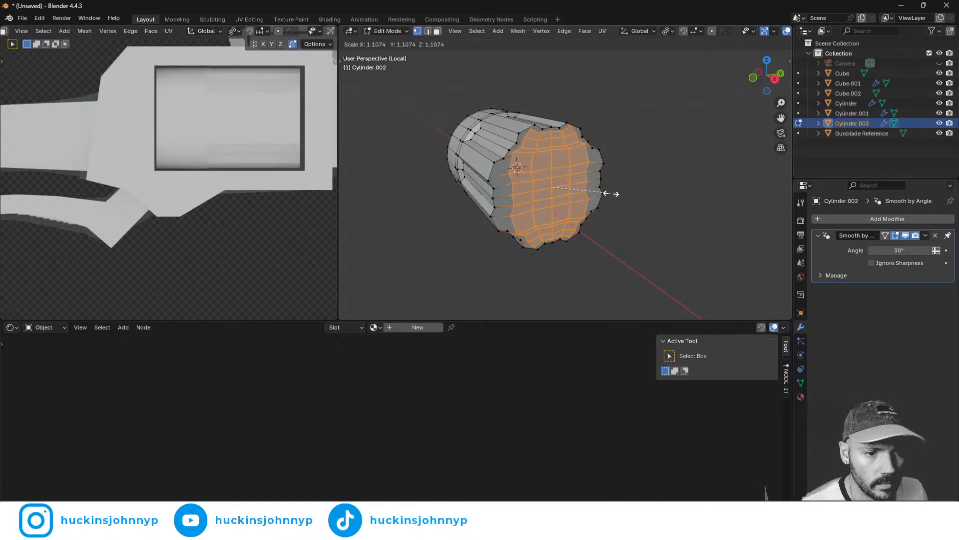
click(609, 193)
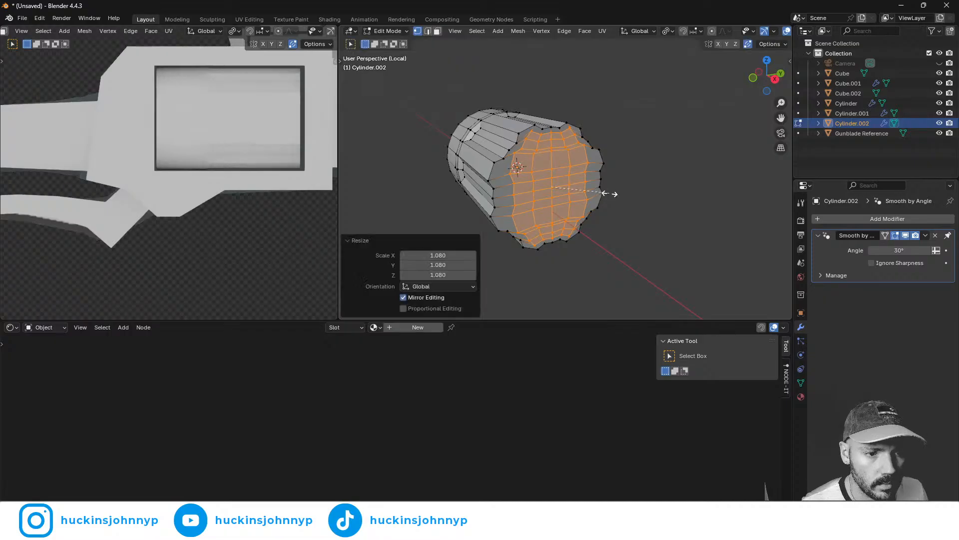
key(s)
key(y)
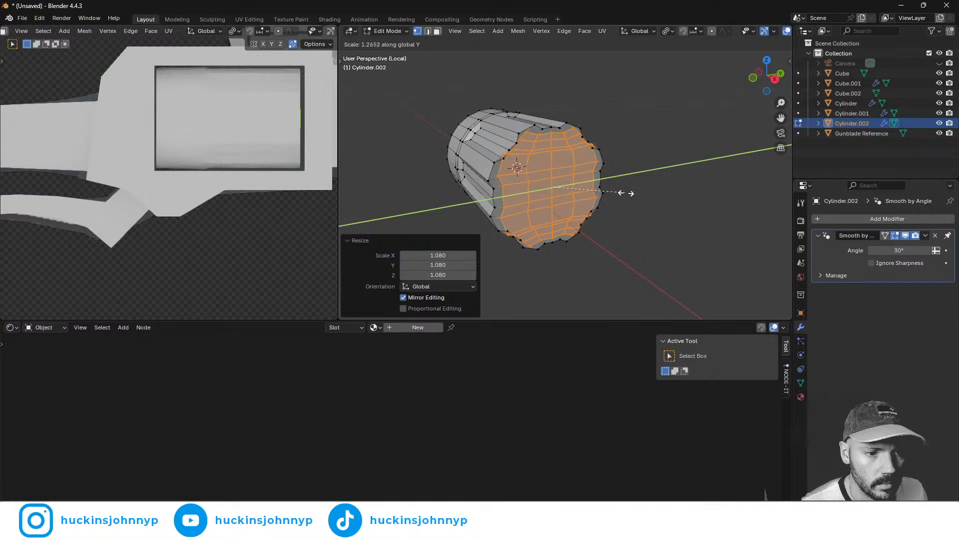
right_click(616, 192)
key(ctrl+z)
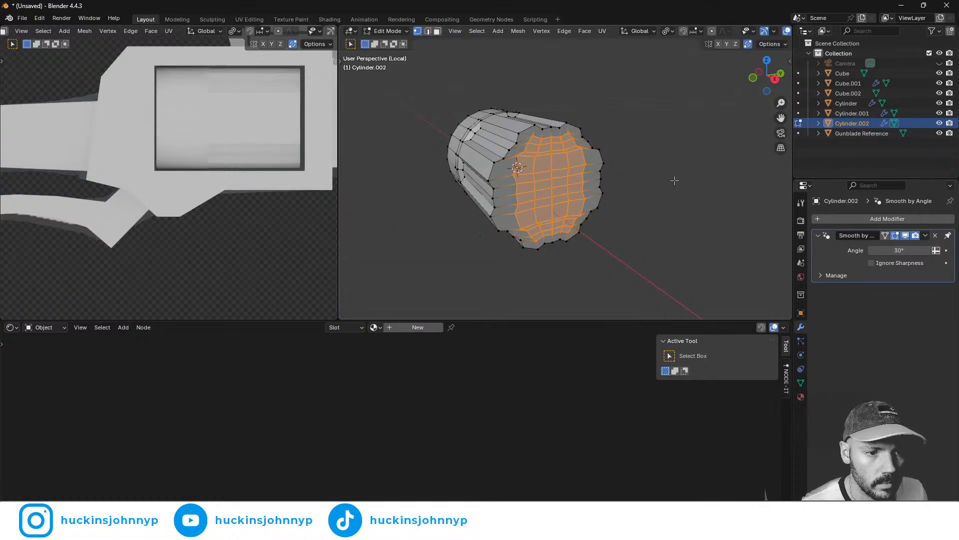
- Clear the cap's grid selection and return the cylinder to Object Mode
middle_drag(663, 189, 623, 195)
click(582, 151)
key(Tab)
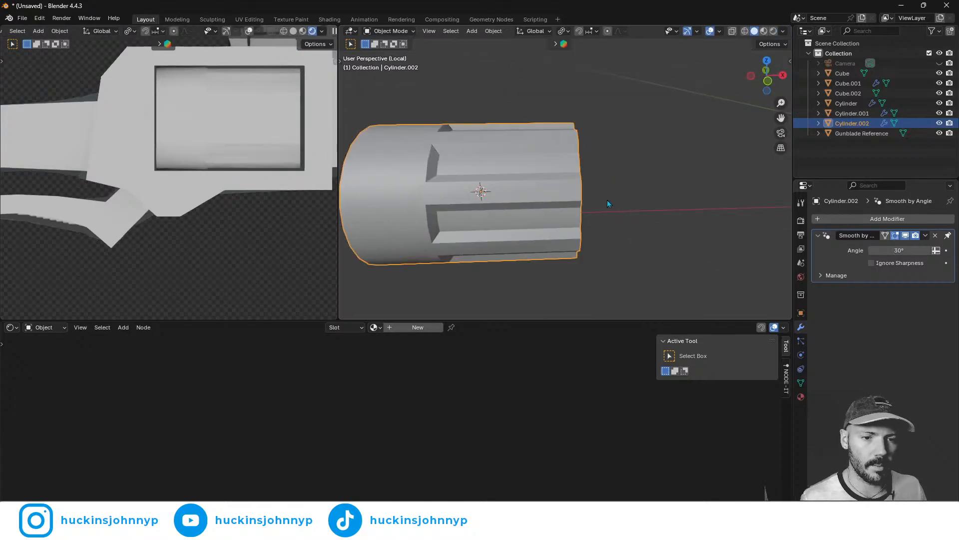
- Check the cylinder's capped end in Edit Mode, return to Object Mode and exit local view to bring back the gunblade
middle_drag(565, 201, 487, 176)
key(Tab)
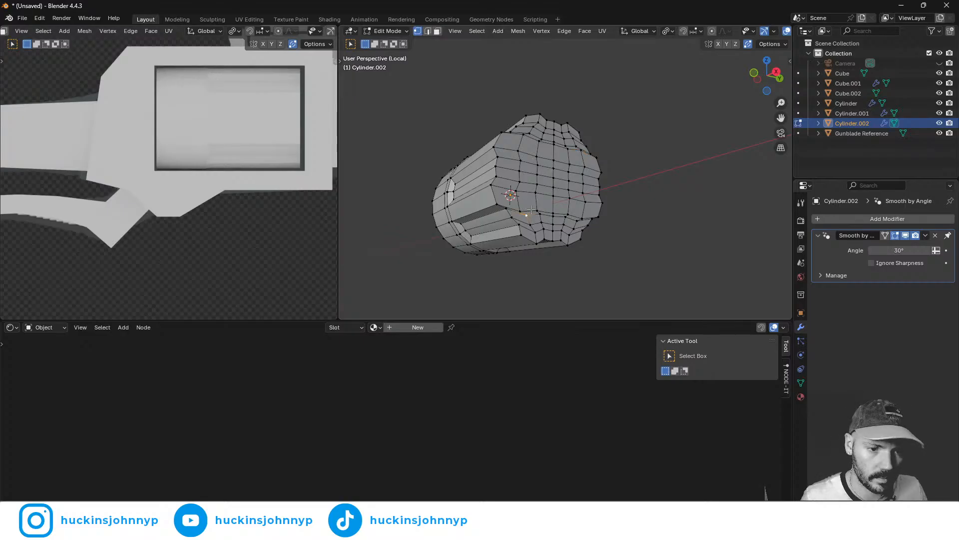
click(508, 207)
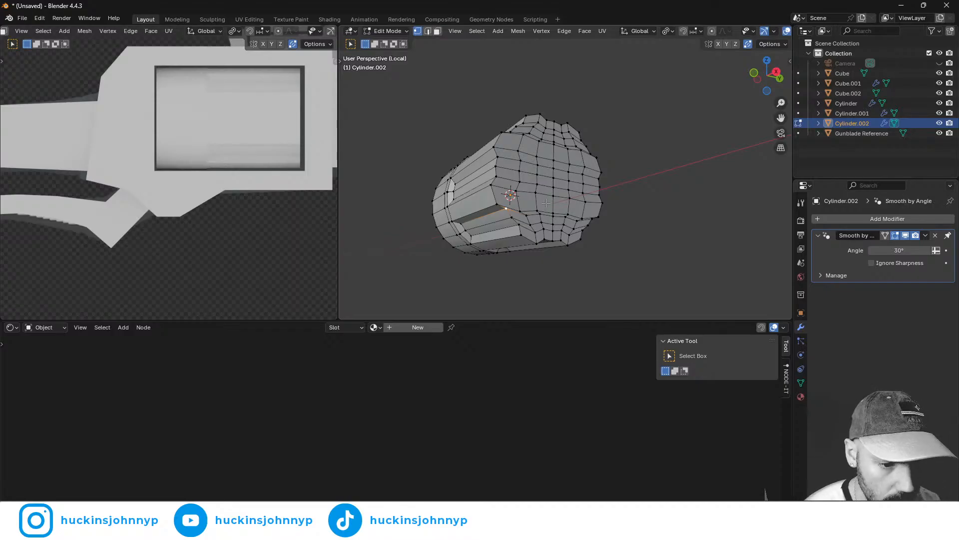
middle_drag(326, 121, 280, 174)
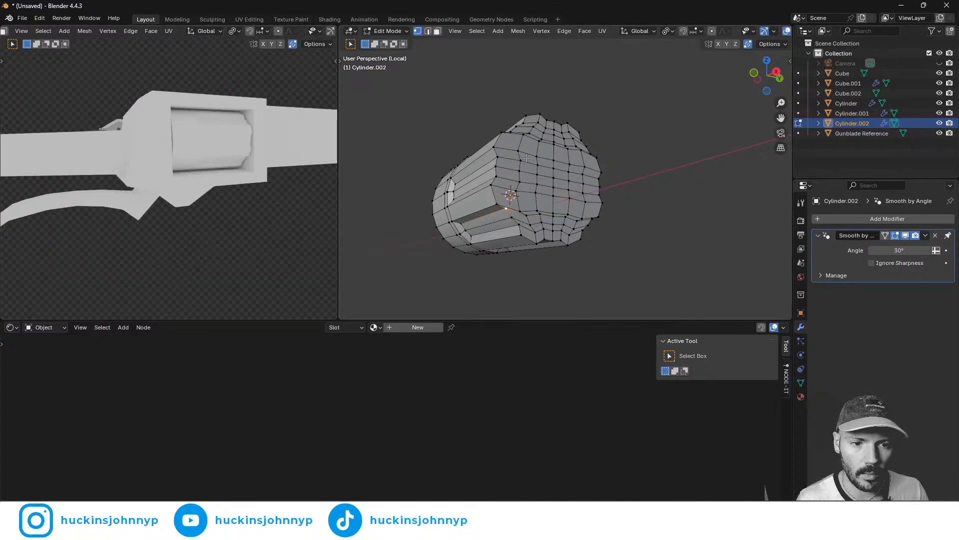
key(Tab)
key(KP_Divide)
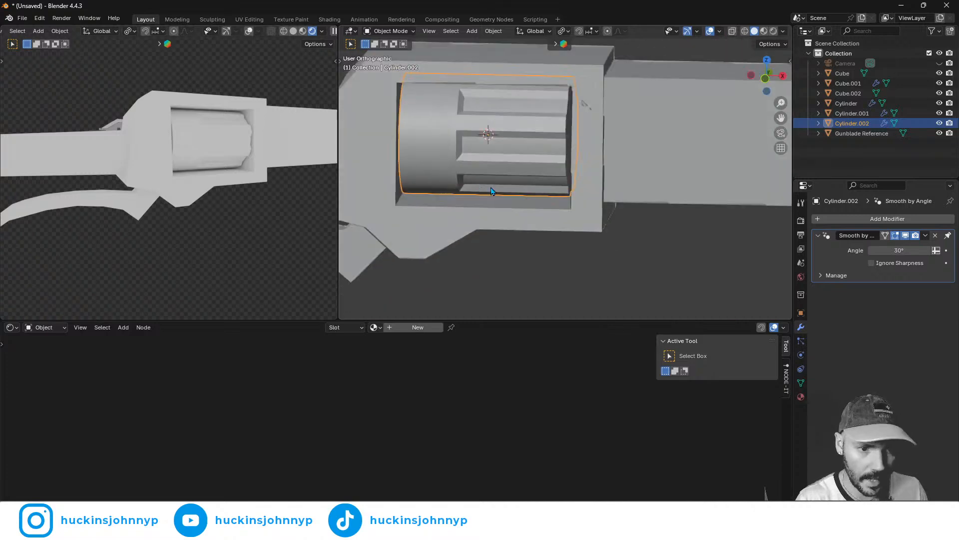
- Switch the viewport to perspective and examine how the grooved cylinder sits inside the frame
middle_drag(492, 192, 518, 213)
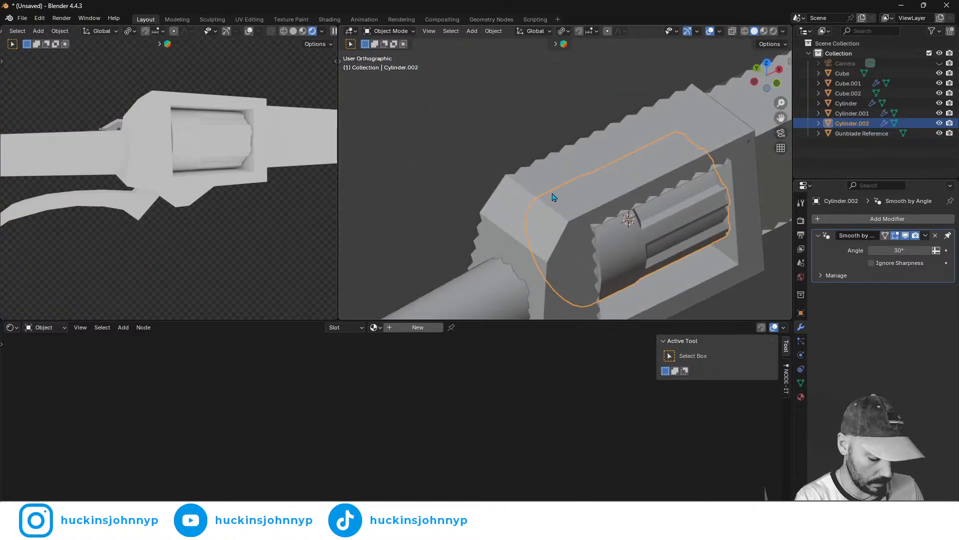
key(KP_5)
scroll(615, 201, down, 6)
middle_drag(626, 231, 621, 208)
scroll(575, 228, down, 6)
scroll(545, 222, up, 5)
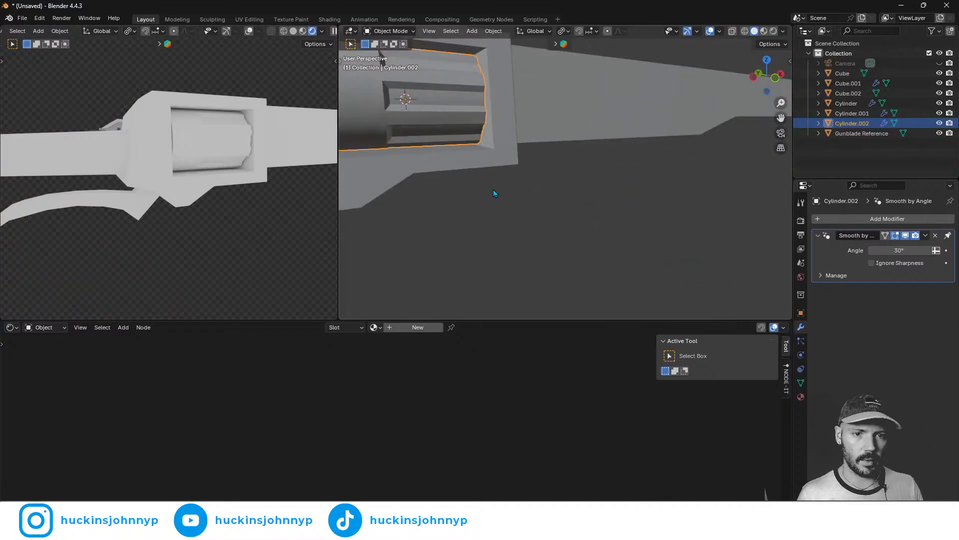
middle_drag(493, 197, 563, 219)
scroll(667, 132, down, 5)
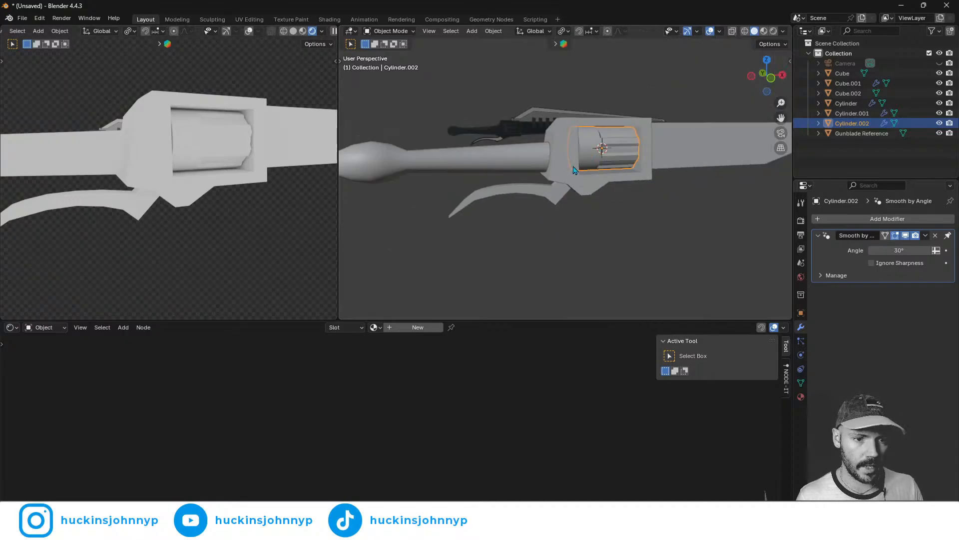
- Apply Shade Auto Smooth at 30° to the curved trigger piece beneath the frame
click(509, 194)
right_click(531, 185)
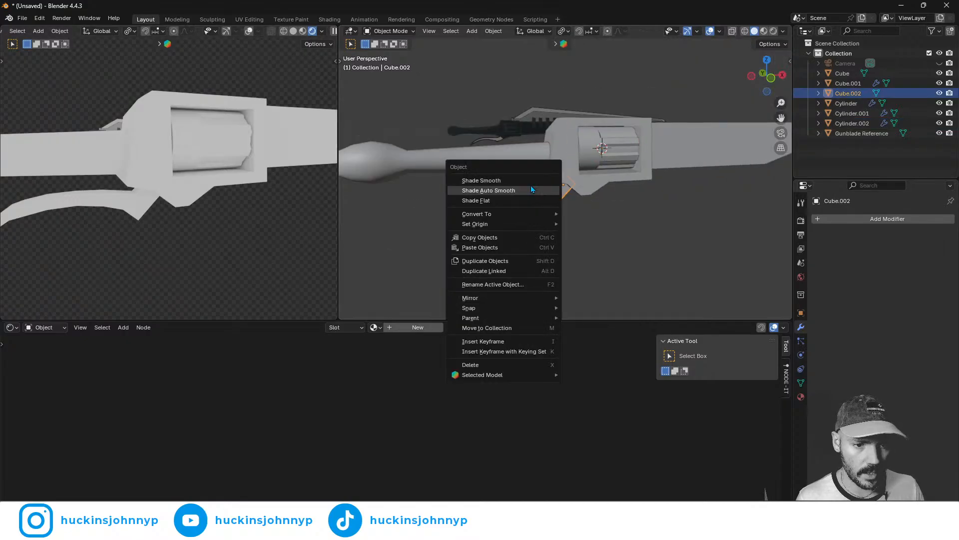
click(525, 188)
scroll(495, 218, up, 3)
scroll(495, 218, down, 3)
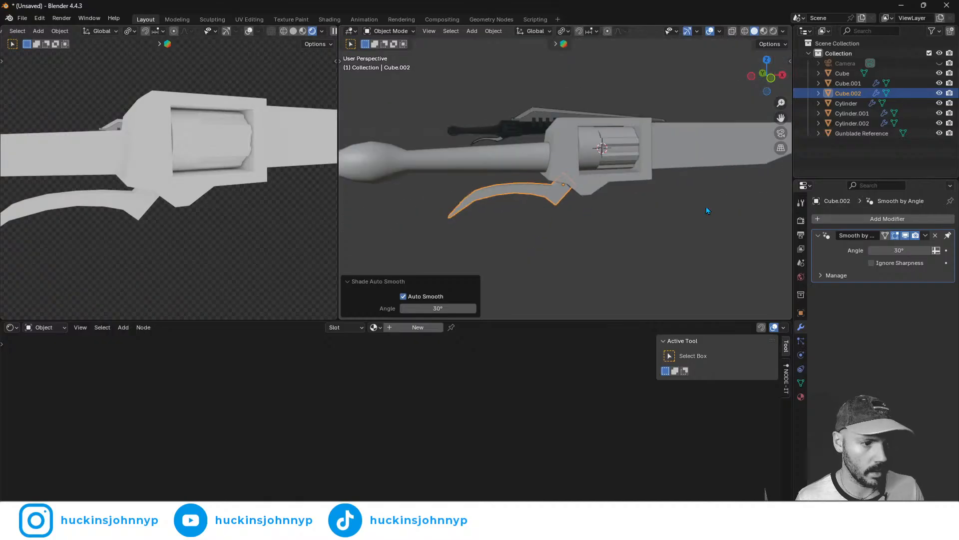
- Add a Subdivision Surface modifier to the curved trigger piece
click(828, 219)
text(s)
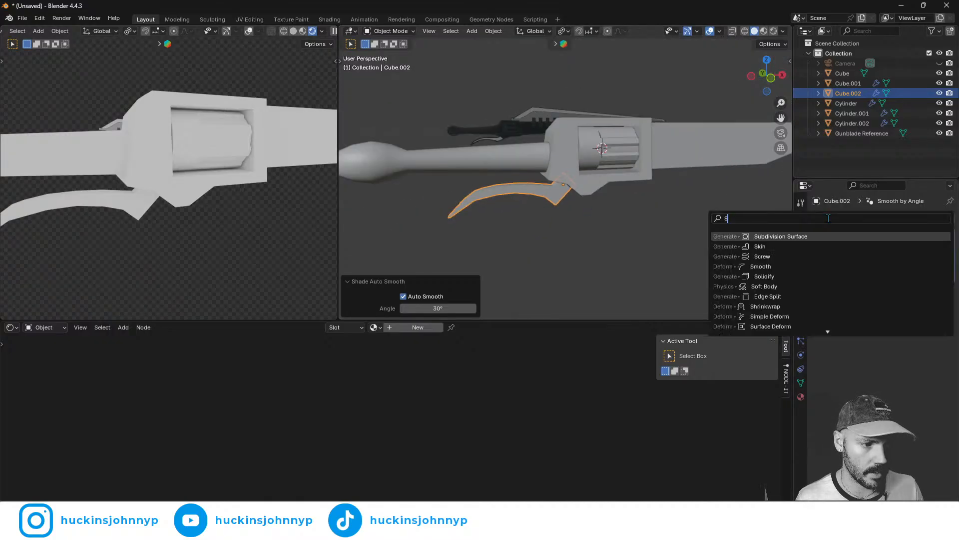
click(820, 236)
- Add one loop cut to the trigger piece's thick end in Edit Mode, slid to a factor of -0.306
middle_drag(622, 239, 550, 146)
scroll(471, 135, down, 3)
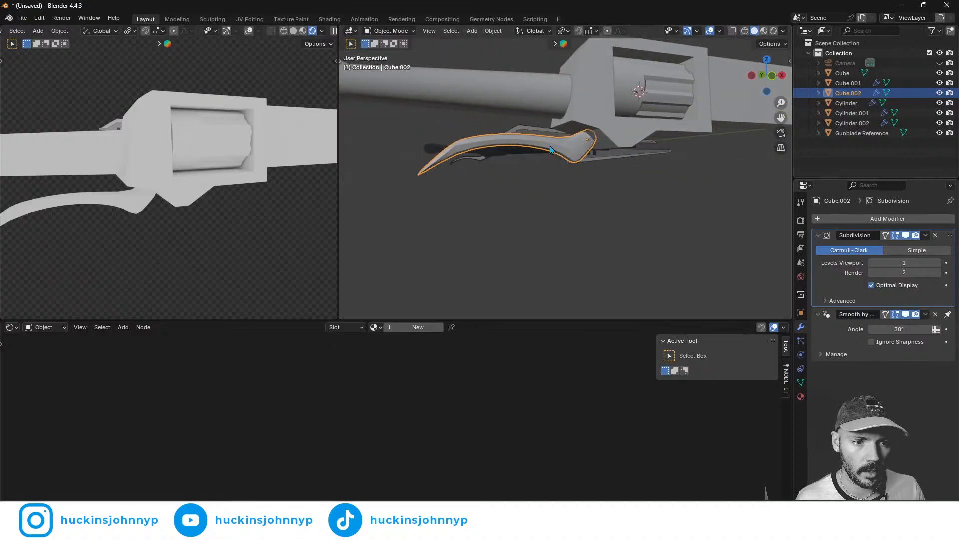
key(Tab)
key(g)
key(g)
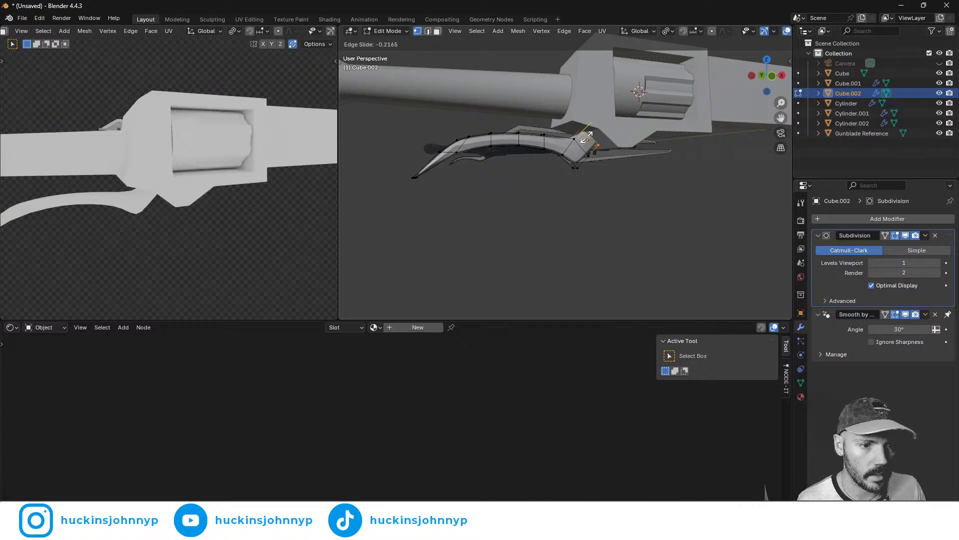
click(589, 141)
- Add a supporting loop cut close to the trigger piece's end face, slid by about -0.825, to sharpen that edge
middle_drag(599, 150, 632, 169)
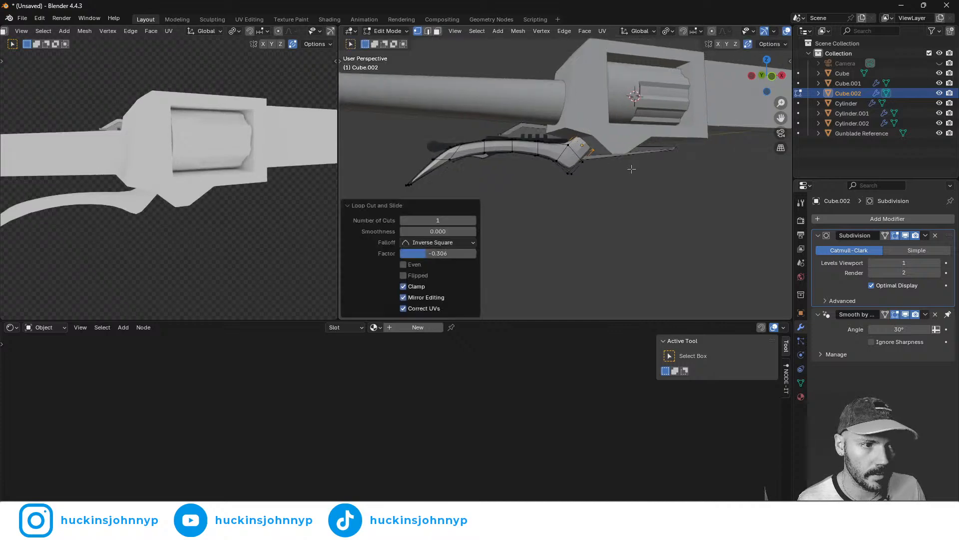
scroll(627, 171, up, 5)
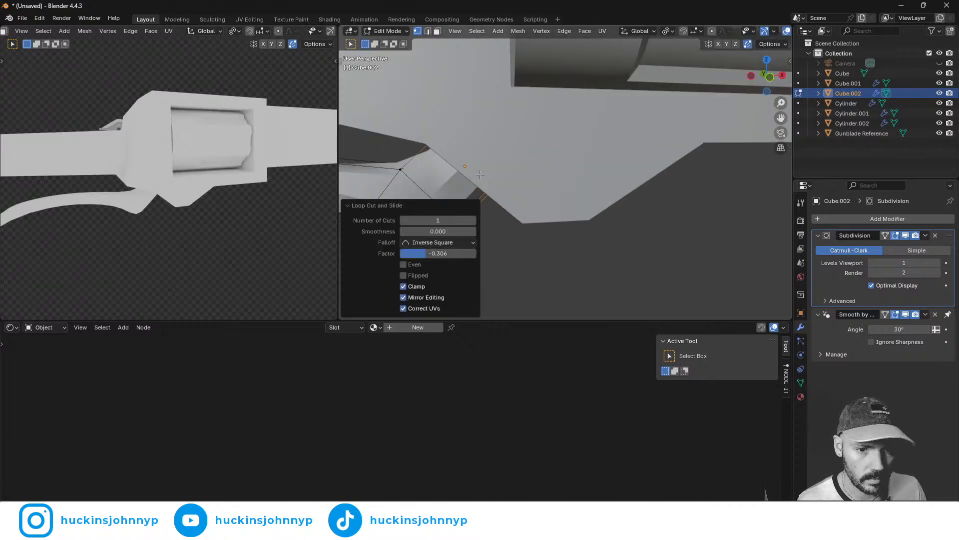
shift+middle_drag(494, 178, 568, 160)
scroll(546, 170, down, 3)
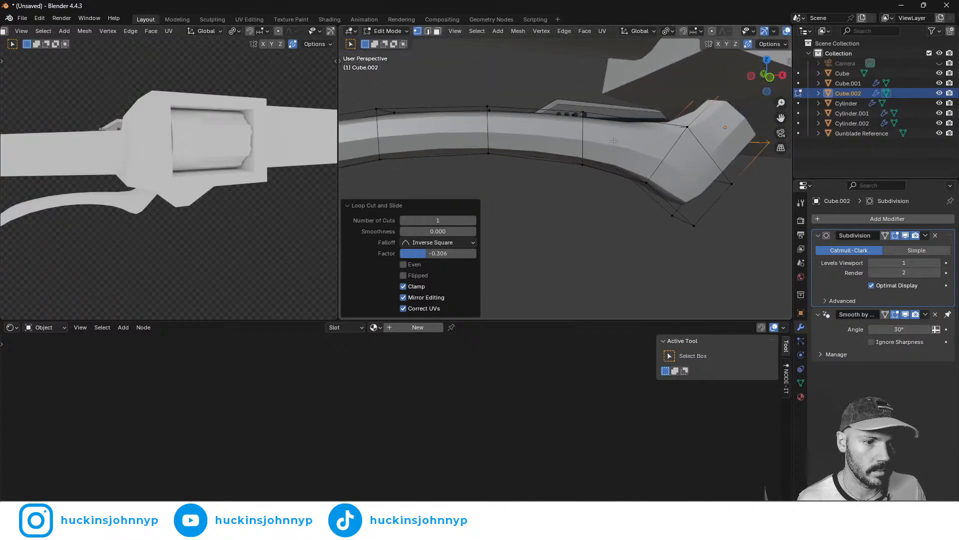
shift+middle_drag(666, 141, 609, 163)
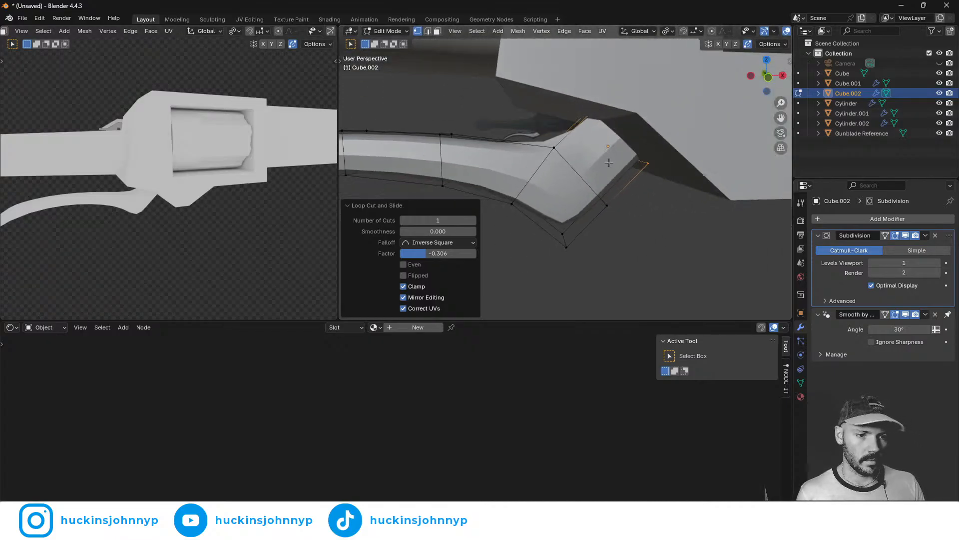
key(ctrl+r)
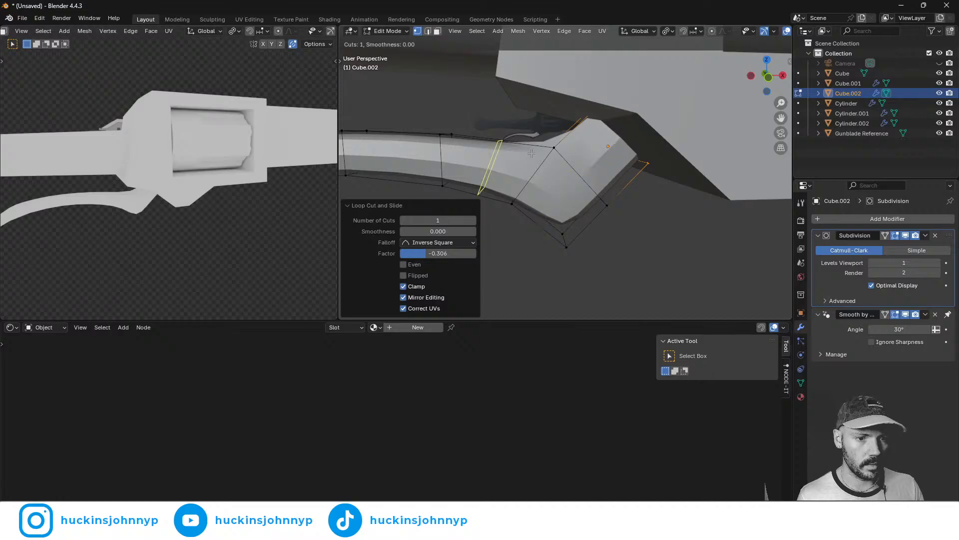
click(555, 150)
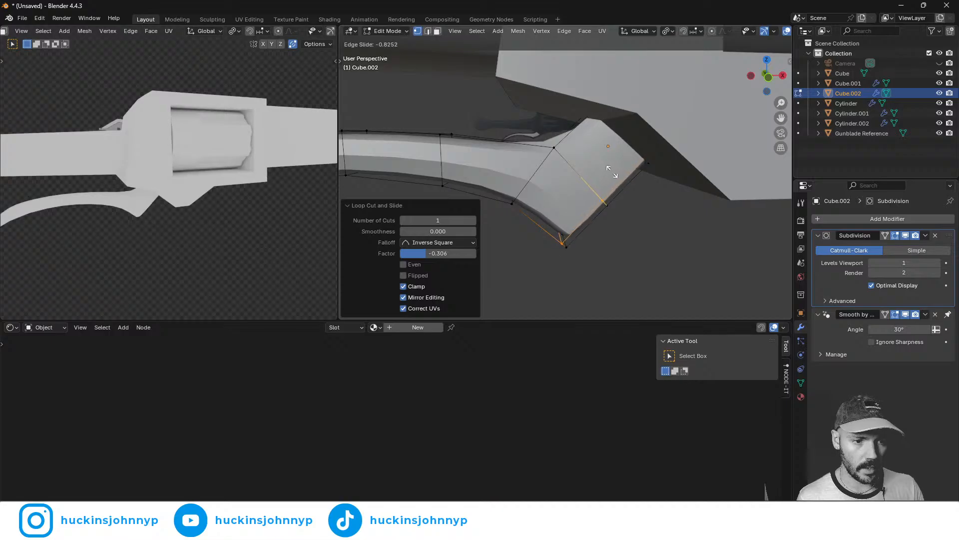
click(613, 171)
key(ctrl+t)
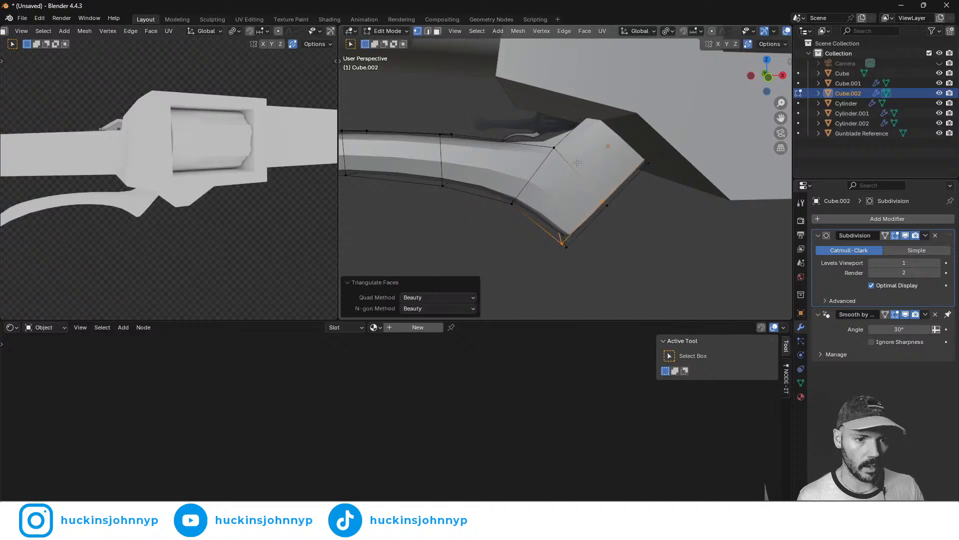
- Add a loop cut where the trigger's thick end meets its curved arm, slid to 0.697, and return to Object Mode
key(ctrl+r)
click(577, 161)
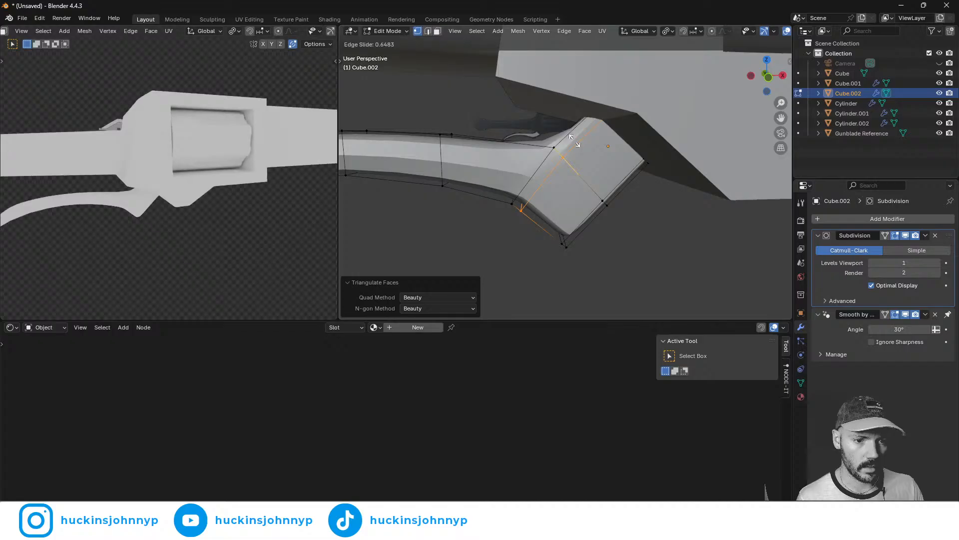
click(573, 140)
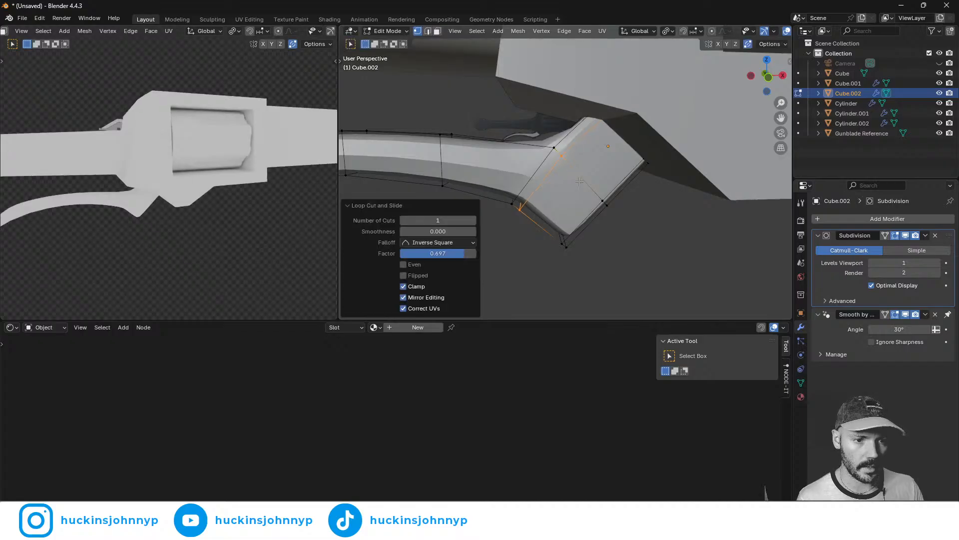
scroll(577, 193, down, 5)
key(Tab)
middle_drag(580, 225, 564, 191)
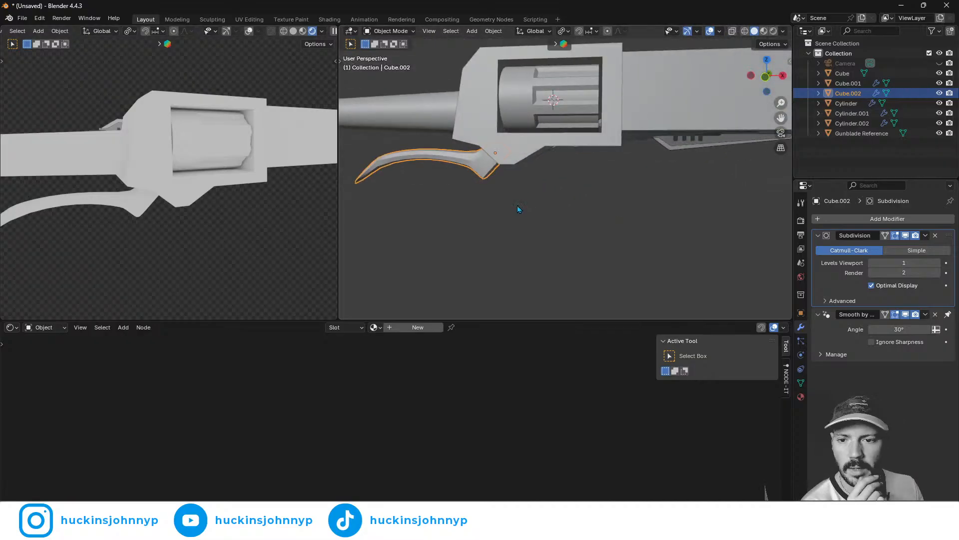
middle_drag(175, 226, 129, 219)
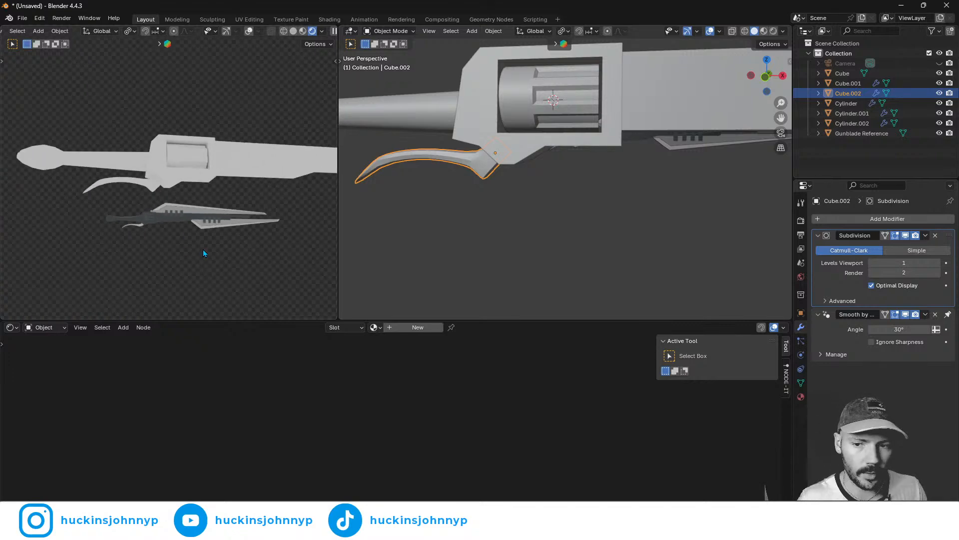
mouse_move(204, 250)
middle_down()
mouse_move(228, 259)
mouse_move(212, 274)
mouse_move(191, 274)
mouse_move(218, 241)
middle_up()
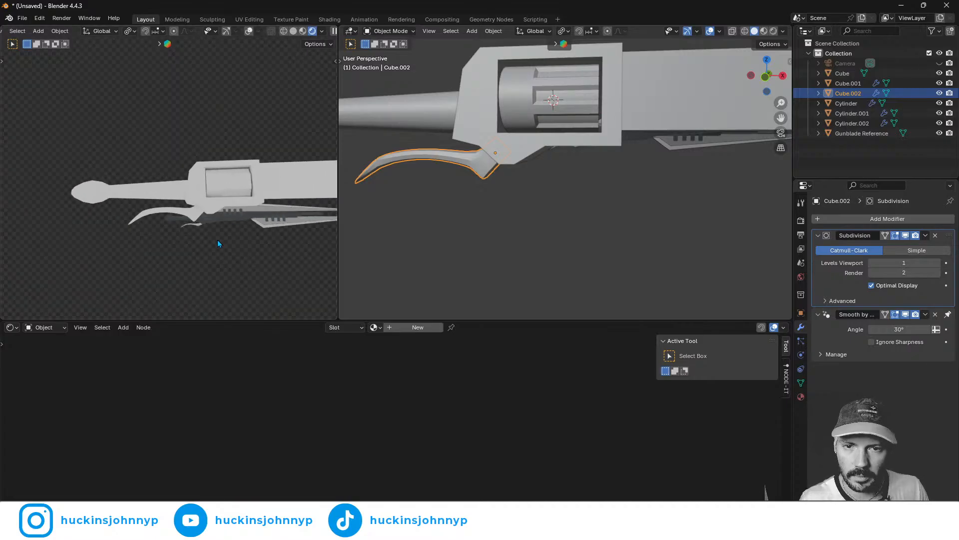
- Examine the gunblade from the front in the rendered viewport, from the grip and trigger guard to the blade
mouse_move(261, 198)
middle_down()
mouse_move(280, 208)
mouse_move(264, 226)
mouse_move(255, 206)
middle_up()
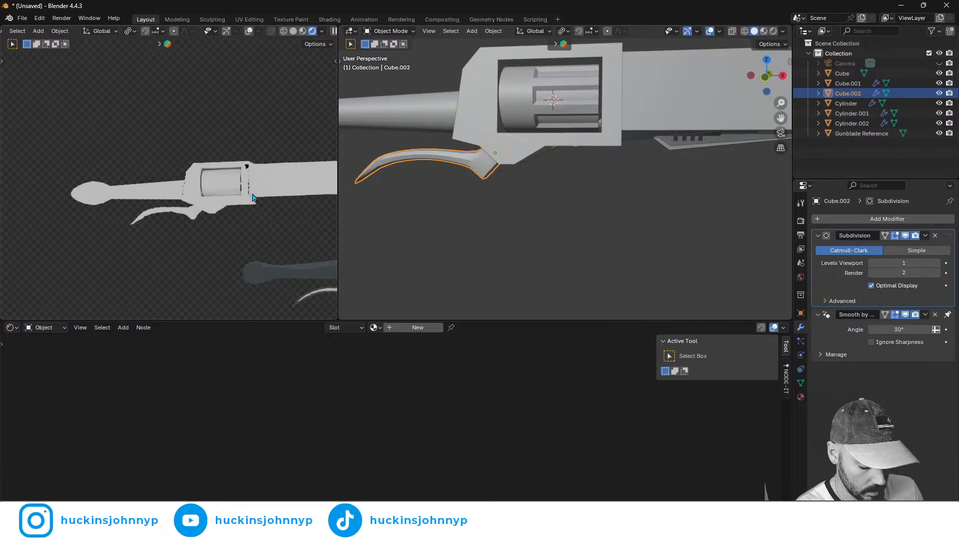
key(KP_0)
key(KP_1)
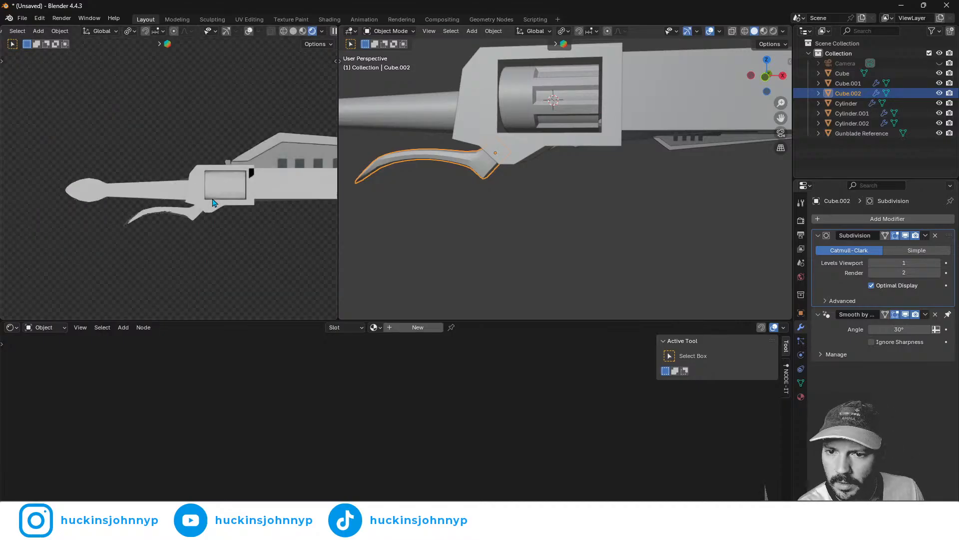
scroll(277, 110, down, 3)
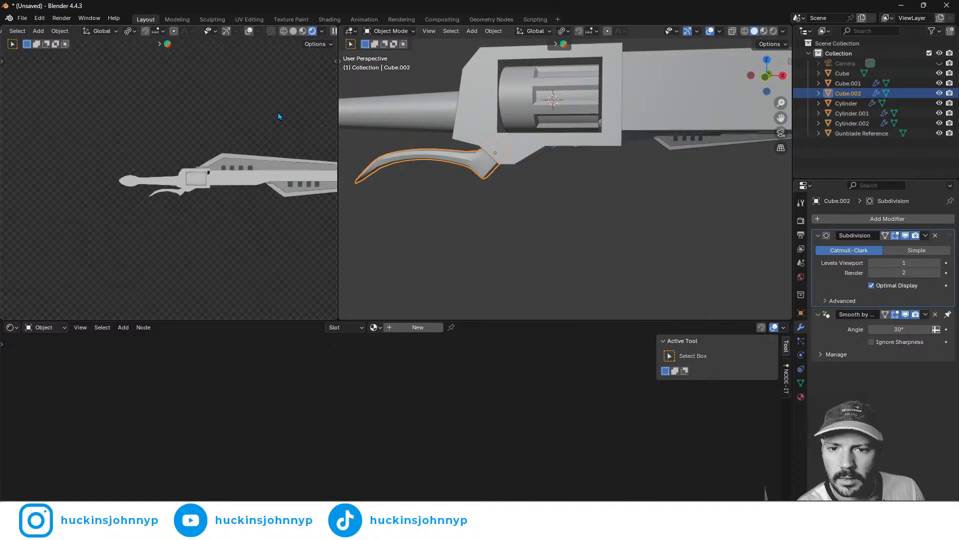
scroll(262, 128, up, 3)
scroll(200, 173, up, 5)
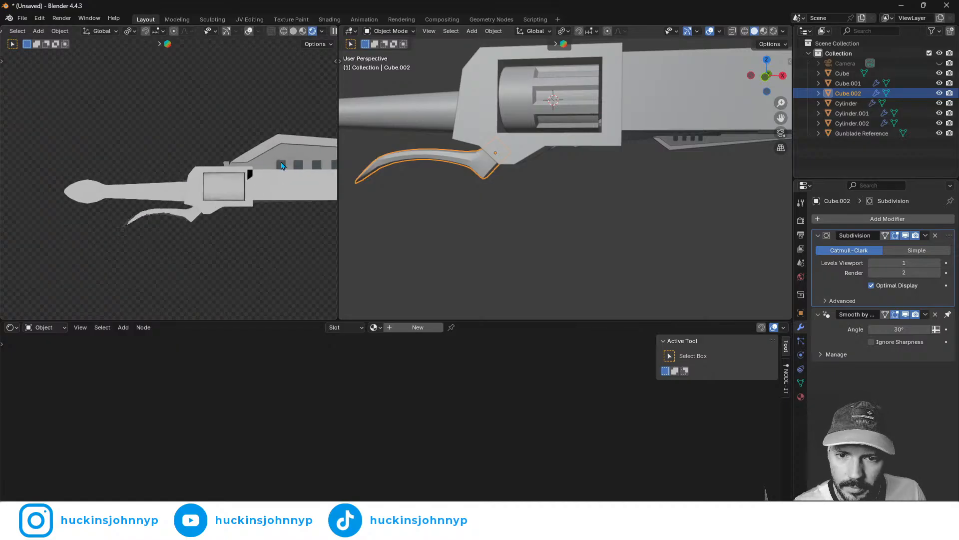
scroll(168, 188, up, 2)
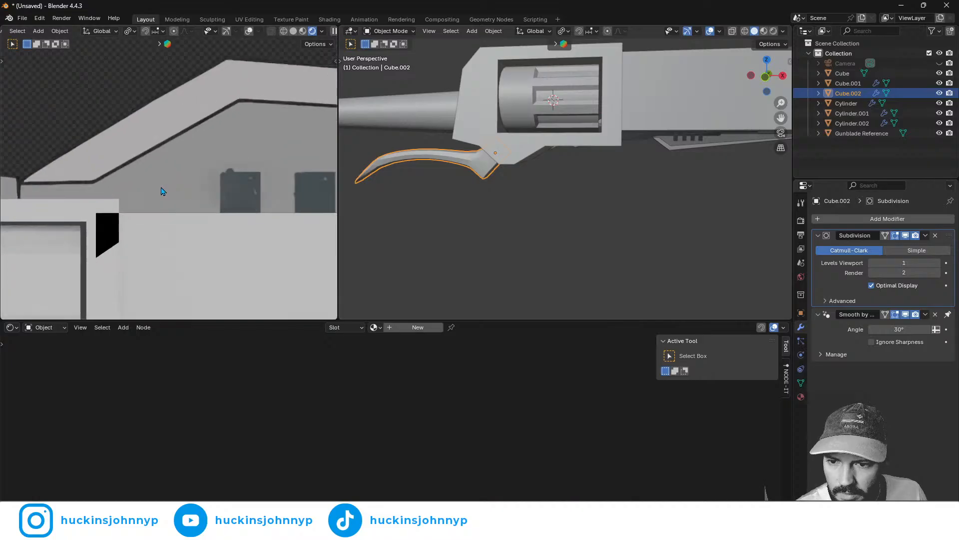
scroll(164, 192, down, 2)
- Inspect the revolver frame's mesh and the dark notch where the frame meets the blade
middle_drag(599, 119, 560, 170)
click(599, 165)
key(Tab)
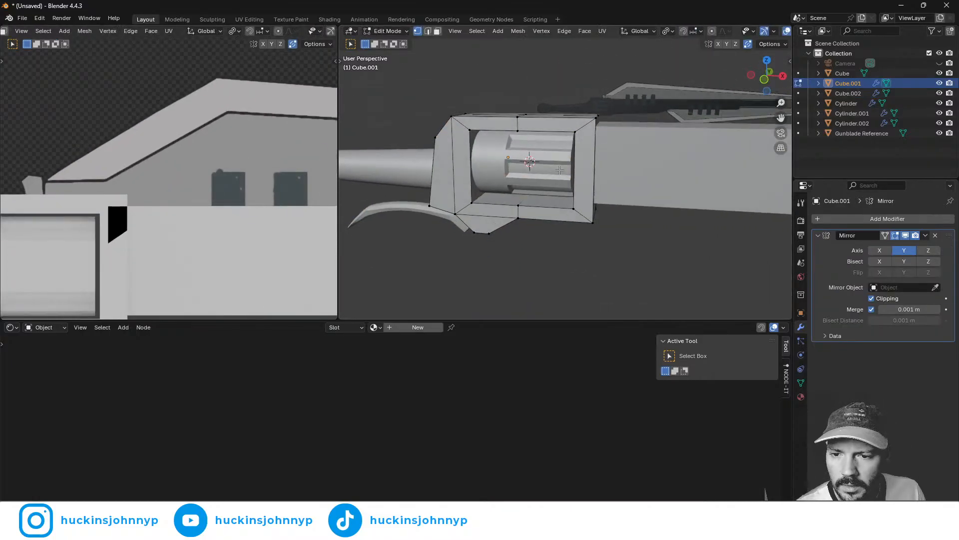
scroll(228, 216, down, 3)
scroll(206, 217, up, 3)
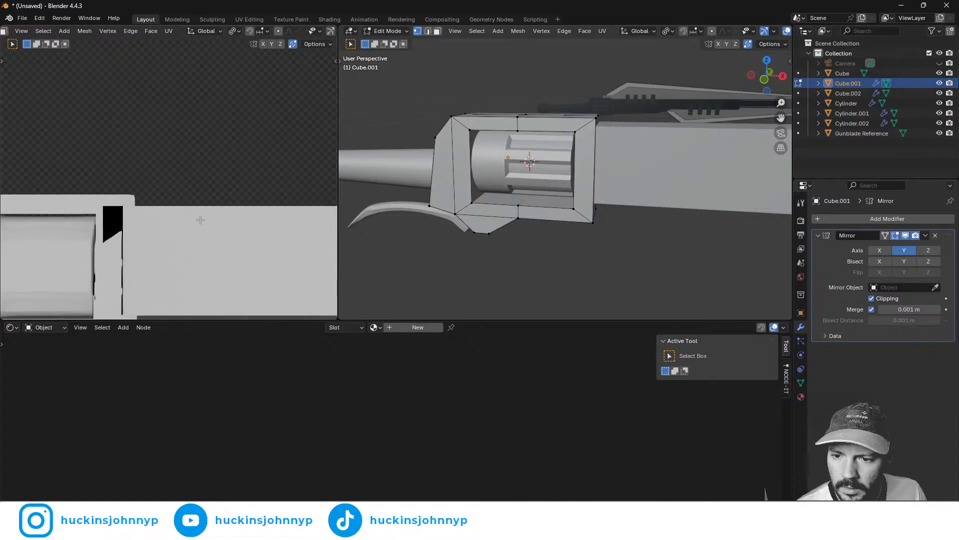
key(Tab)
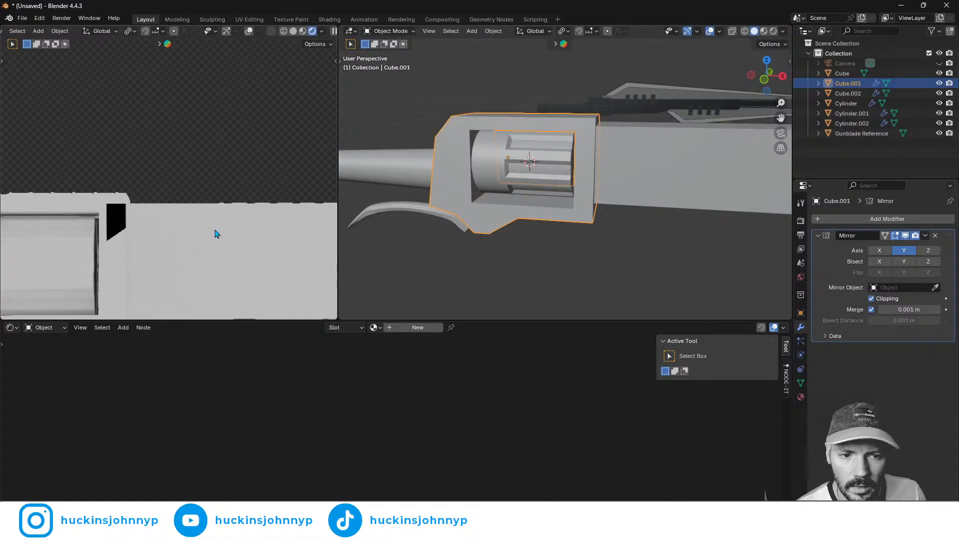
key(Tab)
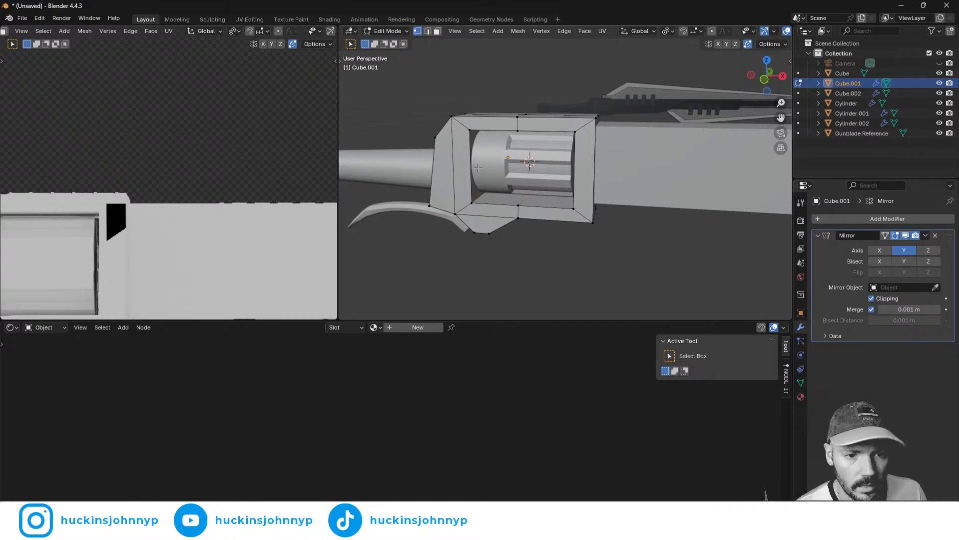
key(Tab)
key(Tab)
scroll(168, 219, down, 1)
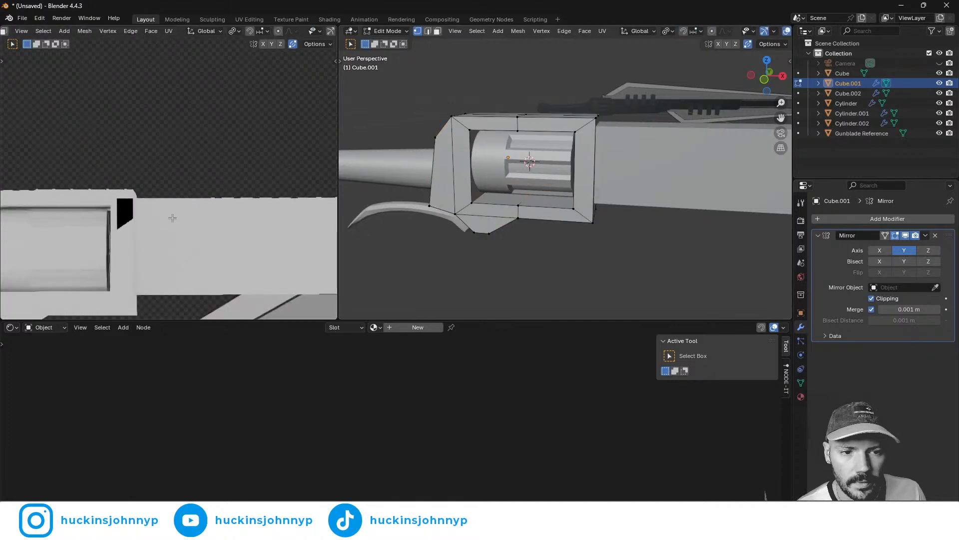
key(Tab)
scroll(168, 204, down, 3)
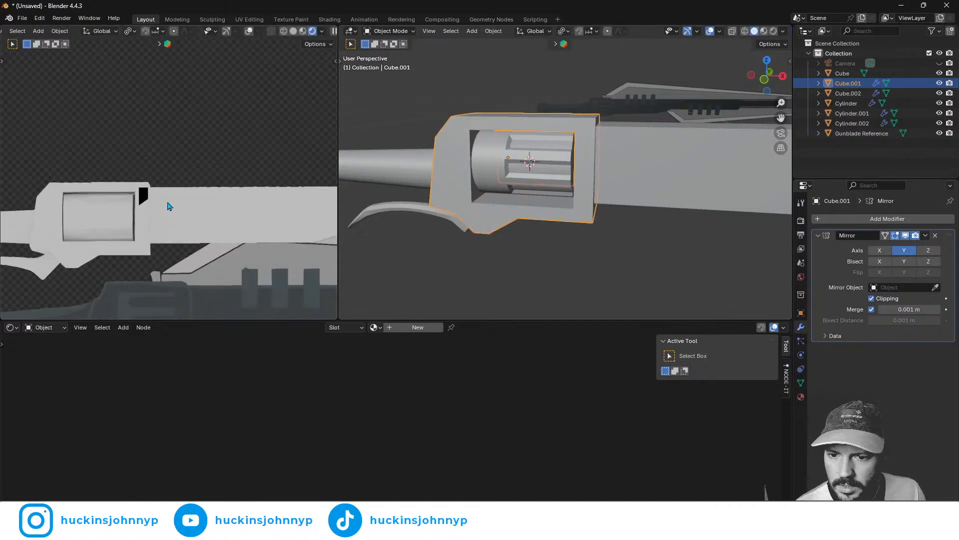
middle_drag(168, 205, 231, 148)
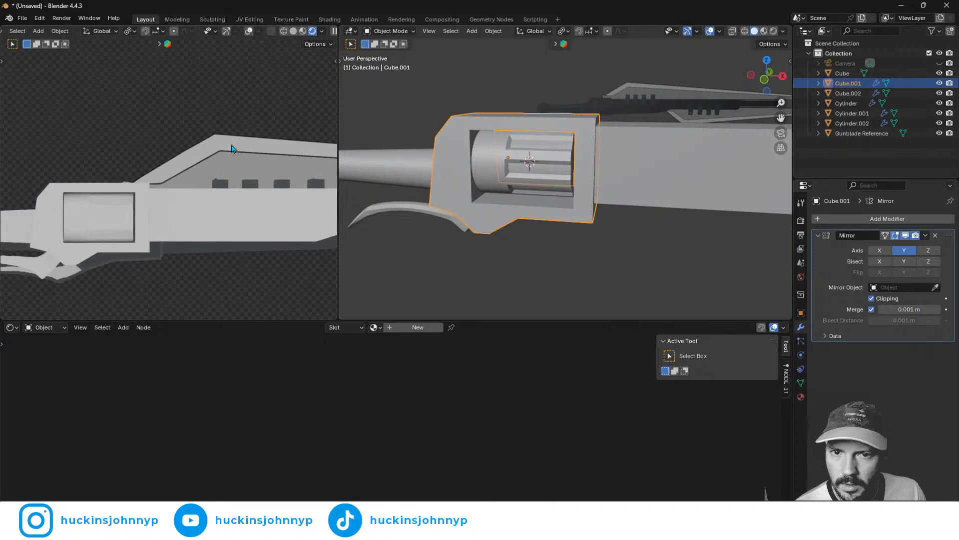
- Show the navigation gizmo in the rendered viewport and align that view to the Y axis
click(227, 32)
click(311, 76)
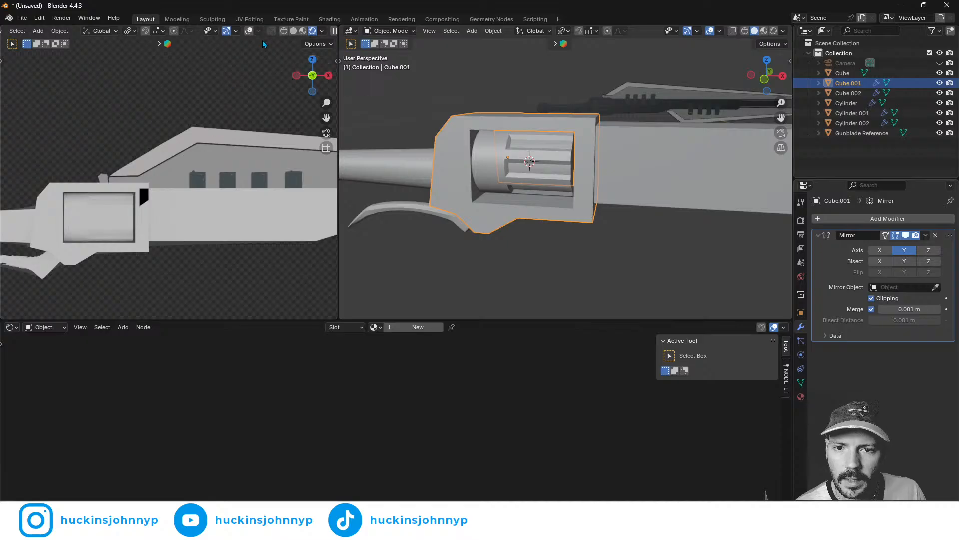
scroll(139, 205, down, 4)
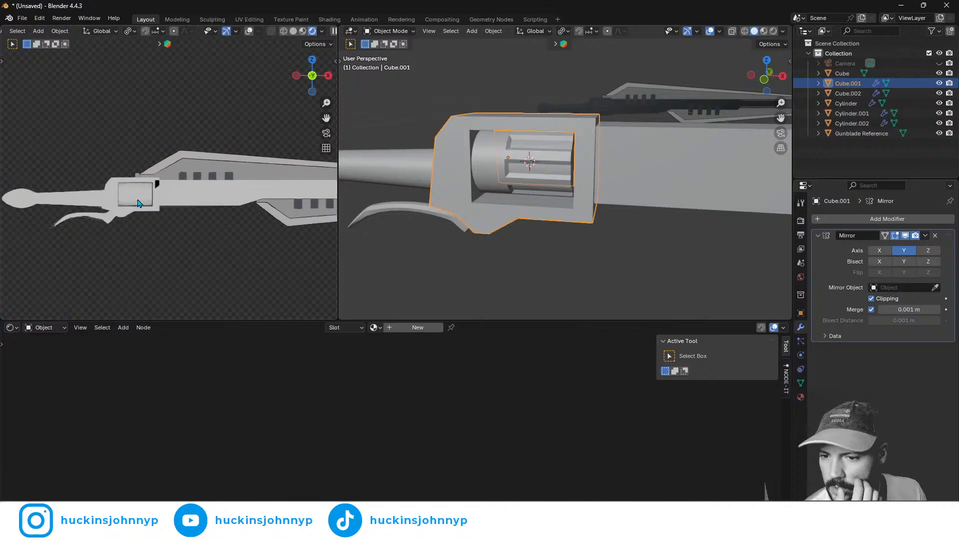
scroll(142, 204, up, 5)
scroll(127, 204, down, 1)
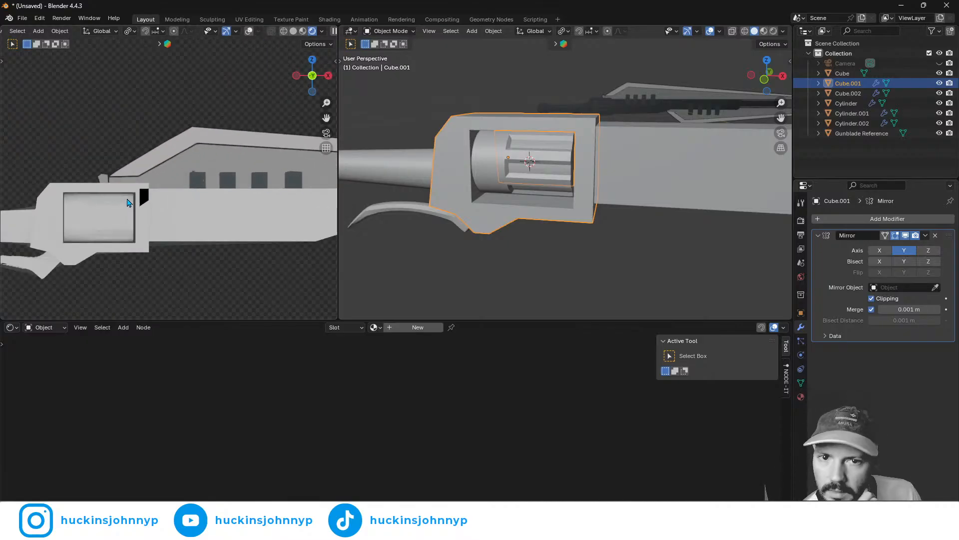
scroll(244, 106, up, 1)
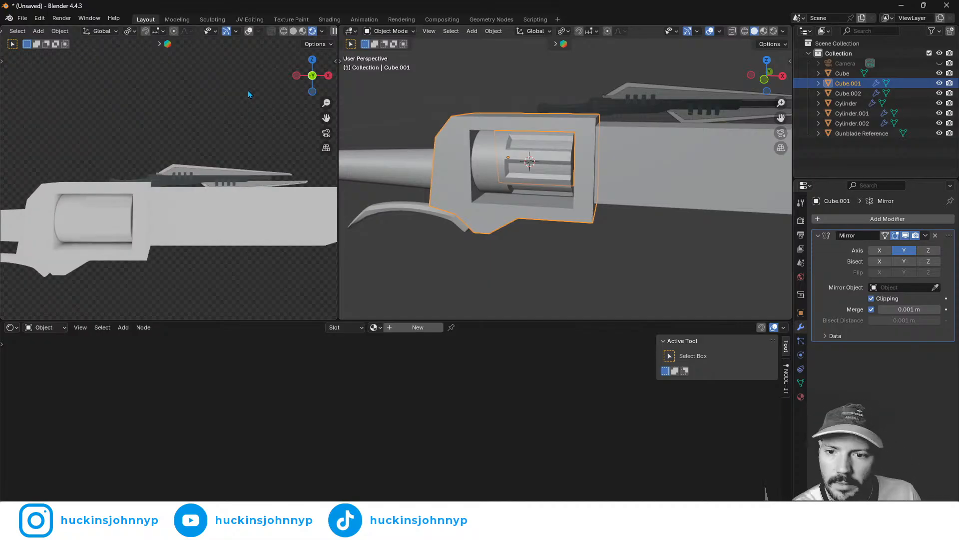
click(314, 76)
click(313, 77)
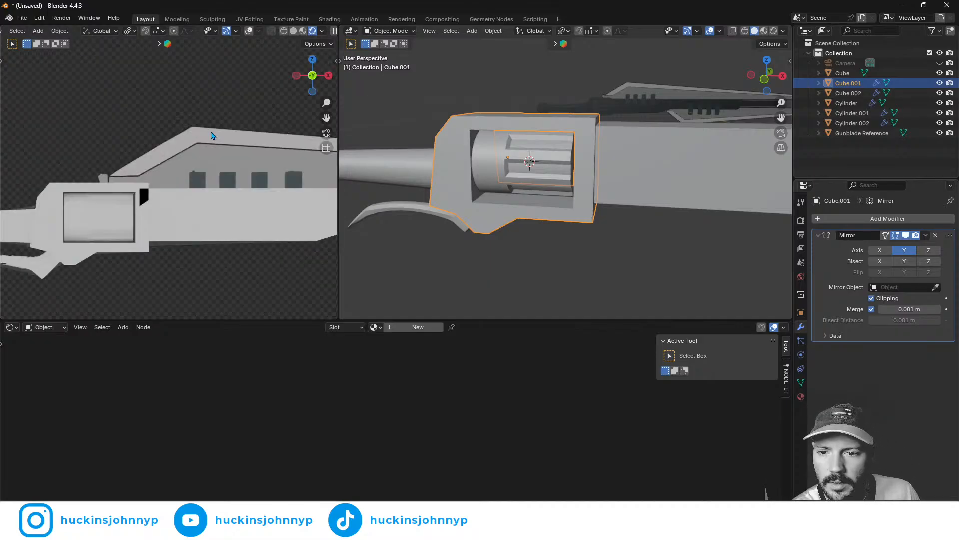
scroll(214, 150, down, 3)
scroll(214, 156, up, 2)
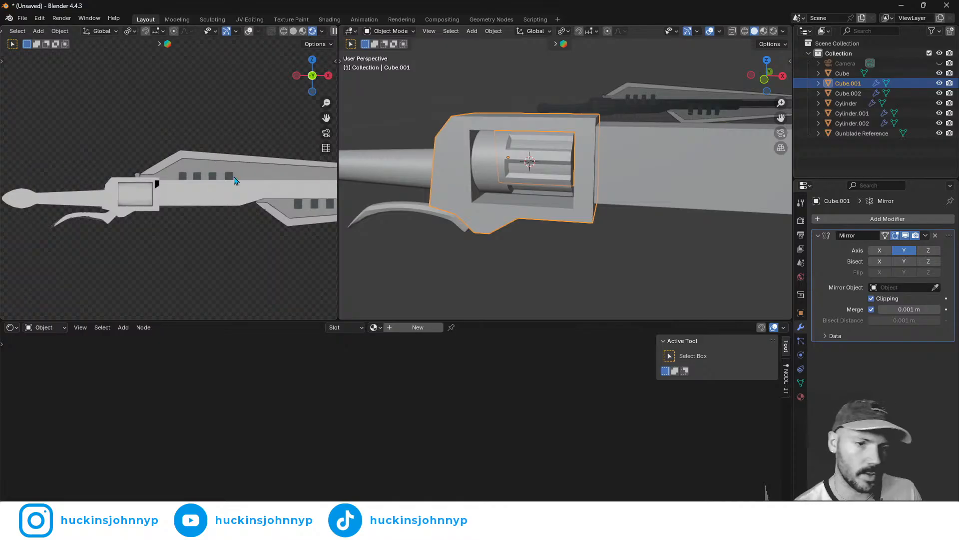
- Select all side faces of the revolver frame, including the lower triangular tip, and rotate them about 9° around X
middle_drag(489, 204, 456, 202)
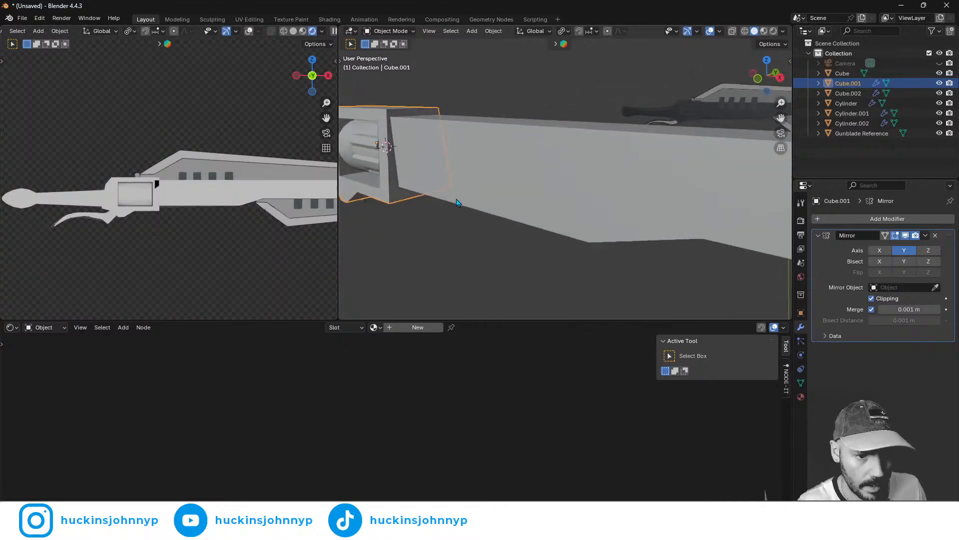
middle_drag(382, 142, 403, 184)
key(Tab)
click(473, 179)
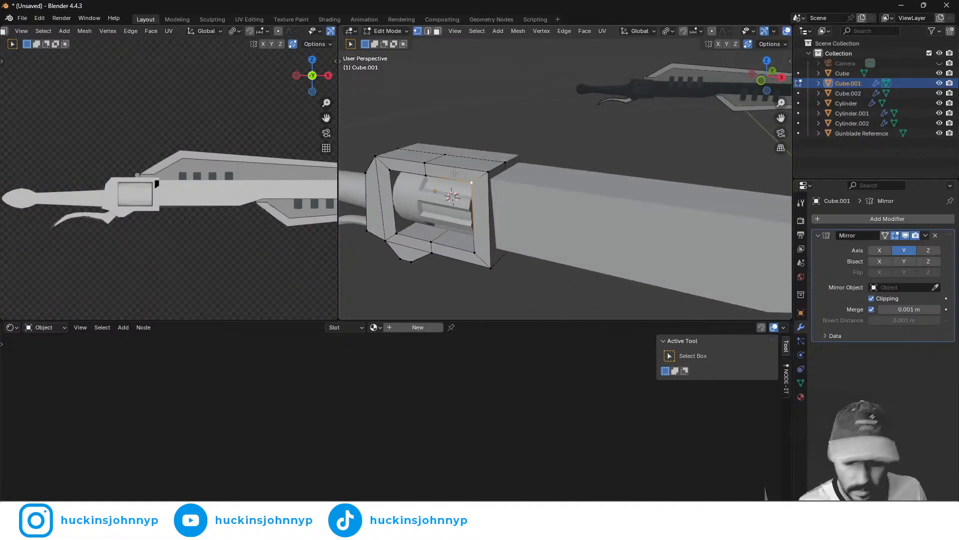
scroll(452, 173, down, 3)
scroll(452, 173, up, 3)
key(Tab)
key(Tab)
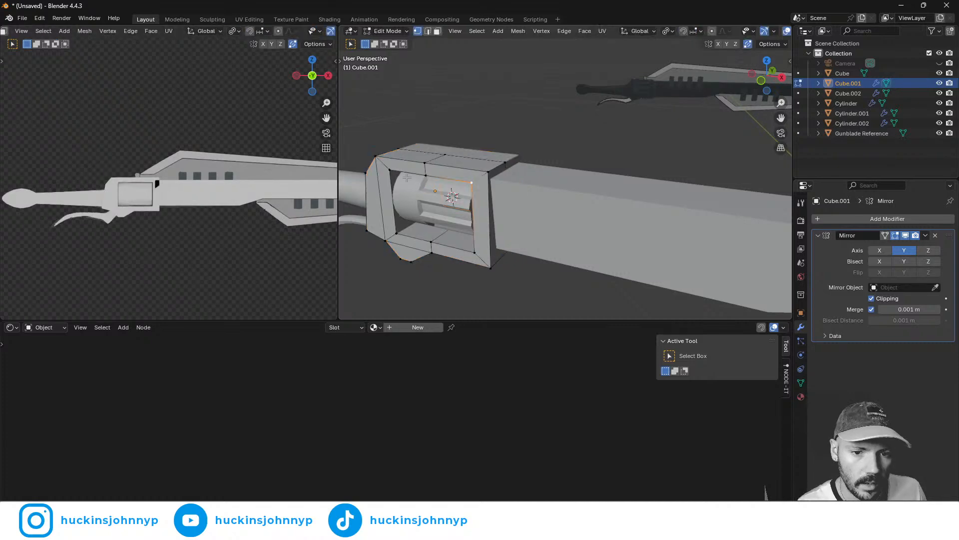
key(3)
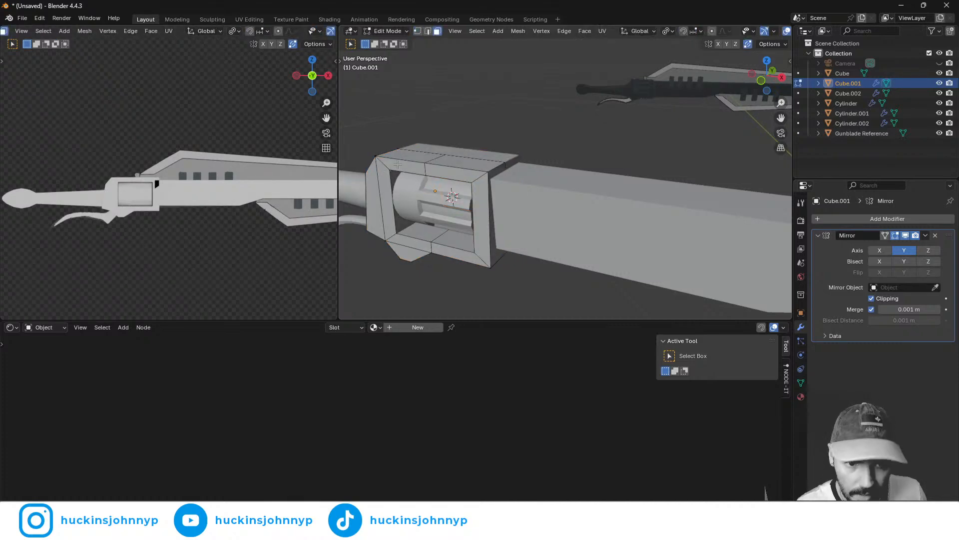
alt+click(425, 168)
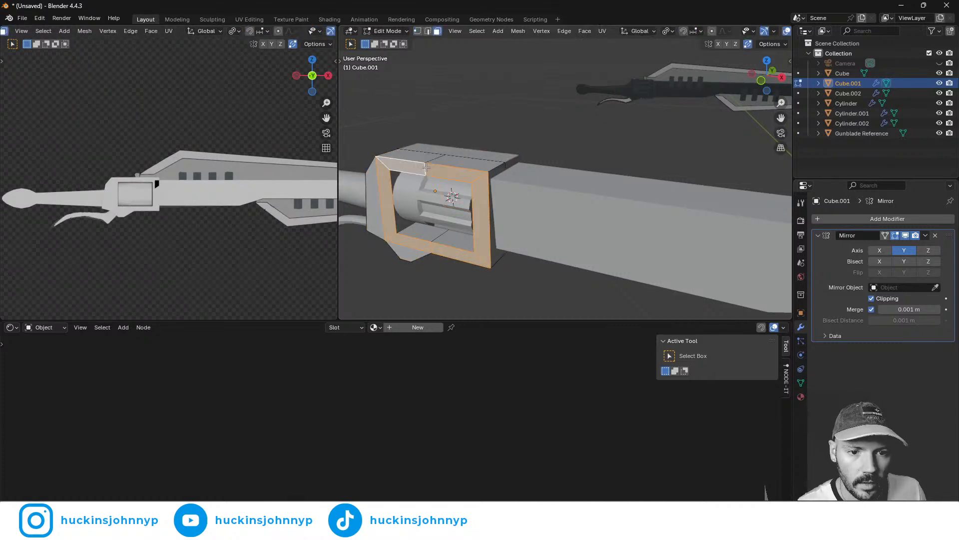
shift+click(372, 188)
shift+click(409, 252)
key(r)
key(x)
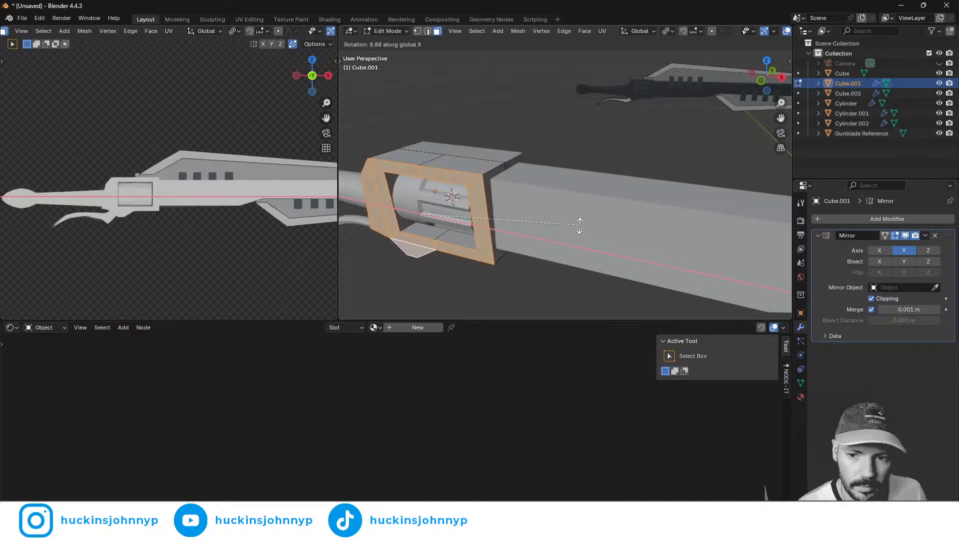
click(579, 225)
- Move the revolver frame's selected side faces about 0.005 m along Y, and select the blade body
middle_drag(580, 225, 550, 230)
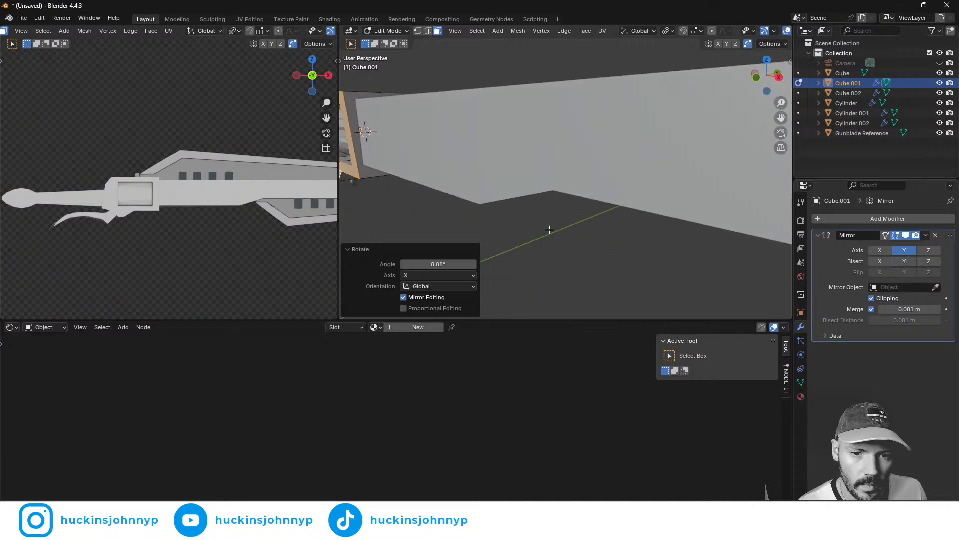
middle_drag(430, 179, 564, 198)
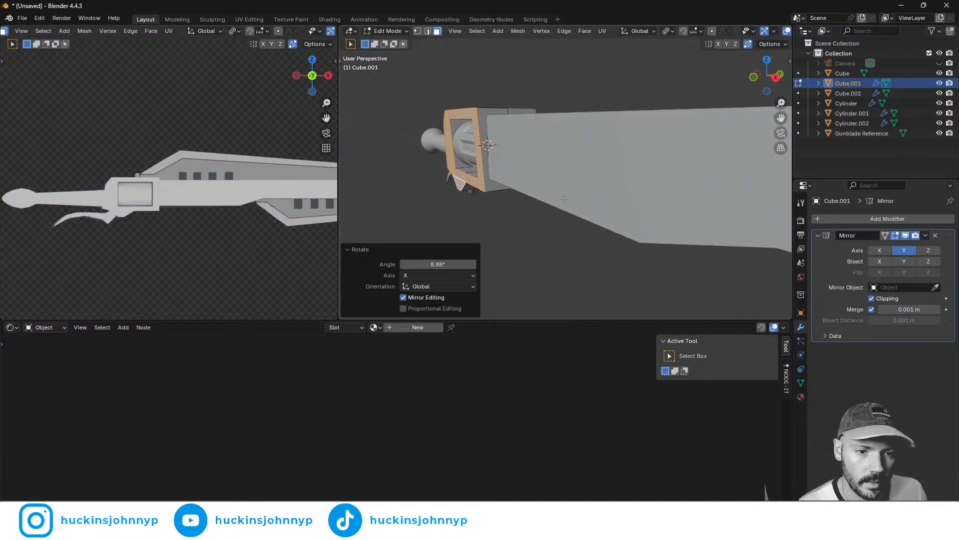
key(g)
key(y)
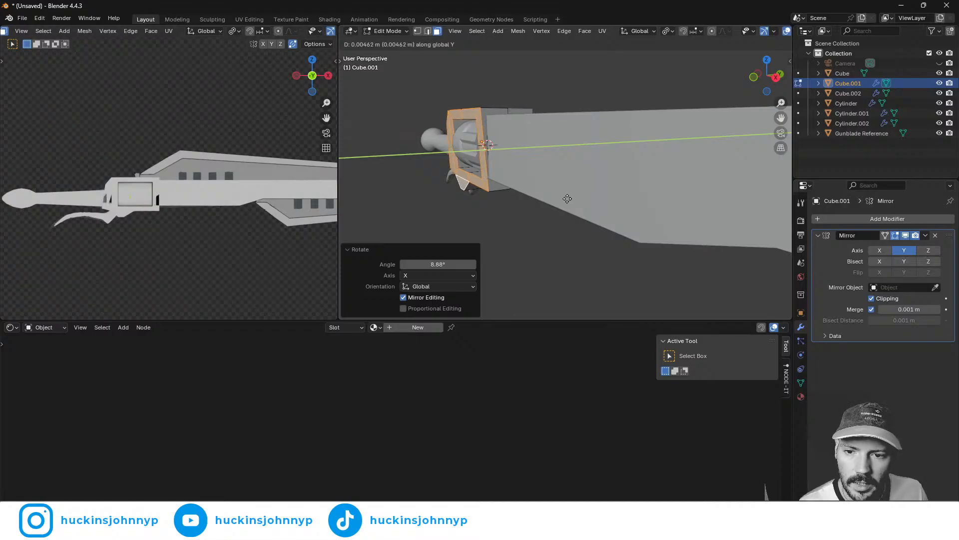
click(569, 199)
key(Tab)
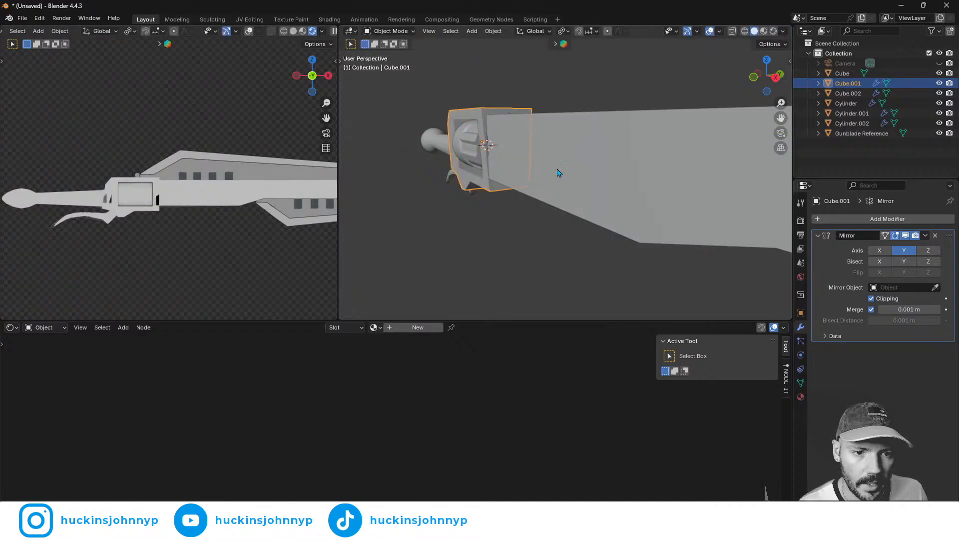
click(570, 169)
- Try an Auto Mirror of the blade body along the Y axis and undo it
middle_drag(640, 200, 634, 211)
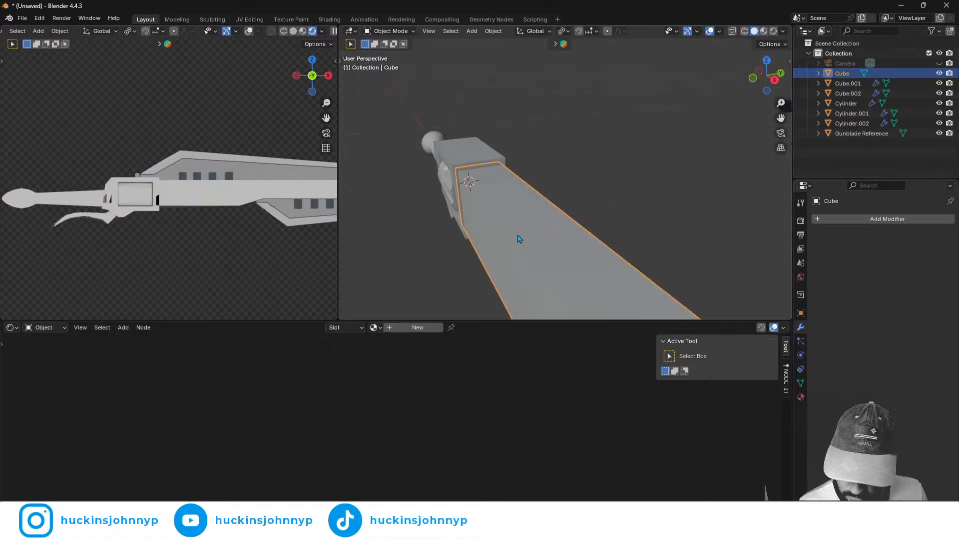
key(shift+q)
mouse_move(518, 234)
click(567, 247)
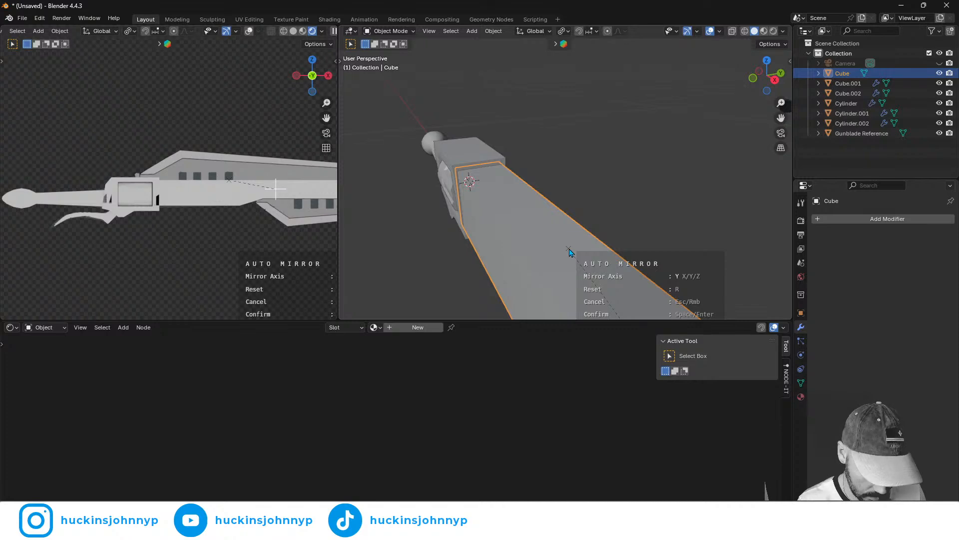
key(space)
key(Tab)
middle_drag(520, 256, 512, 226)
key(Tab)
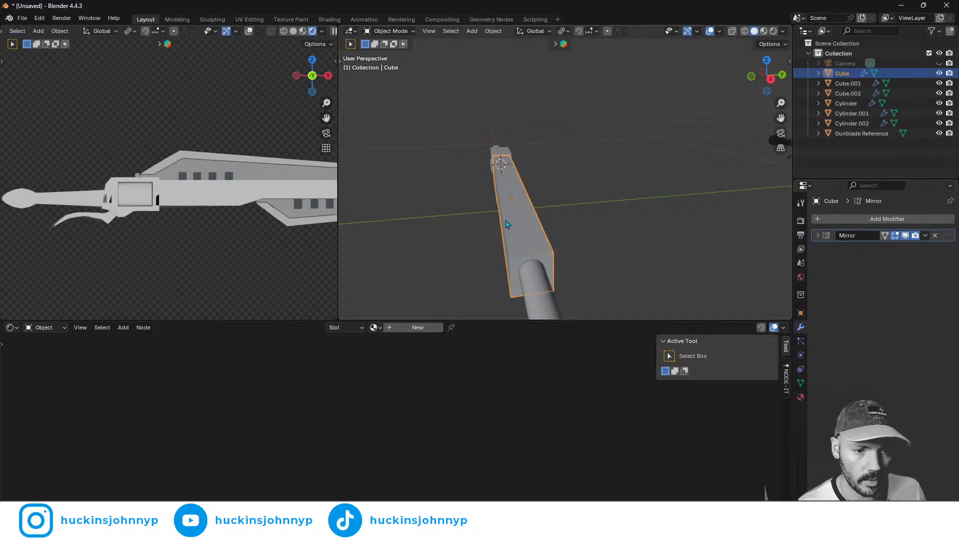
key(Tab)
key(ctrl+z)
key(ctrl+z)
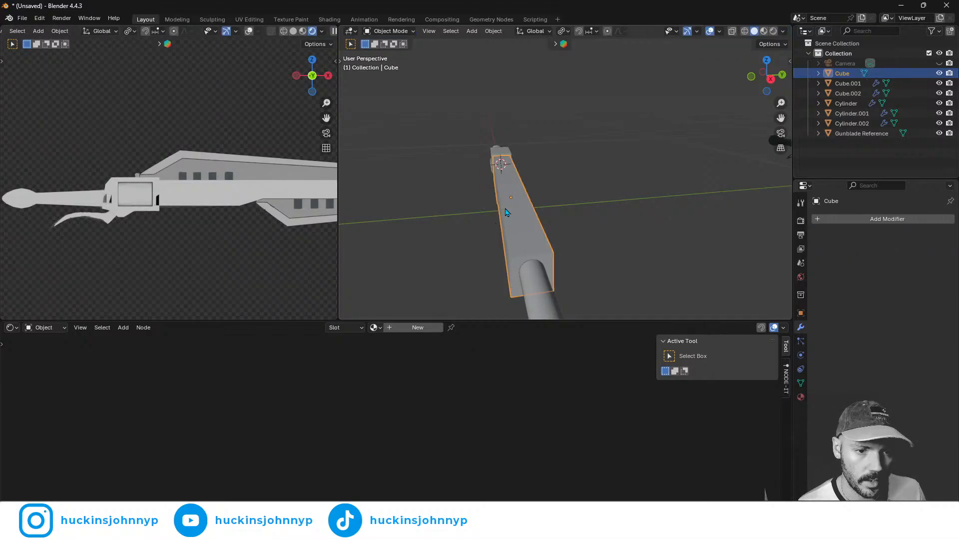
- Add a Mirror modifier to the blade body with only the Y axis enabled, and open its mesh for editing
click(843, 218)
text(m)
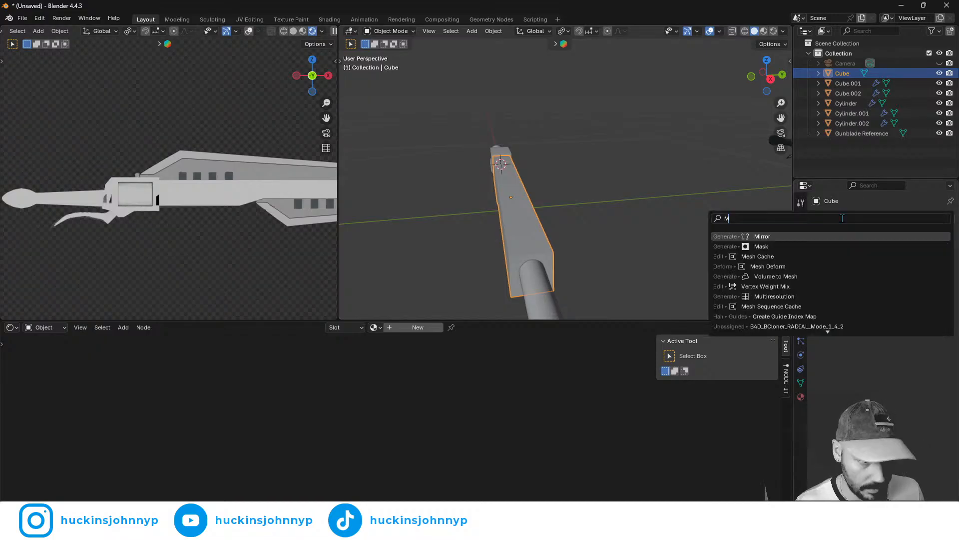
click(784, 239)
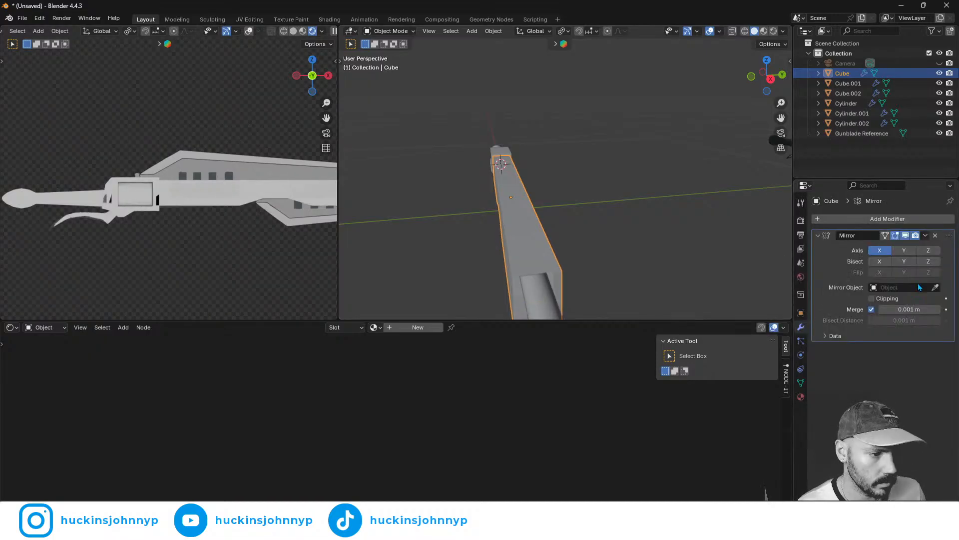
click(906, 250)
key(Tab)
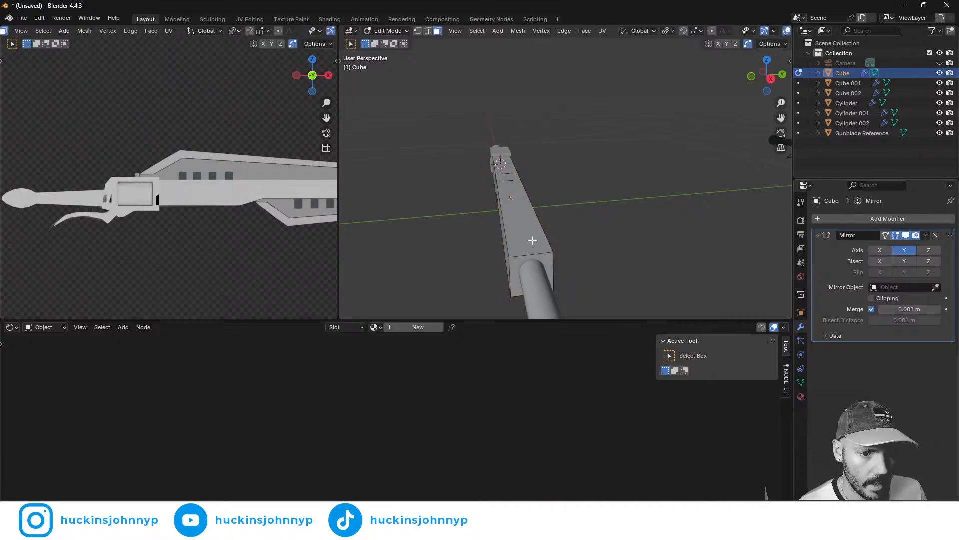
middle_drag(532, 240, 571, 223)
click(583, 187)
middle_drag(681, 210, 754, 229)
key(g)
key(y)
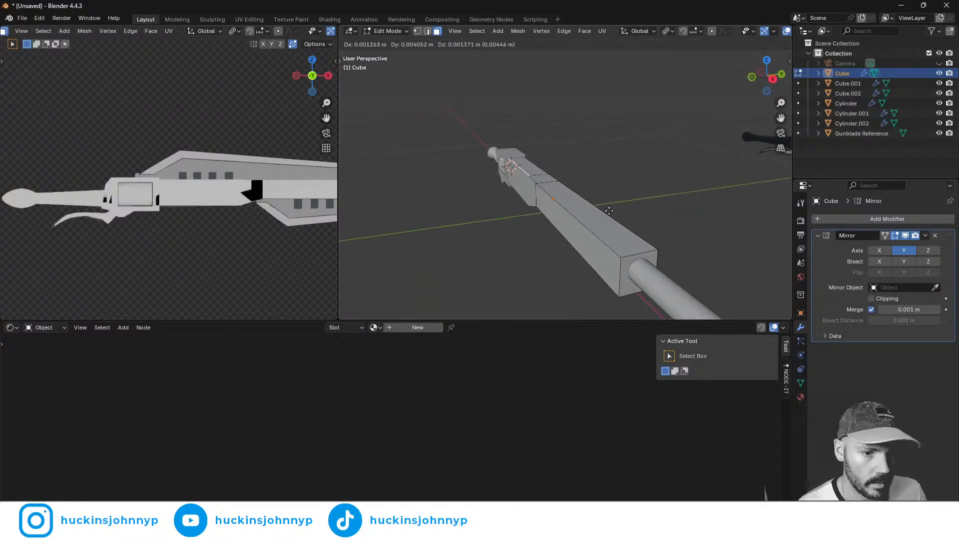
click(605, 212)
- Add one centred loop cut running lengthwise along the blade body, with no edge slide
middle_drag(663, 219, 663, 223)
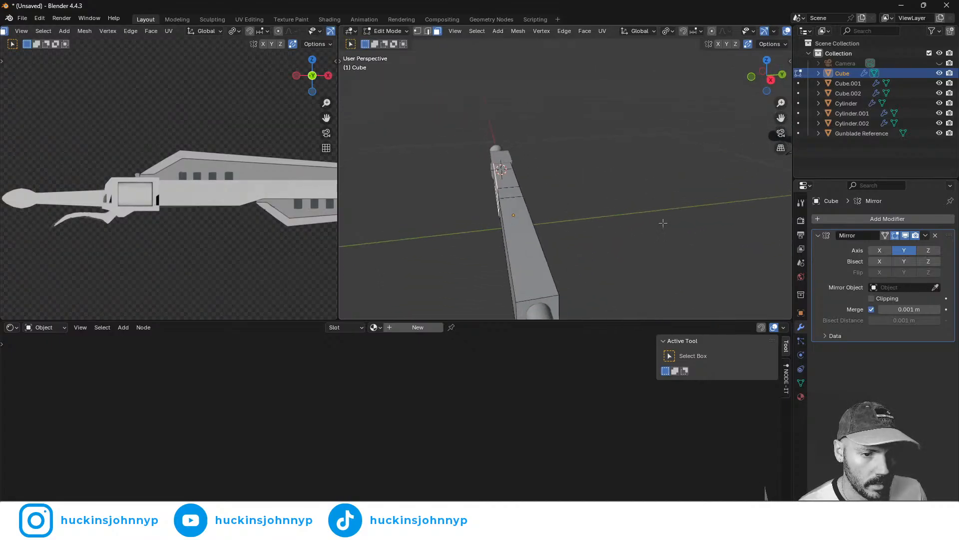
key(ctrl+r)
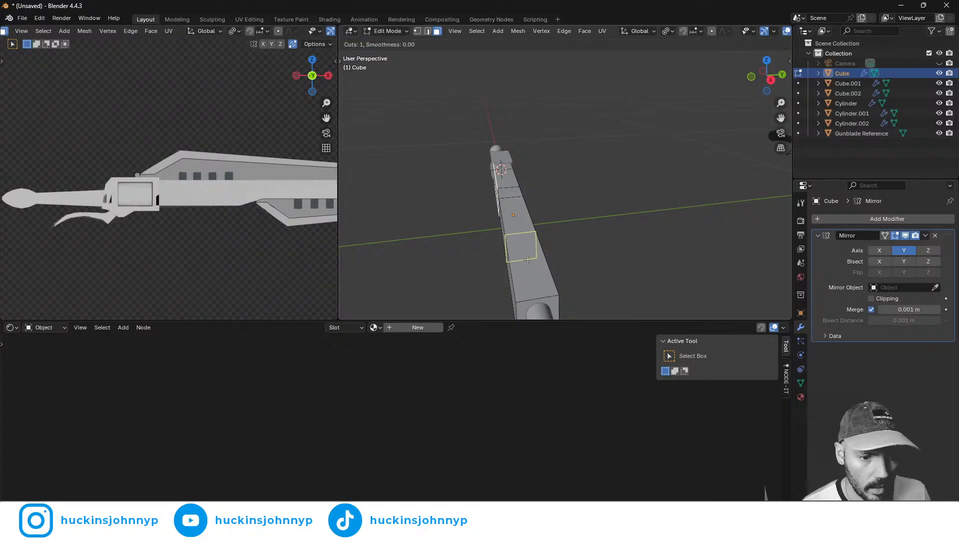
click(506, 178)
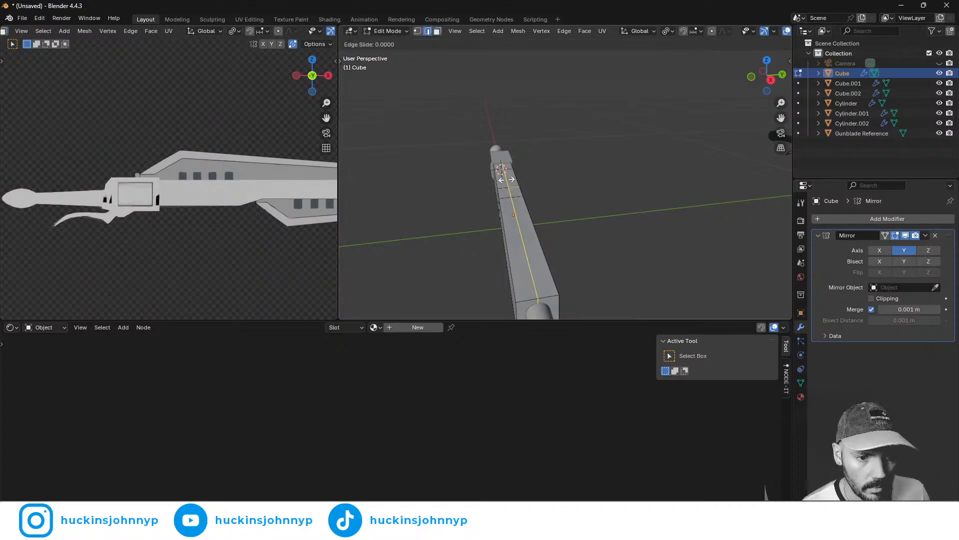
right_click(506, 179)
scroll(603, 223, down, 2)
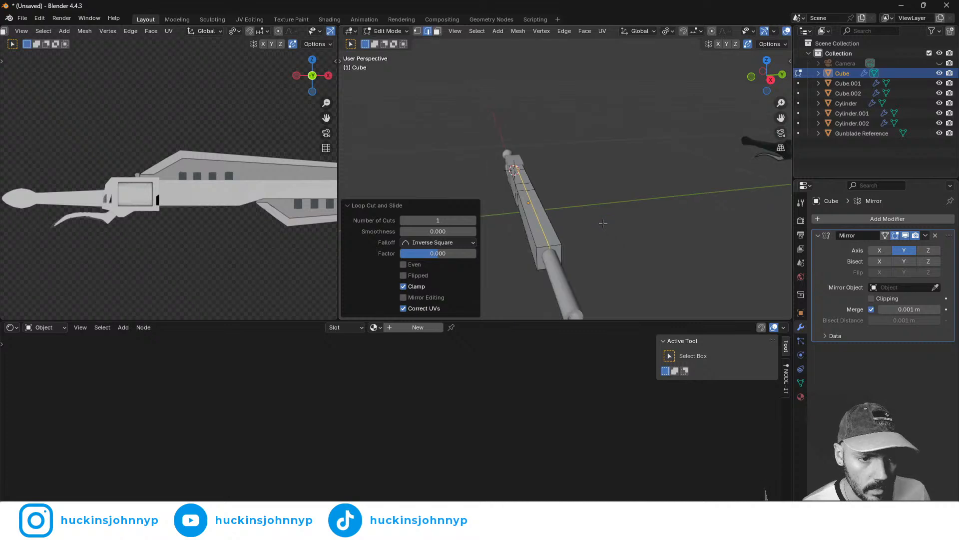
- Isolate the blade body, delete the vertices along its positive Y side, and show it in solid shading
key(KP_Divide)
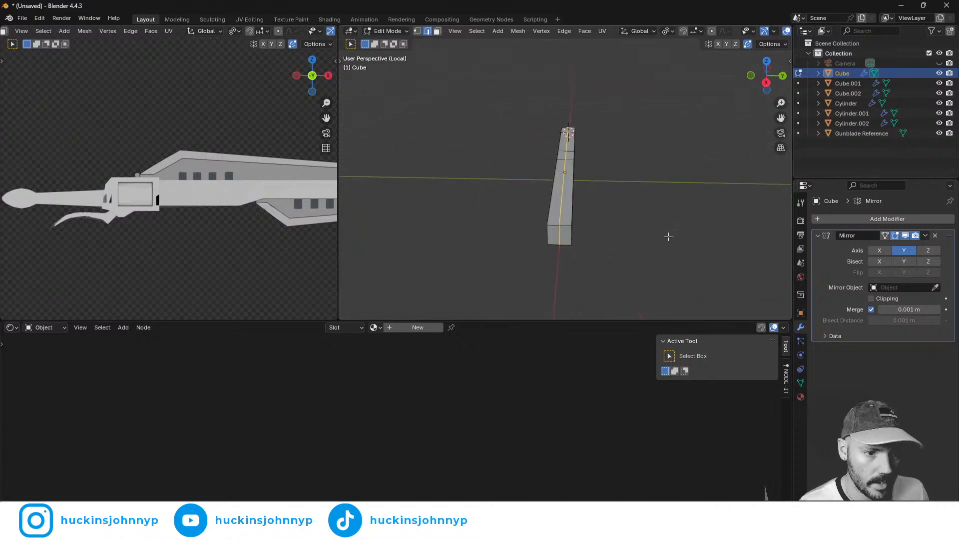
middle_drag(616, 212, 618, 262)
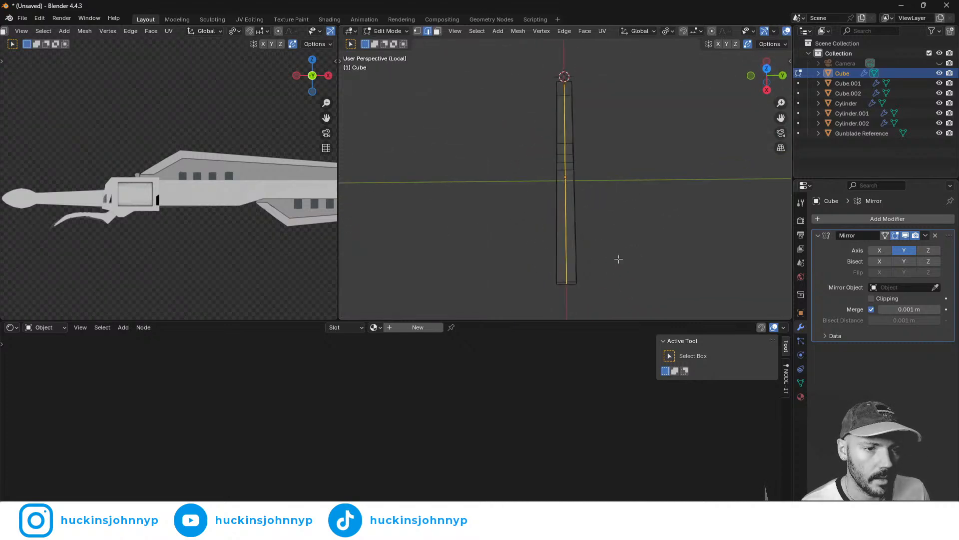
key(1)
drag(581, 68, 570, 315)
drag(570, 315, 570, 316)
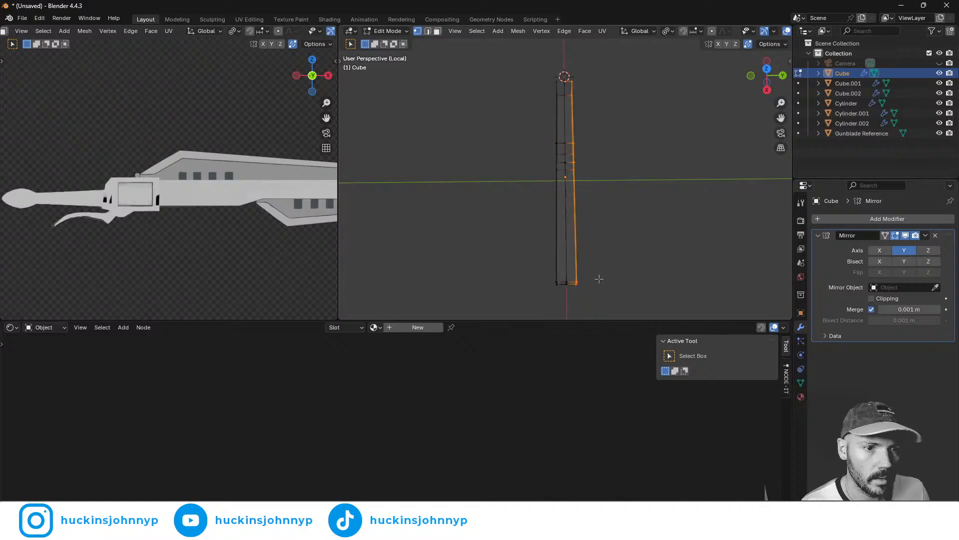
key(x)
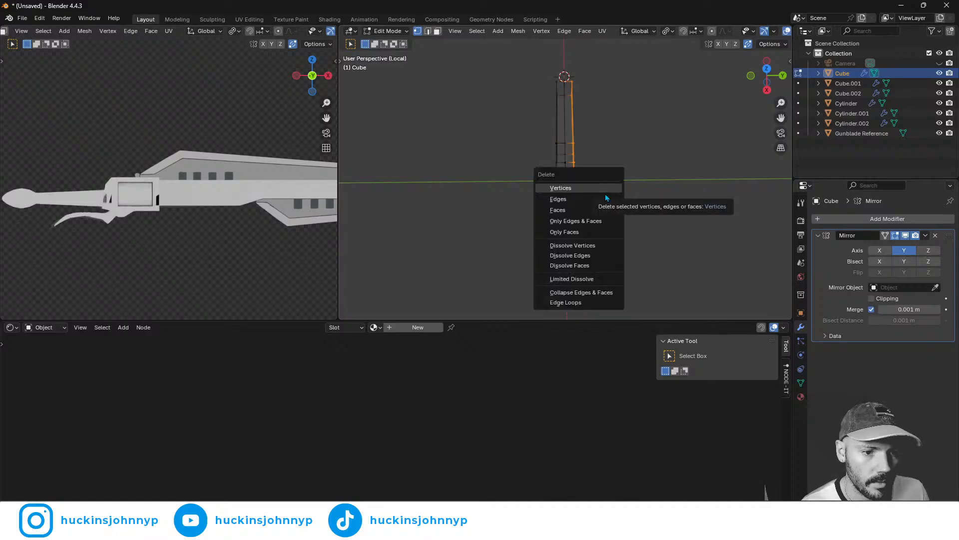
click(604, 192)
key(Tab)
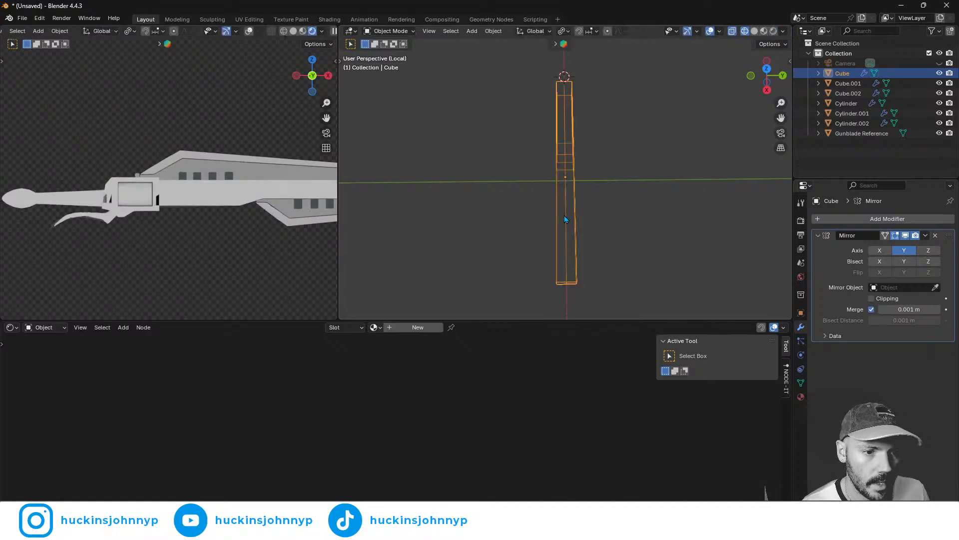
mouse_move(565, 215)
middle_down()
mouse_move(645, 178)
mouse_move(673, 149)
mouse_move(638, 170)
middle_up()
key(shift+z)
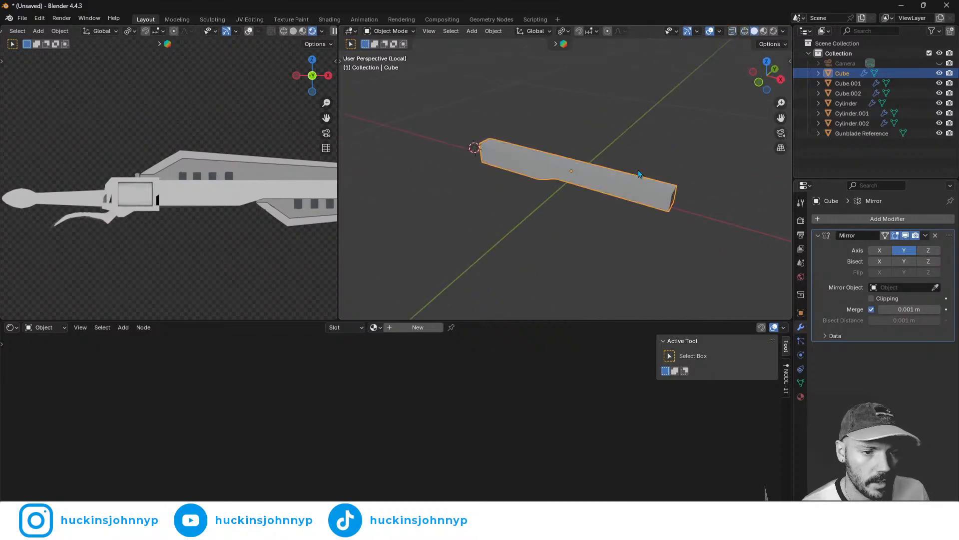
- Edit the blade body's mesh in face mode and select the remaining side face nearest the revolver frame
middle_drag(598, 199, 594, 196)
key(Tab)
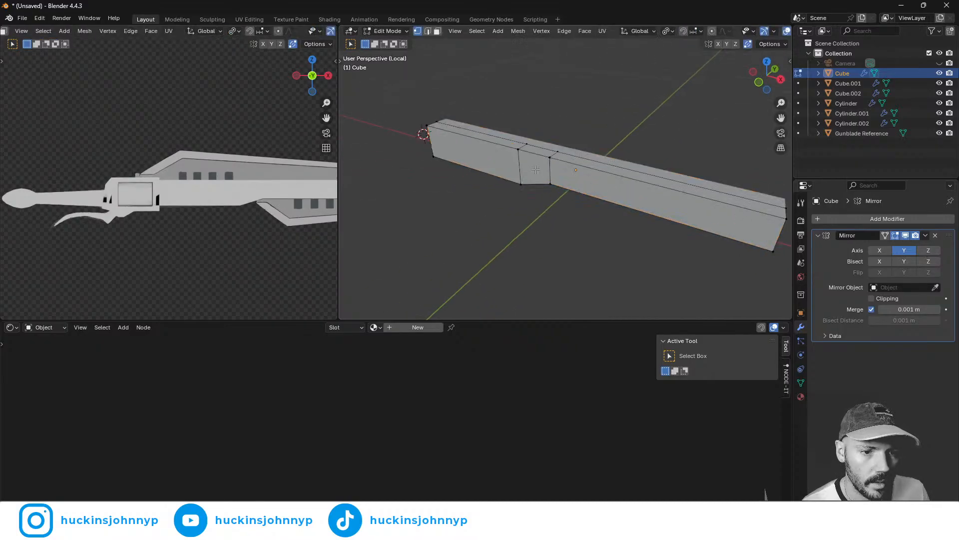
key(3)
click(495, 162)
key(g)
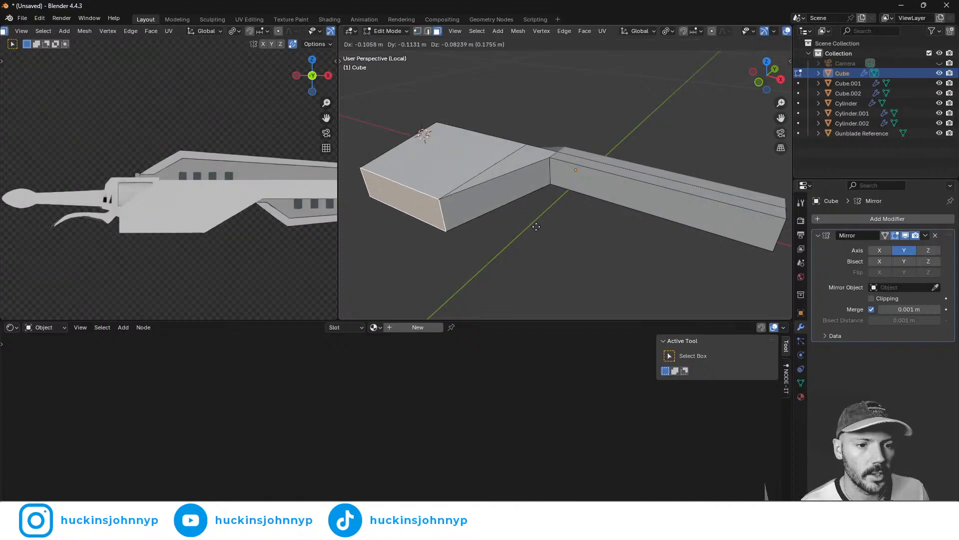
right_click(596, 196)
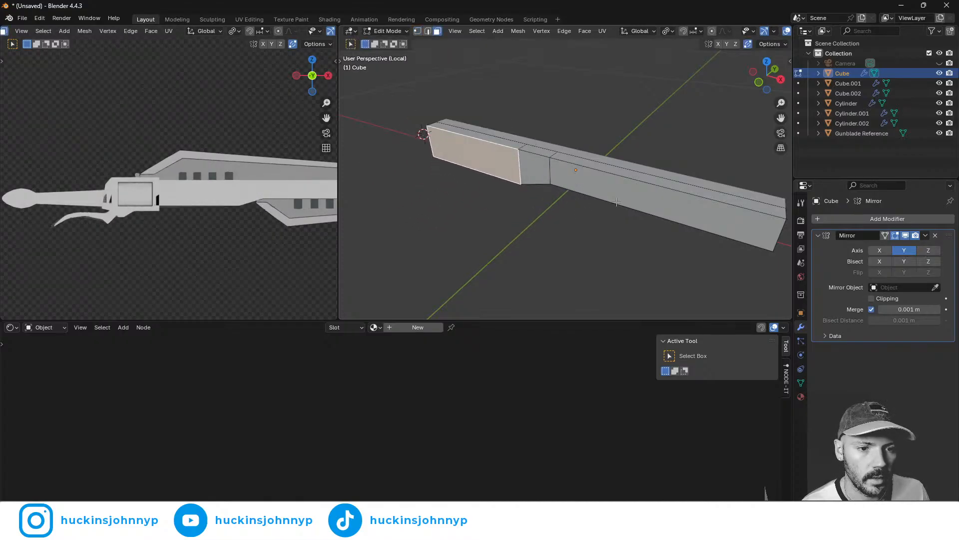
middle_drag(604, 194, 517, 196)
key(g)
right_click(553, 214)
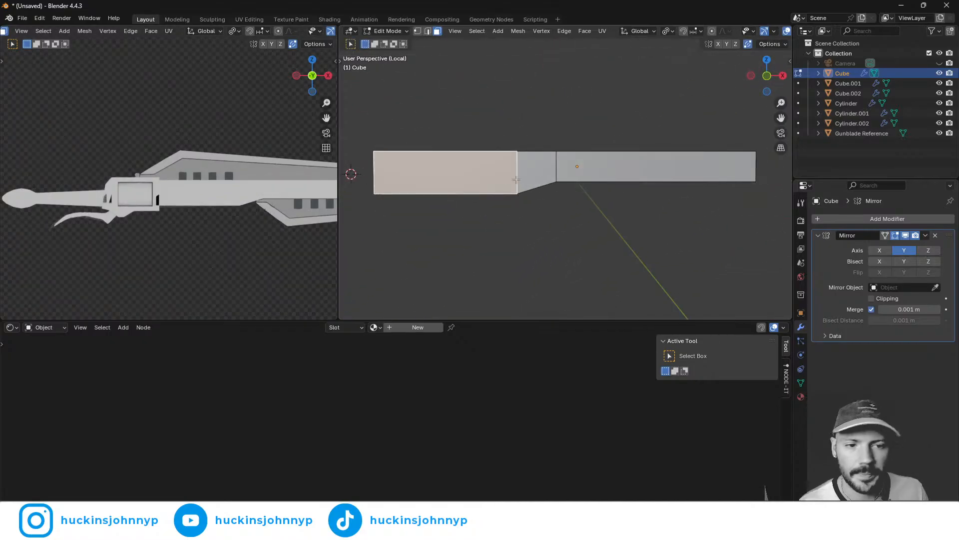
- Extend the selection to all three side faces of the blade body and bring the other gunblade parts back into view
shift+click(539, 173)
shift+click(601, 166)
key(KP_Divide)
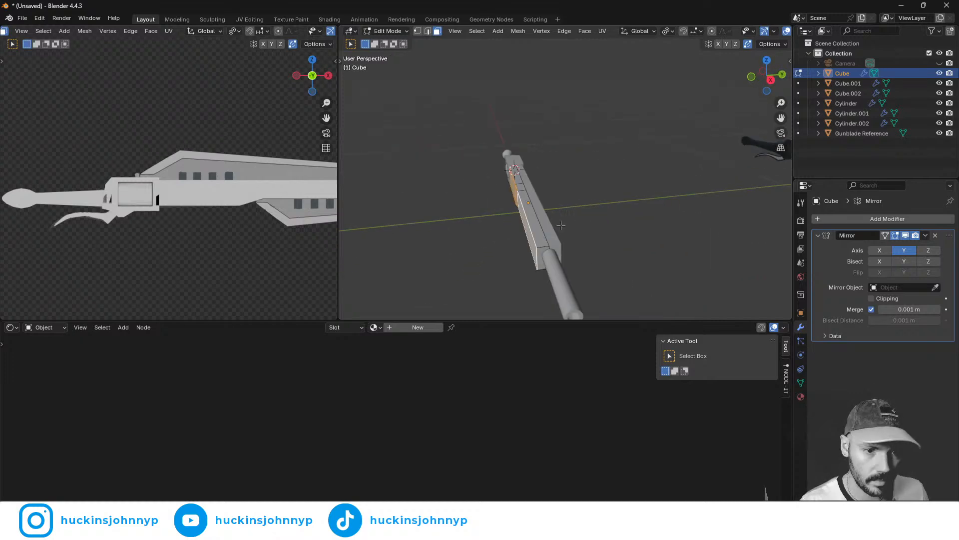
- Move the selected blade side faces inward along Y by about 0.0051 m plus a further 0.0043 m
scroll(527, 198, up, 10)
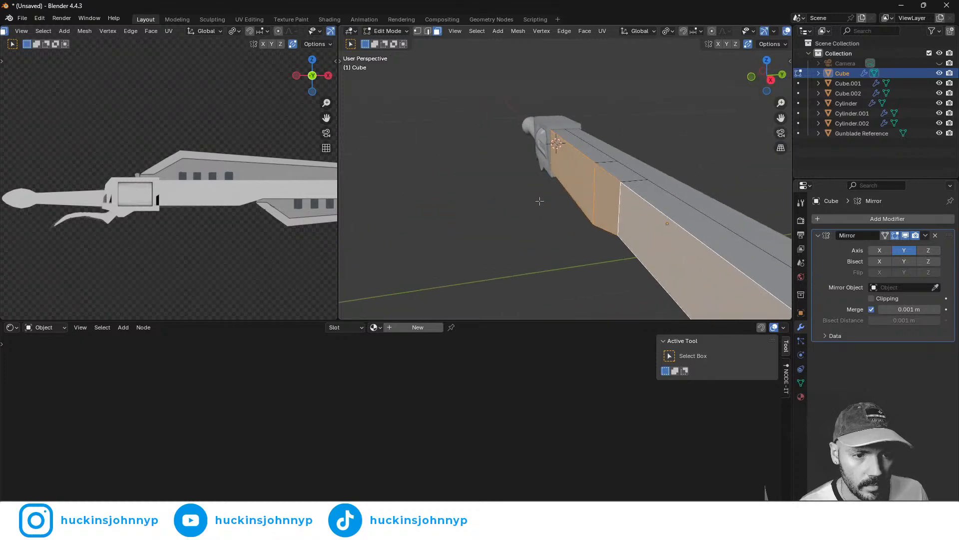
scroll(550, 200, down, 5)
scroll(562, 198, up, 2)
key(g)
key(x)
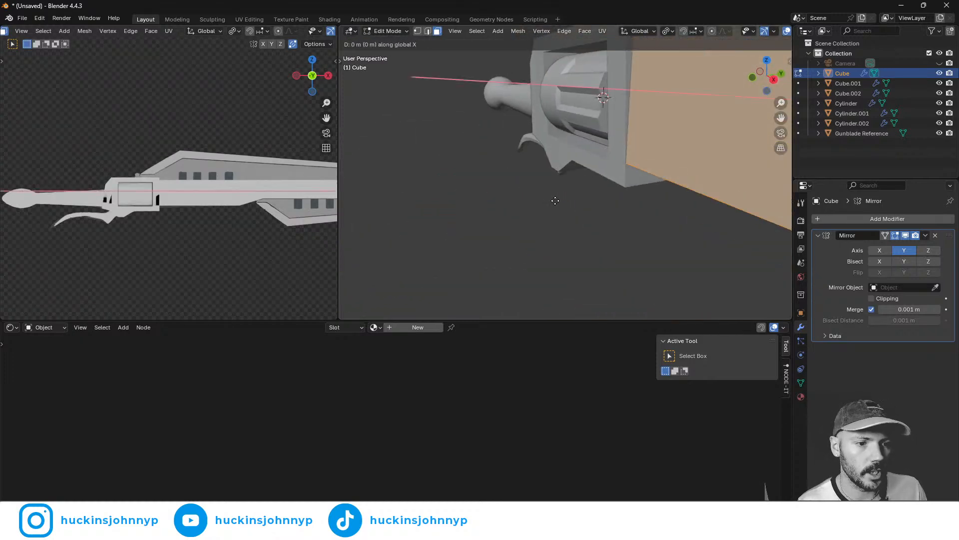
key(y)
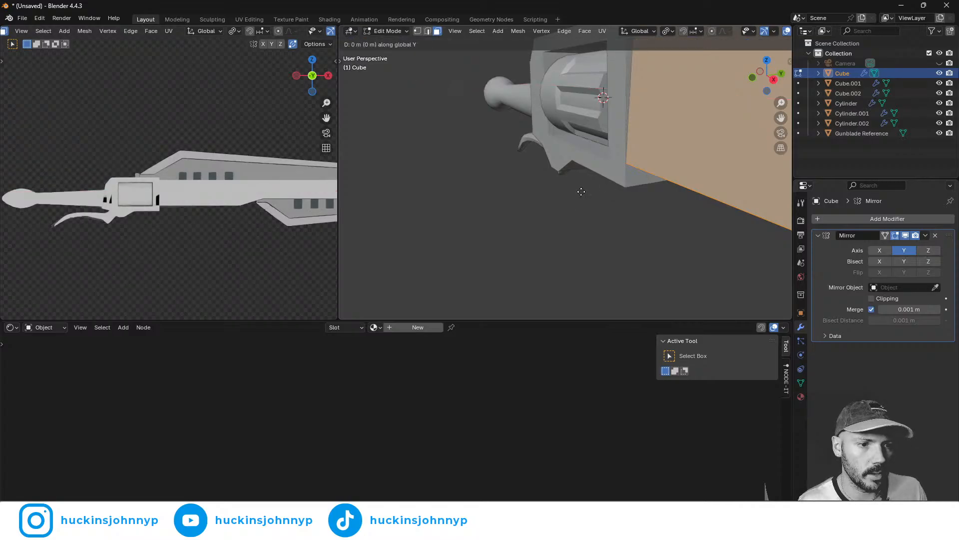
click(760, 165)
scroll(700, 184, down, 4)
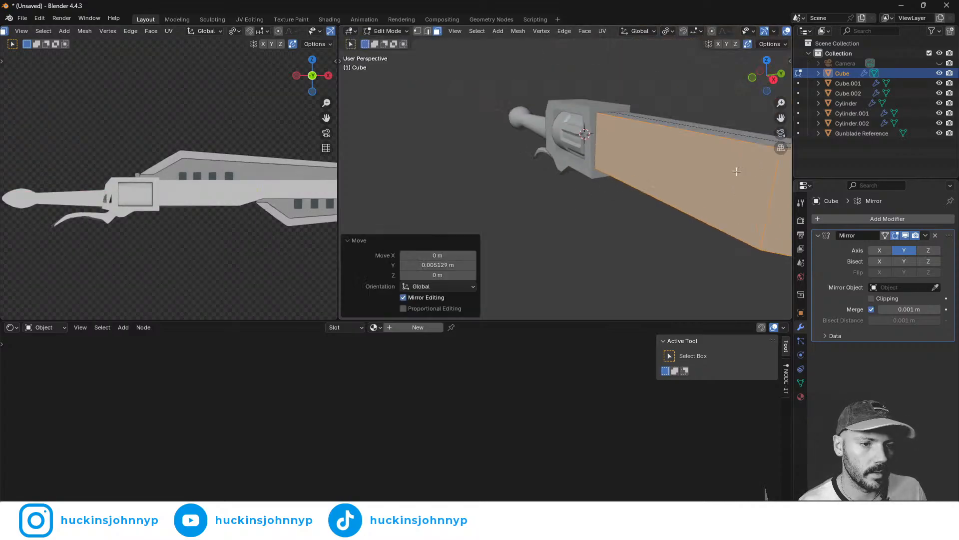
key(g)
key(y)
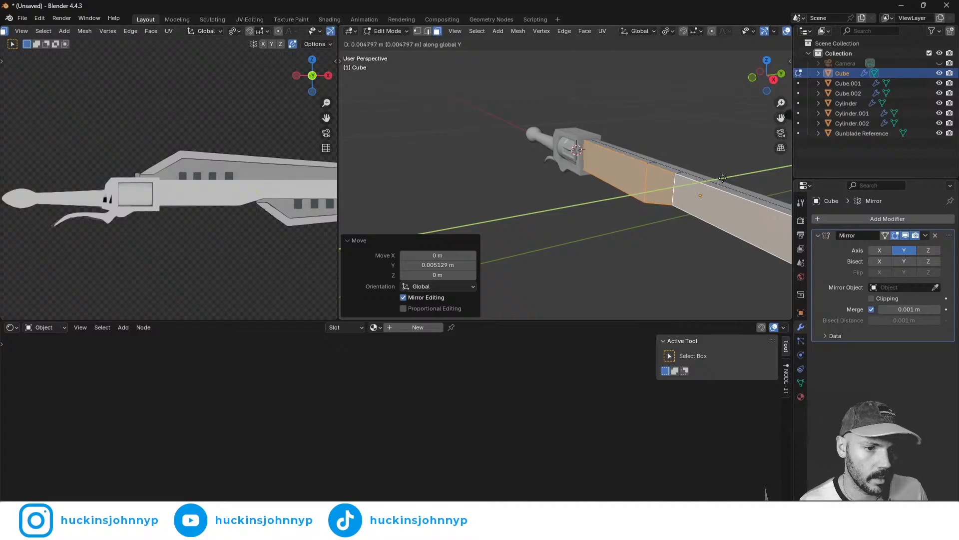
click(720, 178)
scroll(697, 233, down, 2)
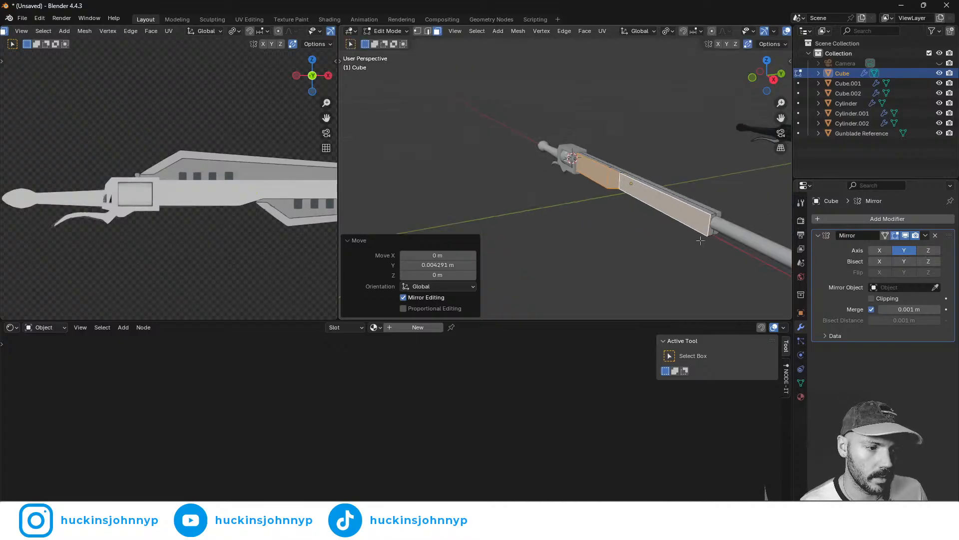
- Rotate the blade body's selected side faces about -6° around the global X axis
middle_drag(687, 238, 532, 190)
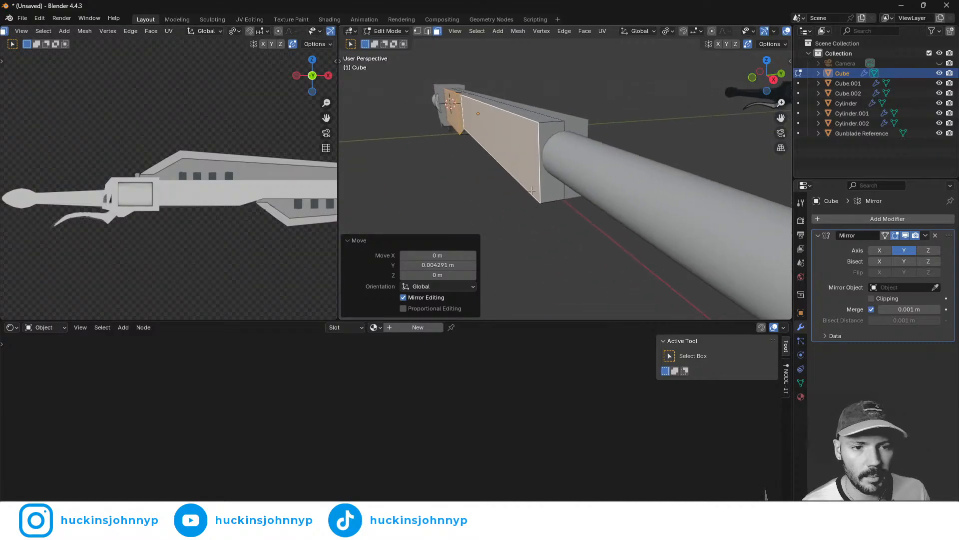
key(r)
key(x)
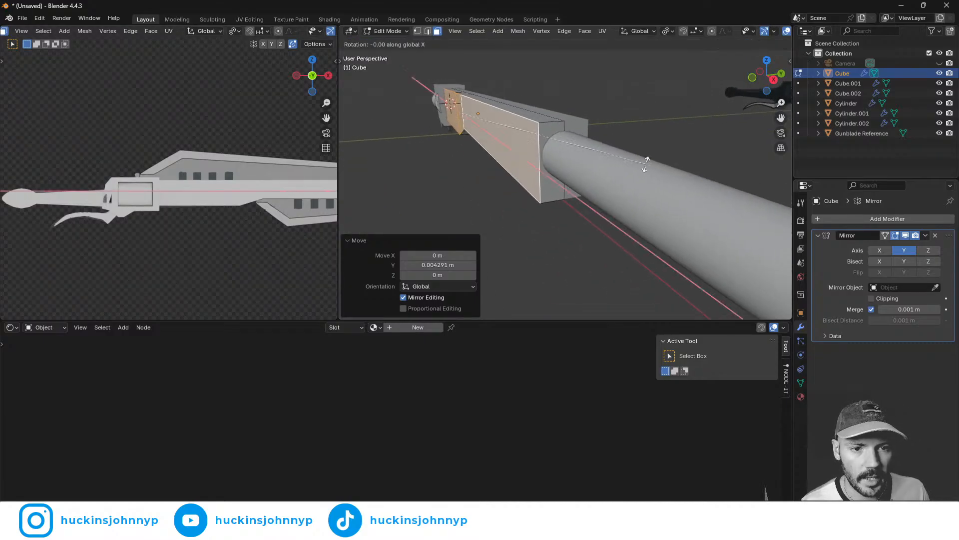
click(668, 194)
key(r)
key(x)
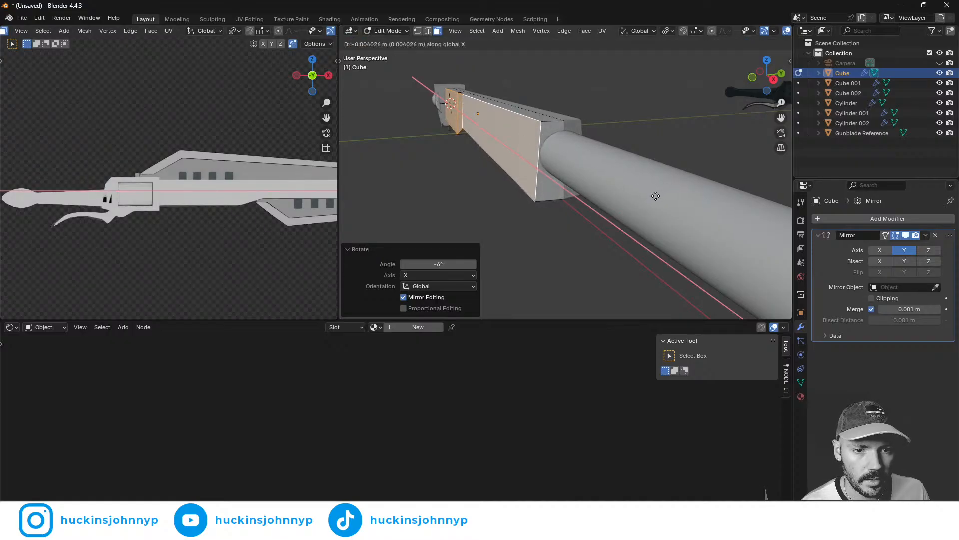
key(Escape)
- Move the blade body's selected side faces about -0.0025 m along Y and finish editing the mesh
key(g)
key(y)
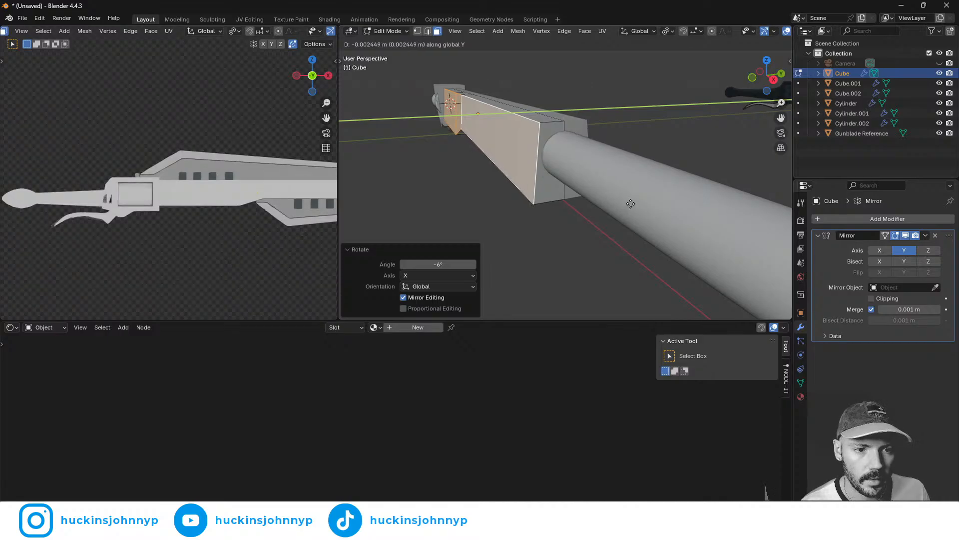
click(631, 203)
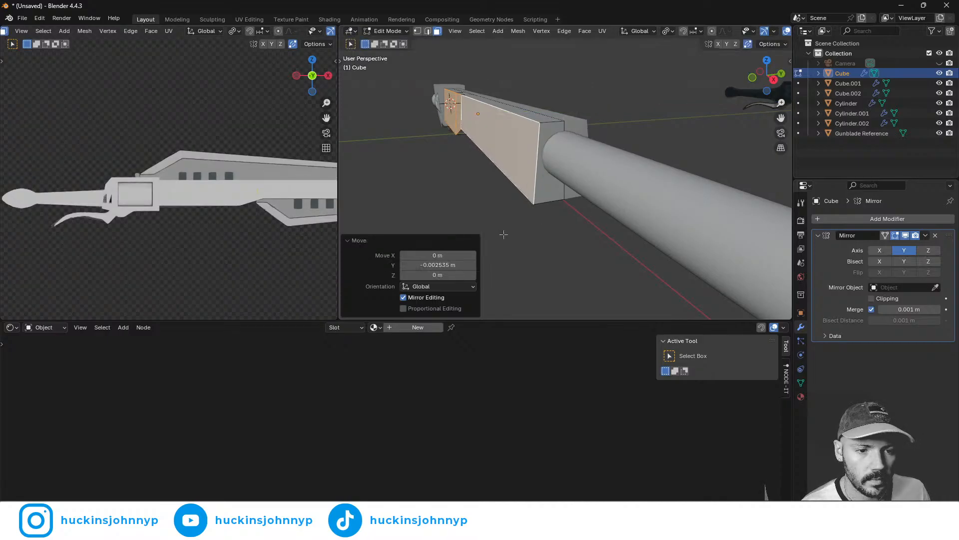
middle_drag(503, 234, 502, 111)
key(Tab)
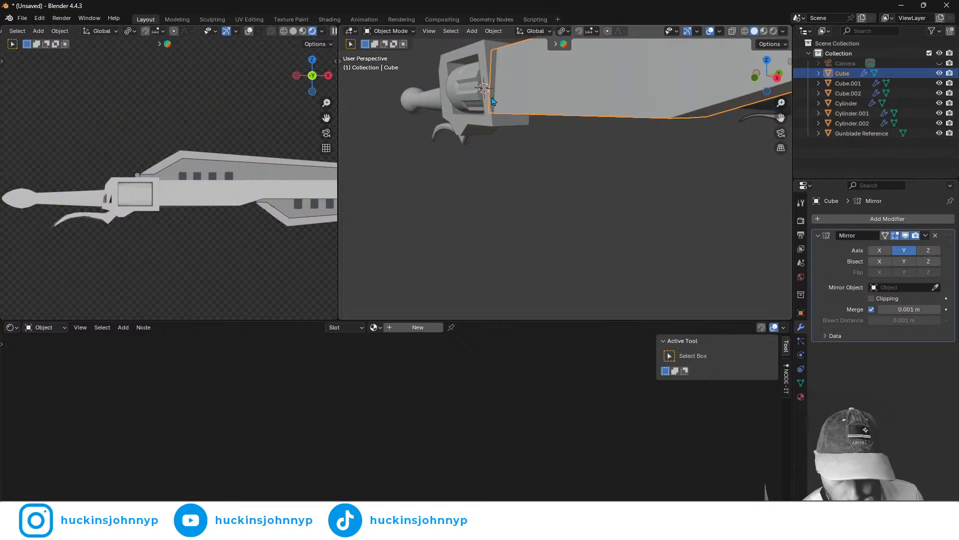
- Select the handle cylinder and set its origin to its geometry
middle_drag(441, 119, 537, 125)
scroll(658, 123, up, 4)
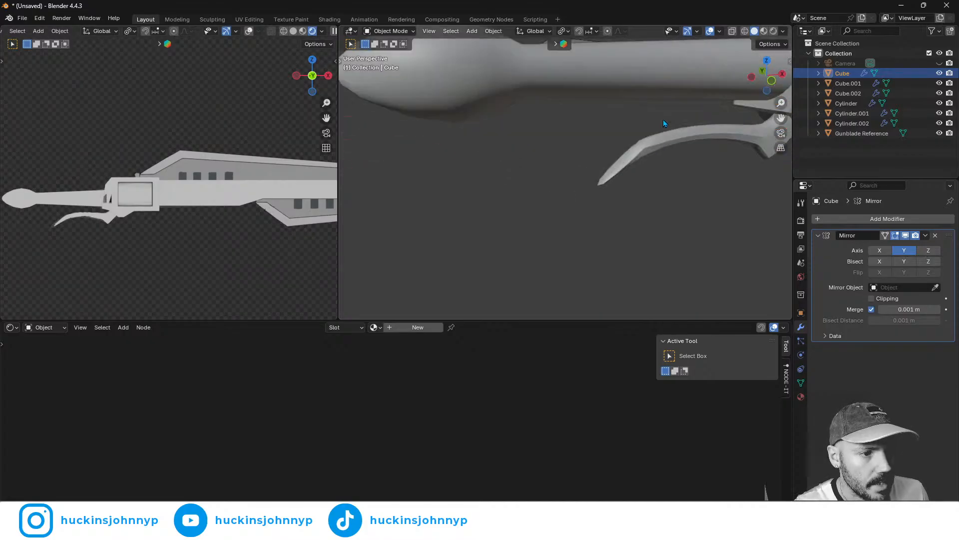
scroll(666, 117, down, 3)
middle_drag(685, 110, 607, 139)
click(574, 145)
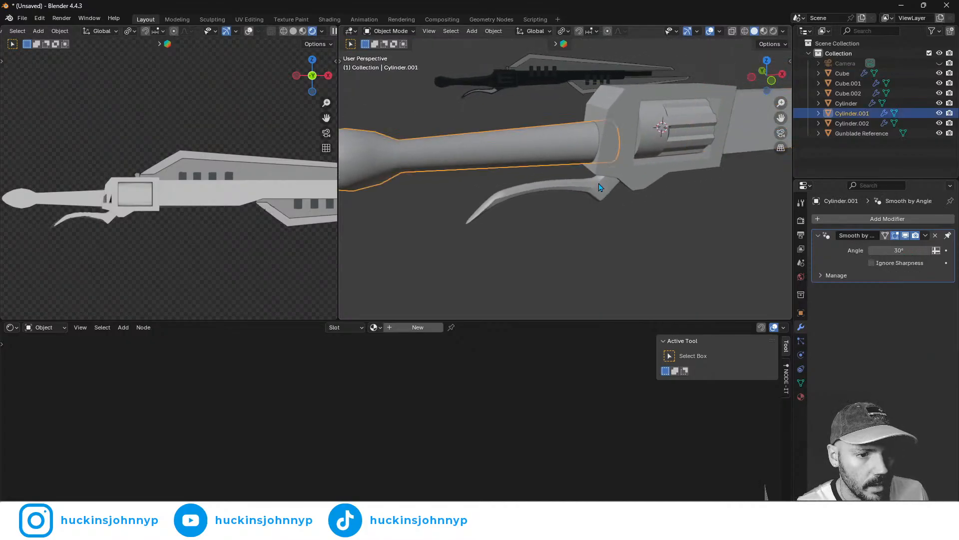
middle_drag(601, 188, 682, 163)
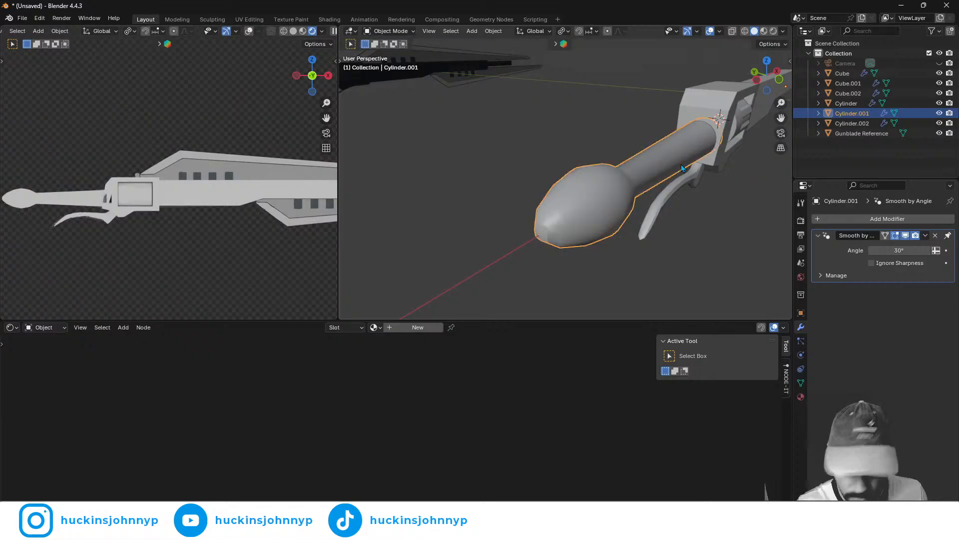
key(q)
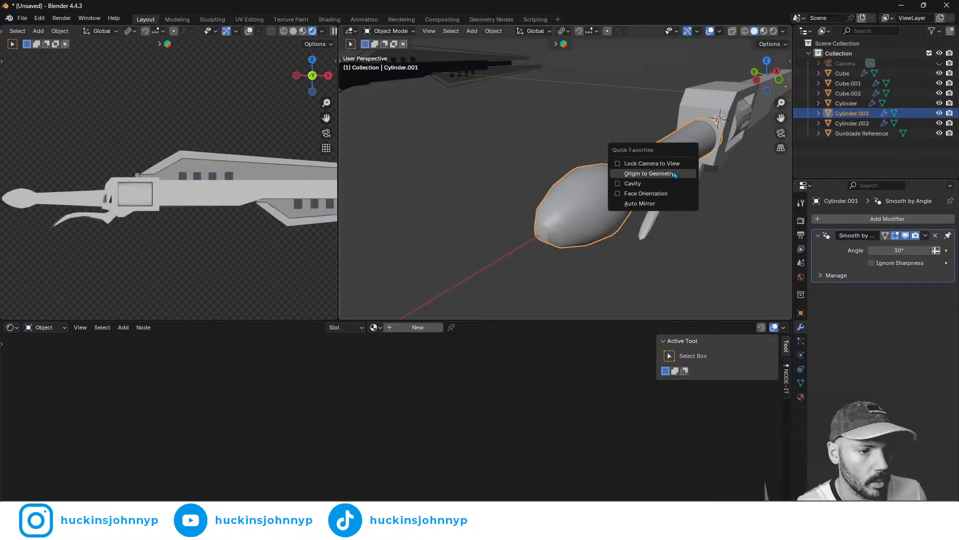
click(650, 173)
- Scale the handle to about 0.786 on Y and Z, leaving X locked
middle_drag(712, 184, 687, 191)
scroll(687, 191, up, 3)
key(s)
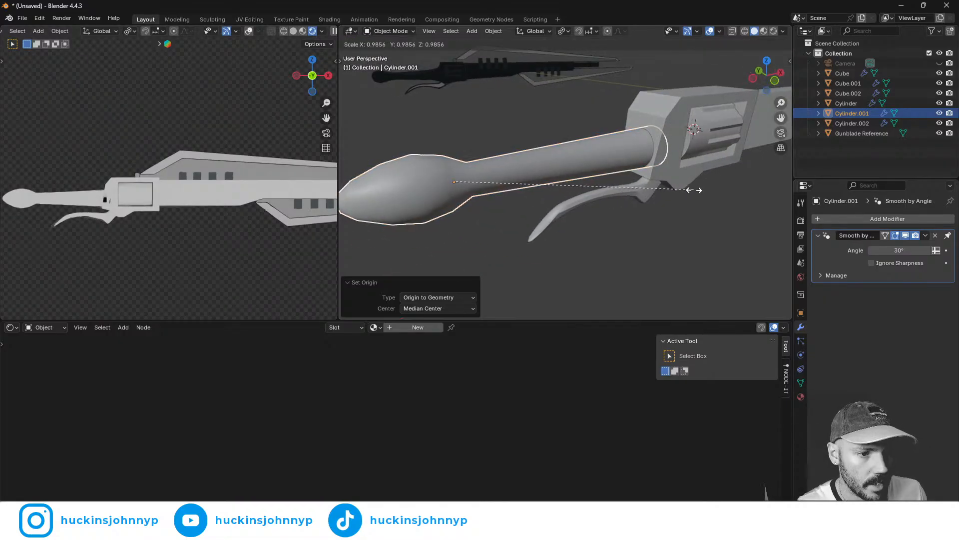
key(shift+x)
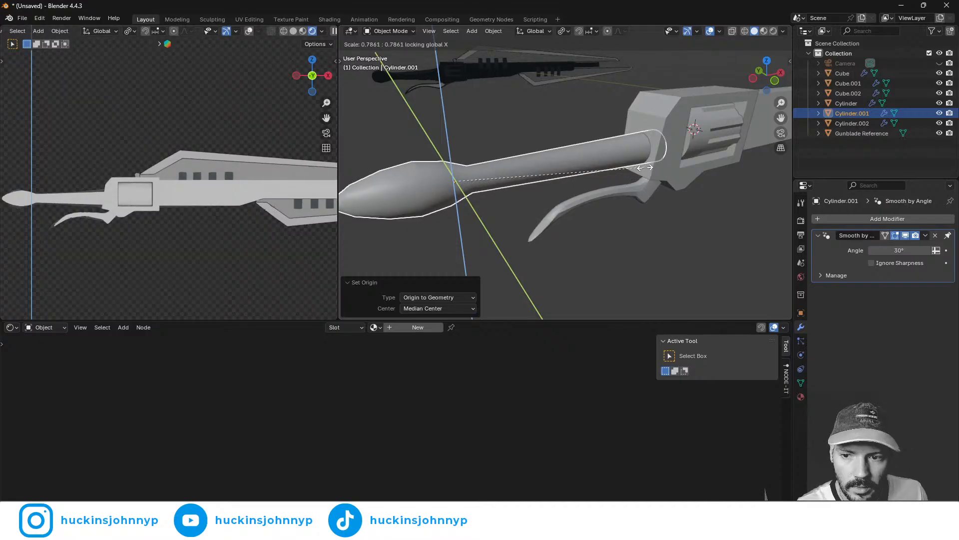
click(646, 172)
- Move the handle cylinder up about 0.0029 m along Z
key(g)
key(z)
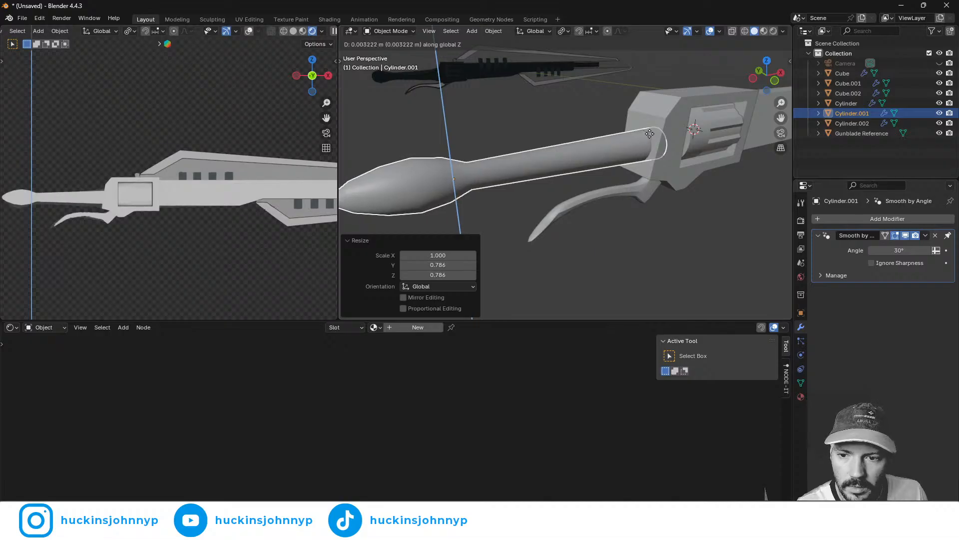
click(650, 140)
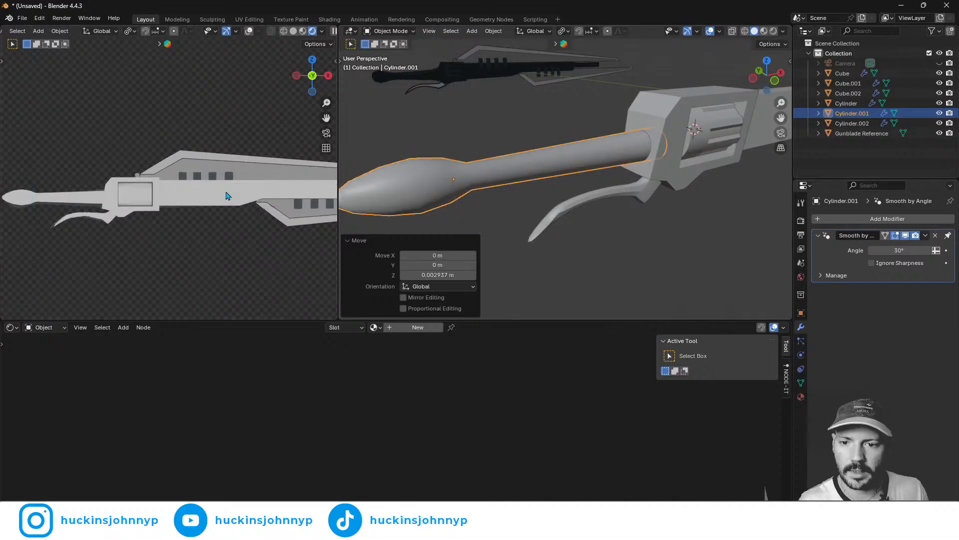
- Set the modelling viewport's lighting to MatCap and choose the beige clay matcap
scroll(257, 210, down, 4)
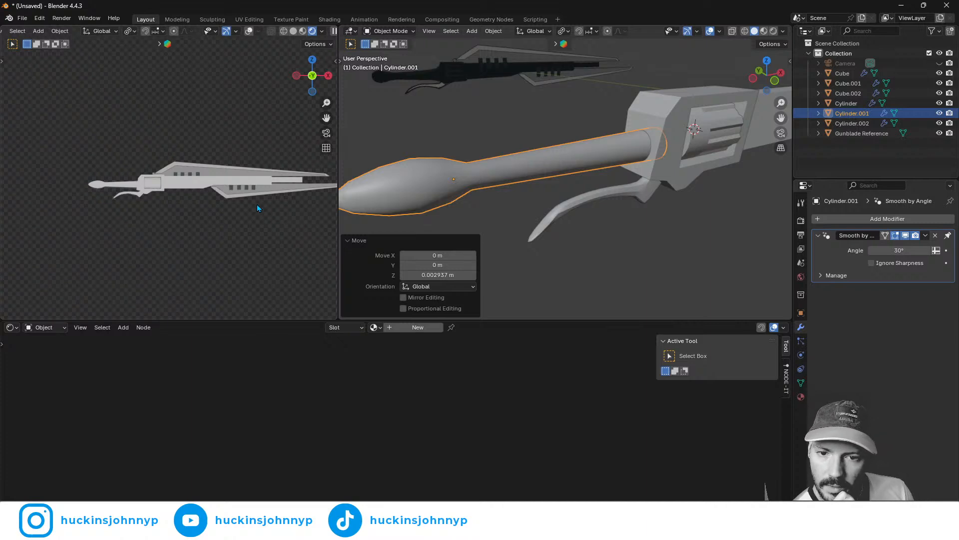
scroll(258, 197, down, 3)
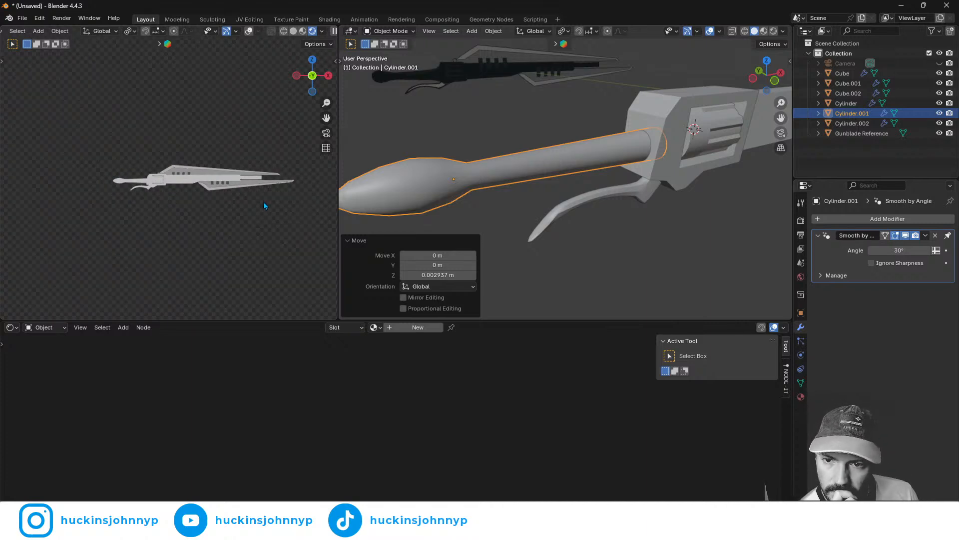
scroll(215, 203, up, 7)
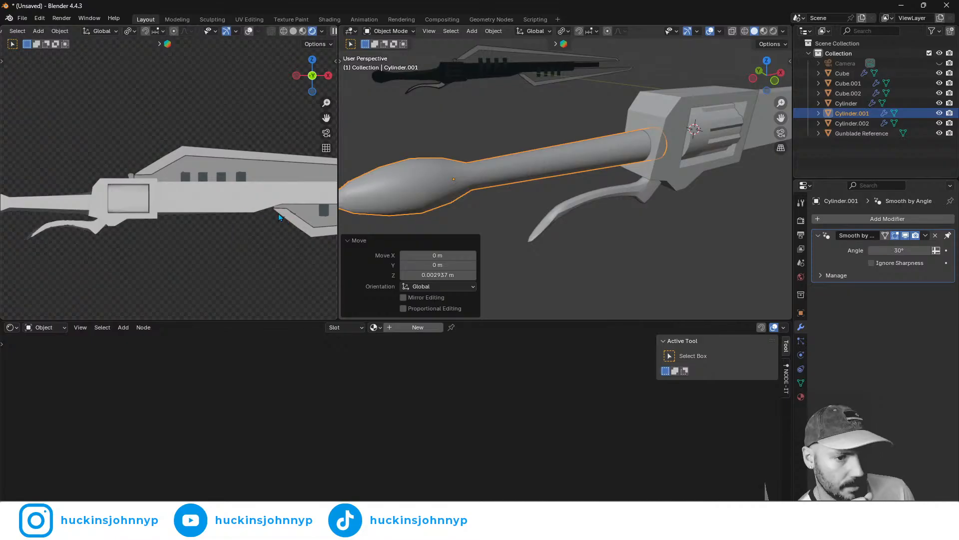
click(783, 31)
click(774, 80)
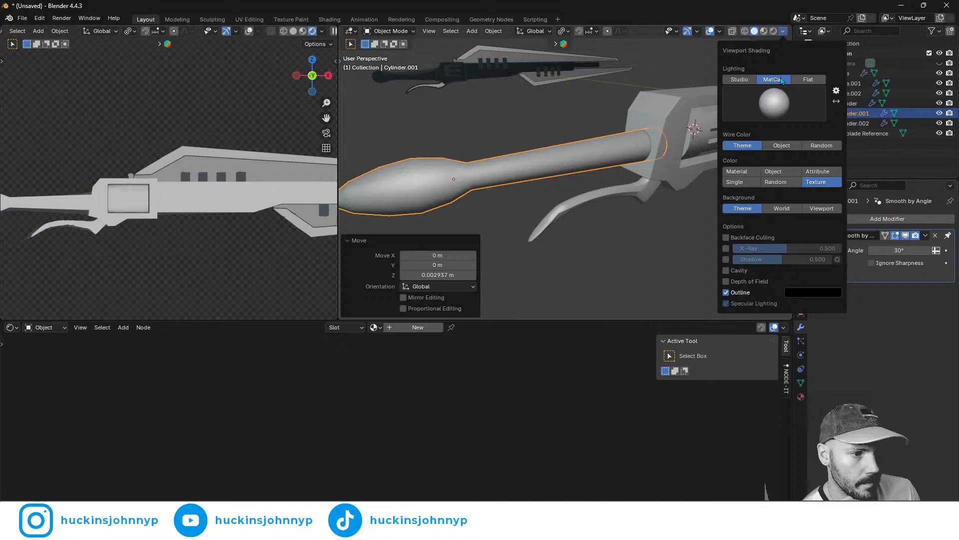
click(774, 104)
click(628, 138)
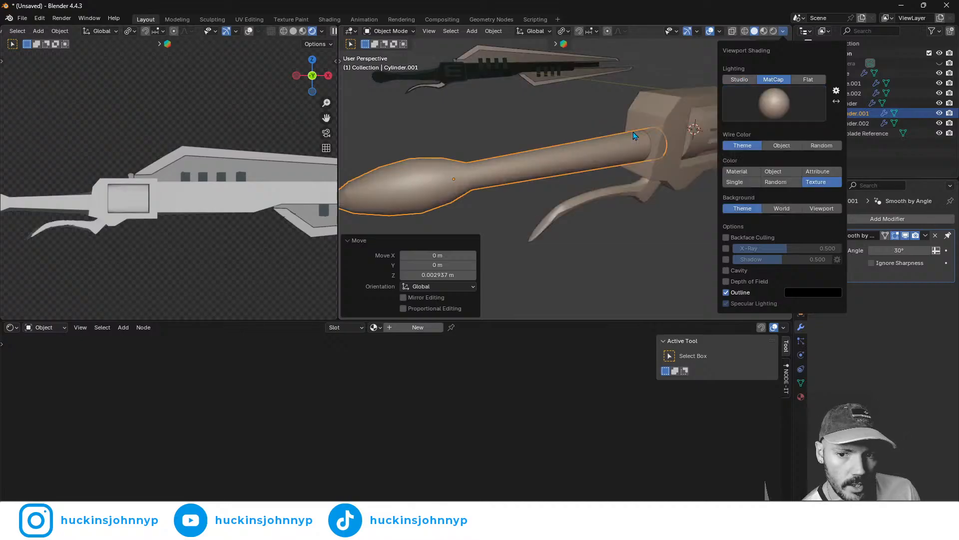
middle_drag(607, 188, 680, 187)
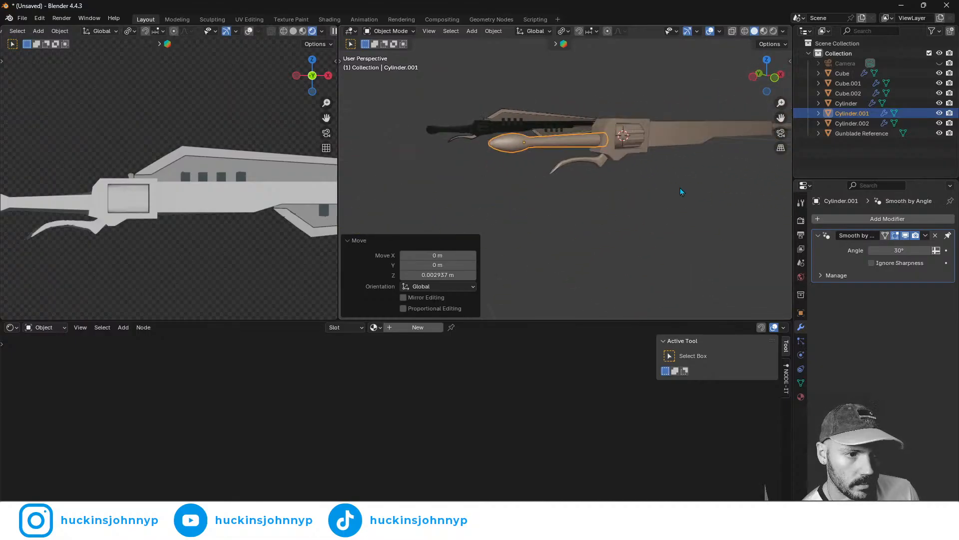
- Try the striped metallic matcap and inspect the gunblade's surfaces from several angles
click(782, 31)
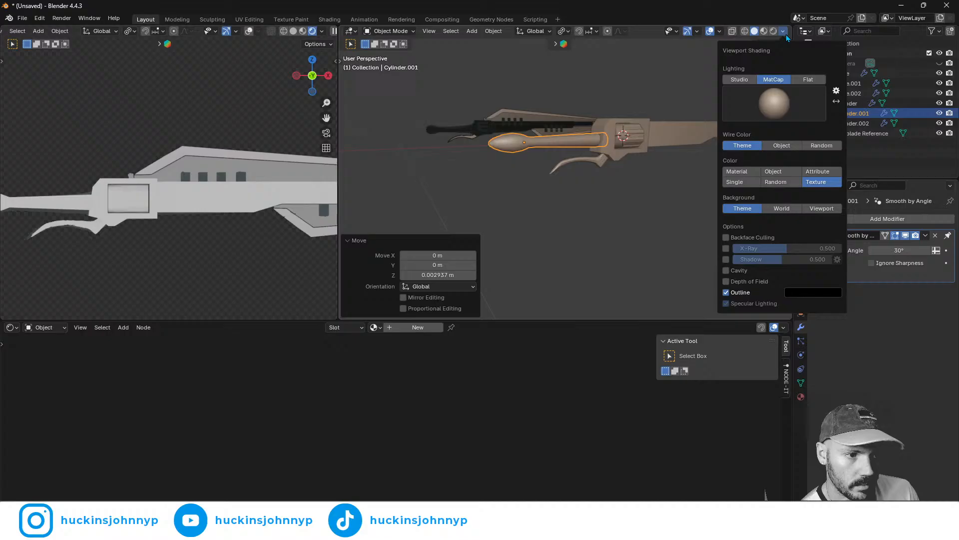
click(787, 98)
click(753, 171)
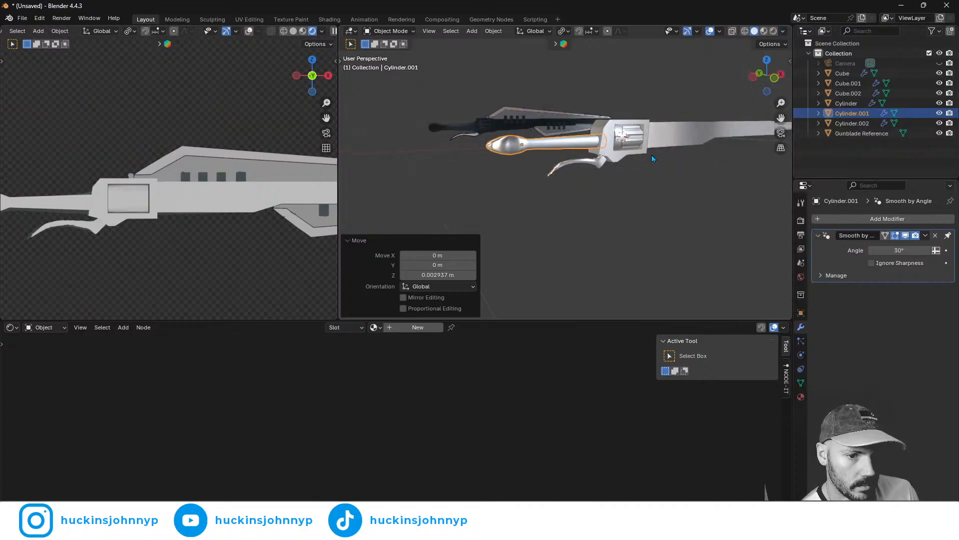
middle_drag(652, 155, 592, 148)
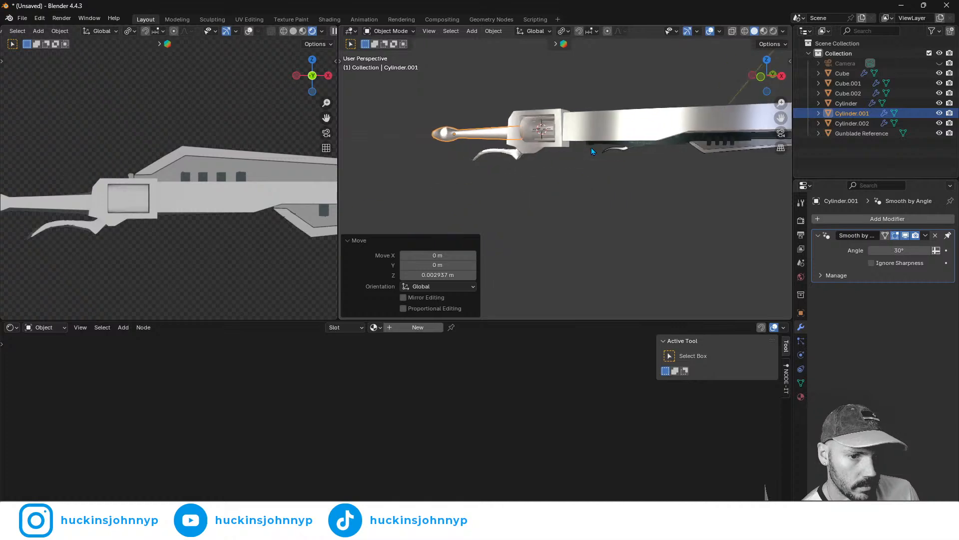
scroll(506, 147, up, 4)
mouse_move(505, 148)
middle_down()
mouse_move(599, 164)
mouse_move(467, 157)
mouse_move(492, 155)
middle_up()
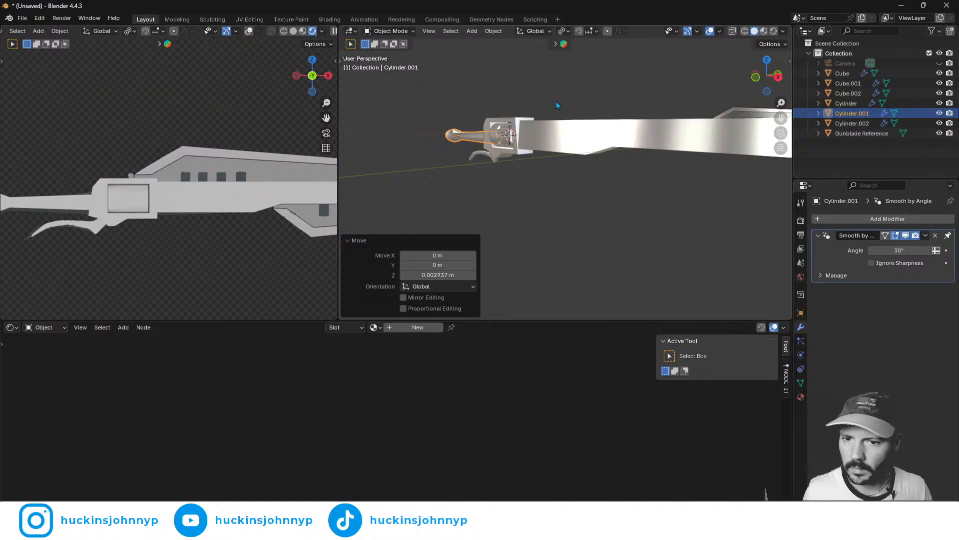
middle_drag(556, 101, 477, 125)
- Snap the 3D cursor to an edge on top of the revolver frame and leave mesh editing
shift+middle_drag(230, 187, 129, 193)
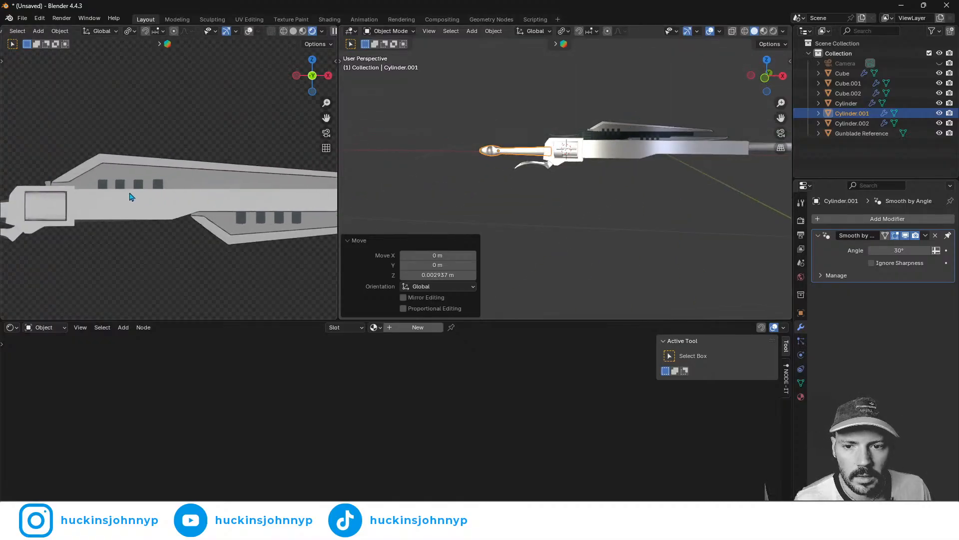
shift+middle_drag(621, 161, 534, 205)
scroll(494, 174, up, 2)
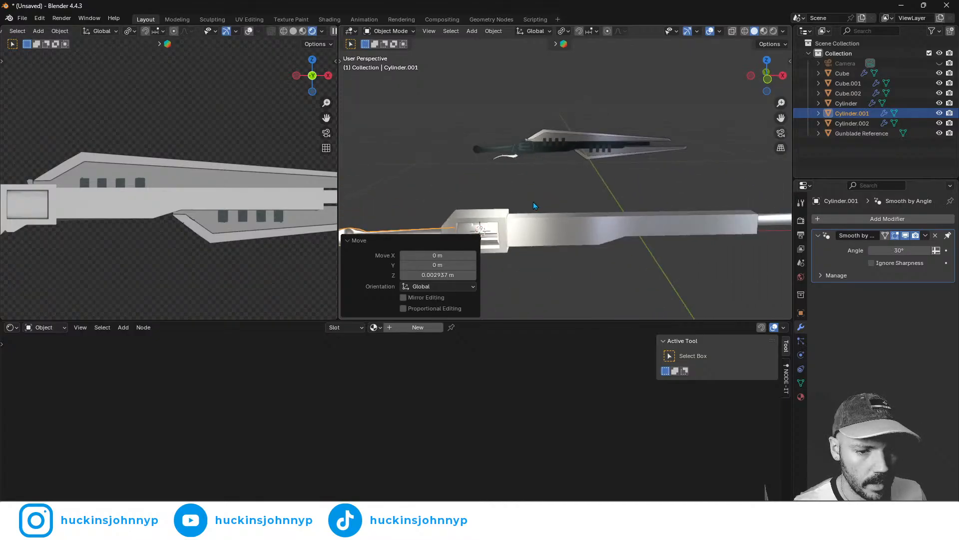
click(488, 217)
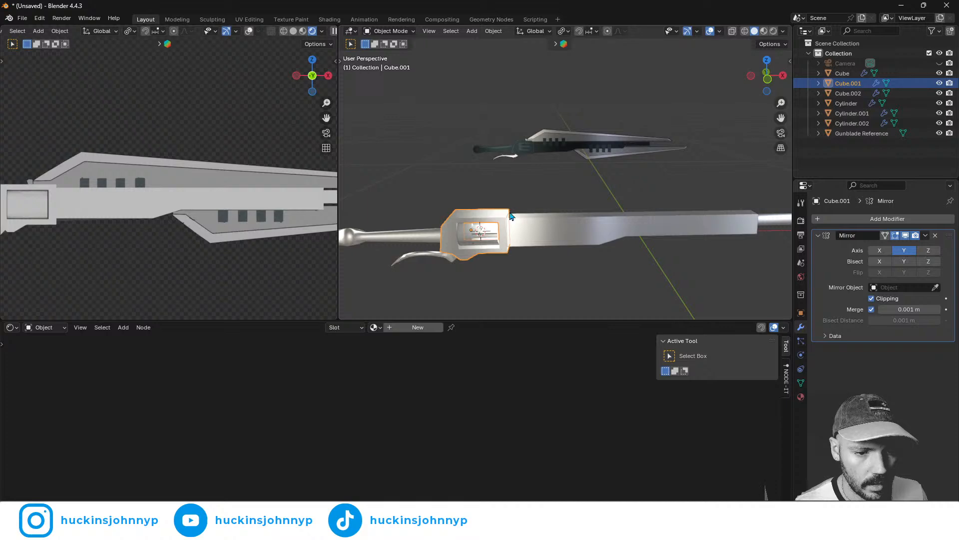
key(Tab)
key(alt+a)
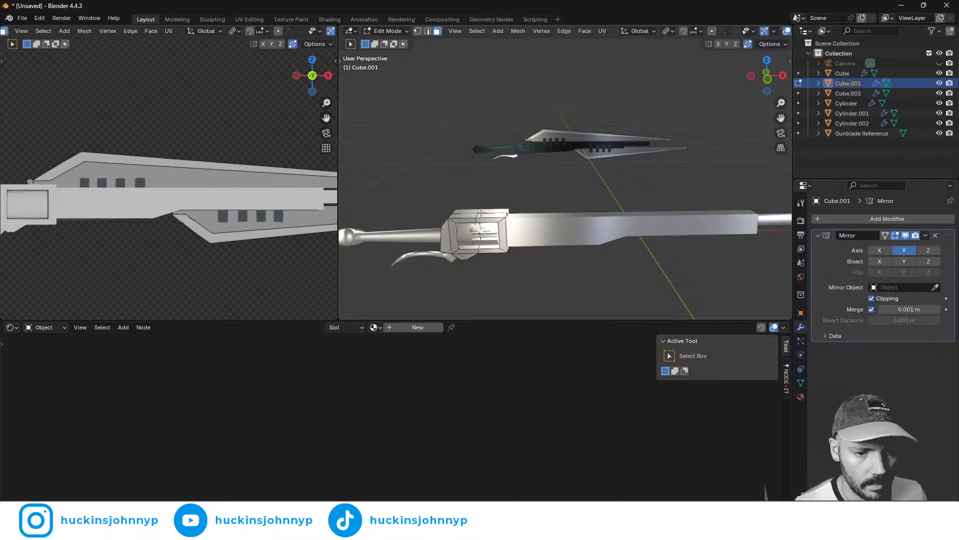
key(2)
click(467, 213)
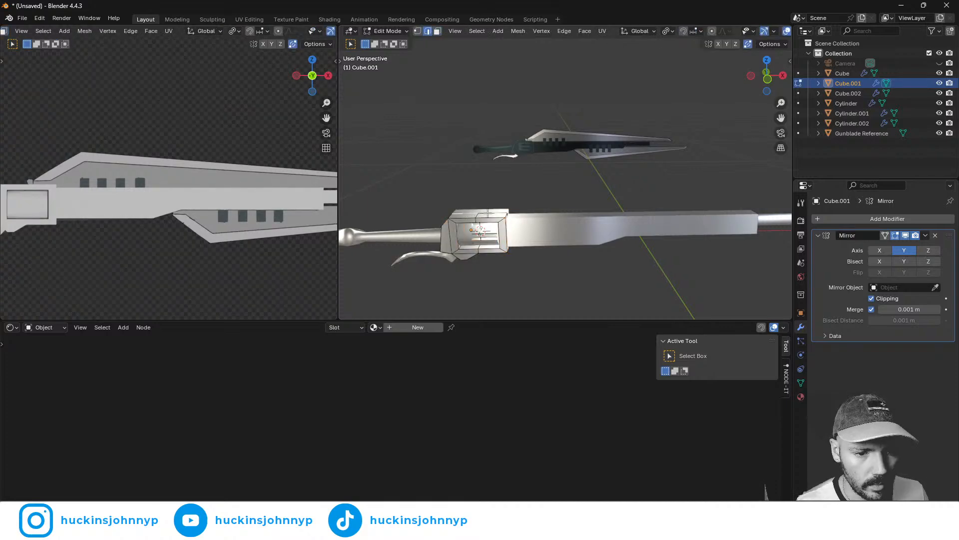
key(shift+a)
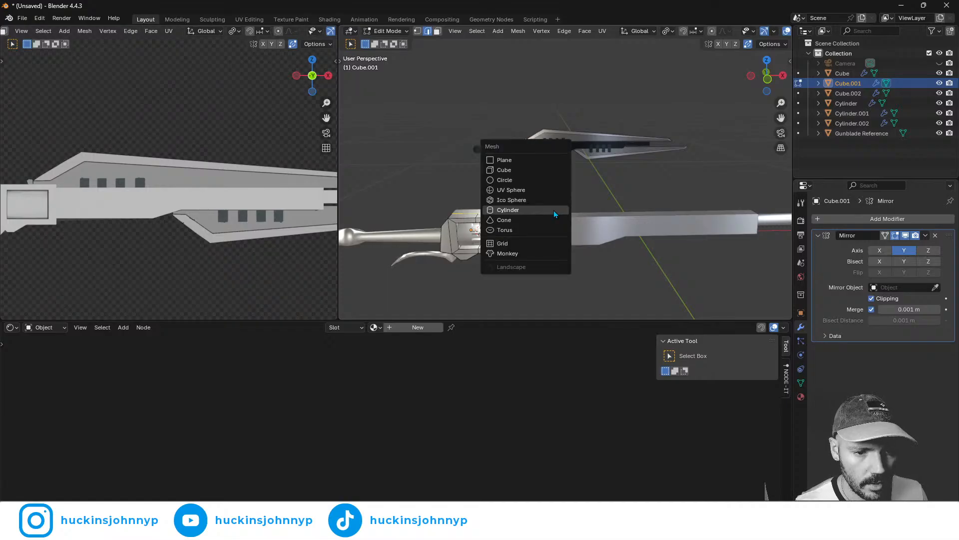
key(shift+s)
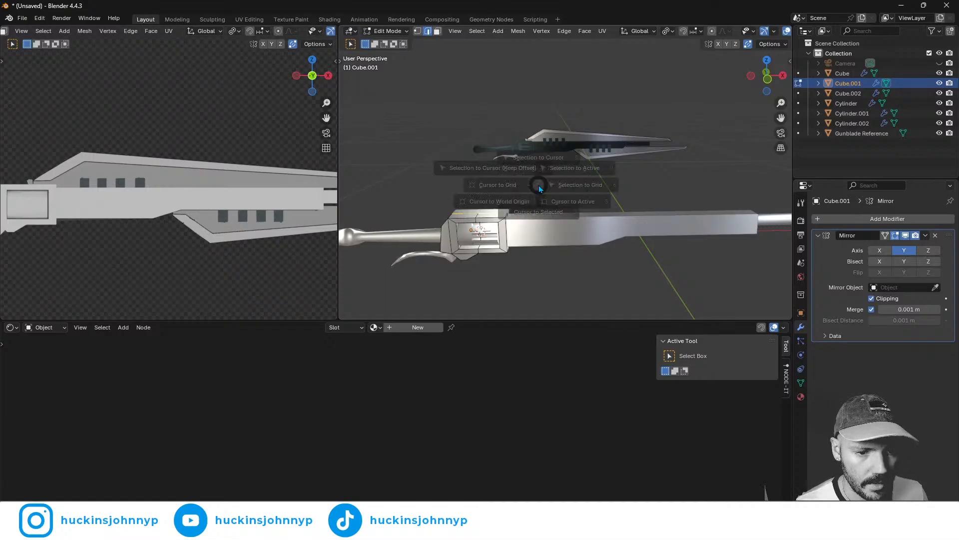
click(525, 244)
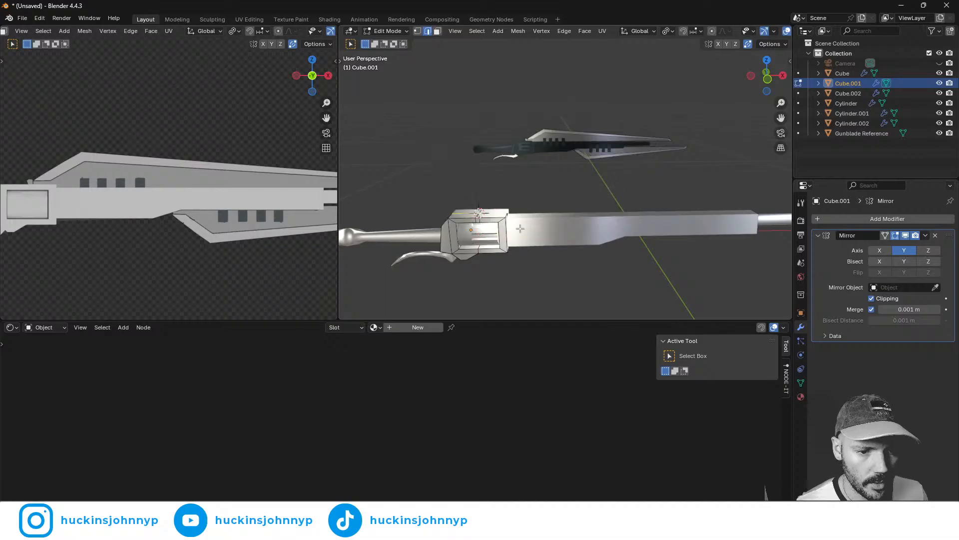
key(Tab)
- Change the modelling viewport's matcap to the red clay one
middle_drag(531, 223, 504, 243)
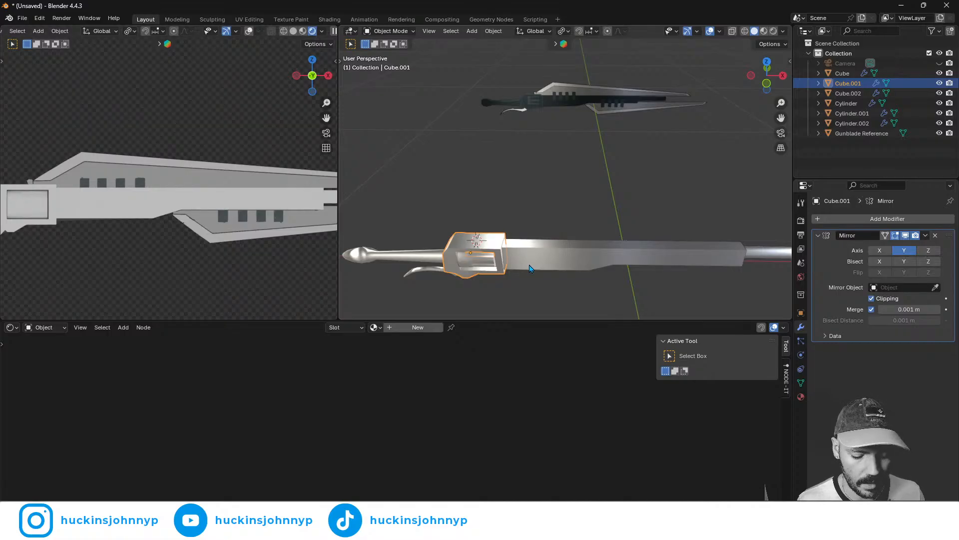
middle_drag(531, 268, 531, 252)
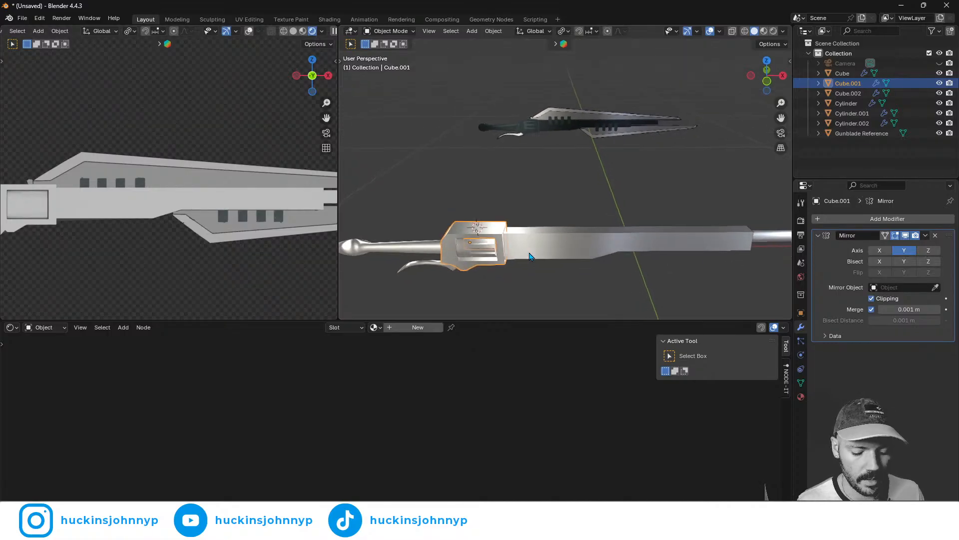
click(783, 31)
click(774, 103)
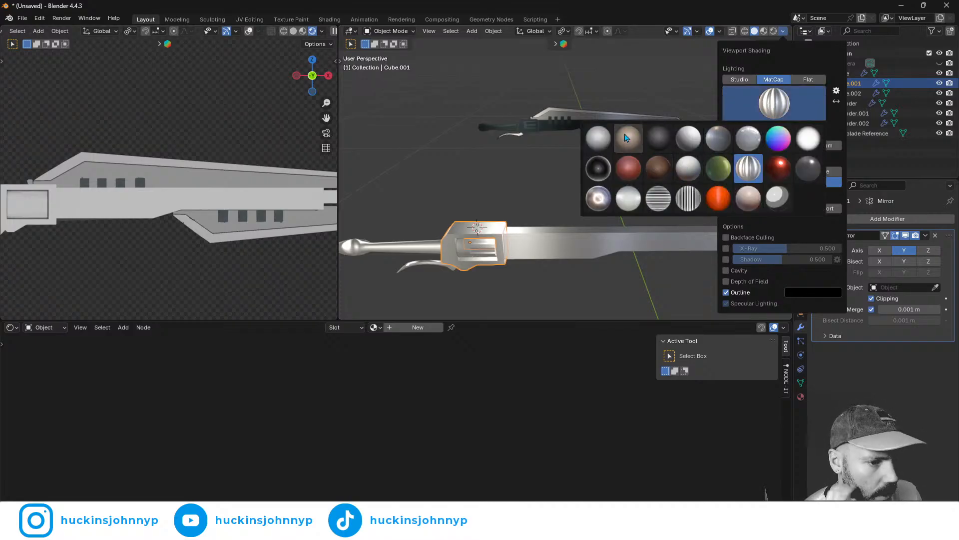
click(628, 169)
- Turn on Cavity shading in the modelling viewport and inspect the revolver frame and blade body
mouse_move(600, 195)
middle_down()
mouse_move(570, 197)
mouse_move(580, 204)
mouse_move(518, 159)
mouse_move(490, 169)
mouse_move(483, 185)
middle_up()
key(q)
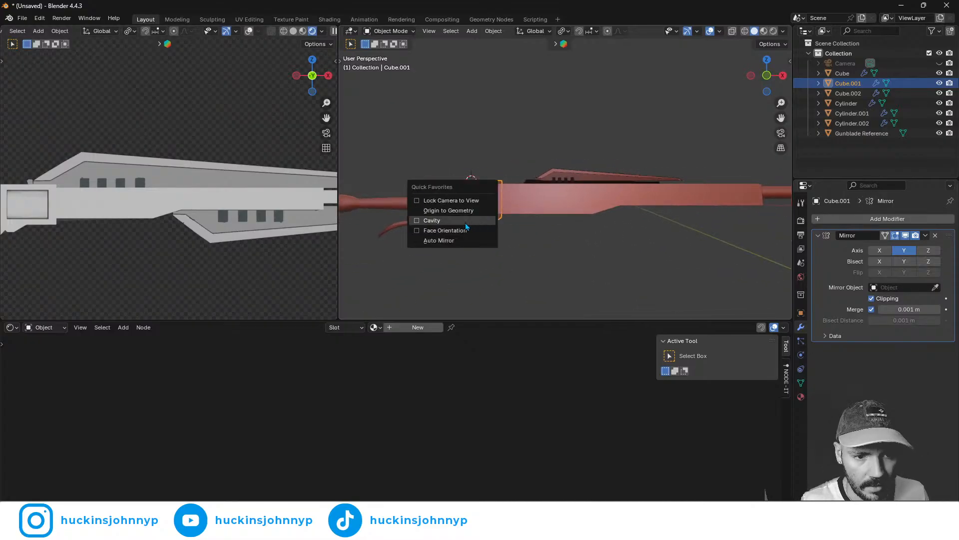
click(466, 221)
middle_drag(515, 230, 462, 239)
scroll(424, 226, up, 2)
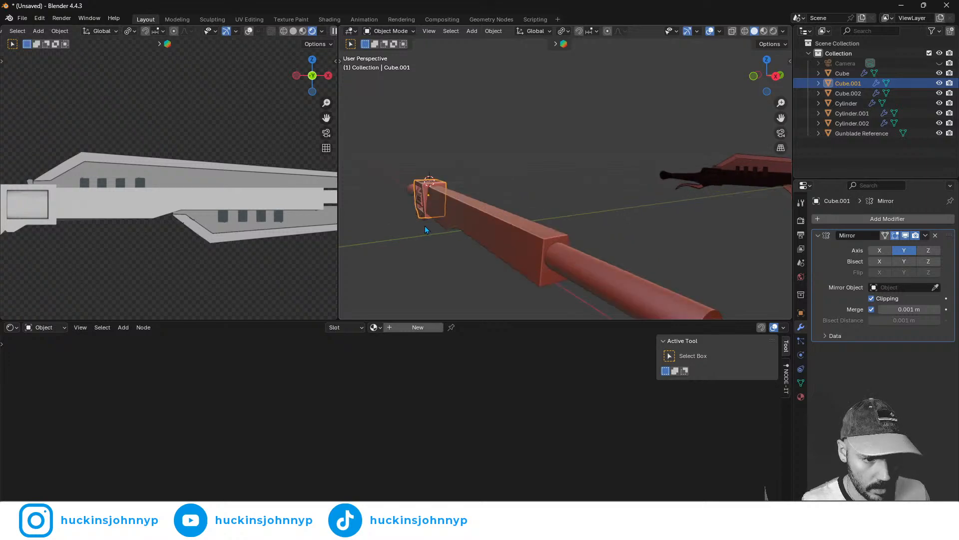
shift+middle_drag(425, 226, 559, 228)
scroll(550, 225, up, 2)
- Add a cube at the 3D cursor on top of the revolver frame and scale it to about 0.0205
click(586, 140)
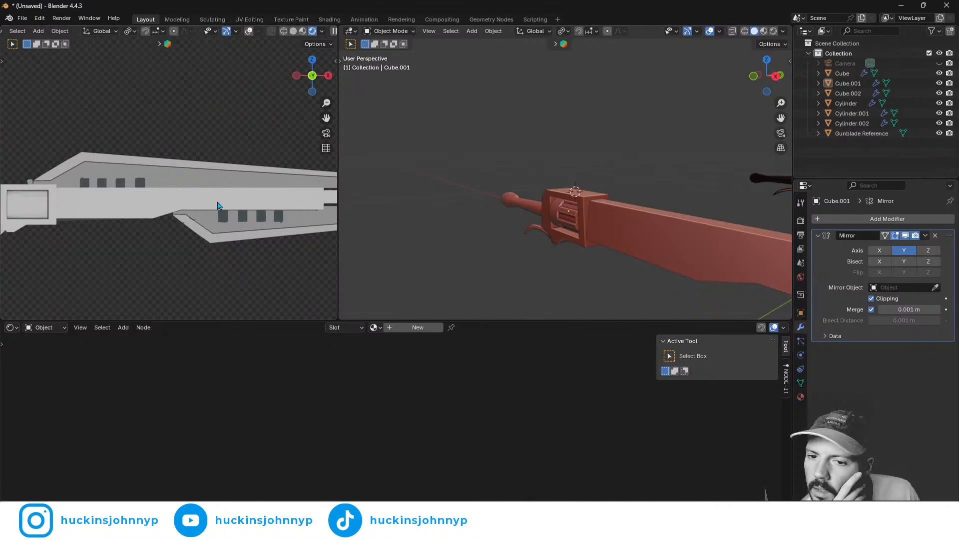
middle_drag(613, 197, 688, 211)
key(shift+a)
mouse_move(651, 208)
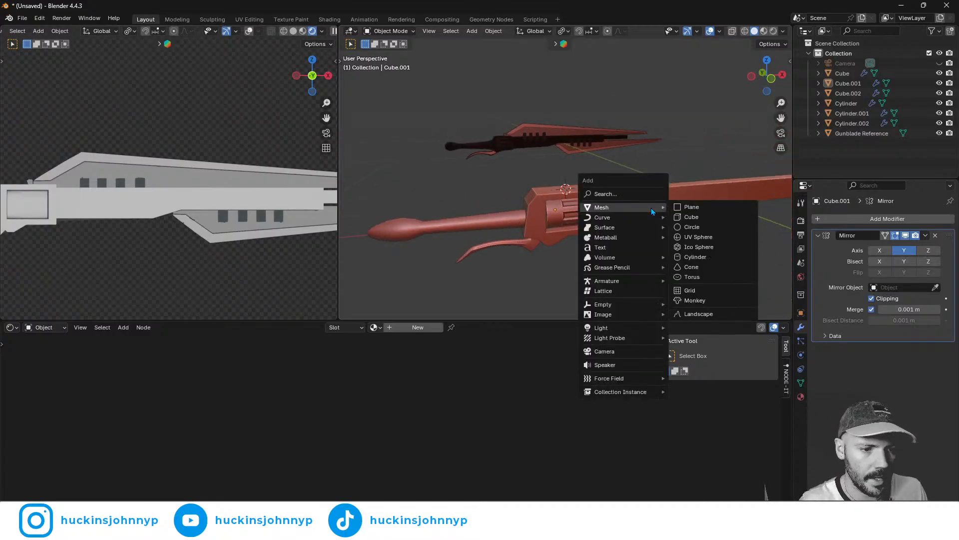
click(694, 216)
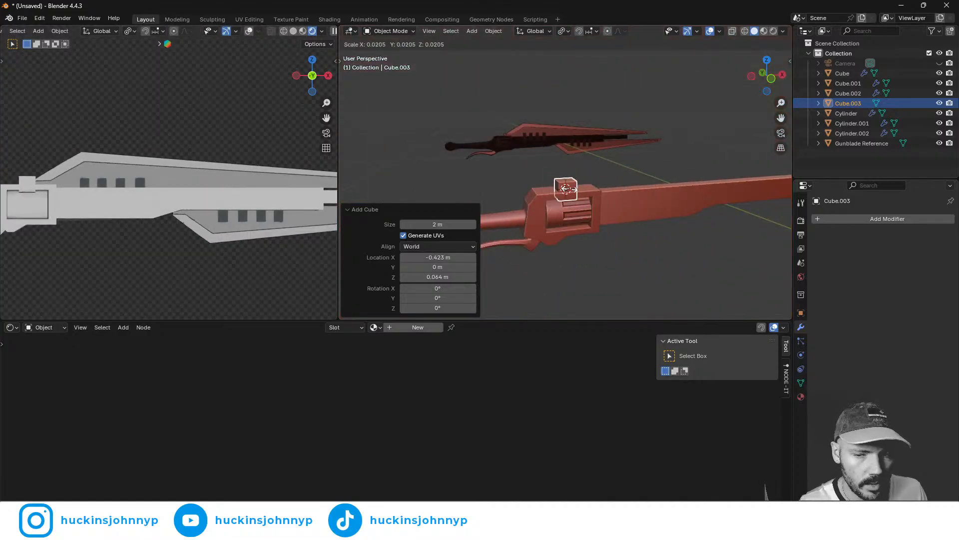
click(566, 189)
- Move the new cube about 0.034 m along X and about 0.012 m up along Z
key(g)
key(x)
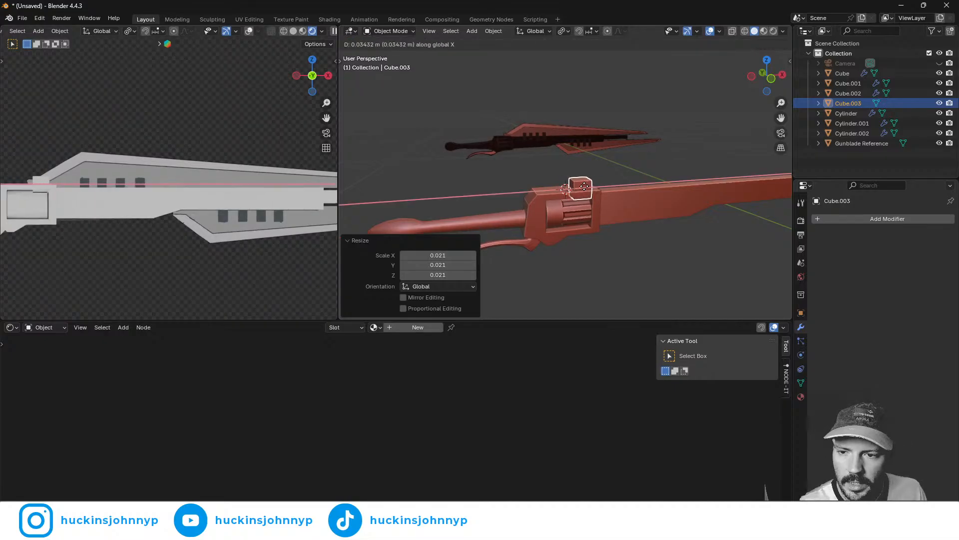
click(584, 187)
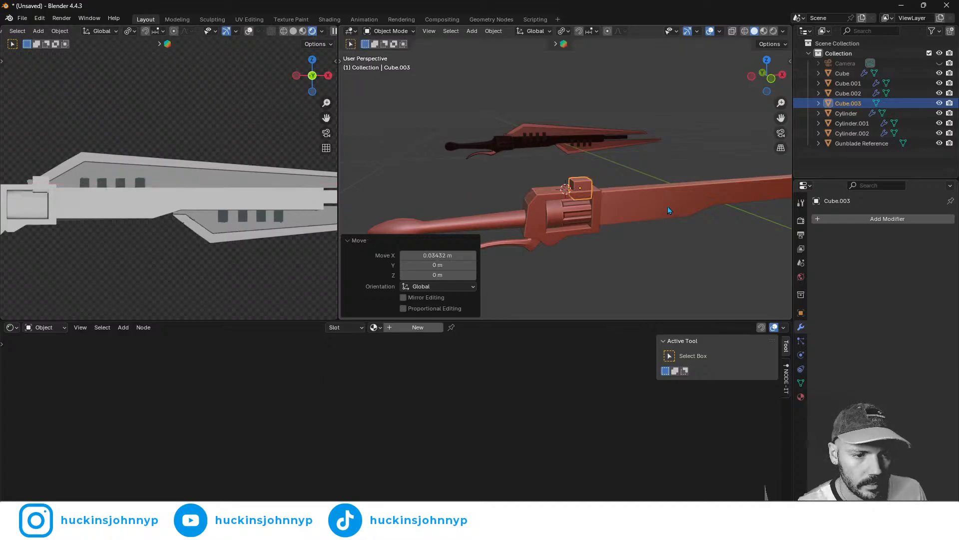
mouse_move(667, 206)
middle_down()
mouse_move(647, 215)
mouse_move(656, 198)
middle_up()
key(g)
key(z)
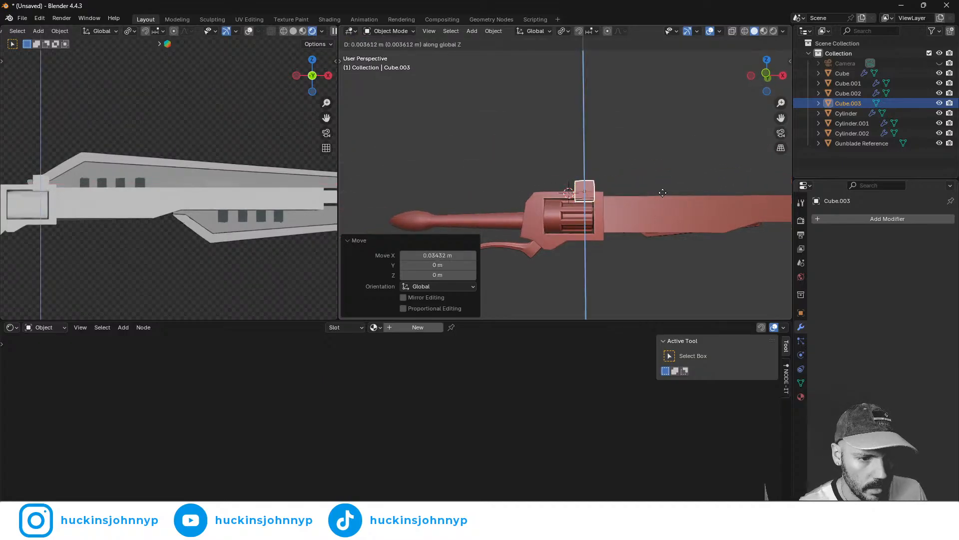
click(672, 161)
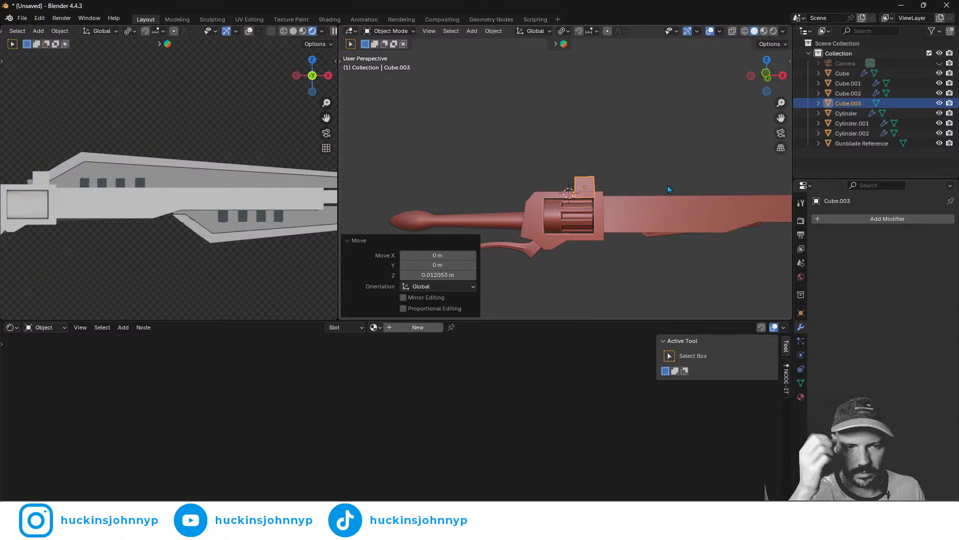
- Extend the new block along the blade by moving its front end face about 1.023 m along X
mouse_move(621, 199)
middle_down()
mouse_move(616, 217)
mouse_move(610, 206)
middle_up()
key(Tab)
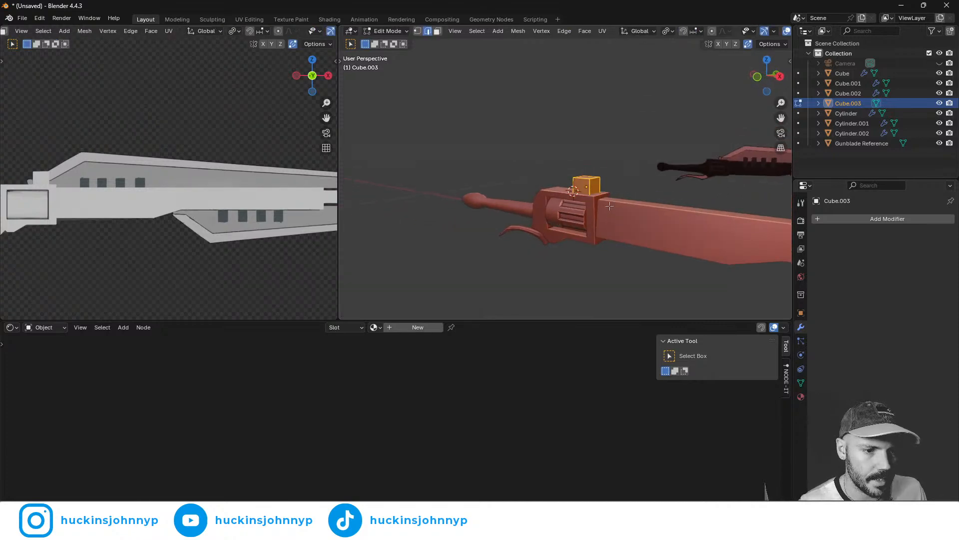
click(606, 191)
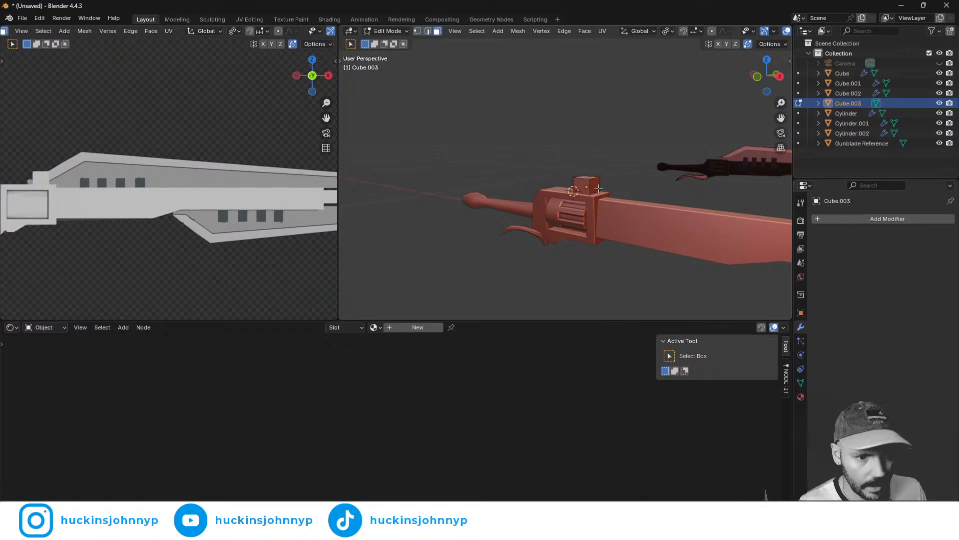
scroll(267, 222, down, 5)
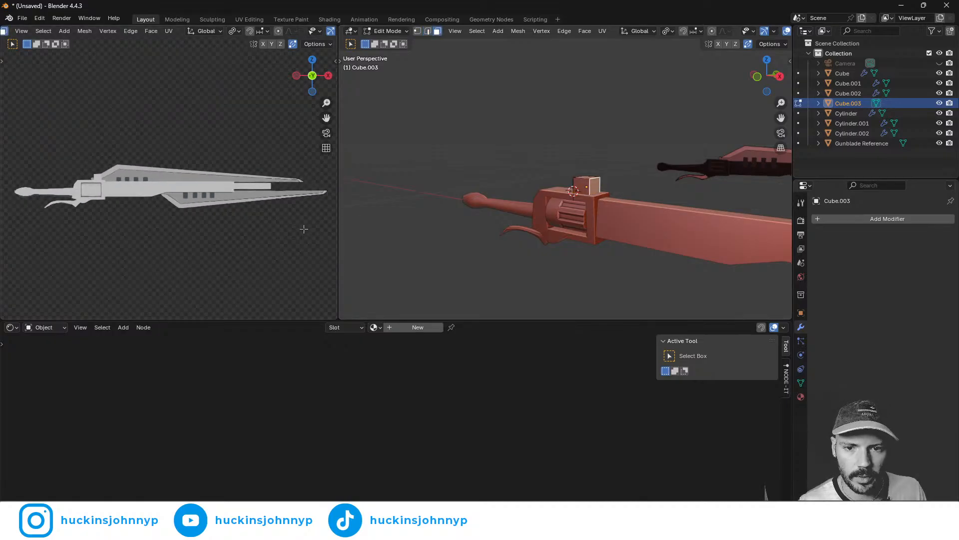
middle_drag(568, 206, 439, 223)
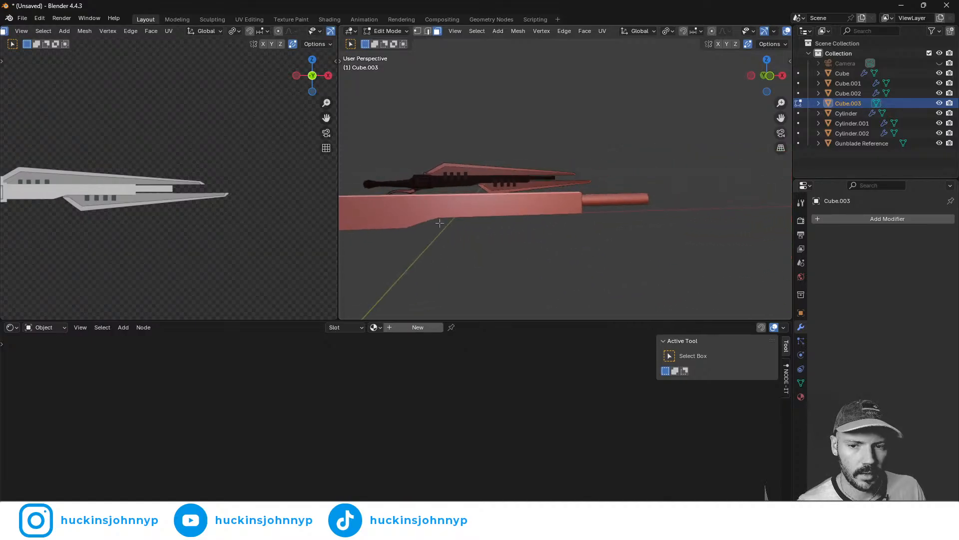
key(g)
key(x)
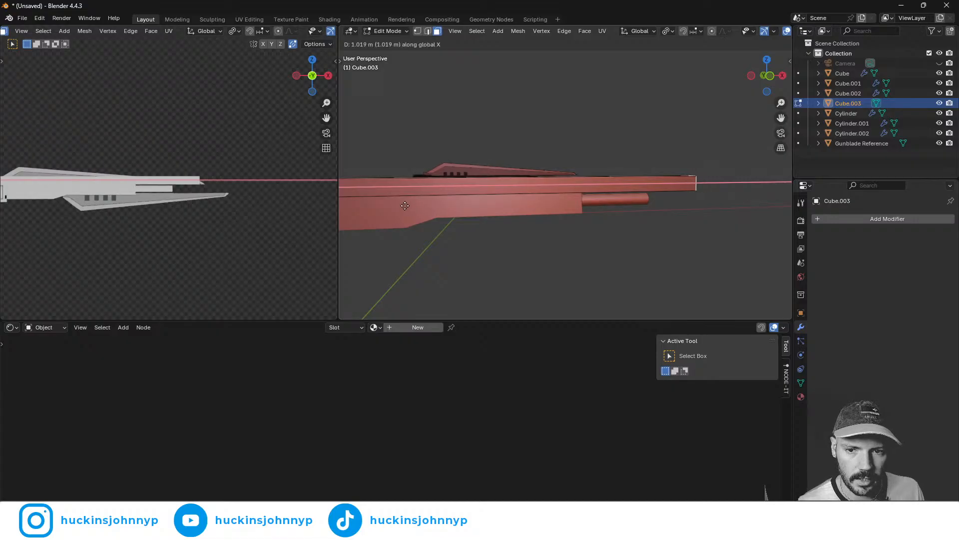
click(406, 205)
- Move the lower edge of the block's front end face forward along X to slant the tip like the reference
scroll(275, 199, up, 6)
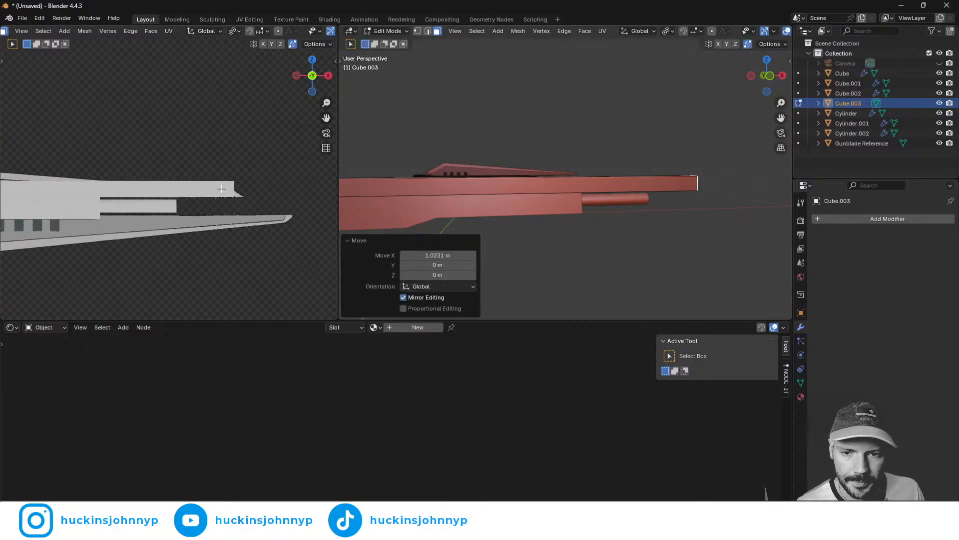
scroll(649, 207, down, 4)
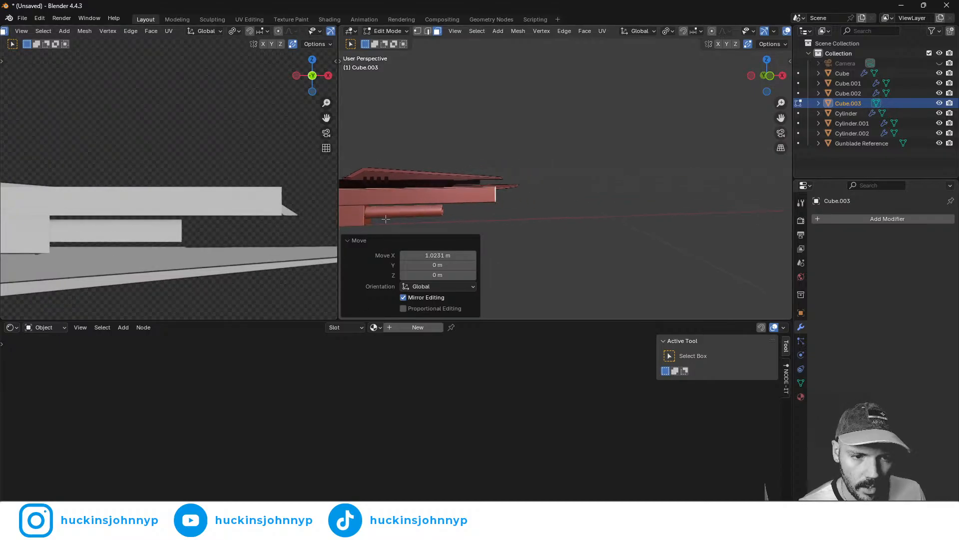
middle_drag(555, 197, 640, 191)
key(grave)
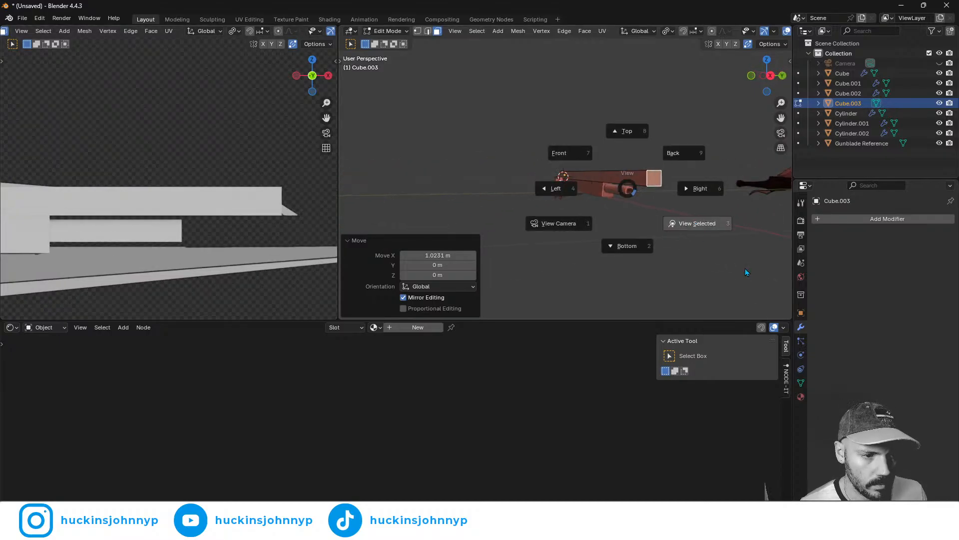
click(698, 220)
scroll(628, 221, down, 3)
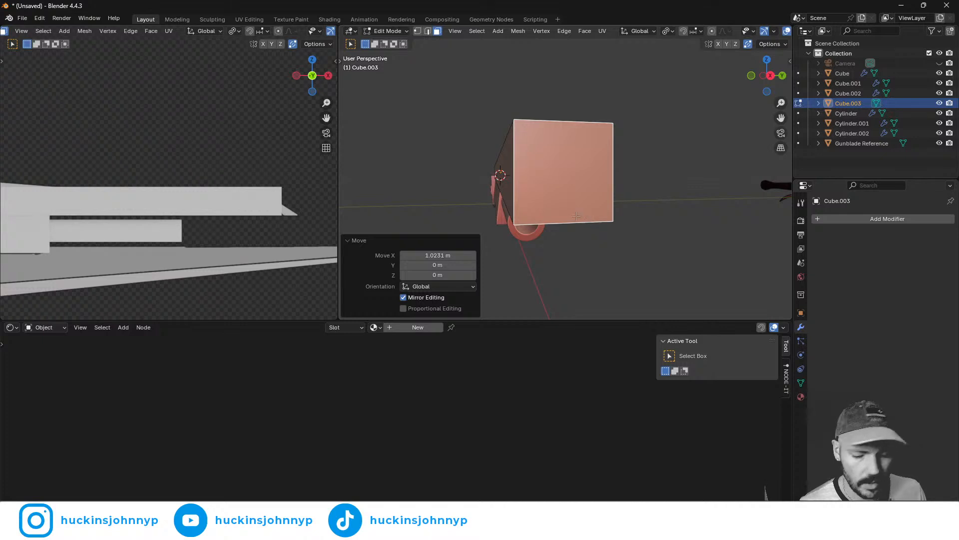
key(2)
scroll(550, 219, down, 5)
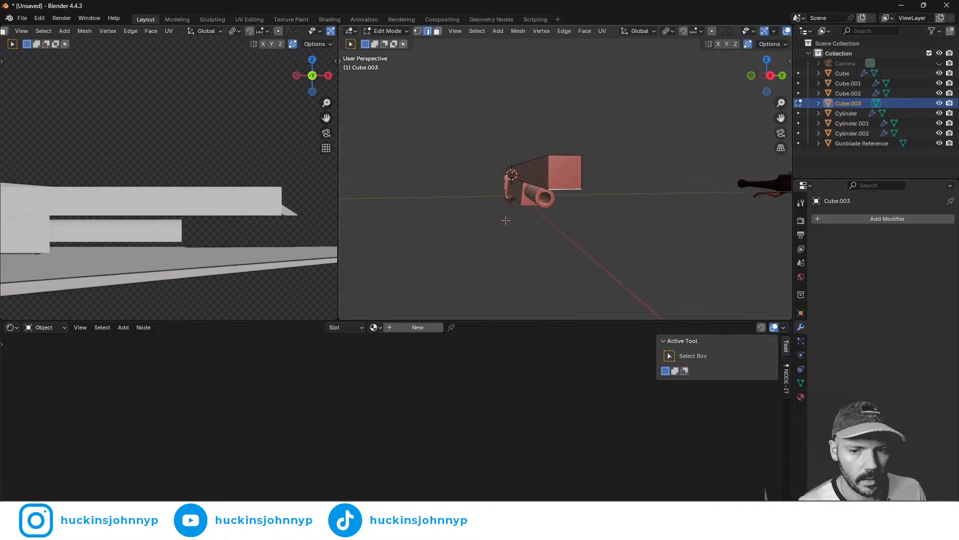
key(g)
key(x)
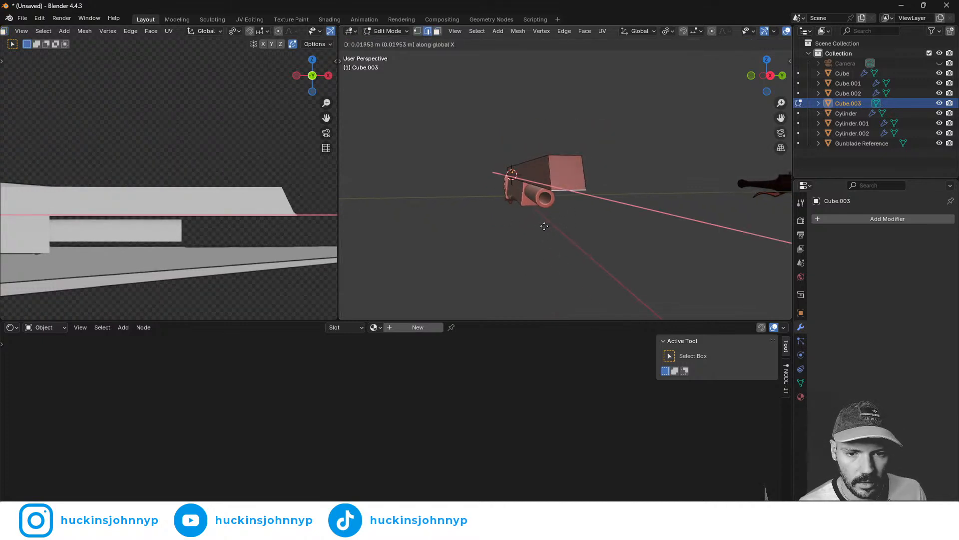
click(552, 227)
- Lower the upper edge of the block's front end along Z to make the tip thinner
click(566, 157)
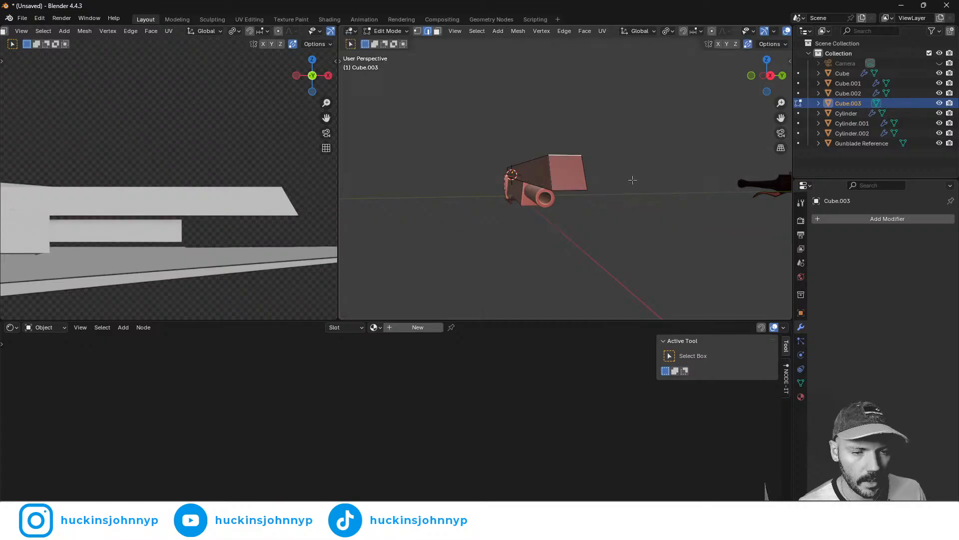
scroll(650, 187, up, 5)
key(g)
key(z)
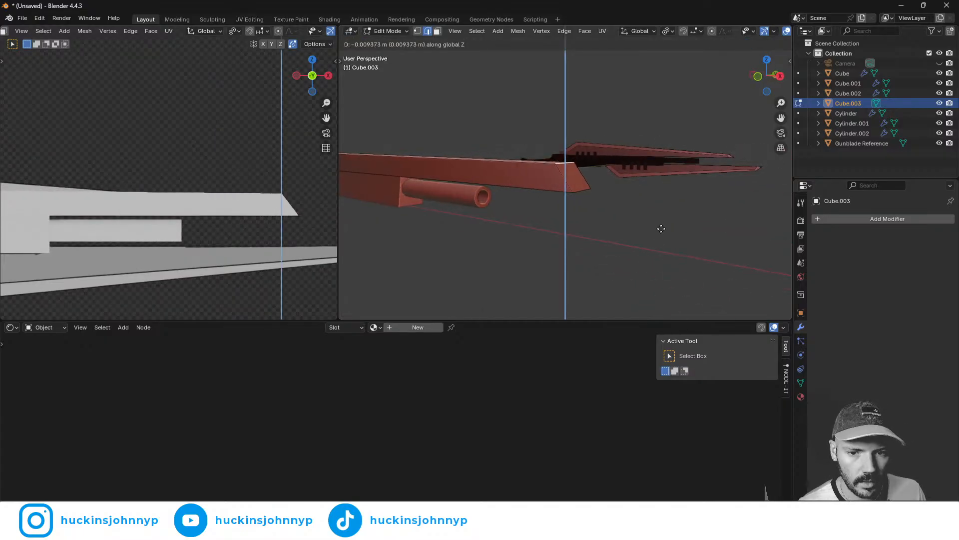
click(654, 64)
- Move the block's rear top edge about 0.12 m along X and about 0.047 m up along Z to form the blade's peak
middle_drag(465, 108, 520, 181)
click(611, 150)
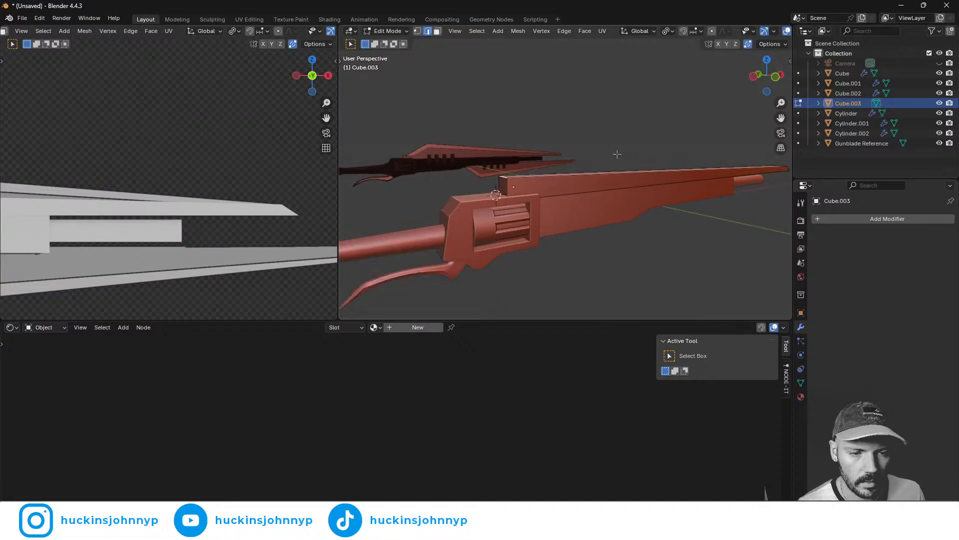
middle_drag(617, 155, 535, 150)
shift+middle_drag(215, 162, 341, 163)
key(g)
key(x)
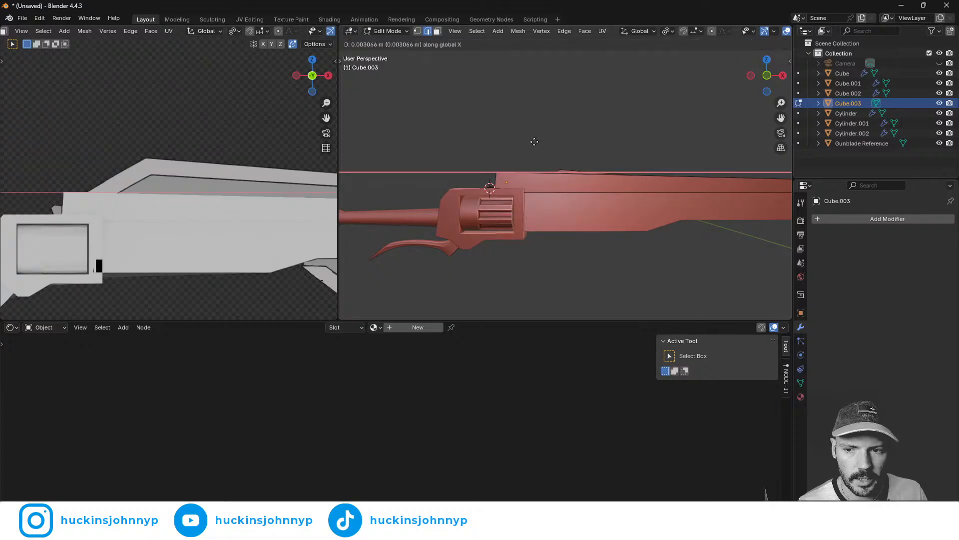
click(589, 134)
key(g)
key(z)
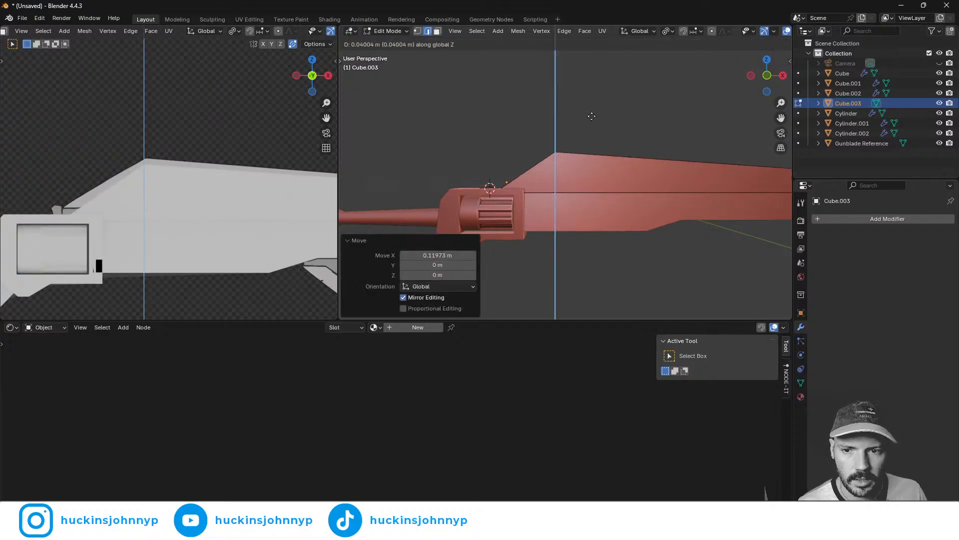
click(595, 113)
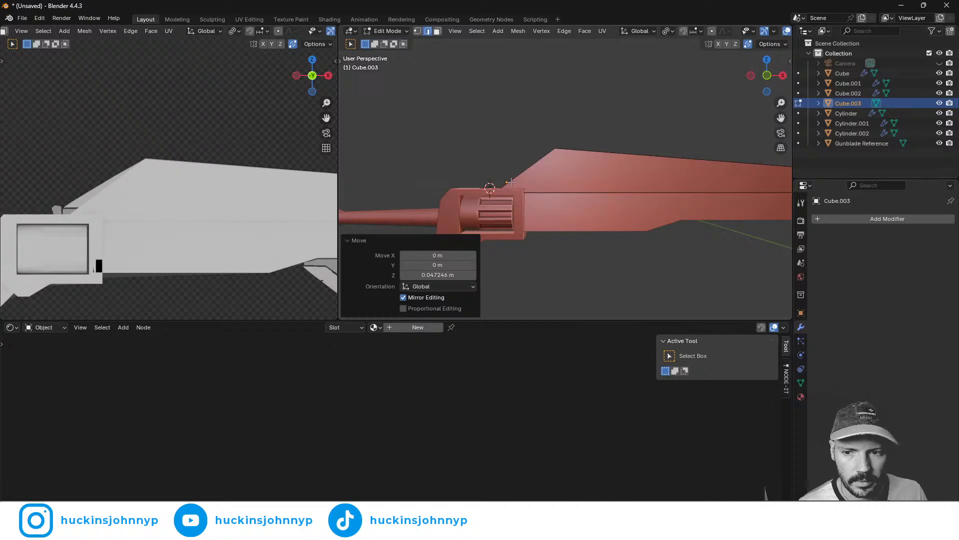
- Try narrowing the upper blade's top faces to a Y scale of 0.110, and undo the resize
middle_drag(511, 183, 628, 194)
key(KP_Decimal)
click(571, 176)
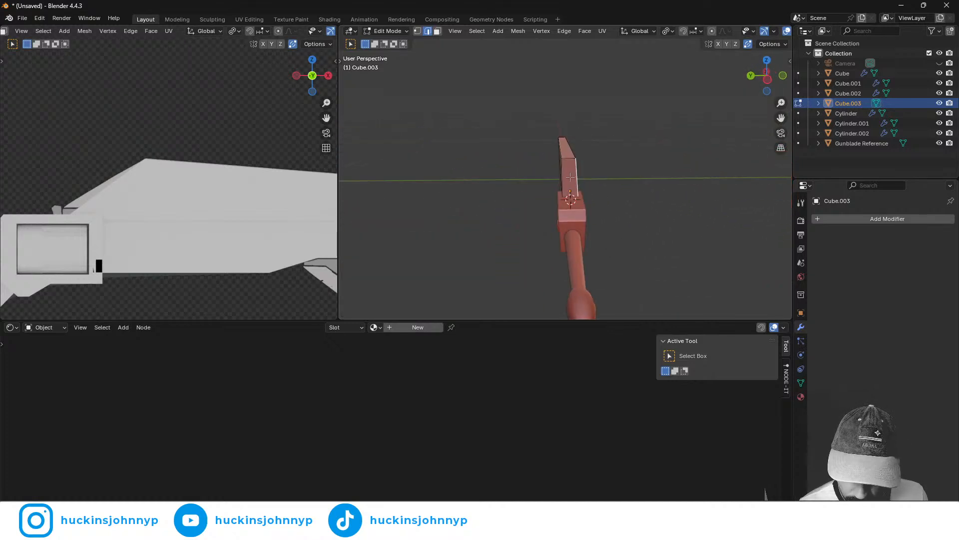
key(3)
middle_drag(570, 177, 634, 217)
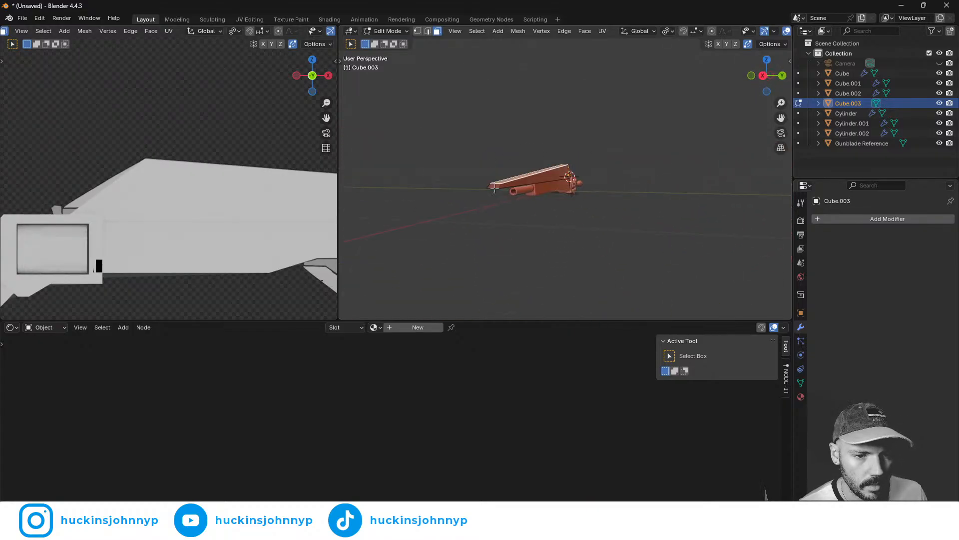
middle_drag(495, 189, 566, 195)
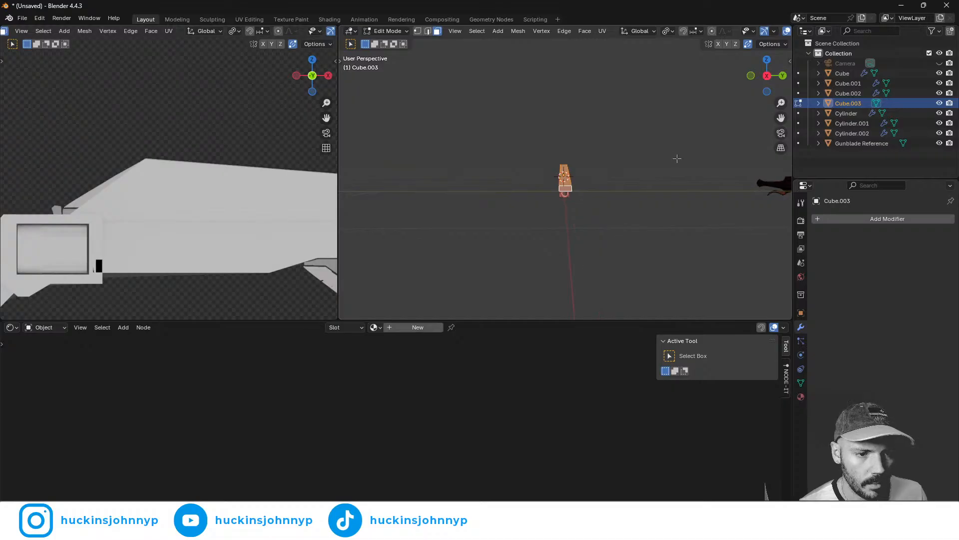
key(s)
key(y)
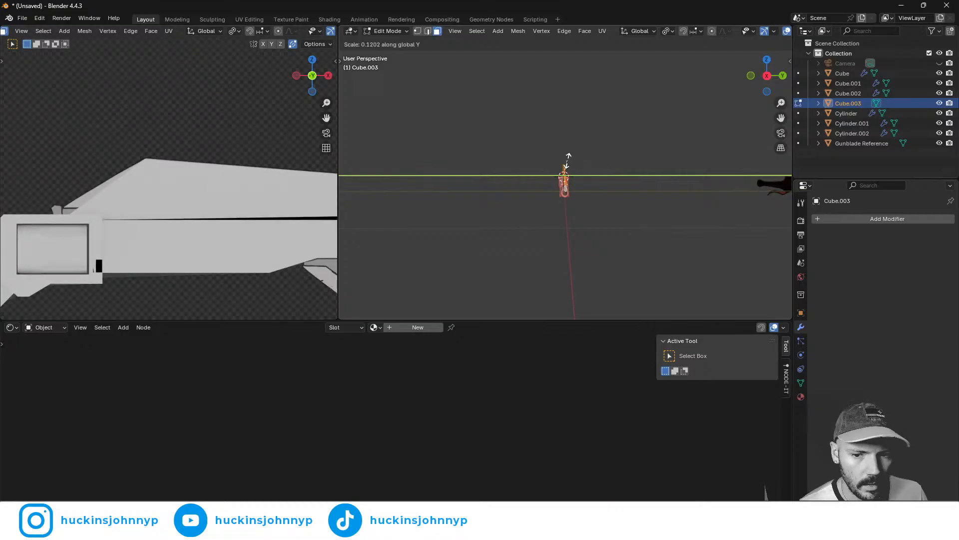
click(570, 159)
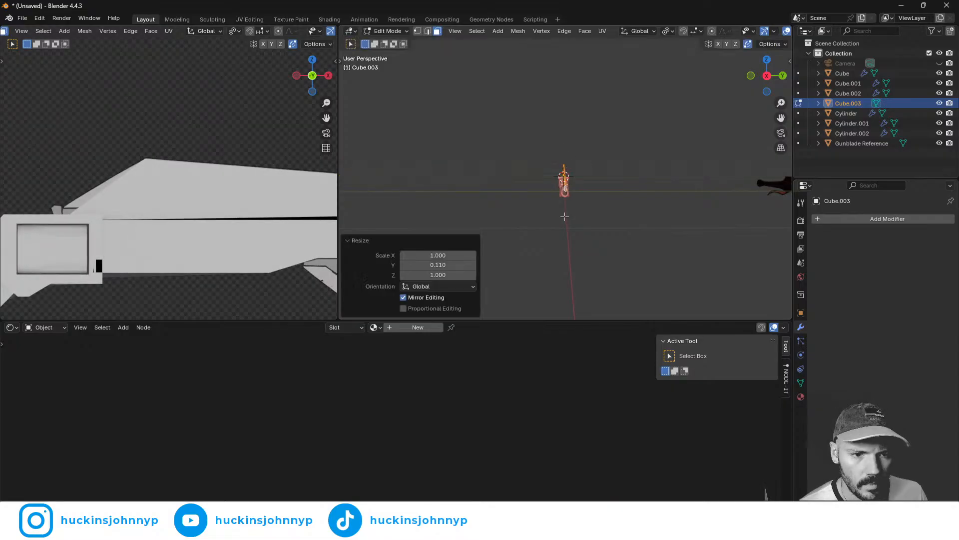
middle_drag(570, 159, 774, 191)
scroll(591, 175, up, 5)
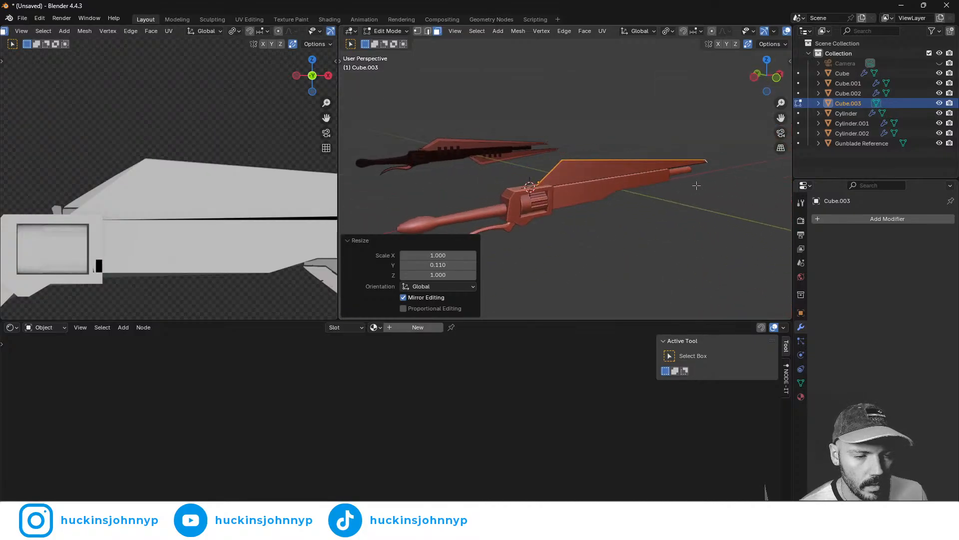
key(ctrl+z)
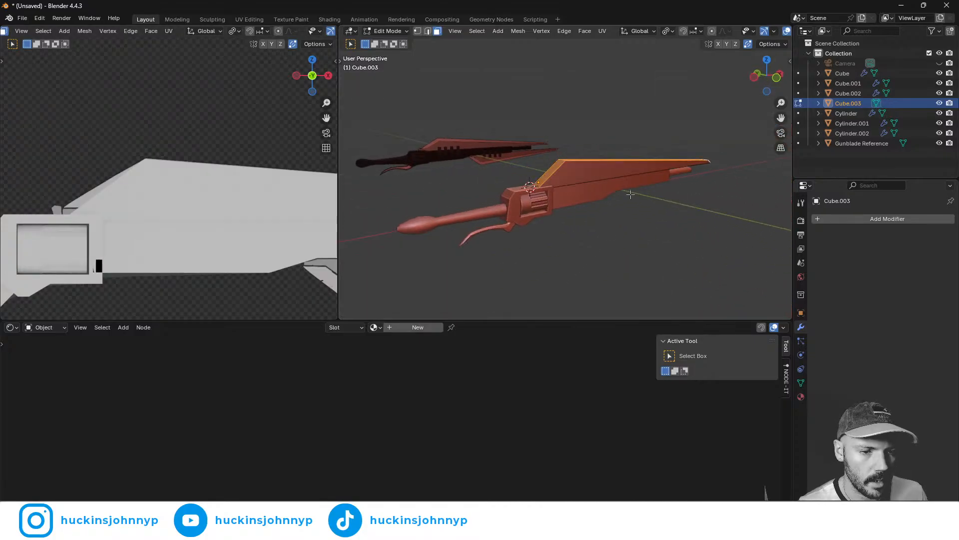
- Move the whole upper blade object about 0.036 m up along Z
key(Tab)
key(z)
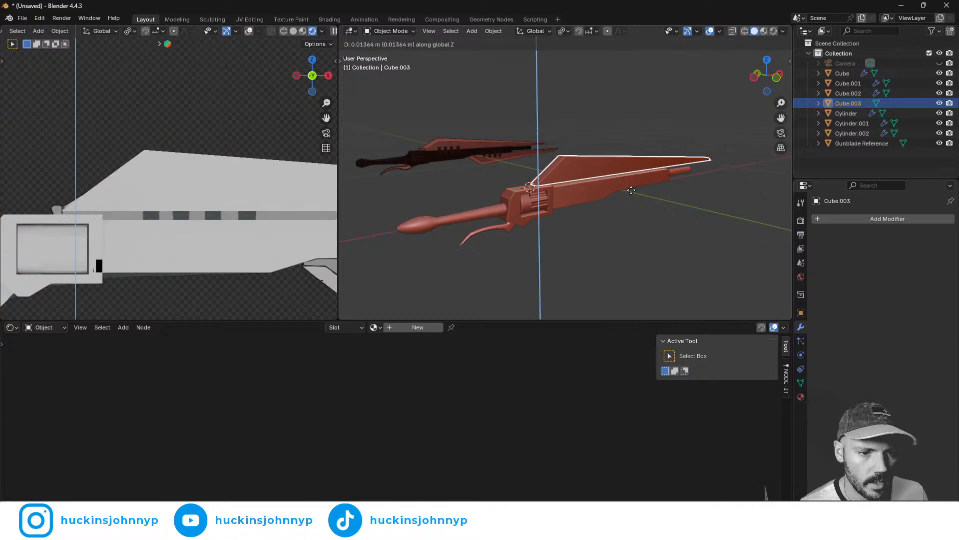
click(629, 194)
middle_drag(620, 197, 649, 190)
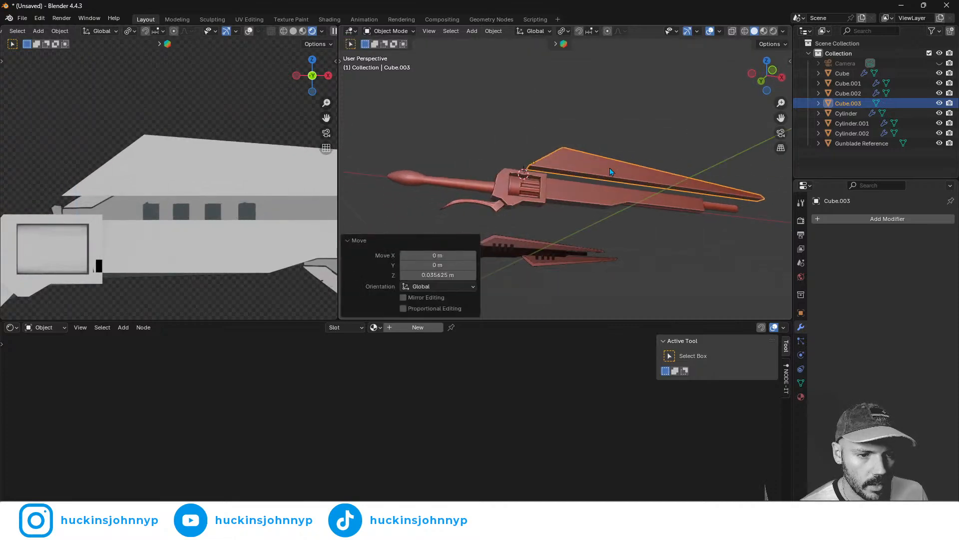
- Extrude the upper blade's bottom face about 0.039 m down along Z
key(Tab)
click(681, 187)
key(g)
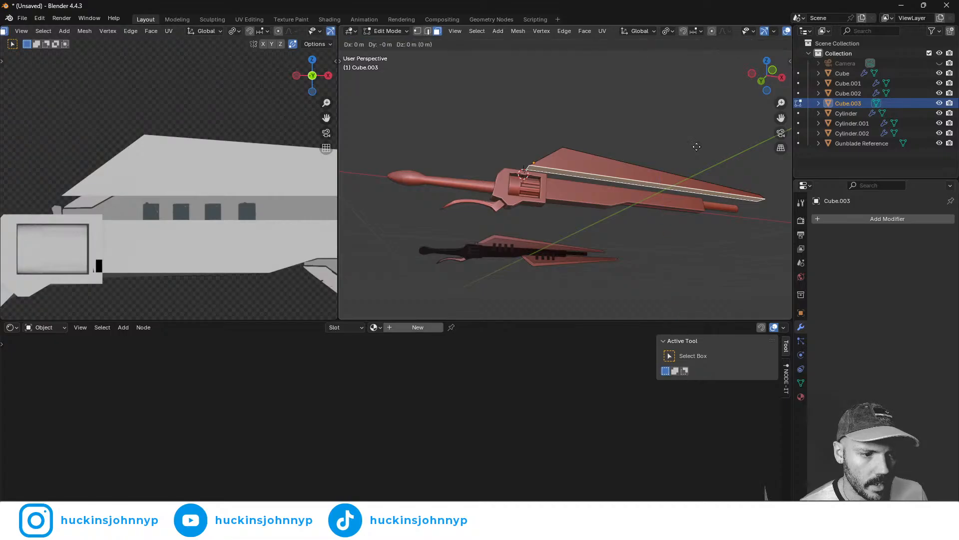
key(z)
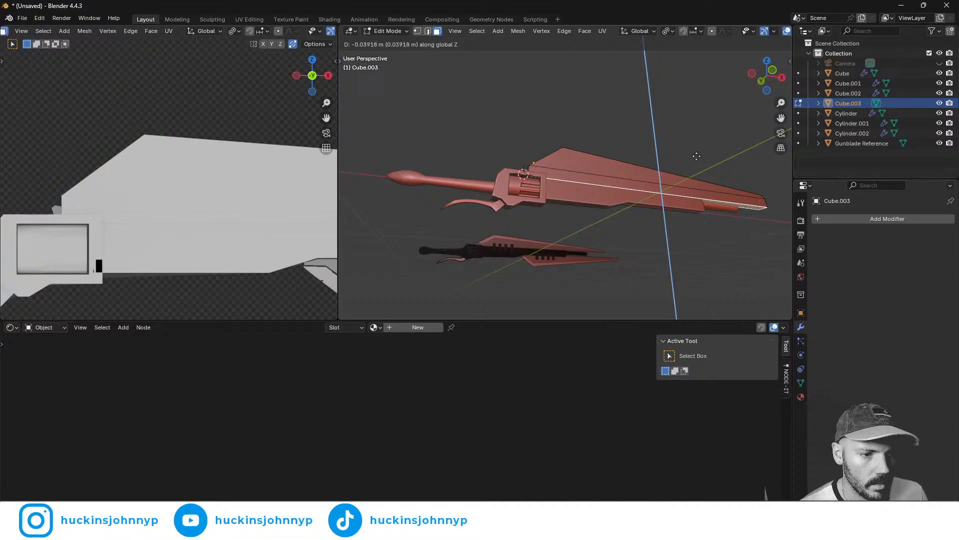
click(696, 155)
scroll(581, 267, up, 3)
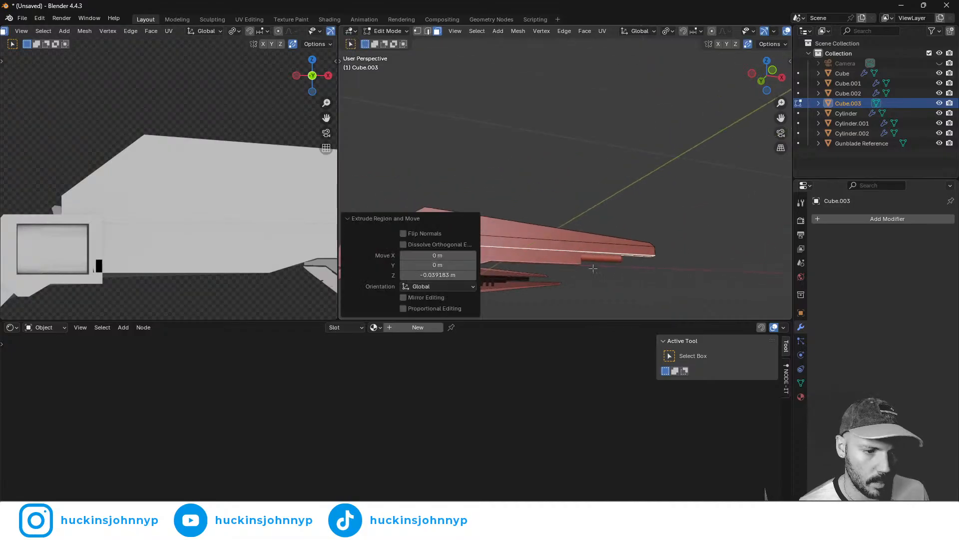
- Select the upper blade's top faces, including the slanted tip, and scale them to about 0.182 along Y
mouse_move(579, 218)
middle_down()
mouse_move(670, 225)
mouse_move(604, 226)
mouse_move(653, 218)
mouse_move(596, 214)
middle_up()
click(650, 235)
click(521, 233)
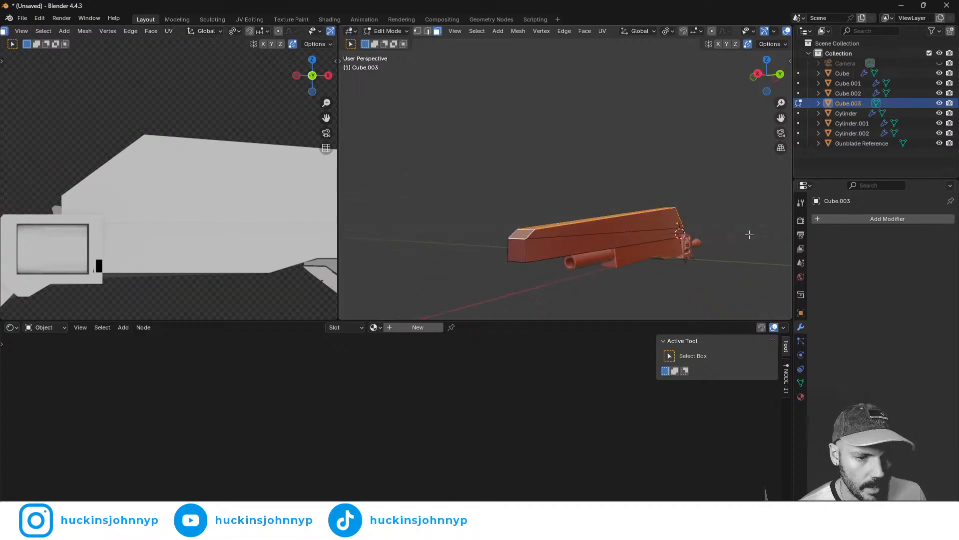
key(s)
key(y)
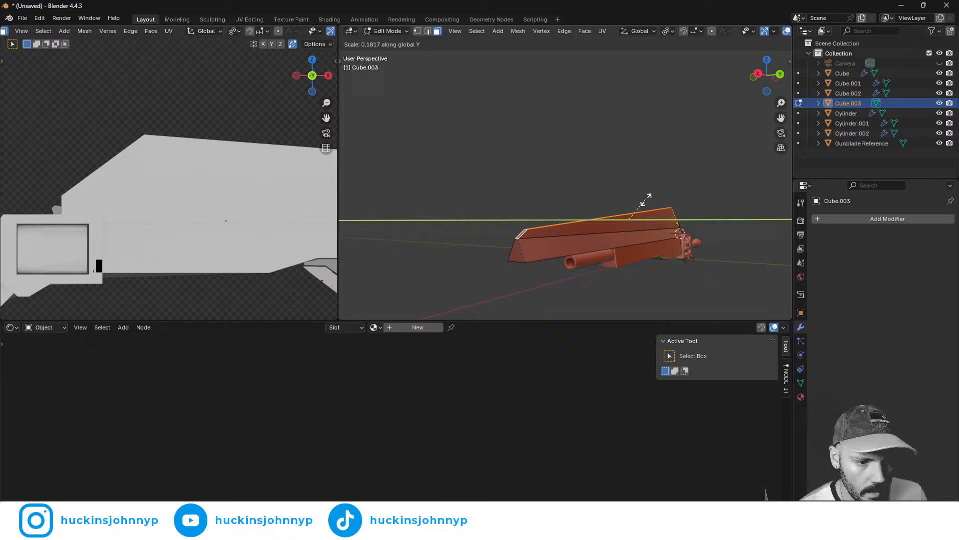
click(646, 200)
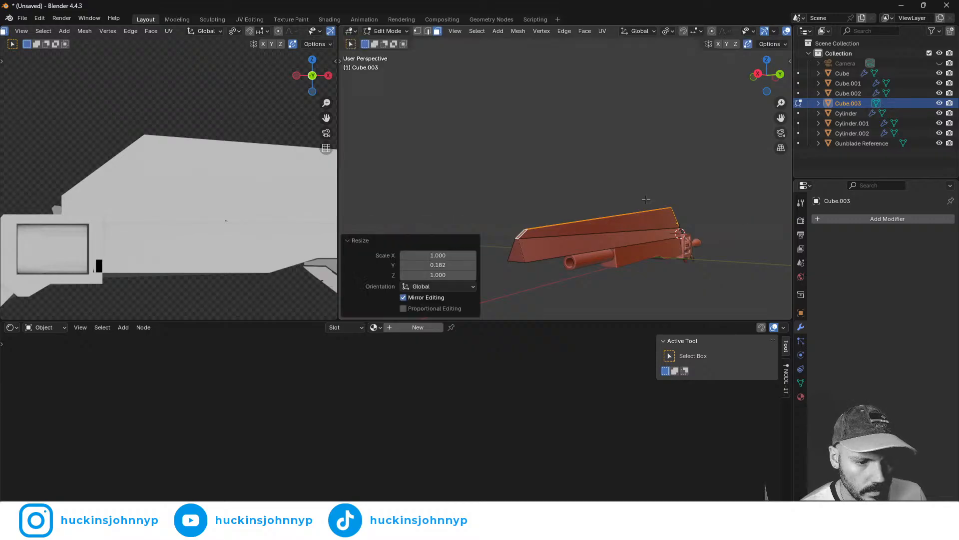
- Add one loop cut across the upper blade and slide it toward the tip with a factor of about -0.340
middle_drag(671, 241, 628, 246)
key(ctrl+e)
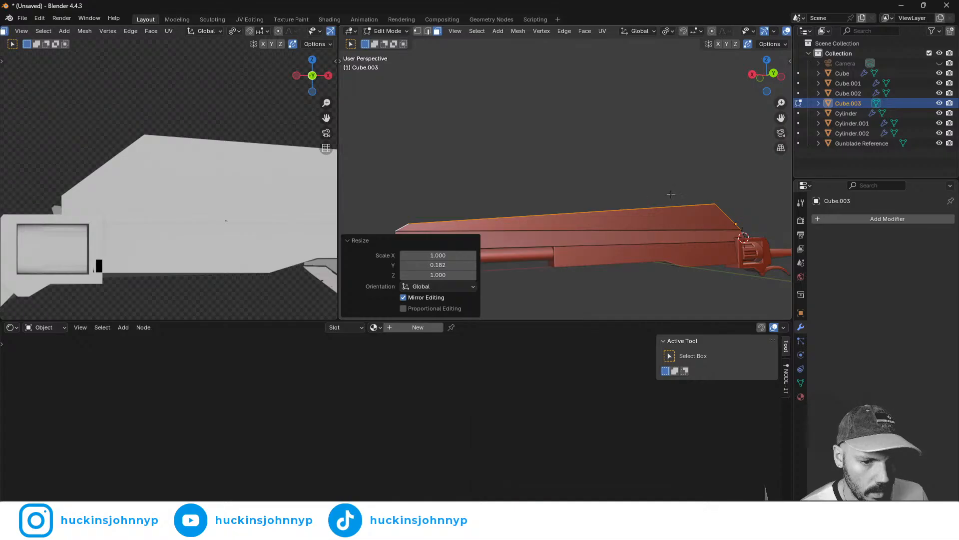
key(ctrl+r)
click(554, 237)
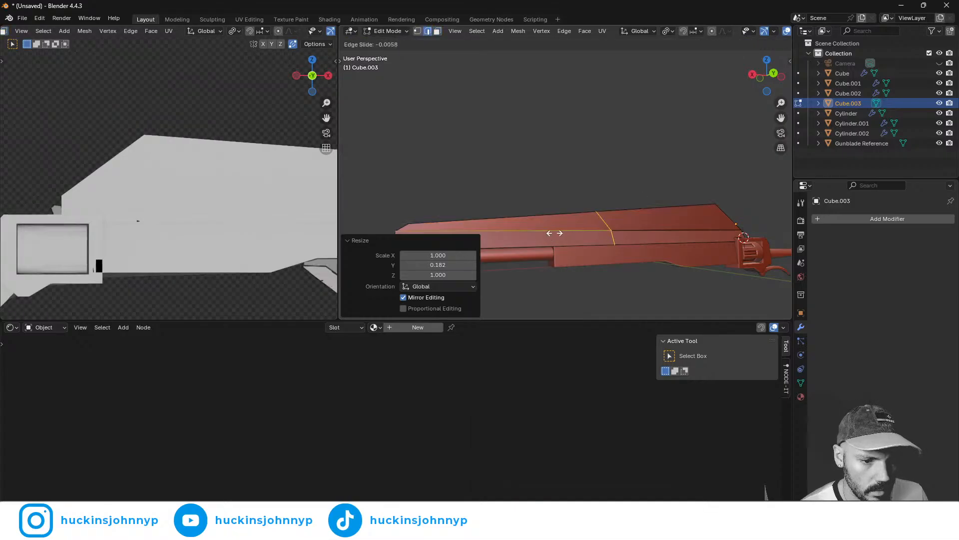
click(497, 239)
middle_drag(533, 244, 620, 227)
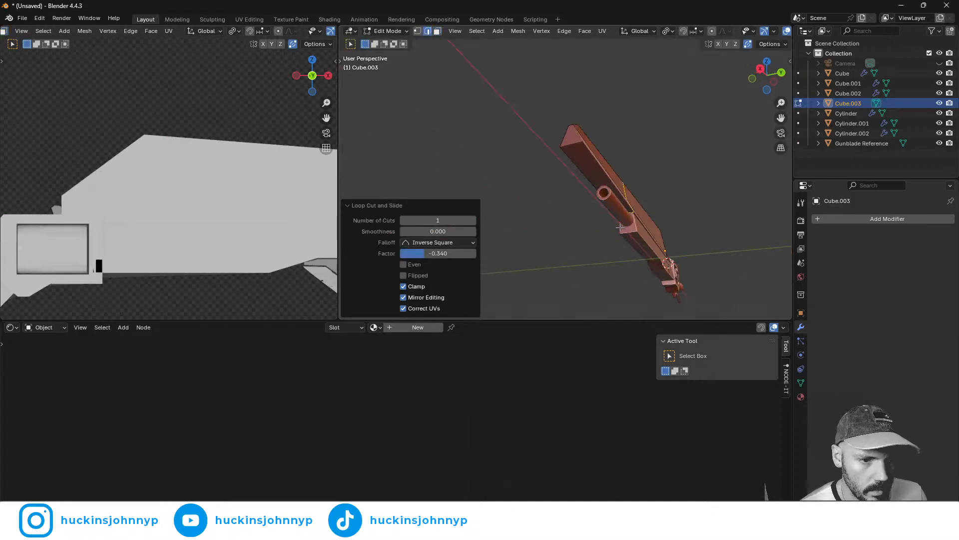
- Select the lower edge of the upper blade's tip and scale it to about 0.186 along Y
alt+click(574, 144)
key(s)
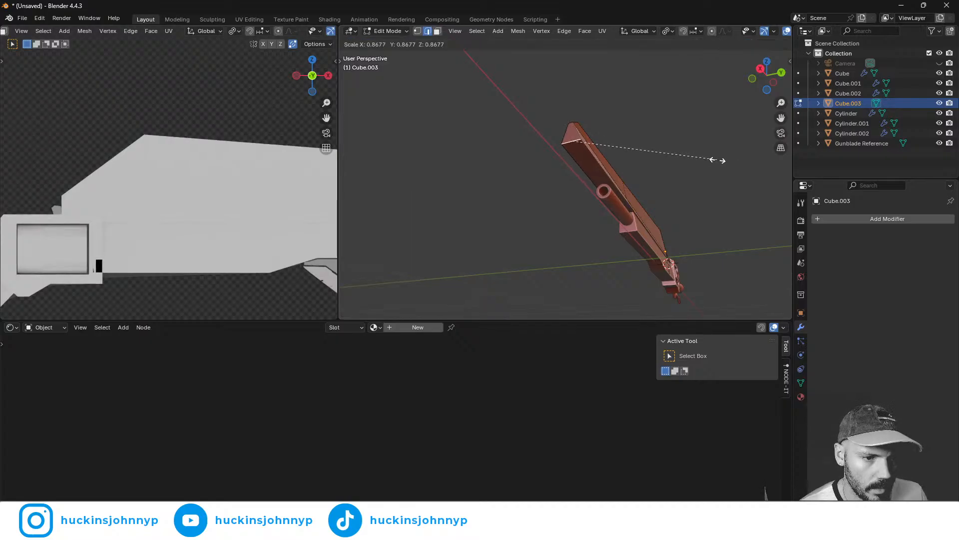
key(y)
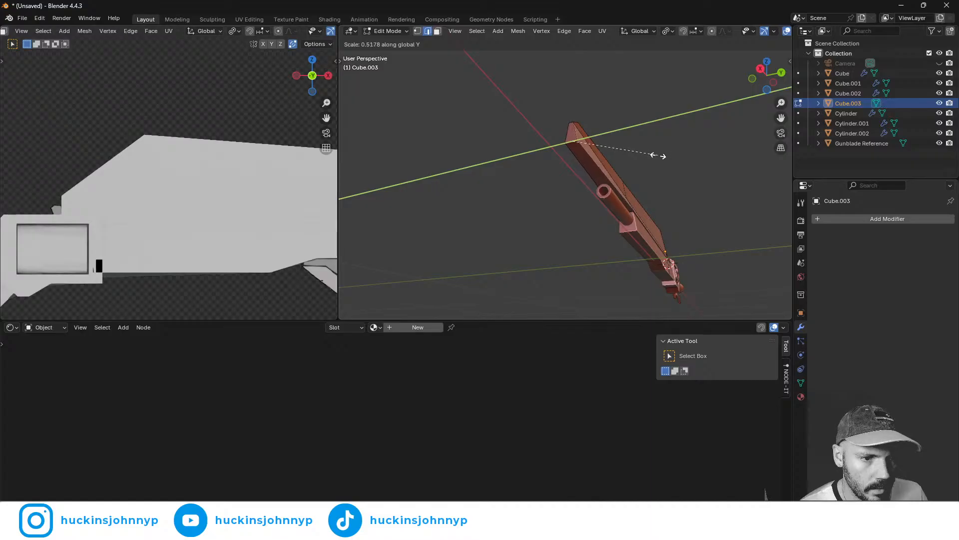
click(604, 145)
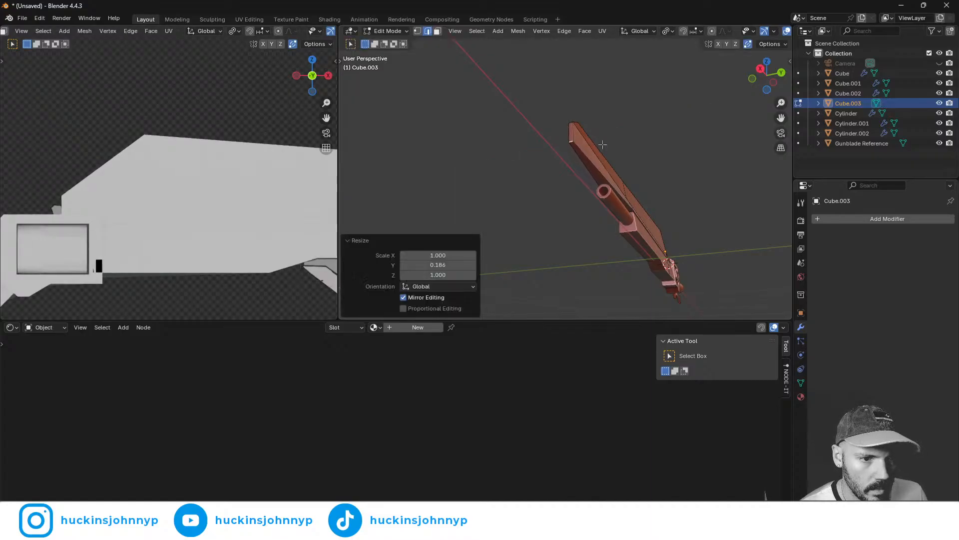
- Move the tip's lower edge about 0.051 m outward along X so the blade end slants to a point
middle_drag(603, 145, 632, 192)
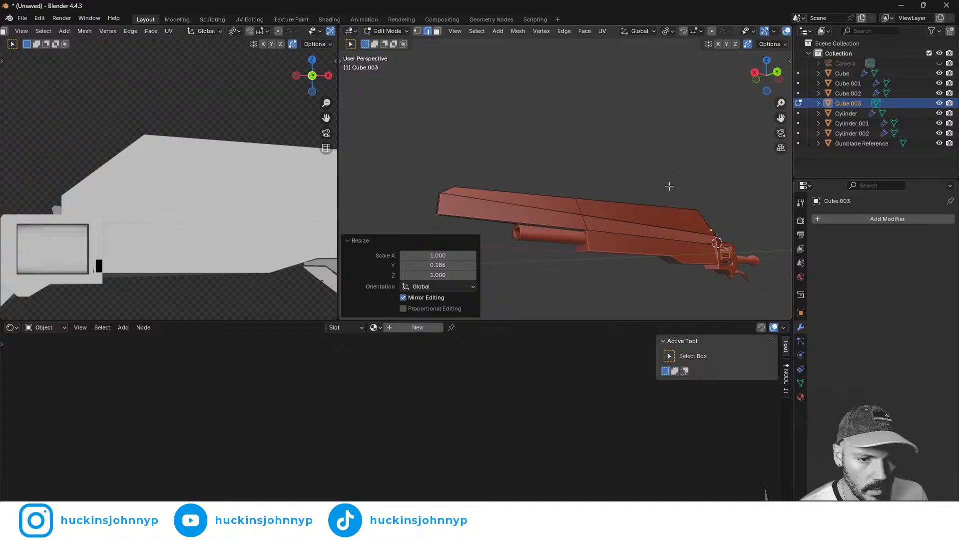
key(g)
key(x)
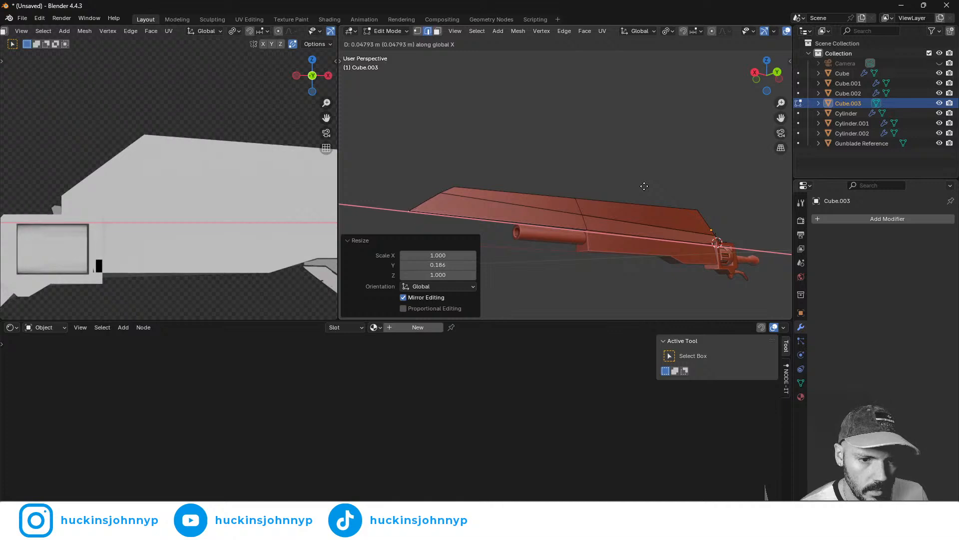
click(644, 186)
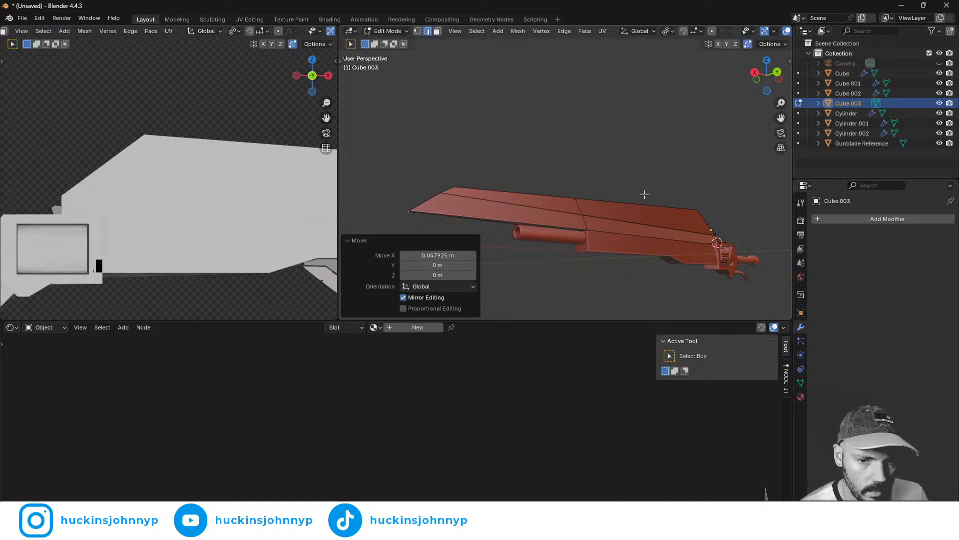
key(g)
key(x)
click(636, 192)
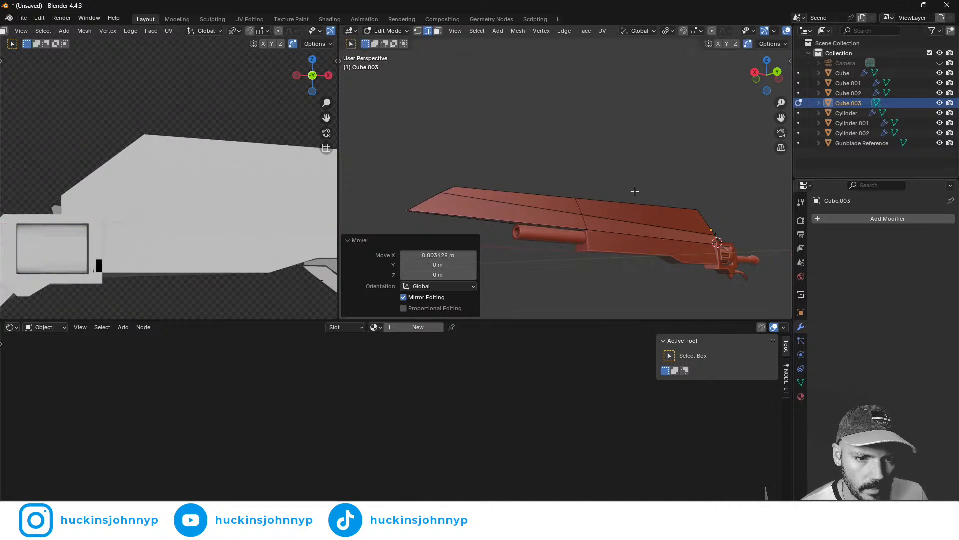
- Apply Random Flow's Auto Mirror to the upper blade on the Y axis and return to mesh editing
middle_drag(635, 192, 740, 220)
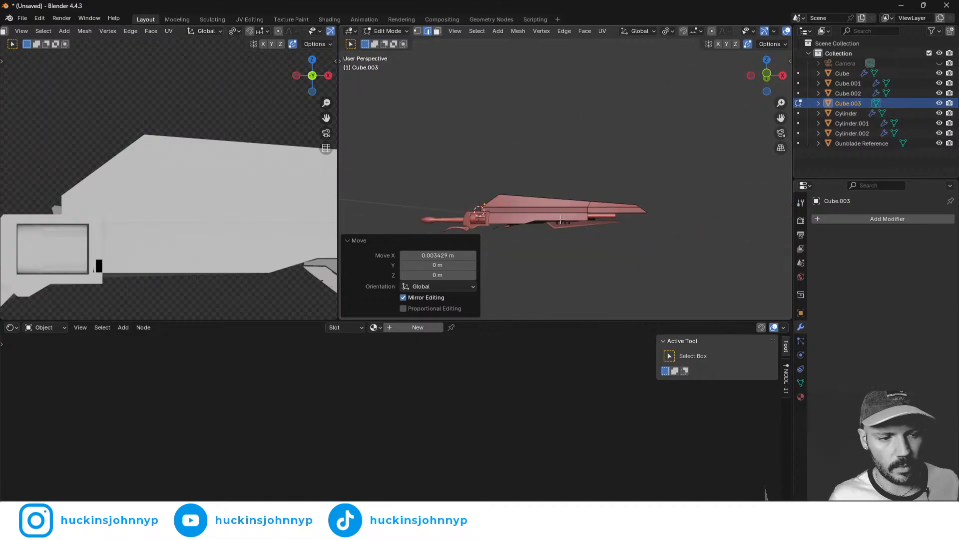
scroll(280, 189, down, 5)
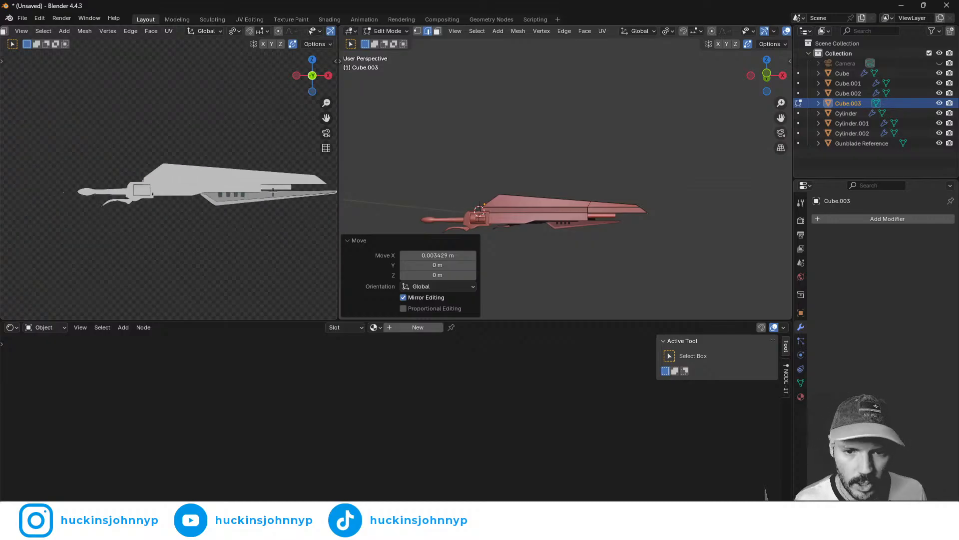
shift+middle_drag(300, 213, 221, 221)
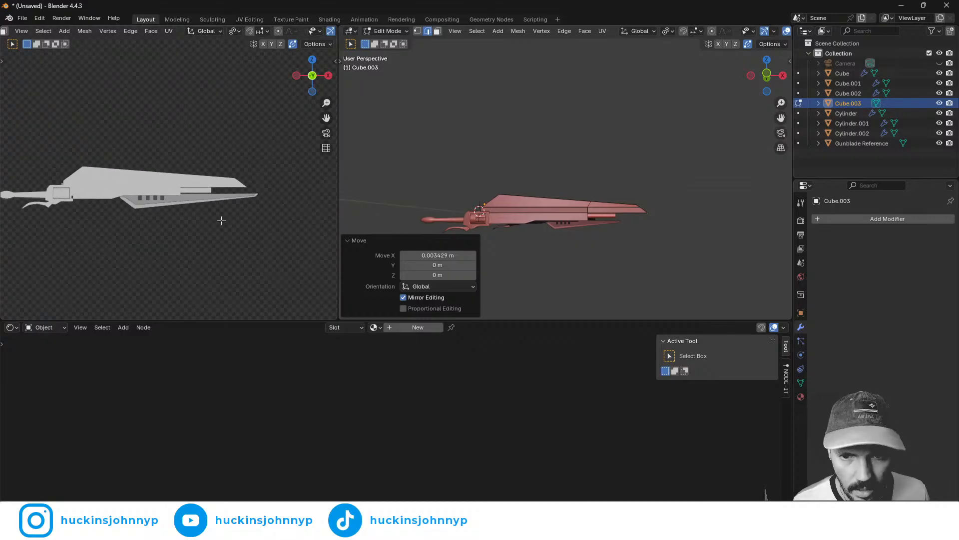
scroll(277, 219, up, 4)
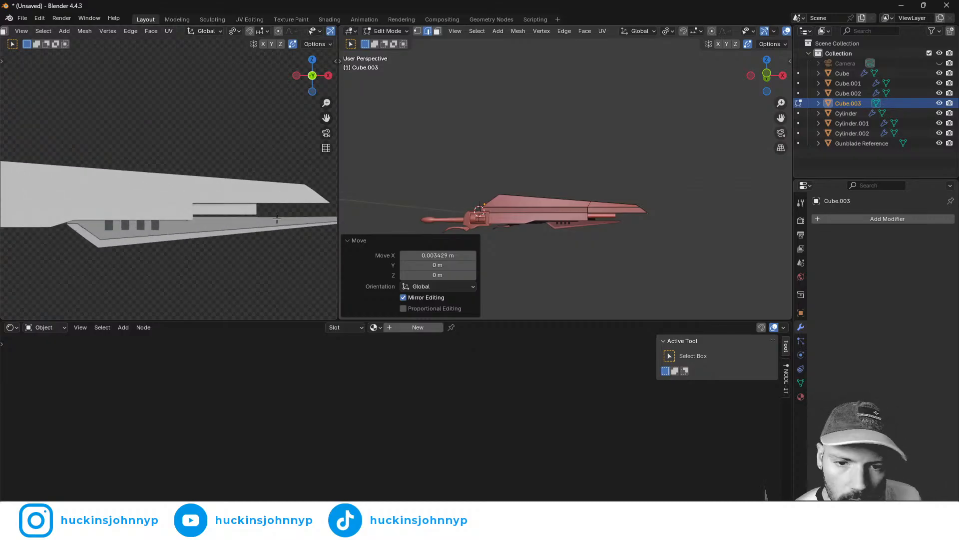
middle_drag(416, 200, 579, 206)
middle_drag(580, 208, 687, 206)
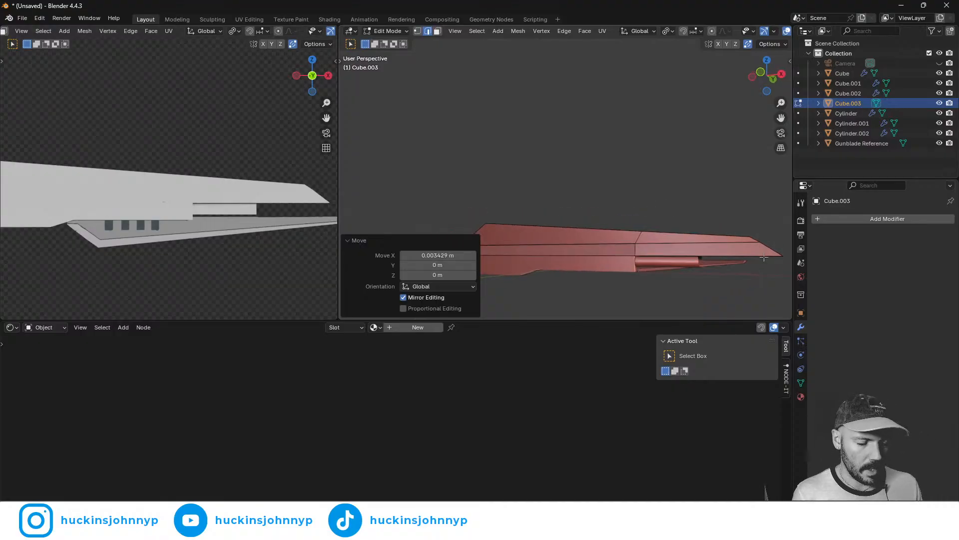
key(Tab)
key(shift+q)
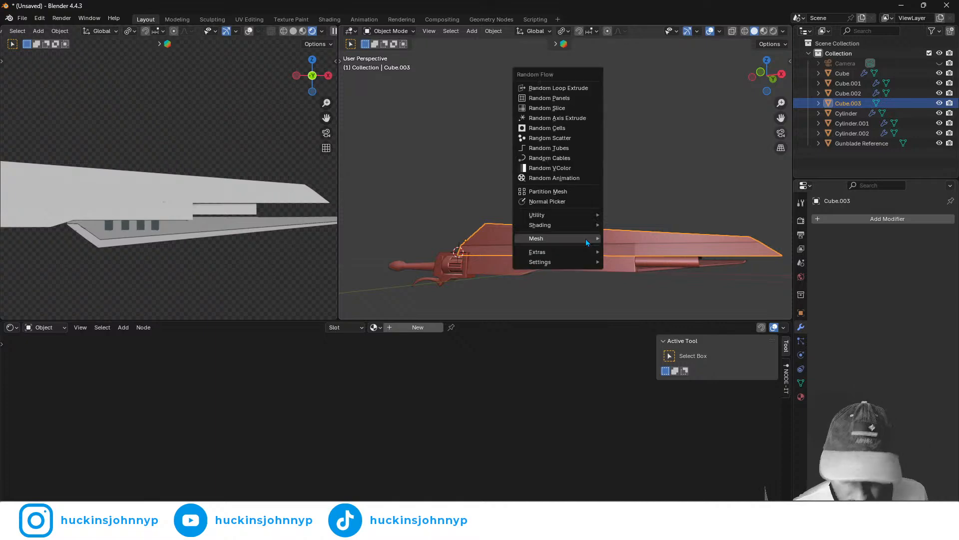
mouse_move(565, 238)
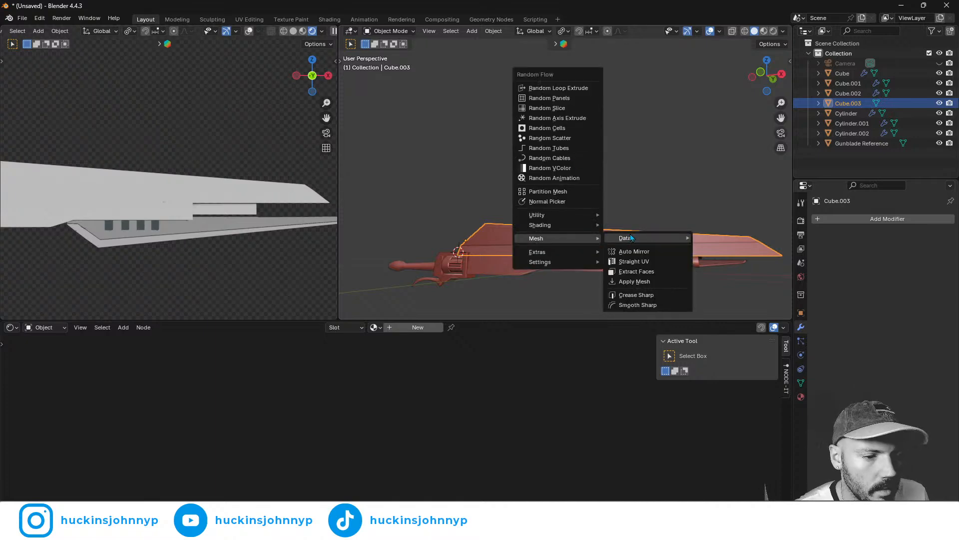
click(634, 251)
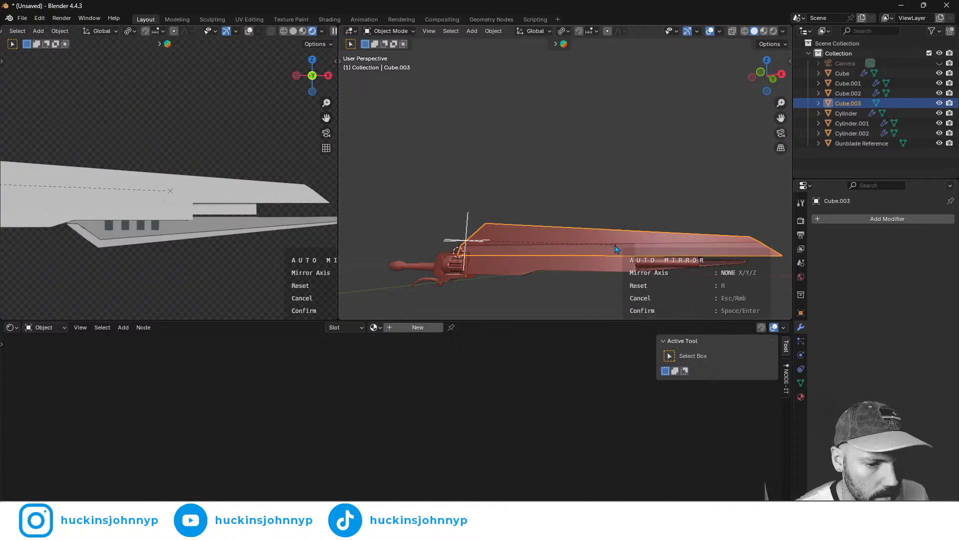
key(y)
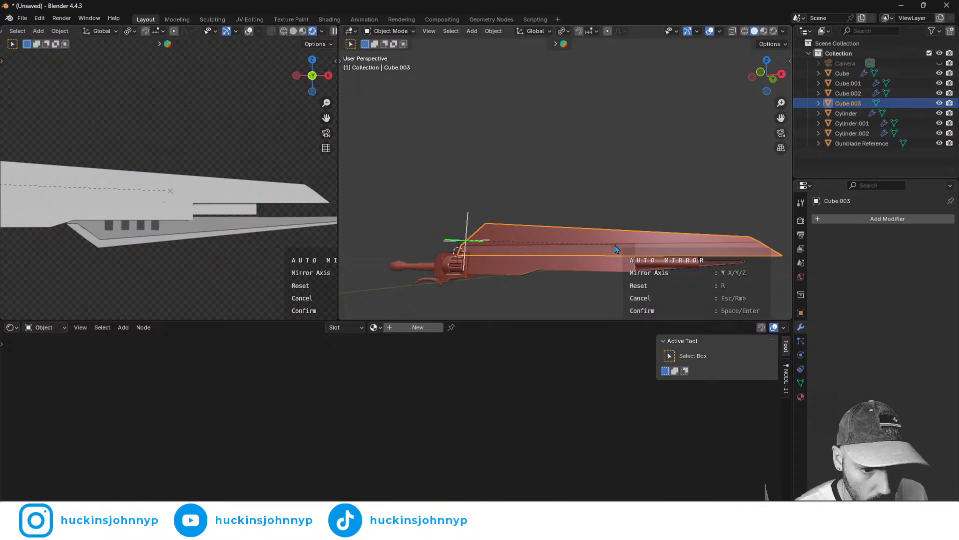
key(Return)
key(Tab)
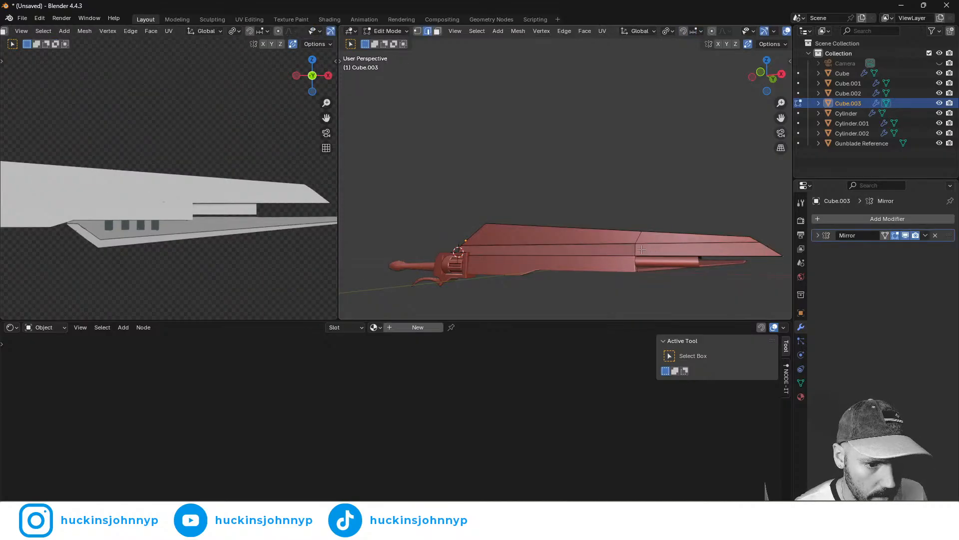
click(665, 256)
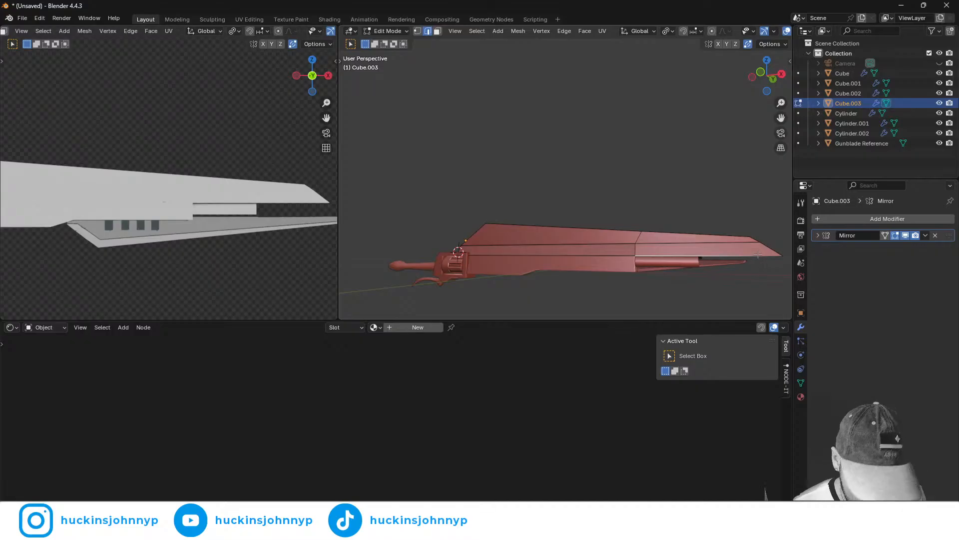
key(k)
click(759, 255)
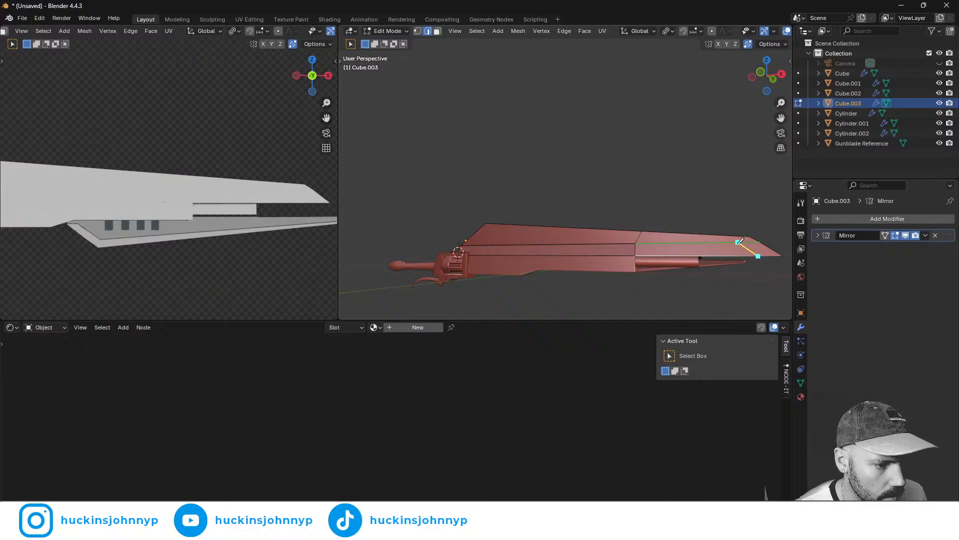
click(737, 242)
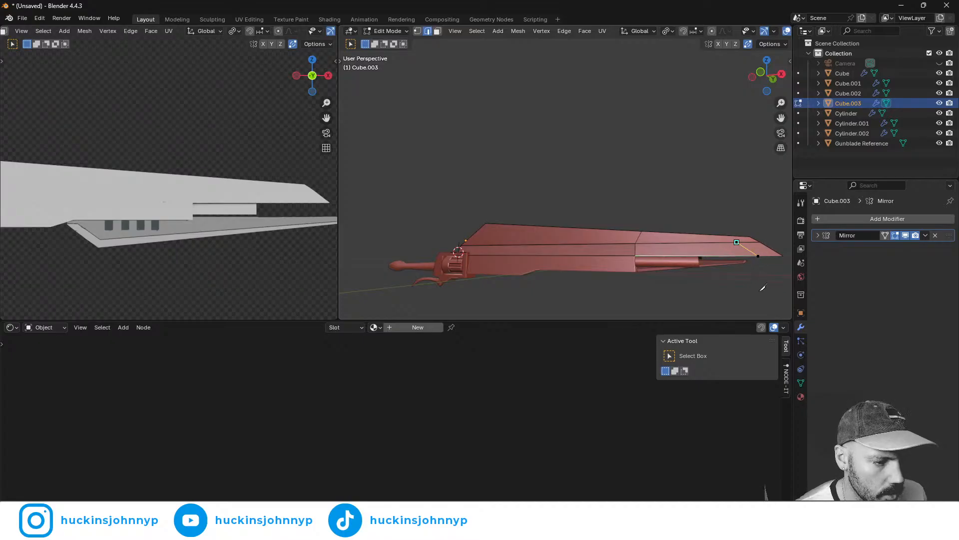
key(Escape)
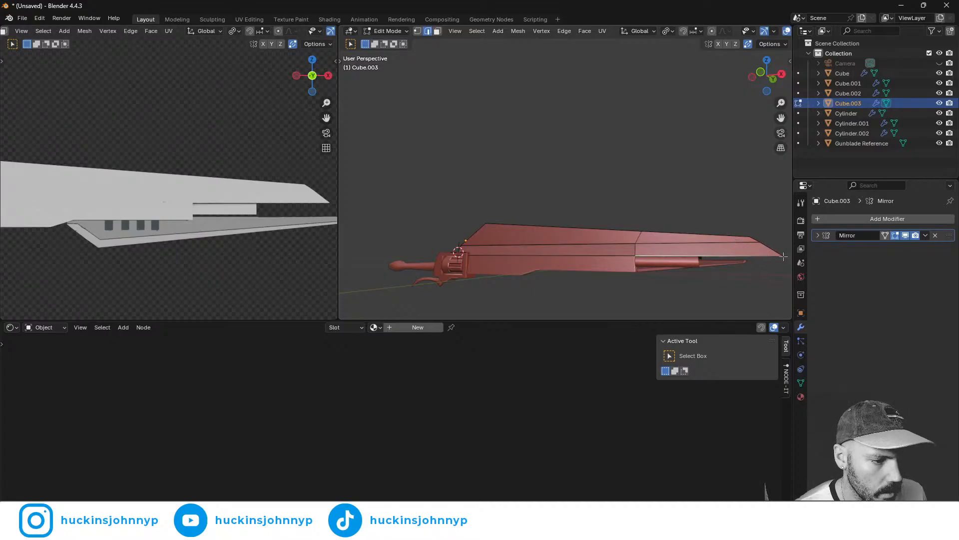
- Knife-cut the blade's side with a line parallel to the slanted tip and an inset line following the rear slope and top edge to the loop cut
key(k)
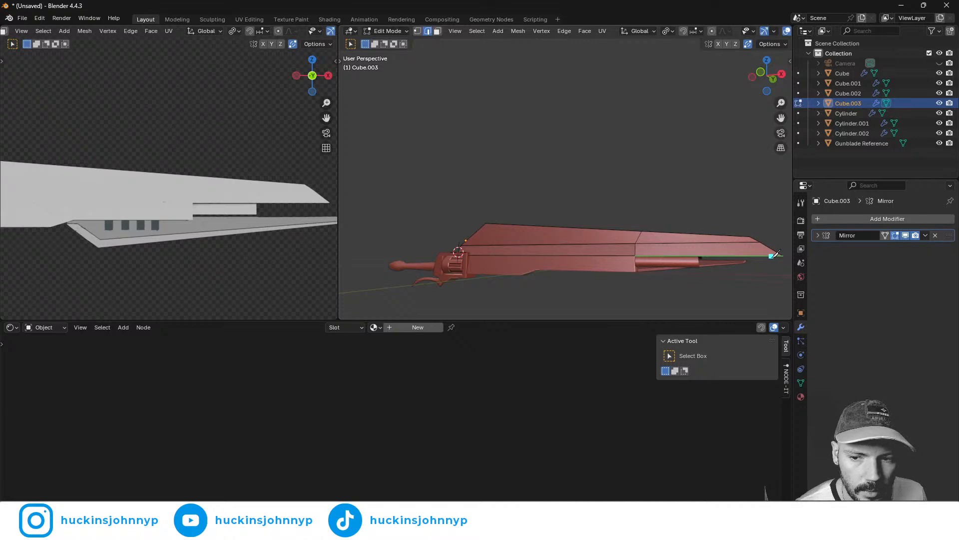
click(772, 255)
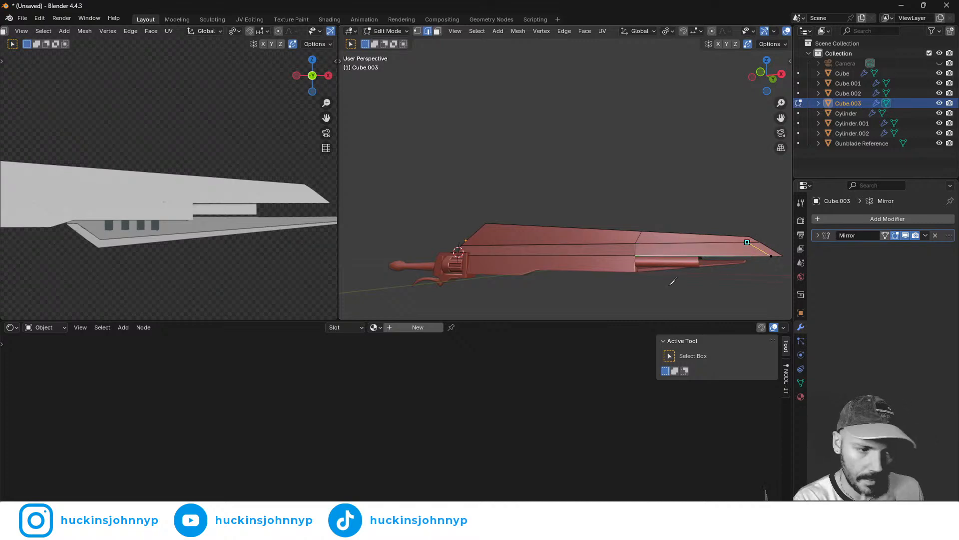
click(748, 242)
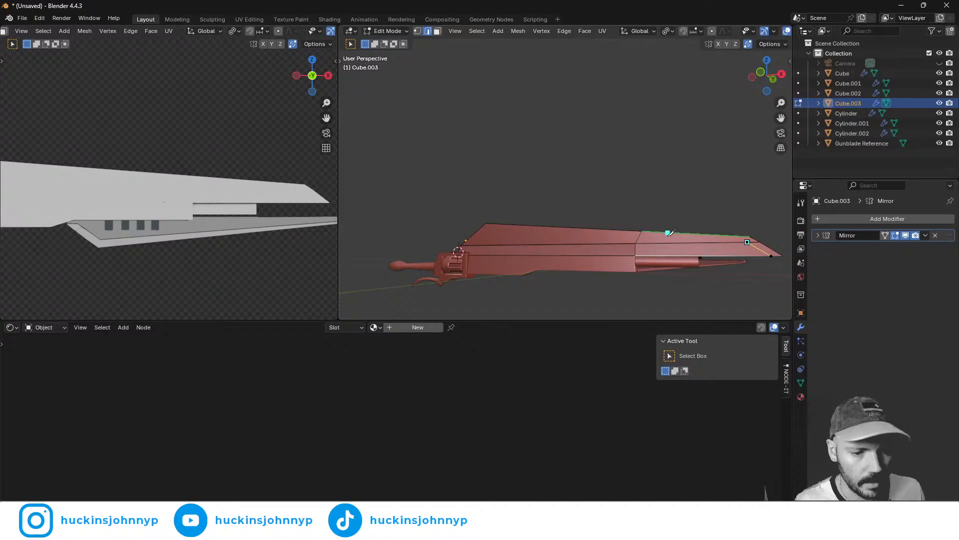
shift+middle_drag(508, 250, 593, 246)
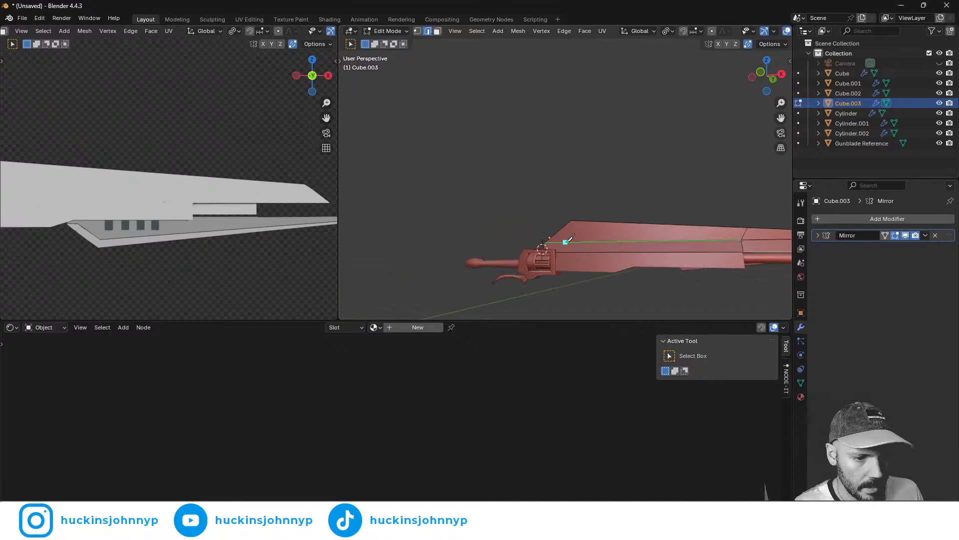
click(566, 241)
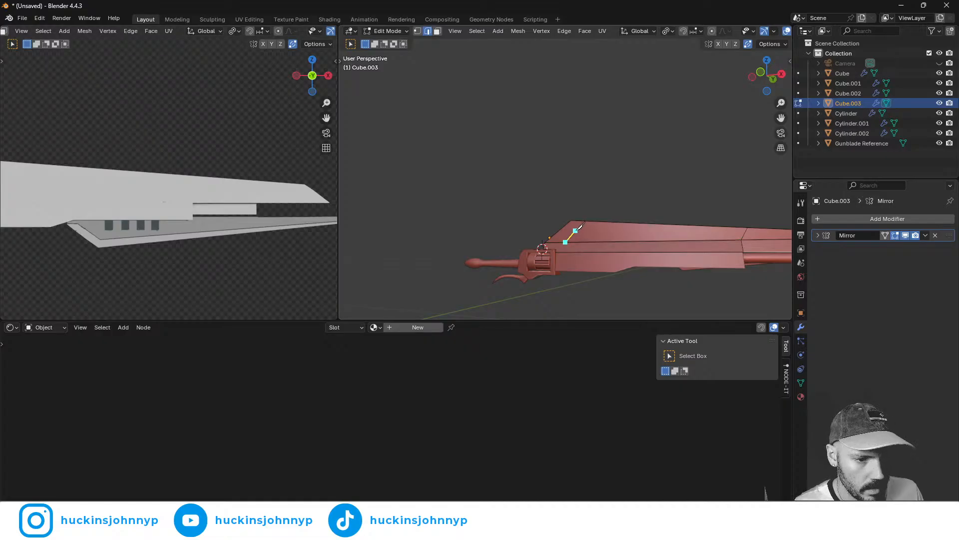
click(576, 231)
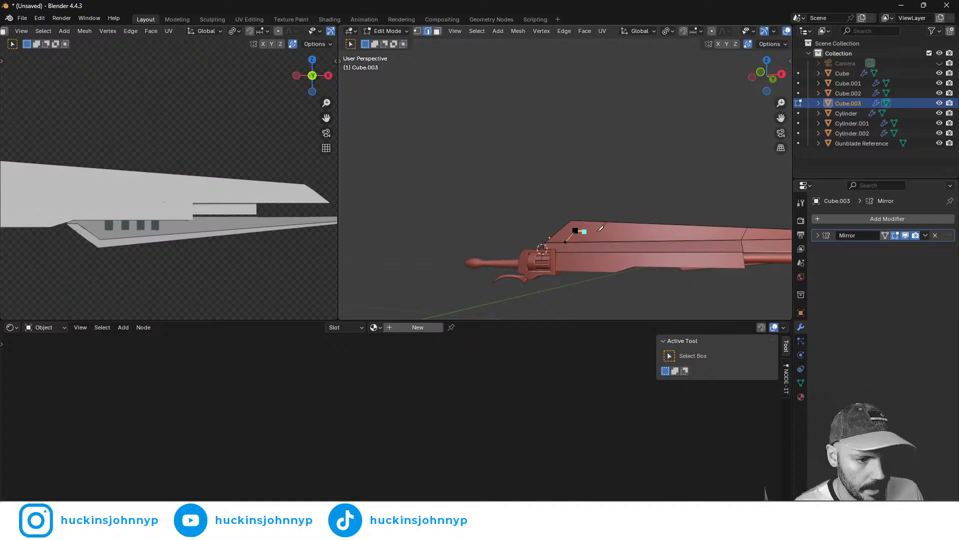
click(744, 236)
right_click(655, 269)
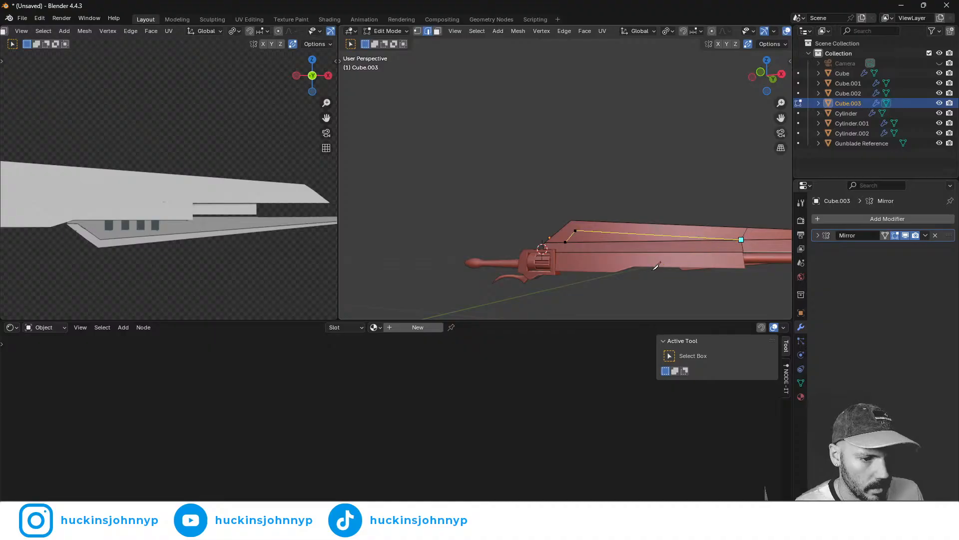
shift+middle_drag(714, 291, 633, 264)
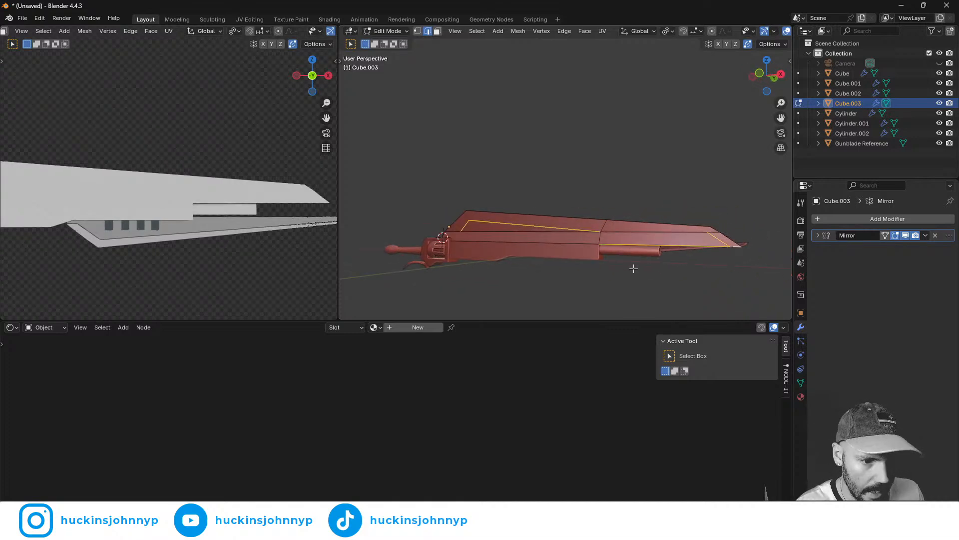
- Try to move the vertex where the upper knife line meets the loop cut about 0.009 m up along Z
key(1)
click(601, 231)
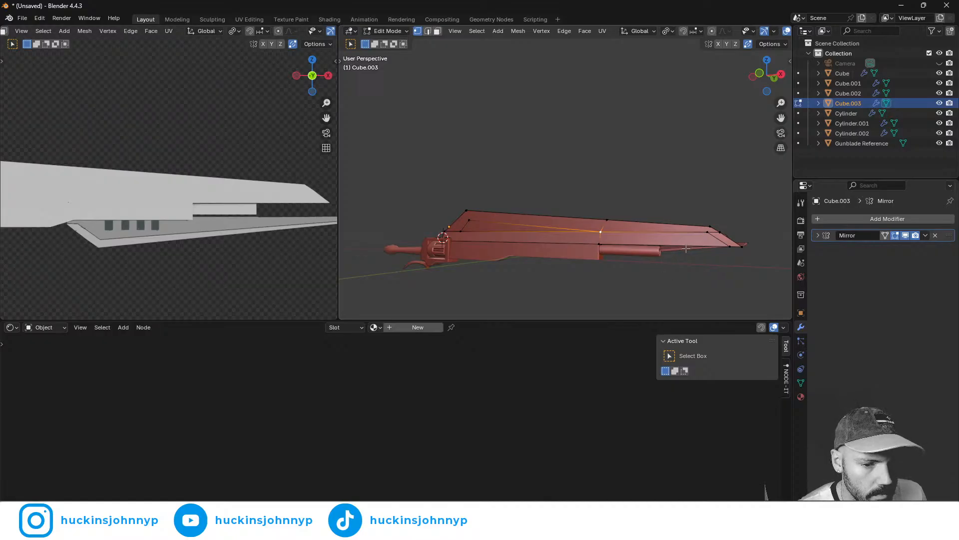
middle_drag(674, 283, 617, 290)
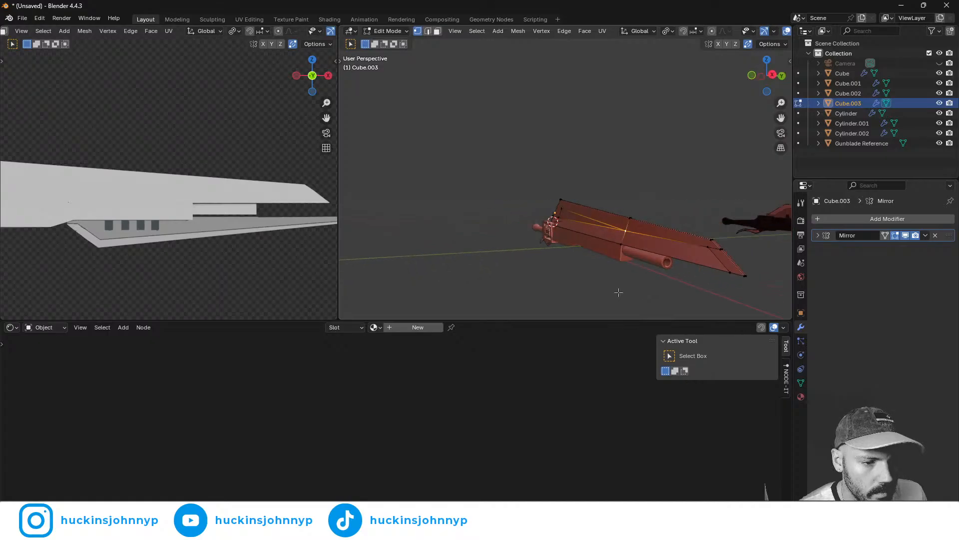
key(g)
key(z)
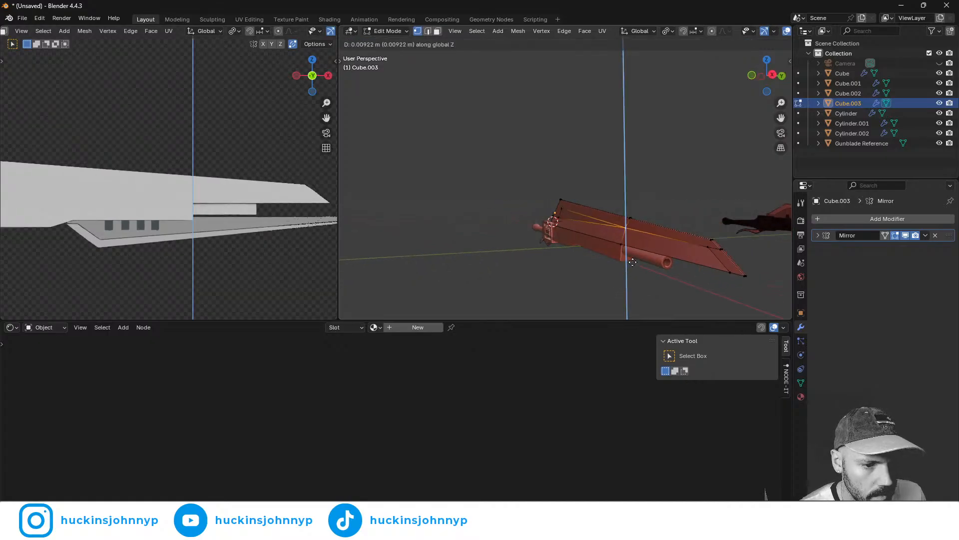
click(630, 265)
middle_drag(620, 272, 697, 258)
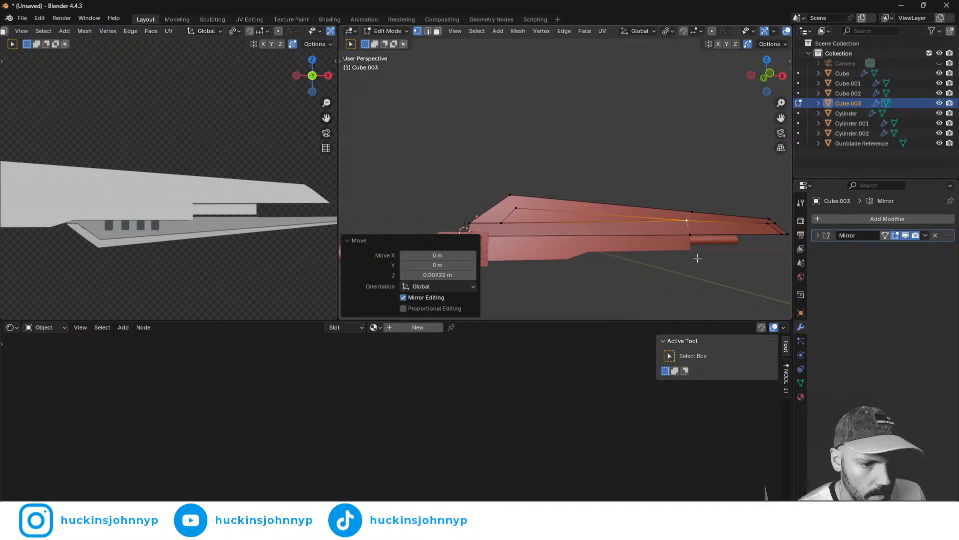
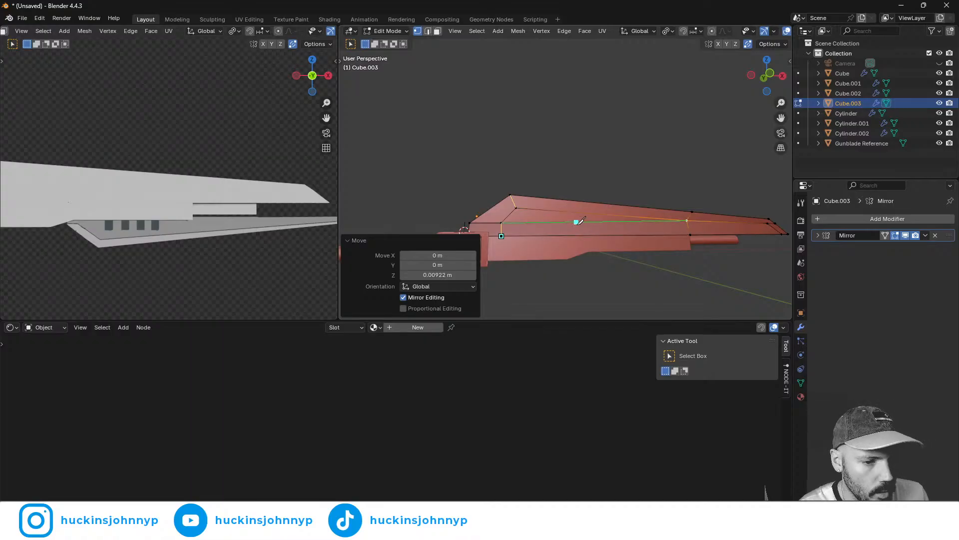
- Remove the knife-cut lines along the tip, rear slope and top edge from the upper blade's side
key(2)
alt+click(658, 208)
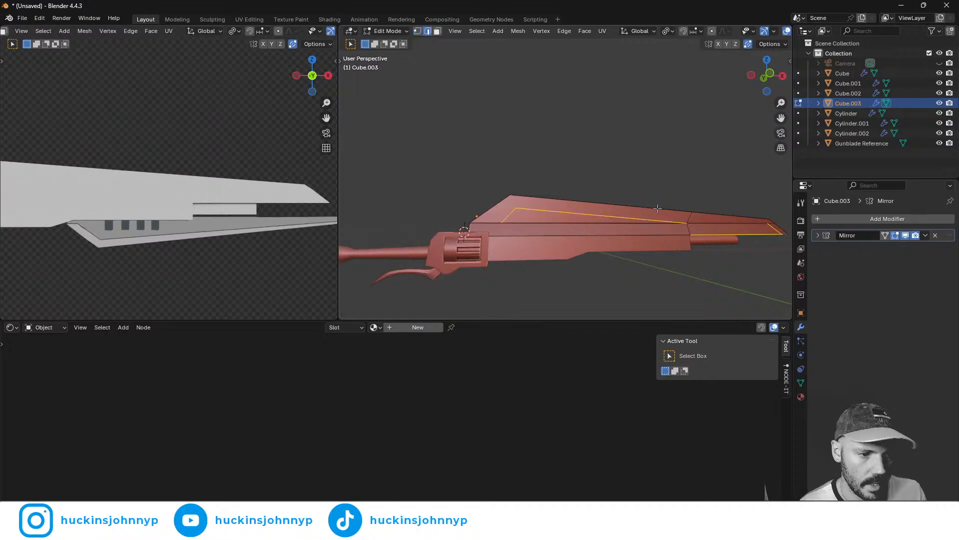
key(alt+a)
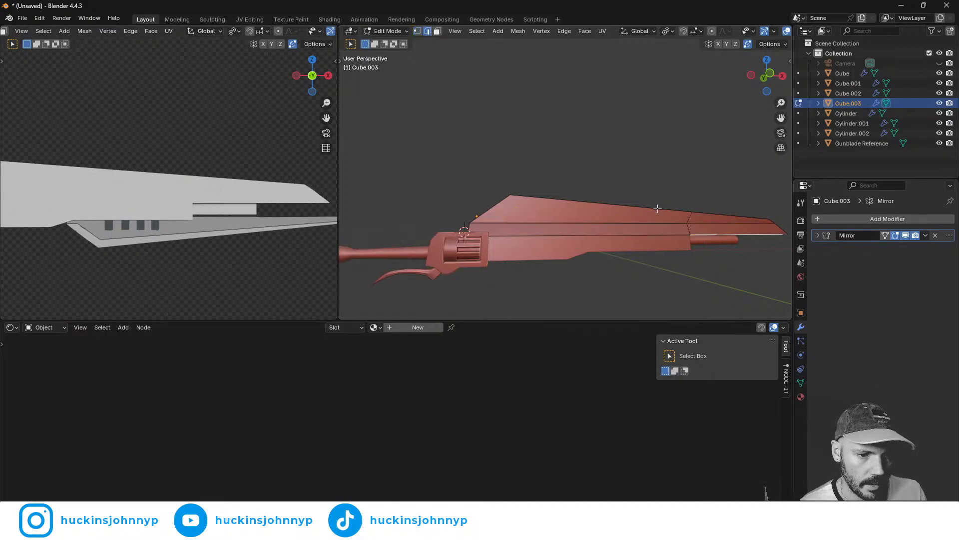
- Knife-cut the blade's side from the lower edge parallel to the slanted tip up to the loop cut, then on to the top edge
key(k)
click(774, 233)
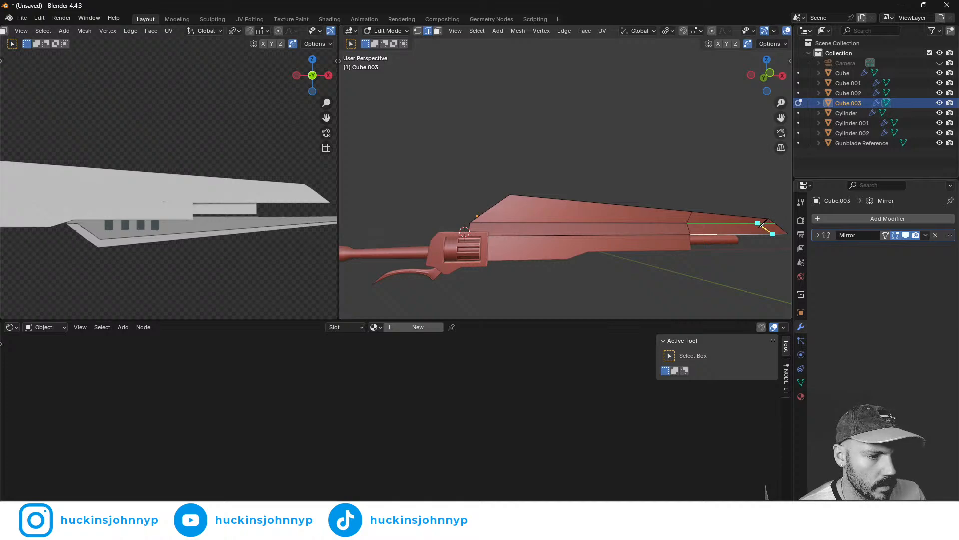
middle_drag(762, 226, 490, 276)
scroll(545, 269, up, 3)
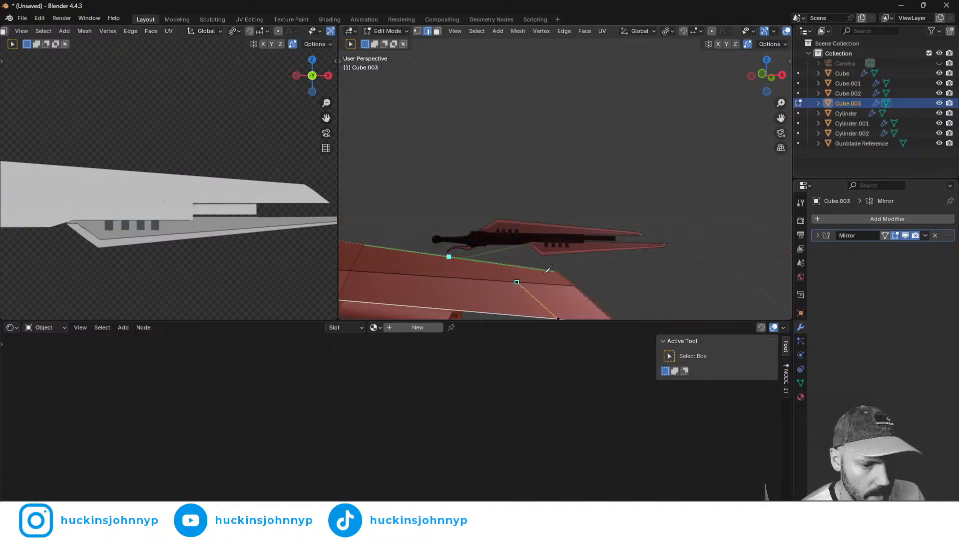
middle_drag(548, 270, 548, 246)
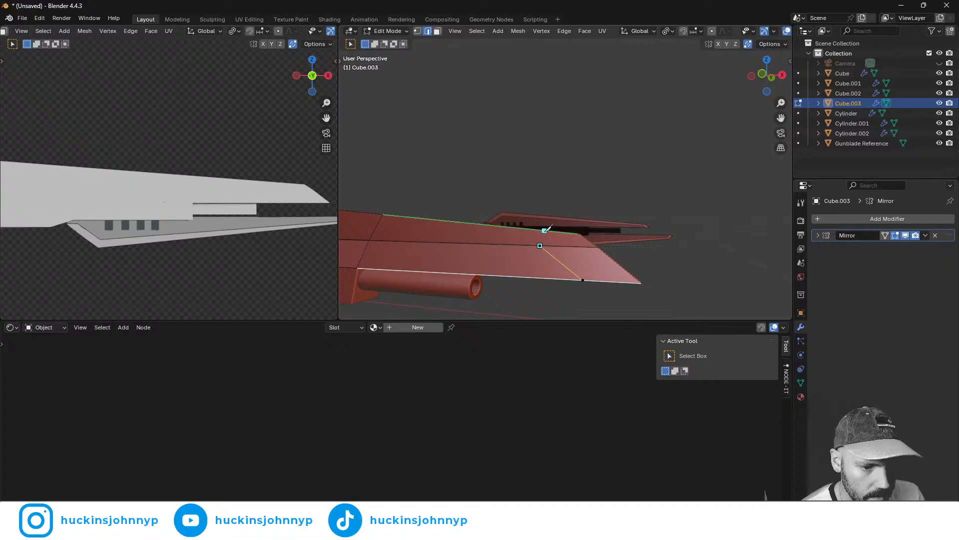
middle_drag(547, 229, 556, 272)
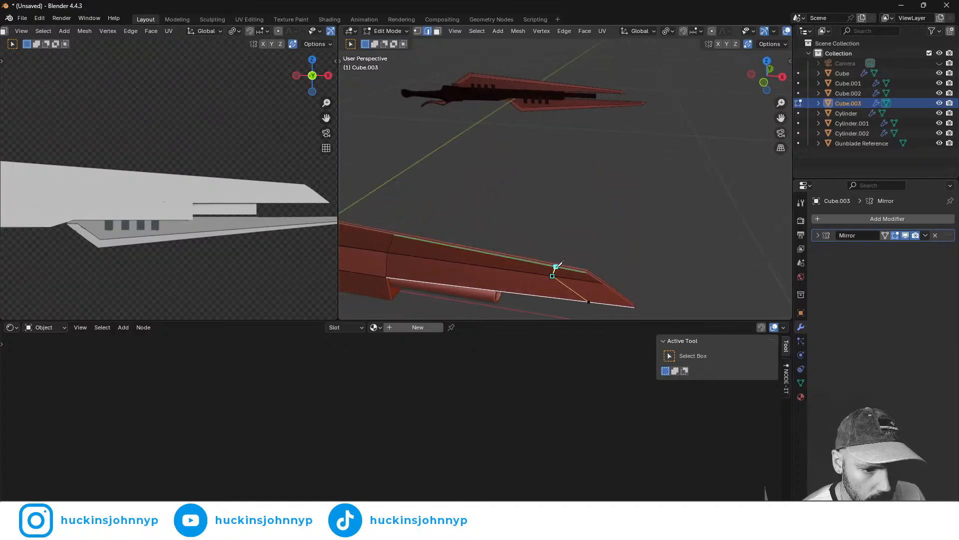
click(555, 266)
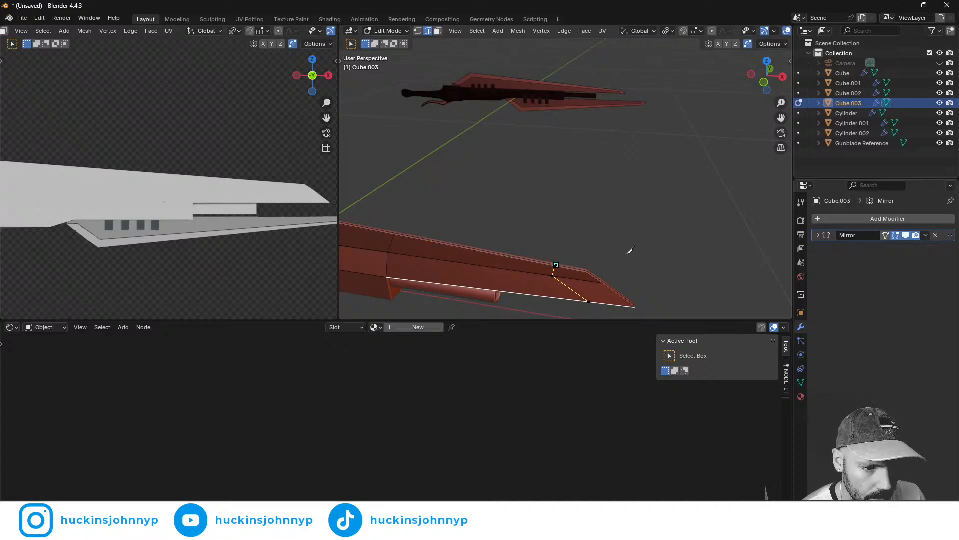
key(Return)
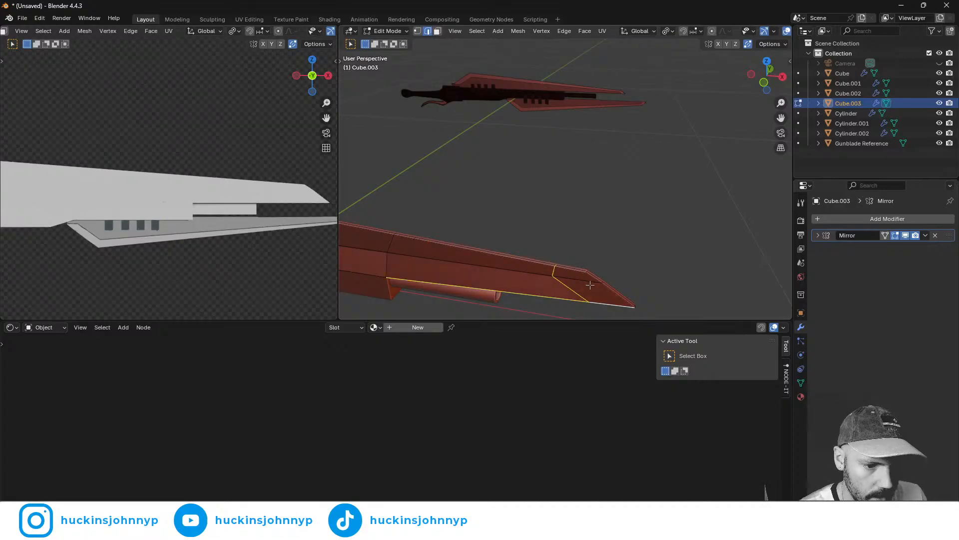
- Select the centre edges along the upper blade's top and move them about 0.0079 m up along Z to form a ridge
middle_drag(592, 284, 592, 223)
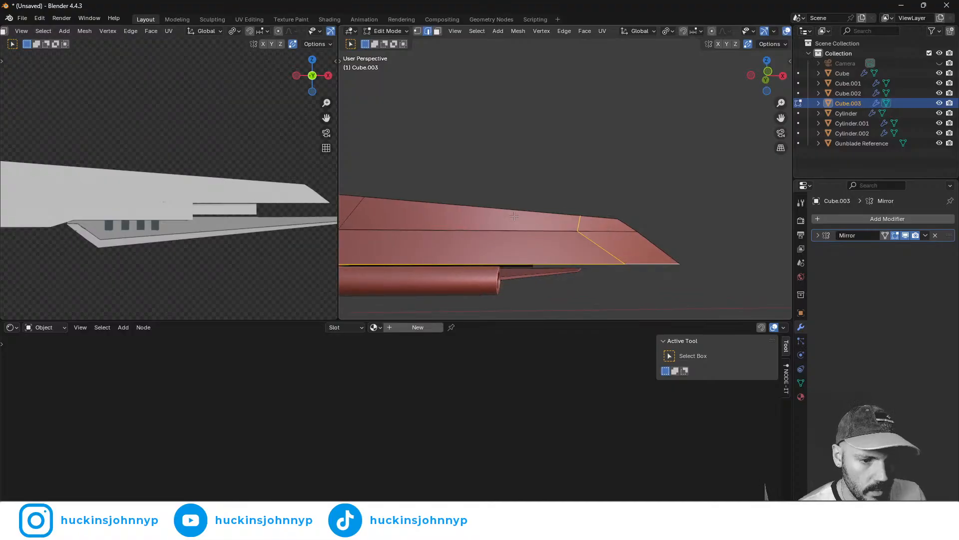
scroll(527, 243, down, 4)
shift+middle_drag(452, 240, 684, 247)
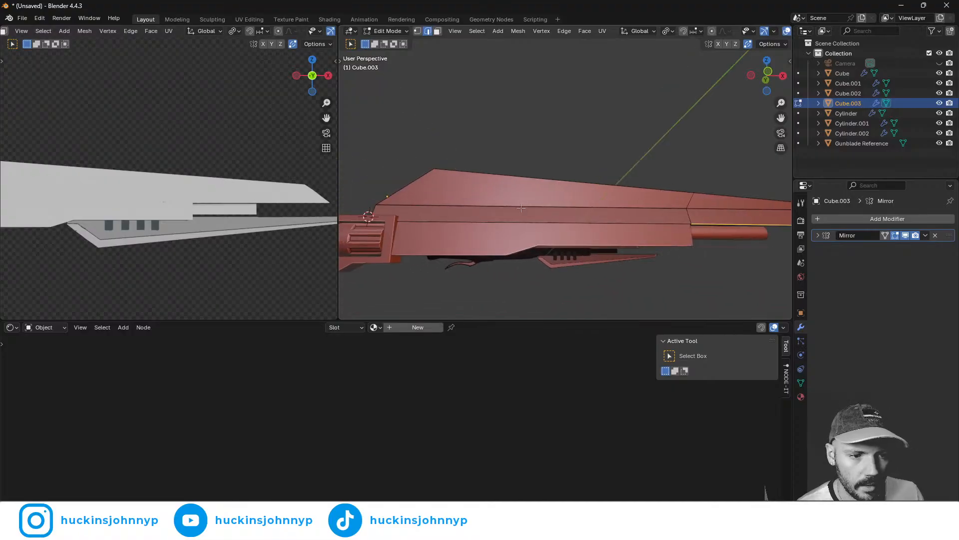
scroll(500, 214, down, 4)
middle_drag(561, 229, 627, 256)
scroll(622, 234, up, 3)
scroll(653, 242, up, 3)
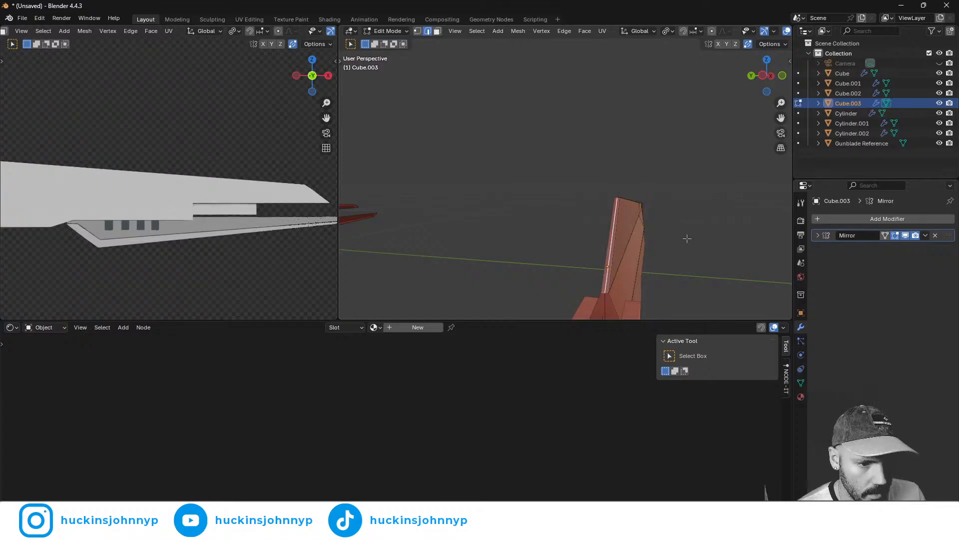
middle_drag(688, 238, 653, 256)
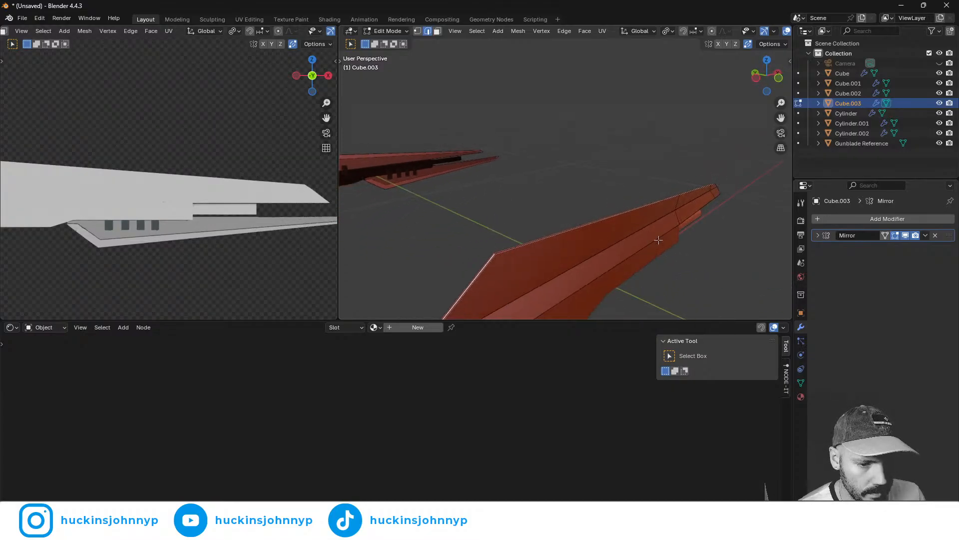
click(546, 236)
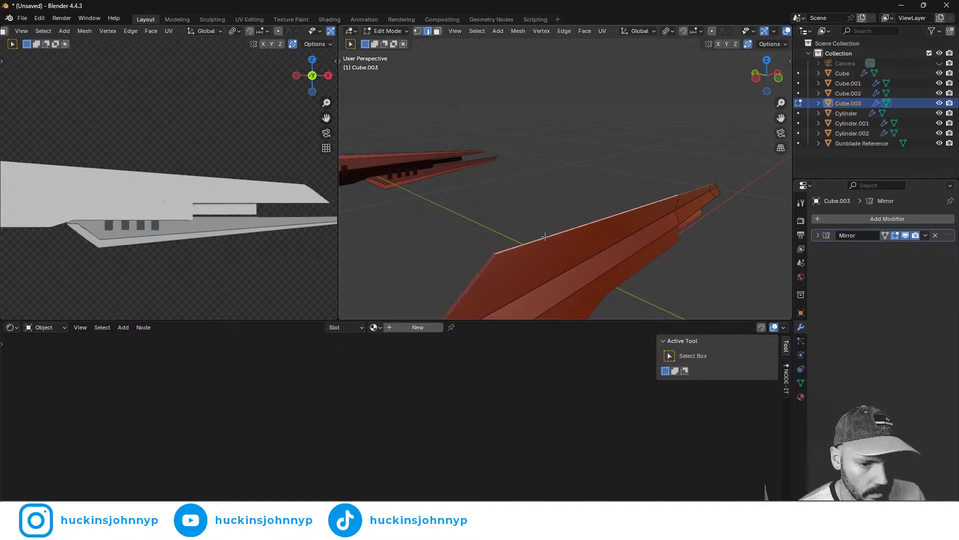
shift+click(483, 266)
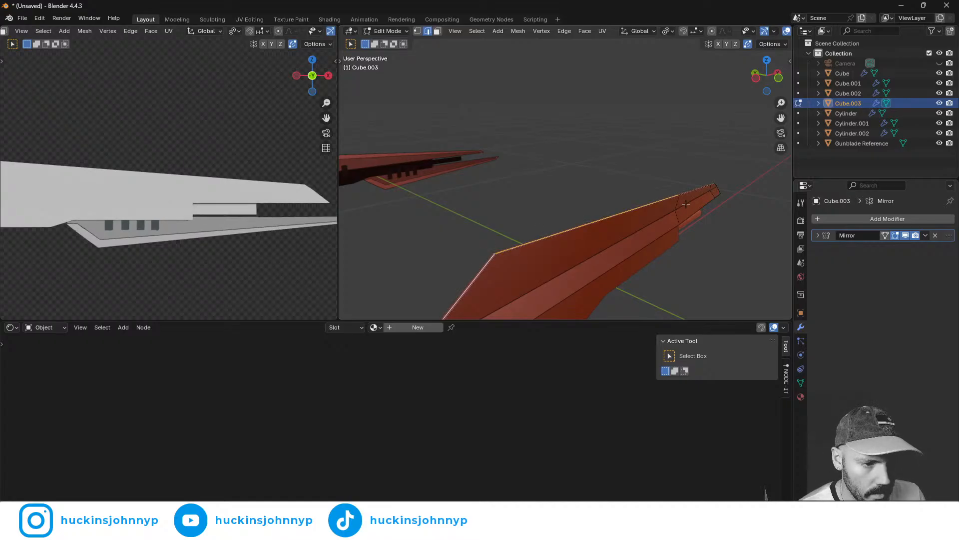
click(699, 192)
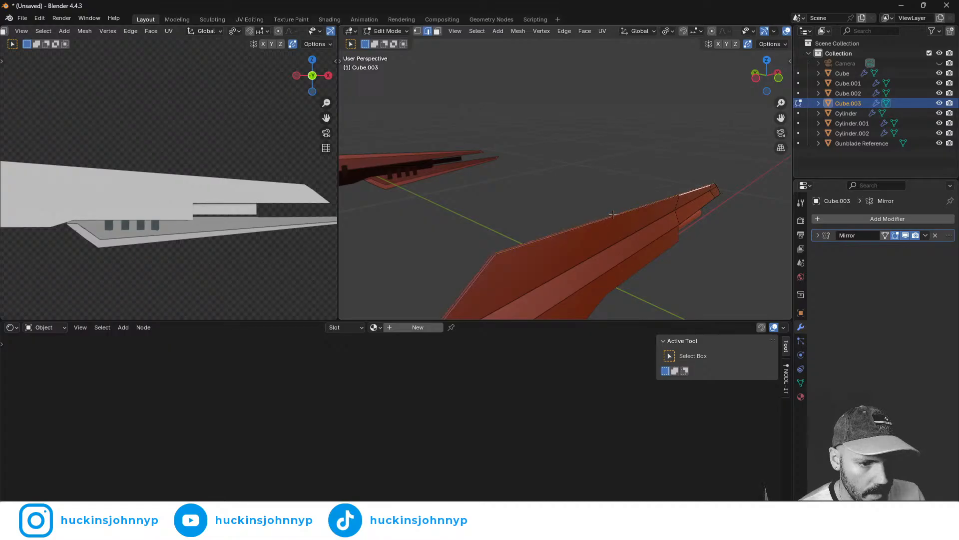
middle_drag(614, 216, 504, 213)
click(504, 214)
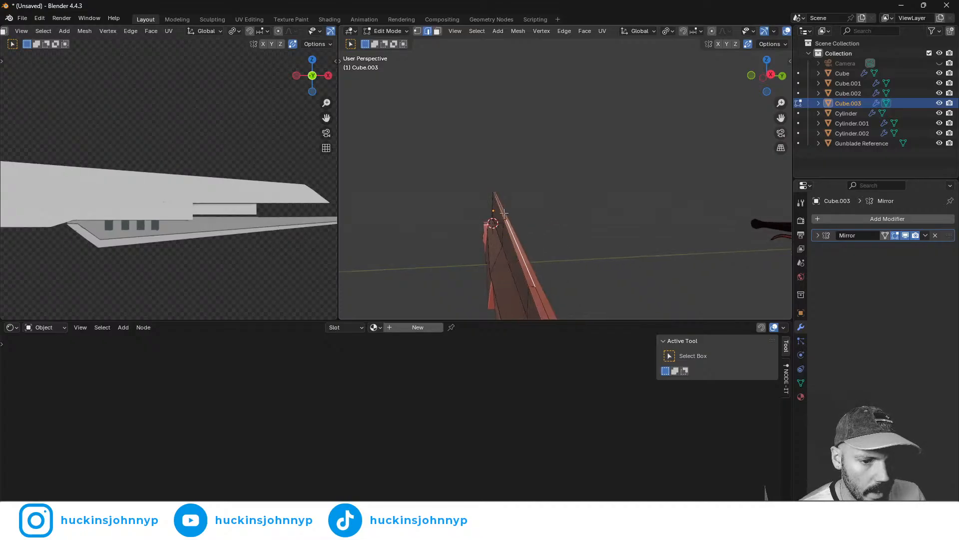
middle_drag(540, 294, 580, 281)
key(g)
key(z)
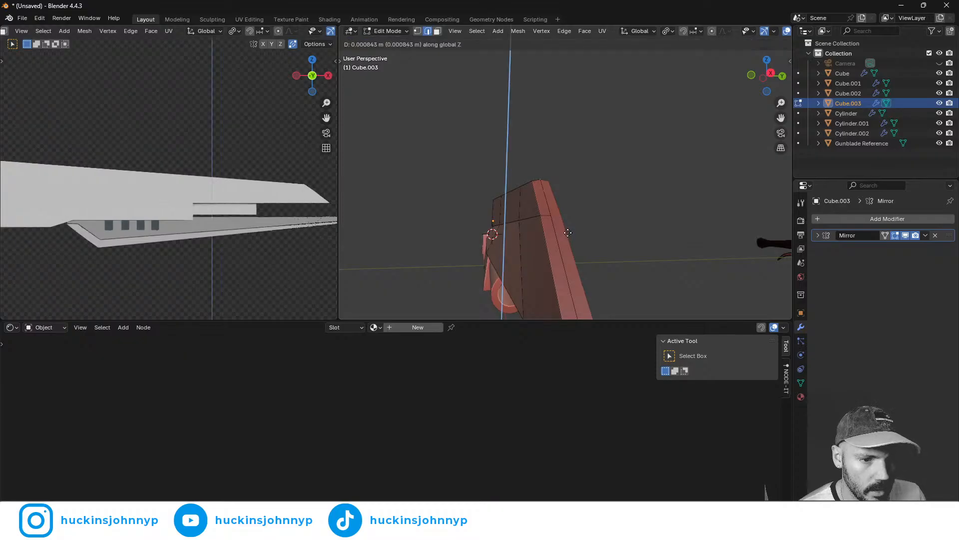
click(573, 181)
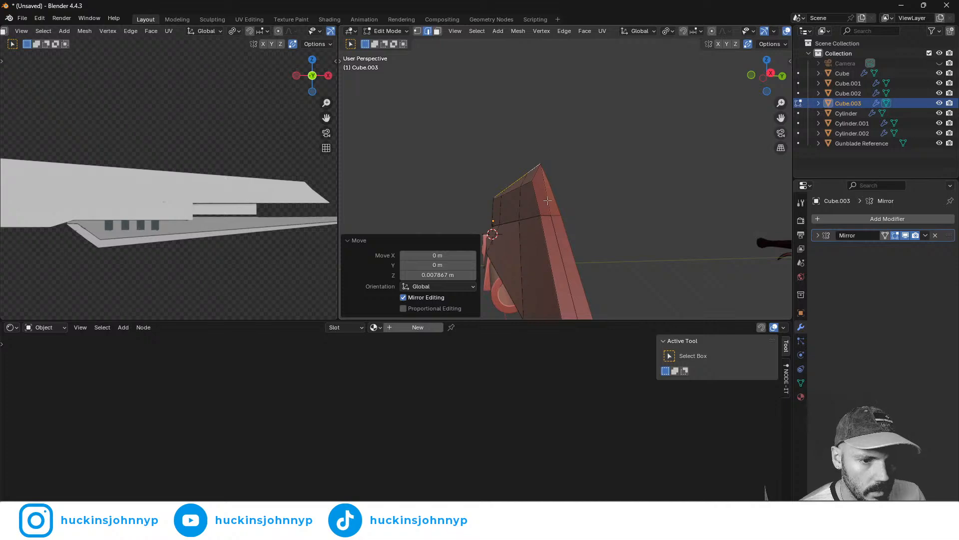
- Move the centre edges of the blade's slanted tip about 0.0082 m outward along X
scroll(554, 241, down, 1)
scroll(558, 239, down, 4)
middle_drag(559, 239, 621, 246)
key(g)
key(x)
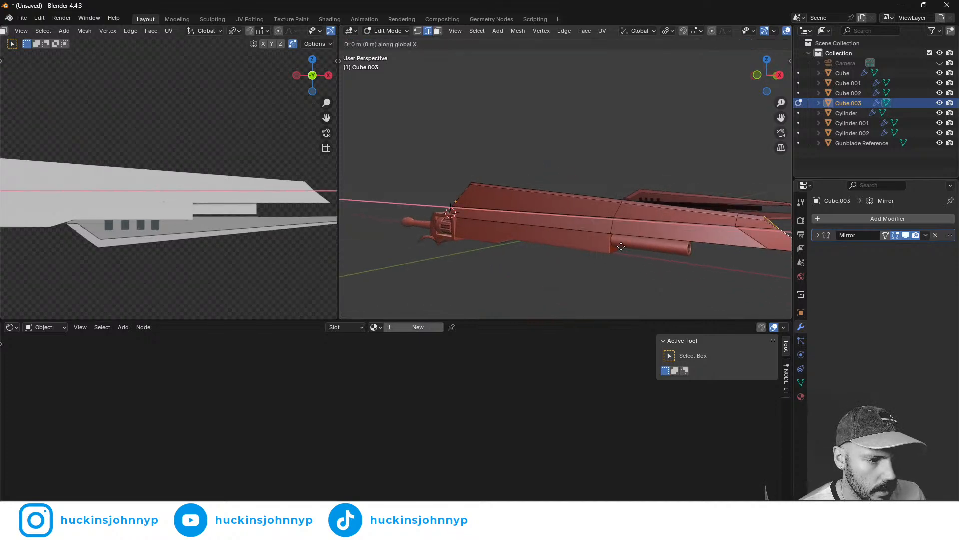
click(625, 246)
- Apply LoopTools Flatten and Relax to the centre edges of the slanted tip
scroll(580, 247, up, 4)
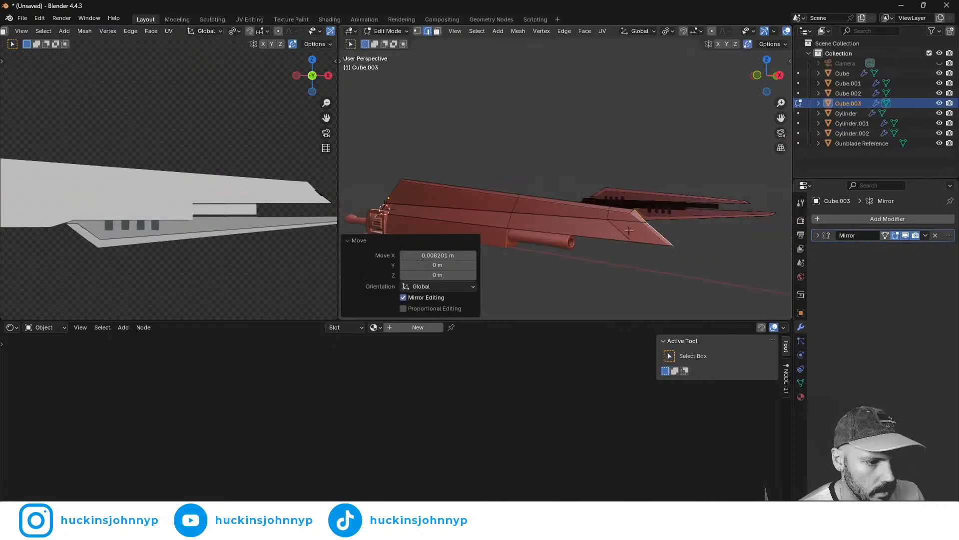
scroll(540, 249, up, 1)
middle_drag(549, 261, 569, 251)
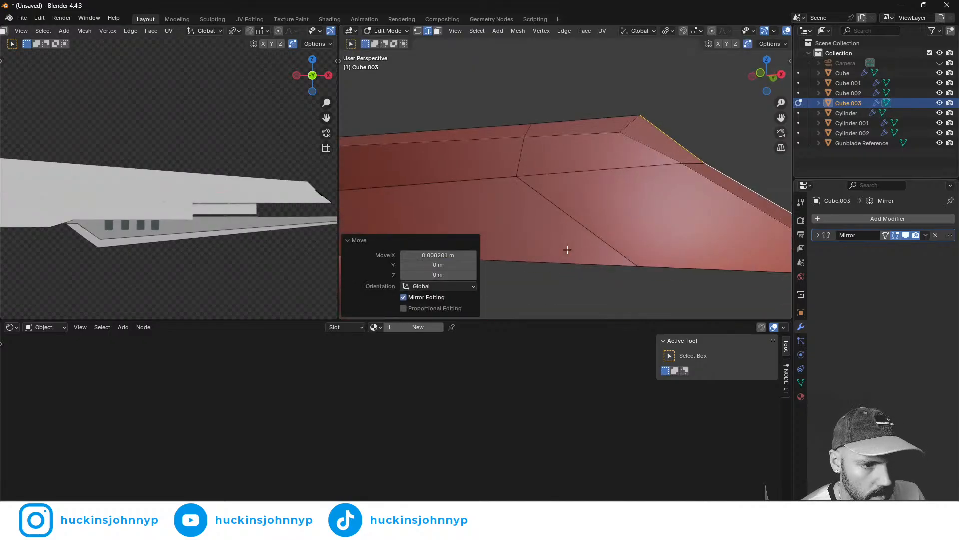
shift+middle_drag(372, 204, 568, 254)
middle_drag(670, 212, 687, 223)
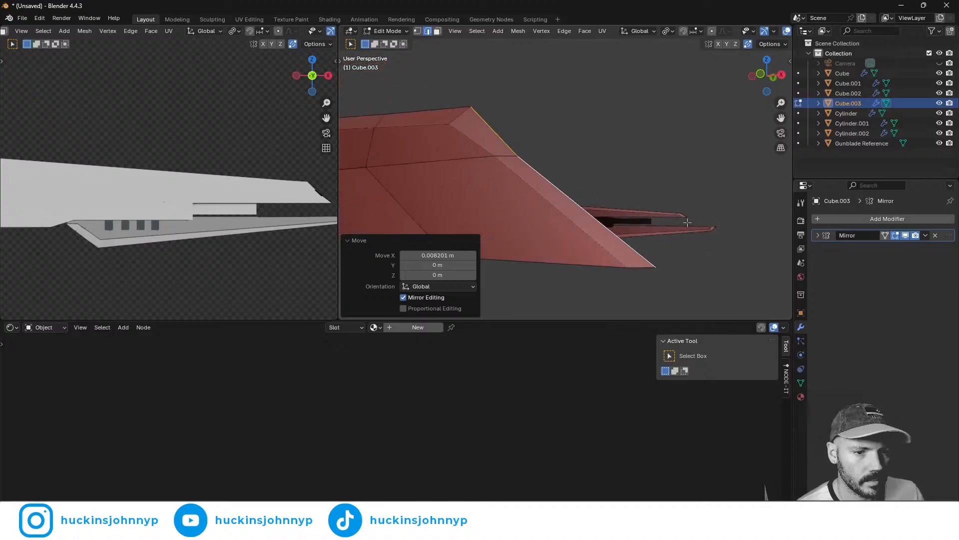
right_click(565, 173)
mouse_move(565, 173)
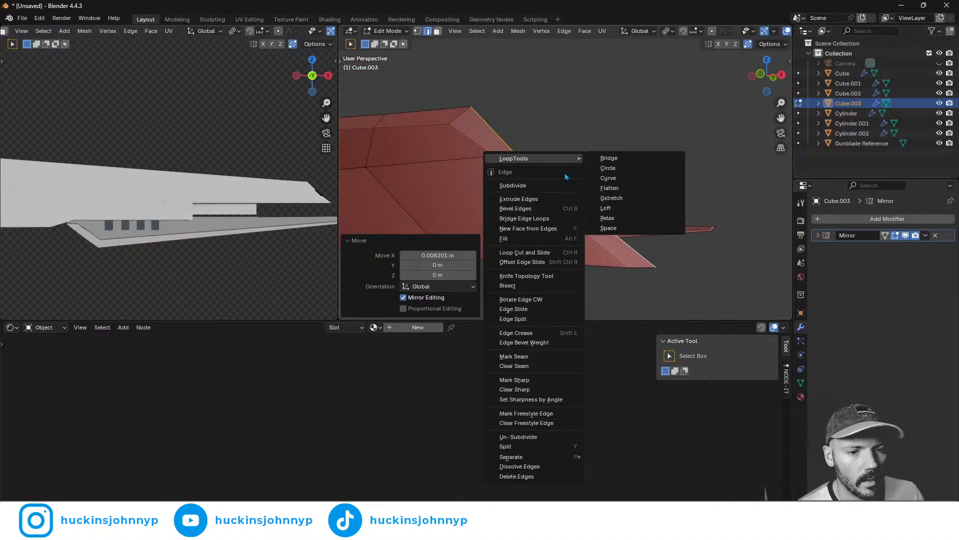
click(633, 185)
right_click(590, 156)
mouse_move(601, 159)
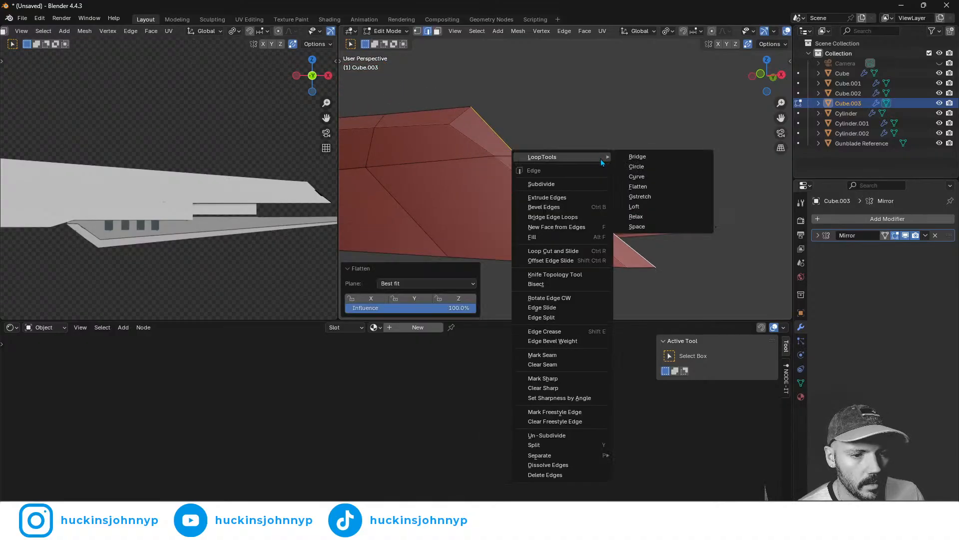
click(648, 215)
scroll(565, 214, up, 3)
middle_drag(565, 214, 546, 216)
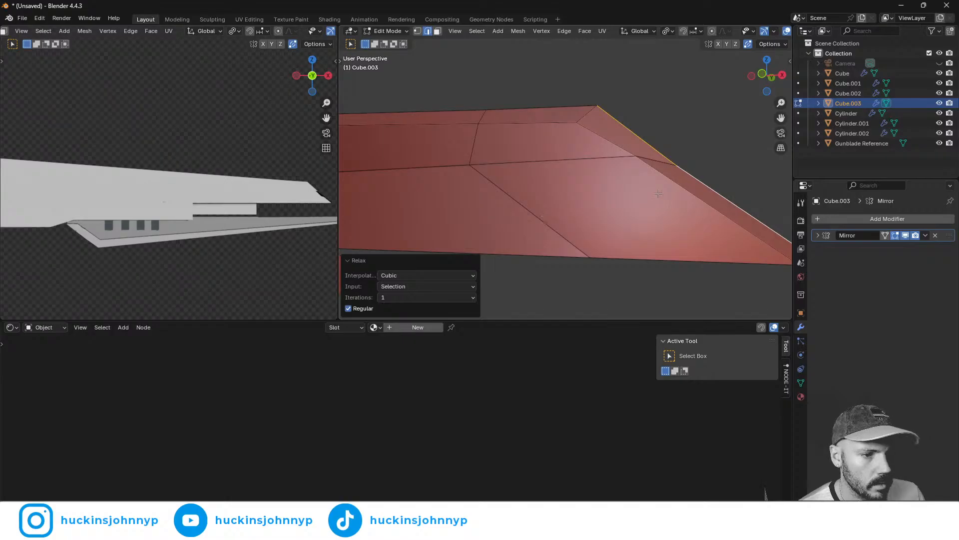
- Move the middle vertex of the tip's outer edge about 0.0009 m outward along X, working from the front view
middle_drag(658, 193, 692, 195)
key(1)
click(623, 205)
scroll(680, 202, down, 5)
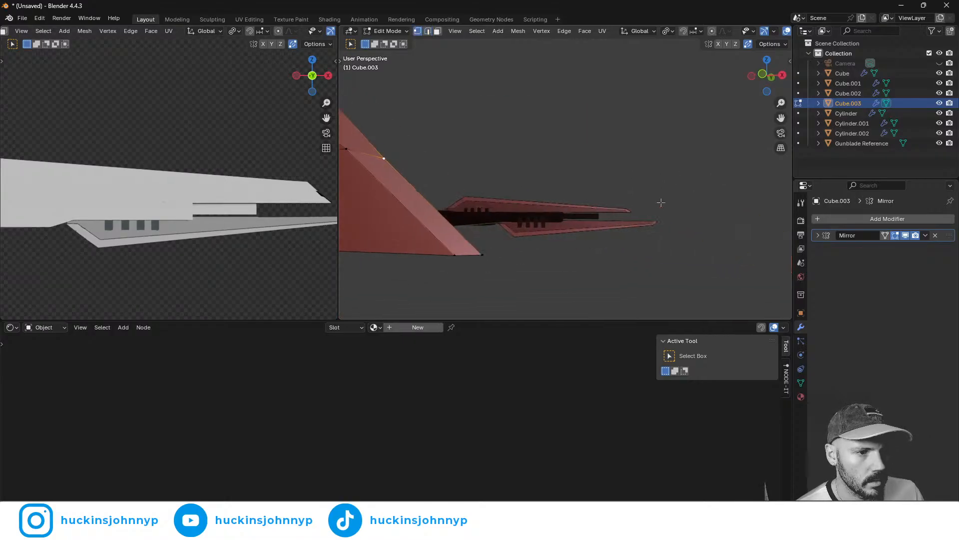
click(761, 79)
scroll(650, 230, up, 6)
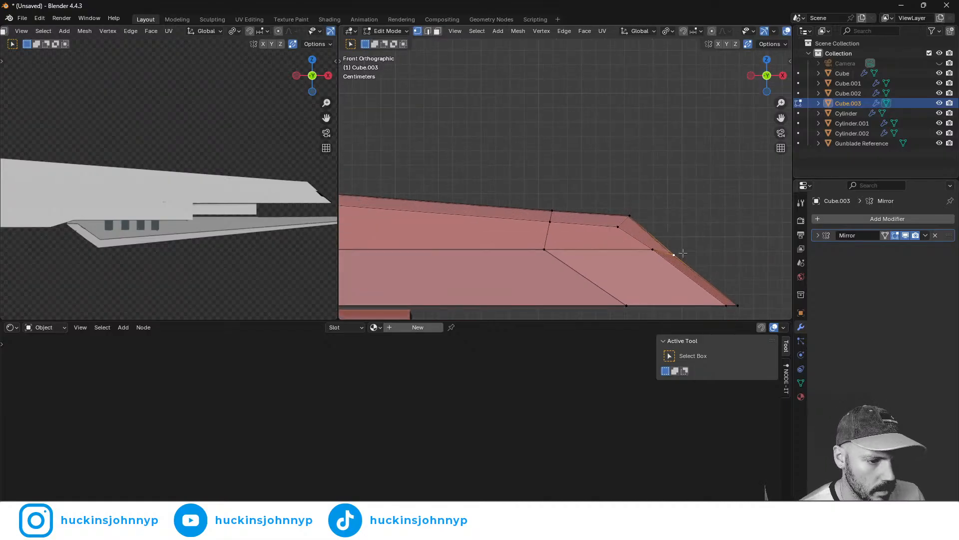
shift+middle_drag(684, 246, 585, 224)
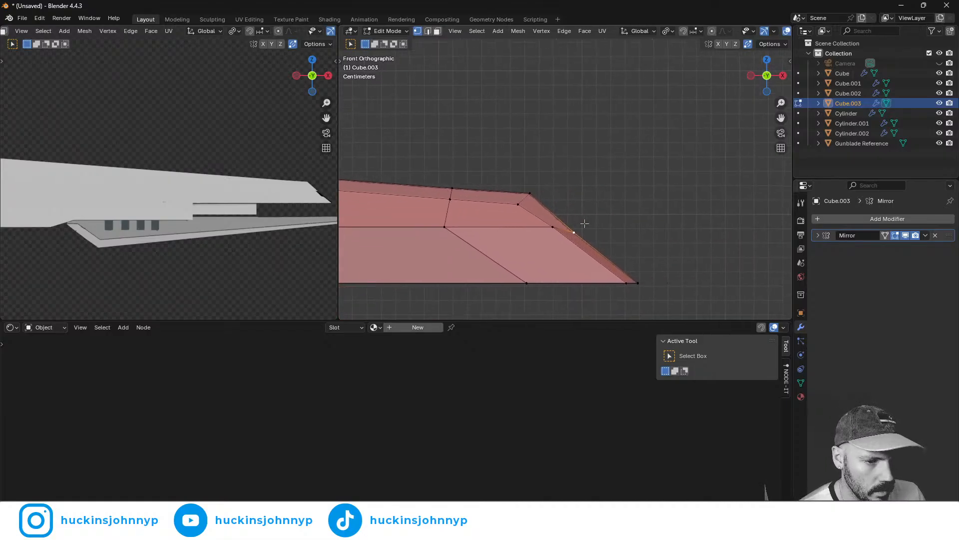
click(534, 197)
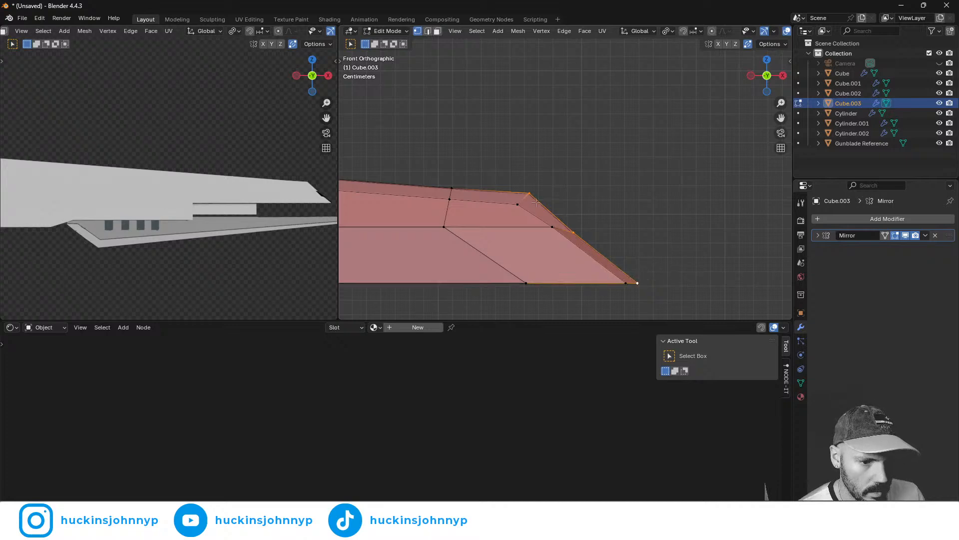
scroll(599, 214, down, 4)
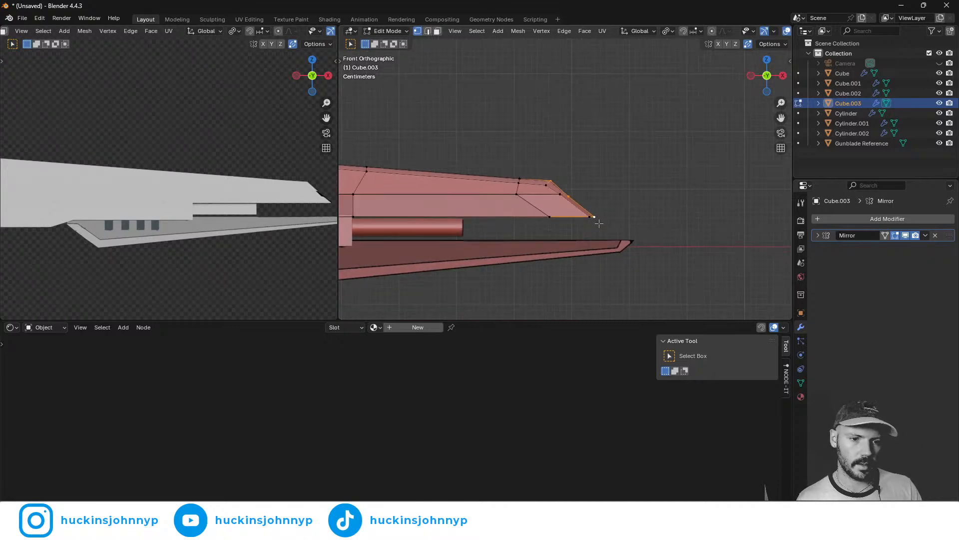
shift+middle_drag(519, 214, 603, 229)
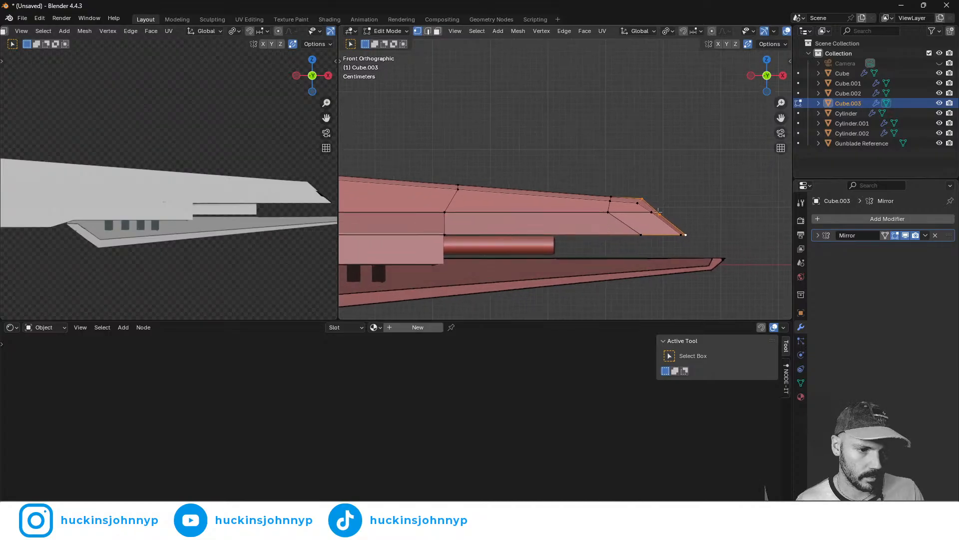
key(g)
key(x)
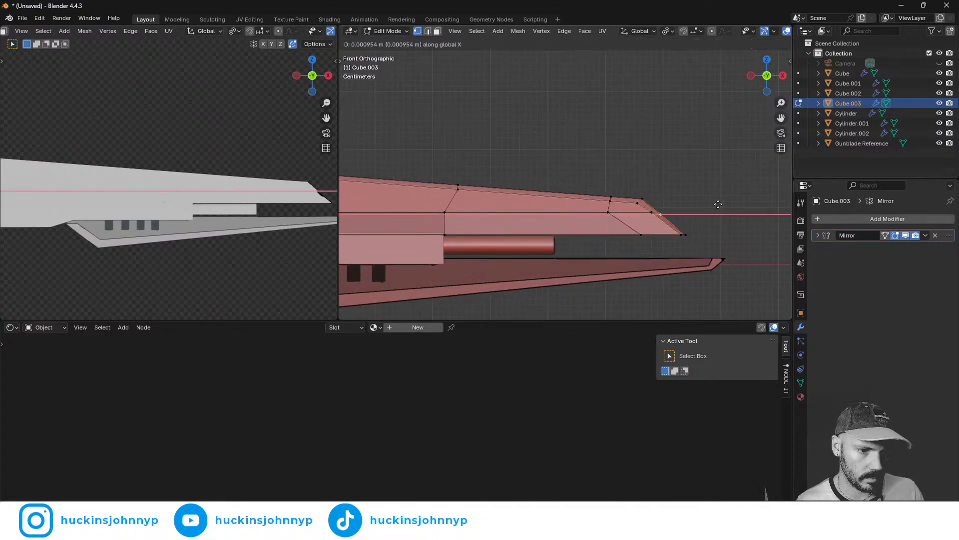
click(718, 204)
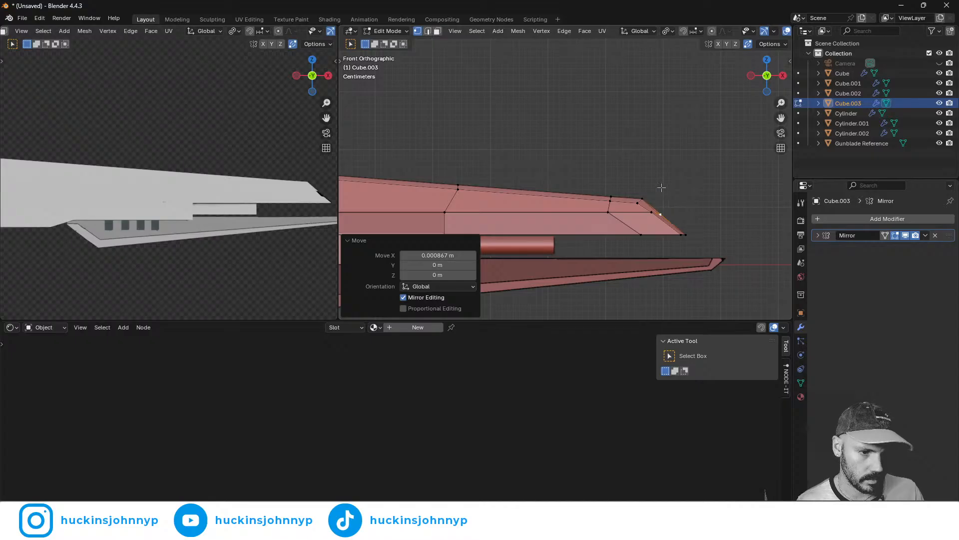
- Leave mesh editing and examine the upper blade's rear slope and its junction with the gun body
click(629, 205)
shift+middle_drag(469, 201, 791, 203)
shift+middle_drag(396, 198, 538, 210)
scroll(538, 210, up, 4)
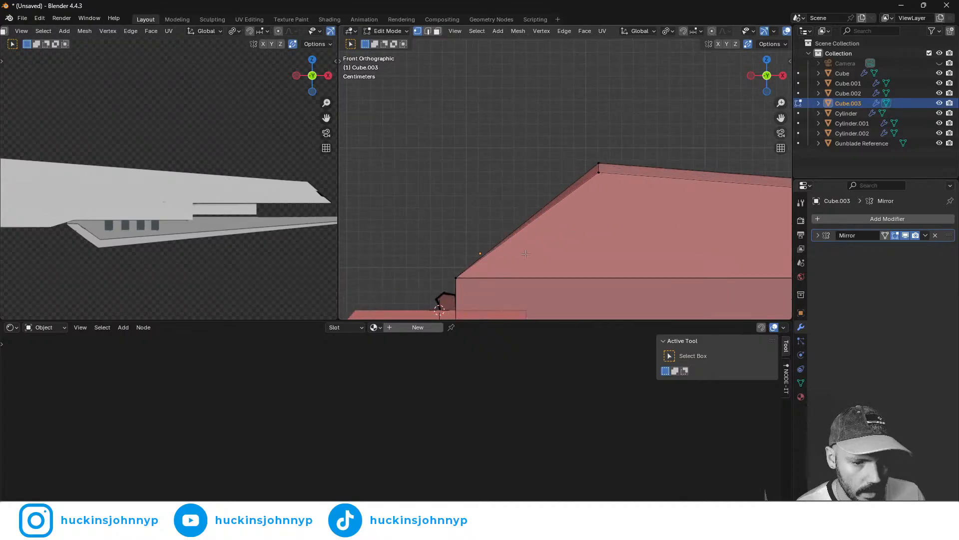
shift+middle_drag(482, 270, 614, 257)
scroll(545, 246, down, 8)
key(Tab)
middle_drag(658, 188, 612, 223)
scroll(647, 209, up, 8)
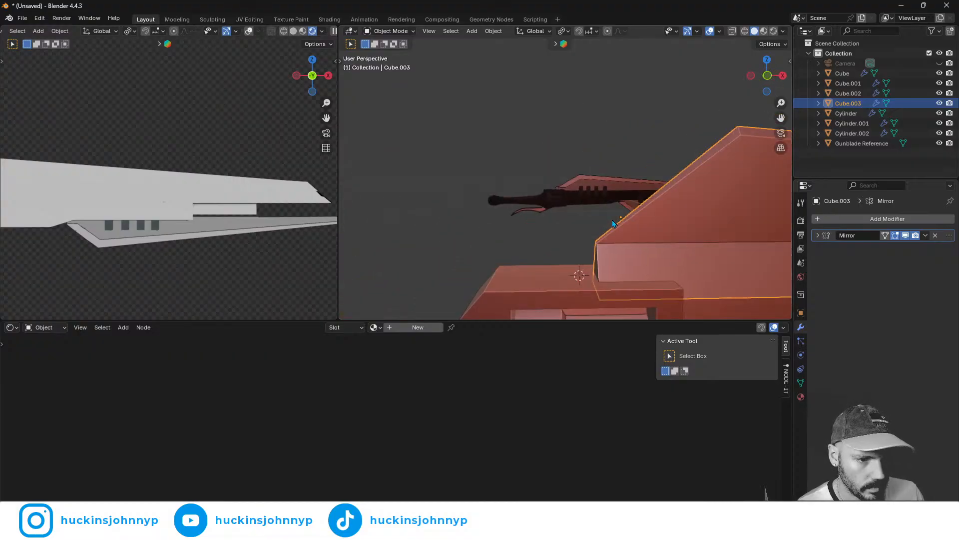
- Duplicate the upper blade and place the copy about 0.1 m lower along Z
scroll(659, 229, down, 8)
middle_drag(725, 276, 550, 162)
scroll(608, 222, up, 3)
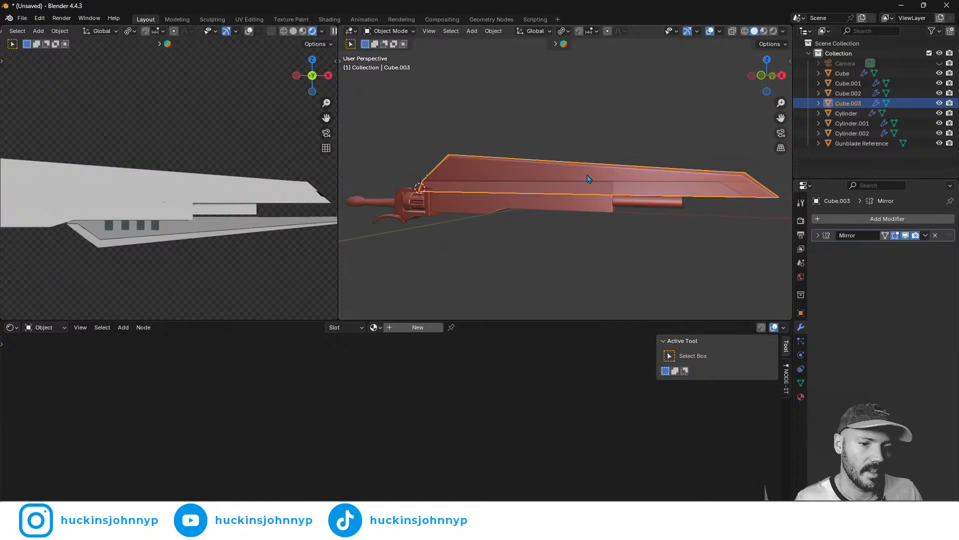
key(shift+d)
key(z)
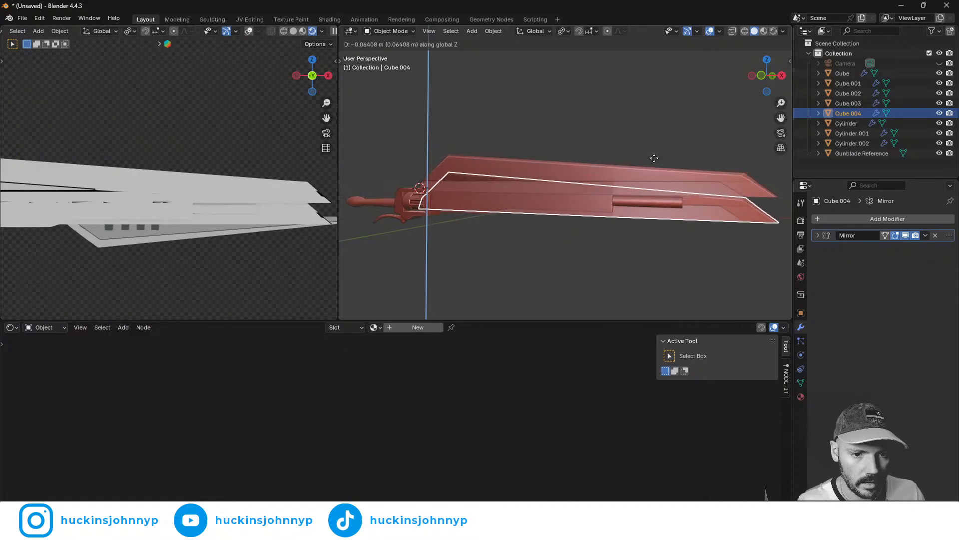
click(654, 166)
- Rotate the duplicated blade 180° around the X axis so that it is flipped upside down
key(r)
key(x)
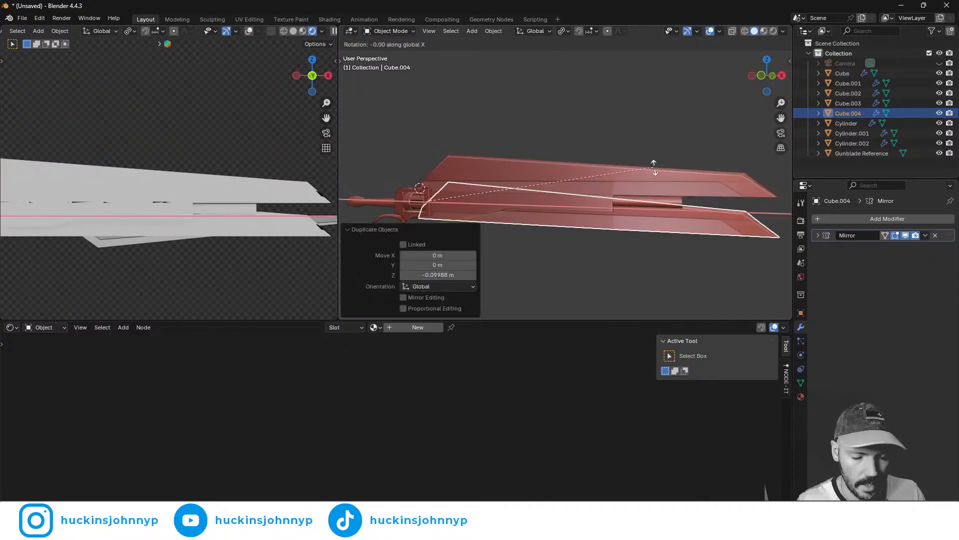
key(Escape)
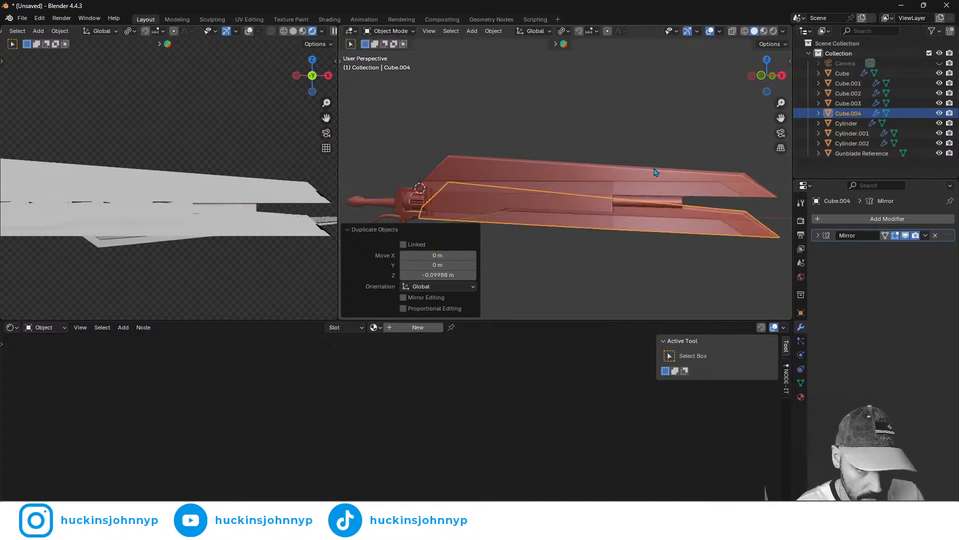
text(rx)
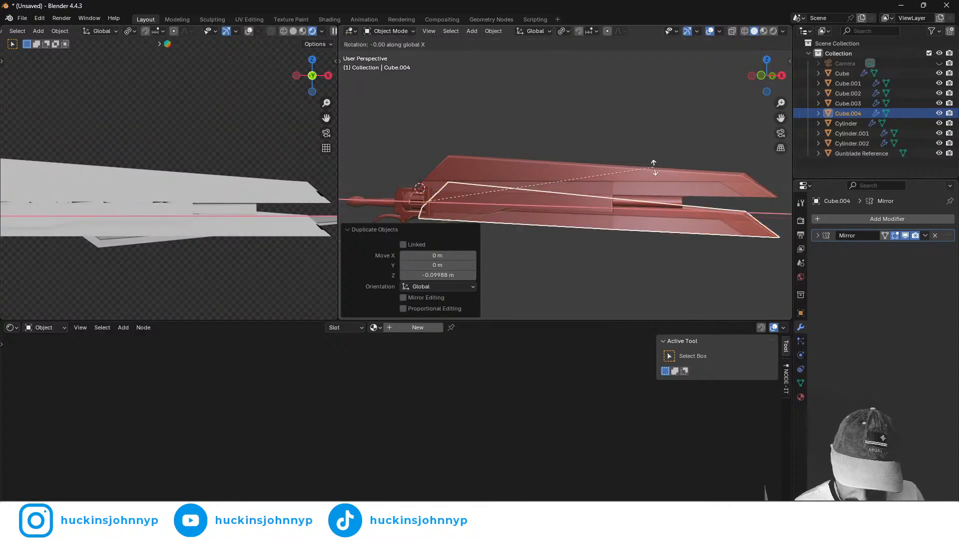
text(180)
key(Return)
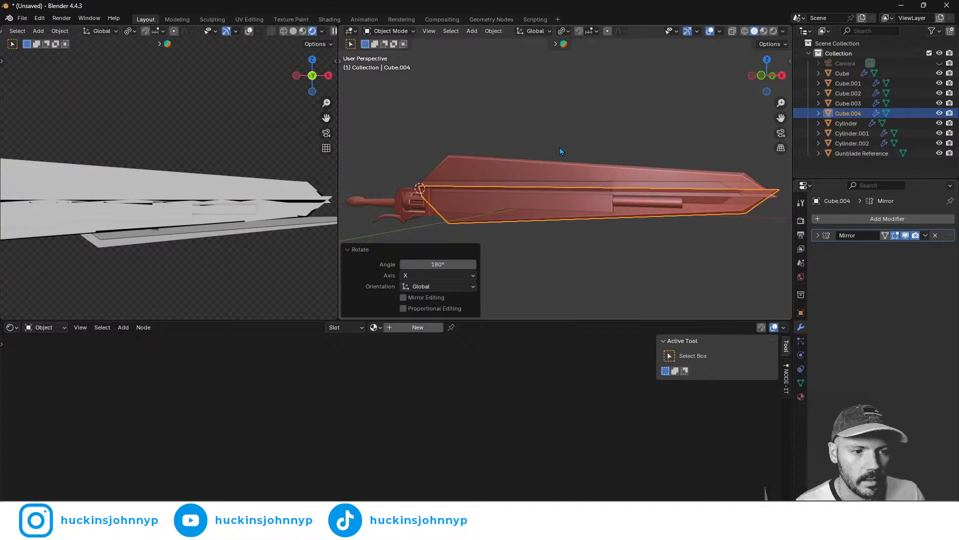
- Move the flipped blade about 0.107 m down along Z and about 0.339 m forward along X
key(g)
key(z)
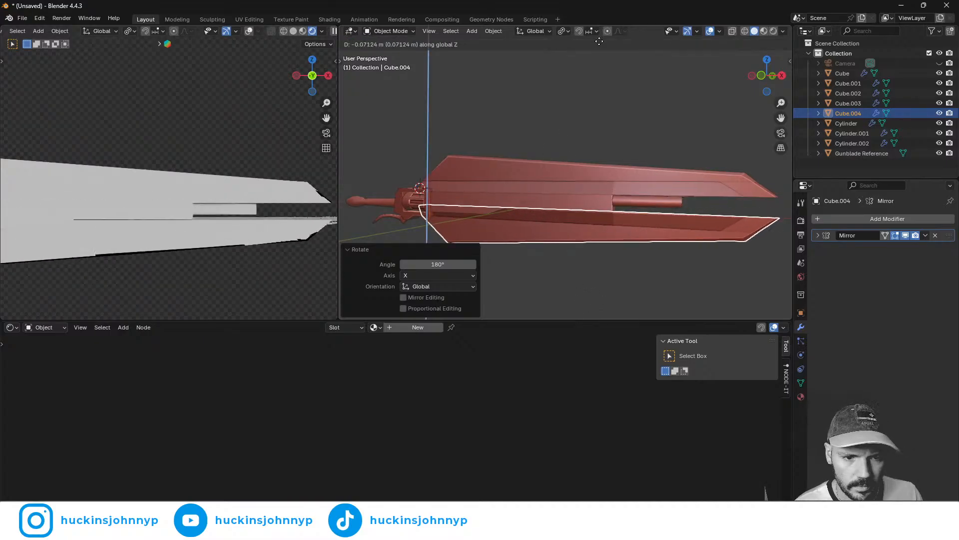
click(628, 140)
key(g)
key(x)
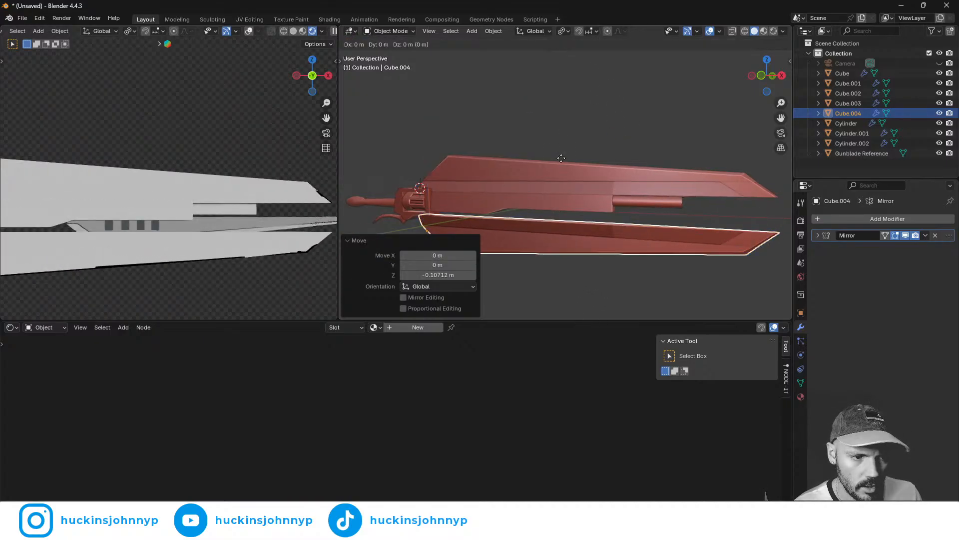
click(630, 163)
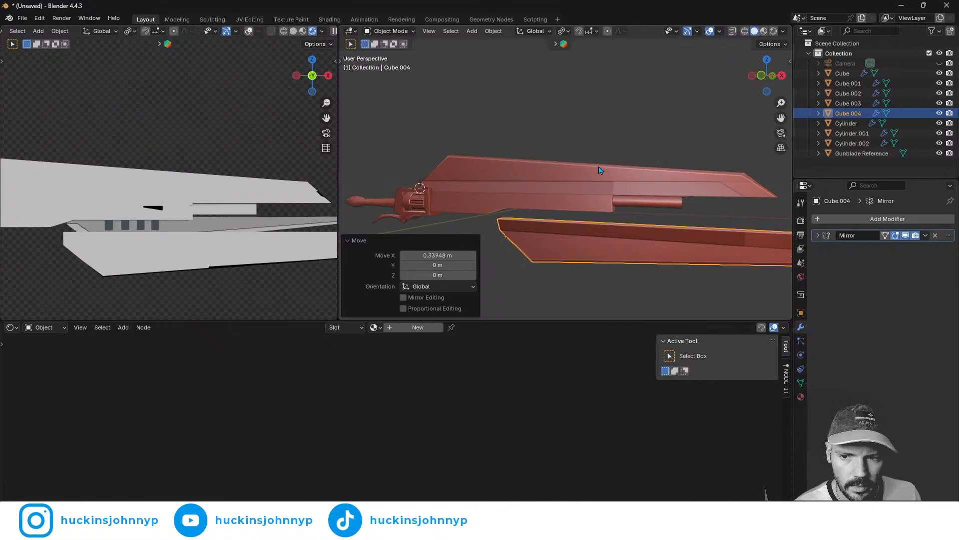
- Raise the flipped blade about 0.043 m along Z towards the gun body's underside and fine-tune its height with a small upward nudge
key(g)
key(z)
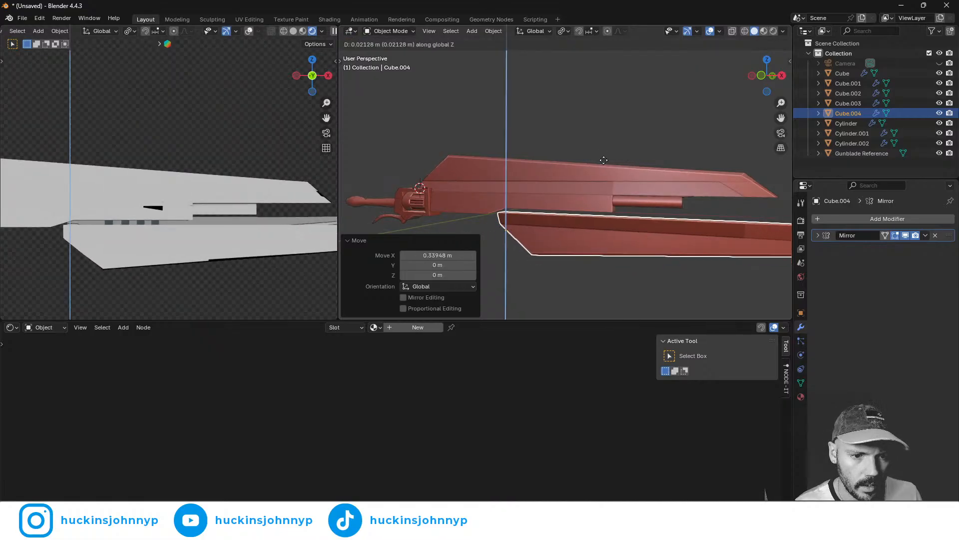
click(608, 154)
middle_drag(609, 154, 578, 192)
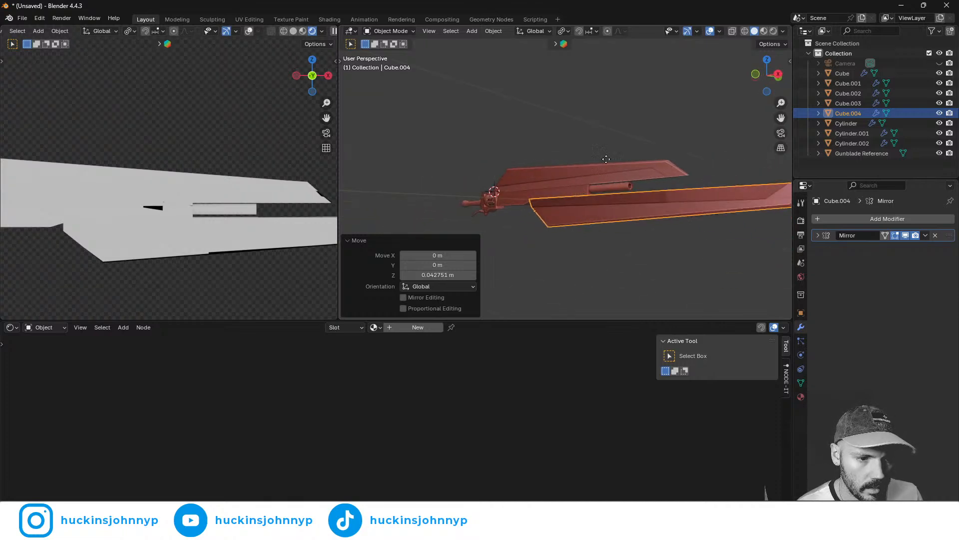
key(g)
key(z)
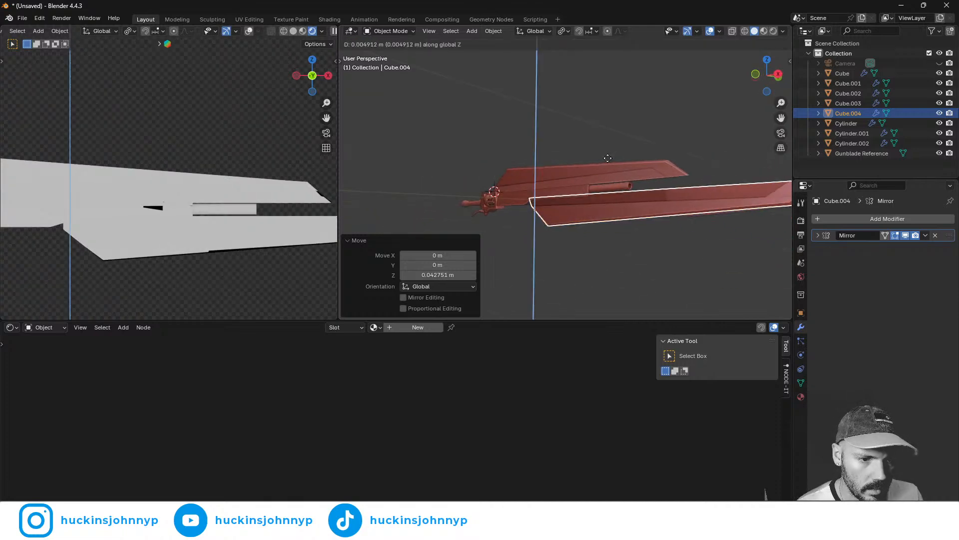
click(607, 158)
- Select the upper blade and open its mesh for edge editing, with the lengthwise edge on its rear section selected
middle_drag(601, 187, 522, 184)
scroll(638, 194, up, 2)
click(522, 184)
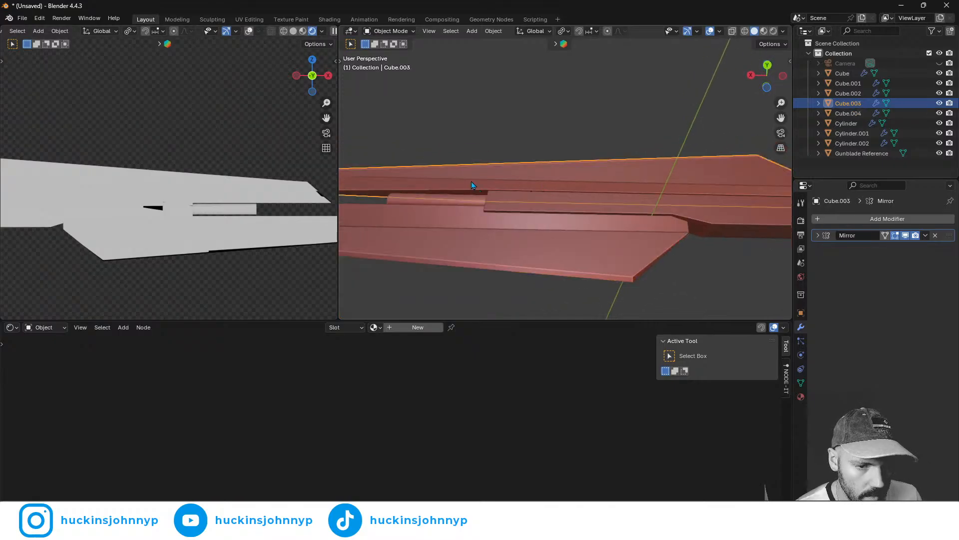
key(Tab)
key(Tab)
middle_drag(506, 186, 535, 182)
key(Tab)
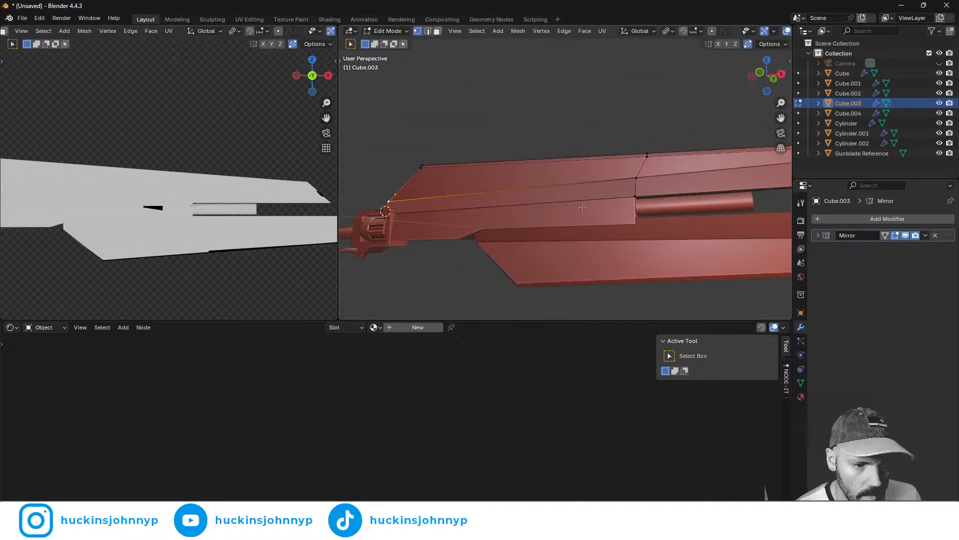
key(2)
middle_drag(437, 217, 435, 243)
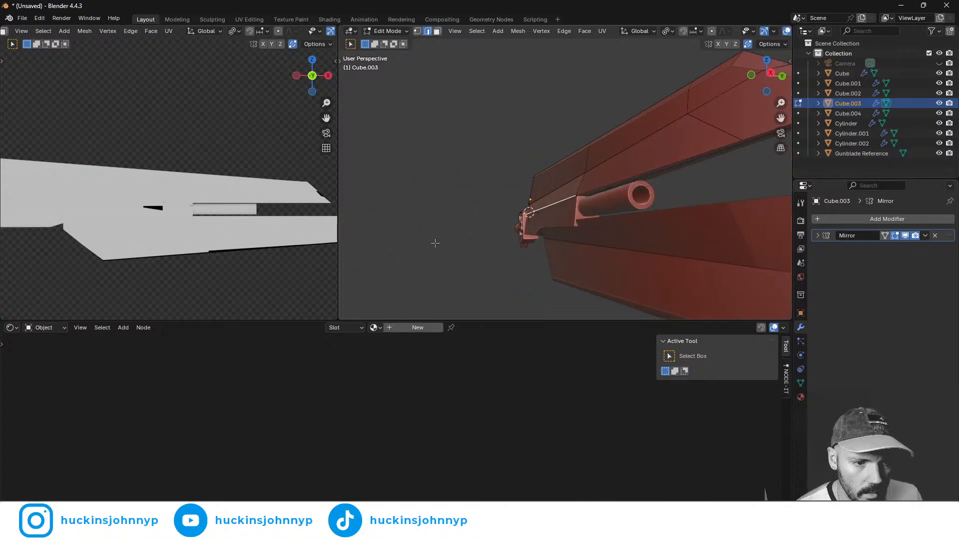
- Try moving the selected lengthwise edge about 0.0175 m along X, and undo the move
key(g)
key(x)
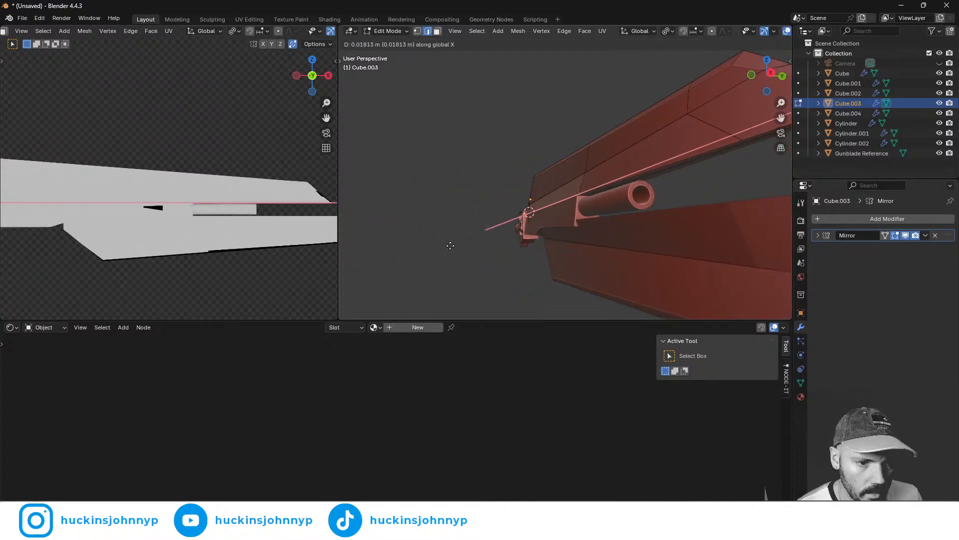
click(449, 245)
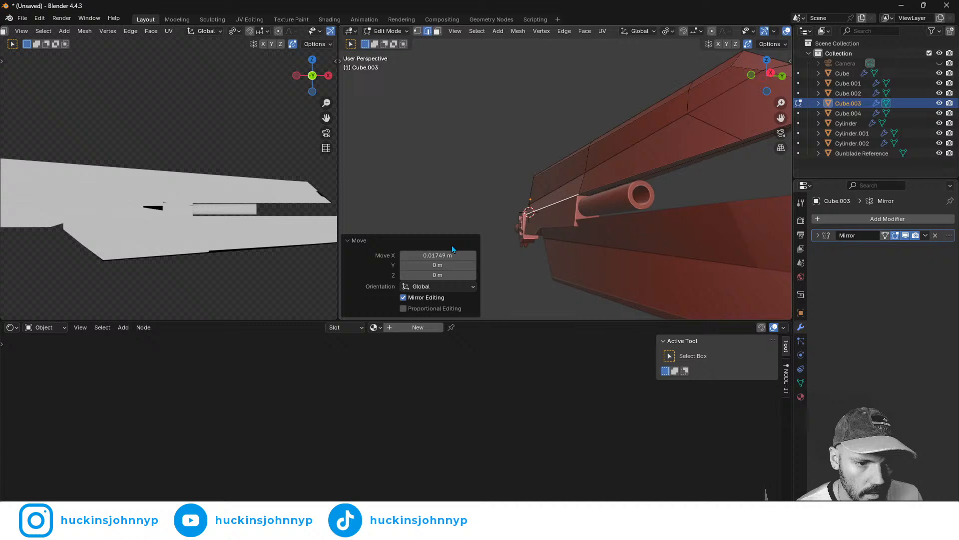
mouse_move(516, 225)
middle_down()
mouse_move(497, 238)
mouse_move(525, 218)
middle_up()
key(g)
right_click(523, 215)
key(ctrl+z)
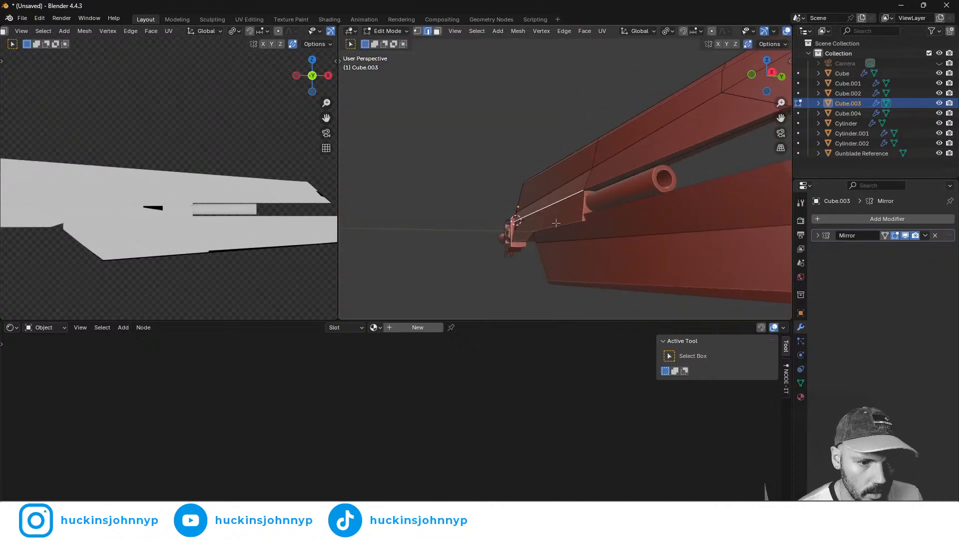
- Move the upper blade's selected lengthwise edge about 0.005 m along Y and leave mesh editing
key(g)
key(y)
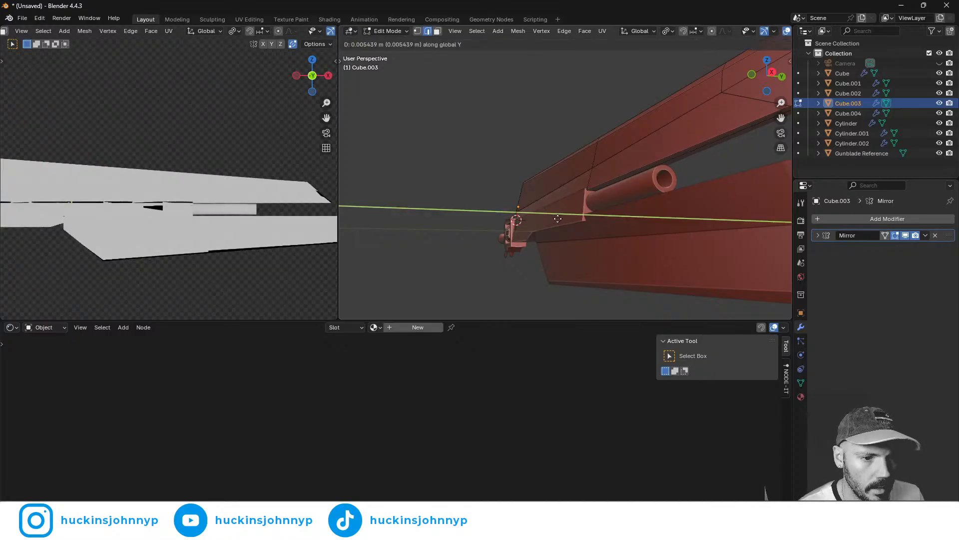
click(559, 220)
key(Tab)
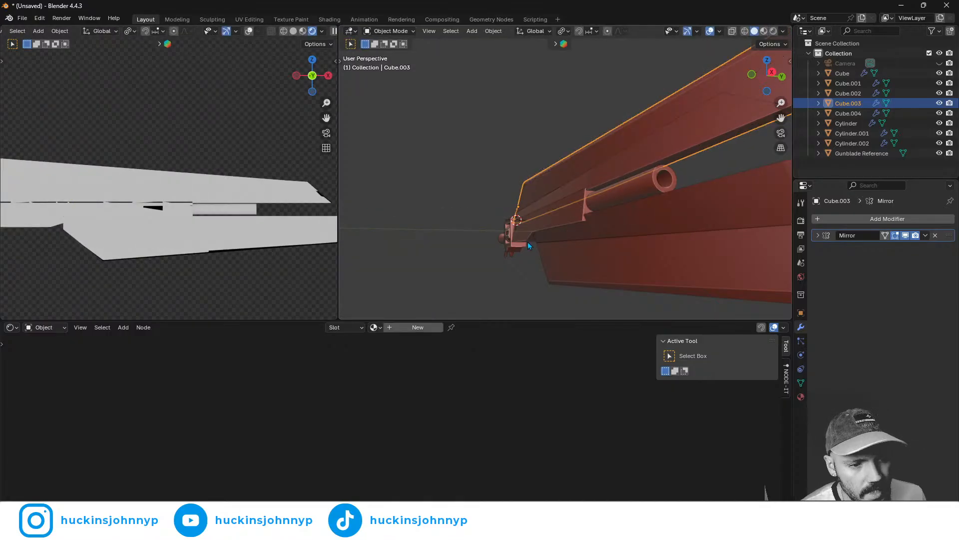
- Set the world background's strength to 0.4 and its colour to black
middle_drag(528, 241, 649, 281)
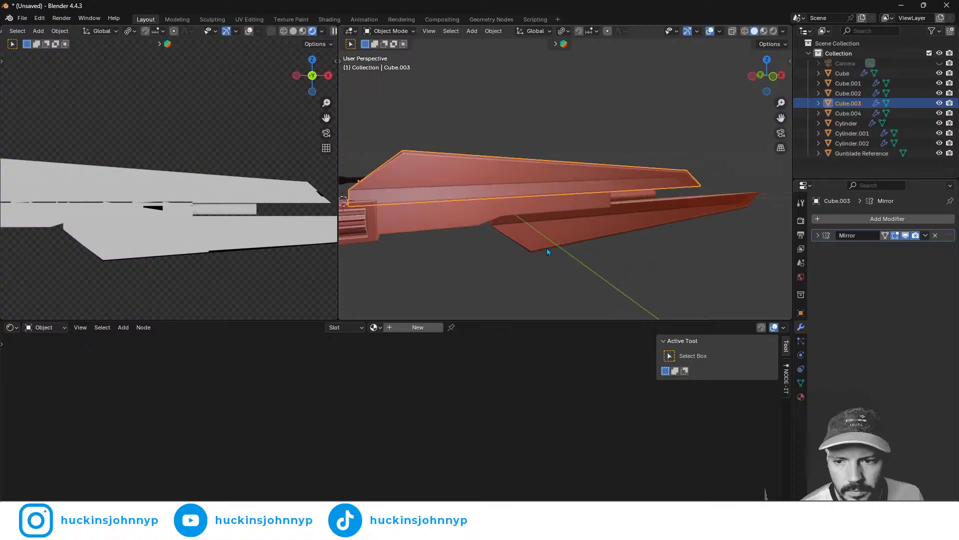
middle_drag(297, 243, 197, 231)
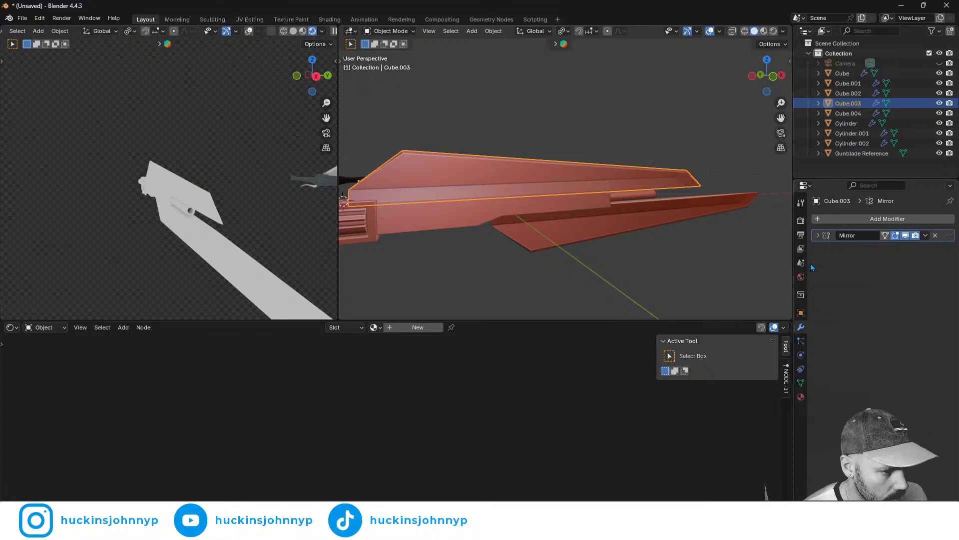
click(802, 278)
click(905, 295)
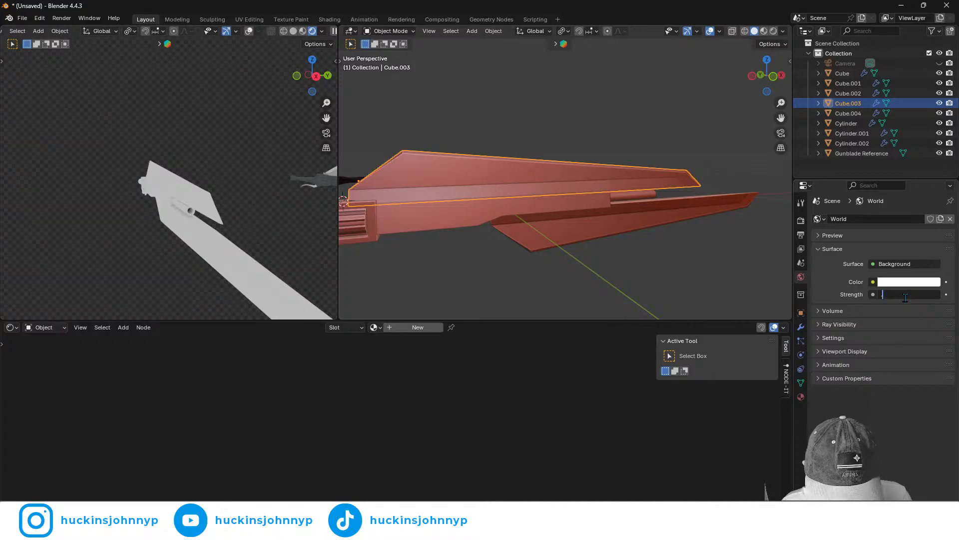
key(Return)
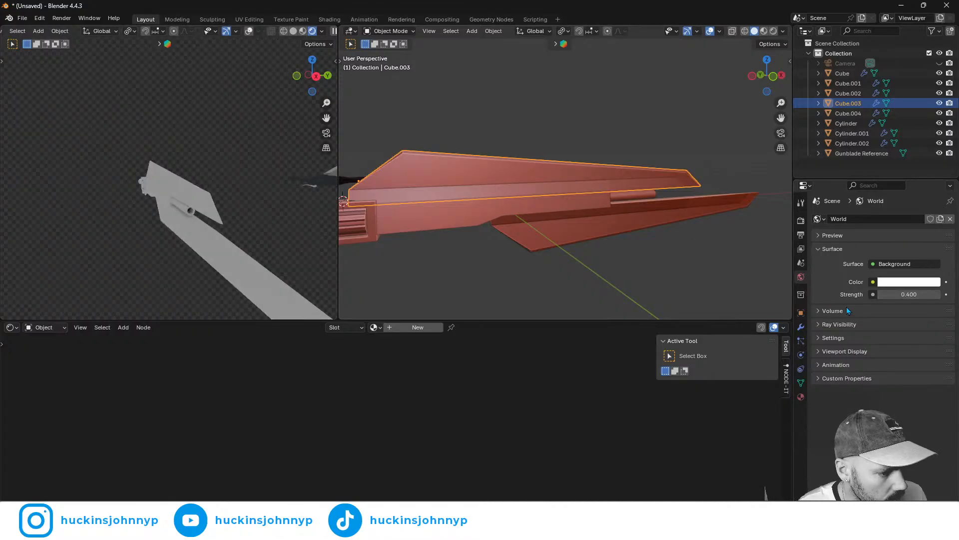
click(892, 283)
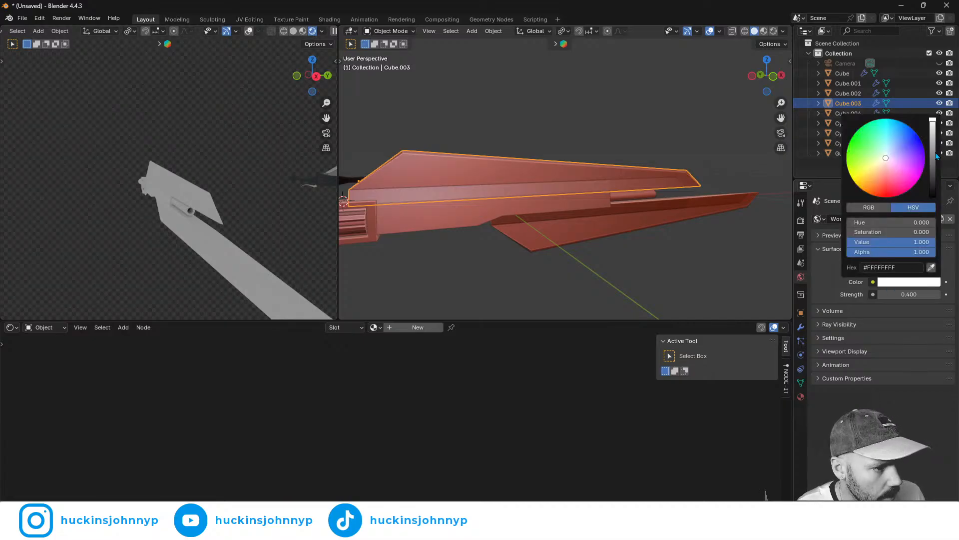
drag(937, 156, 936, 198)
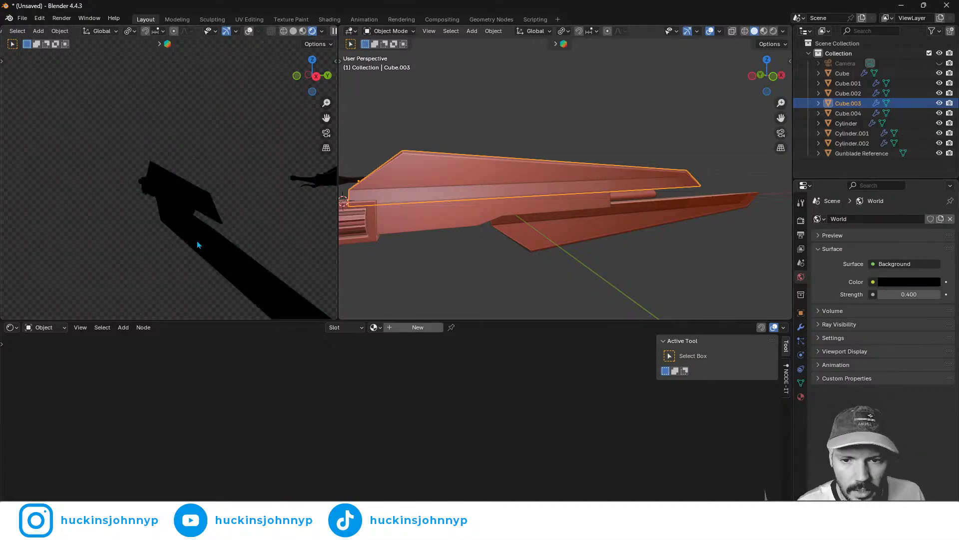
- Add an area light and raise it just over 1 m along Z above the gunblade
key(shift+a)
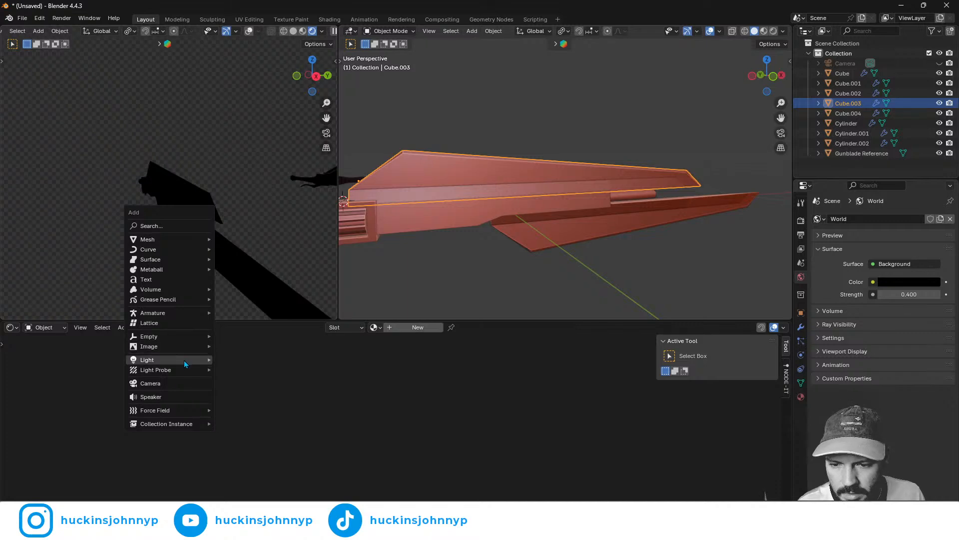
mouse_move(184, 361)
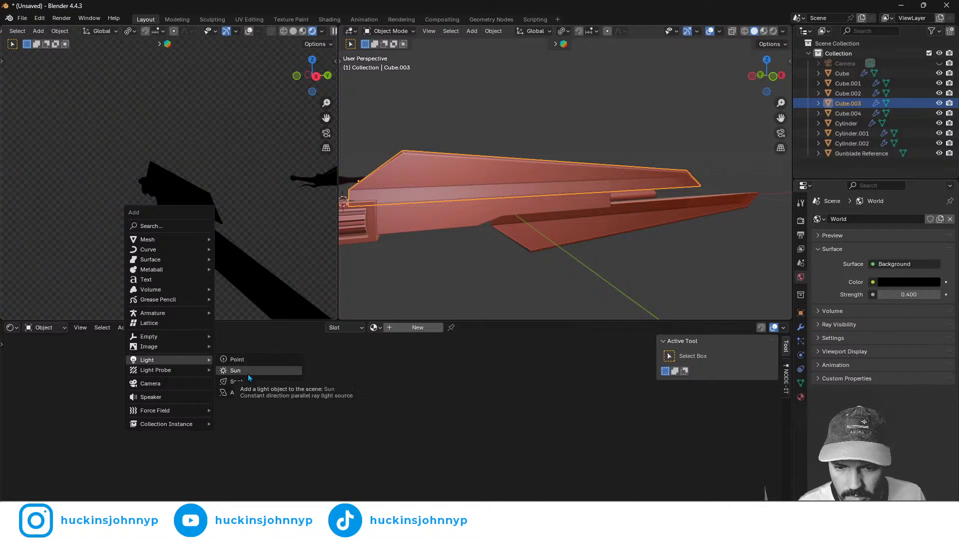
click(243, 391)
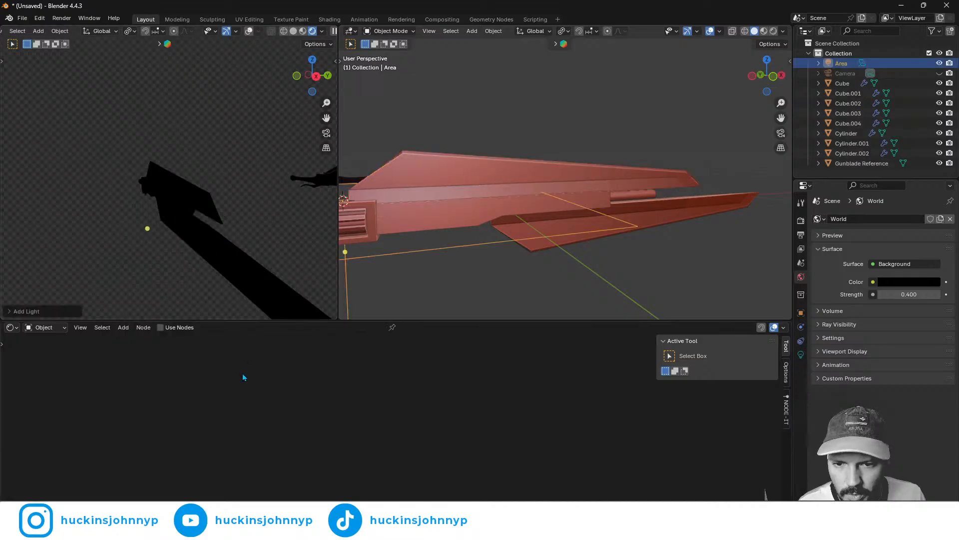
key(g)
key(z)
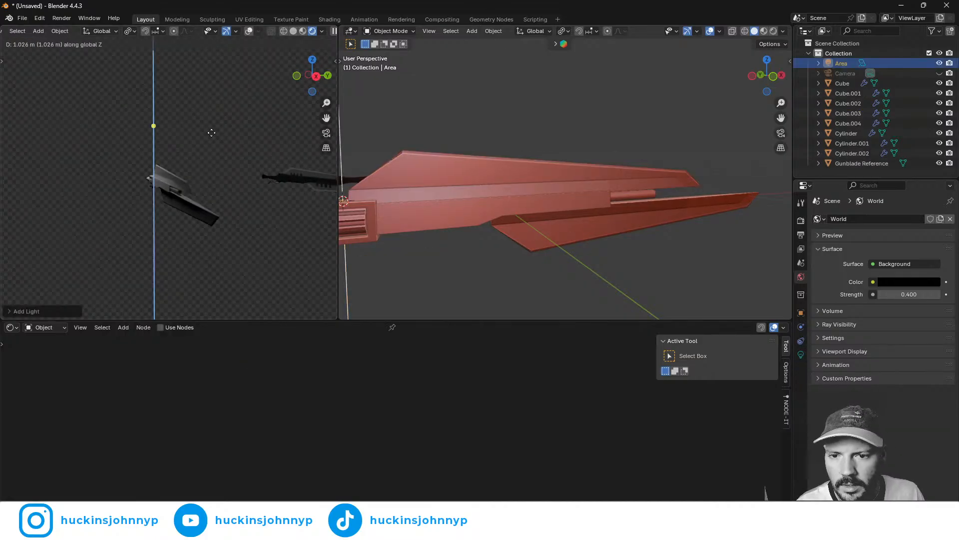
click(214, 124)
- Duplicate the area light, lower the copy along Z beneath the gunblade, and rotate it around X to face the model
key(shift+d)
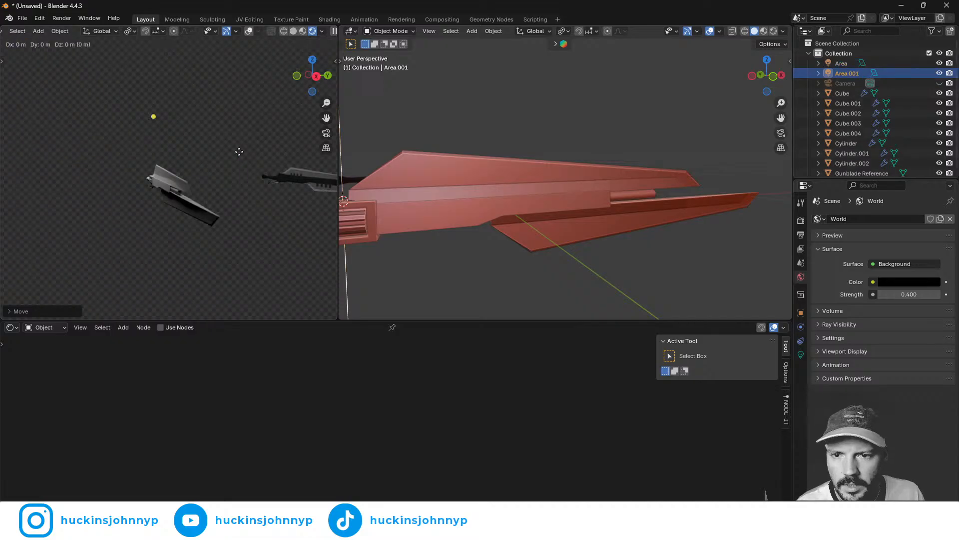
key(z)
click(261, 82)
key(r)
key(x)
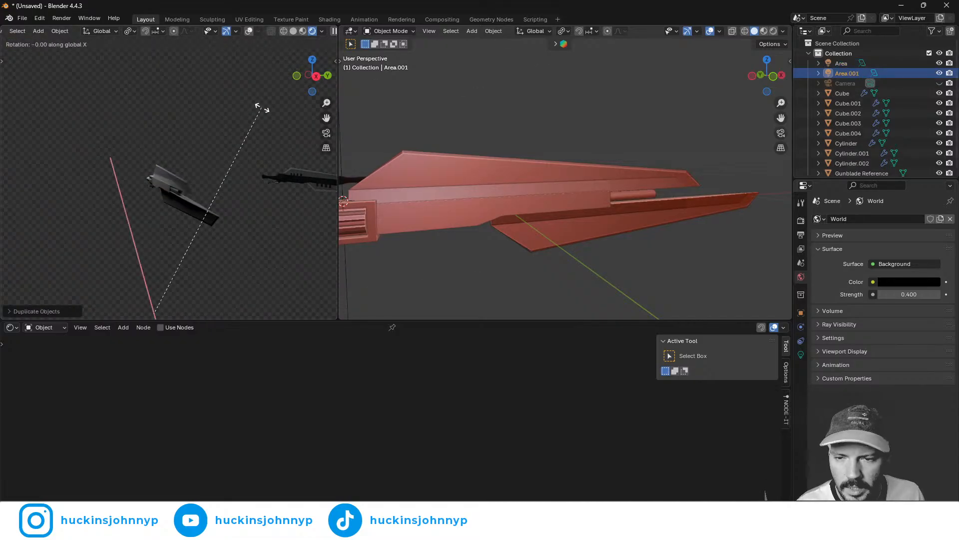
click(261, 109)
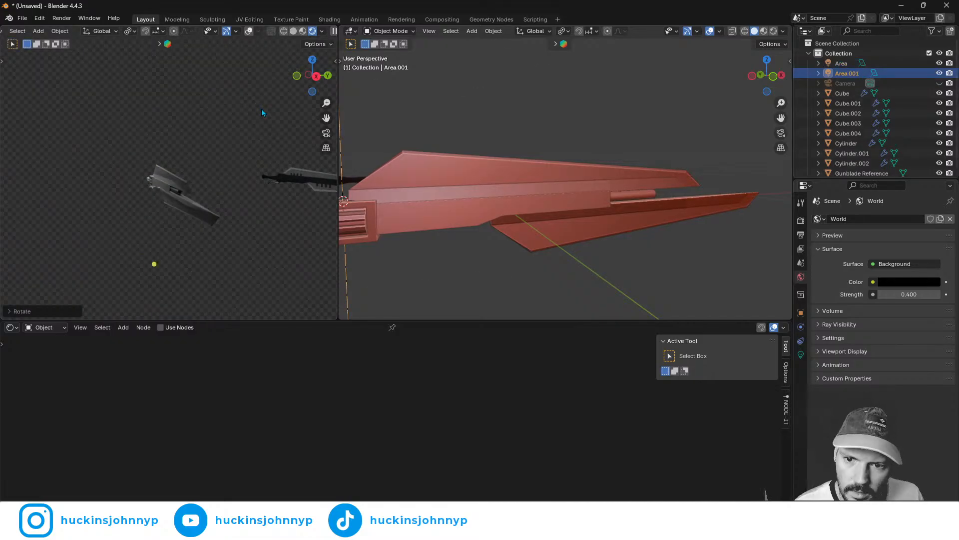
- Move the lower area light more than 0.5 m along negative Y and rotate it about -56° around X
key(x)
key(y)
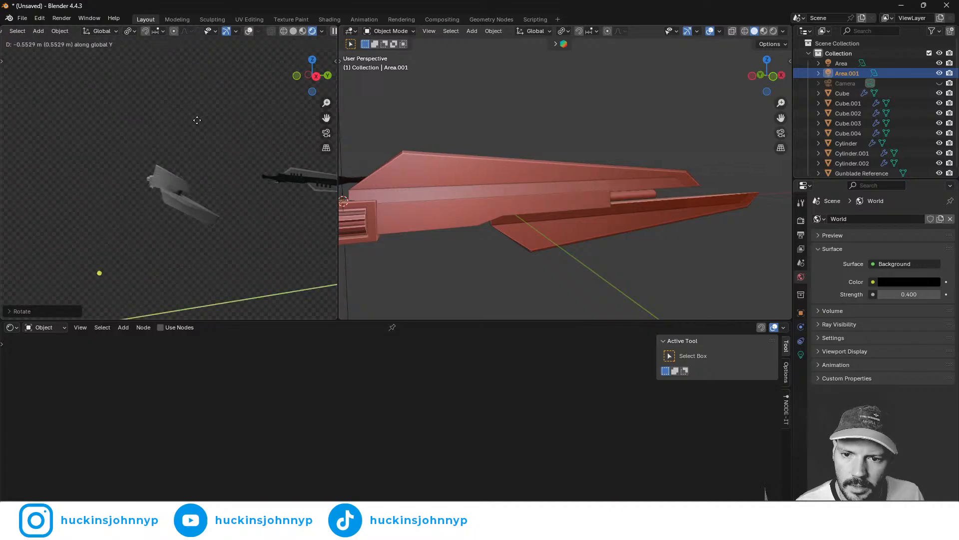
click(180, 125)
key(r)
key(x)
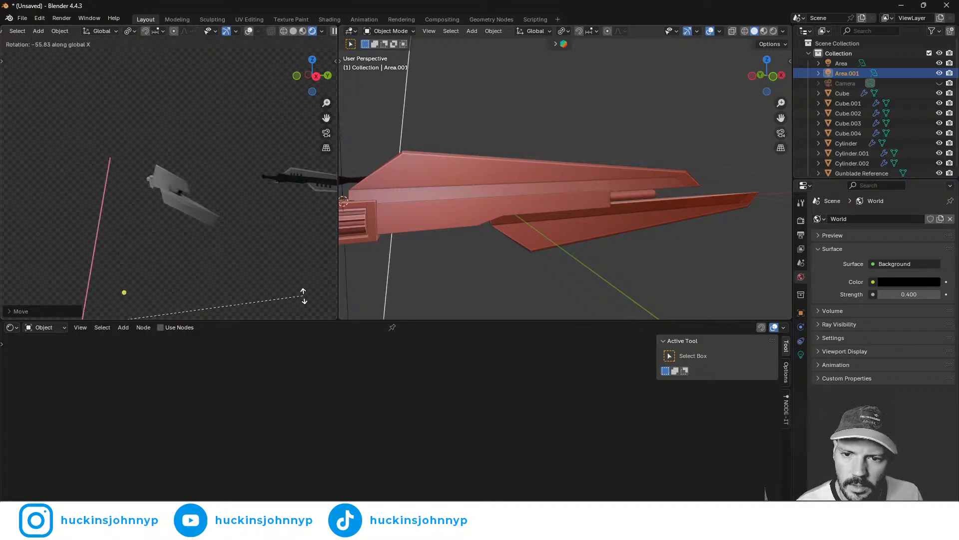
click(303, 294)
- Move the lower area light roughly another 1.5 m along negative Y, farther from the gunblade
scroll(484, 213, down, 4)
middle_drag(479, 214, 476, 237)
scroll(432, 217, down, 5)
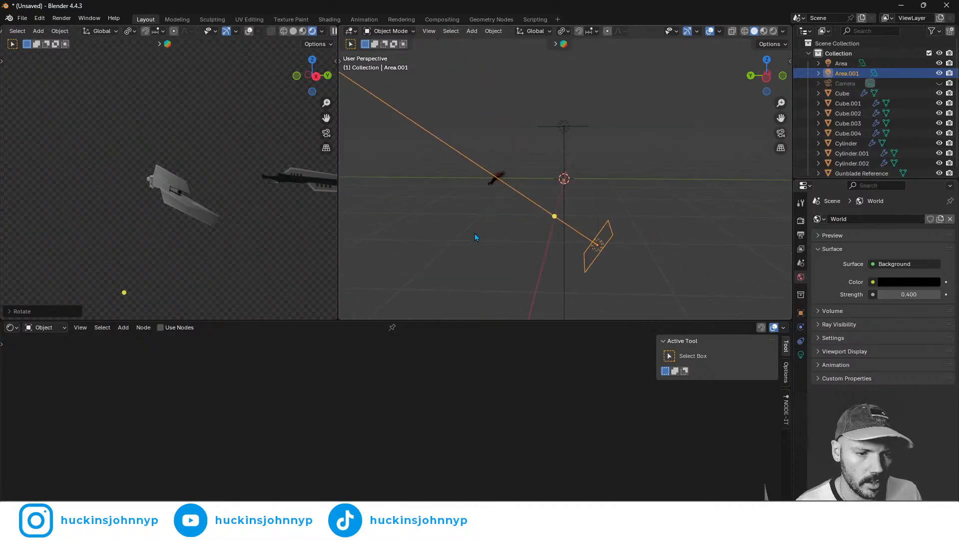
key(g)
key(x)
key(y)
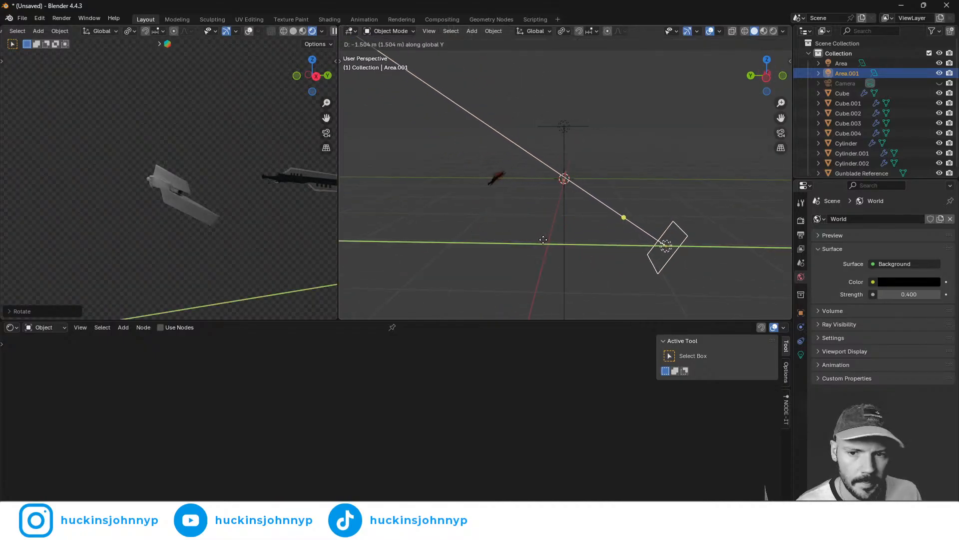
click(551, 235)
- Select the upper blade and examine its edges and bevels from the tip and the side in both views
middle_drag(180, 178, 188, 214)
click(194, 215)
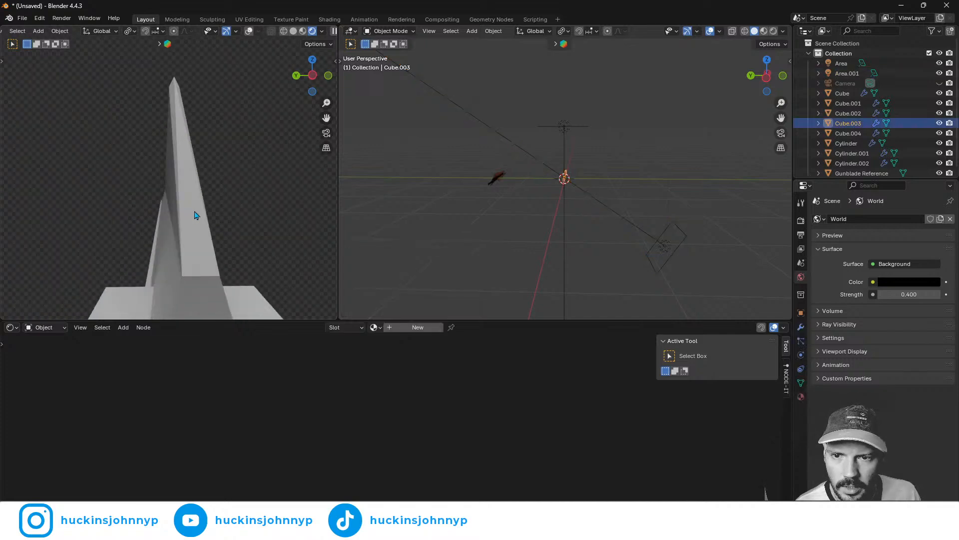
key(KP_Decimal)
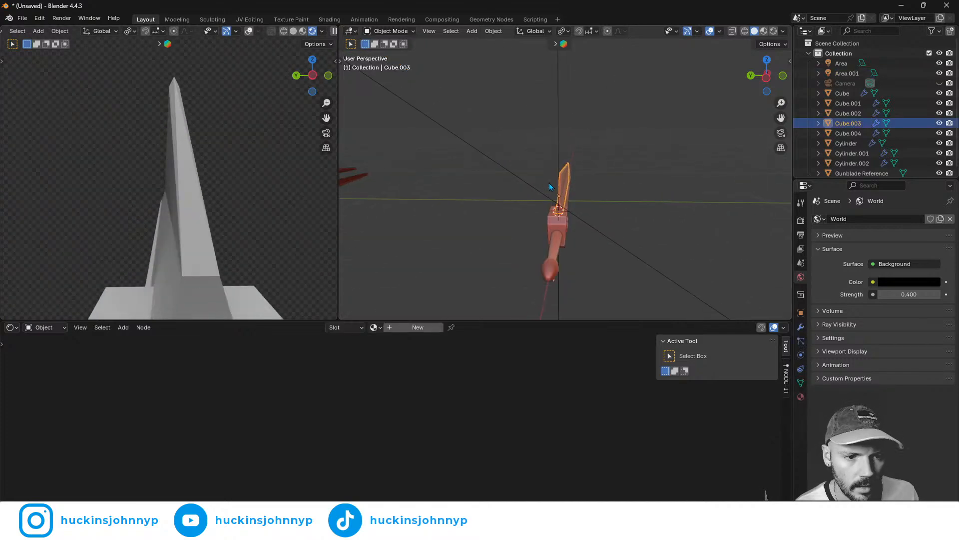
scroll(527, 224, down, 5)
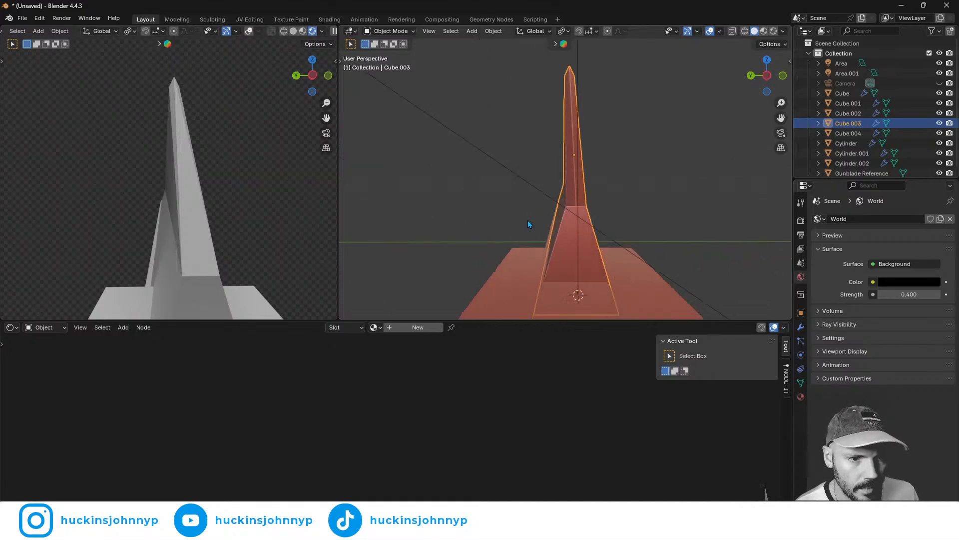
shift+scroll(528, 219, up, 1)
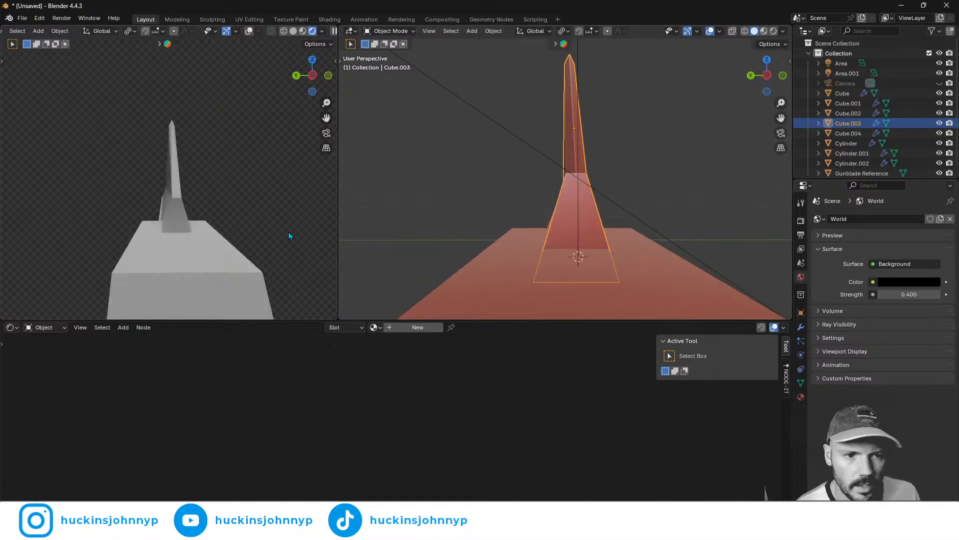
middle_drag(587, 128, 579, 152)
scroll(433, 228, down, 8)
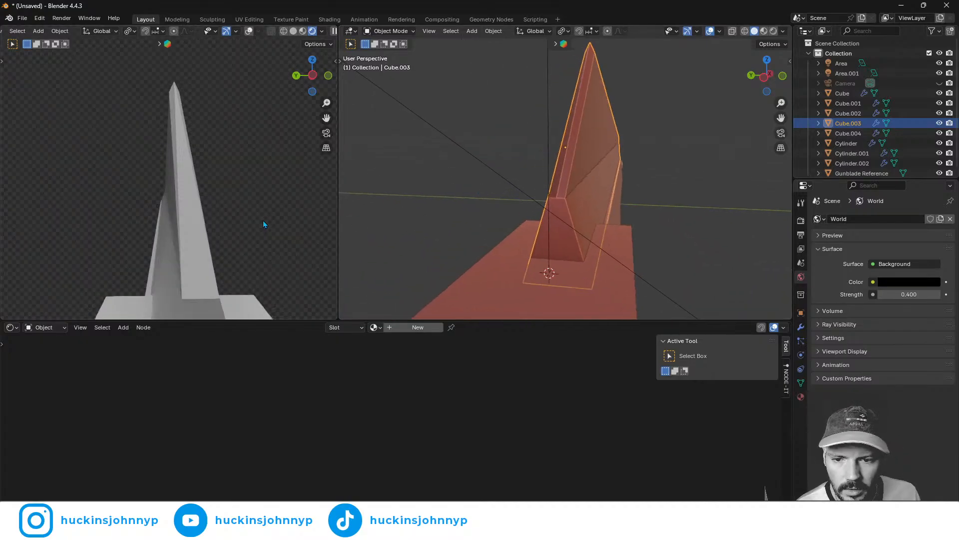
middle_drag(264, 223, 97, 195)
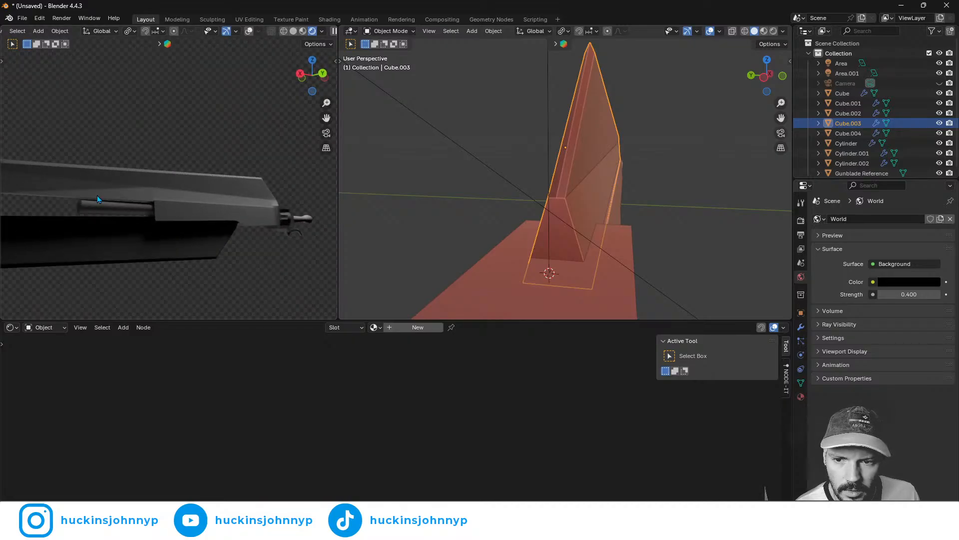
scroll(104, 193, up, 5)
middle_drag(215, 211, 158, 213)
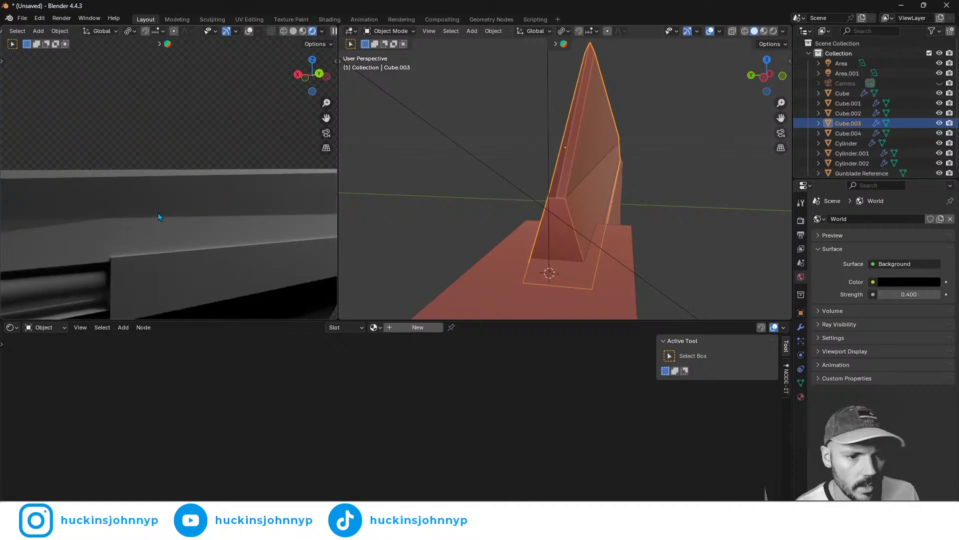
middle_drag(568, 196, 542, 188)
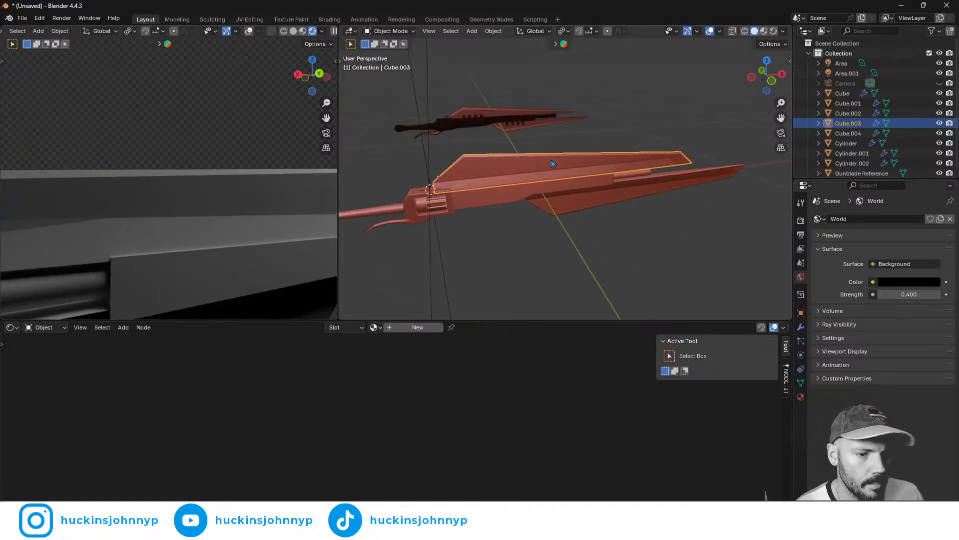
- Join the upper and lower blades into one object and set its origin to geometry
shift+click(606, 200)
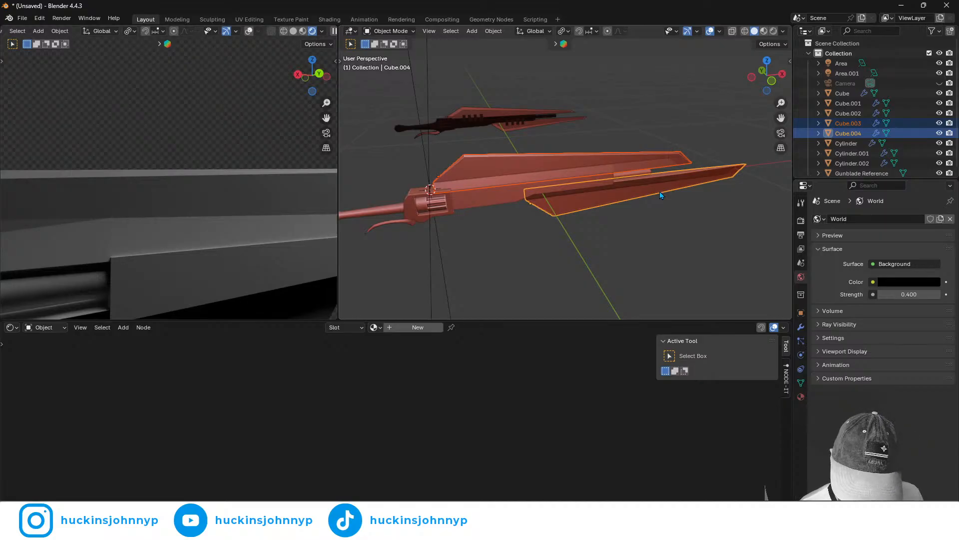
key(ctrl+j)
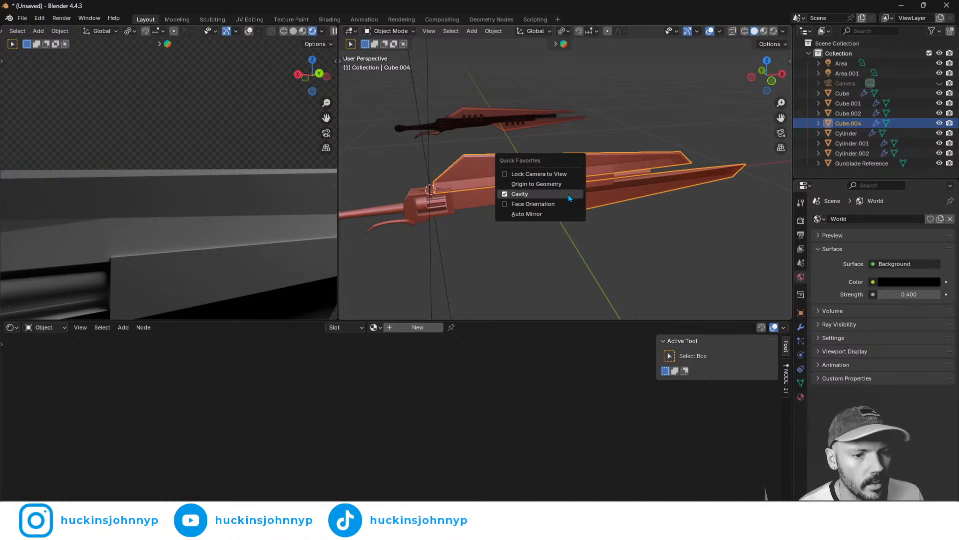
click(567, 185)
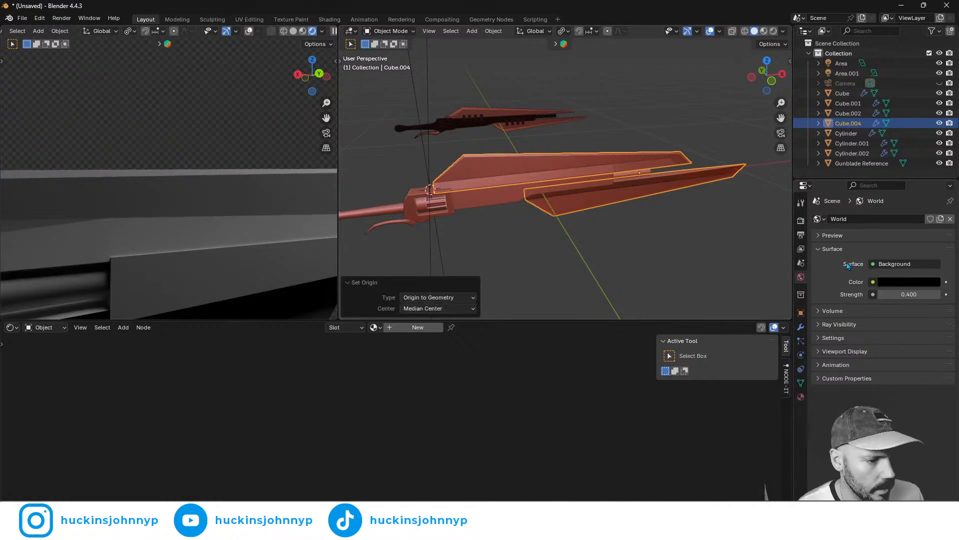
- Try a Subdivision Surface modifier with Shade Auto Smooth on the joined blades, and undo both
click(802, 327)
click(844, 221)
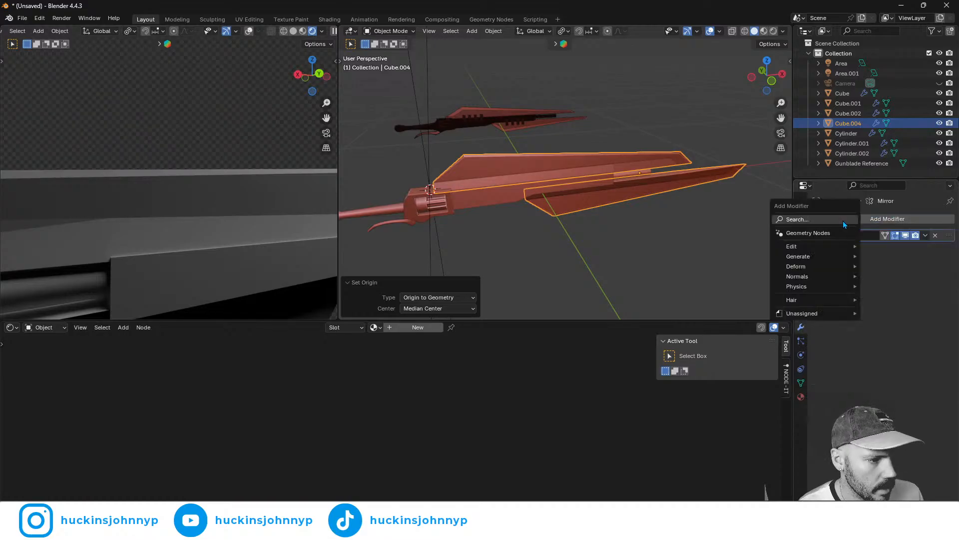
text(s)
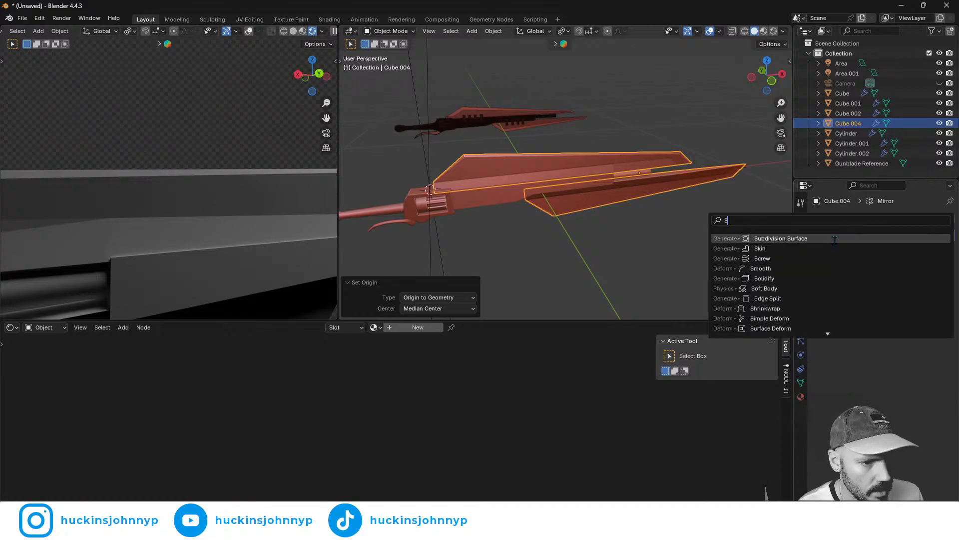
click(834, 238)
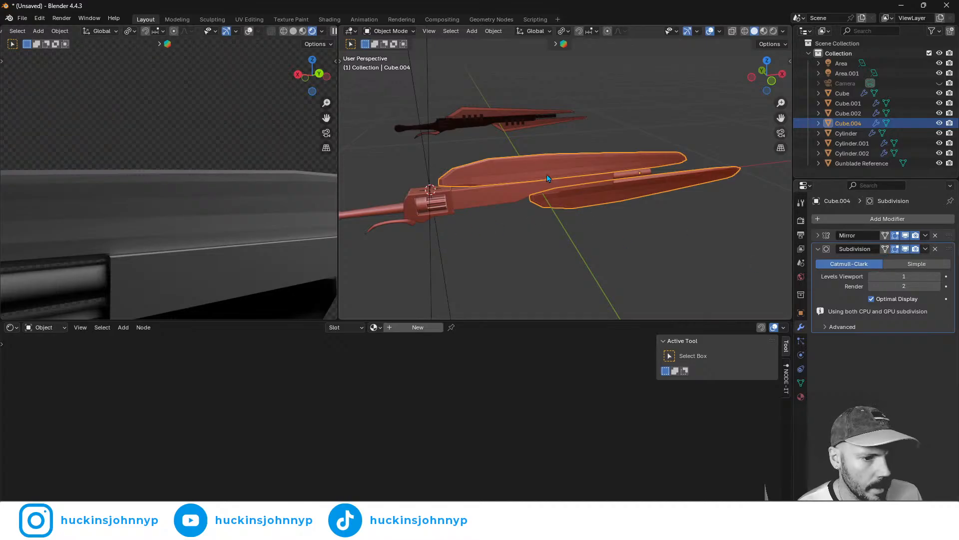
right_click(531, 166)
click(510, 155)
scroll(520, 190, up, 7)
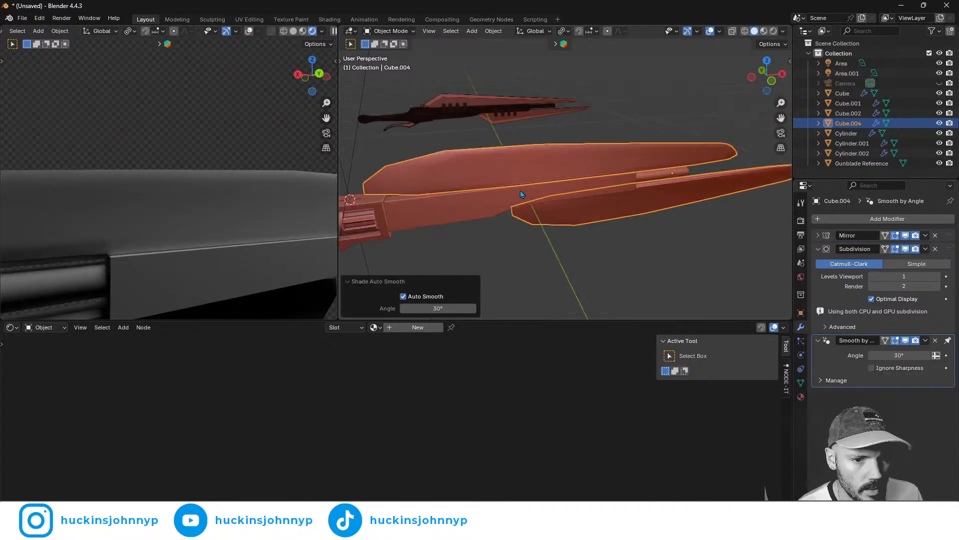
middle_drag(467, 201, 552, 182)
scroll(543, 198, down, 4)
key(ctrl+z)
key(ctrl+z)
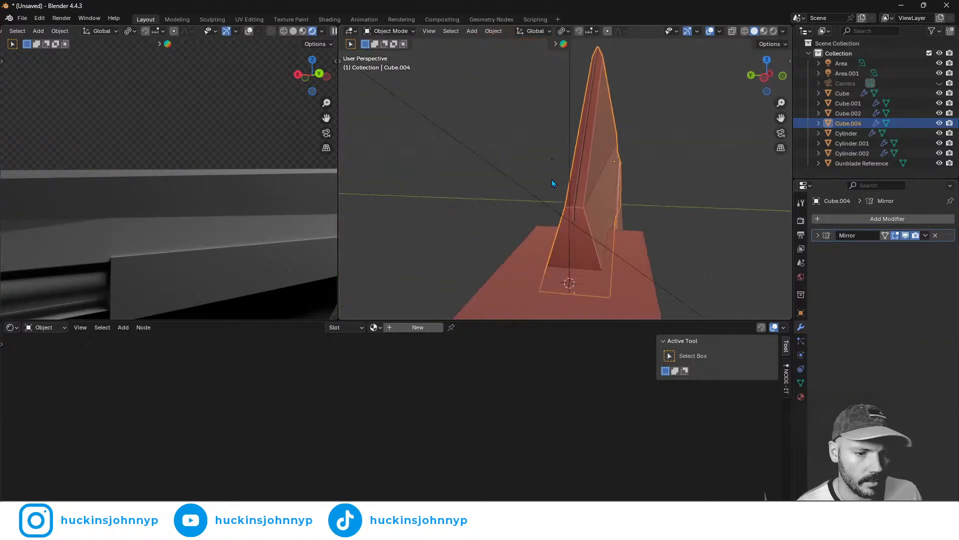
- Move the joined blades' selected lengthwise edge about 0.007 m along Y and leave mesh editing
scroll(579, 187, up, 4)
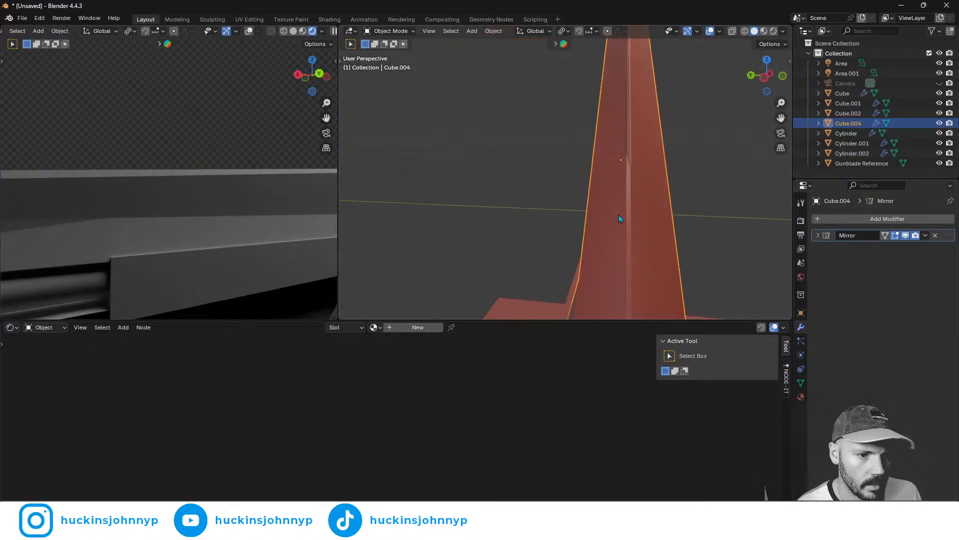
scroll(619, 216, down, 4)
key(Tab)
middle_drag(611, 196, 651, 213)
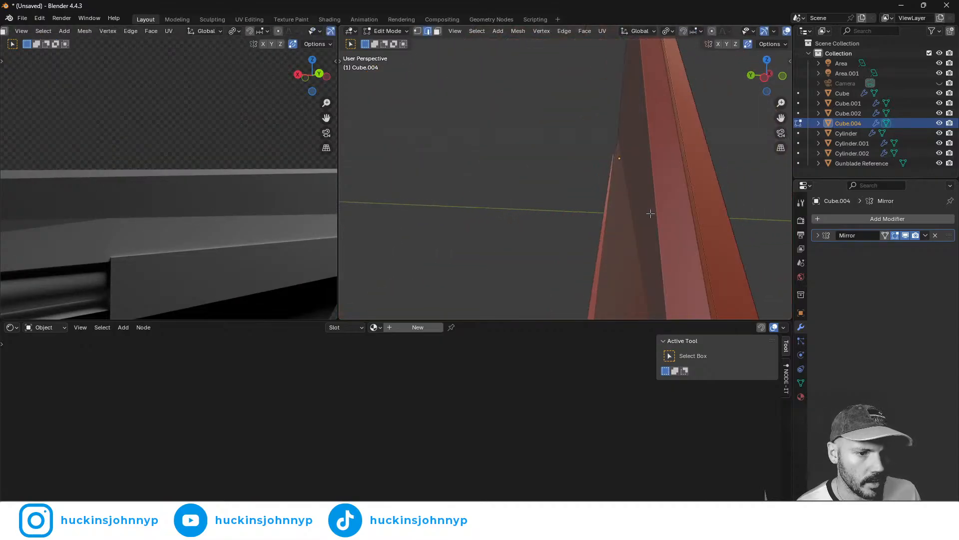
key(g)
key(x)
key(y)
click(738, 173)
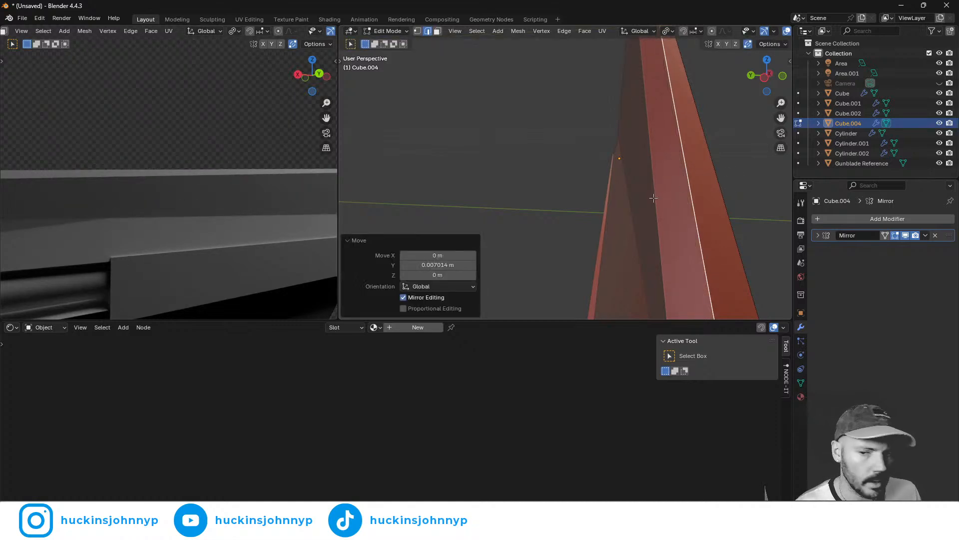
key(Tab)
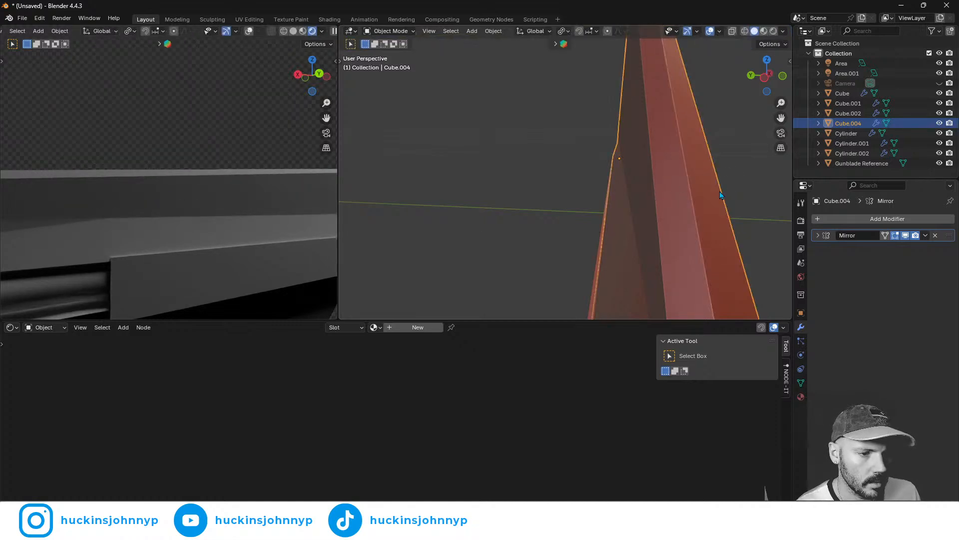
- Move the selected lengthwise blade edge a further 0.012 m or so along Y and leave mesh editing
middle_drag(742, 184, 576, 190)
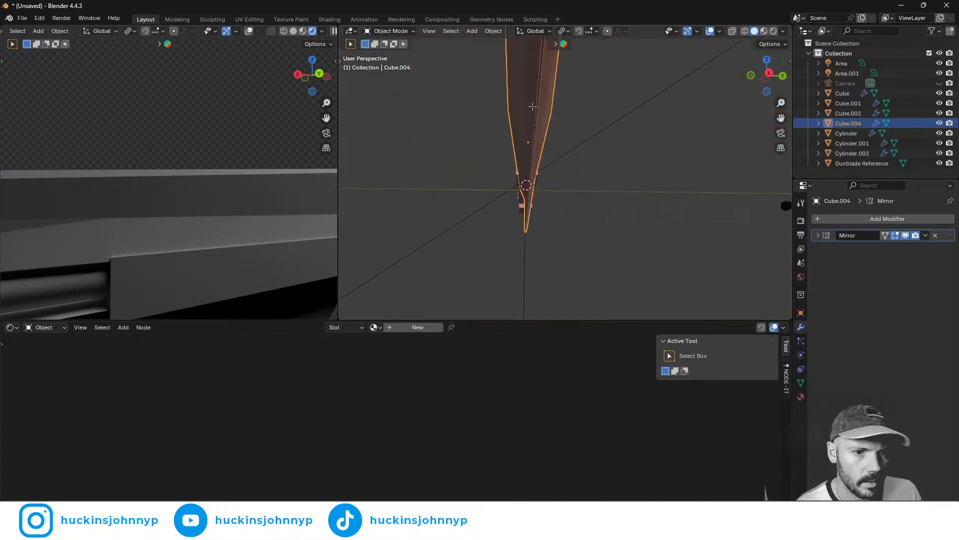
key(Tab)
key(Tab)
key(Tab)
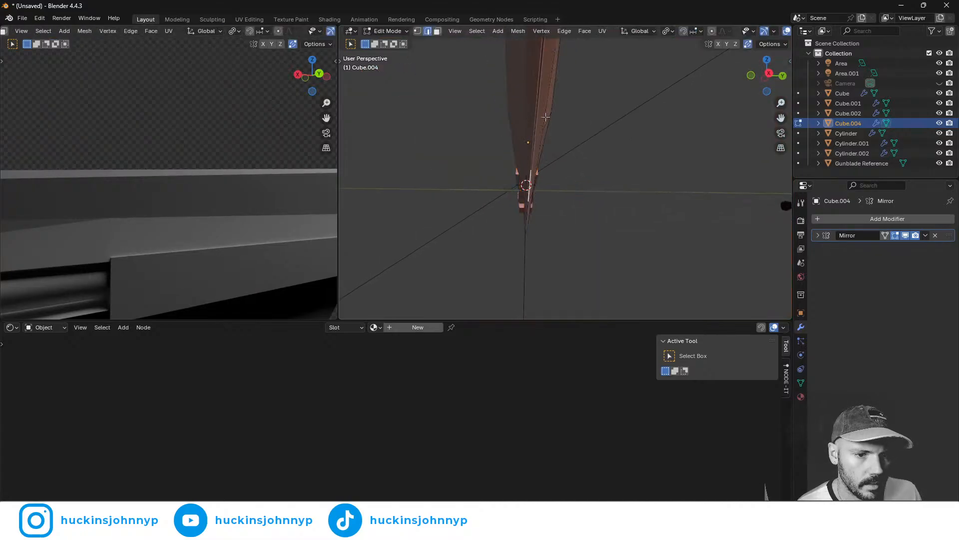
middle_drag(536, 120, 562, 153)
key(g)
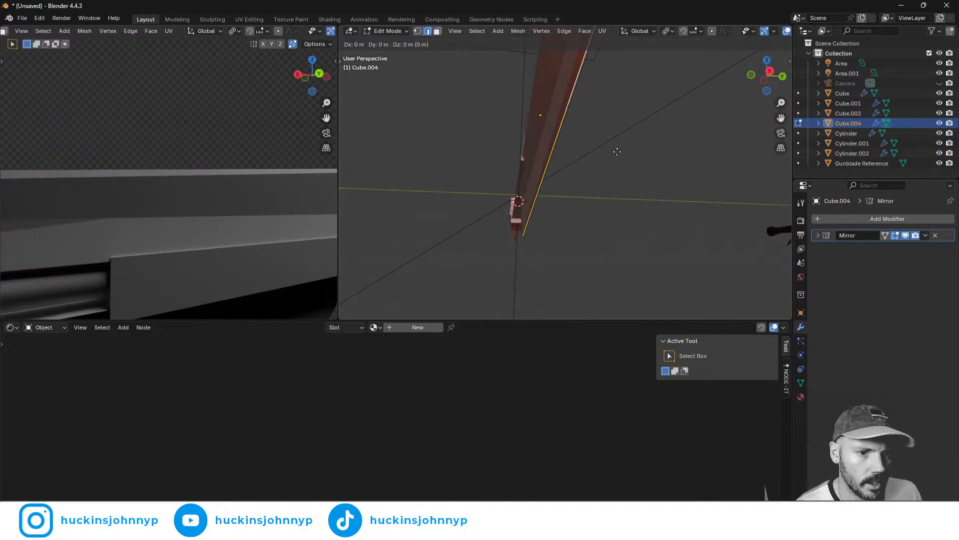
click(628, 152)
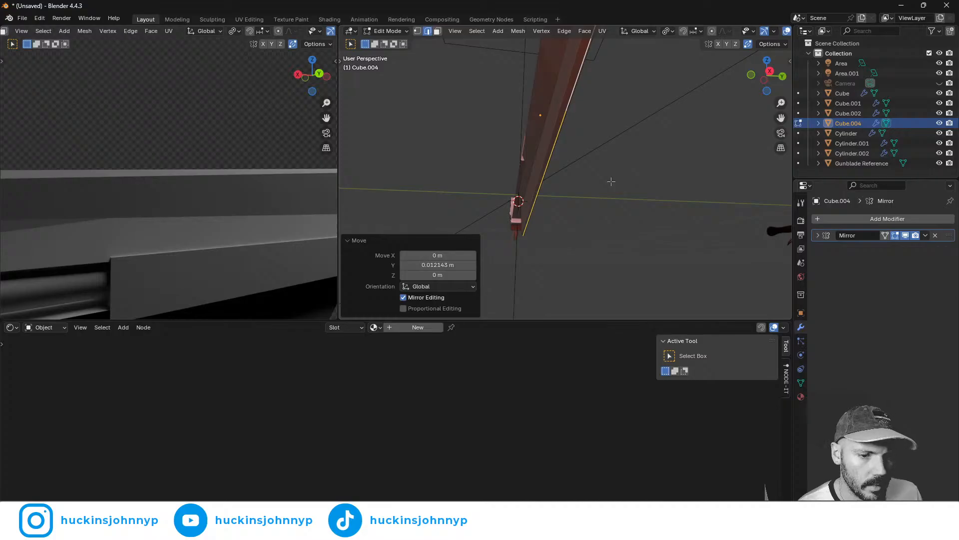
key(Tab)
middle_drag(539, 197, 695, 143)
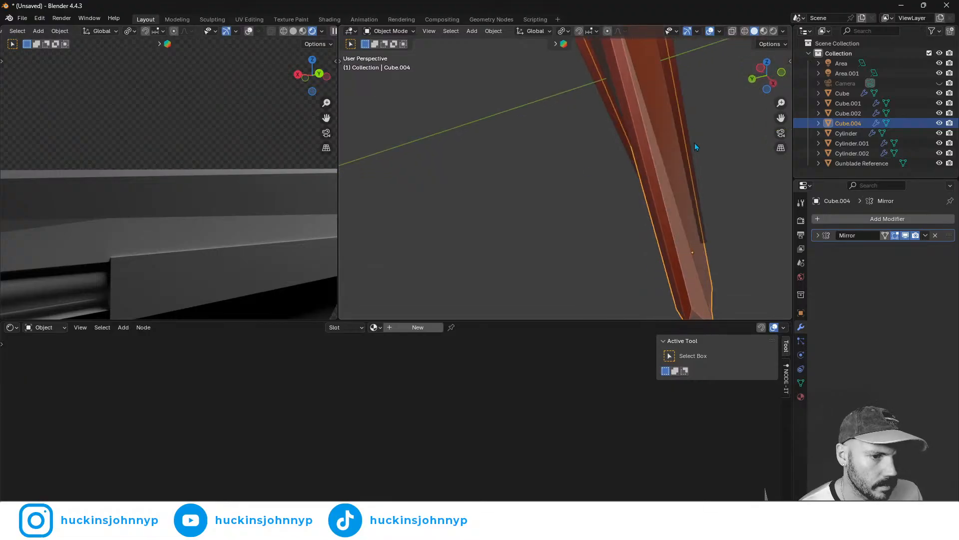
- Move the selected lengthwise blade edge about 0.118 m along Y to close the gap between the mirrored halves
middle_drag(233, 224, 265, 230)
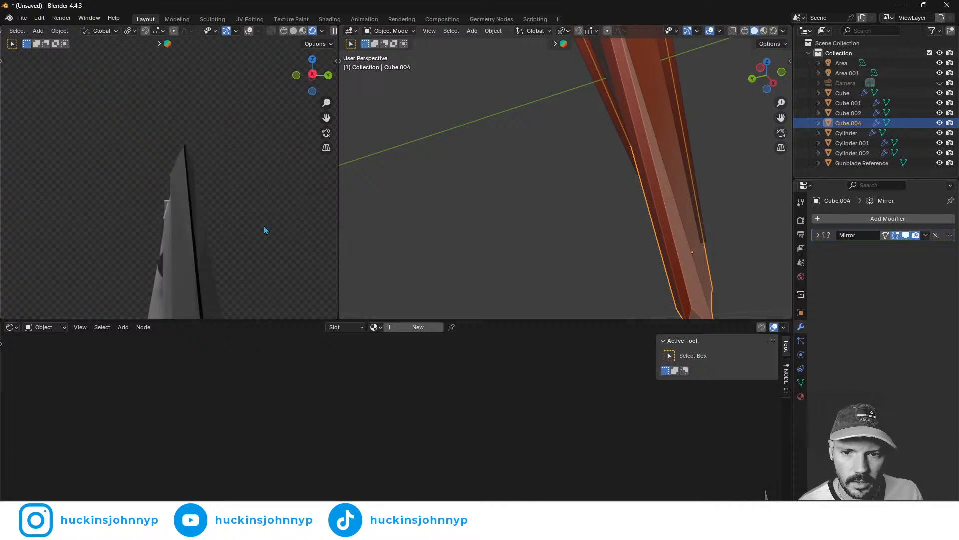
key(Tab)
scroll(198, 258, up, 1)
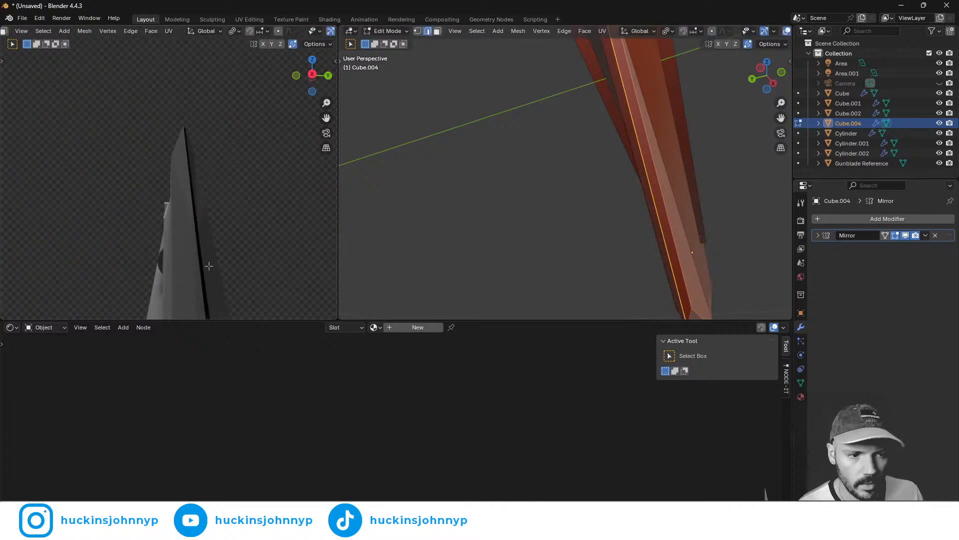
middle_drag(653, 151, 655, 196)
scroll(655, 197, down, 4)
middle_drag(583, 177, 756, 172)
scroll(600, 187, up, 4)
middle_drag(519, 175, 591, 196)
key(Tab)
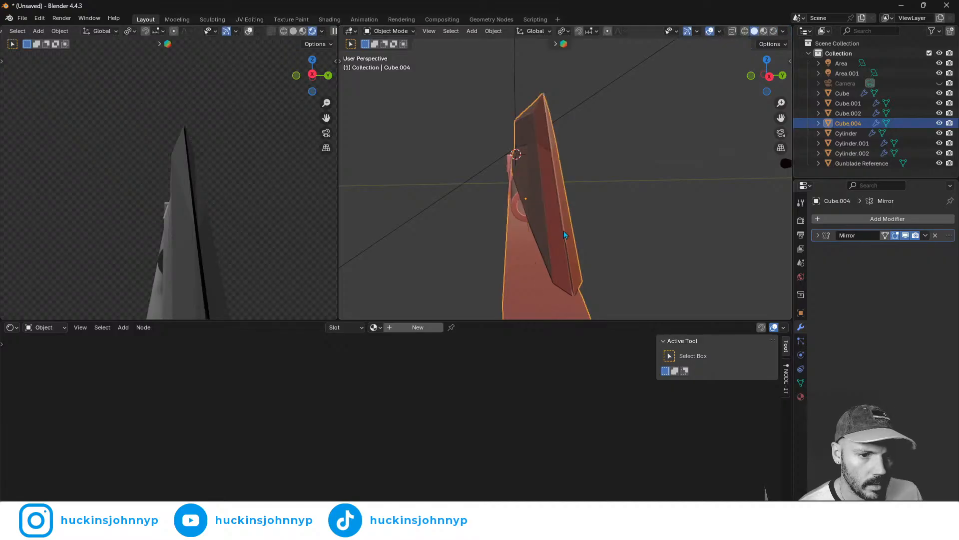
key(Tab)
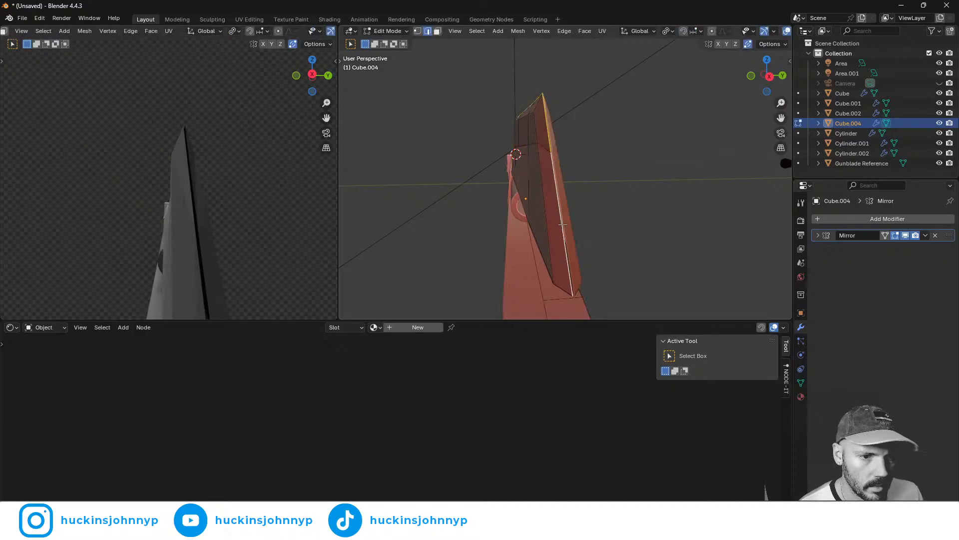
key(g)
key(x)
key(y)
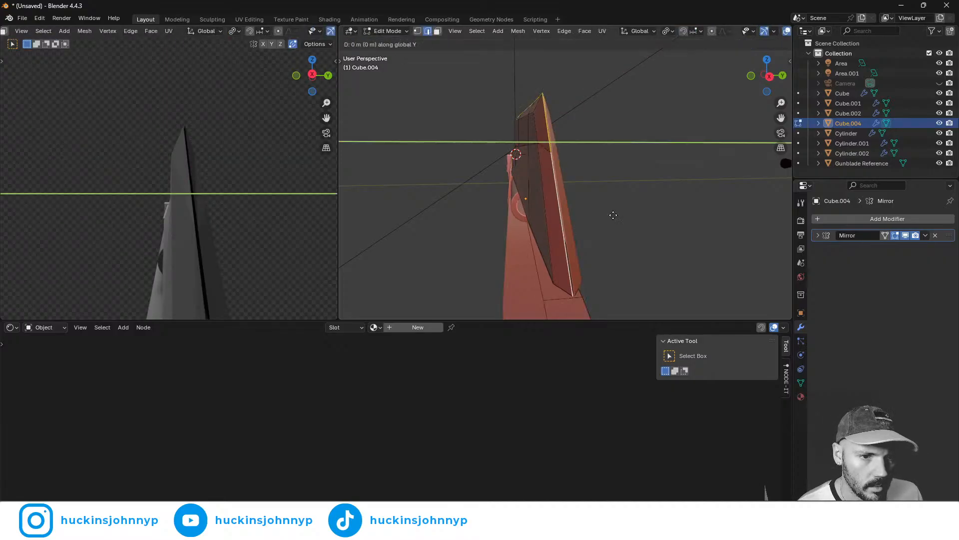
click(679, 208)
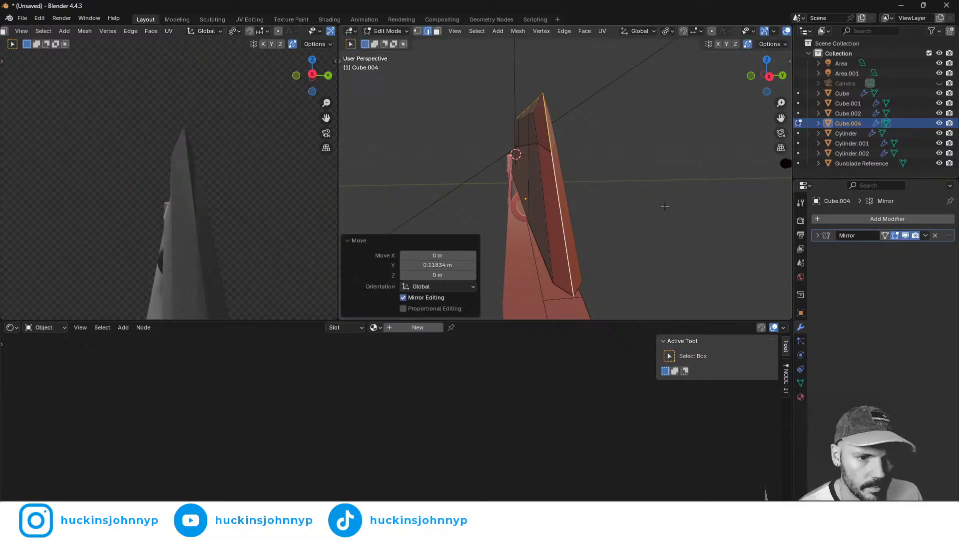
- Leave mesh editing and examine the joined blades from several sides, including in the rendered preview
key(Tab)
mouse_move(606, 222)
middle_down()
mouse_move(596, 215)
mouse_move(624, 220)
mouse_move(631, 233)
mouse_move(615, 237)
middle_up()
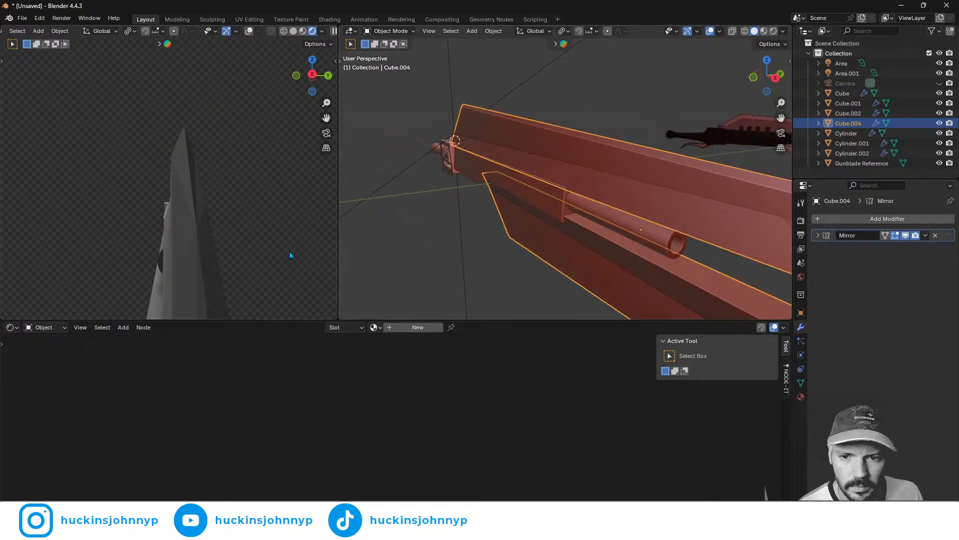
scroll(214, 251, down, 3)
middle_drag(200, 254, 206, 256)
middle_drag(216, 207, 250, 203)
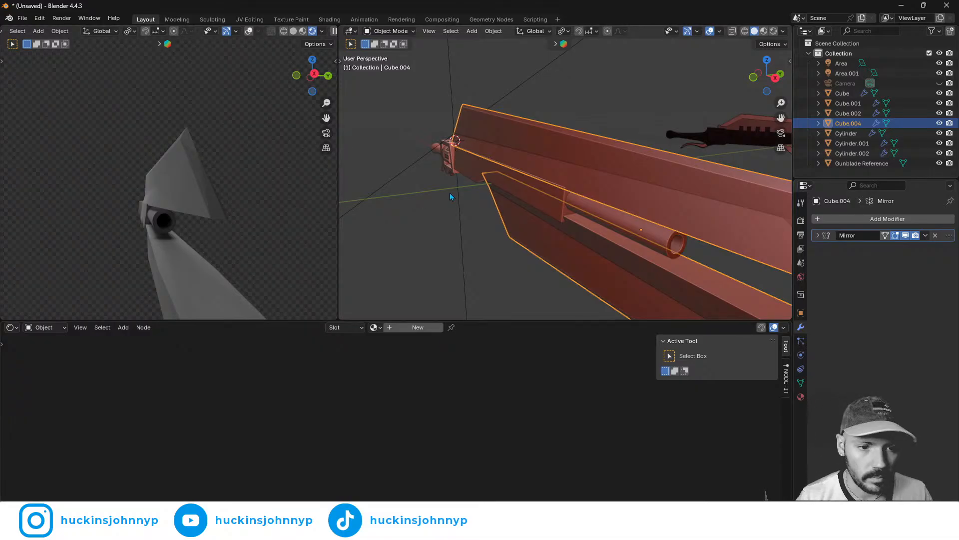
middle_drag(450, 192, 549, 172)
scroll(626, 166, up, 4)
shift+middle_drag(661, 170, 553, 212)
middle_drag(249, 226, 60, 239)
middle_drag(499, 200, 544, 210)
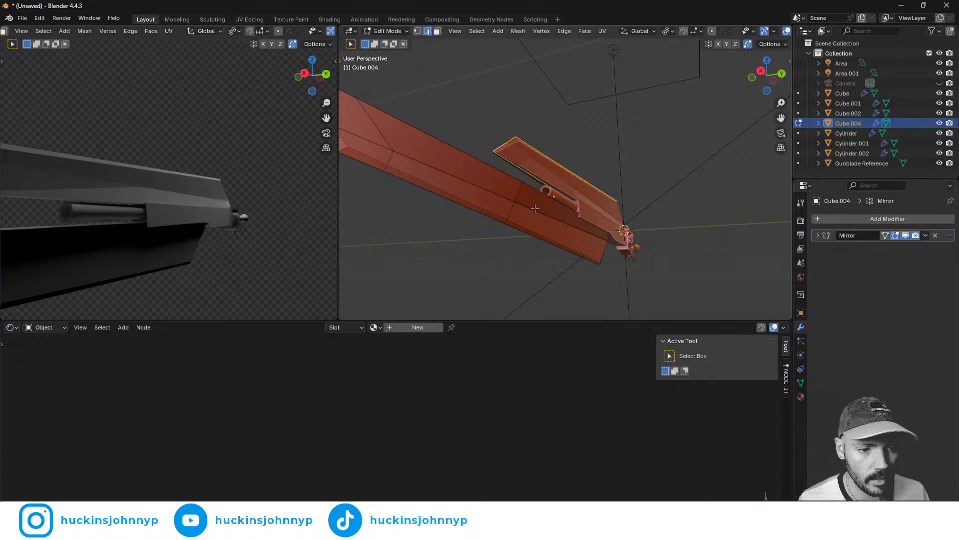
right_click(535, 211)
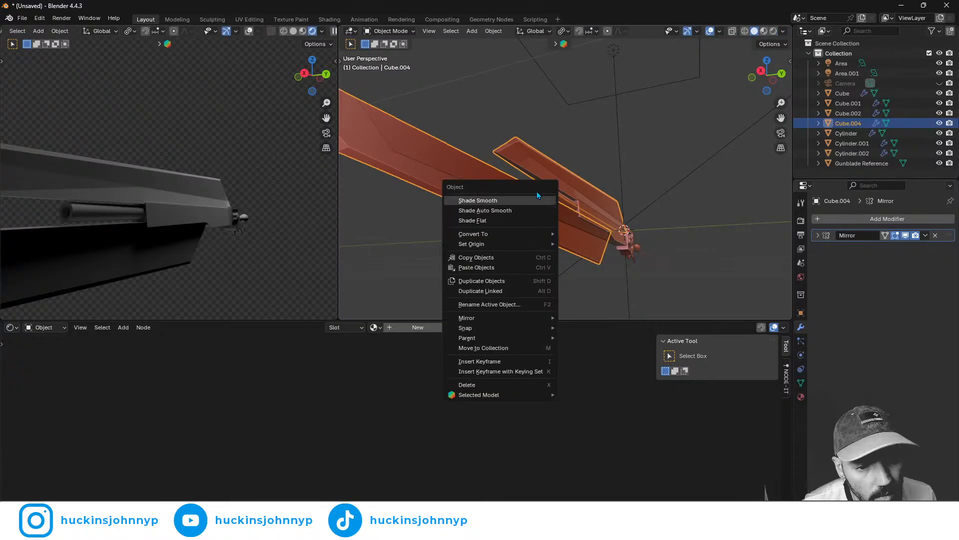
click(536, 193)
middle_drag(433, 121, 442, 131)
key(q)
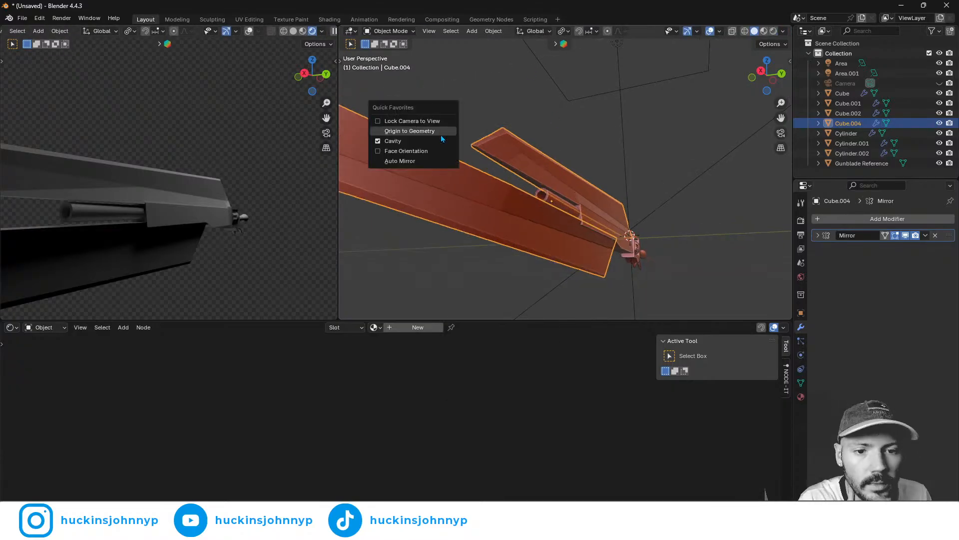
middle_drag(494, 183, 525, 226)
scroll(574, 181, up, 4)
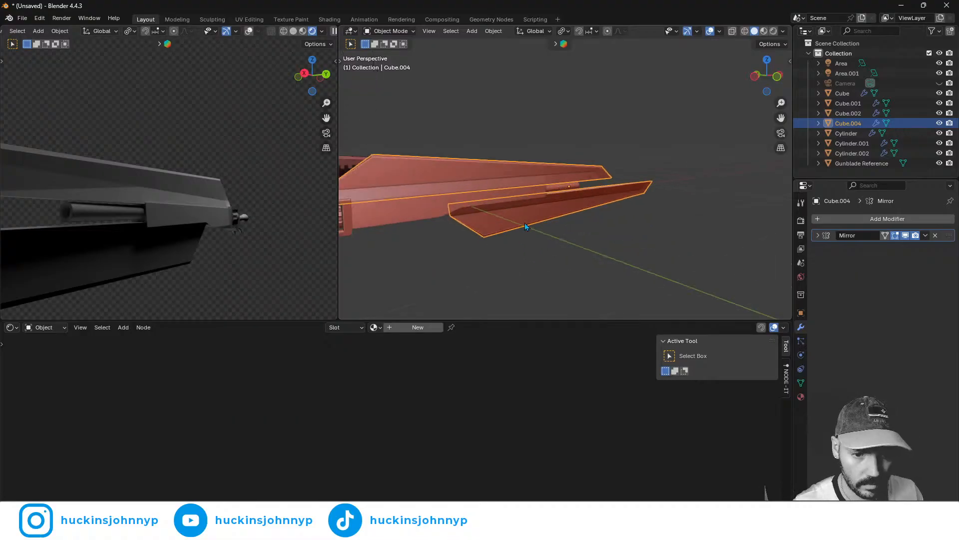
- Add a lengthwise loop cut to the curved trigger piece below the handle, slid towards its lower edge with a factor of about -0.767
scroll(466, 226, down, 4)
shift+middle_drag(466, 226, 675, 192)
scroll(604, 209, up, 7)
shift+middle_drag(605, 206, 655, 202)
click(584, 182)
click(584, 182)
click(586, 182)
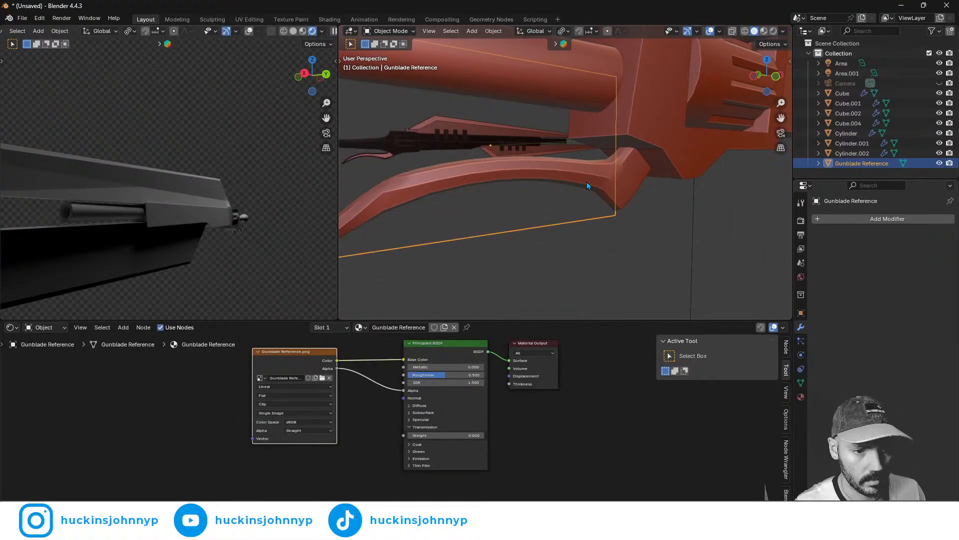
click(607, 172)
key(Tab)
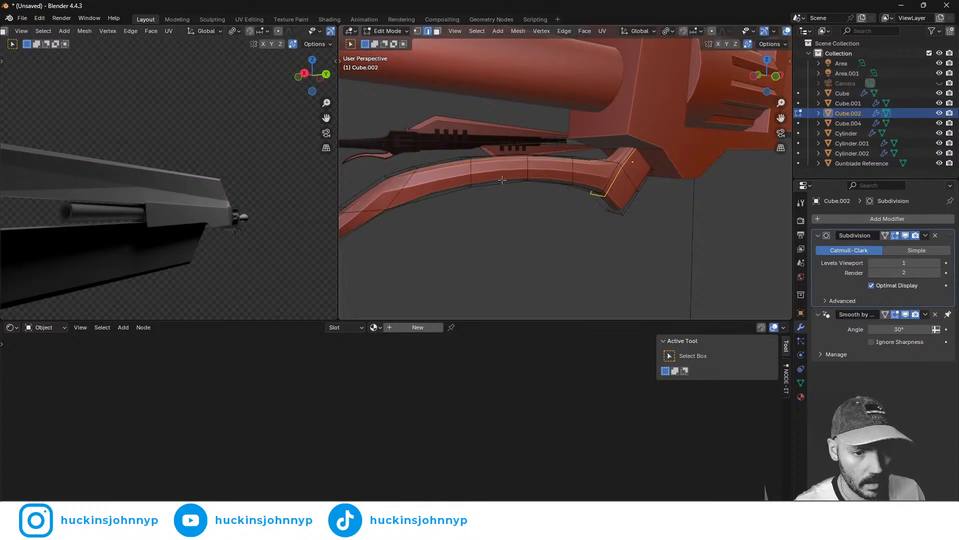
key(ctrl+r)
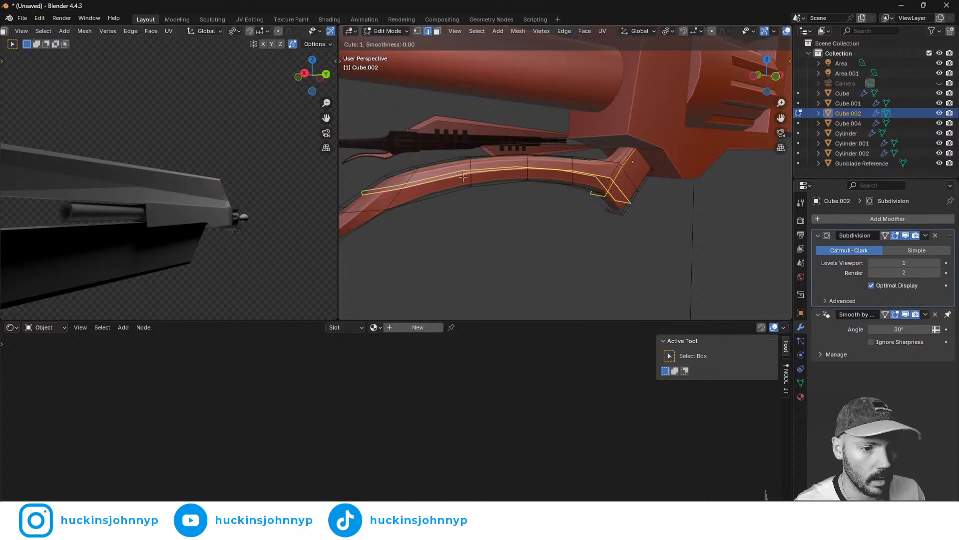
click(464, 177)
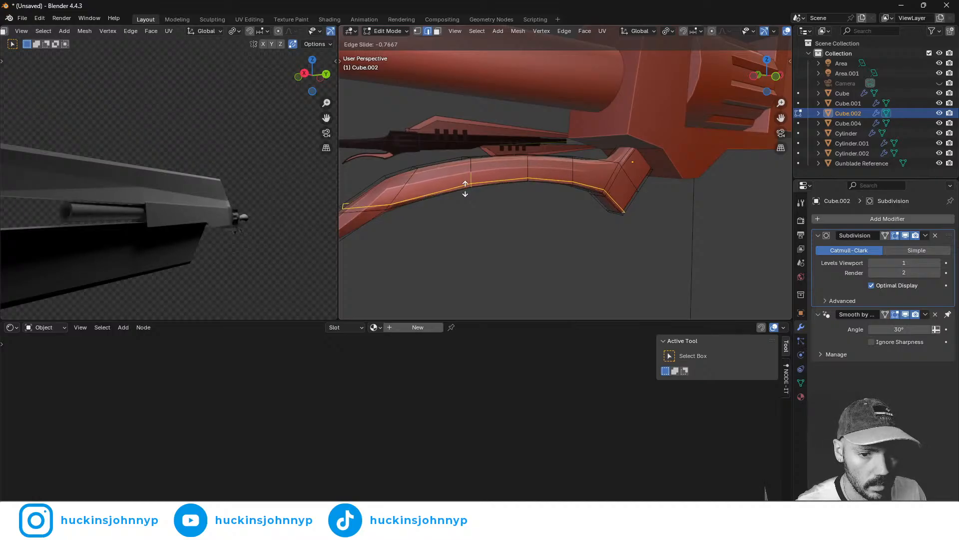
click(465, 189)
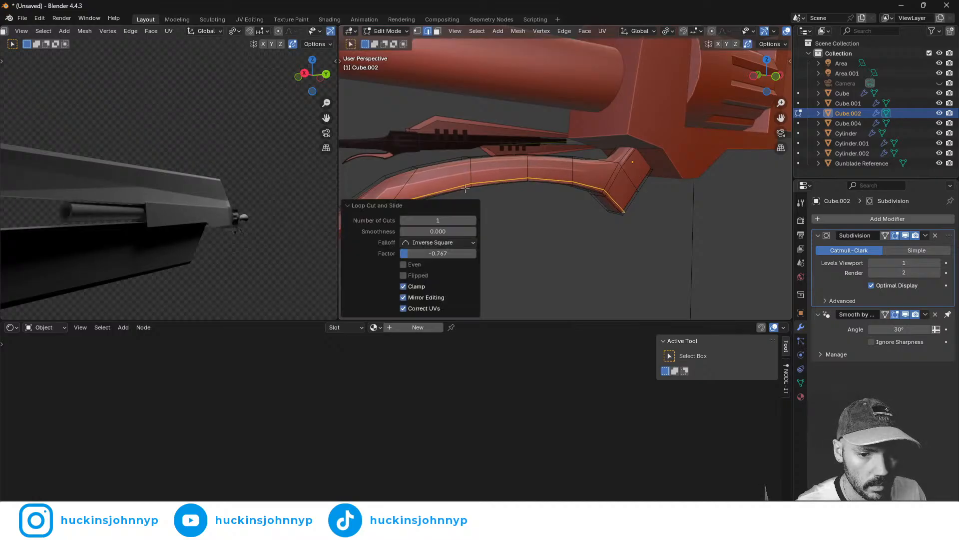
- Add a second lengthwise loop cut along the curved trigger piece, slid towards its upper edge by about 0.778
middle_drag(521, 221, 549, 203)
key(ctrl+r)
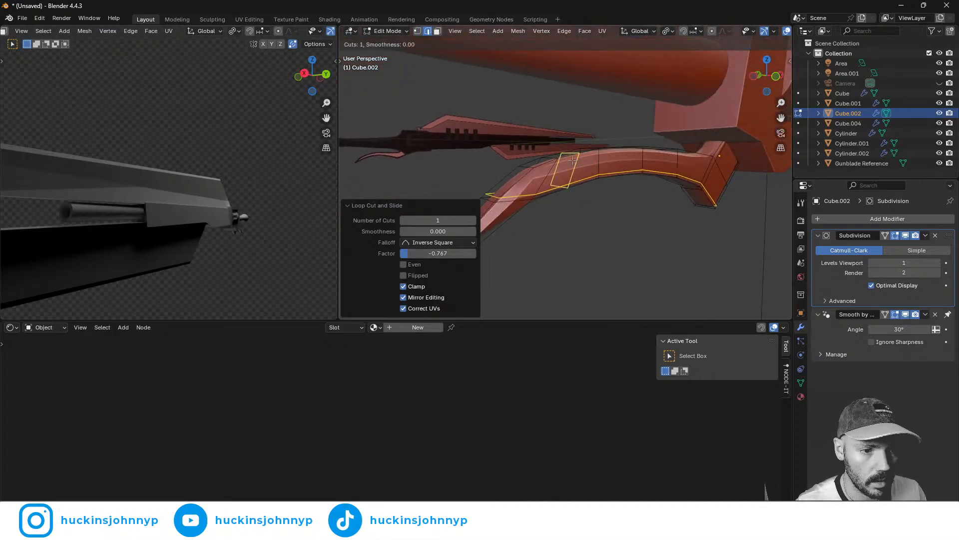
click(556, 163)
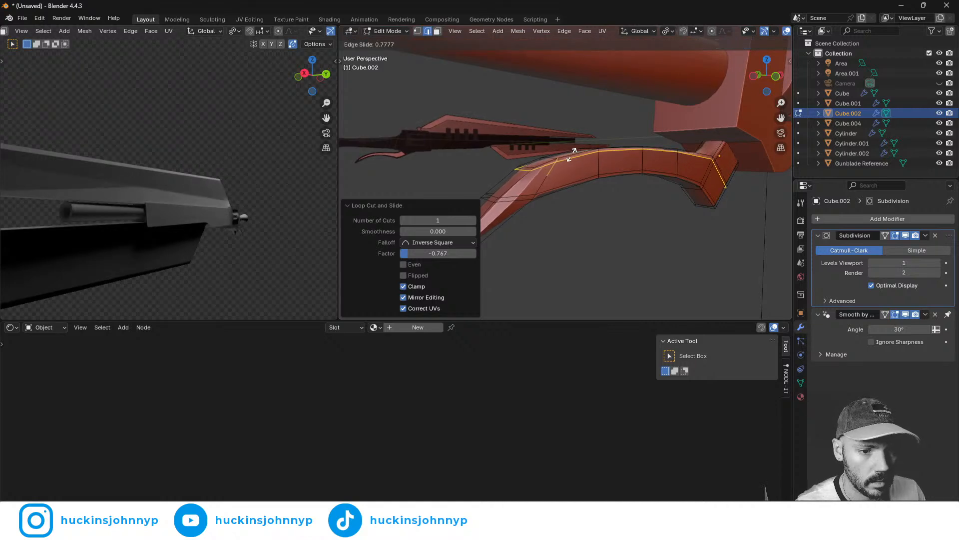
click(571, 155)
key(ctrl+t)
- Add a loop cut along the trigger piece's pointed end with a factor of about -0.533 and leave mesh editing
key(ctrl+r)
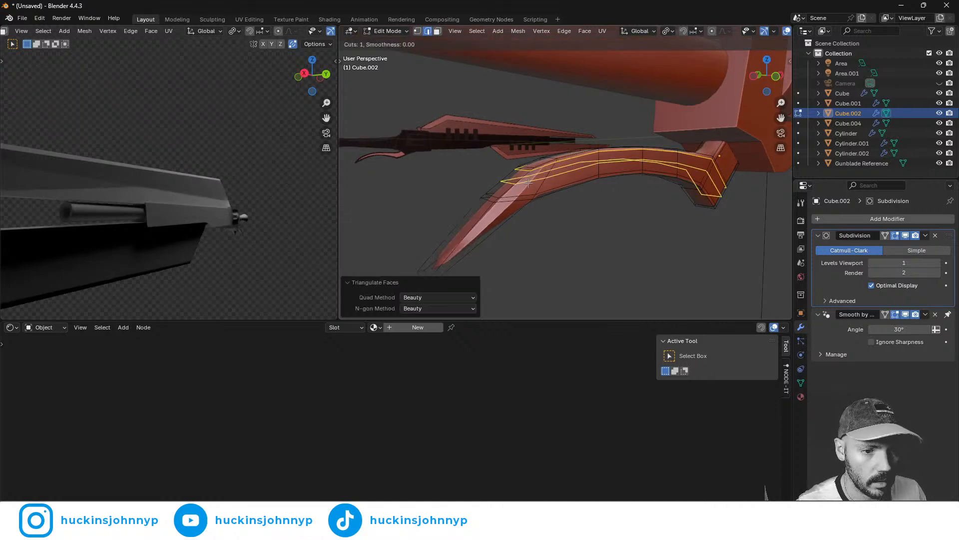
click(501, 205)
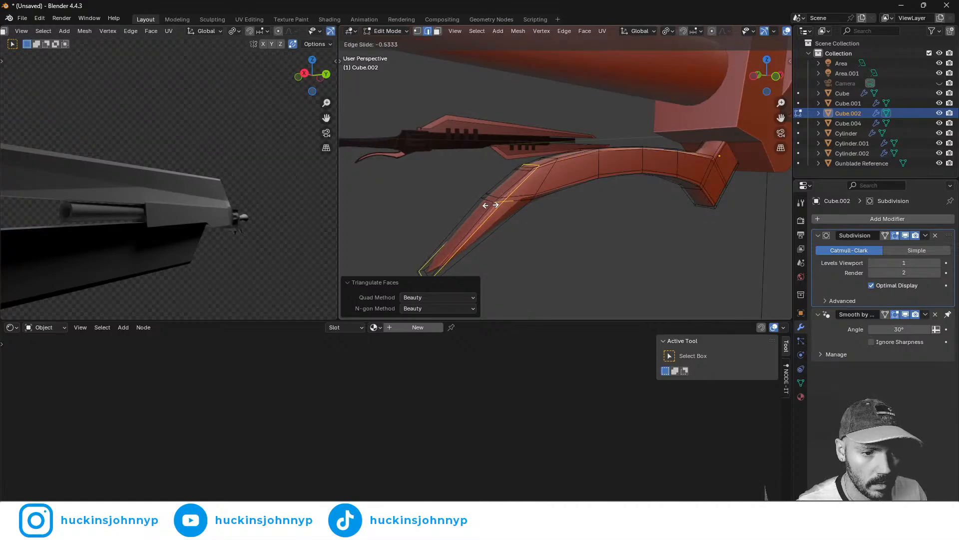
click(491, 204)
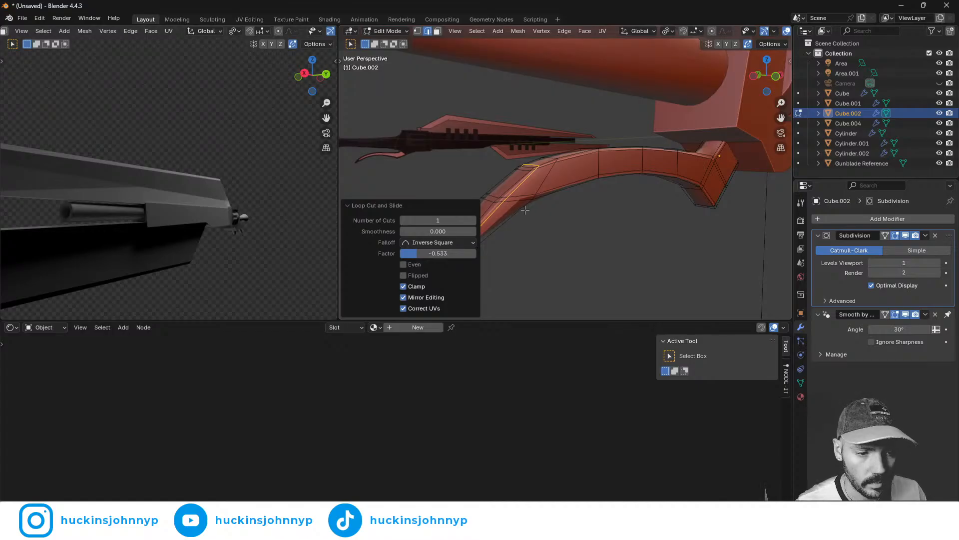
scroll(526, 208, down, 5)
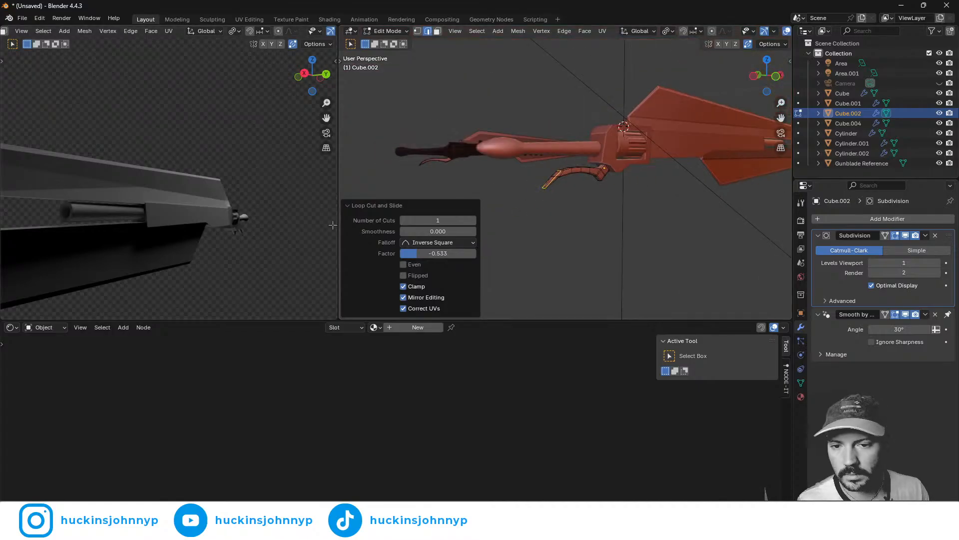
middle_drag(256, 223, 151, 256)
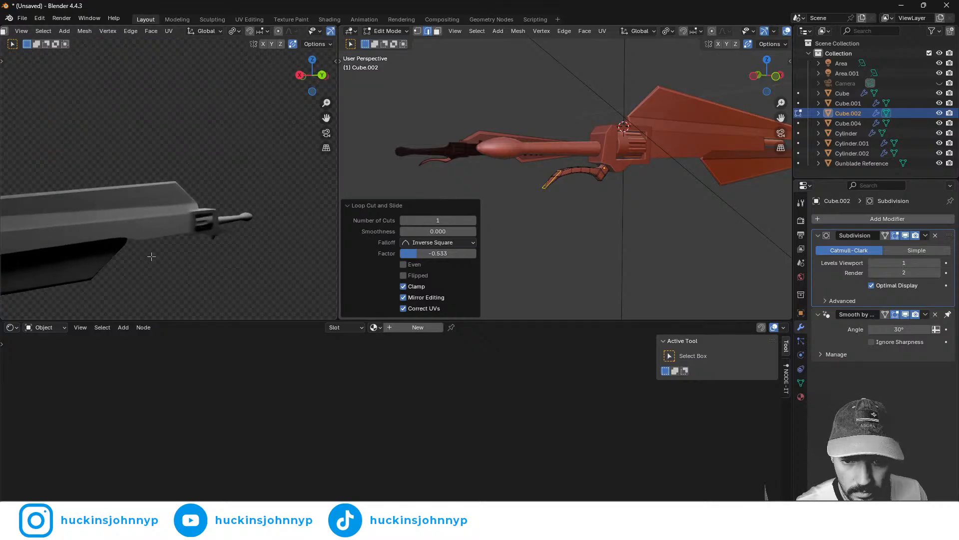
key(grave)
key(Escape)
key(Tab)
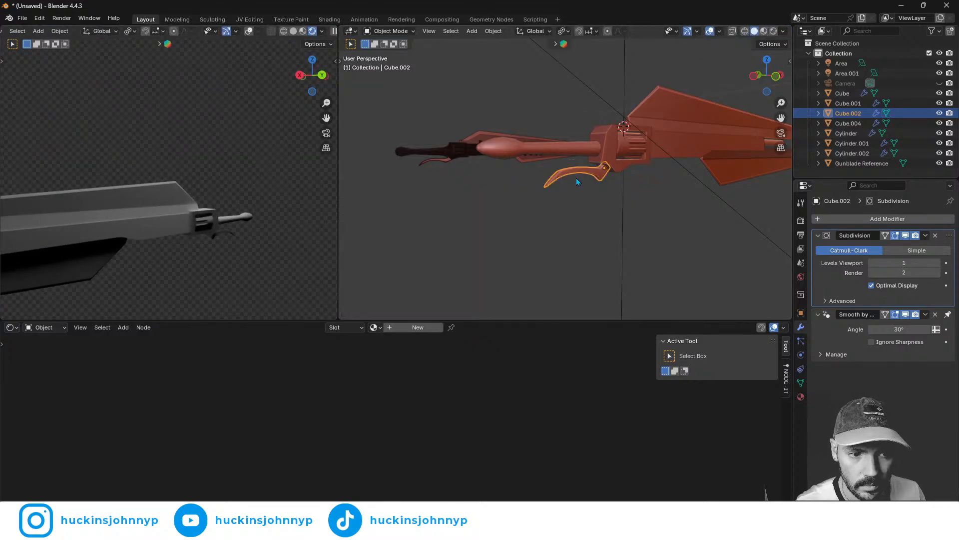
key(Tab)
key(Tab)
- Frame the curved trigger piece and examine the gunblade from other sides in the rendered preview
key(grave)
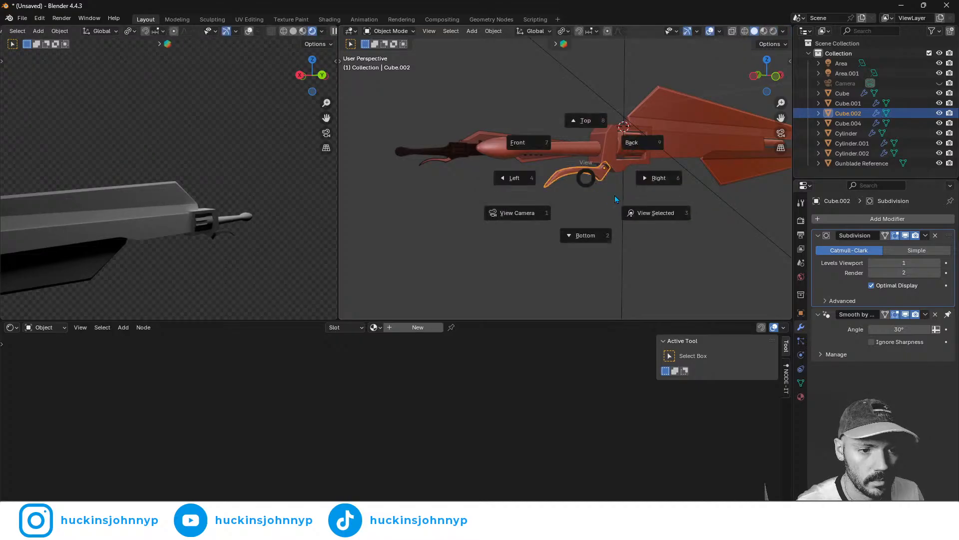
click(635, 210)
mouse_move(198, 232)
middle_down()
mouse_move(281, 214)
mouse_move(187, 232)
mouse_move(260, 267)
mouse_move(214, 232)
mouse_move(155, 224)
mouse_move(317, 205)
mouse_move(202, 203)
mouse_move(274, 217)
mouse_move(184, 211)
middle_up()
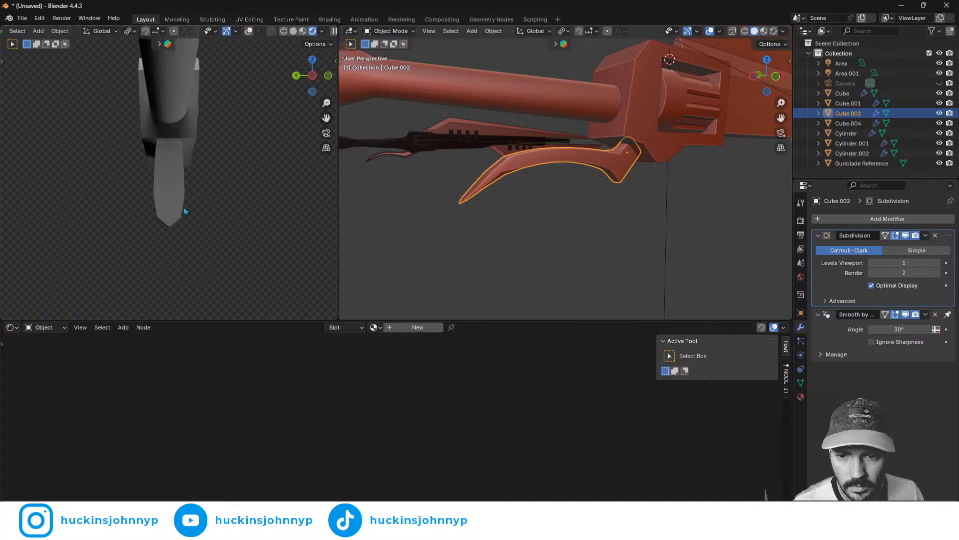
middle_drag(347, 216, 189, 188)
scroll(208, 213, up, 3)
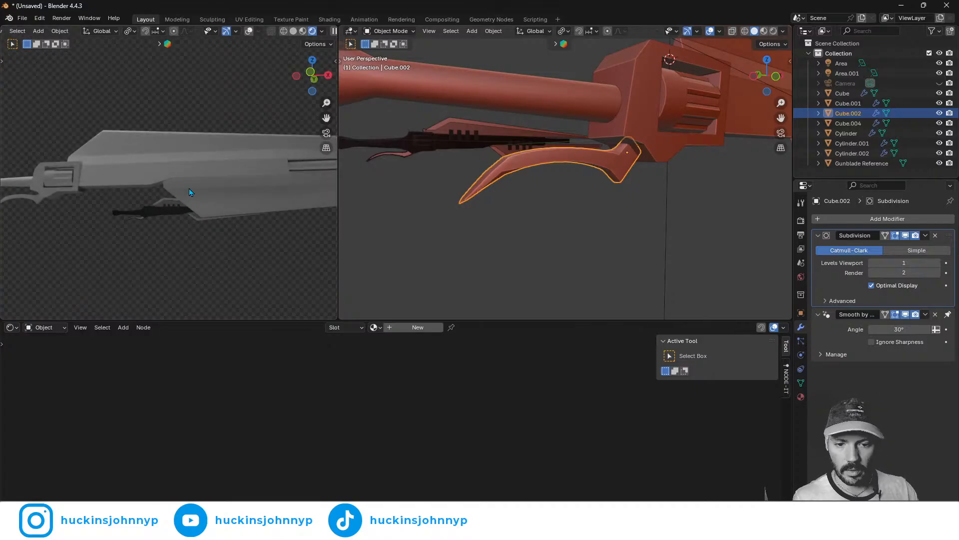
- Select all objects in the scene and apply their scale
click(239, 209)
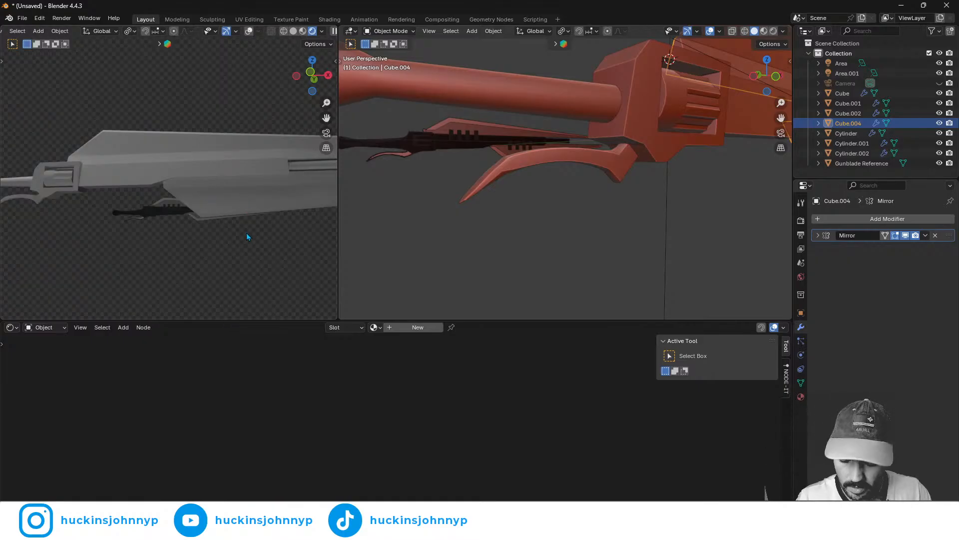
key(a)
key(ctrl+a)
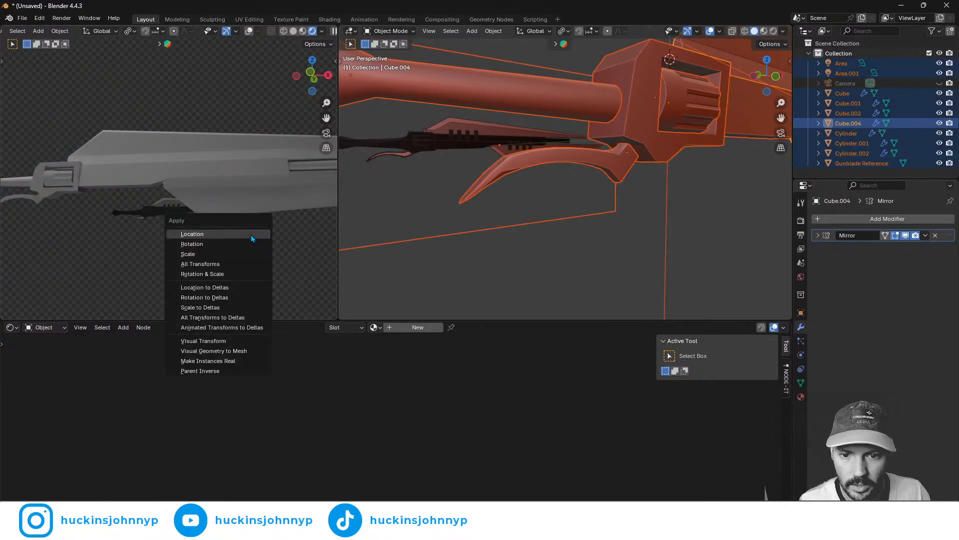
click(245, 261)
- Check the transform values of the revolver frame and the handle, and select the curved trigger piece
click(651, 132)
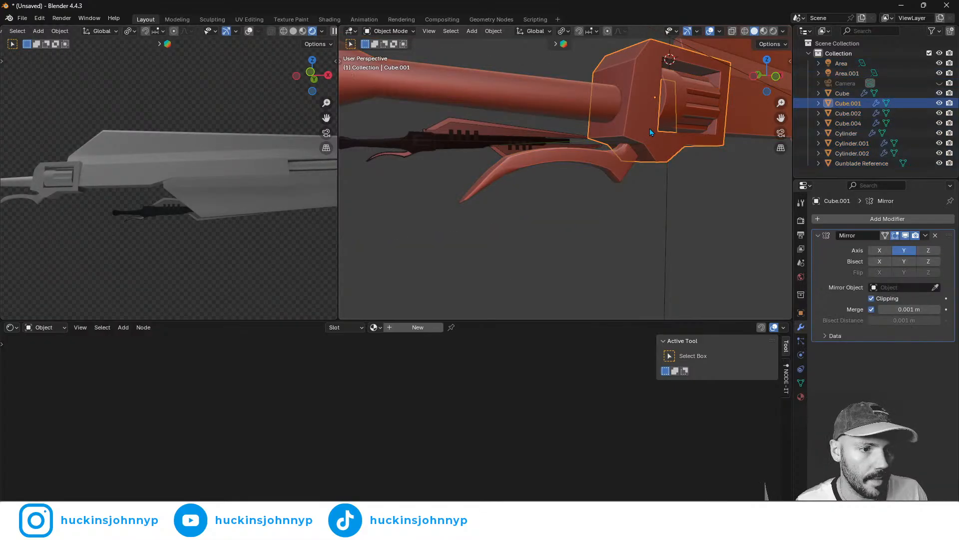
key(n)
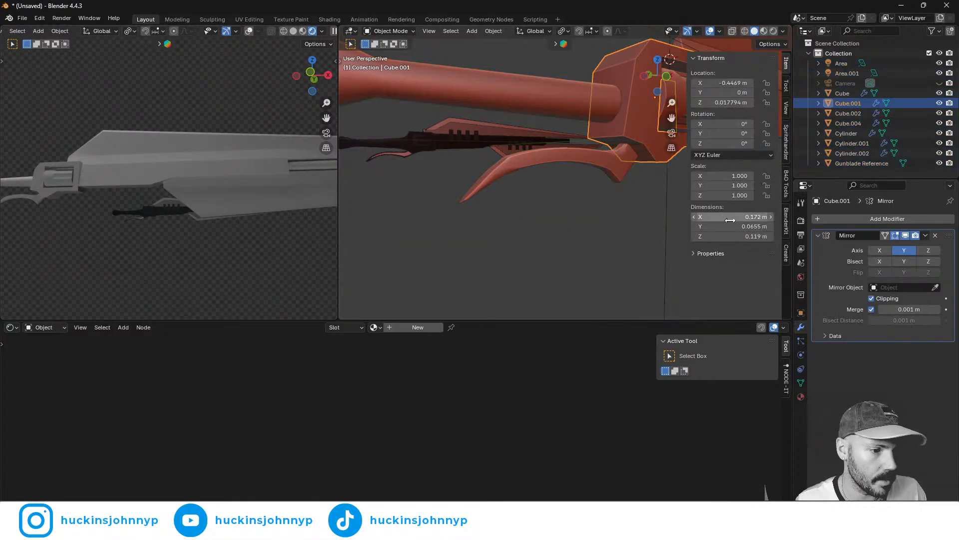
click(592, 102)
middle_drag(654, 107, 575, 128)
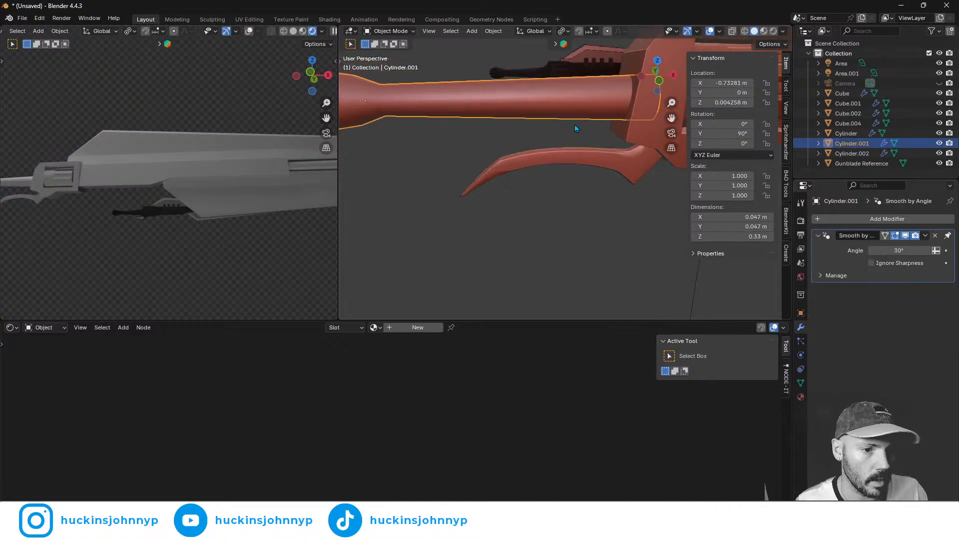
click(590, 158)
key(n)
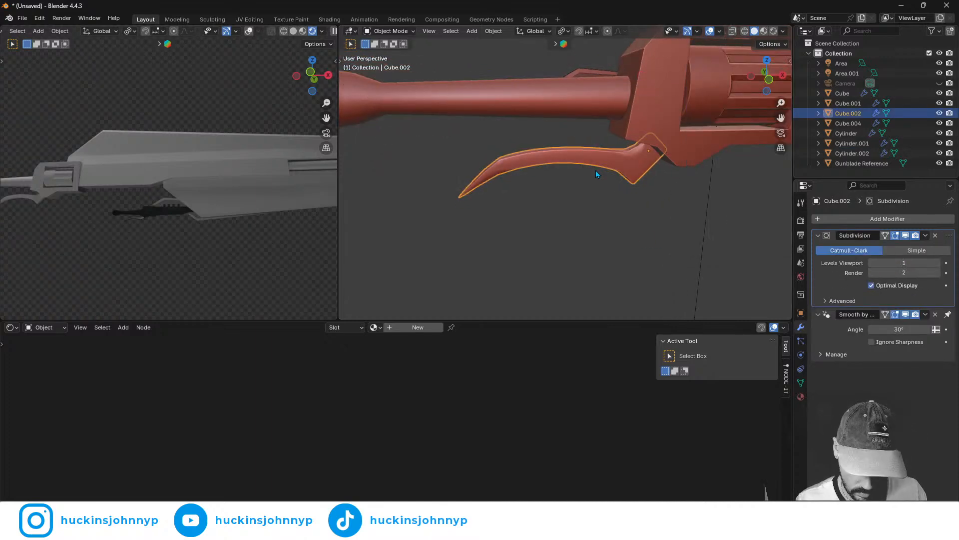
- Select the joined upper and lower blades
scroll(185, 193, down, 6)
middle_drag(194, 209, 206, 226)
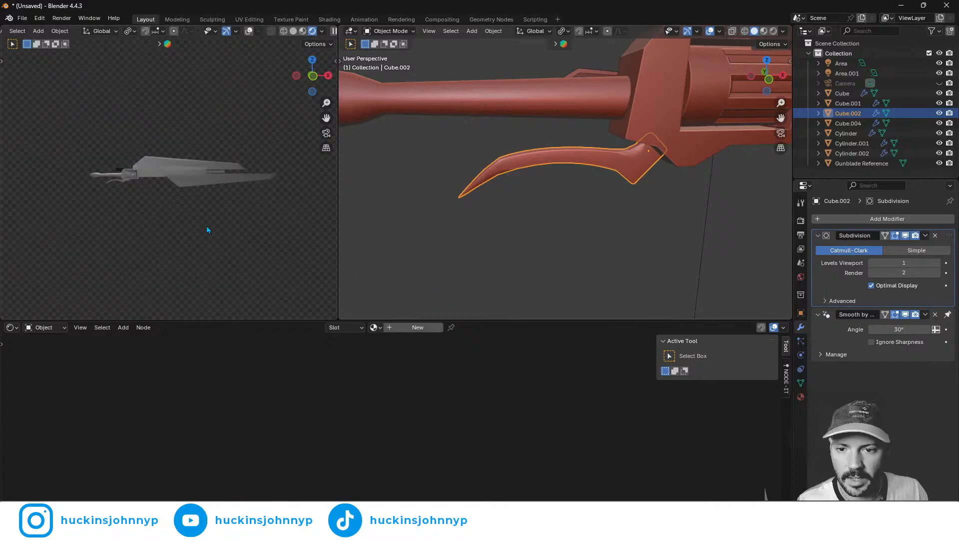
scroll(195, 197, up, 6)
click(197, 197)
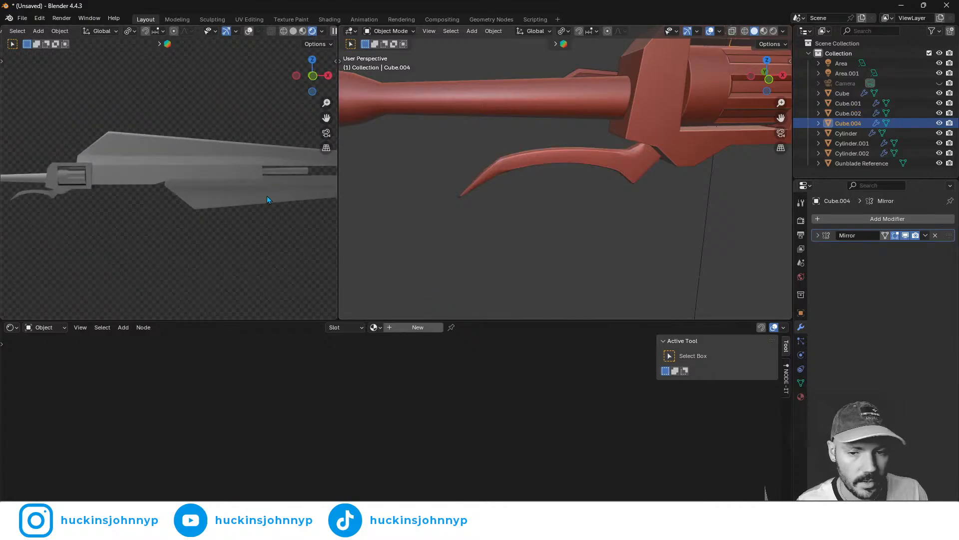
scroll(655, 229, down, 6)
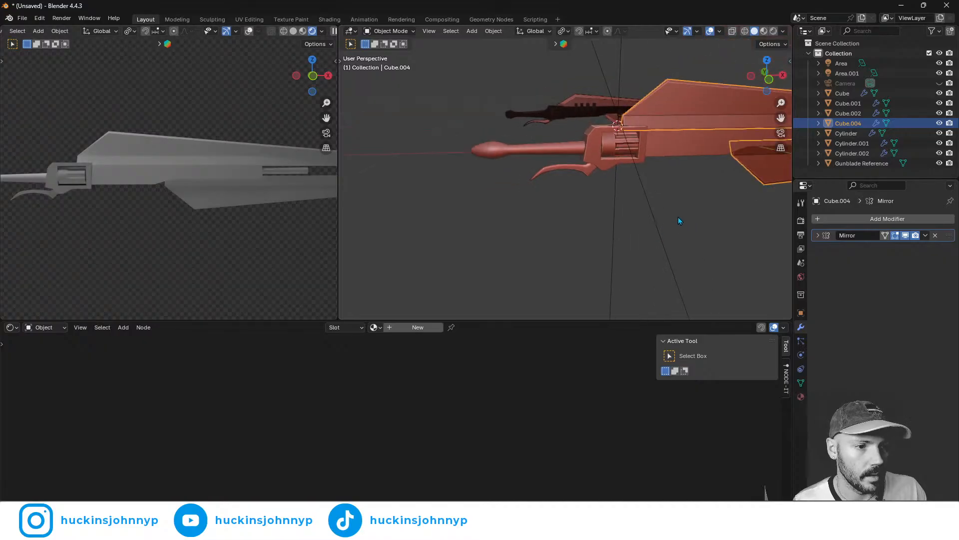
shift+middle_drag(678, 217, 480, 234)
- Turn the Shader Editor area into an Asset Browser and filter it to show only materials
click(12, 327)
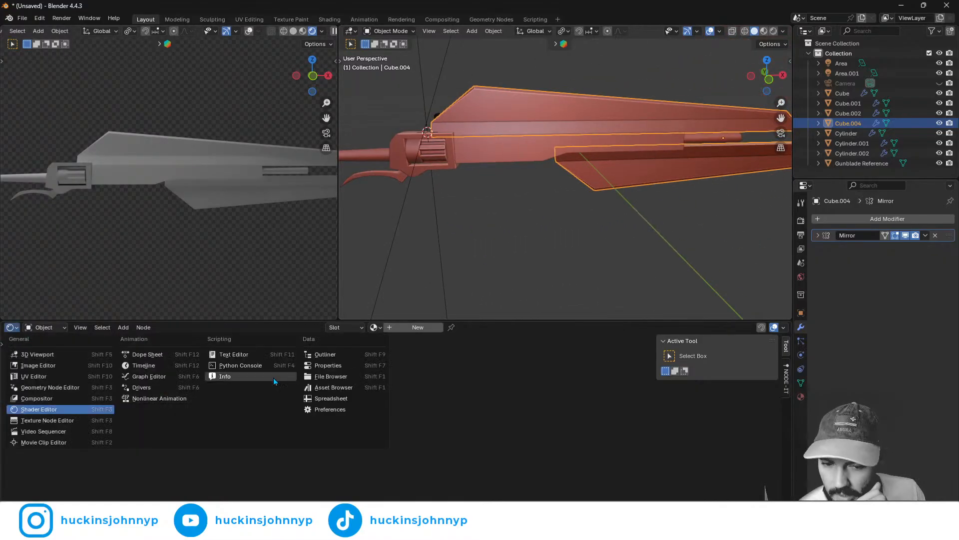
click(333, 387)
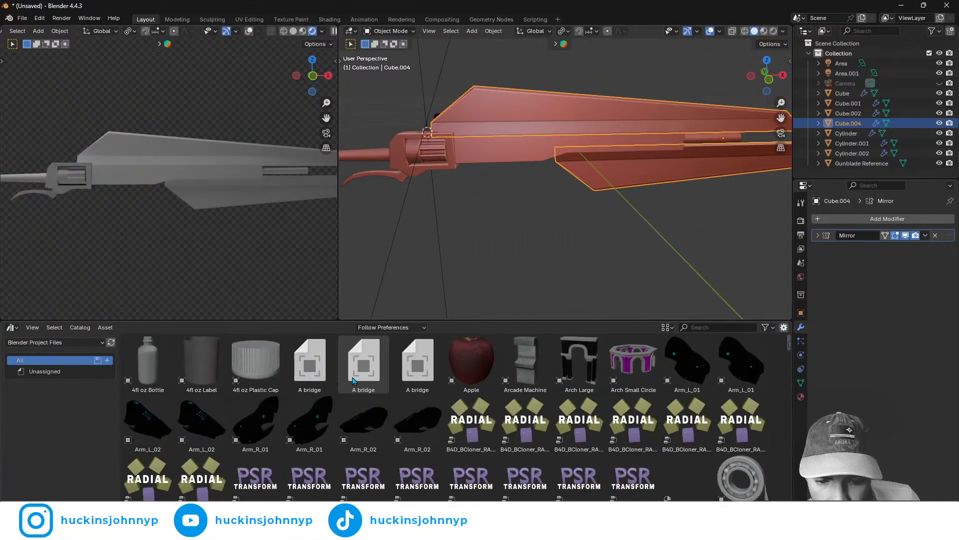
click(766, 327)
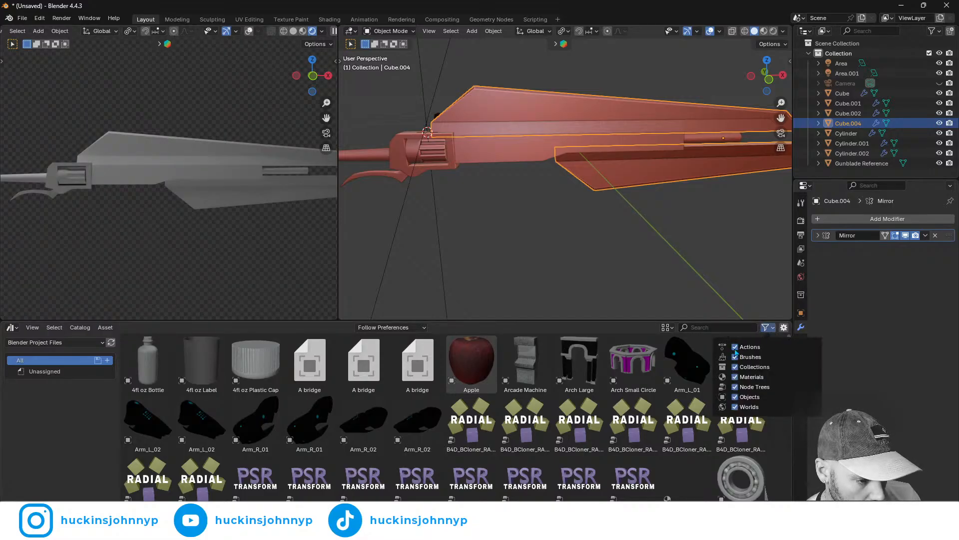
drag(735, 347, 740, 431)
click(735, 376)
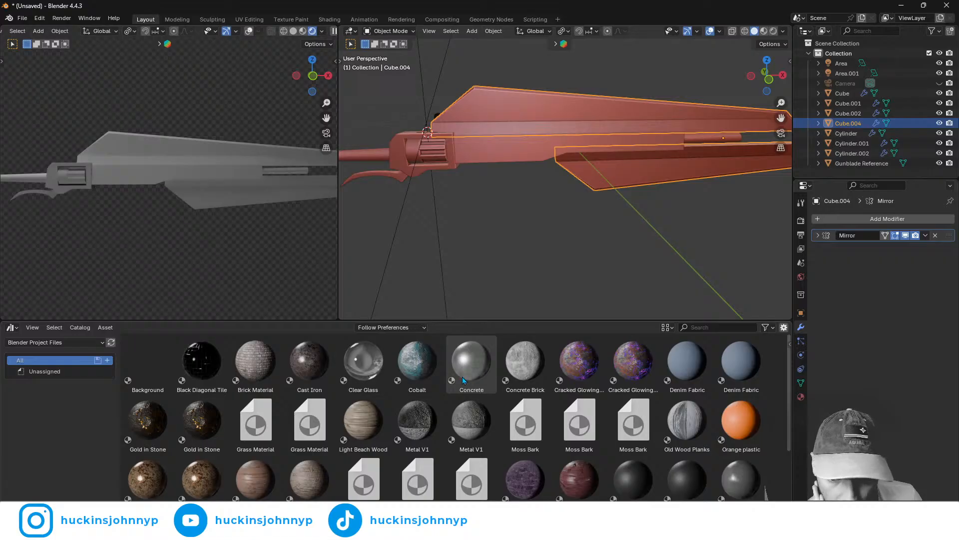
- Assign the Scuffed Steel material from the asset library to the joined upper and lower blades
scroll(461, 377, down, 3)
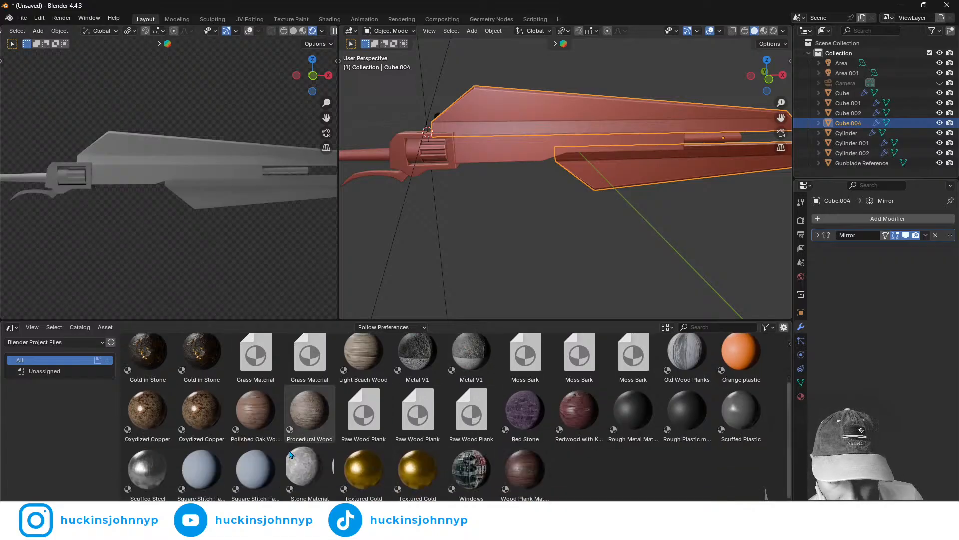
drag(145, 473, 543, 153)
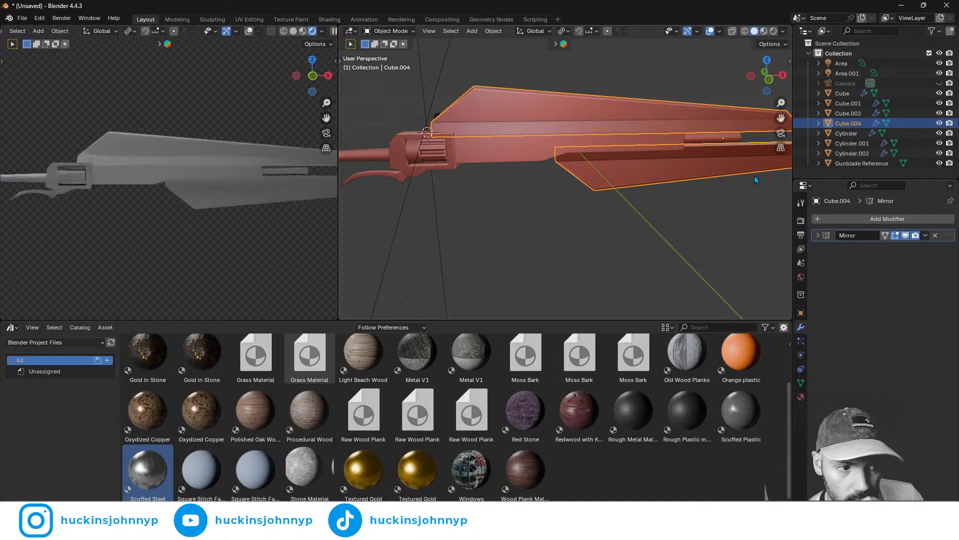
middle_drag(670, 196, 478, 162)
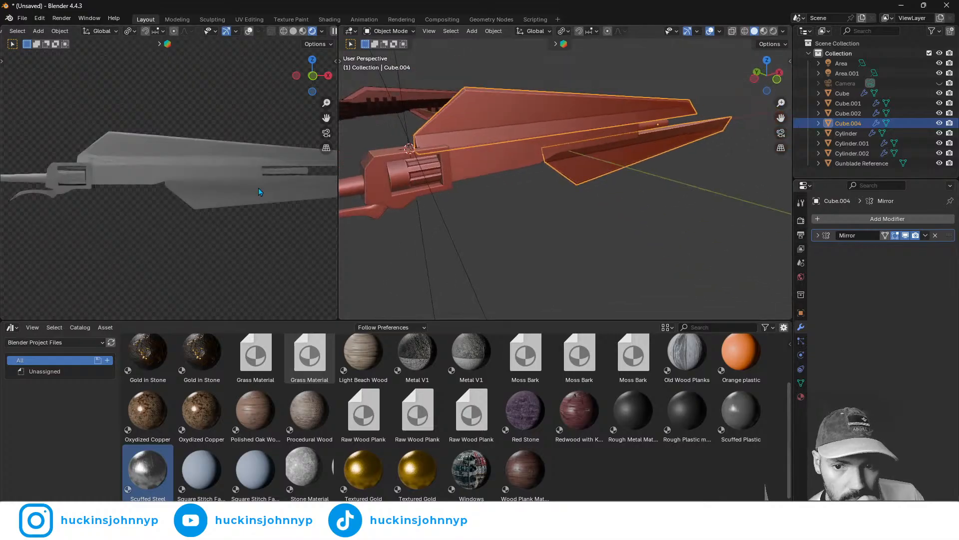
middle_drag(521, 118, 577, 187)
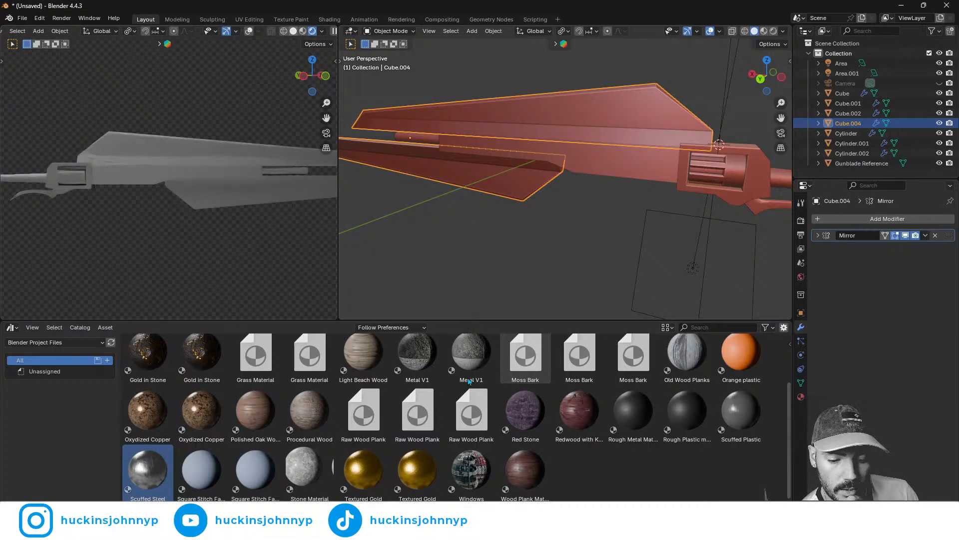
- Start saving the scene in the Objects folder of Blender Project Files and begin editing the file name
key(ctrl+s)
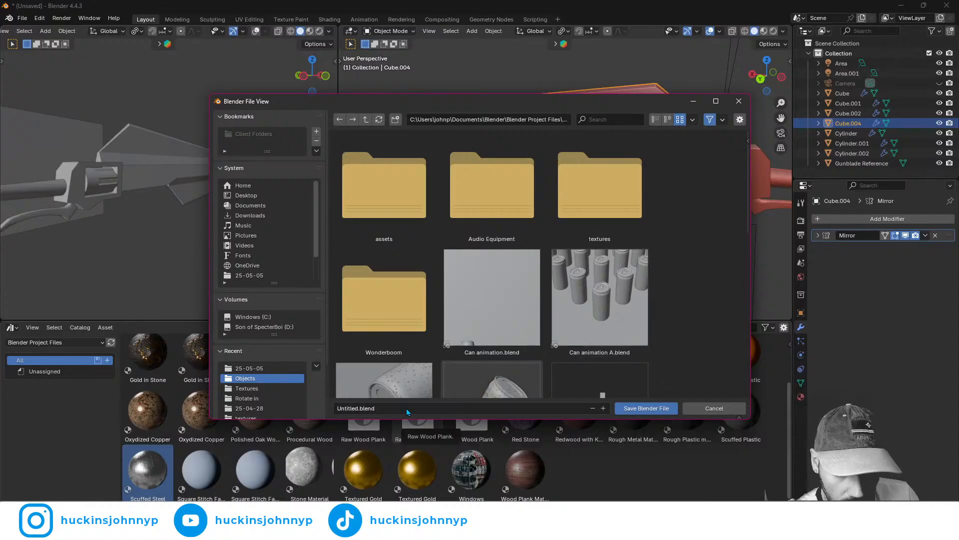
click(403, 409)
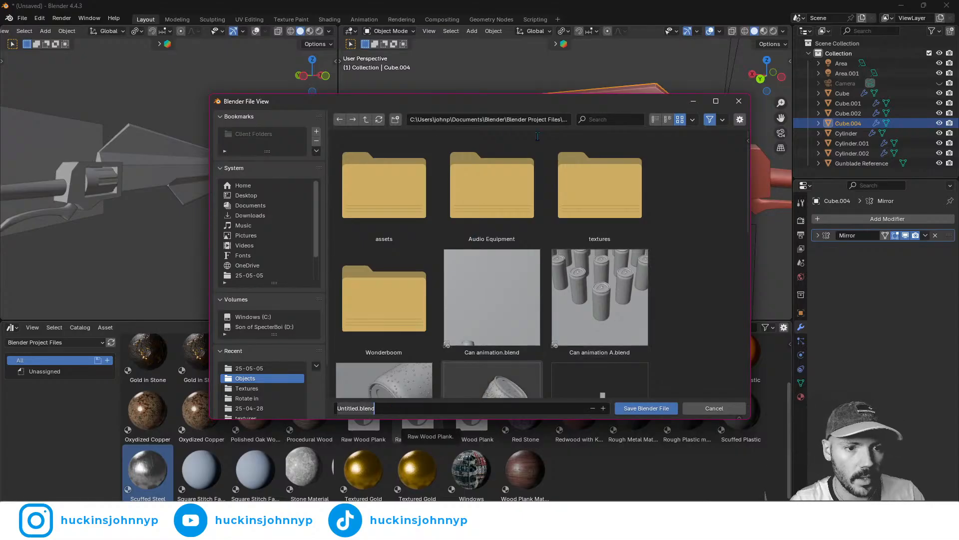
click(366, 122)
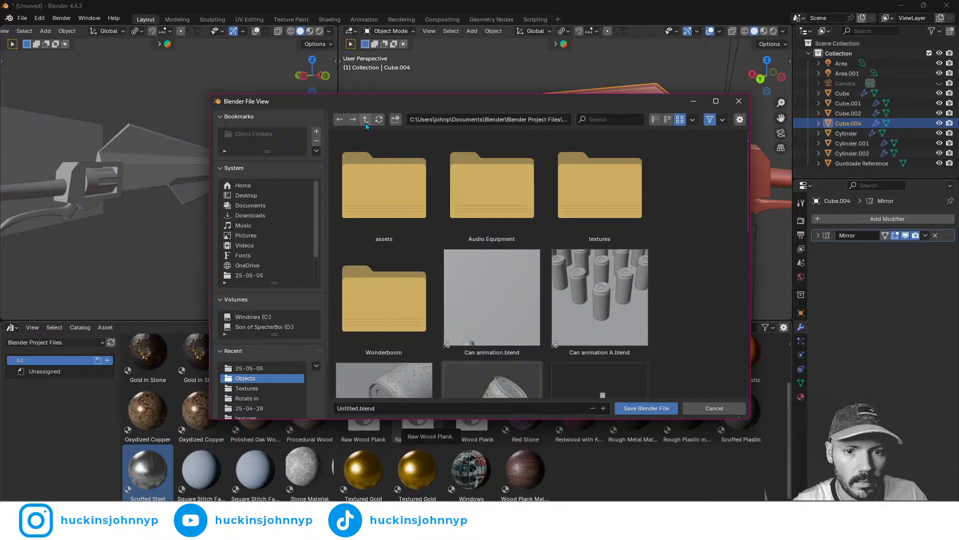
click(366, 121)
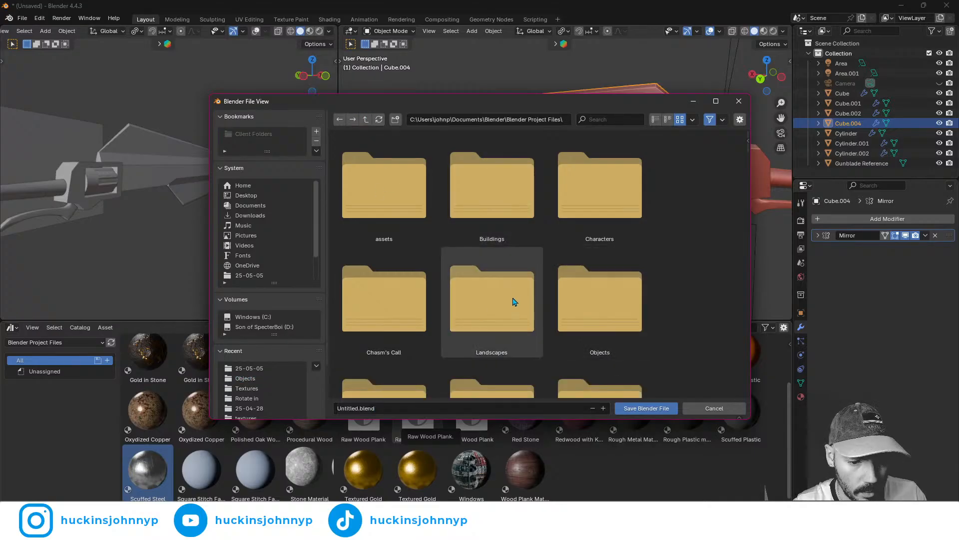
scroll(508, 320, down, 2)
scroll(508, 321, down, 2)
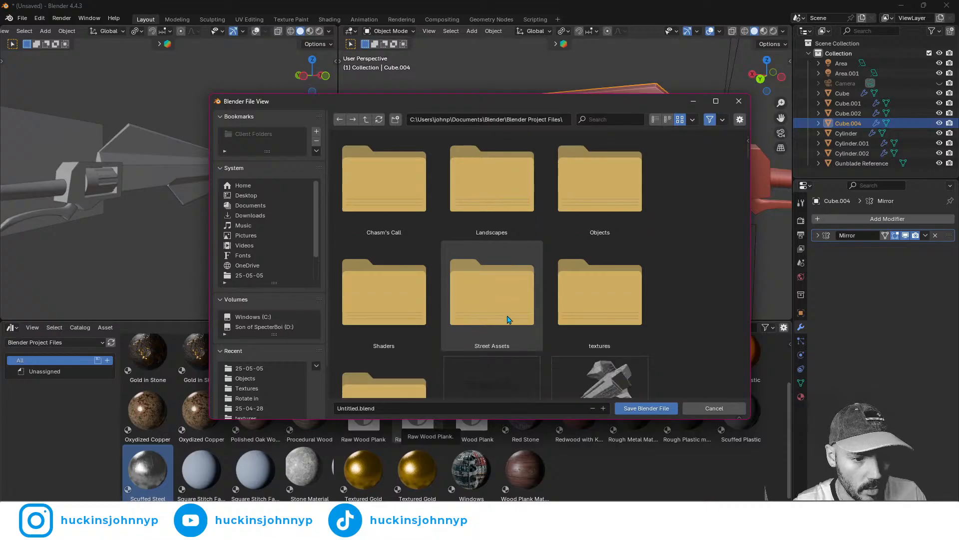
double_click(589, 207)
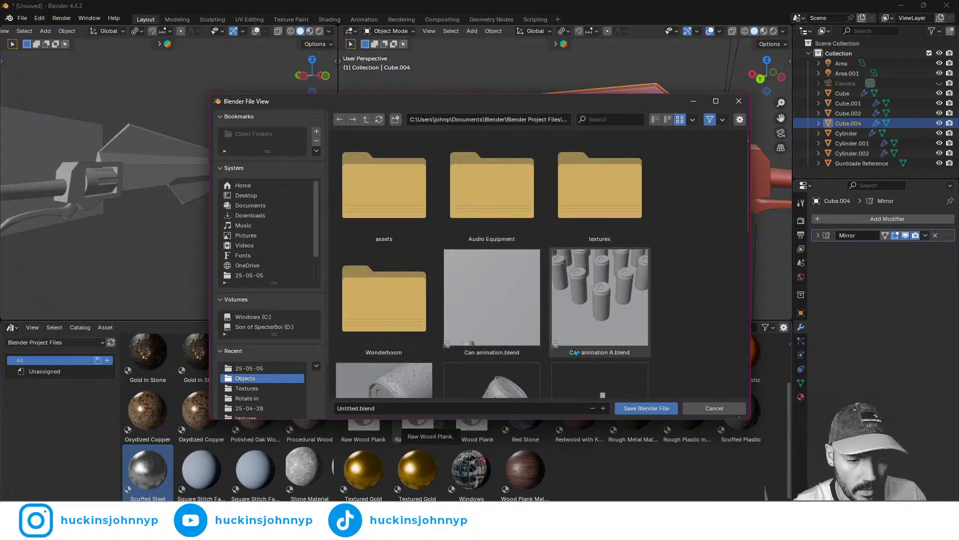
click(447, 408)
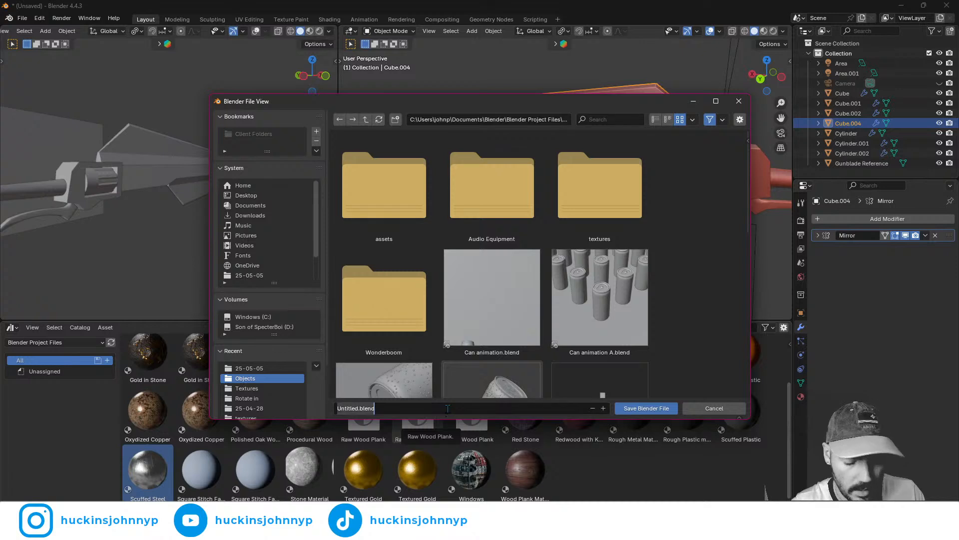
text(gUNBLADE)
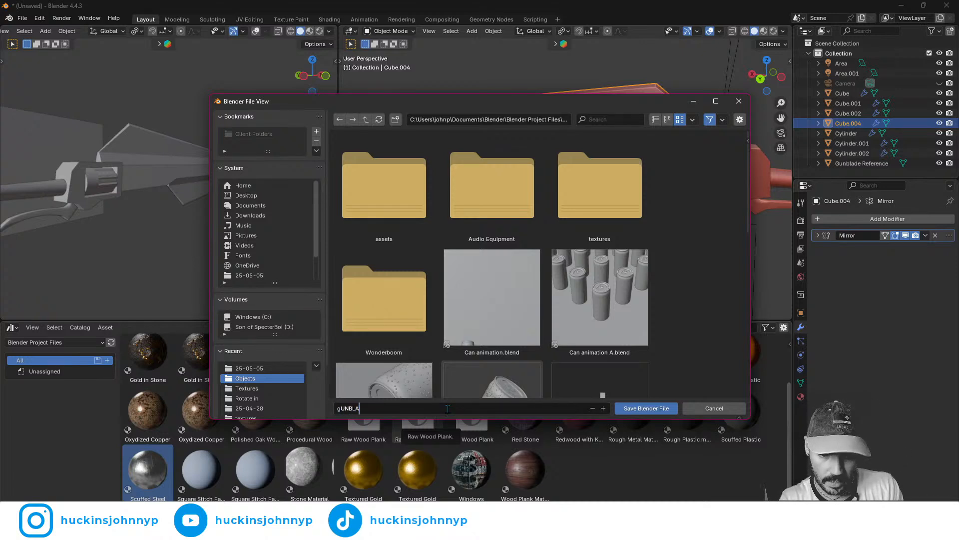
key(BackSpace)
key(BackSpace)
key(BackSpace)
key(BackSpace)
key(BackSpace)
key(BackSpace)
key(BackSpace)
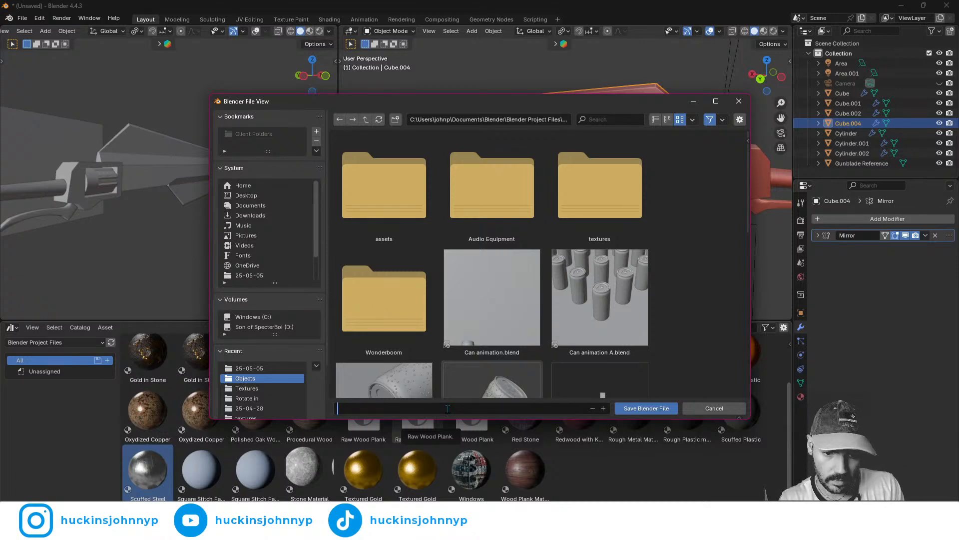
text(gUNBLA)
key(BackSpace)
key(BackSpace)
key(BackSpace)
key(BackSpace)
key(BackSpace)
key(BackSpace)
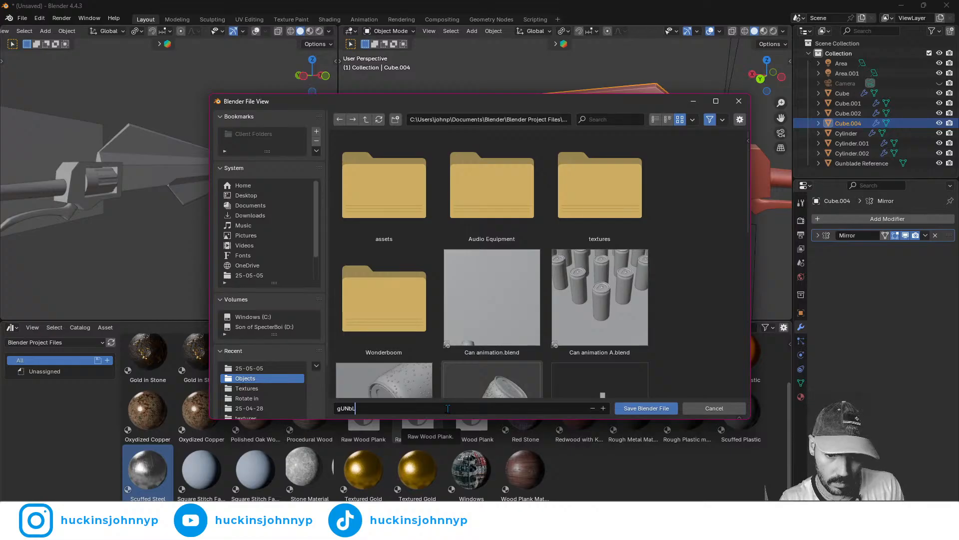
- Name the file Gunblade.blend and save it
text(Gund)
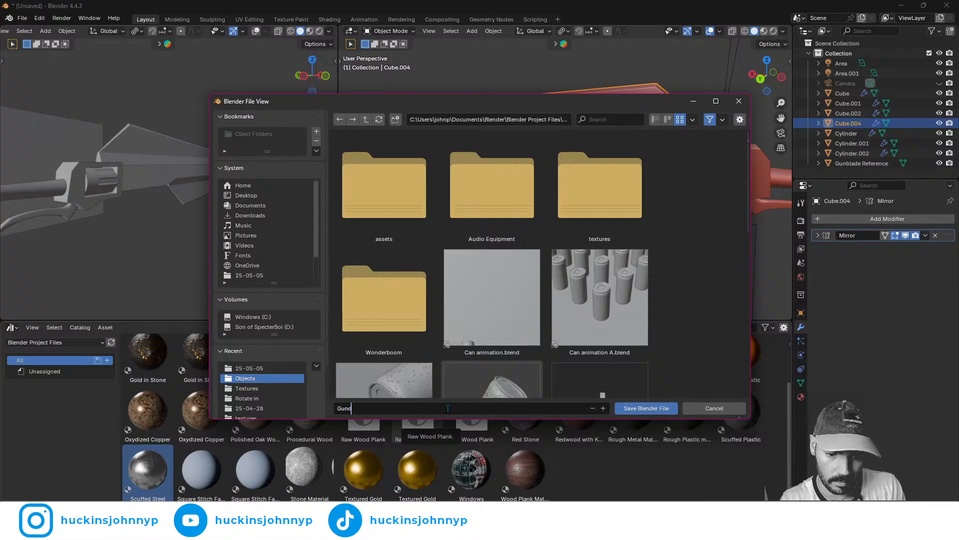
text(lade)
key(Return)
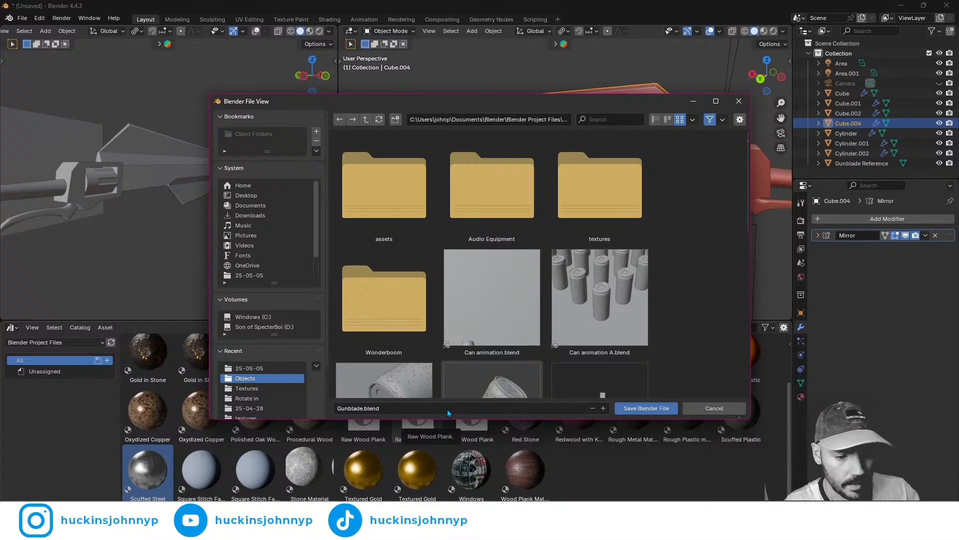
click(652, 409)
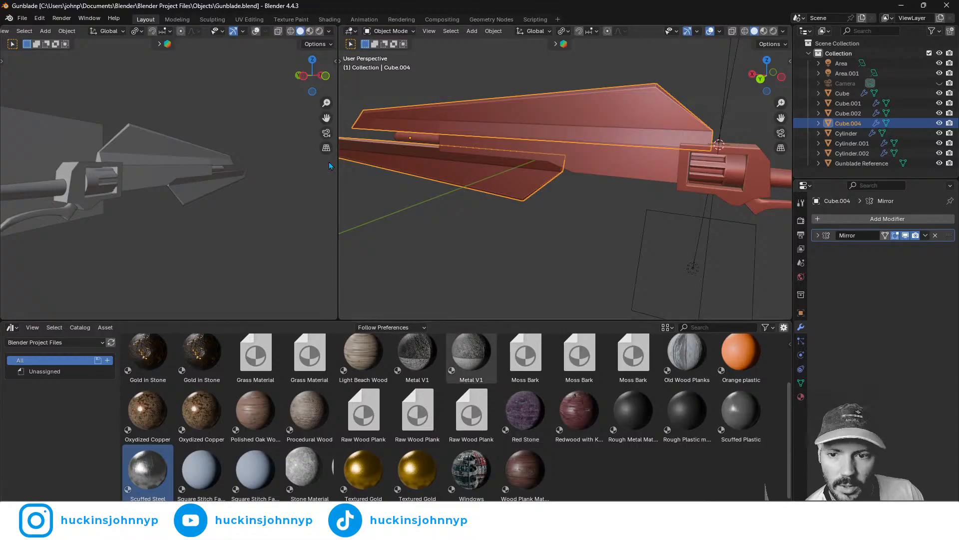
- Switch the preview viewport back to rendered shading with the steel blades in close view
mouse_move(215, 196)
middle_down()
mouse_move(187, 203)
mouse_move(187, 128)
middle_up()
click(319, 31)
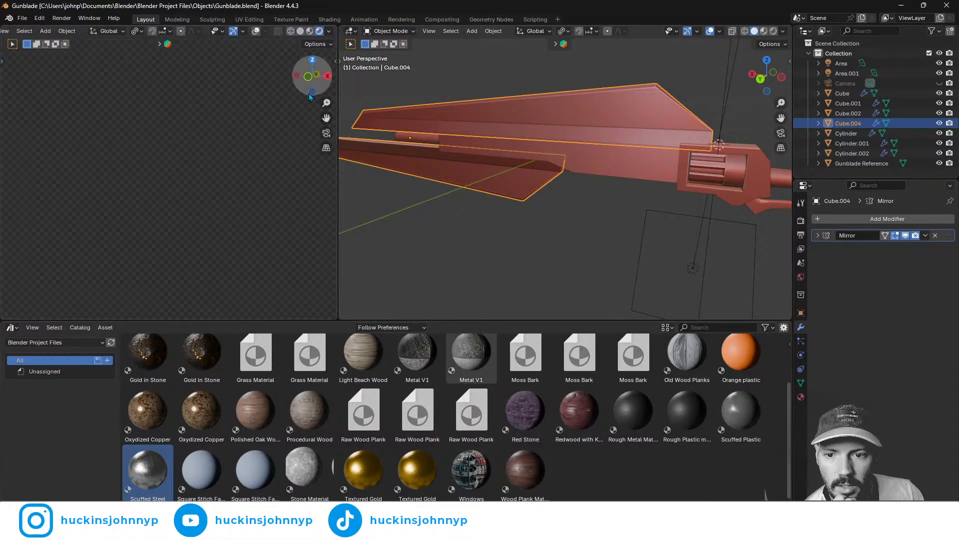
middle_drag(214, 195, 250, 176)
scroll(220, 179, up, 3)
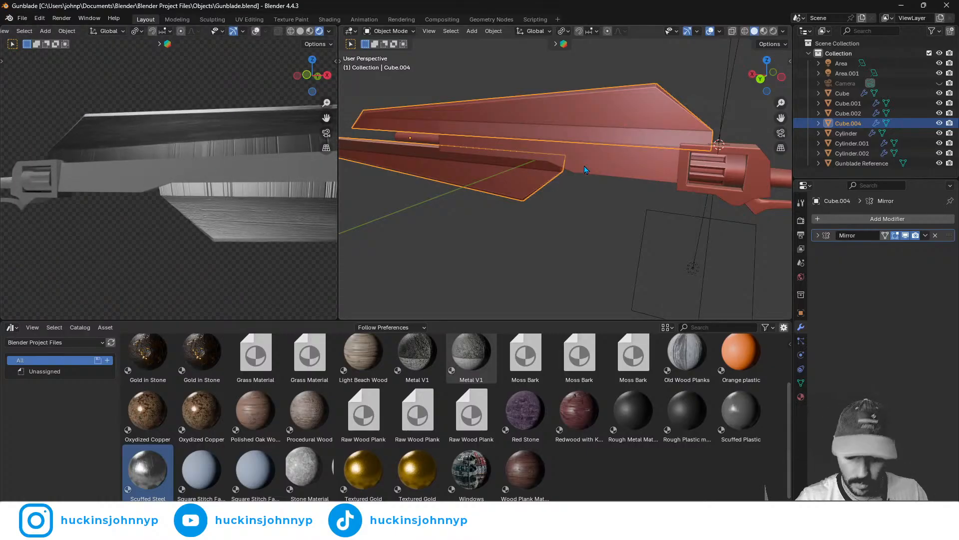
- Unwrap the whole mesh of the joined blades with Cube Projection and check the steel texture in the rendered preview
key(Tab)
key(a)
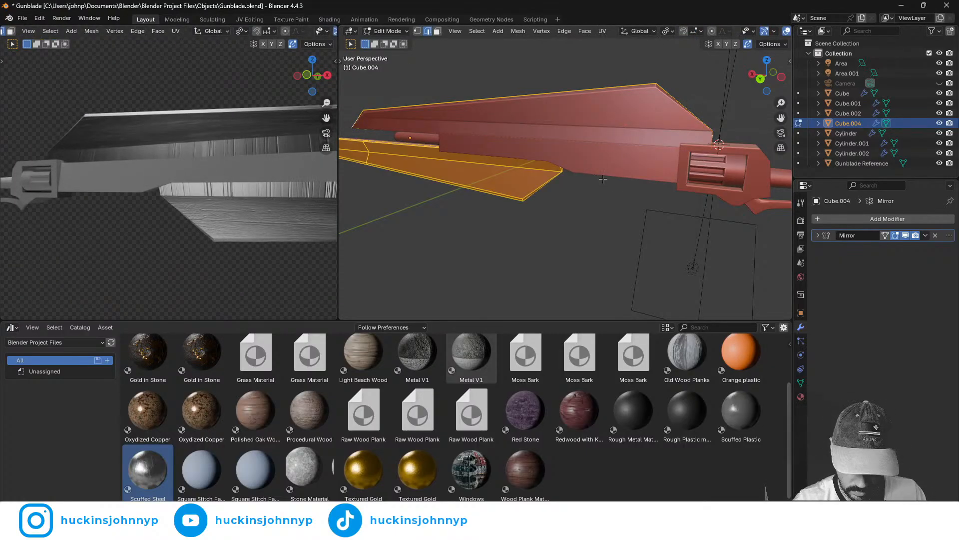
middle_drag(575, 141, 495, 184)
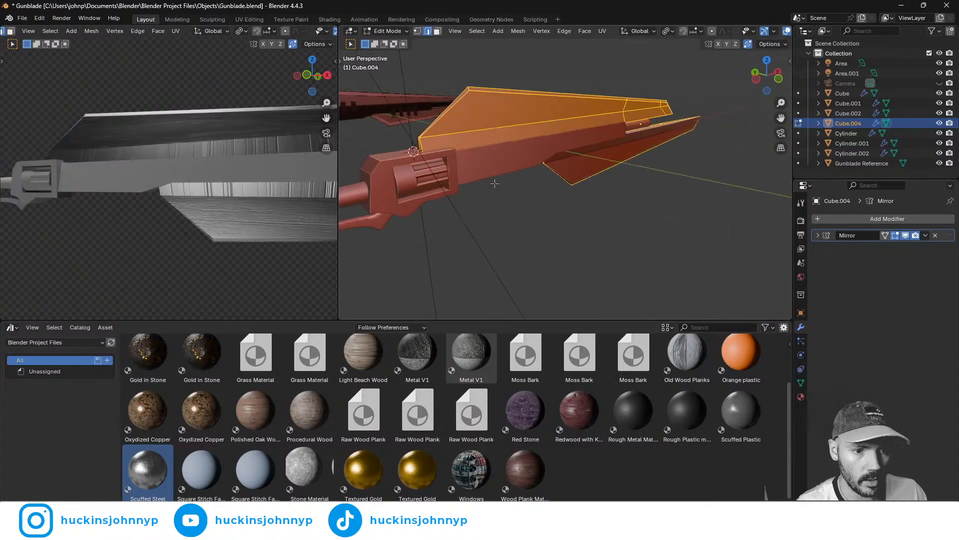
middle_drag(587, 175, 550, 159)
scroll(541, 210, down, 4)
scroll(541, 210, up, 2)
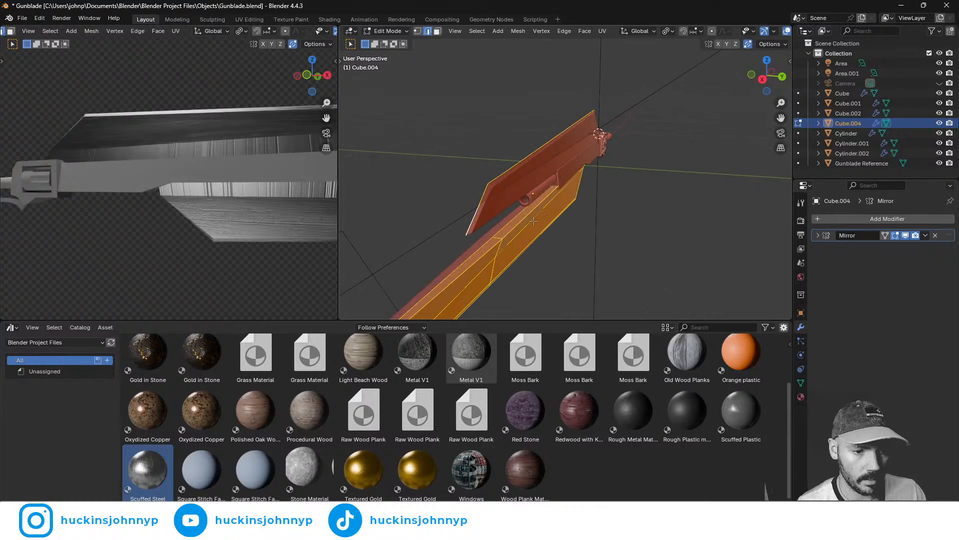
middle_drag(534, 220, 575, 212)
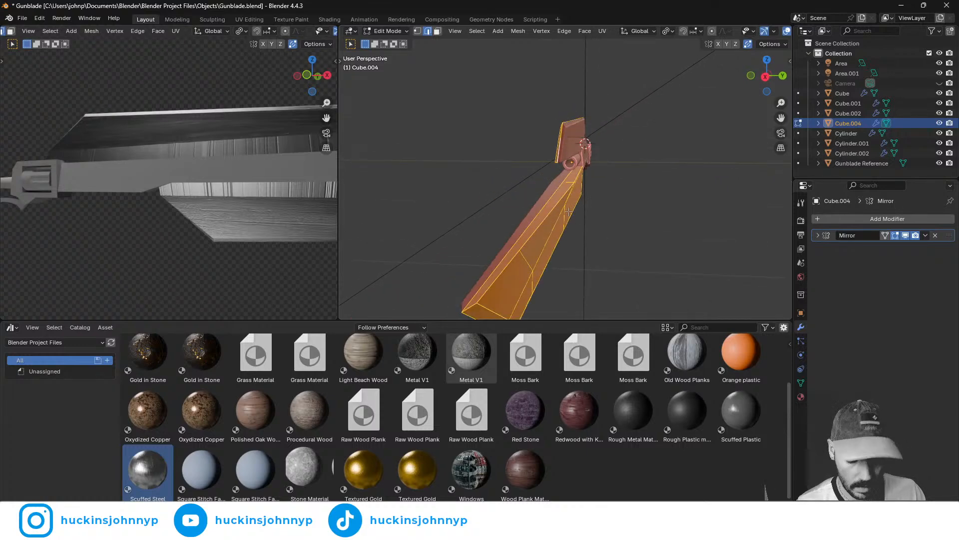
key(u)
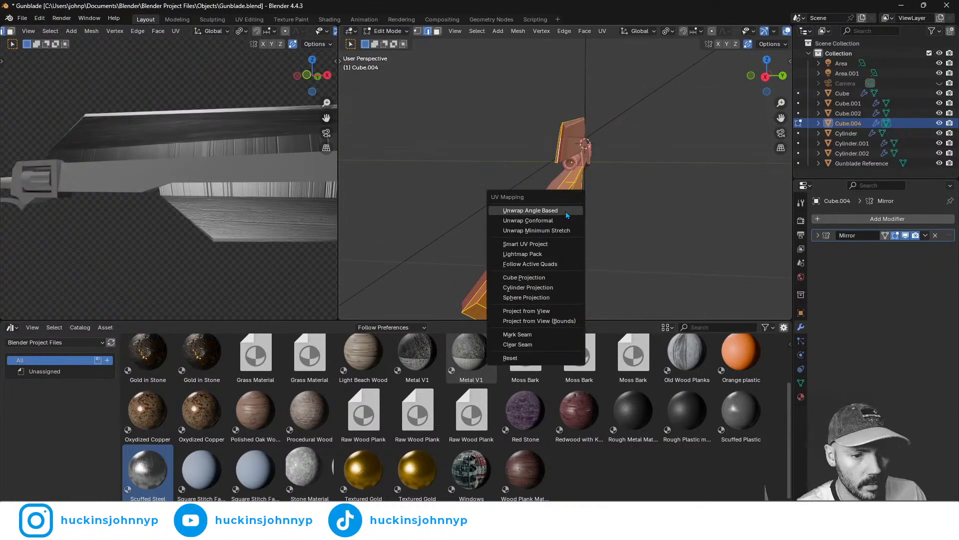
click(550, 278)
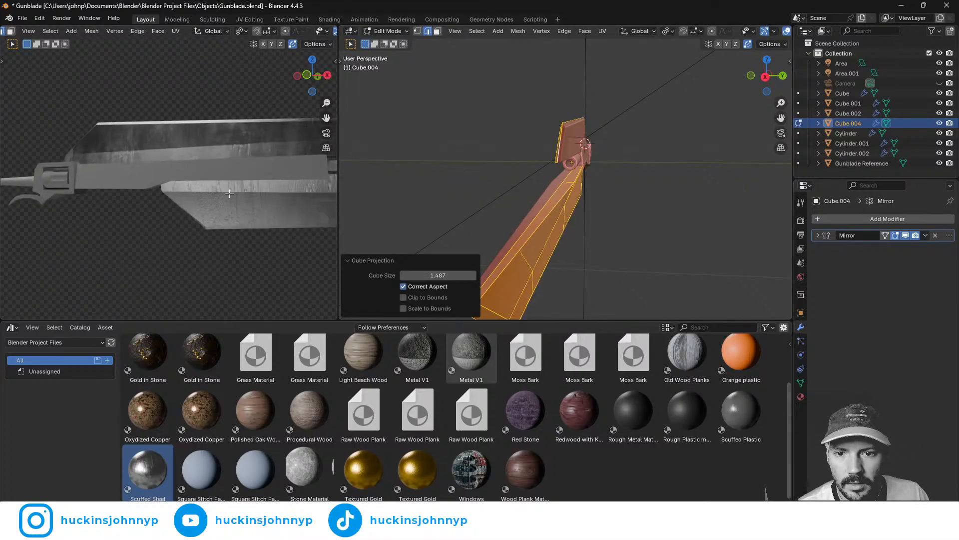
middle_drag(240, 197, 239, 207)
middle_drag(241, 204, 295, 205)
scroll(257, 196, up, 6)
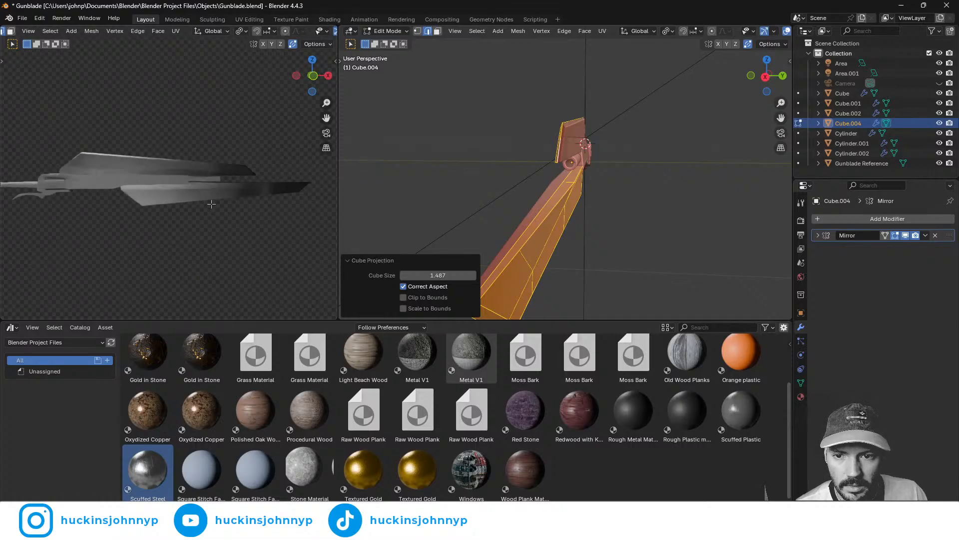
middle_drag(230, 221, 239, 243)
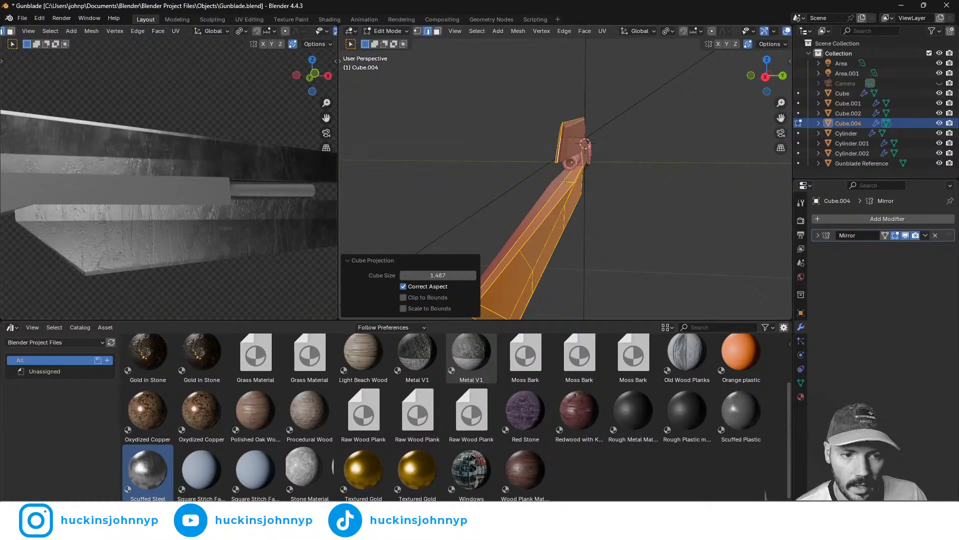
- In face selection mode, select the flat faces along the upper strip of the lower blade on Cube.004
middle_drag(590, 214, 509, 223)
click(440, 179)
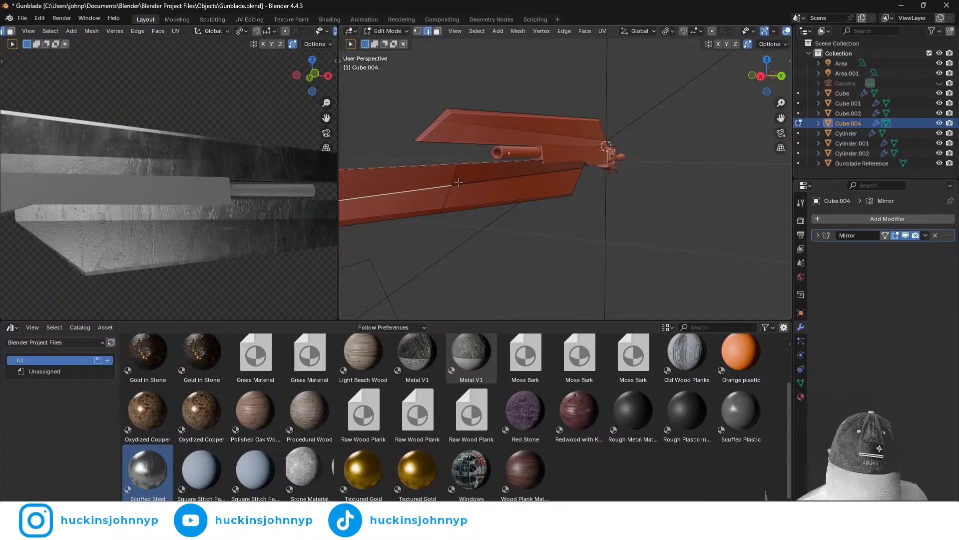
key(3)
click(444, 179)
shift+click(474, 180)
scroll(455, 195, down, 3)
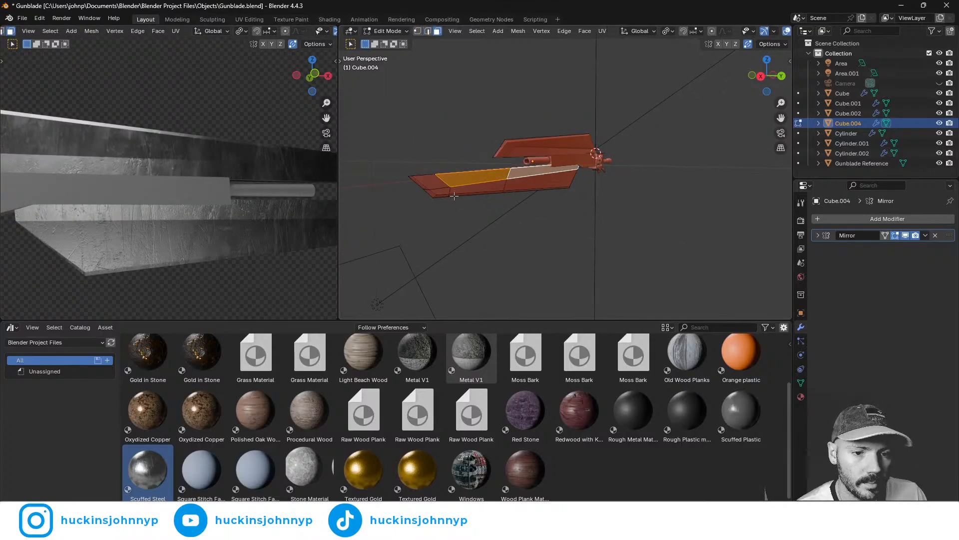
middle_drag(454, 196, 554, 190)
shift+click(400, 171)
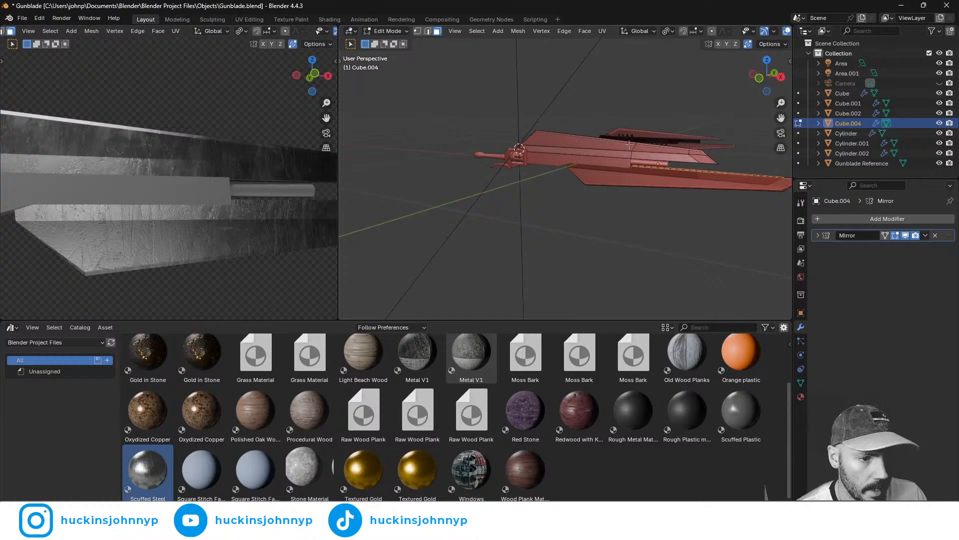
middle_drag(651, 193, 498, 181)
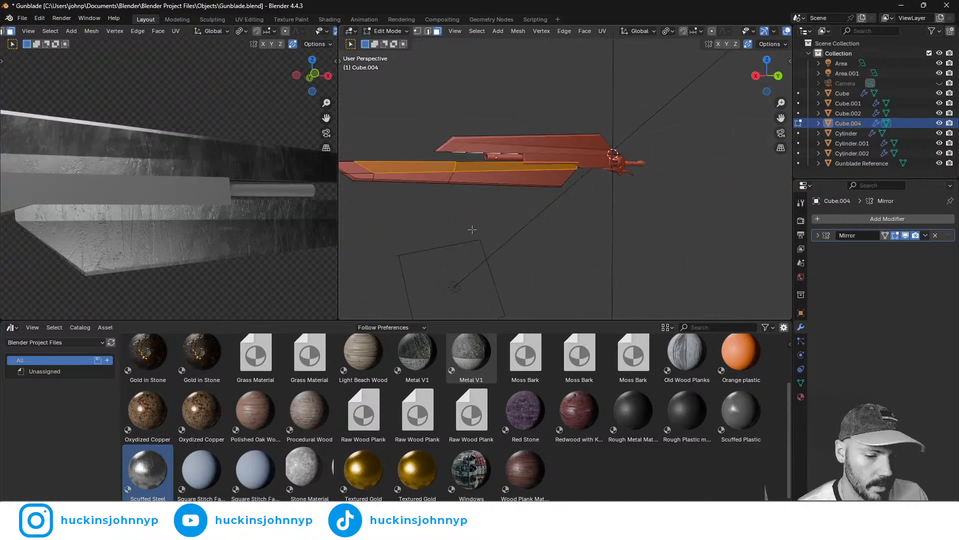
- Add a second material slot for the selected blade faces and apply the Concrete asset material to it
scroll(630, 415, up, 2)
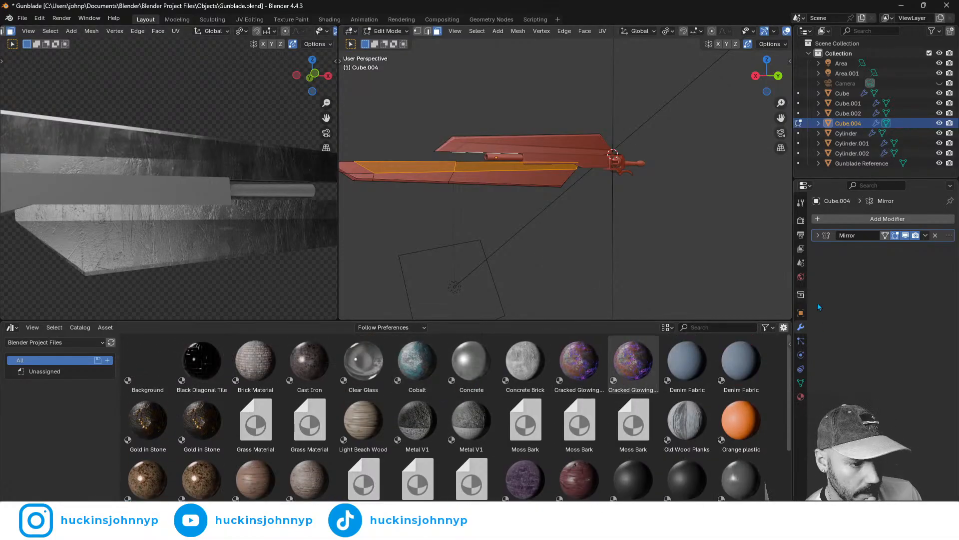
click(803, 396)
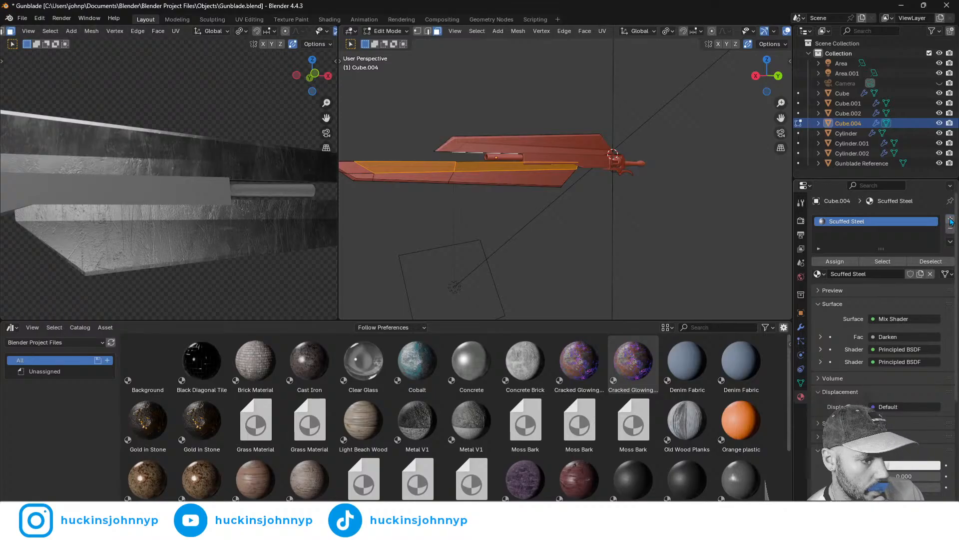
click(951, 219)
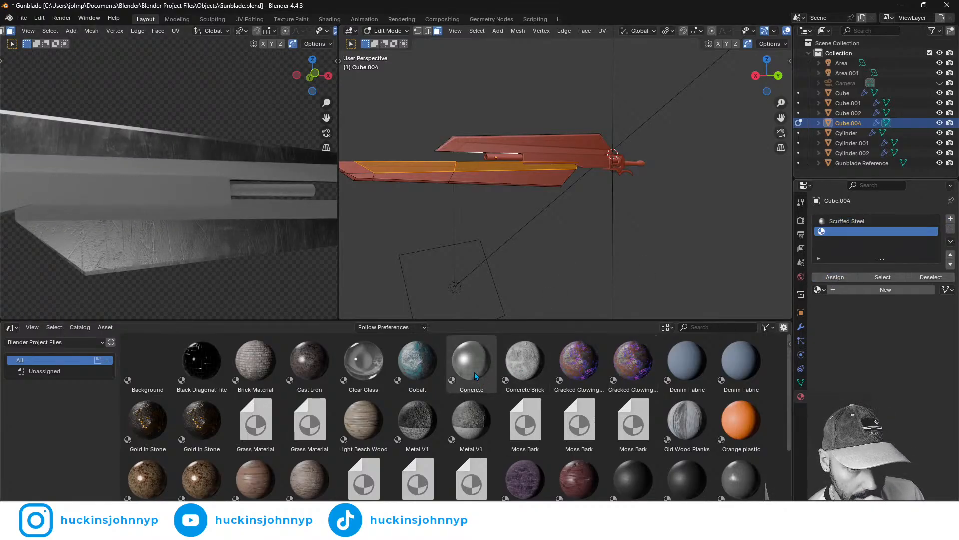
drag(473, 373, 847, 232)
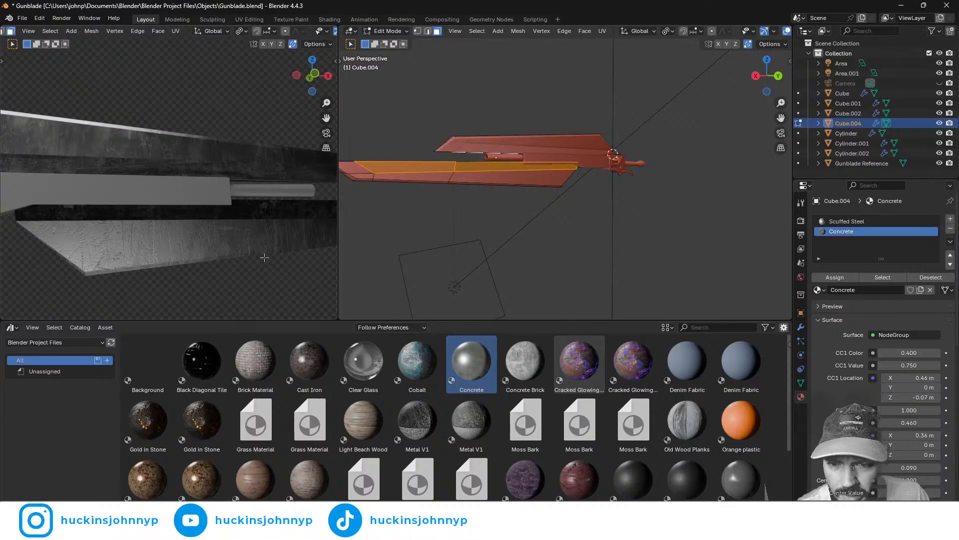
- Examine the Concrete faces from both sides of the blade in the rendered preview
middle_drag(264, 258, 203, 210)
middle_drag(204, 160, 240, 161)
scroll(227, 196, up, 3)
middle_drag(227, 196, 62, 178)
scroll(221, 229, down, 3)
scroll(221, 229, down, 3)
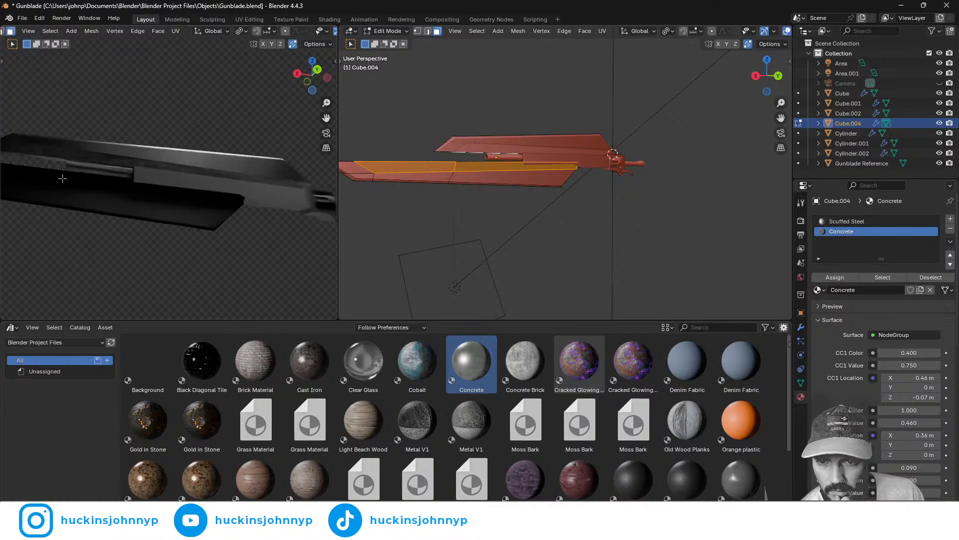
- Return to Object Mode and move the Area.001 light about -1.19 m along its local Z axis, closer to the gunblade
scroll(565, 235, down, 3)
middle_drag(518, 233, 526, 256)
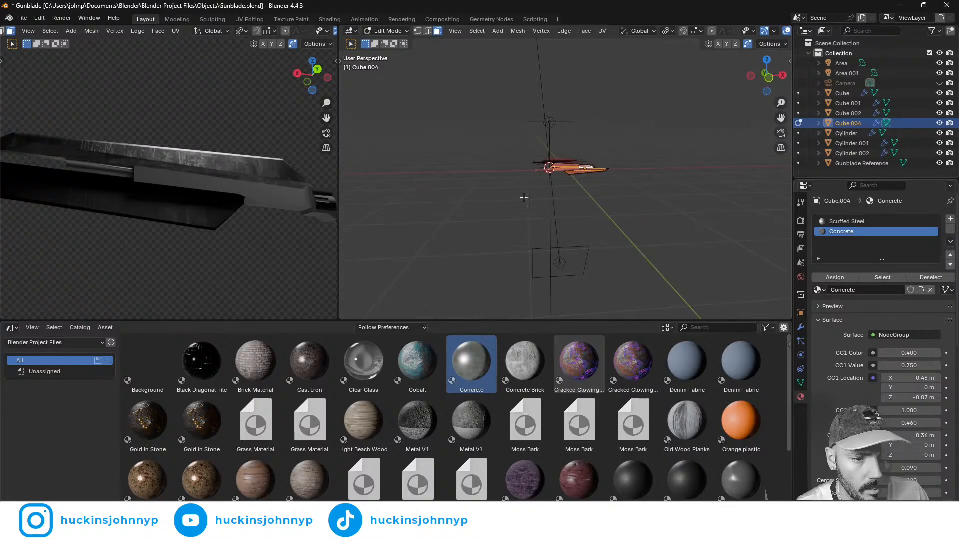
key(Tab)
click(564, 251)
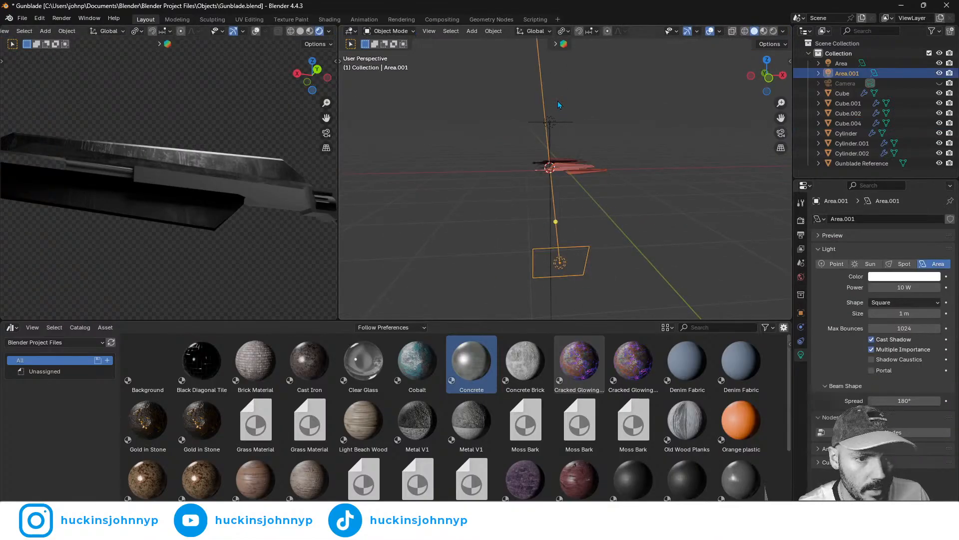
key(g)
key(z)
key(z)
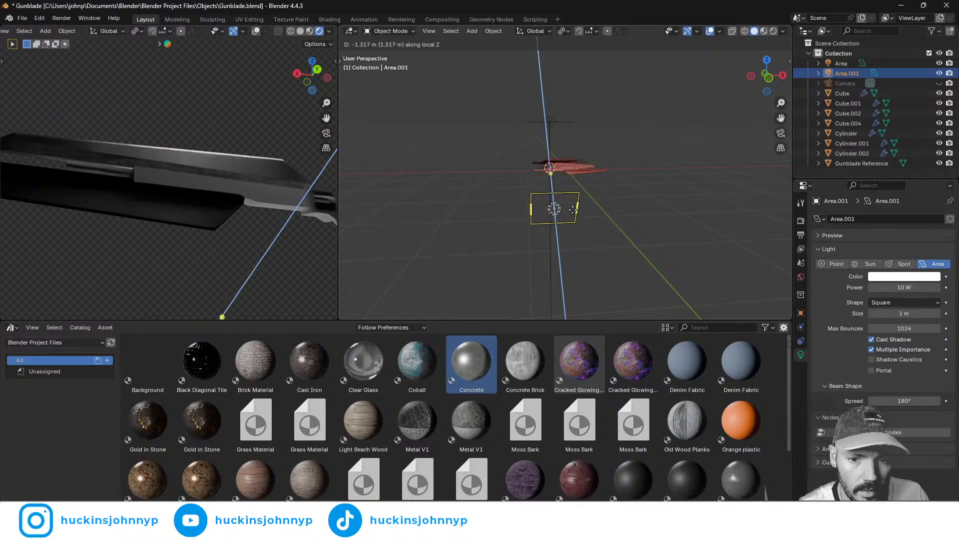
click(575, 214)
scroll(549, 218, down, 1)
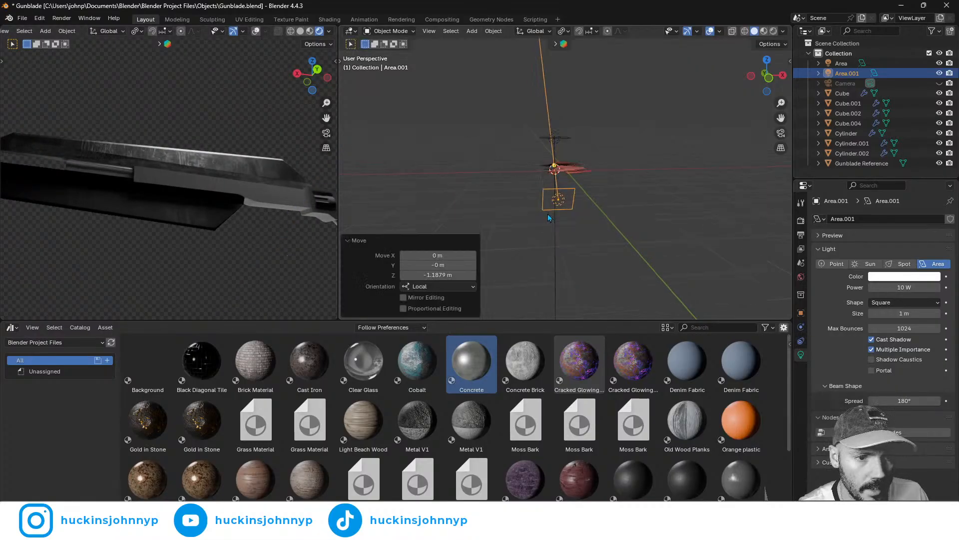
- Duplicate both area lights about 1.59 m along X and rotate the copies about 187° around Z
shift+click(558, 137)
key(shift+d)
key(x)
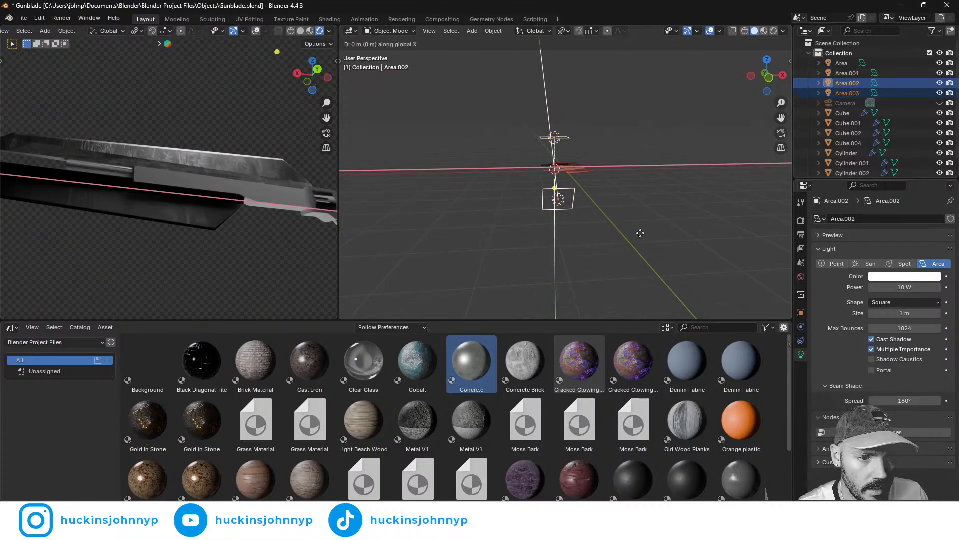
click(681, 229)
key(r)
key(z)
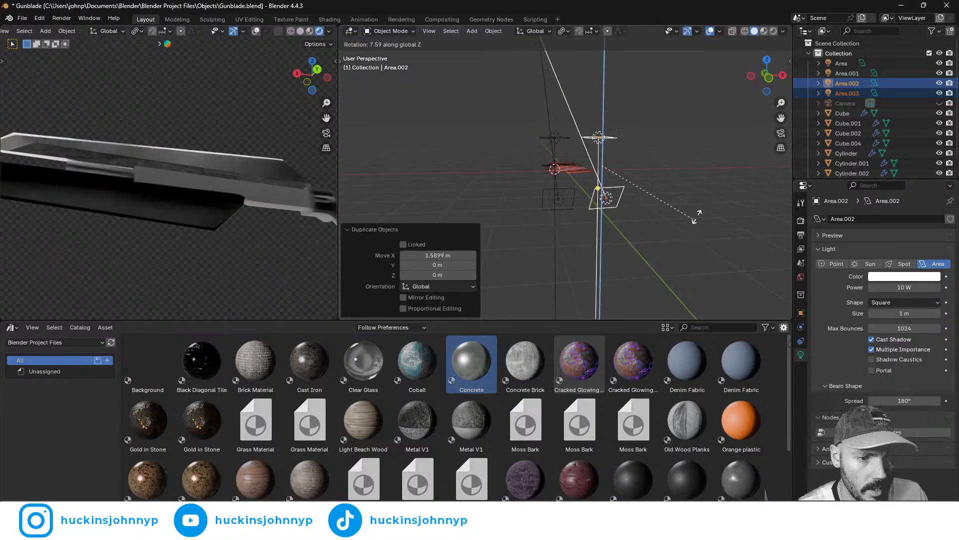
click(506, 109)
- Move the two copied area lights about 3.39 m along Y and lower them about 1.1 m along Z
middle_drag(506, 109, 622, 189)
key(g)
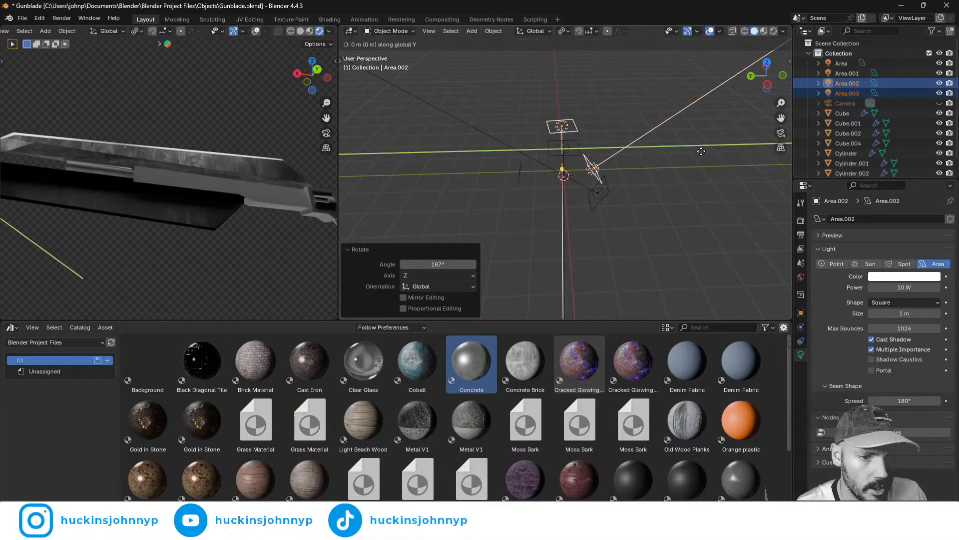
key(y)
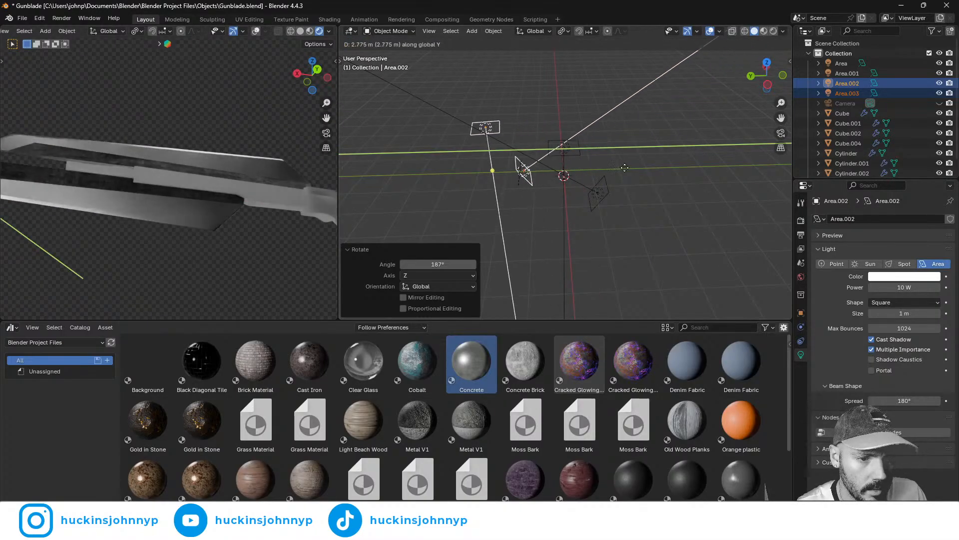
click(620, 173)
key(g)
key(z)
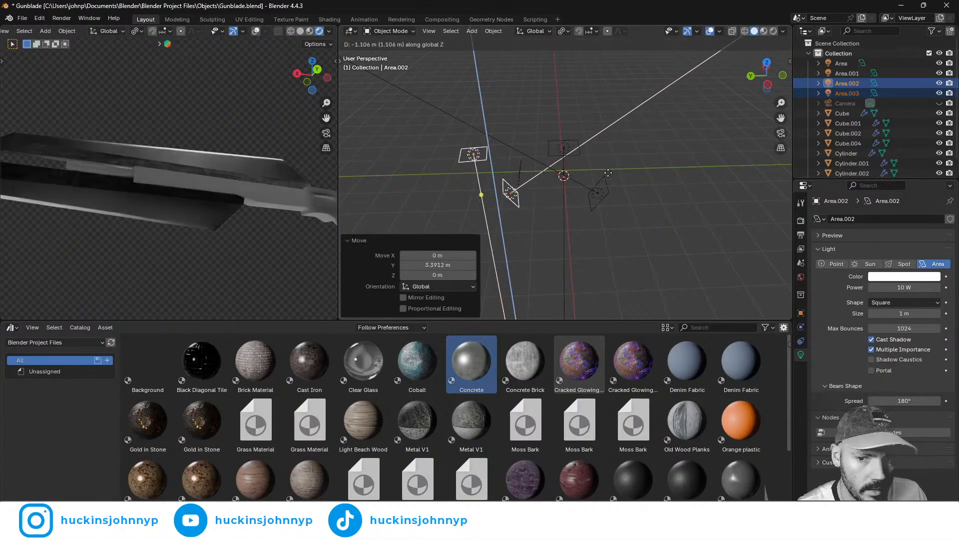
click(608, 174)
- Select both copied area lights and shift them along the X axis toward the gunblade
click(458, 150)
middle_drag(458, 149, 562, 204)
shift+click(531, 263)
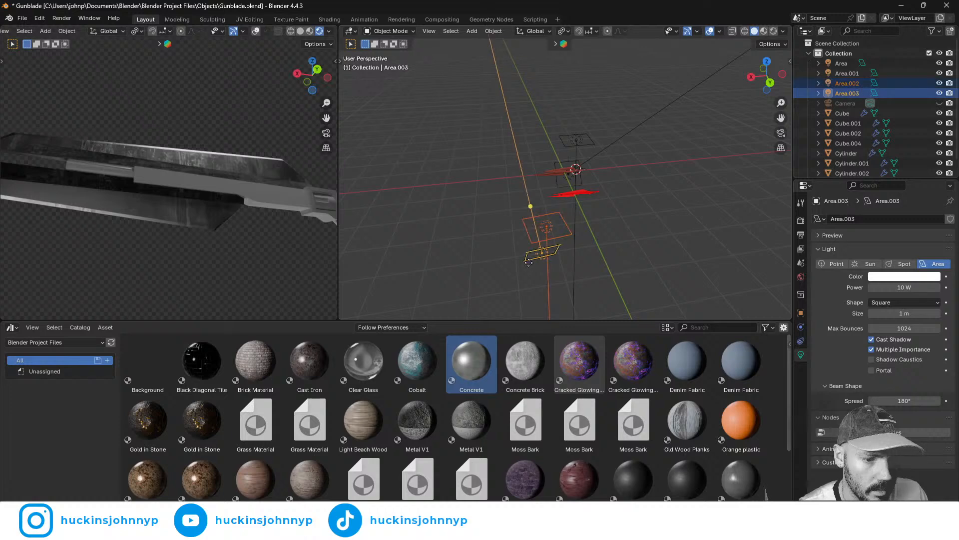
key(g)
key(x)
click(612, 260)
- Move the Area.002 light about -3.75 m along Y and raise it about 0.16 m along Z
click(583, 221)
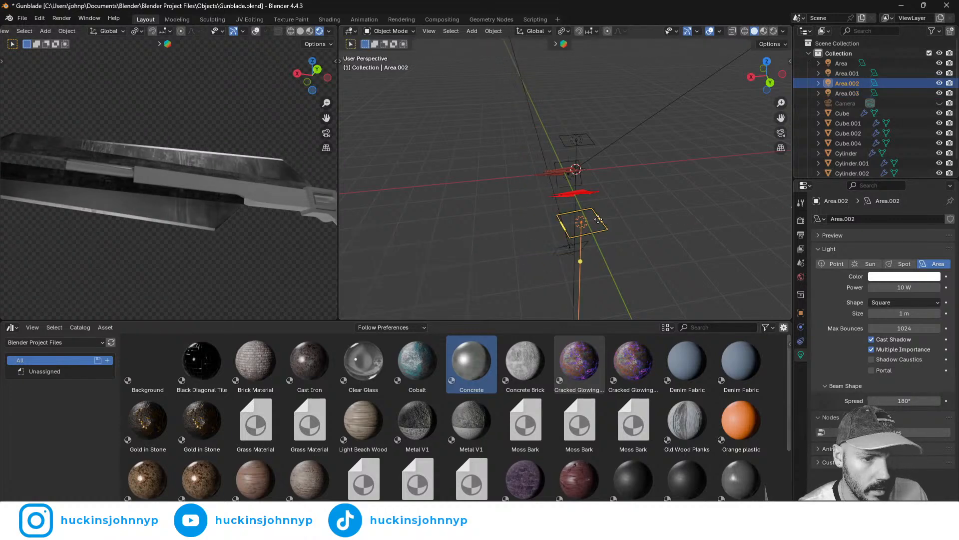
key(g)
key(z)
key(y)
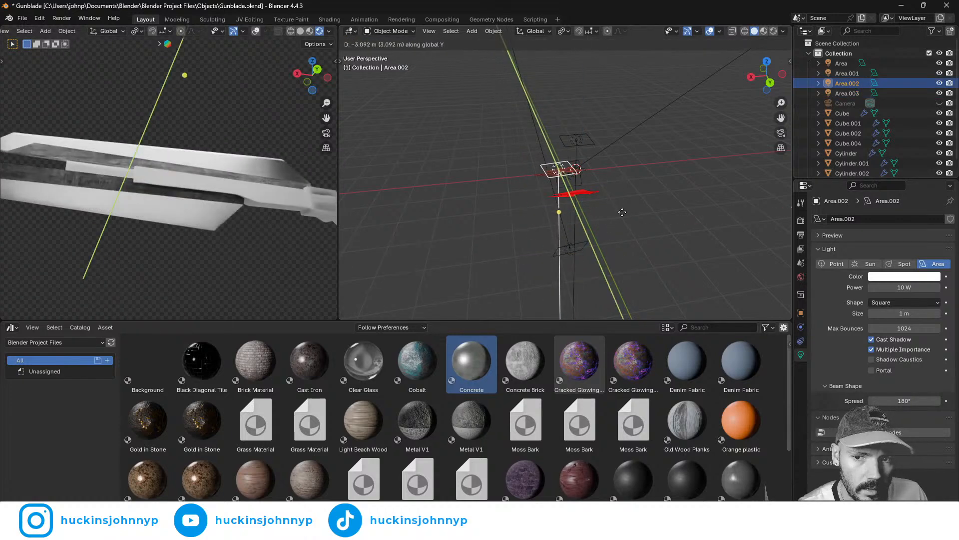
click(615, 201)
key(g)
key(z)
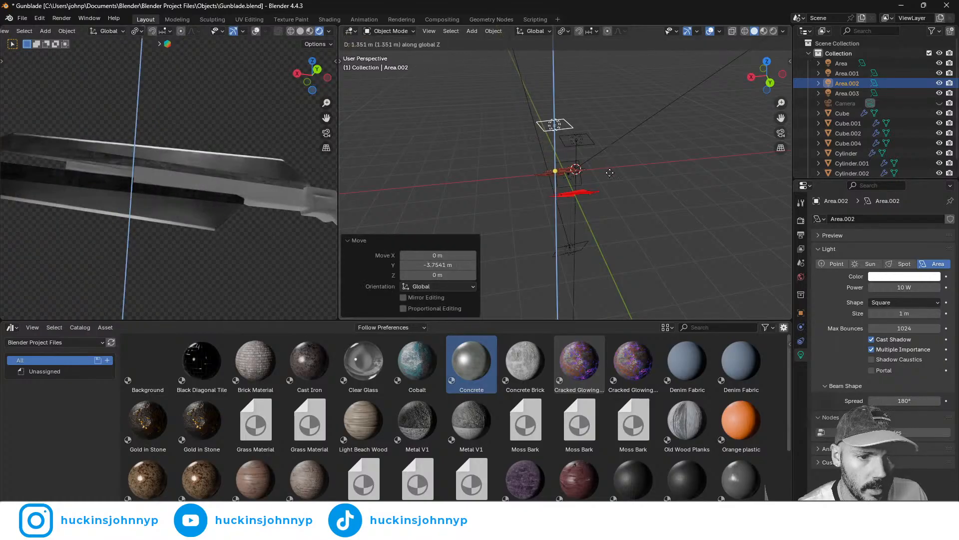
click(611, 200)
- Move the Area.002 light about 1.64 m along X and rotate it about 61.5° around Y
key(g)
key(y)
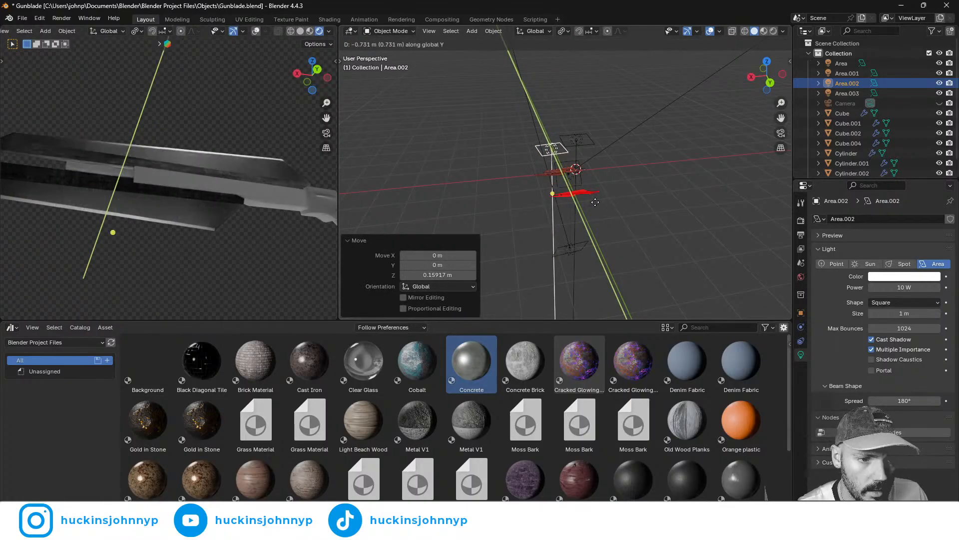
key(x)
click(570, 203)
key(r)
key(y)
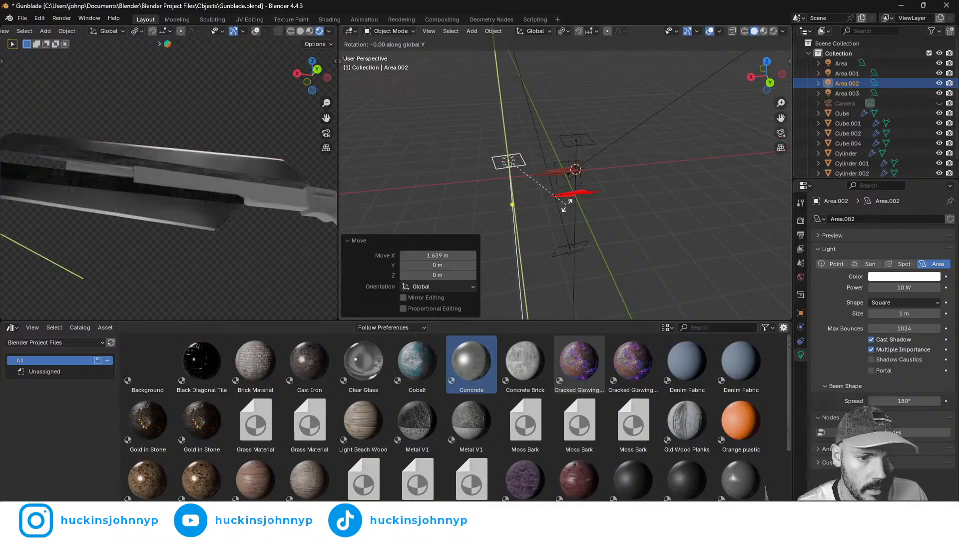
click(611, 133)
- Shift the Area.002 light in the positive direction along the global Y axis
middle_drag(620, 149, 693, 209)
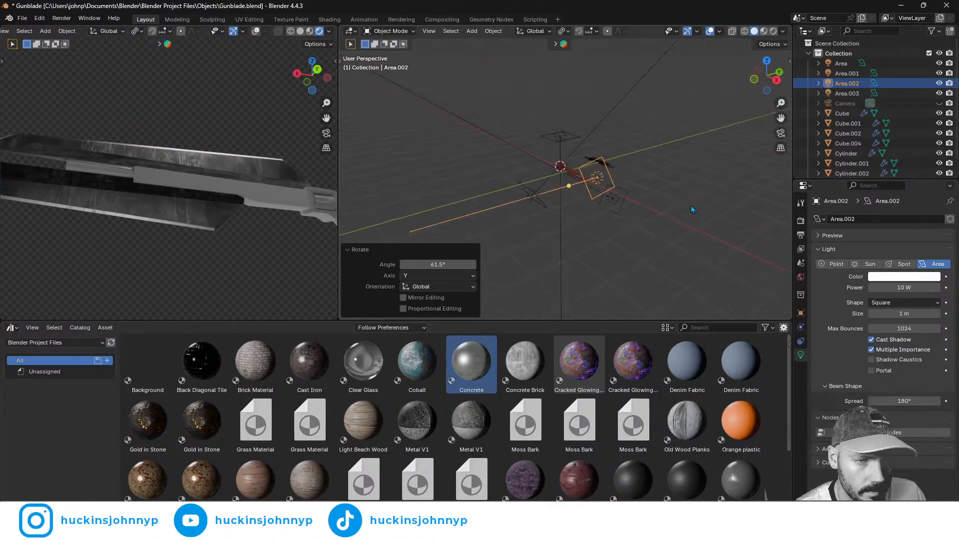
key(g)
key(y)
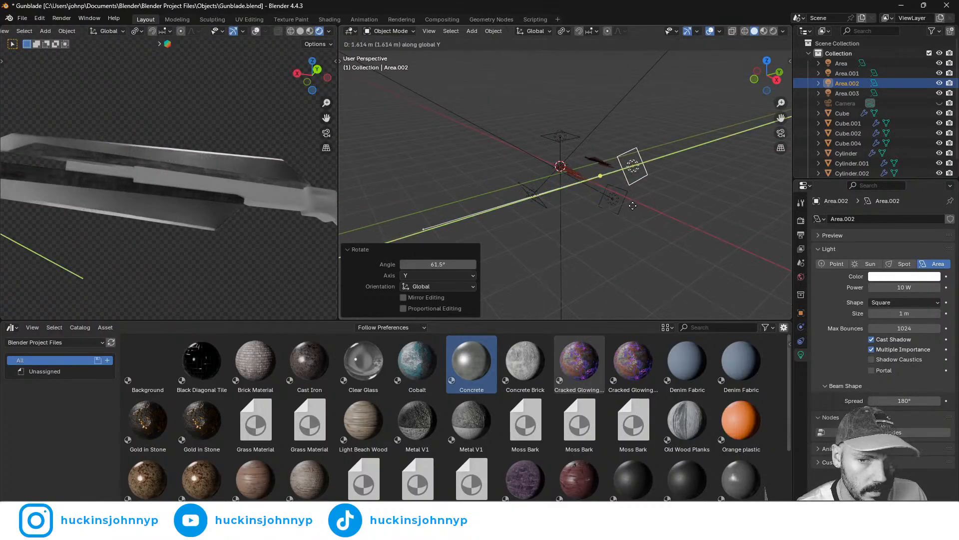
click(628, 212)
- Select the lower blade Cube.004 and replace the asset browser with the Shader Editor to show its Concrete material
middle_drag(202, 211, 239, 215)
click(240, 216)
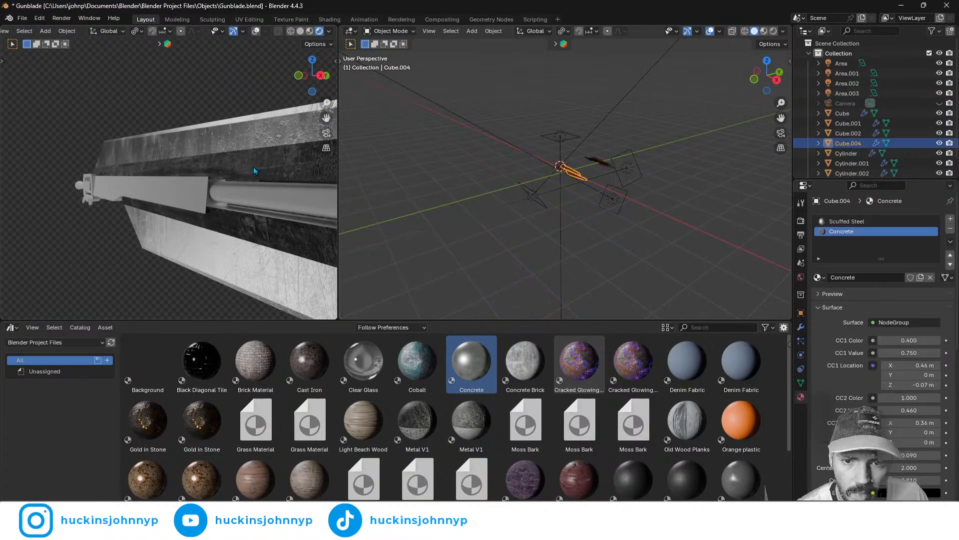
click(12, 327)
click(49, 409)
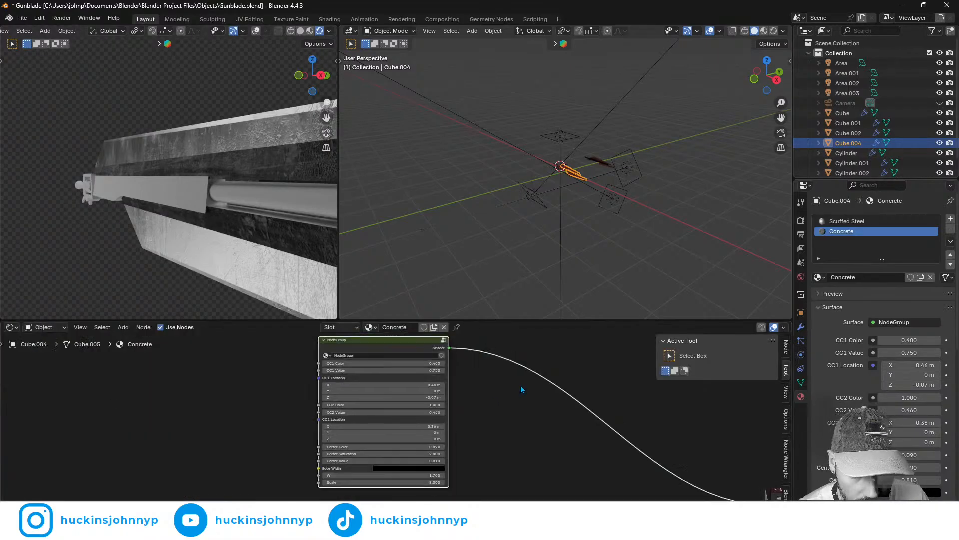
- Set CC1 Value to 0.920 on the Concrete material's node group
scroll(278, 439, up, 3)
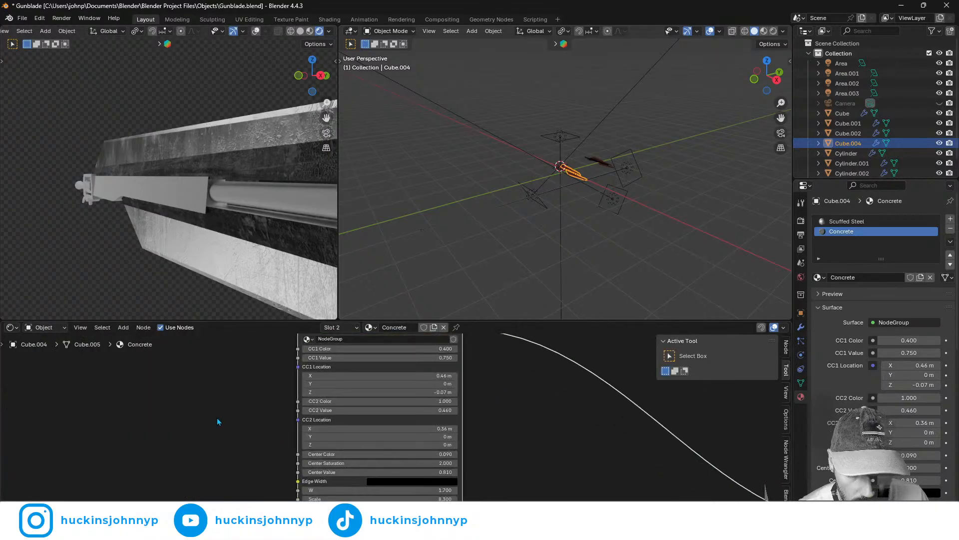
scroll(222, 421, down, 4)
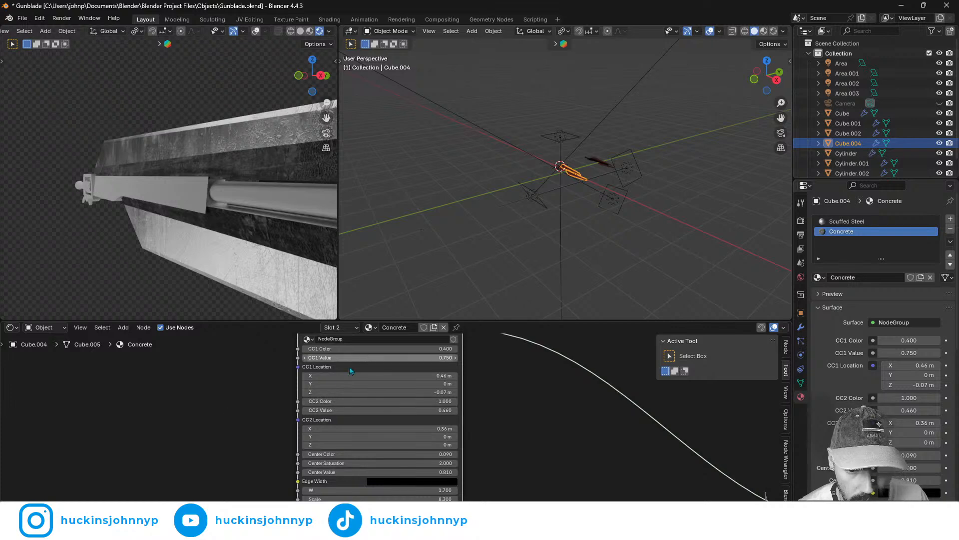
scroll(273, 384, down, 2)
scroll(273, 387, up, 6)
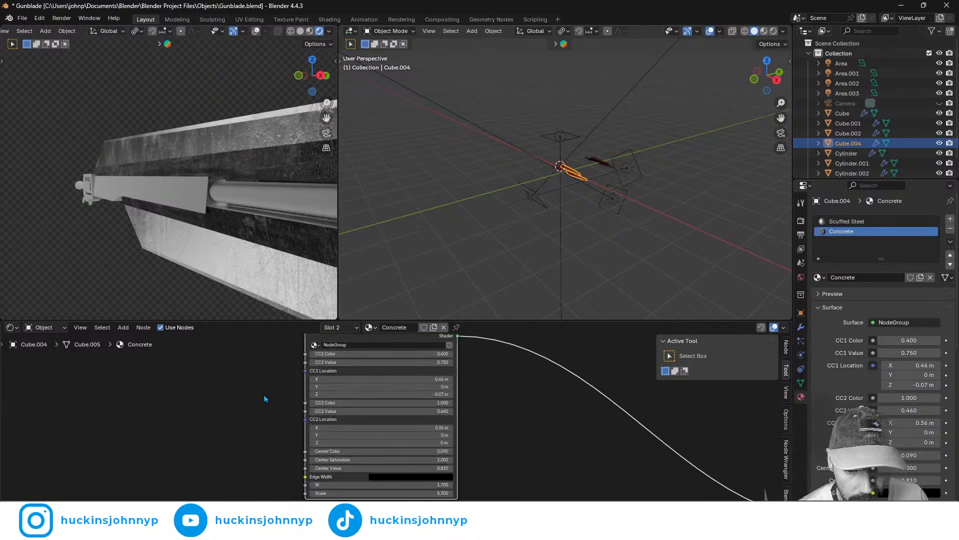
middle_drag(263, 398, 249, 409)
scroll(251, 409, down, 1)
scroll(251, 409, up, 2)
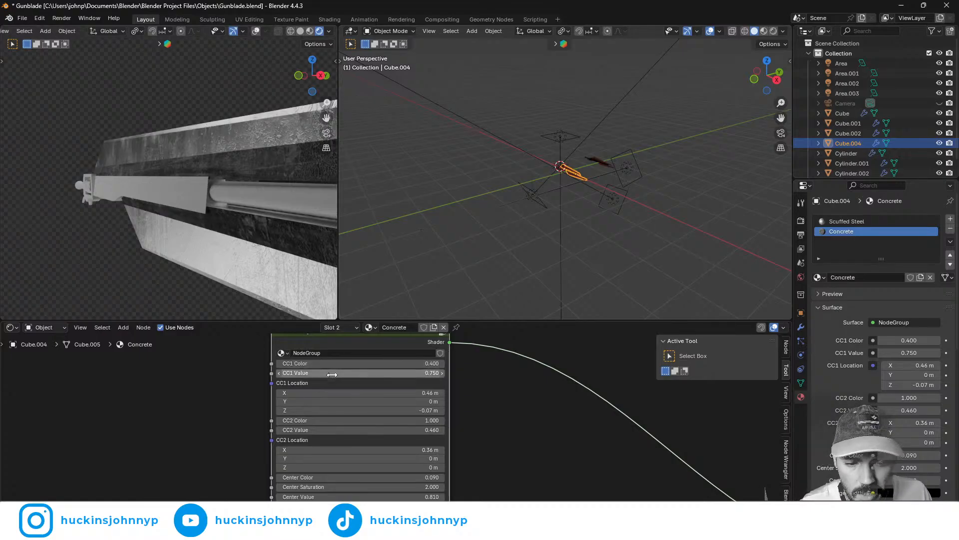
mouse_move(359, 372)
mouse_down()
mouse_move(412, 372)
mouse_move(349, 373)
mouse_move(390, 363)
mouse_move(340, 363)
mouse_move(390, 363)
mouse_move(360, 363)
mouse_up()
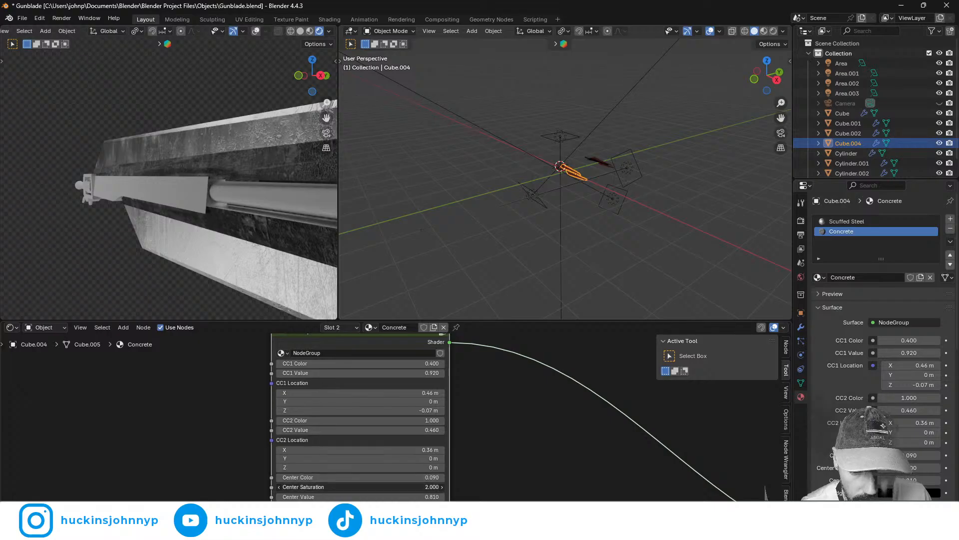
- Try different Center Saturation and Center Color values on the Concrete node group
drag(360, 487, 261, 487)
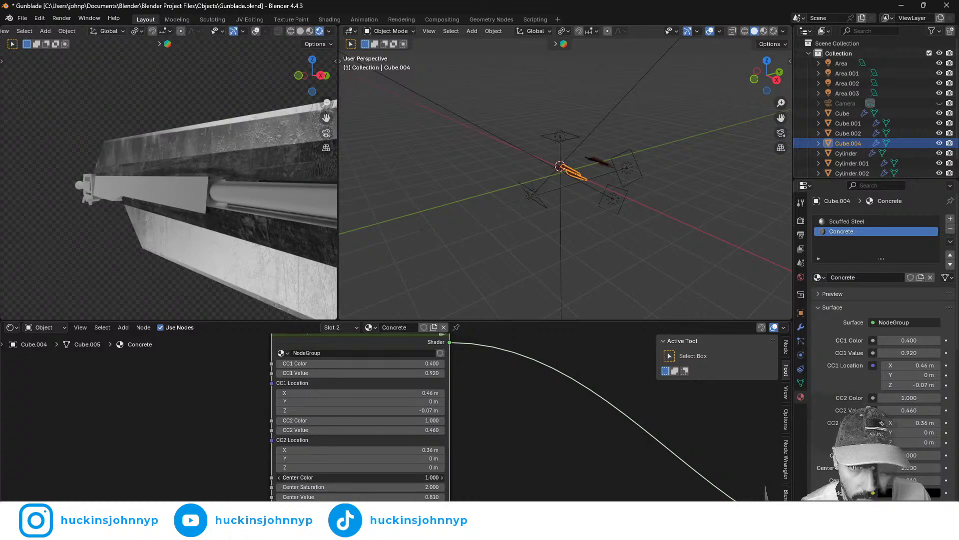
drag(354, 477, 305, 477)
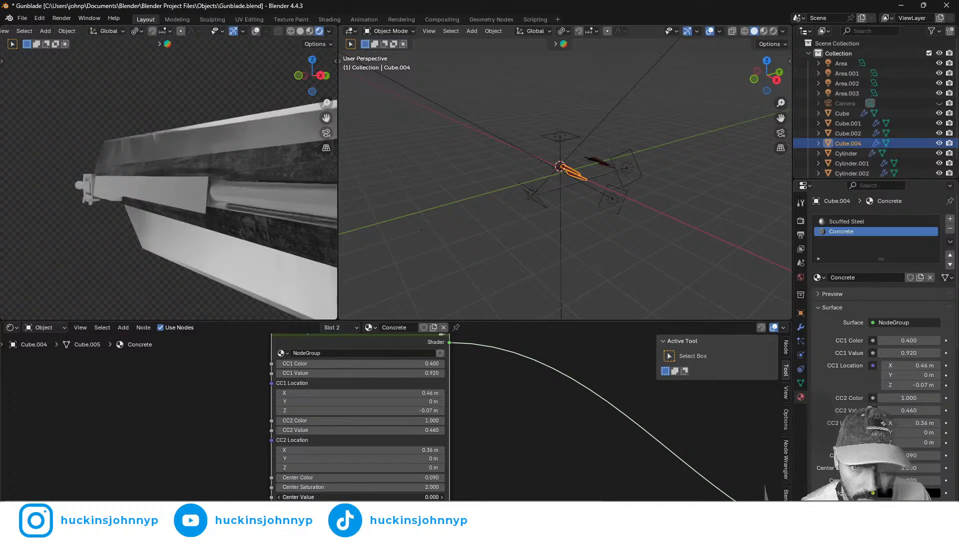
- Set the Concrete node group's Center Value to 0.810 and Center Saturation to 0.000, and brighten its Edge Width color
scroll(360, 487, down, 1)
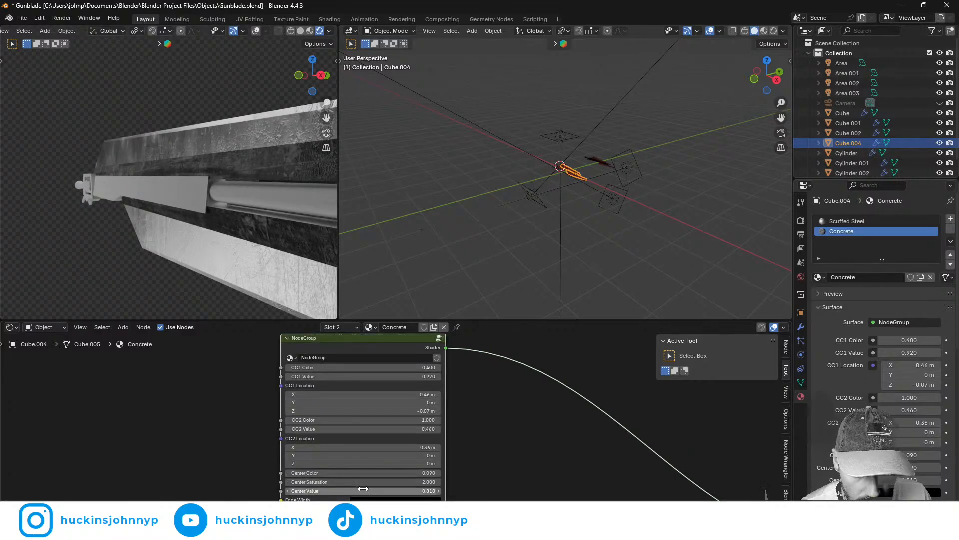
middle_drag(360, 482, 380, 408)
click(399, 428)
drag(447, 350, 446, 318)
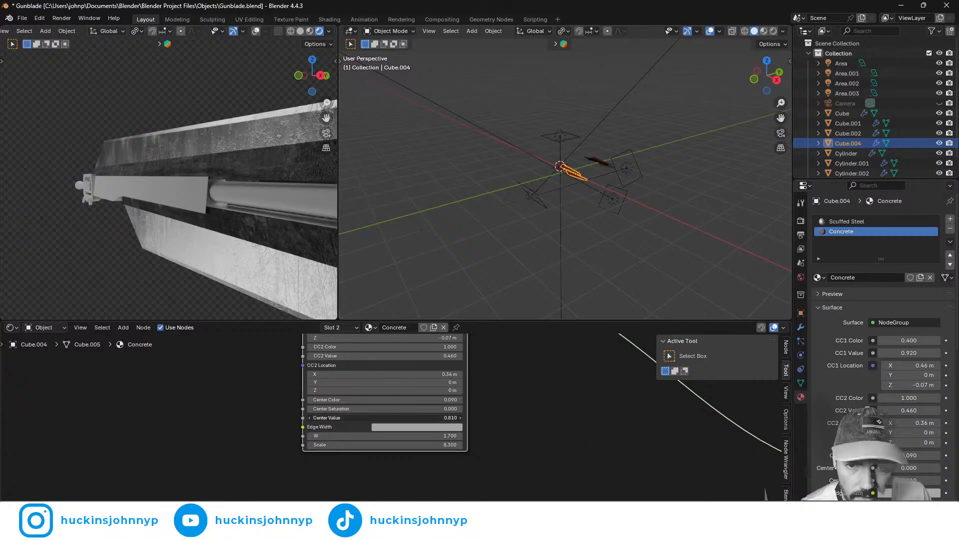
- Try different Center Value and Center Color amounts on the Concrete node group
drag(385, 417, 350, 417)
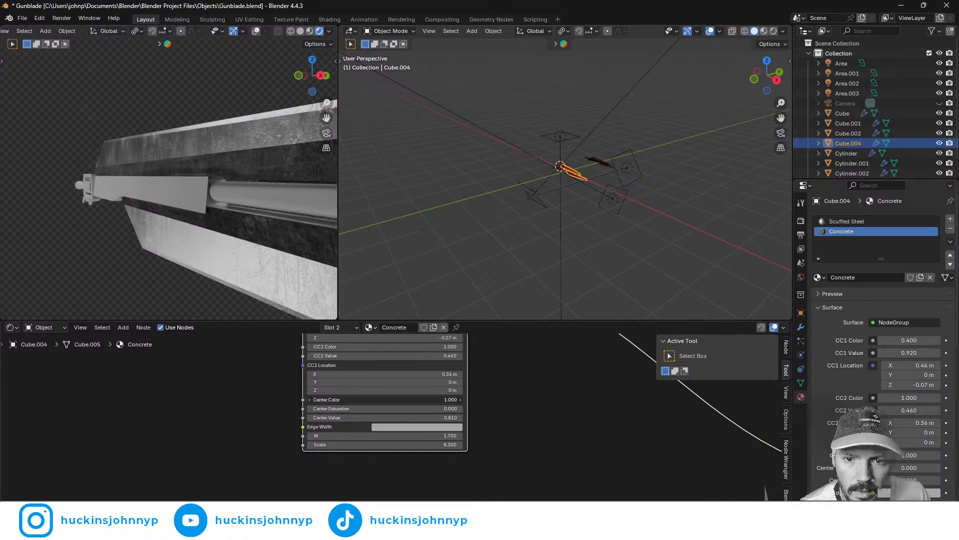
drag(400, 399, 372, 400)
- Set CC2 Color to 0.250 and both CC2 Value and CC1 Value to 2.000 on the Concrete node group
middle_drag(407, 392, 394, 483)
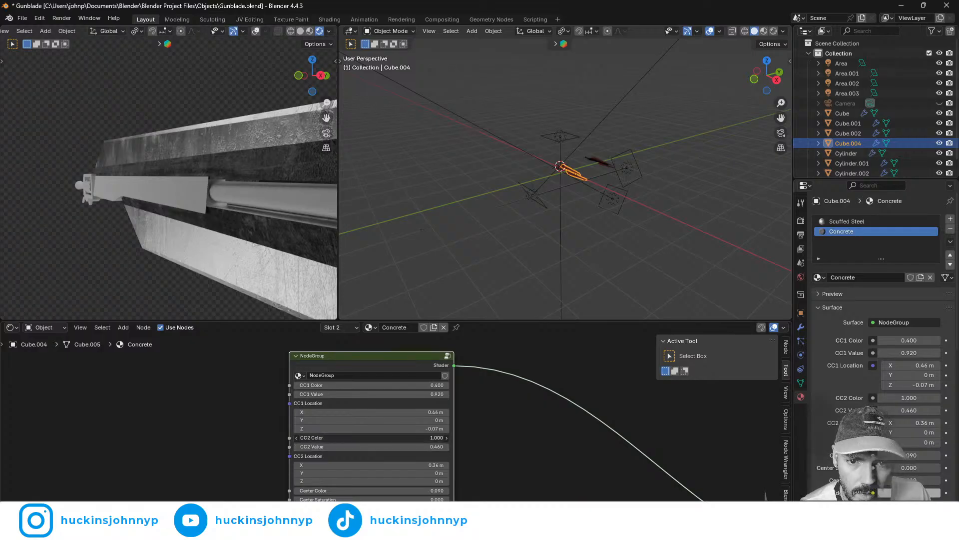
drag(372, 437, 390, 446)
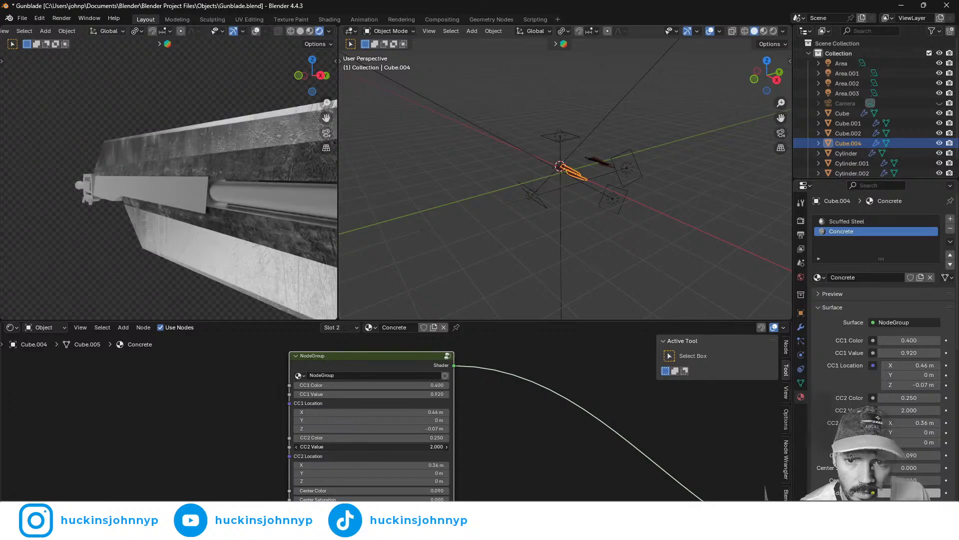
drag(390, 394, 409, 394)
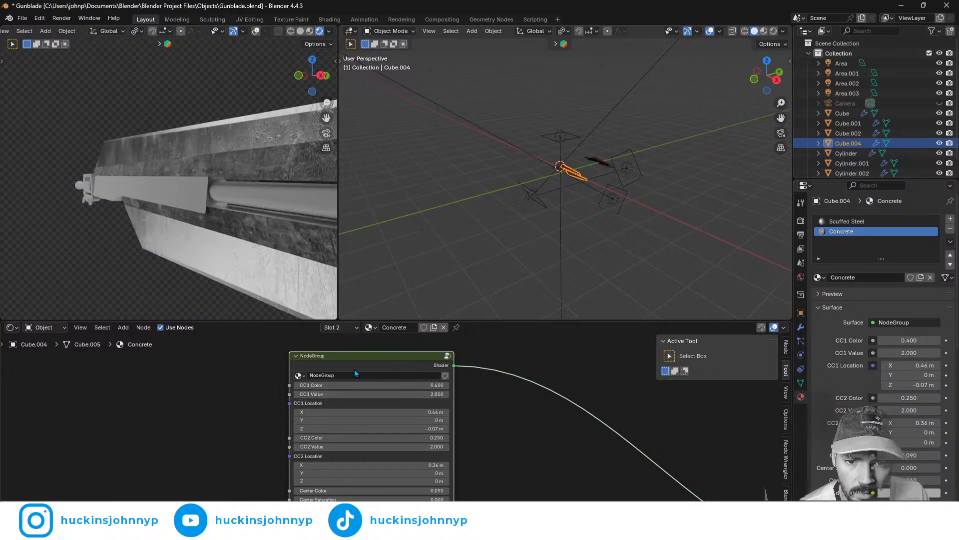
- Set the Concrete node group's Scale to 10.300 and raise its W to about 2.04
middle_drag(176, 198, 235, 260)
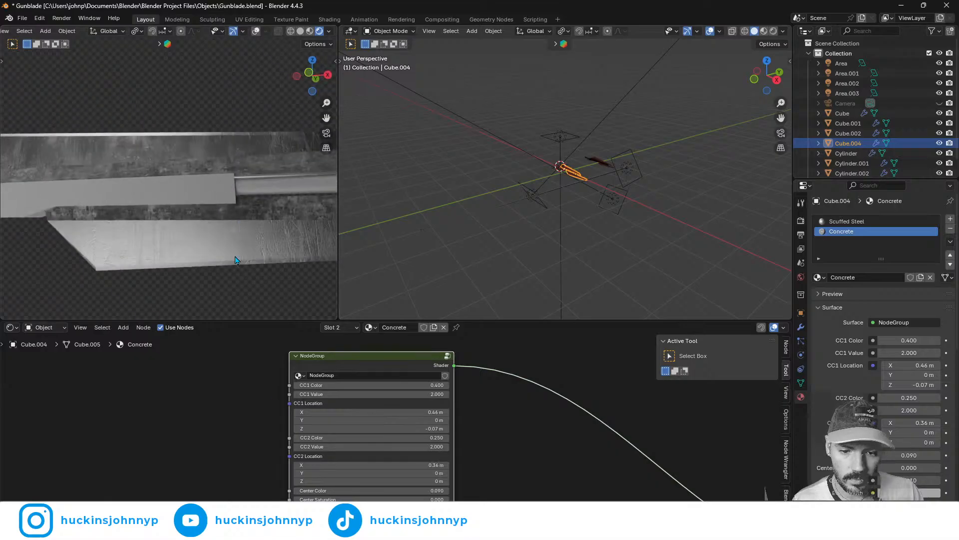
scroll(300, 400, down, 4)
middle_drag(235, 440, 229, 375)
scroll(285, 430, up, 4)
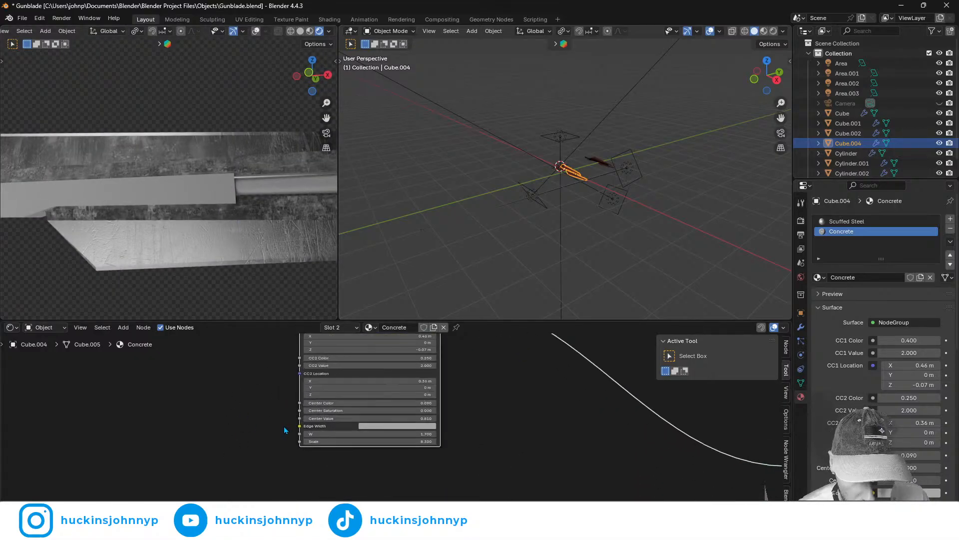
mouse_move(354, 445)
mouse_down()
mouse_move(345, 445)
mouse_move(375, 445)
mouse_move(362, 445)
mouse_up()
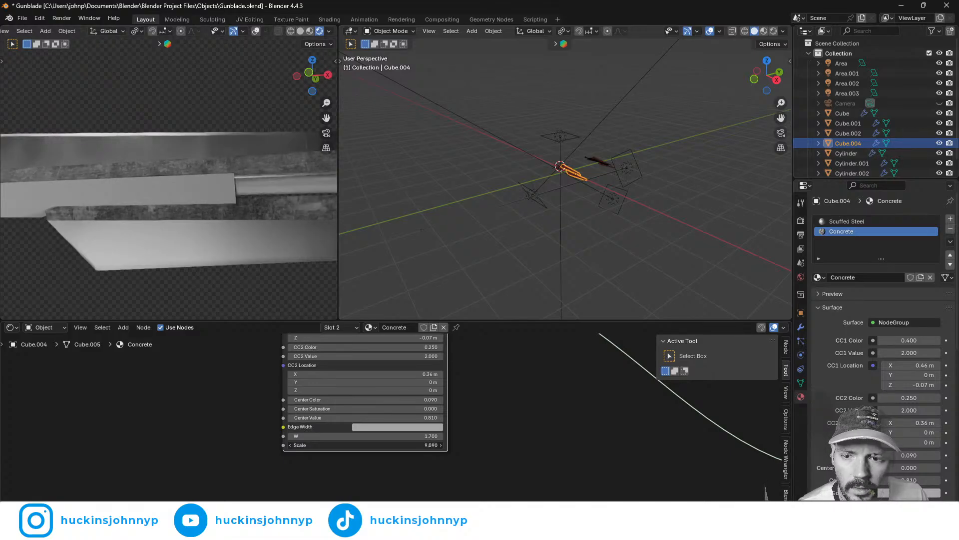
mouse_move(364, 445)
mouse_down()
mouse_move(350, 444)
mouse_move(355, 436)
mouse_up()
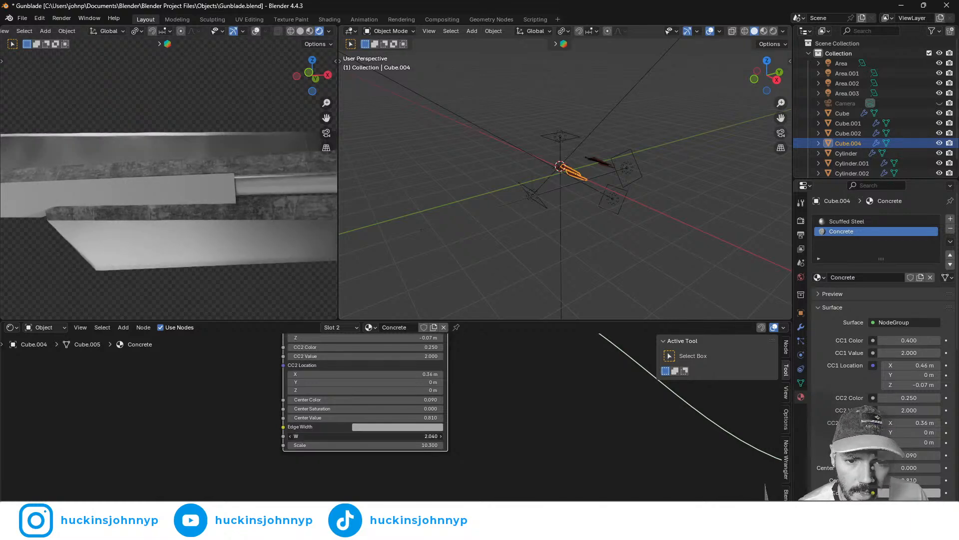
- Enter the Concrete node group and raise Metallic and adjust Roughness on the Principled BSDF in the frame below Concrete 1
middle_drag(389, 384, 359, 472)
key(Tab)
middle_drag(296, 377, 462, 494)
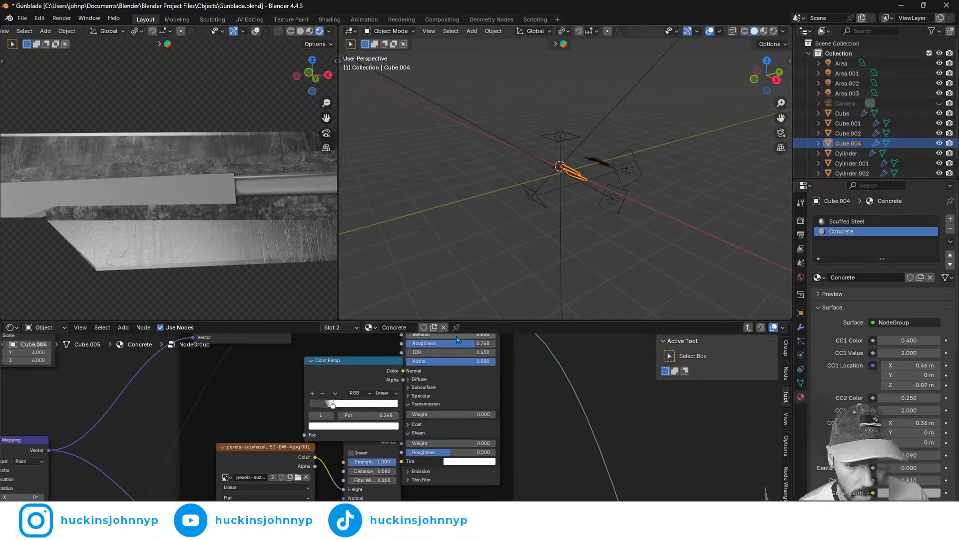
middle_drag(458, 340, 475, 402)
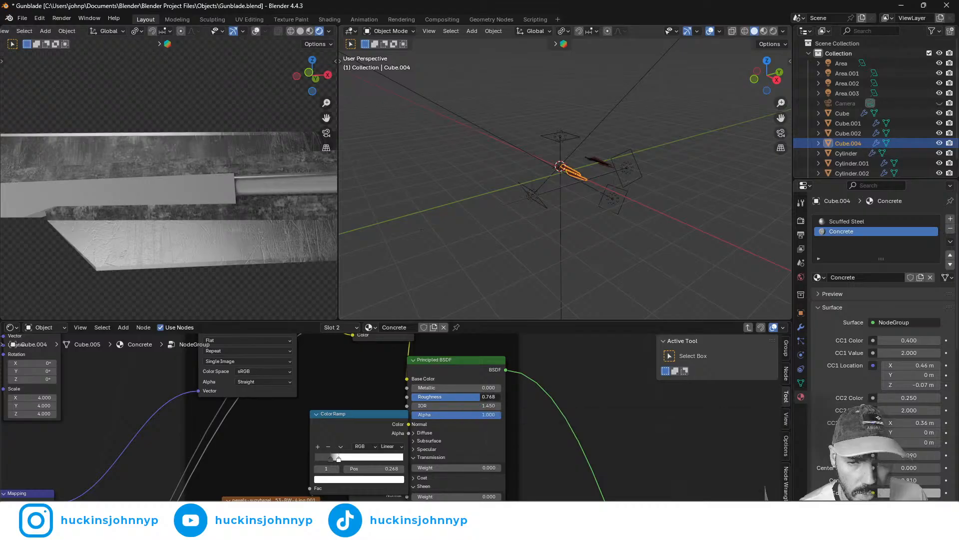
drag(475, 396, 468, 397)
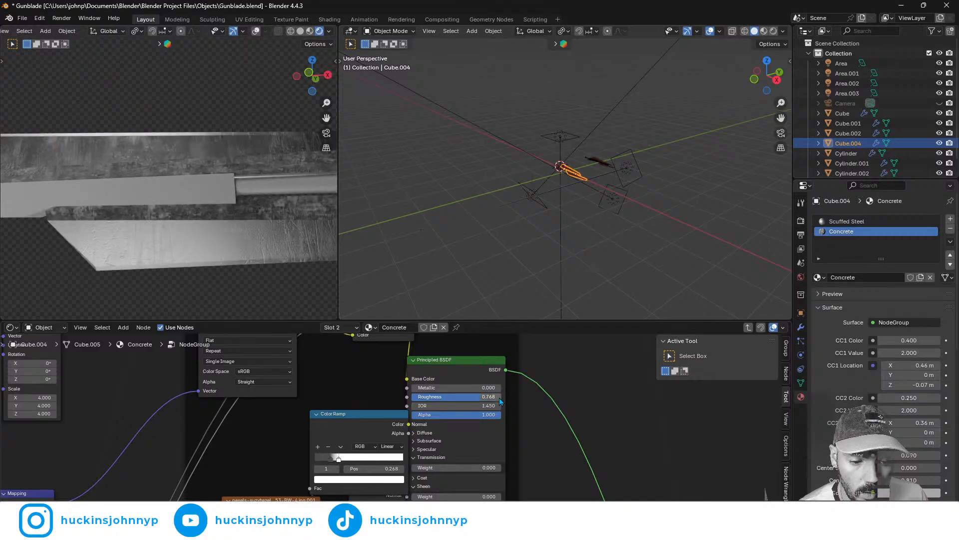
mouse_move(464, 389)
mouse_down()
mouse_move(499, 389)
mouse_move(479, 387)
mouse_up()
- Set Metallic to about 0.94 and Roughness to about 0.21 on the Principled BSDF in the Concrete 1 frame
scroll(523, 419, down, 3)
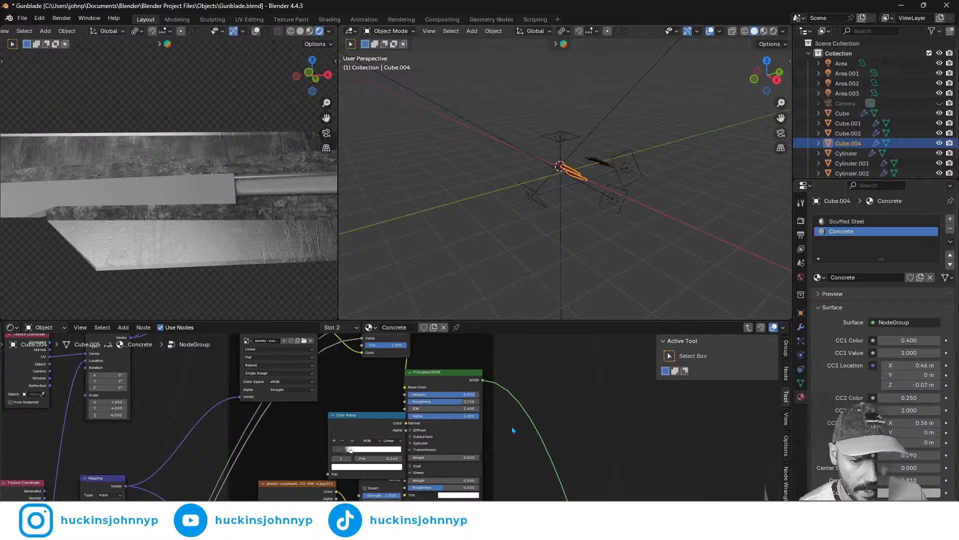
scroll(511, 427, down, 3)
scroll(486, 413, down, 2)
middle_drag(487, 434, 467, 492)
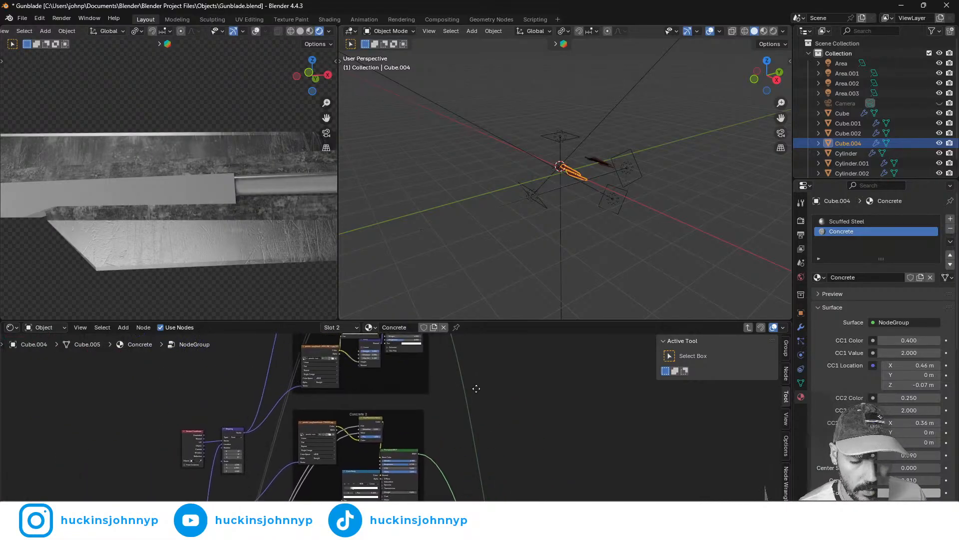
middle_drag(432, 340, 430, 413)
scroll(427, 394, up, 3)
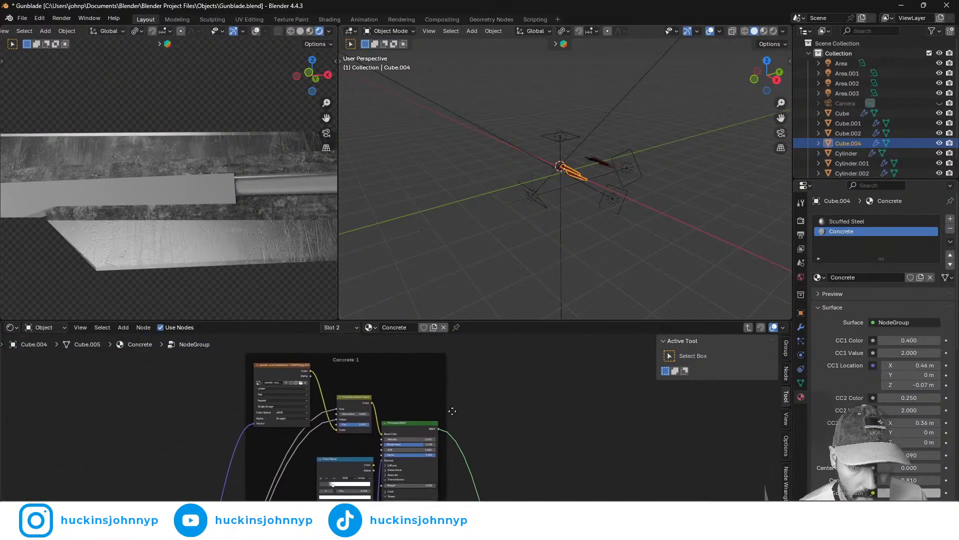
scroll(399, 385, up, 2)
drag(388, 389, 435, 389)
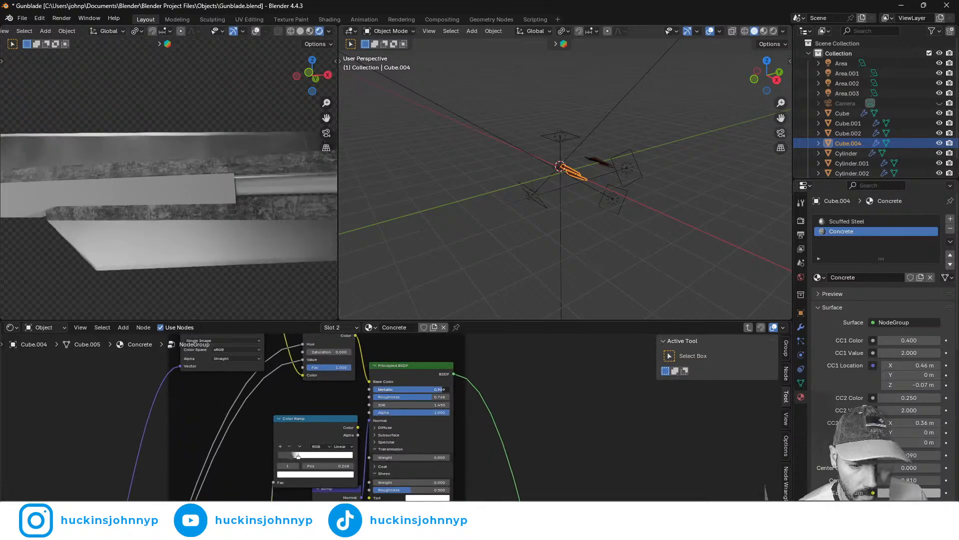
drag(433, 398, 385, 397)
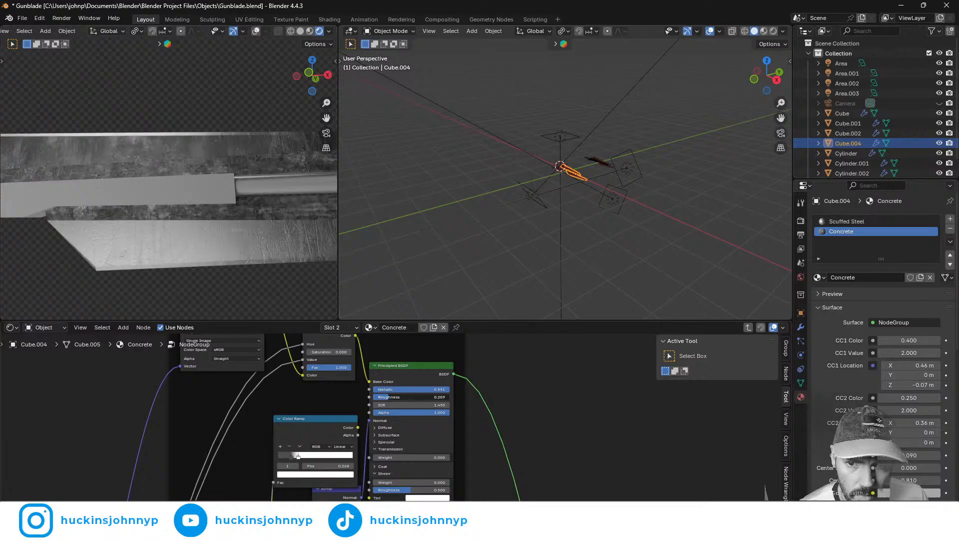
- Lower the Roughness to about 0.43 on the Principled BSDF in the frame below Concrete 1
middle_drag(489, 453, 443, 409)
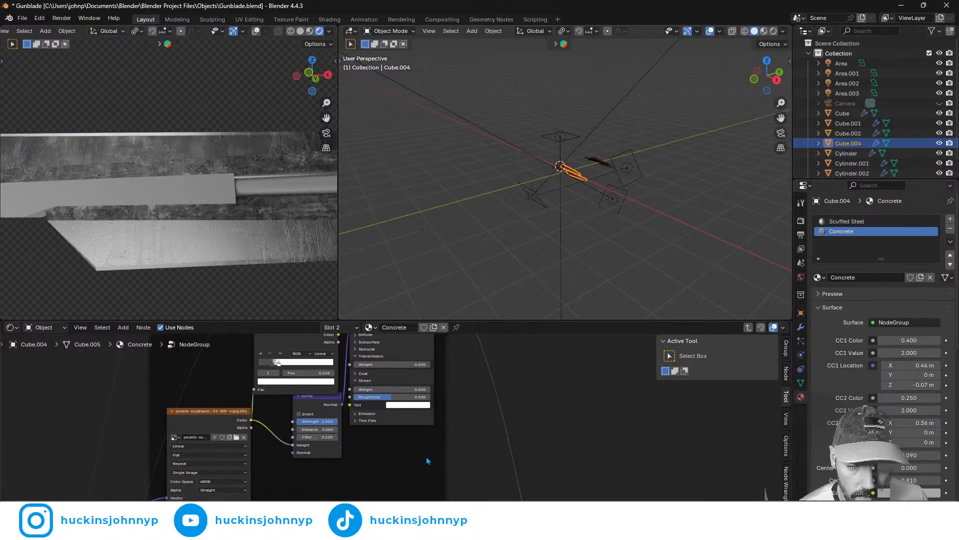
middle_drag(427, 460, 406, 367)
mouse_move(366, 409)
mouse_down()
mouse_move(323, 409)
mouse_move(342, 409)
mouse_up()
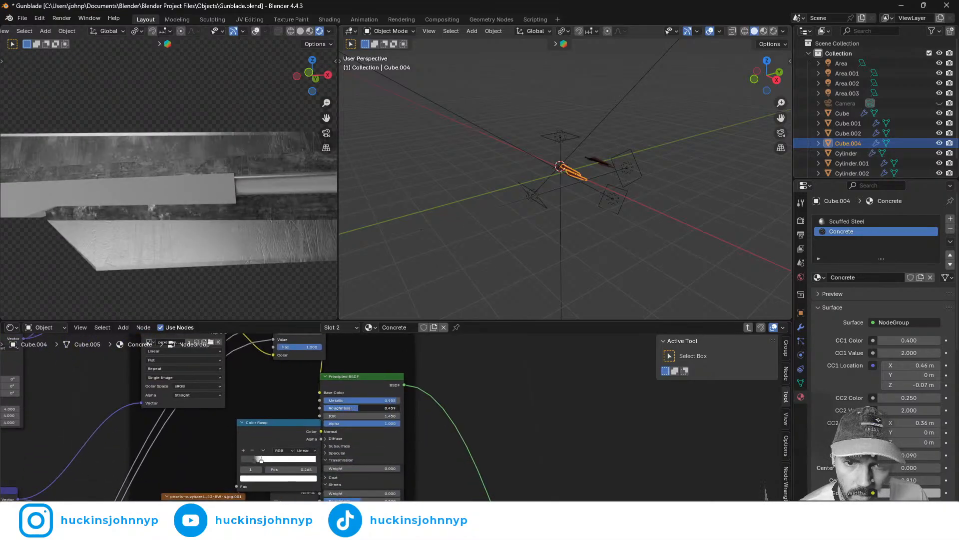
scroll(488, 451, down, 3)
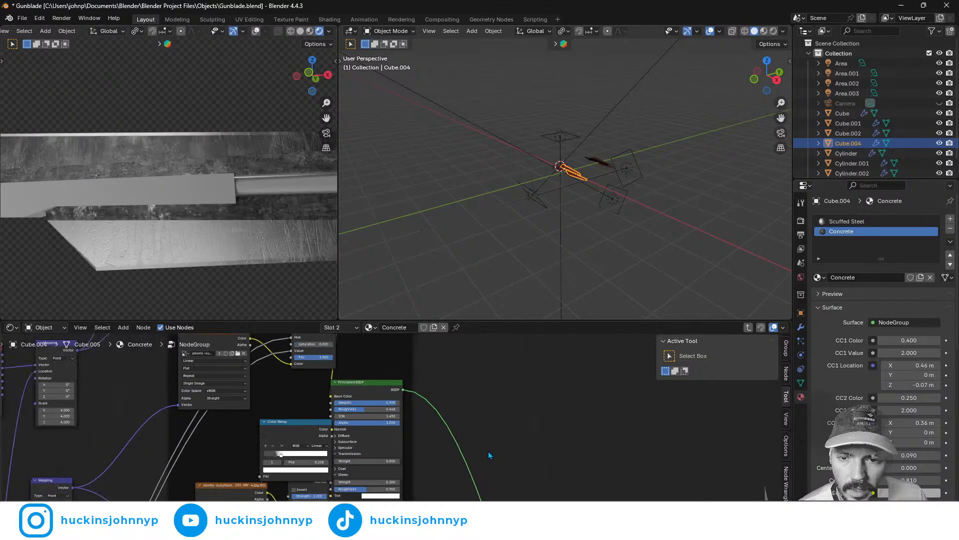
- Stretch the Area.001 light along the global X axis by a factor of about 6.19
middle_drag(227, 200, 210, 257)
scroll(607, 197, up, 5)
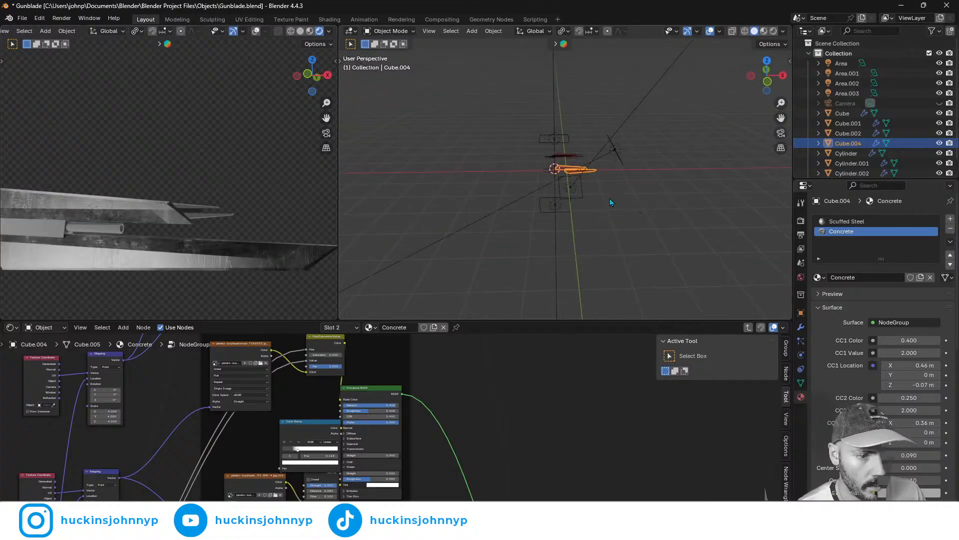
middle_drag(606, 194, 490, 254)
click(491, 258)
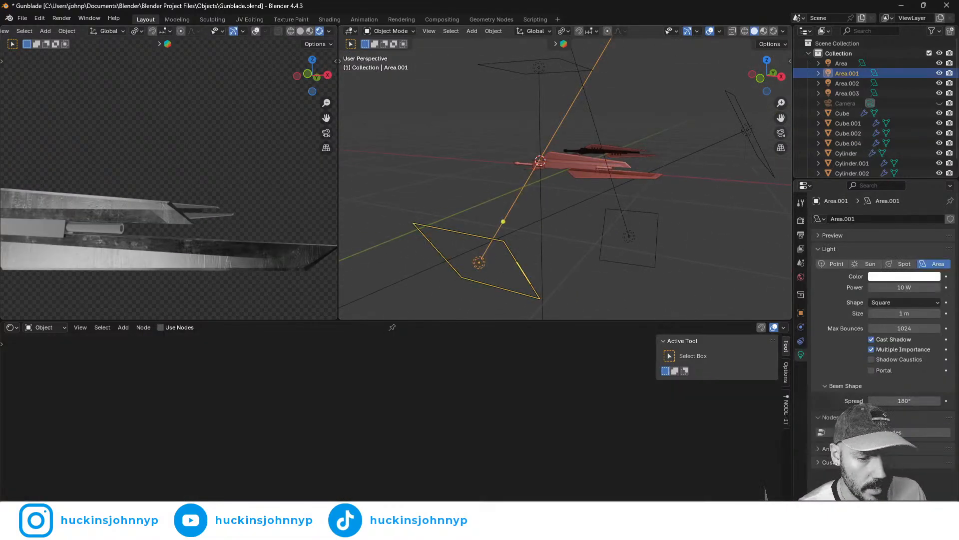
key(s)
key(x)
click(736, 290)
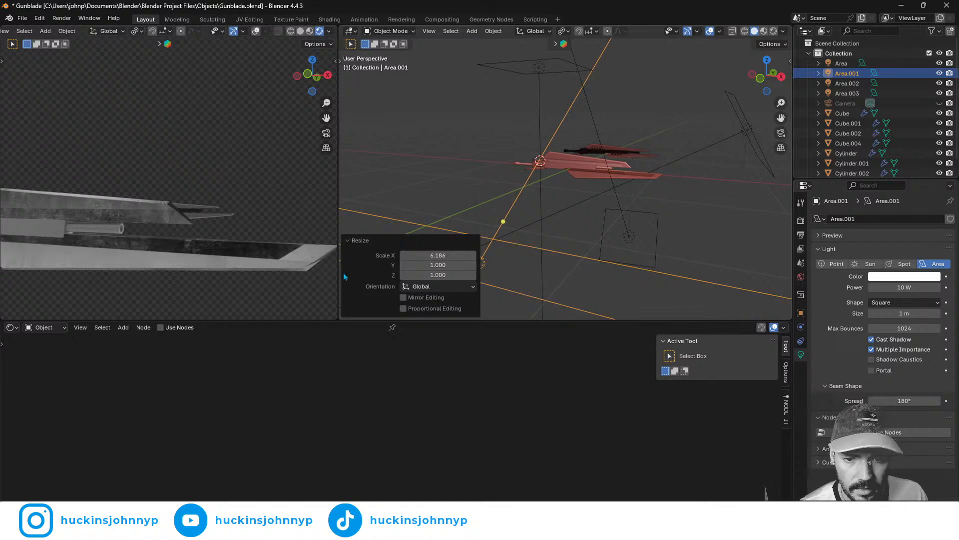
- Select the gunblade's central body Cube and inset its side faces by about 0.007 m
middle_drag(278, 271, 94, 217)
click(145, 200)
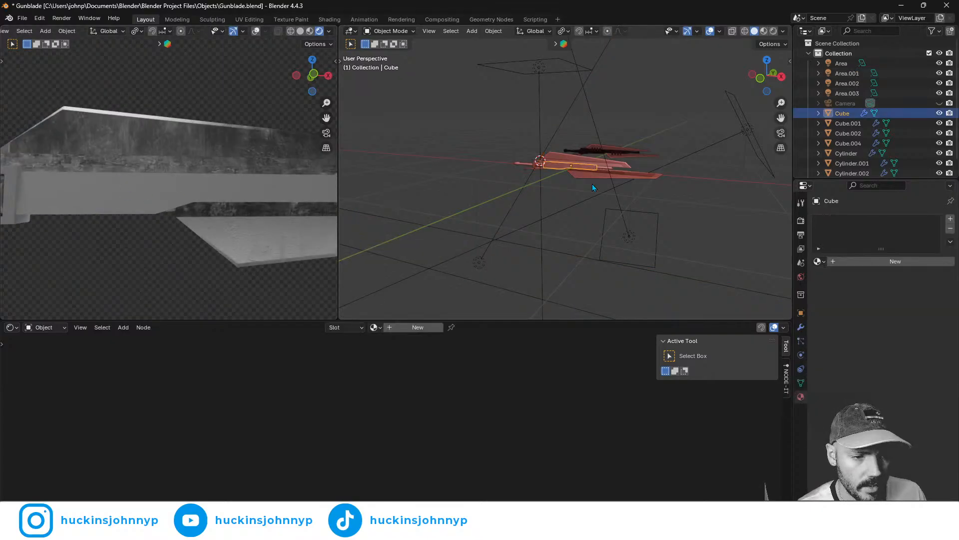
scroll(592, 184, up, 3)
scroll(589, 176, up, 5)
scroll(661, 196, up, 3)
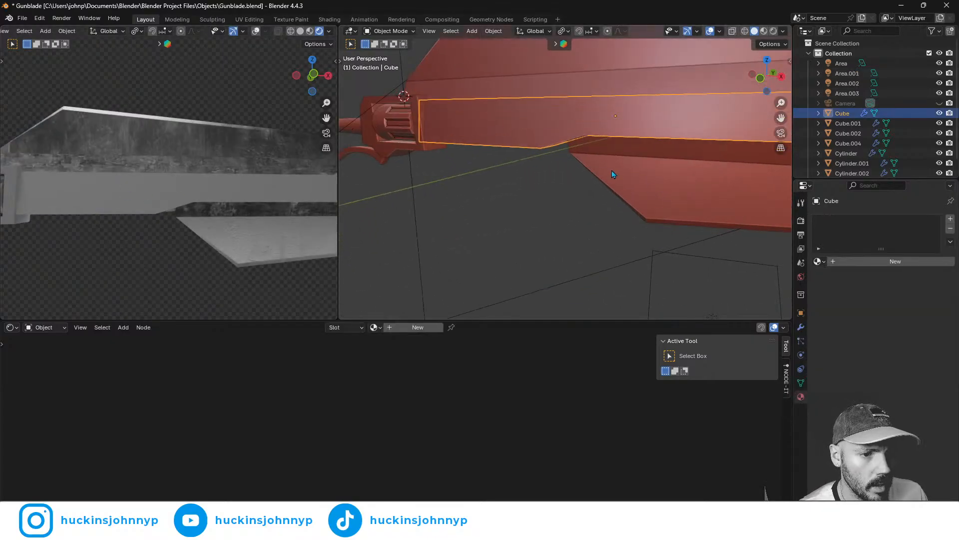
middle_drag(610, 170, 658, 153)
key(Tab)
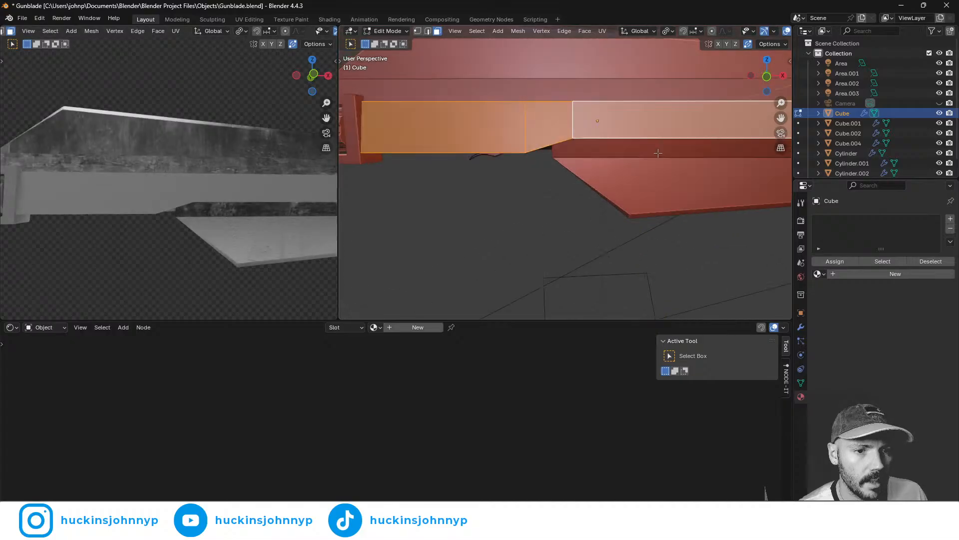
key(i)
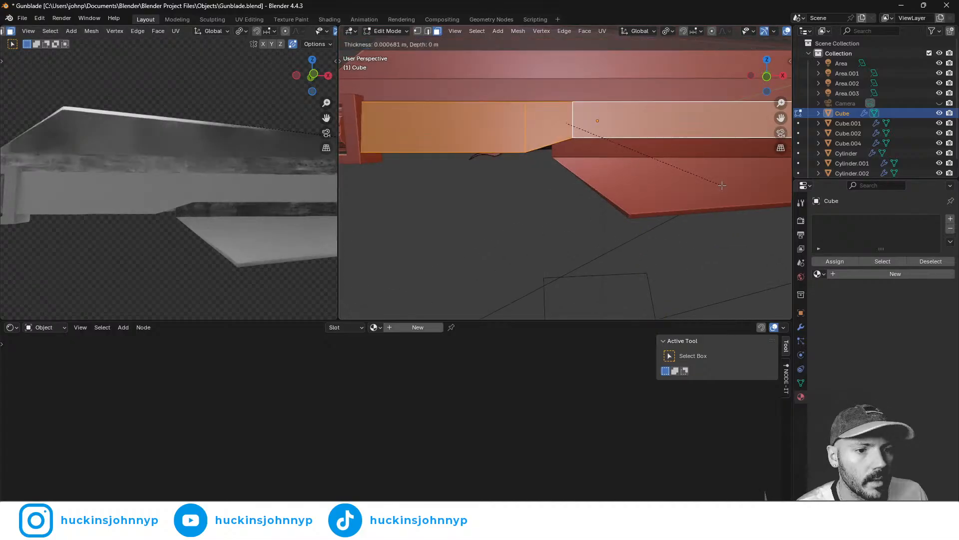
click(718, 185)
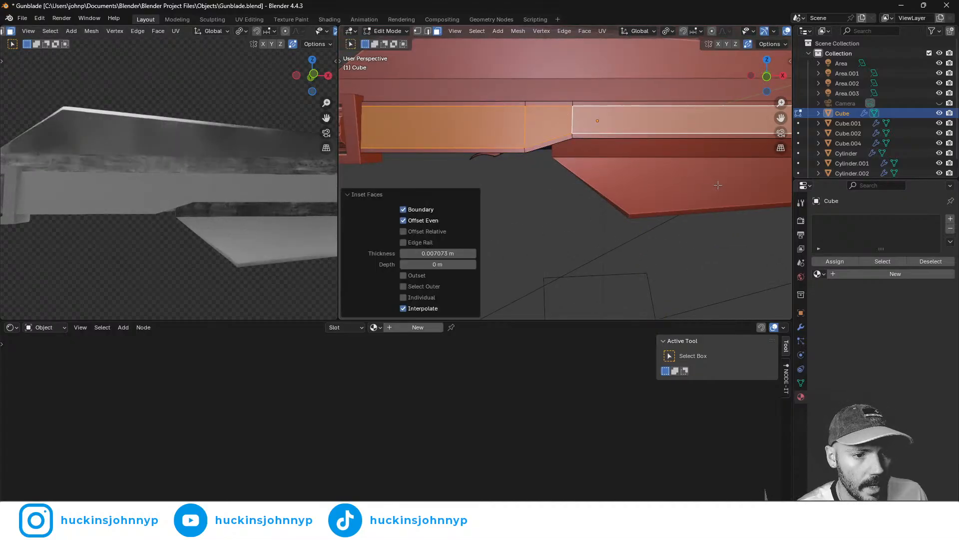
- Leave mesh editing and set the Cube body's subdivision level to 1
middle_drag(718, 185, 519, 169)
key(Tab)
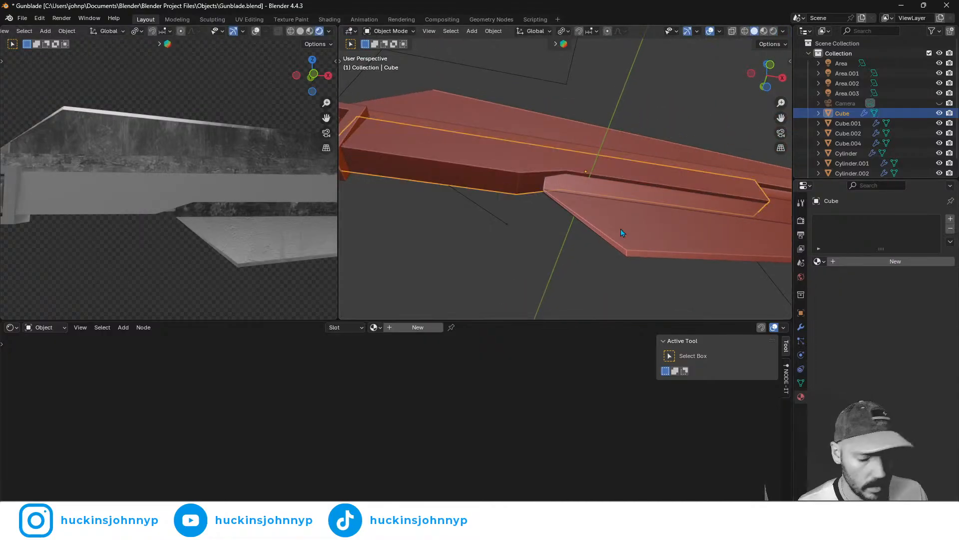
key(ctrl+1)
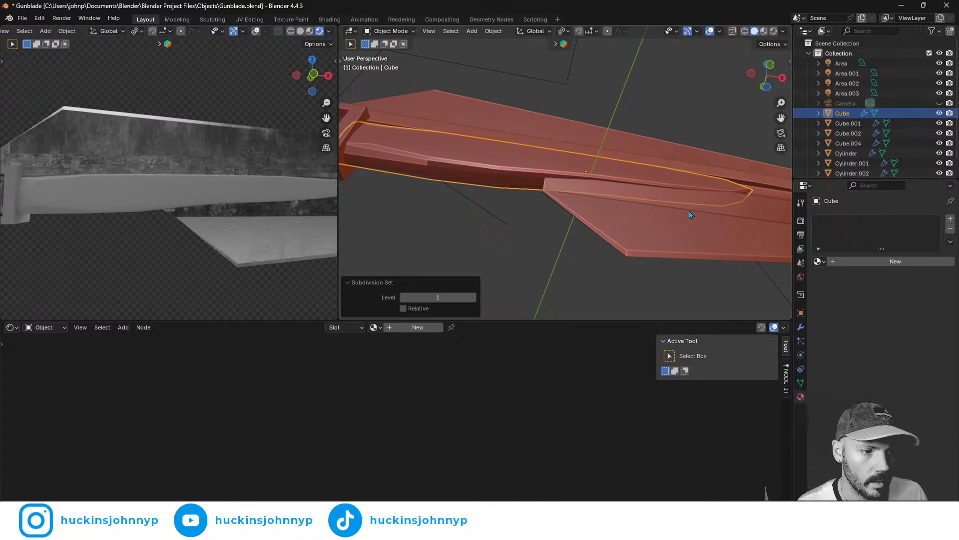
- Open the Cube body for mesh editing and isolate it in local view
middle_drag(689, 211, 650, 170)
key(Tab)
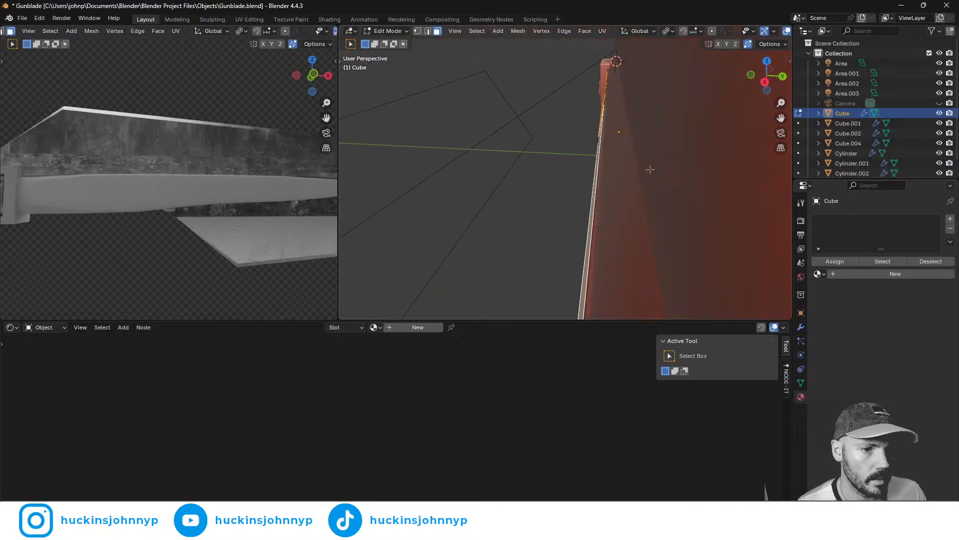
scroll(607, 160, down, 3)
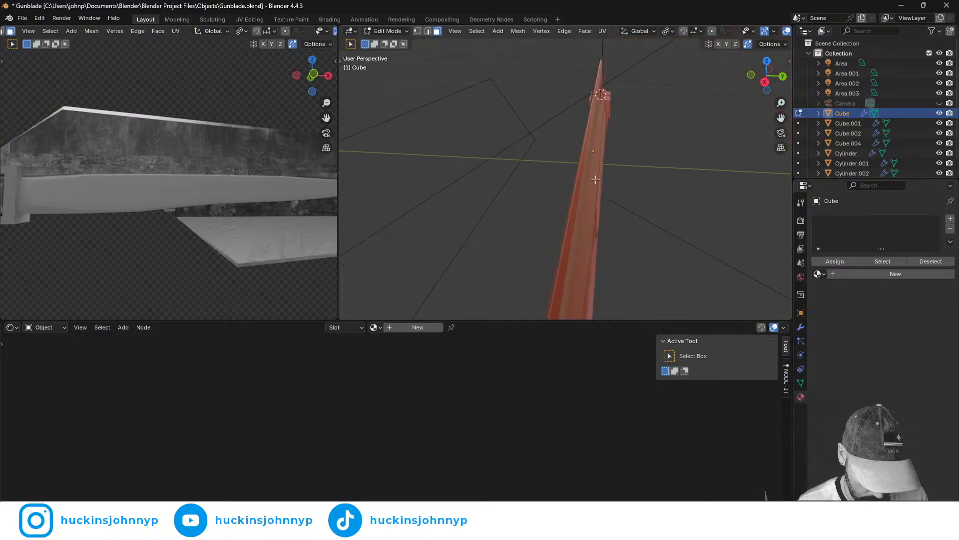
key(KP_Divide)
middle_drag(595, 179, 601, 217)
scroll(569, 210, up, 3)
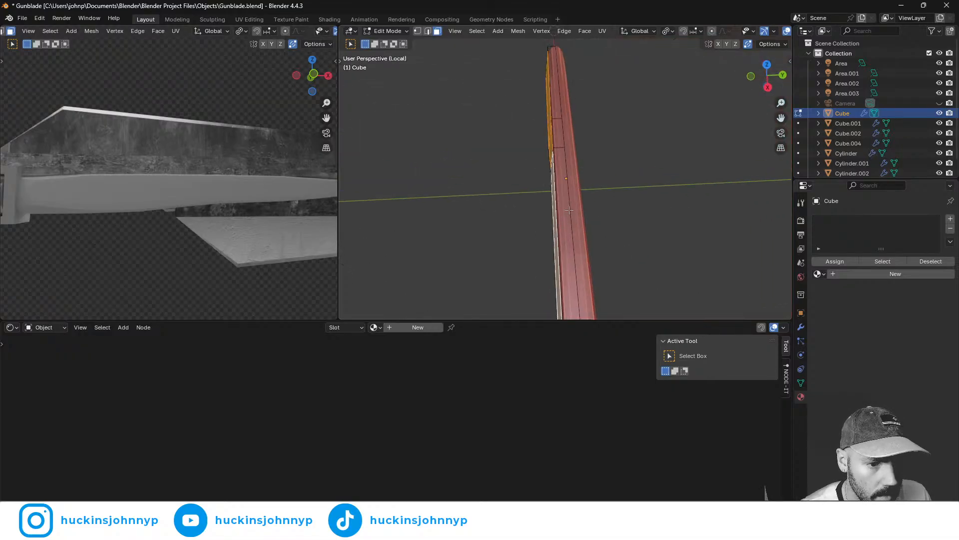
- Add a single lengthwise edge loop along the body's narrow face, slid toward its outer edge, and leave mesh editing
click(565, 183)
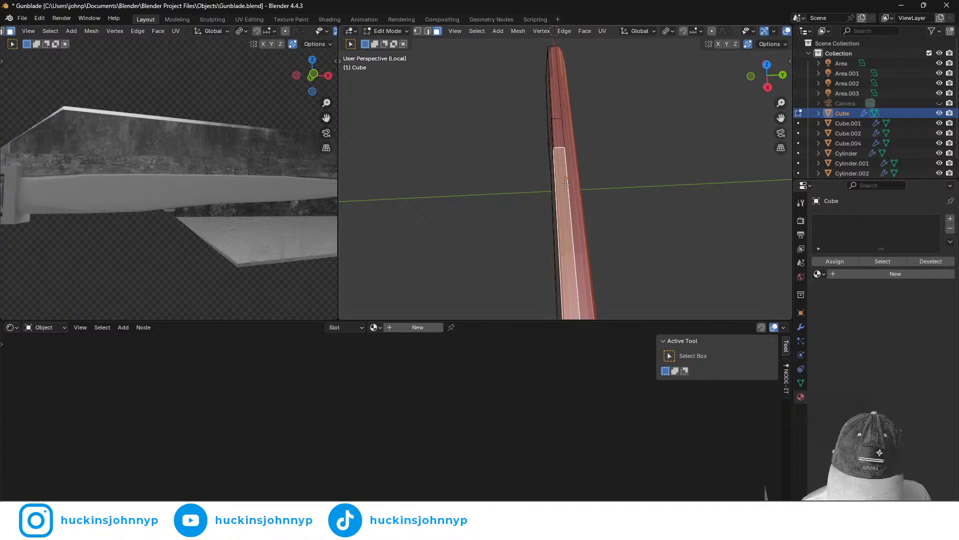
key(ctrl+r)
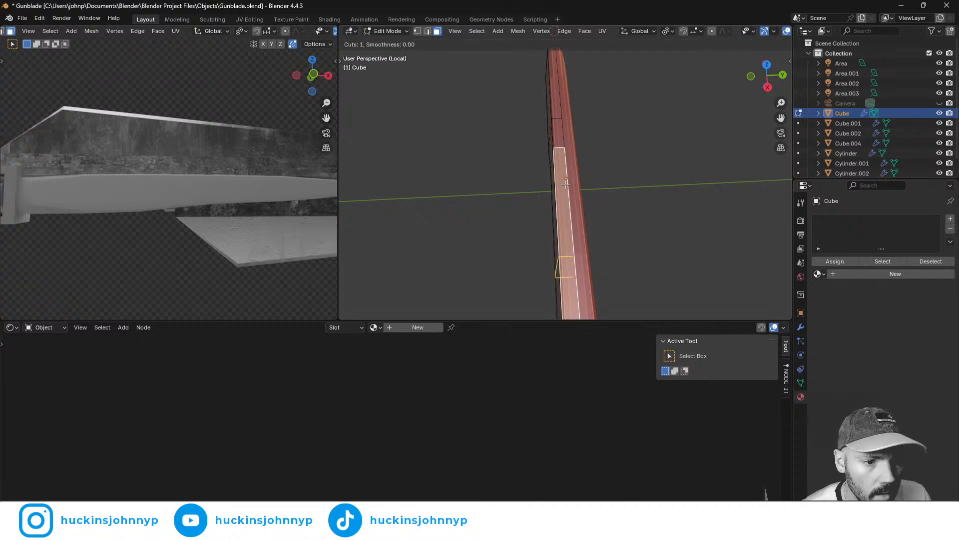
click(558, 147)
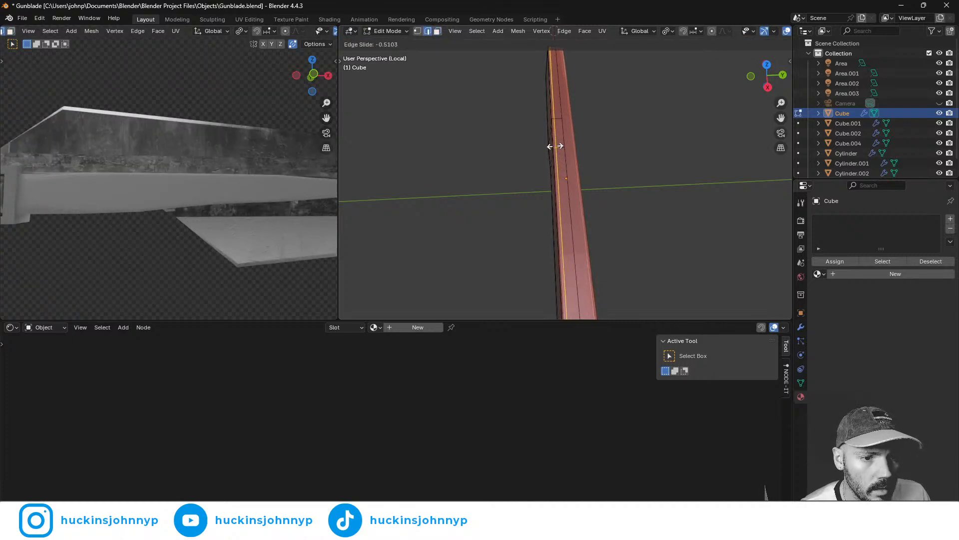
click(554, 146)
key(Tab)
middle_drag(555, 145, 446, 217)
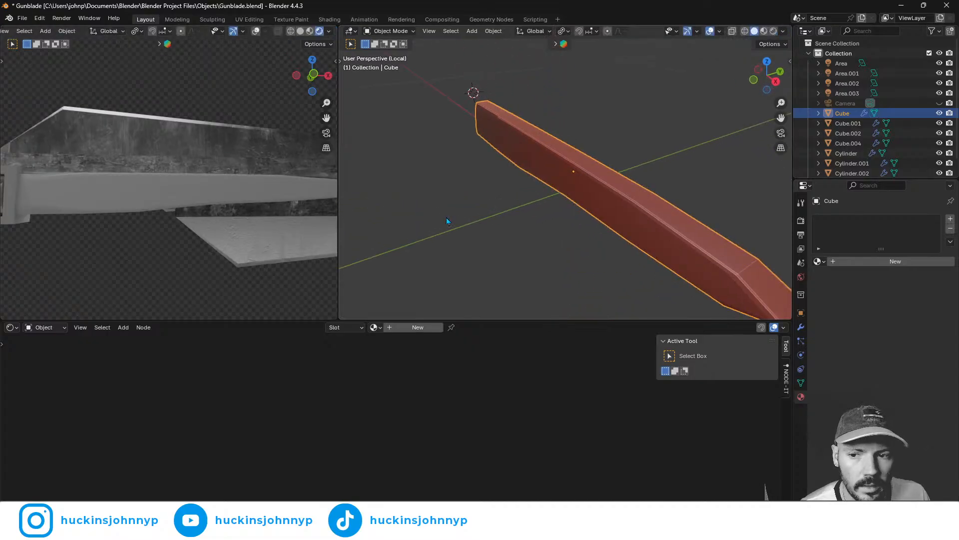
middle_drag(230, 217, 601, 200)
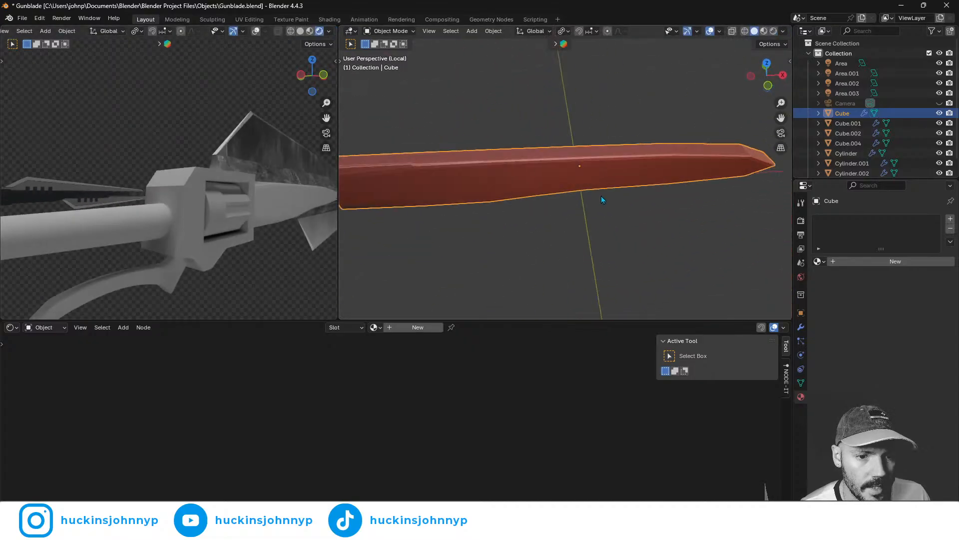
- Add a crosswise edge loop close to the body's handle end with a slide factor of about -0.951
key(Tab)
key(ctrl+r)
shift+middle_drag(454, 187, 588, 181)
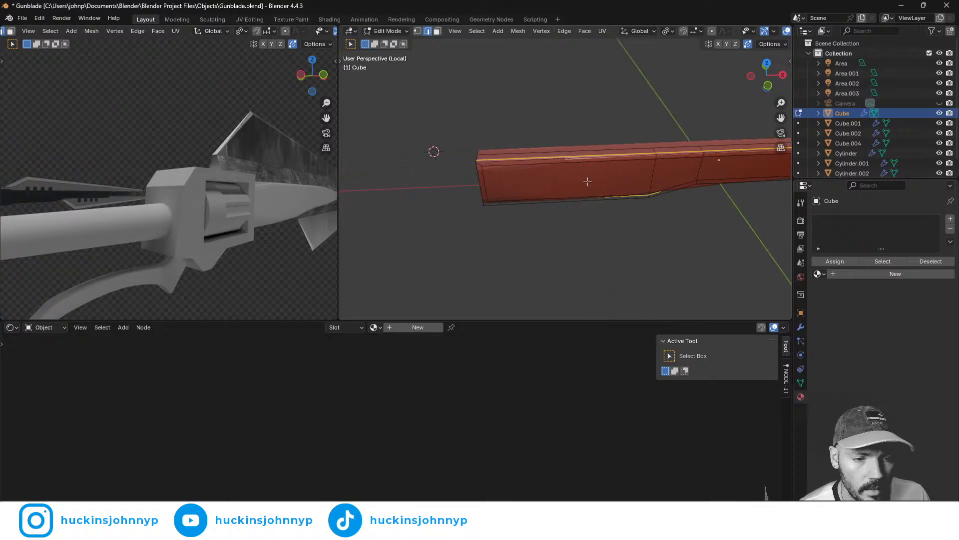
scroll(542, 183, up, 4)
key(ctrl+e)
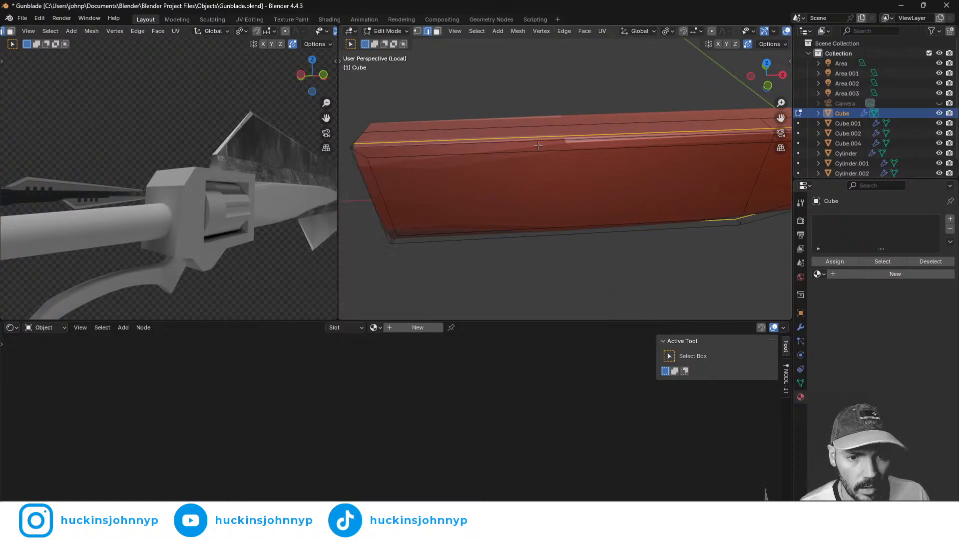
key(ctrl+r)
click(492, 158)
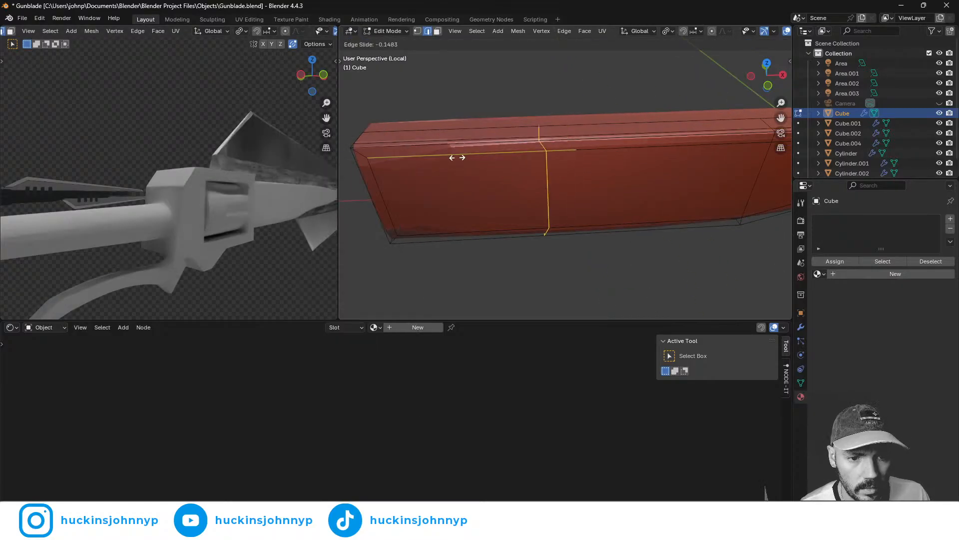
click(752, 180)
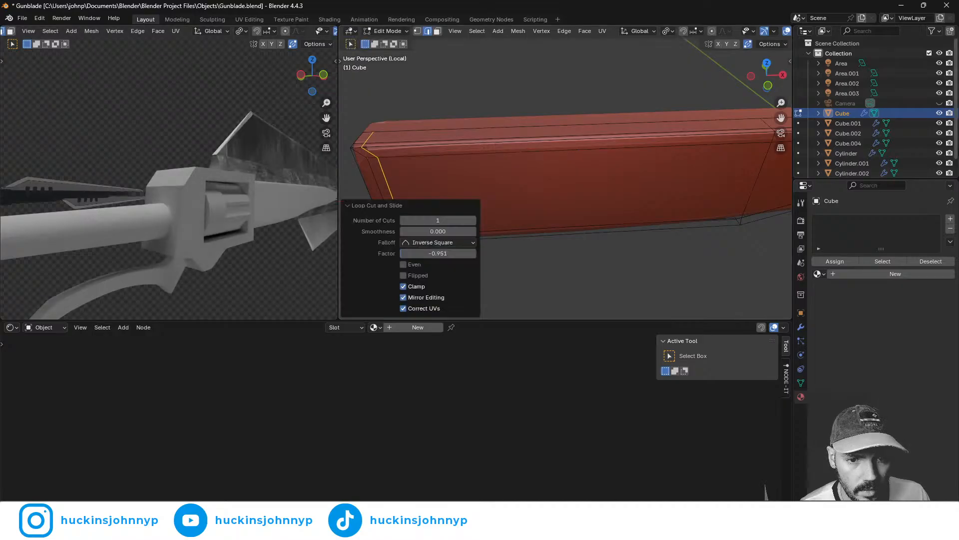
- Flatten the handle-end edge loop by scaling it to 0 along global X, and leave mesh editing
key(s)
key(x)
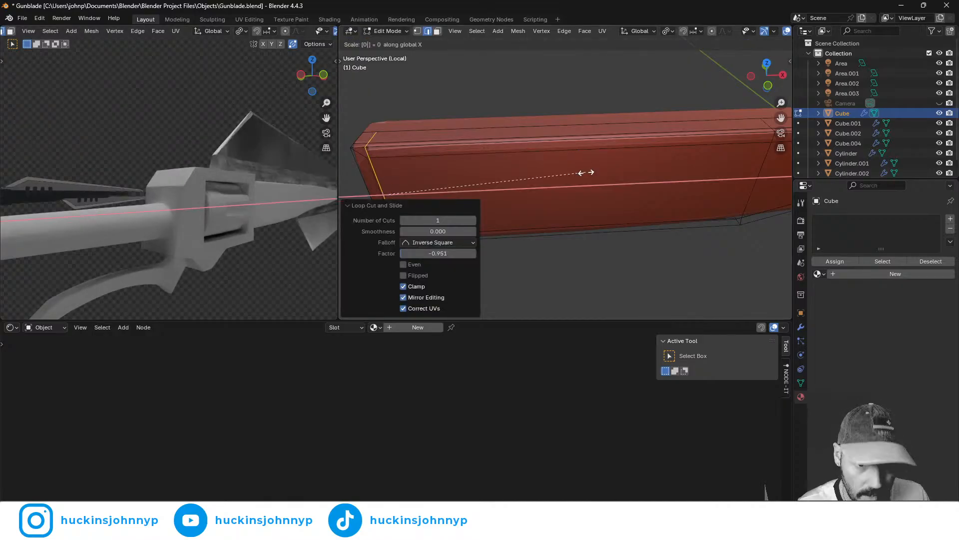
key(Return)
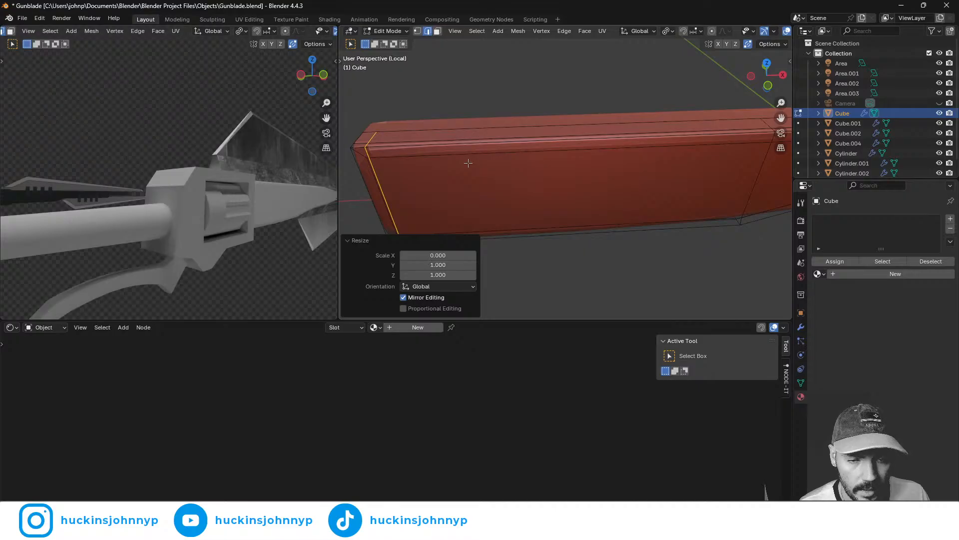
click(552, 172)
key(Tab)
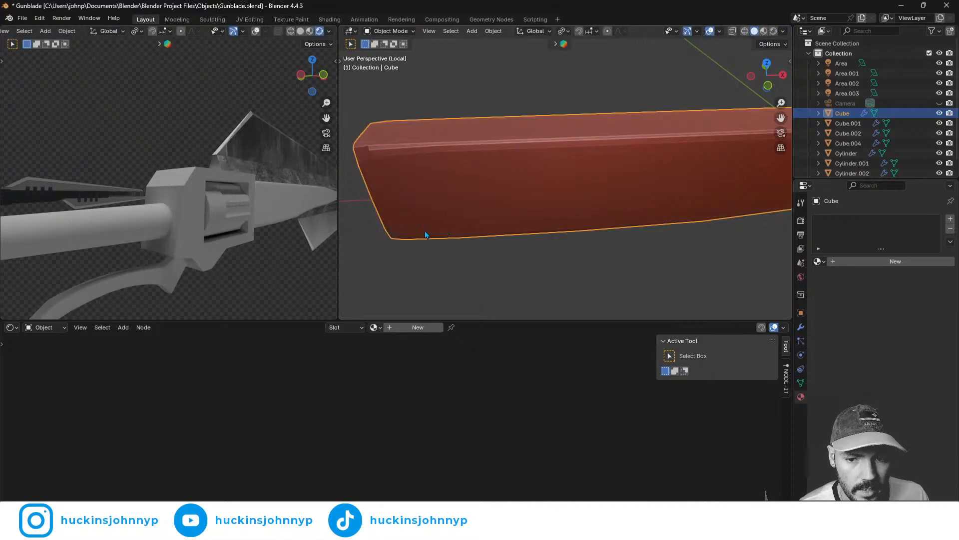
middle_drag(278, 230, 189, 205)
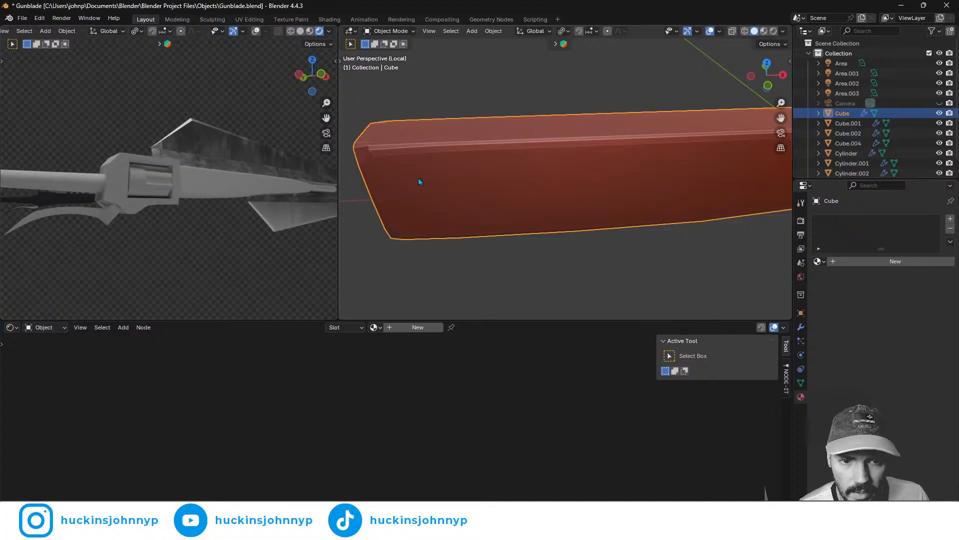
- Apply Shade Auto Smooth to the Cube body with a 30° angle
right_click(418, 178)
click(458, 179)
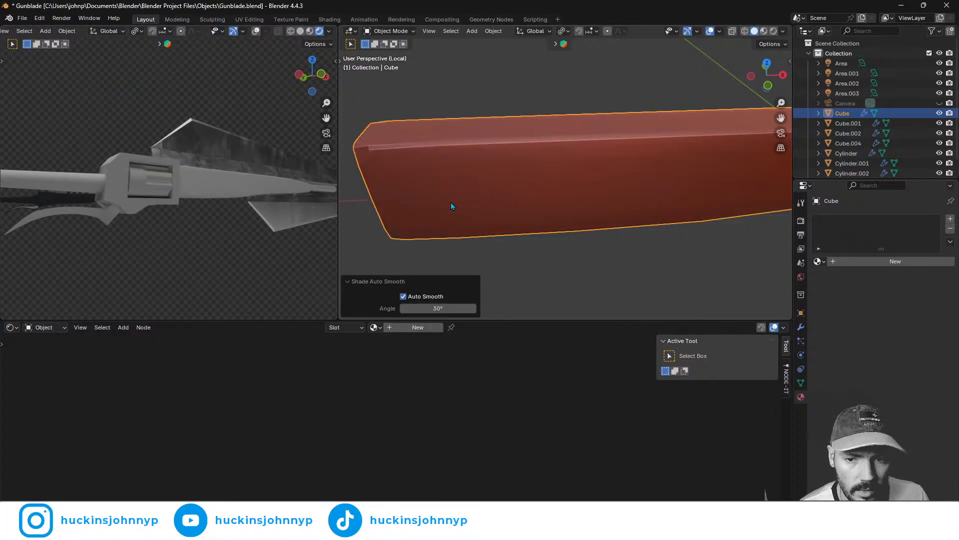
middle_drag(280, 235, 246, 198)
- Add a crosswise edge loop close to the body's tip end with a slide factor of about -0.918
shift+middle_drag(667, 205, 585, 196)
key(Tab)
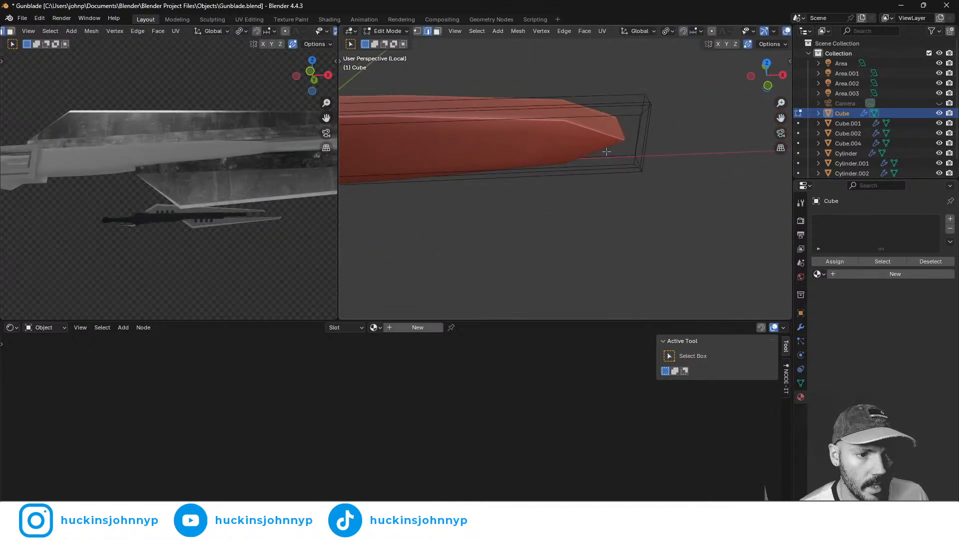
key(ctrl+r)
right_click(577, 145)
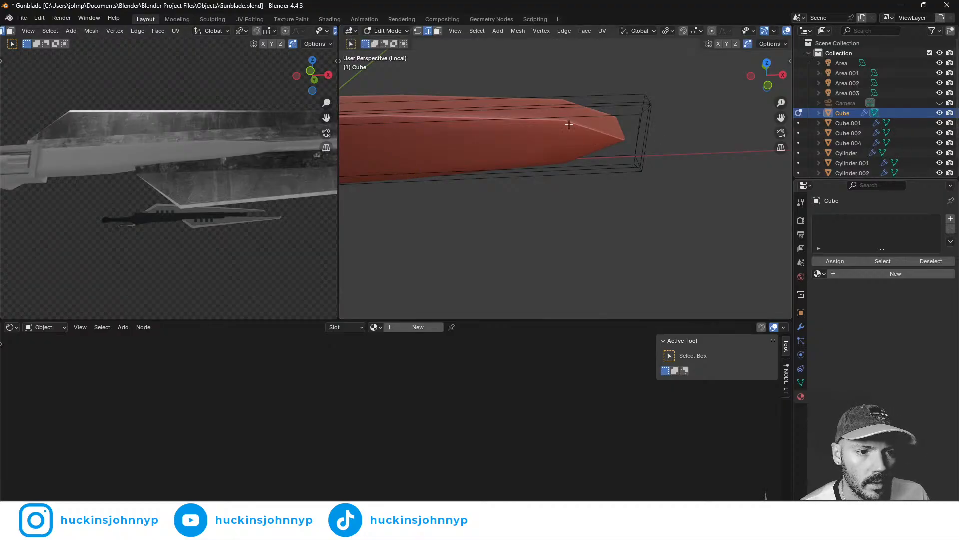
scroll(427, 155, down, 2)
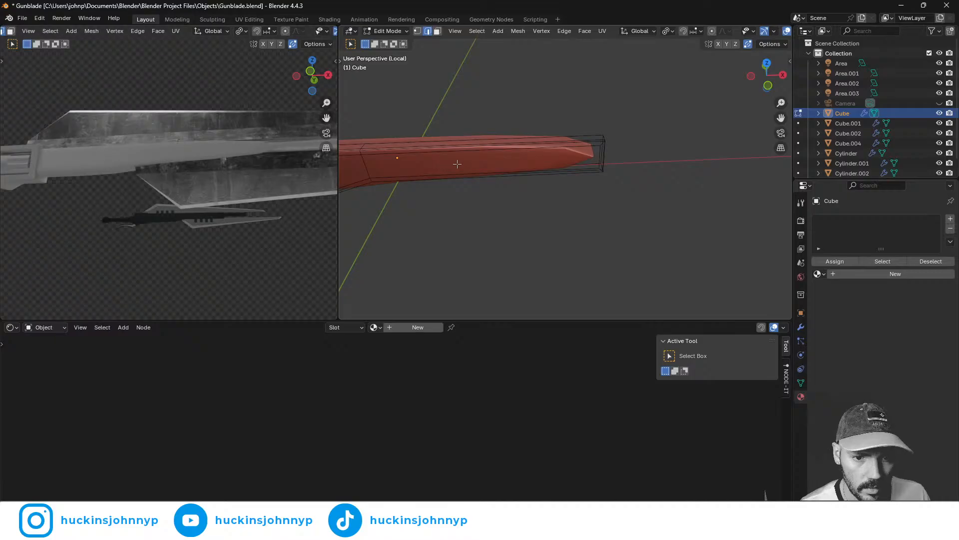
key(ctrl+t)
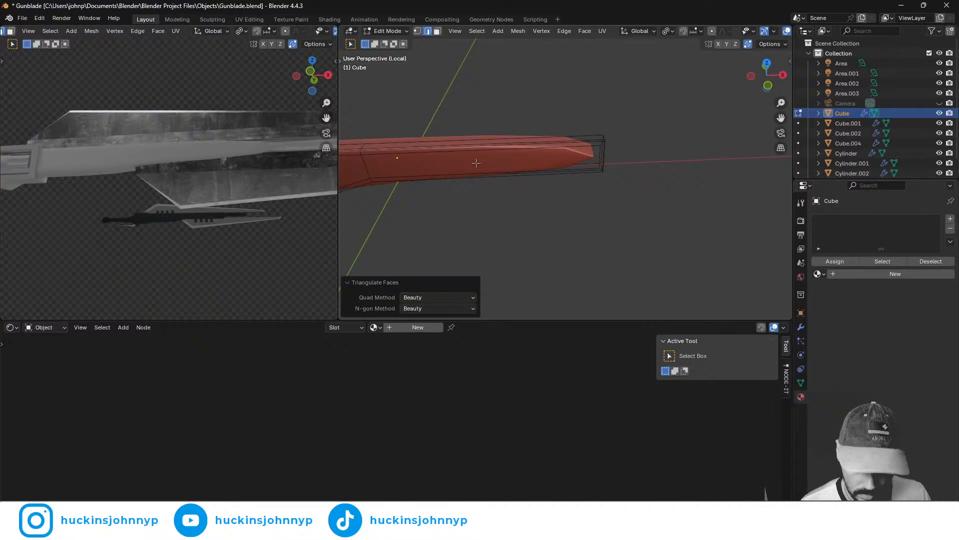
key(ctrl+r)
click(493, 162)
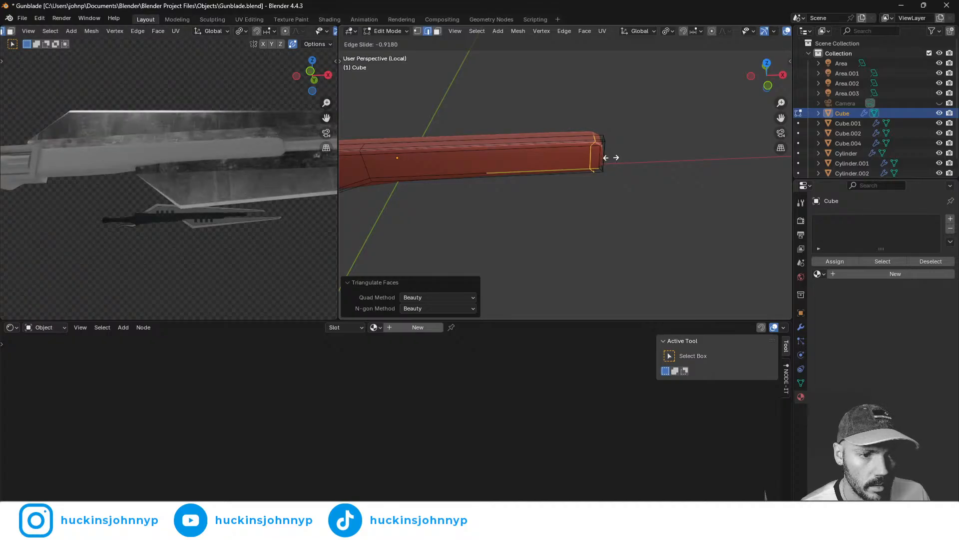
click(611, 157)
- Straighten the tip-end edge loop by scaling it and clear the selection
key(s)
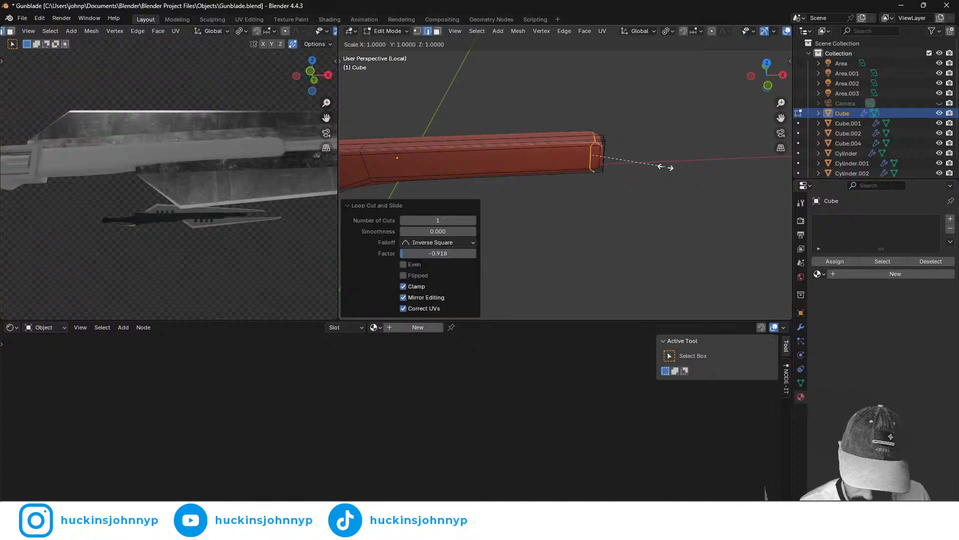
click(666, 167)
click(666, 166)
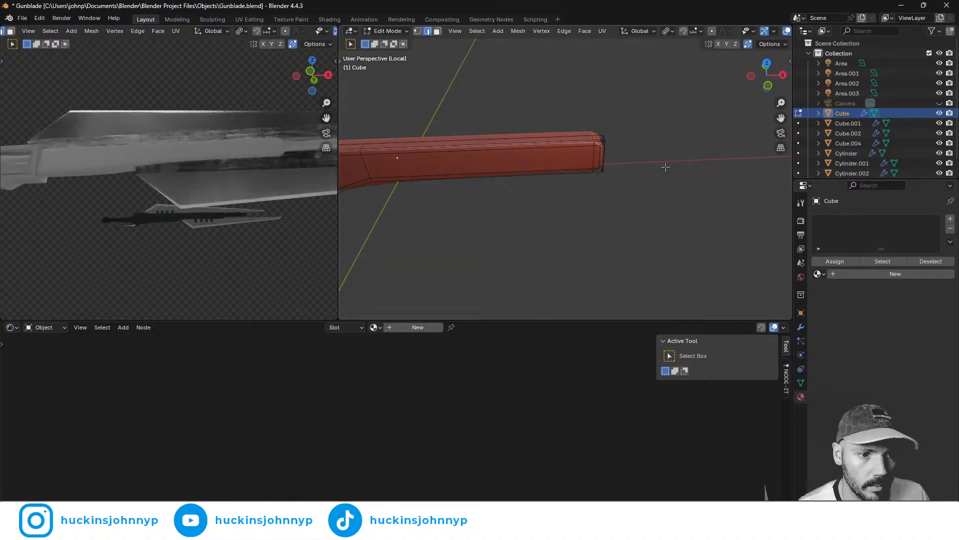
middle_drag(568, 162, 661, 177)
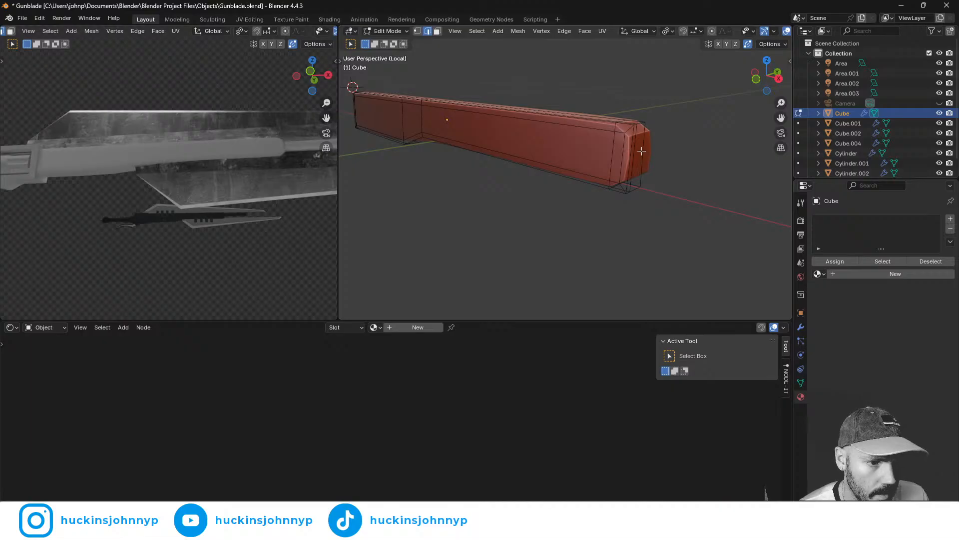
middle_drag(640, 138, 626, 162)
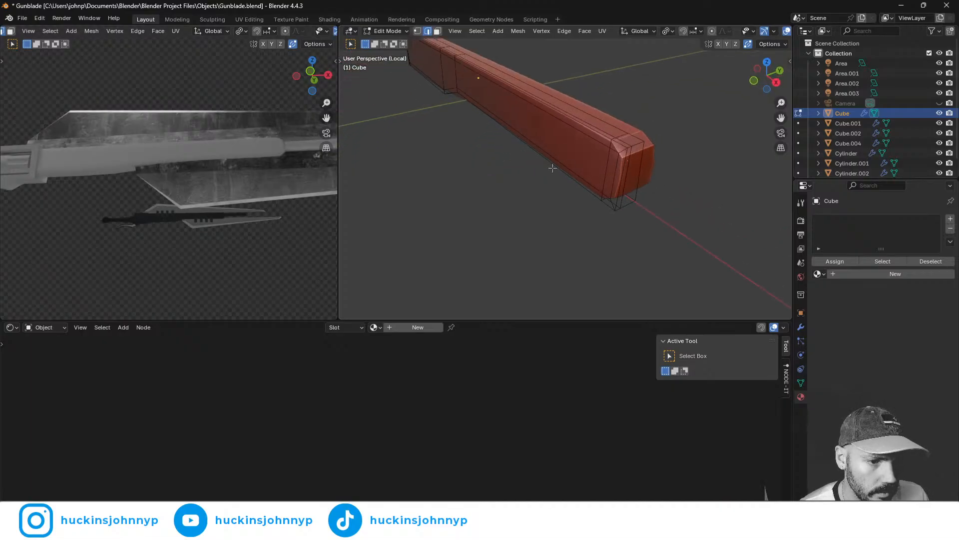
- Move the Subdivision modifier above Mirror, set its viewport level to 2, and leave mesh editing
click(802, 327)
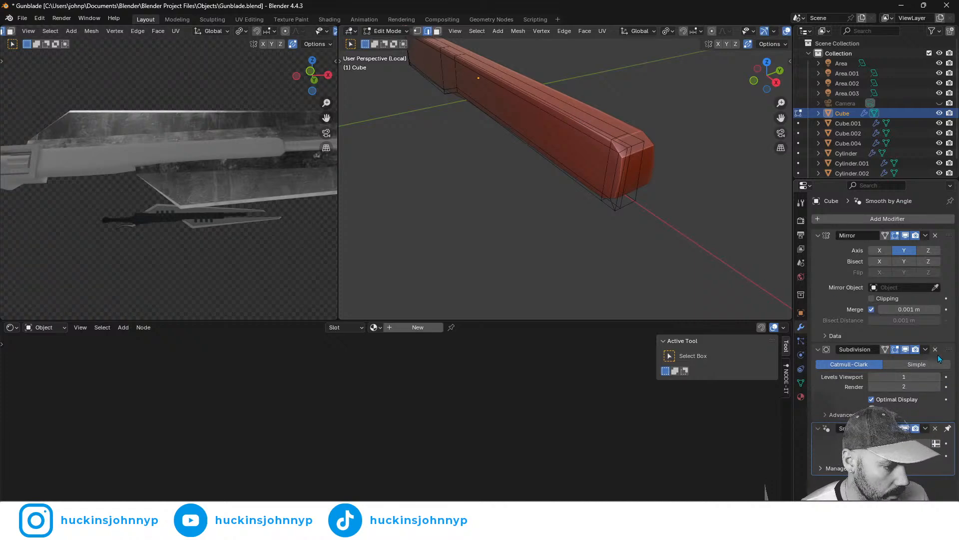
drag(948, 349, 931, 230)
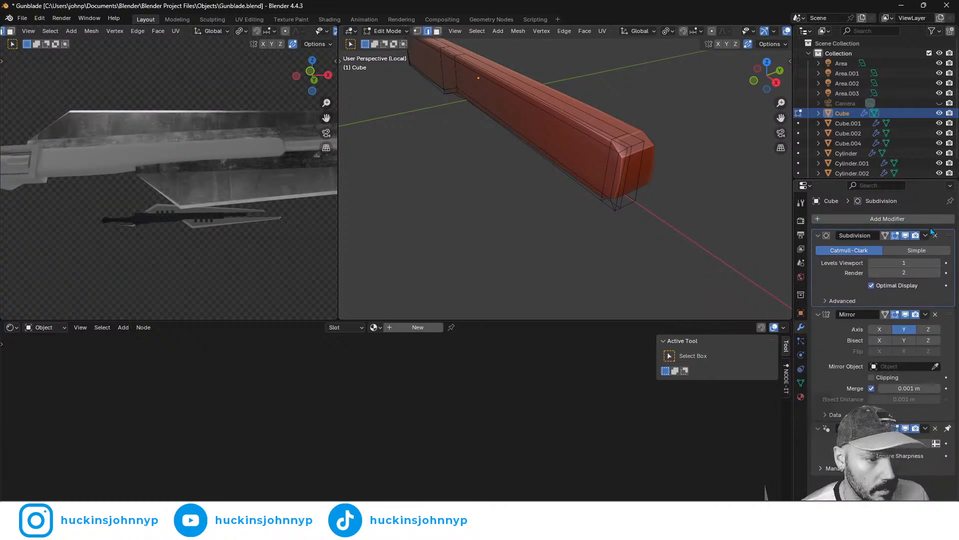
click(936, 262)
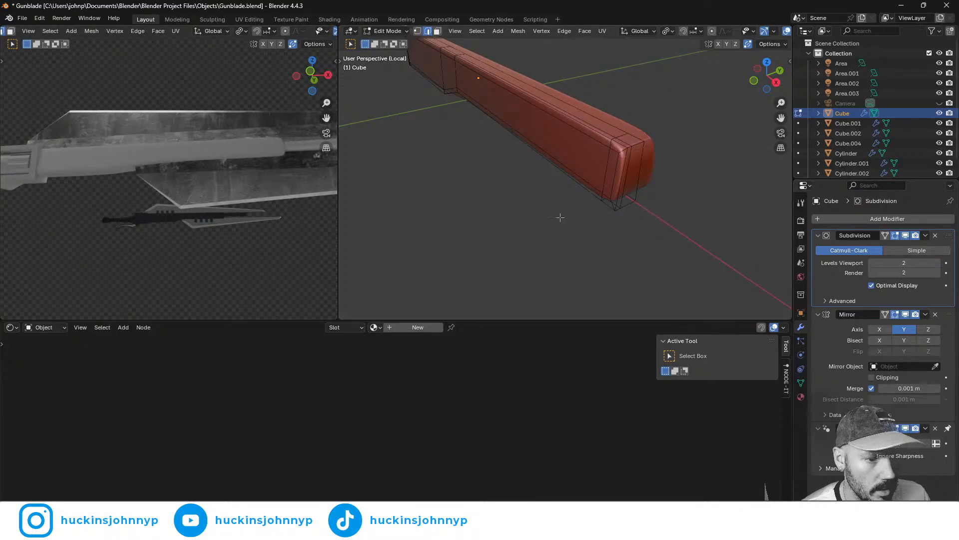
key(Tab)
- Examine the subdivided body's surface and shading in the solid and rendered views
middle_drag(539, 220, 622, 182)
shift+middle_drag(505, 197, 566, 191)
scroll(565, 191, up, 3)
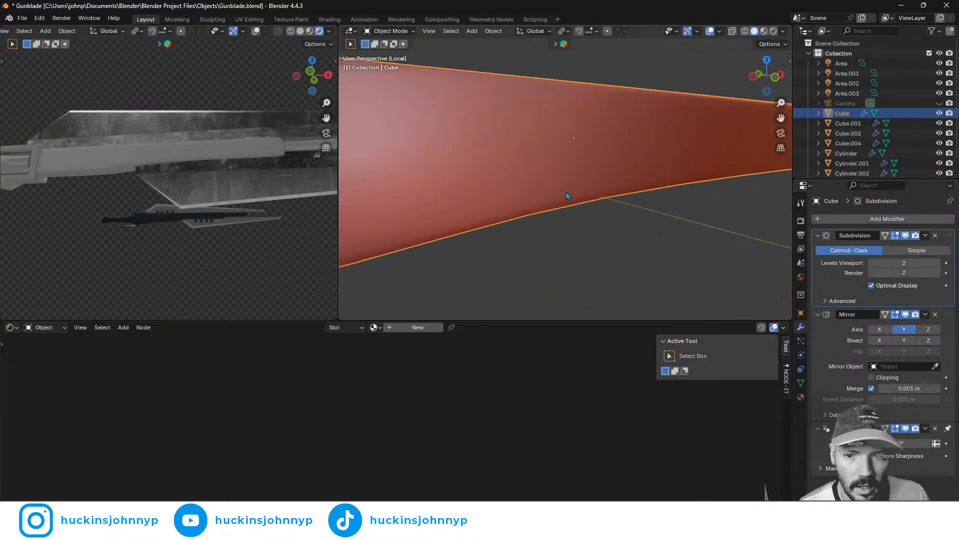
middle_drag(183, 188, 175, 161)
scroll(160, 183, up, 4)
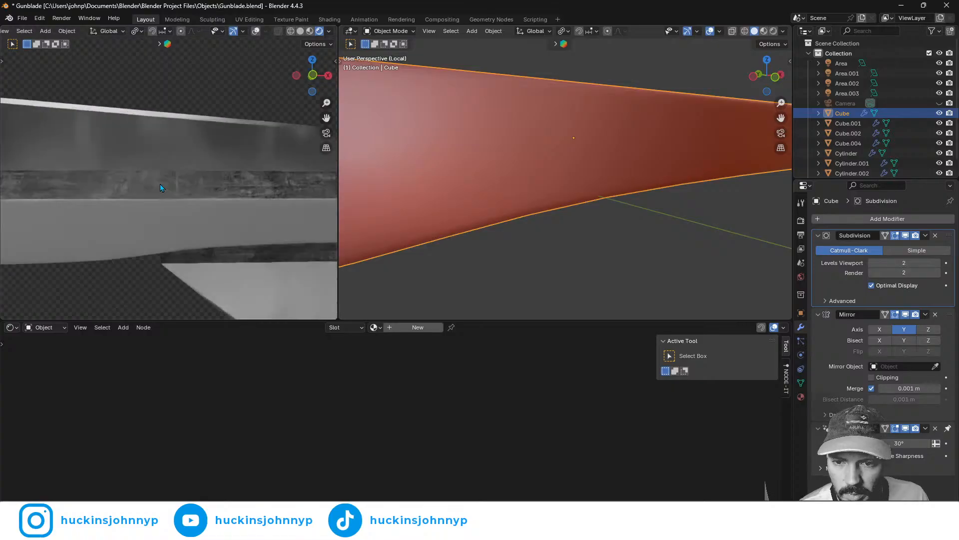
scroll(173, 193, down, 3)
scroll(174, 193, up, 6)
scroll(174, 193, down, 3)
scroll(535, 151, down, 6)
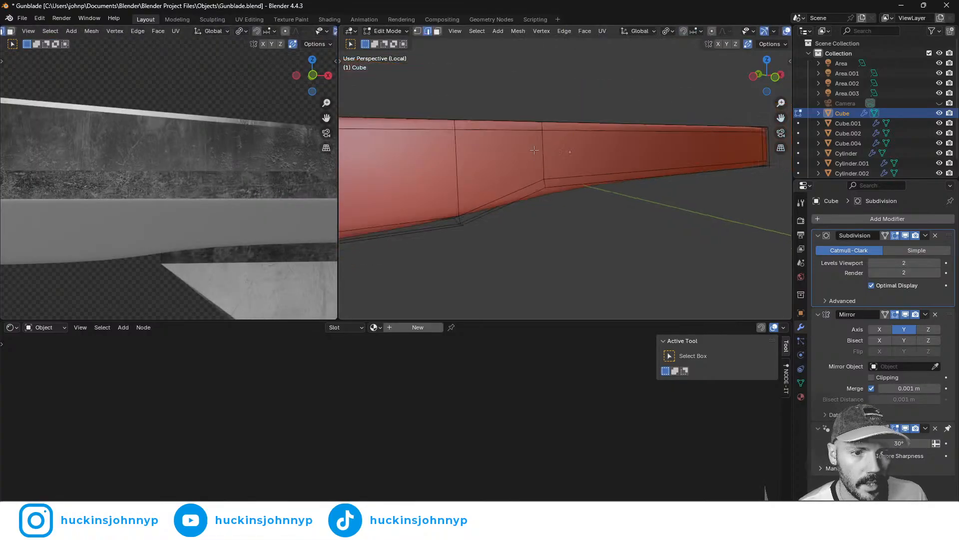
- Unwrap the entire Cube body mesh with Cube Projection and return to Object Mode
key(Tab)
key(u)
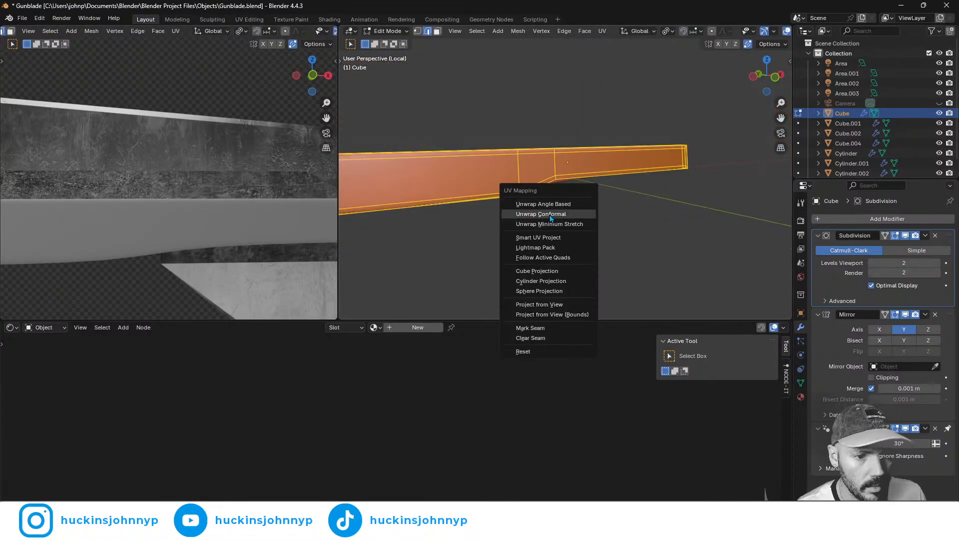
click(558, 272)
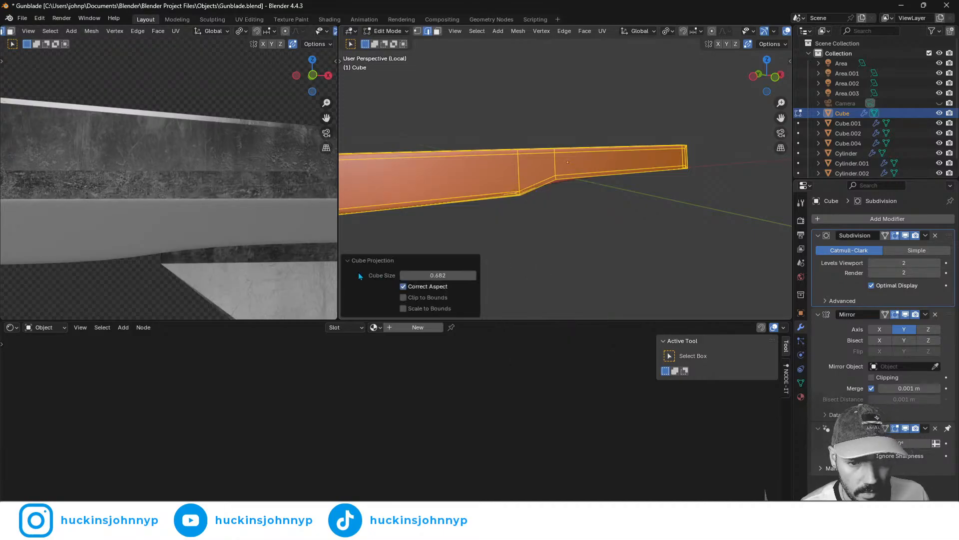
click(346, 260)
key(Tab)
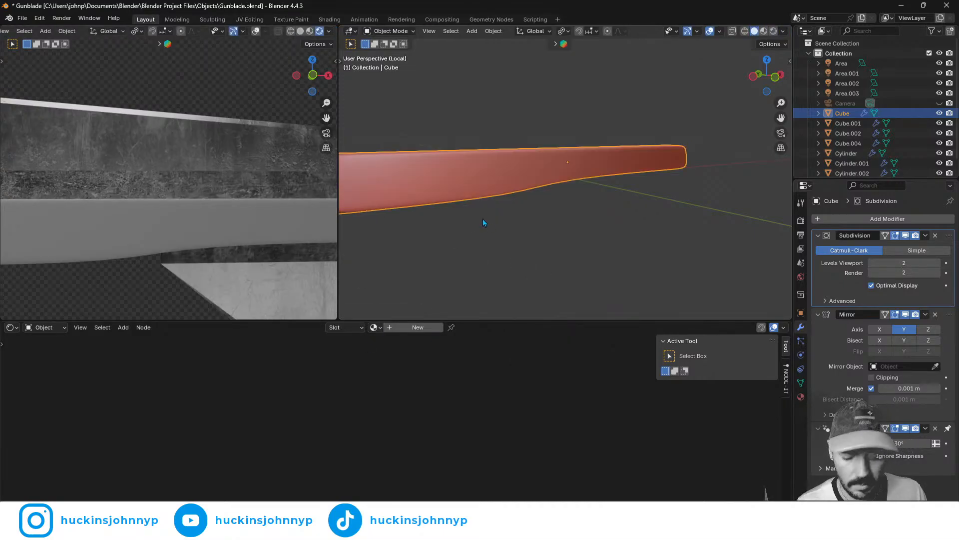
- Save the file and apply the Procedural Wood material from the asset library to the Cube body
key(ctrl+s)
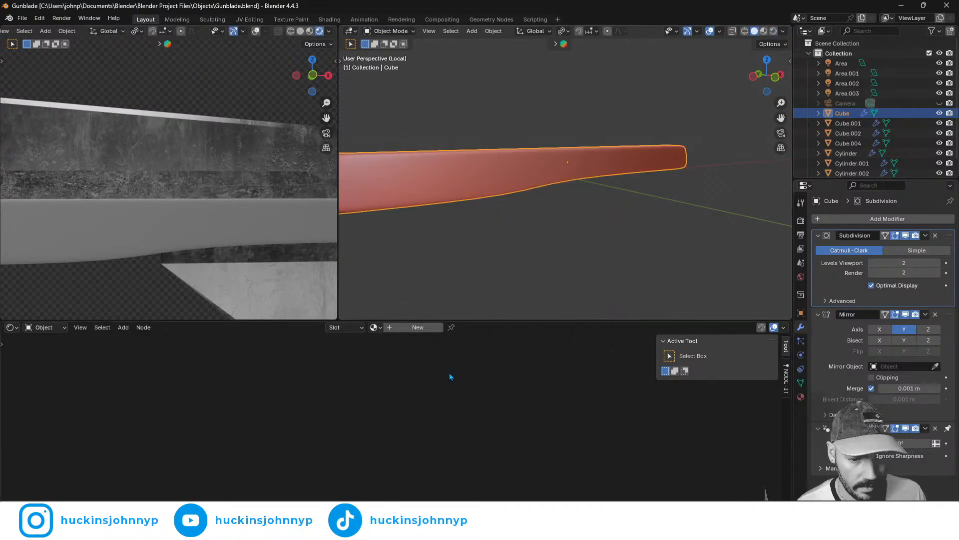
click(12, 327)
click(333, 387)
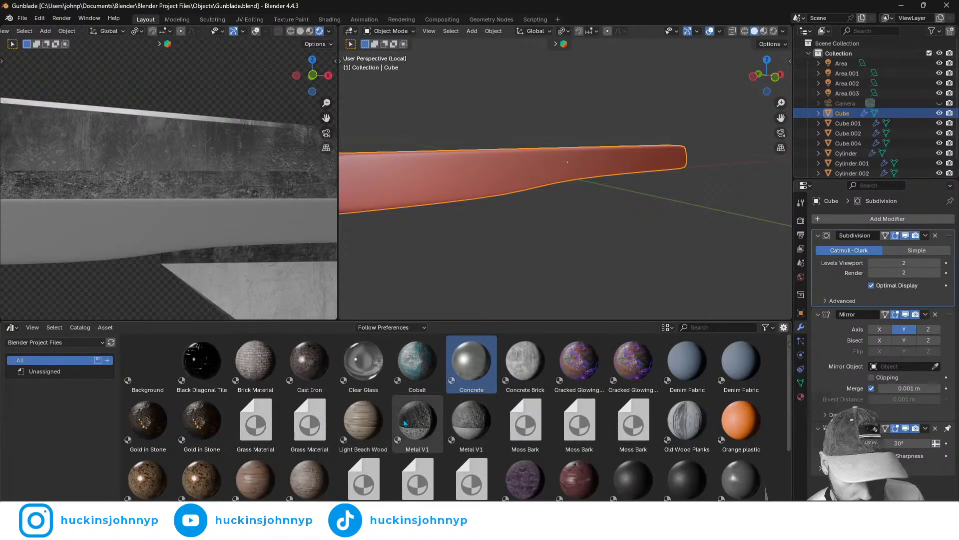
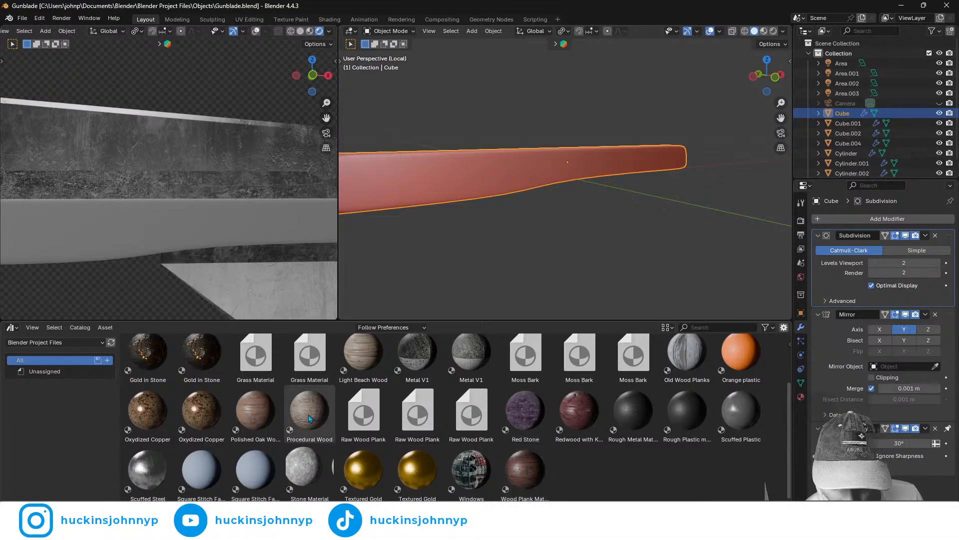
drag(310, 412, 427, 189)
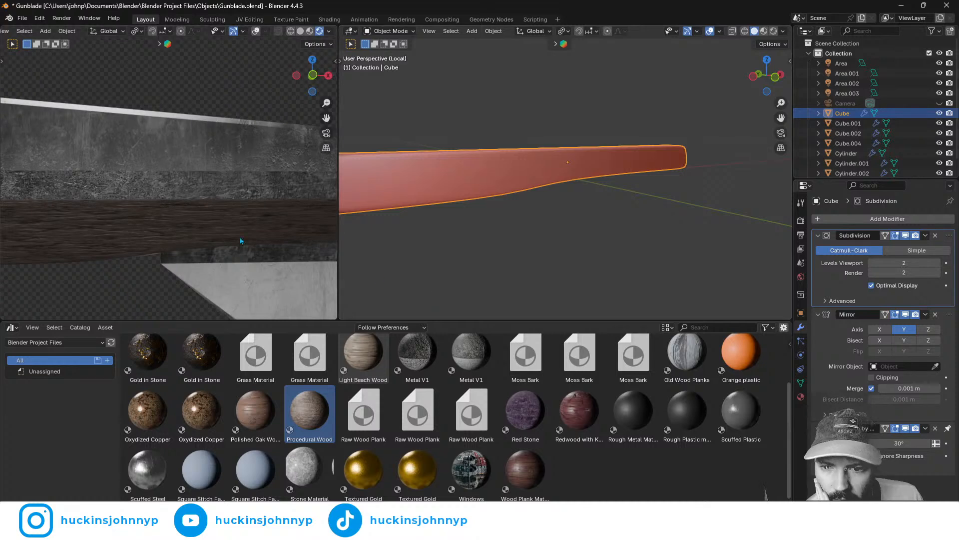
- Examine the wood material on the gunblade's body from several angles in the rendered view
scroll(165, 228, down, 10)
scroll(184, 222, up, 8)
middle_drag(185, 221, 160, 181)
scroll(121, 142, down, 4)
shift+middle_drag(121, 142, 284, 190)
middle_drag(225, 207, 218, 188)
scroll(198, 170, up, 3)
scroll(199, 170, down, 2)
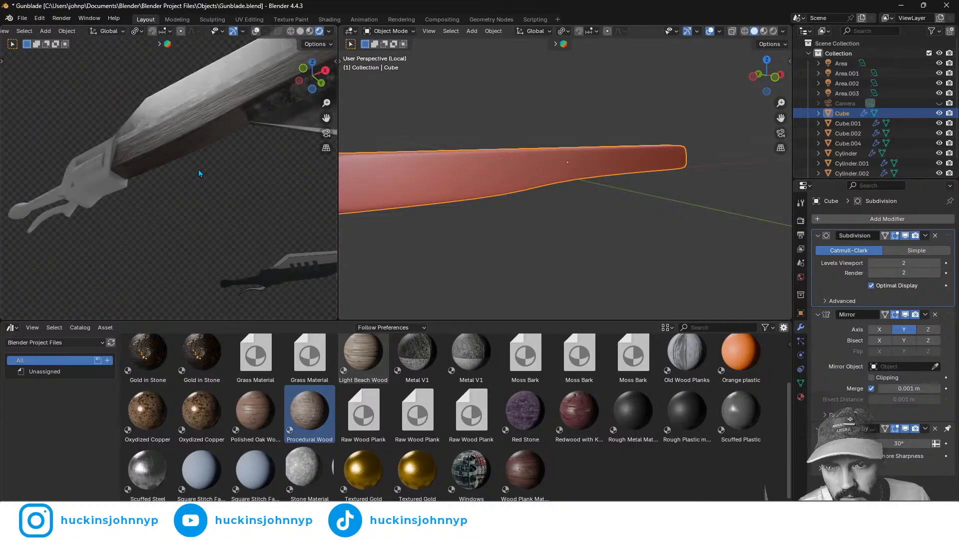
- Show the Cube body's UV layout in the UV Editor with its mesh in Edit Mode
click(11, 328)
click(30, 371)
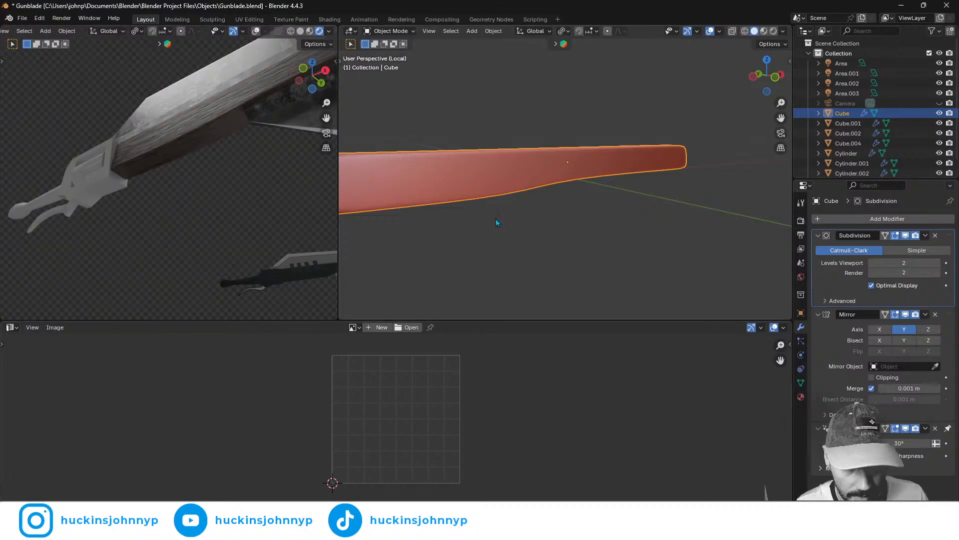
key(Tab)
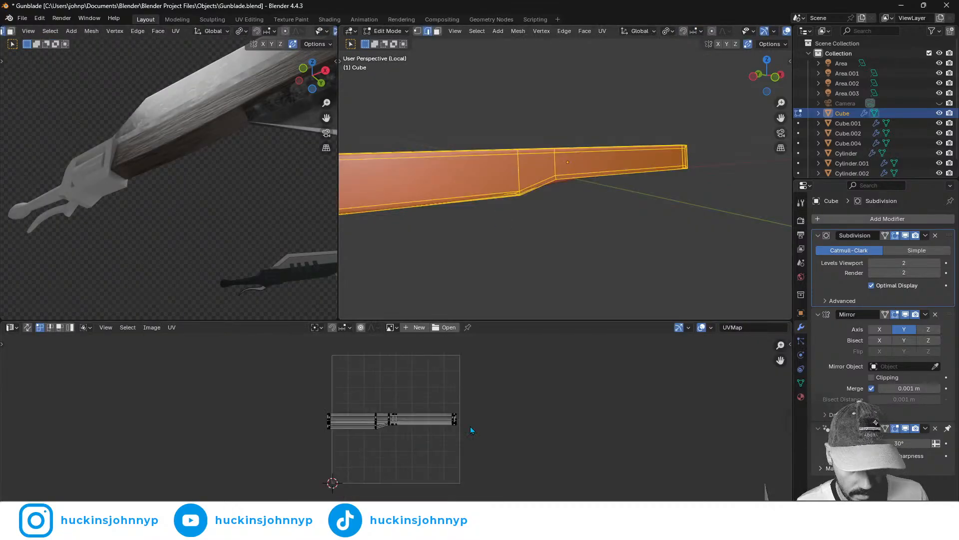
click(394, 328)
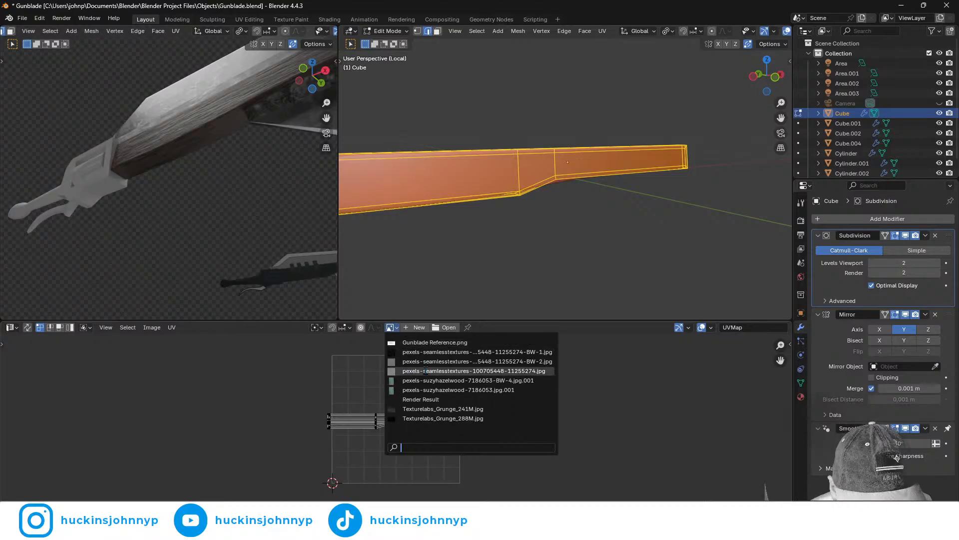
mouse_move(425, 370)
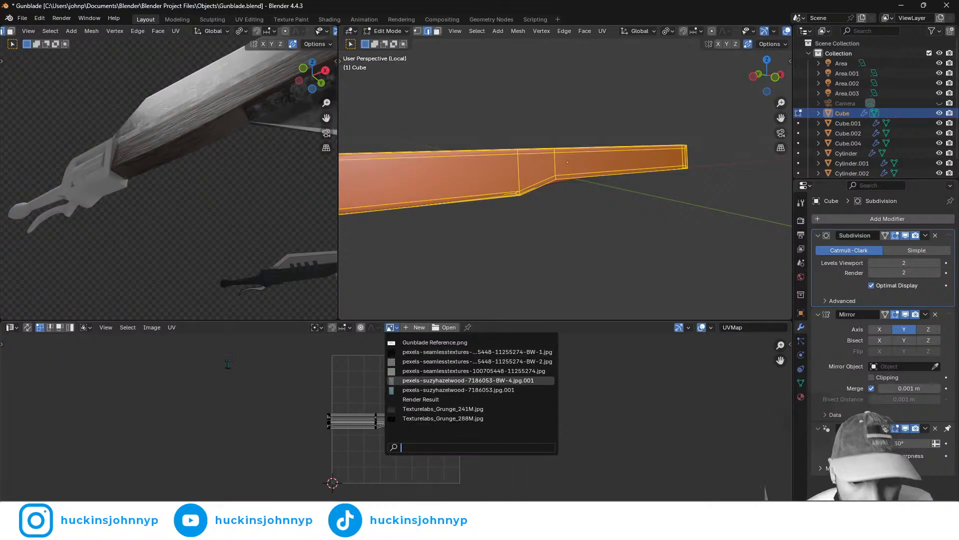
click(134, 365)
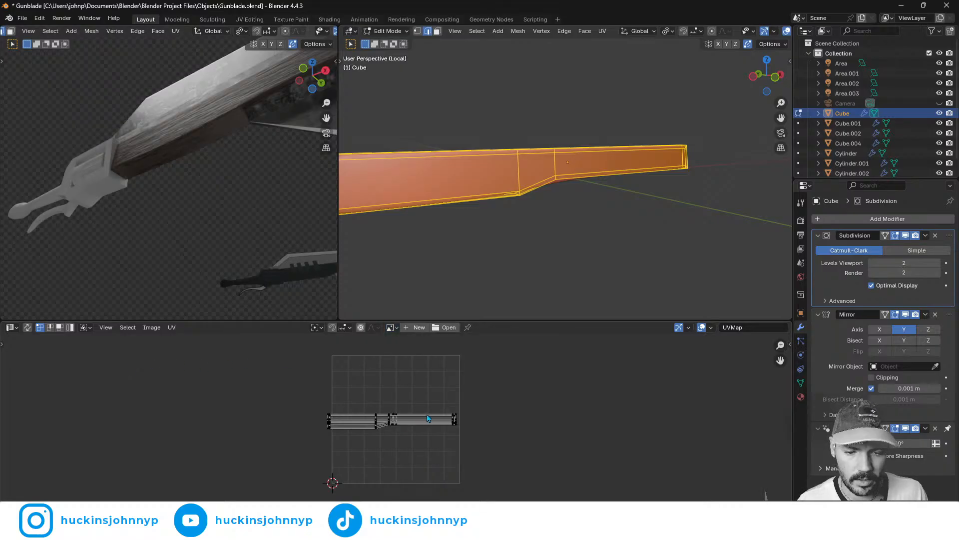
- Scale the body's entire UV layout down slightly and shift it along X inside the UV square
key(a)
key(s)
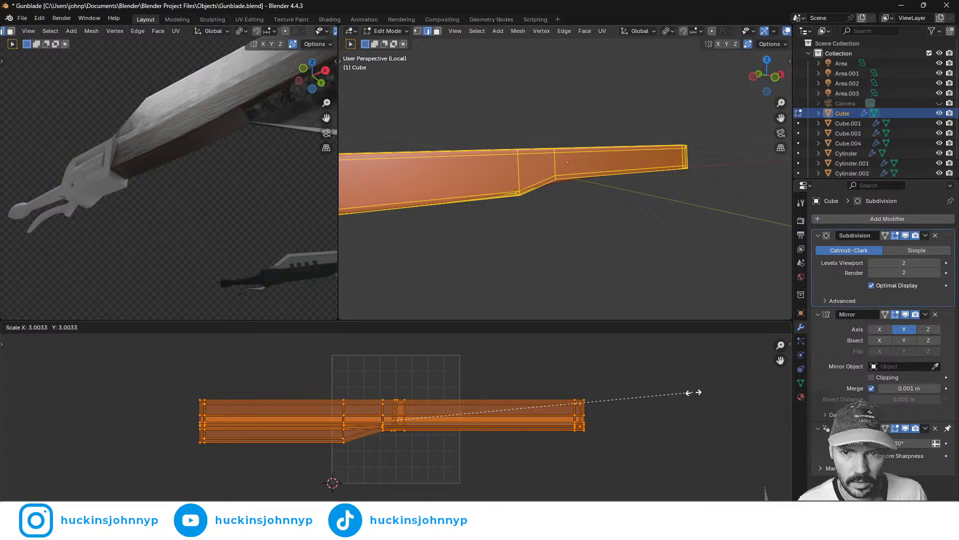
click(484, 416)
key(g)
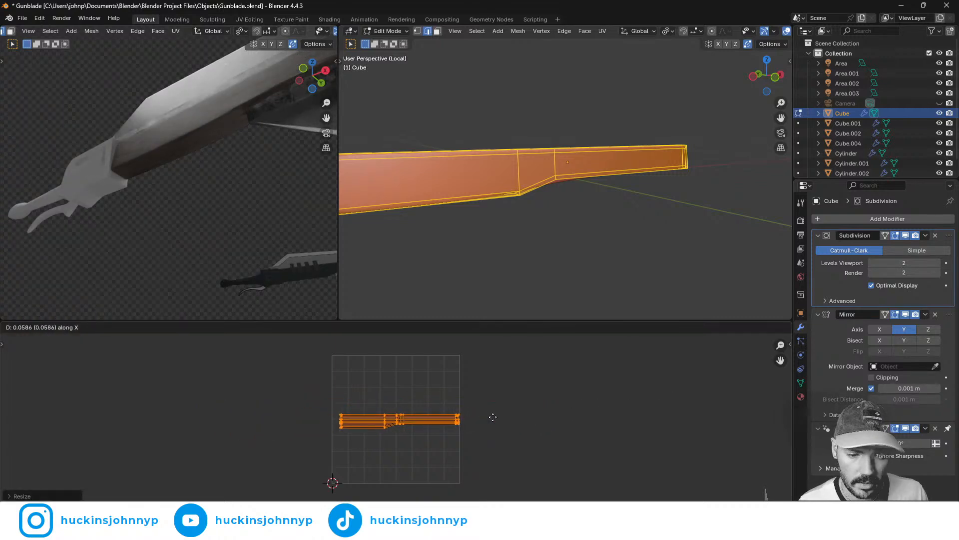
click(531, 426)
- Rotate the body's UV layout diagonally across the UV square and rescale it to fit inside
key(r)
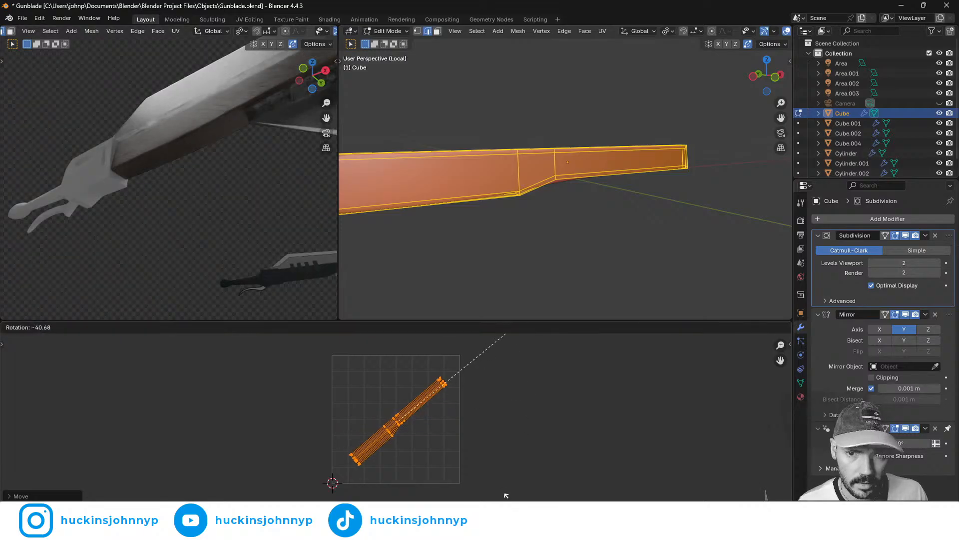
click(500, 467)
key(s)
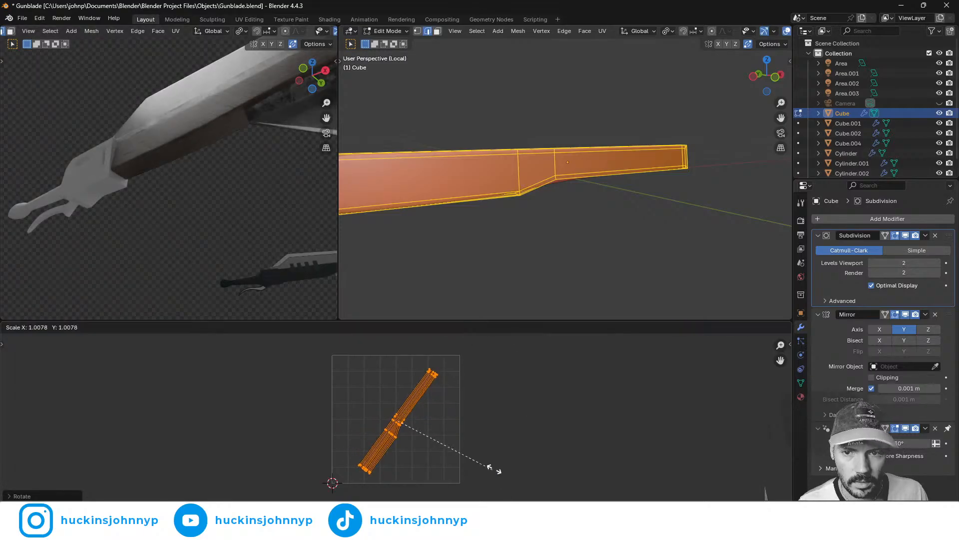
click(546, 433)
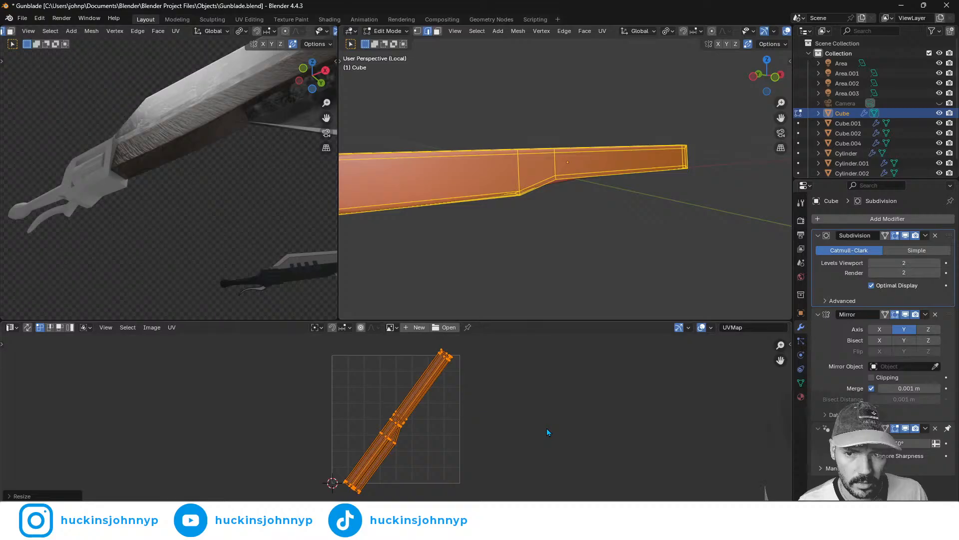
key(r)
click(581, 460)
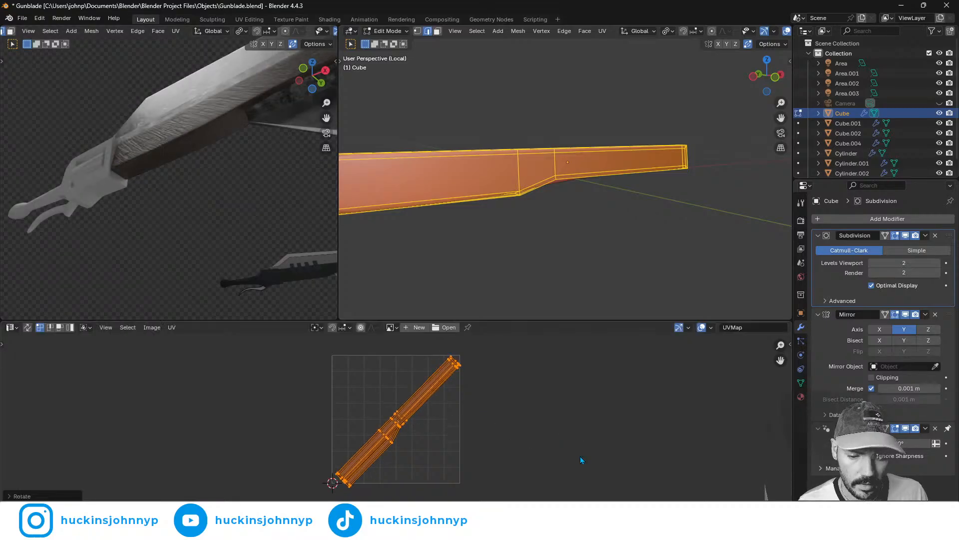
key(s)
click(559, 475)
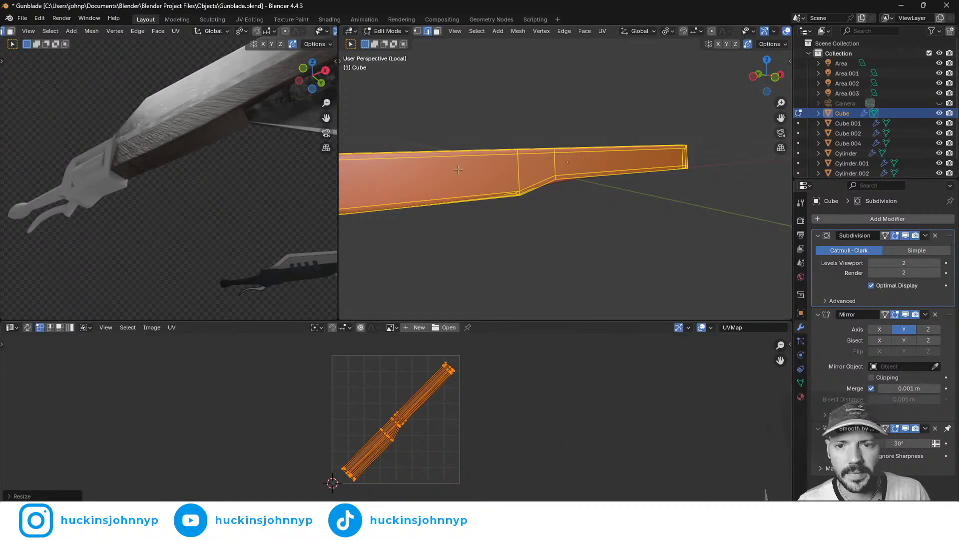
- Return to Object Mode, inspect the wood grain on the body, and display the Procedural Wood node tree in the Shader Editor
key(Tab)
middle_drag(186, 154, 239, 194)
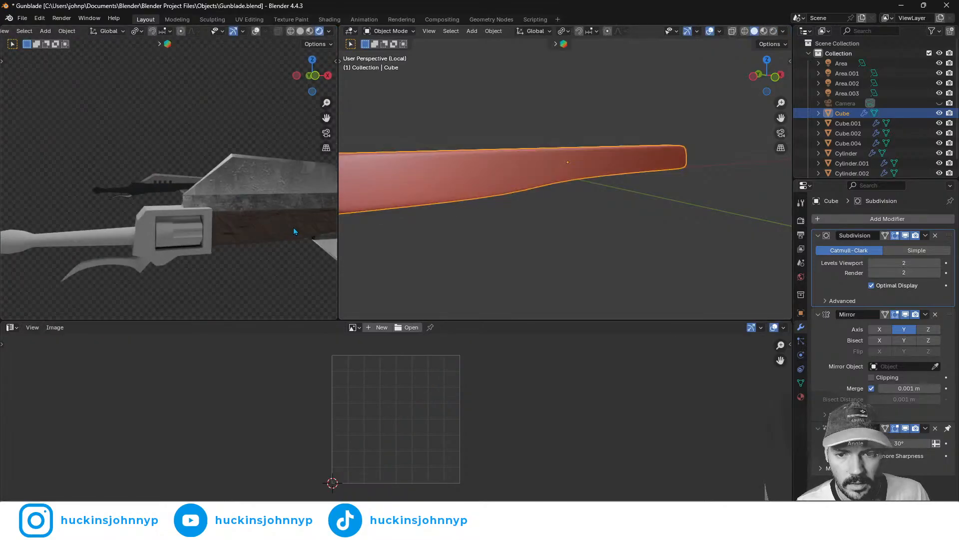
shift+middle_drag(293, 227, 183, 205)
click(9, 327)
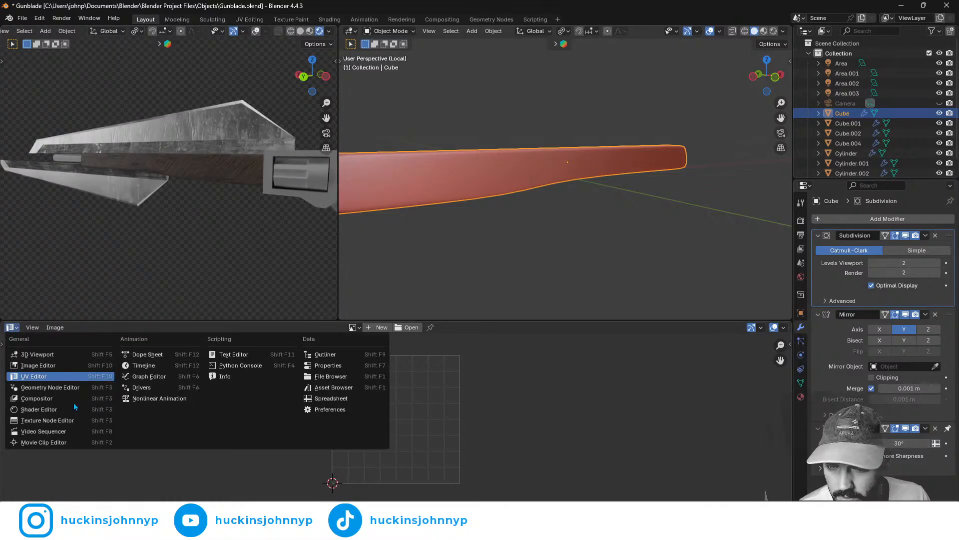
click(39, 409)
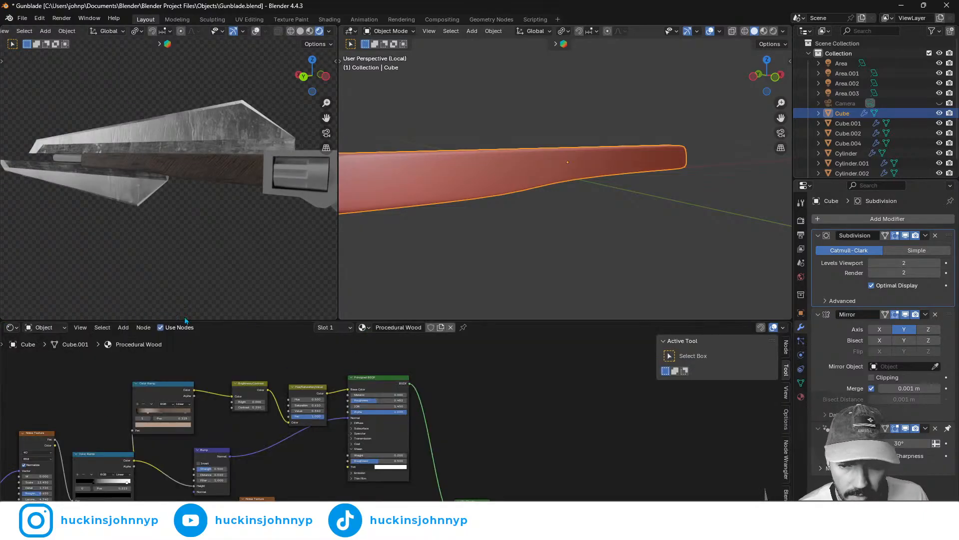
- Replace the body's material with Old Wood Planks from the asset library and inspect the plank pattern on the gunblade
click(14, 327)
click(365, 387)
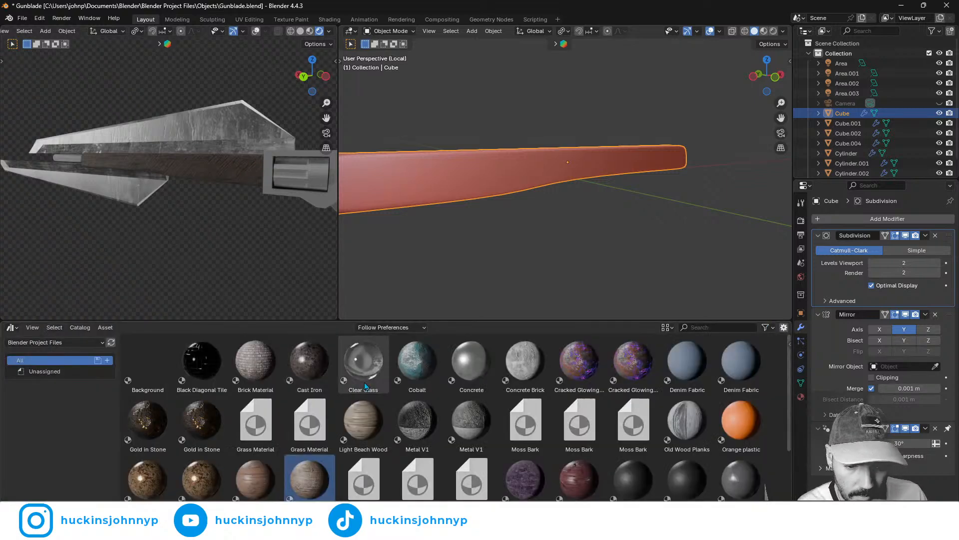
scroll(405, 407, down, 3)
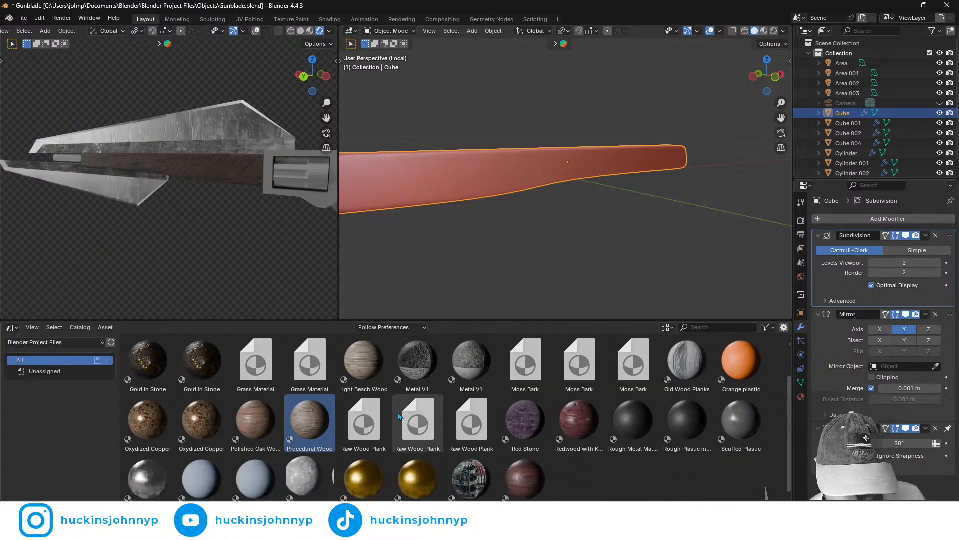
scroll(623, 452, up, 1)
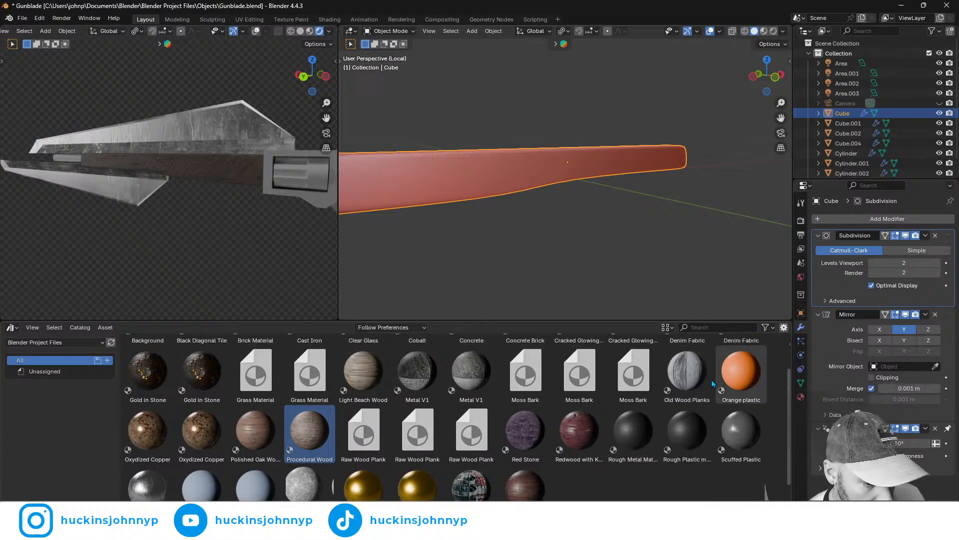
drag(690, 380, 376, 185)
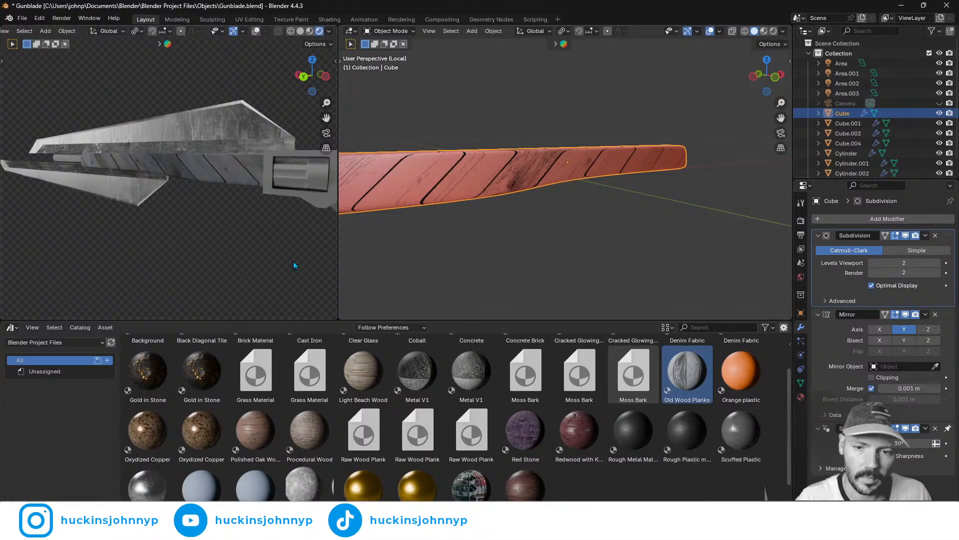
scroll(211, 207, up, 5)
middle_drag(212, 209, 431, 218)
scroll(239, 251, up, 3)
scroll(223, 225, down, 1)
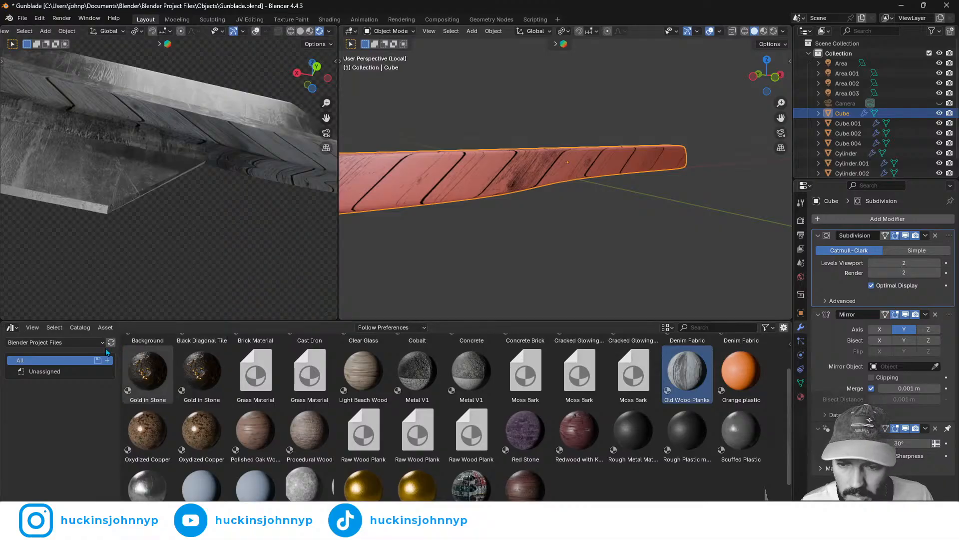
- Put the body's mesh in Edit Mode and show its UV layout over the Bump.jpg plank texture in the UV Editor
click(11, 327)
click(47, 376)
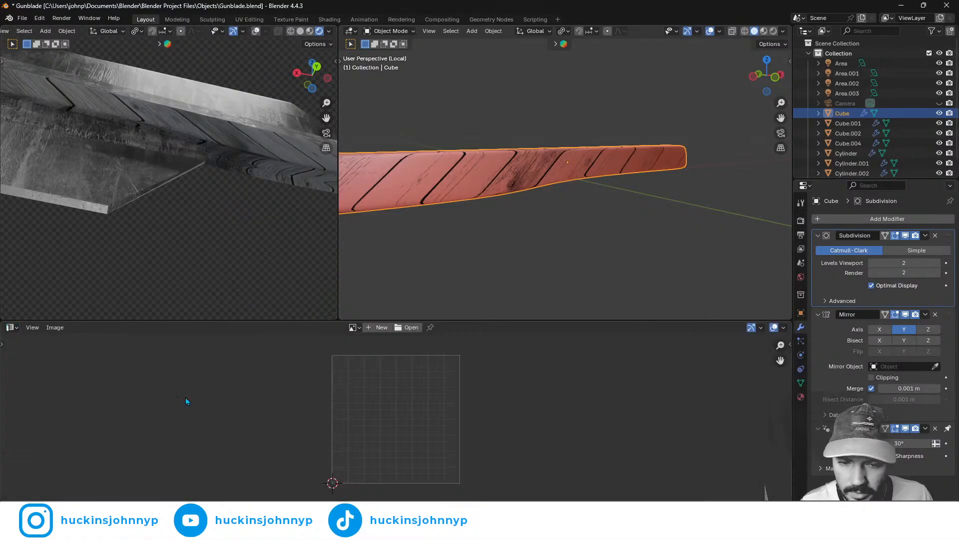
key(Tab)
scroll(469, 425, down, 4)
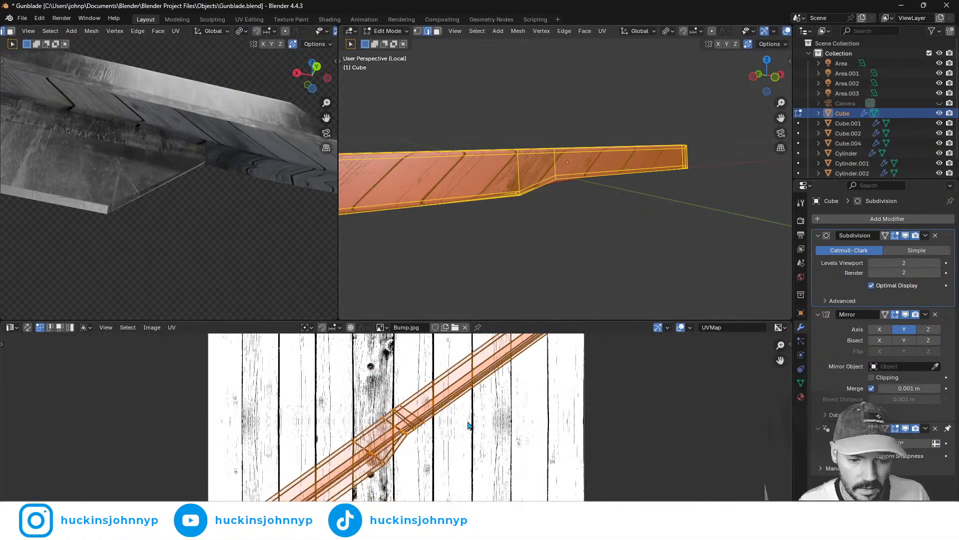
scroll(469, 426, down, 5)
scroll(468, 422, up, 4)
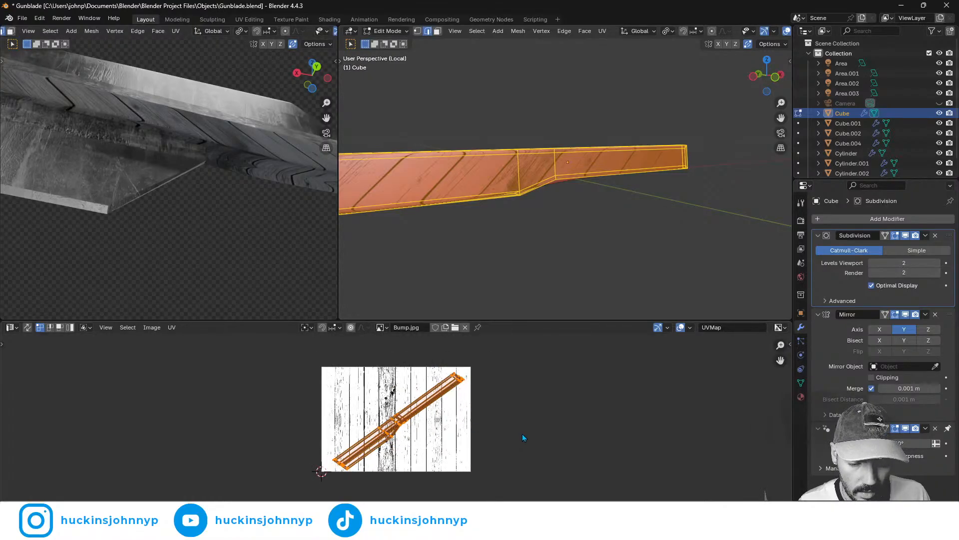
- Rotate the UV layout upright along the planks, shift it sideways onto the adjacent plank, and check the grain on the body
key(r)
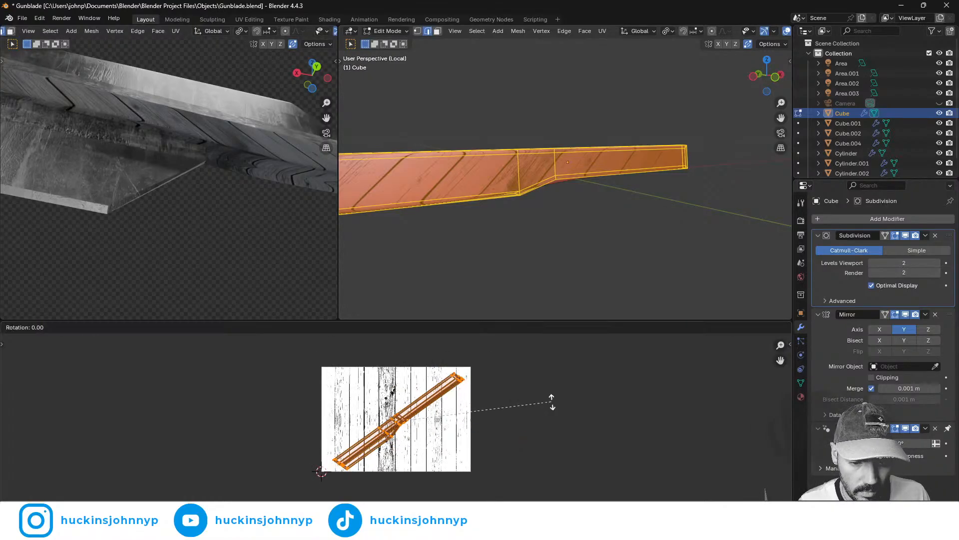
click(457, 474)
key(g)
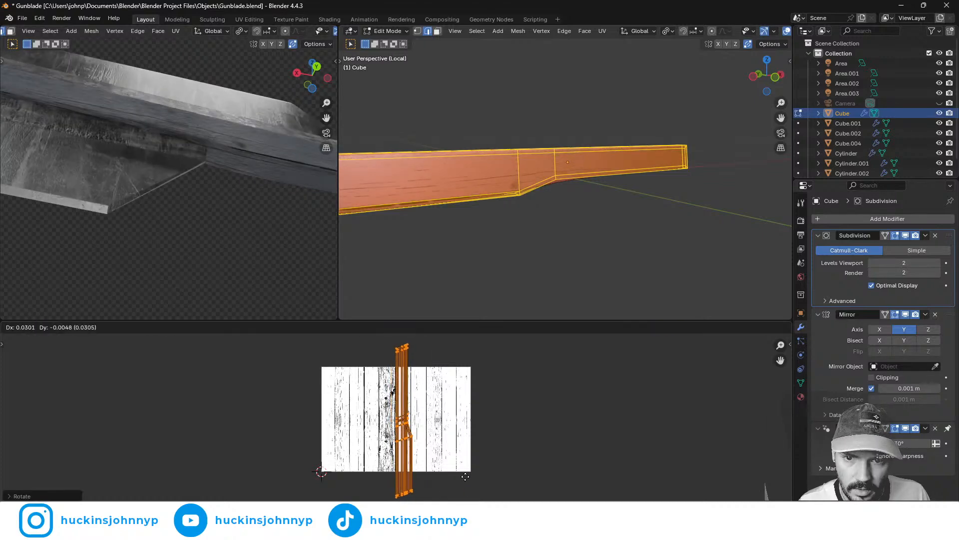
click(463, 476)
middle_drag(180, 248, 286, 252)
scroll(188, 238, up, 2)
scroll(165, 236, up, 4)
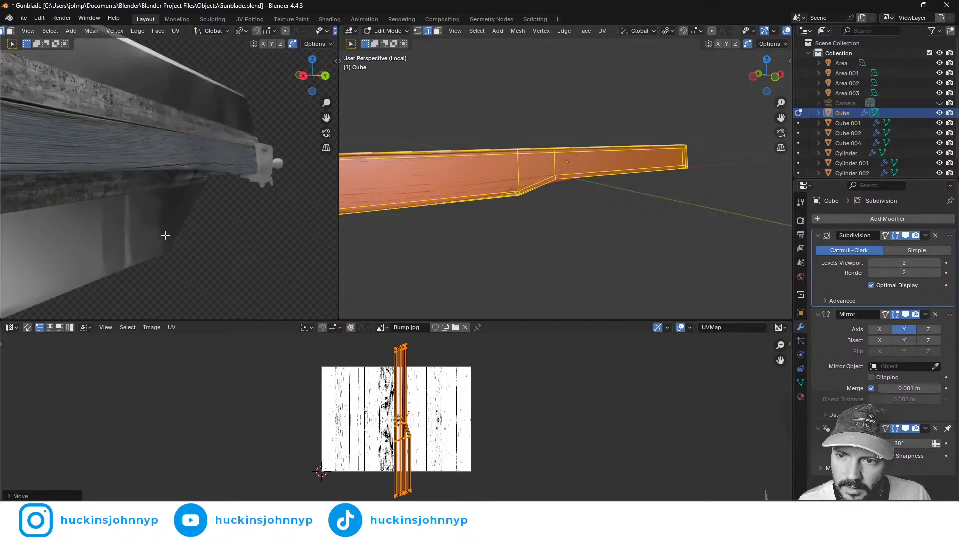
middle_drag(165, 236, 192, 246)
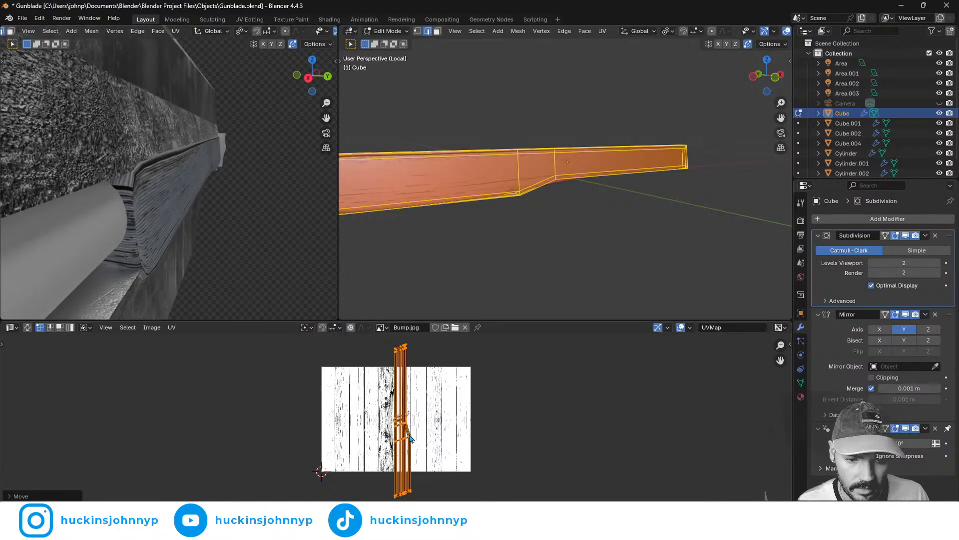
- Select the face loops running around the body's top, underside and ends, including the end face
middle_drag(581, 209, 470, 236)
click(474, 199)
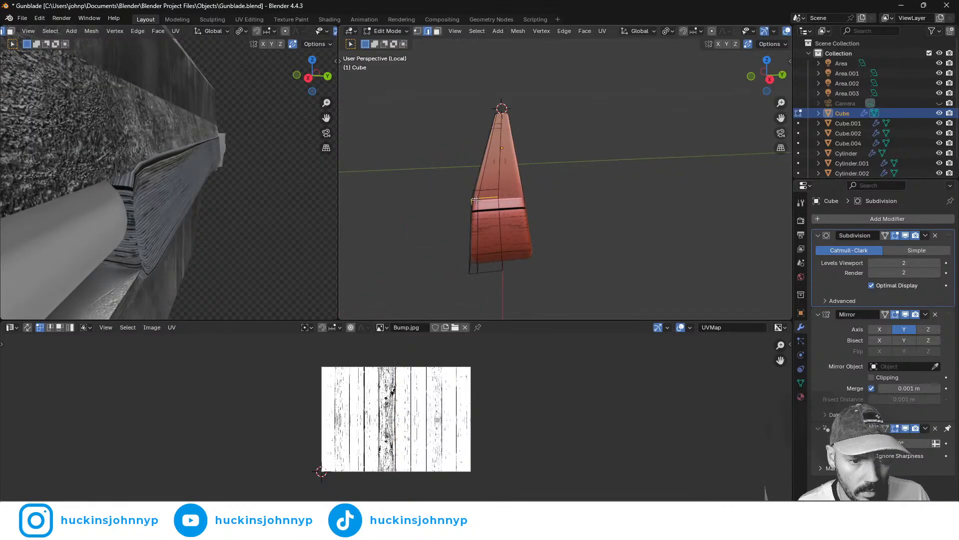
alt+click(476, 200)
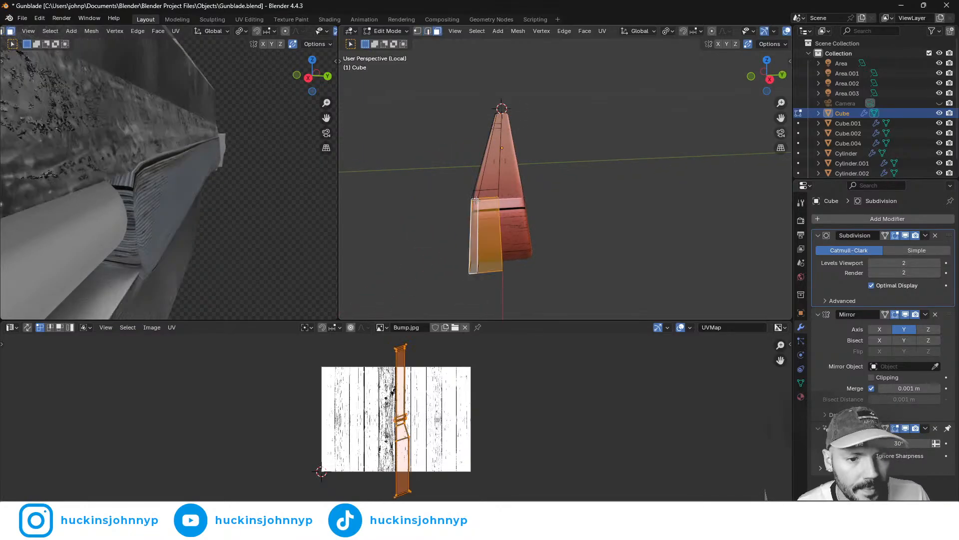
middle_drag(476, 199, 589, 210)
alt+shift+click(572, 198)
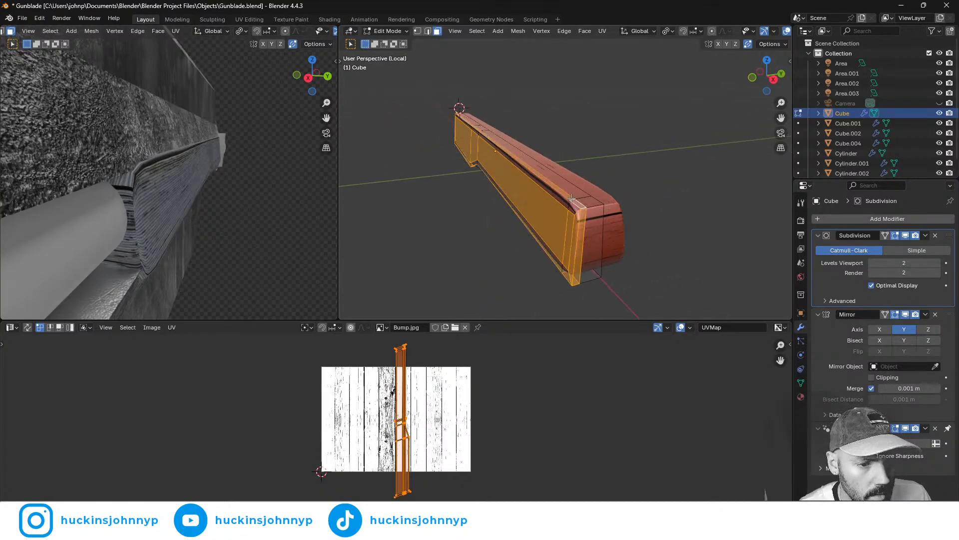
click(579, 207)
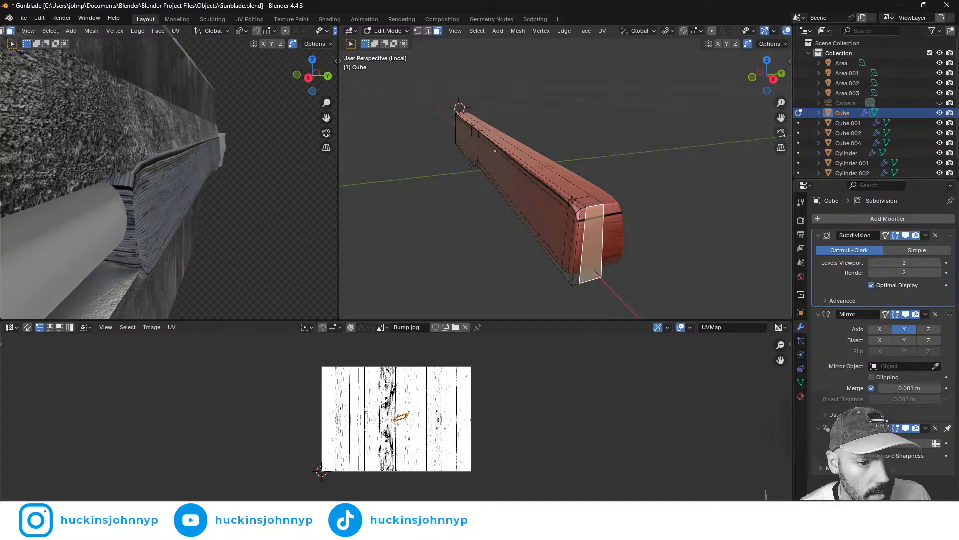
alt+shift+click(572, 199)
alt+shift+click(585, 199)
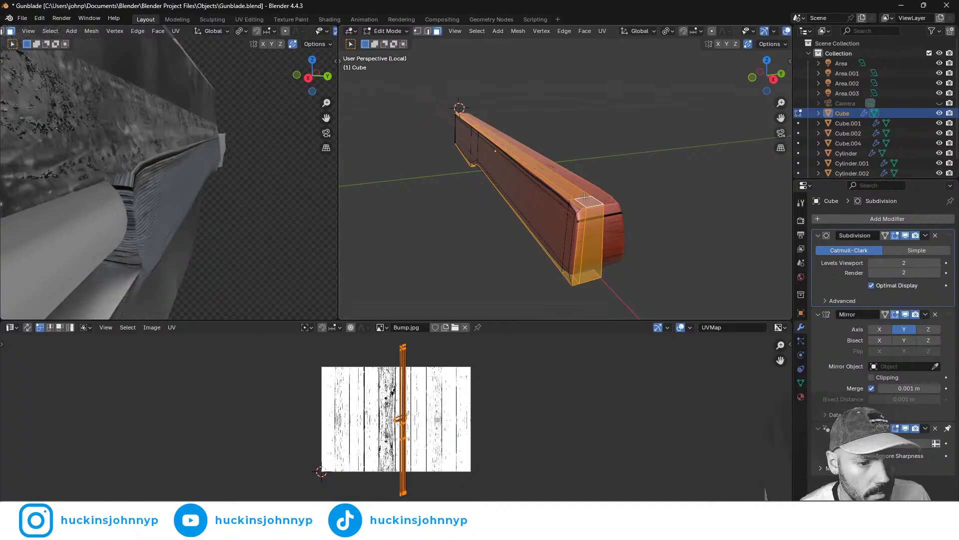
middle_drag(587, 242, 464, 204)
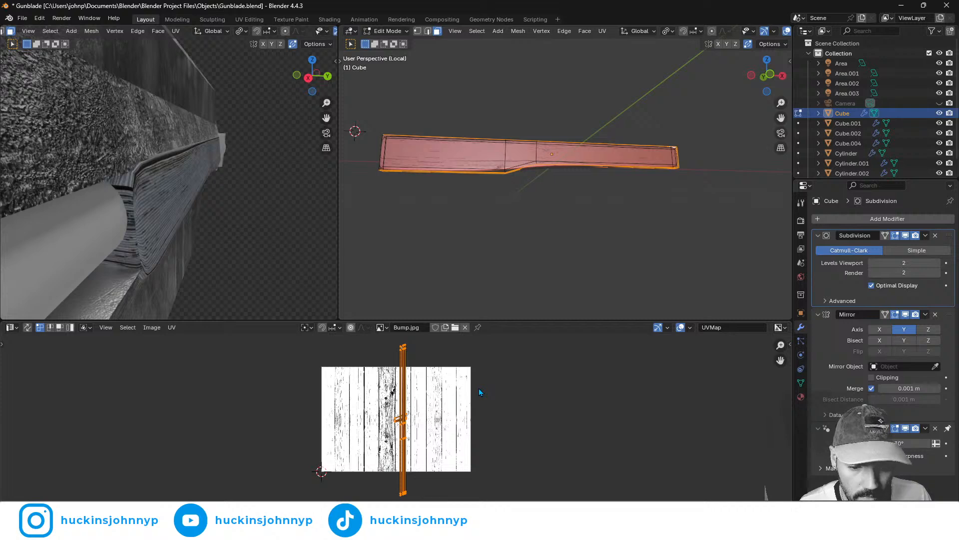
- Scale the selected faces' UVs about 2.2 along X, shrink them along Y to the texture's height, and centre them on one plank
key(s)
key(x)
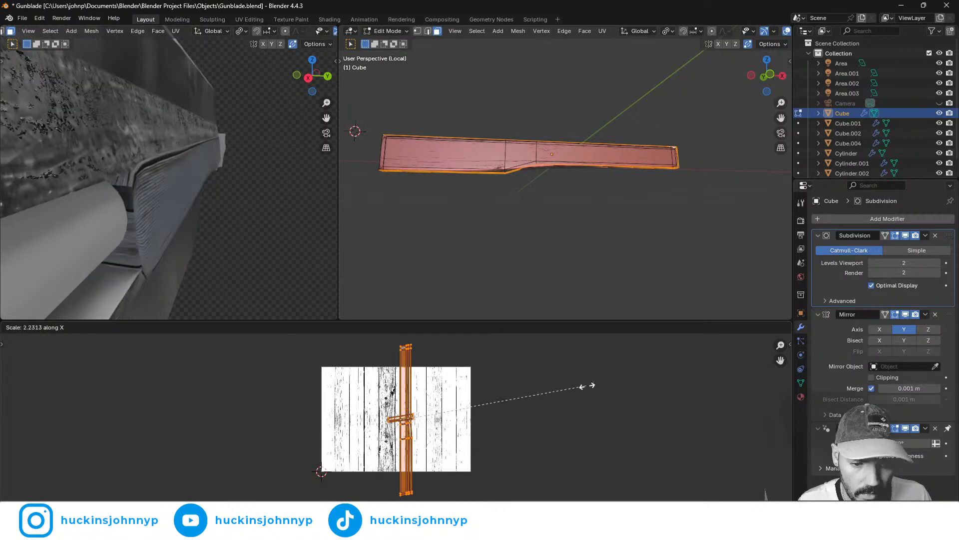
click(578, 393)
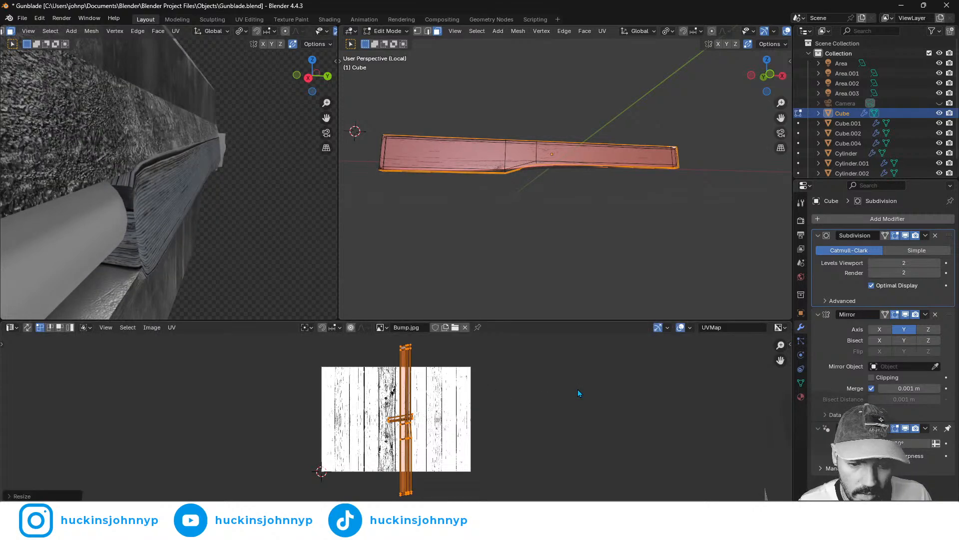
key(s)
key(y)
click(520, 407)
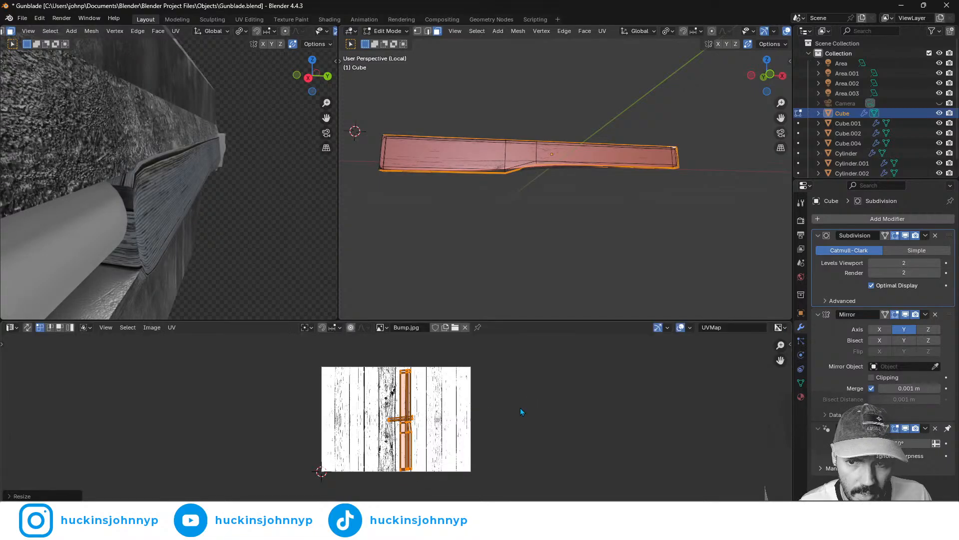
key(g)
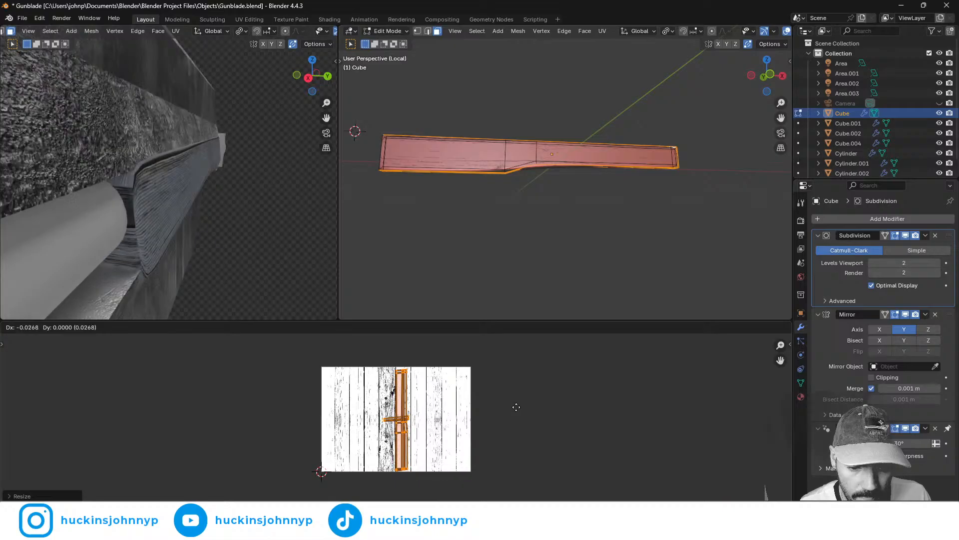
click(515, 406)
- Rotate the crosswise end-face UV island upright by about 95° and shift it about 0.03 along X onto the same plank
click(391, 422)
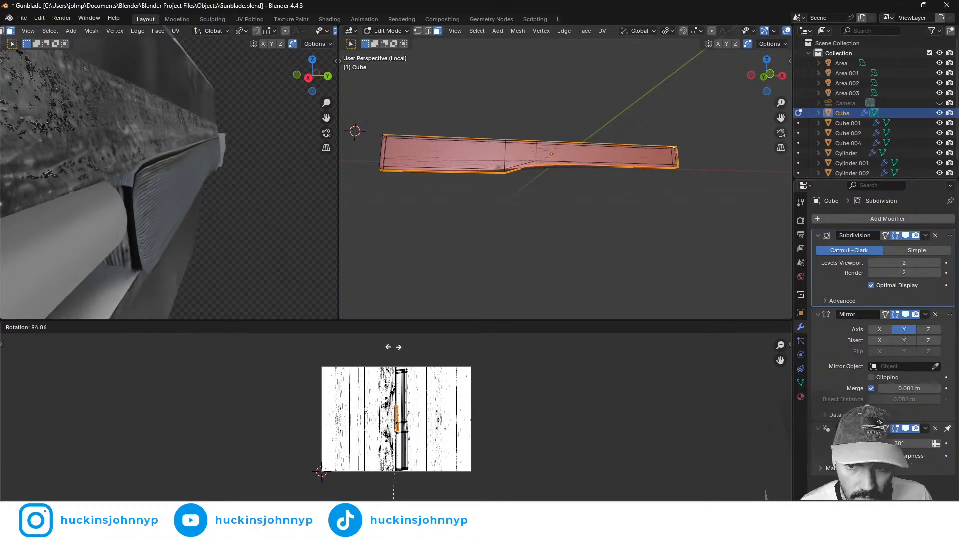
click(395, 353)
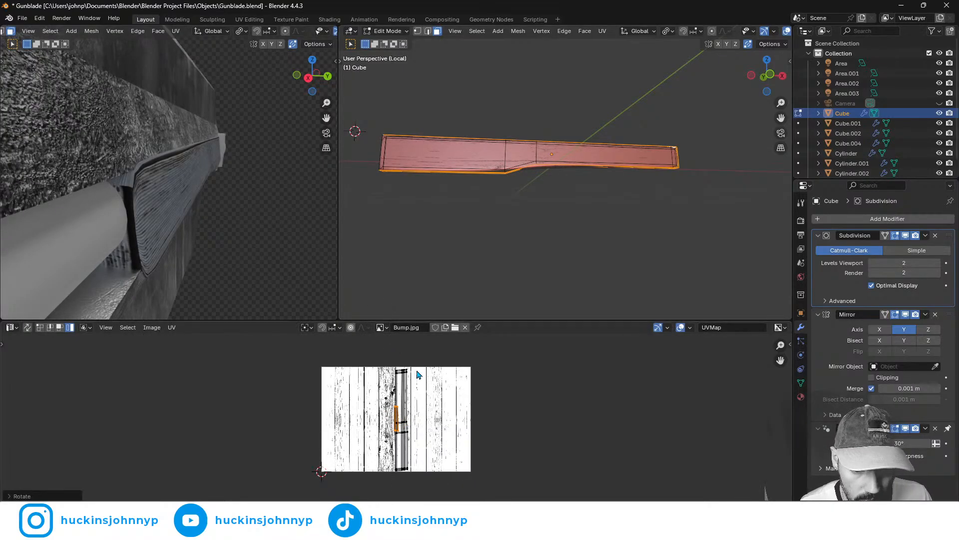
key(g)
key(x)
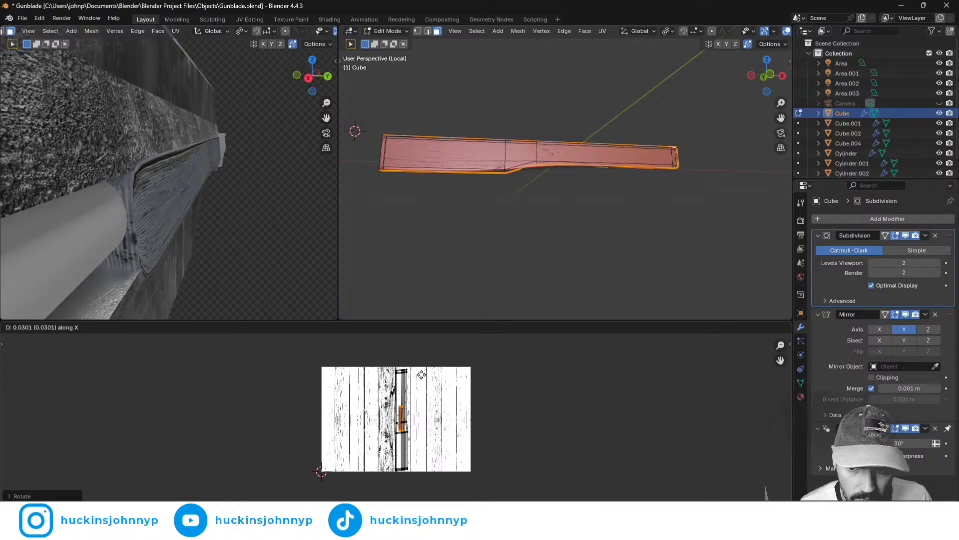
click(421, 374)
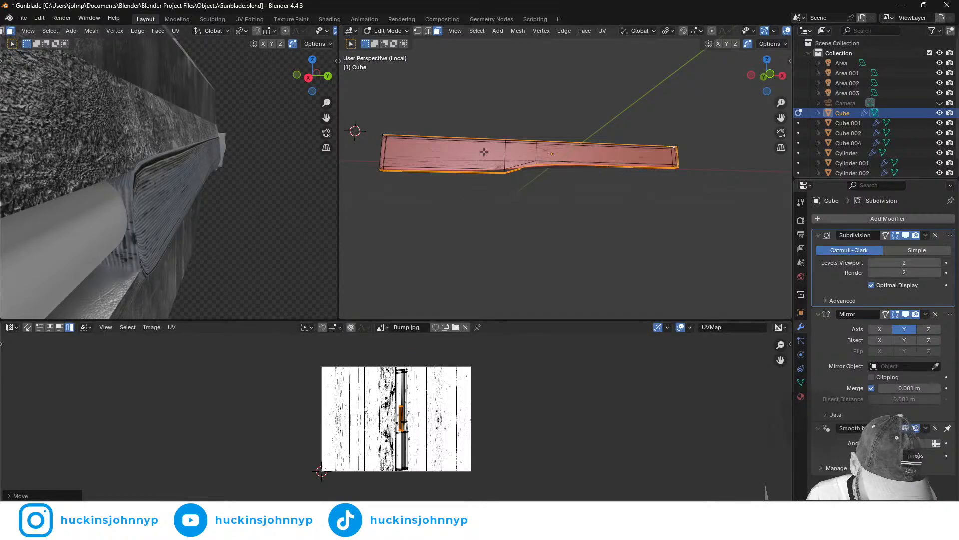
- Select the body's large side faces and move their UVs about -0.09 along X onto the dark knotty plank
key(a)
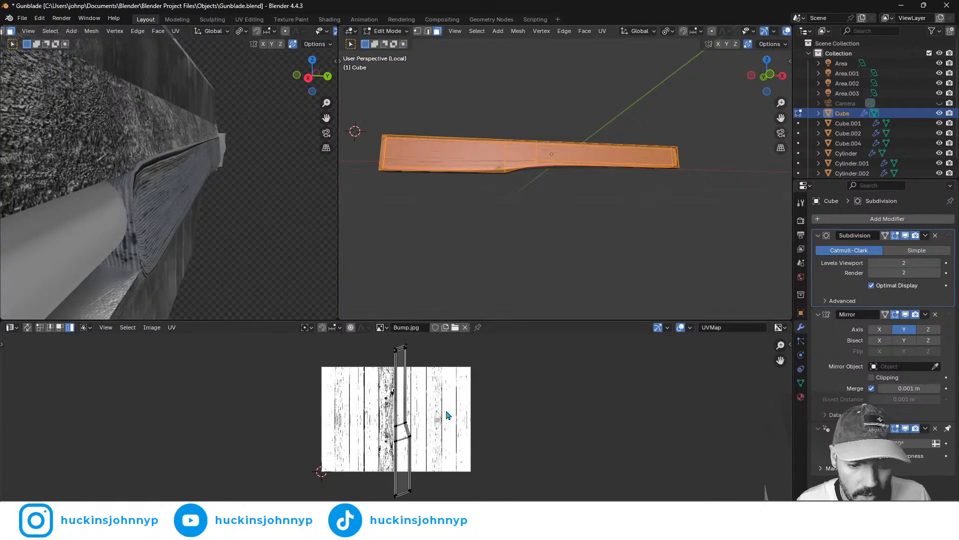
key(a)
key(g)
key(x)
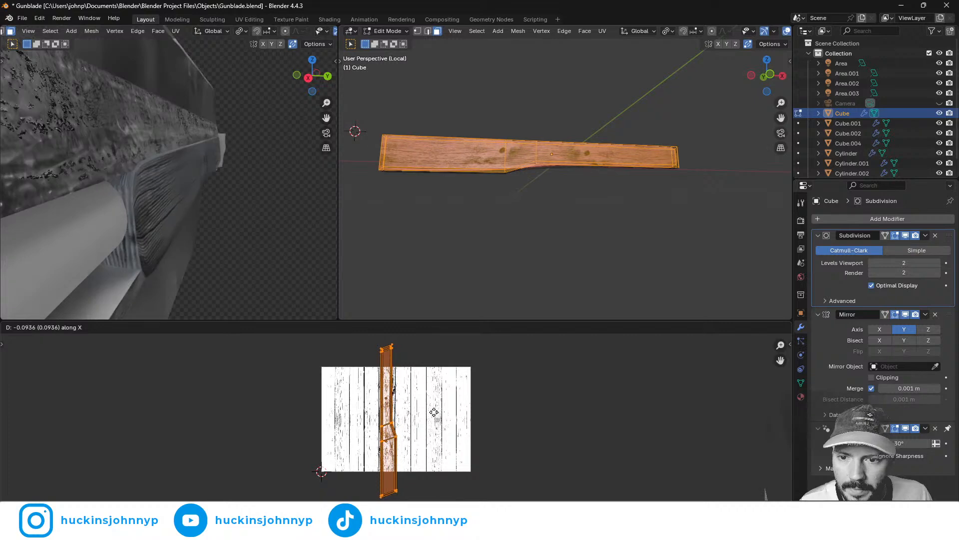
click(434, 412)
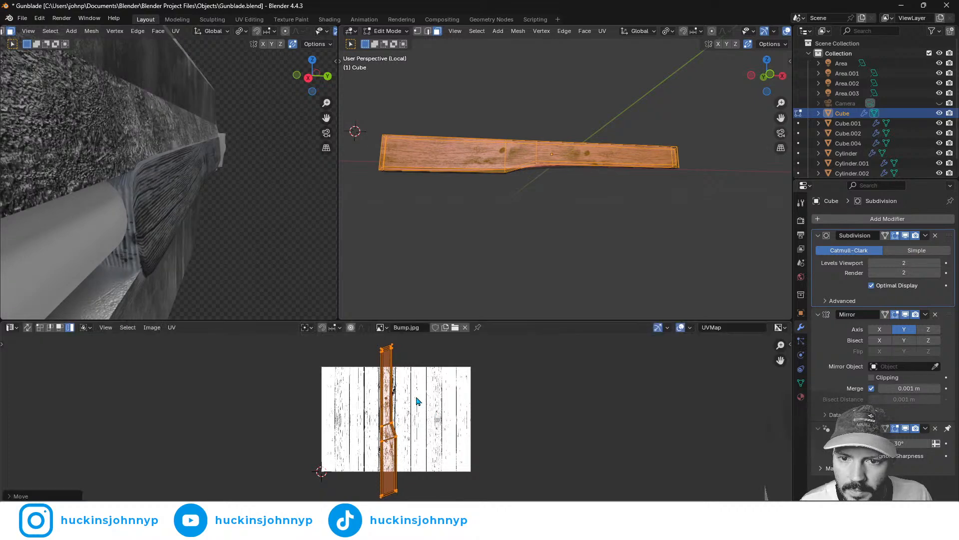
- Try the side-face UVs on the two neighbouring planks along negative X and check the grain on the gunblade
middle_drag(267, 200, 54, 207)
scroll(185, 198, down, 4)
scroll(187, 198, down, 2)
key(g)
key(x)
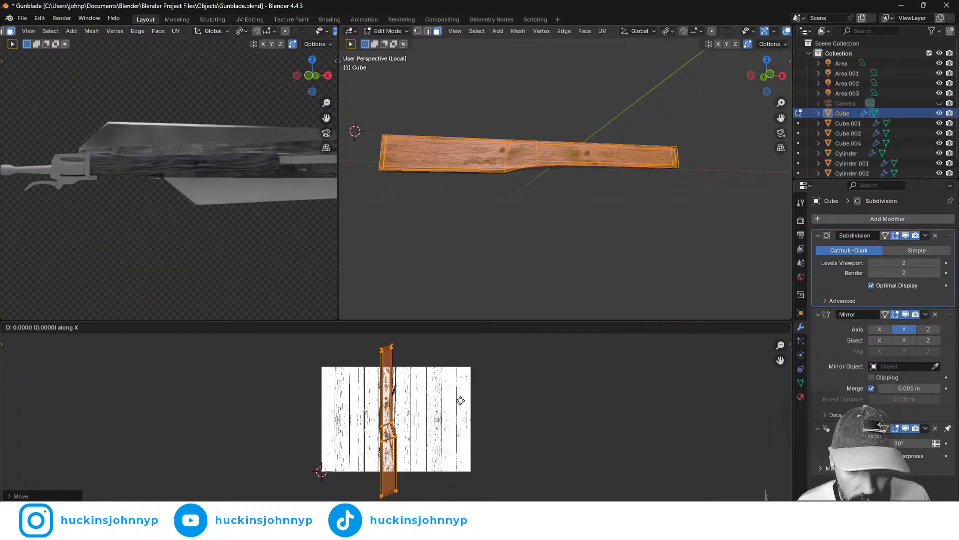
click(445, 400)
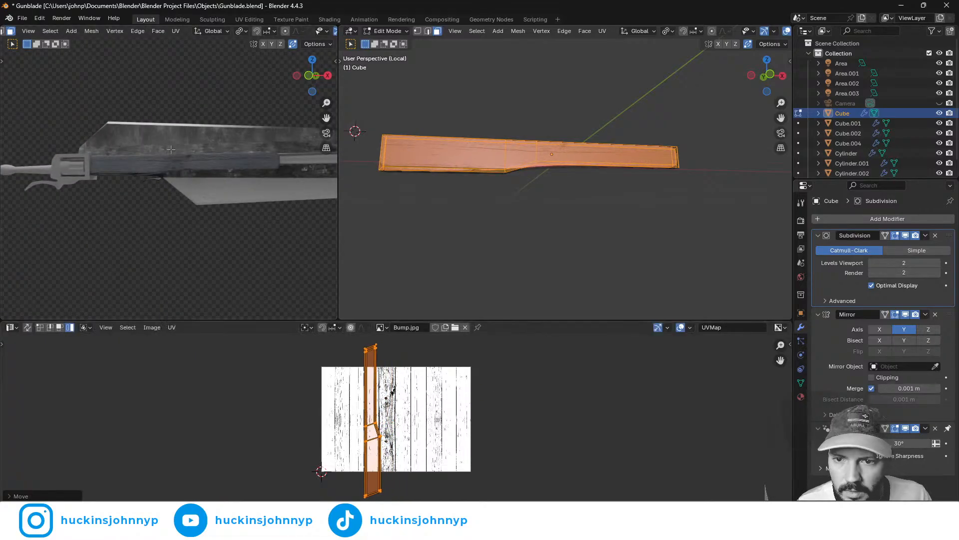
scroll(167, 150, up, 5)
middle_drag(139, 198, 159, 179)
key(g)
key(x)
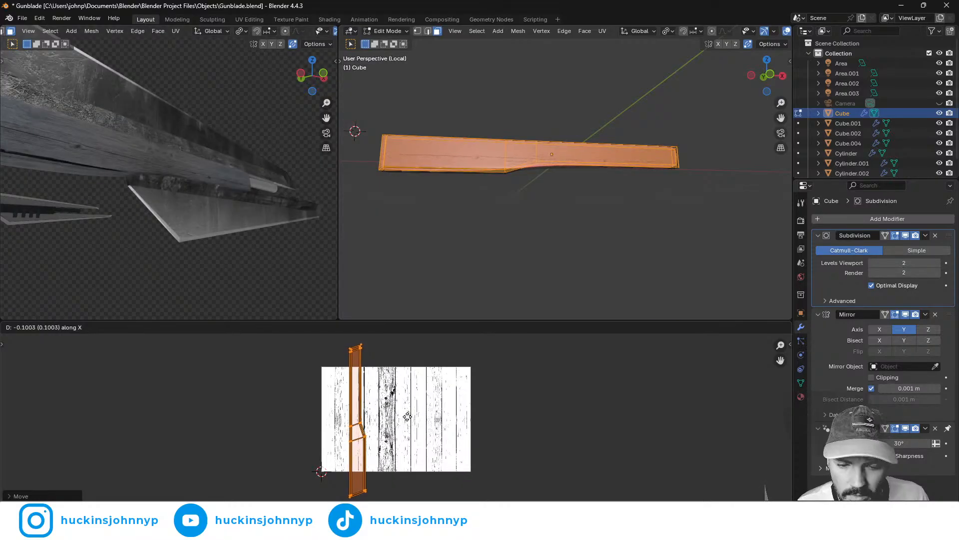
click(408, 416)
- Narrow the side-face UVs to about 0.86 along X and move them about 0.30 along X onto the other faces' plank
key(s)
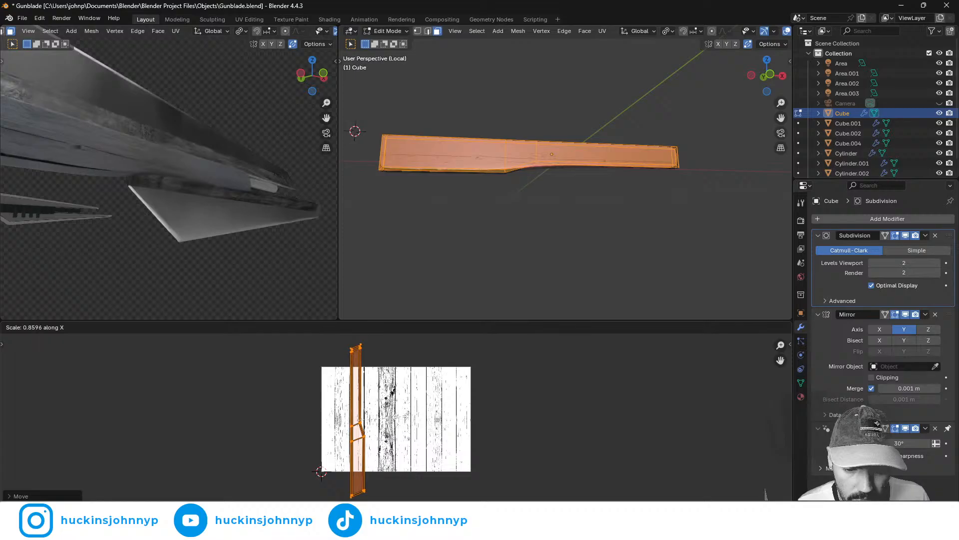
click(400, 415)
key(g)
key(x)
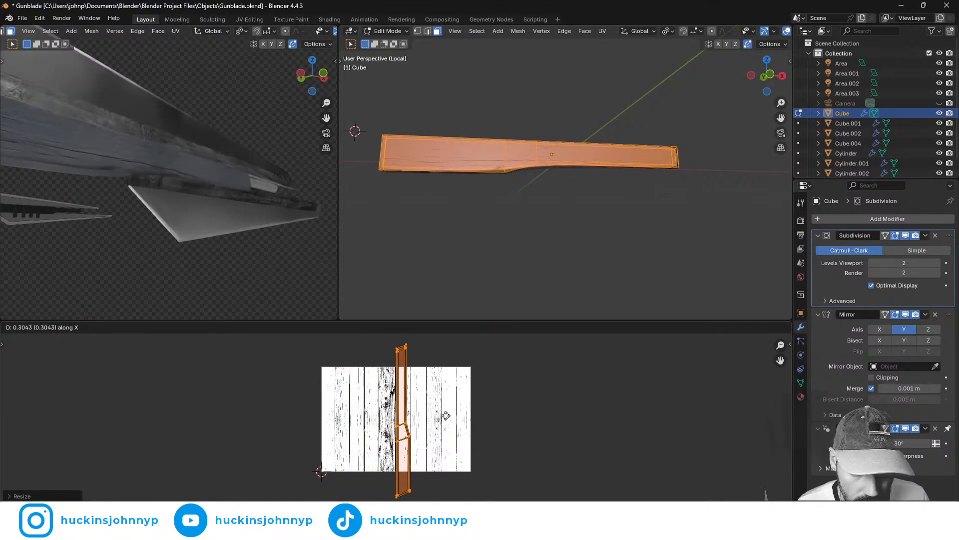
click(447, 418)
- Return to Object Mode and display the Old Wood Planks node tree in the Shader Editor
middle_drag(102, 180, 176, 182)
key(Tab)
scroll(179, 195, down, 2)
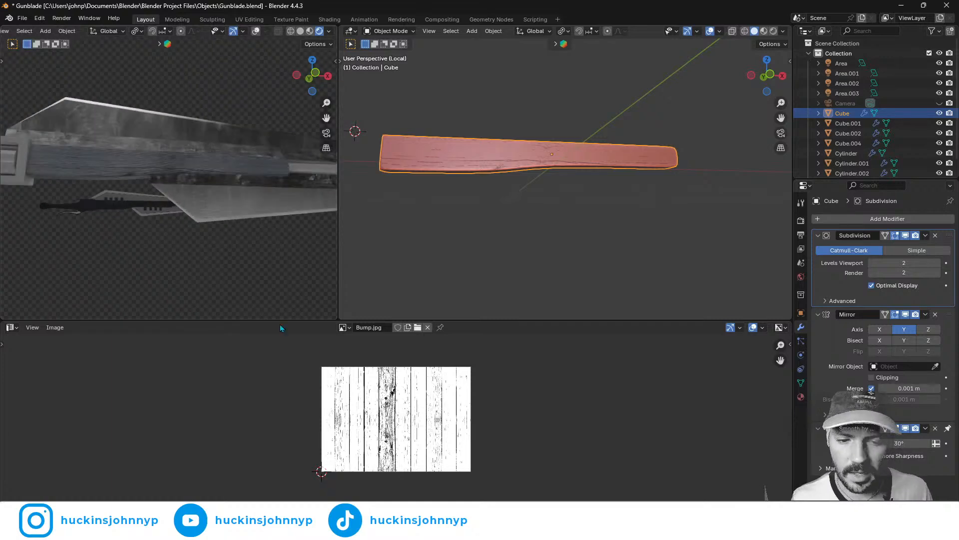
click(10, 329)
click(39, 409)
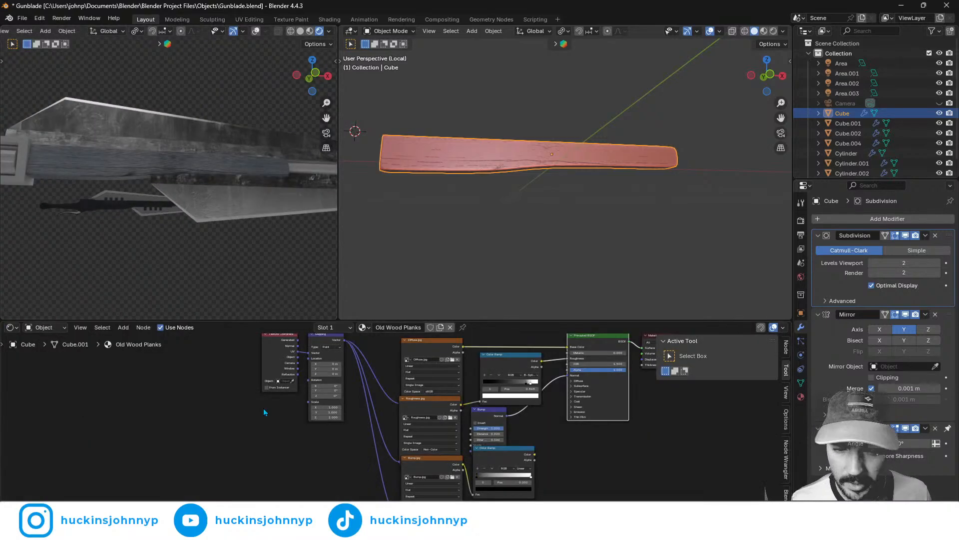
middle_drag(586, 433, 550, 481)
- Move the Diffuse.jpg texture node up, clear of the Roughness.jpg and Color Ramp nodes
click(380, 391)
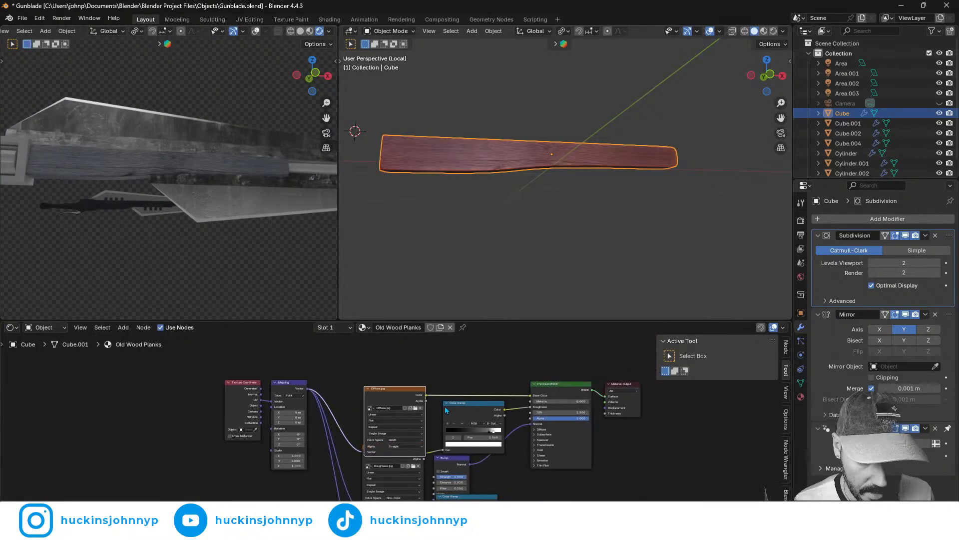
key(g)
click(414, 382)
- Switch the solid viewport's lighting from MatCap to Studio and inspect the wood texture around the body and its ends
middle_drag(501, 174, 560, 195)
scroll(504, 197, up, 6)
click(784, 31)
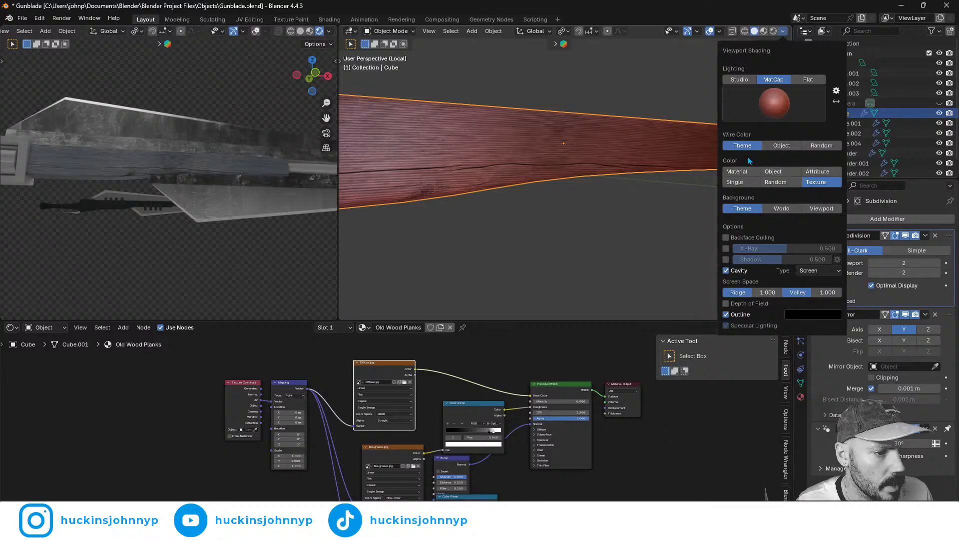
click(739, 80)
mouse_move(587, 199)
middle_down()
mouse_move(530, 196)
mouse_move(601, 182)
mouse_move(631, 149)
mouse_move(463, 187)
mouse_move(552, 146)
middle_up()
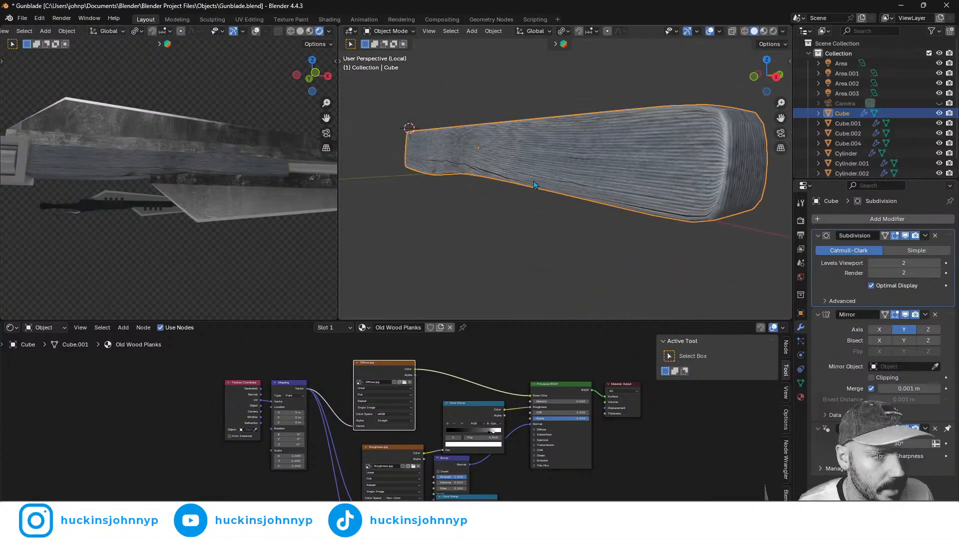
middle_drag(502, 198, 581, 188)
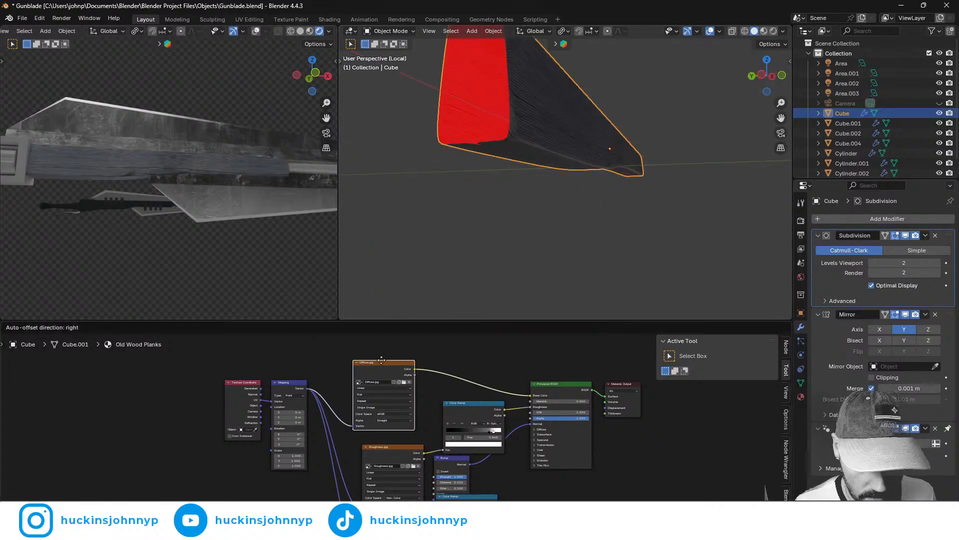
- Insert a Hue/Saturation/Value node between the Diffuse.jpg texture and the Principled BSDF's Base Color
drag(386, 366, 384, 364)
key(shift+a)
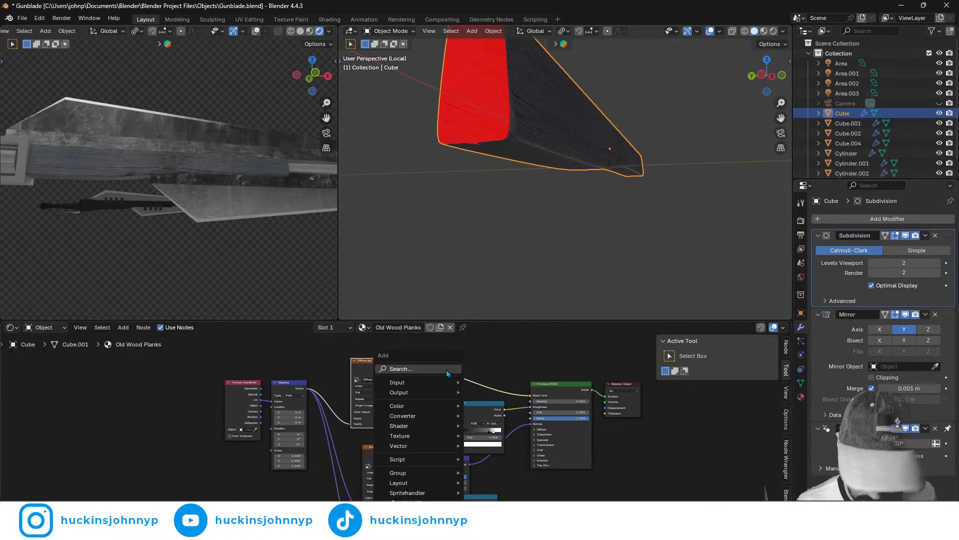
text(hue)
key(Return)
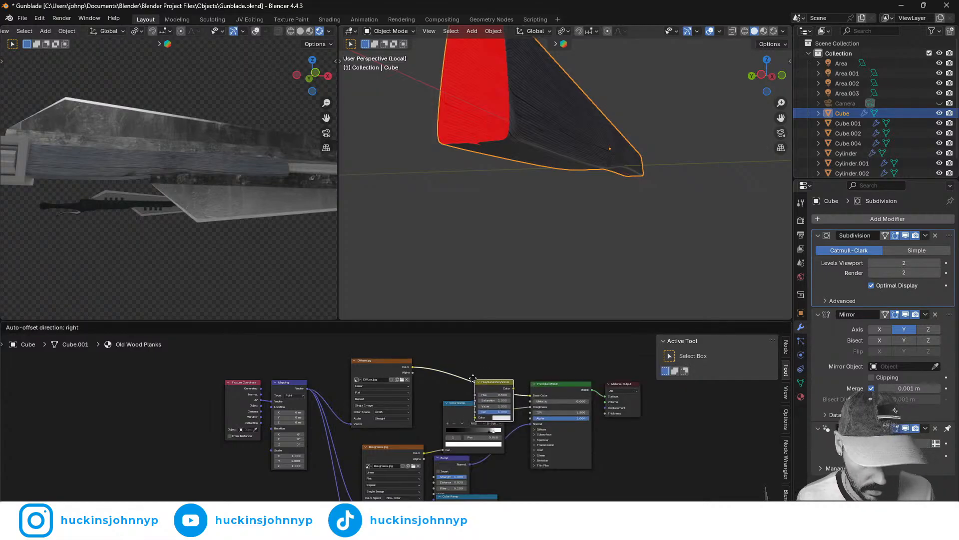
click(447, 368)
- Tint the wood reddish brown by setting Hue to 0.900, Saturation to 2.000 and Value to 1.130
scroll(520, 401, up, 5)
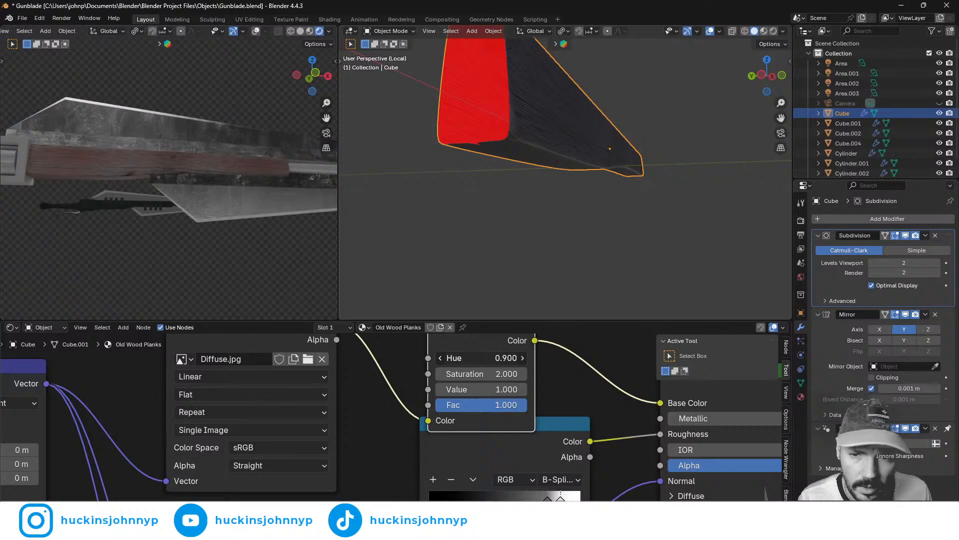
middle_drag(177, 187, 281, 294)
scroll(162, 250, down, 3)
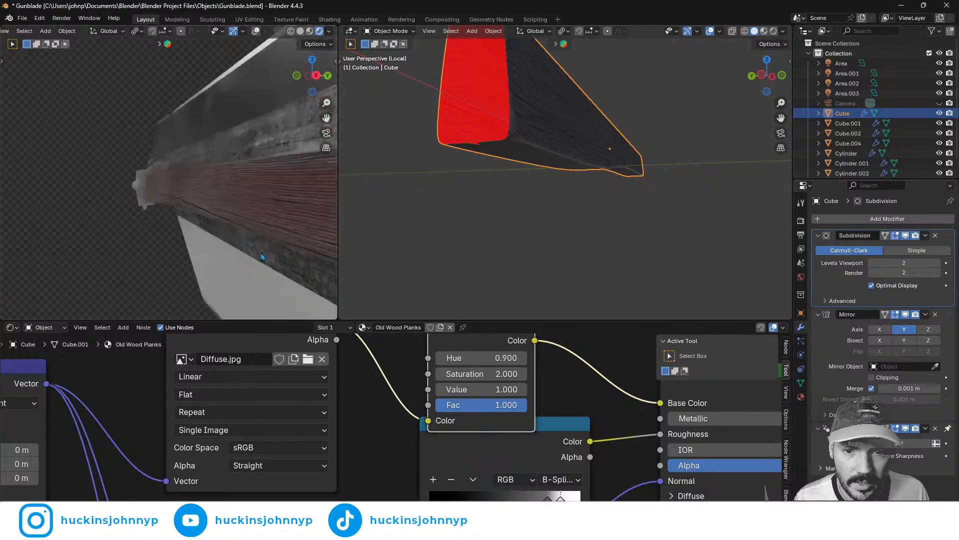
mouse_move(481, 390)
mouse_down()
mouse_move(552, 389)
mouse_move(491, 389)
mouse_up()
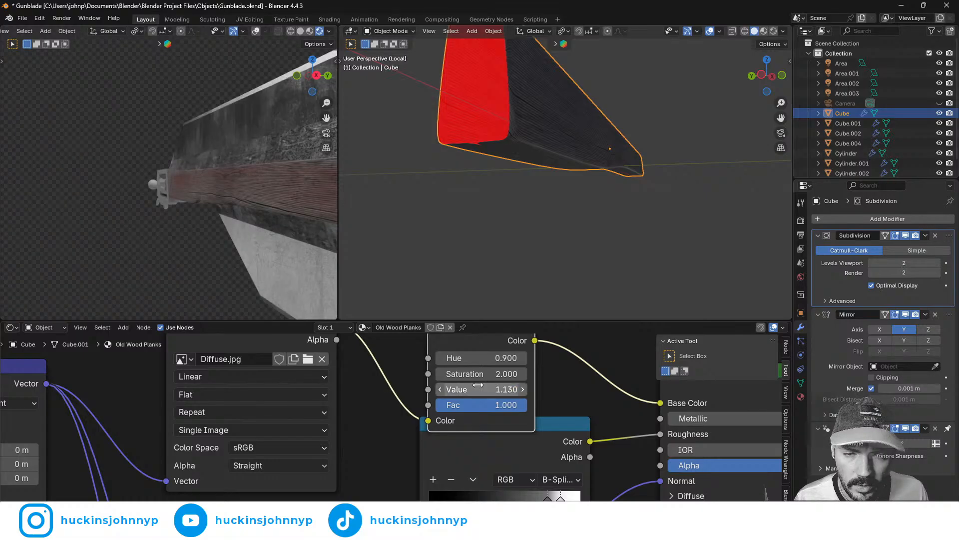
- Select the barrel cylinder at the end of the wooden body and exit local view to bring back the whole gunblade
middle_drag(205, 179, 180, 219)
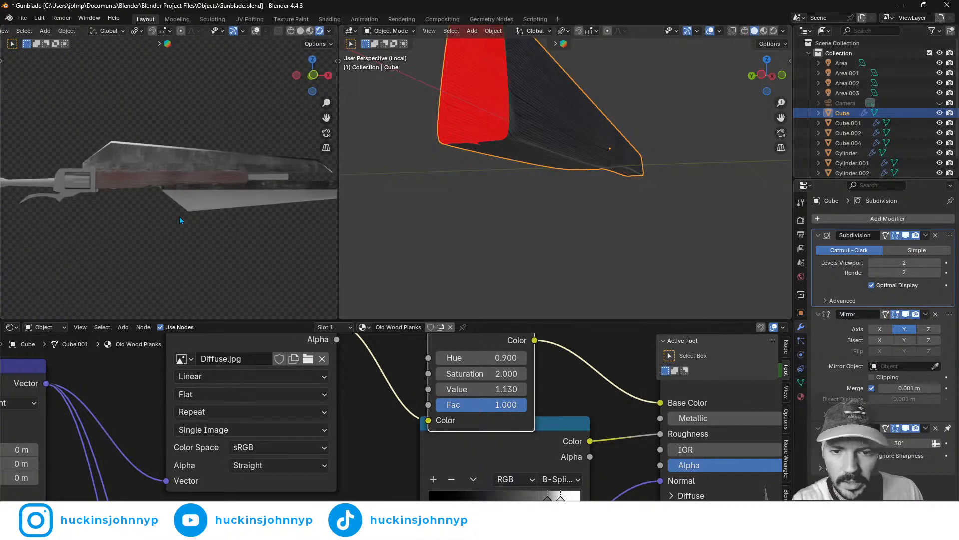
click(279, 179)
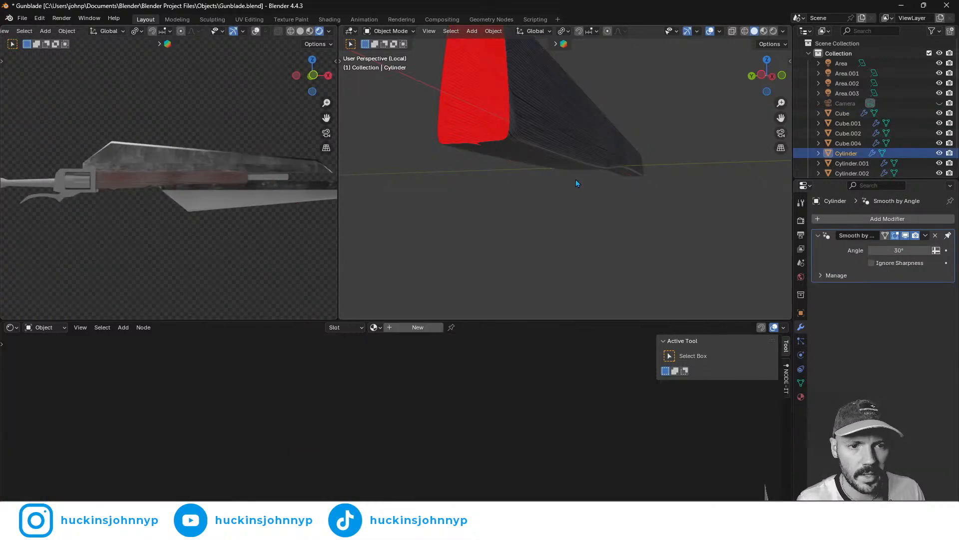
scroll(576, 183, down, 2)
key(KP_Divide)
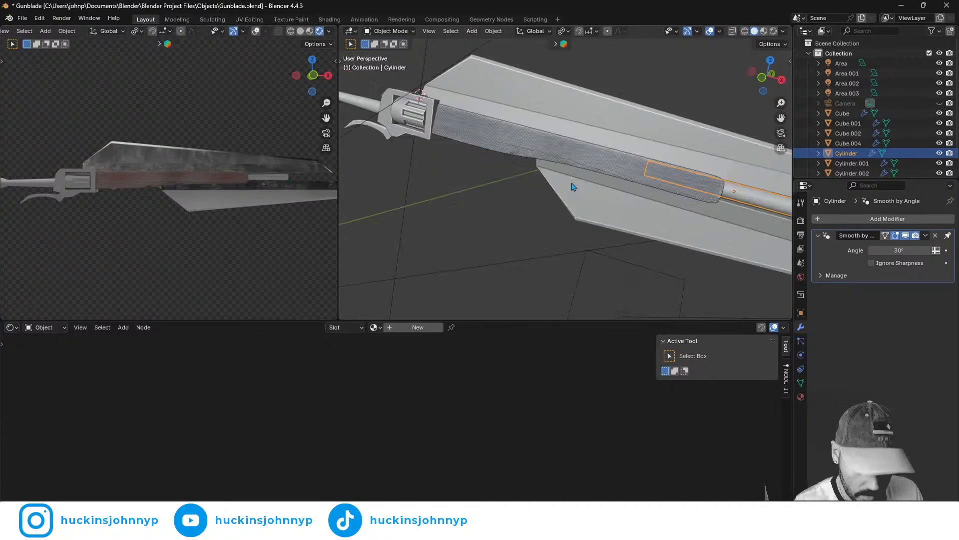
middle_drag(548, 296, 552, 264)
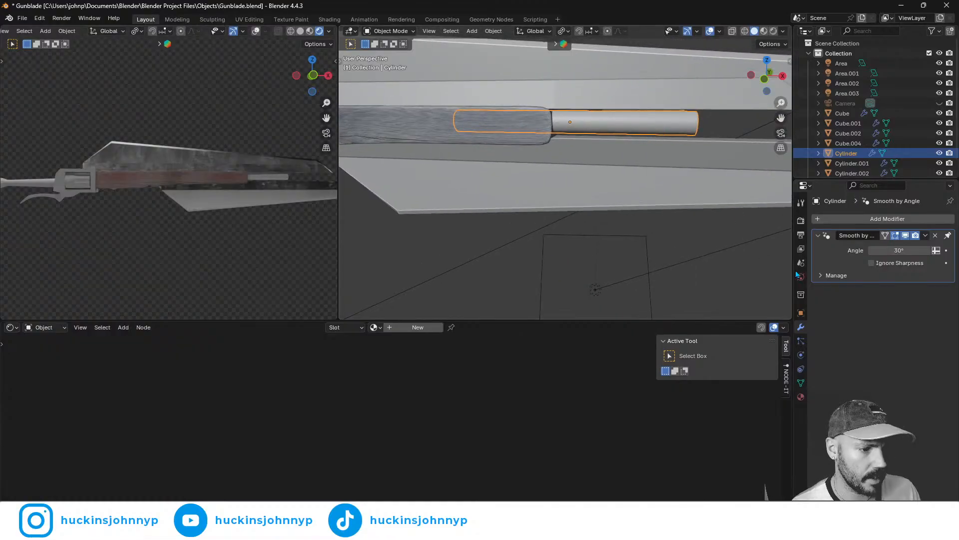
- Assign the existing Concrete material to the barrel cylinder and inspect it in the rendered view
click(801, 396)
click(856, 259)
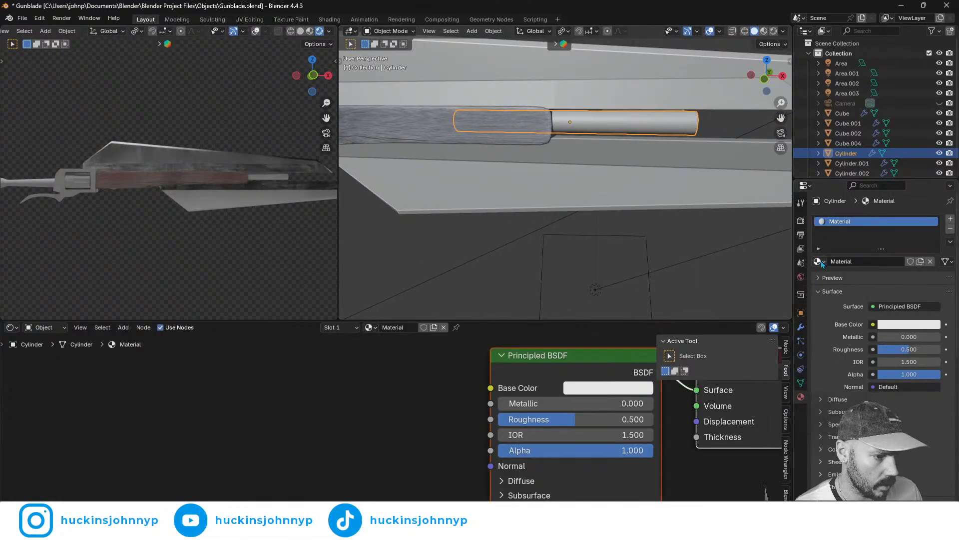
click(819, 262)
click(747, 276)
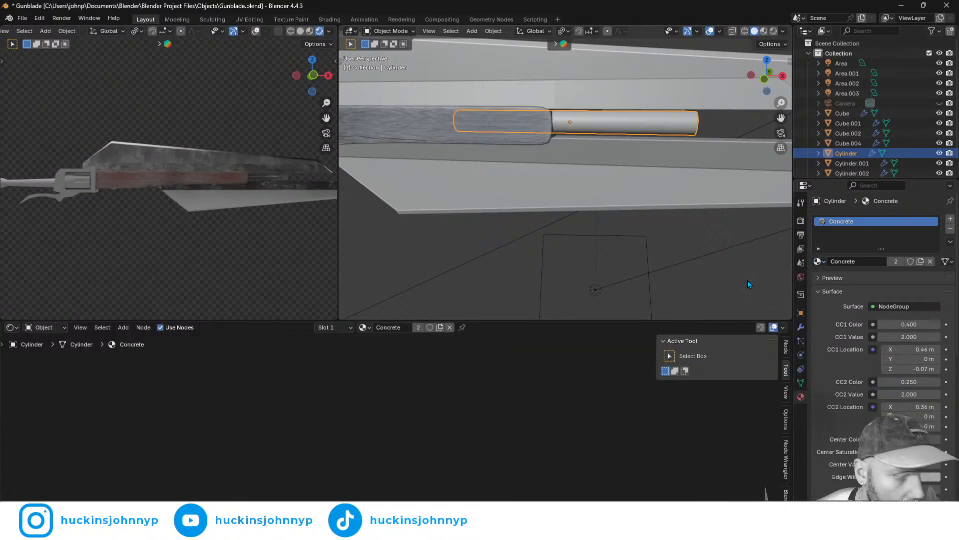
scroll(262, 192, up, 6)
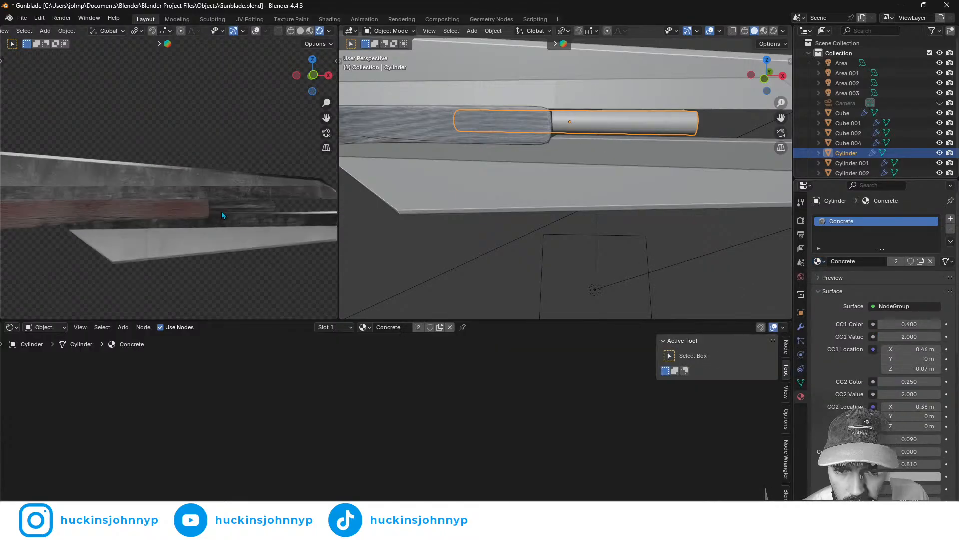
key(grave)
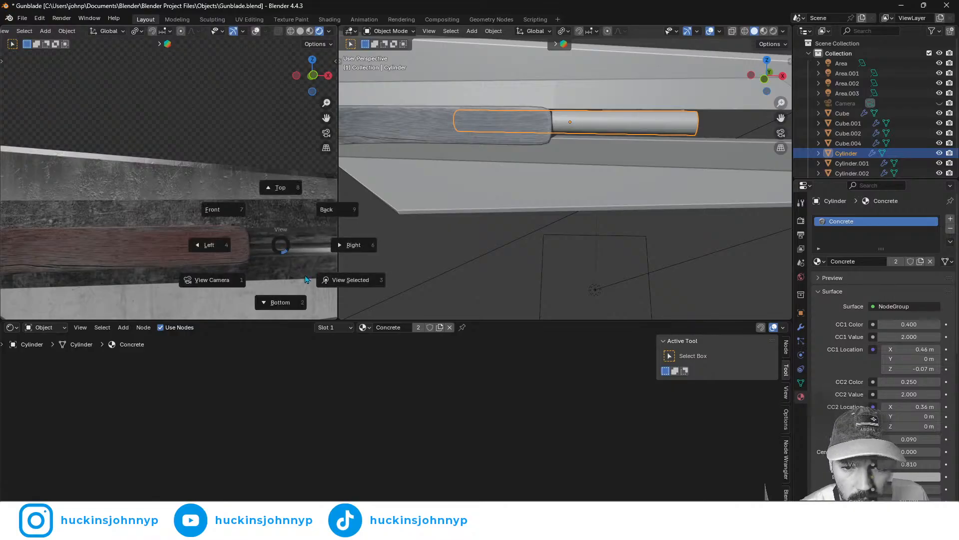
click(311, 279)
middle_drag(252, 220, 248, 121)
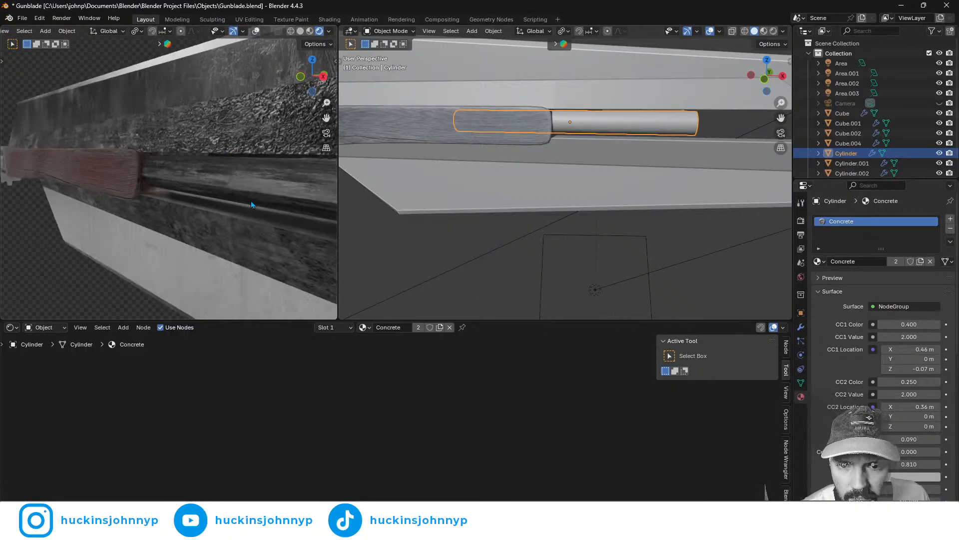
middle_drag(251, 200, 175, 210)
- Select the revolver frame around the grooved drum and center the solid view on it
click(176, 211)
middle_drag(560, 209, 462, 164)
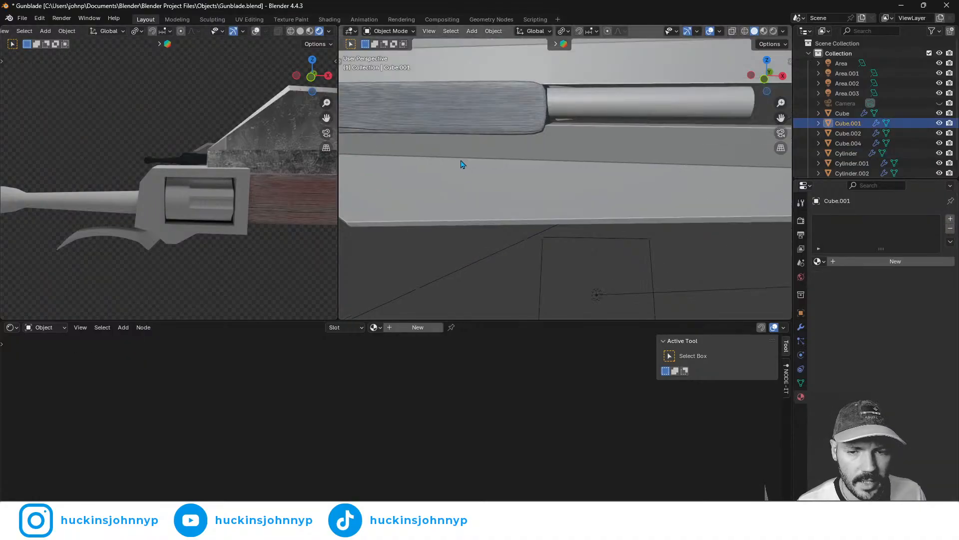
key(KP_Decimal)
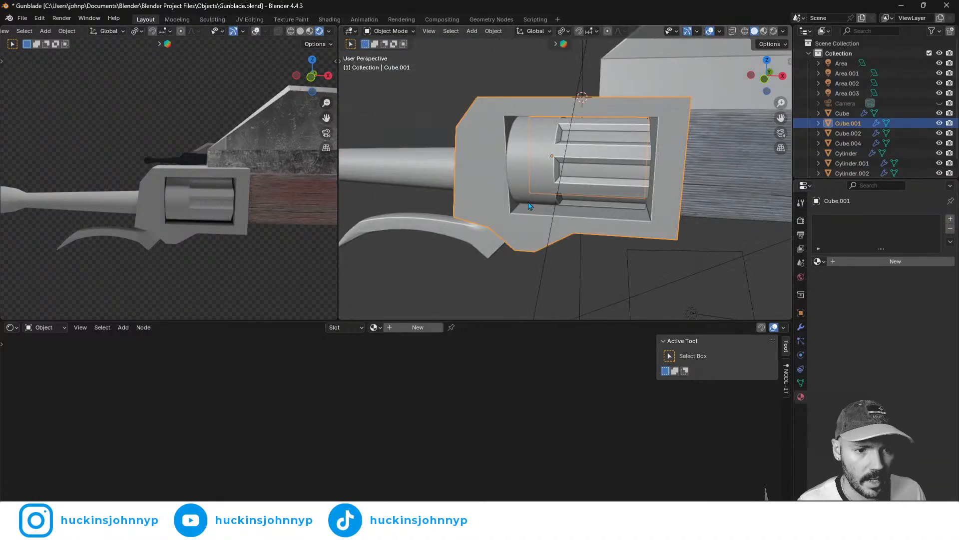
middle_drag(553, 229, 574, 183)
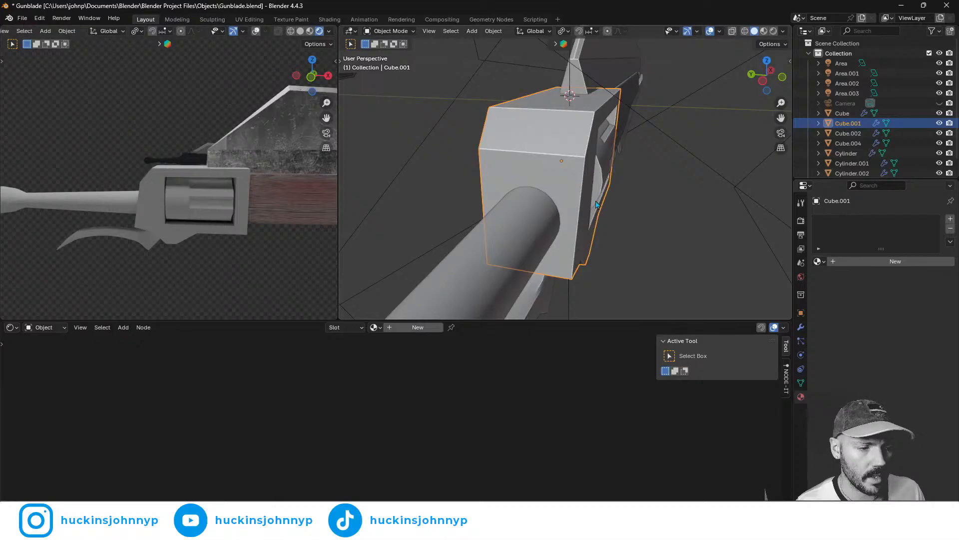
- Try to round the revolver frame with a level 2 Subdivision modifier and select its side face loop
key(ctrl+2)
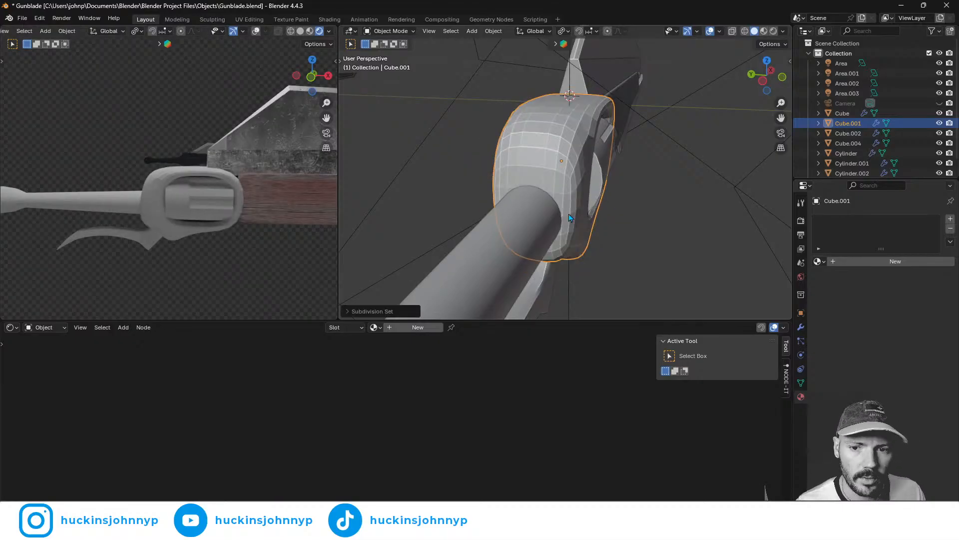
key(Tab)
middle_drag(632, 197, 579, 189)
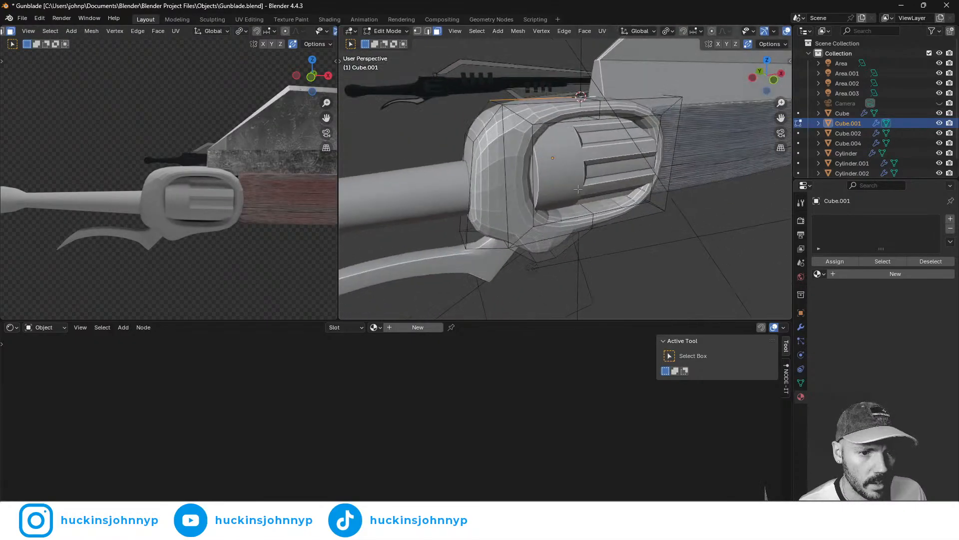
click(501, 158)
alt+click(520, 119)
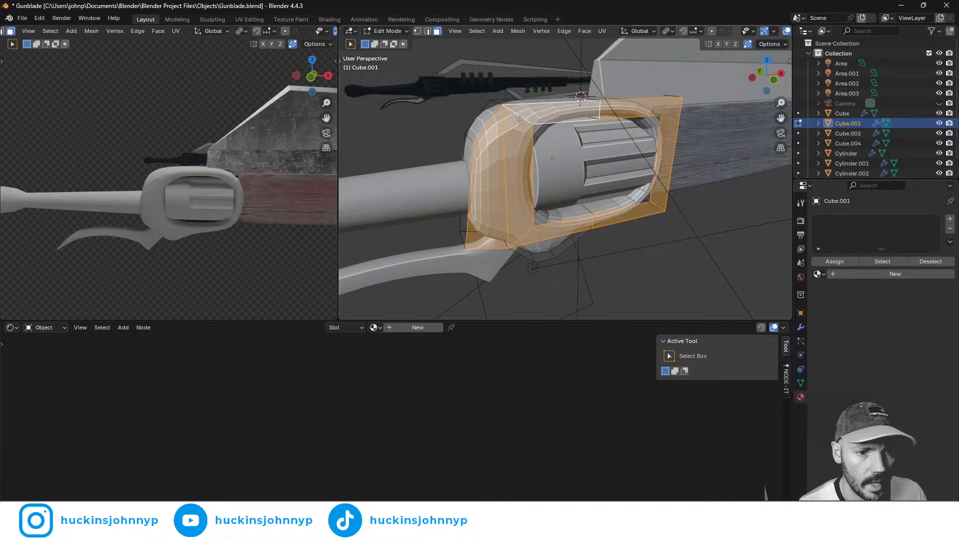
key(ctrl+z)
key(ctrl+z)
key(ctrl+z)
key(ctrl+z)
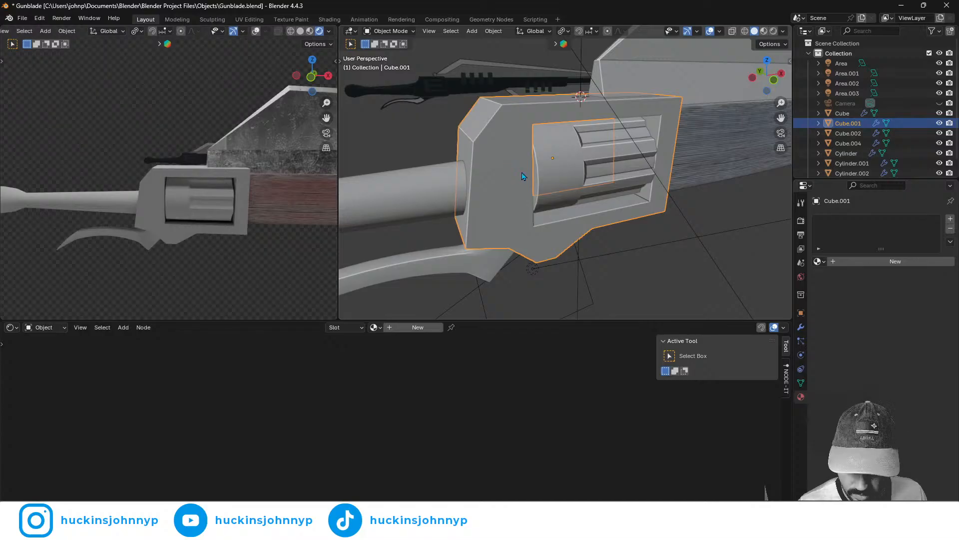
- Assign the existing Concrete material to the revolver frame
click(850, 262)
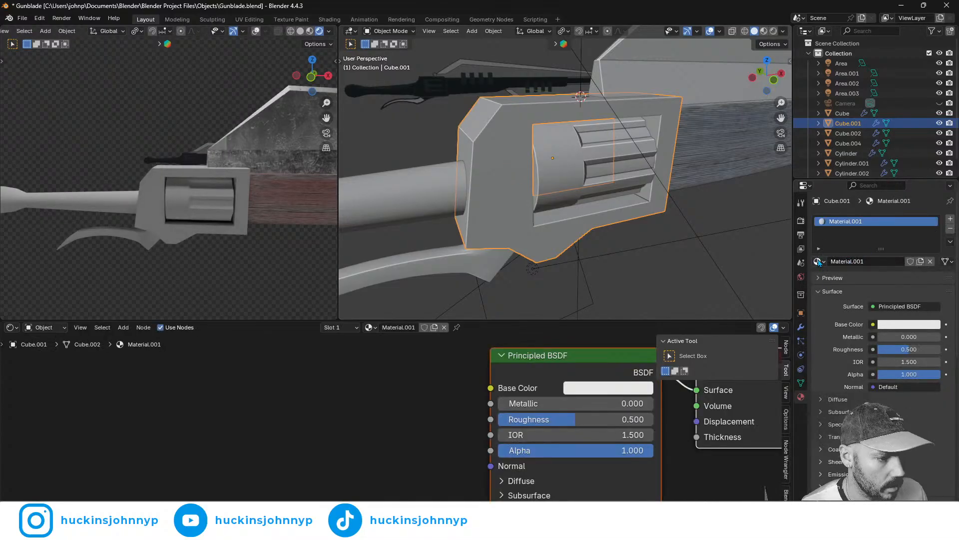
click(818, 261)
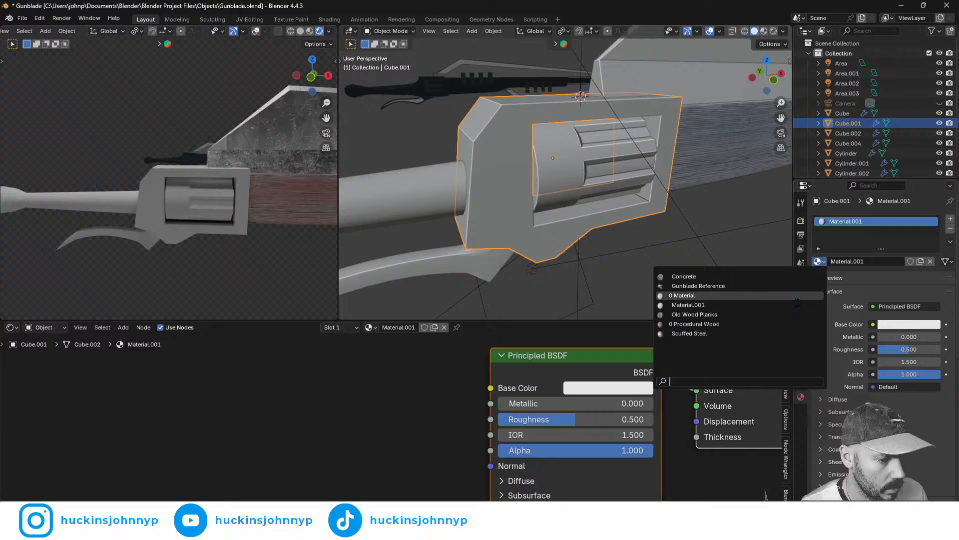
click(735, 277)
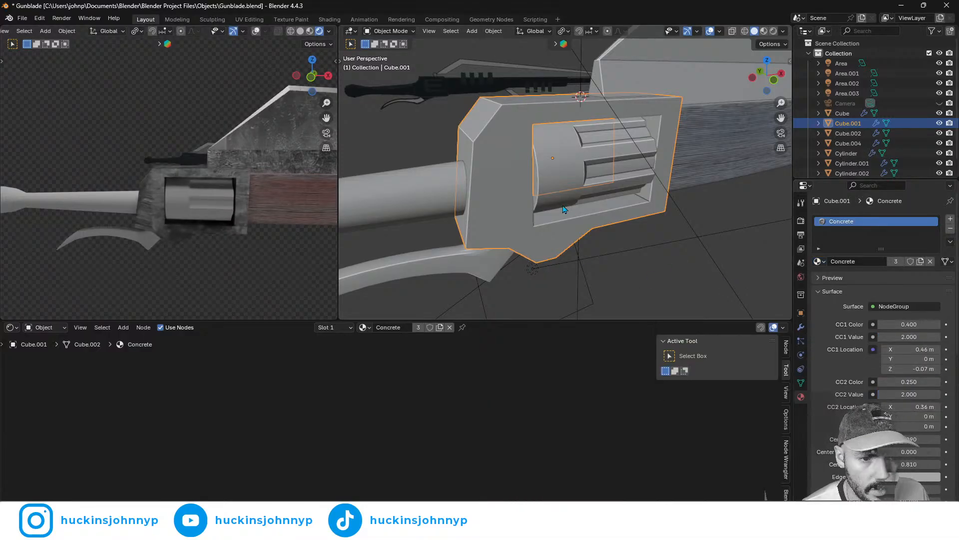
- Unwrap all faces of the revolver frame with Cube Projection and inspect the texture in the rendered view
key(Tab)
key(a)
key(u)
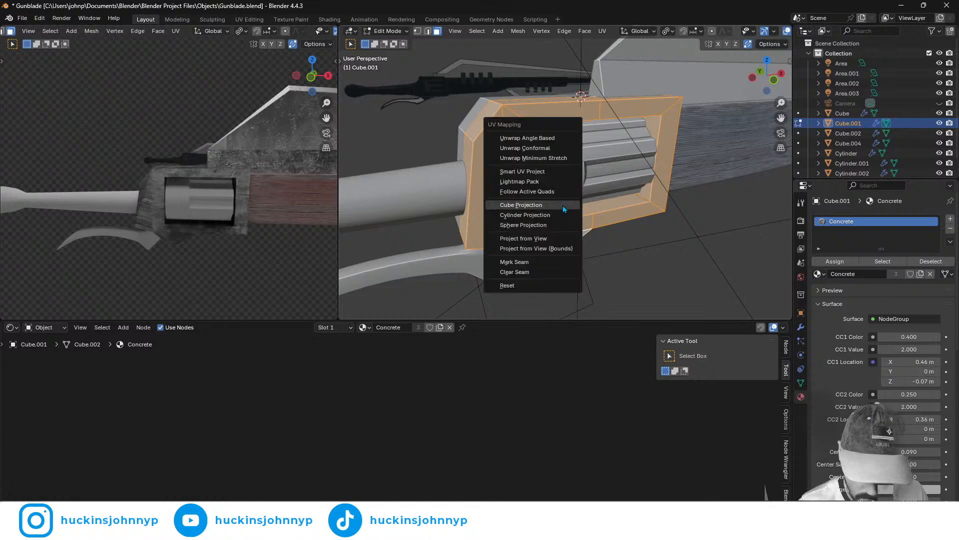
click(564, 208)
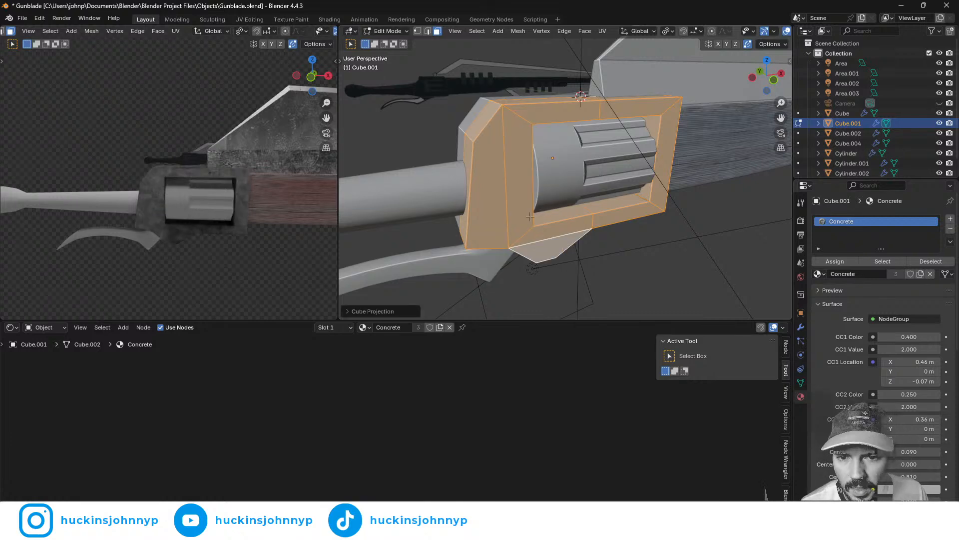
key(Tab)
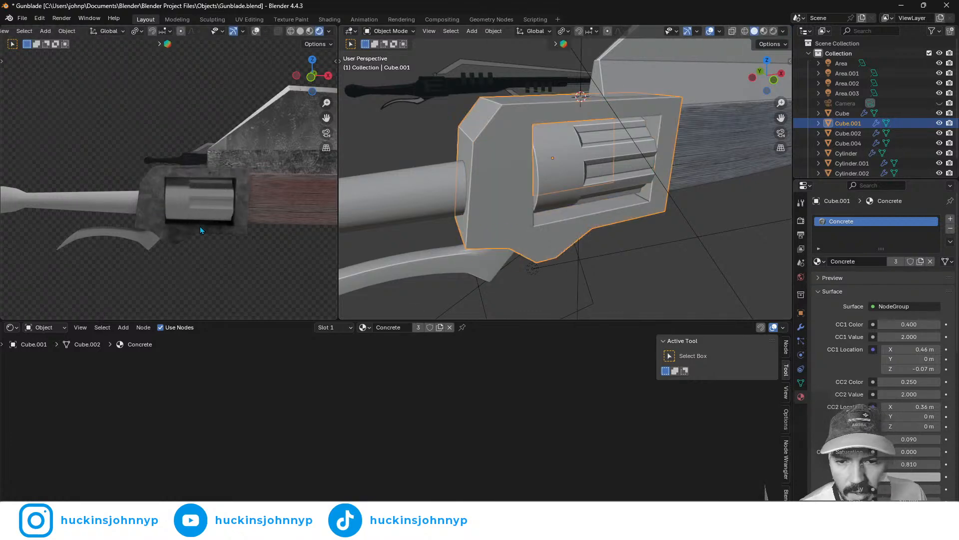
middle_drag(200, 226, 274, 178)
scroll(274, 178, up, 2)
middle_drag(204, 224, 126, 206)
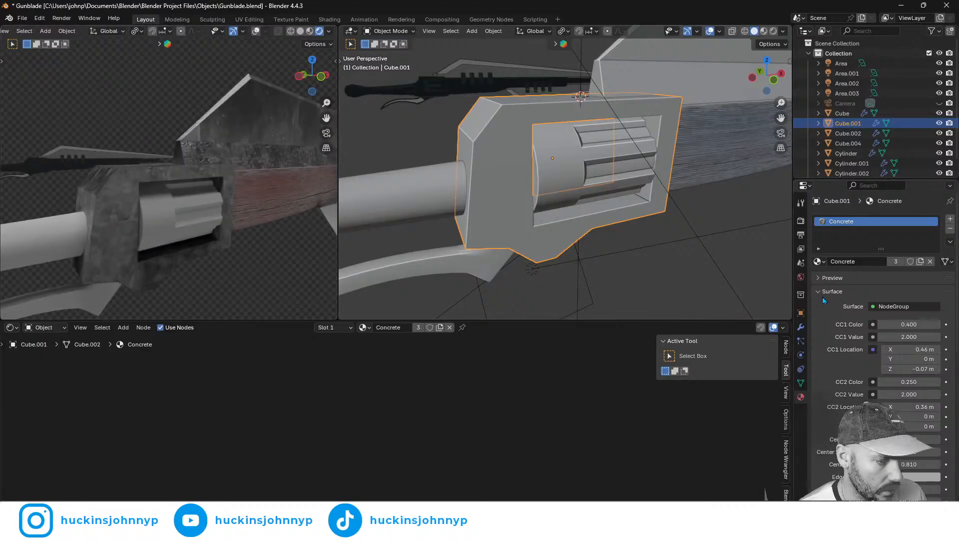
- Add a Bevel modifier to the revolver frame and check its edges from the handle end
click(801, 329)
click(862, 217)
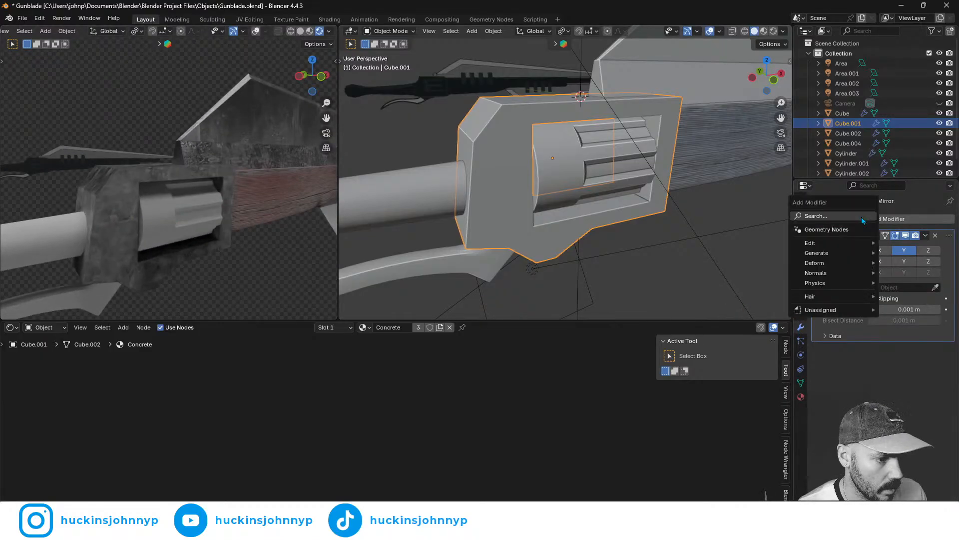
text(b)
click(844, 235)
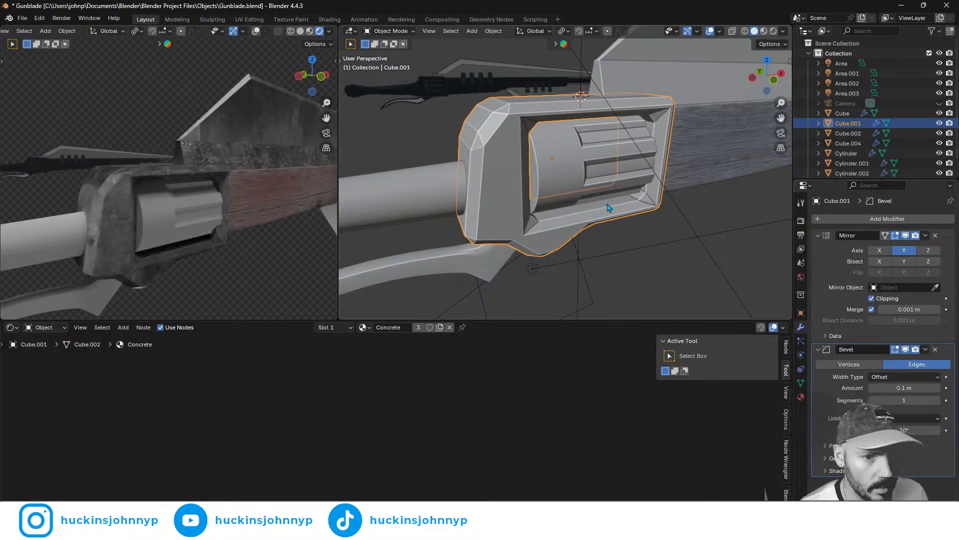
middle_drag(140, 201, 223, 204)
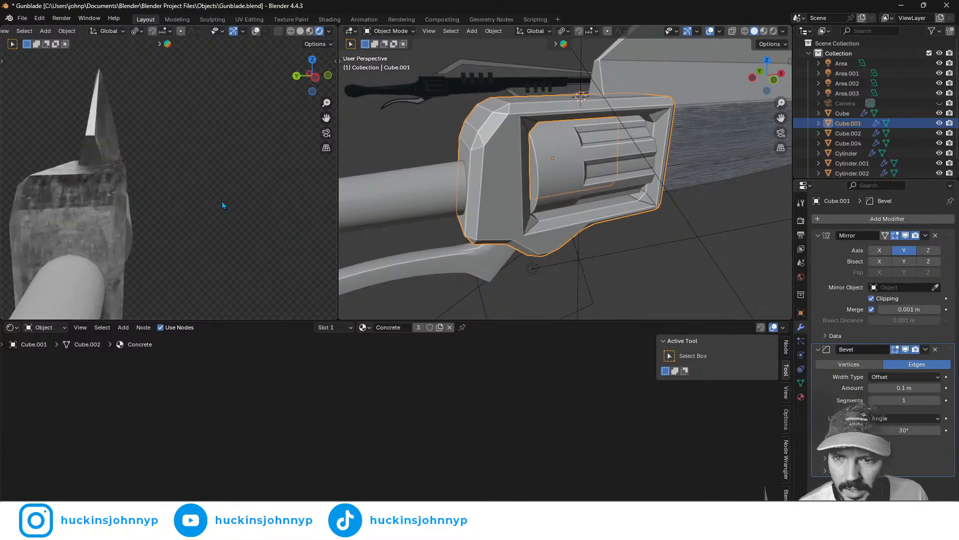
- Apply Shade Auto Smooth to the revolver frame and place its Bevel modifier above the Mirror modifier
right_click(516, 159)
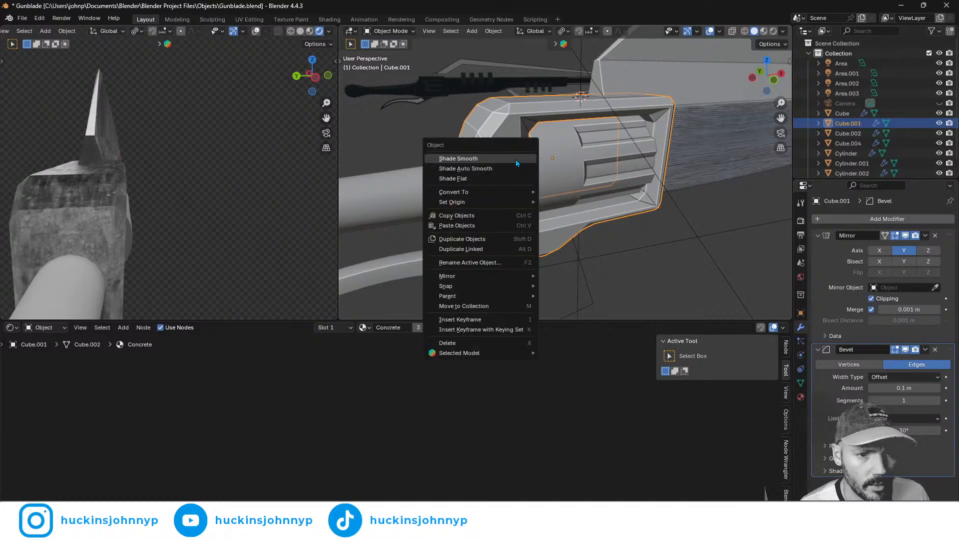
click(505, 169)
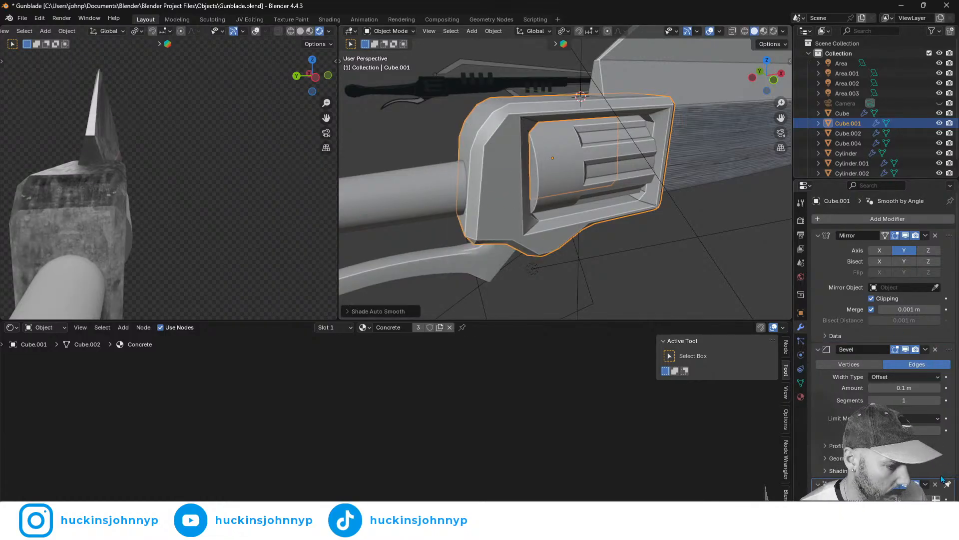
drag(949, 348, 946, 238)
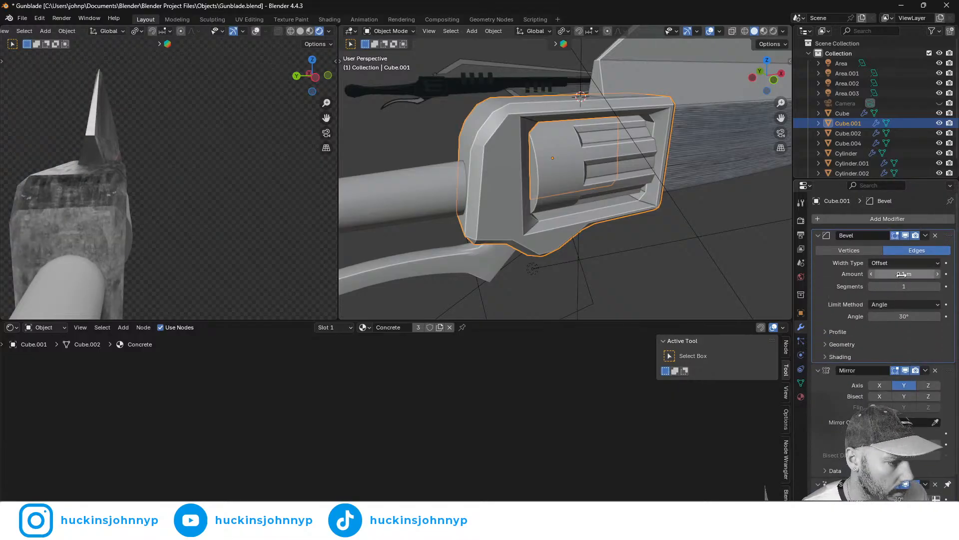
- Set the revolver frame's bevel to 4 segments with an amount of 0.002 m
click(937, 287)
click(937, 286)
click(937, 286)
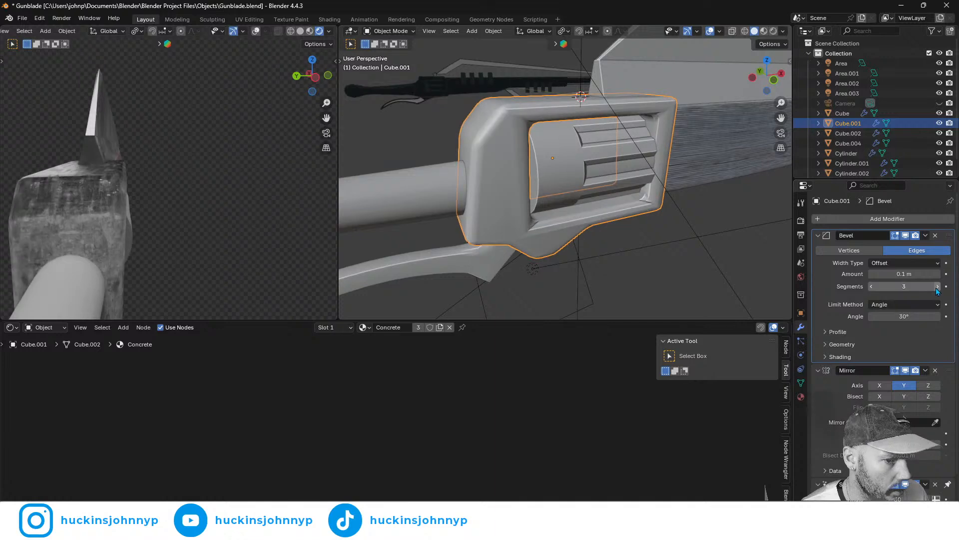
drag(894, 274, 897, 274)
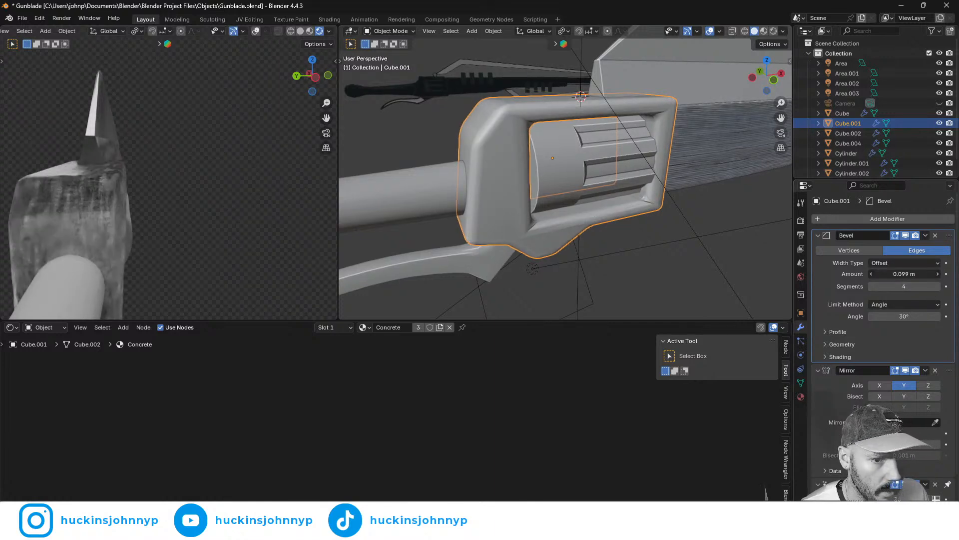
drag(898, 274, 883, 274)
middle_drag(604, 206, 544, 172)
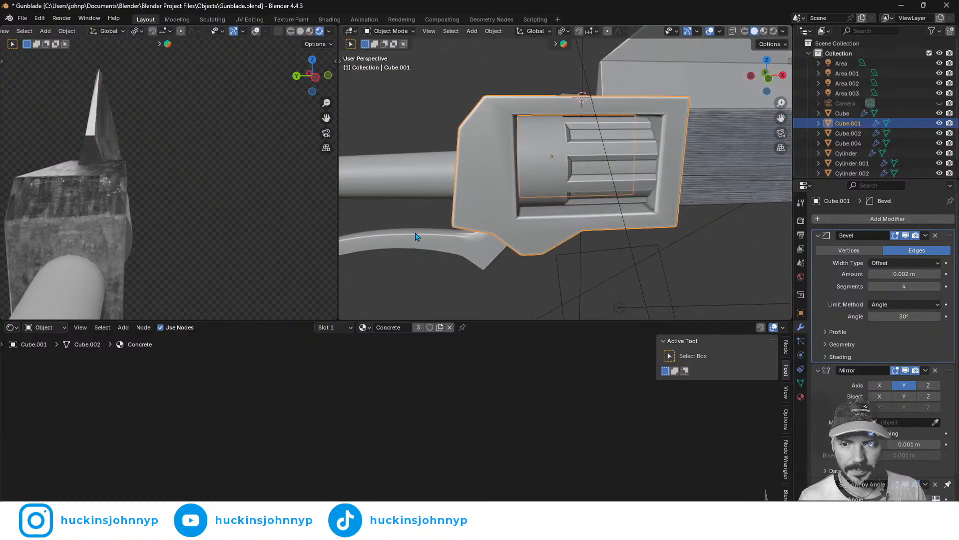
middle_drag(150, 224, 196, 215)
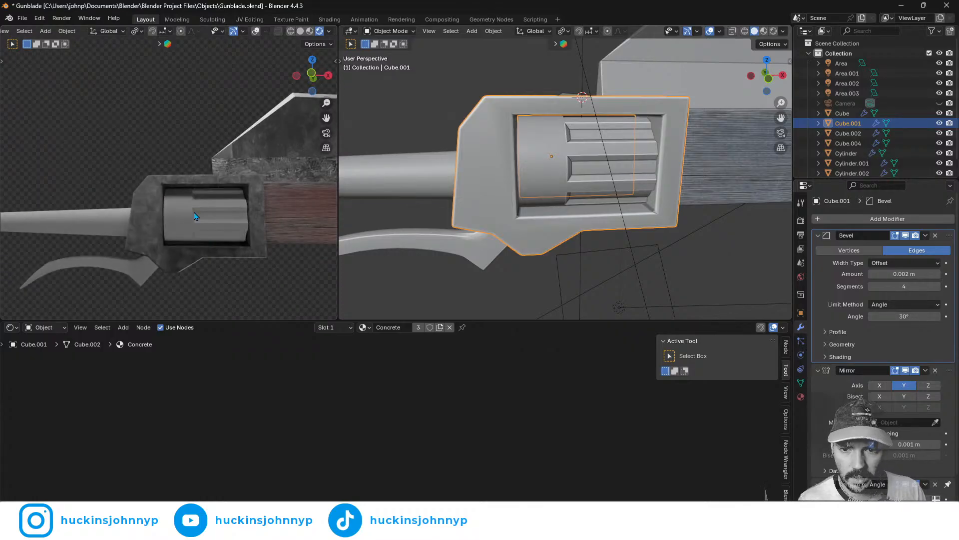
- Give the revolver drum the existing Scuffed Steel material
click(612, 162)
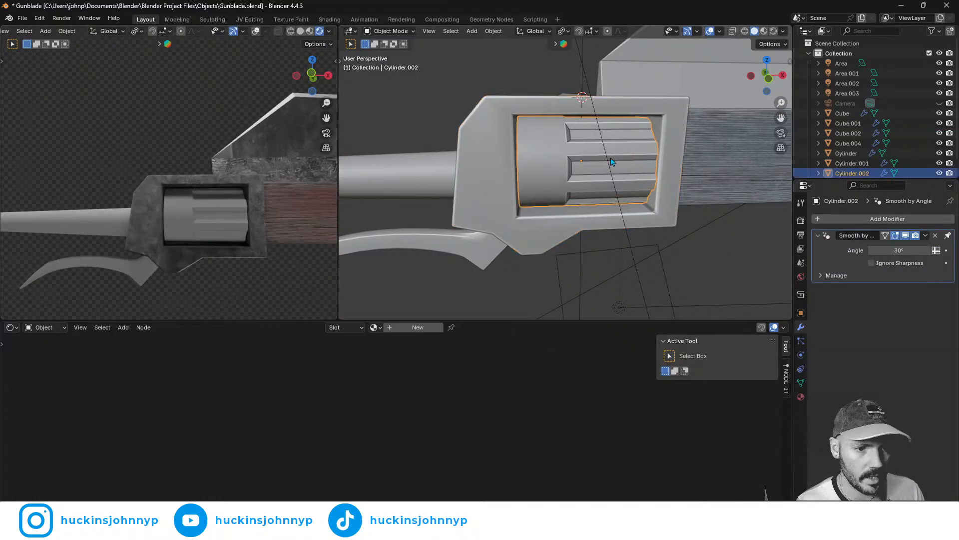
click(801, 395)
click(821, 265)
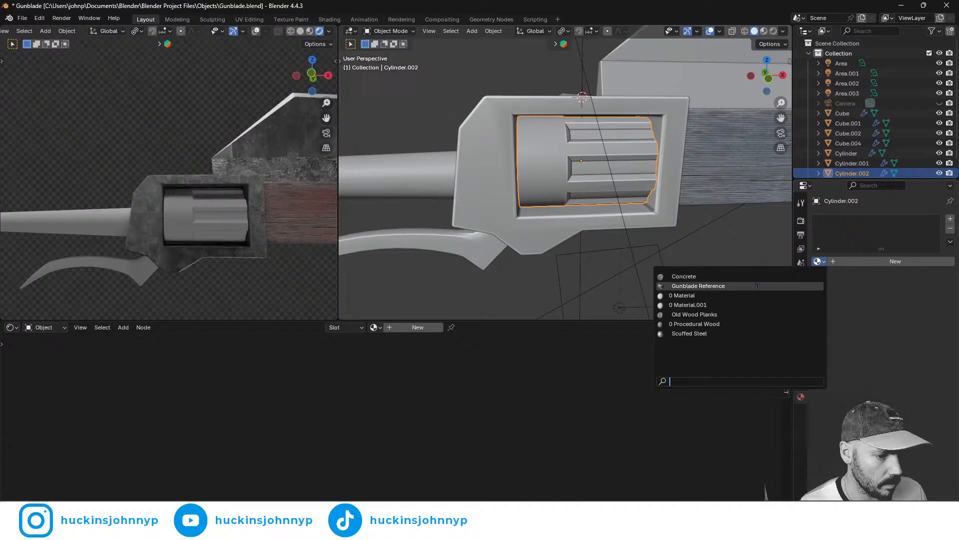
click(719, 333)
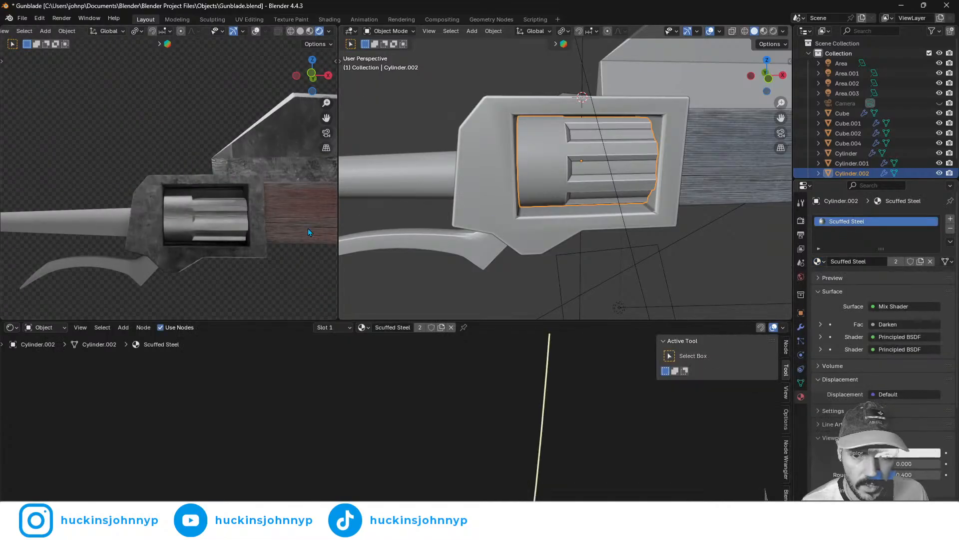
- Unwrap all faces of the revolver drum with Cube Projection
scroll(237, 273, up, 3)
mouse_move(235, 271)
middle_down()
mouse_move(255, 233)
mouse_move(242, 255)
mouse_move(284, 268)
mouse_move(227, 254)
mouse_move(263, 274)
mouse_move(229, 265)
middle_up()
scroll(246, 255, down, 5)
scroll(228, 253, up, 5)
key(Tab)
key(a)
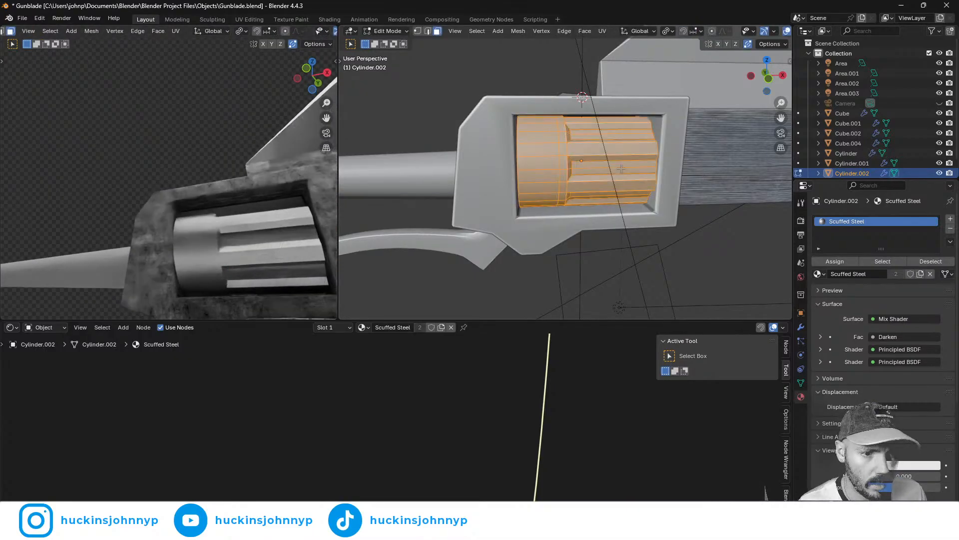
key(u)
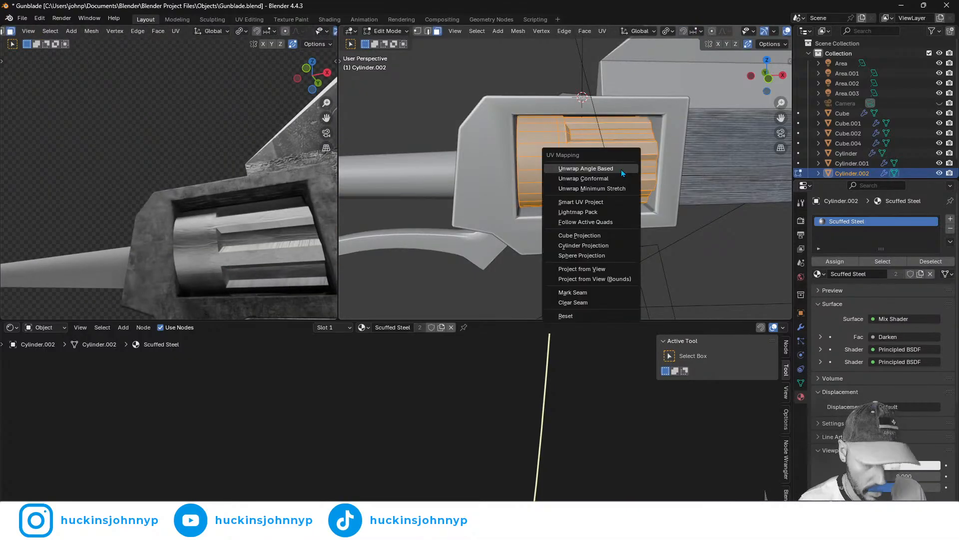
click(594, 235)
key(Tab)
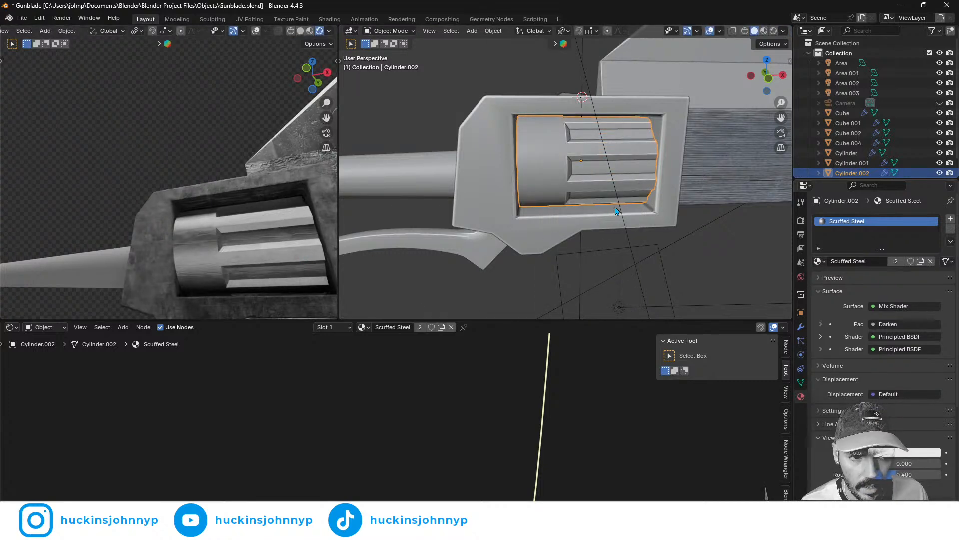
- In the UV Editor, enlarge the drum's whole UV layout, then squash it along Y to about the height of the UV square
click(8, 327)
click(63, 376)
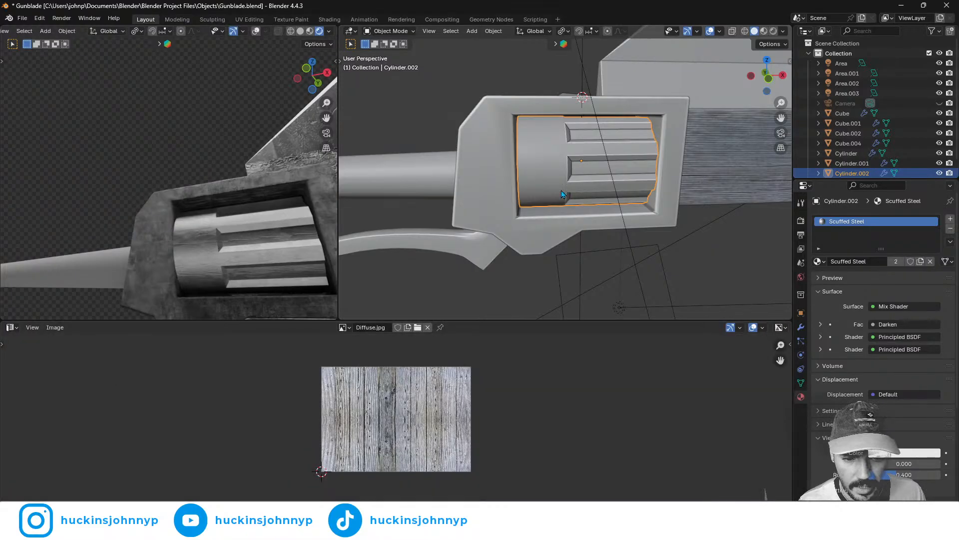
key(Tab)
scroll(432, 419, up, 3)
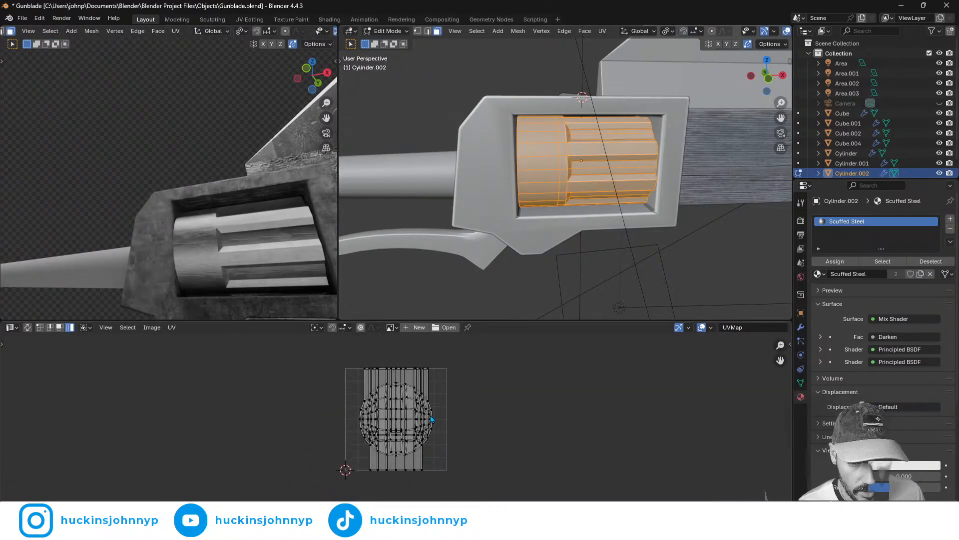
key(a)
key(s)
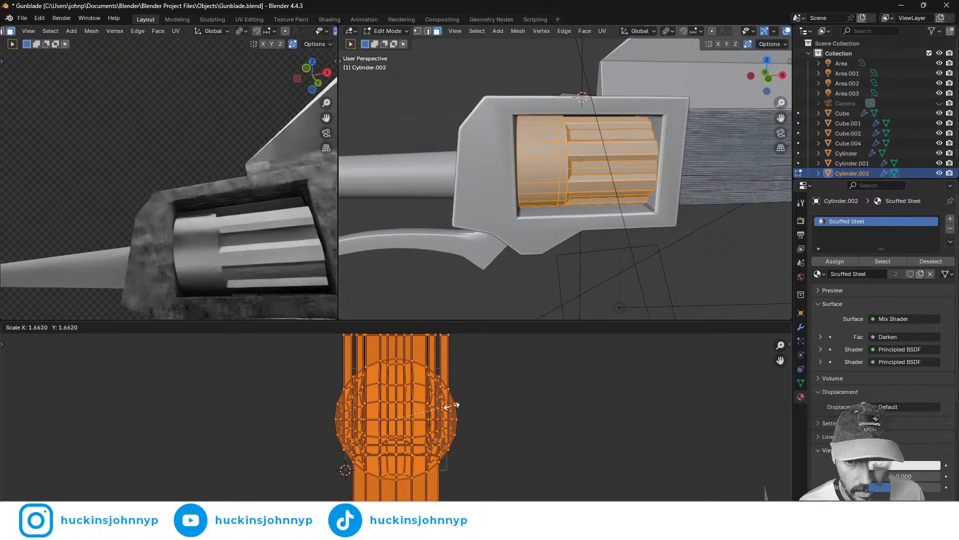
click(449, 404)
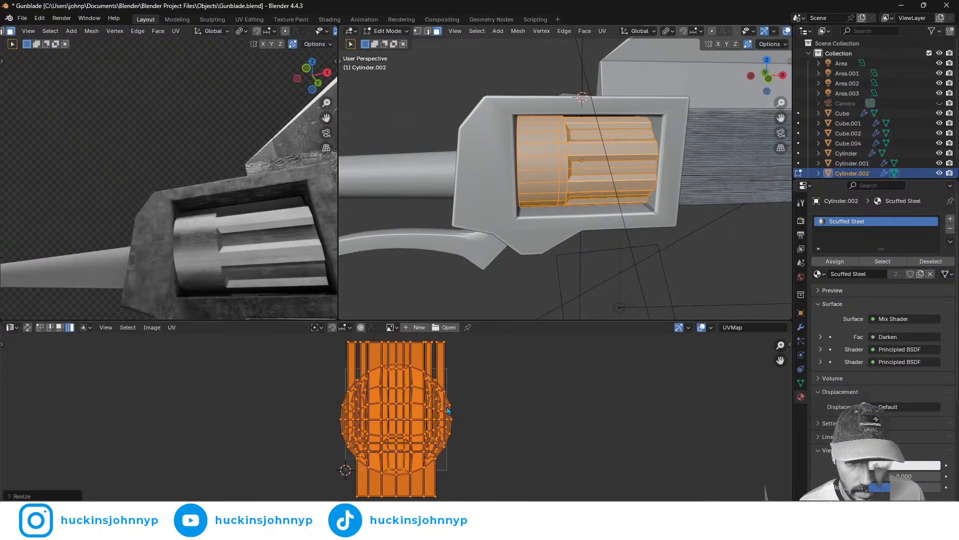
key(s)
key(y)
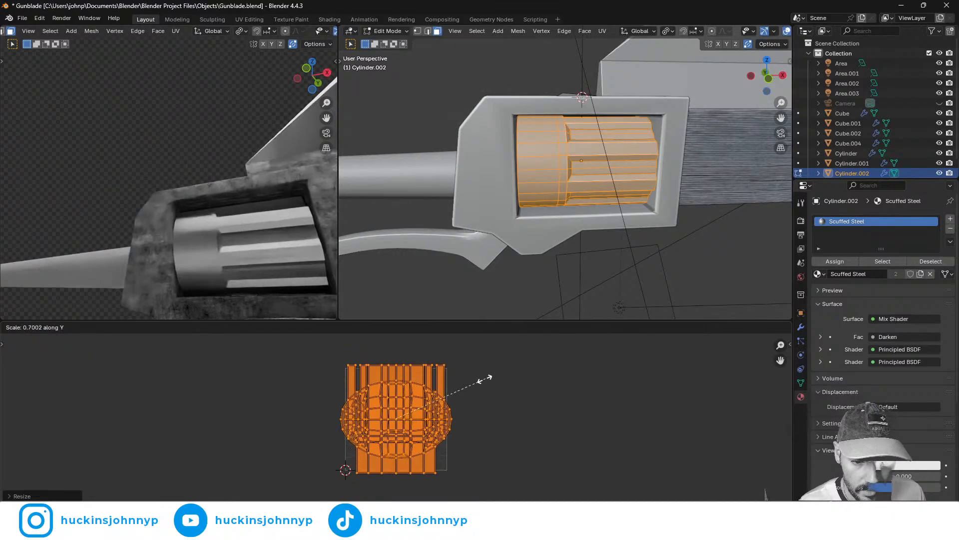
click(479, 382)
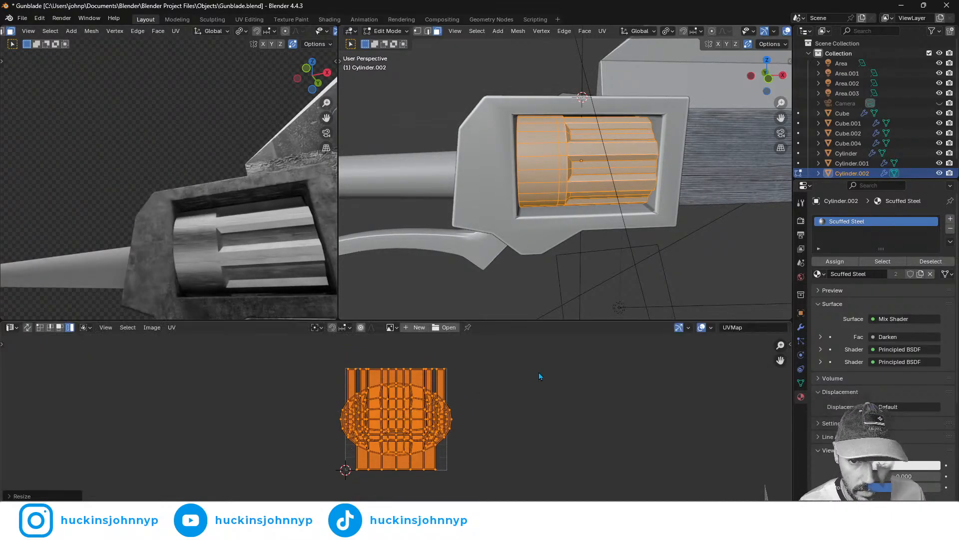
- Rotate the drum's UV layout by about 90 degrees and inspect the steel texture in the rendered view
middle_drag(257, 233, 150, 241)
shift+middle_drag(223, 289, 198, 243)
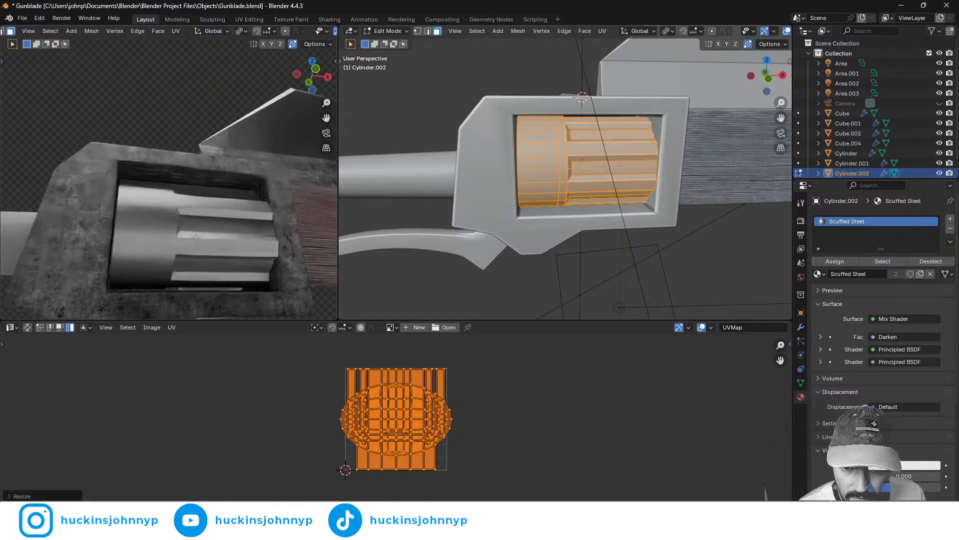
key(r)
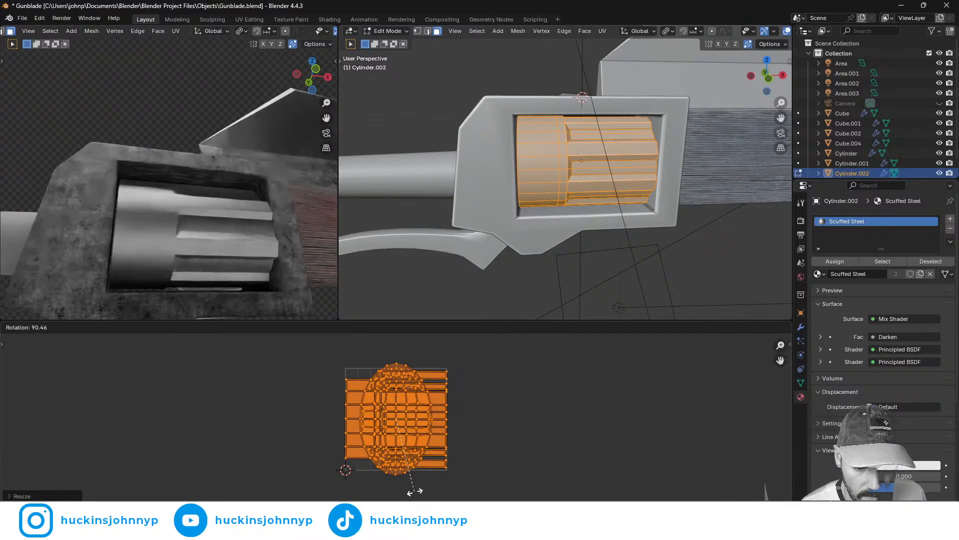
click(415, 491)
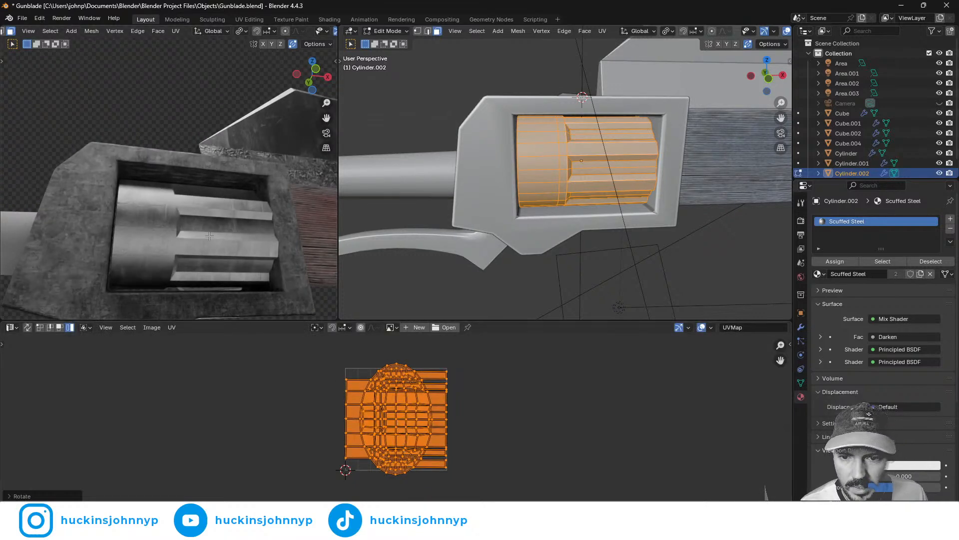
key(Tab)
middle_drag(209, 236, 179, 247)
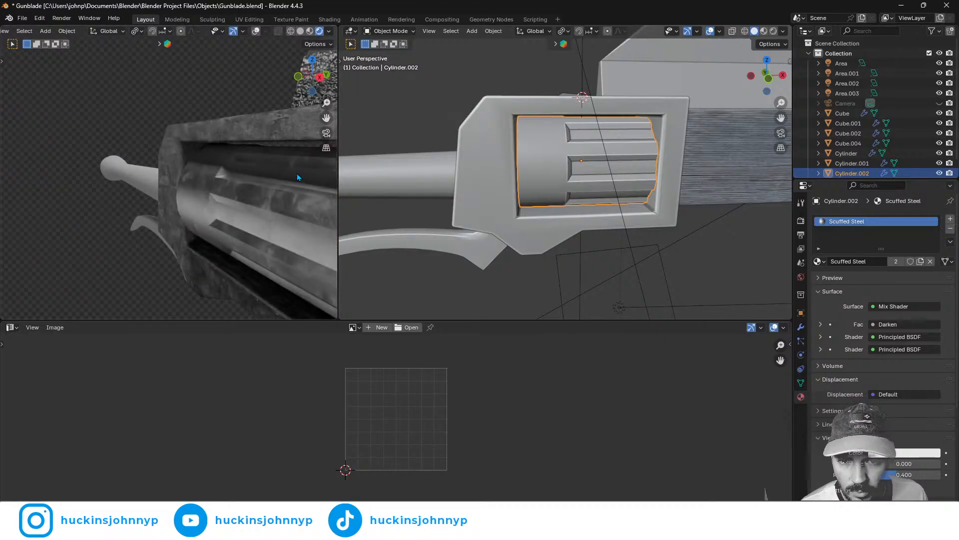
- Select the handle's long shaft faces in Edit Mode and give the handle the Old Wood Planks material
middle_drag(266, 232, 98, 201)
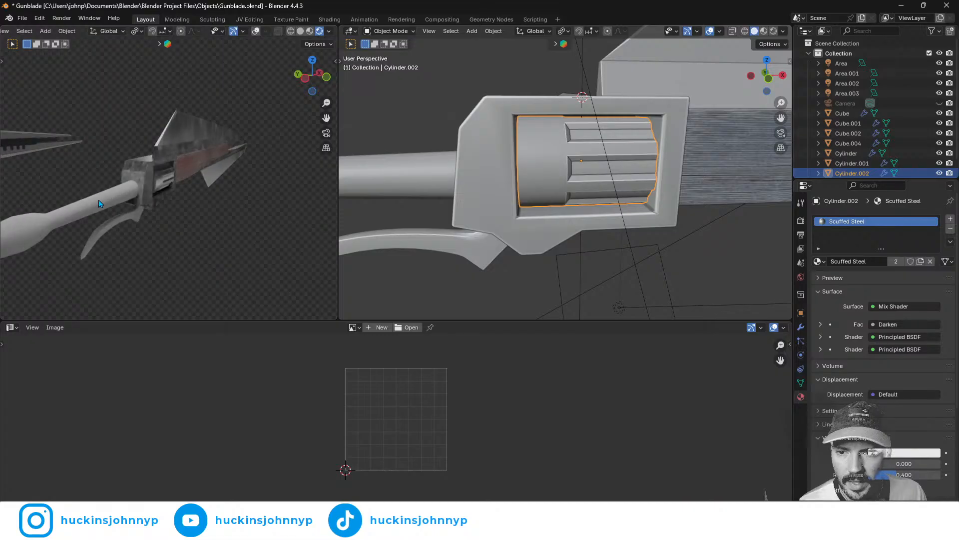
click(98, 201)
key(KP_Decimal)
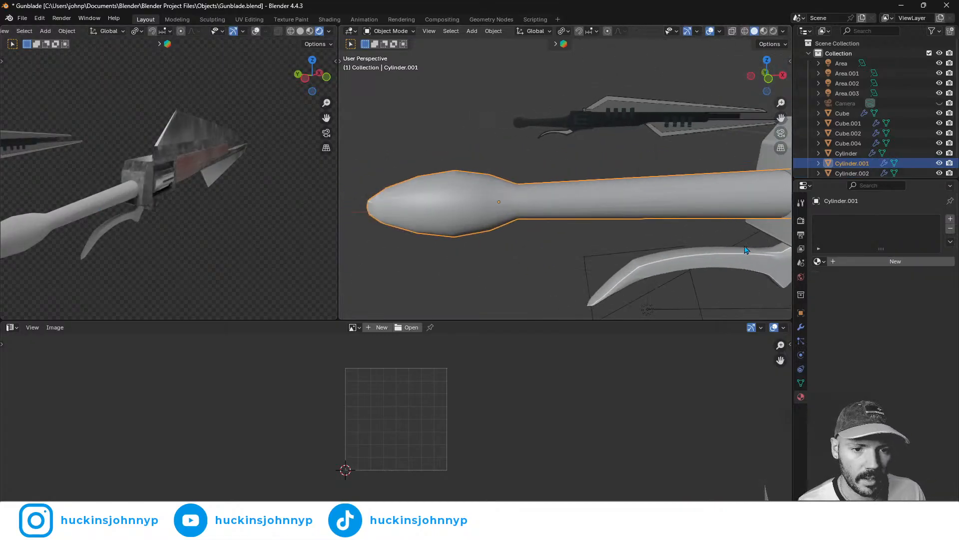
key(Tab)
middle_drag(522, 198, 548, 223)
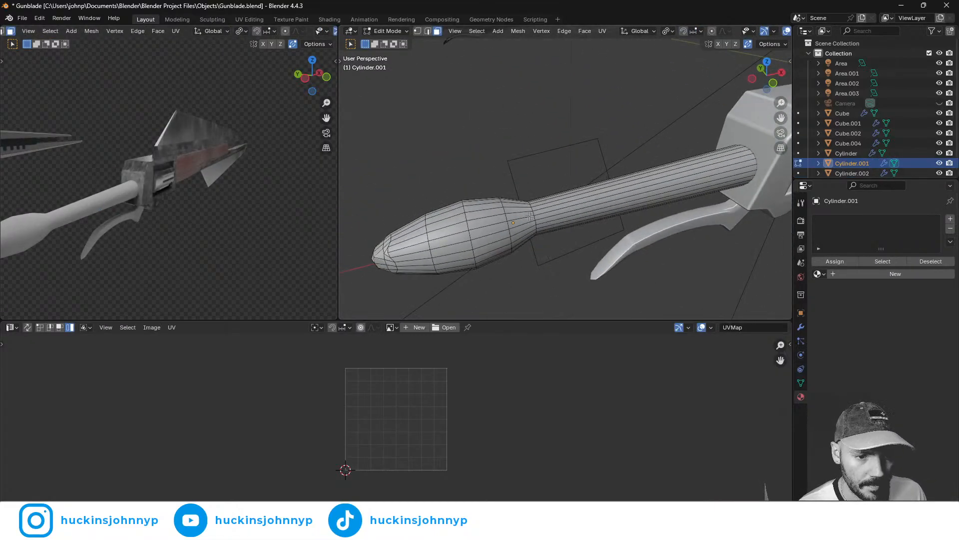
alt+click(533, 207)
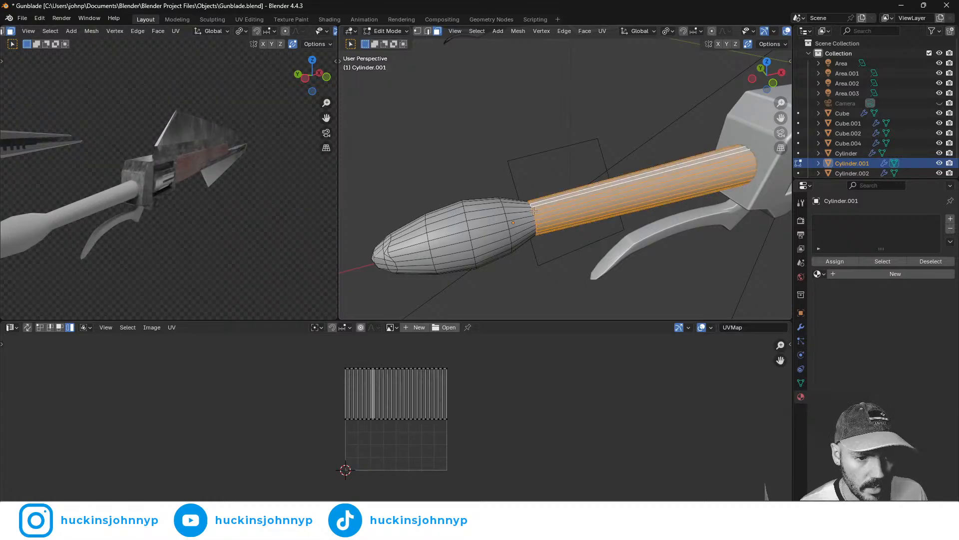
click(818, 274)
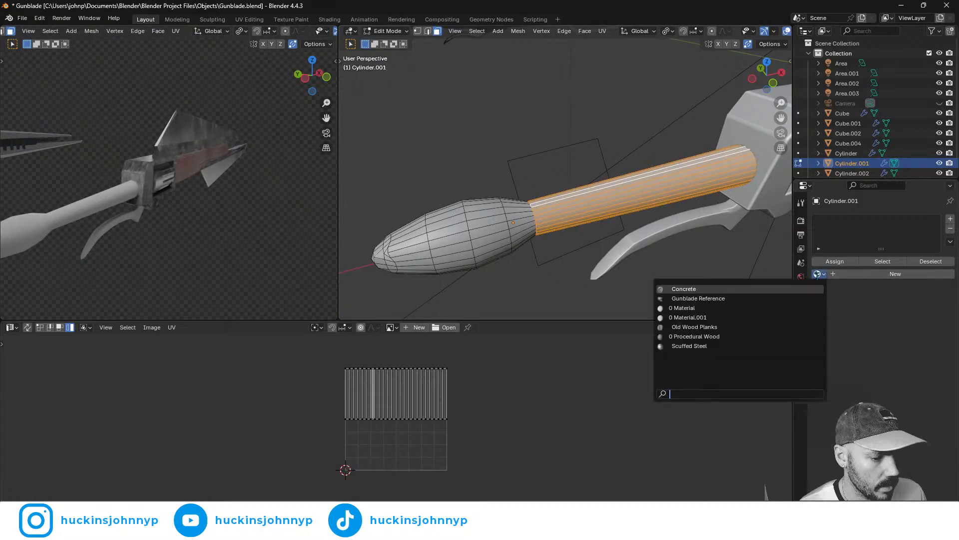
click(730, 329)
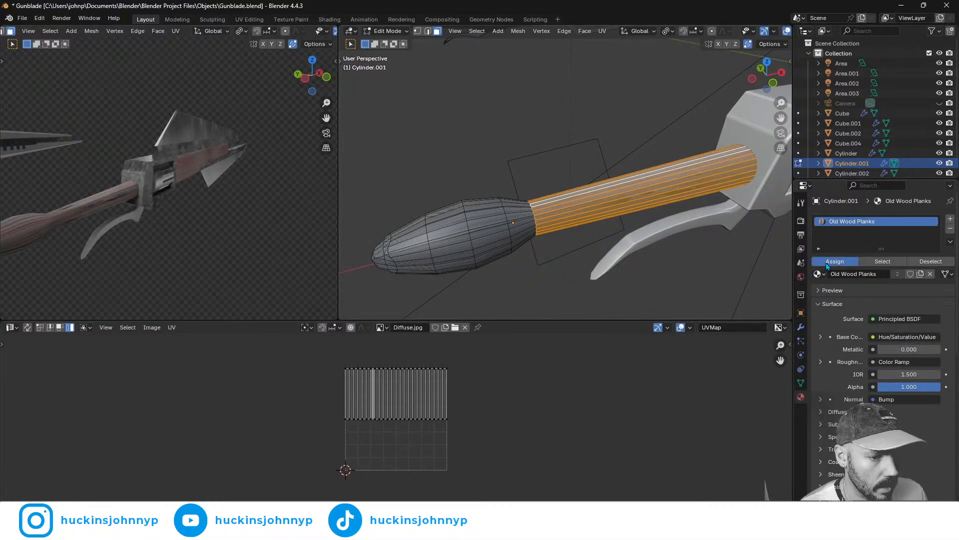
- Invert the shaft selection to the pommel faces and scale them along X to about 0.57
alt+click(505, 216)
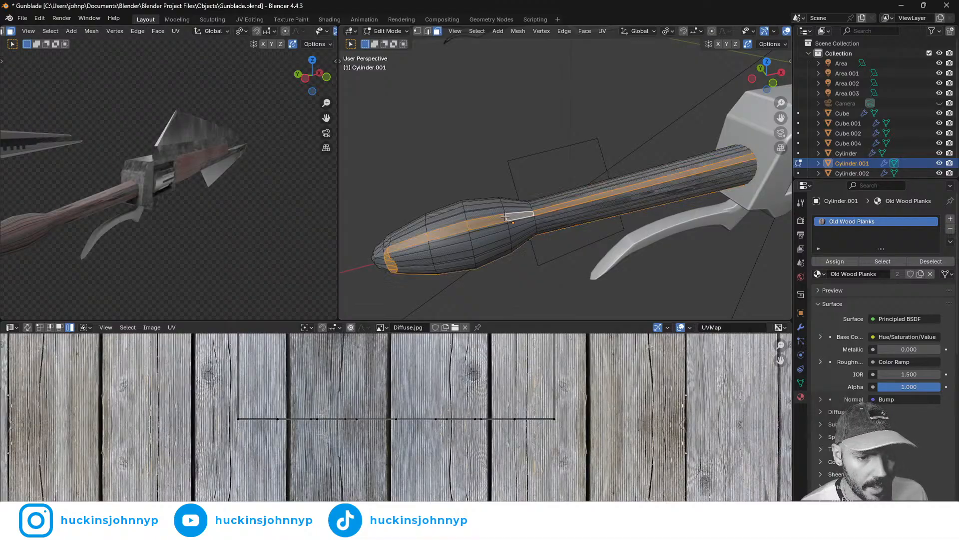
key(ctrl+z)
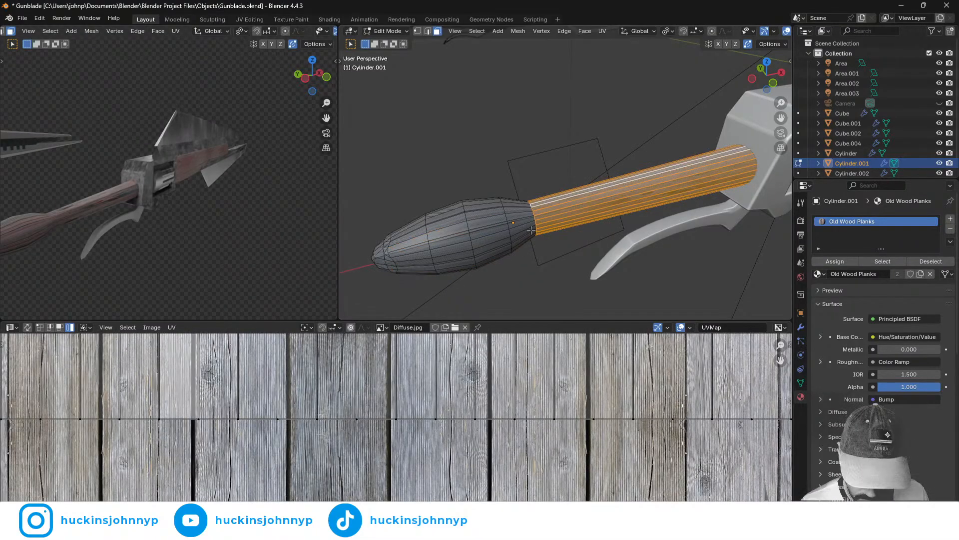
key(ctrl+i)
key(s)
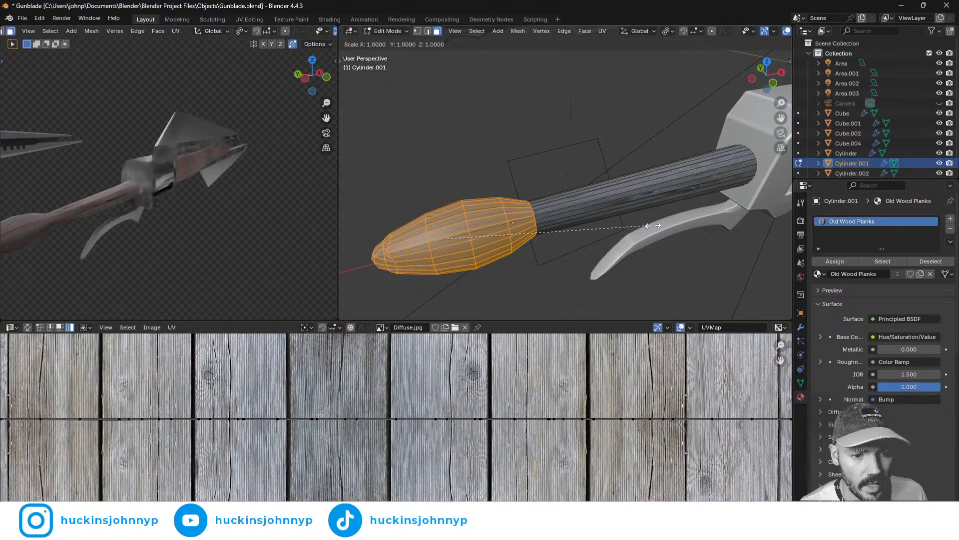
key(x)
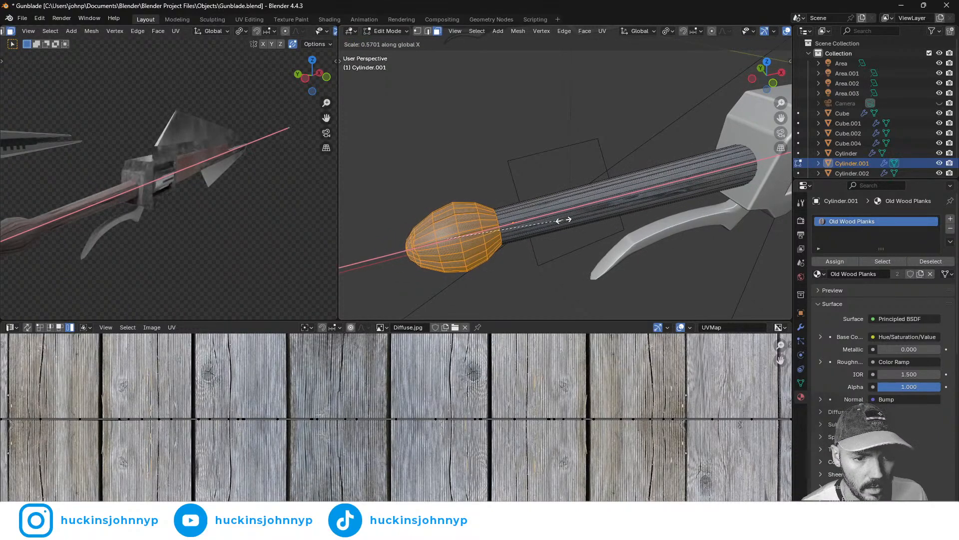
click(564, 219)
- Extrude the pommel's face ring next to the shaft slightly outward along its normals to form a raised collar
key(alt+a)
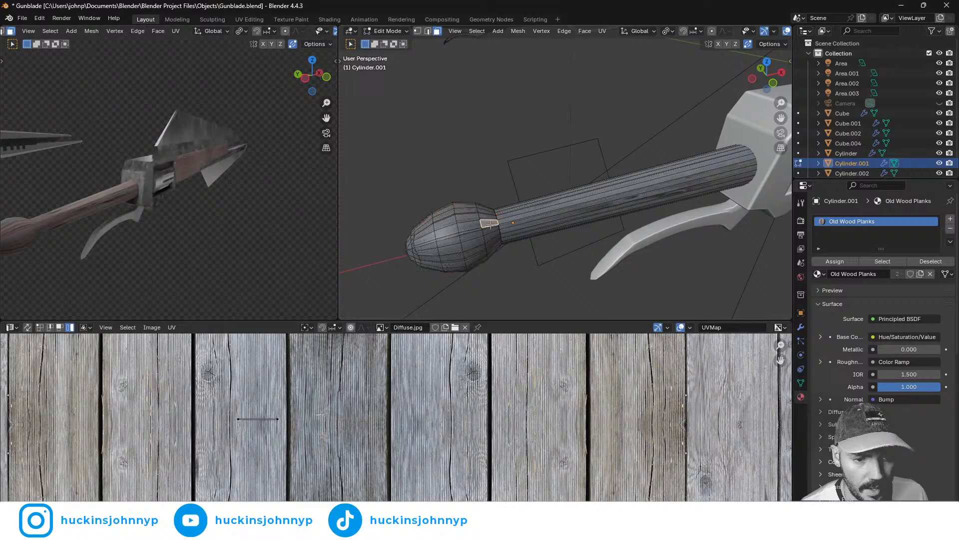
alt+click(492, 228)
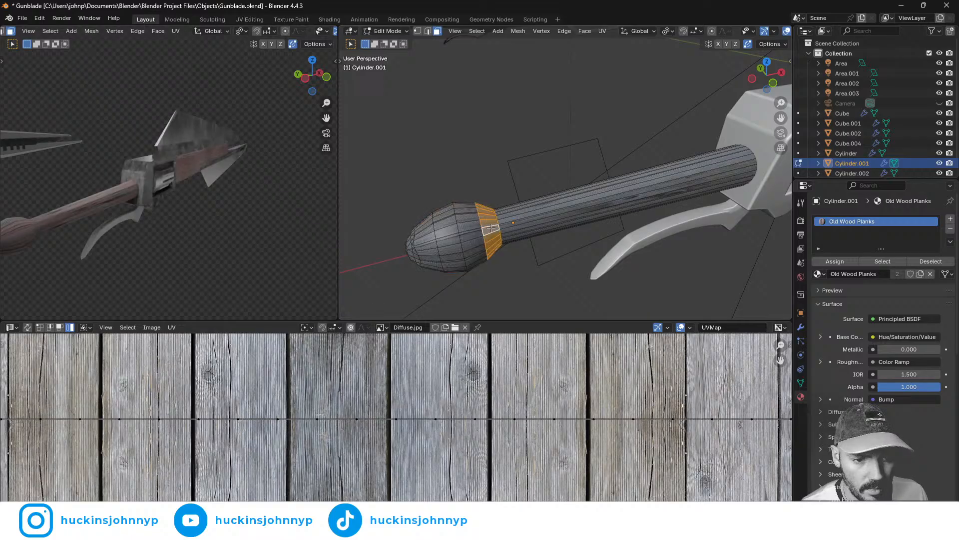
key(alt+e)
click(537, 246)
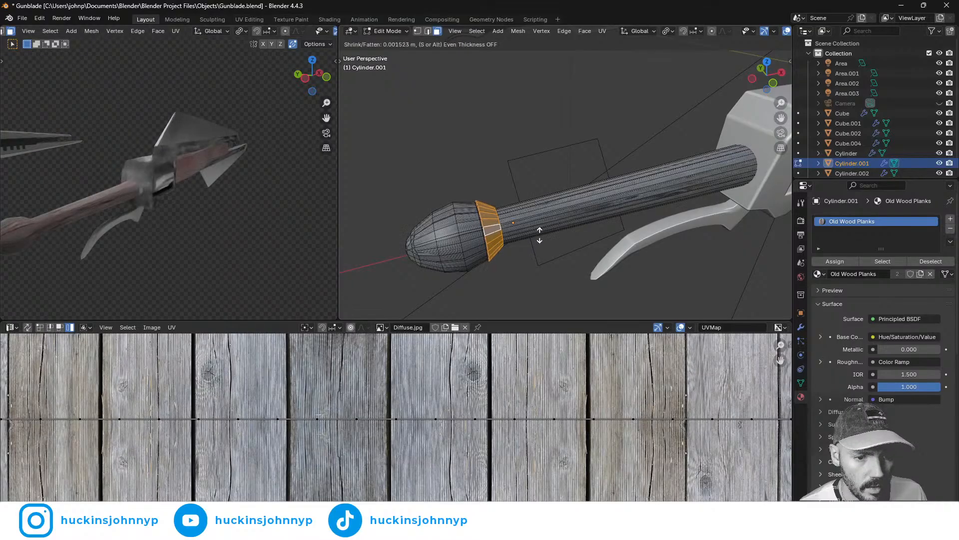
click(544, 228)
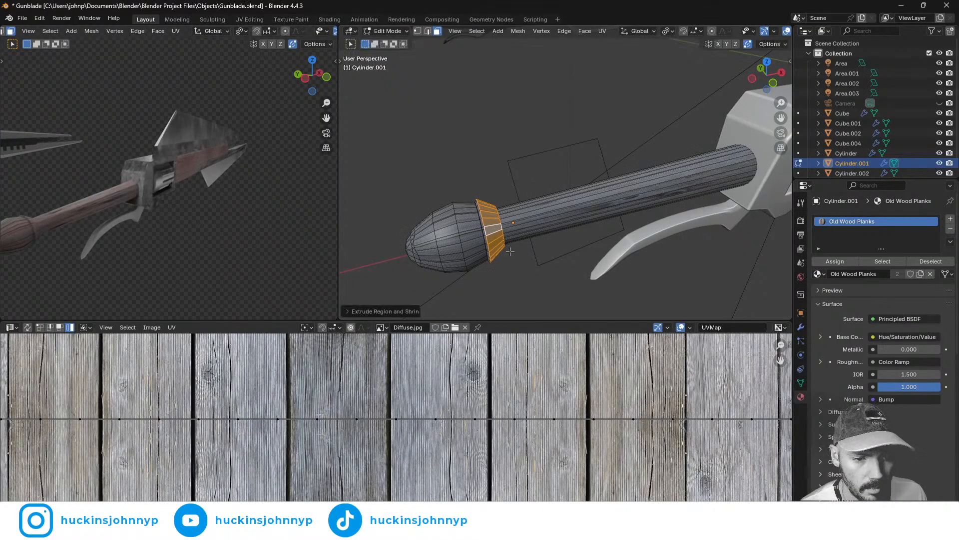
alt+shift+click(483, 228)
alt+shift+click(473, 230)
alt+shift+click(449, 235)
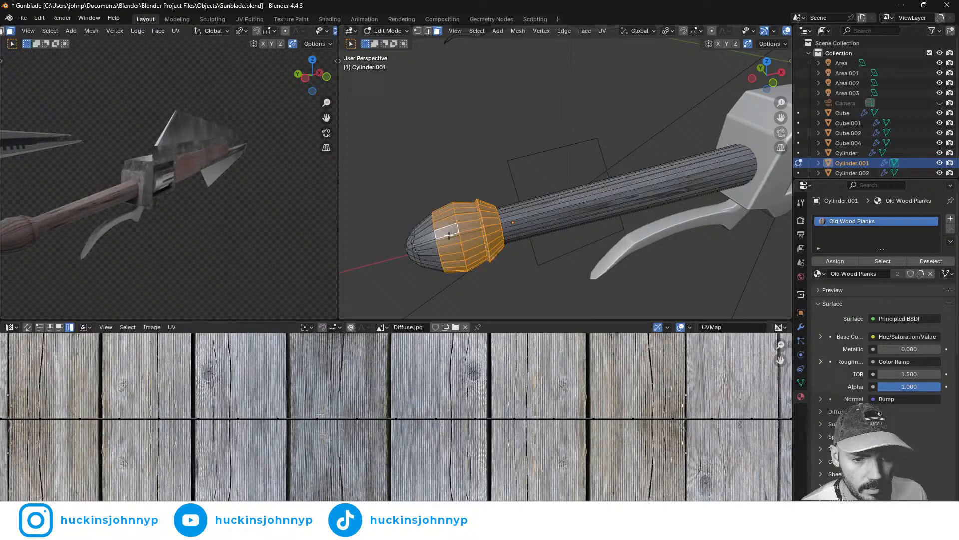
alt+shift+click(566, 215)
click(568, 212)
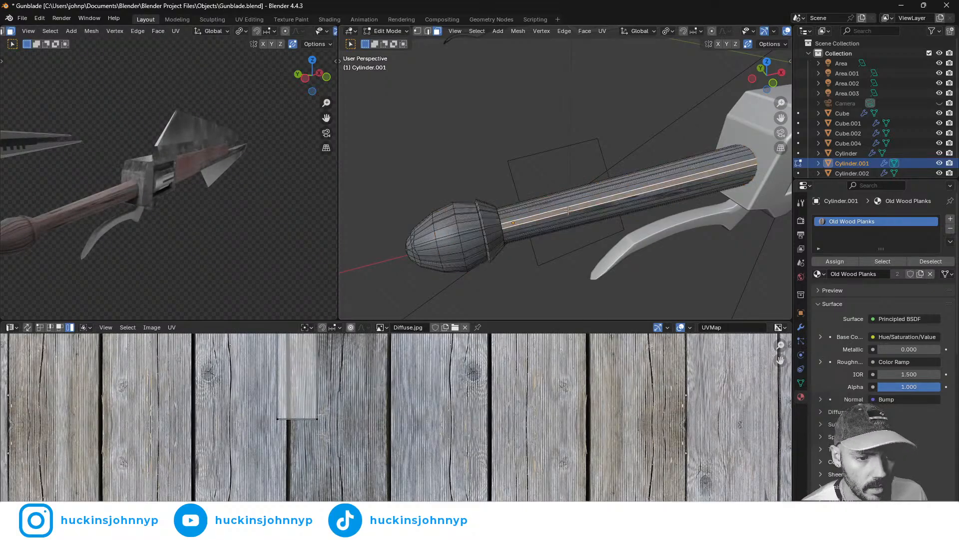
key(alt+a)
- Select all pommel faces by inverting the shaft selection and assign them to a new second material slot
alt+click(568, 213)
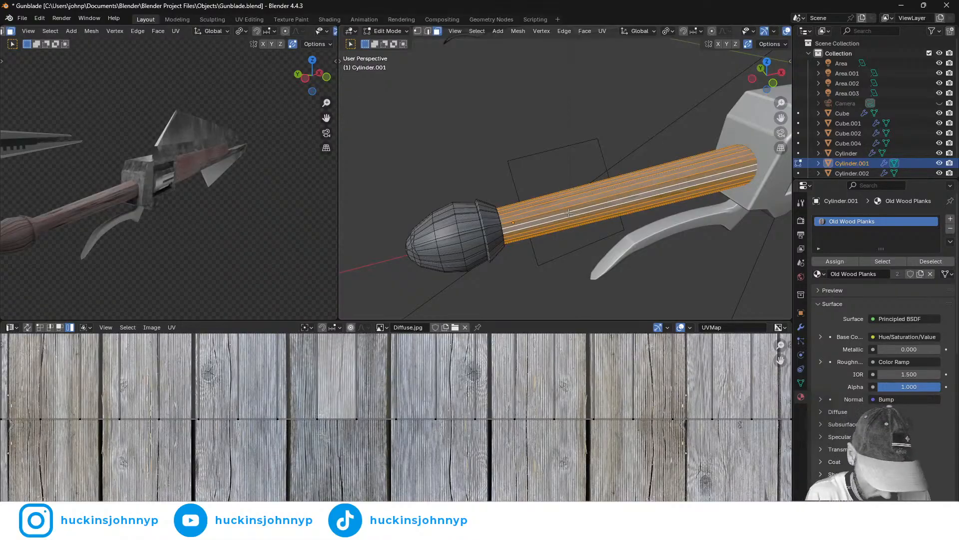
key(ctrl+i)
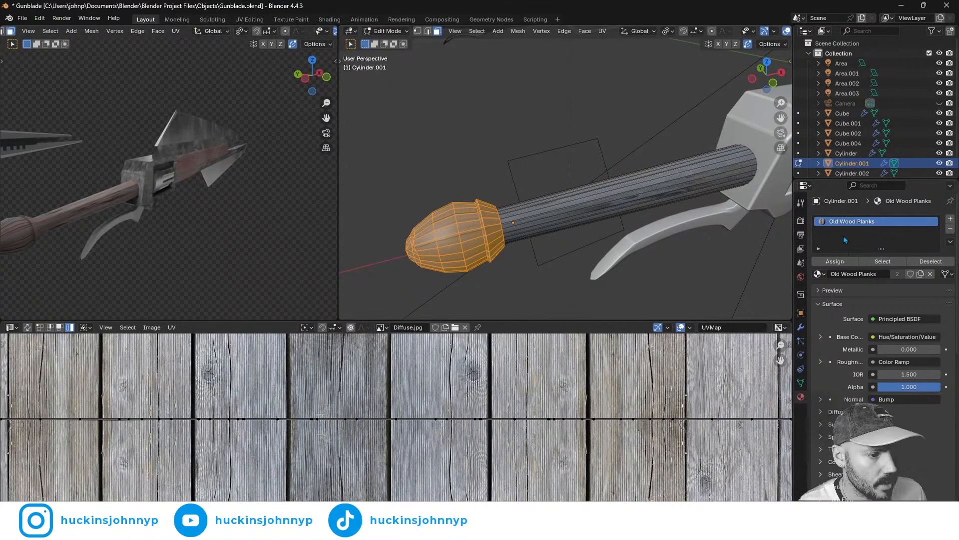
click(951, 219)
click(840, 278)
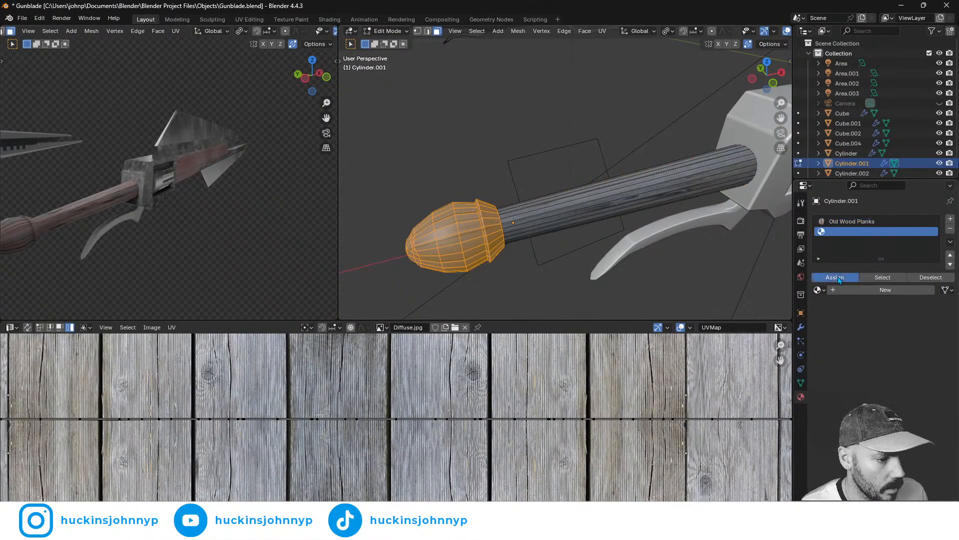
- Put the existing Scuffed Steel material in the handle's second slot and assign it to the pommel faces
click(820, 290)
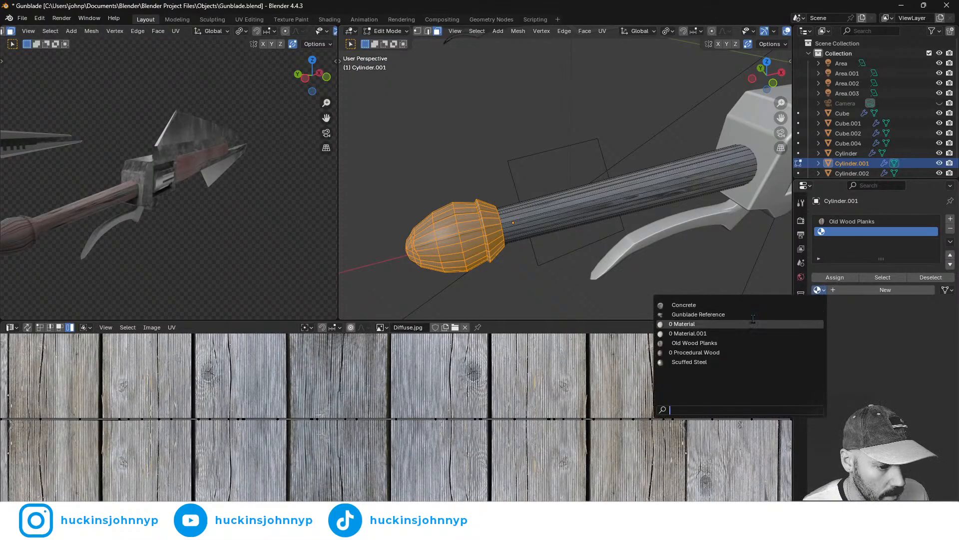
click(747, 362)
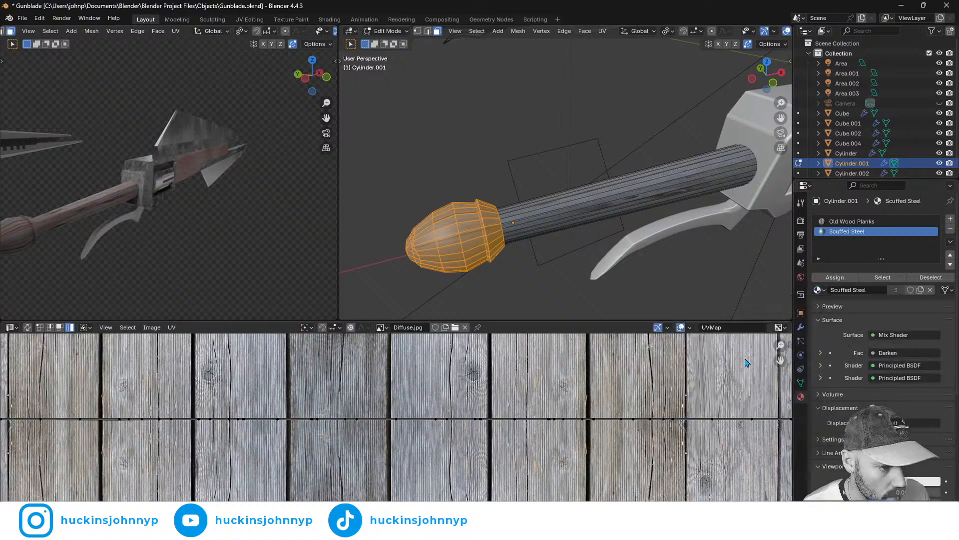
click(844, 278)
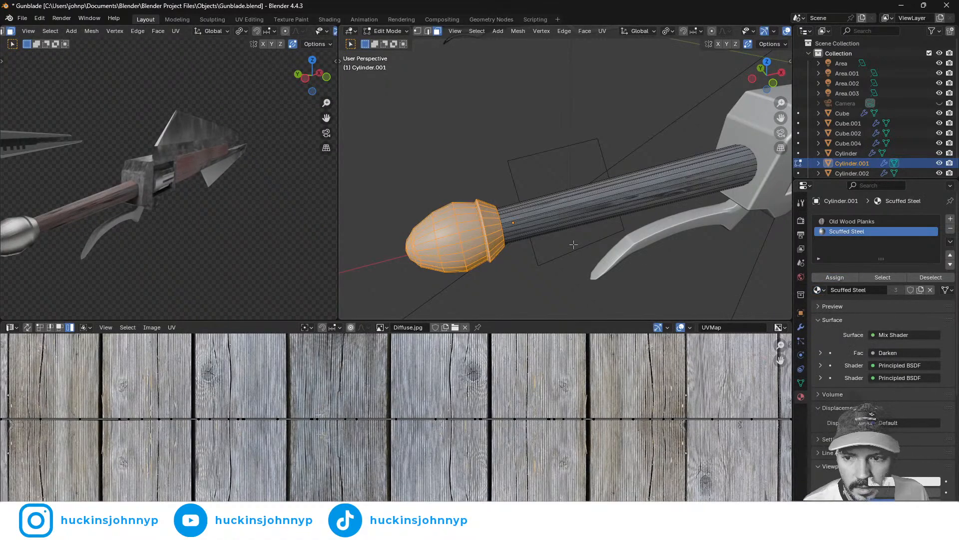
- Unwrap the selected pommel faces with Sphere Projection and return to Object Mode
key(u)
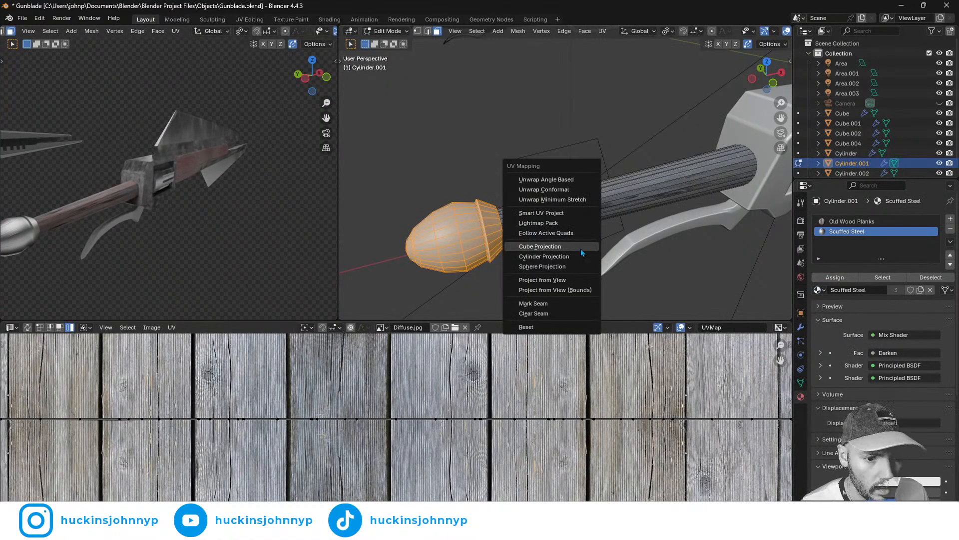
click(542, 266)
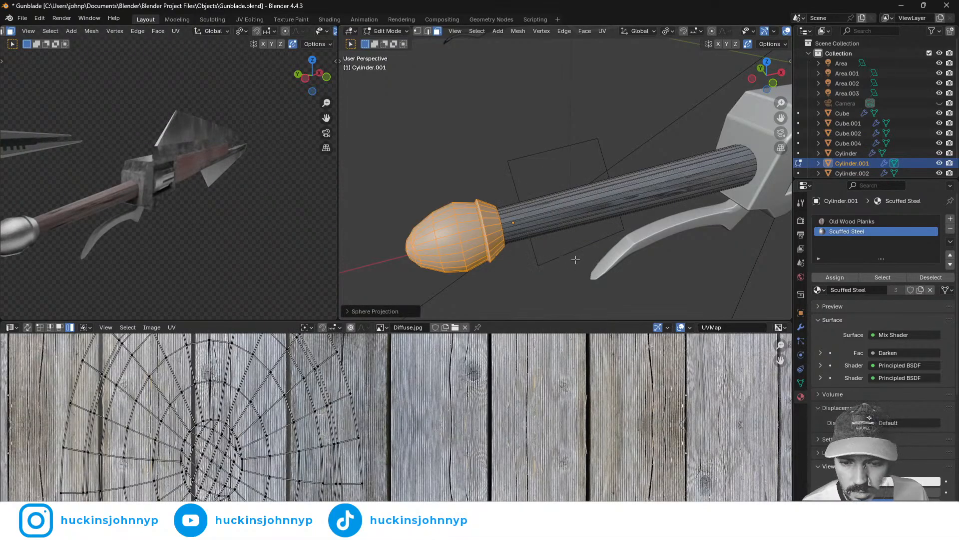
key(Tab)
middle_drag(126, 210, 257, 208)
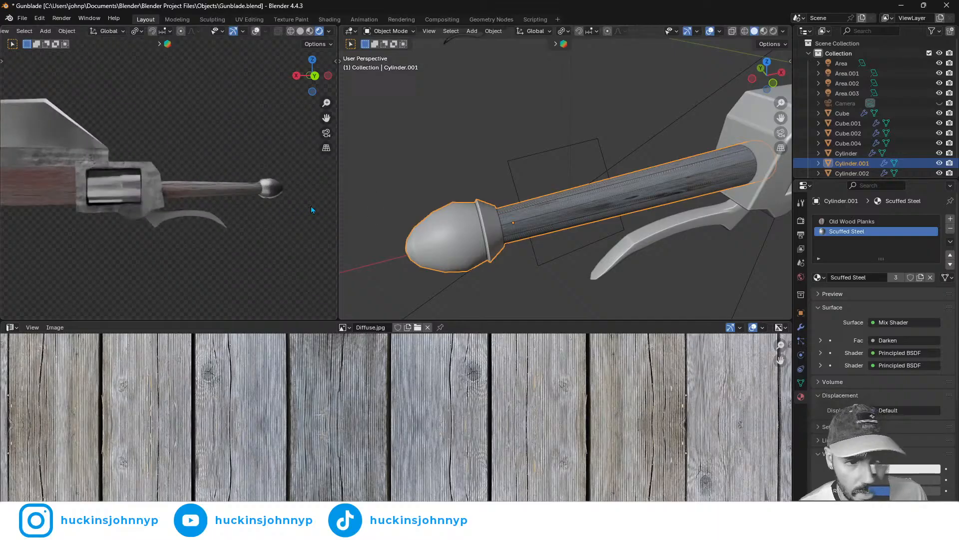
middle_drag(535, 228, 450, 204)
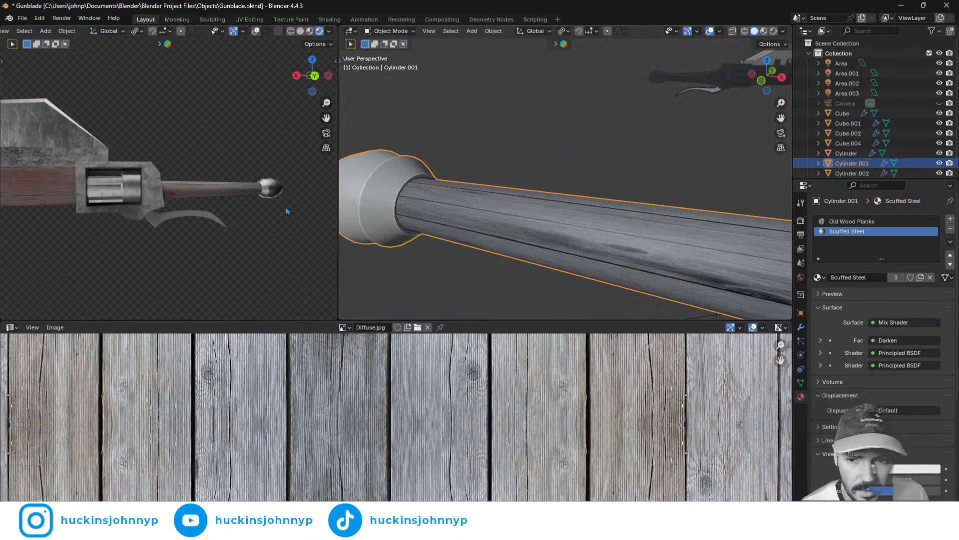
- Select the curved lever below the handle and unwrap all its faces with Cube Projection
middle_drag(285, 207, 193, 182)
click(171, 238)
scroll(170, 236, up, 2)
scroll(170, 236, up, 3)
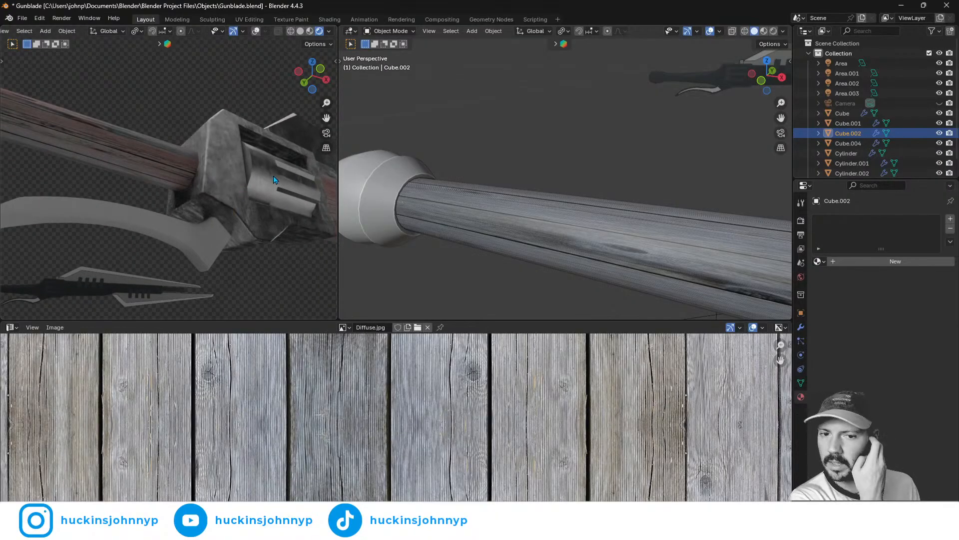
middle_drag(273, 176, 244, 149)
scroll(262, 183, down, 3)
scroll(219, 187, up, 2)
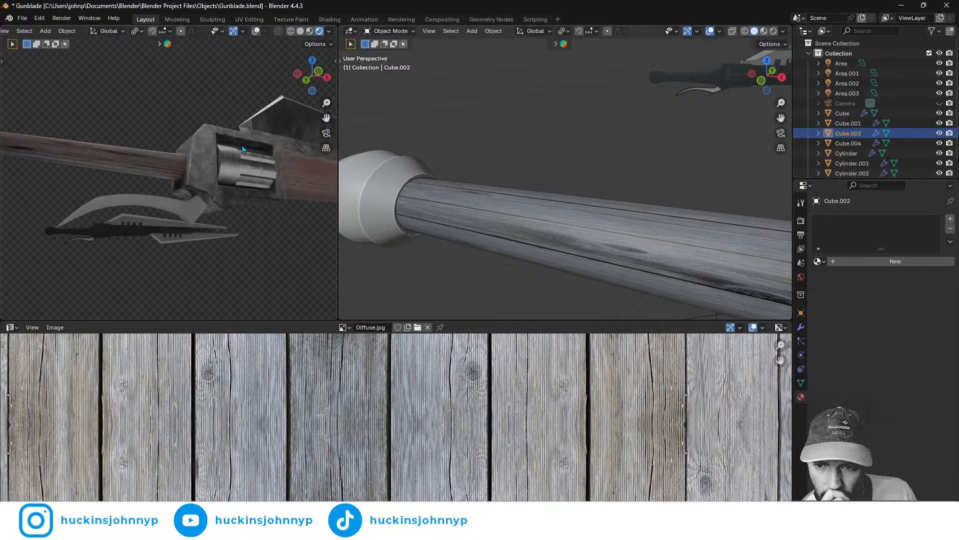
middle_drag(187, 211, 178, 208)
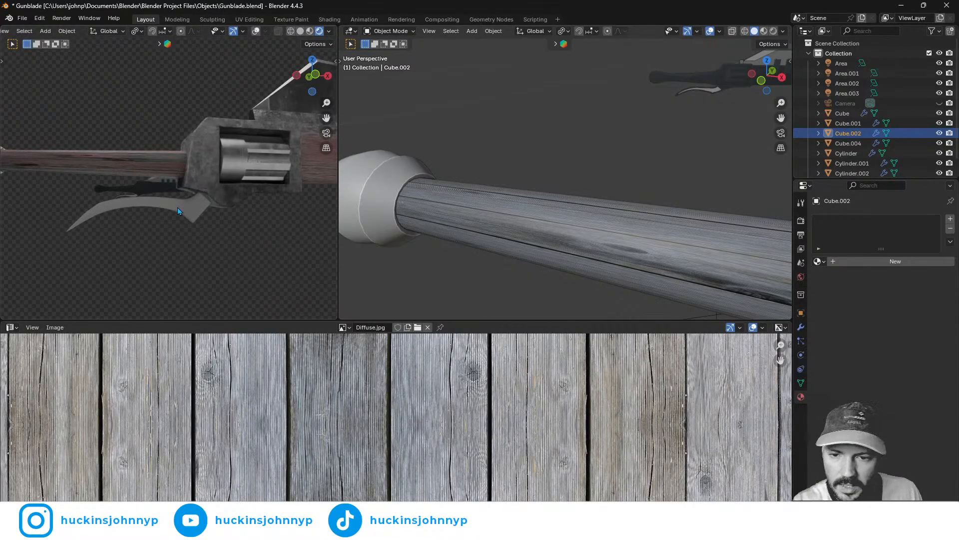
scroll(628, 213, down, 5)
key(Tab)
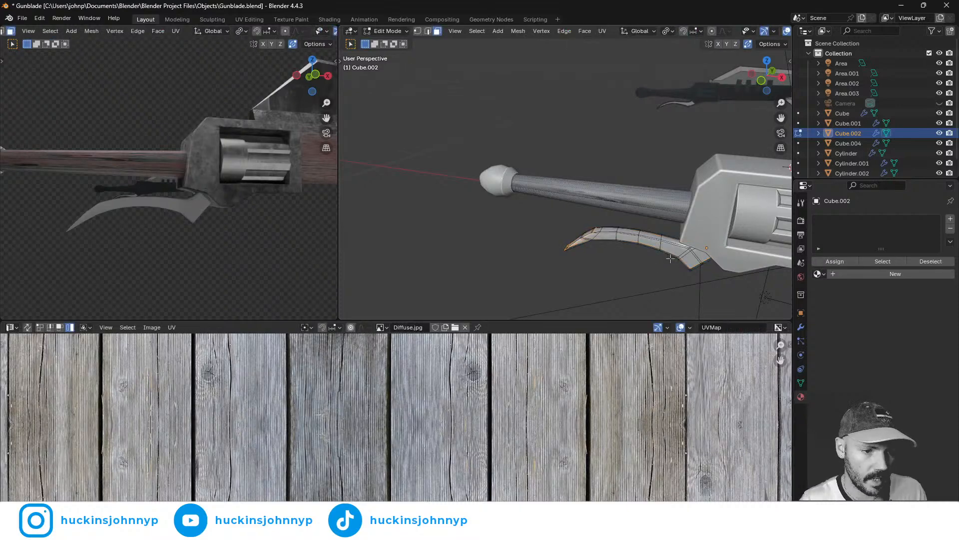
key(a)
key(u)
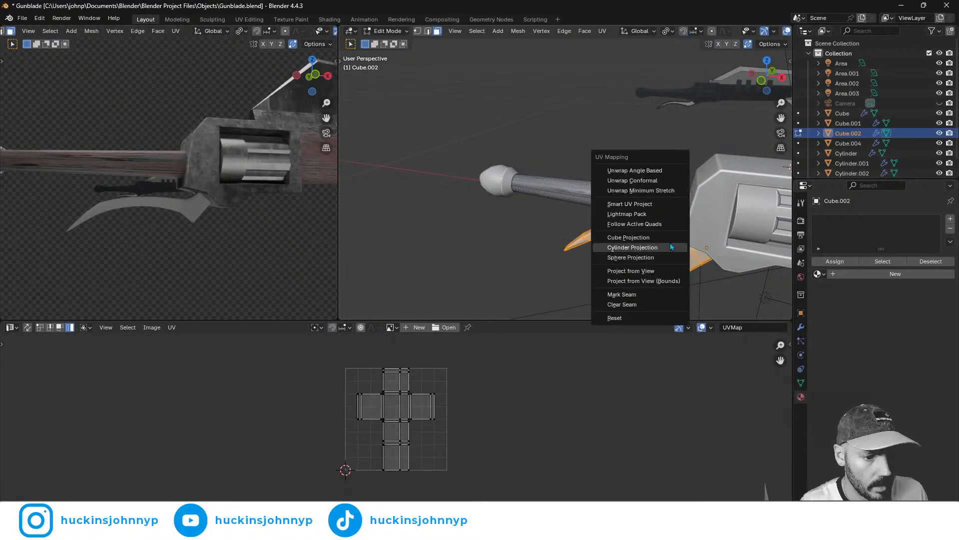
click(668, 239)
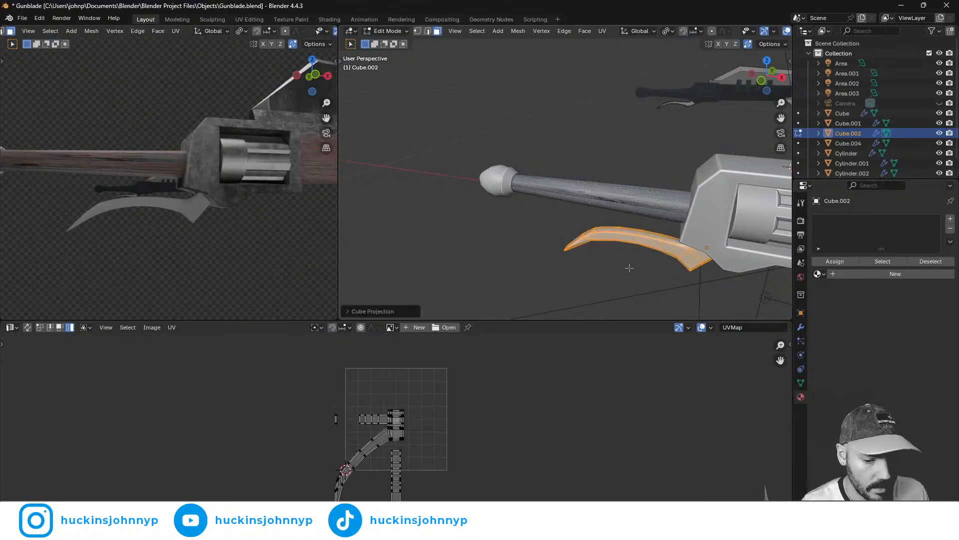
- Move and slightly scale the curved lever's UV islands to fit within the UV square
key(a)
key(g)
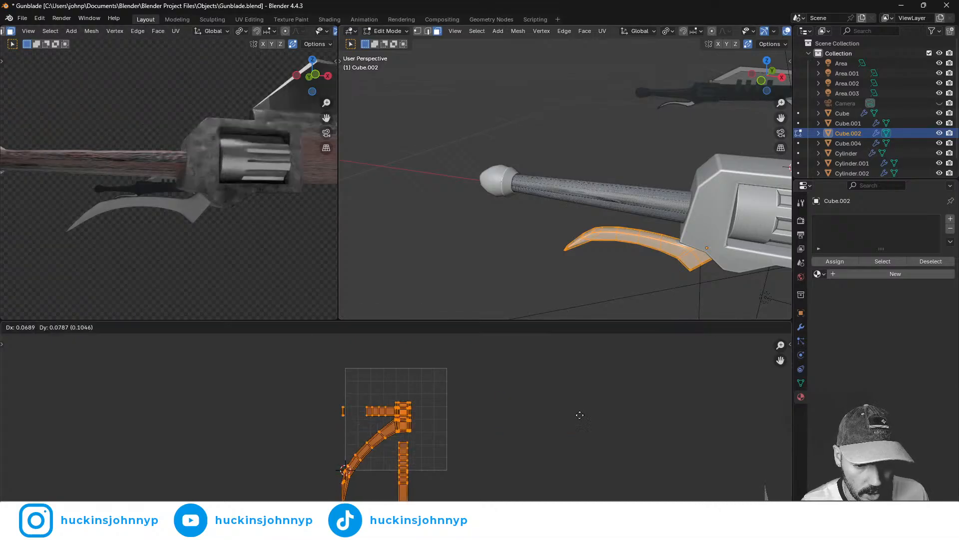
click(615, 386)
key(s)
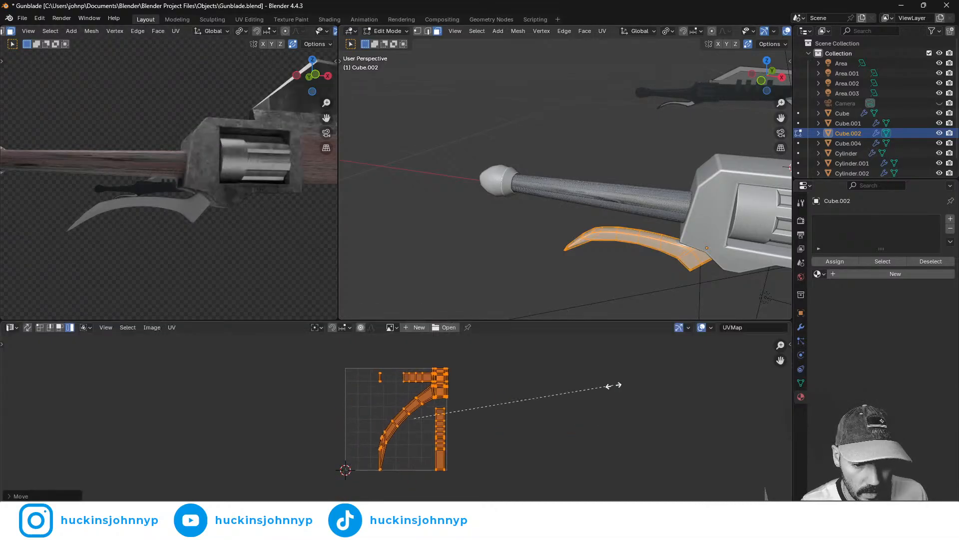
click(606, 385)
key(Tab)
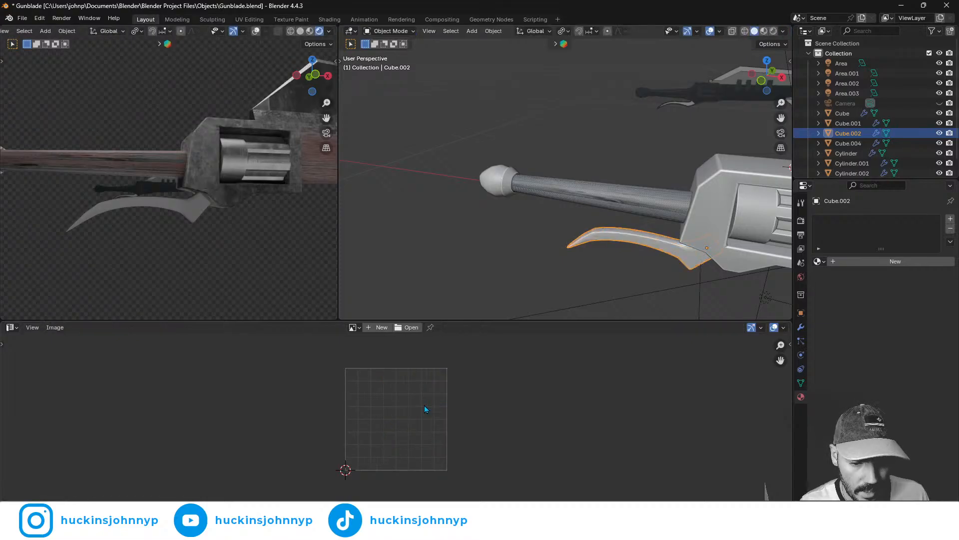
- Give the curved lever below the handle the existing Scuffed Steel material
click(824, 263)
click(755, 332)
scroll(166, 189, up, 2)
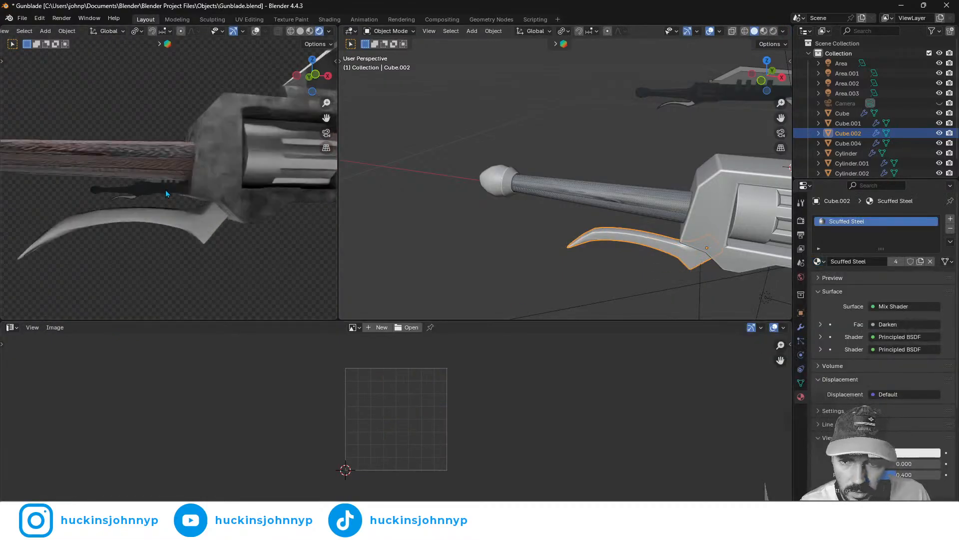
scroll(166, 193, up, 1)
middle_drag(241, 262, 290, 231)
scroll(291, 232, down, 2)
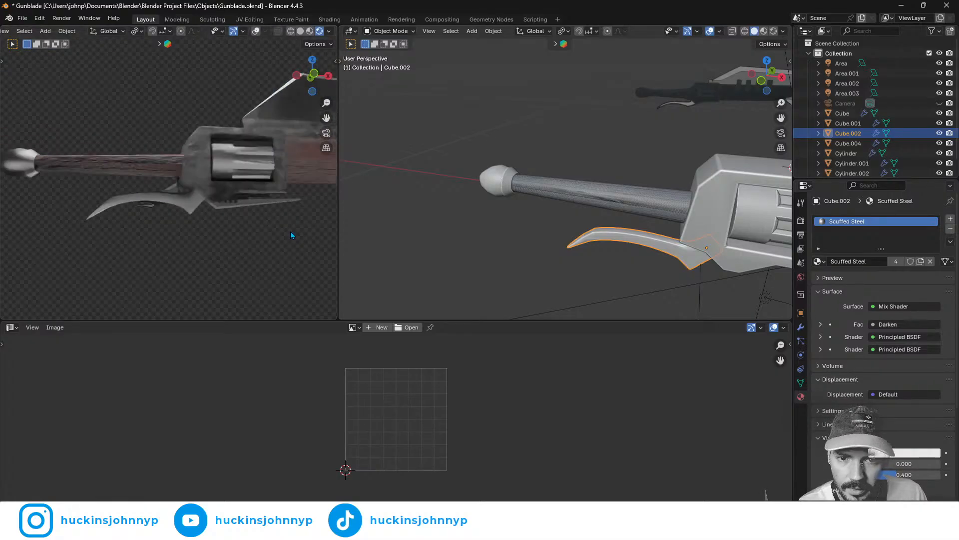
- Shrink all UVs of the frame around the revolver drum to less than half size and reposition them
click(205, 176)
key(Tab)
key(a)
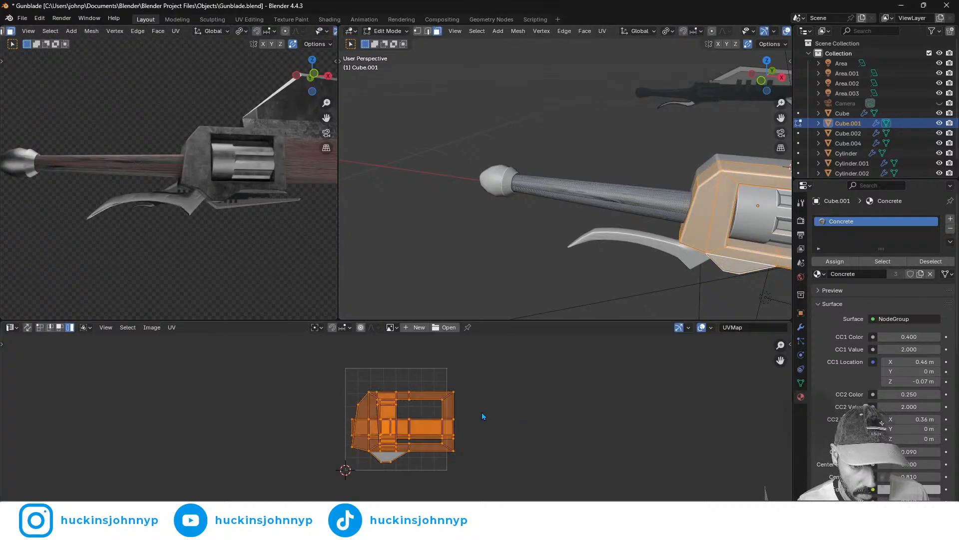
key(s)
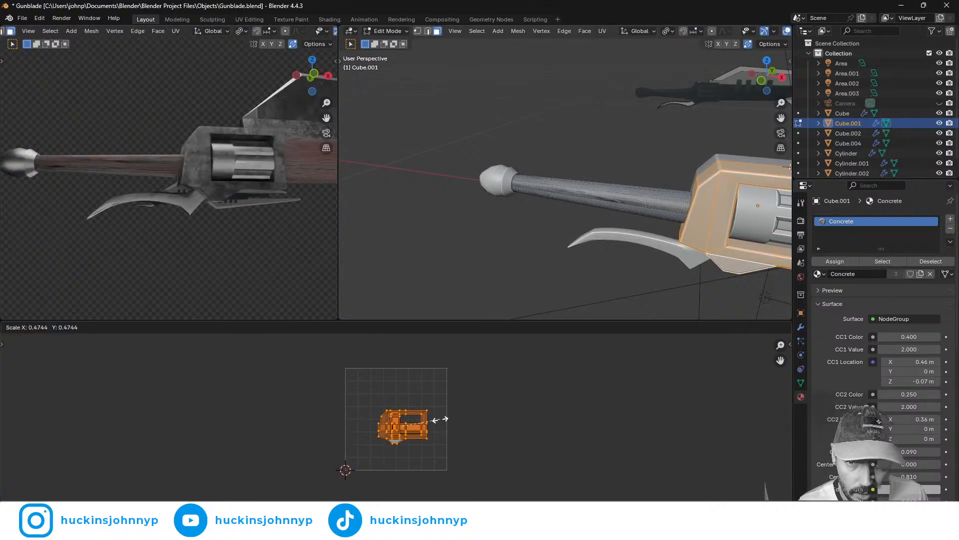
click(434, 424)
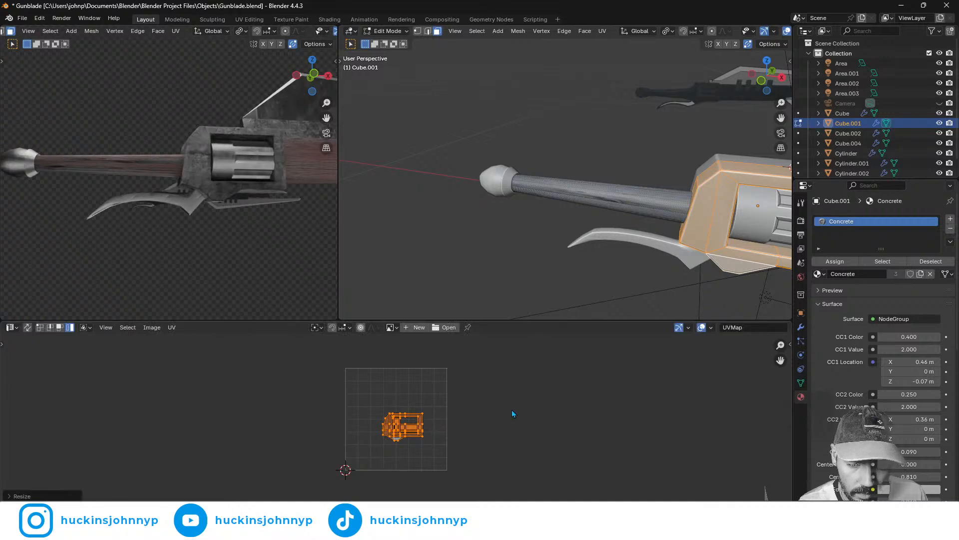
key(g)
click(501, 406)
key(Tab)
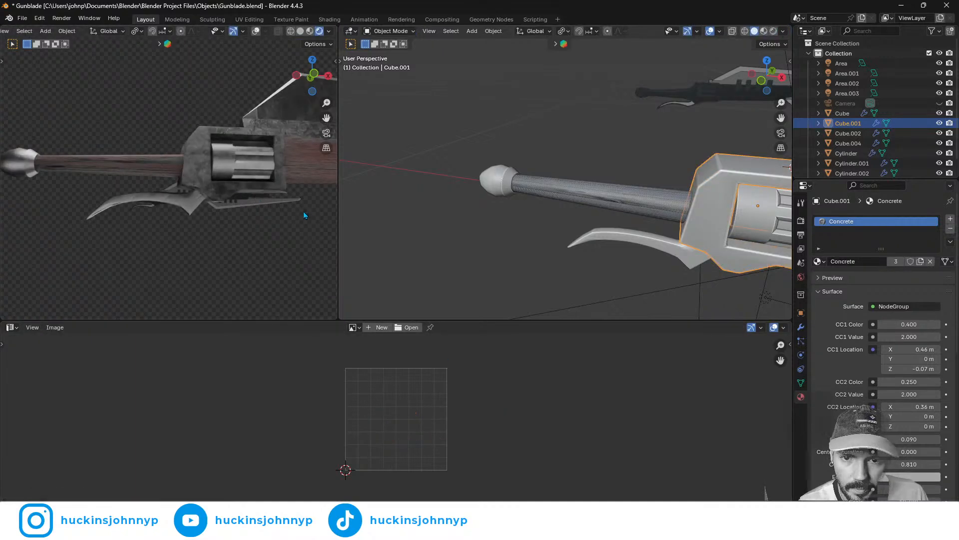
- Replace the gun barrel's Concrete material with Scuffed Steel
middle_drag(304, 211, 142, 231)
click(88, 199)
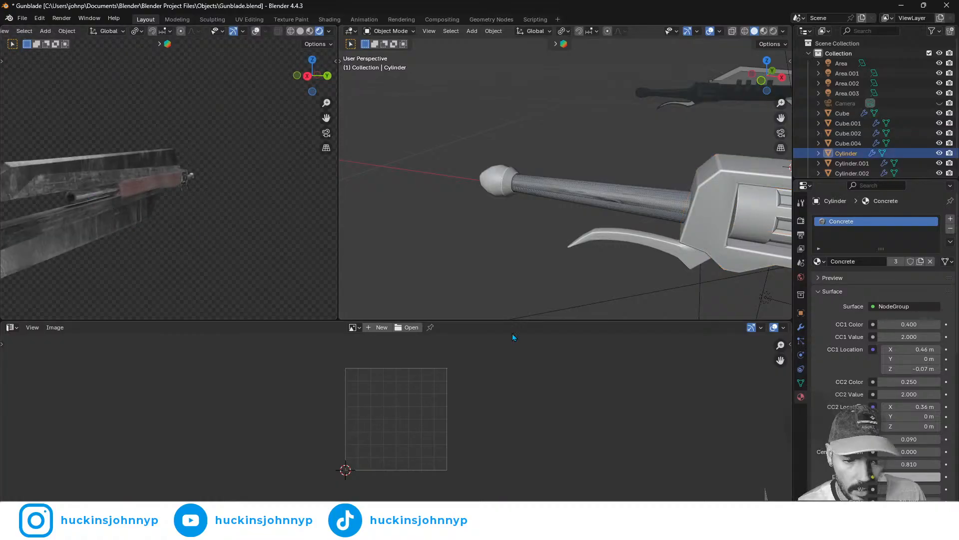
click(819, 261)
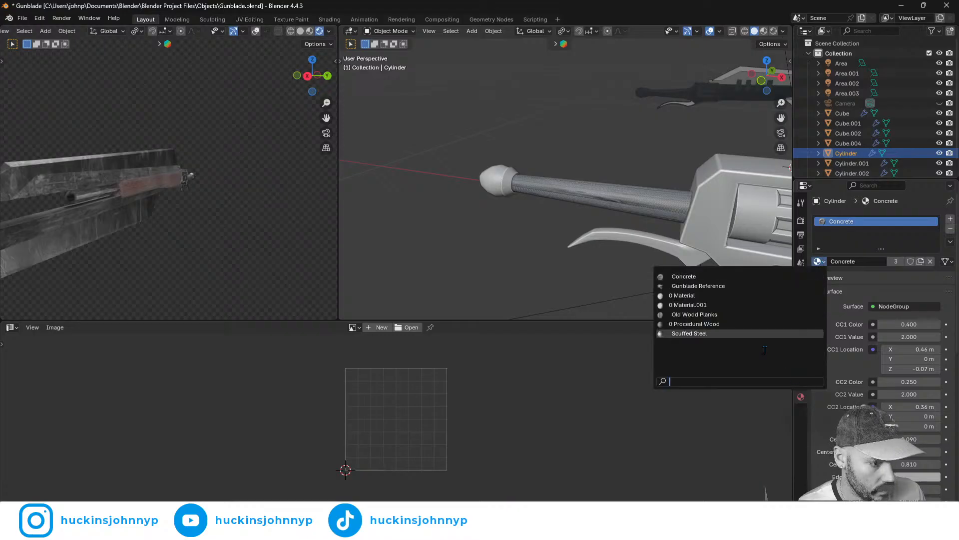
click(765, 334)
middle_drag(82, 182, 340, 204)
scroll(103, 212, up, 4)
scroll(107, 211, down, 3)
scroll(110, 215, up, 3)
scroll(146, 219, down, 4)
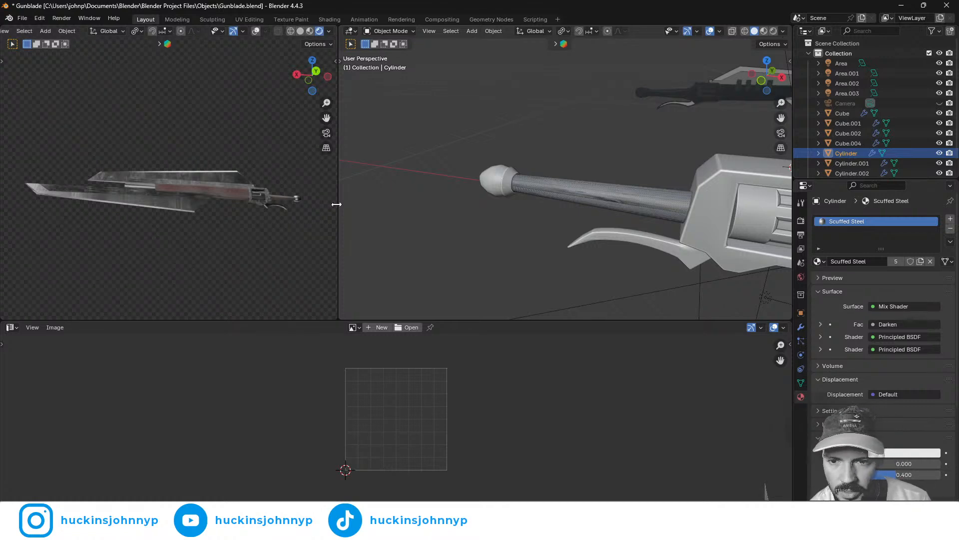
- Select the blade body and display its Concrete material's node group in the Shader Editor
middle_drag(233, 198, 194, 212)
scroll(162, 208, up, 6)
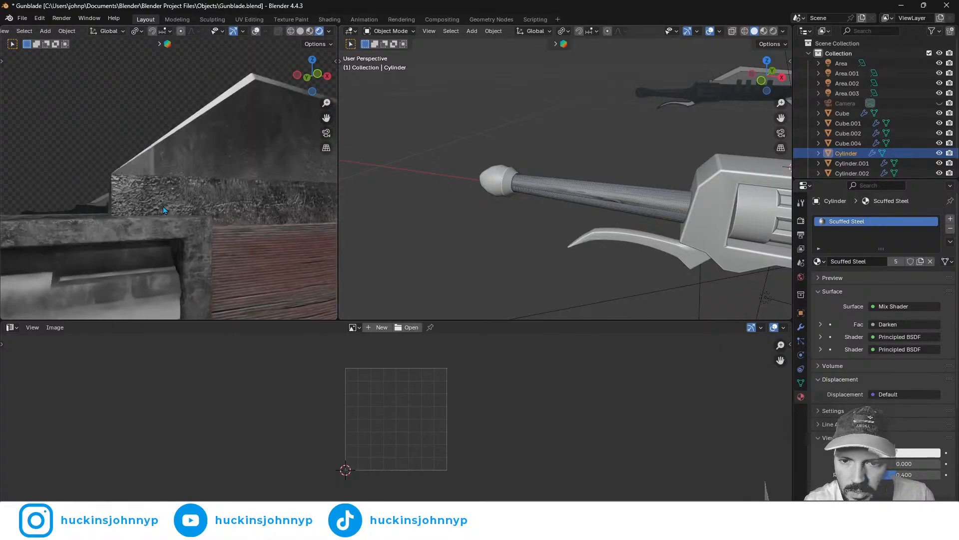
click(231, 203)
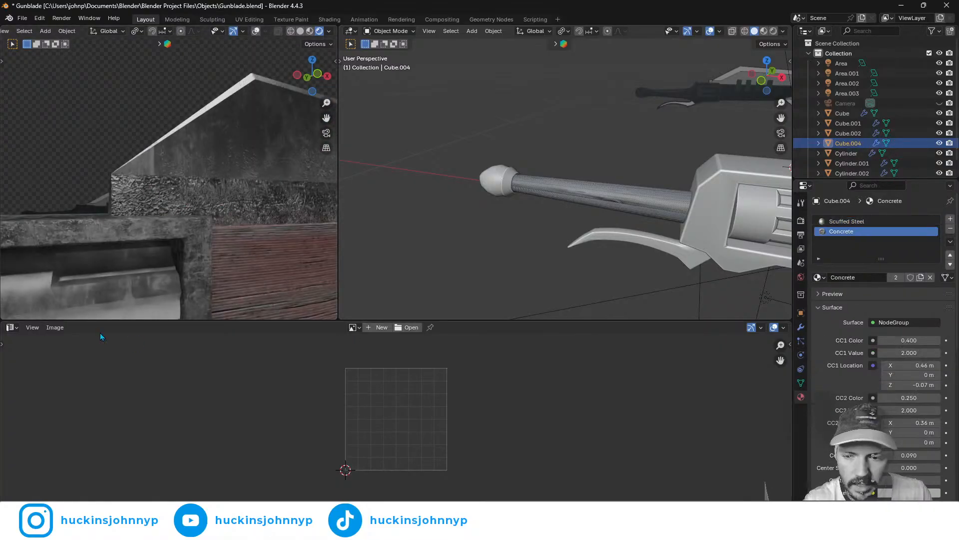
click(11, 328)
click(46, 412)
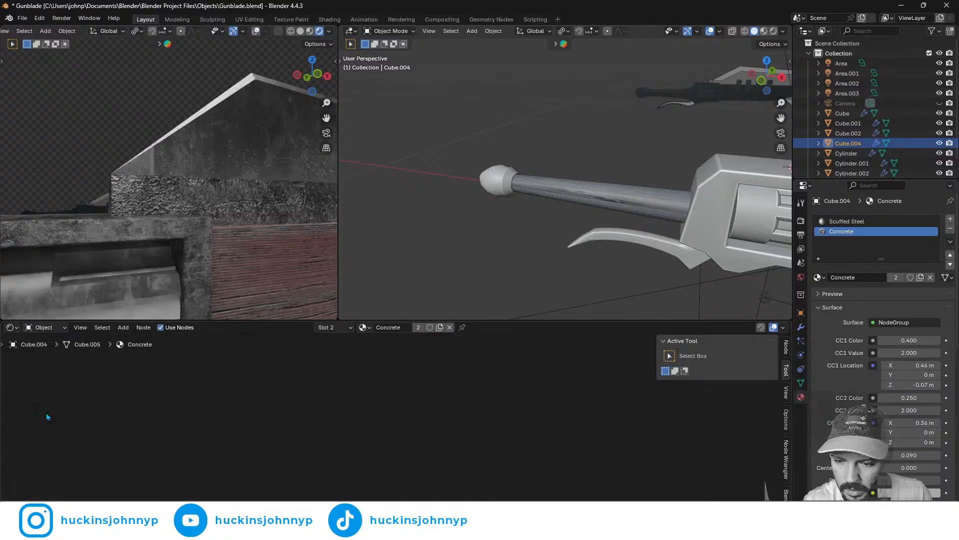
key(Home)
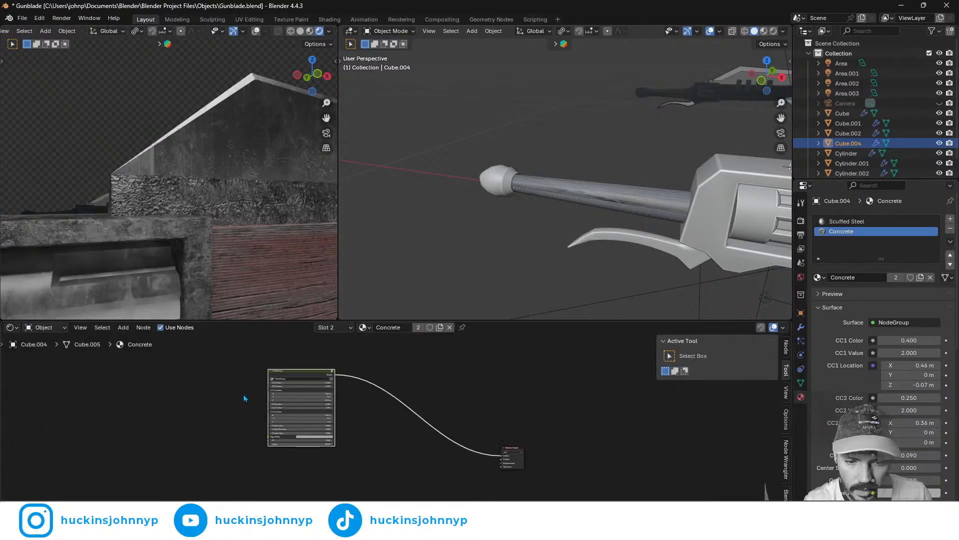
scroll(296, 381, up, 4)
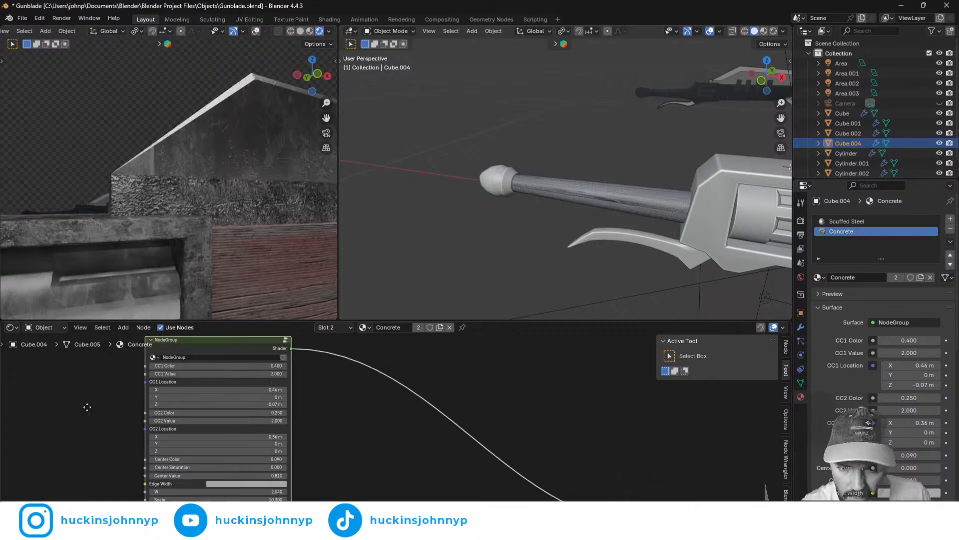
- Darken the Concrete node group with CC1 Value 0.530, CC2 Value 0.740 and an Edge Width colour value of 0.246
drag(224, 384, 184, 383)
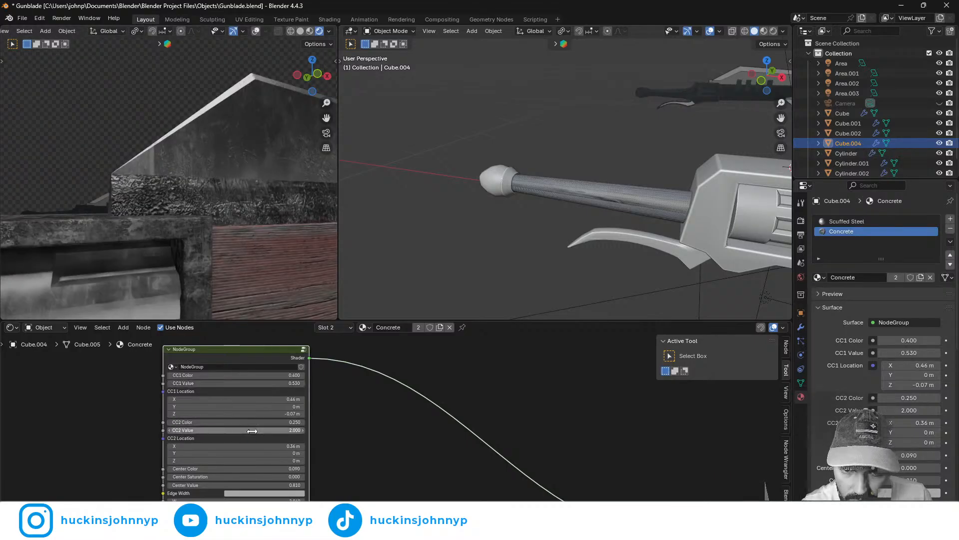
drag(253, 431, 197, 431)
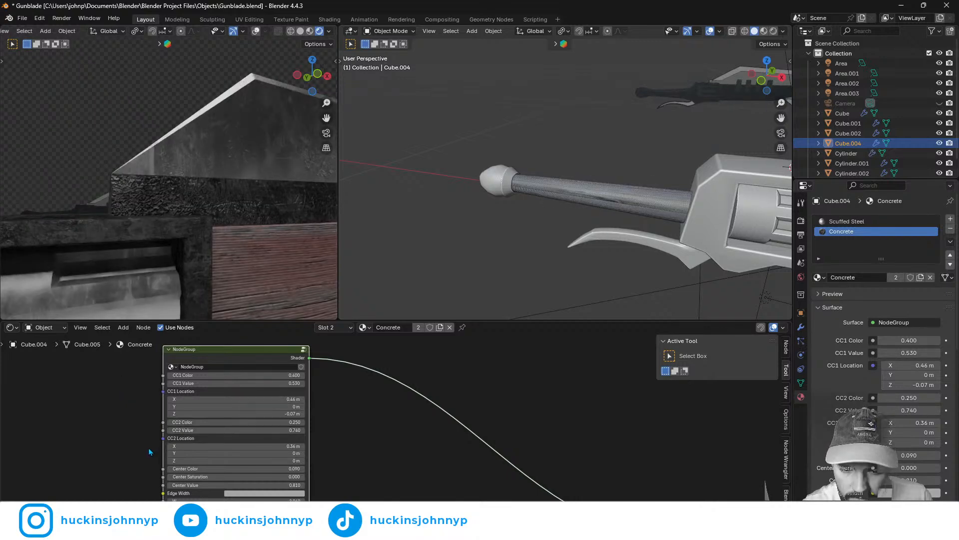
middle_drag(161, 475, 158, 429)
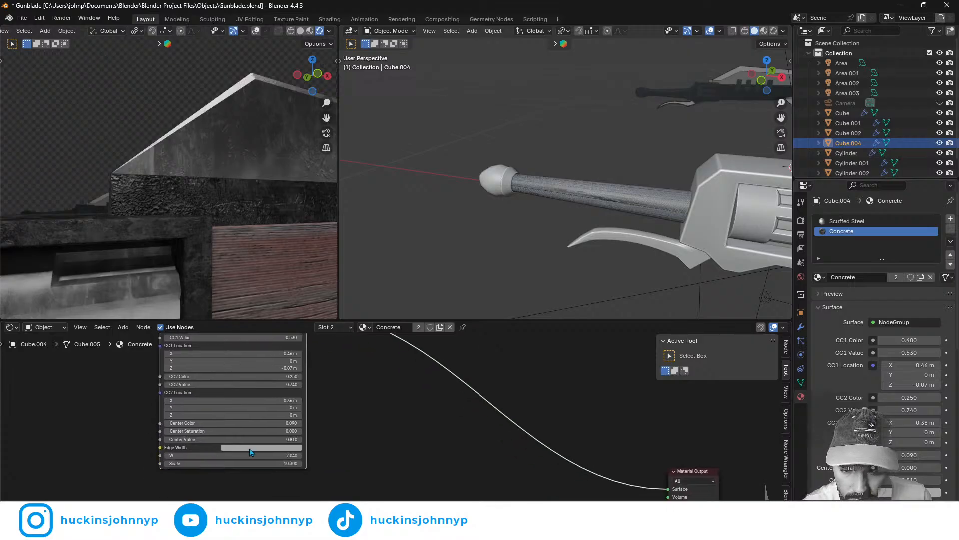
click(249, 448)
mouse_move(288, 351)
mouse_down()
mouse_move(288, 330)
mouse_move(288, 356)
mouse_up()
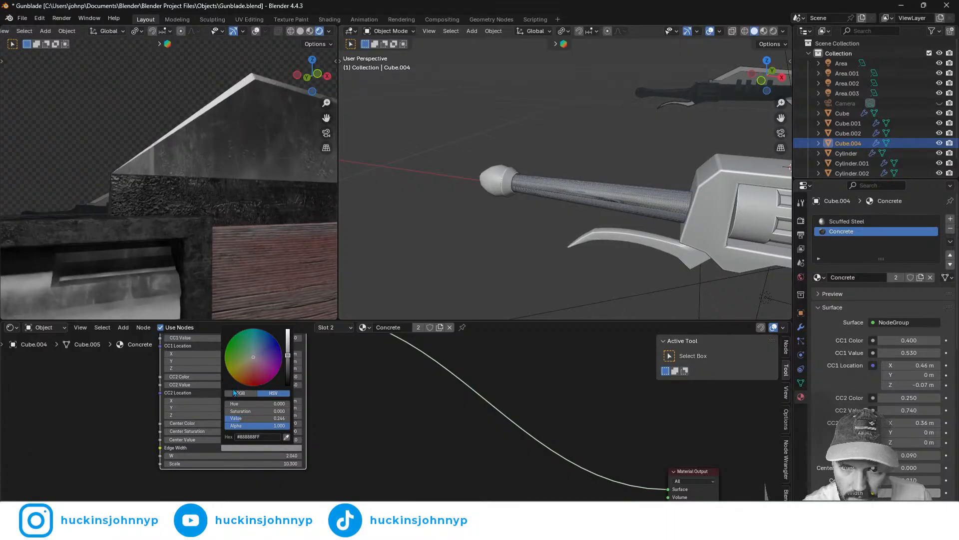
middle_drag(149, 292, 161, 287)
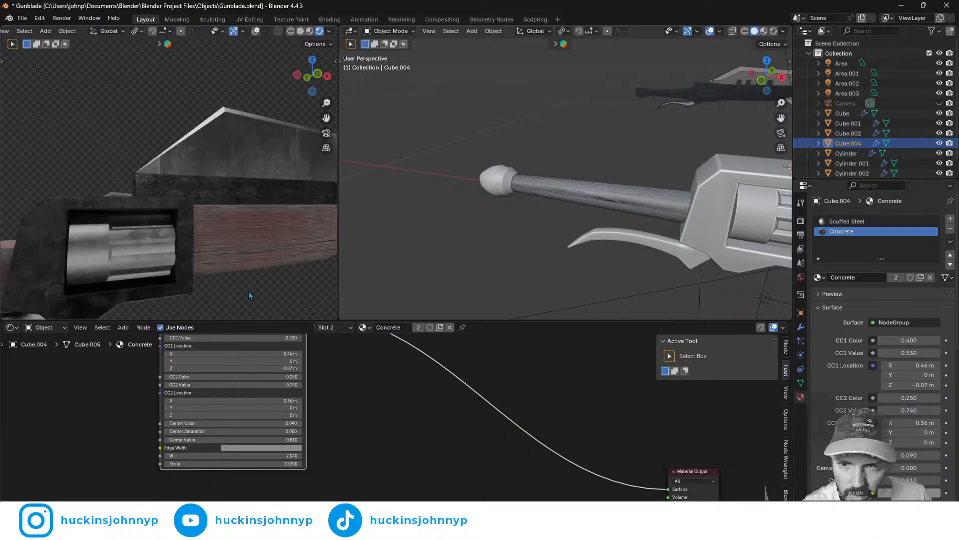
- Put the blade body into Edit Mode with its Concrete faces selected and display their UVs in the UV Editor
middle_drag(250, 295, 219, 286)
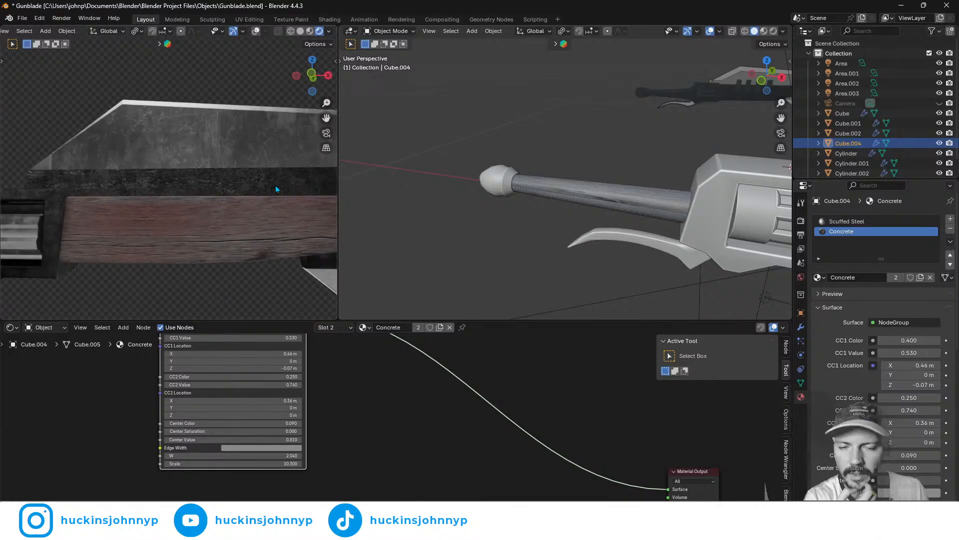
scroll(717, 221, down, 2)
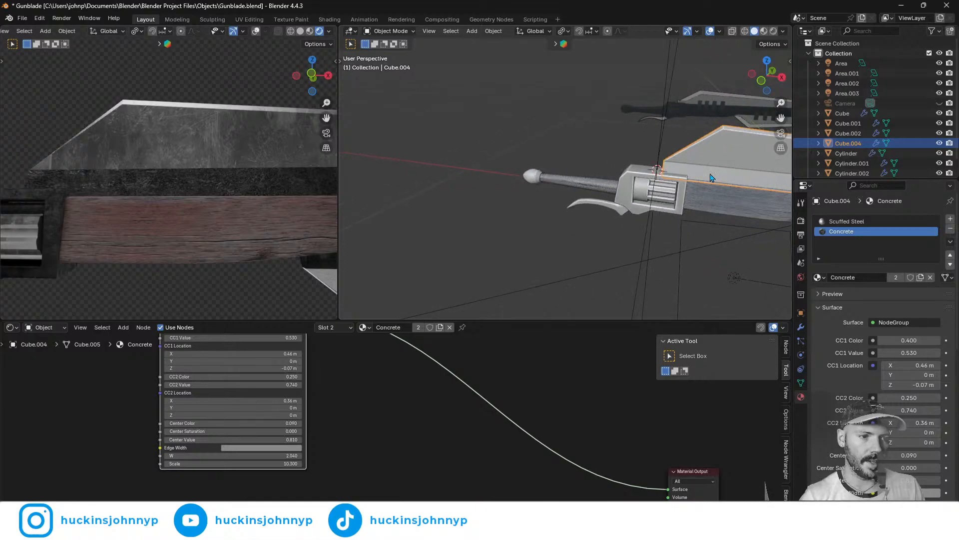
key(Tab)
shift+middle_drag(704, 223, 636, 186)
middle_drag(758, 185, 634, 201)
click(16, 328)
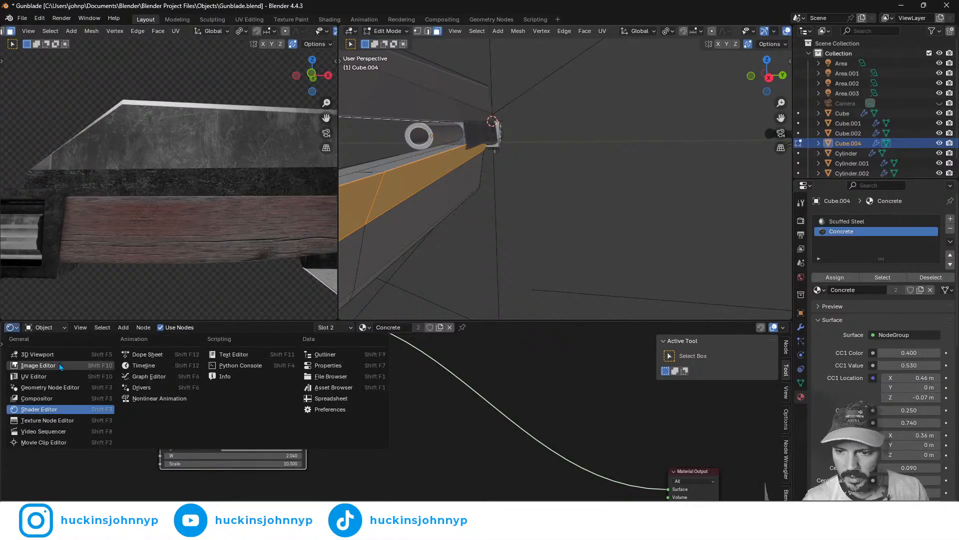
click(56, 376)
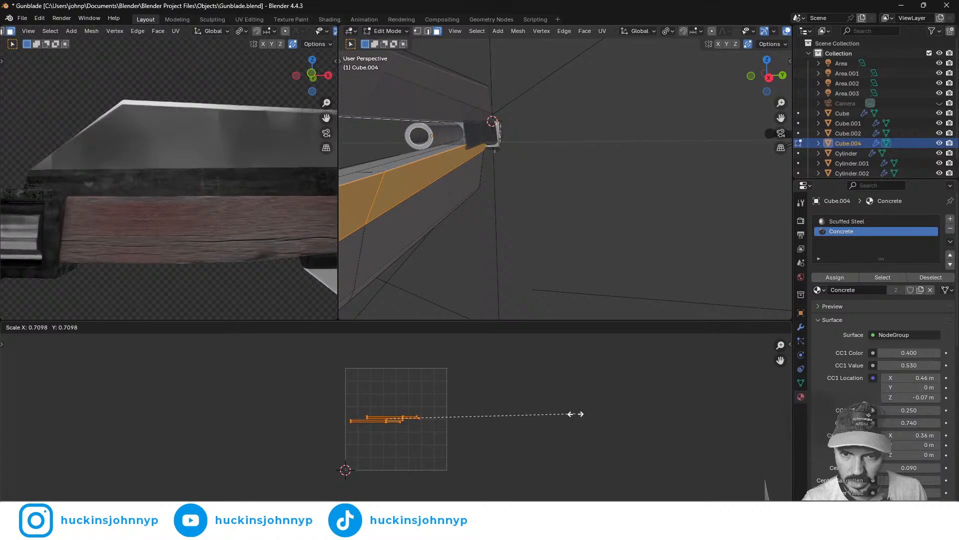
- Enlarge the blade body's Concrete-face UVs, rotate them about 45 degrees and shift them diagonally, finishing in Object Mode
click(13, 389)
key(r)
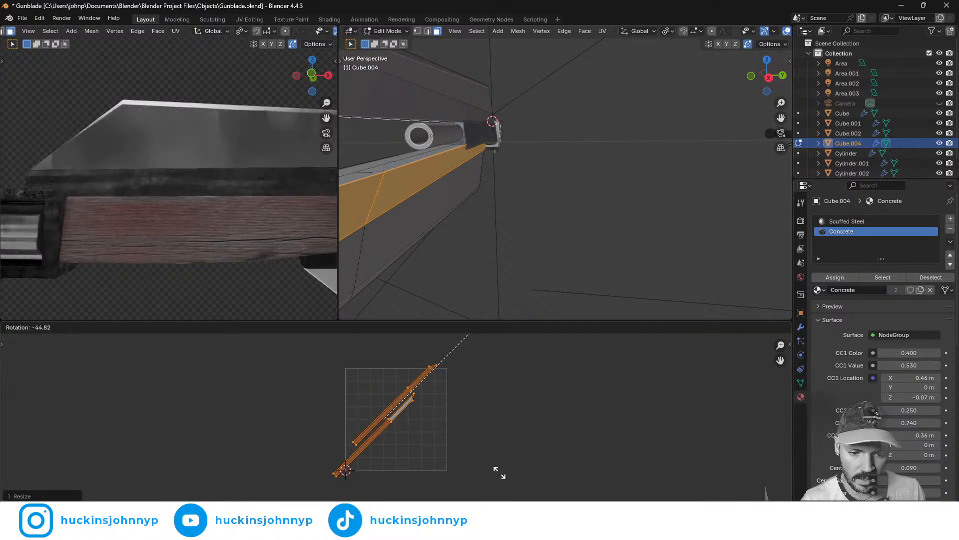
click(498, 453)
key(g)
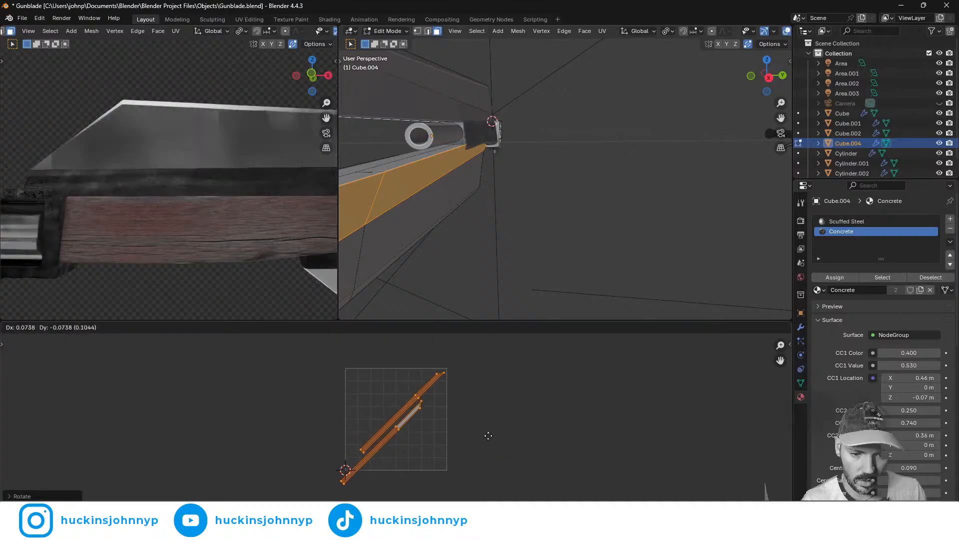
click(488, 435)
scroll(173, 235, down, 7)
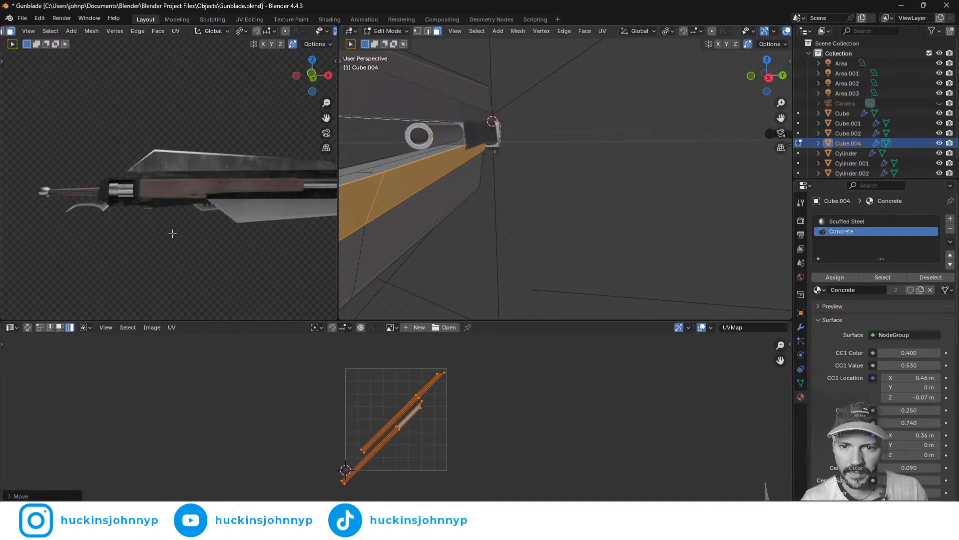
shift+middle_drag(280, 230, 183, 235)
middle_drag(255, 257, 204, 253)
key(Tab)
scroll(204, 252, up, 5)
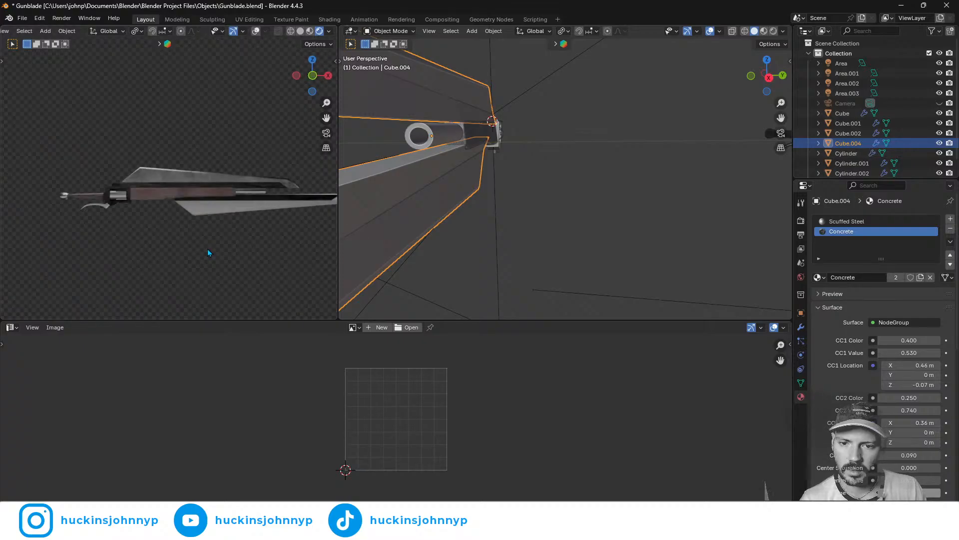
- Select the wooden fore-end beneath the upper blade and display its Old Wood Planks nodes in the Shader Editor
click(165, 205)
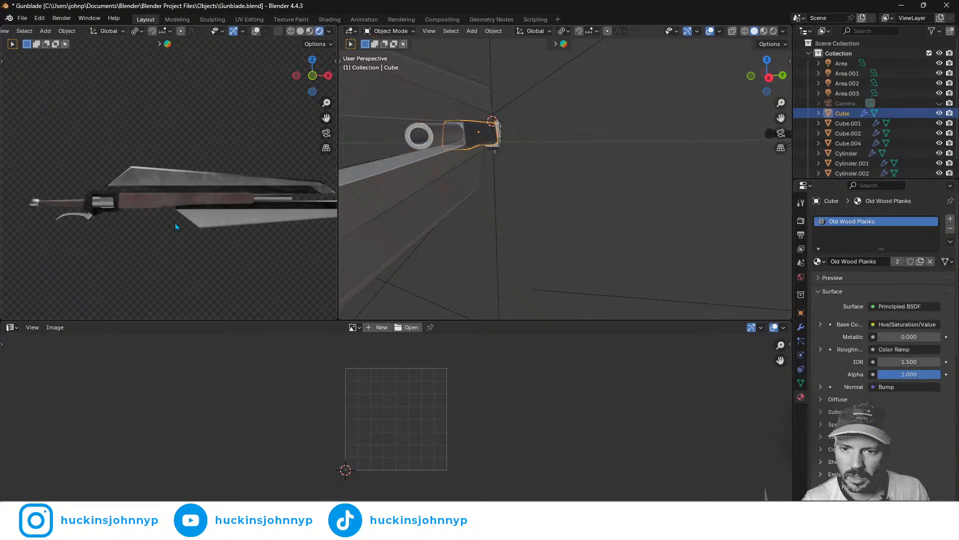
scroll(517, 168, up, 4)
click(13, 328)
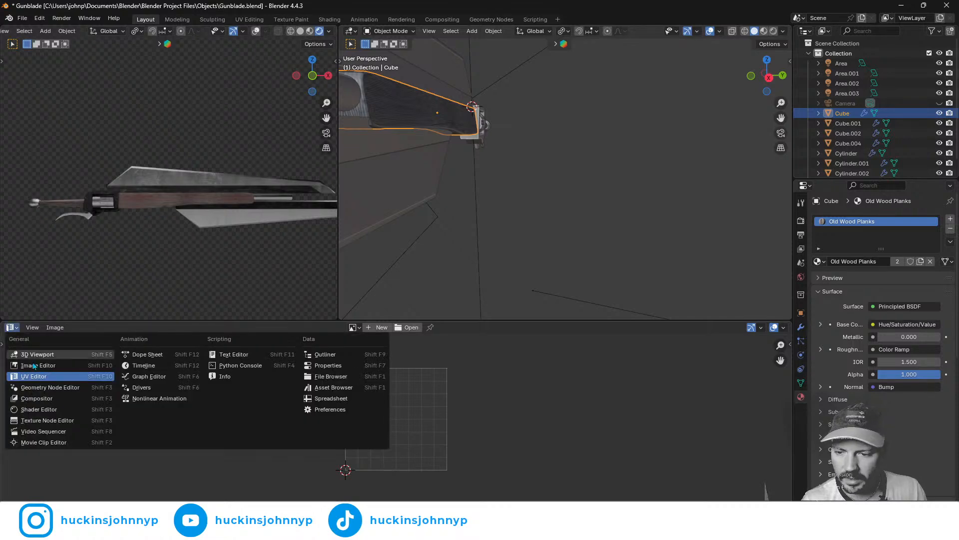
click(39, 409)
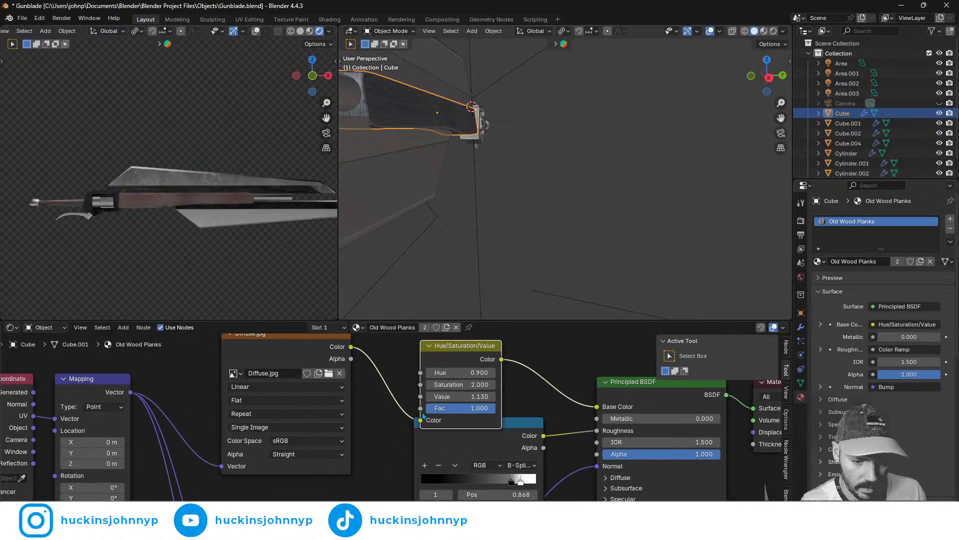
- Detach the Hue/Saturation/Value node and link the Diffuse.jpg Color output directly to the Principled BSDF's Base Color
drag(420, 421, 550, 397)
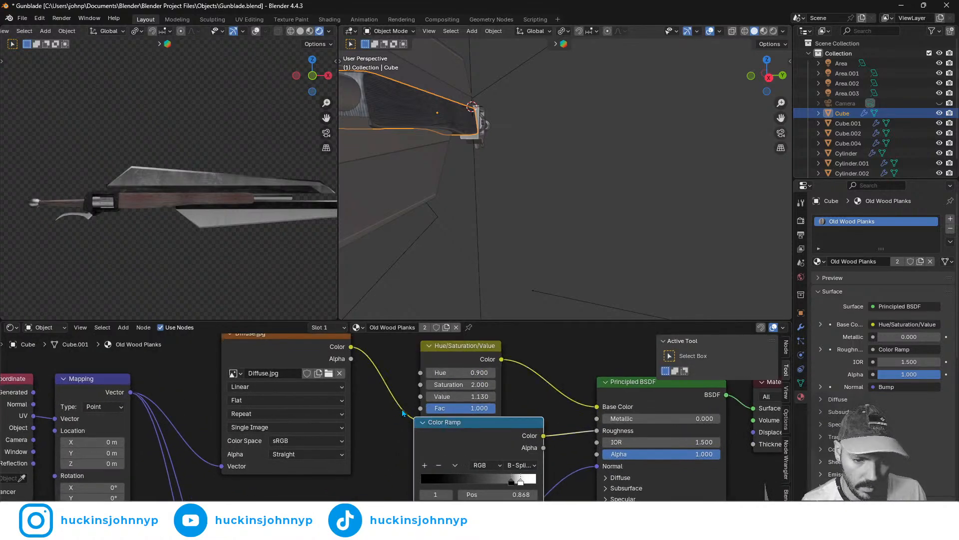
drag(436, 344, 441, 353)
key(g)
click(445, 343)
drag(425, 409, 607, 409)
scroll(220, 226, up, 5)
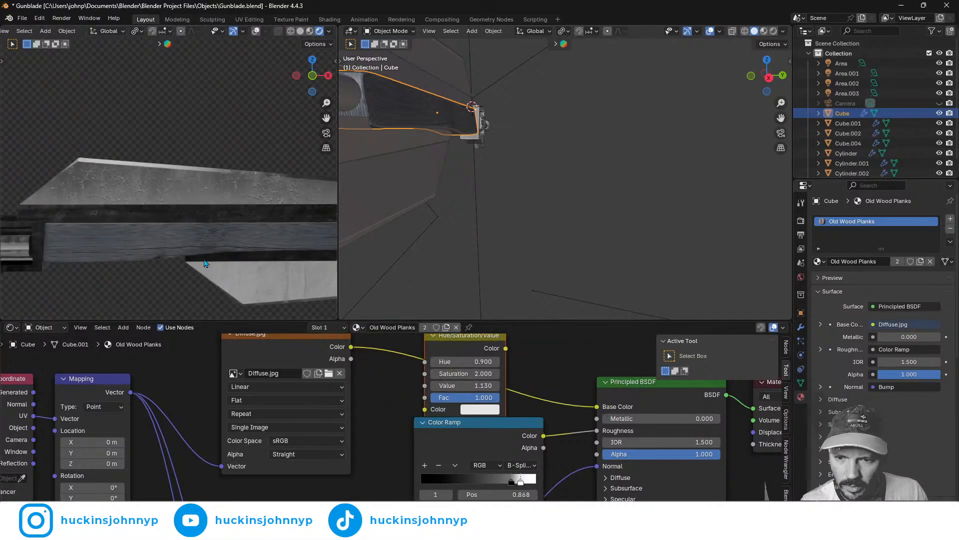
middle_drag(220, 226, 219, 266)
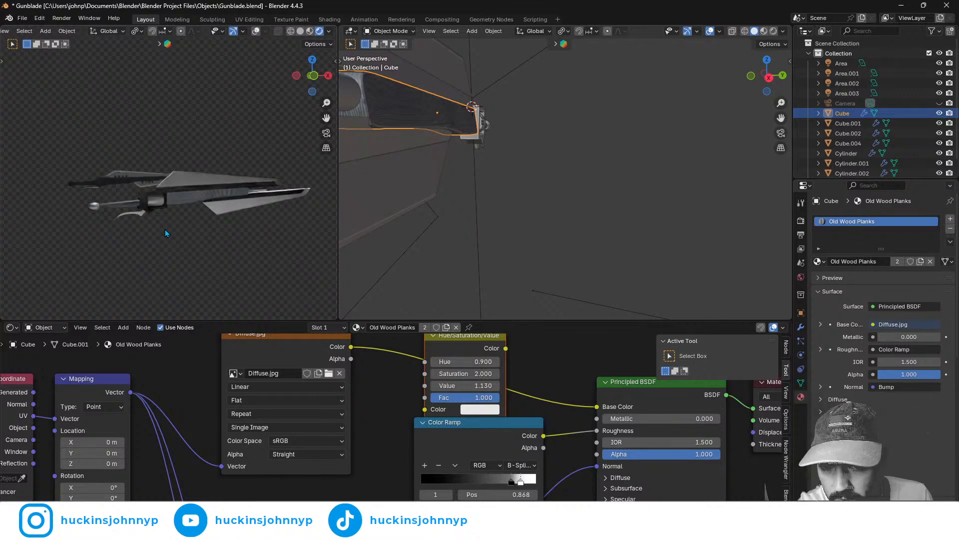
- Select the Gunblade Reference image behind the model and hide it
middle_drag(165, 229, 178, 193)
click(138, 168)
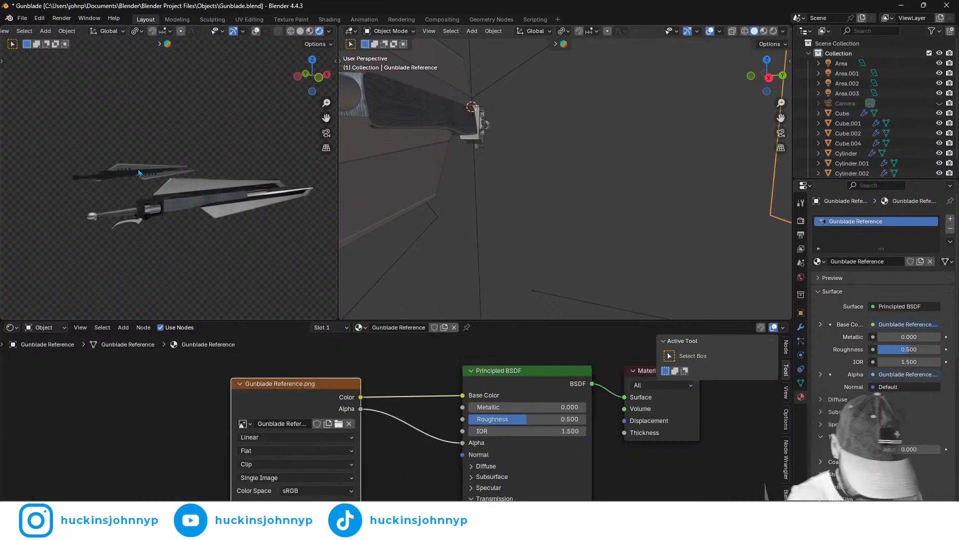
middle_drag(137, 169, 268, 197)
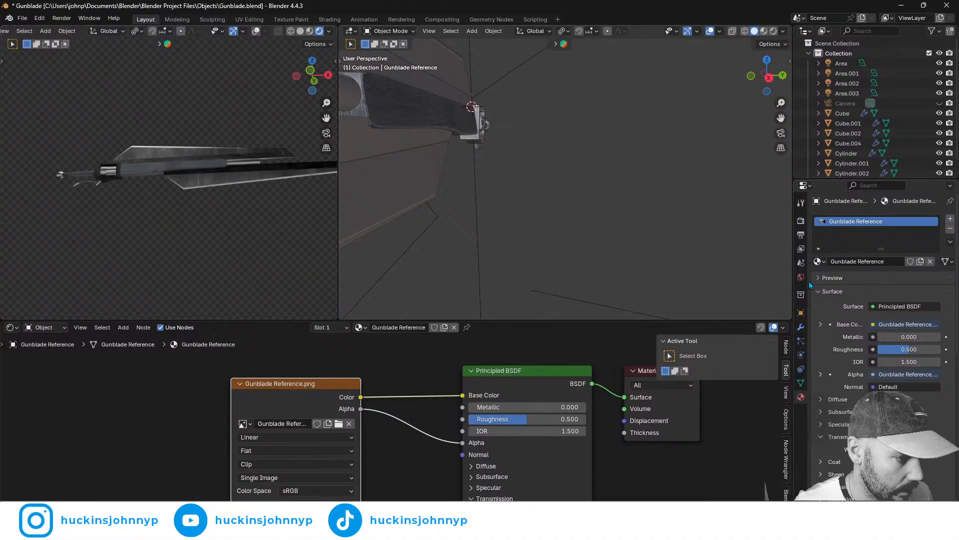
- Turn off the transparent film background in the Cycles render settings
click(801, 234)
click(801, 220)
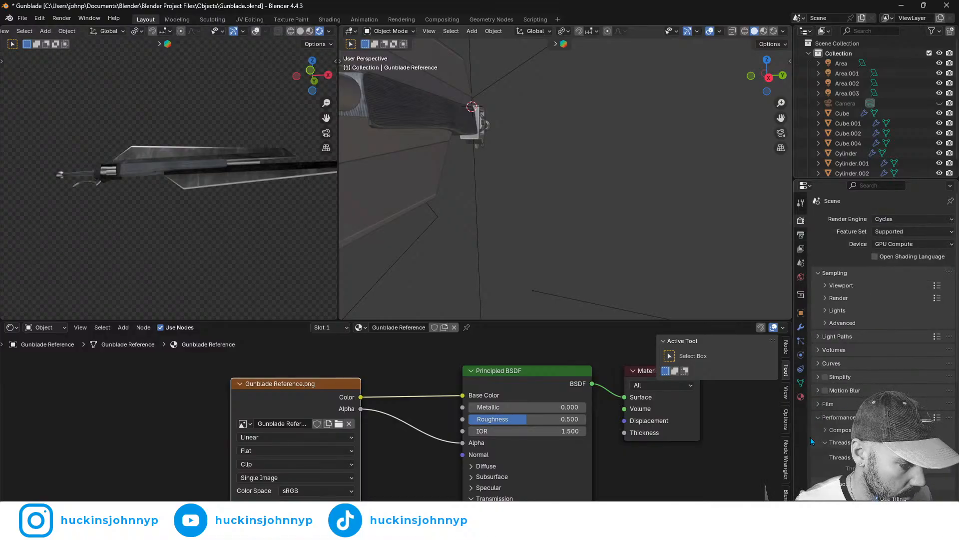
scroll(812, 441, down, 10)
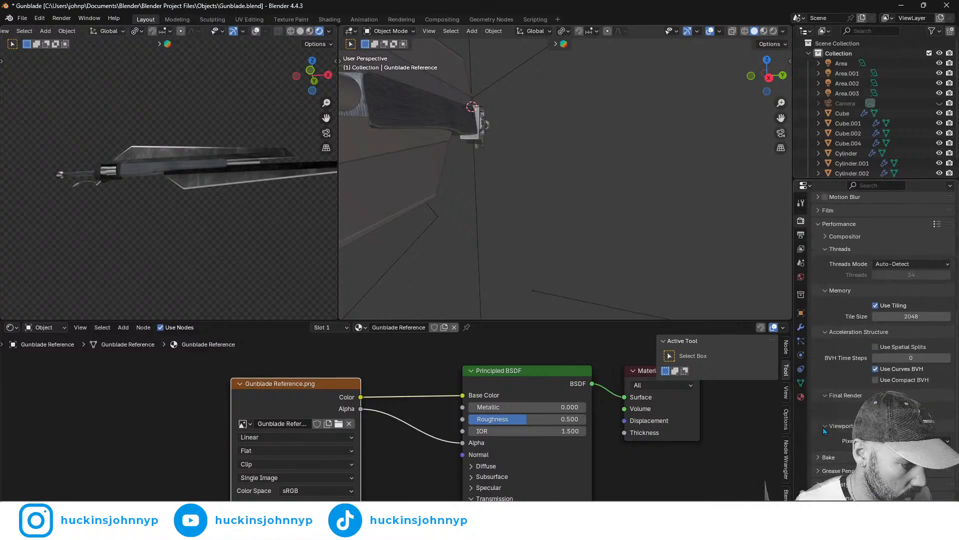
scroll(825, 430, up, 6)
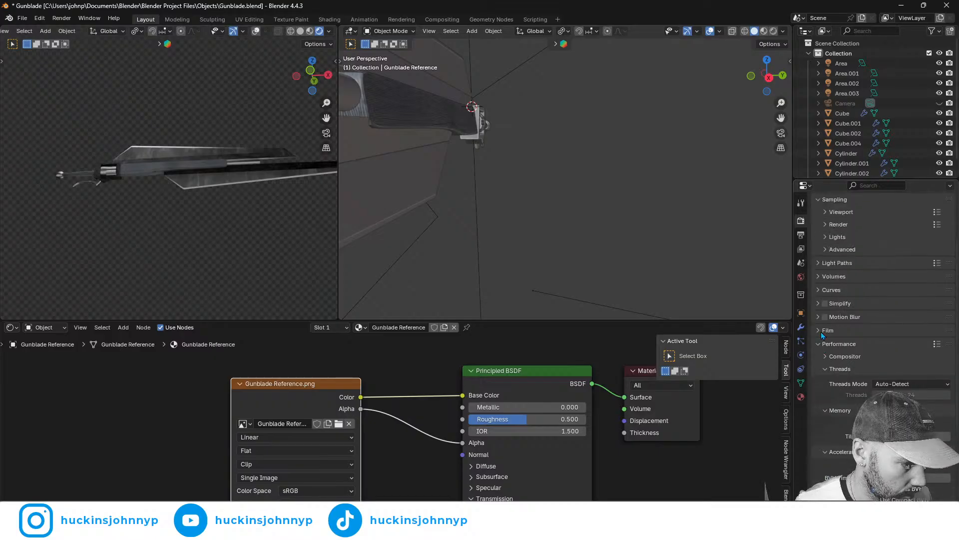
click(832, 403)
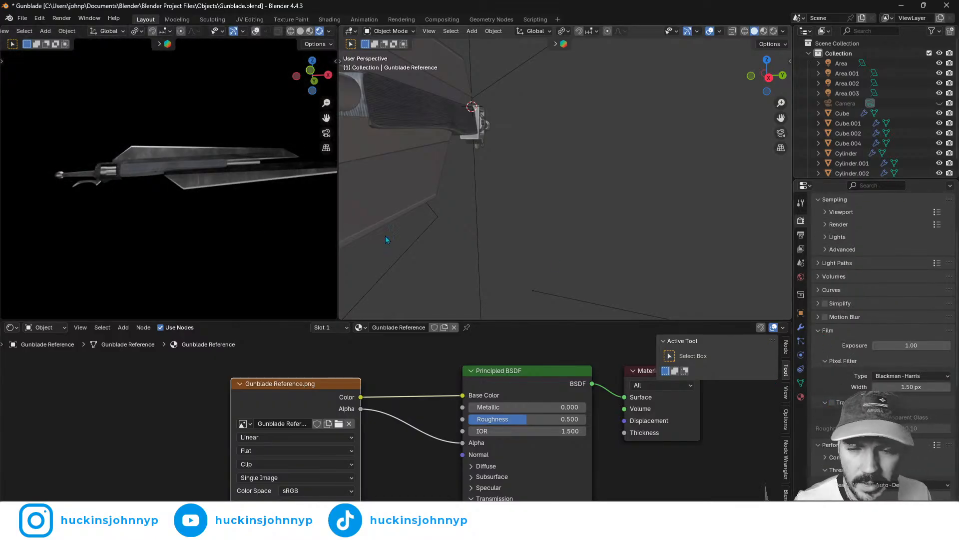
- Examine the rendered gunblade's wood, drum frame, blades and barrel up close from the front and from the tip
middle_drag(328, 230, 270, 236)
key(grave)
click(197, 271)
scroll(239, 191, up, 5)
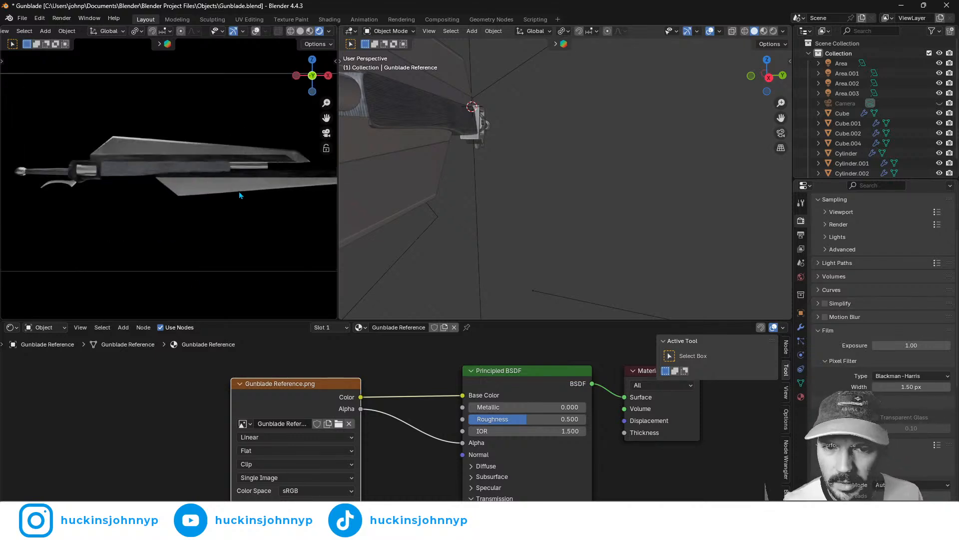
scroll(153, 216, up, 4)
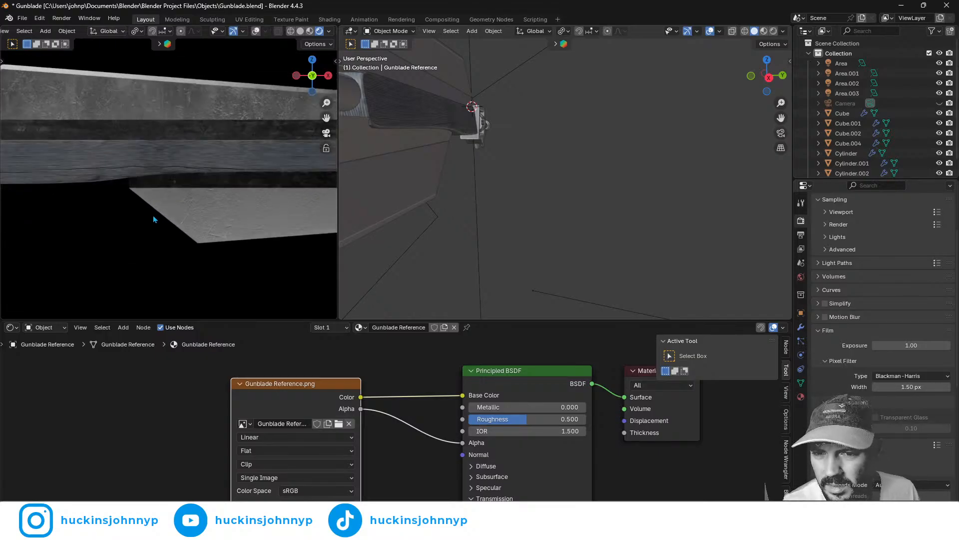
shift+middle_drag(136, 193, 278, 204)
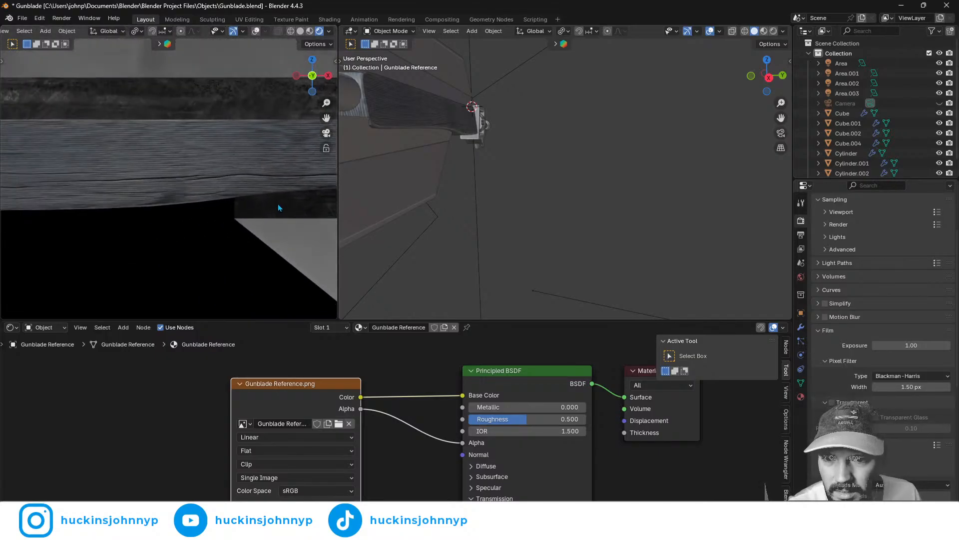
mouse_move(170, 207)
shift+middle_down()
mouse_move(227, 201)
mouse_move(137, 212)
mouse_move(237, 192)
shift+middle_up()
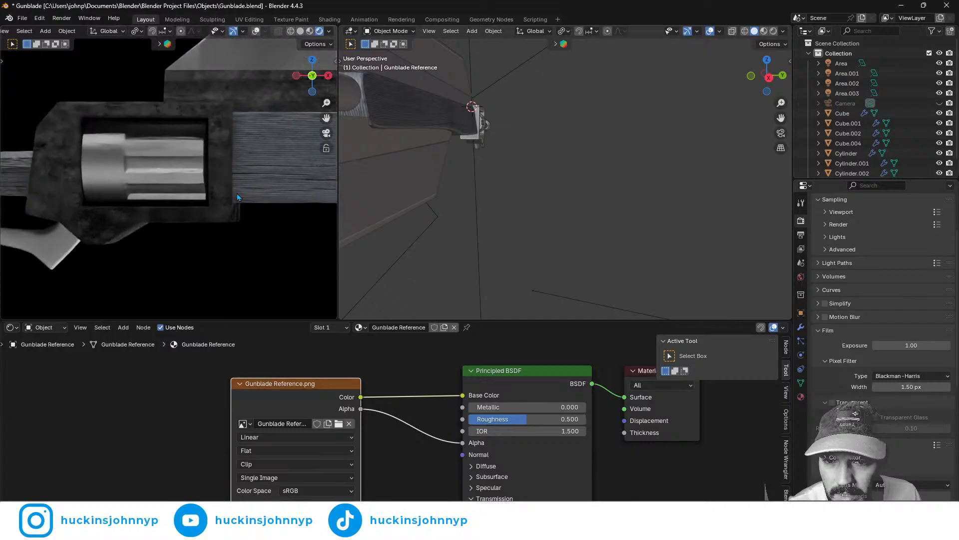
shift+middle_drag(83, 214, 173, 216)
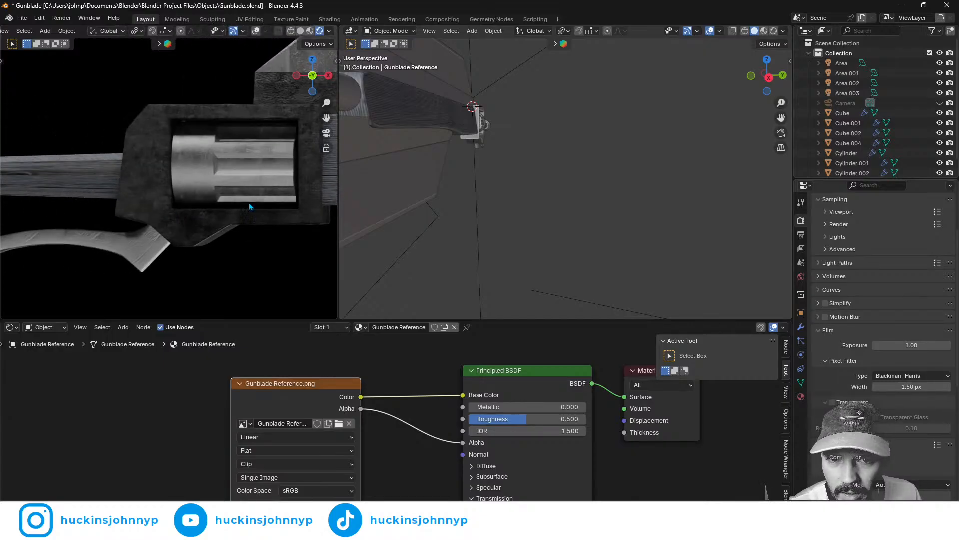
shift+middle_drag(249, 203, 104, 226)
shift+middle_drag(229, 211, 176, 218)
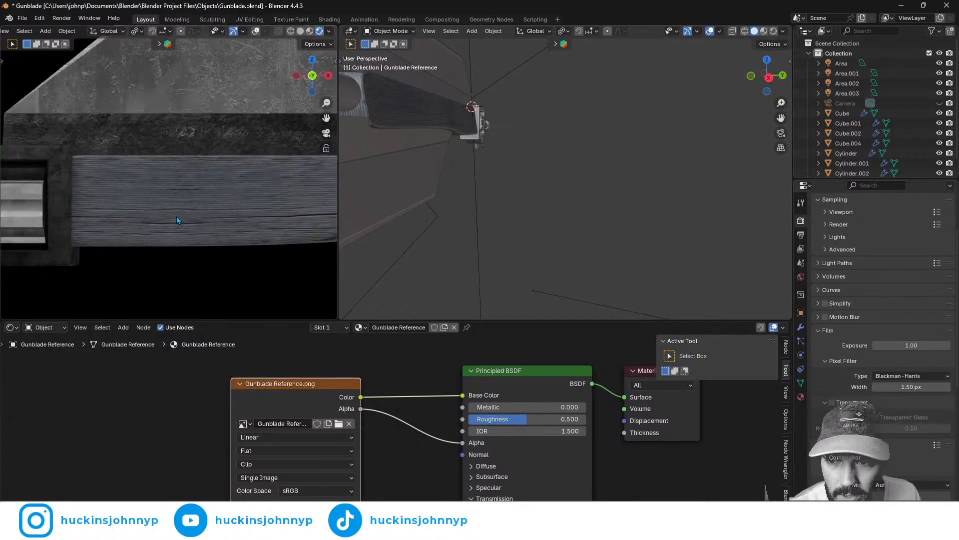
shift+middle_drag(72, 226, 220, 219)
scroll(239, 200, down, 7)
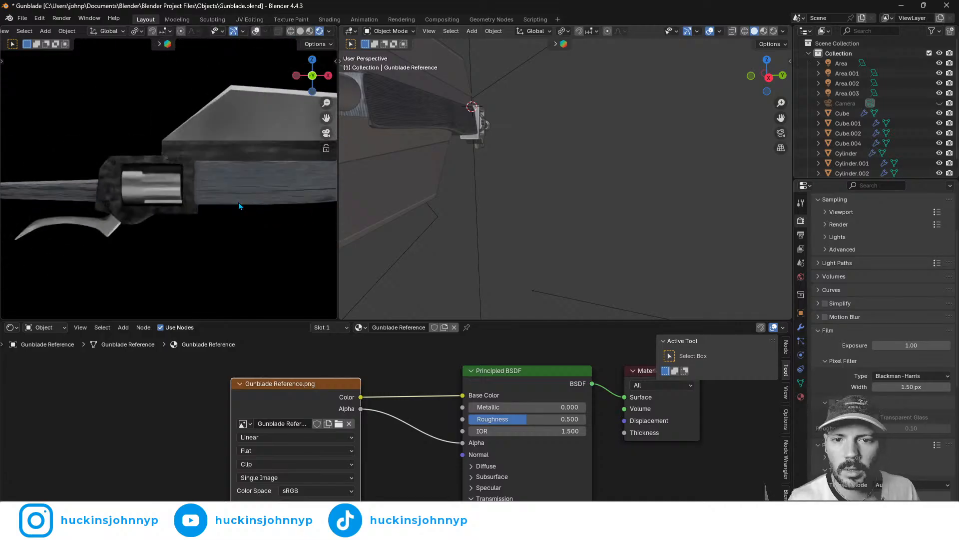
shift+middle_drag(273, 200, 109, 214)
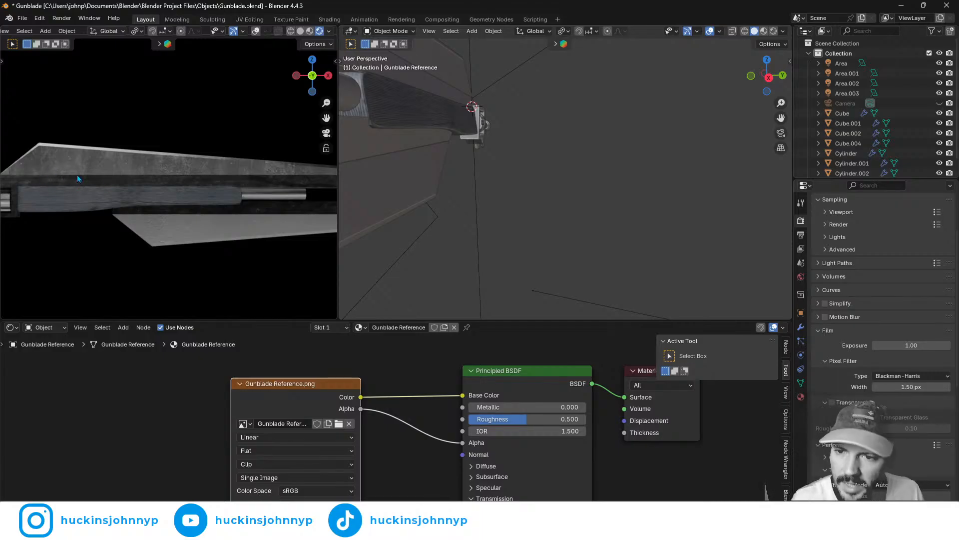
shift+middle_drag(142, 194, 177, 191)
middle_drag(75, 193, 142, 193)
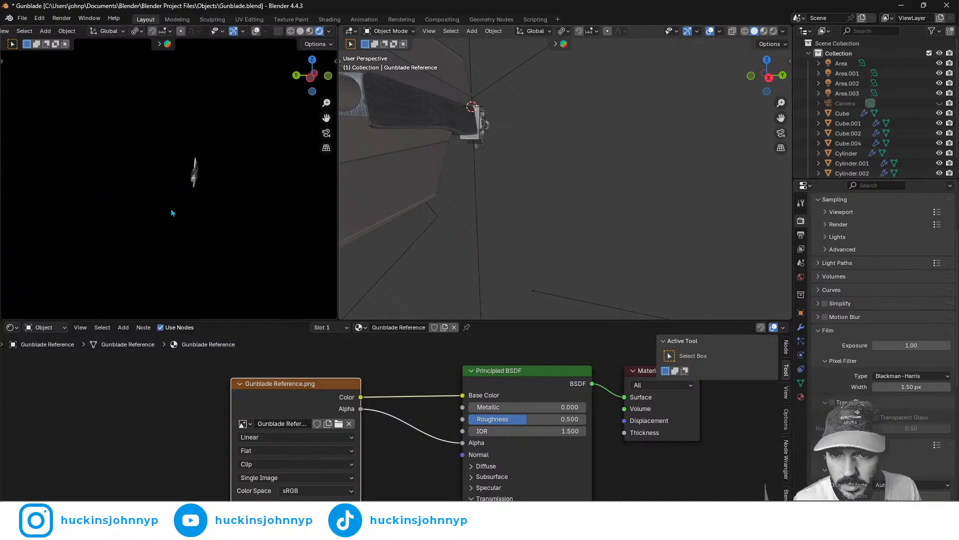
scroll(203, 185, up, 4)
middle_drag(203, 185, 126, 161)
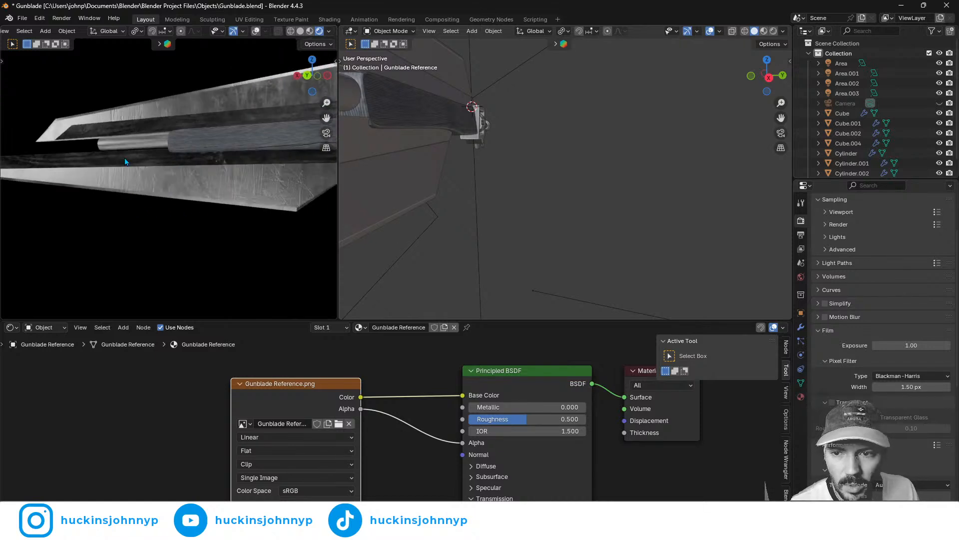
- Extrude the blade body's selected Concrete faces slightly along their normals and return to Object Mode
scroll(523, 161, down, 4)
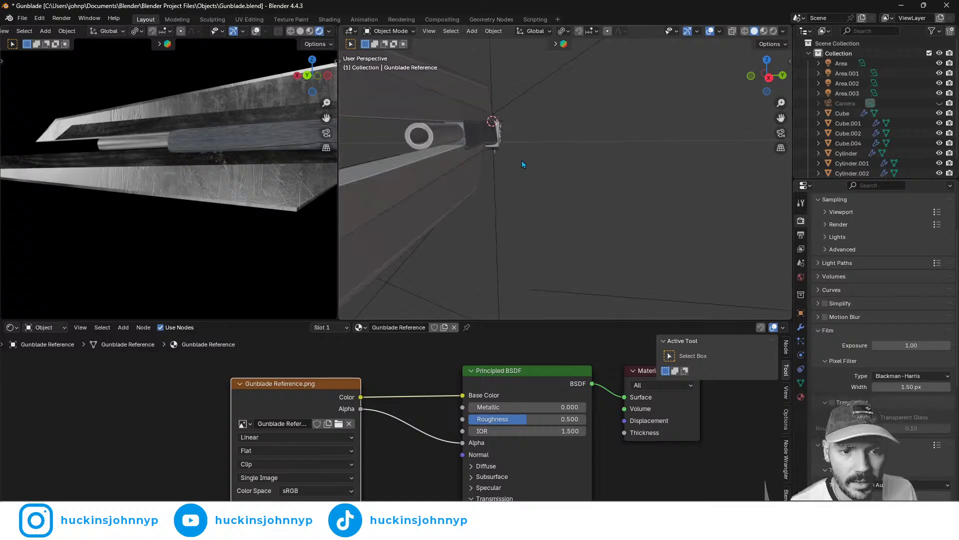
middle_drag(521, 160, 423, 195)
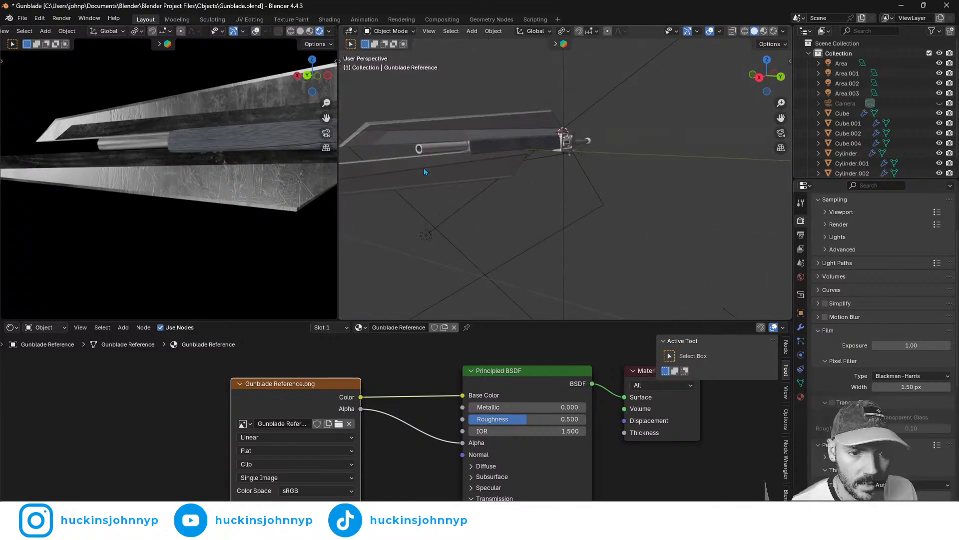
click(427, 120)
key(Tab)
middle_drag(424, 160, 491, 165)
key(e)
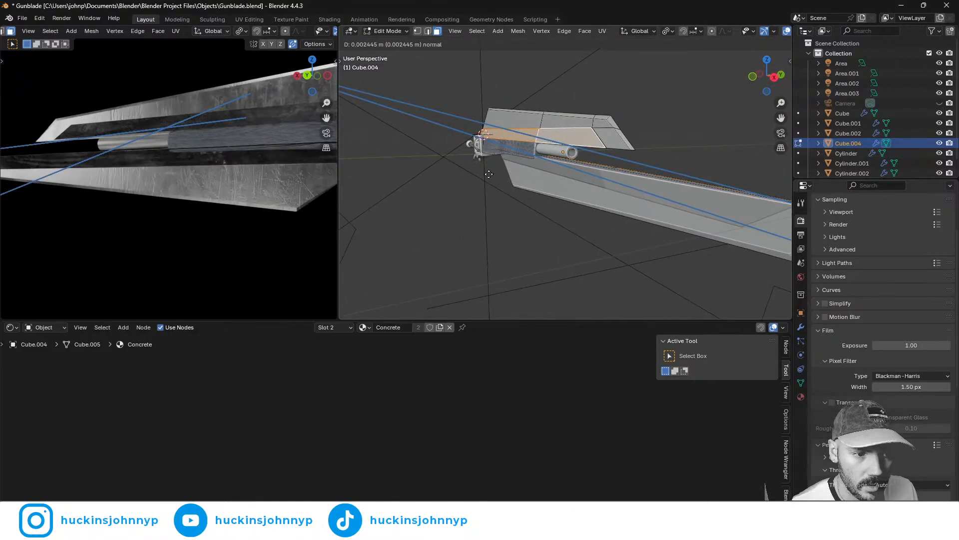
click(488, 177)
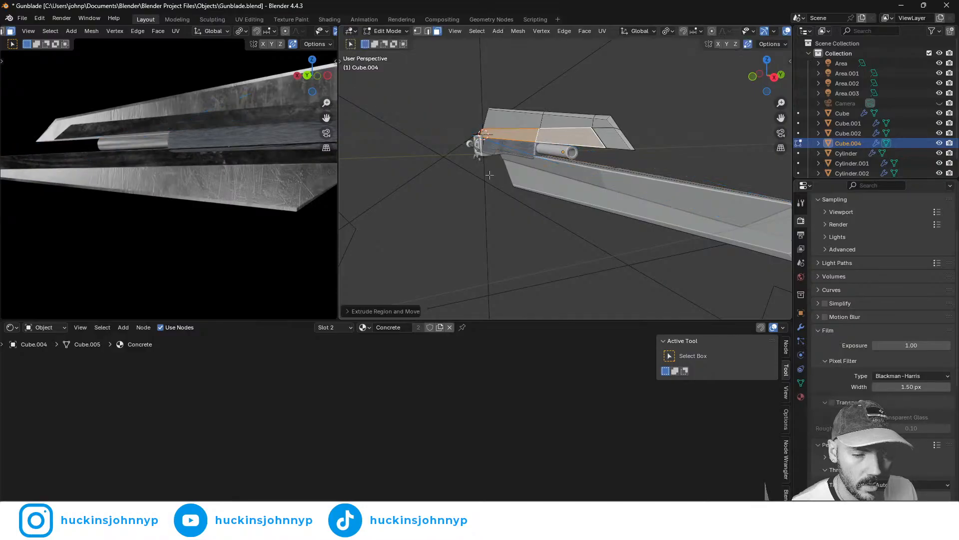
key(Tab)
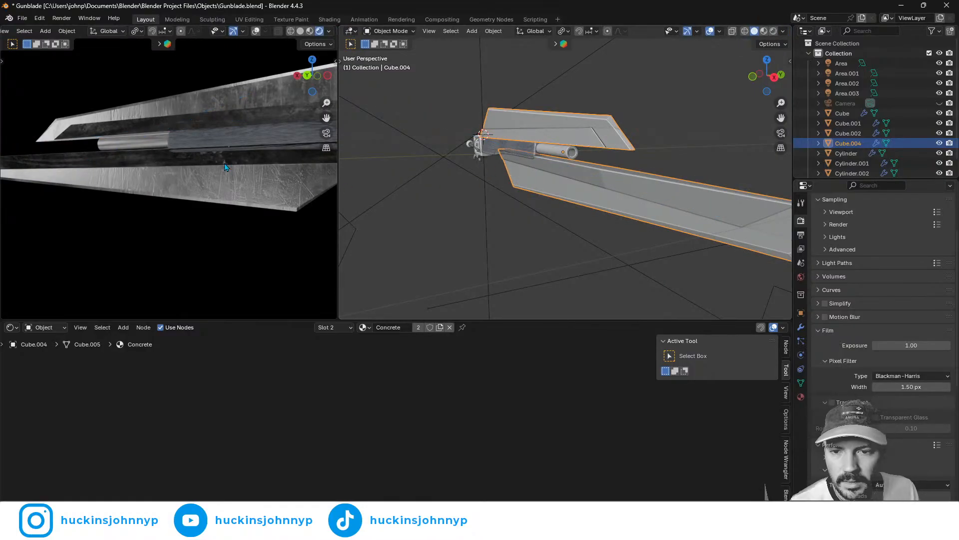
- Try to move the blade body's selected Concrete faces, first freely and then along their normals
middle_drag(224, 167, 129, 187)
middle_drag(516, 151, 440, 168)
key(Tab)
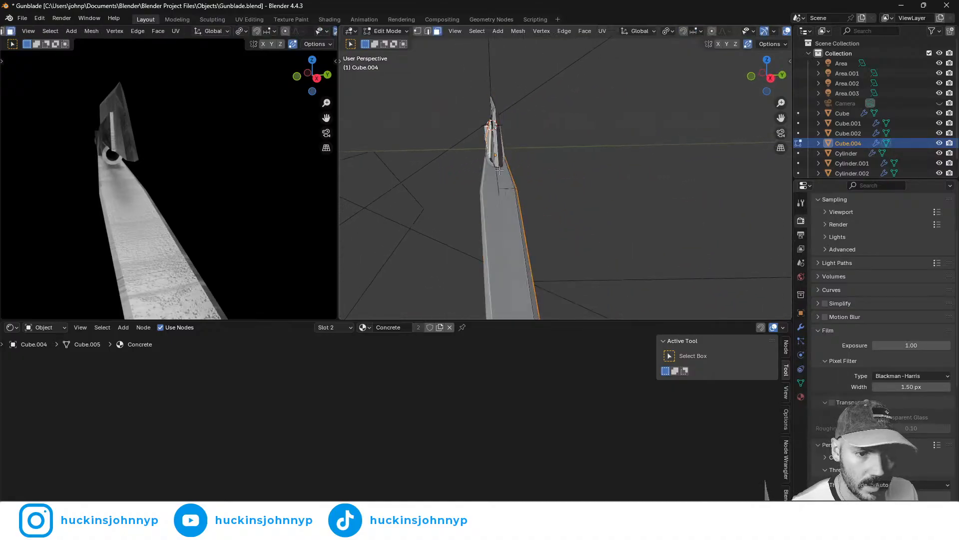
key(g)
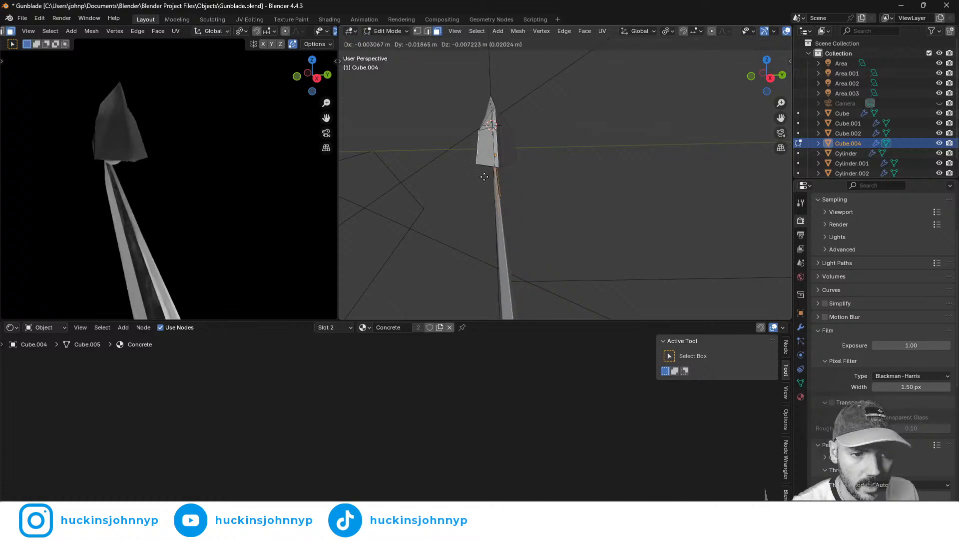
right_click(511, 176)
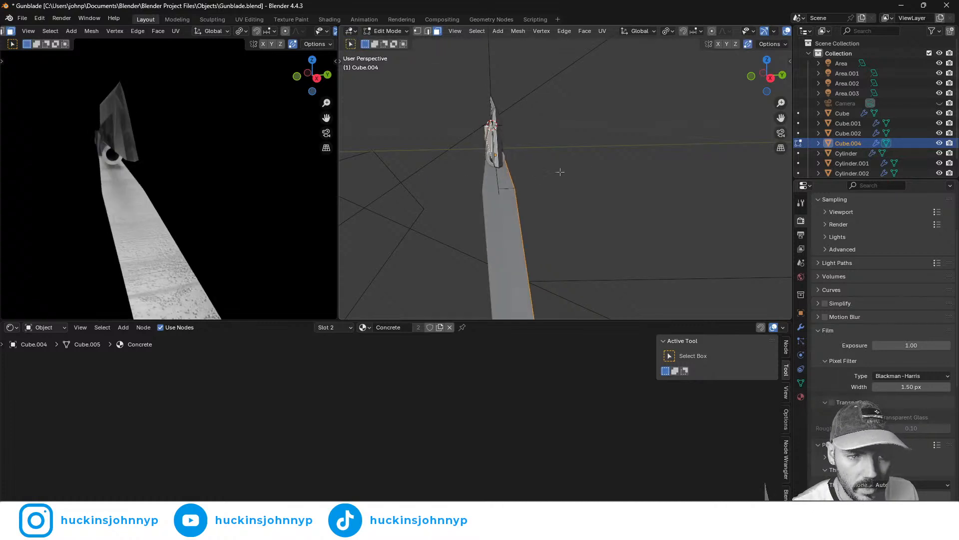
key(g)
key(z)
key(z)
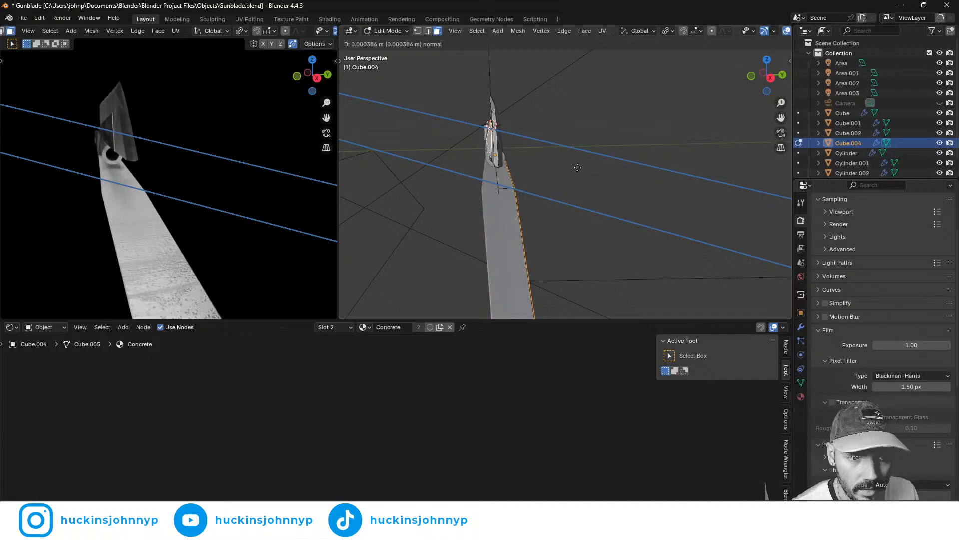
right_click(578, 168)
key(grave)
key(Escape)
key(Tab)
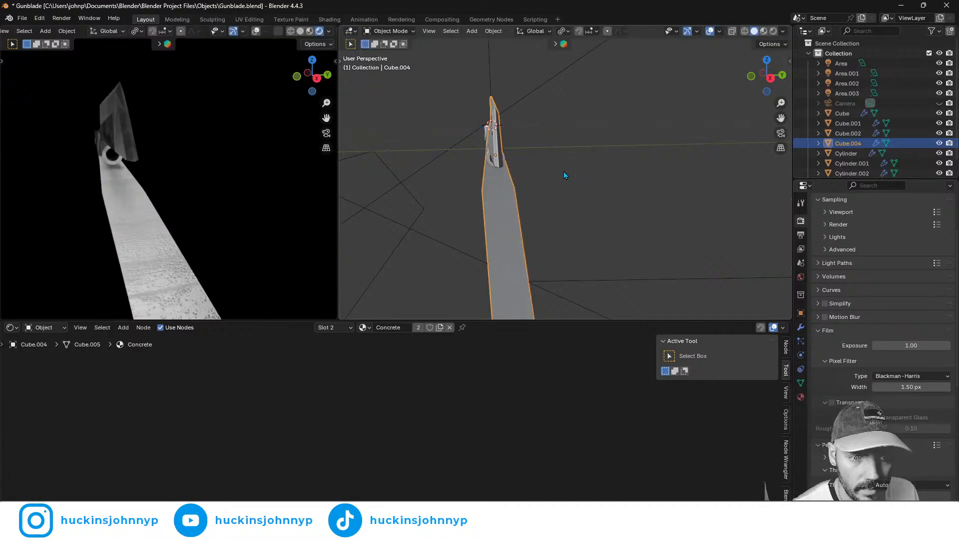
- Try to extrude the blade body's selected Concrete faces outward along their normals
middle_drag(564, 170, 483, 189)
key(Tab)
key(Tab)
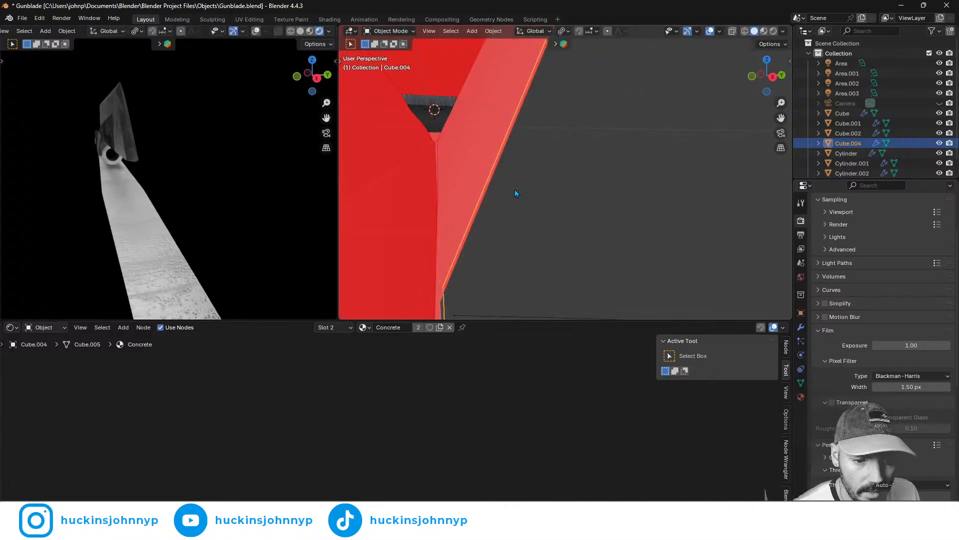
mouse_move(559, 190)
middle_down()
mouse_move(624, 181)
mouse_move(553, 184)
middle_up()
key(Tab)
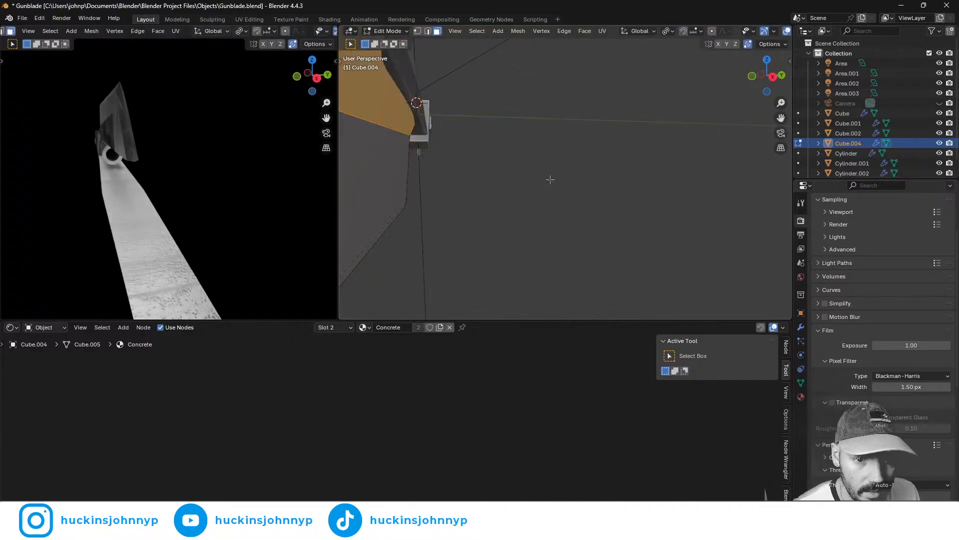
key(e)
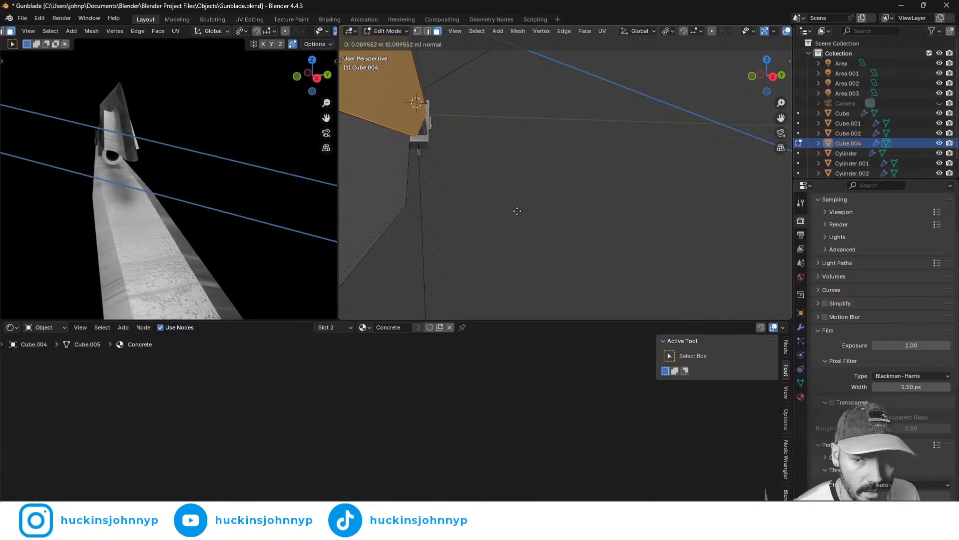
click(479, 207)
key(Tab)
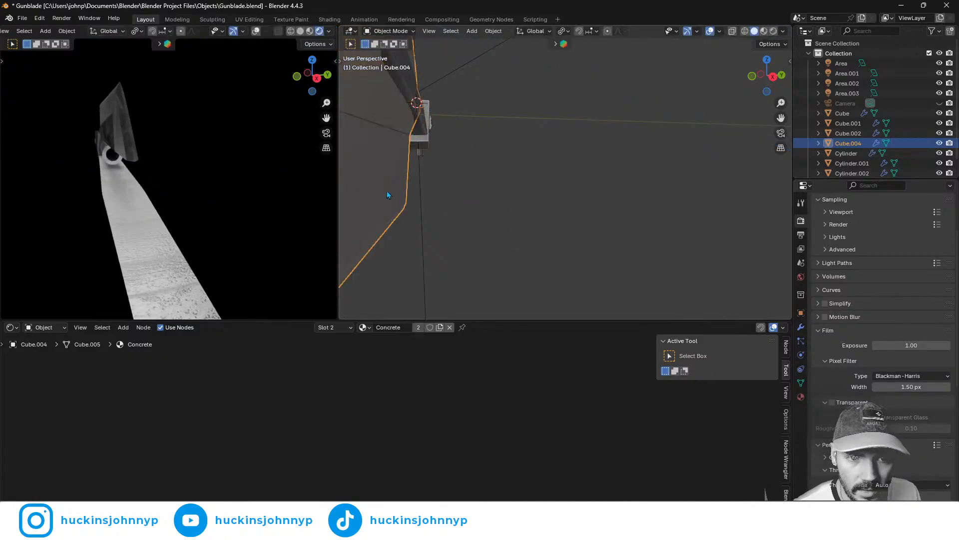
- Try to offset the selected Concrete faces slightly along their local Z axis
scroll(390, 194, up, 5)
scroll(393, 194, up, 3)
scroll(391, 193, down, 1)
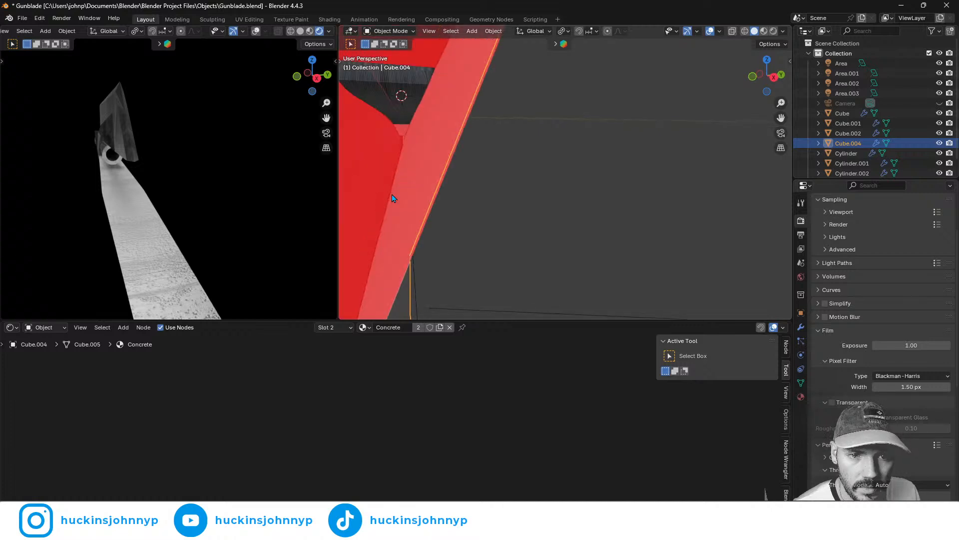
key(Tab)
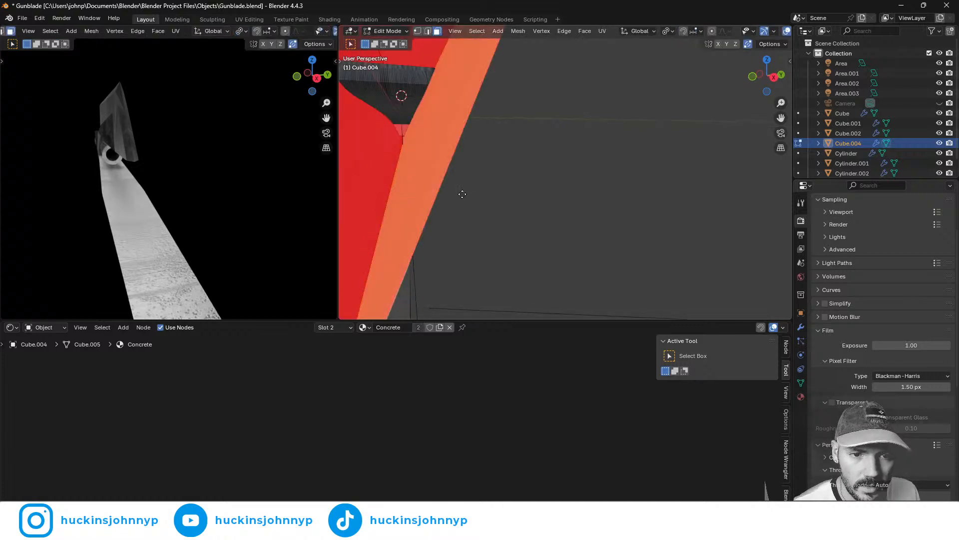
key(e)
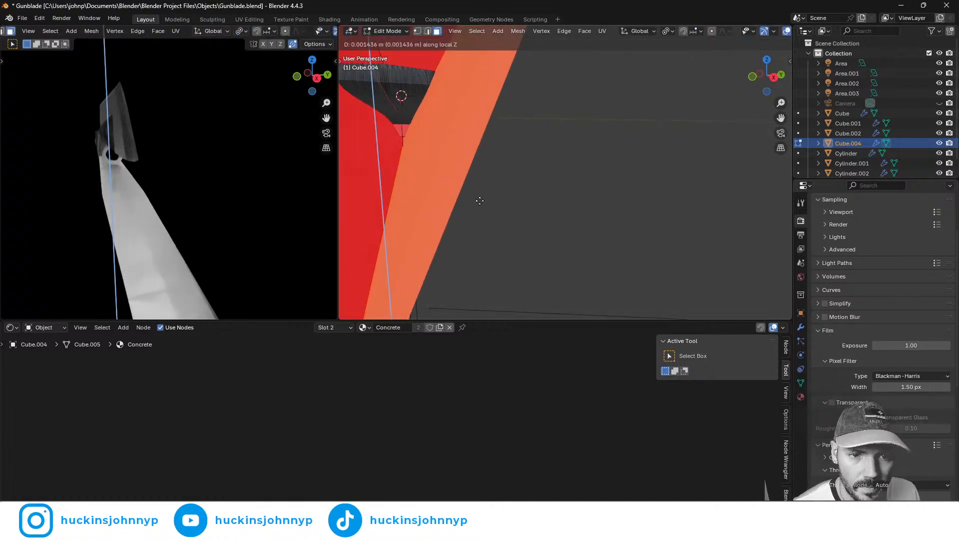
right_click(507, 188)
- Try to move the selected Concrete faces along the local and global Z axes and without an axis constraint
middle_drag(508, 188, 481, 199)
key(z)
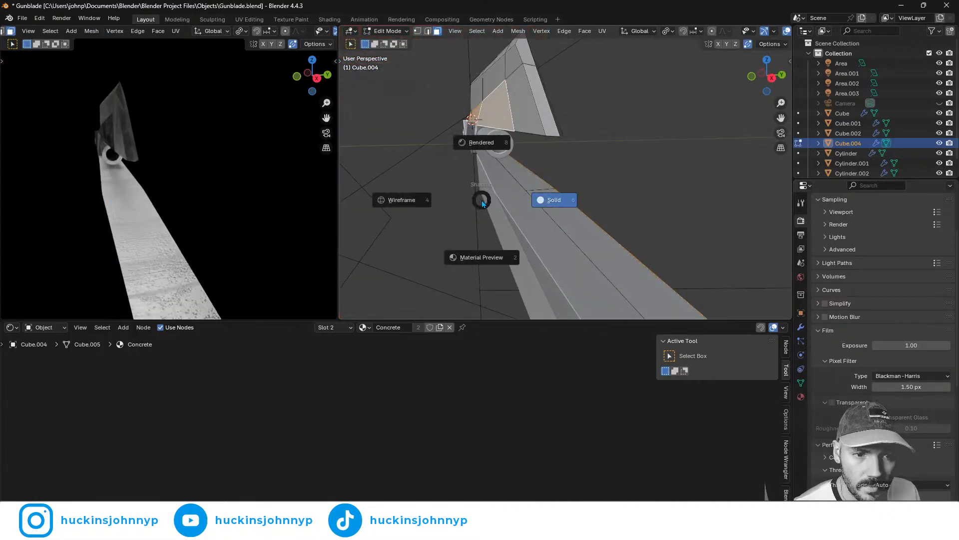
right_click(482, 199)
key(g)
key(z)
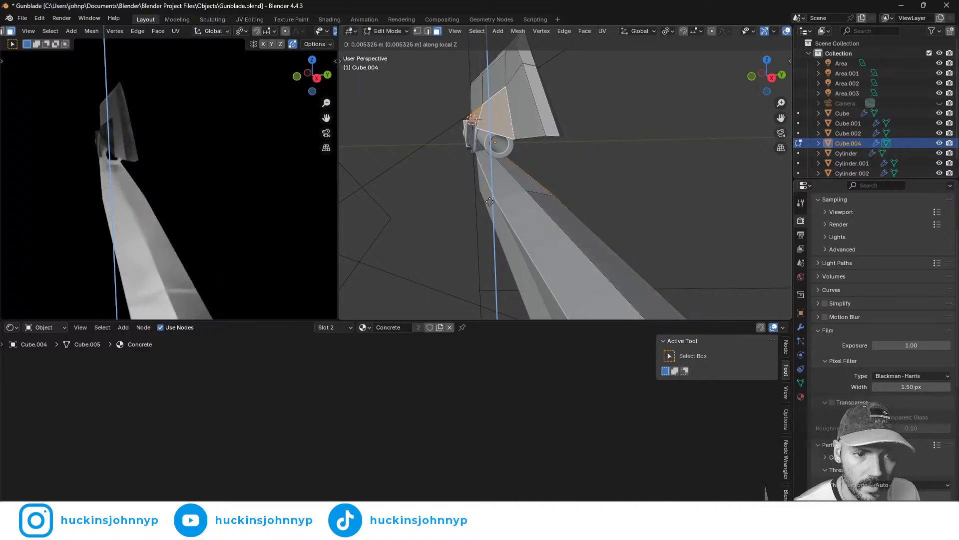
key(z)
key(z)
key(z)
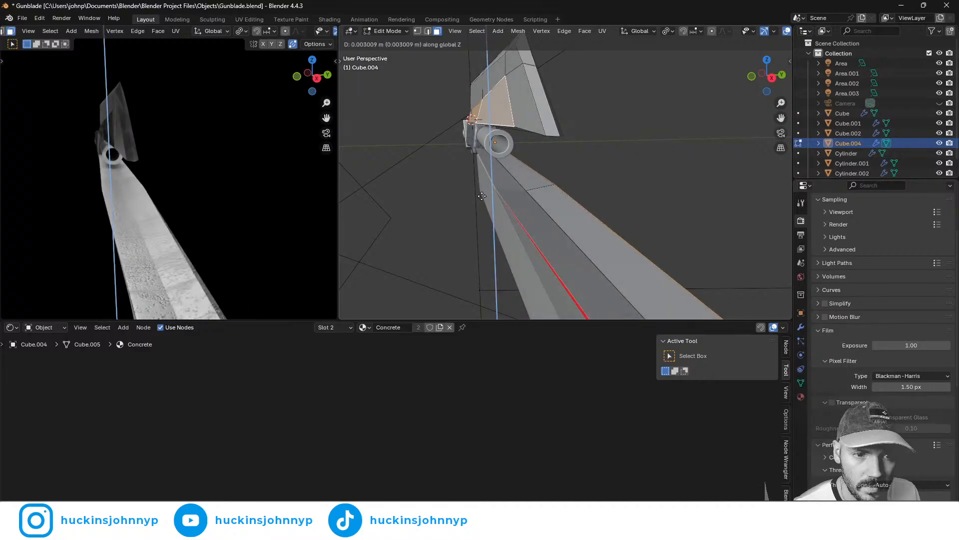
key(z)
key(z)
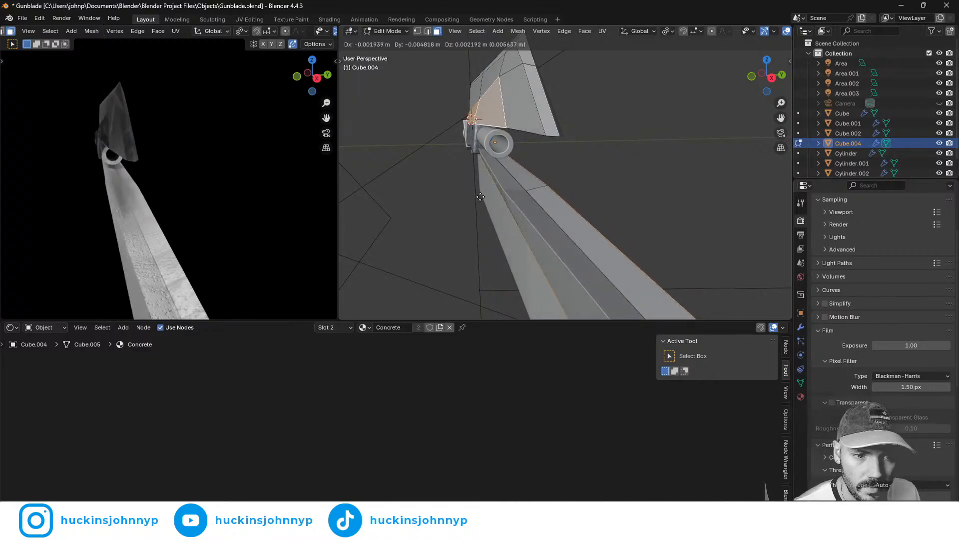
click(542, 189)
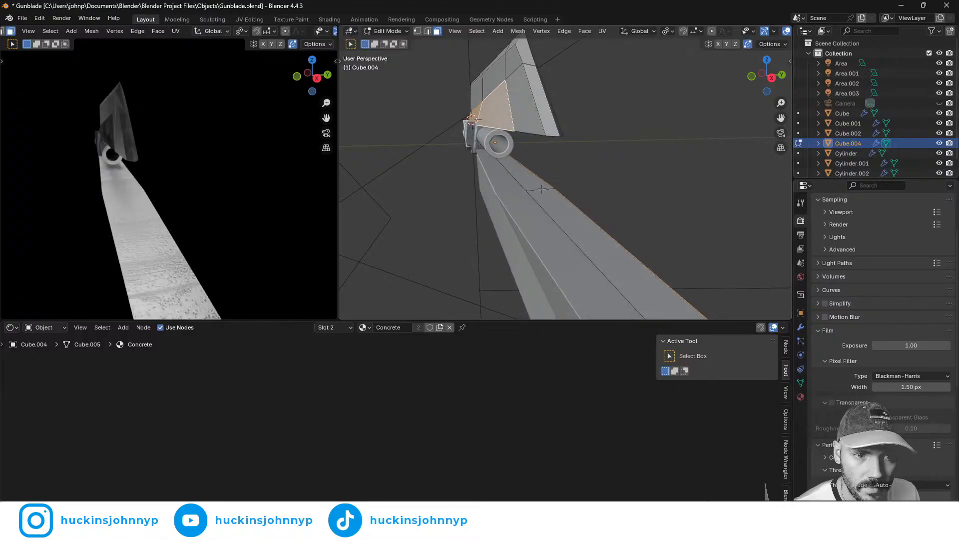
- Extrude the blade body's selected Concrete faces very slightly along their normals, twice, and return to Object Mode
key(e)
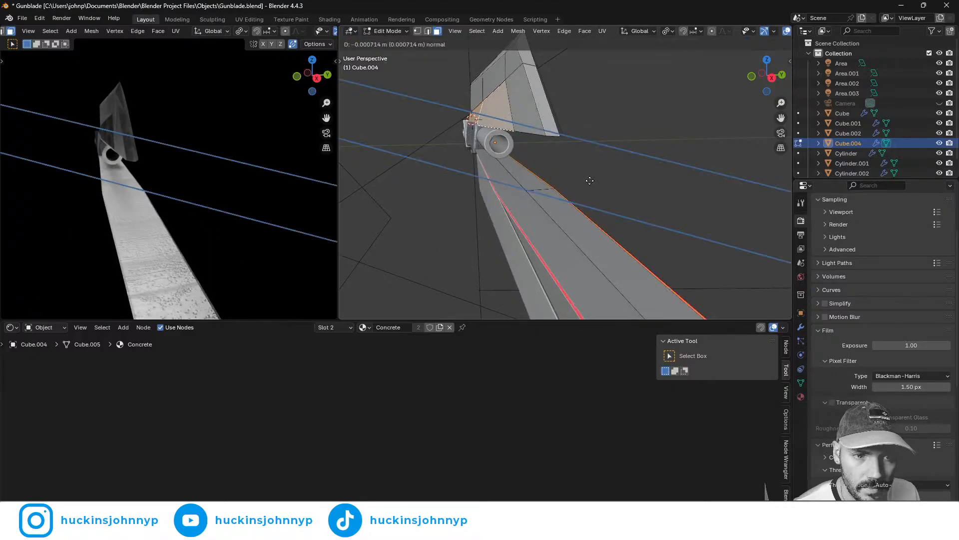
click(587, 180)
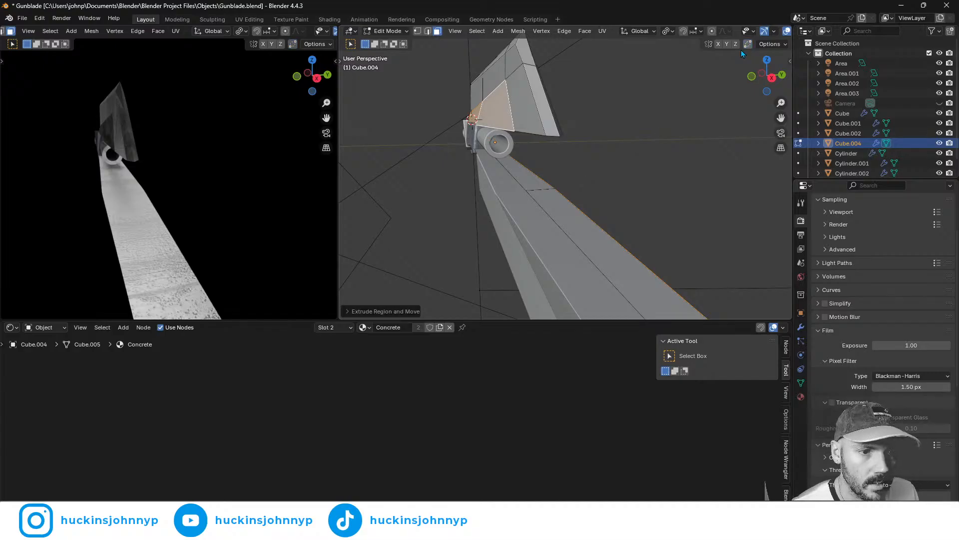
key(e)
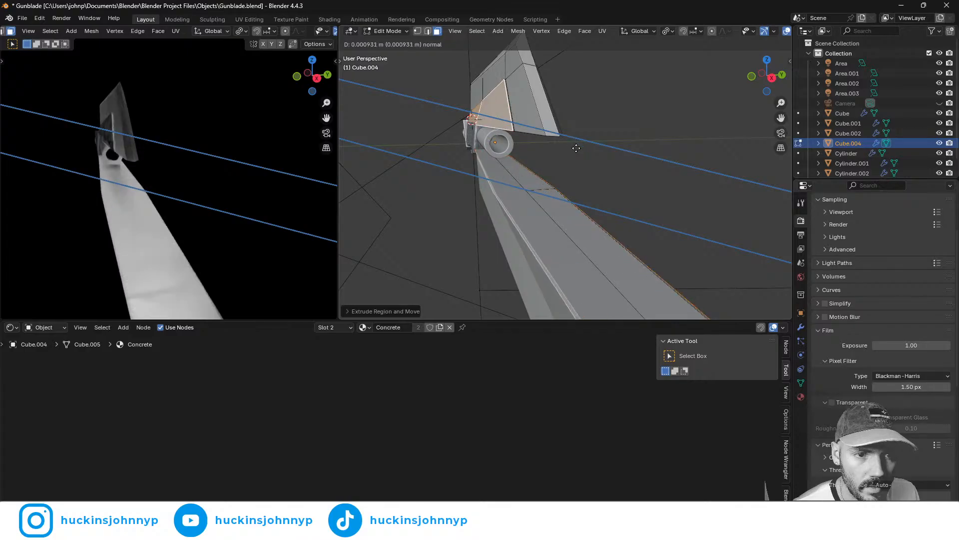
click(576, 147)
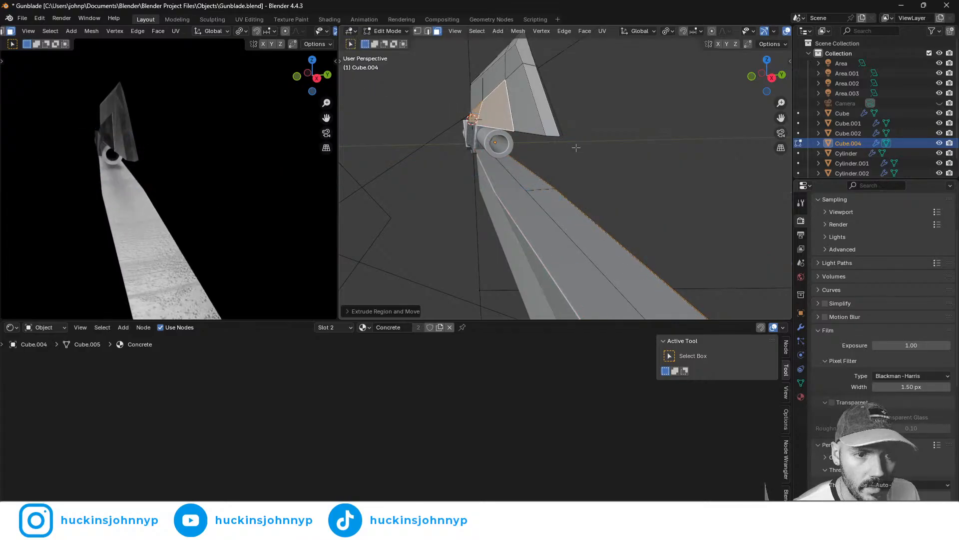
middle_drag(610, 179, 595, 169)
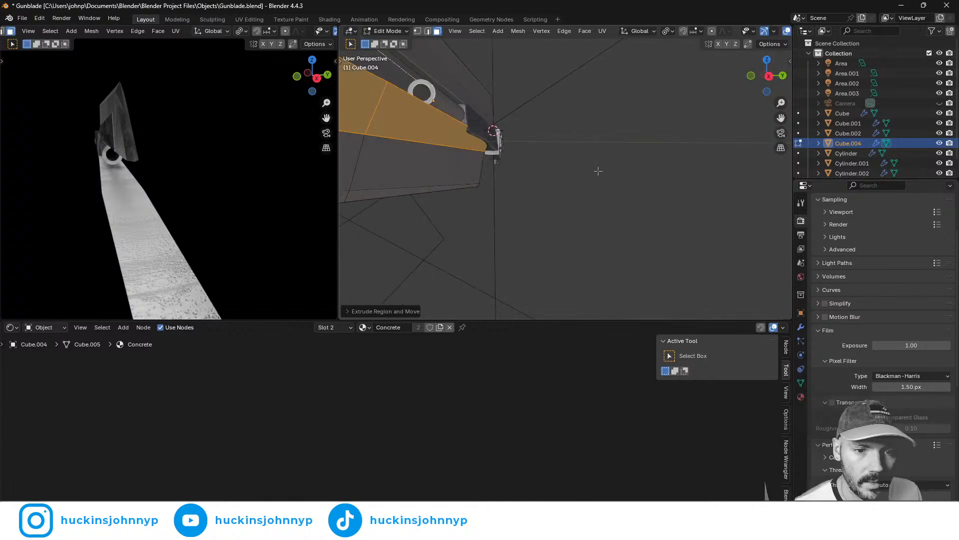
key(Tab)
- Add a Bevel modifier to the blade body with 2 segments and an amount of 0.01 m
middle_drag(244, 199, 215, 190)
scroll(181, 175, up, 4)
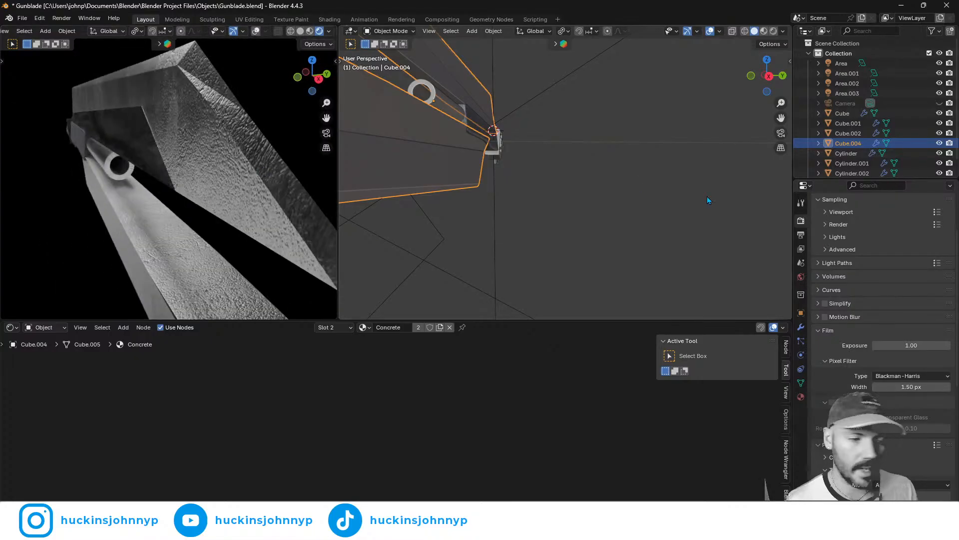
click(801, 327)
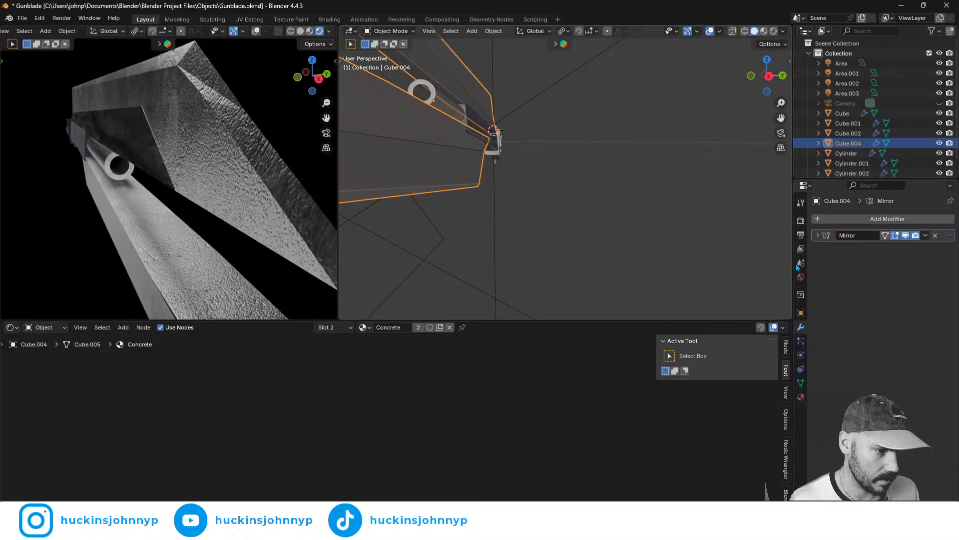
click(847, 223)
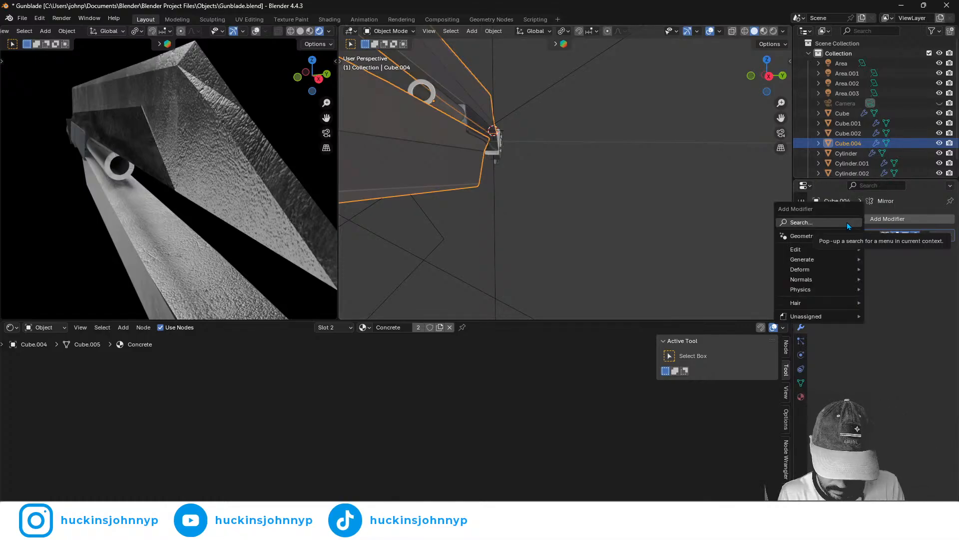
text(beb)
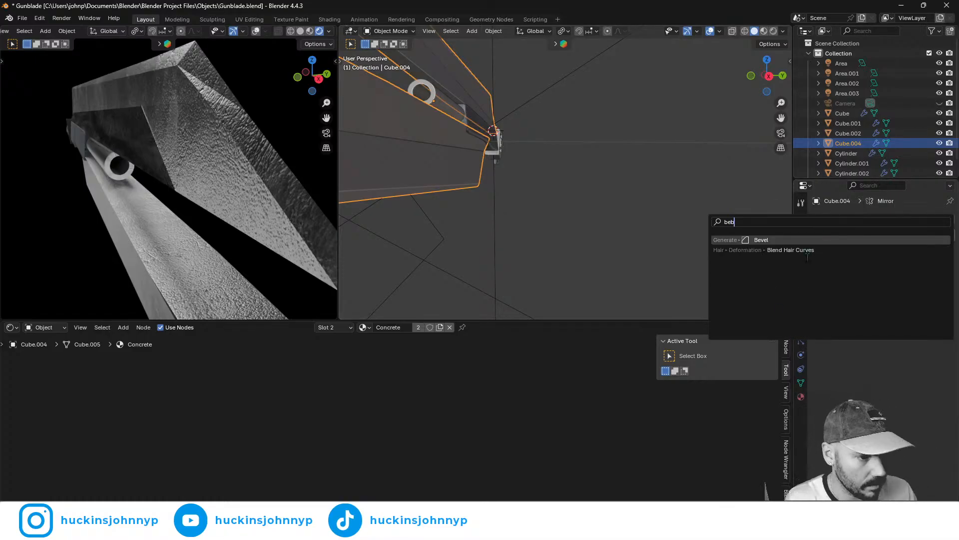
click(740, 240)
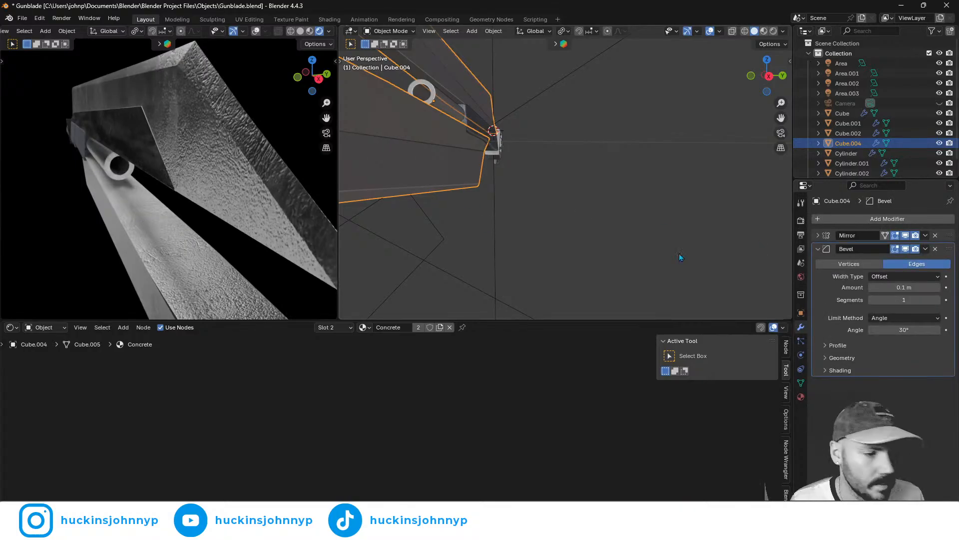
click(936, 299)
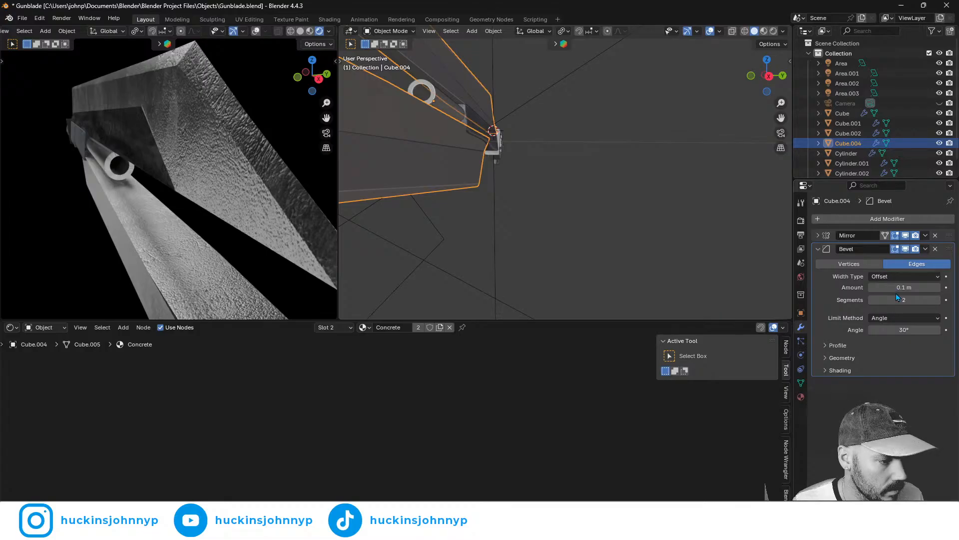
drag(898, 289, 874, 289)
middle_drag(248, 192, 52, 207)
- Switch to Streamlabs Desktop and make Ending Soon the active scene
key(Tab)
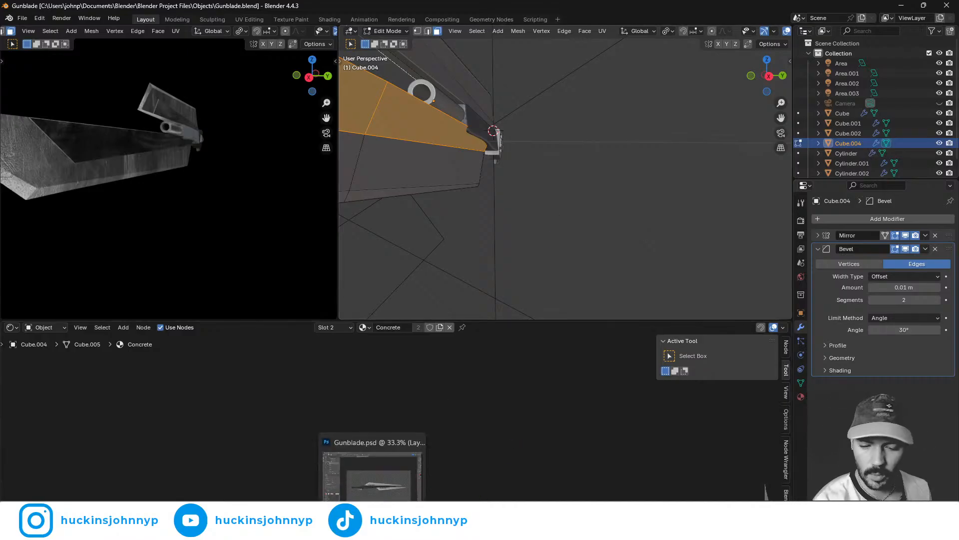
click(768, 530)
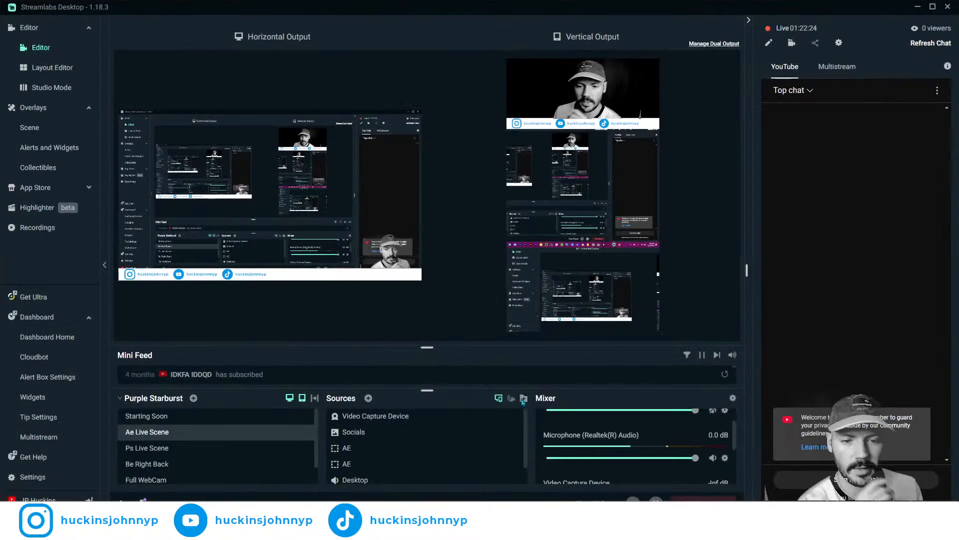
scroll(178, 463, down, 1)
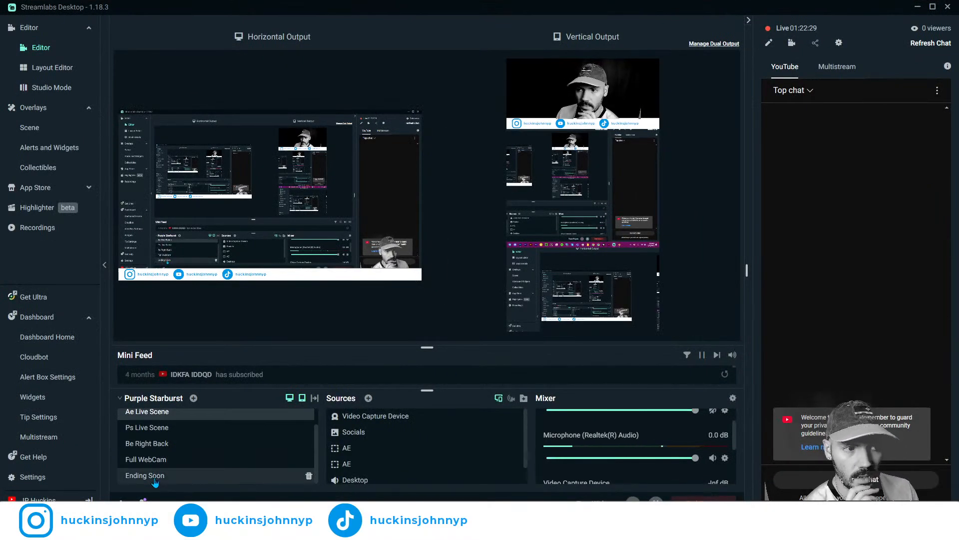
click(149, 475)
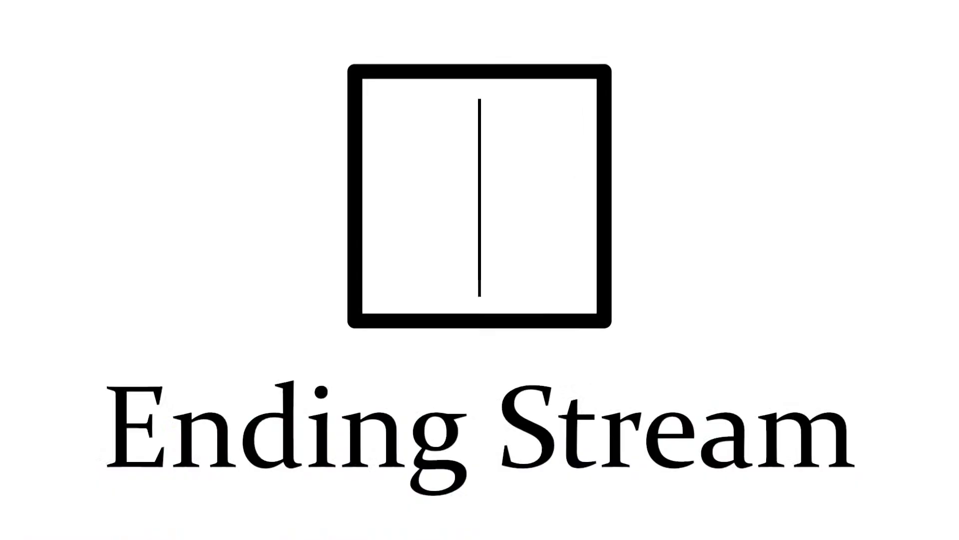